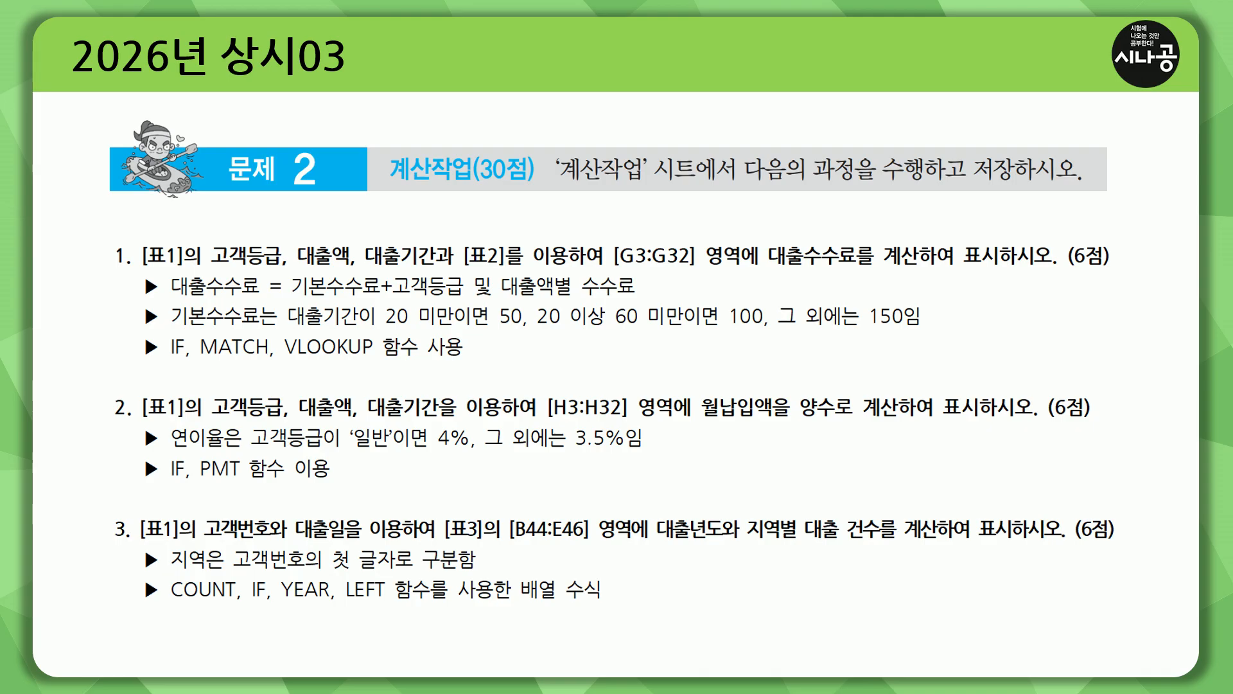
pyautogui.moveTo(383, 187); pyautogui.dragTo(474, 191)
pyautogui.moveTo(473, 148)
pyautogui.mouseDown()
pyautogui.moveTo(495, 190)
pyautogui.moveTo(648, 187)
pyautogui.mouseUp()
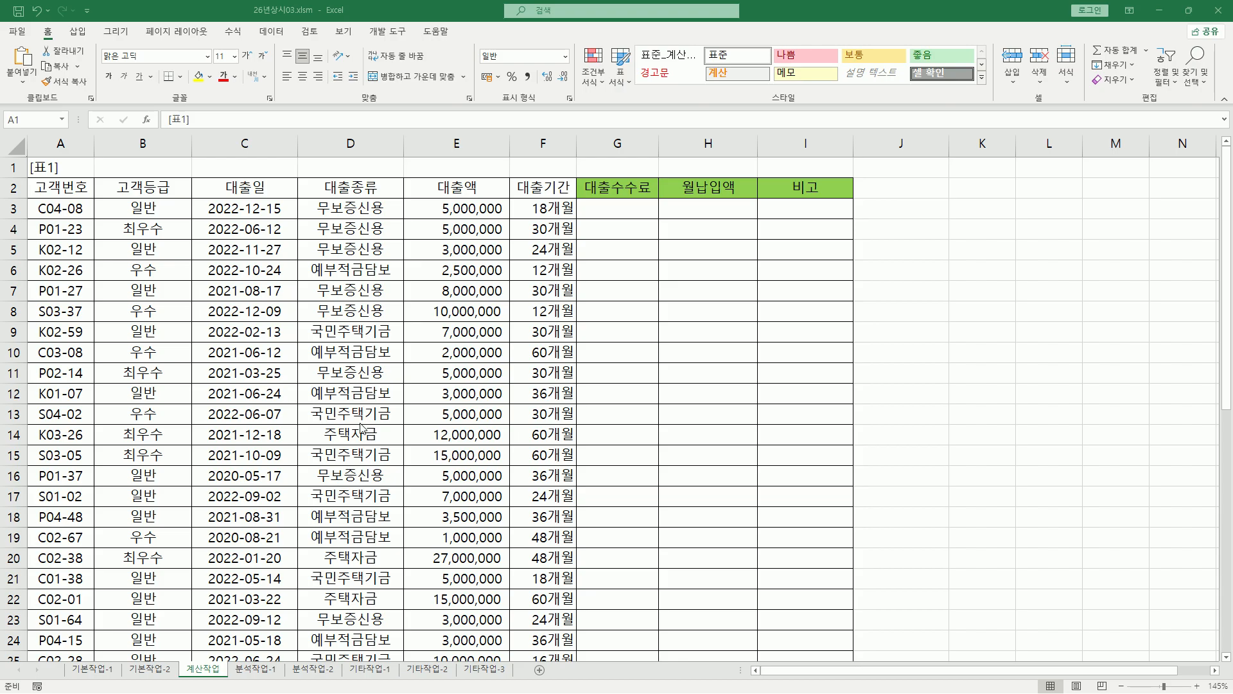
# Look through the 계산작업 sheet from [표1] down to [표2], [표3] and [표4].
pyautogui.moveTo(177, 660); pyautogui.dragTo(224, 677)
pyautogui.press('Escape')
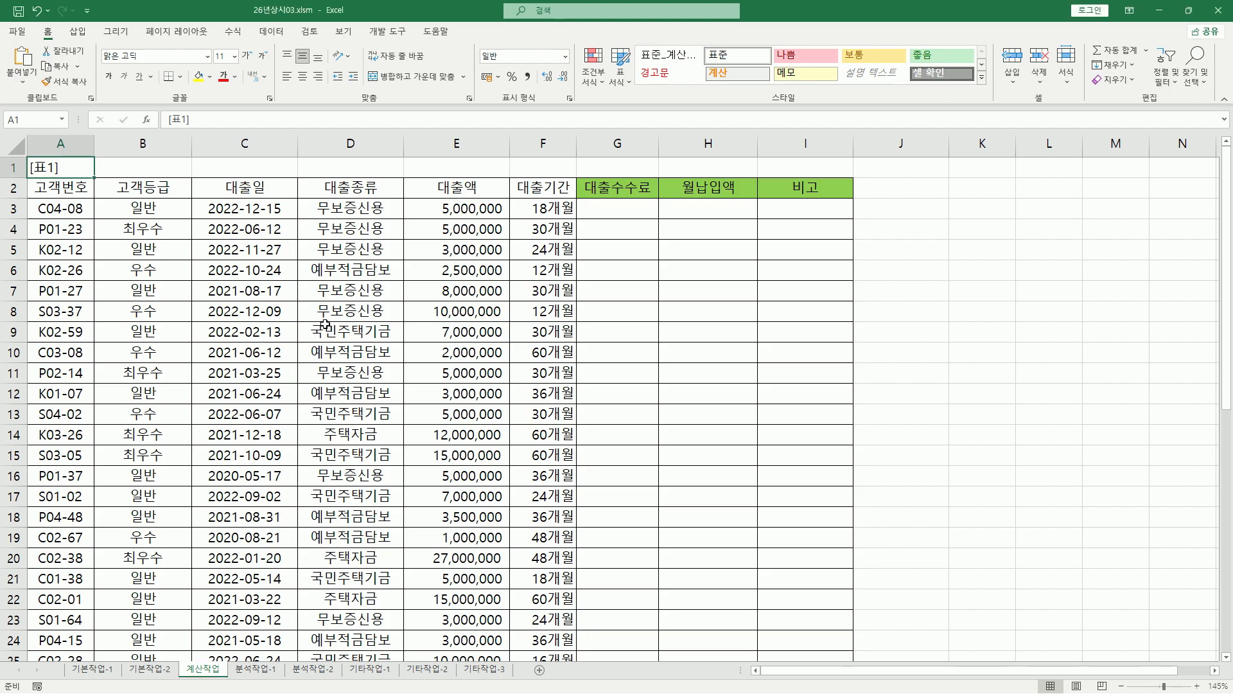
pyautogui.scroll(-3, 321, 366)
pyautogui.scroll(-6, 326, 372)
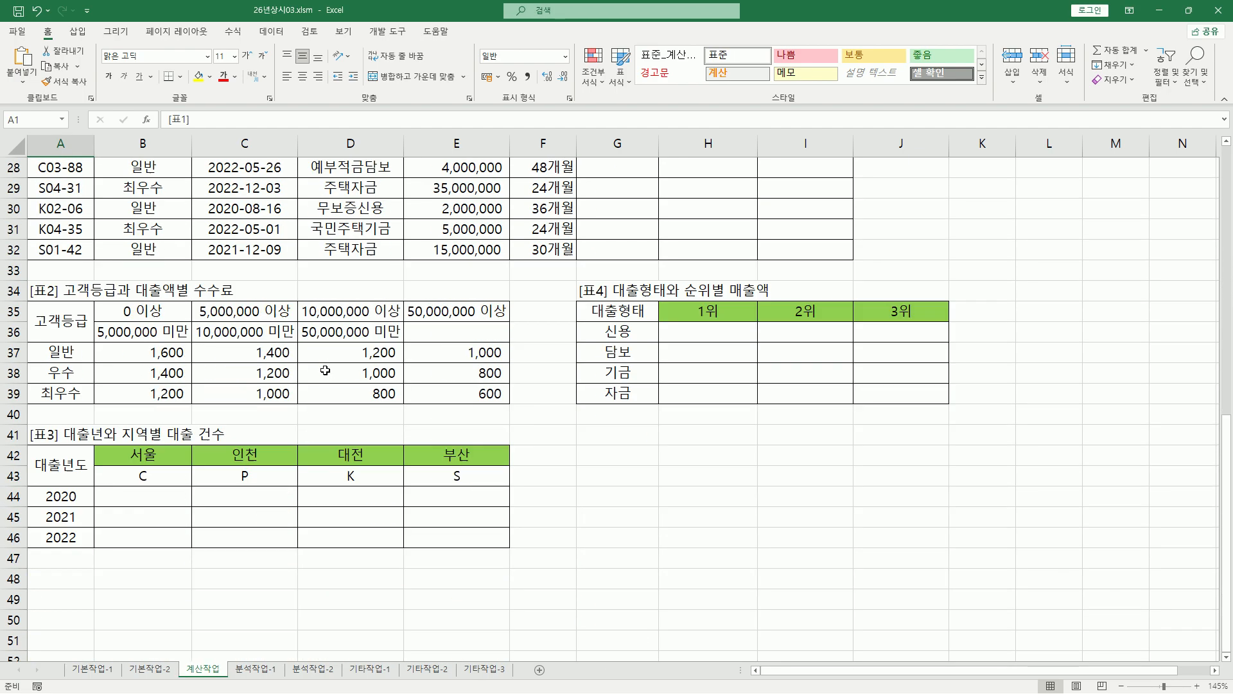
pyautogui.scroll(9, 326, 372)
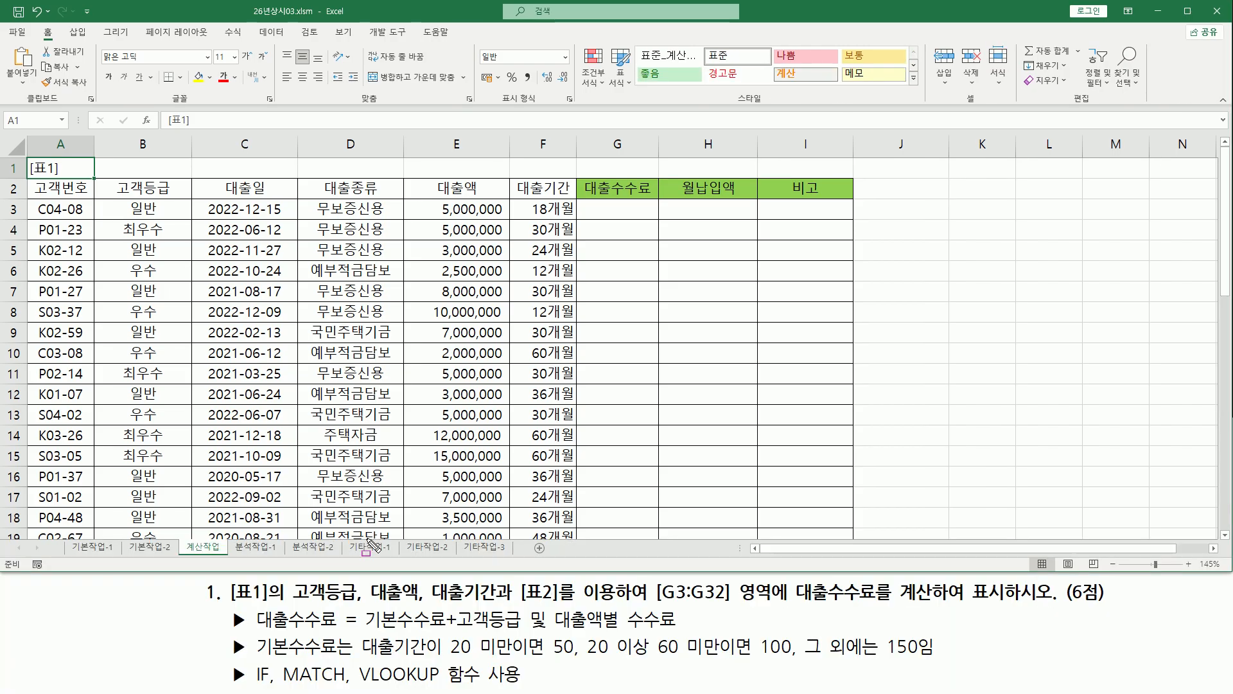
# Examine the 고객등급, 대출액 and 대출기간 columns of [표1] and the range G3:G32 where 대출수수료 must be calculated.
pyautogui.moveTo(225, 604); pyautogui.dragTo(364, 609)
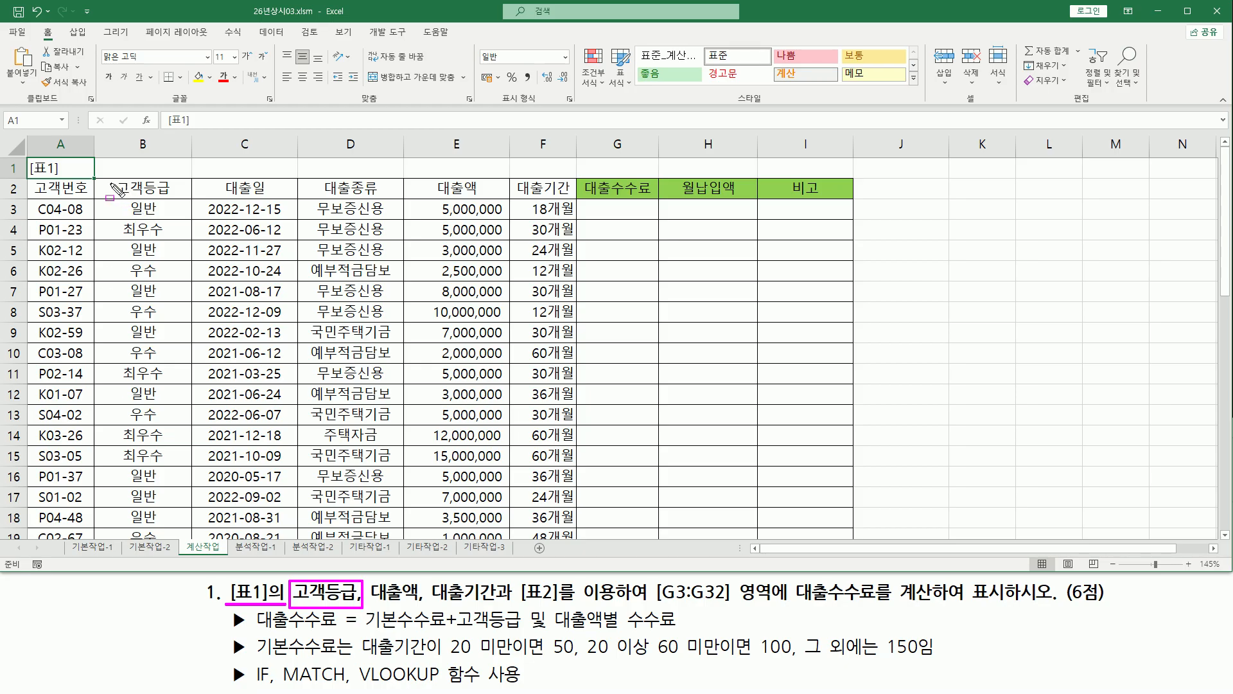
pyautogui.moveTo(107, 182)
pyautogui.mouseDown()
pyautogui.moveTo(179, 181)
pyautogui.moveTo(180, 197)
pyautogui.mouseUp()
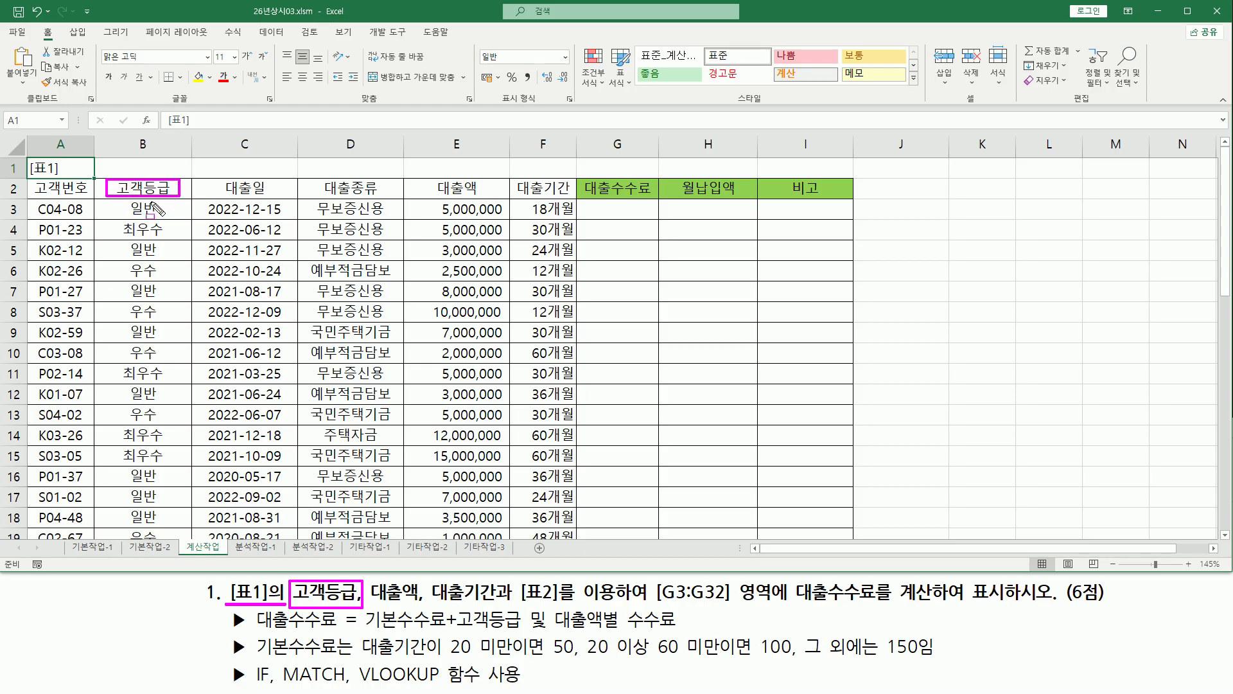
pyautogui.moveTo(373, 606); pyautogui.dragTo(428, 581)
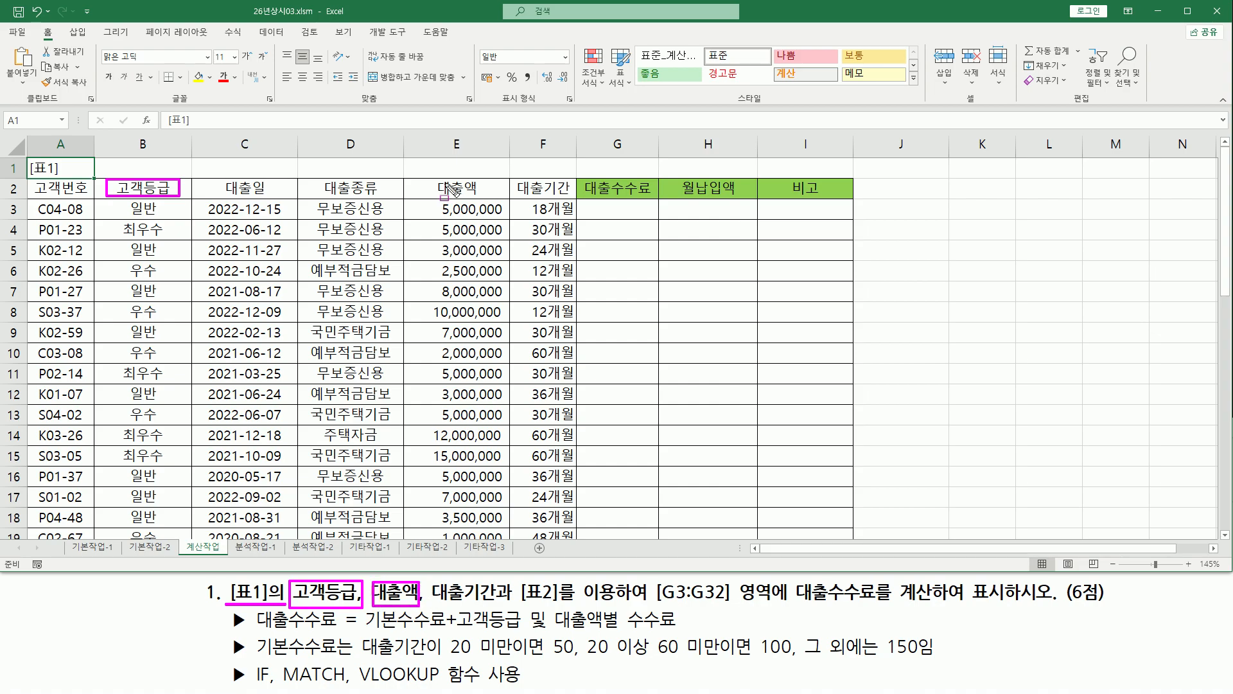
pyautogui.moveTo(431, 179); pyautogui.dragTo(486, 197)
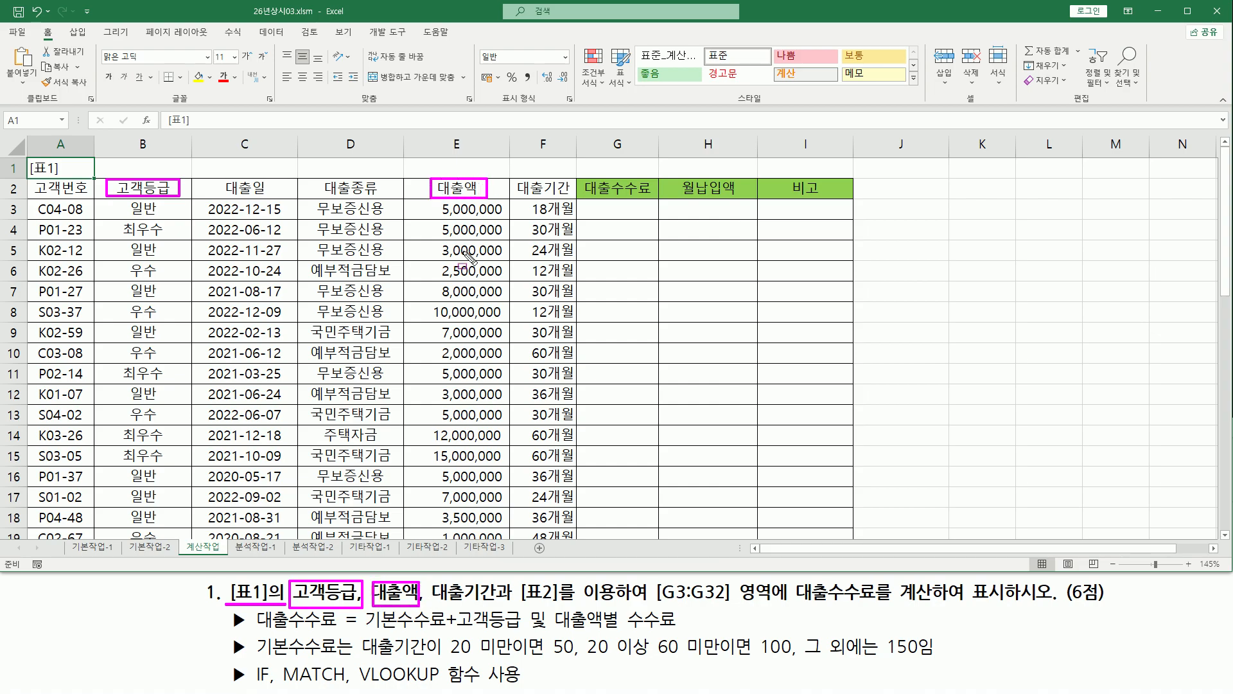
pyautogui.moveTo(429, 583); pyautogui.dragTo(497, 608)
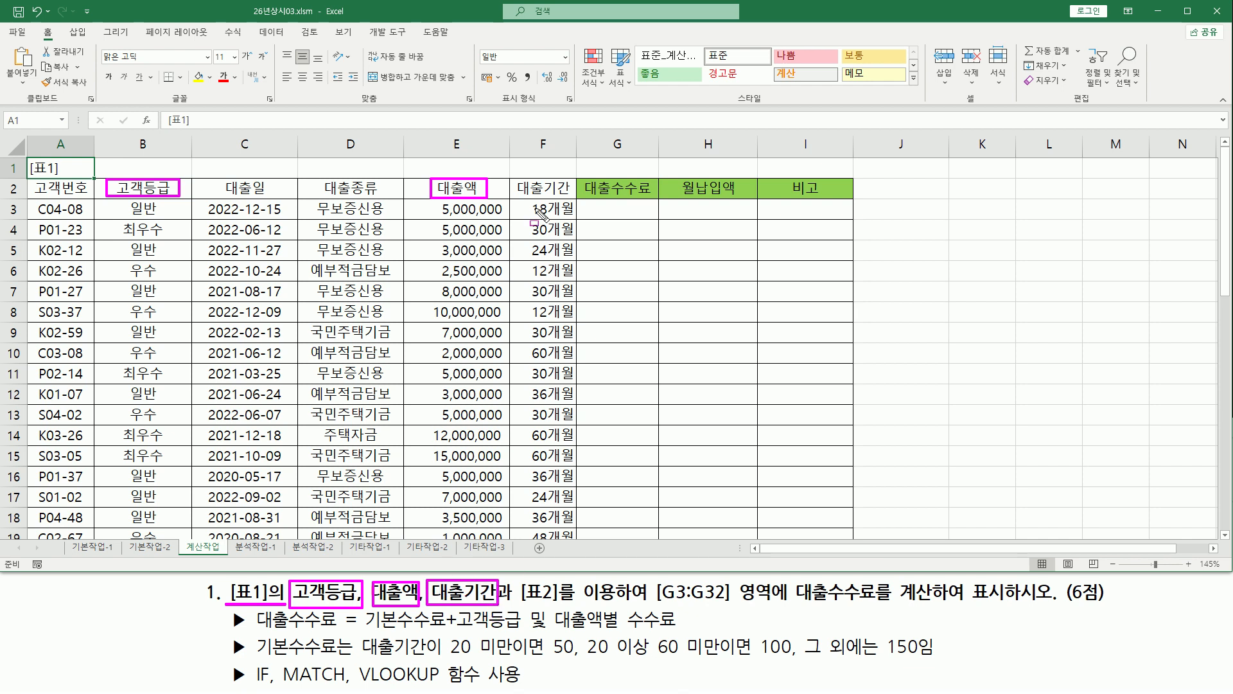
pyautogui.moveTo(516, 180); pyautogui.dragTo(569, 202)
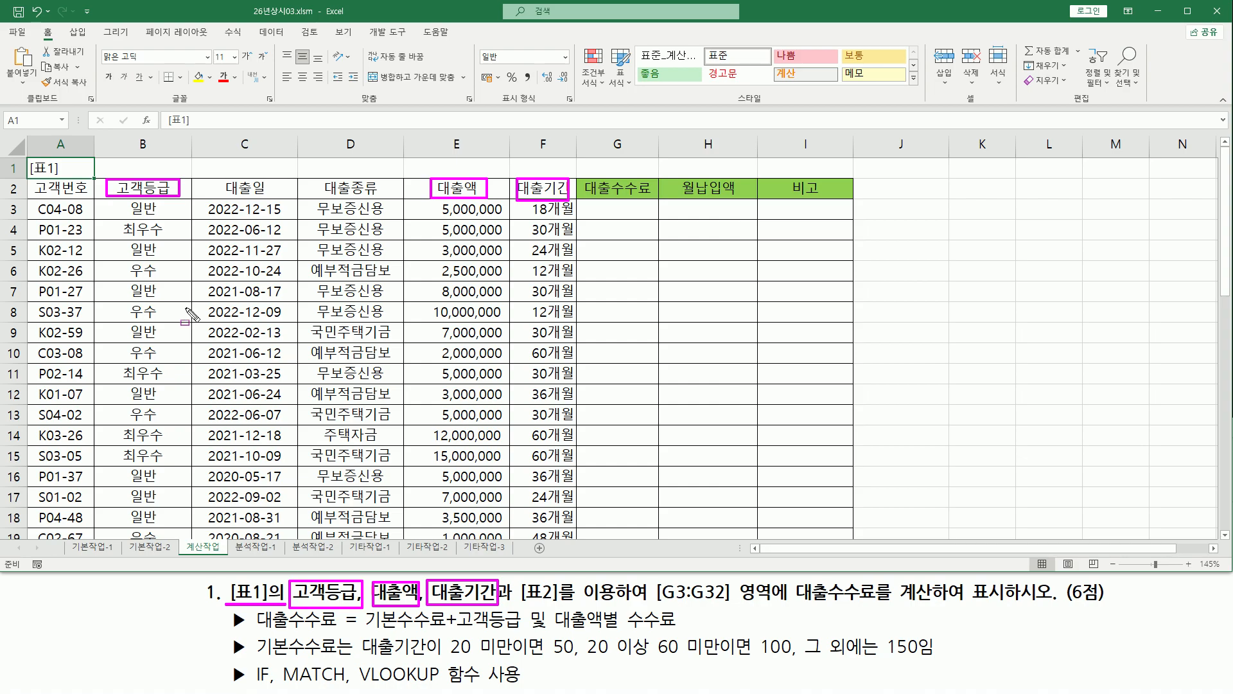
pyautogui.moveTo(519, 602); pyautogui.dragTo(620, 602)
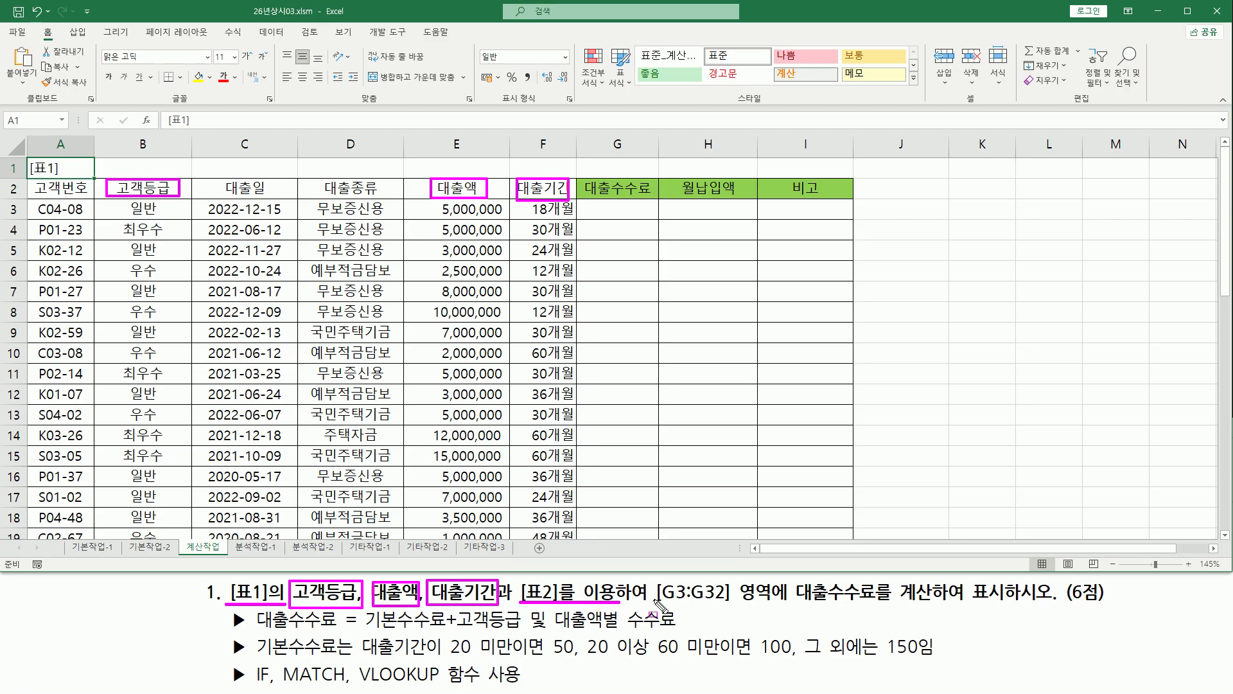
pyautogui.moveTo(657, 604)
pyautogui.mouseDown()
pyautogui.moveTo(775, 605)
pyautogui.moveTo(777, 581)
pyautogui.mouseUp()
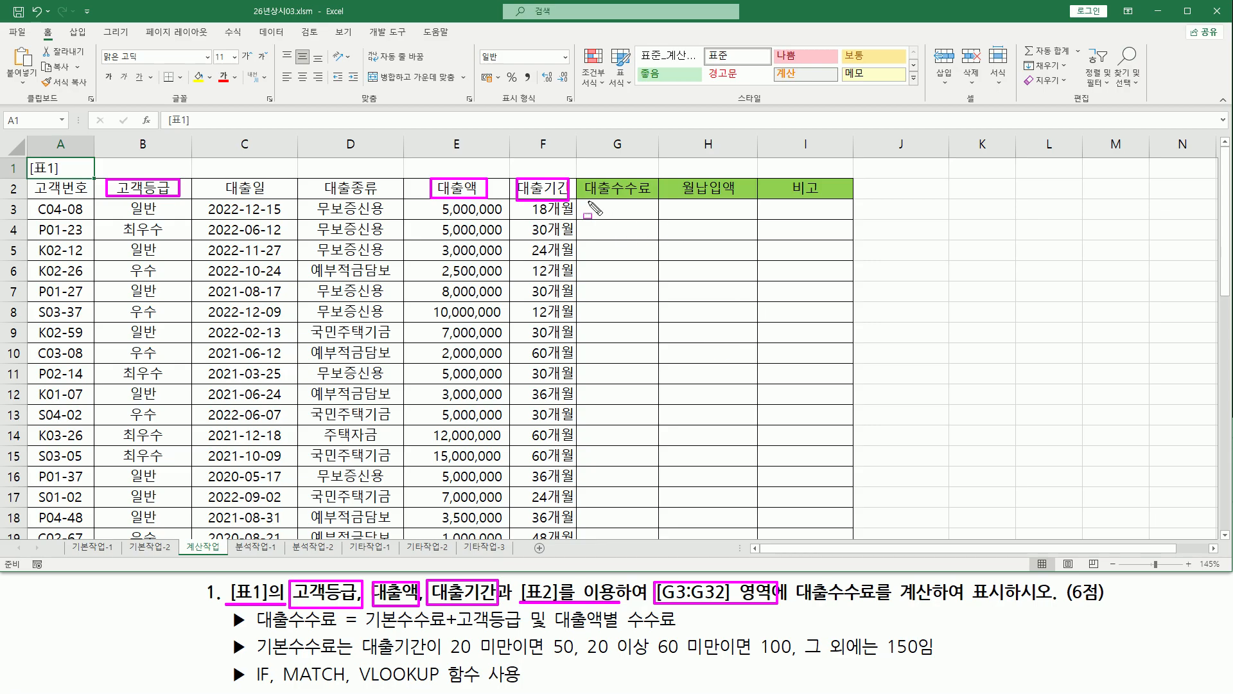
pyautogui.moveTo(588, 202)
pyautogui.mouseDown()
pyautogui.moveTo(645, 231)
pyautogui.moveTo(647, 540)
pyautogui.mouseUp()
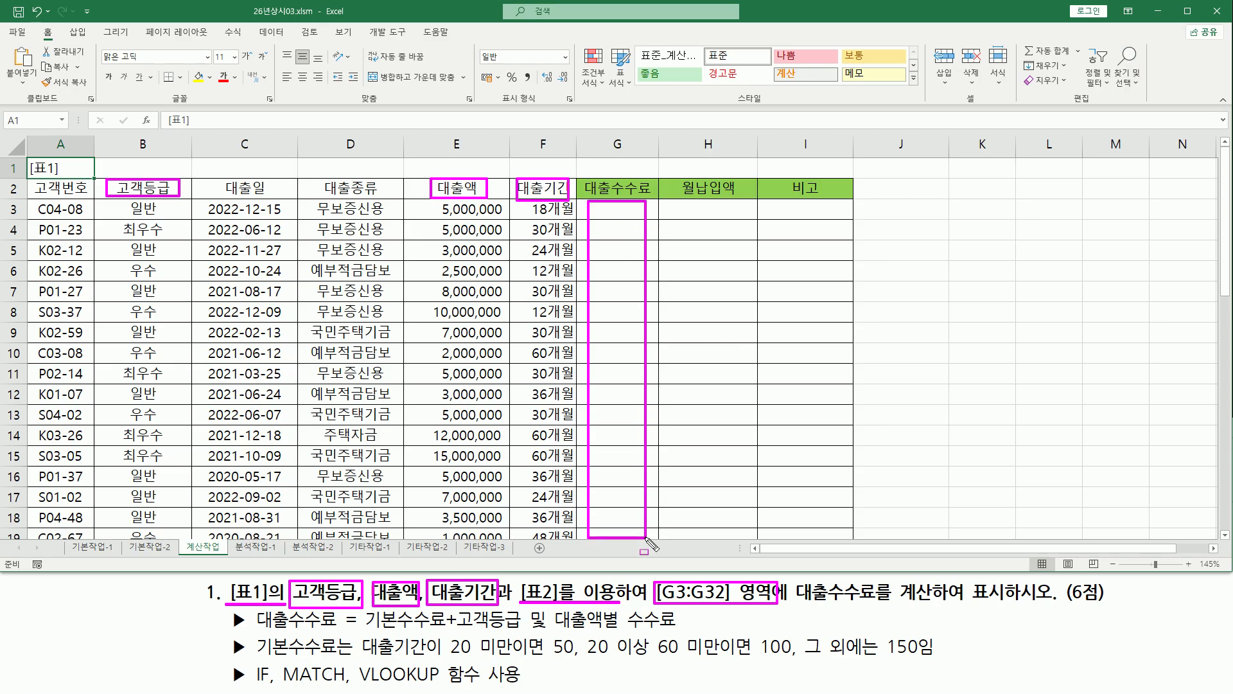
pyautogui.moveTo(796, 601); pyautogui.dragTo(1009, 602)
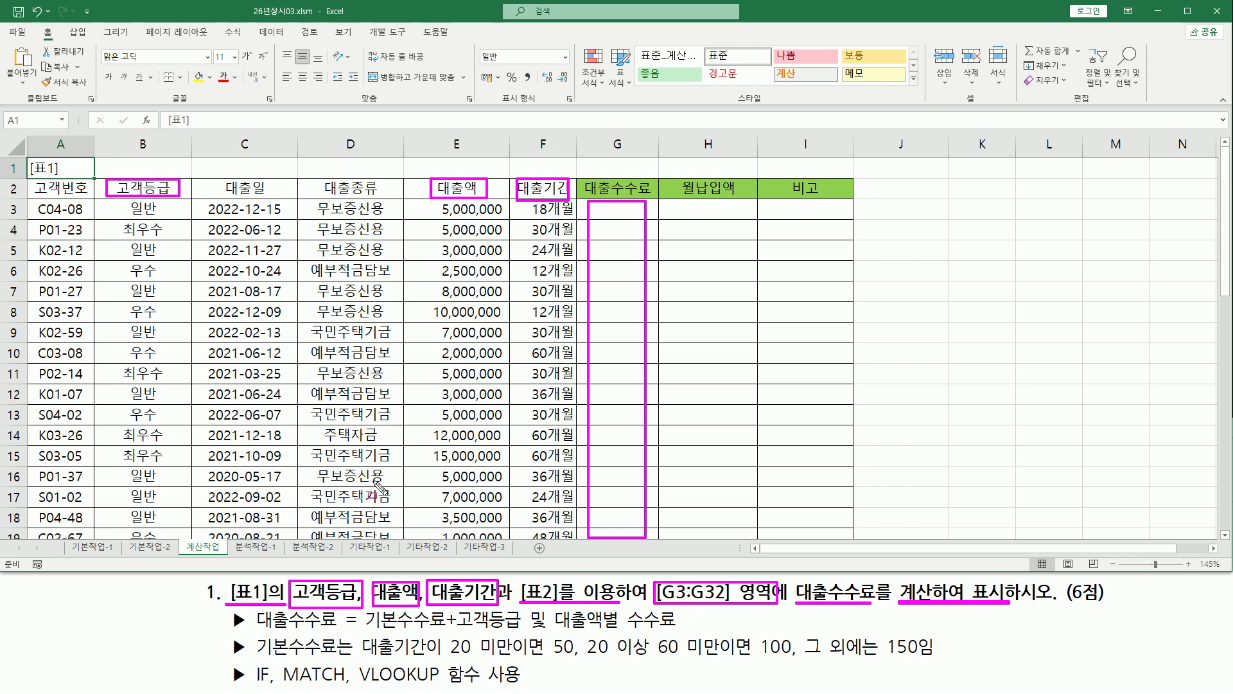
pyautogui.moveTo(515, 576); pyautogui.dragTo(622, 606)
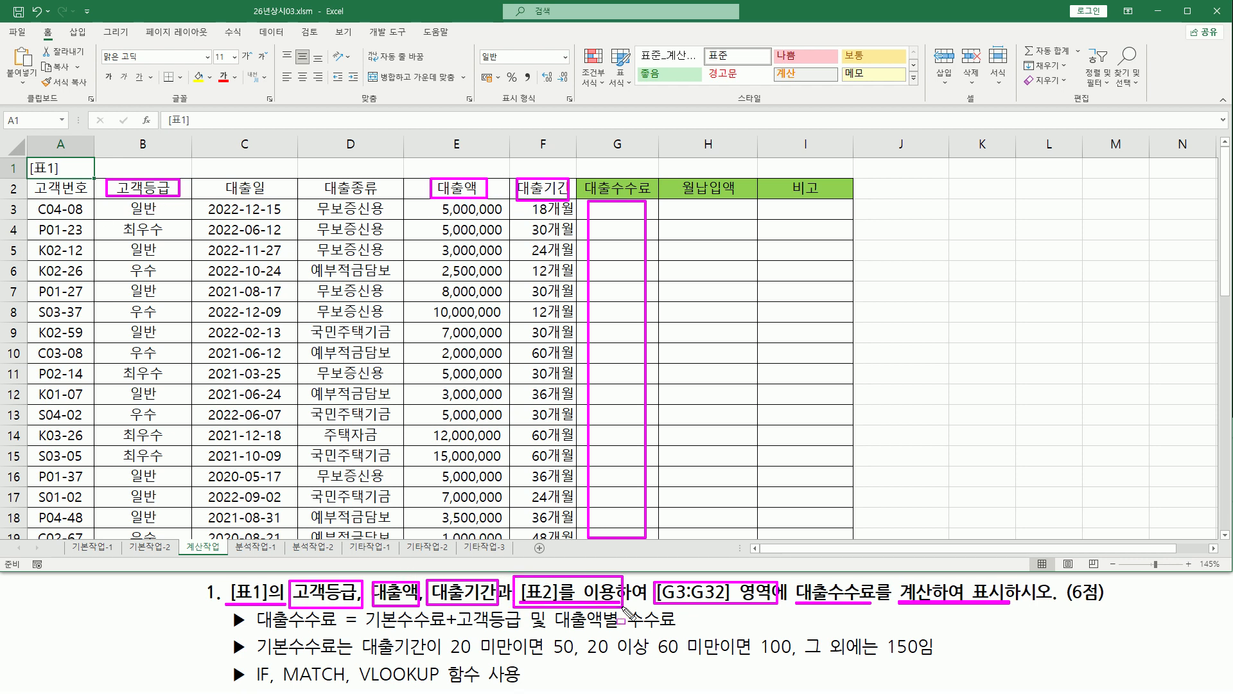
# Examine the layout of [표2], with fees by 고객등급 and the loan amount brackets in rows 35 and 36.
pyautogui.press('Escape')
pyautogui.scroll(-6, 194, 413)
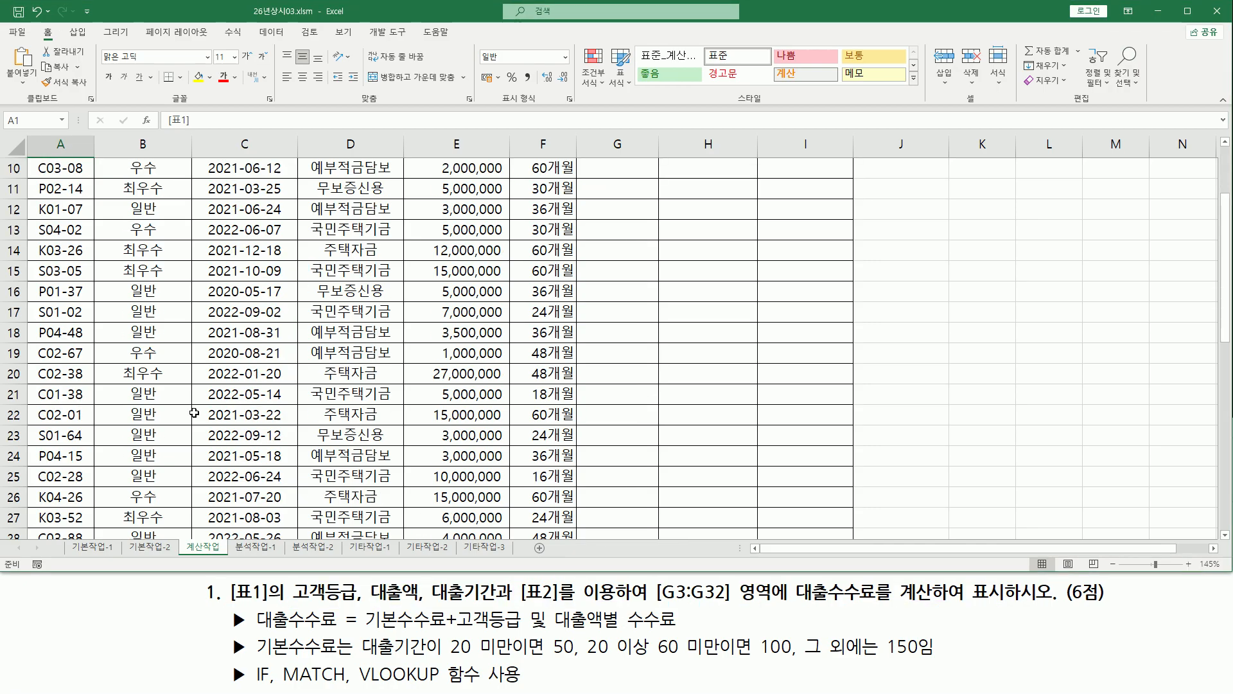
pyautogui.scroll(-3, 194, 413)
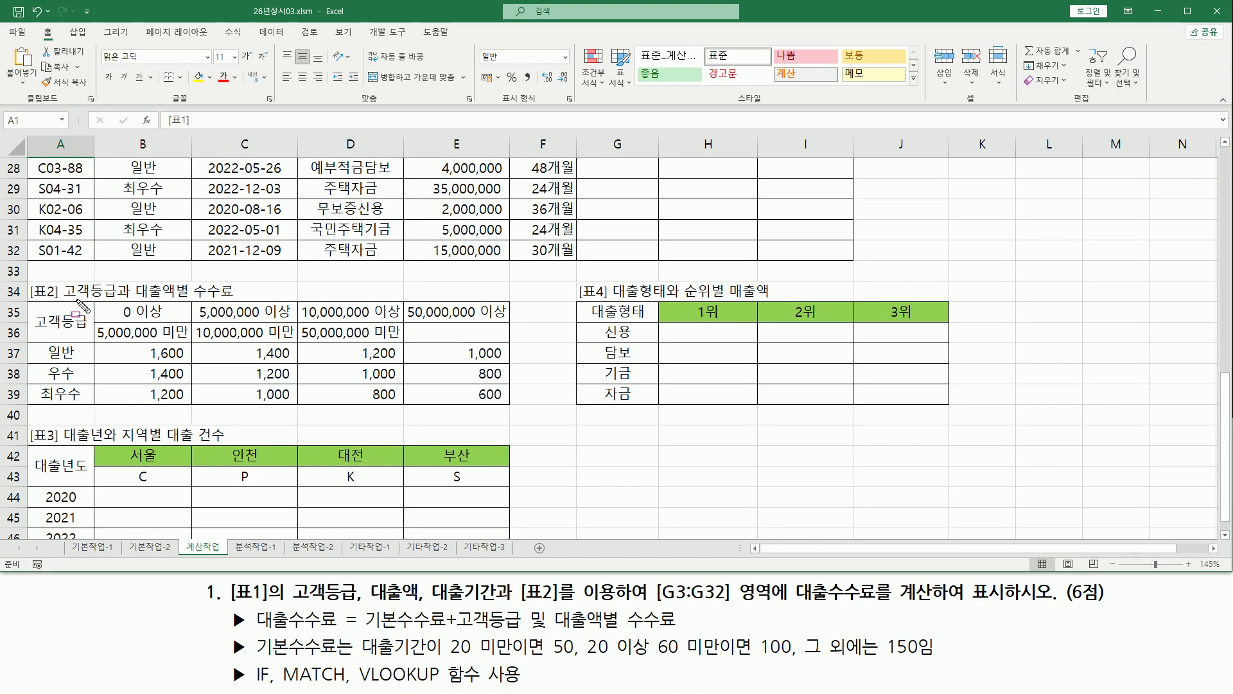
pyautogui.moveTo(60, 299); pyautogui.dragTo(194, 300)
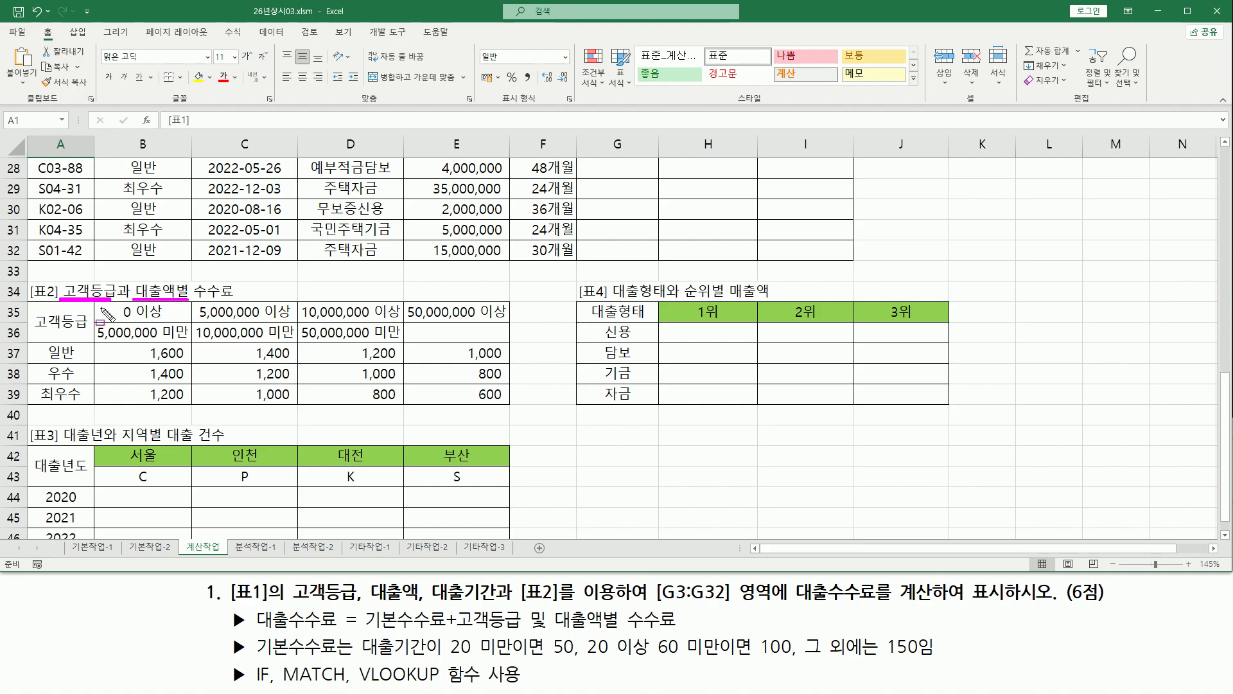
pyautogui.moveTo(99, 306); pyautogui.dragTo(500, 338)
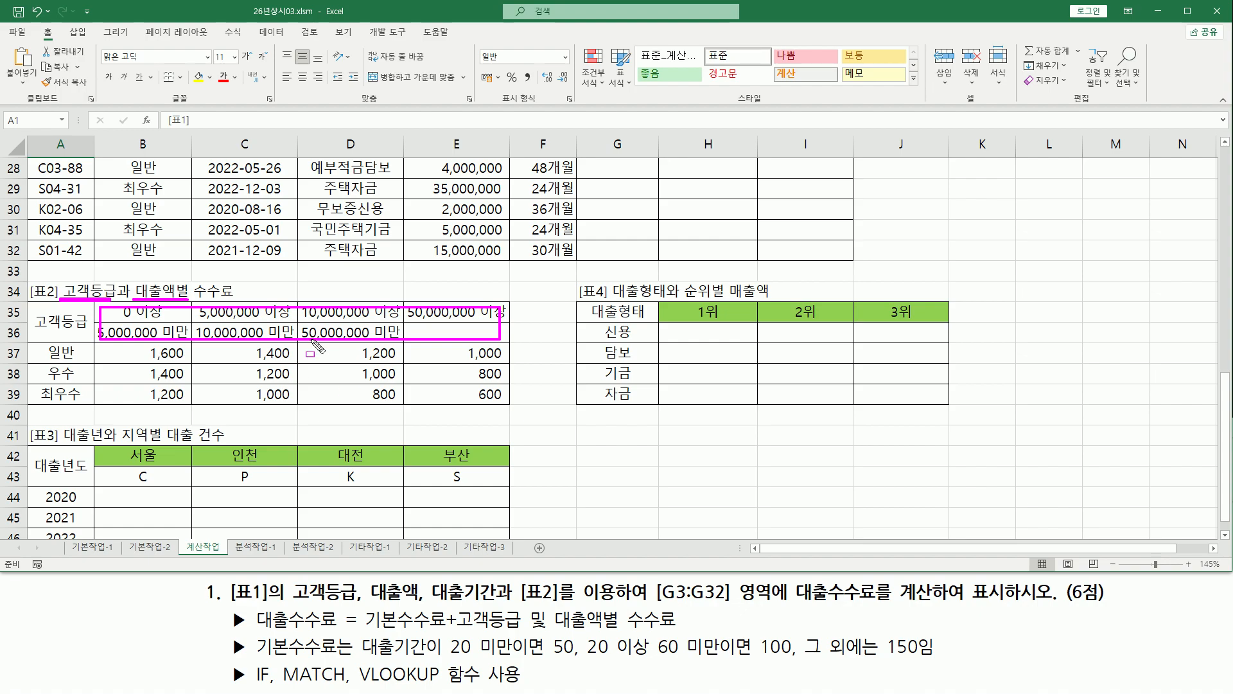
pyautogui.press('Escape')
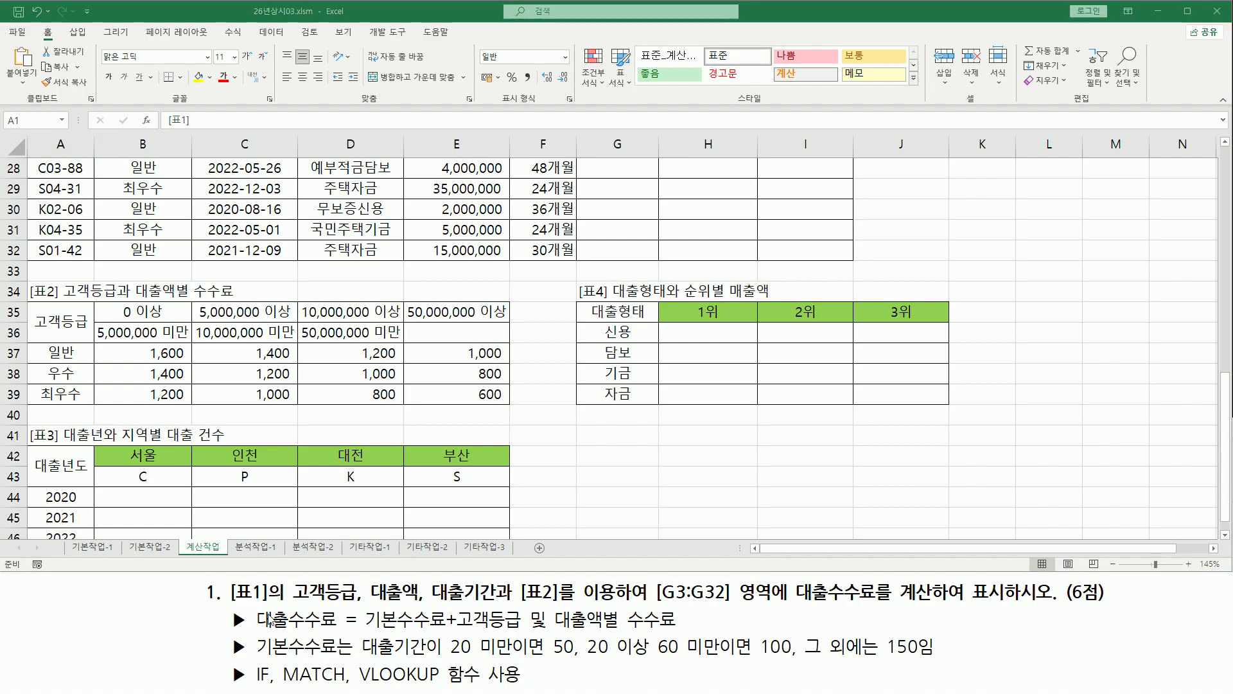
# Review the 대출수수료 rule: the base fee by 대출기간 using IF, plus the fee by 고객등급 and 대출액 from [표2].
pyautogui.moveTo(250, 607)
pyautogui.mouseDown()
pyautogui.moveTo(339, 633)
pyautogui.moveTo(677, 634)
pyautogui.mouseUp()
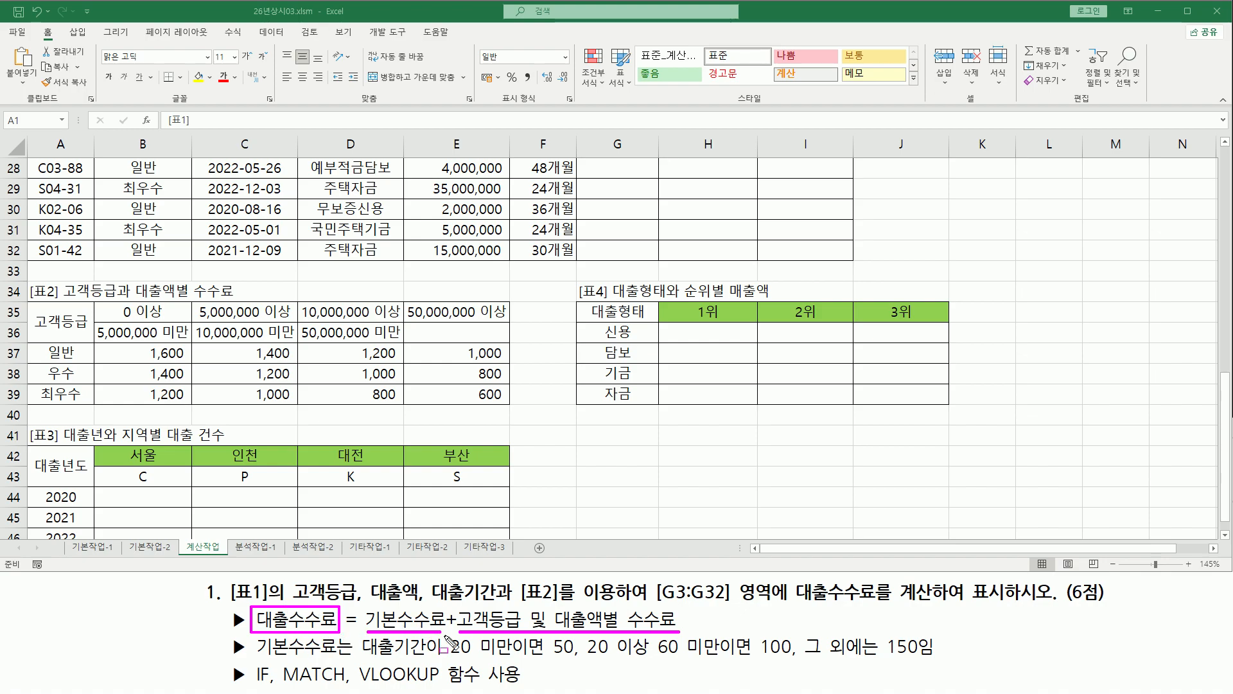
pyautogui.press('e')
pyautogui.moveTo(366, 631)
pyautogui.mouseDown()
pyautogui.moveTo(448, 631)
pyautogui.moveTo(447, 607)
pyautogui.mouseUp()
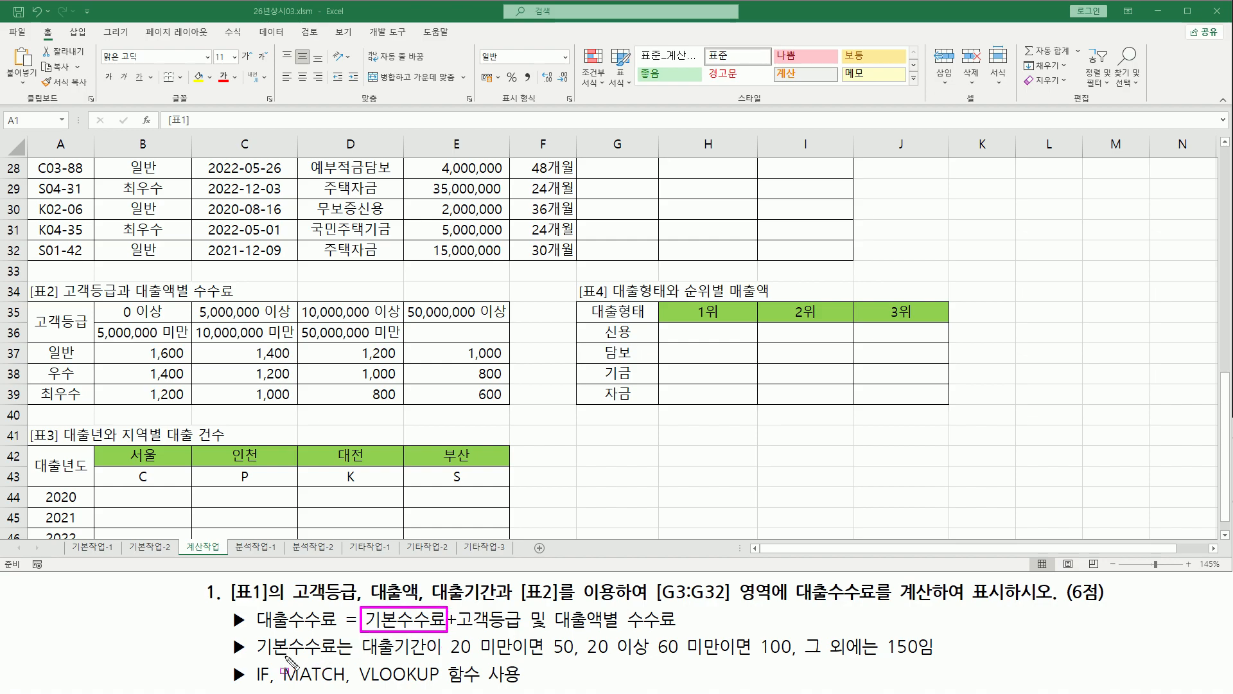
pyautogui.moveTo(362, 659)
pyautogui.mouseDown()
pyautogui.moveTo(790, 662)
pyautogui.moveTo(875, 656)
pyautogui.moveTo(901, 637)
pyautogui.moveTo(909, 661)
pyautogui.moveTo(923, 661)
pyautogui.mouseUp()
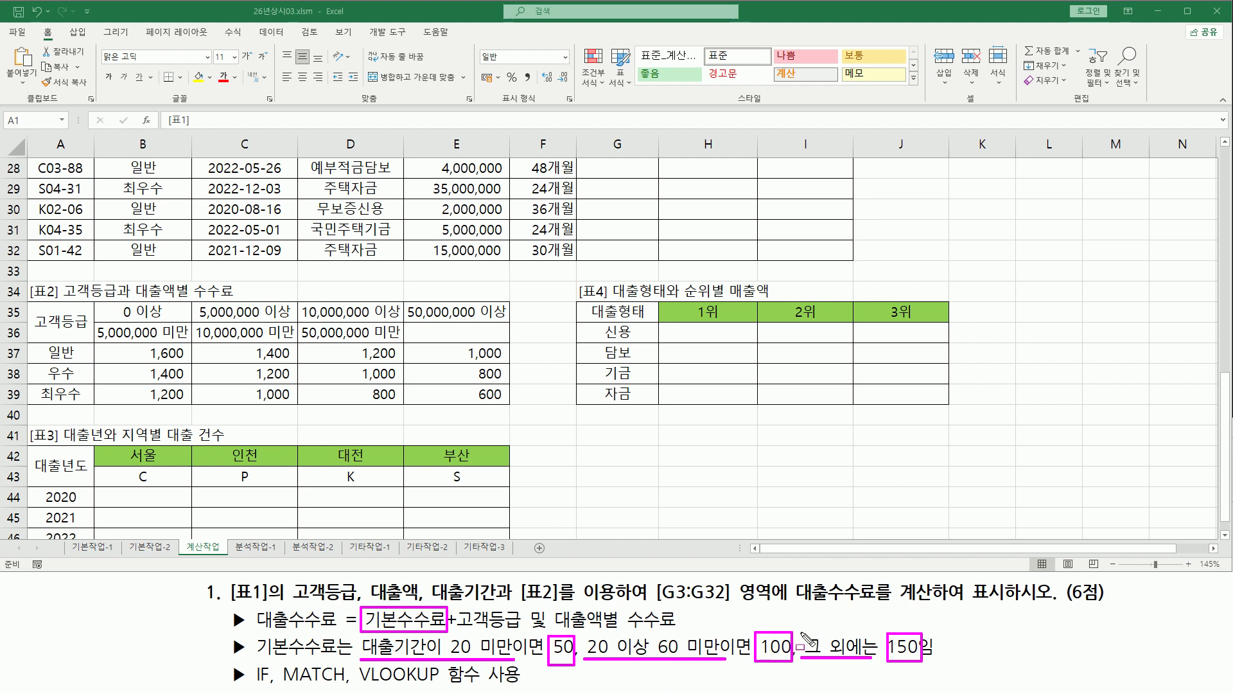
pyautogui.moveTo(255, 676); pyautogui.dragTo(274, 687)
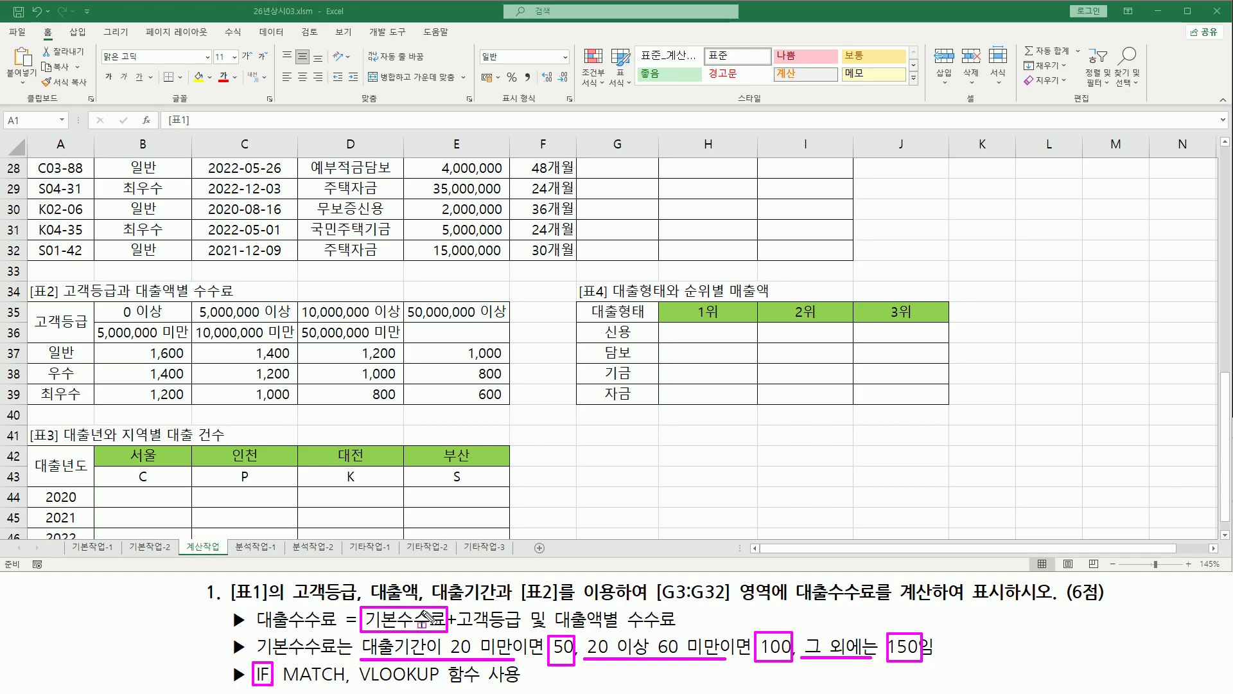
pyautogui.moveTo(456, 629); pyautogui.dragTo(678, 629)
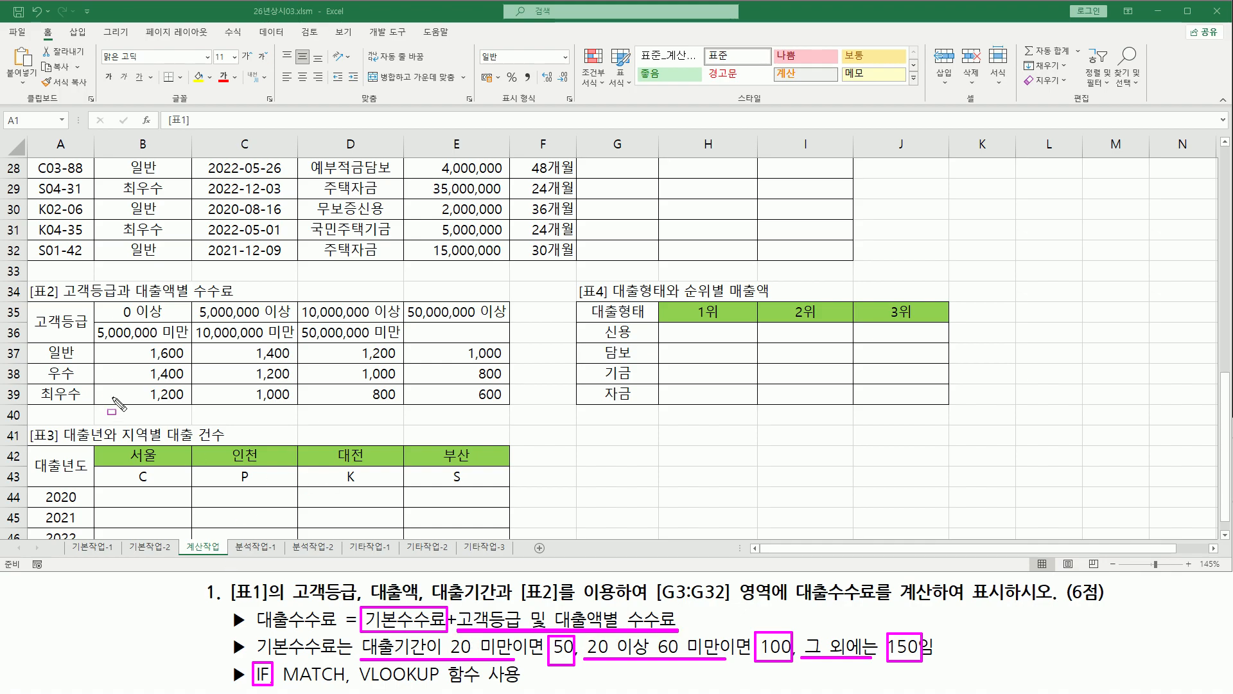
pyautogui.moveTo(100, 343)
pyautogui.mouseDown()
pyautogui.moveTo(402, 404)
pyautogui.moveTo(508, 406)
pyautogui.mouseUp()
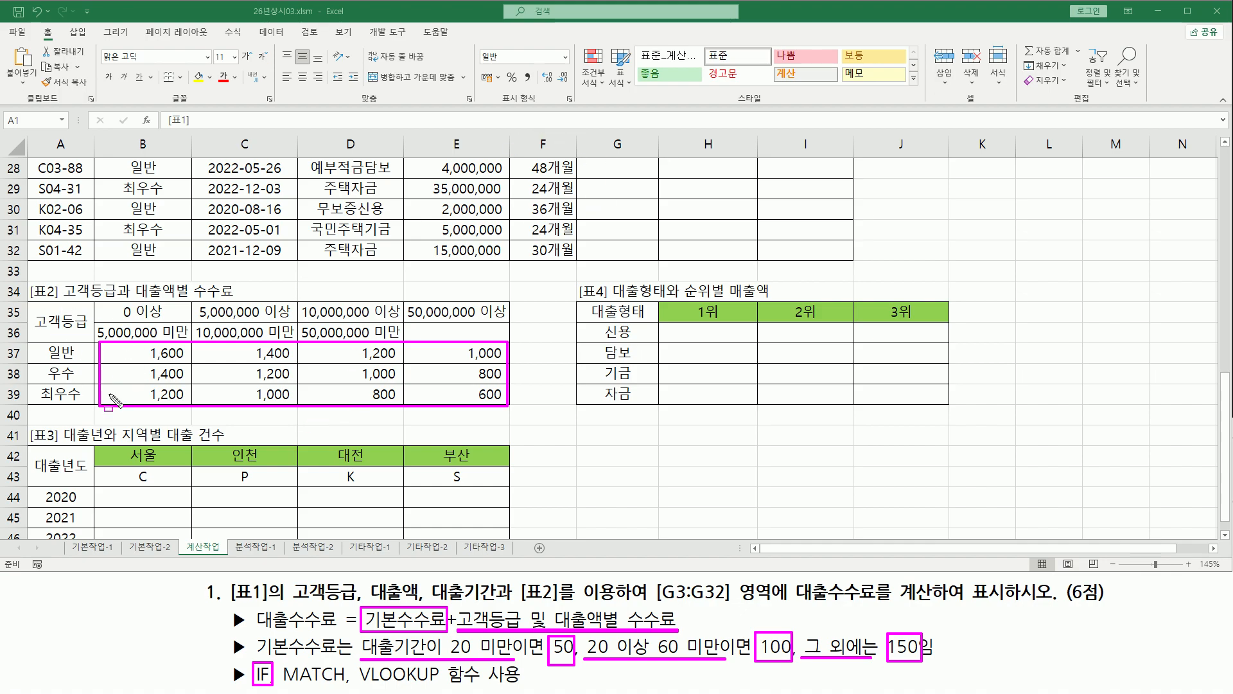
pyautogui.moveTo(27, 302)
pyautogui.mouseDown()
pyautogui.moveTo(331, 386)
pyautogui.moveTo(514, 409)
pyautogui.mouseUp()
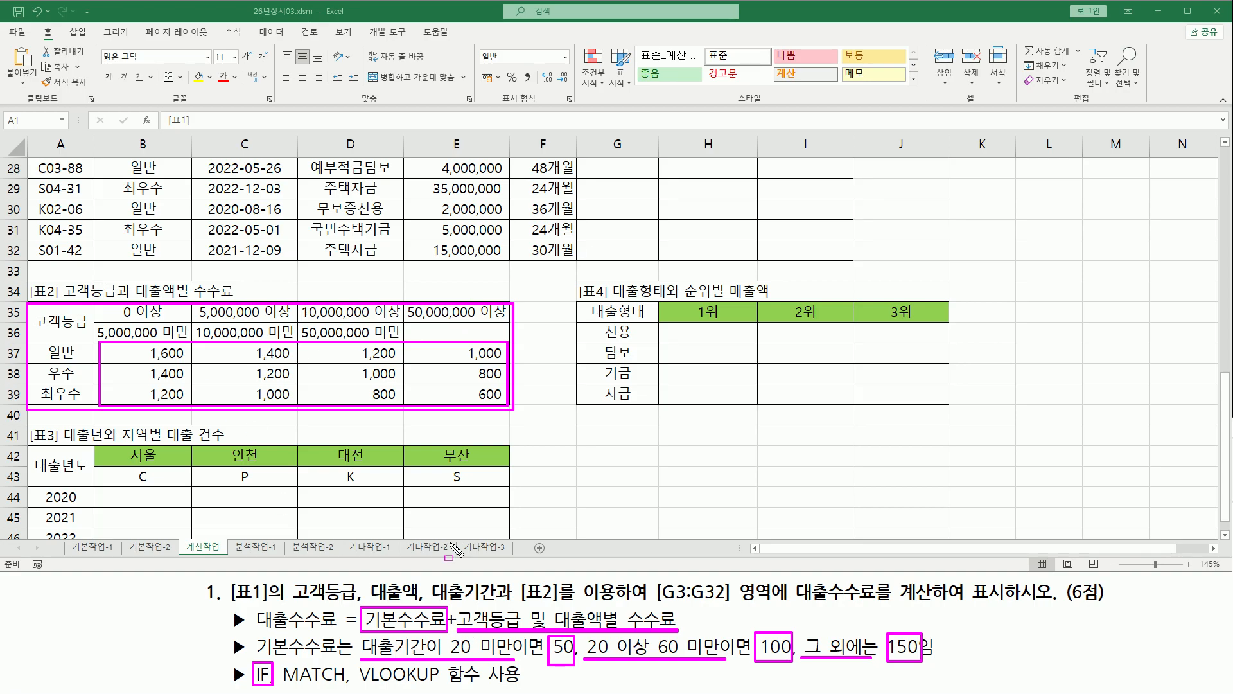
pyautogui.press('e')
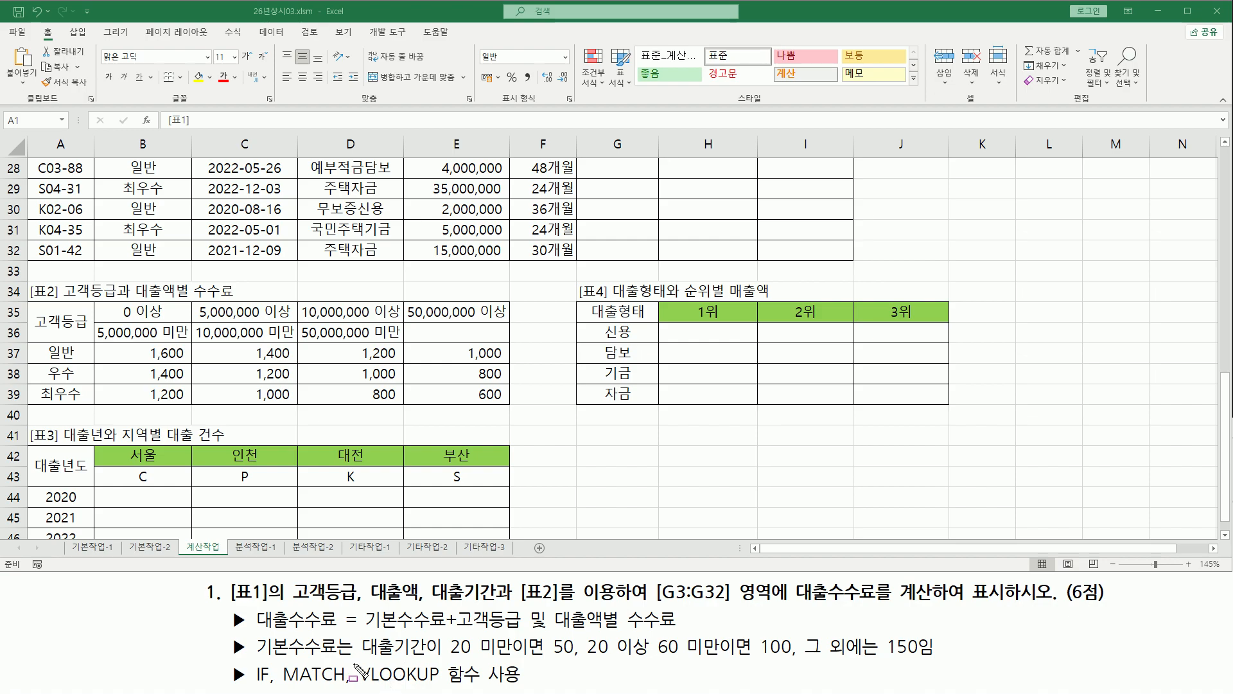
# Examine how VLOOKUP on A37:E39 finds the fee for row 32's customer grade and loan amount, comparing the columns for different amount brackets.
pyautogui.moveTo(354, 661); pyautogui.dragTo(486, 690)
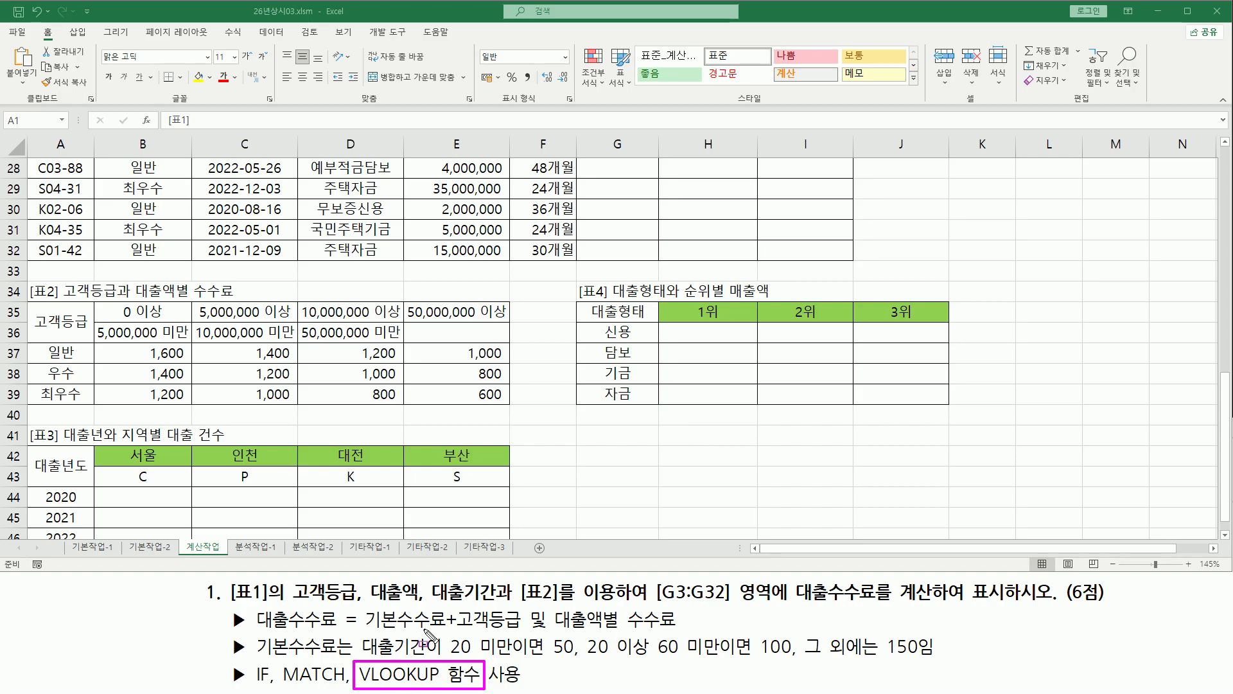
pyautogui.moveTo(29, 352)
pyautogui.mouseDown()
pyautogui.moveTo(375, 407)
pyautogui.moveTo(514, 415)
pyautogui.mouseUp()
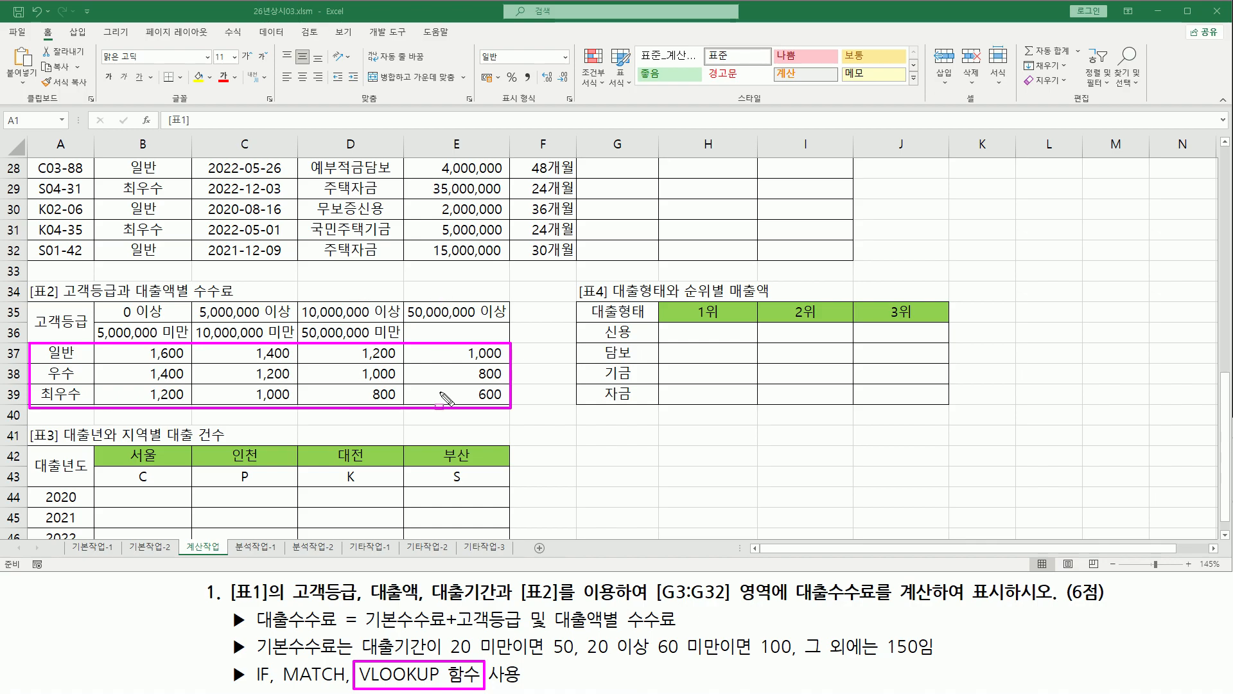
pyautogui.moveTo(429, 241); pyautogui.dragTo(507, 261)
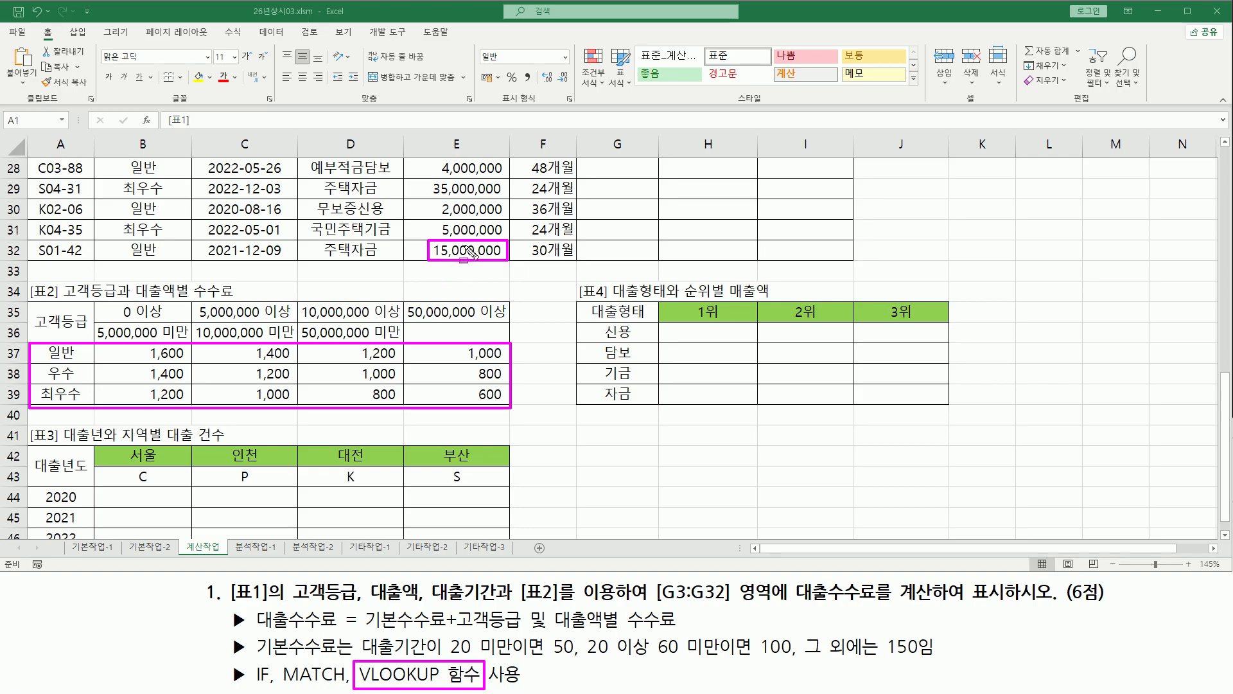
pyautogui.moveTo(349, 289); pyautogui.dragTo(349, 344)
pyautogui.moveTo(124, 241); pyautogui.dragTo(161, 261)
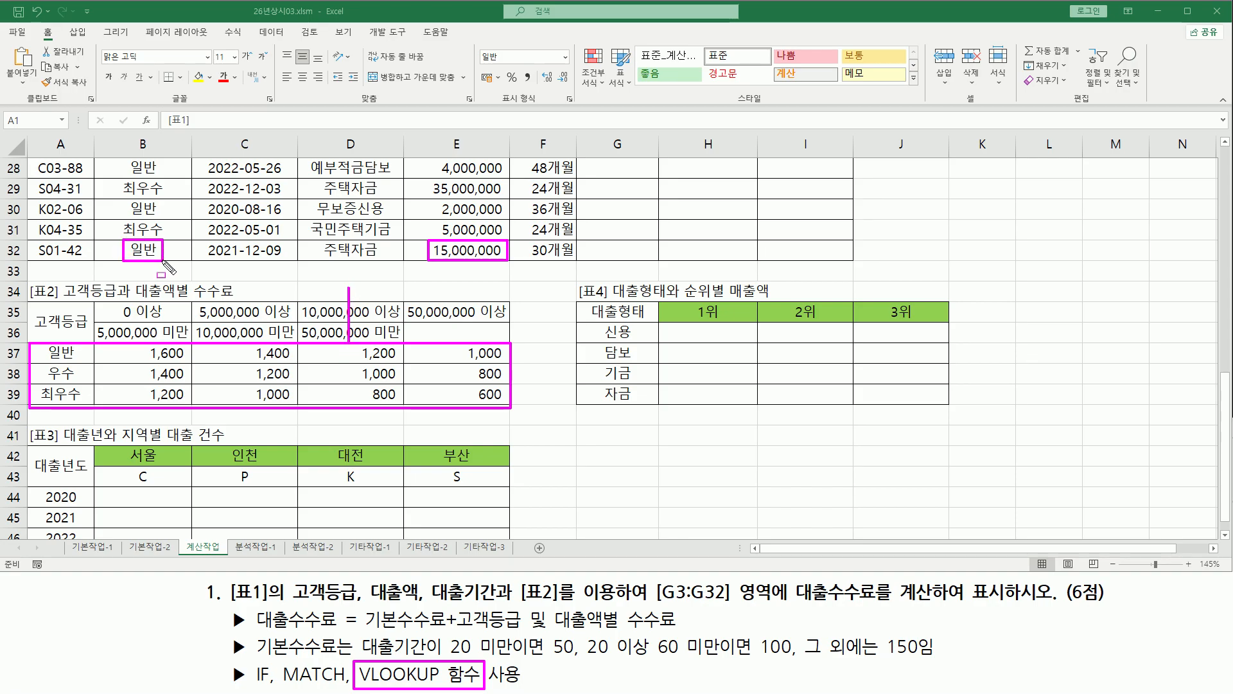
pyautogui.moveTo(40, 358); pyautogui.dragTo(78, 358)
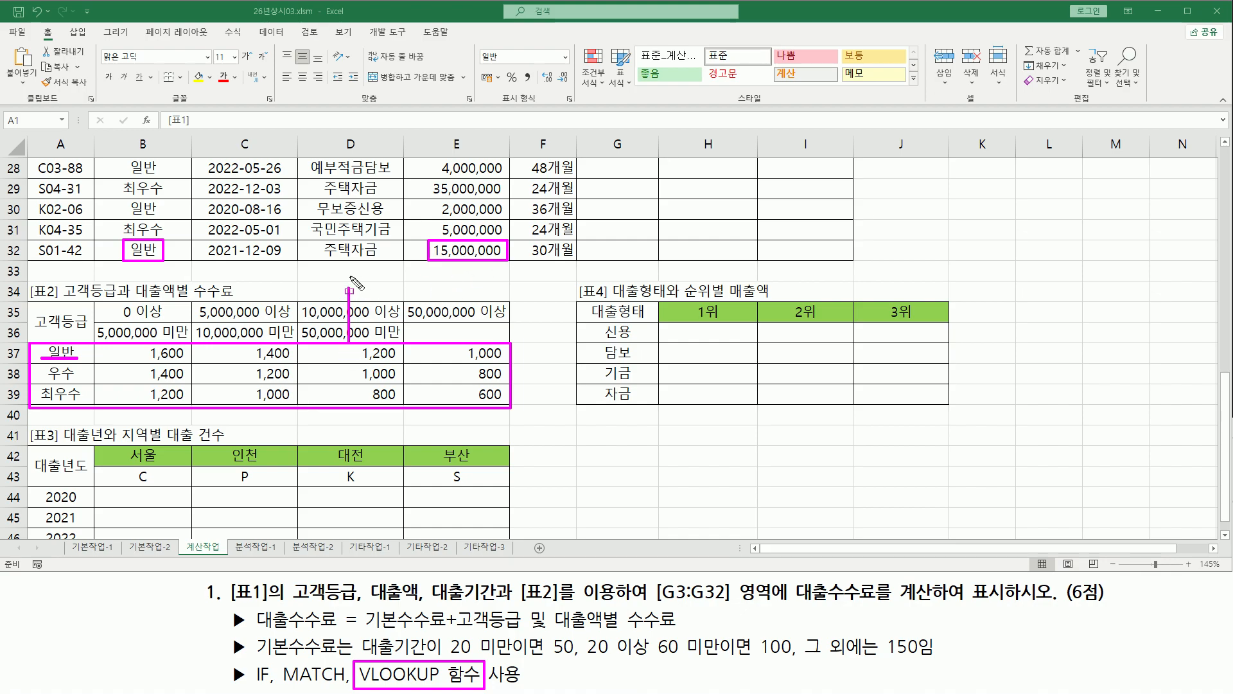
pyautogui.moveTo(355, 362)
pyautogui.mouseDown()
pyautogui.moveTo(400, 362)
pyautogui.moveTo(356, 361)
pyautogui.mouseUp()
pyautogui.moveTo(261, 293)
pyautogui.mouseDown()
pyautogui.moveTo(260, 341)
pyautogui.moveTo(291, 349)
pyautogui.mouseUp()
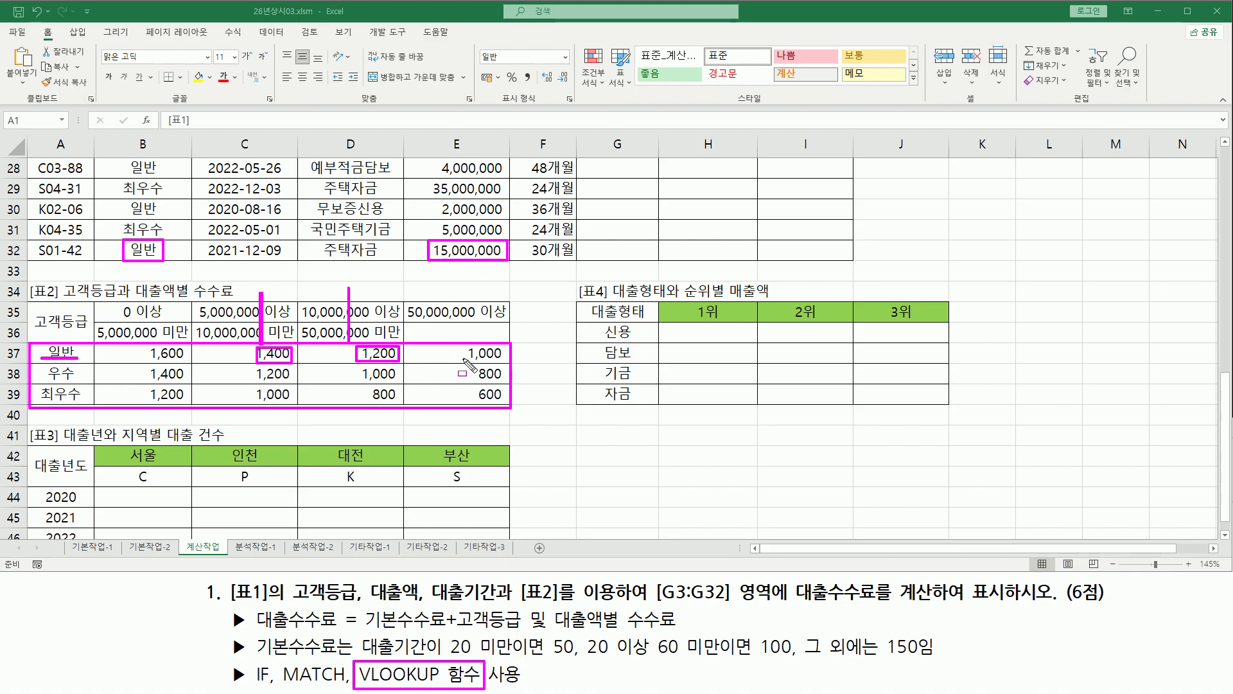
pyautogui.moveTo(464, 347); pyautogui.dragTo(505, 362)
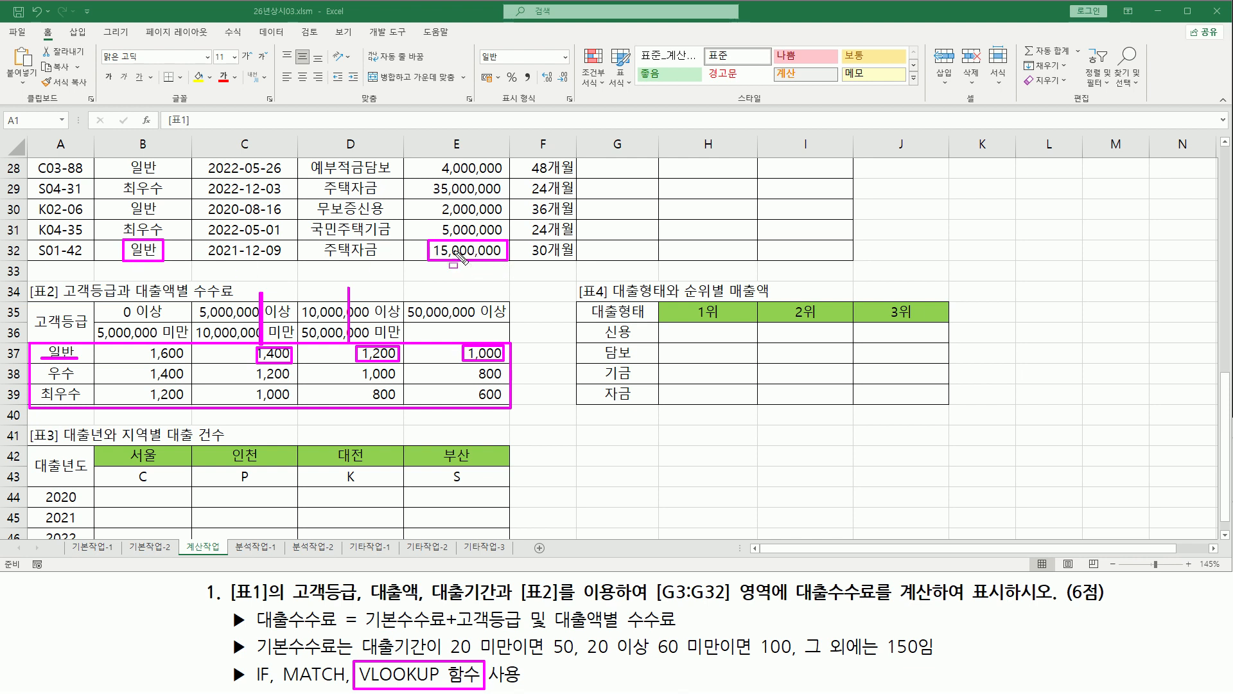
# Examine how MATCH can locate the [표2] column for row 32's 대출액 from the loan amount brackets in rows 35 and 36.
pyautogui.moveTo(147, 363)
pyautogui.mouseDown()
pyautogui.moveTo(187, 362)
pyautogui.moveTo(187, 346)
pyautogui.mouseUp()
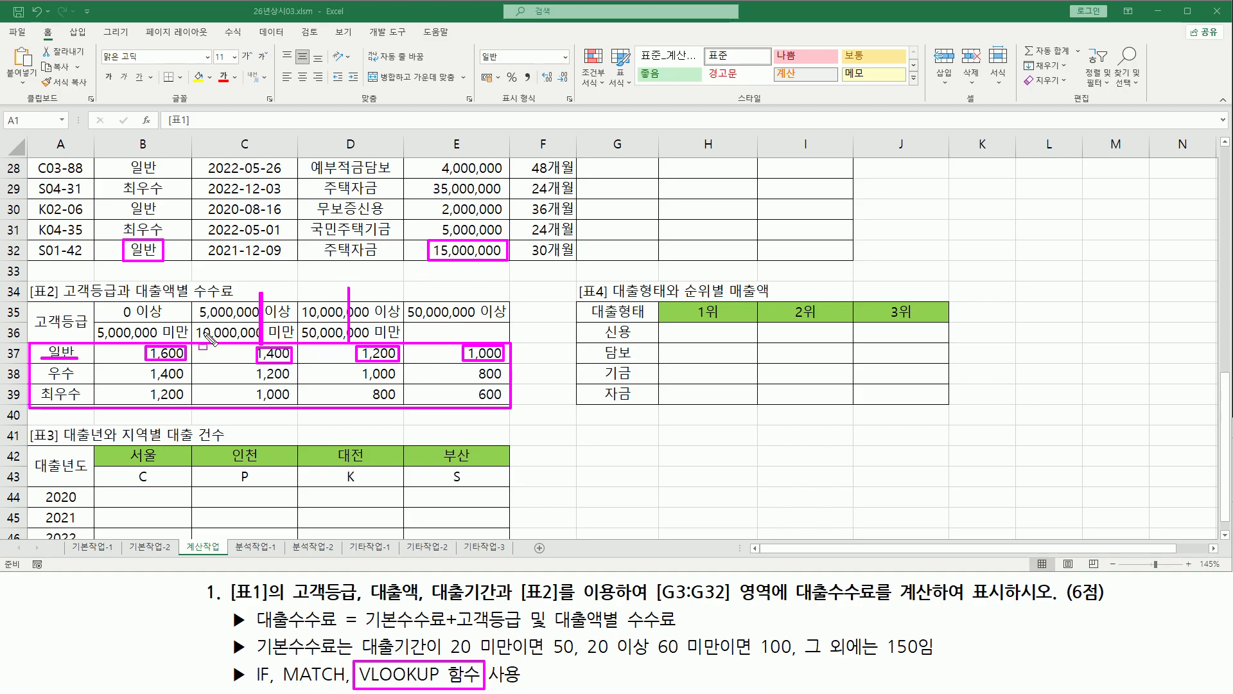
pyautogui.press('Escape')
pyautogui.moveTo(427, 241); pyautogui.dragTo(505, 259)
pyautogui.moveTo(91, 306)
pyautogui.mouseDown()
pyautogui.moveTo(521, 350)
pyautogui.moveTo(510, 332)
pyautogui.mouseUp()
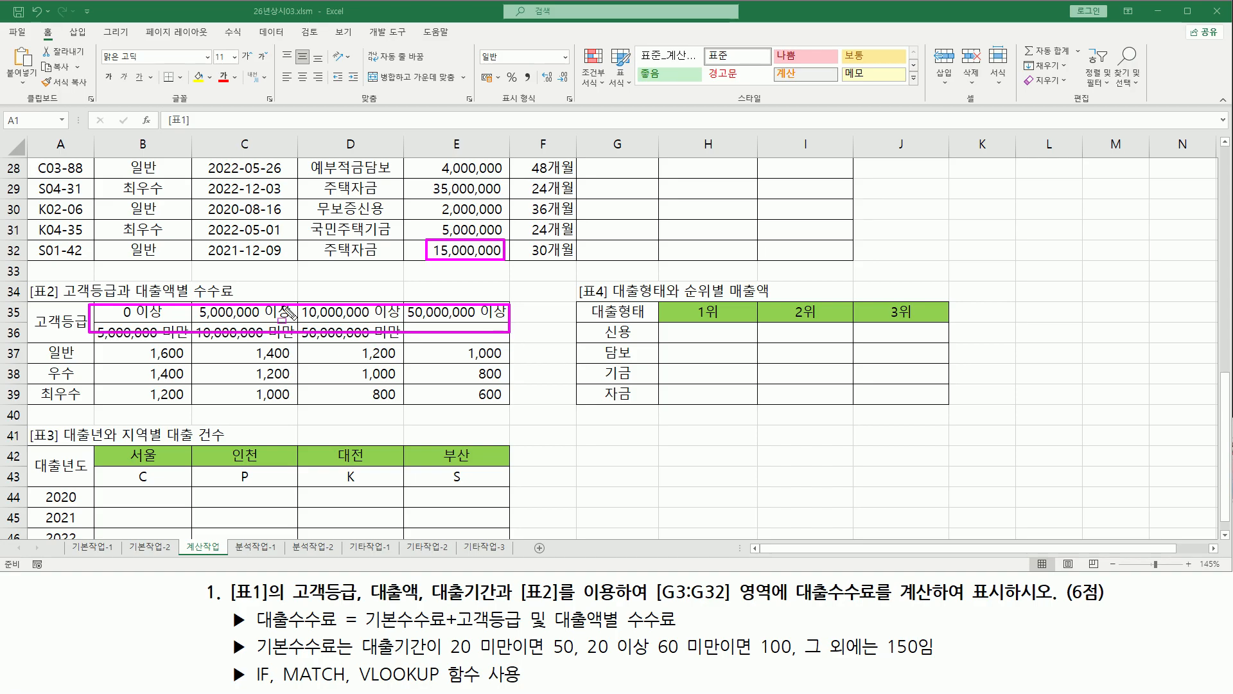
pyautogui.moveTo(280, 658); pyautogui.dragTo(348, 689)
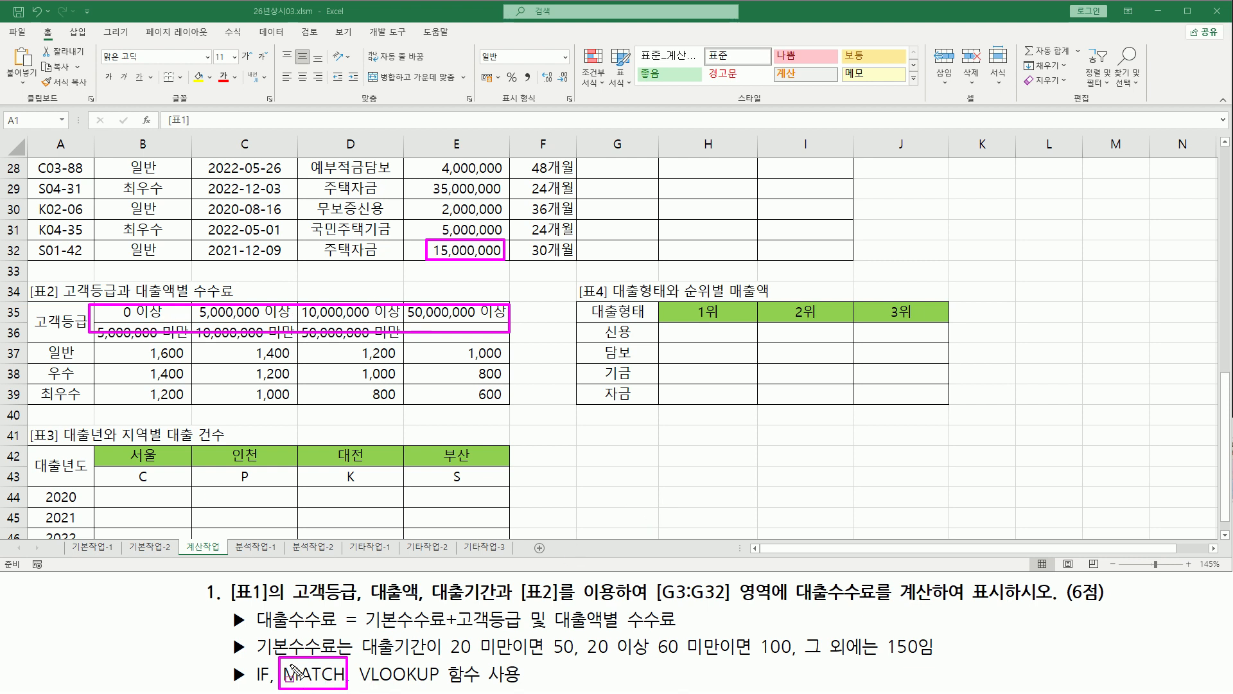
pyautogui.press('Escape')
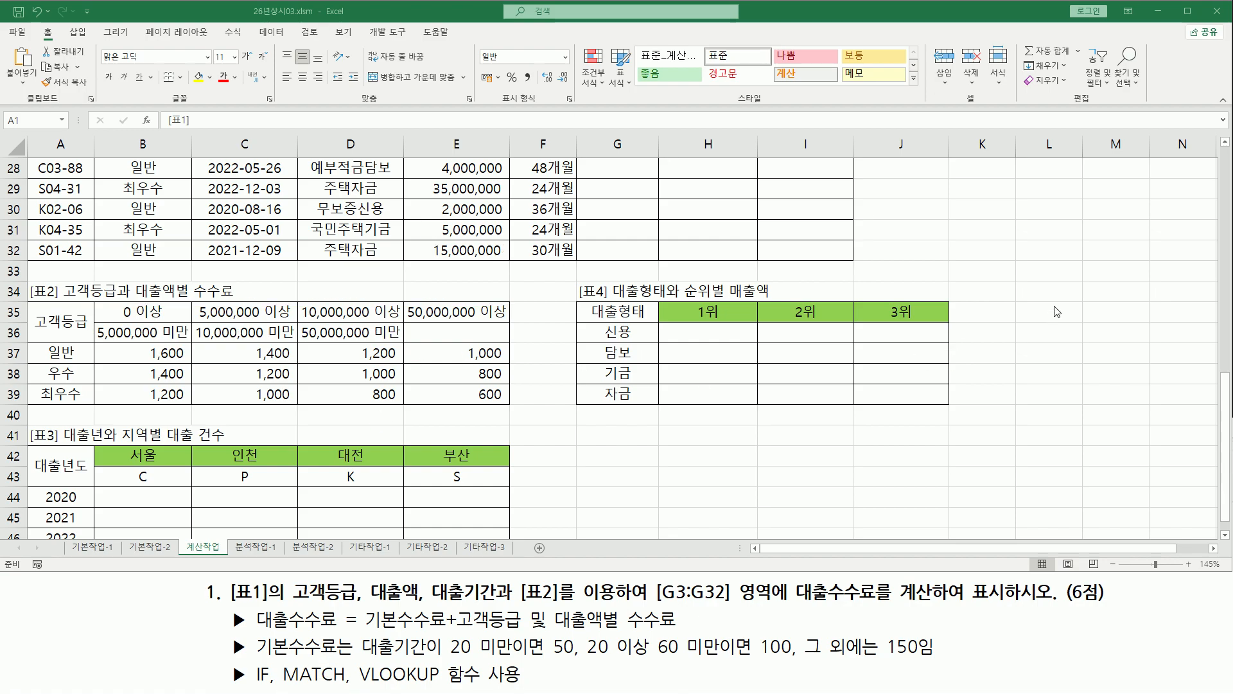
# Write the MATCH syntax note "match( 찾을값, 범위, 옵션 )" in cell K6.
pyautogui.scroll(9, 1074, 320)
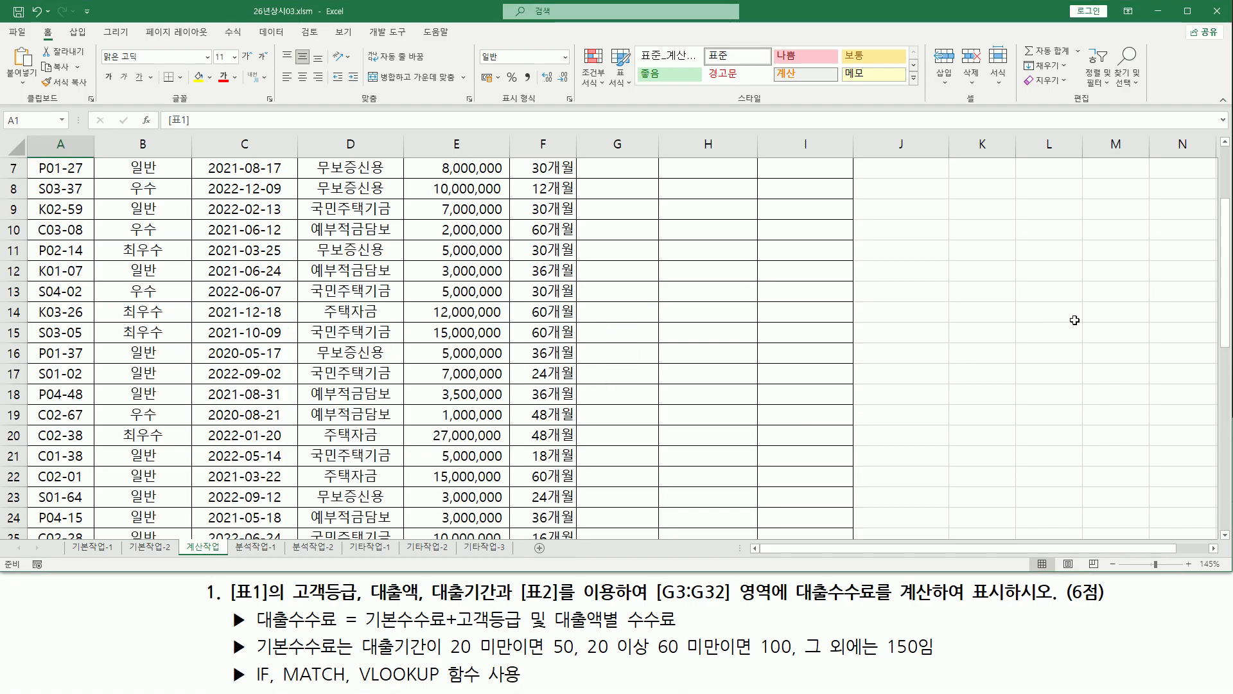
pyautogui.click(986, 270)
pyautogui.write('ㅡㅁ')
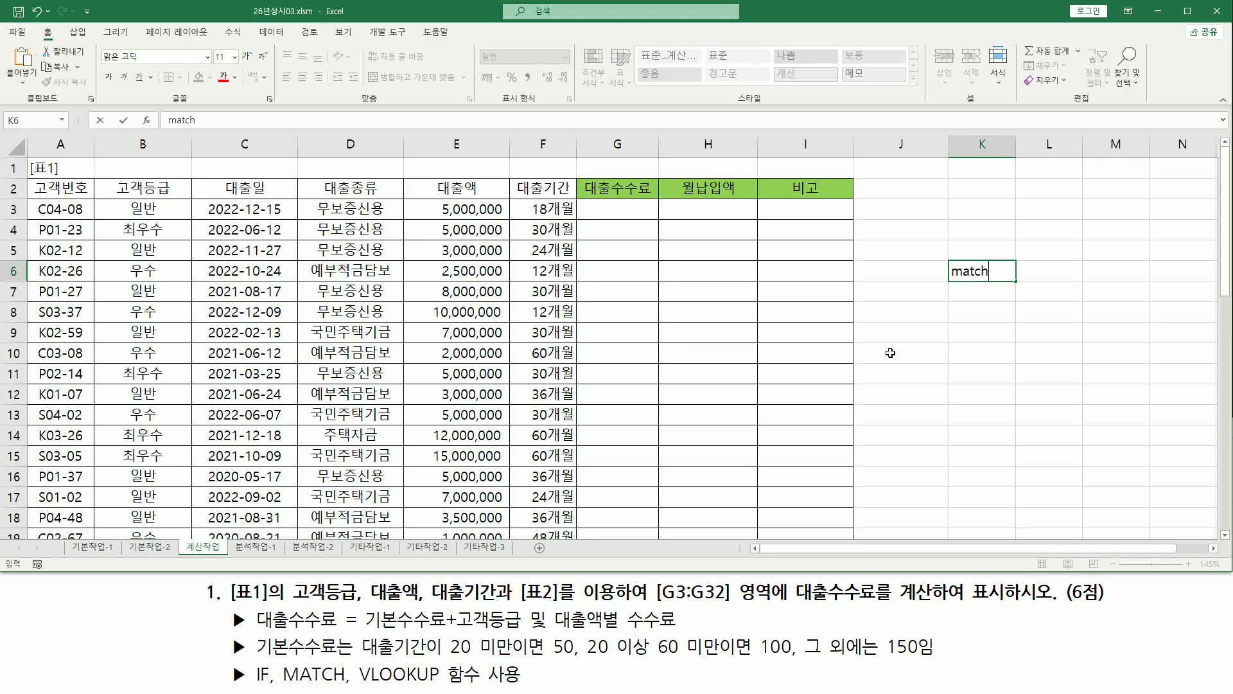
pyautogui.write('tch( 찾을값 , 범위, 옵서')
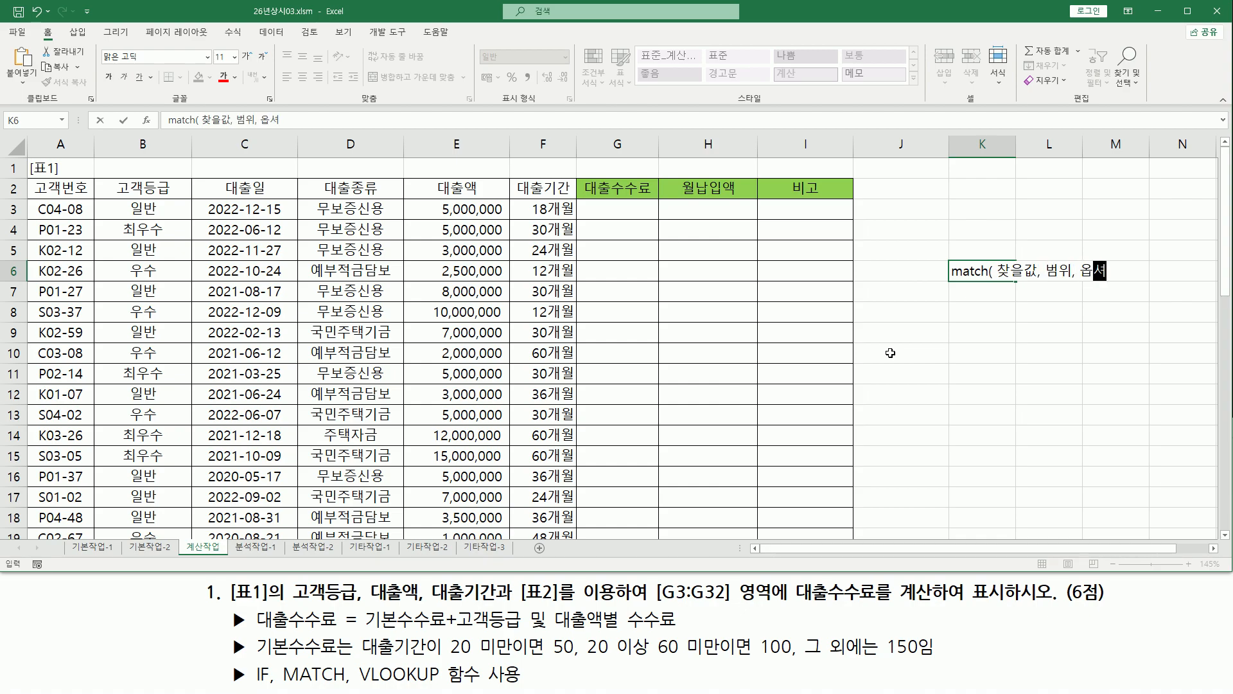
pyautogui.write(' )')
pyautogui.press('Return')
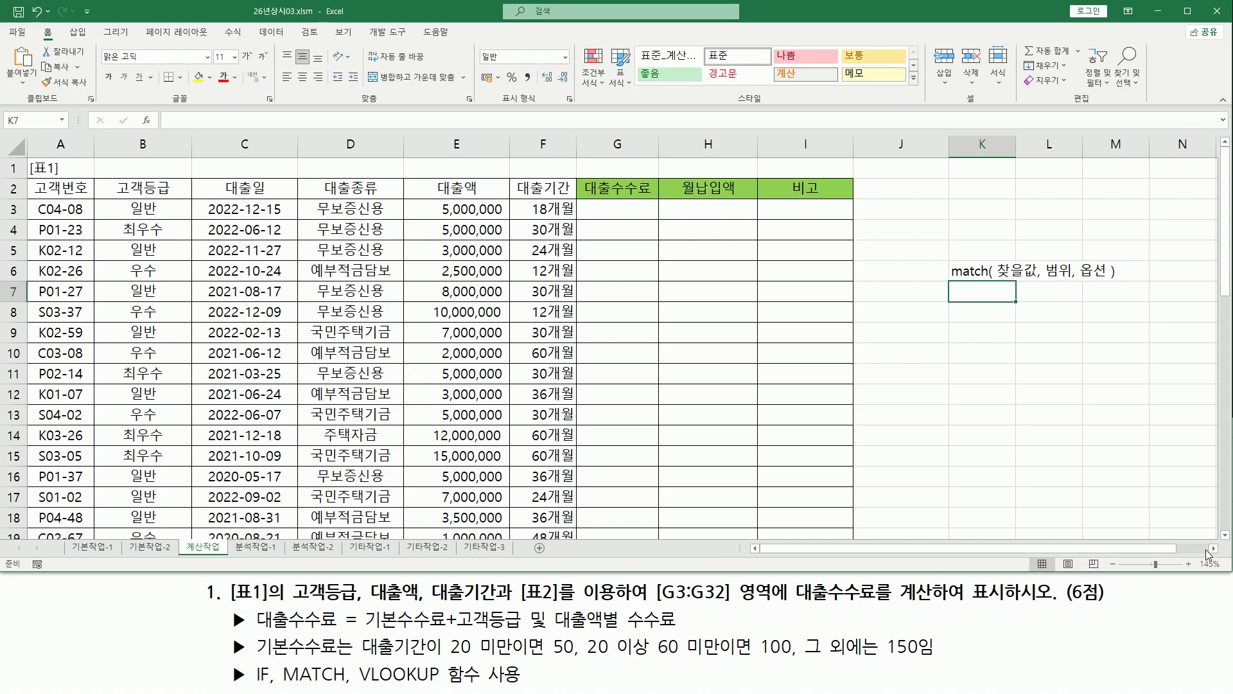
# Review the 찾을값, 범위 and 옵션 arguments in the MATCH syntax note in K6.
pyautogui.hscroll(6, 1212, 553)
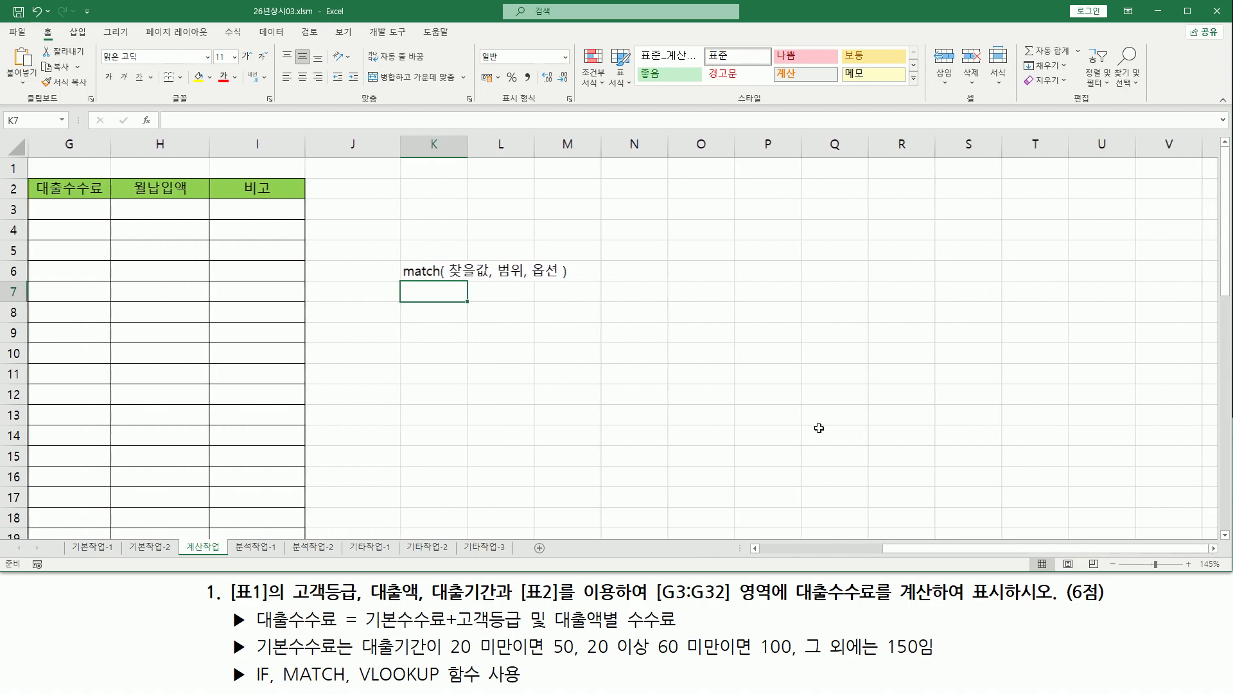
pyautogui.moveTo(493, 282); pyautogui.dragTo(527, 259)
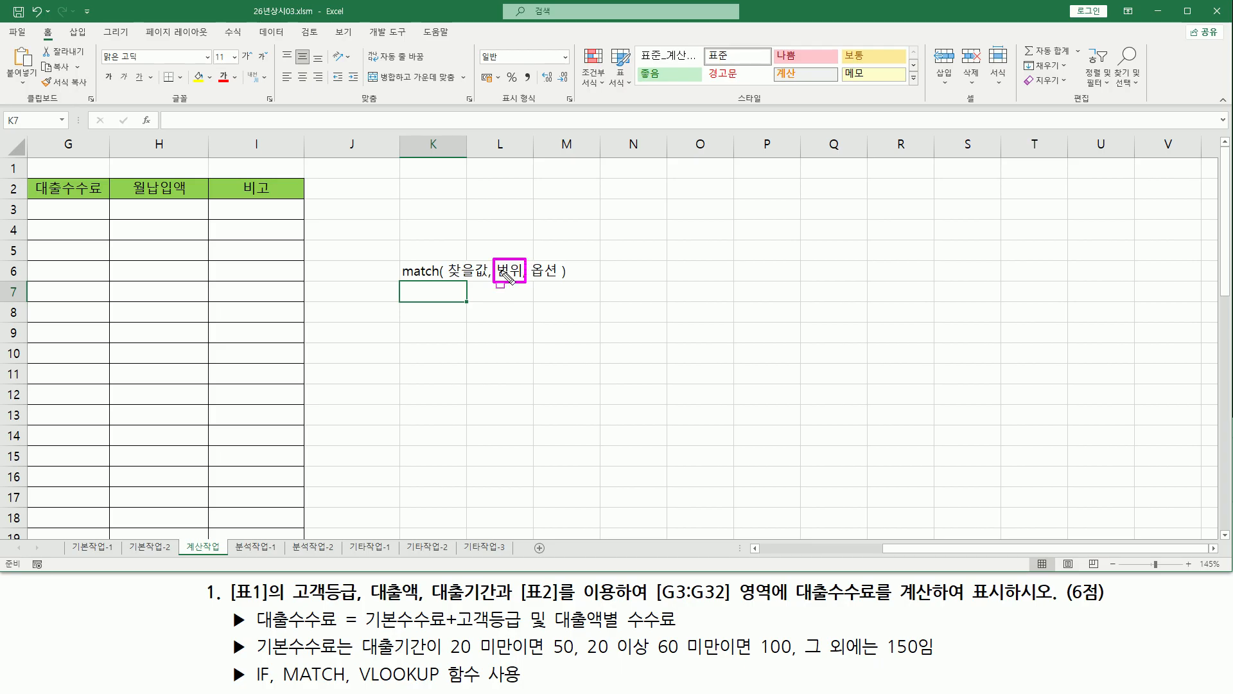
pyautogui.moveTo(451, 278); pyautogui.dragTo(486, 279)
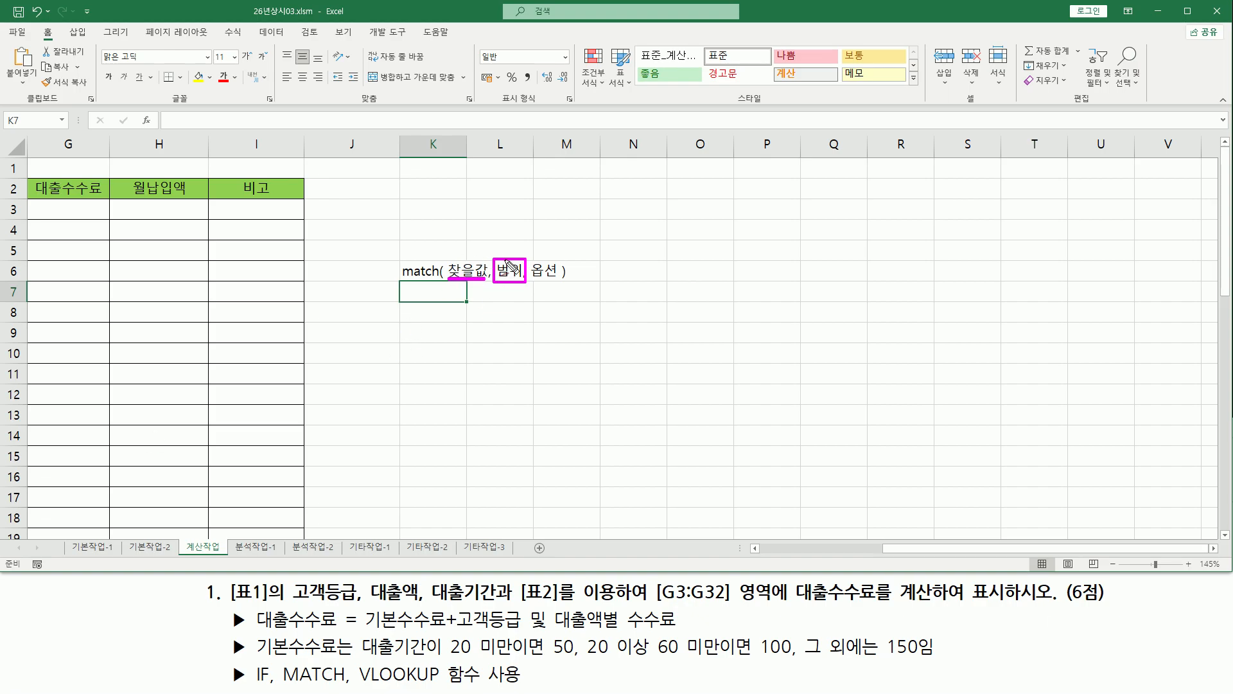
pyautogui.moveTo(512, 255); pyautogui.dragTo(525, 233)
pyautogui.moveTo(537, 284); pyautogui.dragTo(546, 281)
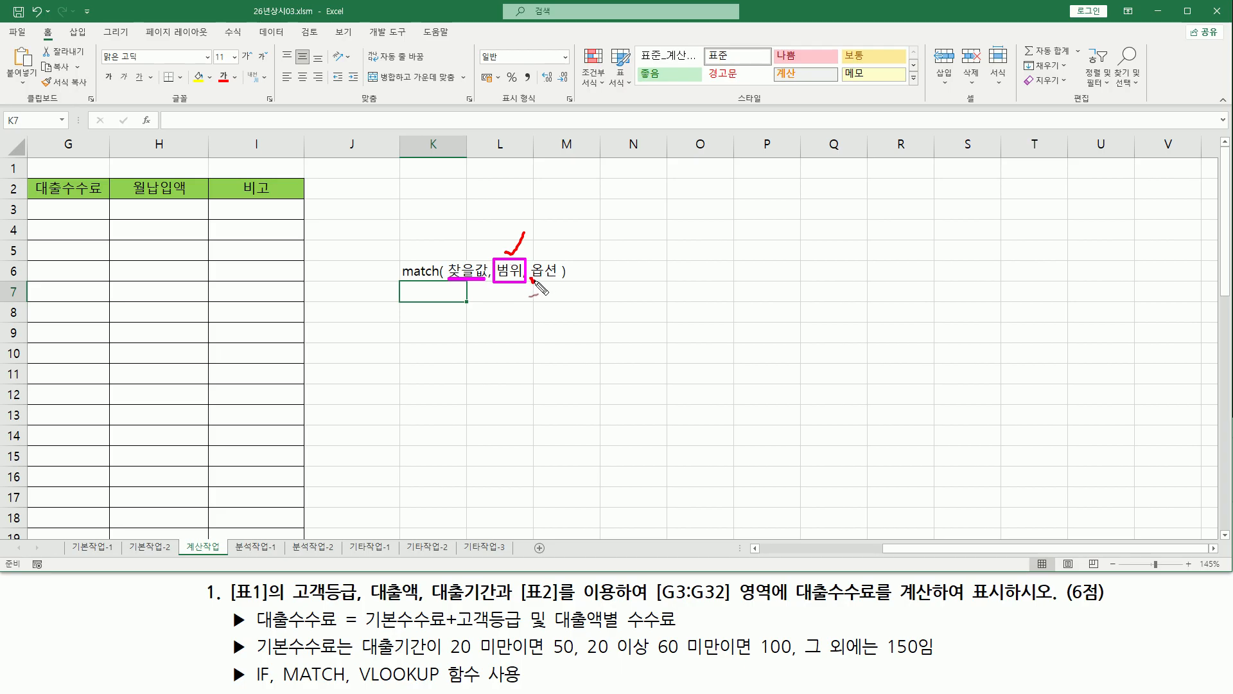
pyautogui.moveTo(546, 281); pyautogui.dragTo(562, 280)
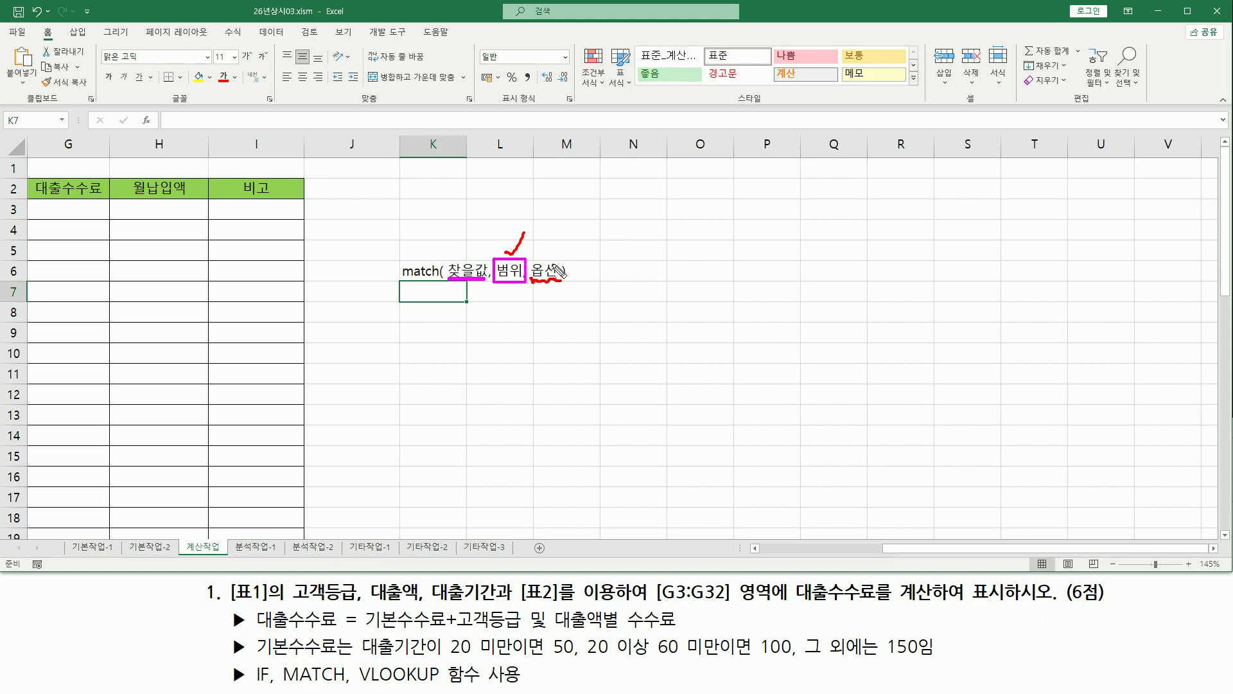
# List the MATCH option values -1, 0 and 1 in cells K8 to K10.
pyautogui.click(427, 313)
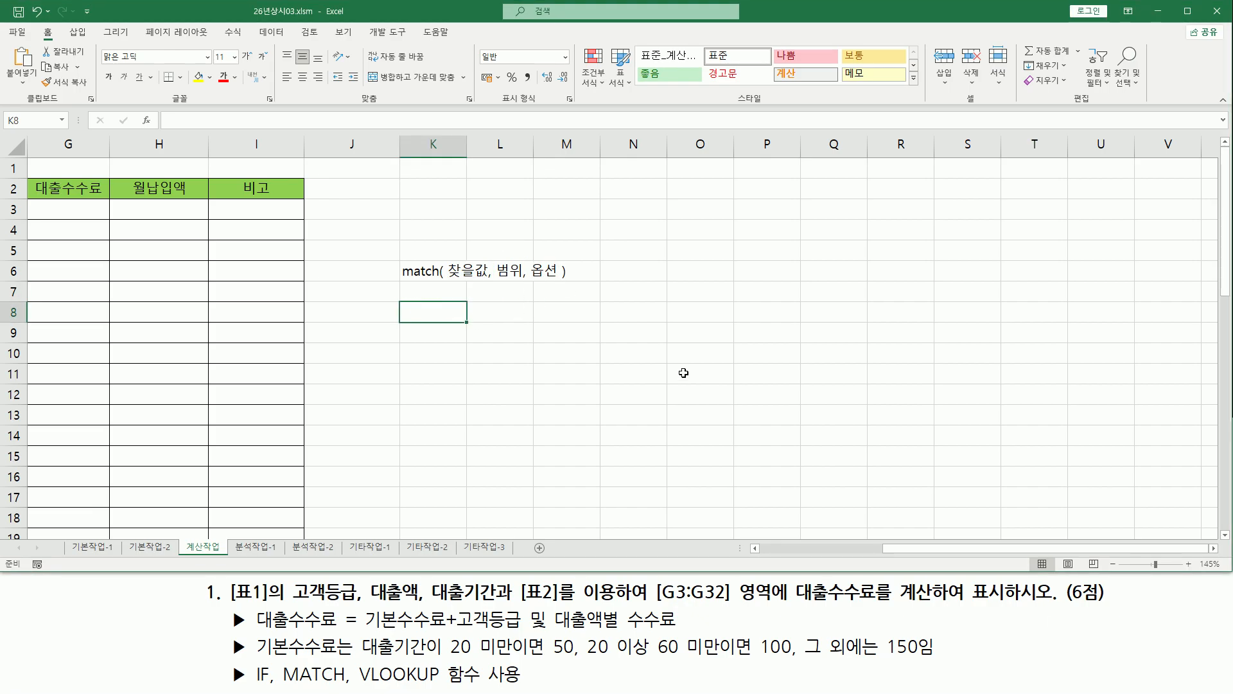
pyautogui.write('-1')
pyautogui.press('Return')
pyautogui.write('0')
pyautogui.press('Return')
pyautogui.write('1')
pyautogui.press('Return')
pyautogui.press('Up')
pyautogui.press('Up')
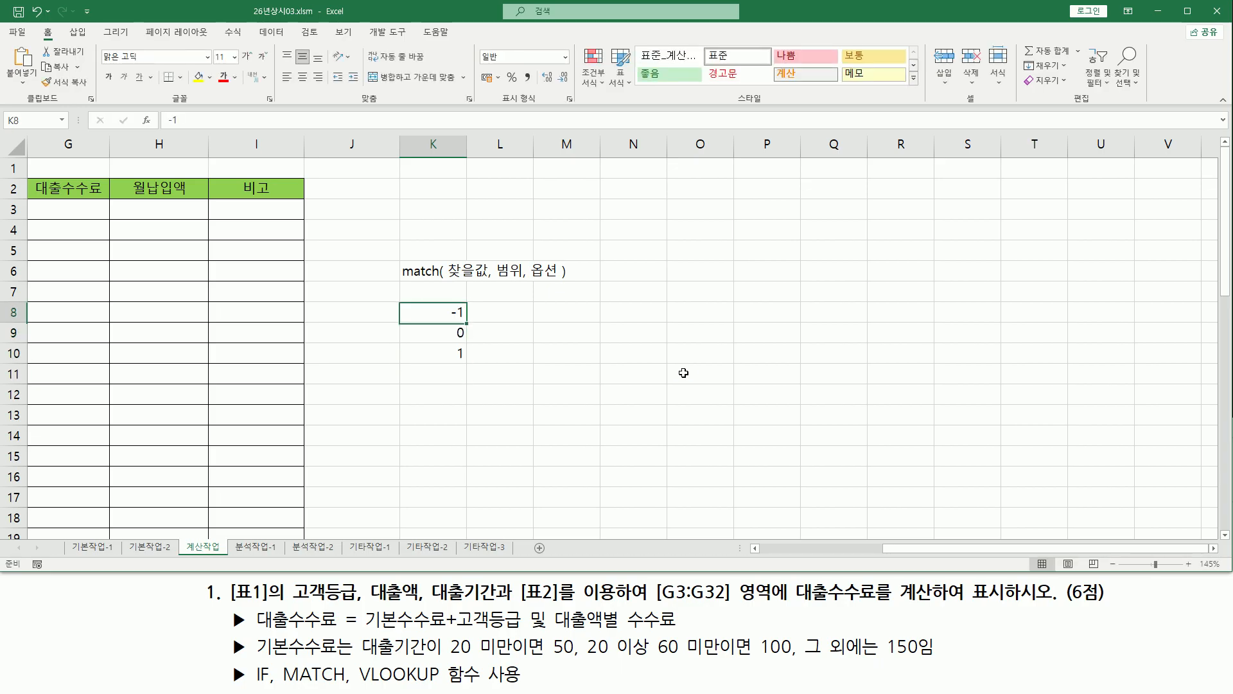
# Label MATCH option -1 as 내림차순 in cell L8.
pyautogui.moveTo(494, 261); pyautogui.dragTo(525, 281)
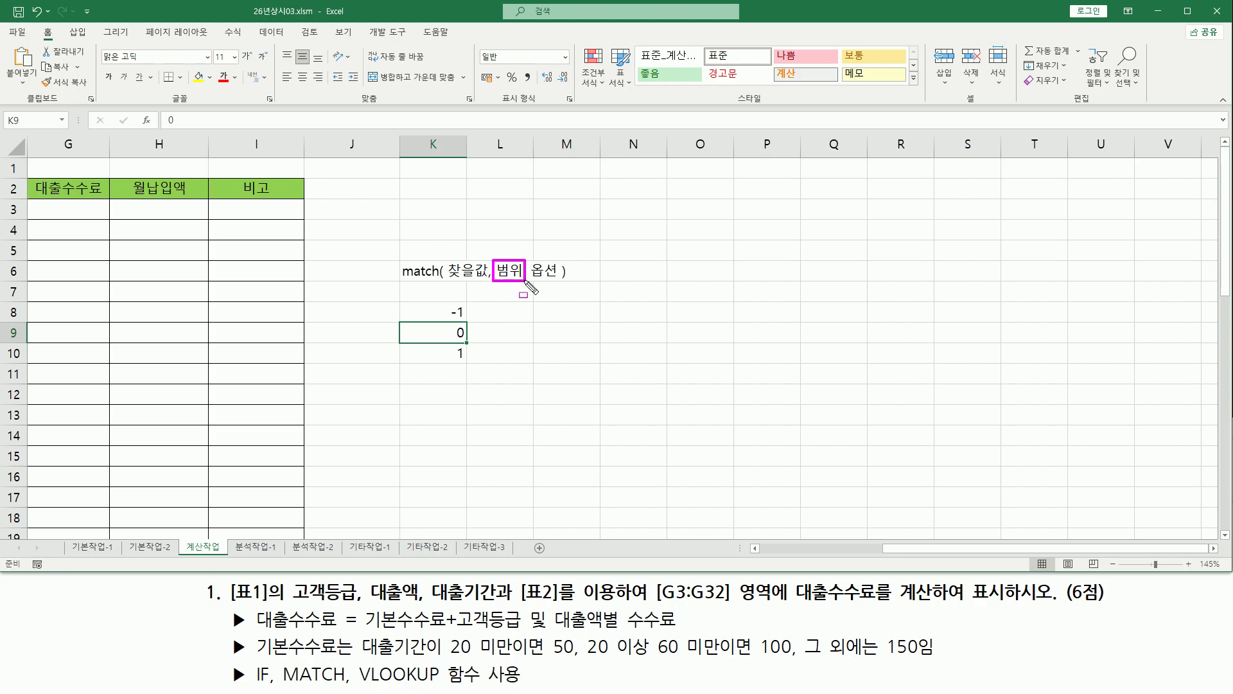
pyautogui.moveTo(443, 303); pyautogui.dragTo(468, 364)
pyautogui.press('Escape')
pyautogui.click(500, 315)
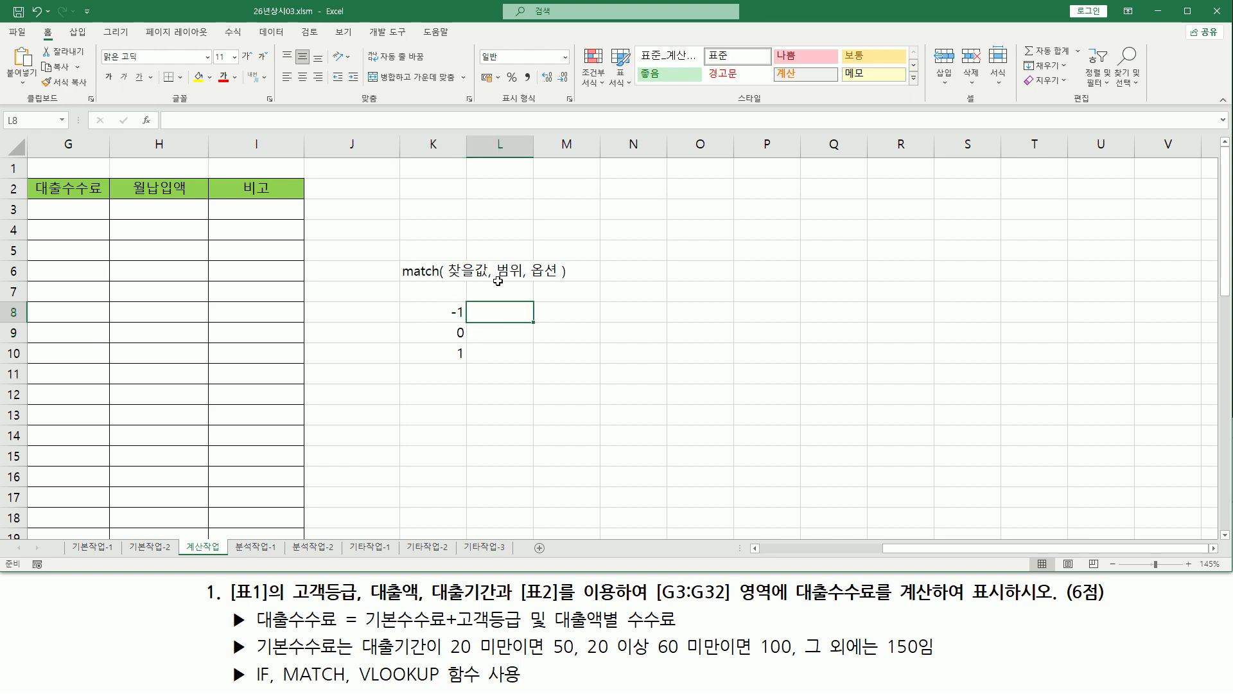
pyautogui.moveTo(503, 290); pyautogui.dragTo(538, 286)
pyautogui.press('Escape')
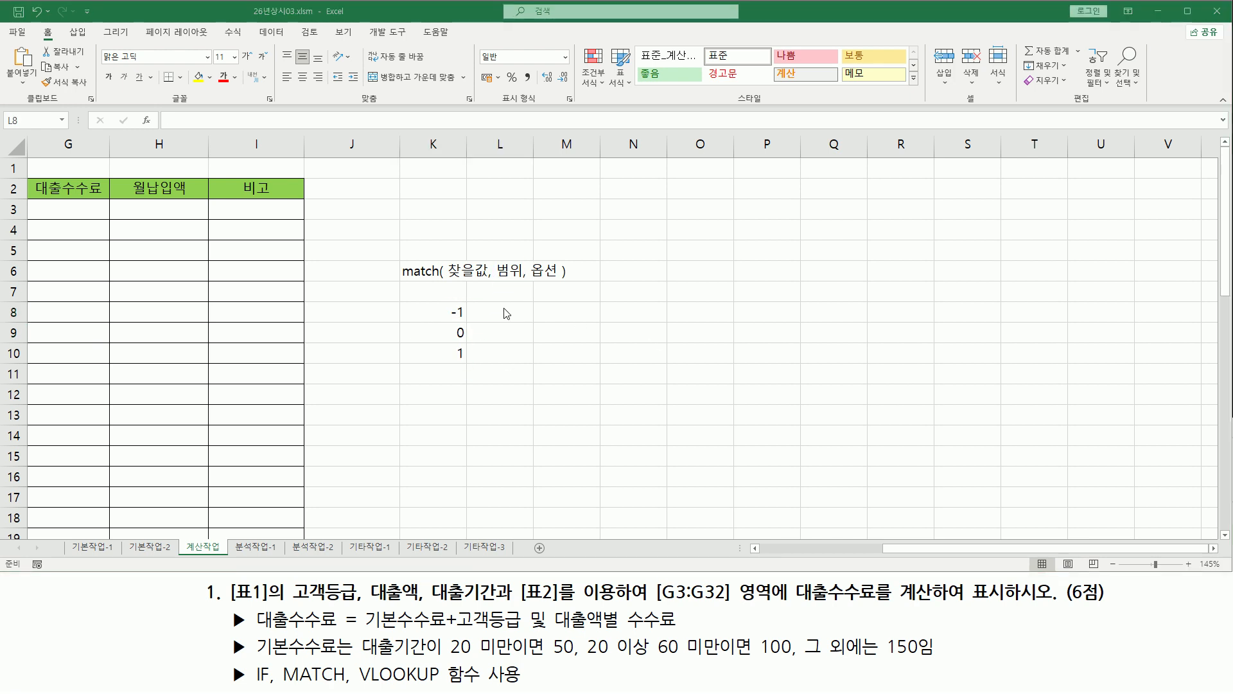
pyautogui.write('내림차순')
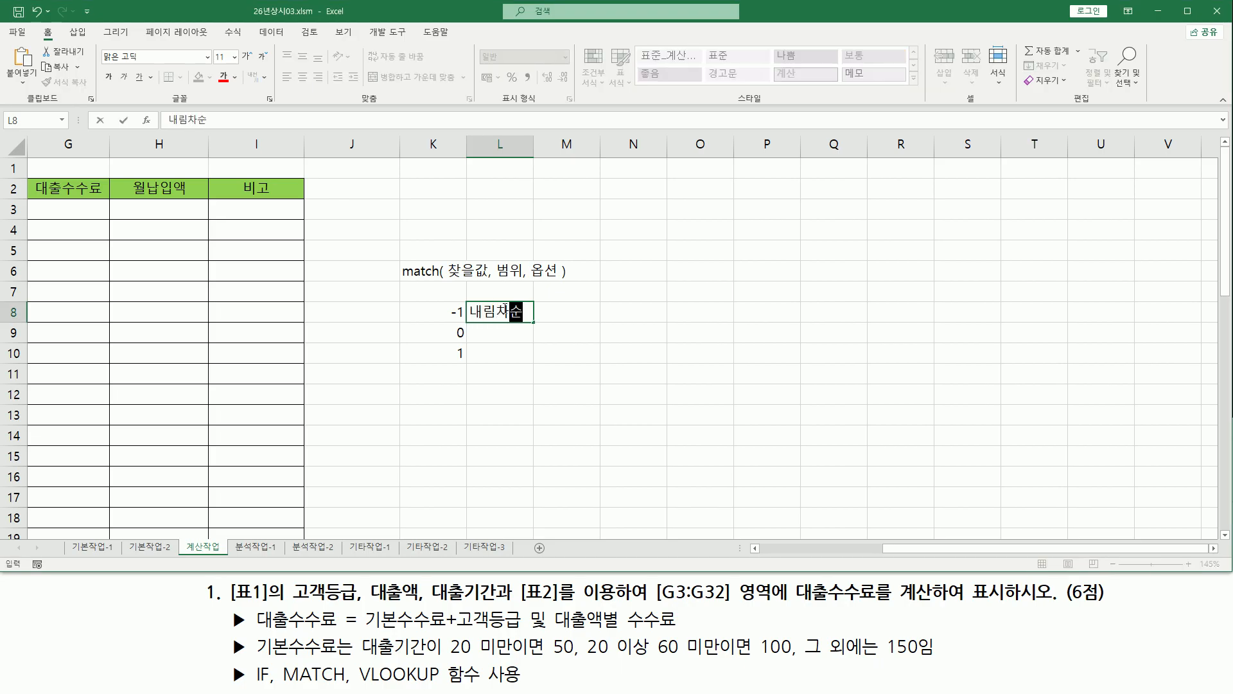
pyautogui.press('Return')
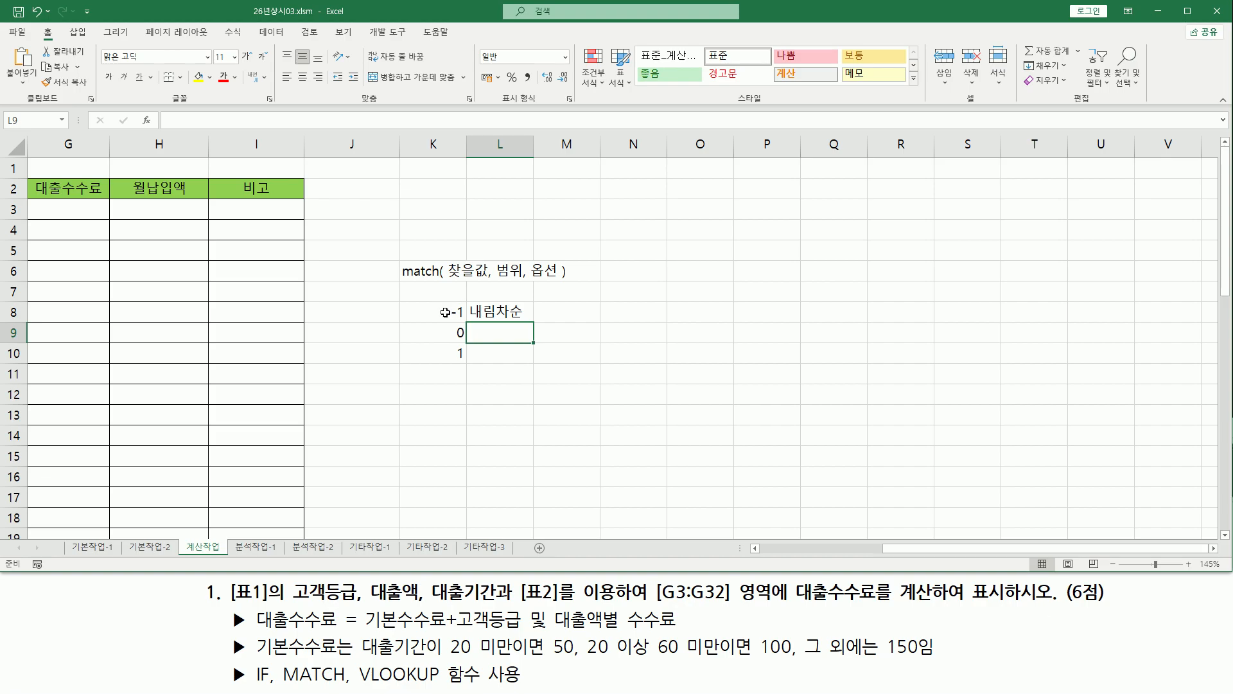
# Label MATCH option 1 as 오름차순 in cell L10.
pyautogui.press('Down')
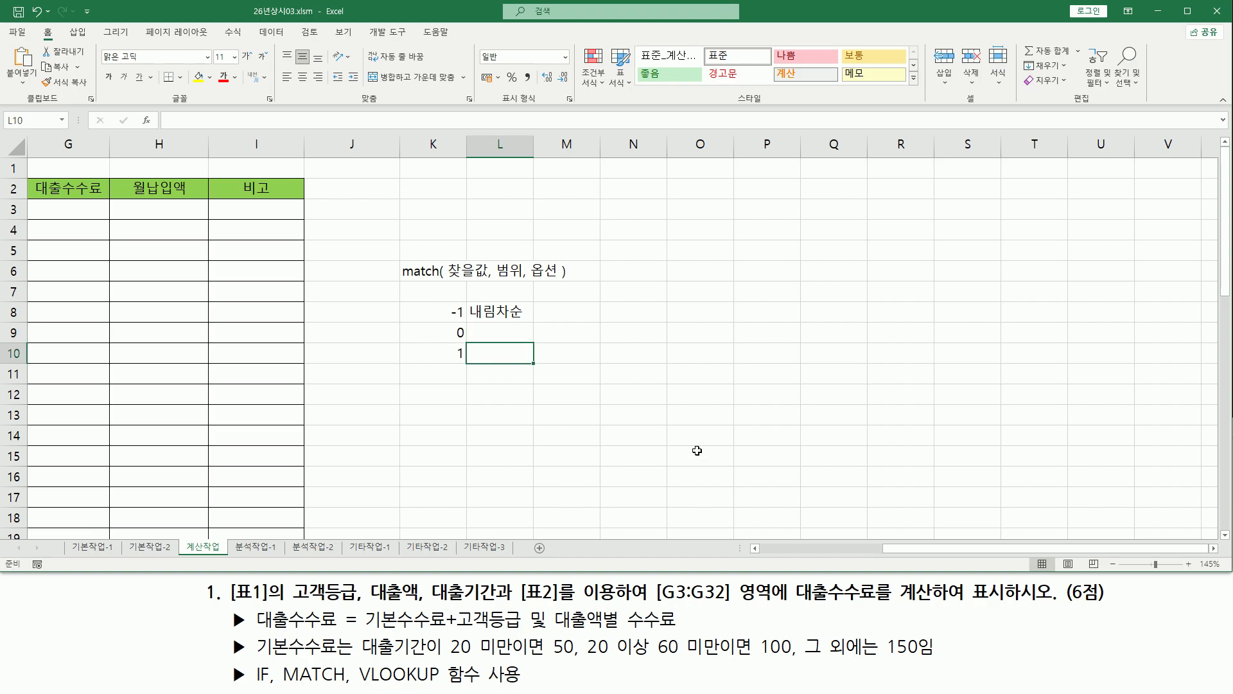
pyautogui.moveTo(495, 282); pyautogui.dragTo(525, 268)
pyautogui.press('Escape')
pyautogui.click(524, 354)
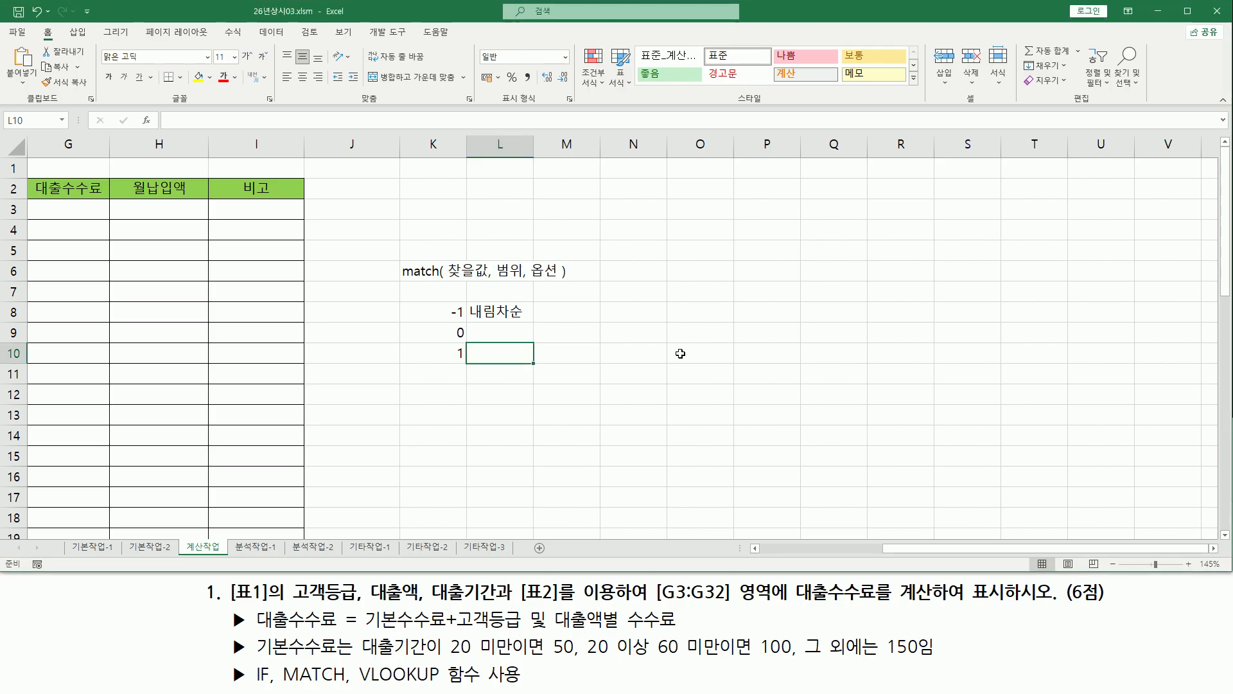
pyautogui.write('오')
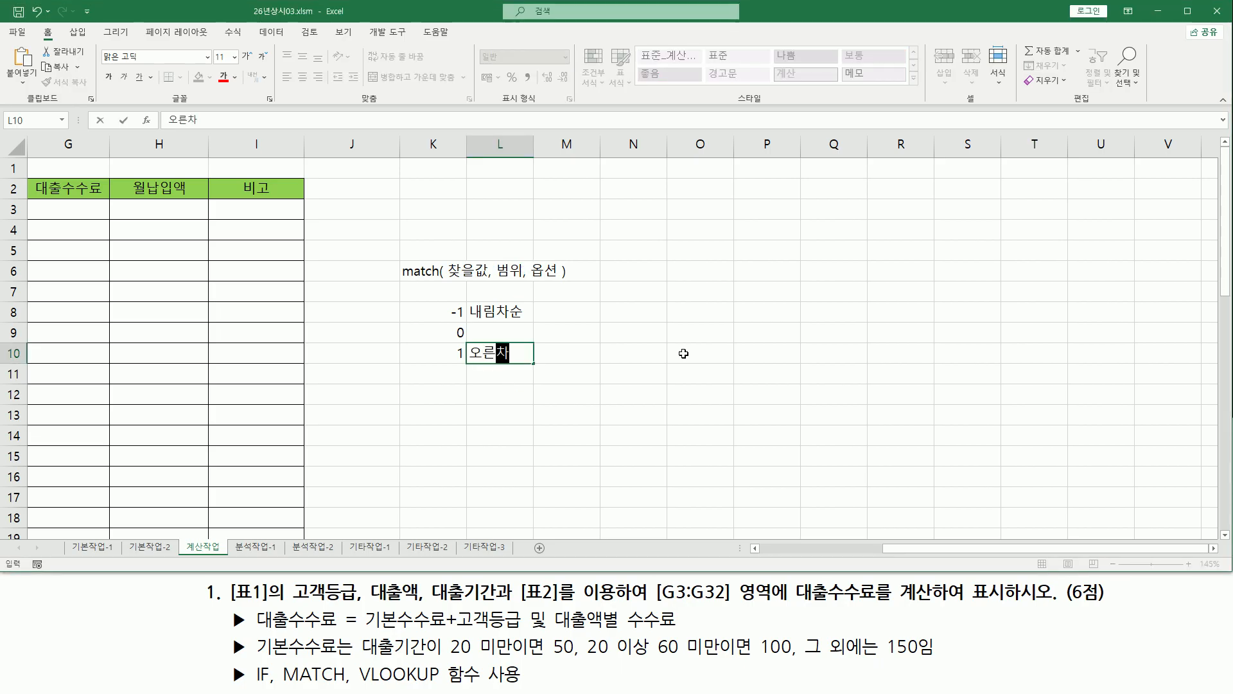
pyautogui.write('름차순')
pyautogui.press('Return')
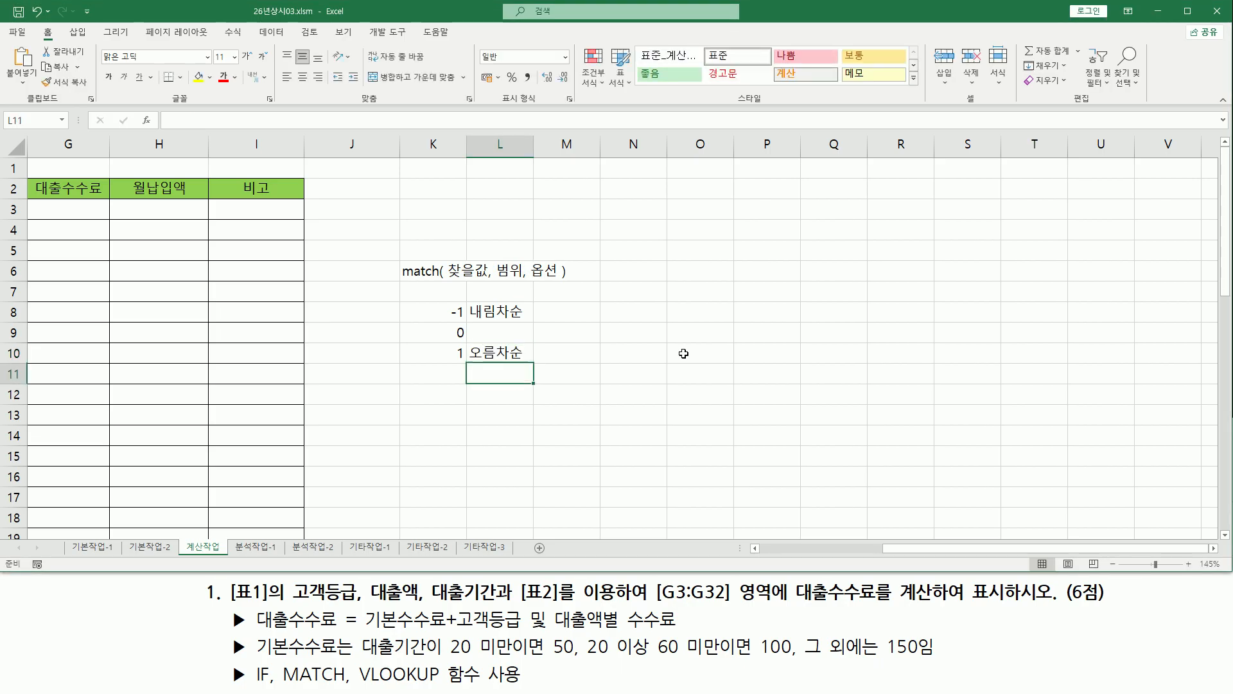
# Label MATCH option 0 as 정렬X in cell L9.
pyautogui.click(488, 334)
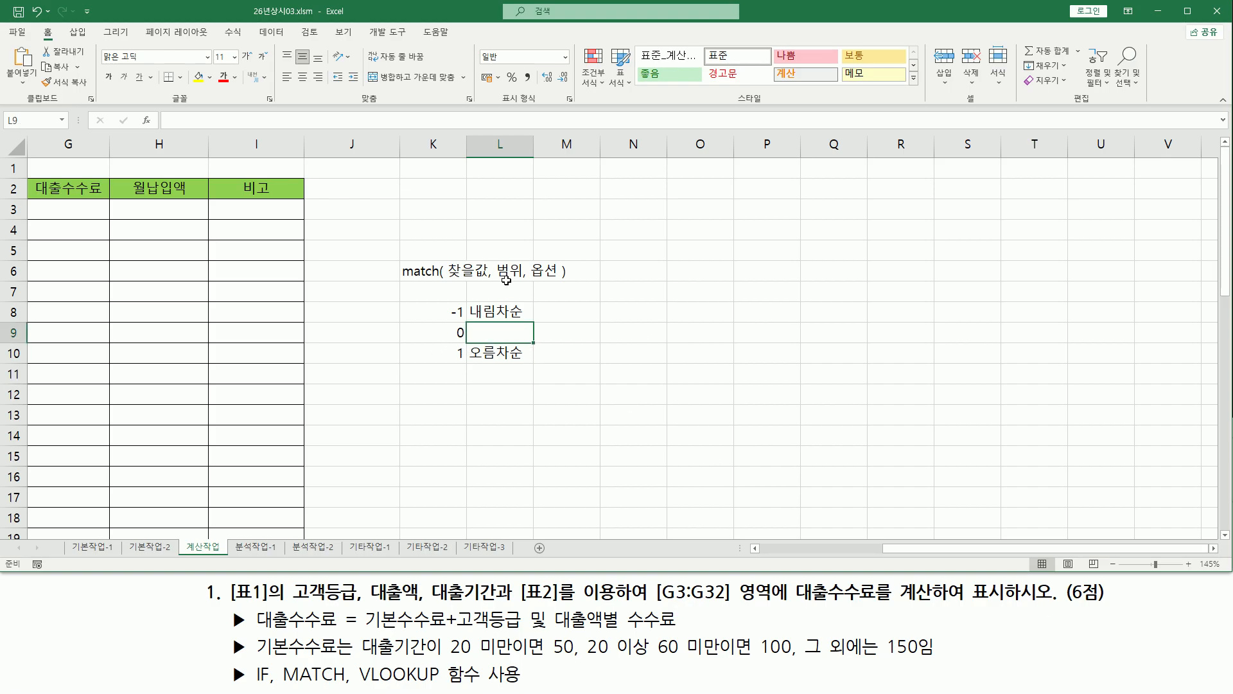
pyautogui.moveTo(496, 281); pyautogui.dragTo(522, 280)
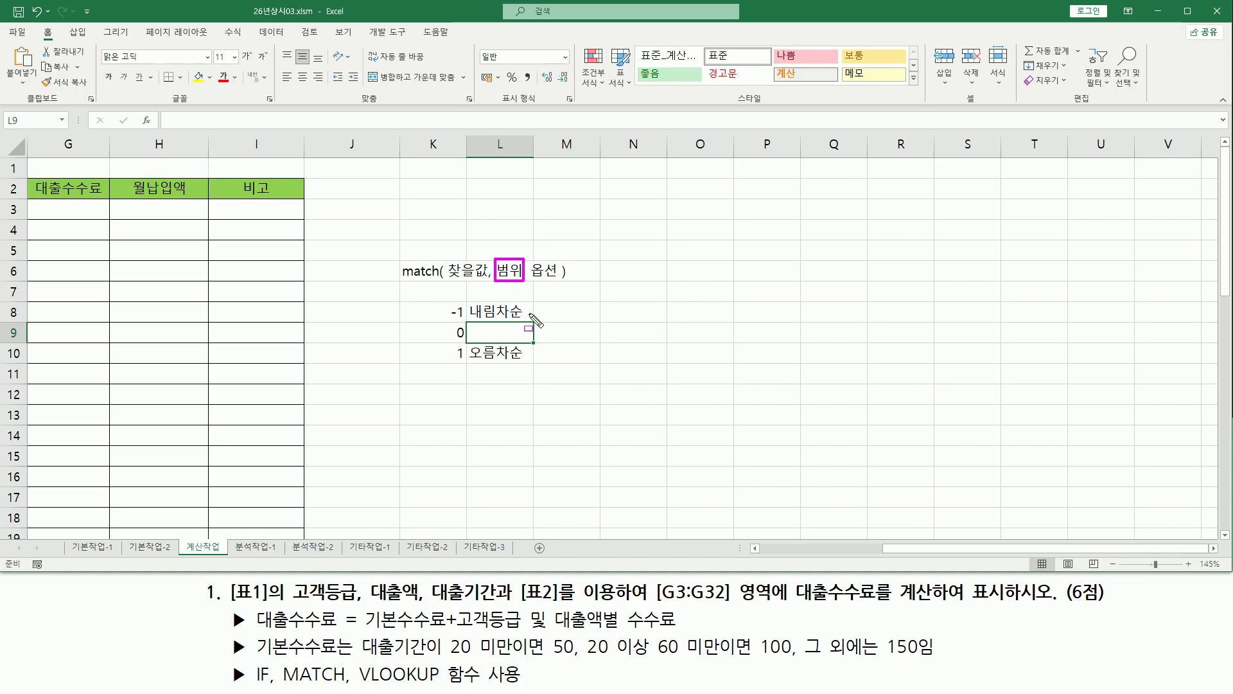
pyautogui.press('Escape')
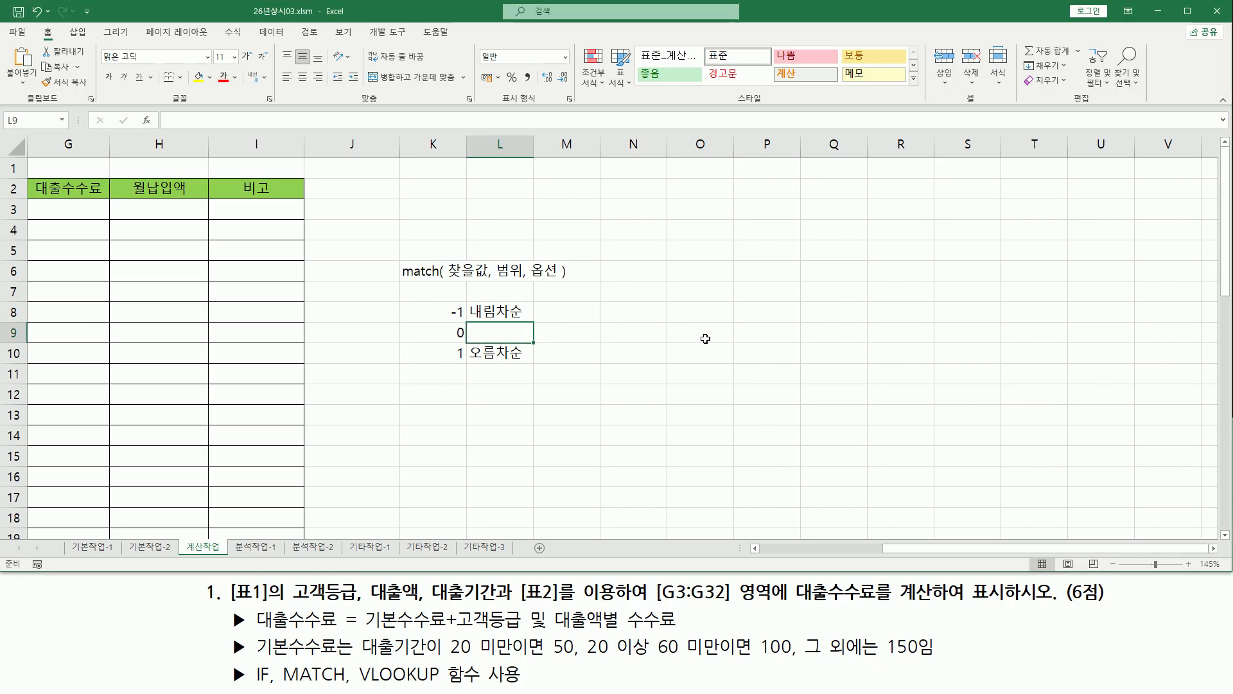
pyautogui.write('정렬X')
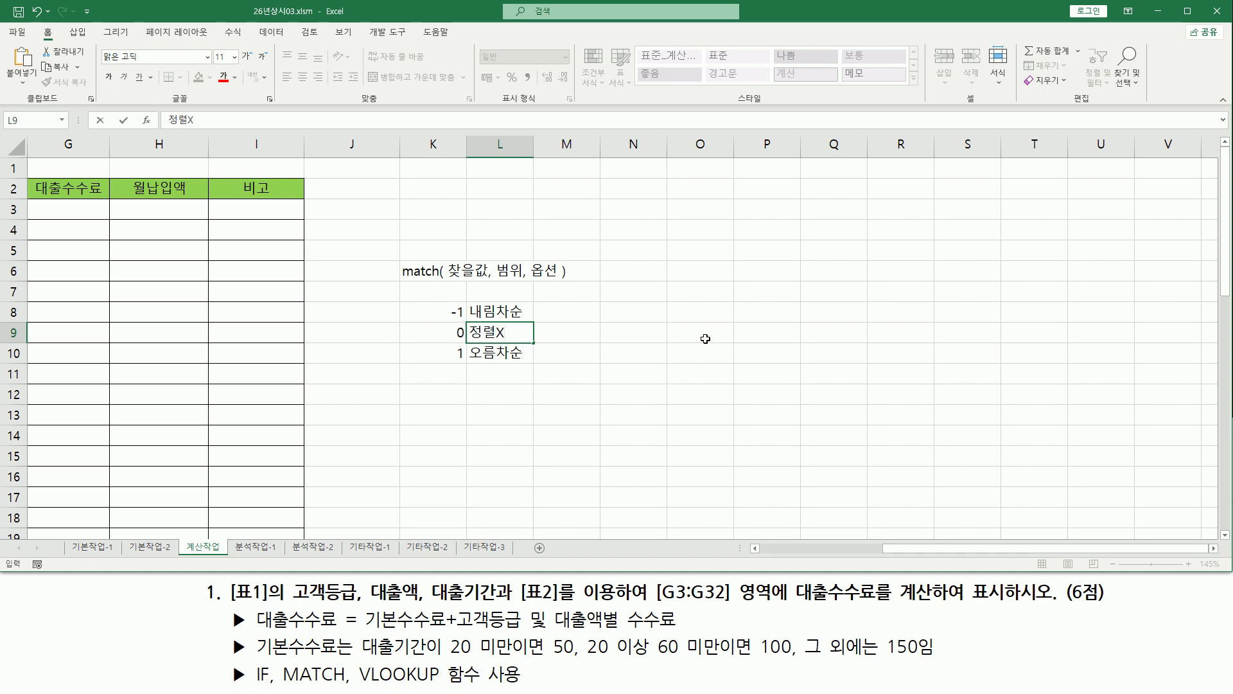
pyautogui.press('Return')
pyautogui.press('Up')
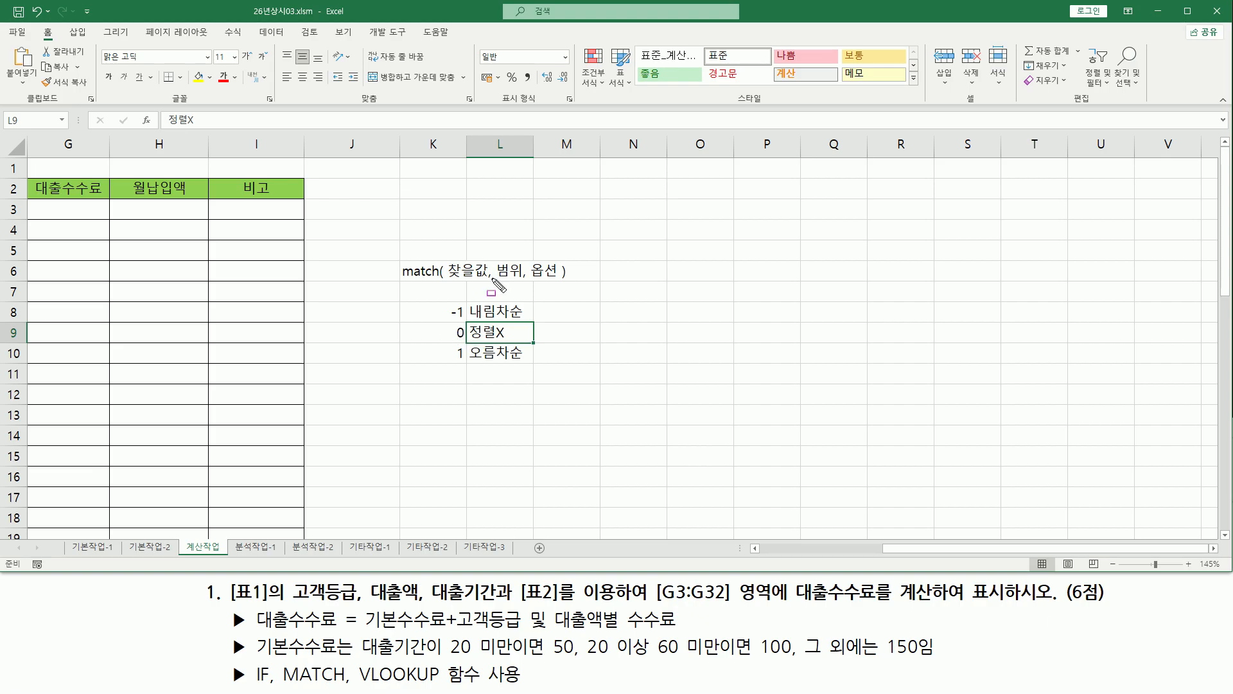
# Describe MATCH option 0 in cell M9 with the note "첫번째로 정확하게 일치하는 값".
pyautogui.moveTo(495, 279); pyautogui.dragTo(527, 257)
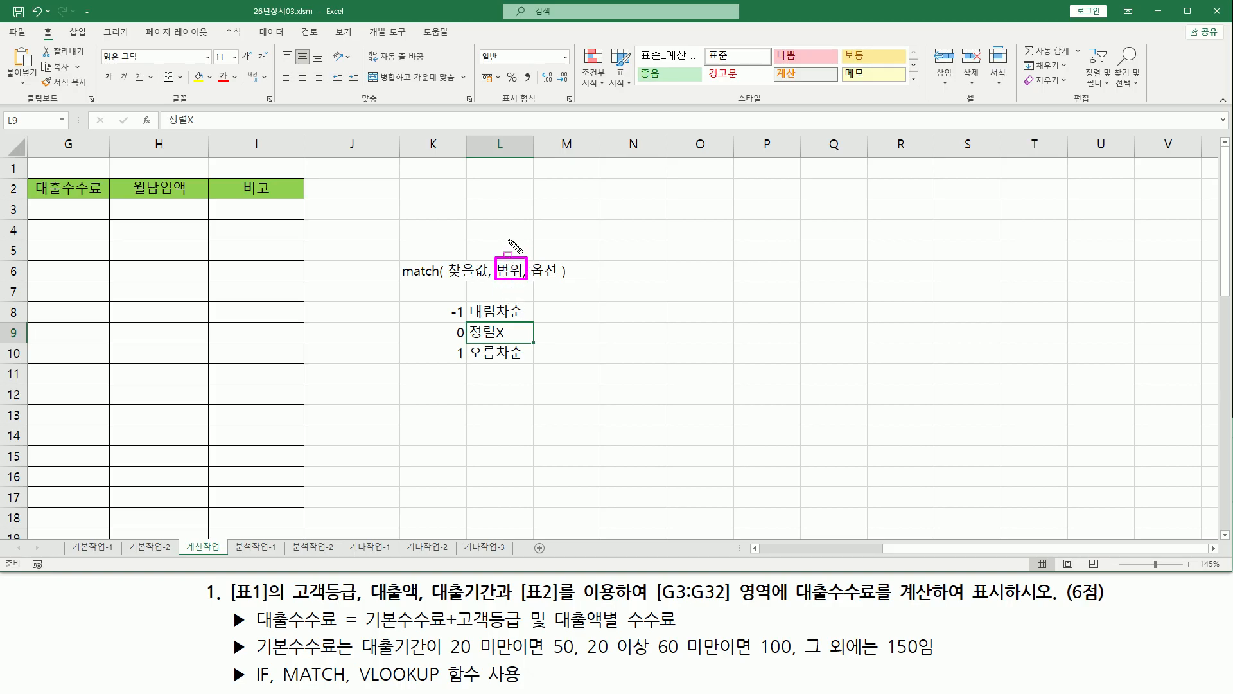
pyautogui.moveTo(448, 281); pyautogui.dragTo(485, 280)
pyautogui.press('Escape')
pyautogui.click(551, 334)
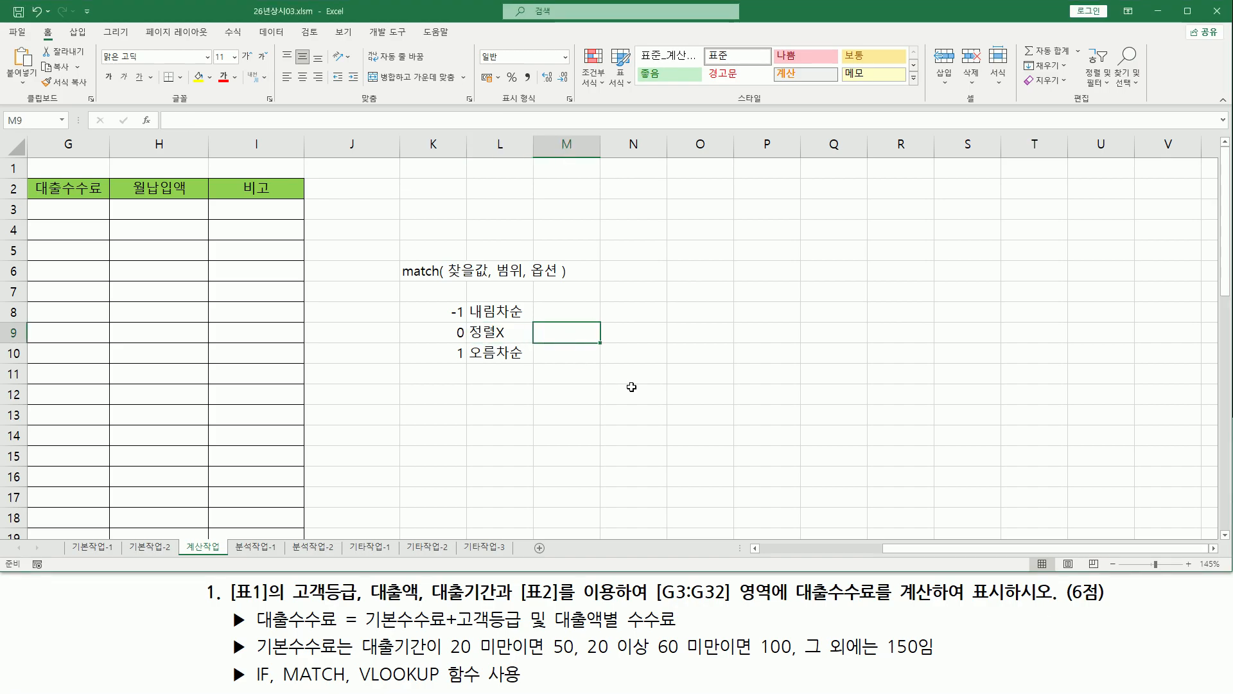
pyautogui.write('cjt')
pyautogui.press('BackSpace')
pyautogui.press('BackSpace')
pyautogui.press('BackSpace')
pyautogui.press('Hangul')
pyautogui.write('ㅊㅅ번째')
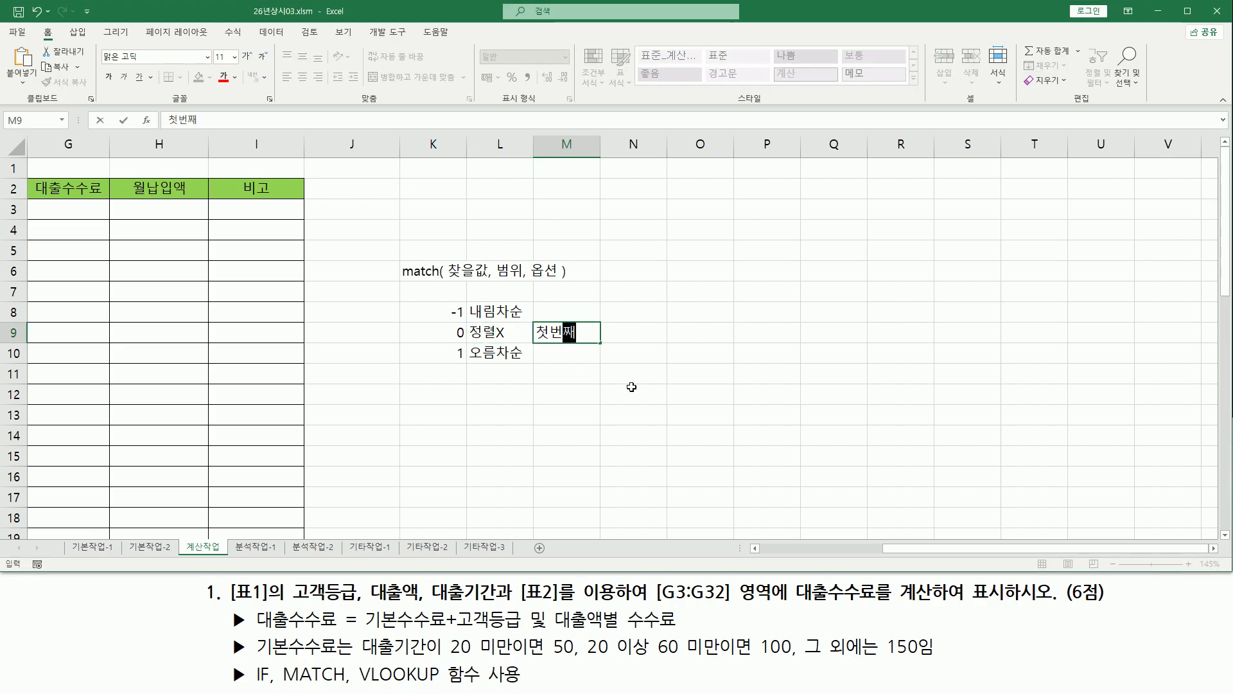
pyautogui.write('로 정확하')
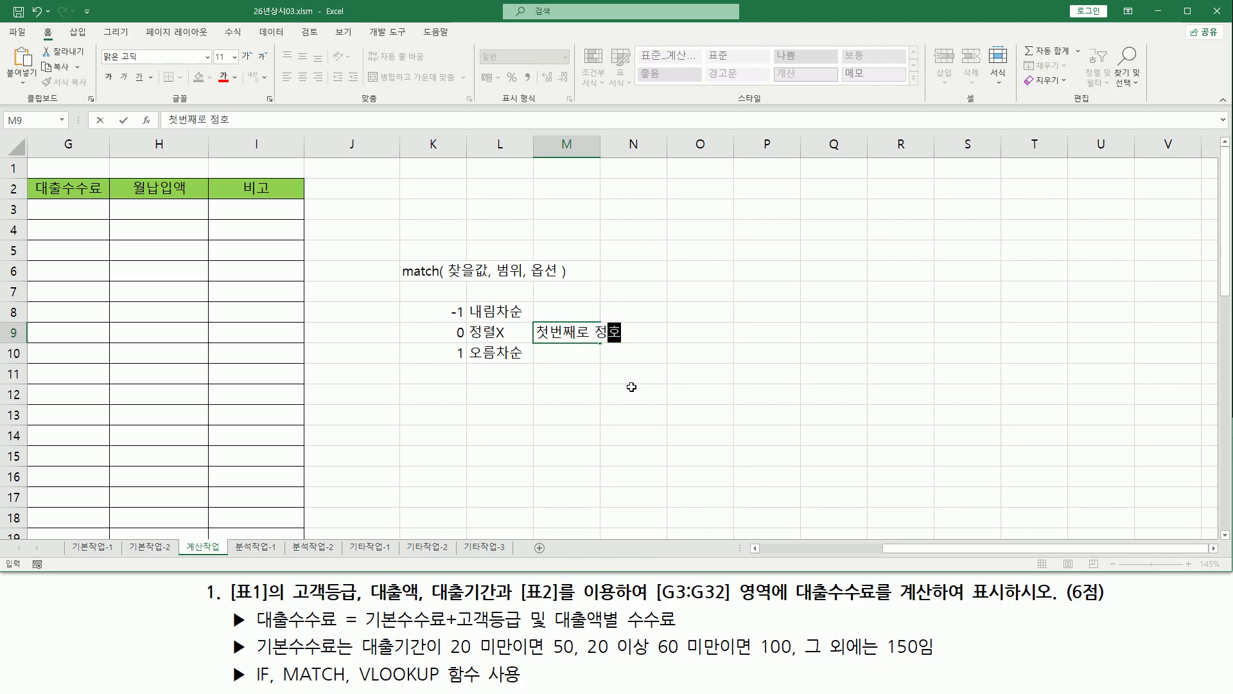
pyautogui.write('게 일치')
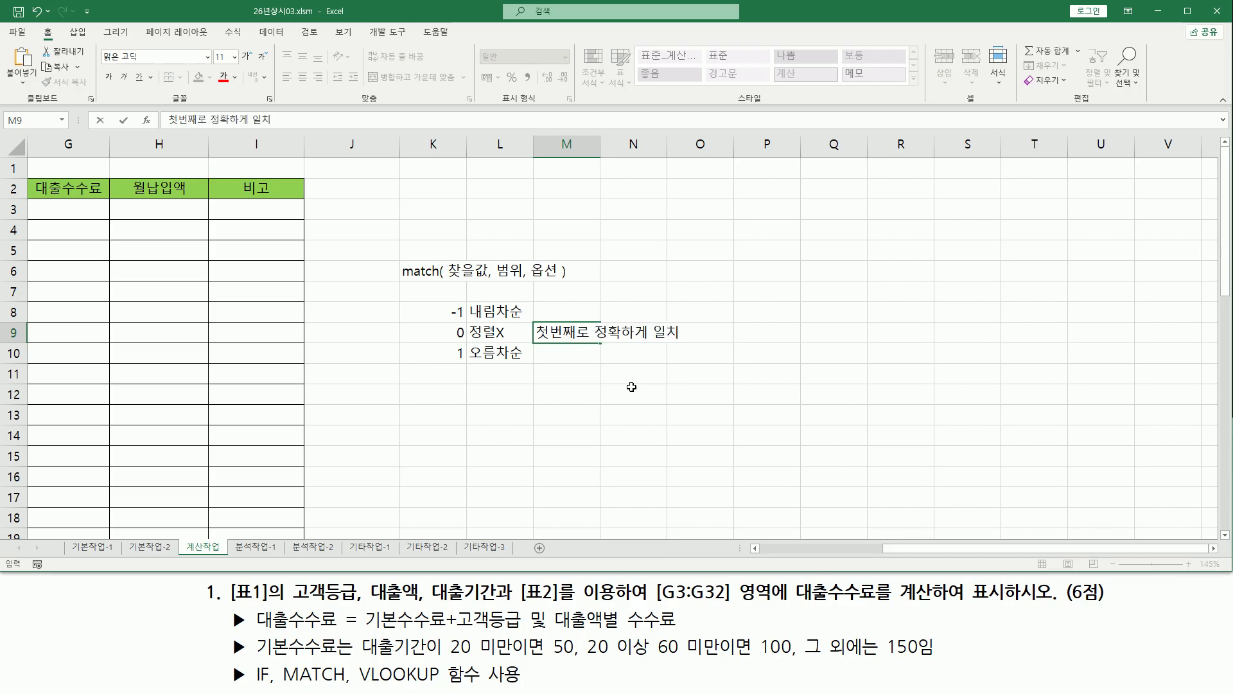
pyautogui.write('한는 값')
pyautogui.press('Return')
pyautogui.press('Return')
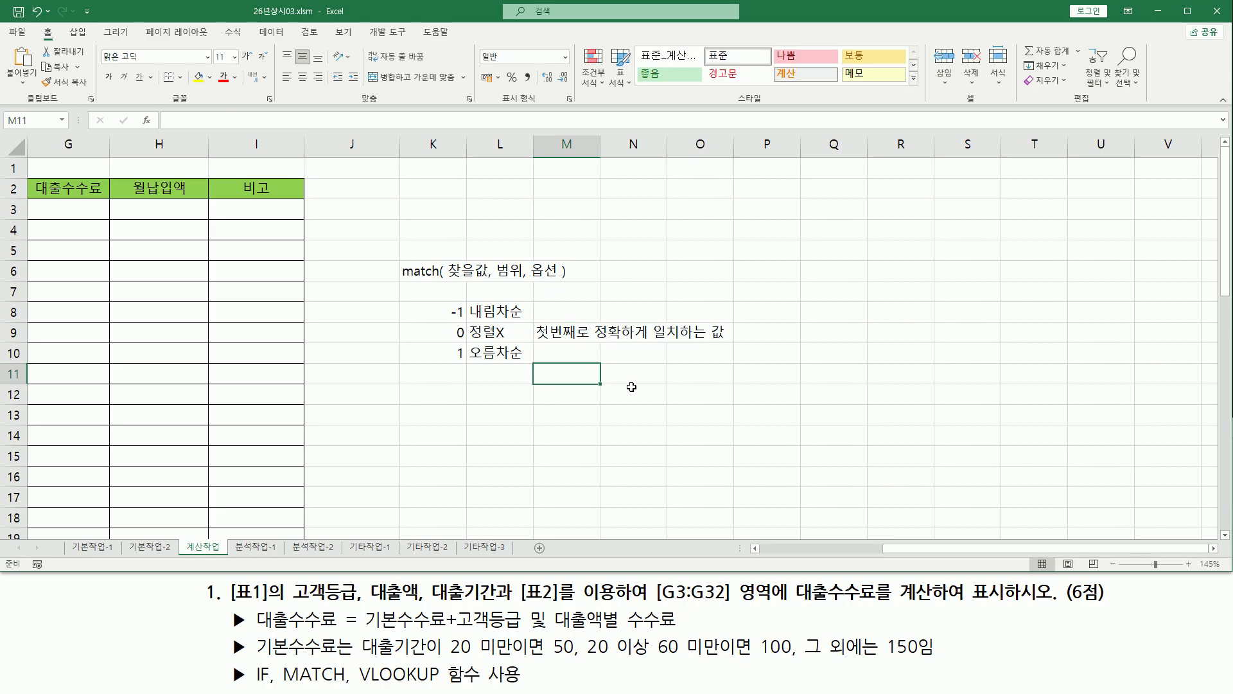
# Describe MATCH option -1 in cell M8 with the note "크거나 같은값중 가장 작은값".
pyautogui.click(545, 318)
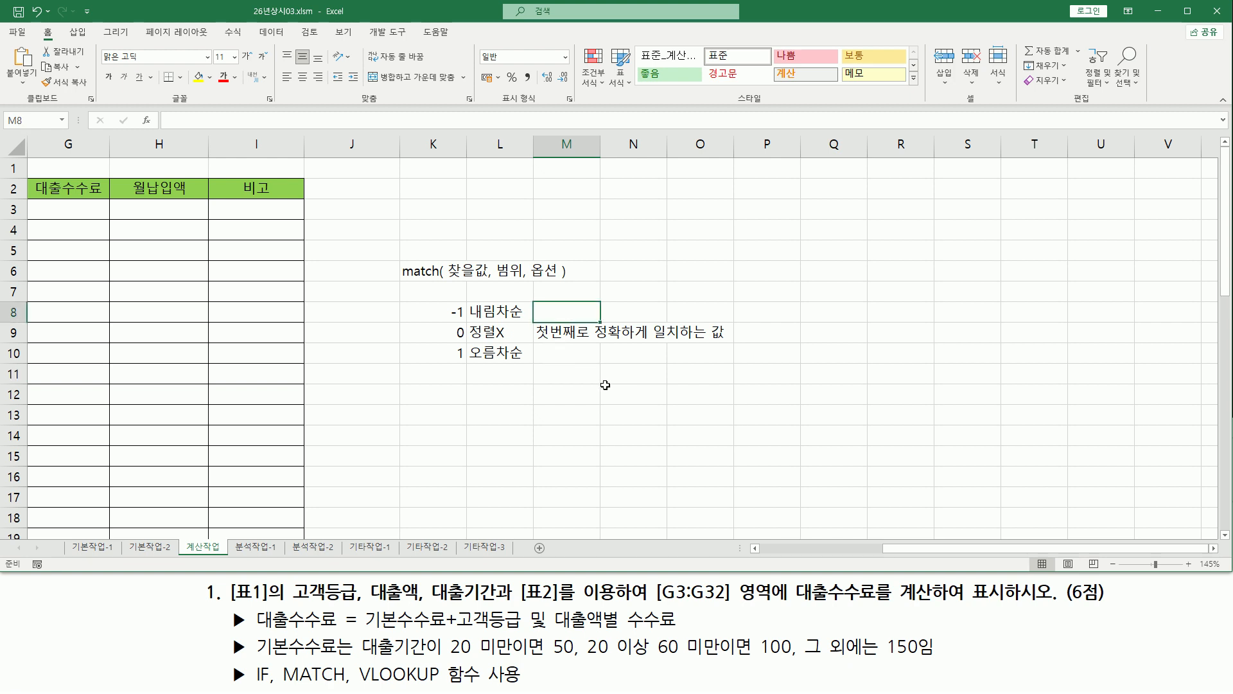
pyautogui.moveTo(471, 320); pyautogui.dragTo(533, 320)
pyautogui.moveTo(496, 257); pyautogui.dragTo(495, 259)
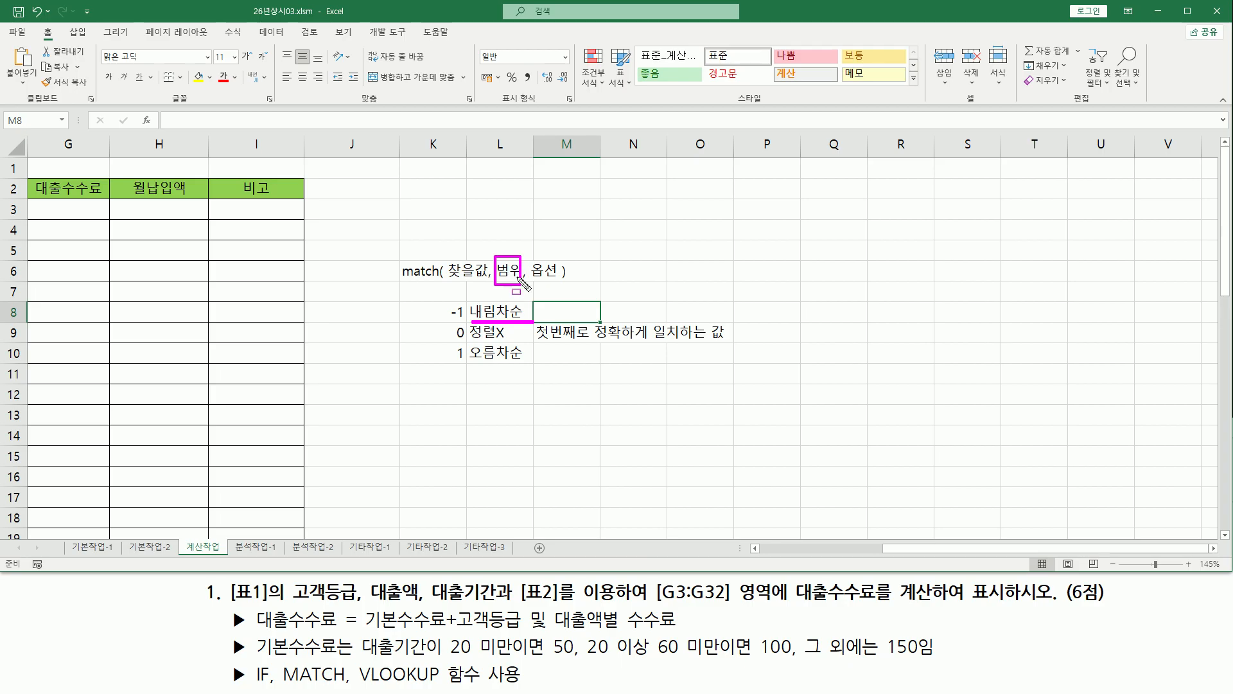
pyautogui.press('Escape')
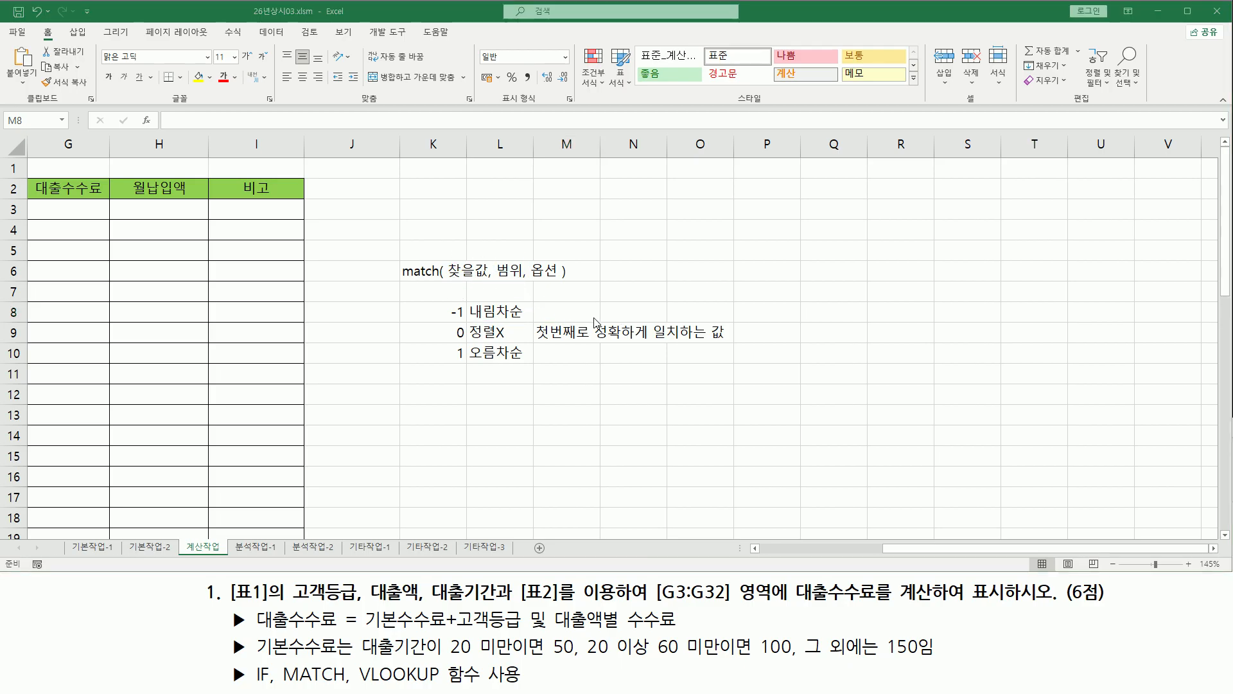
pyautogui.write('크거나')
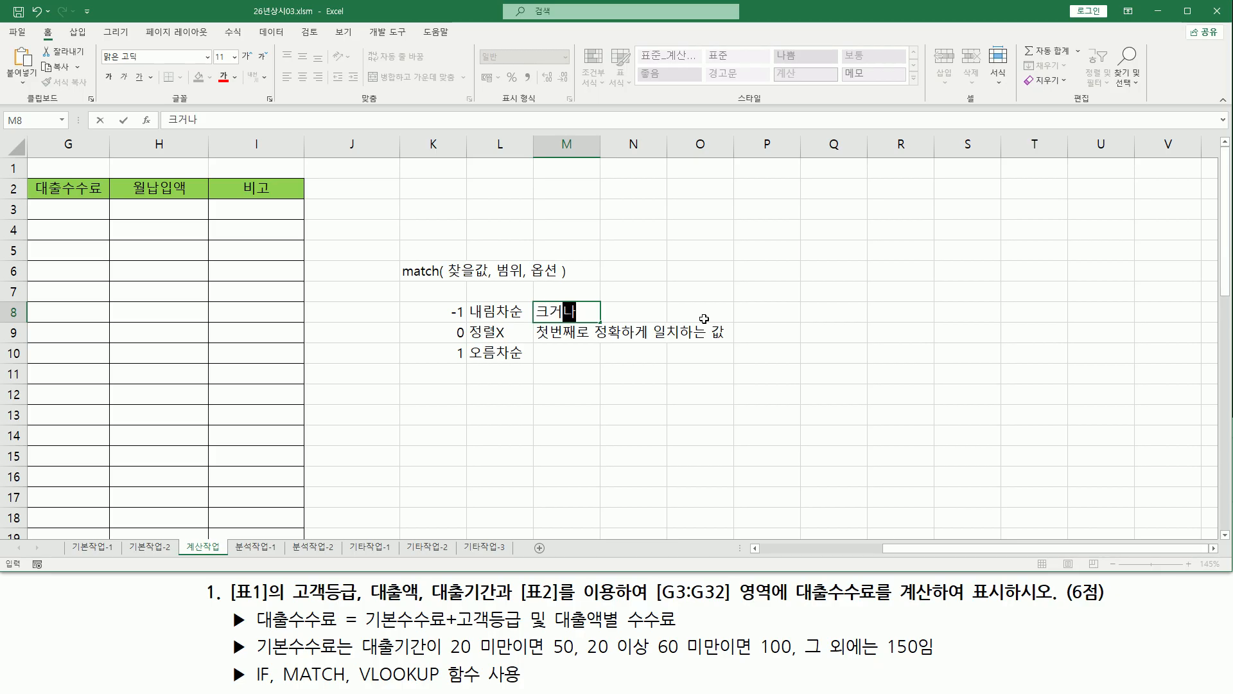
pyautogui.write(' 같으ㄴ값ㅇ')
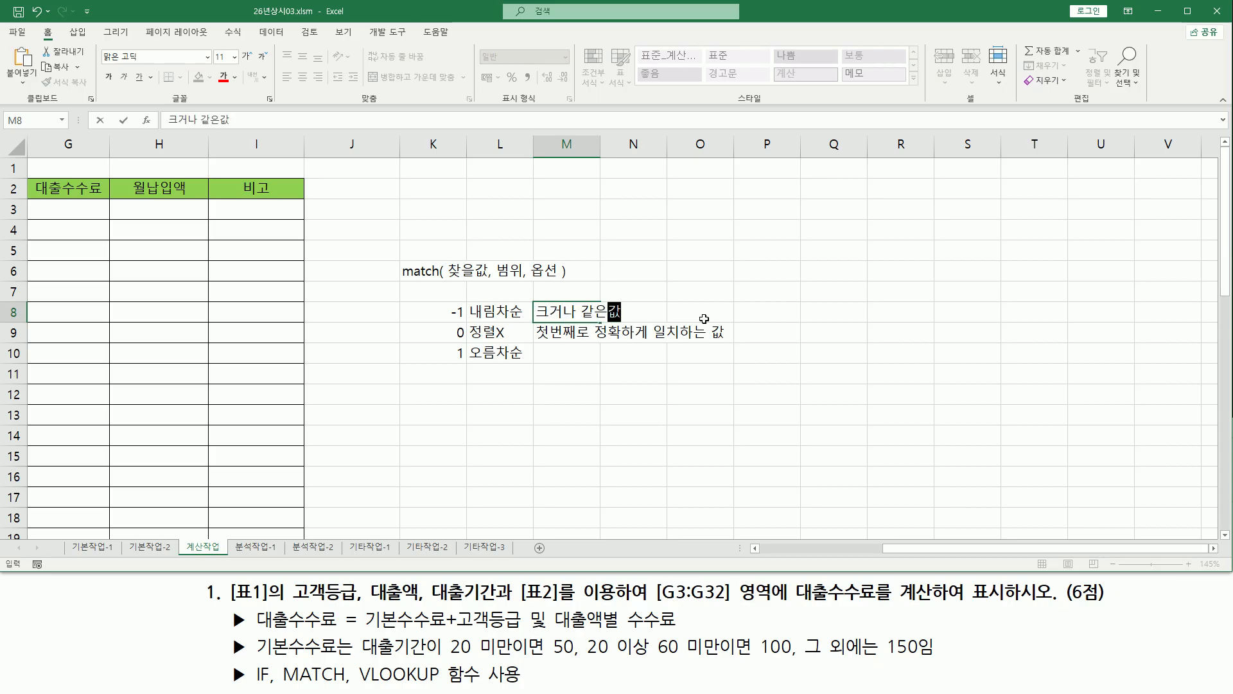
pyautogui.write('중 ')
pyautogui.write('가자ㅇ 작은값')
pyautogui.press('Return')
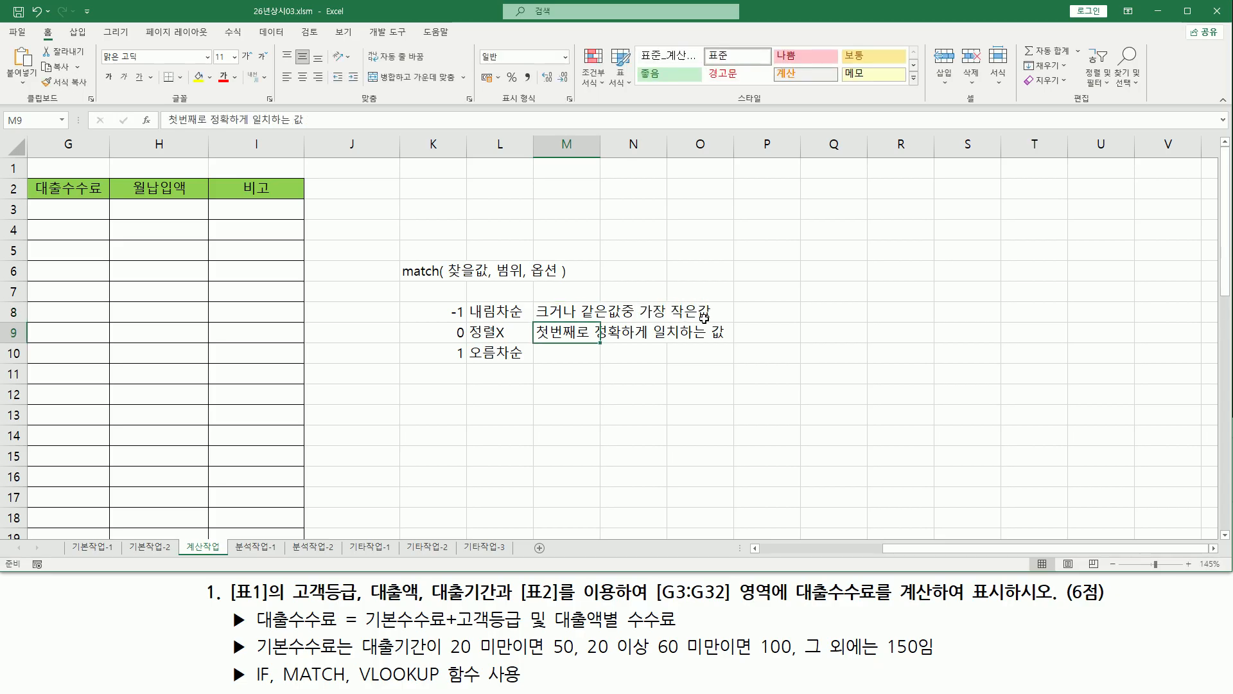
# Copy the option -1 description to cell M10 and reword it as "작거나 같은값중 가장 큰값" for option 1.
pyautogui.click(559, 312)
pyautogui.moveTo(559, 322); pyautogui.dragTo(528, 352)
pyautogui.doubleClick(562, 353)
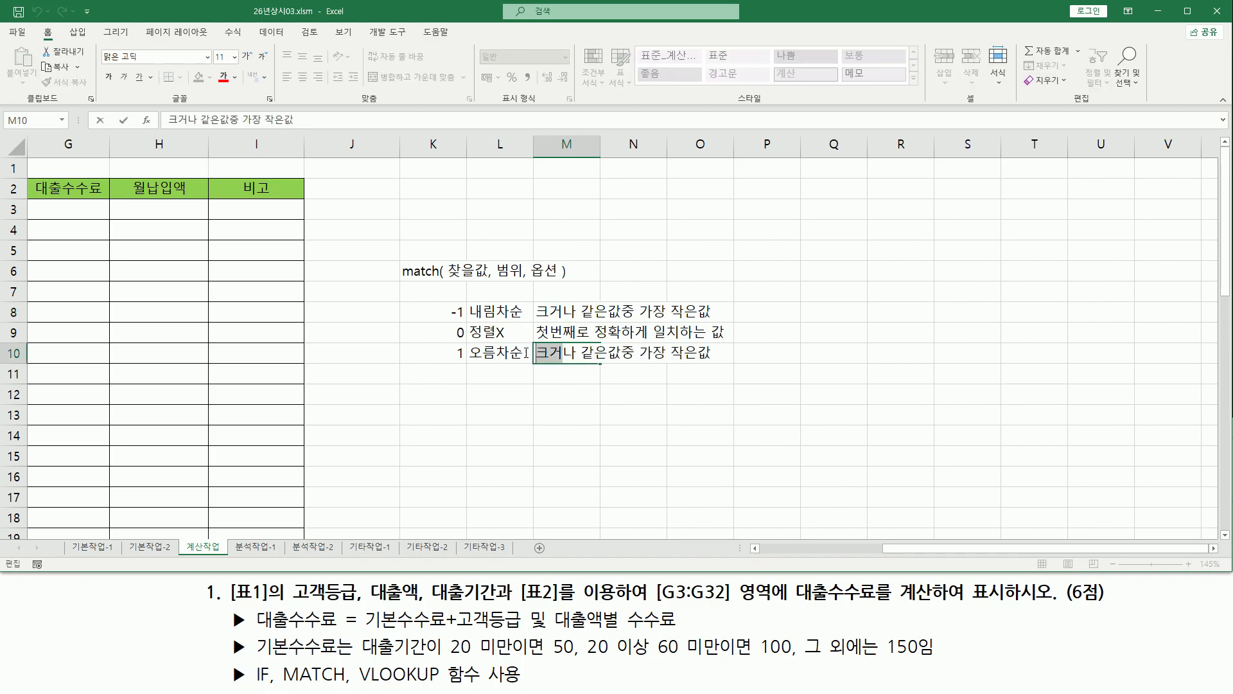
pyautogui.write('작거')
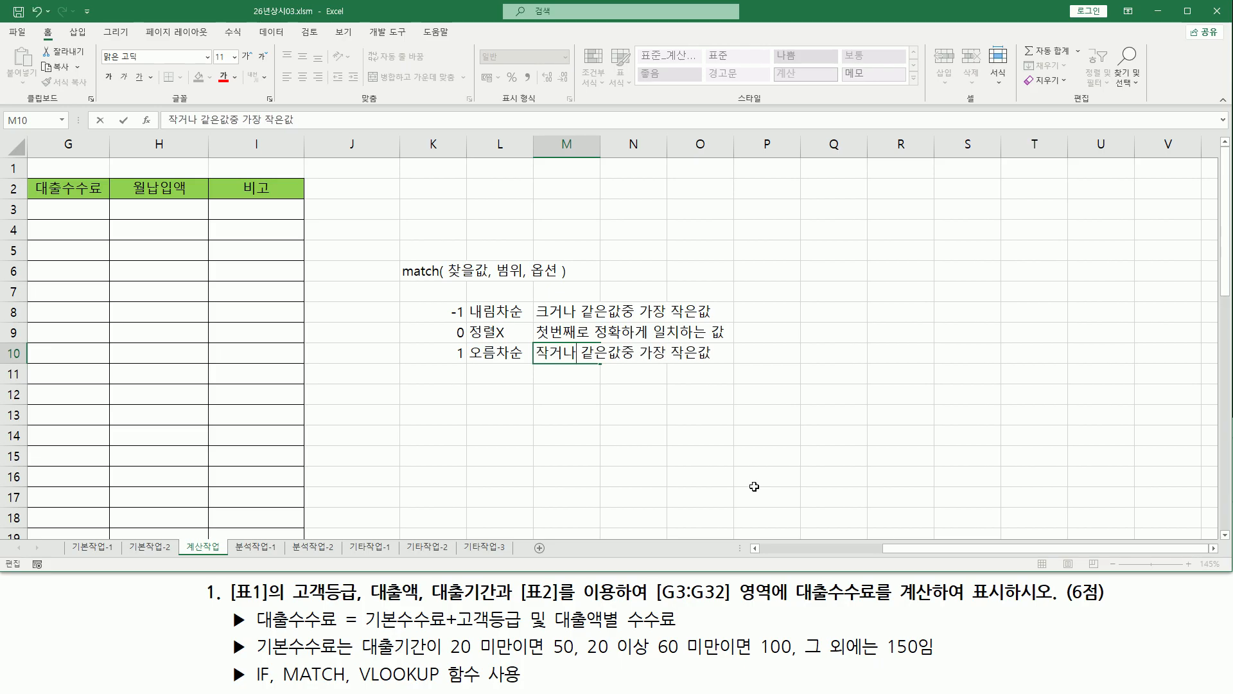
pyautogui.press('BackSpace')
pyautogui.press('Delete')
pyautogui.write('크')
pyautogui.press('Return')
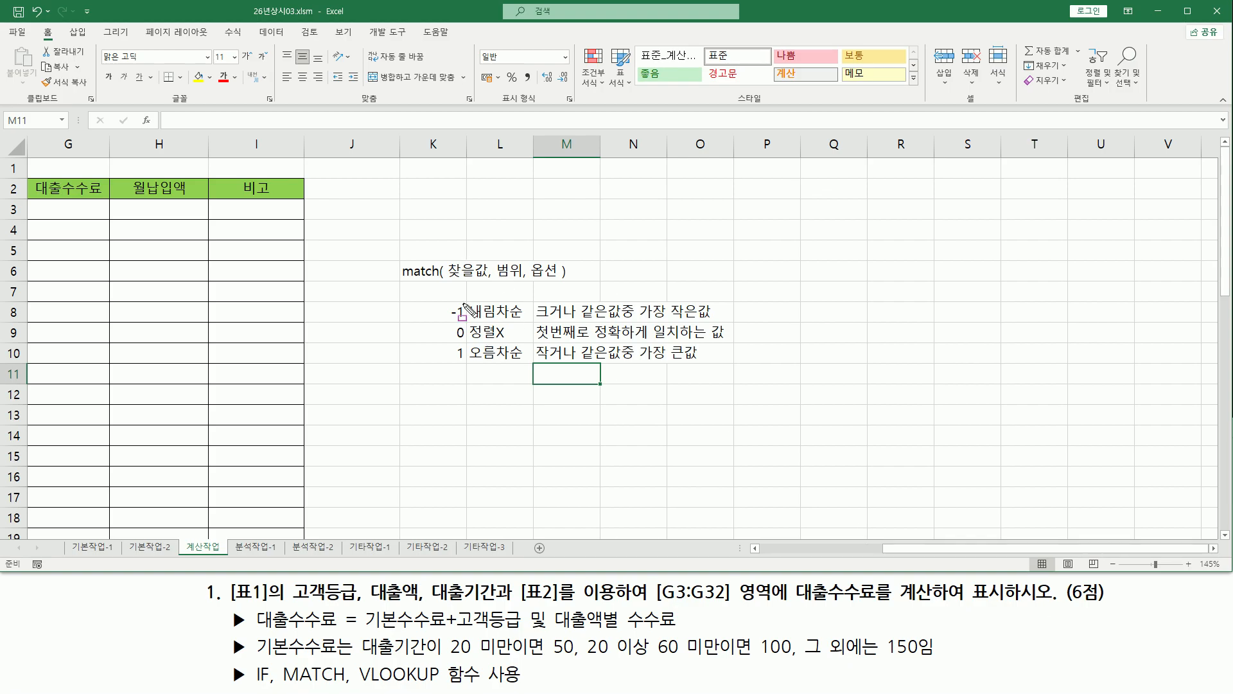
# Review the three MATCH option codes in K8:K10 together with the 범위 argument in the syntax note.
pyautogui.moveTo(443, 296); pyautogui.dragTo(466, 370)
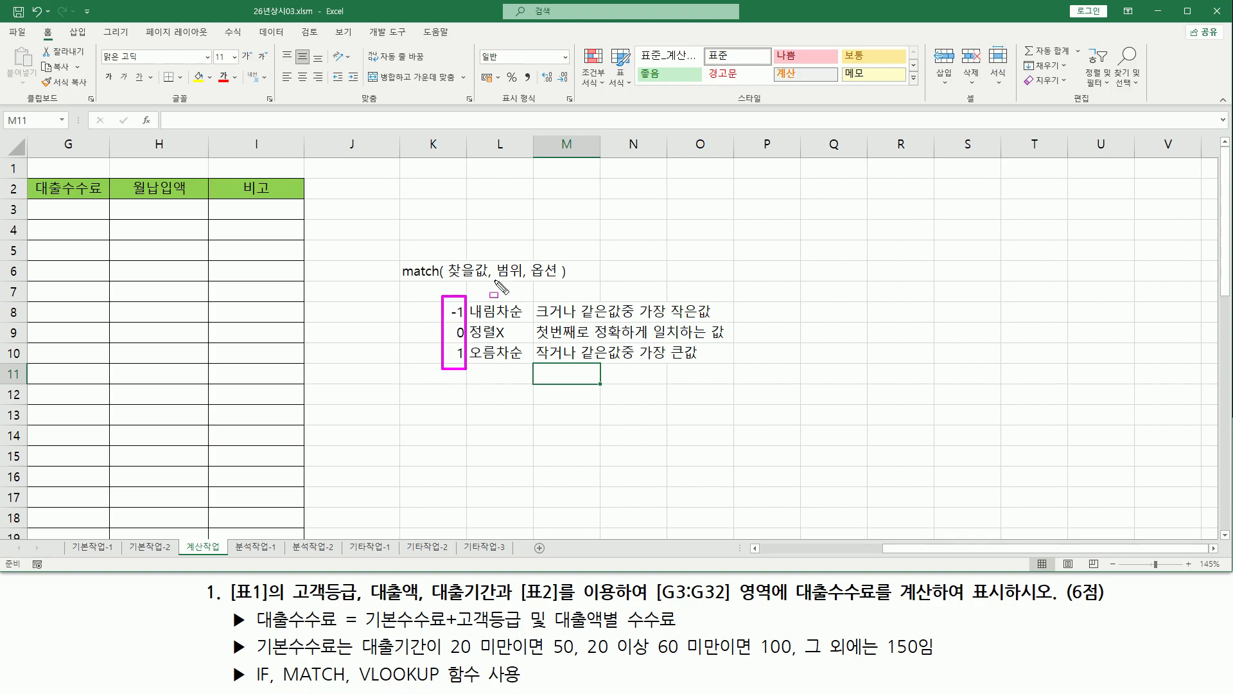
pyautogui.moveTo(496, 280); pyautogui.dragTo(525, 278)
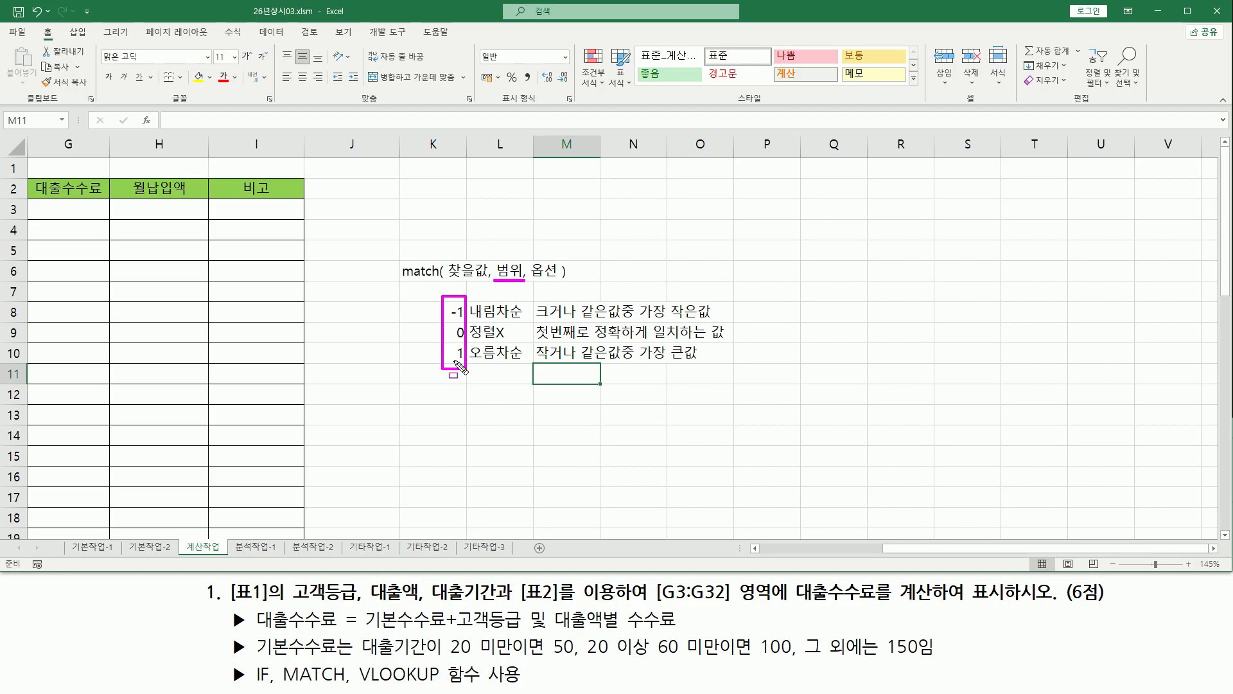
pyautogui.press('Escape')
# Examine how the 고객등급 and 대출액 of row 32 correspond to the rows and amount columns of [표2] for VLOOKUP.
pyautogui.click(774, 550)
pyautogui.scroll(-1, 278, 421)
pyautogui.scroll(-9, 278, 421)
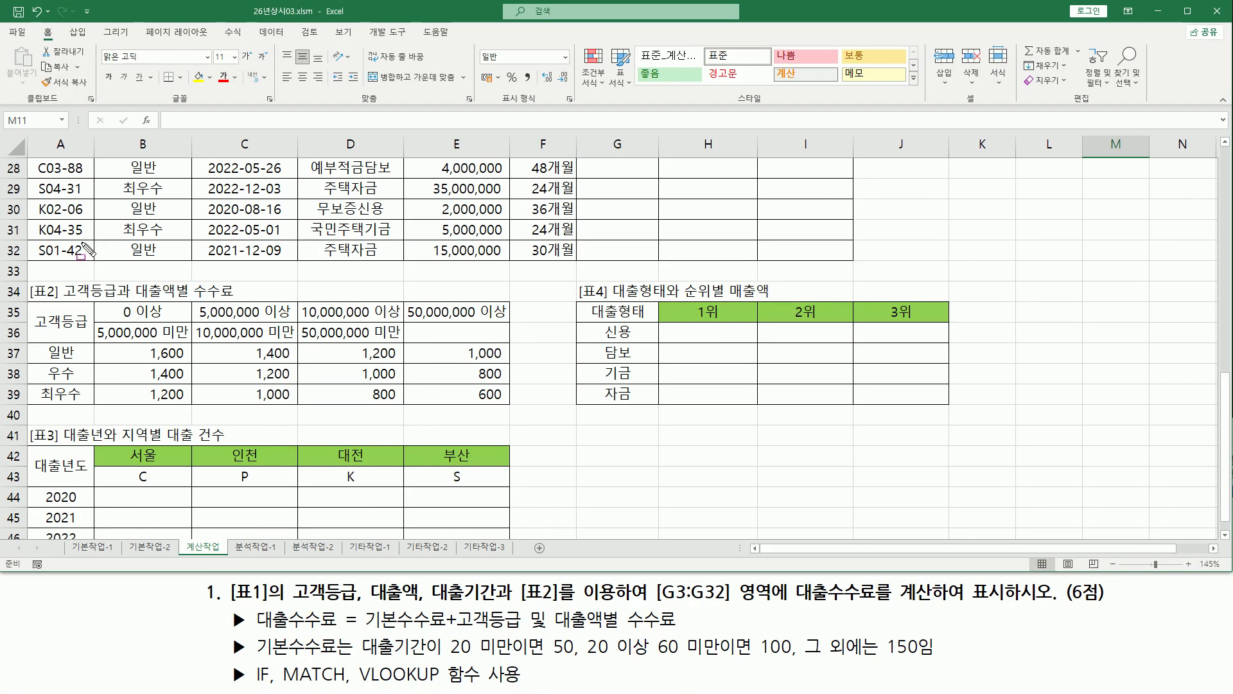
pyautogui.moveTo(29, 238)
pyautogui.mouseDown()
pyautogui.moveTo(394, 267)
pyautogui.moveTo(589, 264)
pyautogui.mouseUp()
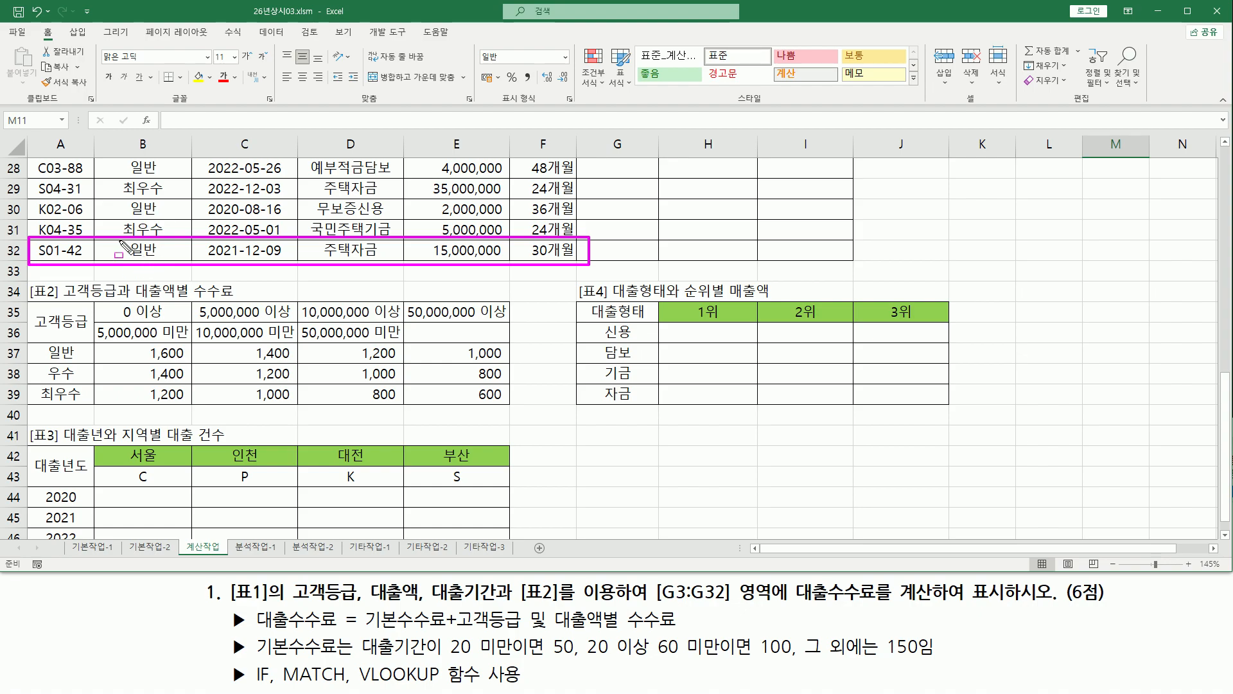
pyautogui.moveTo(128, 243); pyautogui.dragTo(159, 258)
pyautogui.moveTo(394, 685); pyautogui.dragTo(439, 685)
pyautogui.moveTo(30, 342)
pyautogui.mouseDown()
pyautogui.moveTo(42, 390)
pyautogui.moveTo(492, 414)
pyautogui.moveTo(514, 404)
pyautogui.mouseUp()
pyautogui.moveTo(43, 370); pyautogui.dragTo(74, 347)
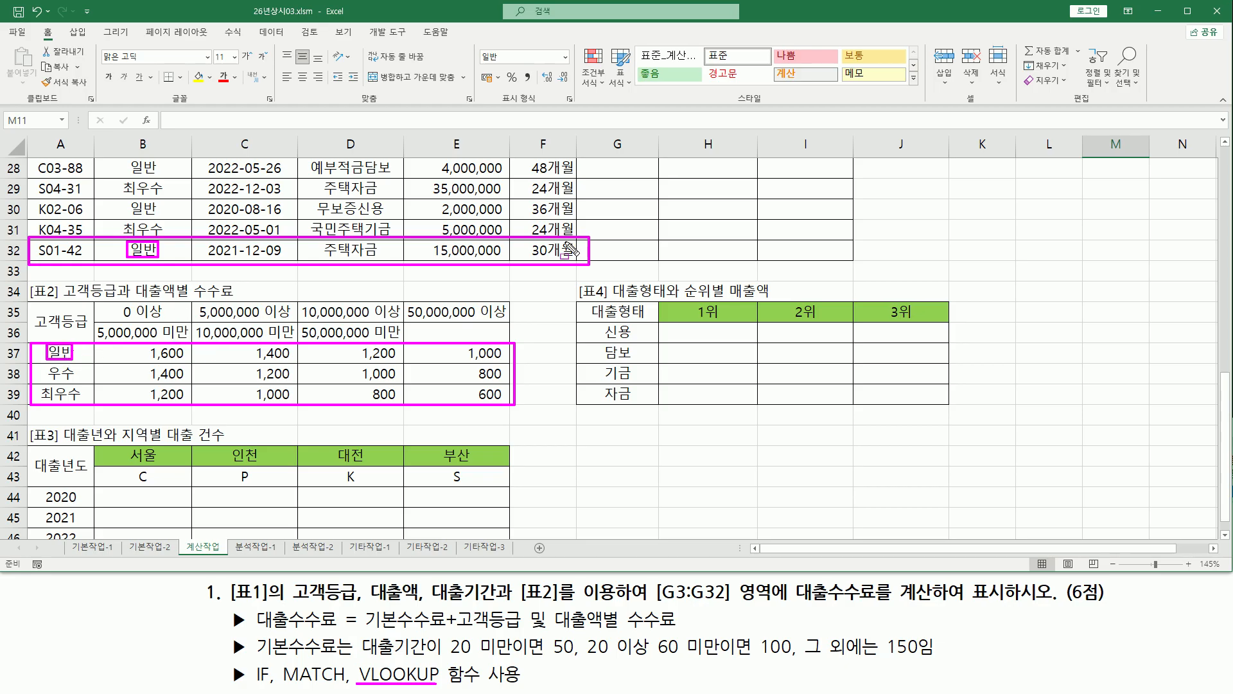
pyautogui.moveTo(424, 241)
pyautogui.mouseDown()
pyautogui.moveTo(432, 257)
pyautogui.moveTo(501, 263)
pyautogui.mouseUp()
pyautogui.moveTo(150, 284); pyautogui.dragTo(150, 357)
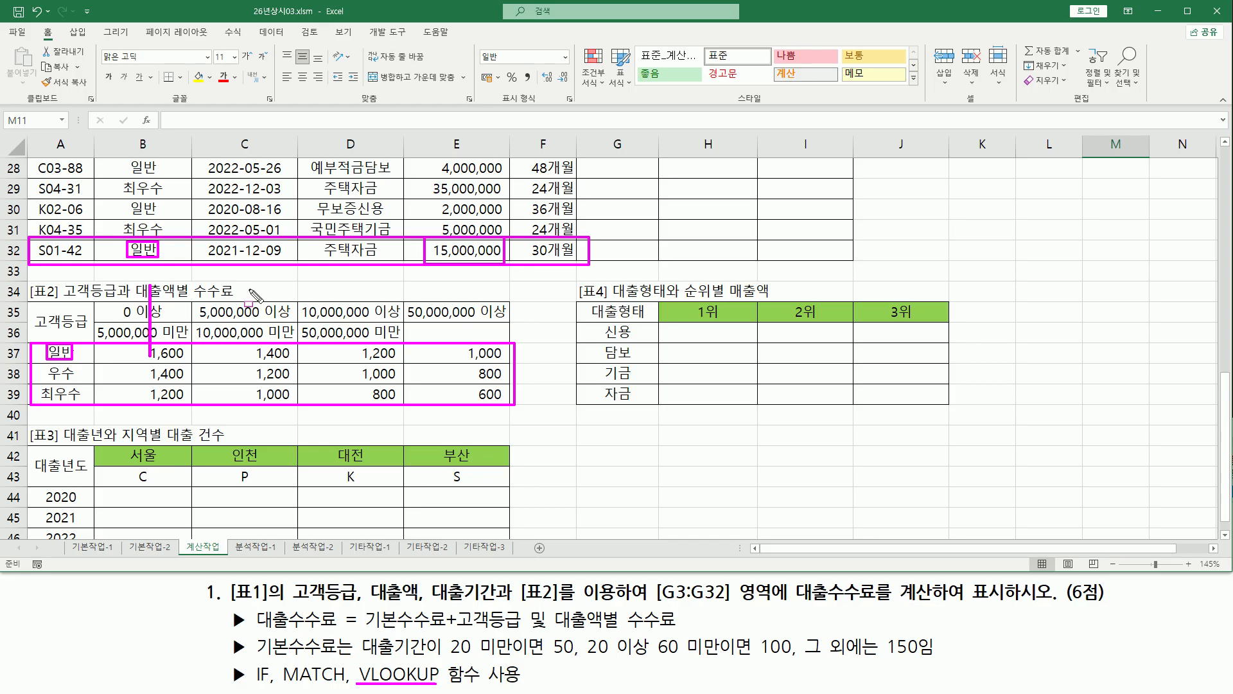
pyautogui.moveTo(254, 281); pyautogui.dragTo(255, 356)
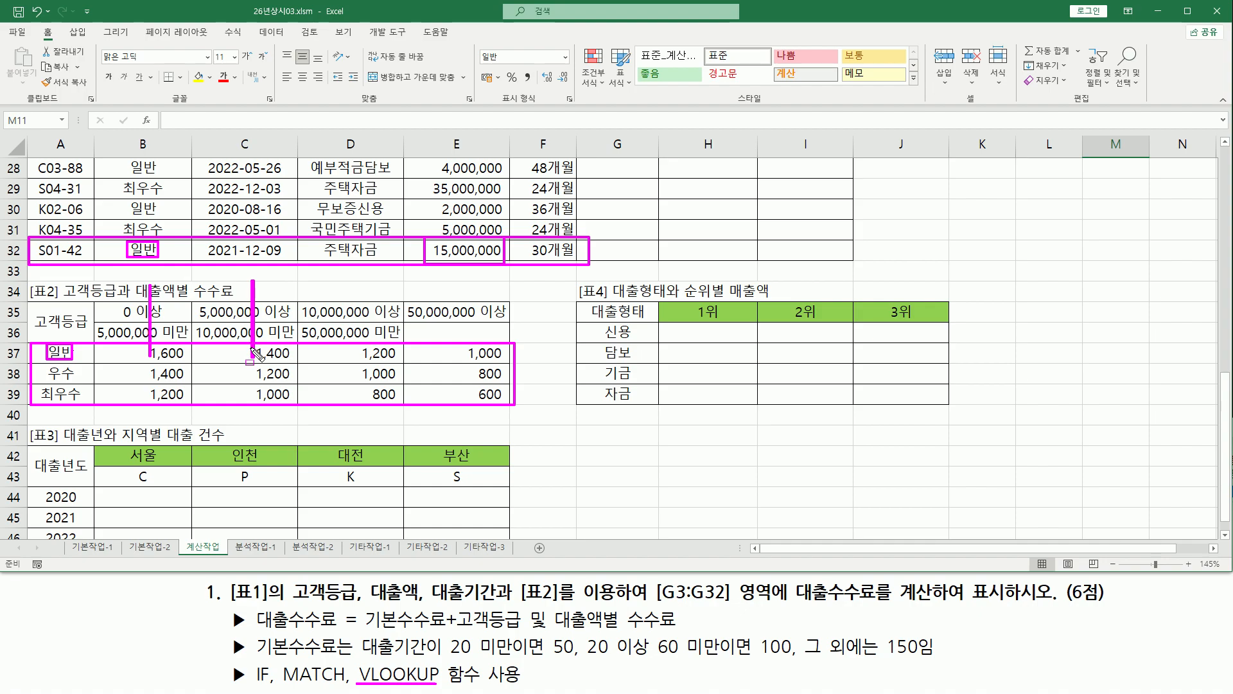
pyautogui.moveTo(349, 287); pyautogui.dragTo(350, 352)
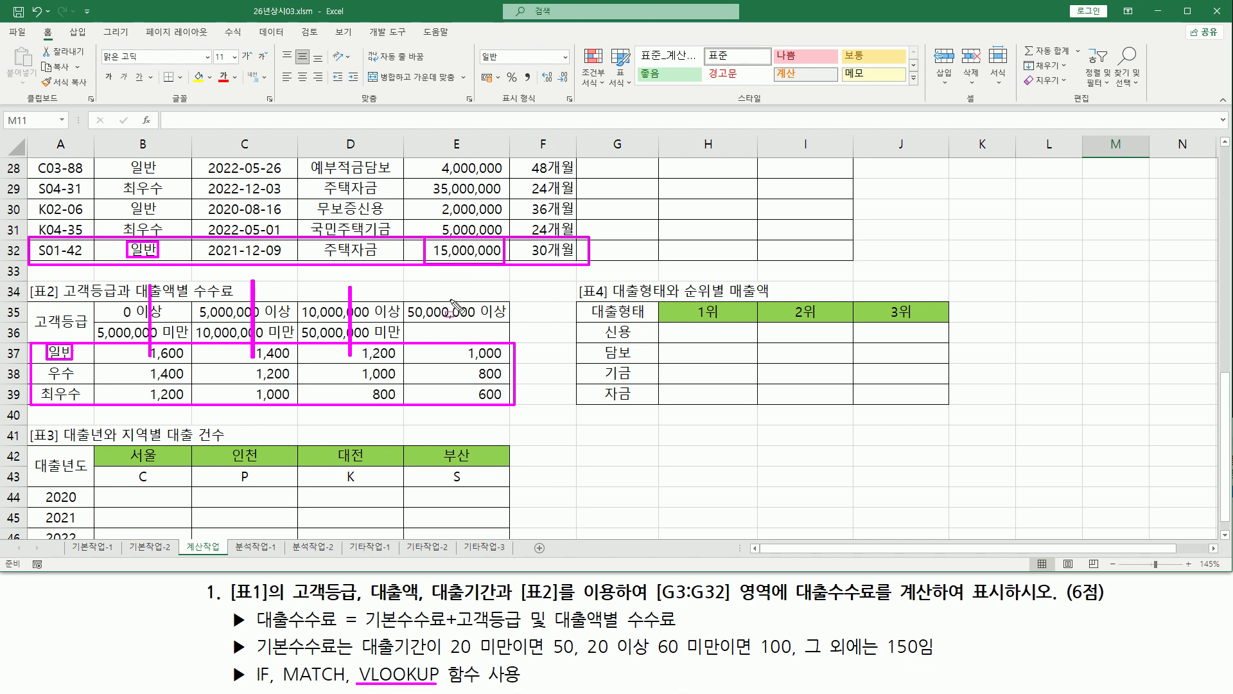
pyautogui.moveTo(453, 289); pyautogui.dragTo(454, 358)
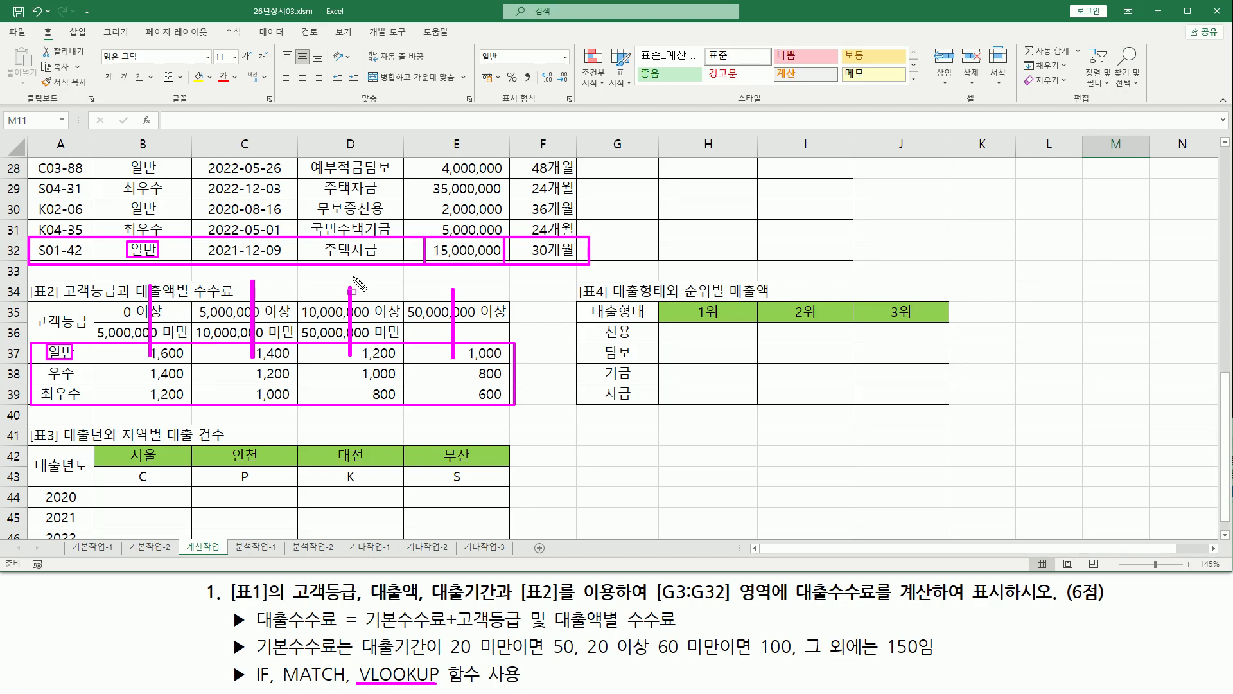
pyautogui.moveTo(352, 661)
pyautogui.mouseDown()
pyautogui.moveTo(375, 689)
pyautogui.moveTo(442, 689)
pyautogui.mouseUp()
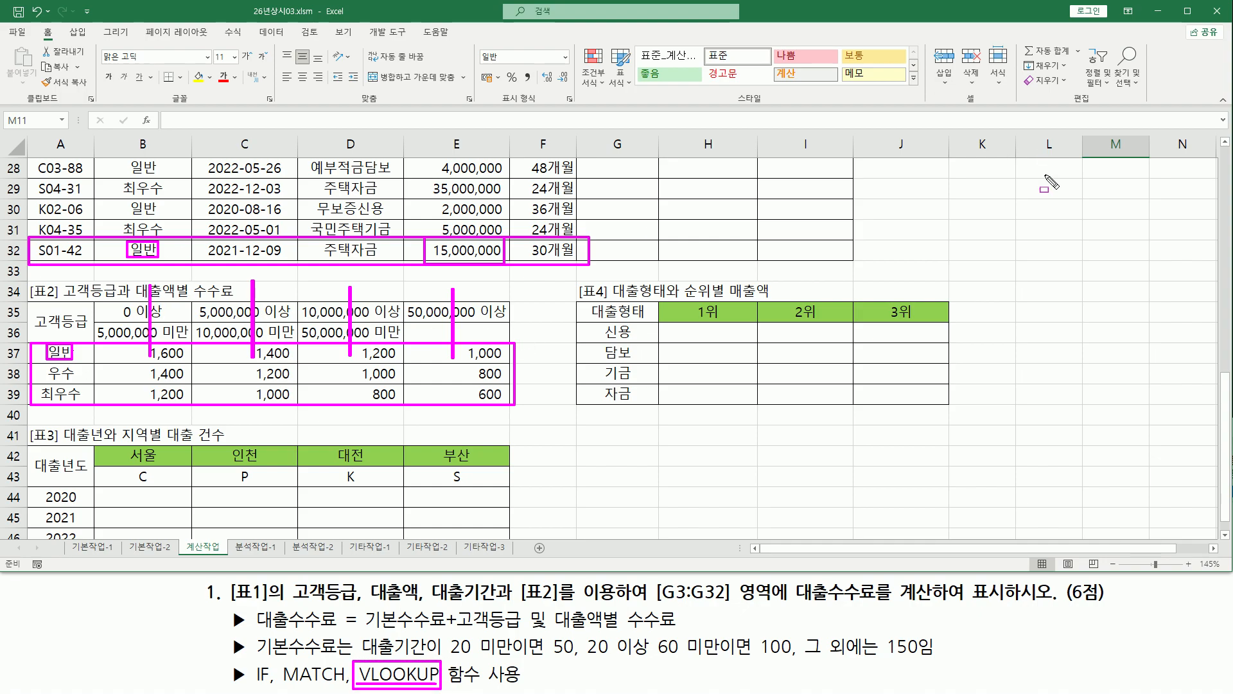
pyautogui.press('e')
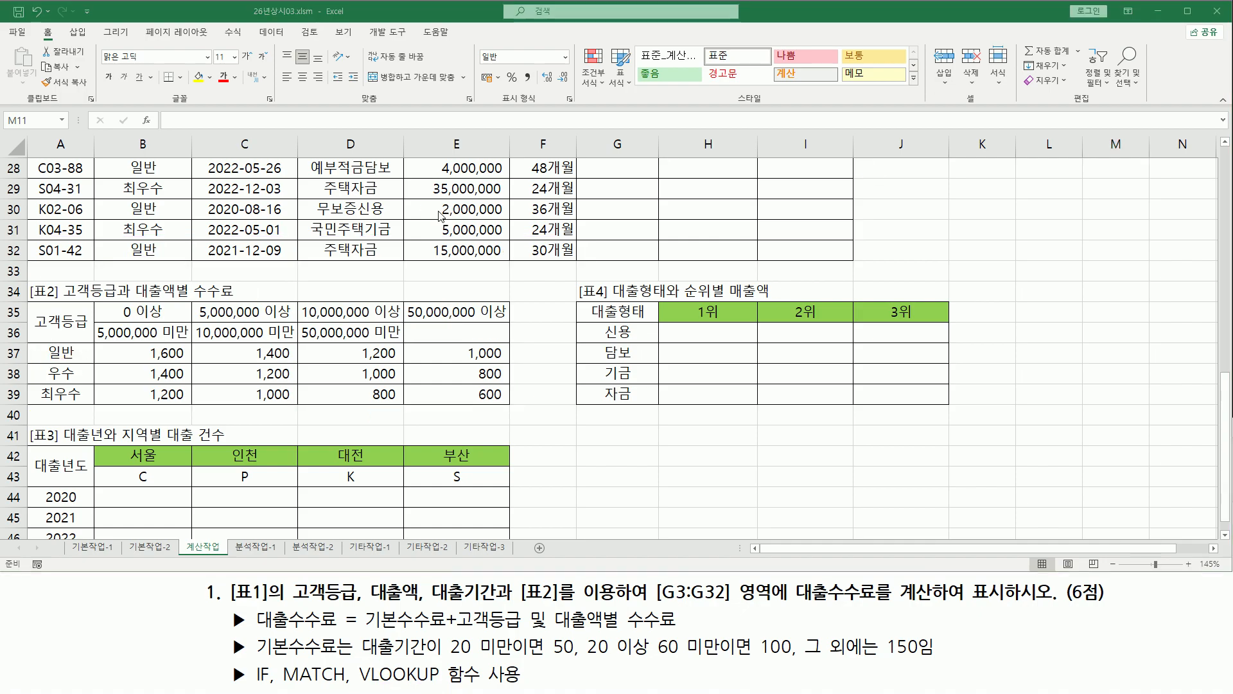
# Compare the 대출액 in E31 with the lower-limit amounts in B35:E35 and check their sort order for MATCH.
pyautogui.moveTo(431, 218); pyautogui.dragTo(511, 238)
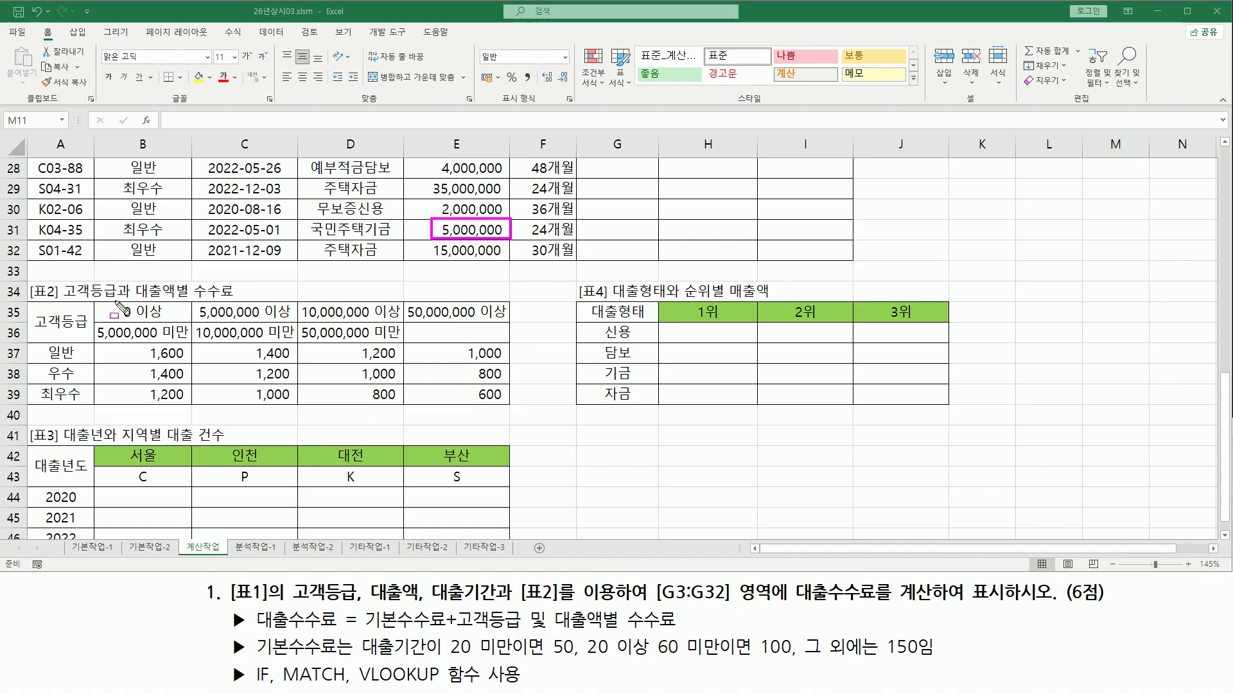
pyautogui.moveTo(96, 302); pyautogui.dragTo(503, 326)
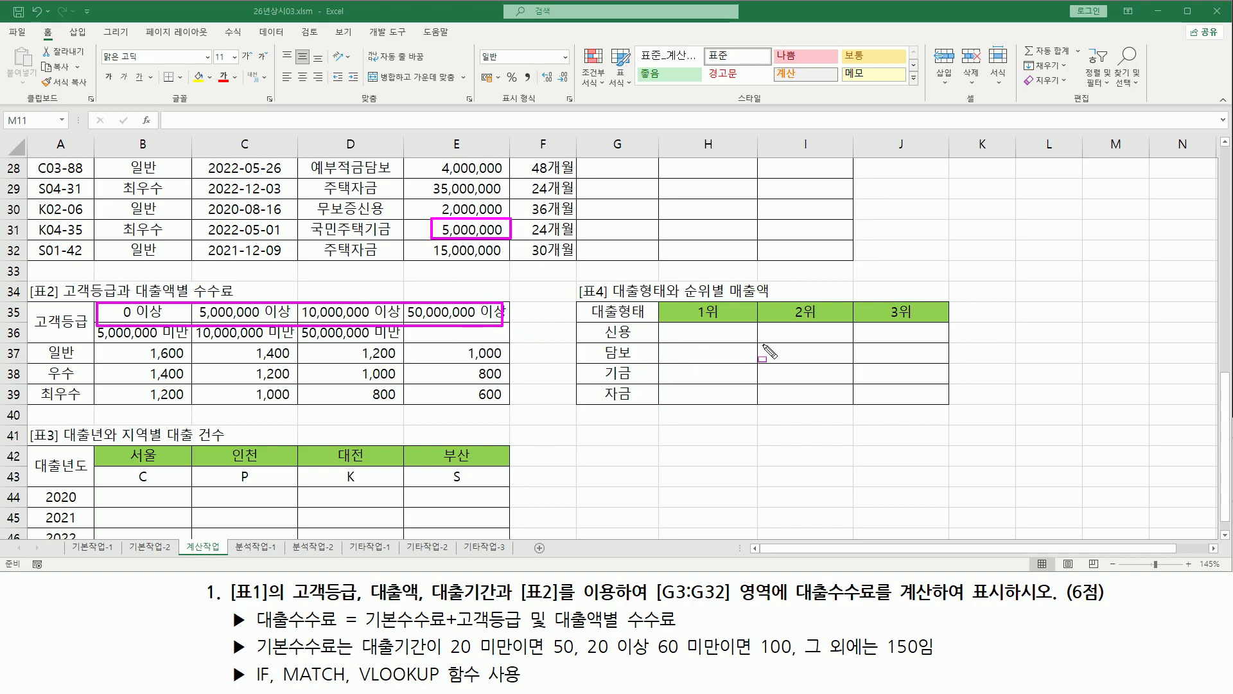
pyautogui.press('e')
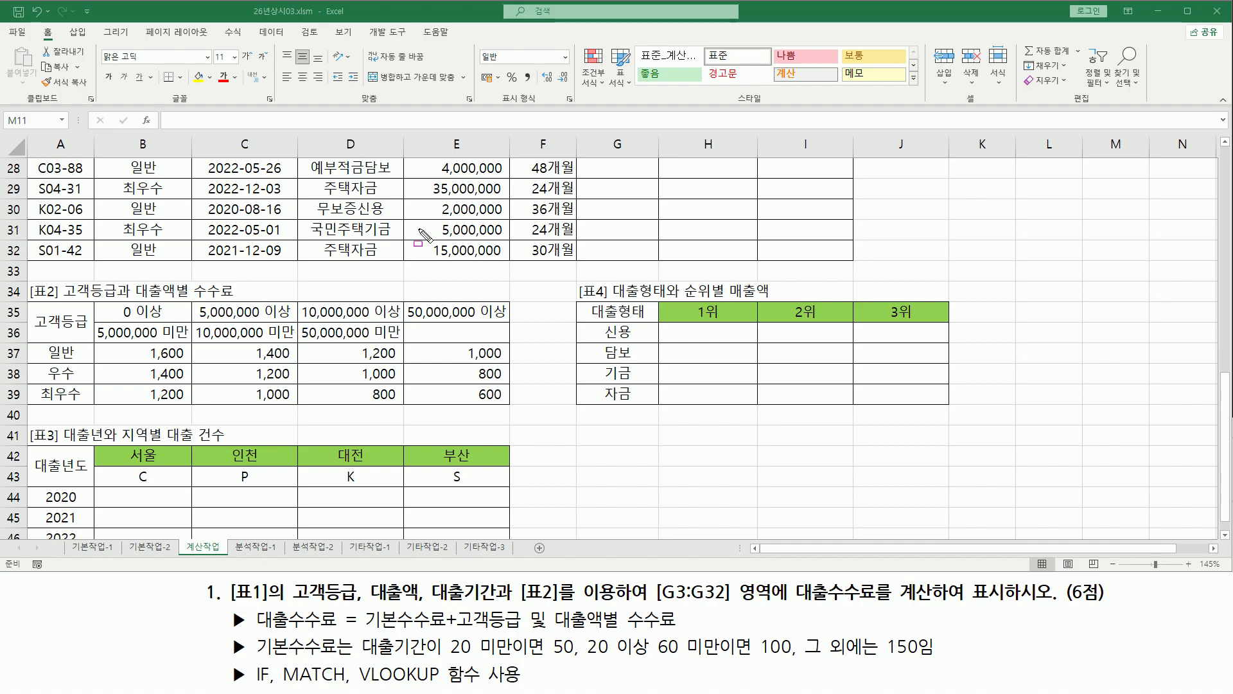
pyautogui.moveTo(430, 239); pyautogui.dragTo(507, 220)
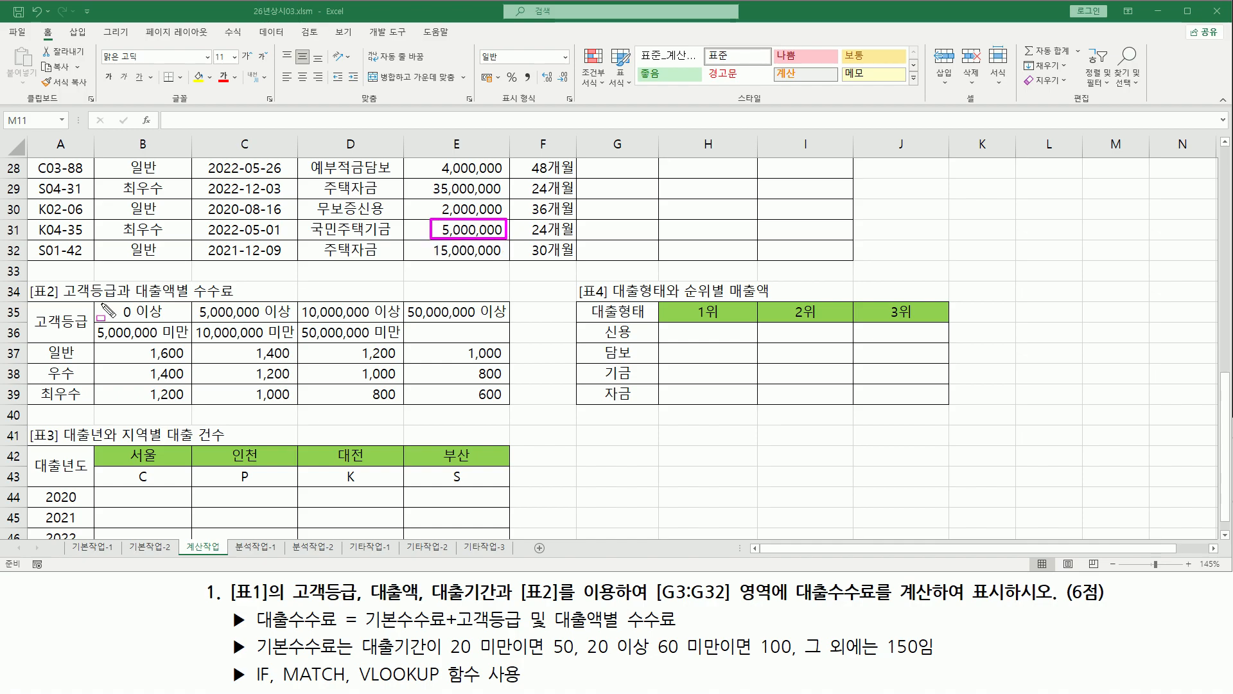
pyautogui.moveTo(103, 317); pyautogui.dragTo(512, 338)
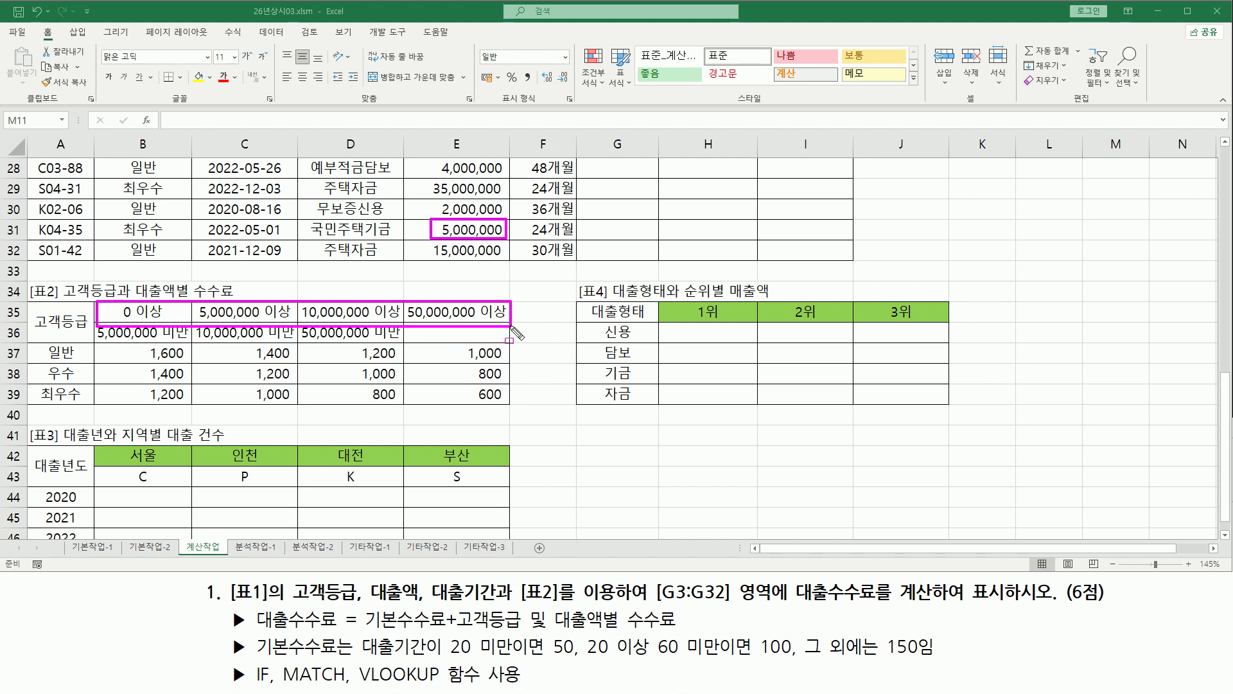
pyautogui.moveTo(111, 323); pyautogui.dragTo(506, 325)
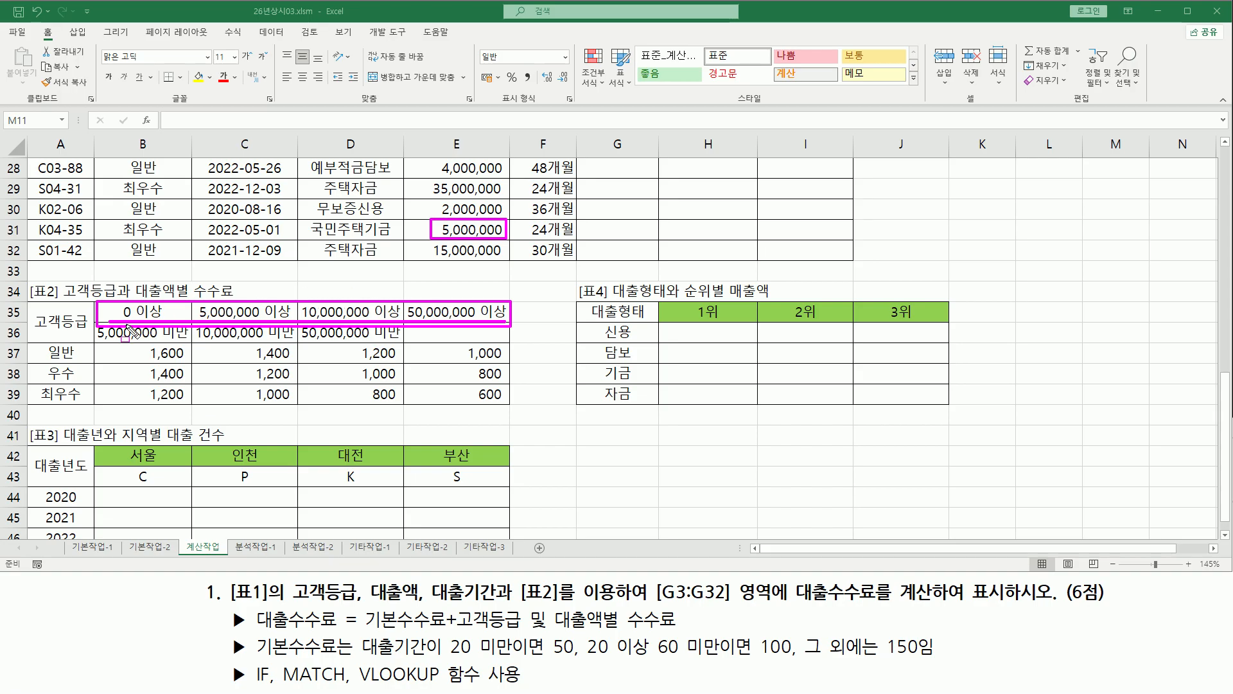
pyautogui.press('Escape')
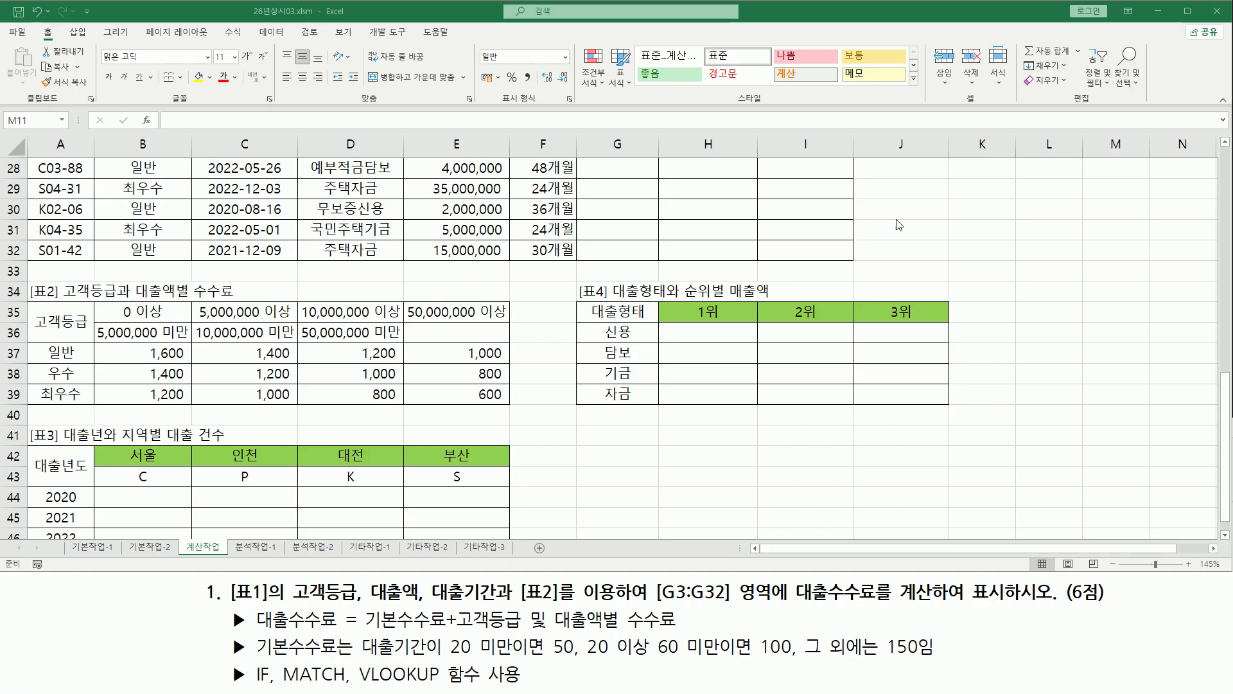
# Start a MATCH formula in cell G3 with the 대출액 in E3 as the lookup value.
pyautogui.scroll(9, 899, 222)
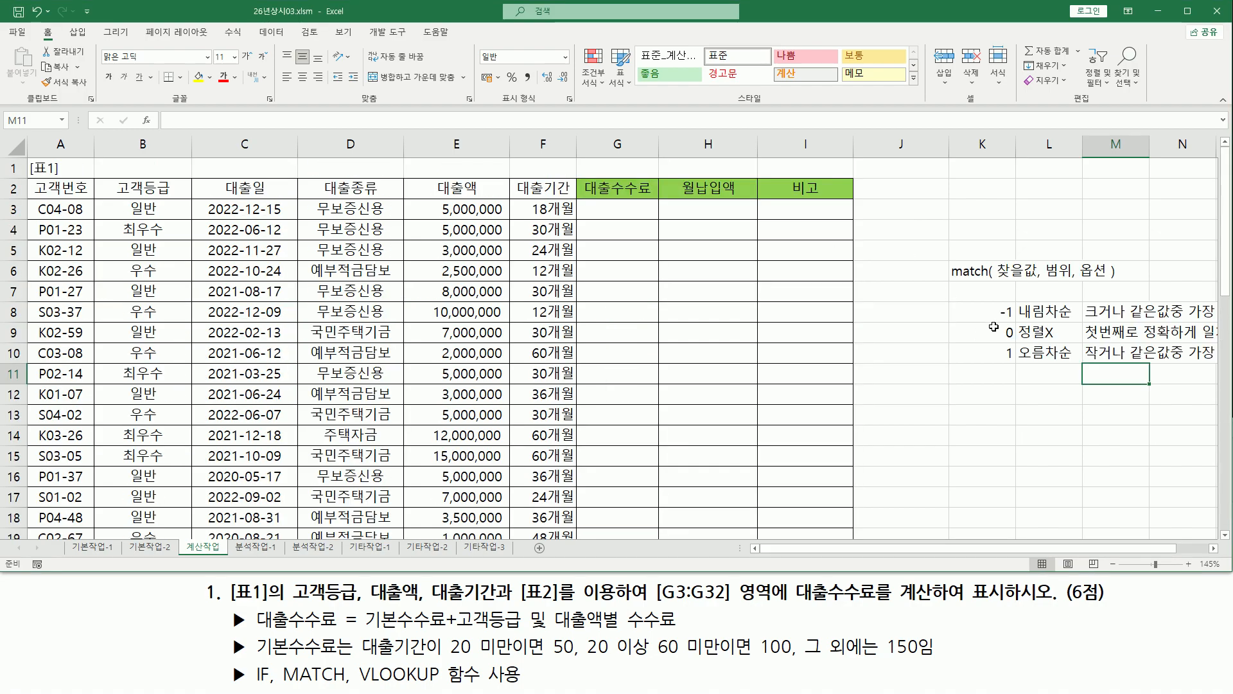
pyautogui.click(604, 209)
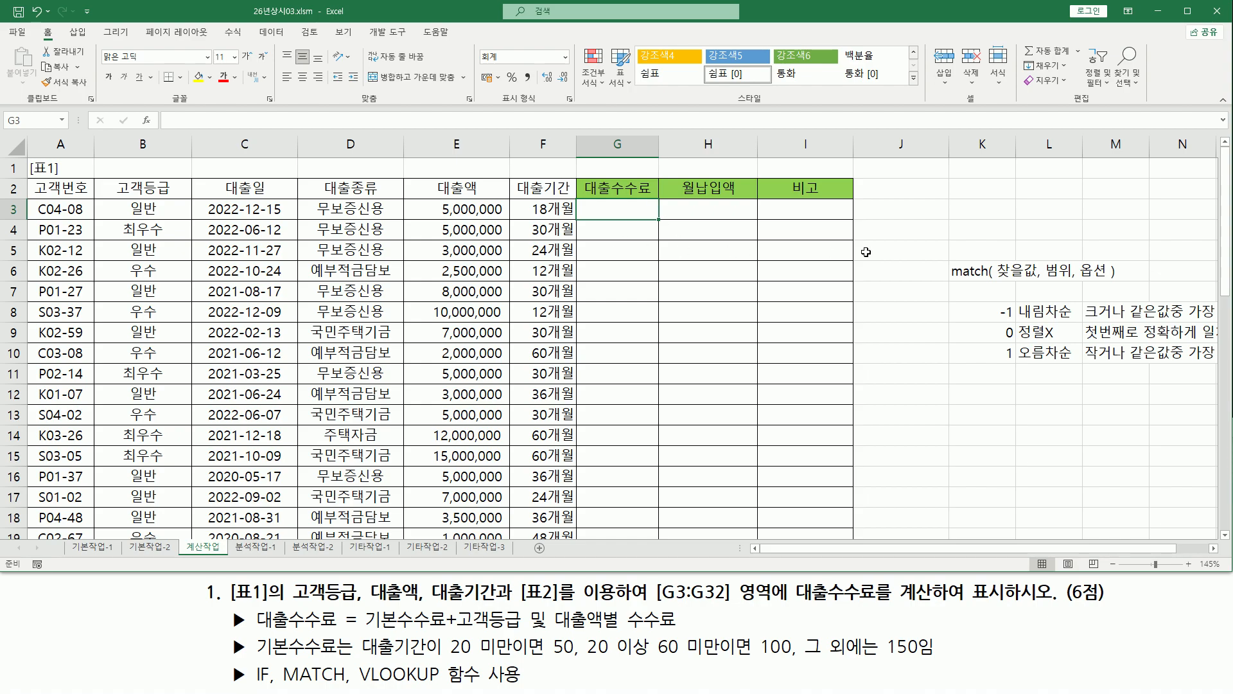
pyautogui.write('=')
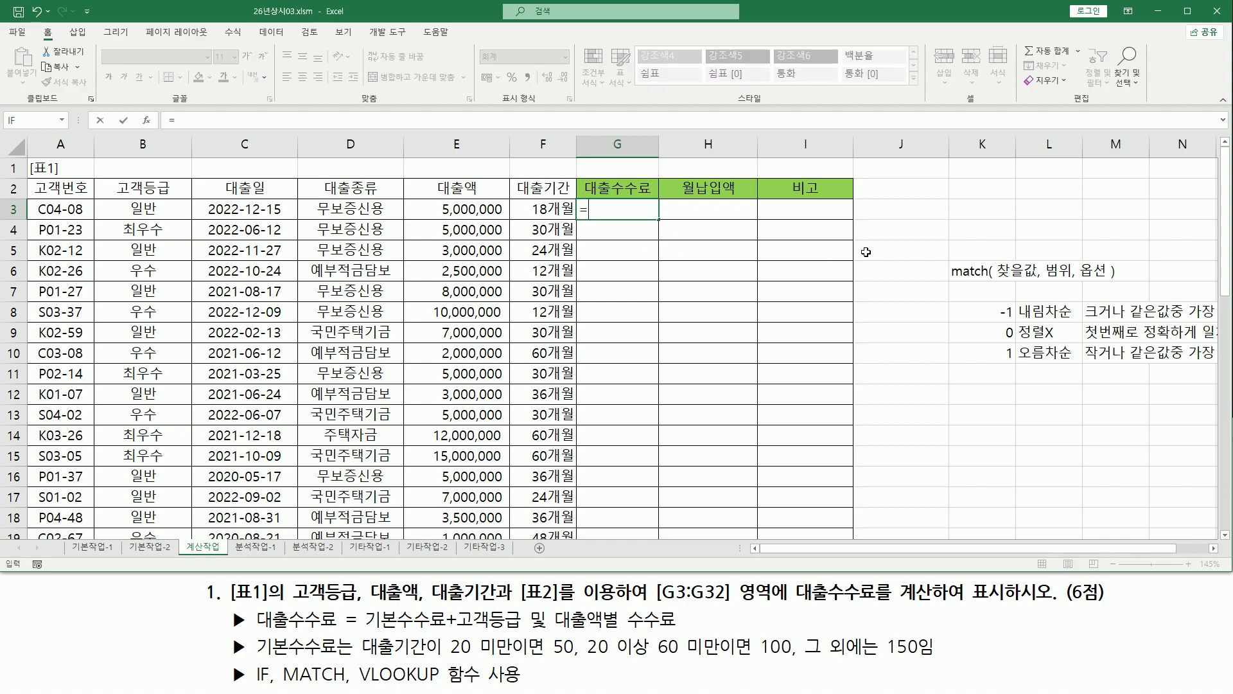
pyautogui.write('ma')
pyautogui.press('Tab')
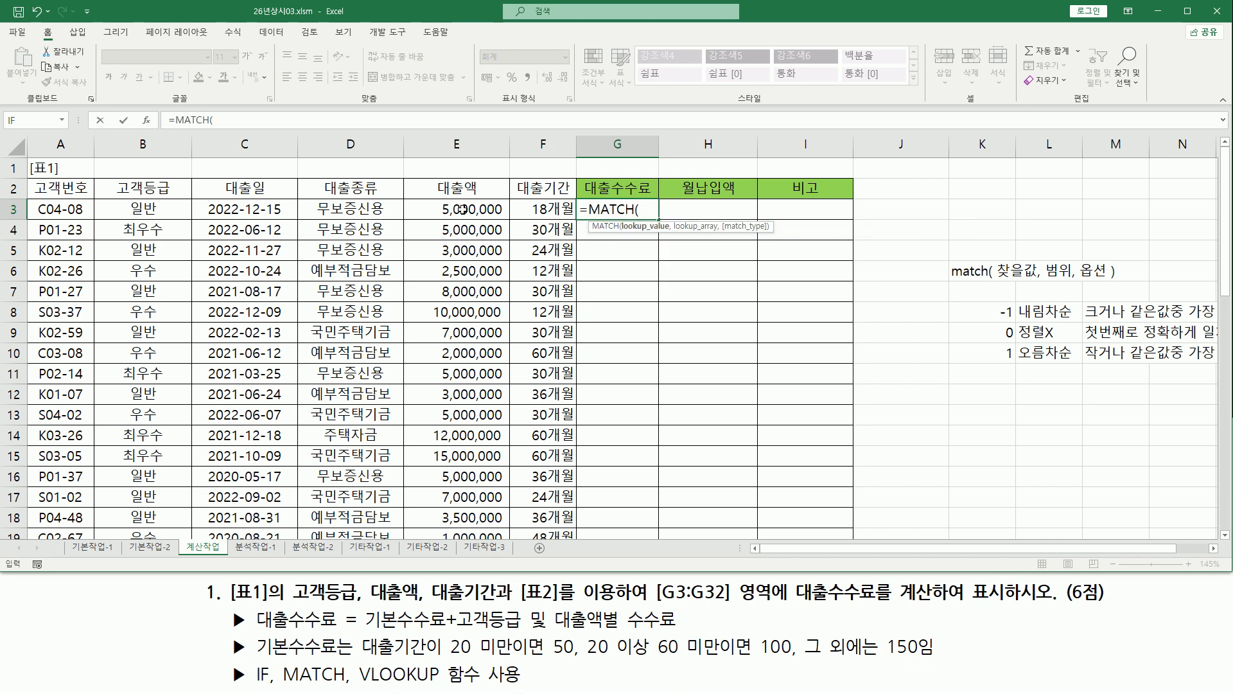
pyautogui.moveTo(33, 221); pyautogui.dragTo(624, 221)
pyautogui.moveTo(432, 199)
pyautogui.mouseDown()
pyautogui.moveTo(453, 229)
pyautogui.moveTo(528, 236)
pyautogui.moveTo(506, 220)
pyautogui.mouseUp()
pyautogui.press('Escape')
pyautogui.click(439, 209)
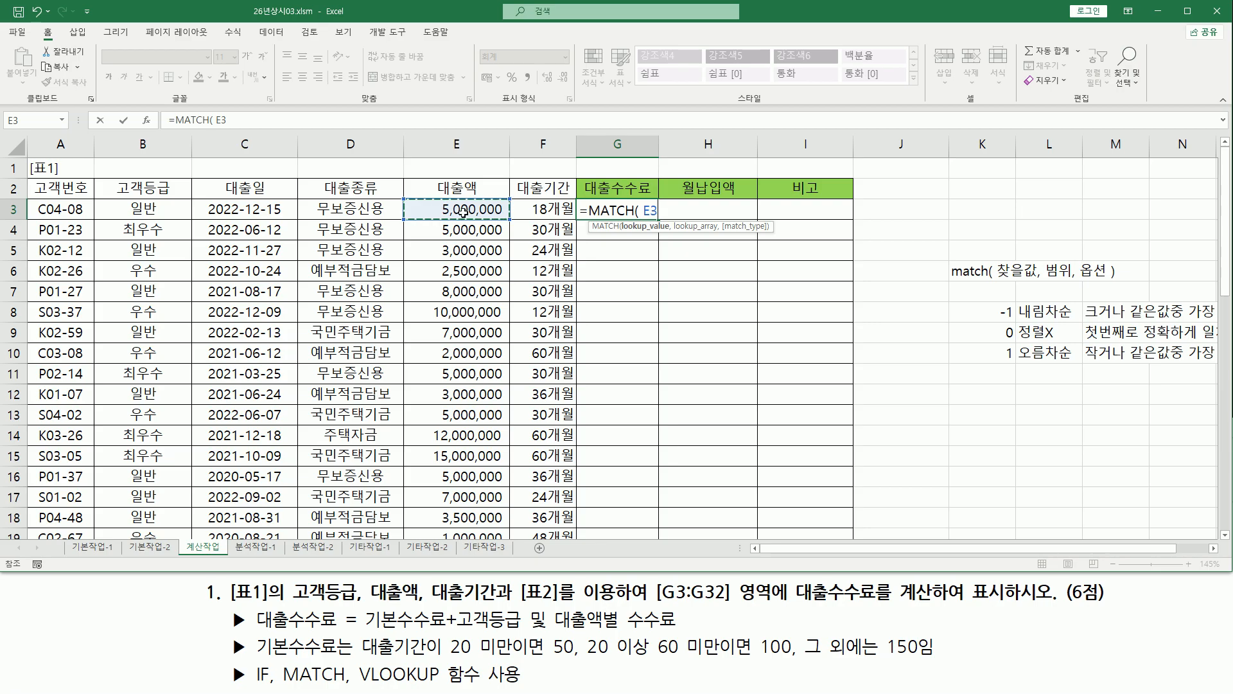
pyautogui.write(',')
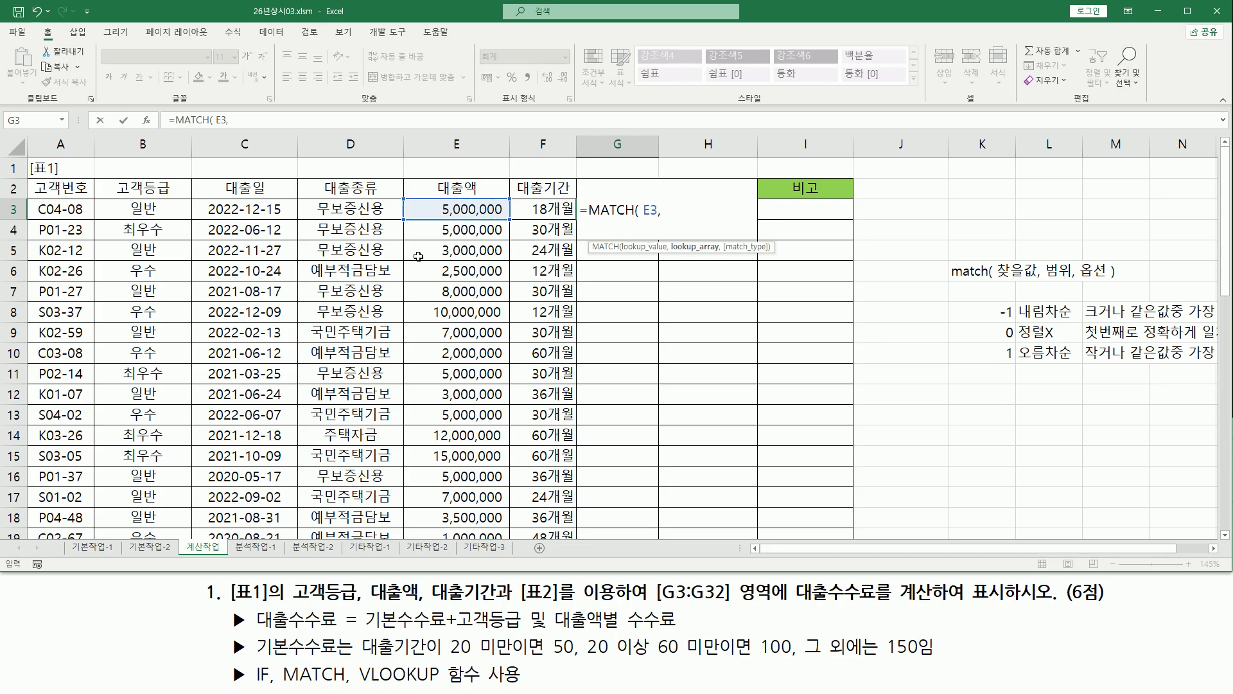
# Complete the MATCH formula in G3 with B35:E35 of [표2] as the lookup range and match type 1.
pyautogui.scroll(-11, 462, 212)
pyautogui.moveTo(133, 188); pyautogui.dragTo(450, 188)
pyautogui.scroll(2, 449, 188)
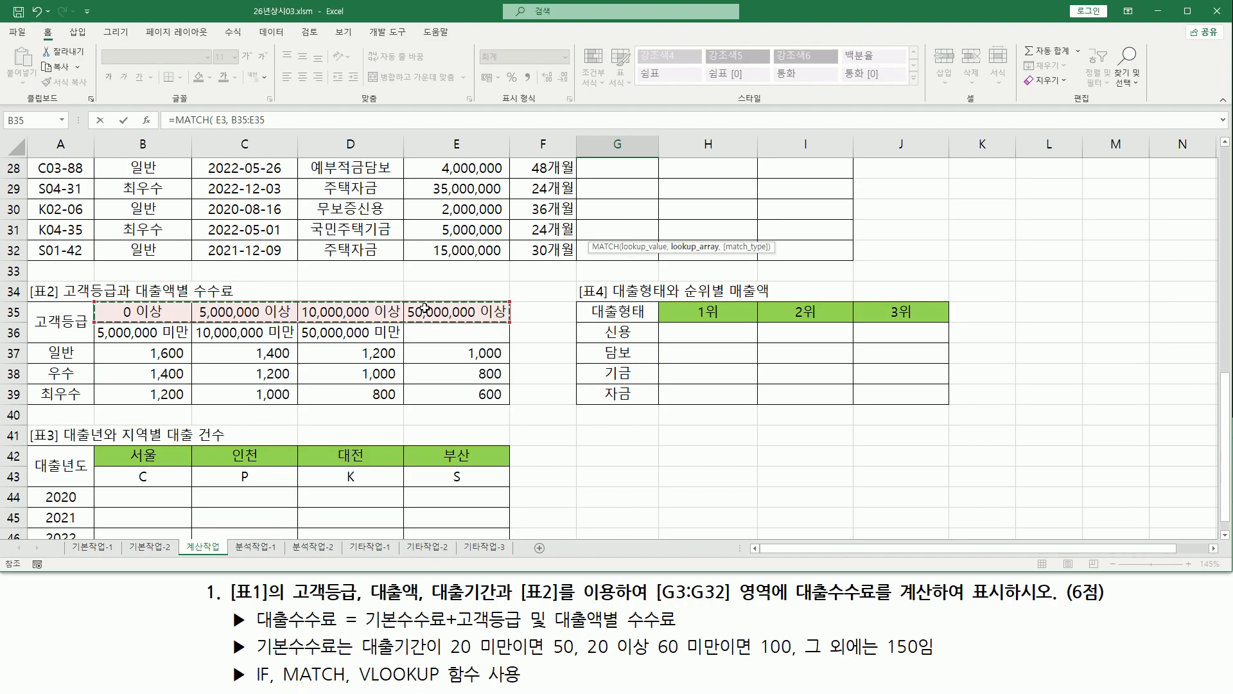
pyautogui.scroll(9, 668, 255)
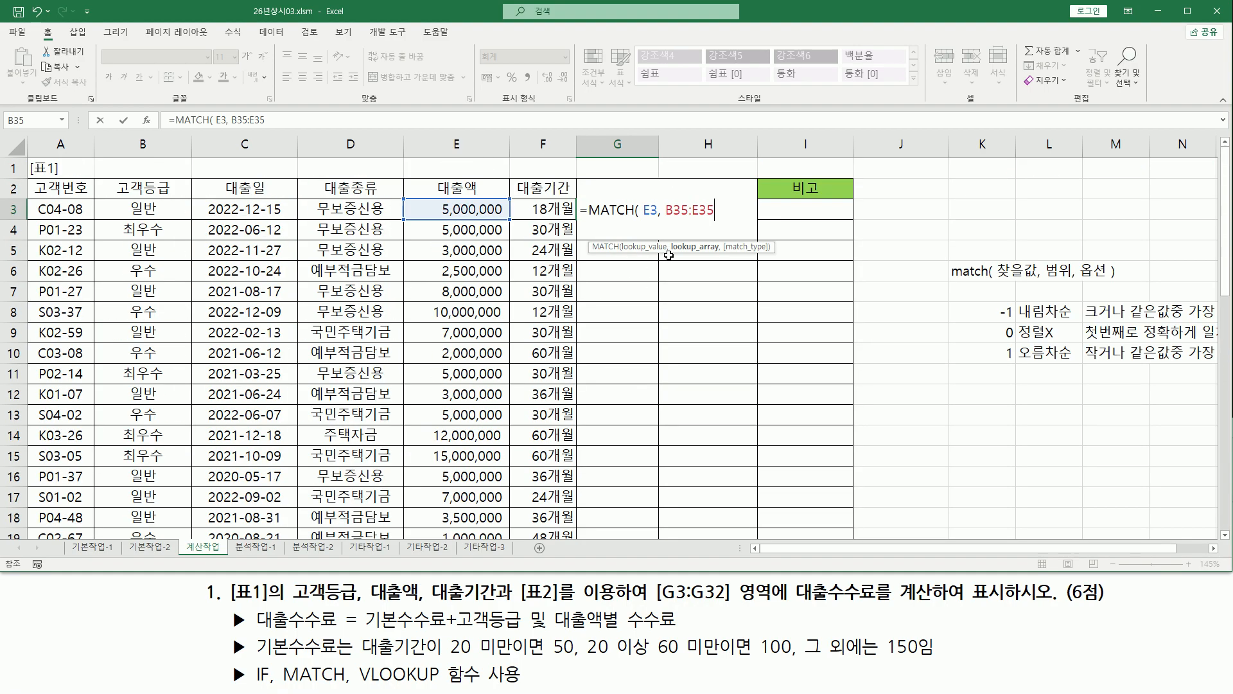
pyautogui.write(', 1')
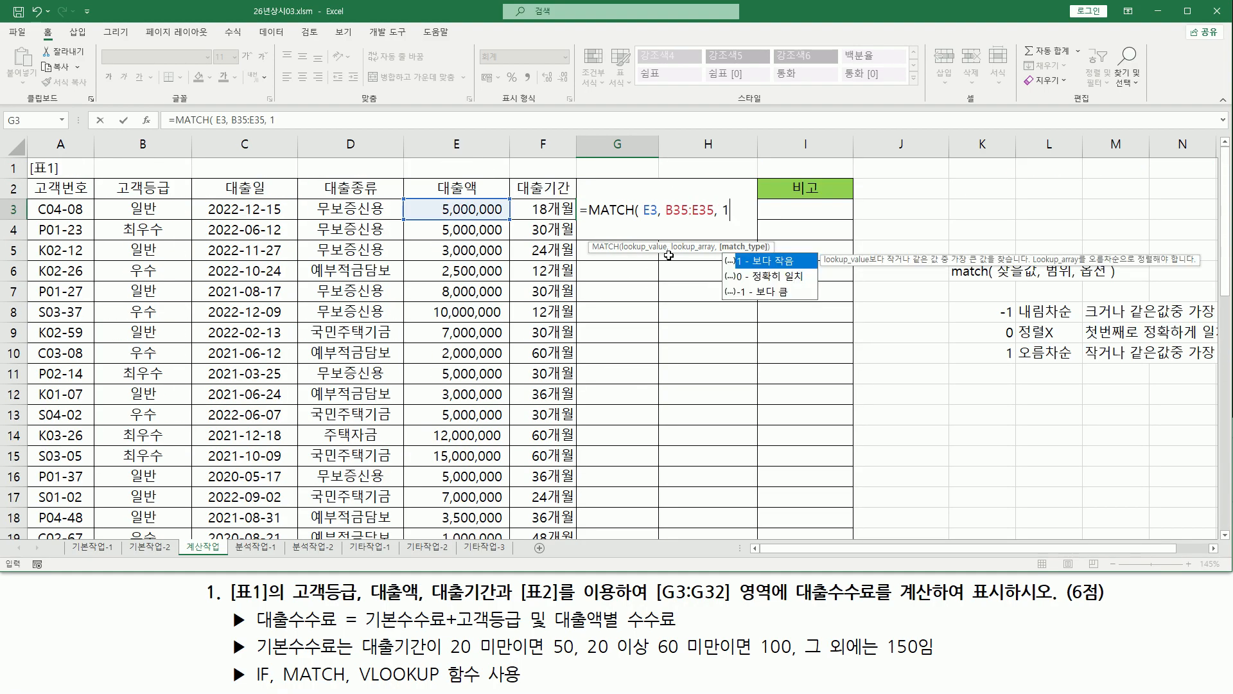
pyautogui.scroll(-8, 669, 255)
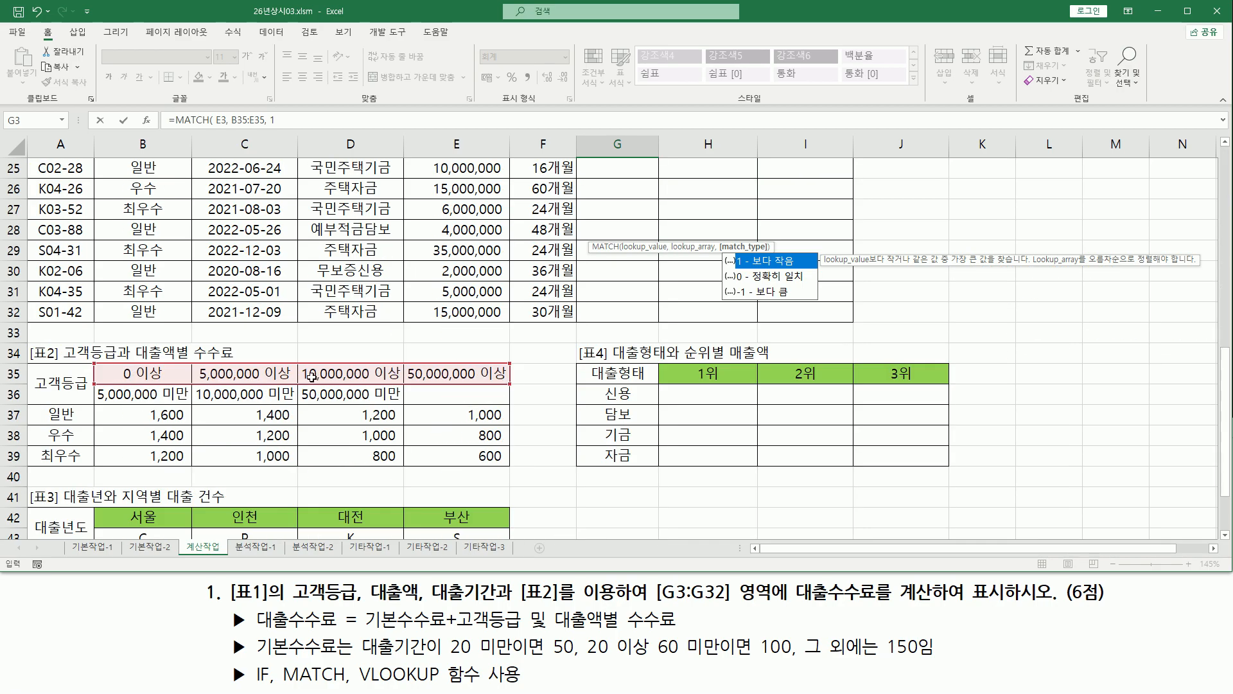
pyautogui.scroll(8, 578, 315)
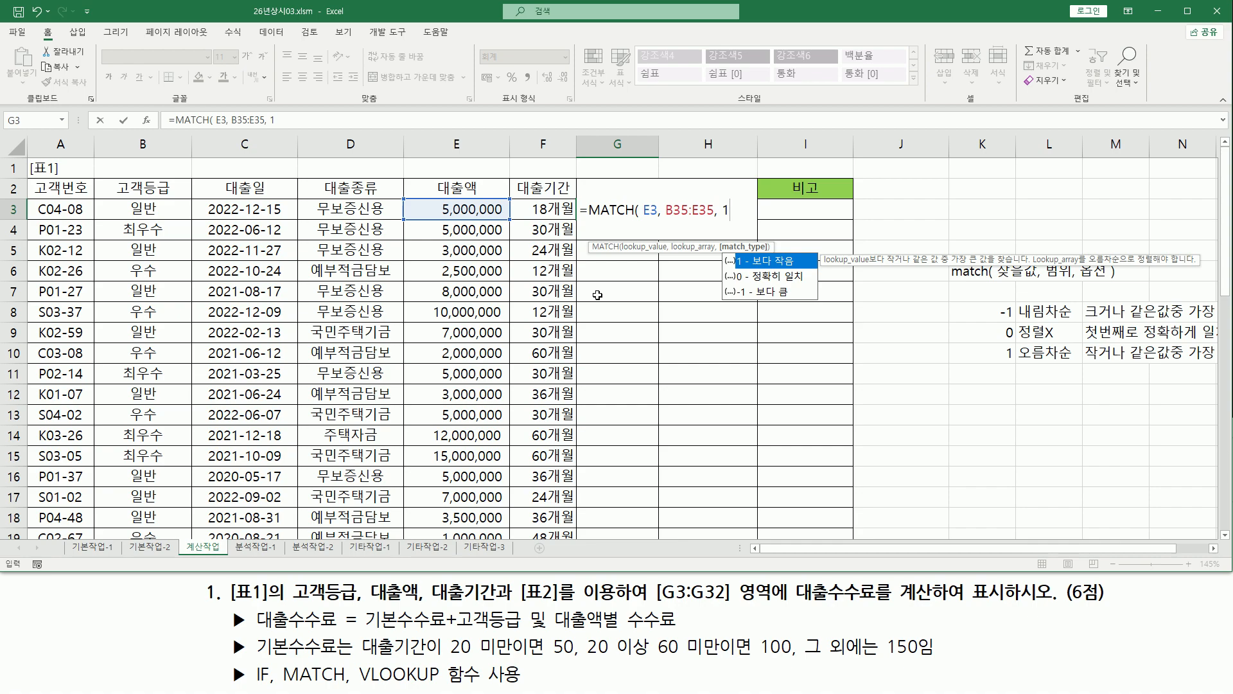
pyautogui.click(740, 211)
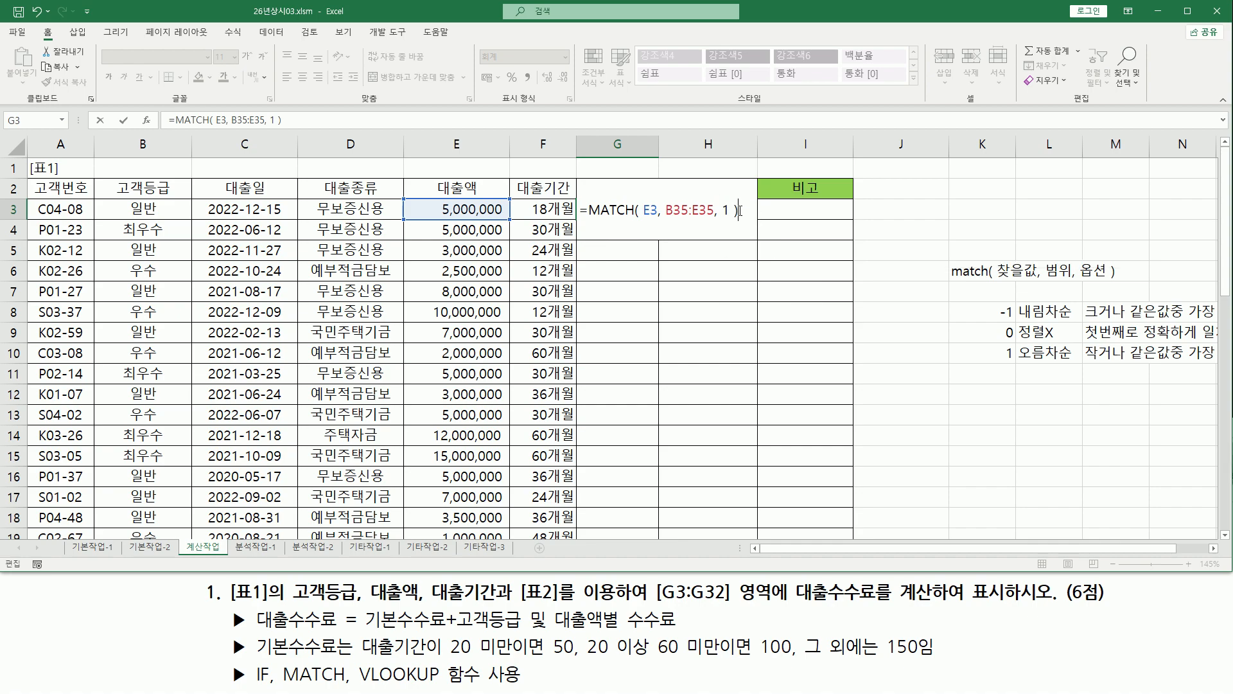
pyautogui.press('Return')
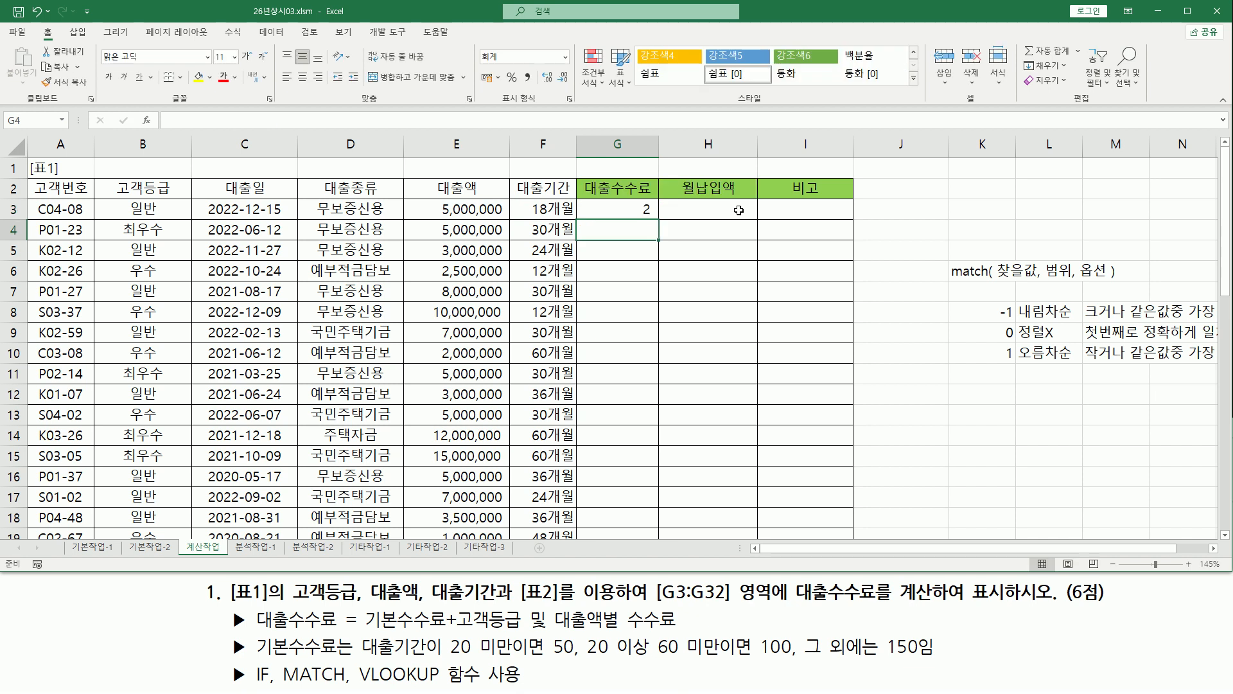
# Compare the MATCH result in G3 and the 대출액 in E3 with the column positions of the [표2] amount headers B35:E35.
pyautogui.click(611, 210)
pyautogui.hotkey('ctrl', '2')
pyautogui.moveTo(639, 218); pyautogui.dragTo(657, 196)
pyautogui.moveTo(430, 198)
pyautogui.mouseDown()
pyautogui.moveTo(514, 235)
pyautogui.moveTo(518, 223)
pyautogui.mouseUp()
pyautogui.press('Escape')
pyautogui.scroll(-10, 587, 455)
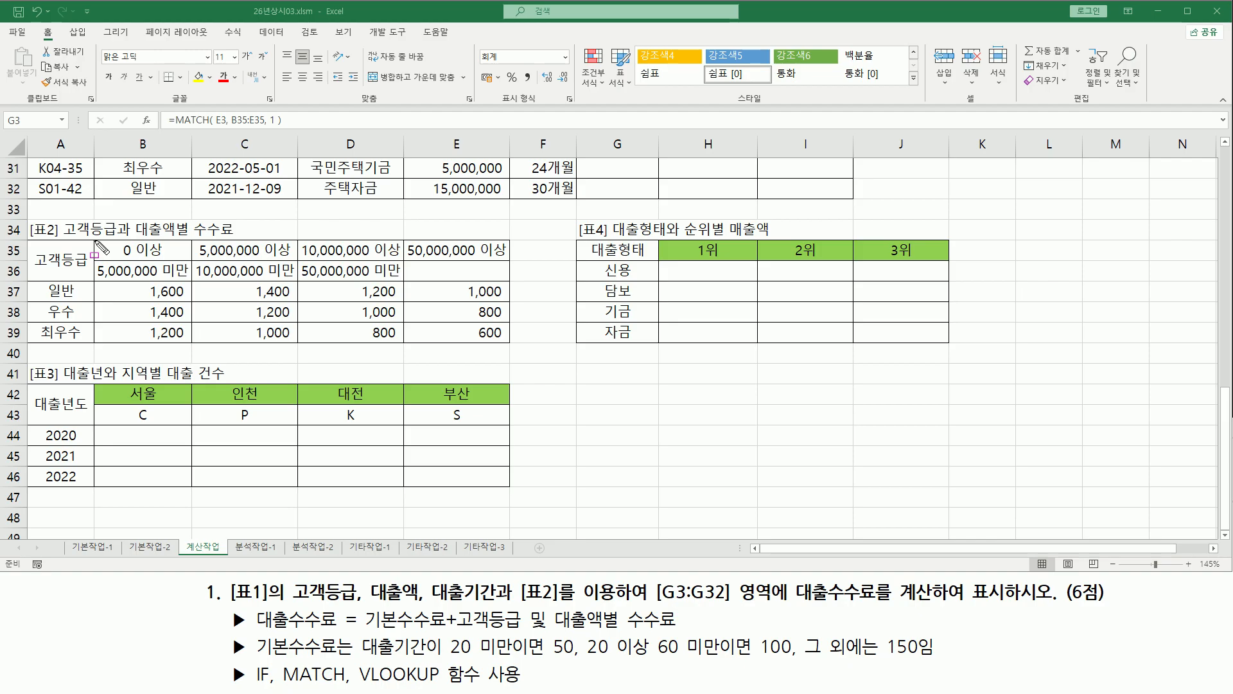
pyautogui.moveTo(98, 244)
pyautogui.mouseDown()
pyautogui.moveTo(514, 257)
pyautogui.moveTo(96, 252)
pyautogui.mouseUp()
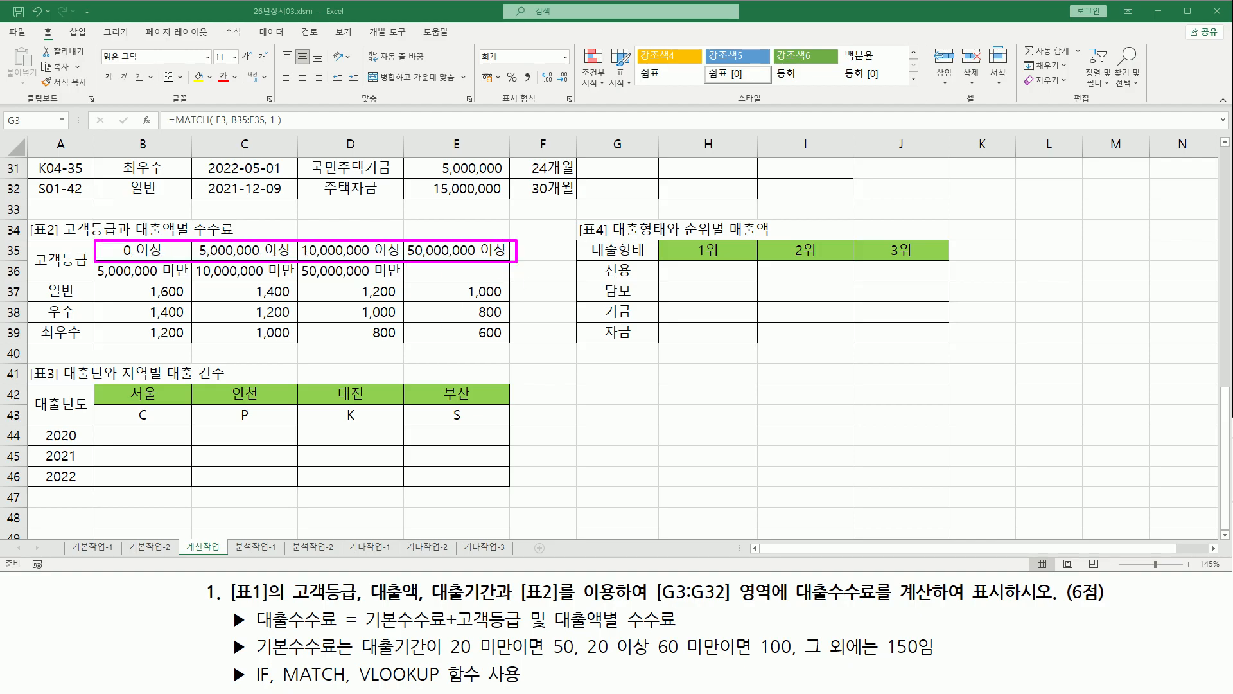
pyautogui.moveTo(244, 248)
pyautogui.mouseDown()
pyautogui.moveTo(255, 214)
pyautogui.moveTo(243, 208)
pyautogui.moveTo(277, 218)
pyautogui.mouseUp()
pyautogui.moveTo(103, 236); pyautogui.dragTo(104, 276)
pyautogui.moveTo(513, 235); pyautogui.dragTo(521, 276)
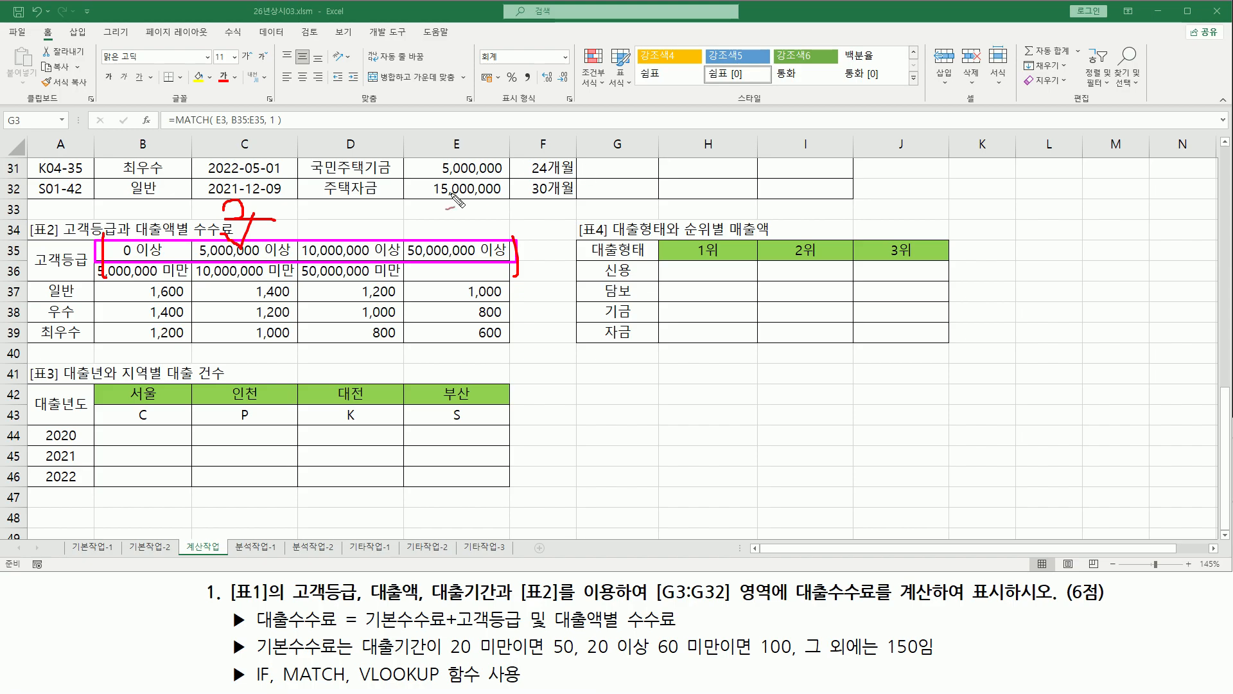
# Examine which amount header in B35:E35 the 대출액 in E32 falls under.
pyautogui.moveTo(425, 196)
pyautogui.mouseDown()
pyautogui.moveTo(511, 188)
pyautogui.moveTo(453, 180)
pyautogui.moveTo(441, 198)
pyautogui.moveTo(456, 190)
pyautogui.mouseUp()
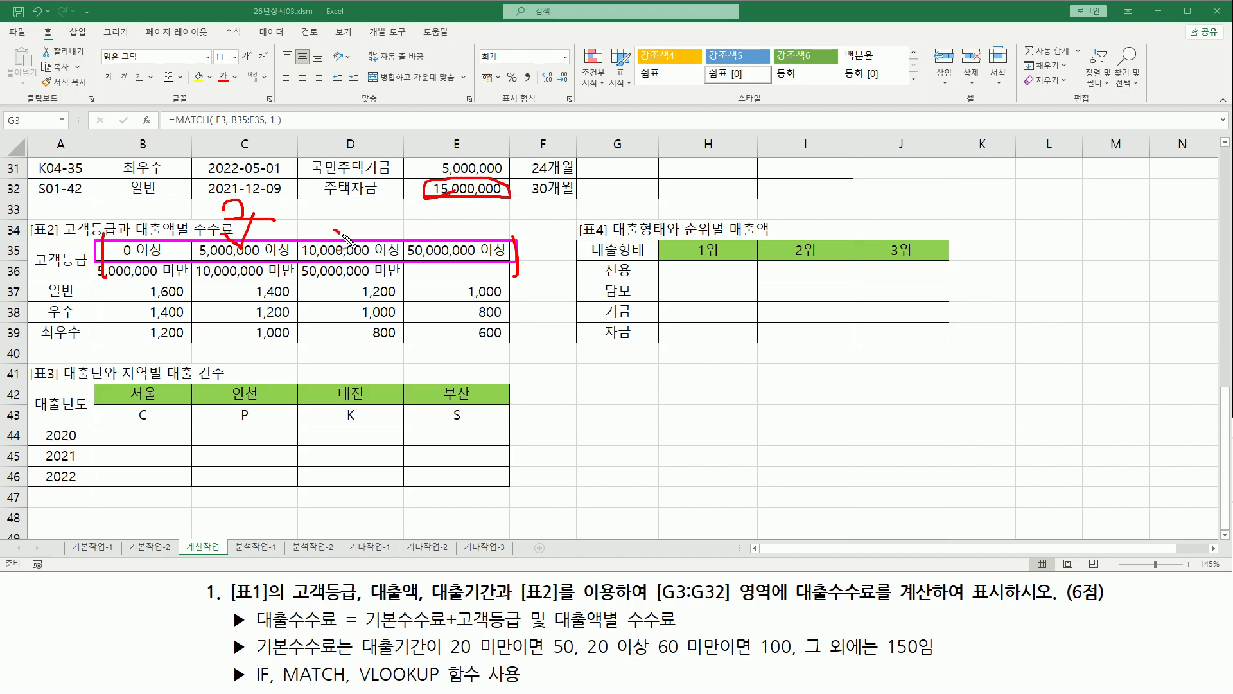
pyautogui.moveTo(350, 242); pyautogui.dragTo(368, 193)
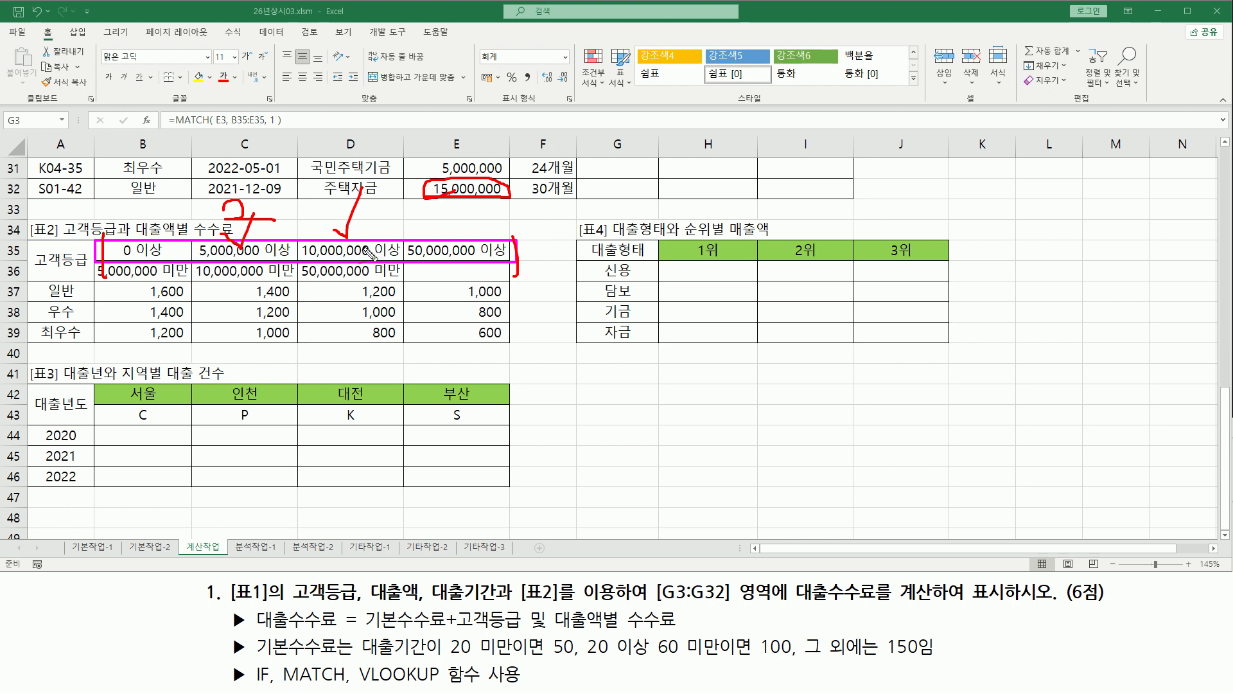
pyautogui.press('Escape')
pyautogui.scroll(10, 850, 220)
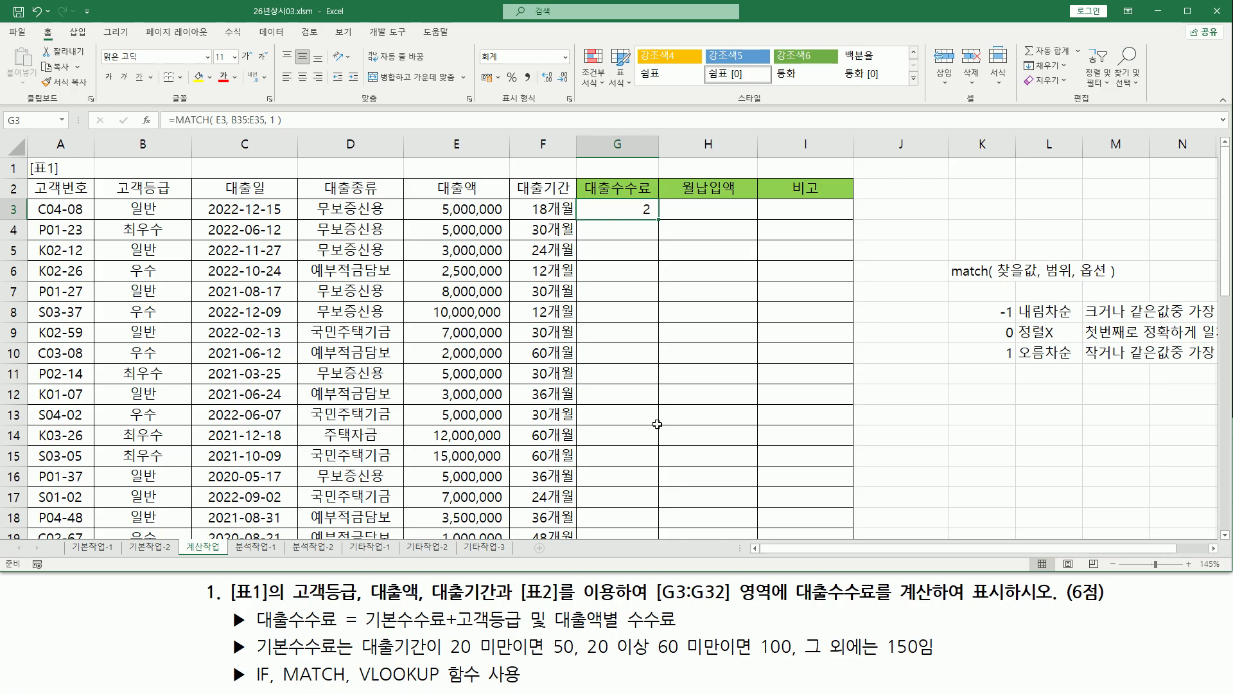
# Inspect the MATCH formula in G3 to see how the E3 reference relates to the 대출액 of each following row.
pyautogui.doubleClick(623, 210)
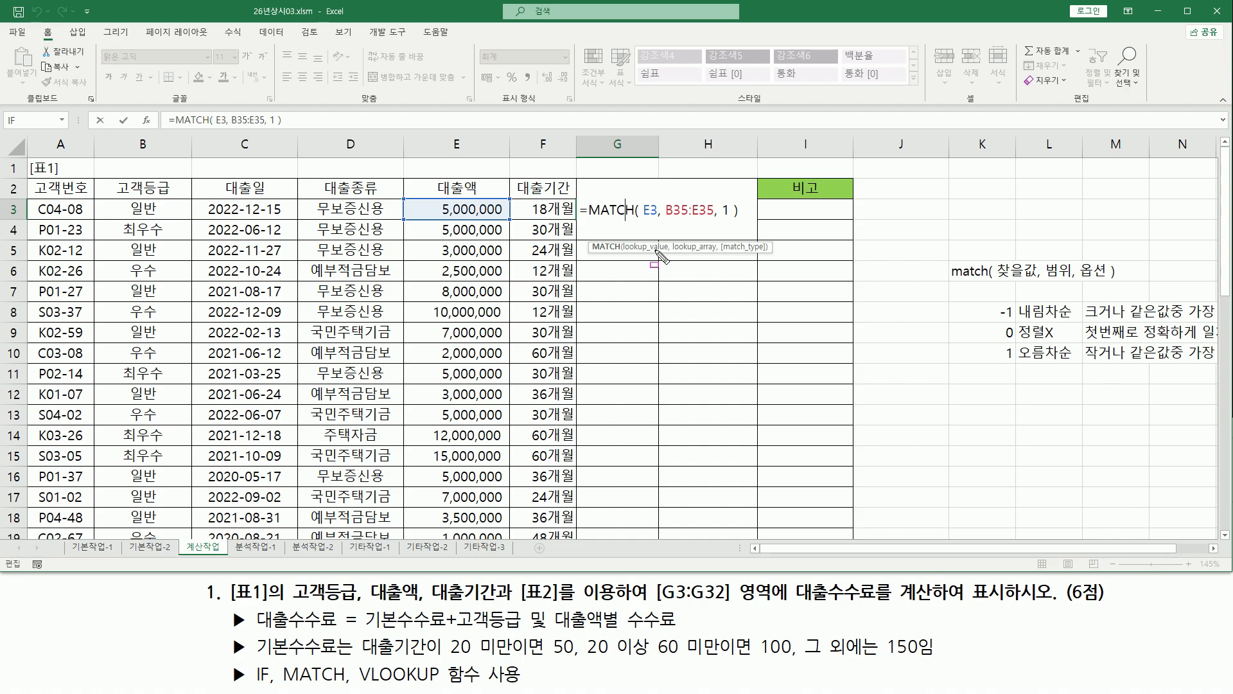
pyautogui.moveTo(584, 221); pyautogui.dragTo(656, 234)
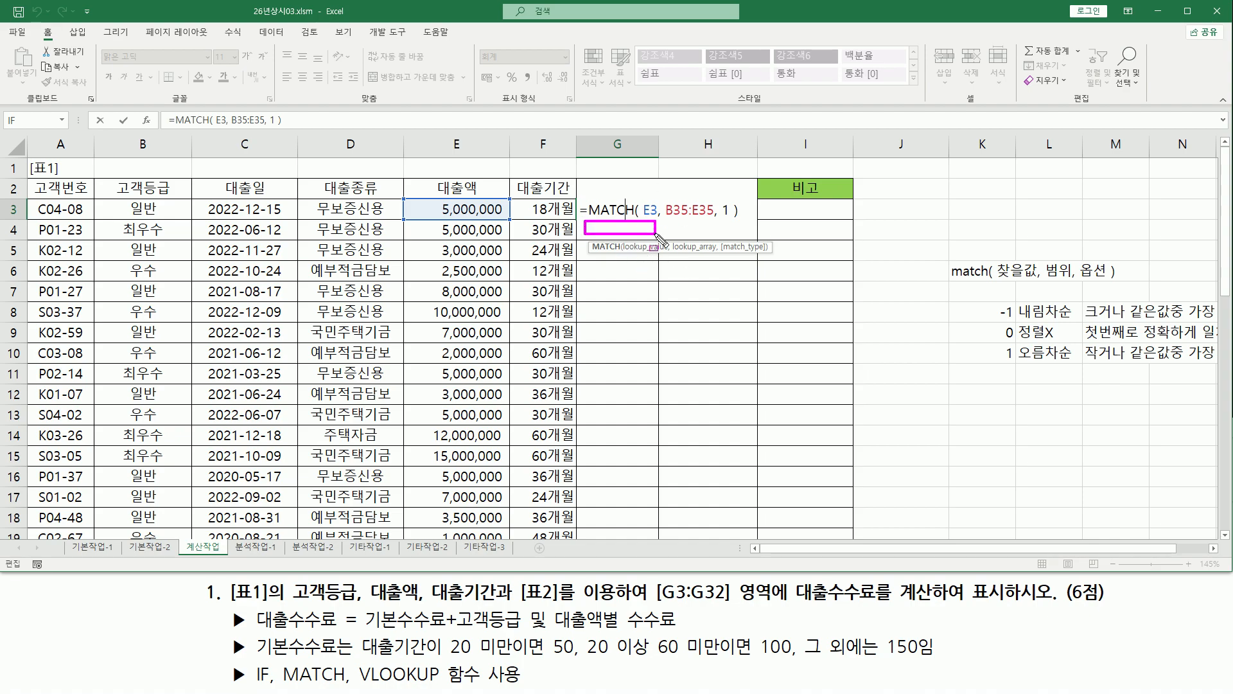
pyautogui.moveTo(441, 237); pyautogui.dragTo(505, 236)
pyautogui.moveTo(589, 243); pyautogui.dragTo(646, 261)
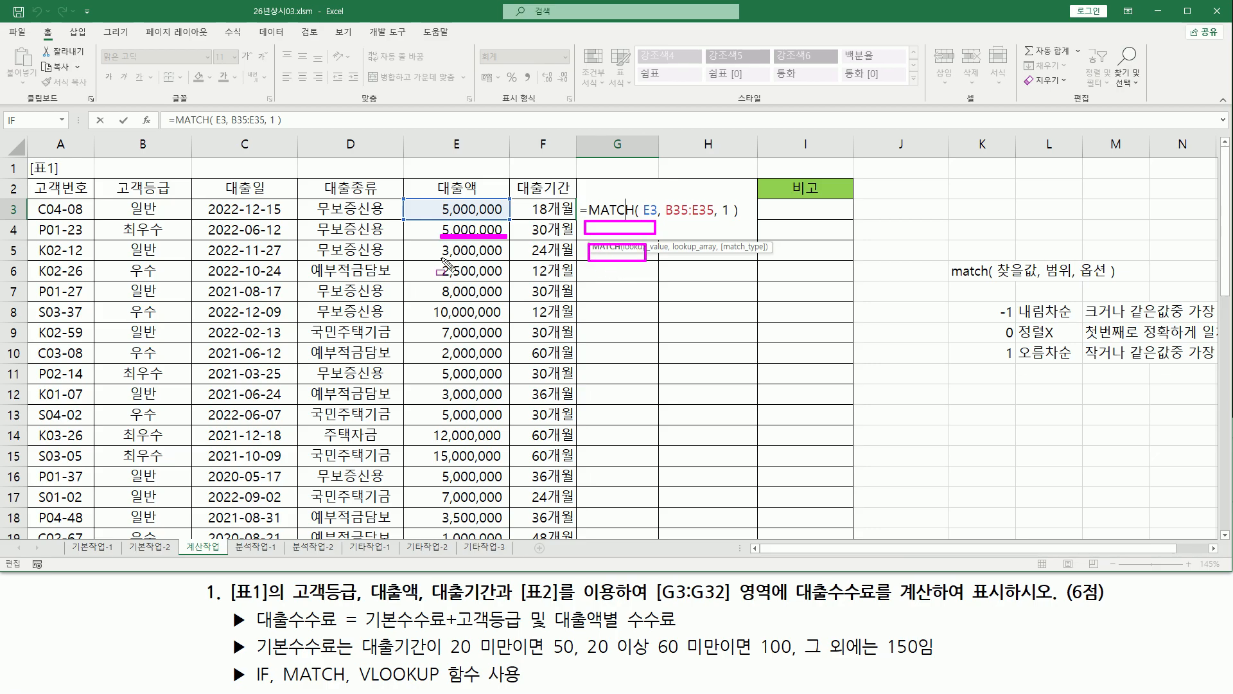
pyautogui.moveTo(438, 255); pyautogui.dragTo(505, 255)
pyautogui.moveTo(589, 266); pyautogui.dragTo(648, 281)
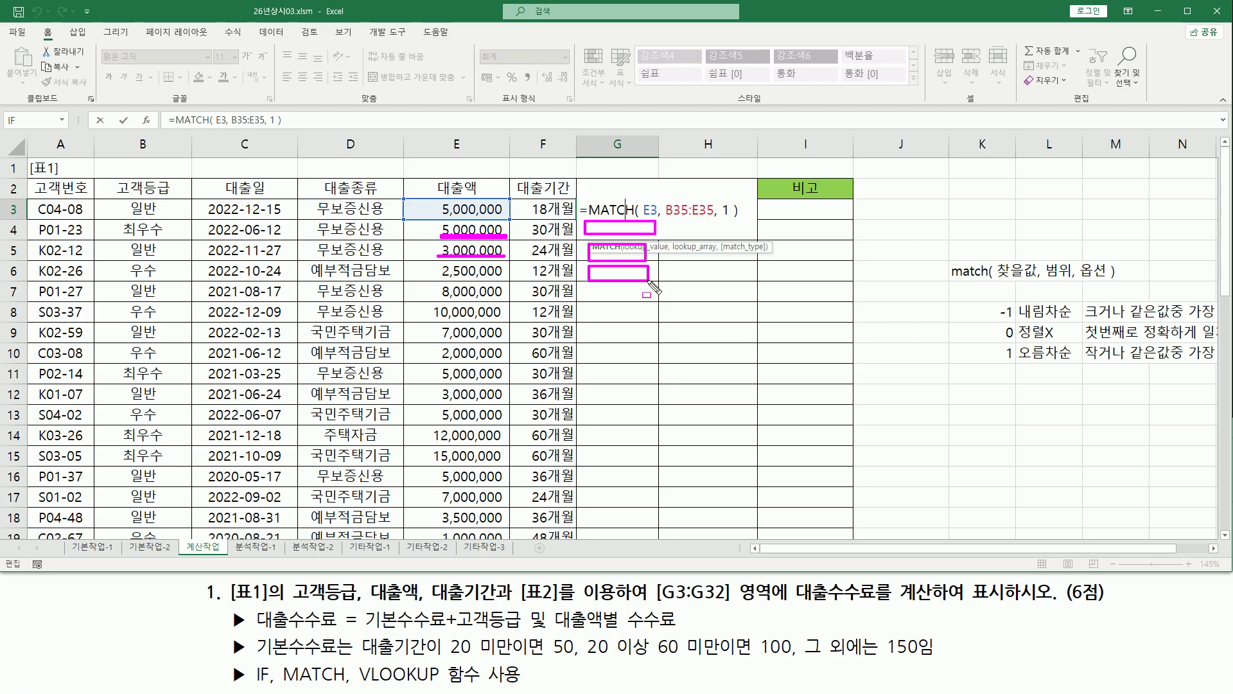
pyautogui.moveTo(438, 279); pyautogui.dragTo(505, 279)
pyautogui.moveTo(639, 199); pyautogui.dragTo(659, 220)
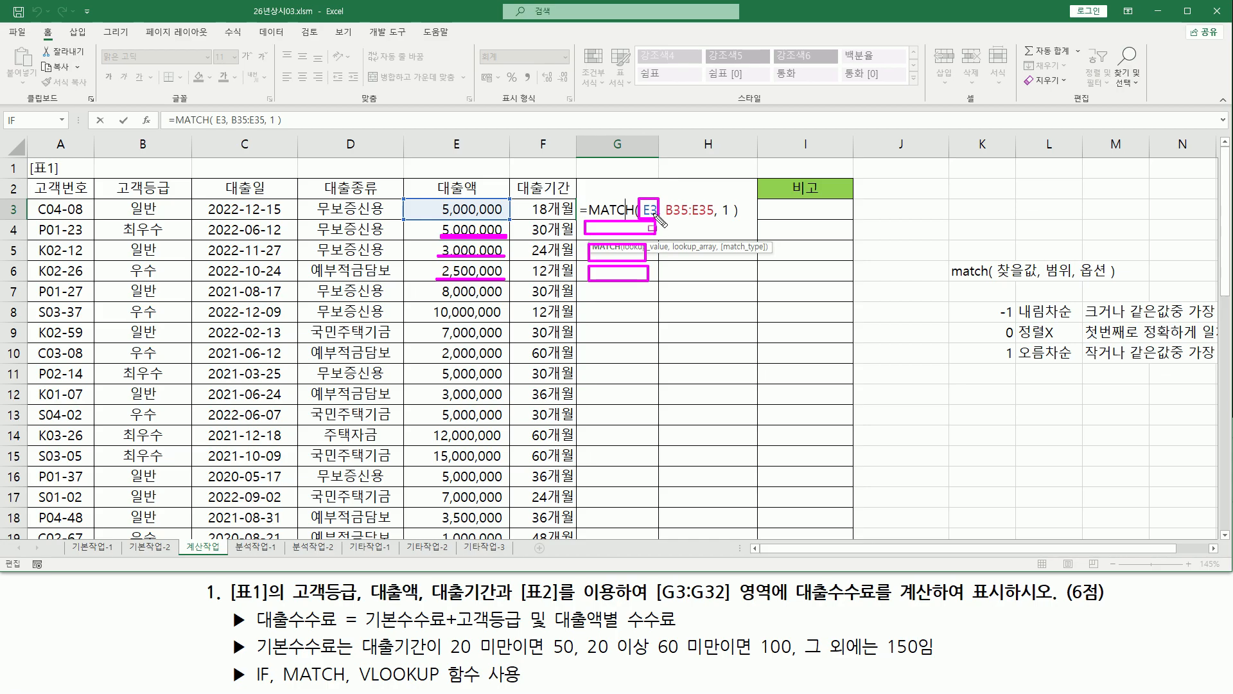
pyautogui.press('Escape')
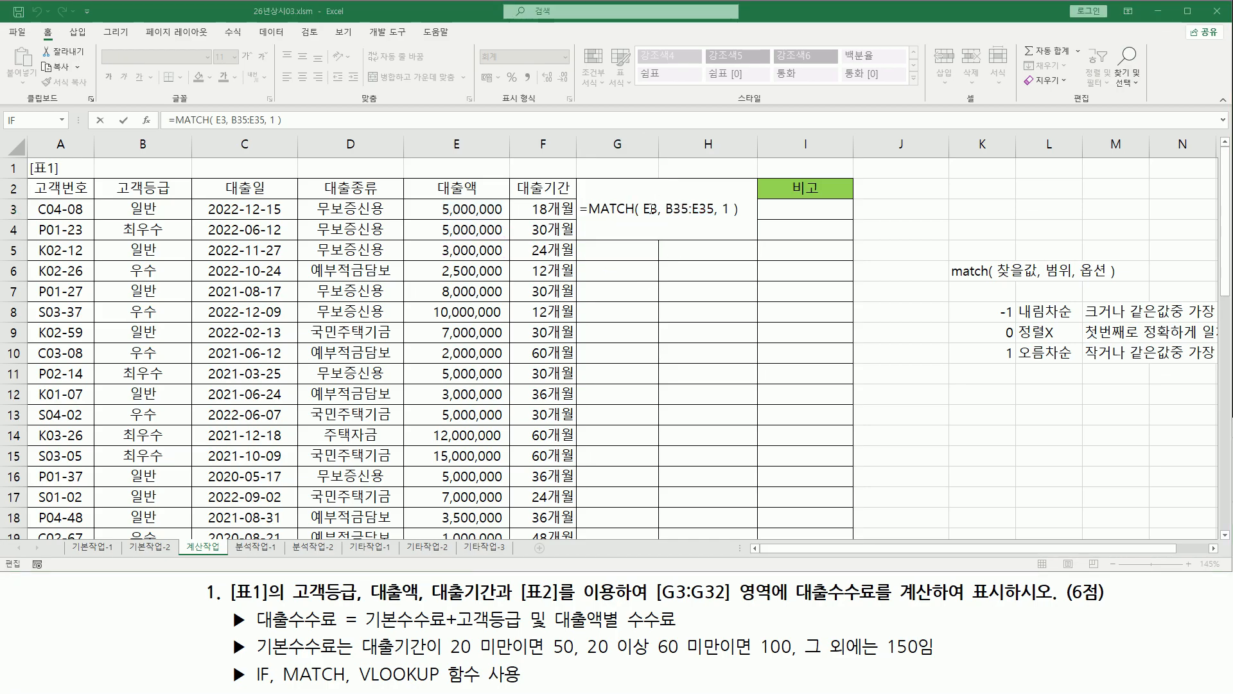
# Make the lookup range in G3's MATCH formula absolute as $B$35:$E$35 and copy the formula down to G11.
pyautogui.doubleClick(651, 210)
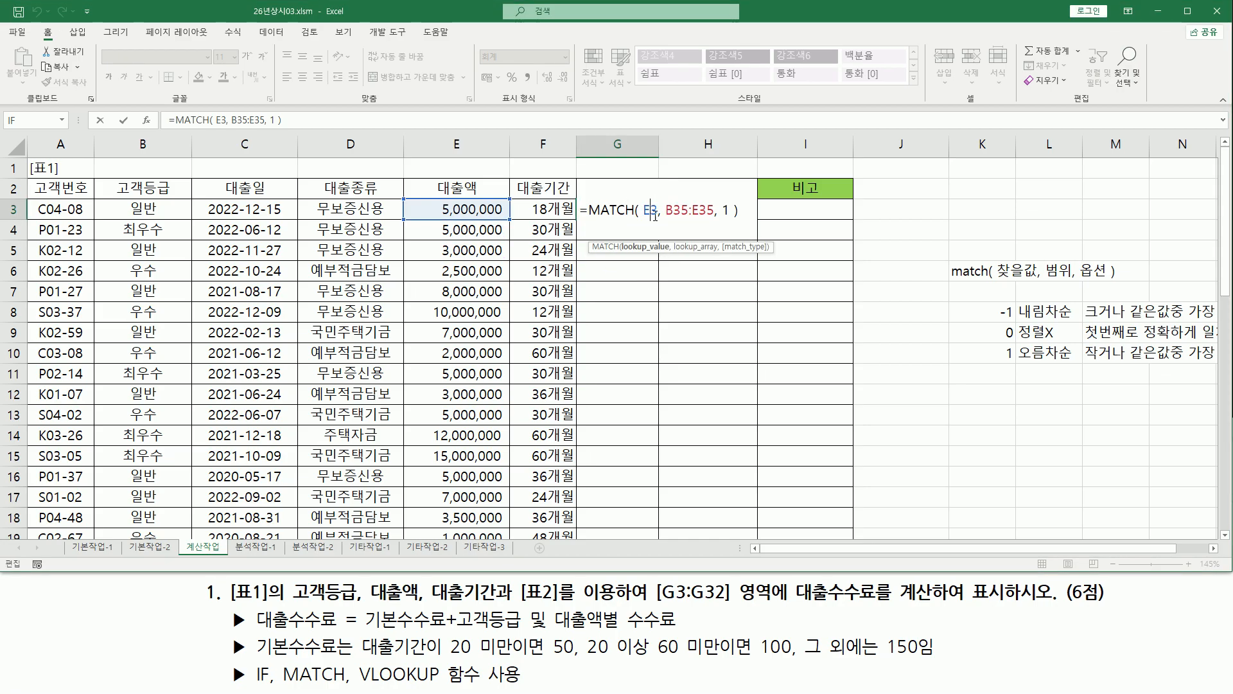
pyautogui.moveTo(665, 210); pyautogui.dragTo(715, 210)
pyautogui.scroll(-7, 190, 314)
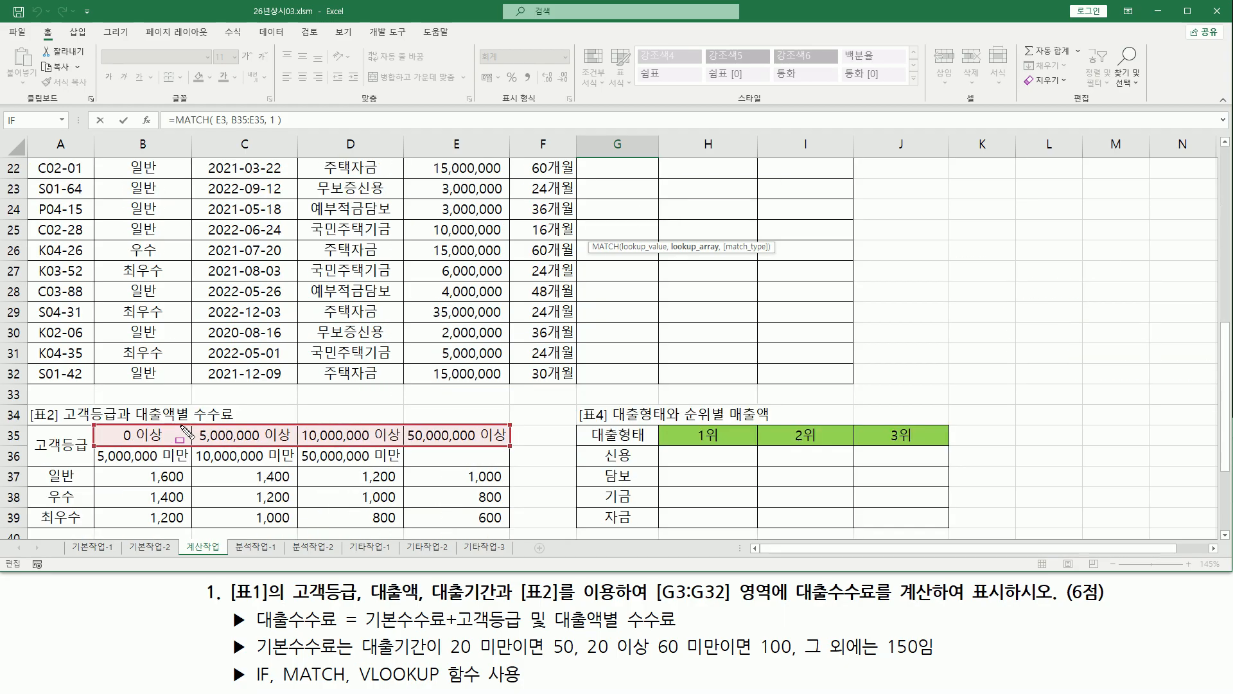
pyautogui.moveTo(431, 174)
pyautogui.mouseDown()
pyautogui.moveTo(501, 161)
pyautogui.moveTo(478, 205)
pyautogui.moveTo(504, 195)
pyautogui.moveTo(495, 257)
pyautogui.moveTo(437, 270)
pyautogui.moveTo(492, 267)
pyautogui.mouseUp()
pyautogui.moveTo(423, 287); pyautogui.dragTo(492, 308)
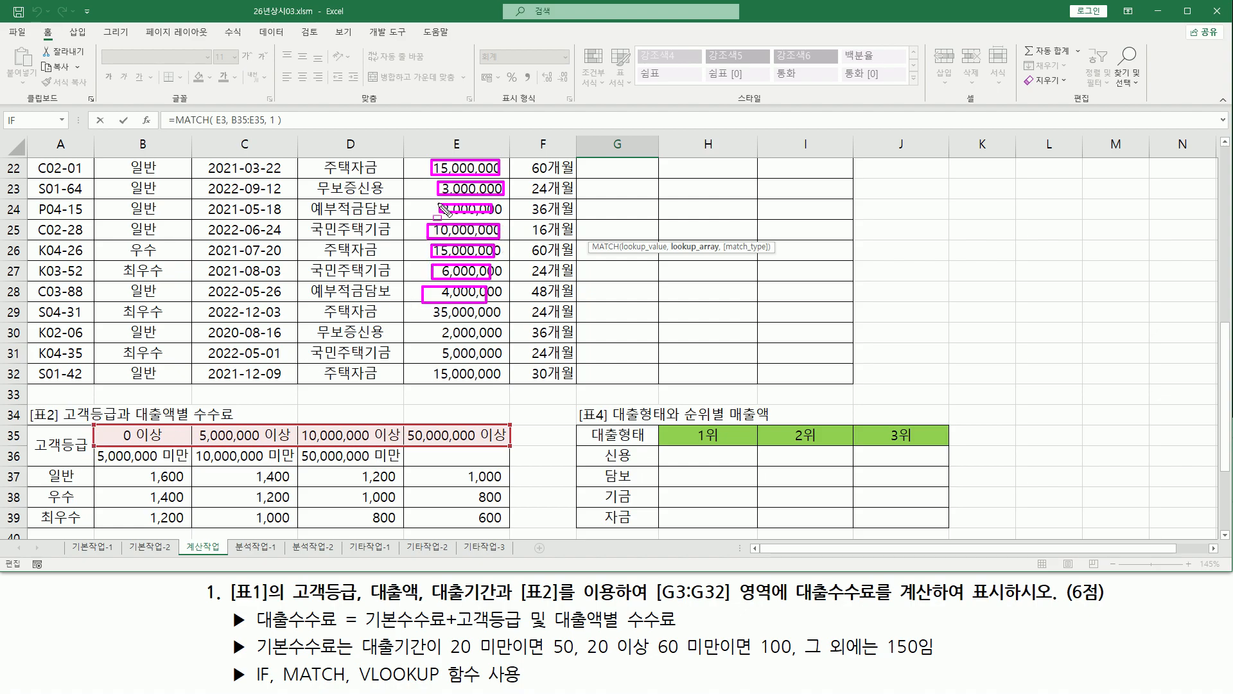
pyautogui.moveTo(90, 419); pyautogui.dragTo(517, 460)
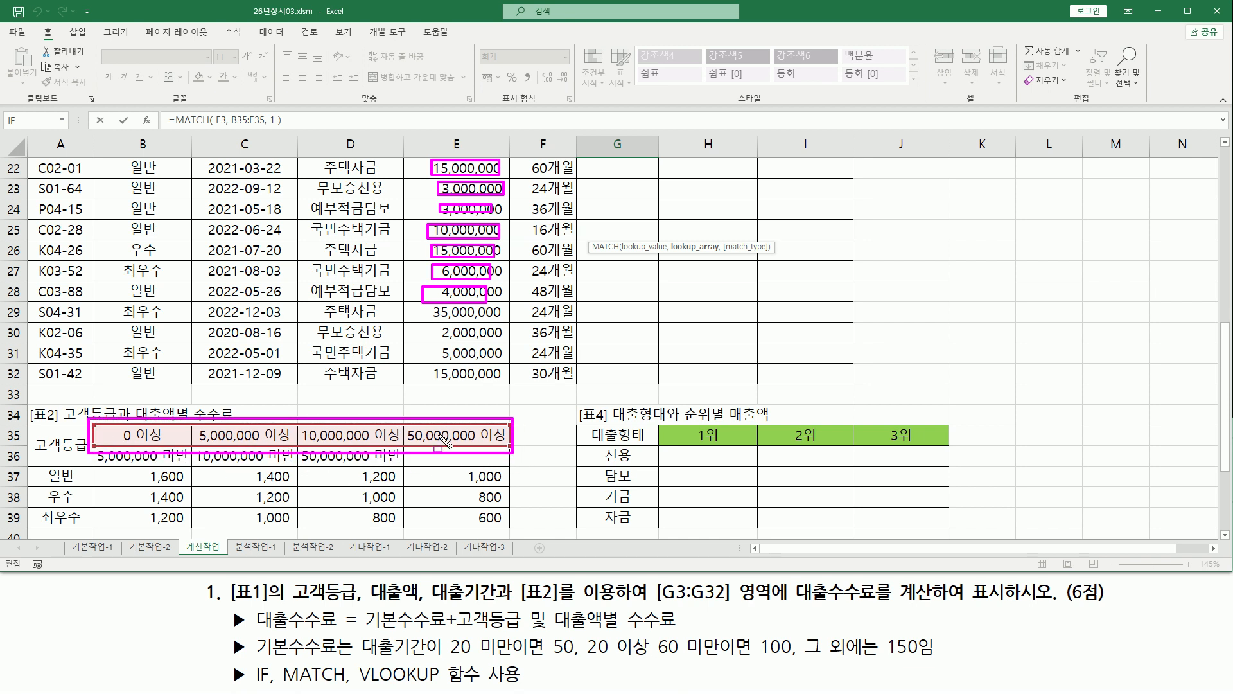
pyautogui.press('Escape')
pyautogui.scroll(2, 940, 317)
pyautogui.scroll(5, 941, 318)
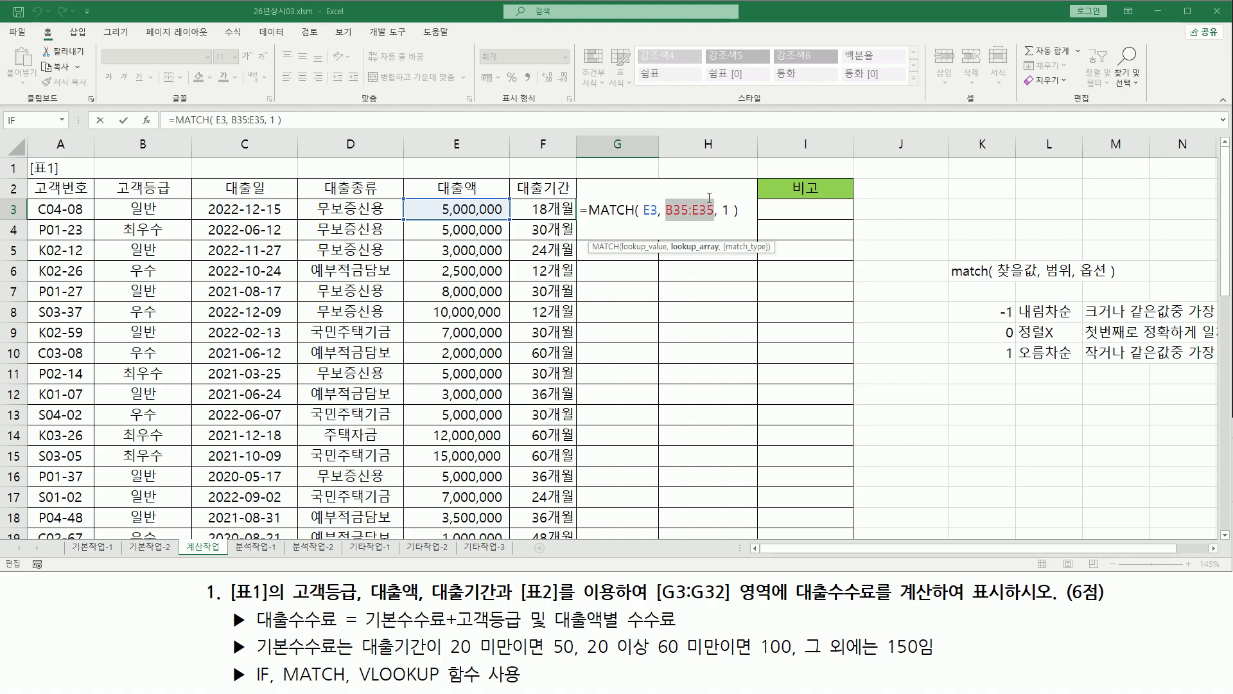
pyautogui.press('F4')
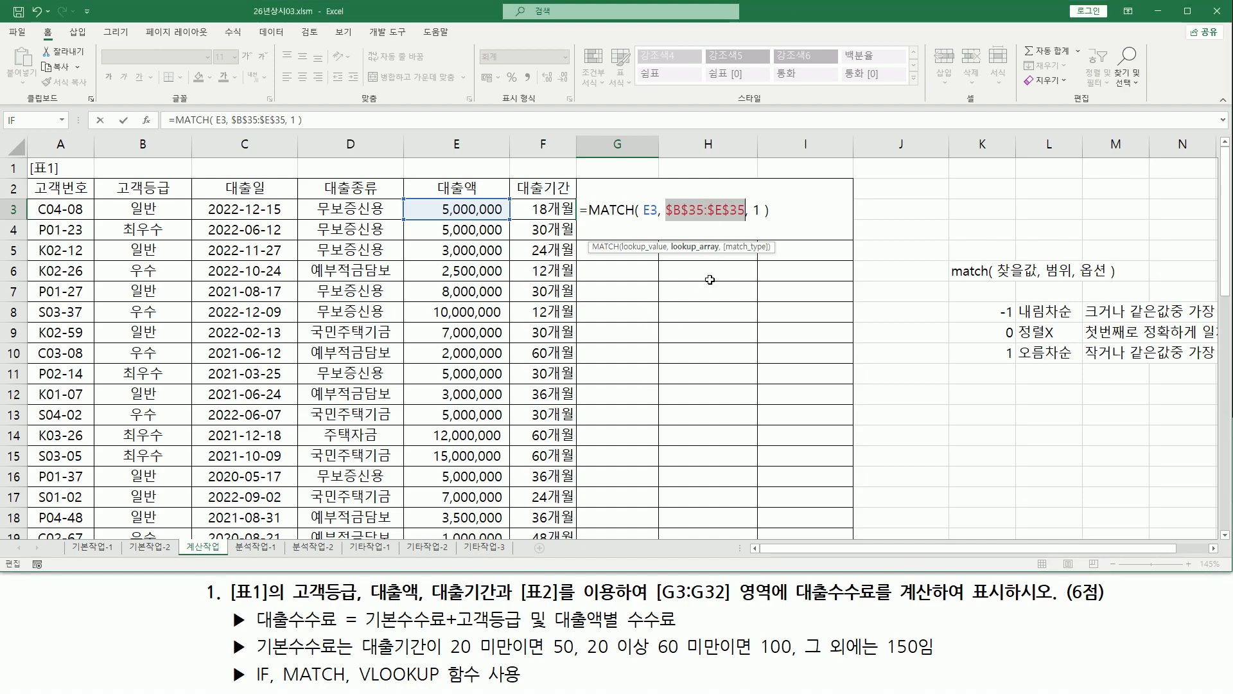
pyautogui.press('Return')
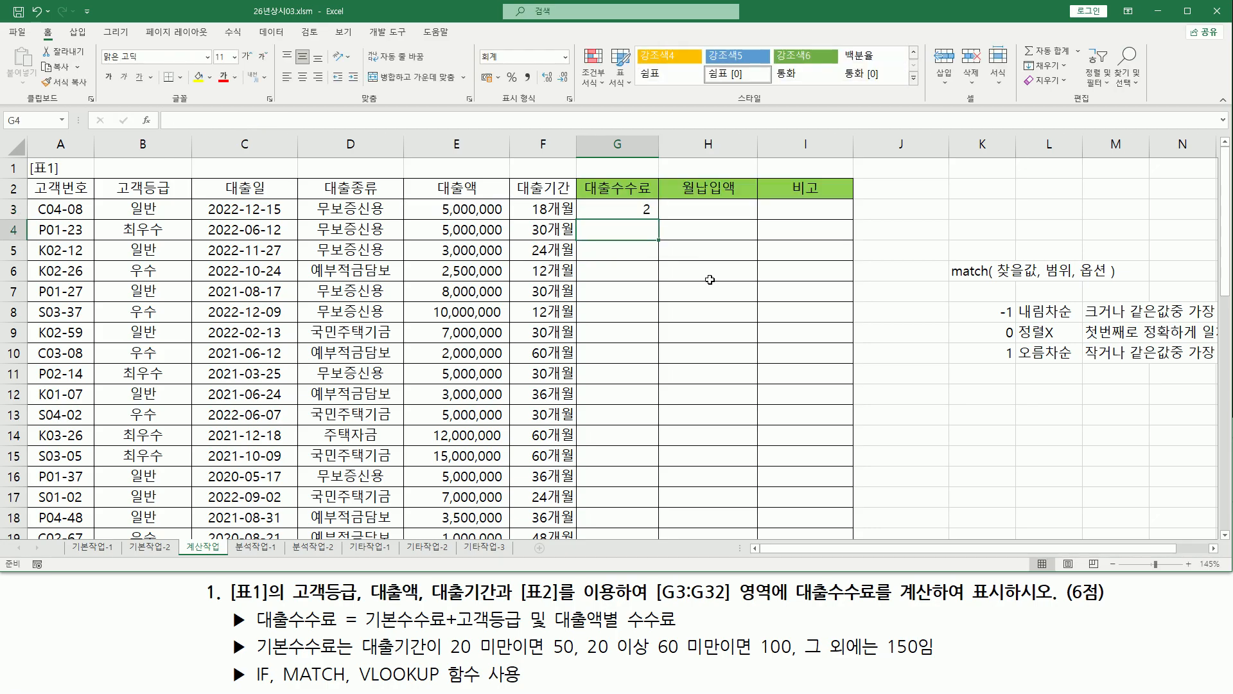
pyautogui.click(645, 209)
pyautogui.moveTo(658, 221); pyautogui.dragTo(659, 383)
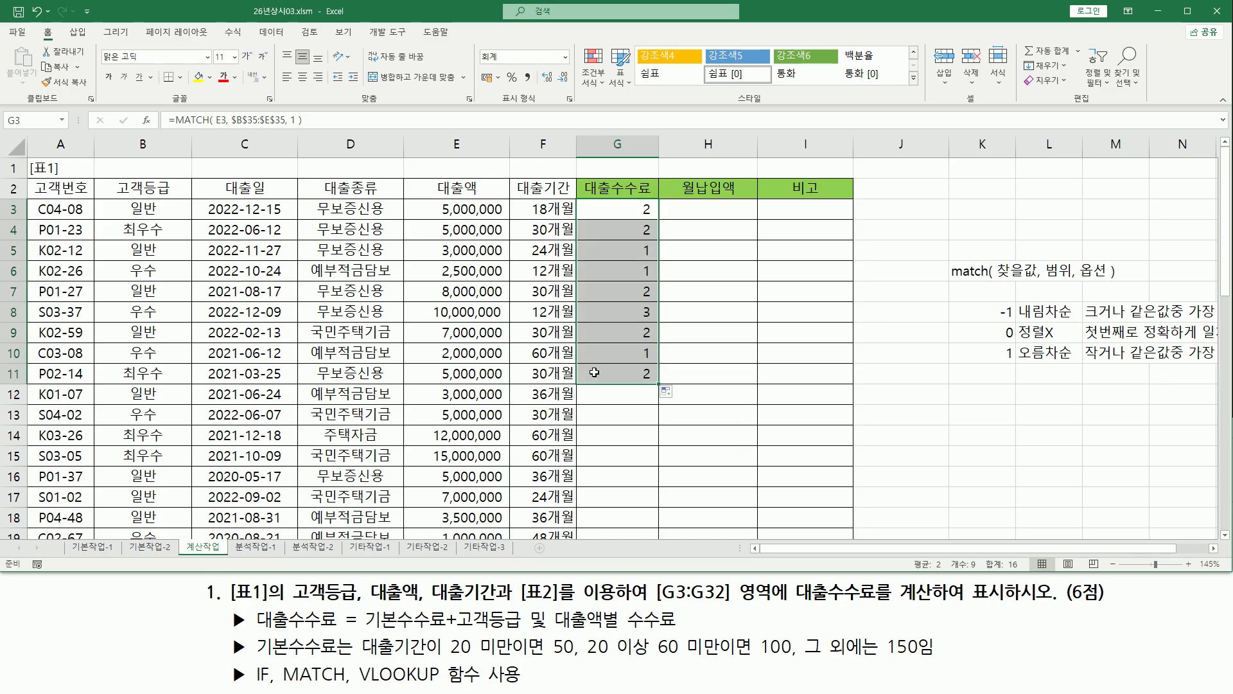
# Check the MATCH results in G5, G6 and G10 against their 대출액 and the first amount header of [표2].
pyautogui.moveTo(431, 239); pyautogui.dragTo(507, 280)
pyautogui.moveTo(437, 344); pyautogui.dragTo(510, 361)
pyautogui.moveTo(635, 236); pyautogui.dragTo(656, 278)
pyautogui.moveTo(636, 346); pyautogui.dragTo(656, 362)
pyautogui.press('Escape')
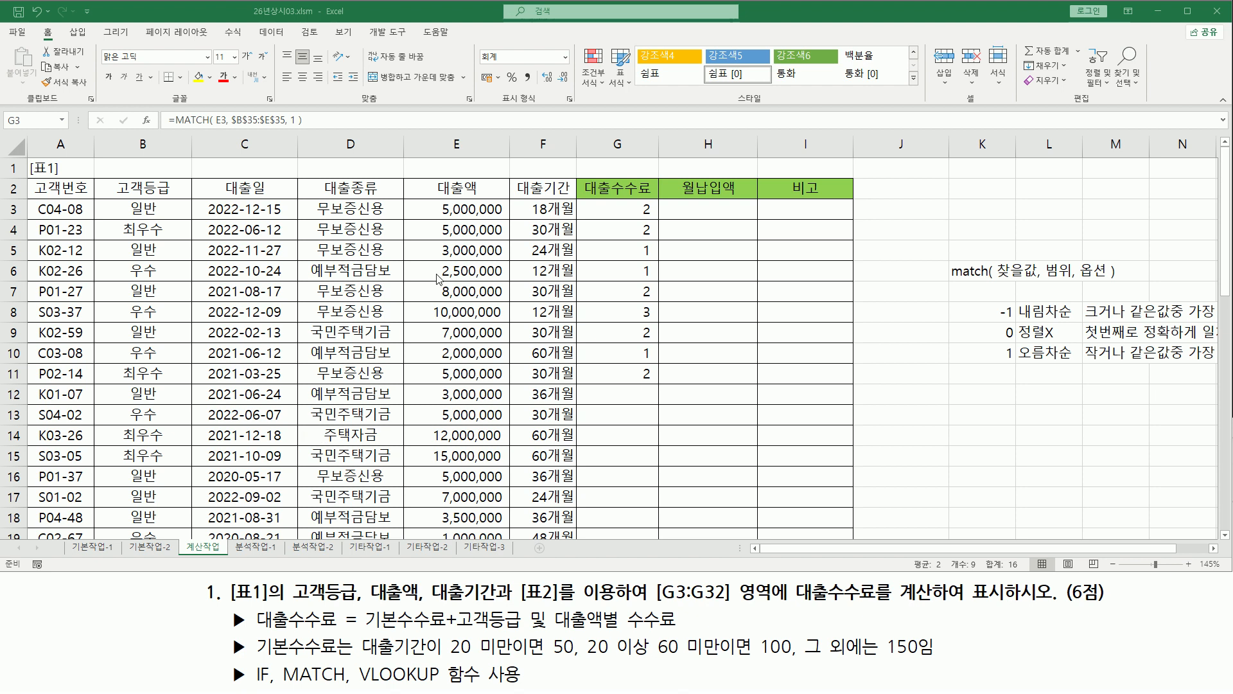
pyautogui.scroll(-10, 304, 409)
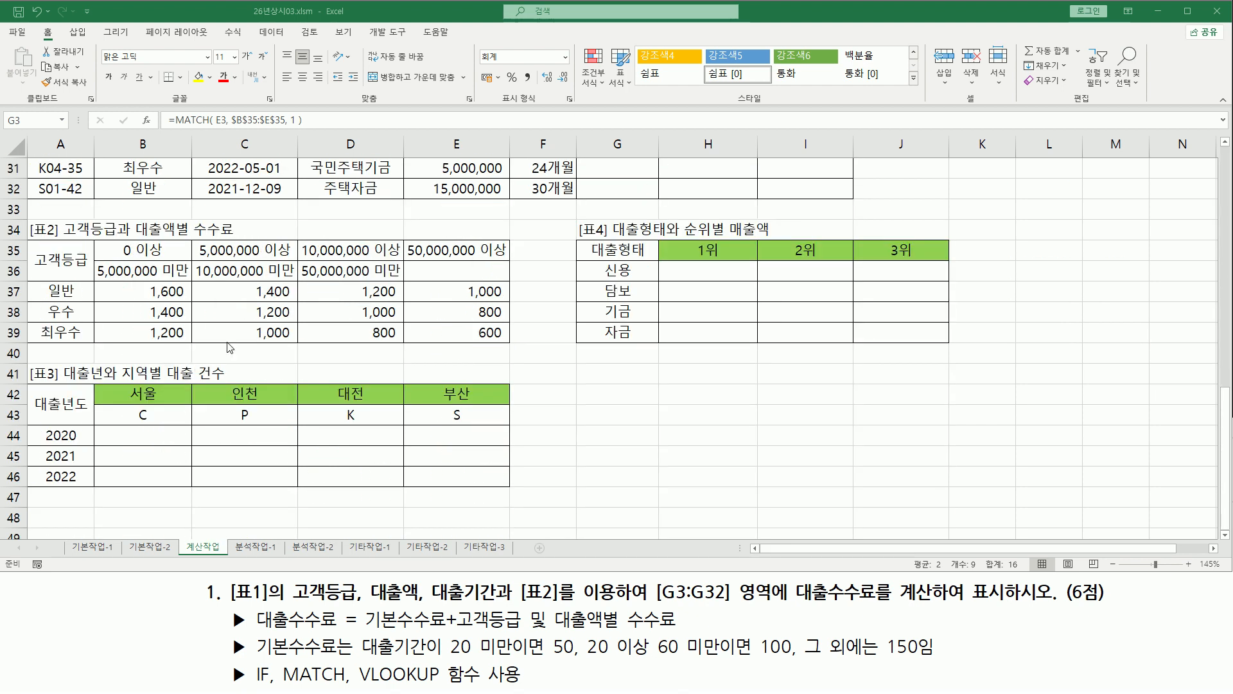
pyautogui.moveTo(94, 236)
pyautogui.mouseDown()
pyautogui.moveTo(511, 271)
pyautogui.moveTo(514, 261)
pyautogui.mouseUp()
pyautogui.moveTo(150, 206); pyautogui.dragTo(153, 263)
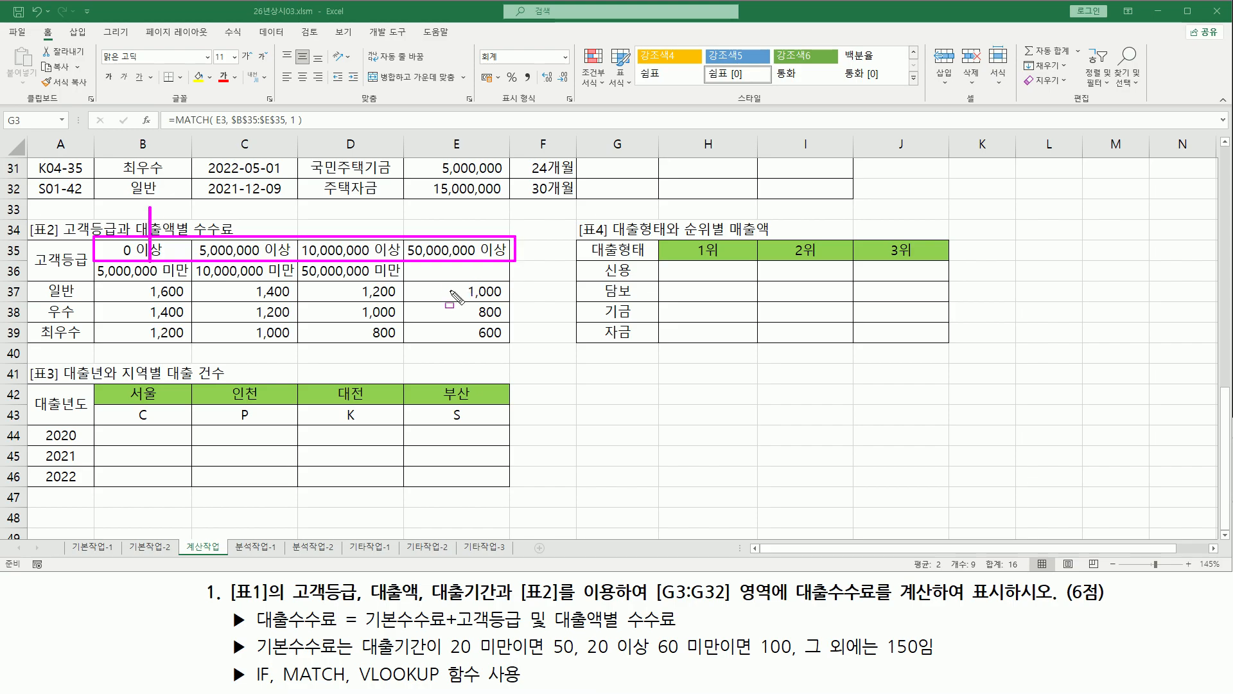
pyautogui.press('Escape')
pyautogui.scroll(10, 620, 325)
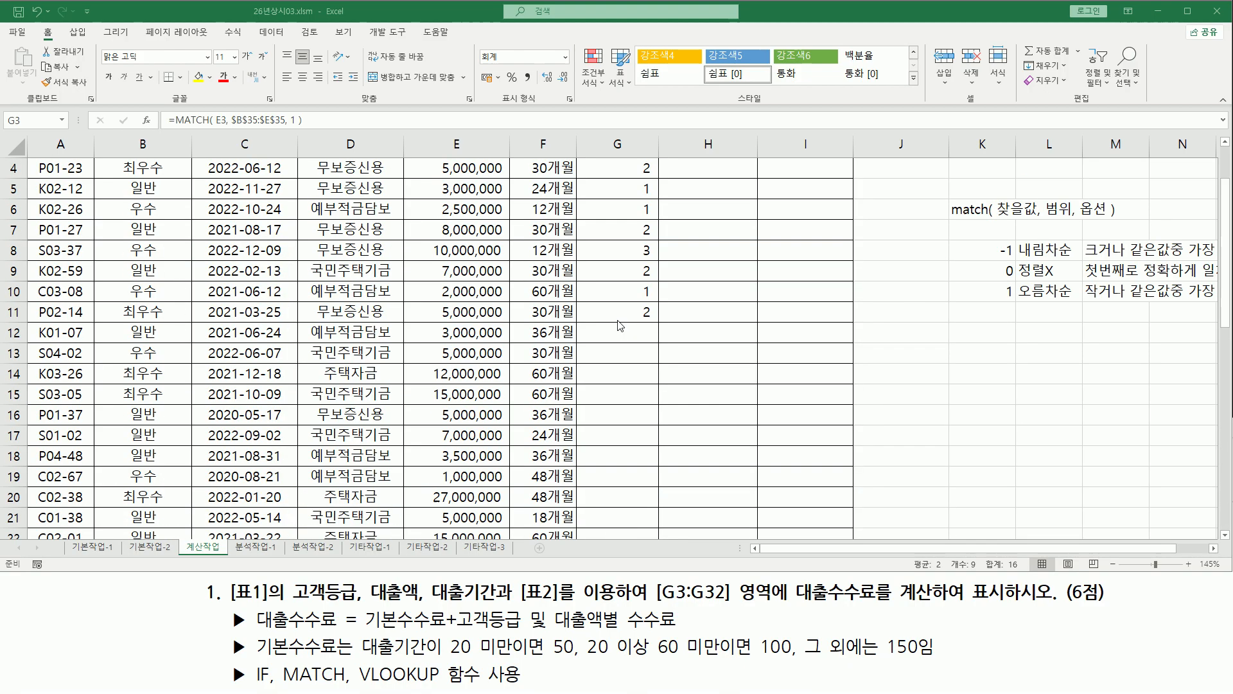
# Check the MATCH result in G8 against the 대출액 in E8 and the third amount header of [표2].
pyautogui.hotkey('ctrl', '2')
pyautogui.moveTo(428, 304); pyautogui.dragTo(512, 323)
pyautogui.moveTo(626, 300); pyautogui.dragTo(672, 323)
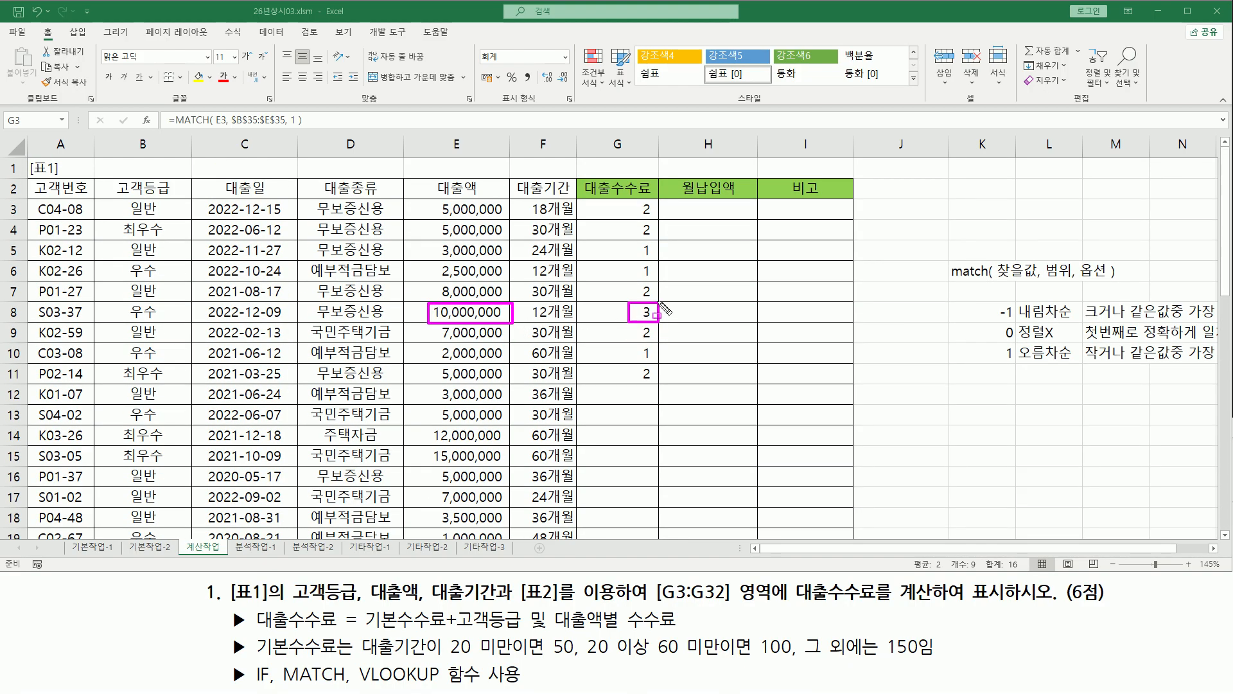
pyautogui.press('Escape')
pyautogui.scroll(-2, 334, 416)
pyautogui.scroll(-5, 334, 416)
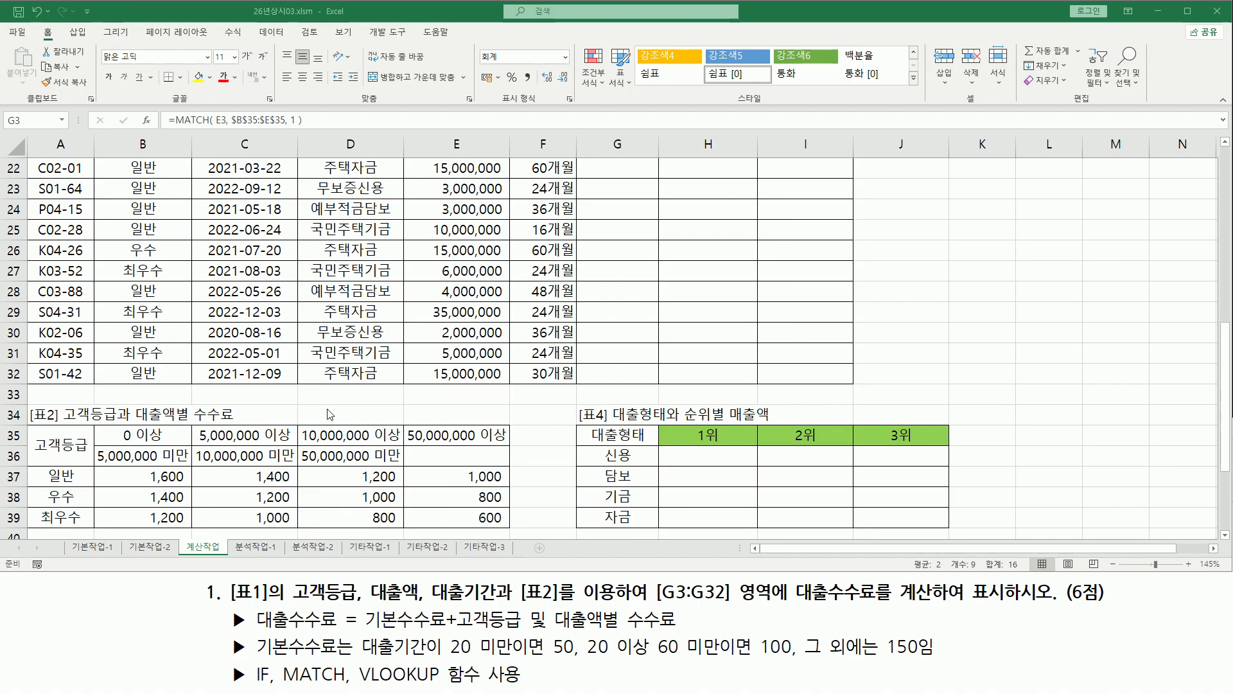
pyautogui.moveTo(95, 425); pyautogui.dragTo(512, 448)
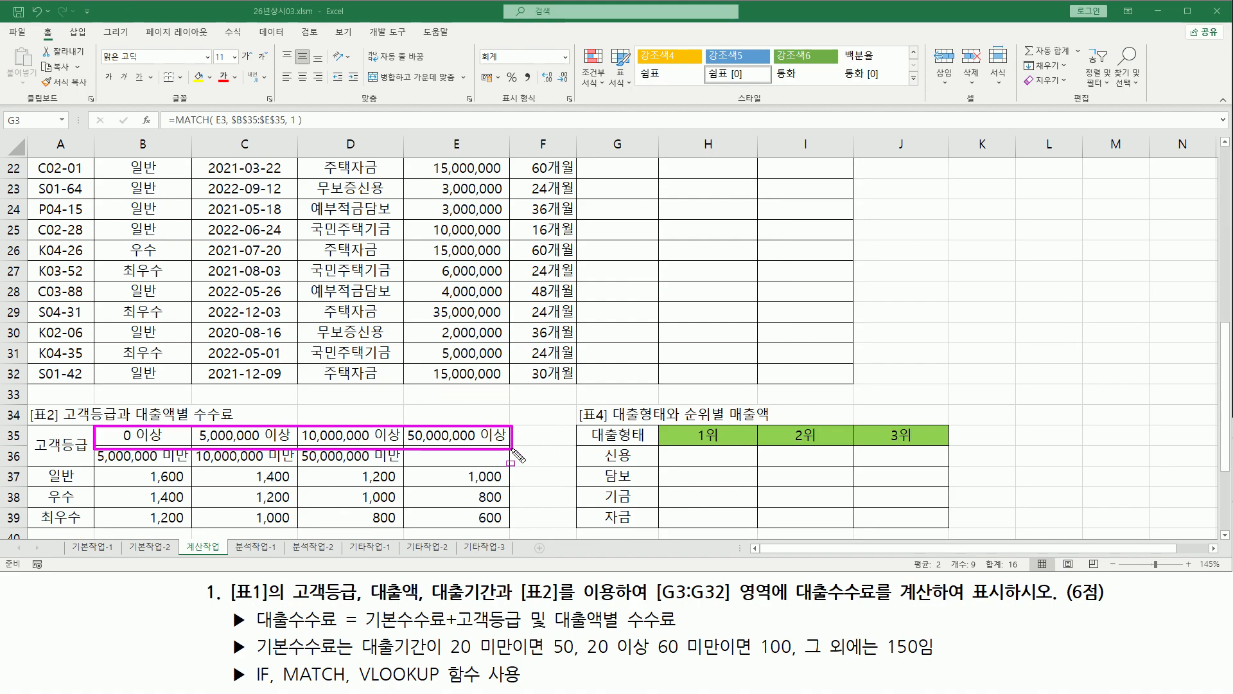
pyautogui.moveTo(340, 406); pyautogui.dragTo(342, 444)
pyautogui.press('Escape')
# Check the MATCH results for the 대출액 in E3, E4, E7, E9 and E11 against the second amount header of [표2].
pyautogui.scroll(7, 442, 214)
pyautogui.moveTo(437, 199); pyautogui.dragTo(506, 238)
pyautogui.moveTo(437, 324); pyautogui.dragTo(505, 341)
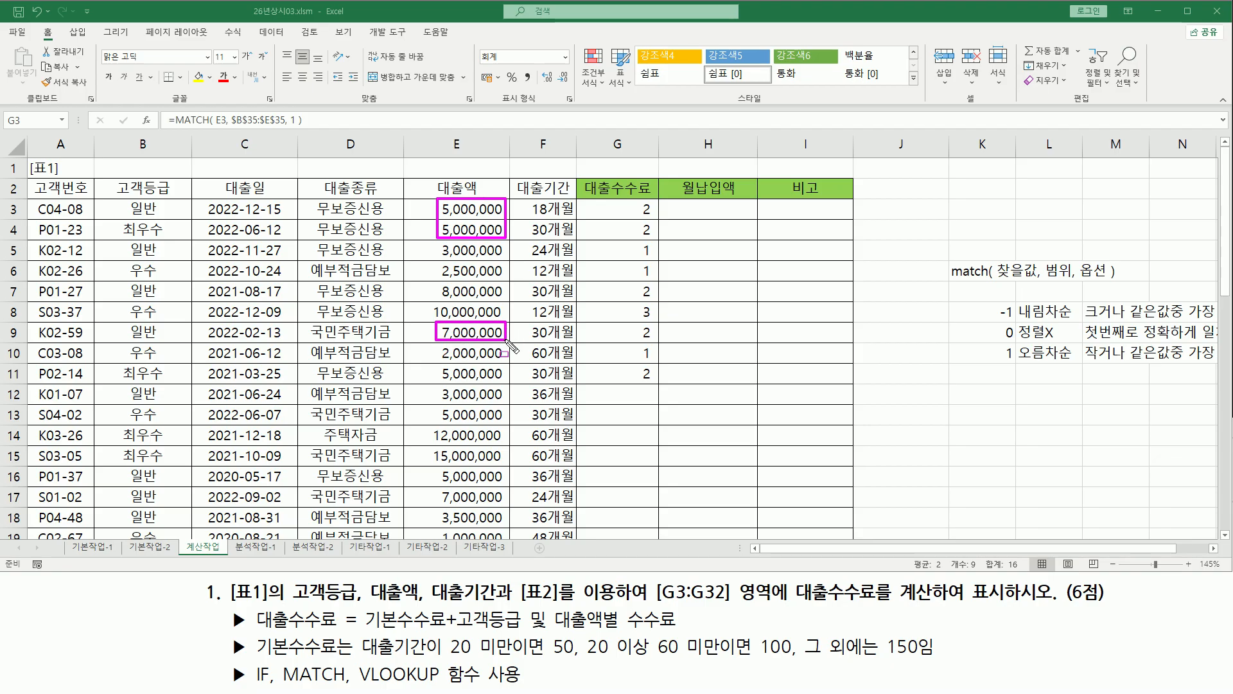
pyautogui.moveTo(437, 365); pyautogui.dragTo(516, 391)
pyautogui.moveTo(441, 282); pyautogui.dragTo(503, 300)
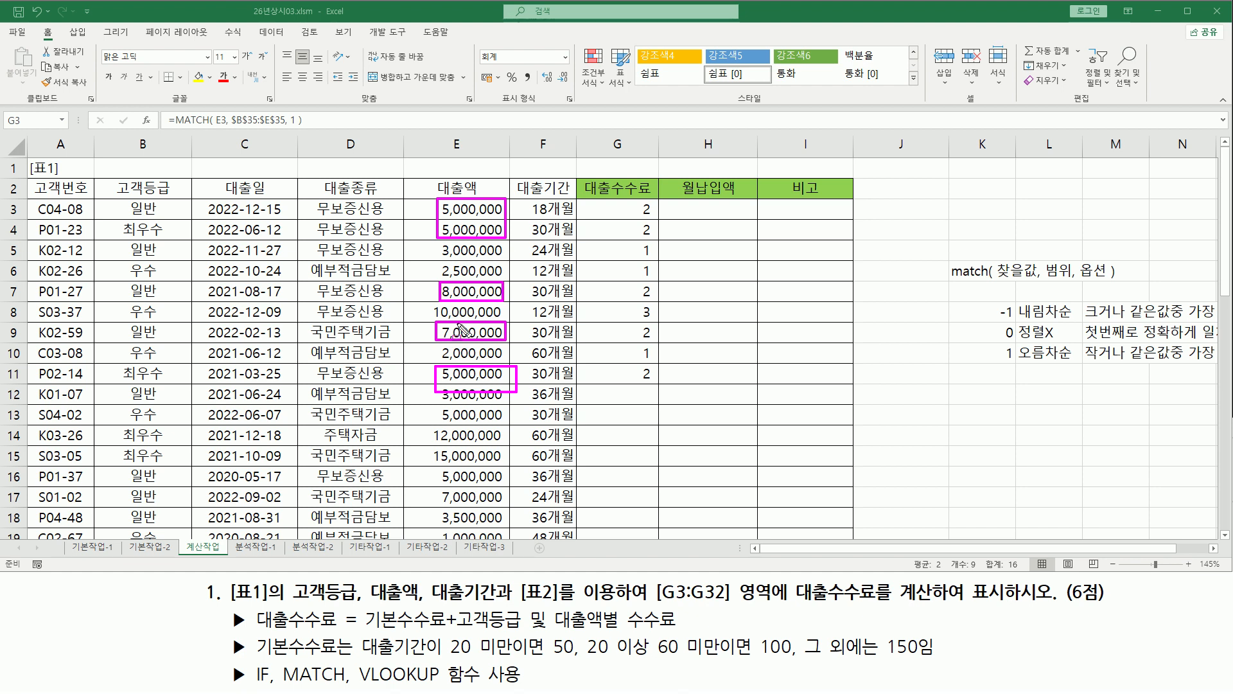
pyautogui.press('Escape')
pyautogui.scroll(-7, 294, 397)
pyautogui.scroll(-2, 294, 397)
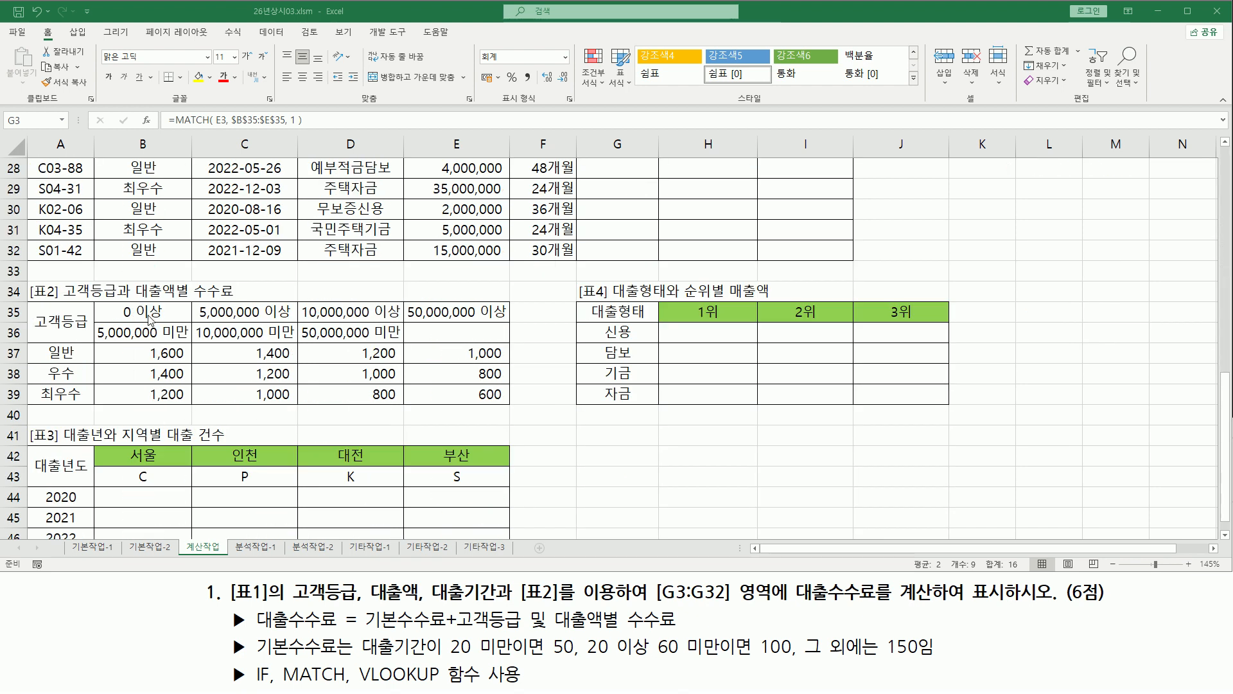
pyautogui.moveTo(96, 300); pyautogui.dragTo(512, 329)
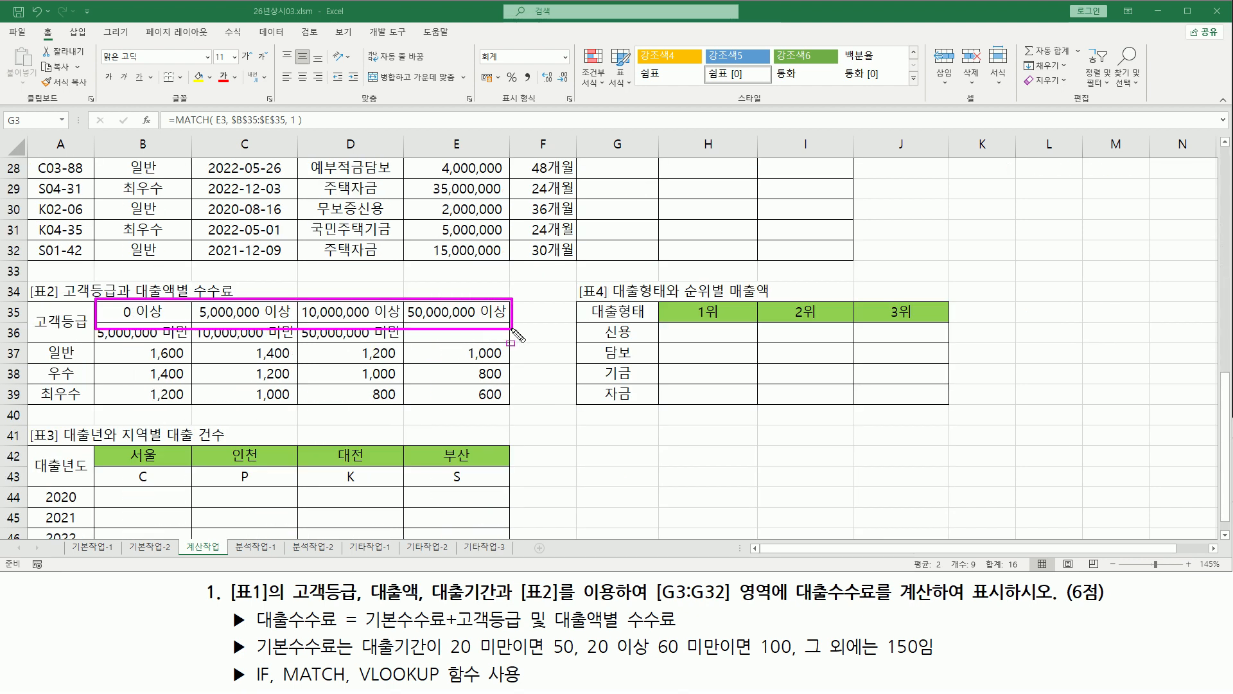
pyautogui.moveTo(251, 281); pyautogui.dragTo(252, 333)
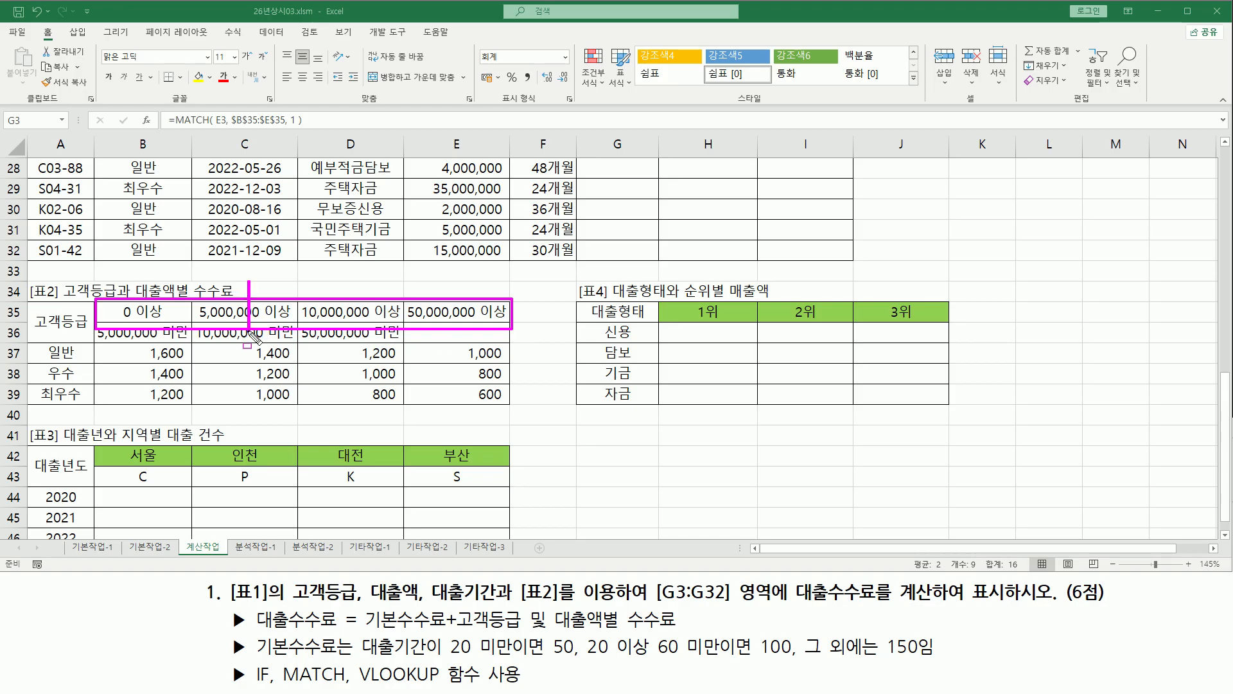
pyautogui.press('Escape')
# Copy the MATCH formula in 대출수수료 from G11 down to G32.
pyautogui.scroll(9, 605, 312)
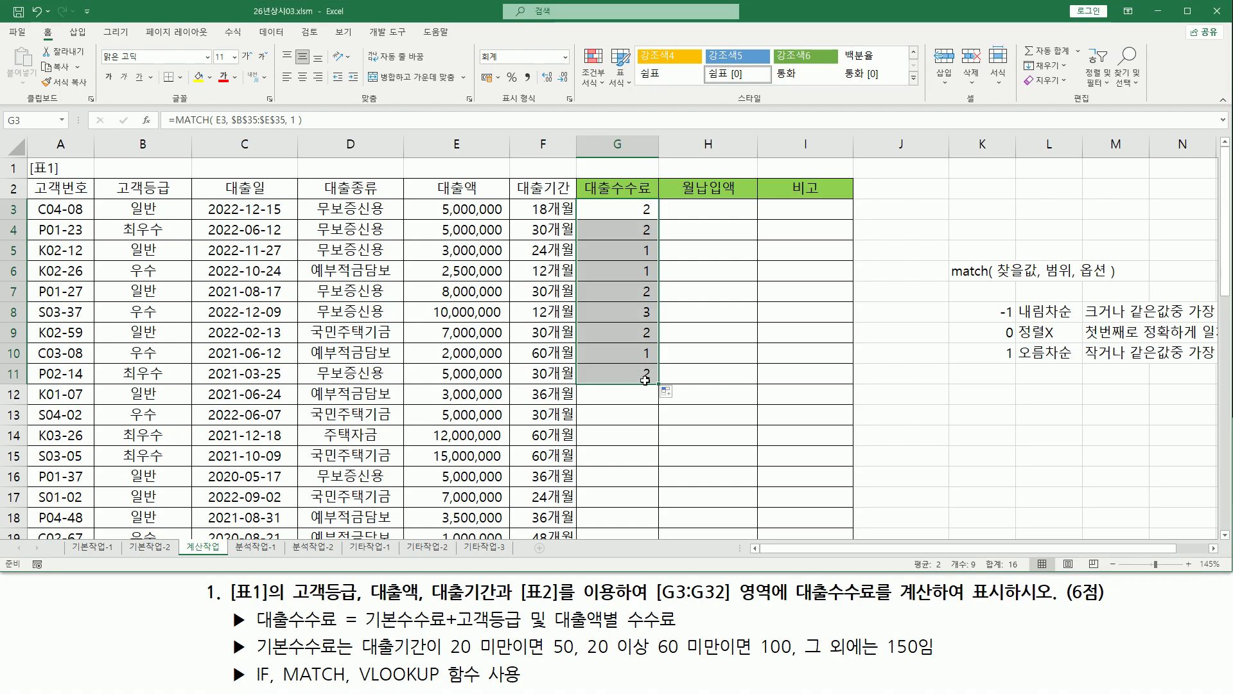
pyautogui.moveTo(658, 384); pyautogui.dragTo(640, 483)
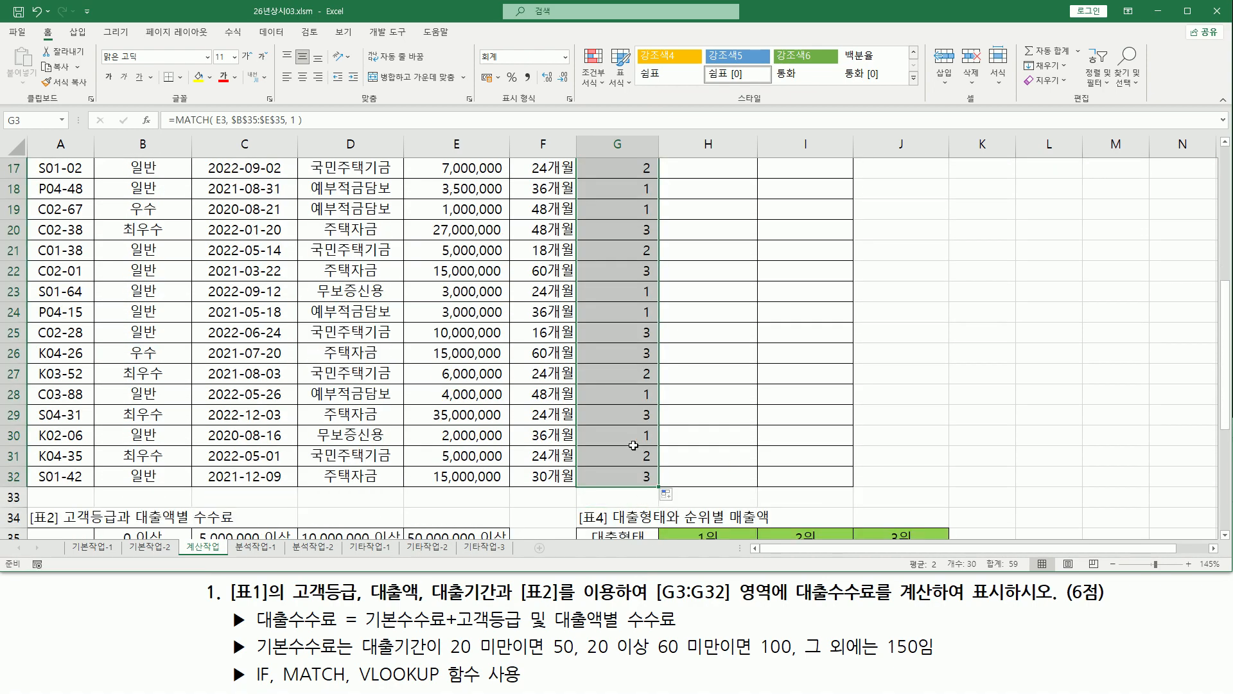
pyautogui.scroll(5, 634, 443)
# Look through the 대출액 values and MATCH results of [표1] for any amount that falls under the 50,000,000 이상 header of [표2].
pyautogui.scroll(-10, 554, 444)
pyautogui.moveTo(88, 238); pyautogui.dragTo(522, 267)
pyautogui.moveTo(407, 259); pyautogui.dragTo(505, 259)
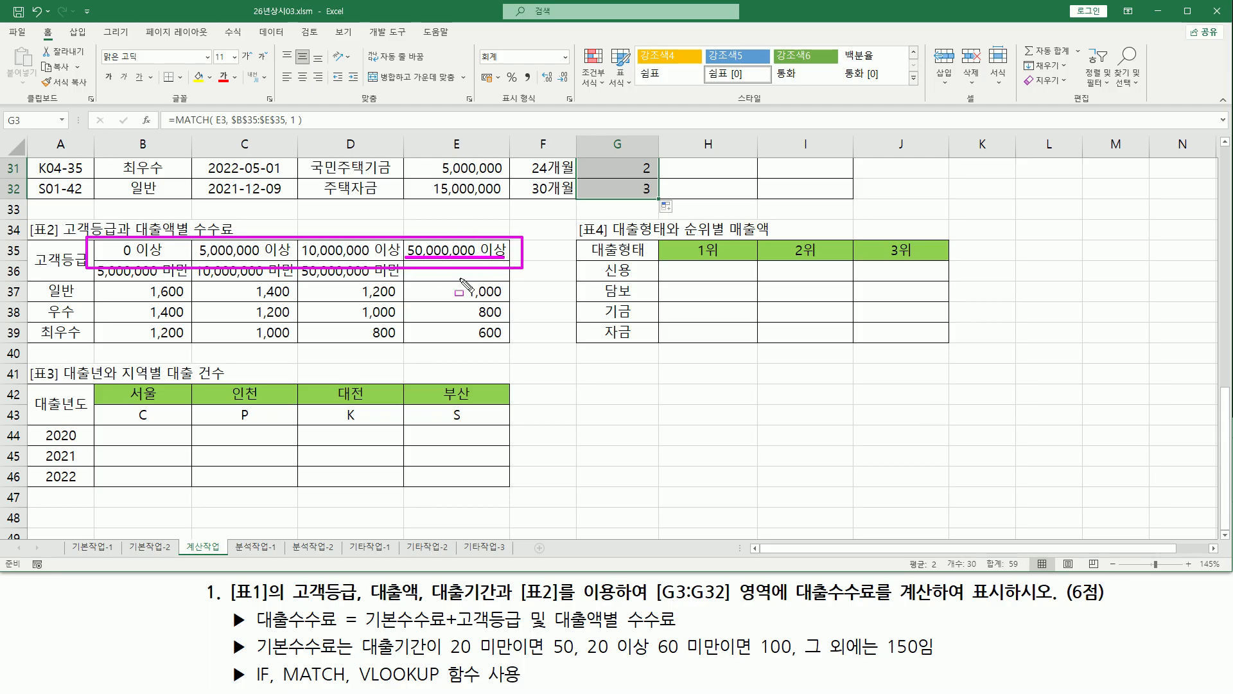
pyautogui.scroll(3, 469, 289)
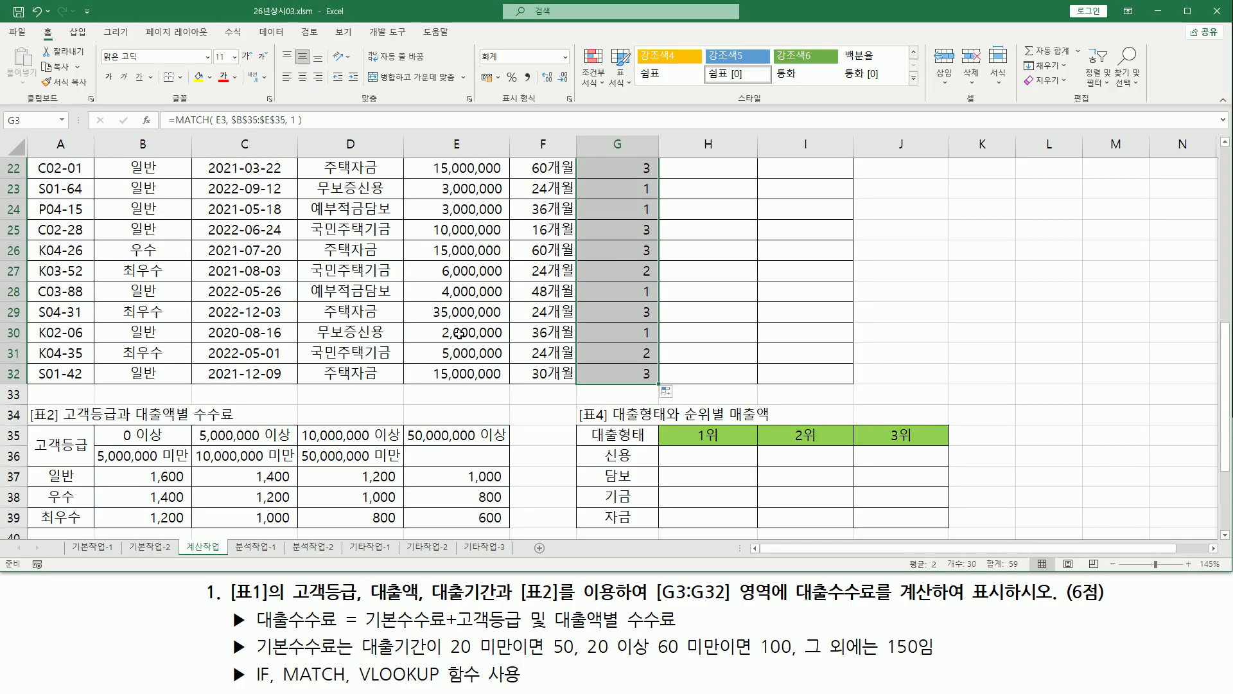
pyautogui.scroll(4, 460, 355)
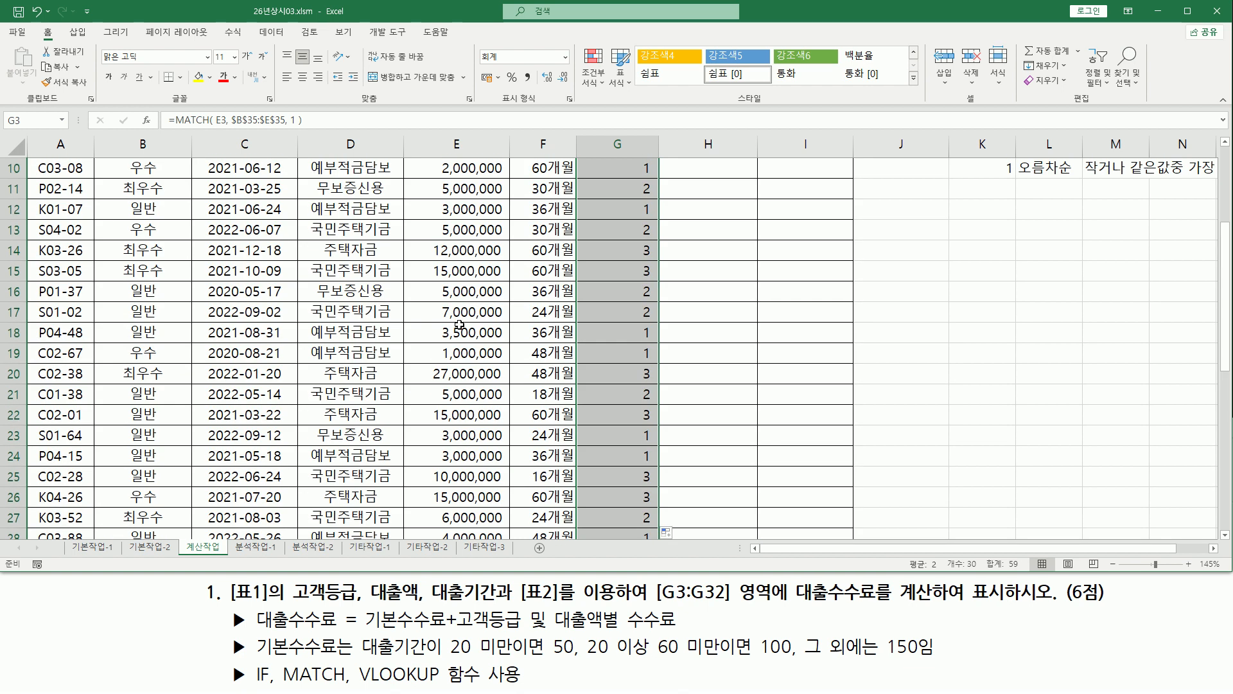
pyautogui.scroll(3, 460, 325)
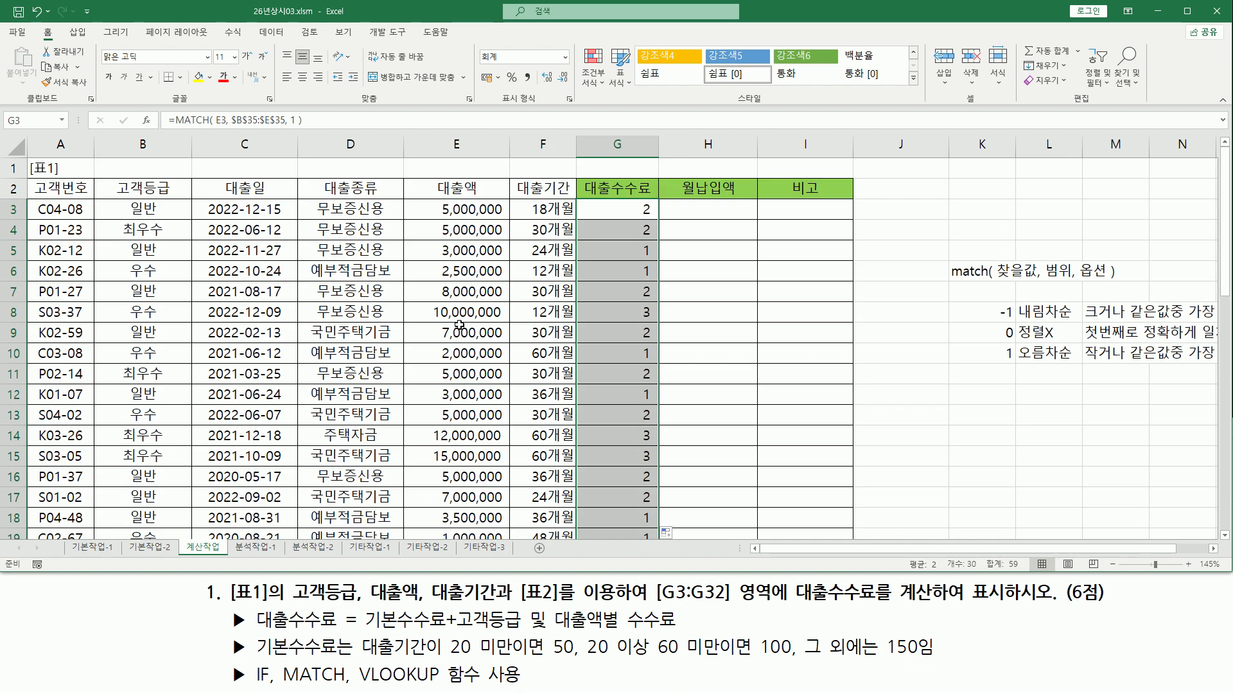
pyautogui.scroll(-6, 460, 324)
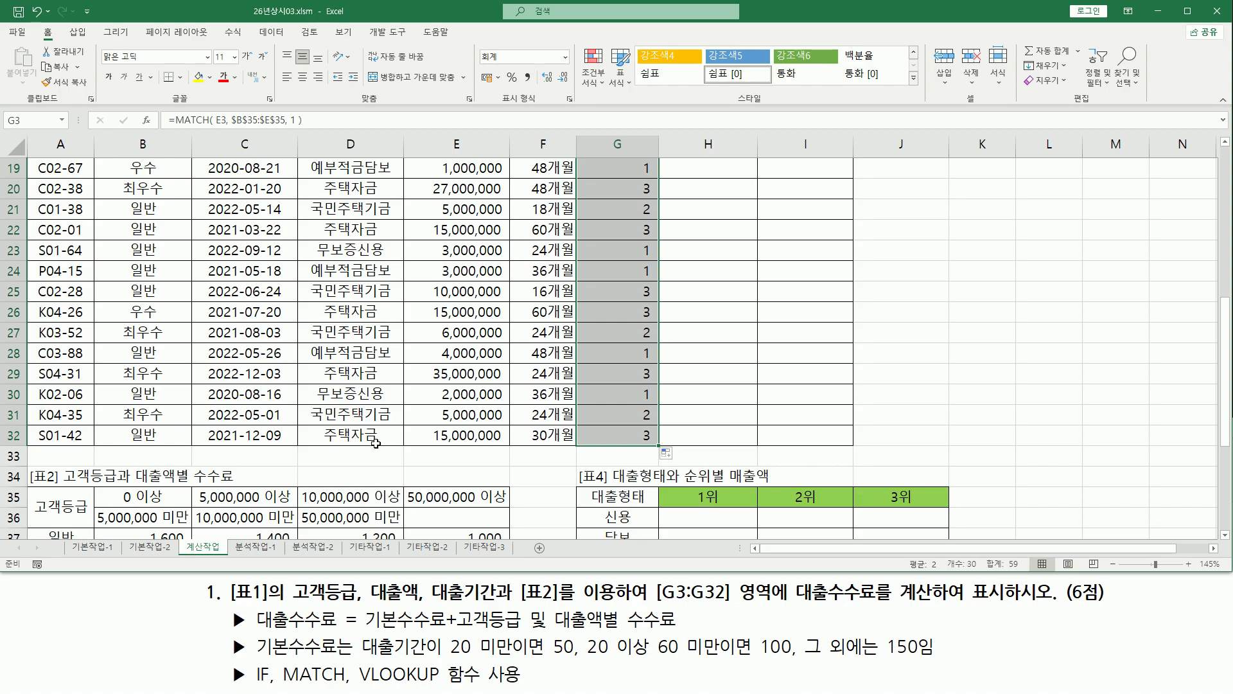
# Set the 대출액 in E32 to 65,000,000 and check the MATCH result in G32 against the amount headers of [표2].
pyautogui.click(450, 440)
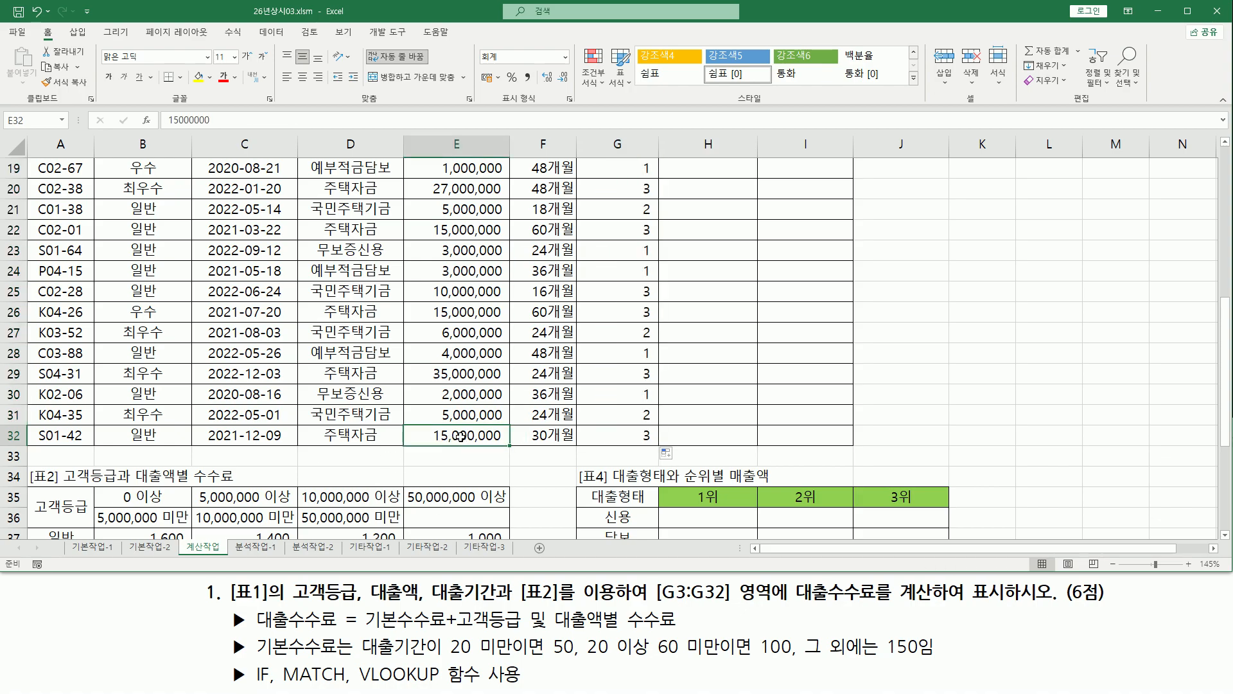
pyautogui.doubleClick(450, 434)
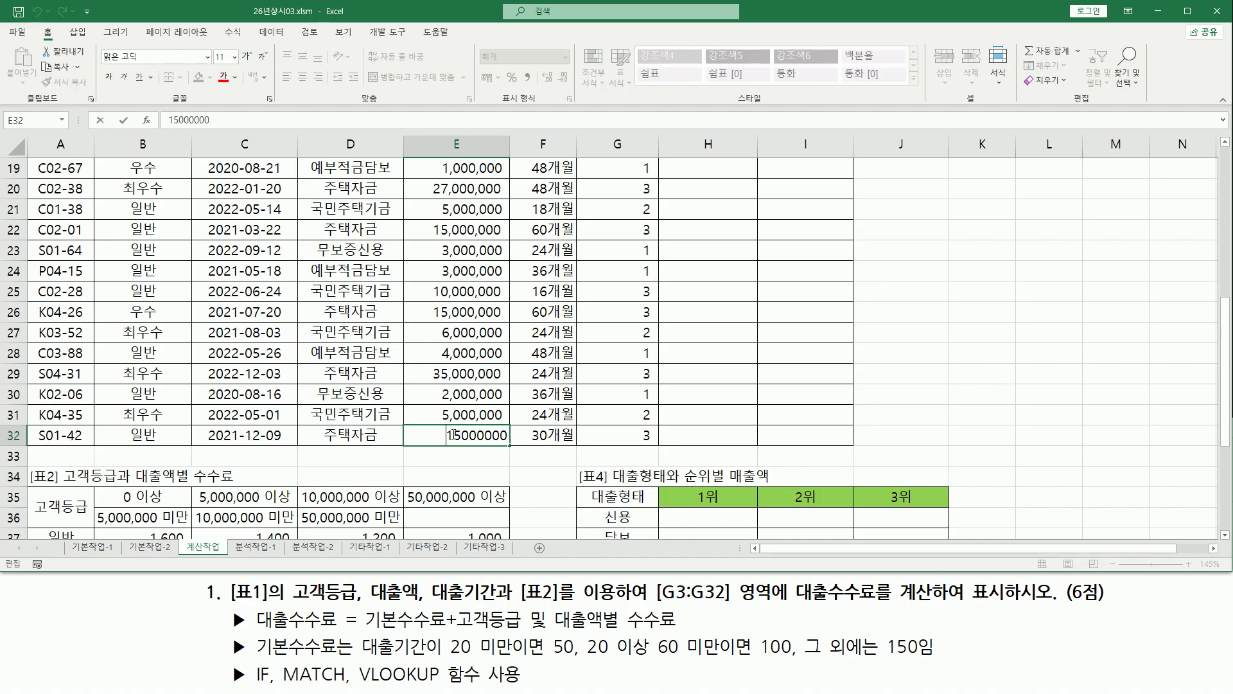
pyautogui.moveTo(451, 436); pyautogui.dragTo(429, 437)
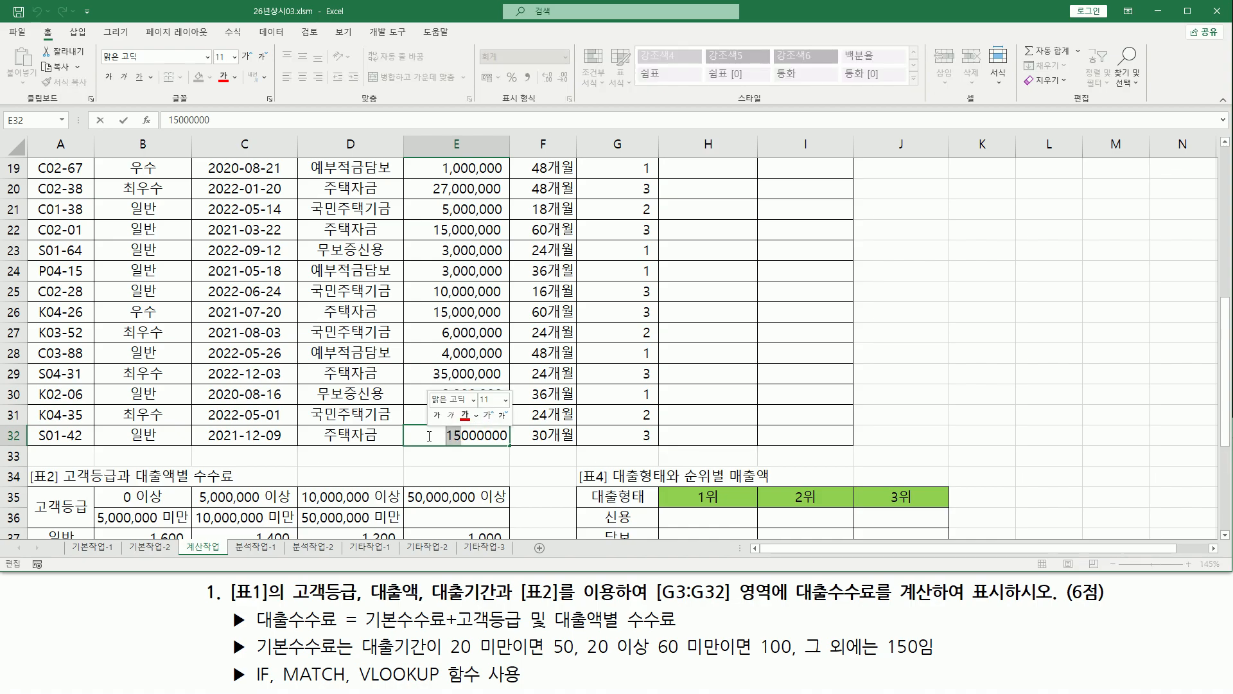
pyautogui.press('Delete')
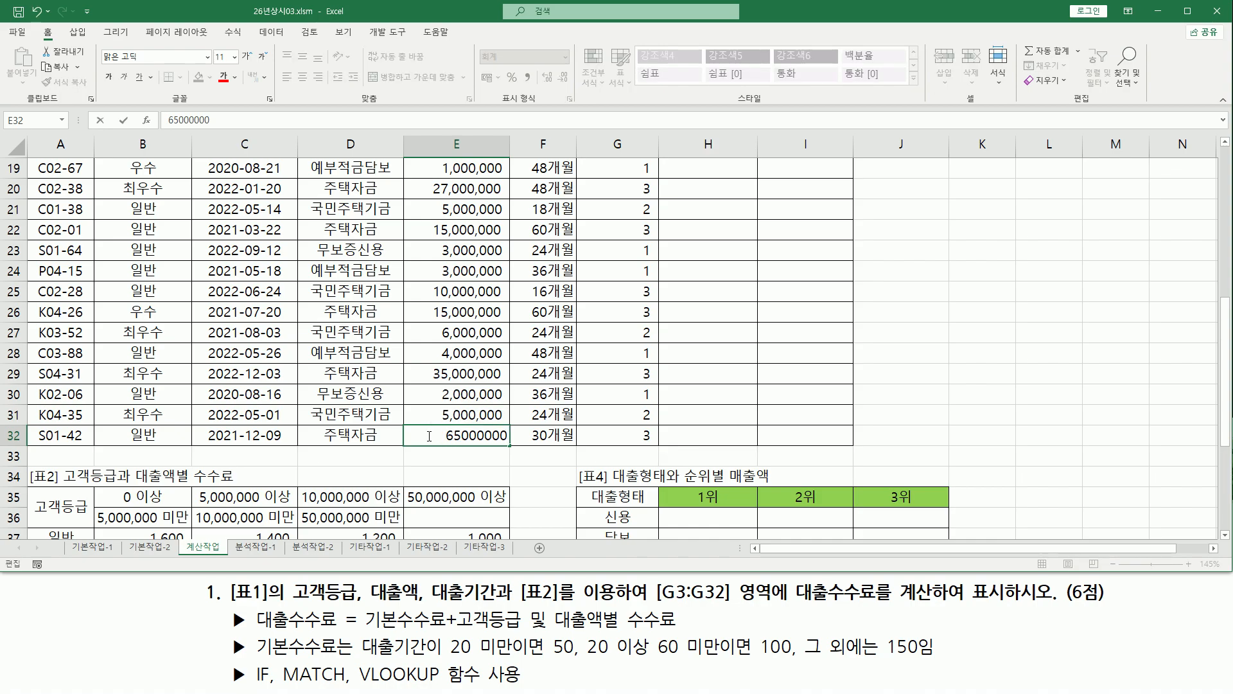
pyautogui.write('6')
pyautogui.press('Return')
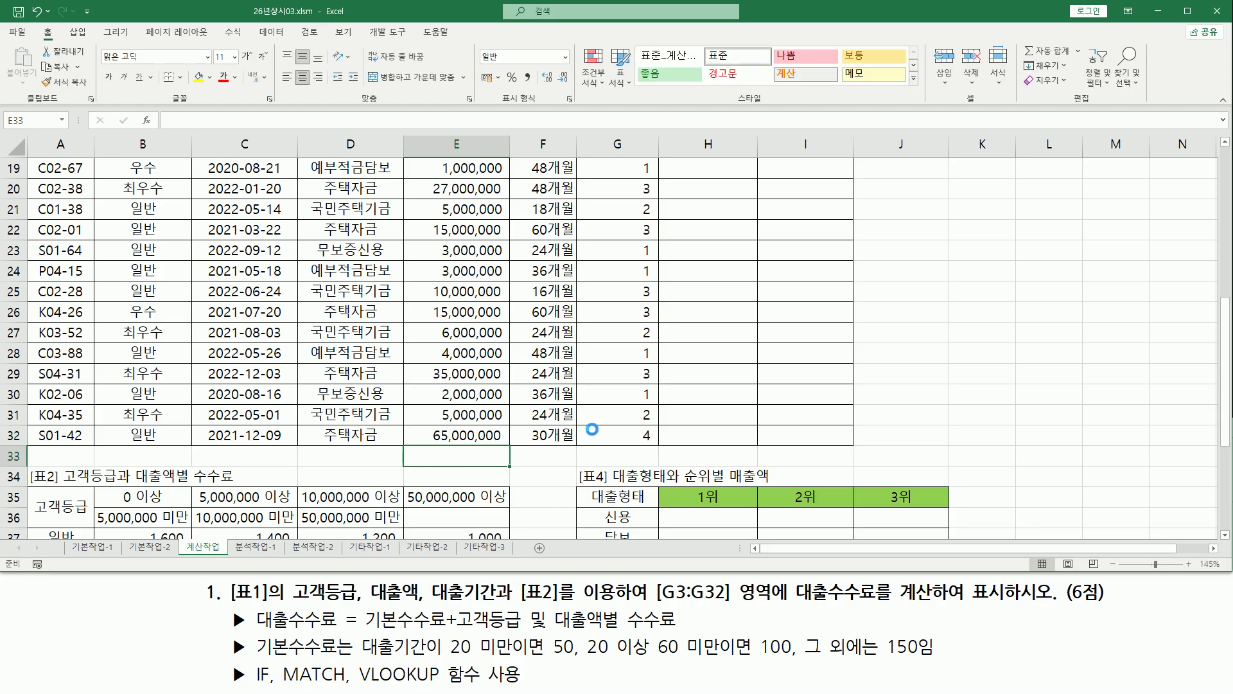
pyautogui.moveTo(630, 425); pyautogui.dragTo(667, 444)
pyautogui.moveTo(98, 488)
pyautogui.mouseDown()
pyautogui.moveTo(401, 498)
pyautogui.moveTo(528, 524)
pyautogui.moveTo(515, 508)
pyautogui.mouseUp()
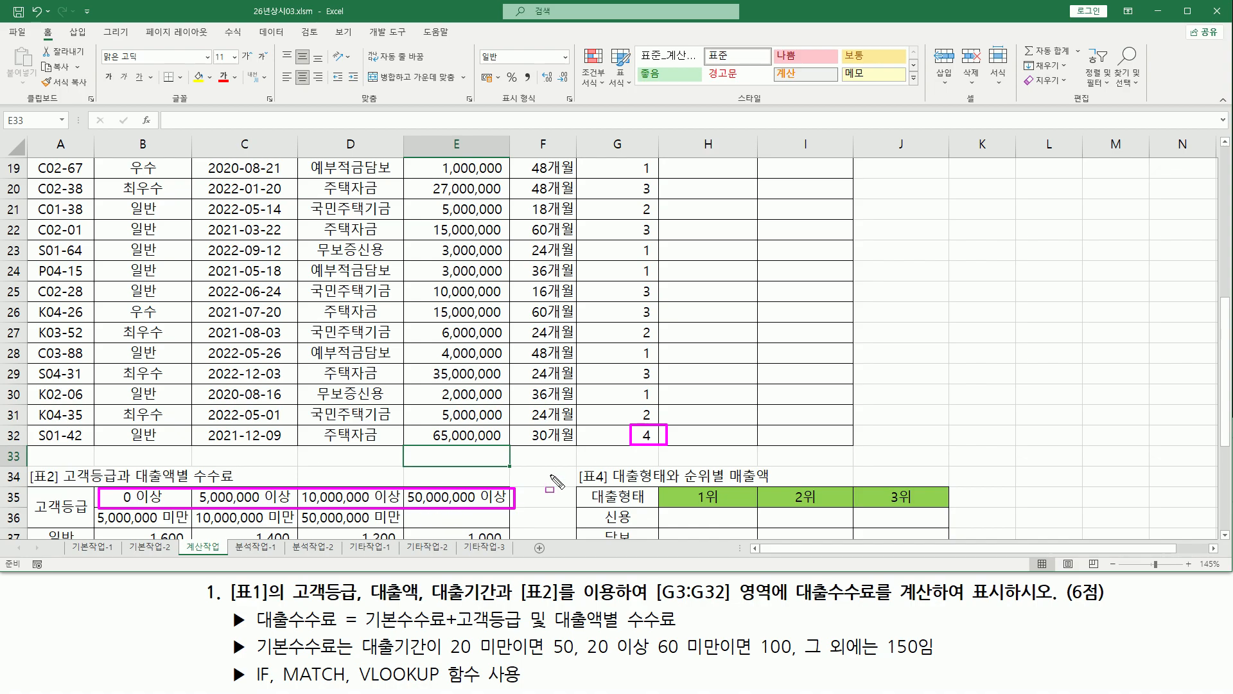
pyautogui.press('Escape')
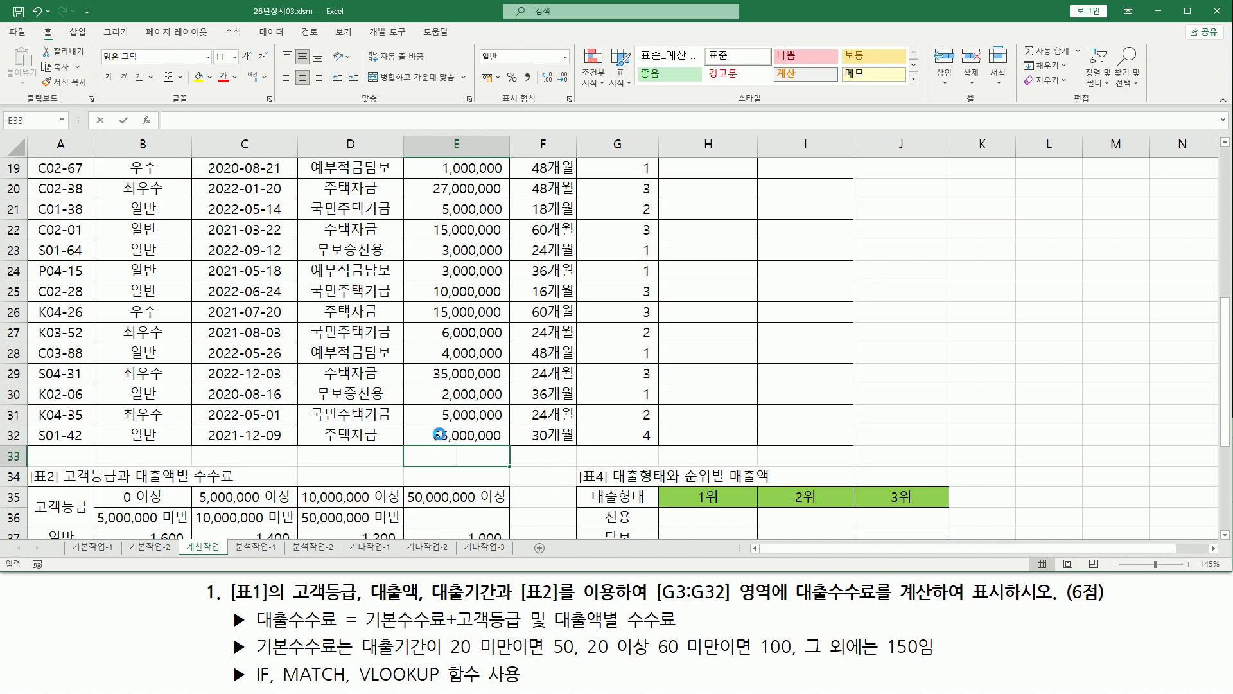
# Set the 대출액 in E32 back to 15,000,000.
pyautogui.click(439, 435)
pyautogui.doubleClick(446, 439)
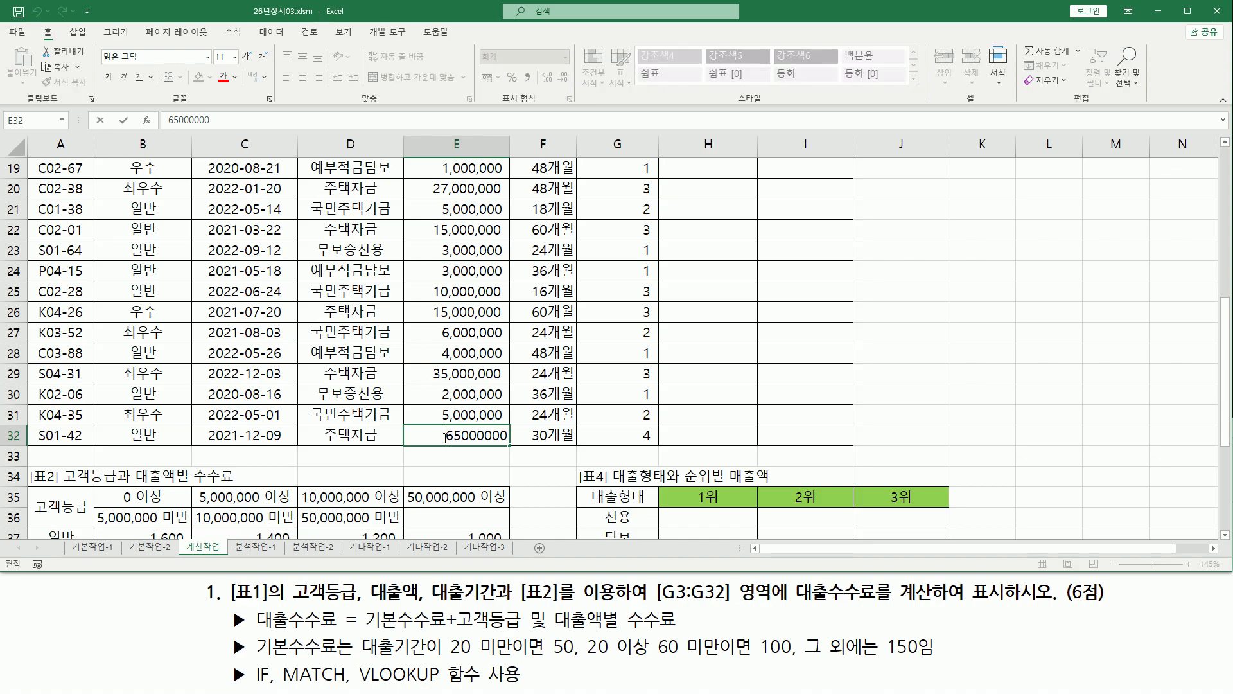
pyautogui.moveTo(452, 437); pyautogui.dragTo(441, 437)
pyautogui.write('1')
pyautogui.press('Return')
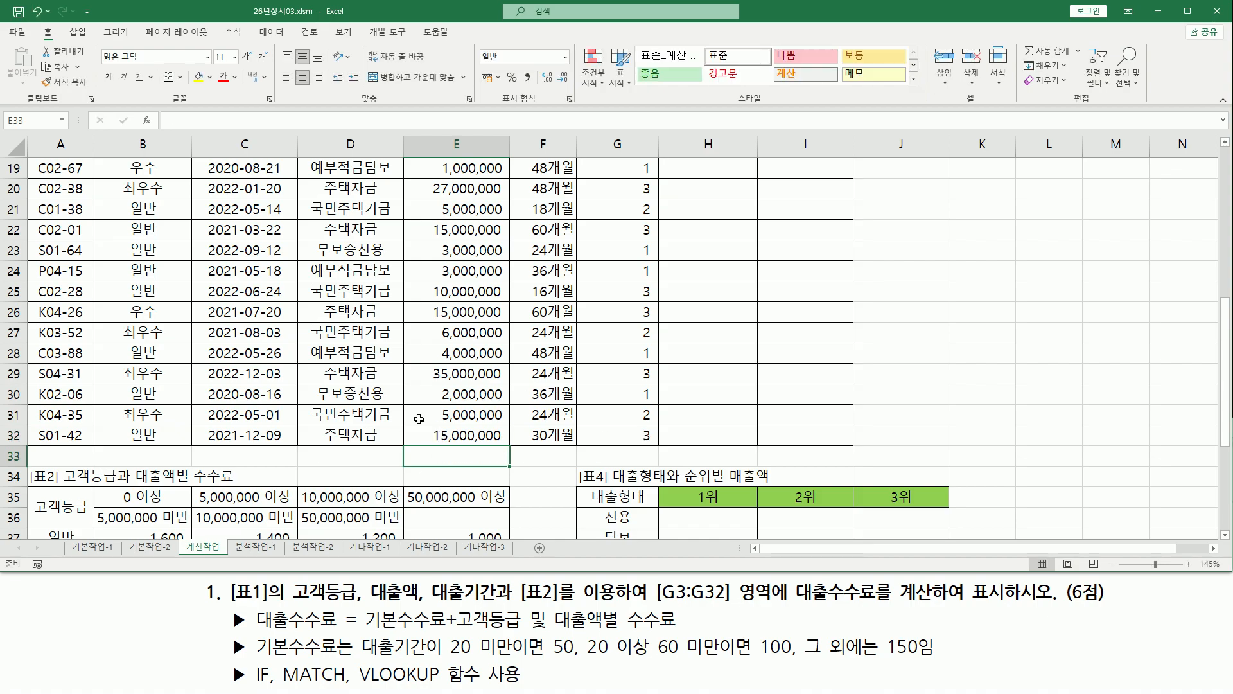
# Examine how VLOOKUP can get the fee from A37:E39 of [표2] using the 고객등급 in B32 and the MATCH result in G32.
pyautogui.scroll(-2, 419, 419)
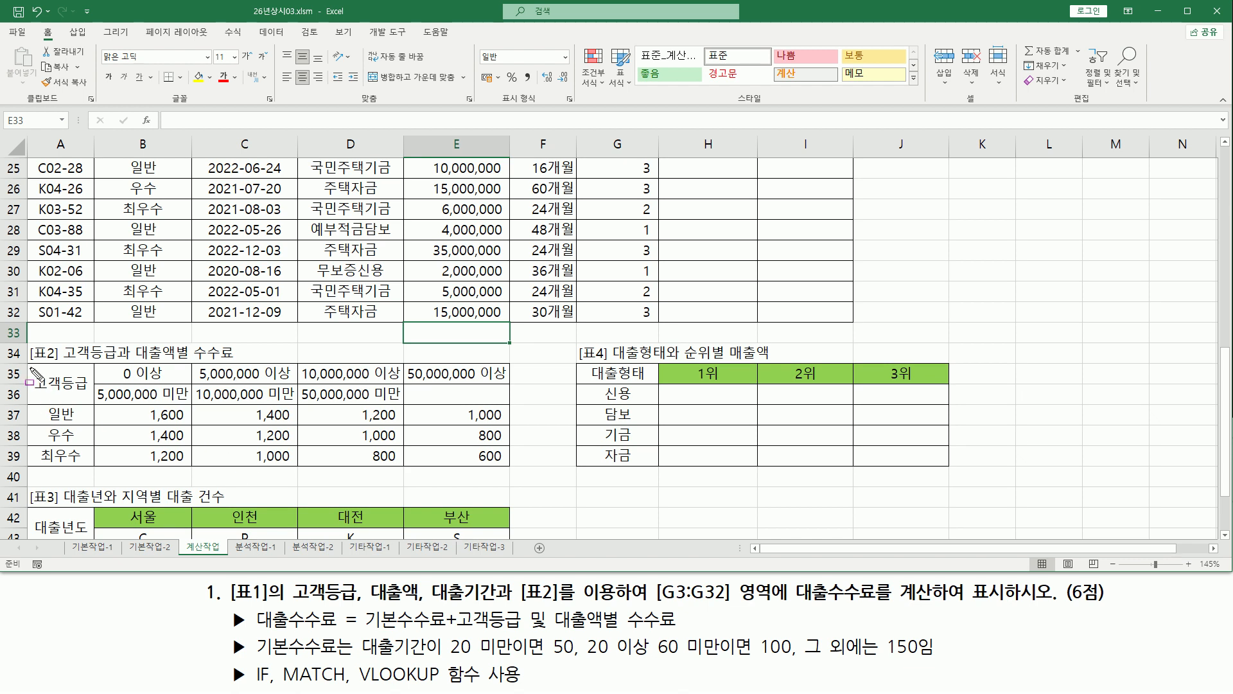
pyautogui.moveTo(26, 363); pyautogui.dragTo(61, 344)
pyautogui.moveTo(453, 633); pyautogui.dragTo(685, 633)
pyautogui.moveTo(103, 408); pyautogui.dragTo(504, 469)
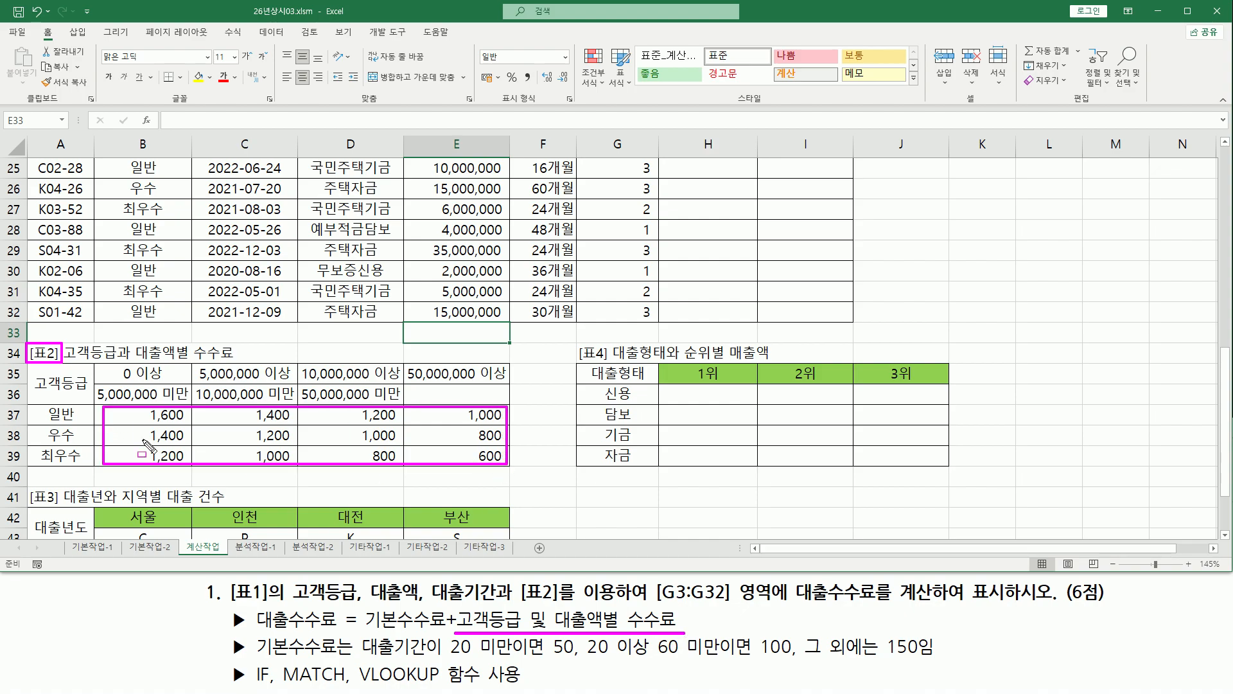
pyautogui.moveTo(355, 662)
pyautogui.mouseDown()
pyautogui.moveTo(372, 686)
pyautogui.moveTo(355, 662)
pyautogui.mouseUp()
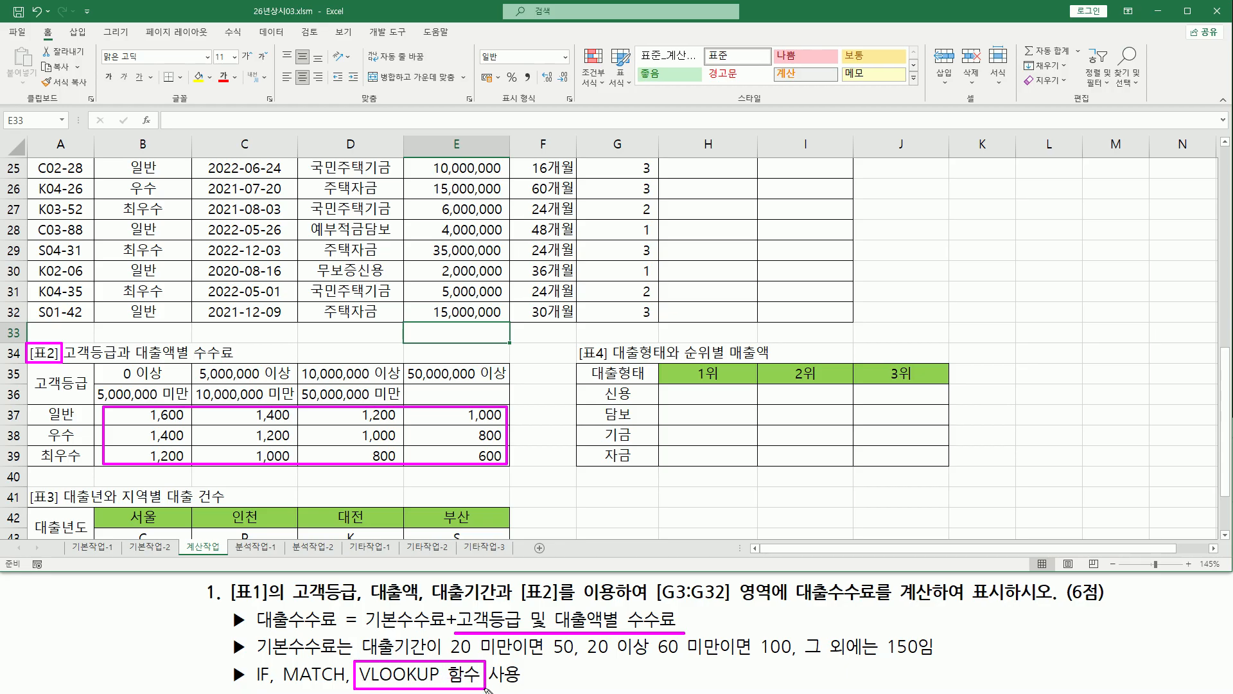
pyautogui.moveTo(27, 405)
pyautogui.mouseDown()
pyautogui.moveTo(29, 450)
pyautogui.moveTo(450, 403)
pyautogui.moveTo(514, 471)
pyautogui.mouseUp()
pyautogui.moveTo(124, 299); pyautogui.dragTo(169, 319)
pyautogui.moveTo(43, 404); pyautogui.dragTo(81, 419)
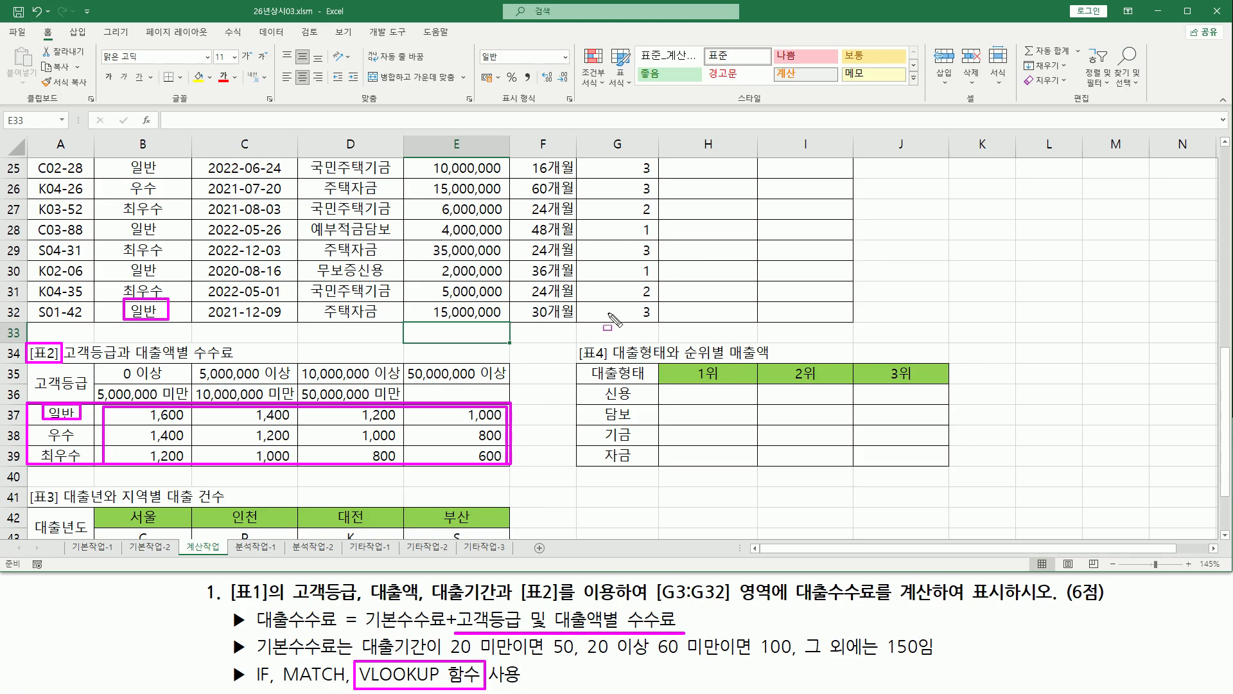
pyautogui.moveTo(577, 299); pyautogui.dragTo(662, 326)
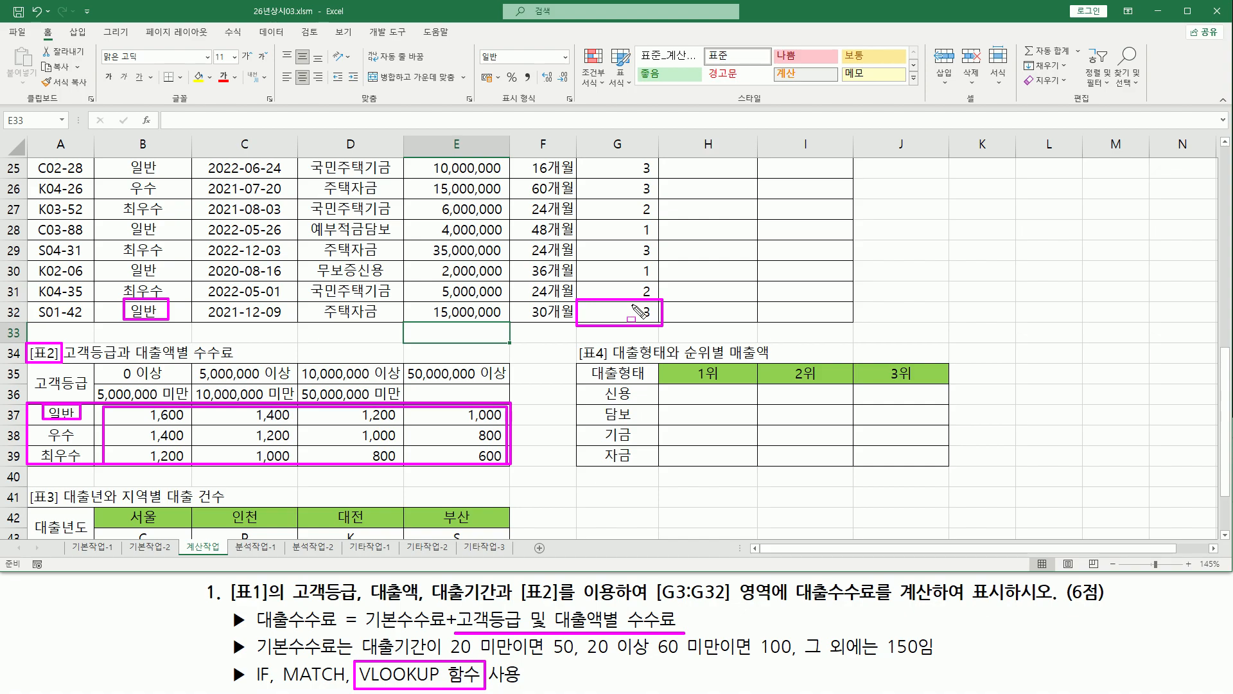
pyautogui.press('Escape')
# Enter the syntax note "vlookup( 찾을값, 범위, 열번호, 옵션 )" in K12, below the match notes.
pyautogui.scroll(7, 979, 330)
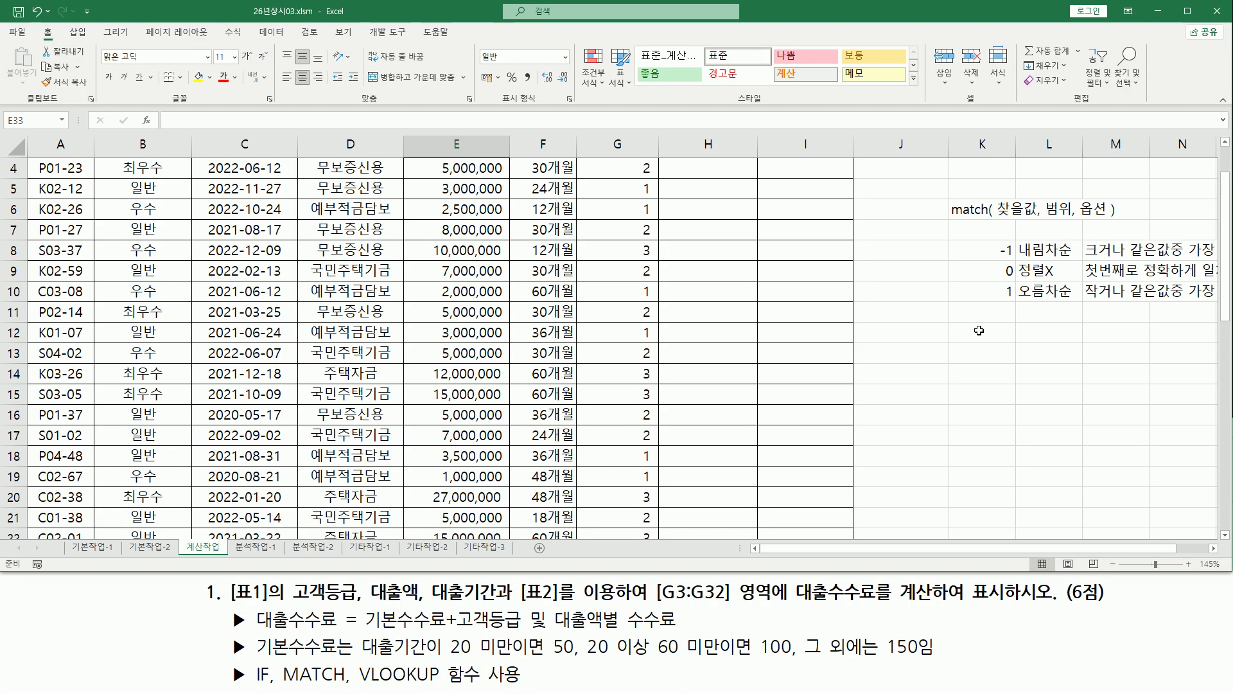
pyautogui.click(983, 332)
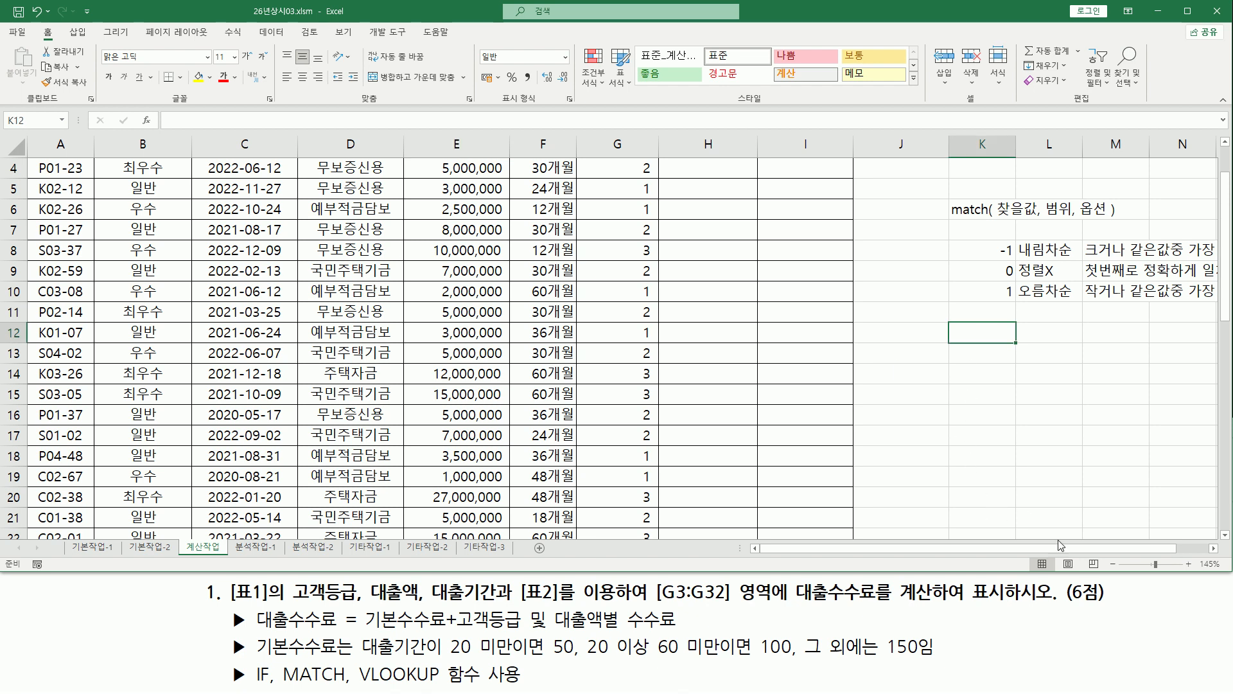
pyautogui.hscroll(1, 1057, 535)
pyautogui.scroll(1, 1152, 441)
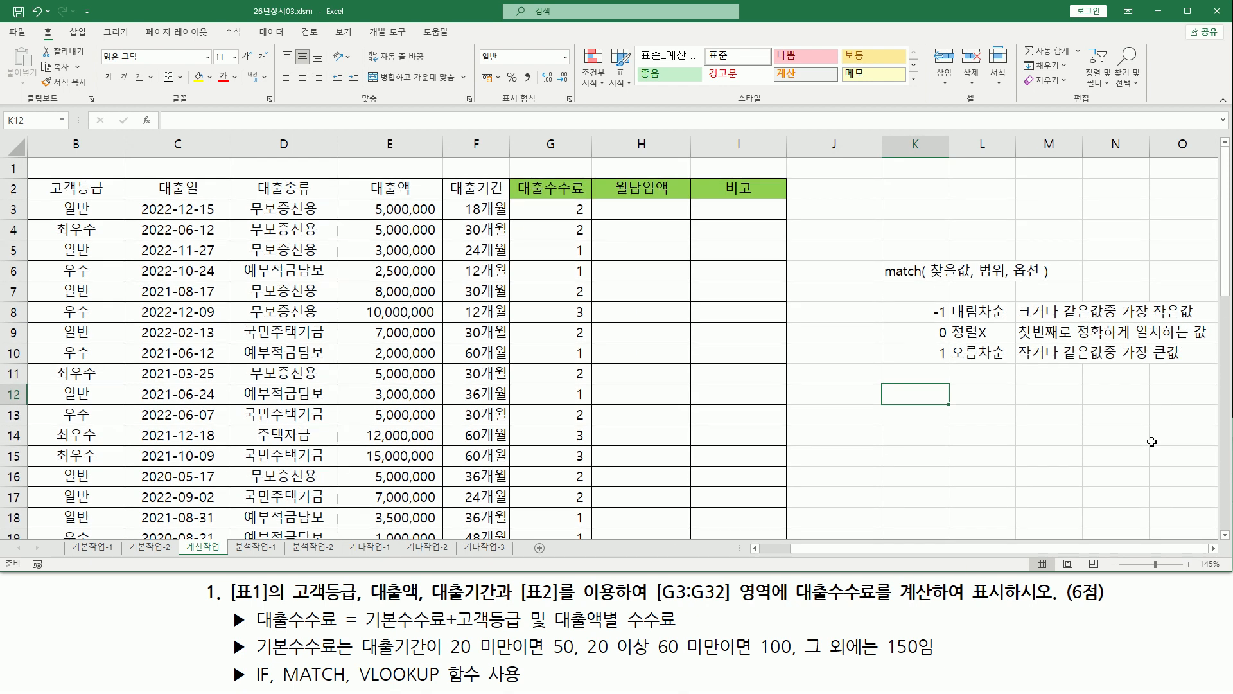
pyautogui.write('vlookup')
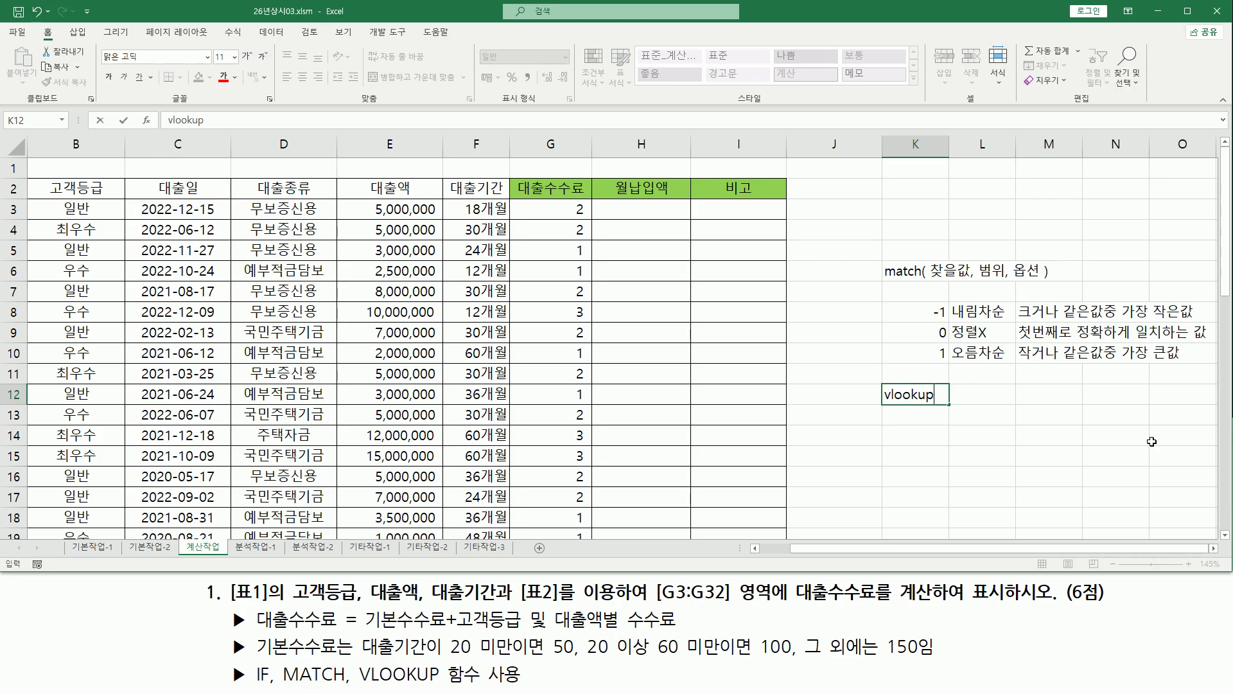
pyautogui.write('( 찾ㅇ')
pyautogui.write('값, 범위,')
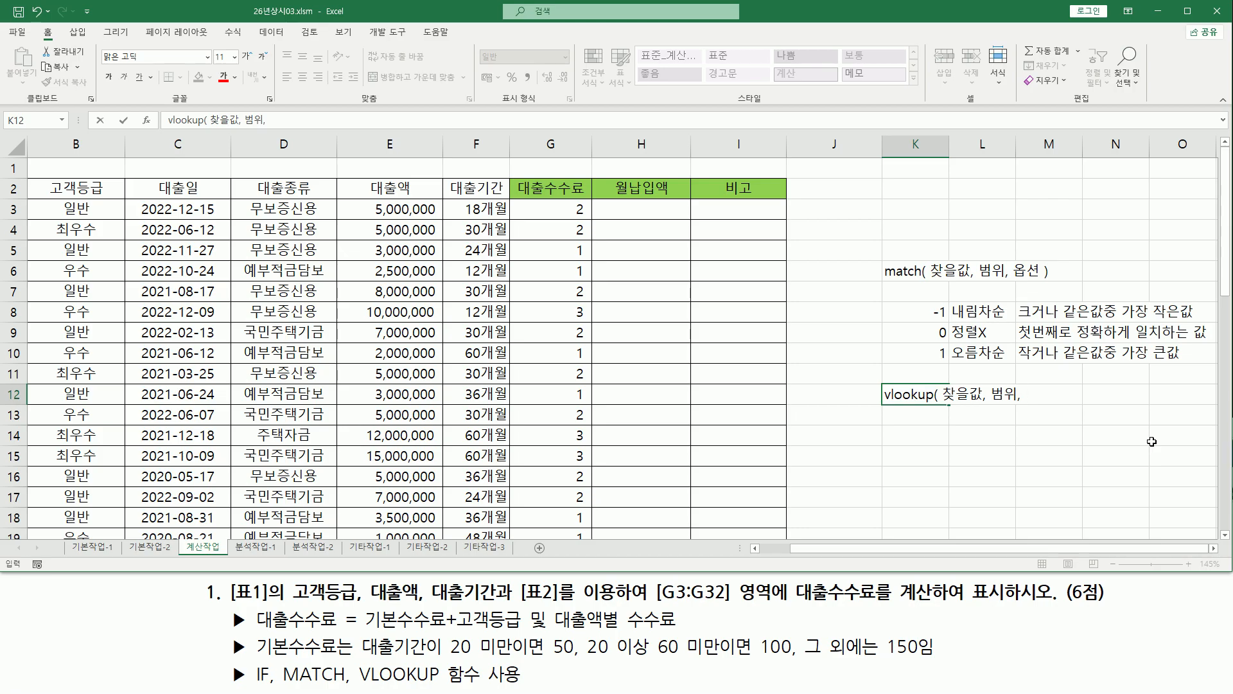
pyautogui.write('여')
pyautogui.write('번호')
pyautogui.write(', 옵션 )')
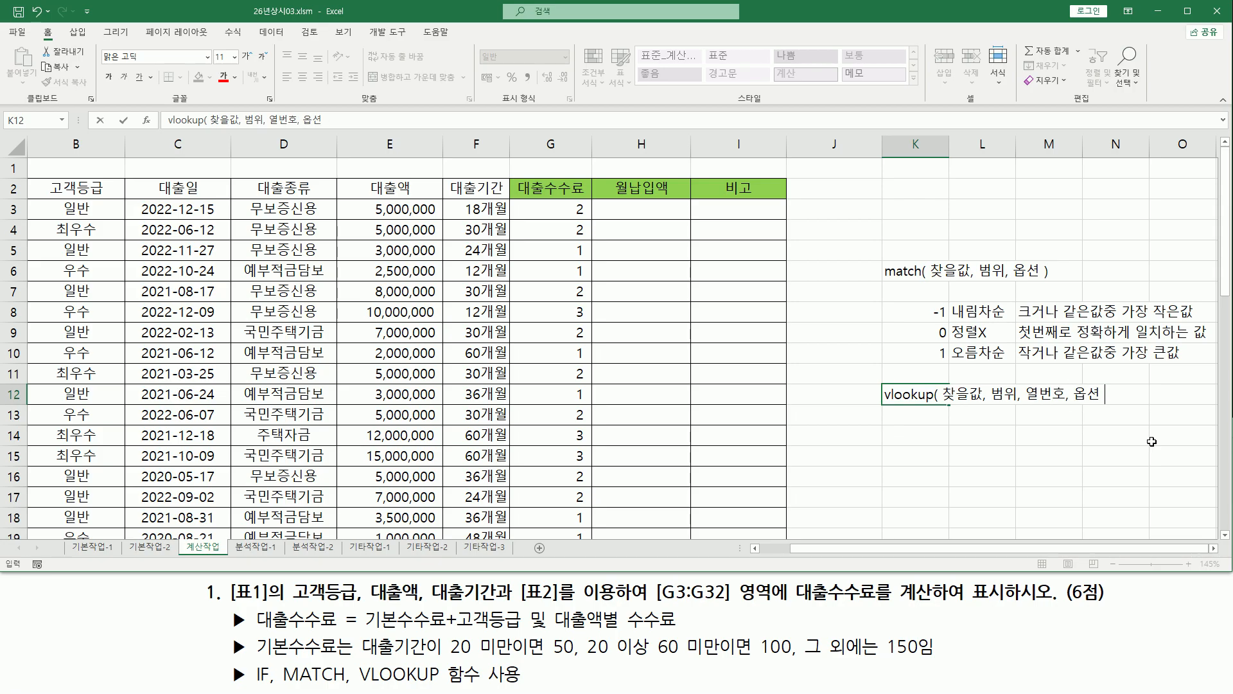
pyautogui.press('Return')
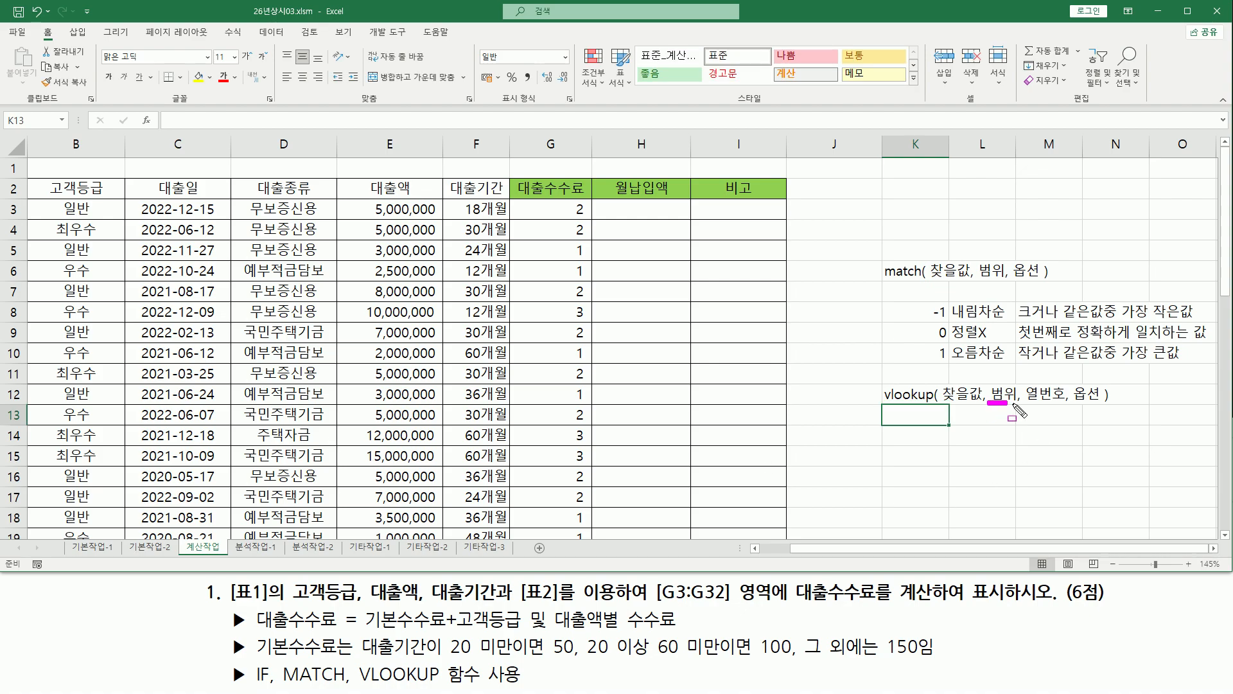
# Review the 범위, 찾을값 and 열번호 arguments in the vlookup syntax note in K12.
pyautogui.moveTo(988, 403); pyautogui.dragTo(1020, 381)
pyautogui.moveTo(943, 404); pyautogui.dragTo(980, 404)
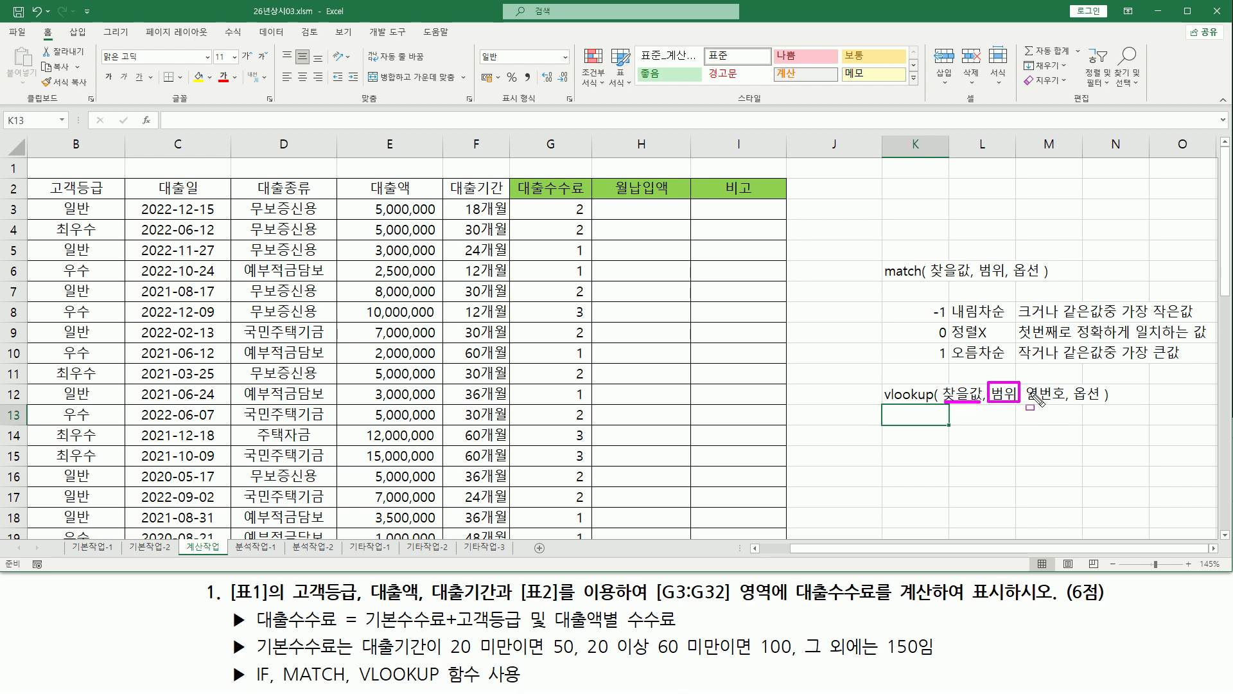
pyautogui.moveTo(1026, 404); pyautogui.dragTo(1063, 404)
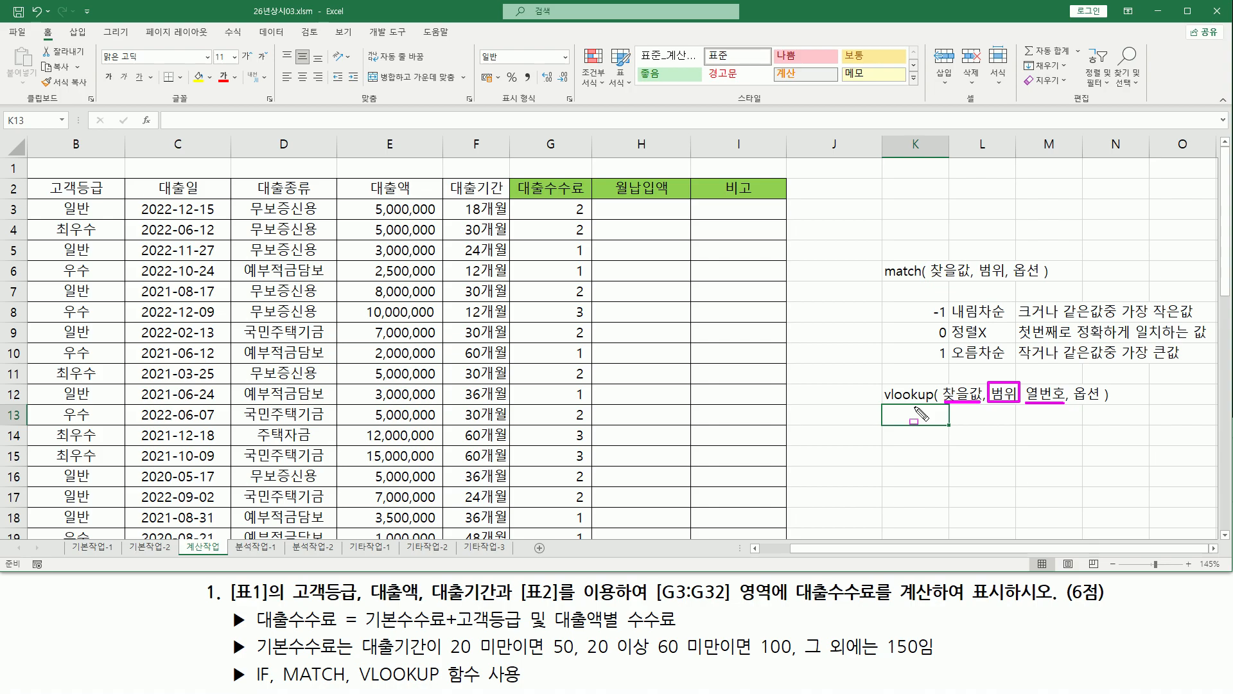
# Enter the vlookup option values TRUE in K14 and FALSE in K15, below the syntax note.
pyautogui.moveTo(1070, 379); pyautogui.dragTo(1104, 407)
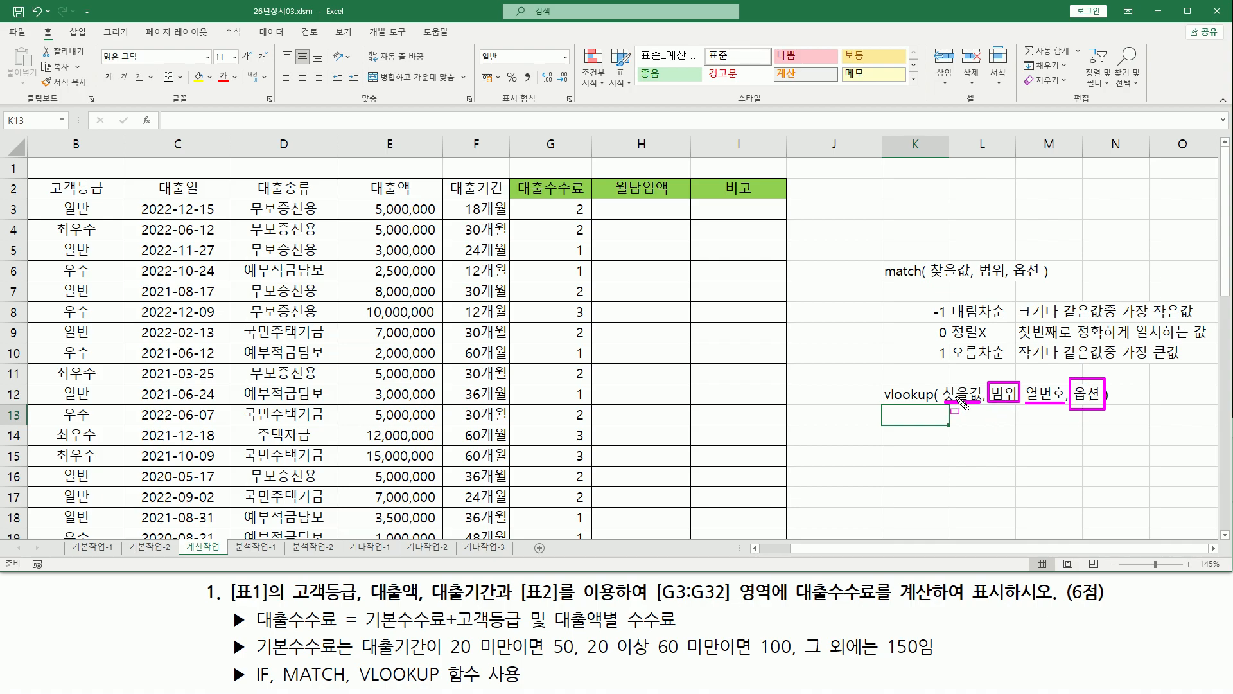
pyautogui.press('Escape')
pyautogui.click(947, 437)
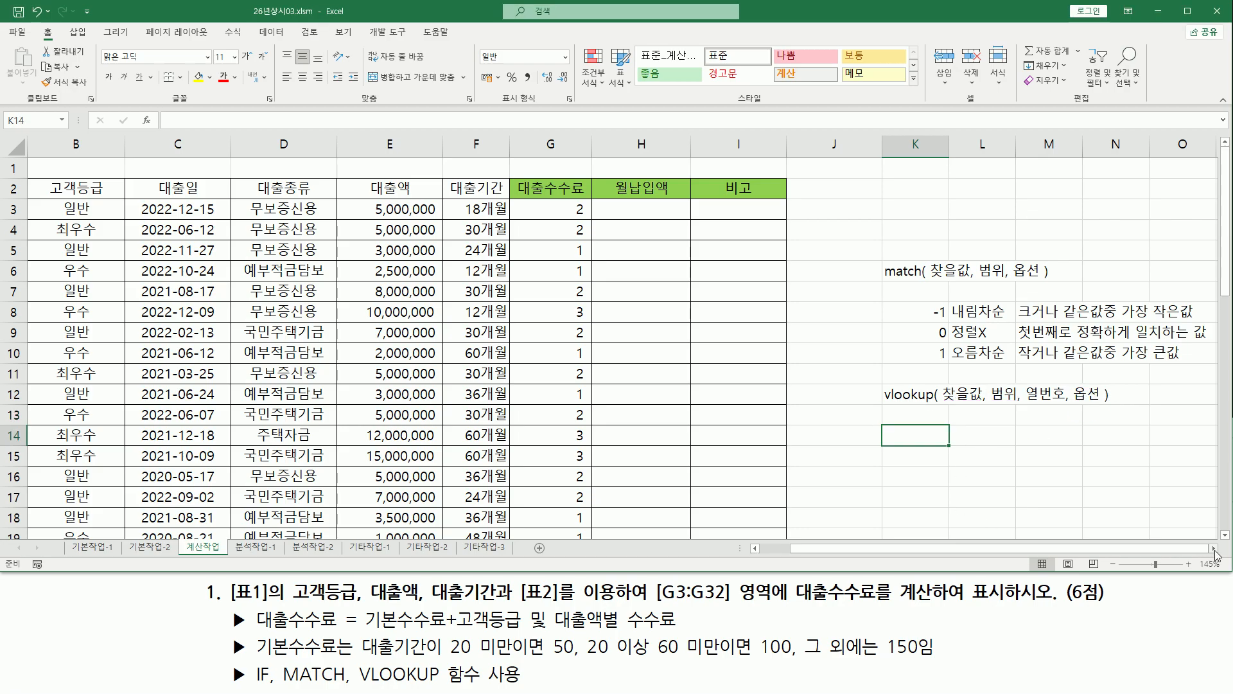
pyautogui.click(1214, 549)
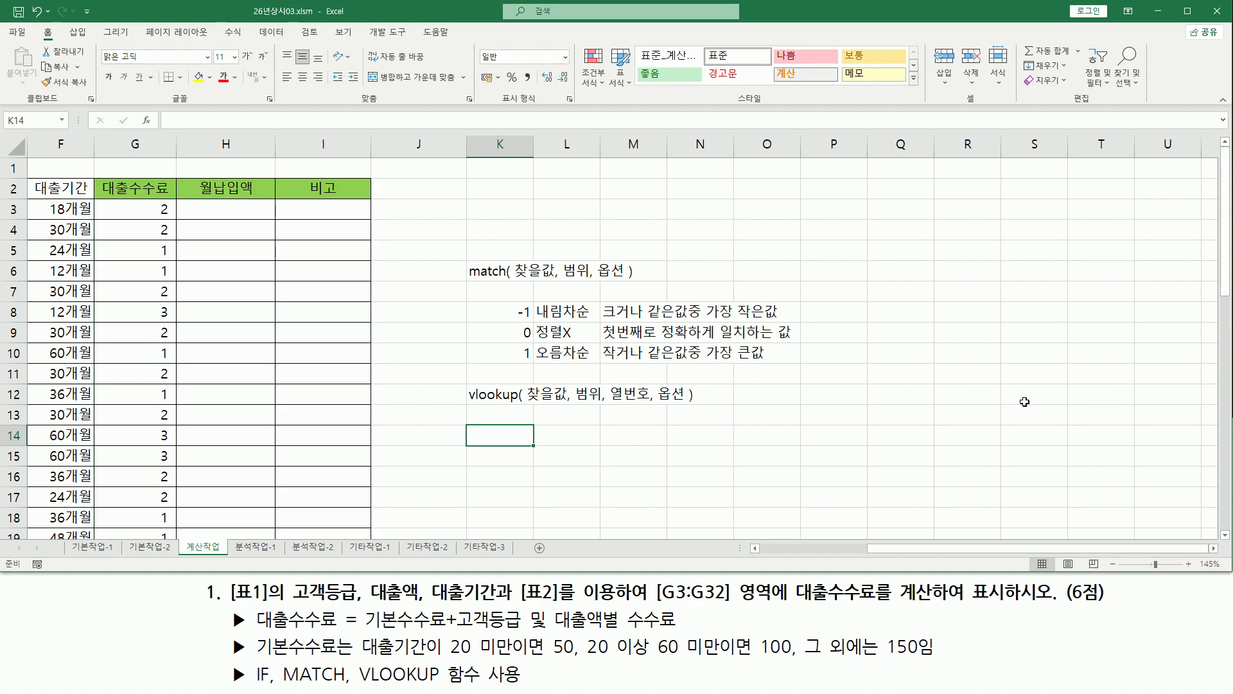
pyautogui.write('ㅚ')
pyautogui.press('BackSpace')
pyautogui.press('BackSpace')
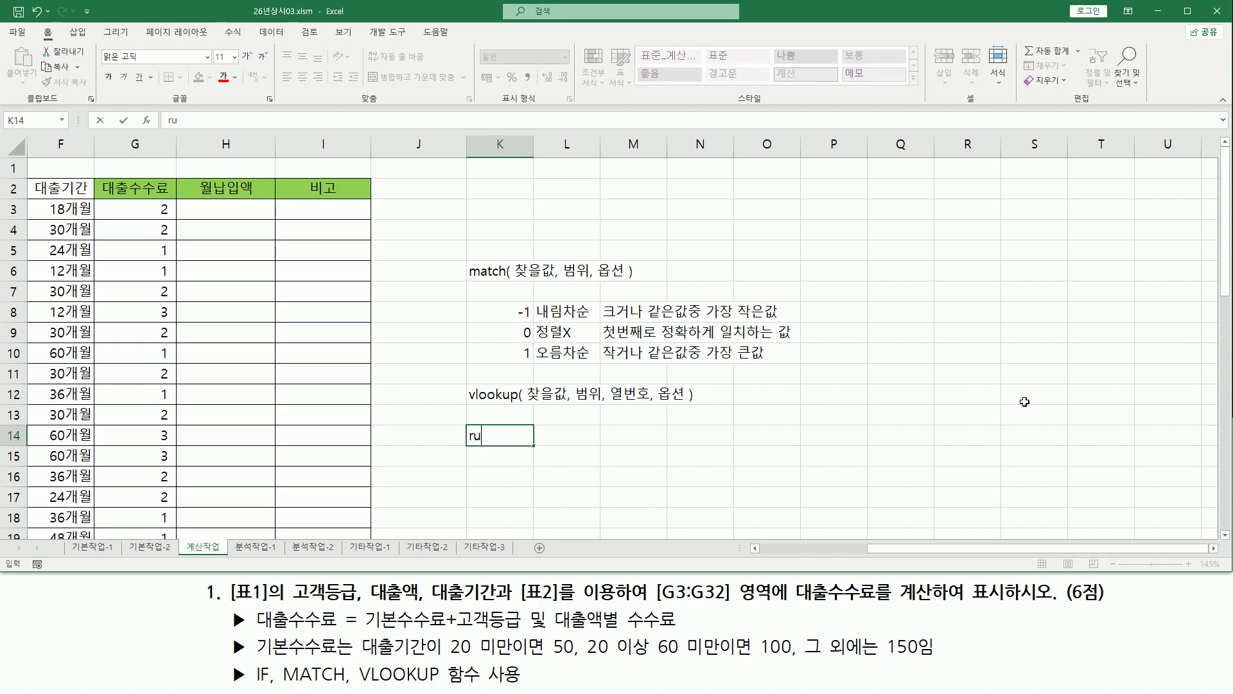
pyautogui.write('true')
pyautogui.press('Return')
pyautogui.write('false')
pyautogui.press('Return')
# Append "(생략)" to the TRUE option note in K14.
pyautogui.press('Up')
pyautogui.press('Up')
pyautogui.press('F2')
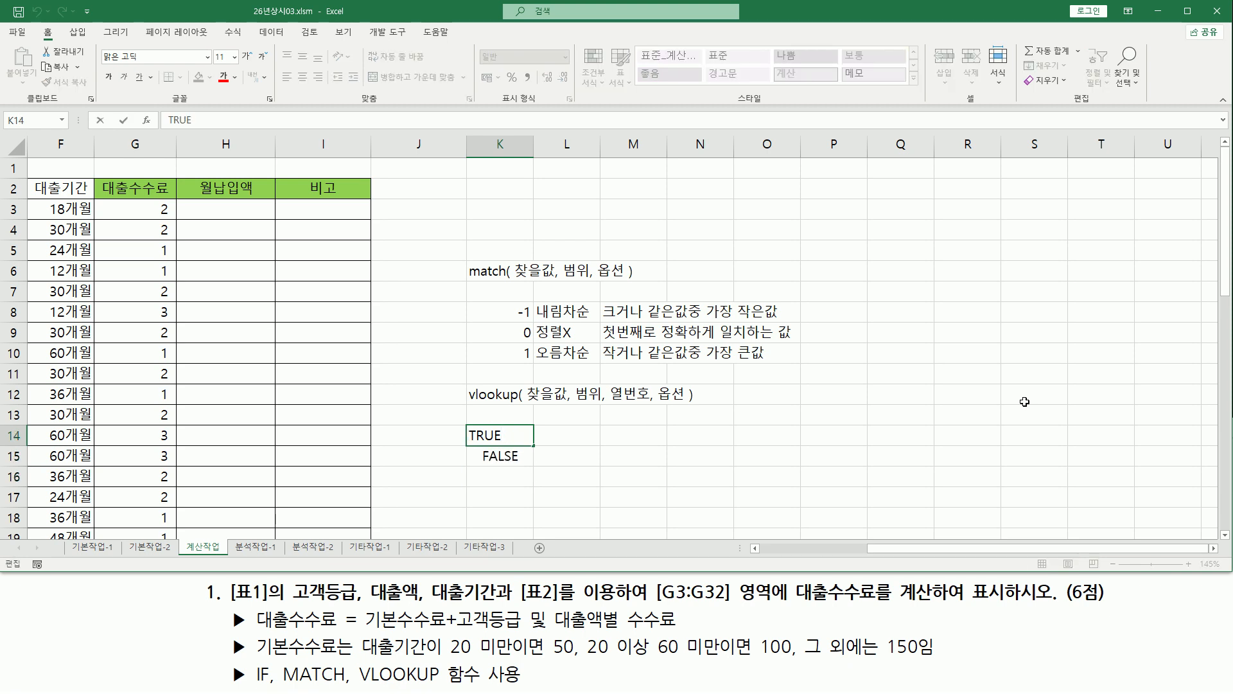
pyautogui.write('(생략)')
pyautogui.press('Return')
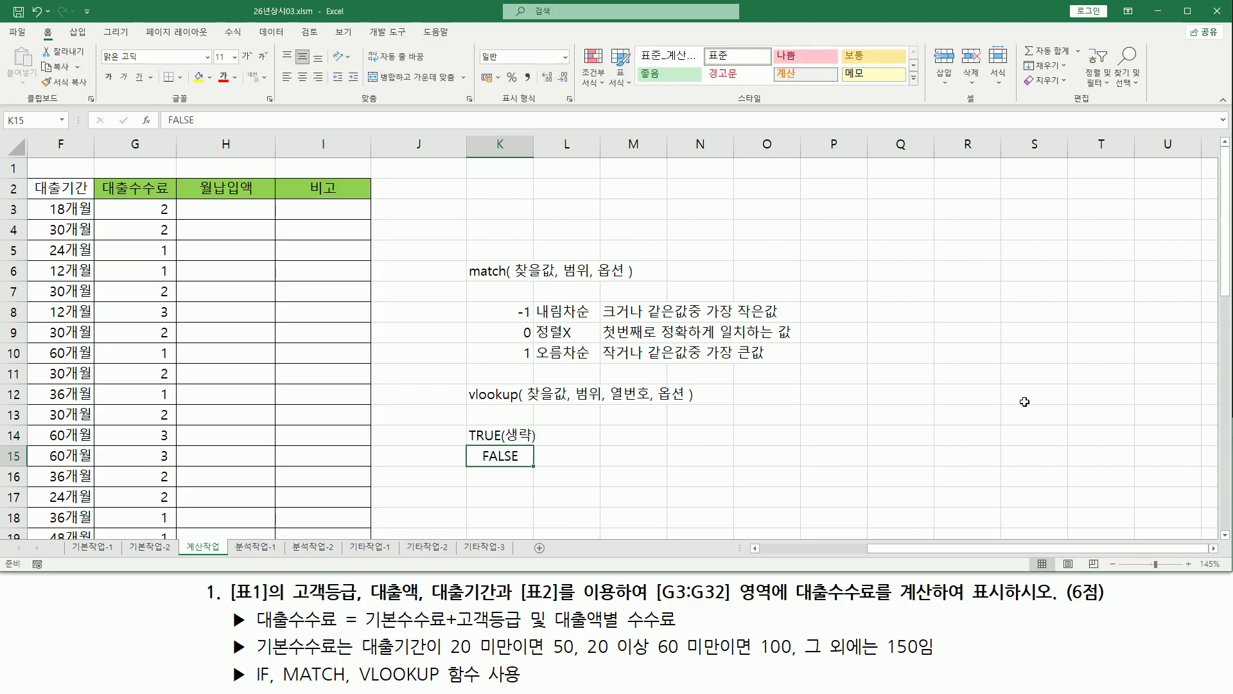
# Enter the explanation "정확하게 일치하는 값, #N/A" in L15 beside FALSE.
pyautogui.press('Right')
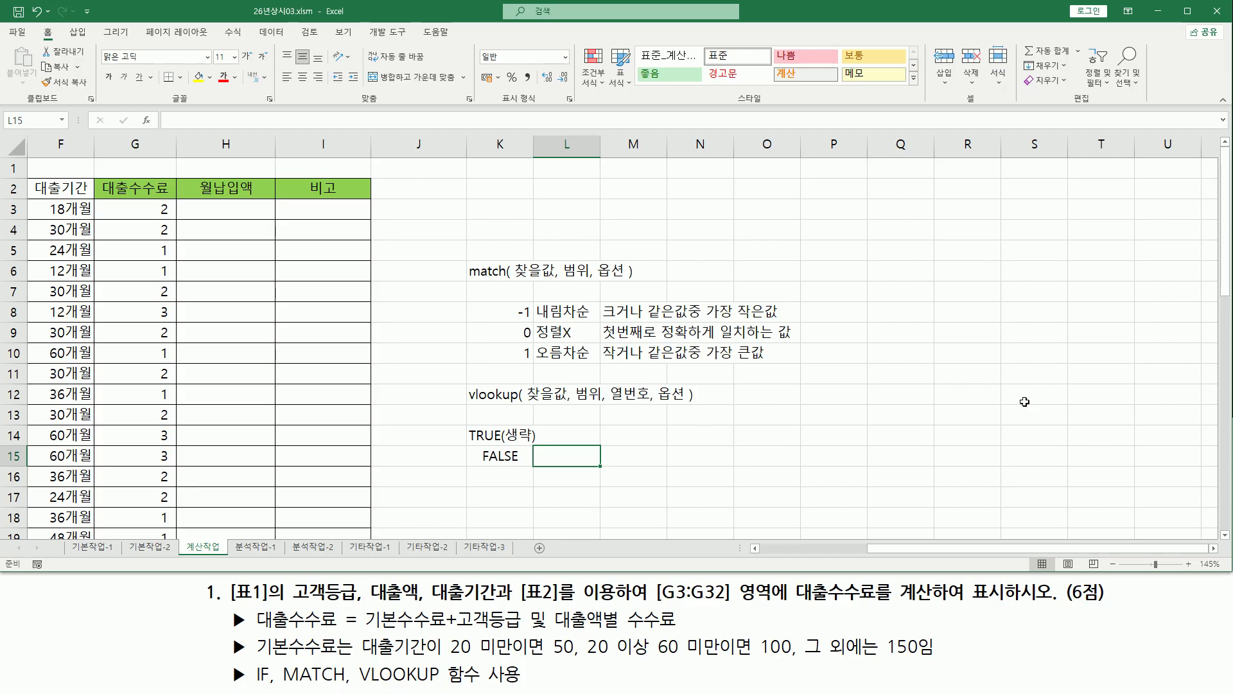
pyautogui.moveTo(525, 403); pyautogui.dragTo(602, 406)
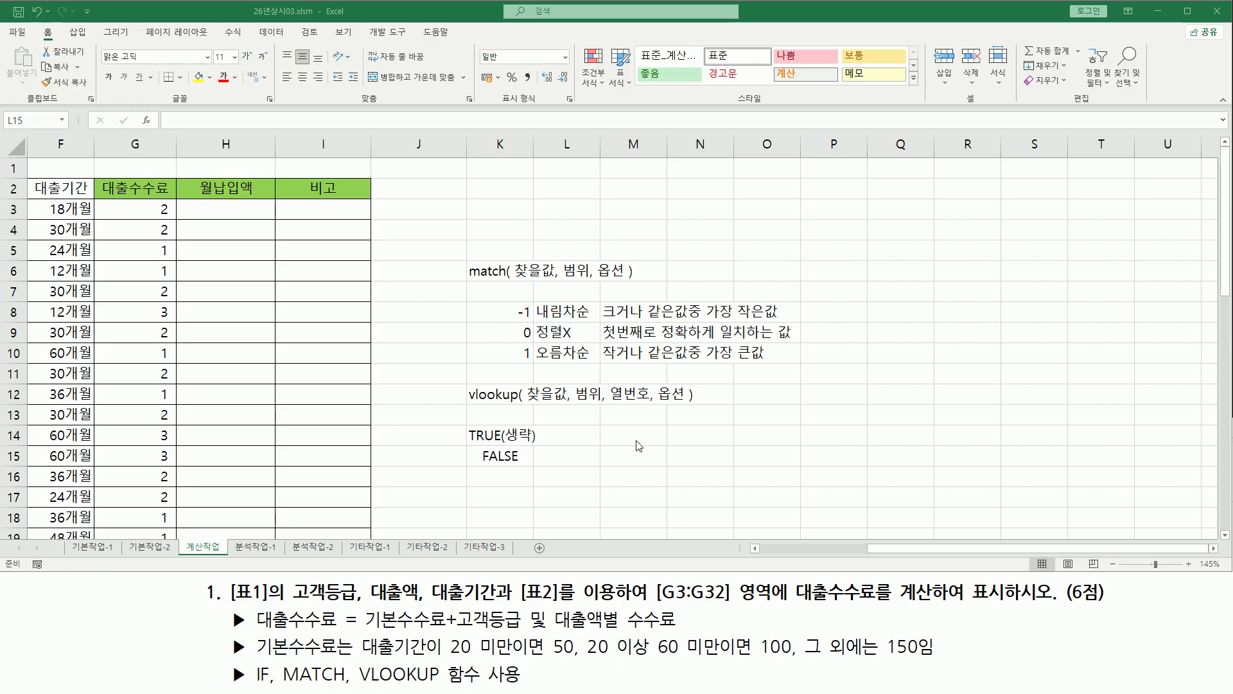
pyautogui.click(557, 452)
pyautogui.write('정화')
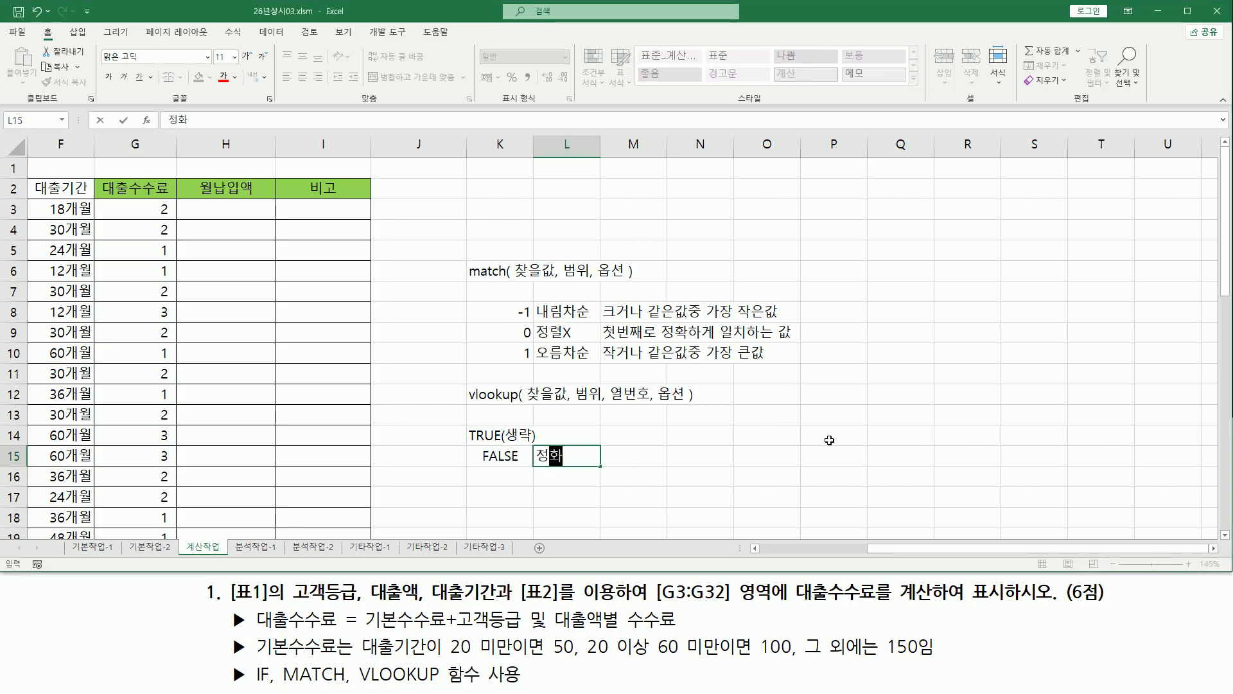
pyautogui.write('하게 일')
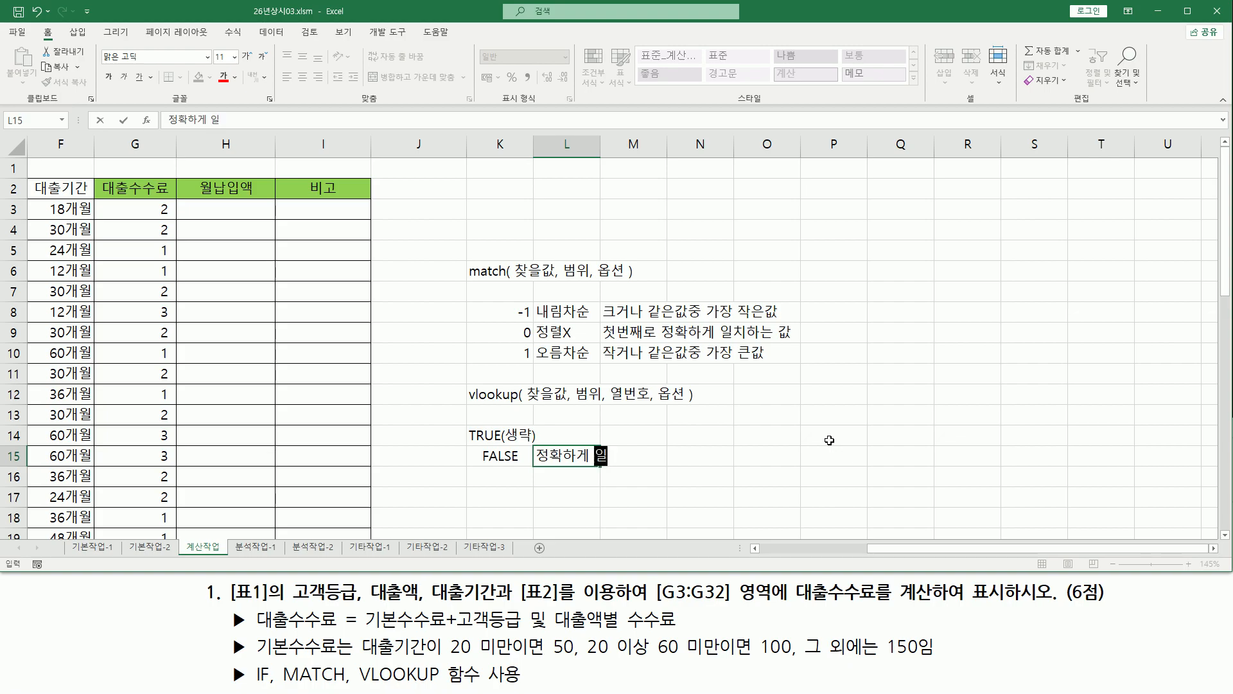
pyautogui.write('치하는 값')
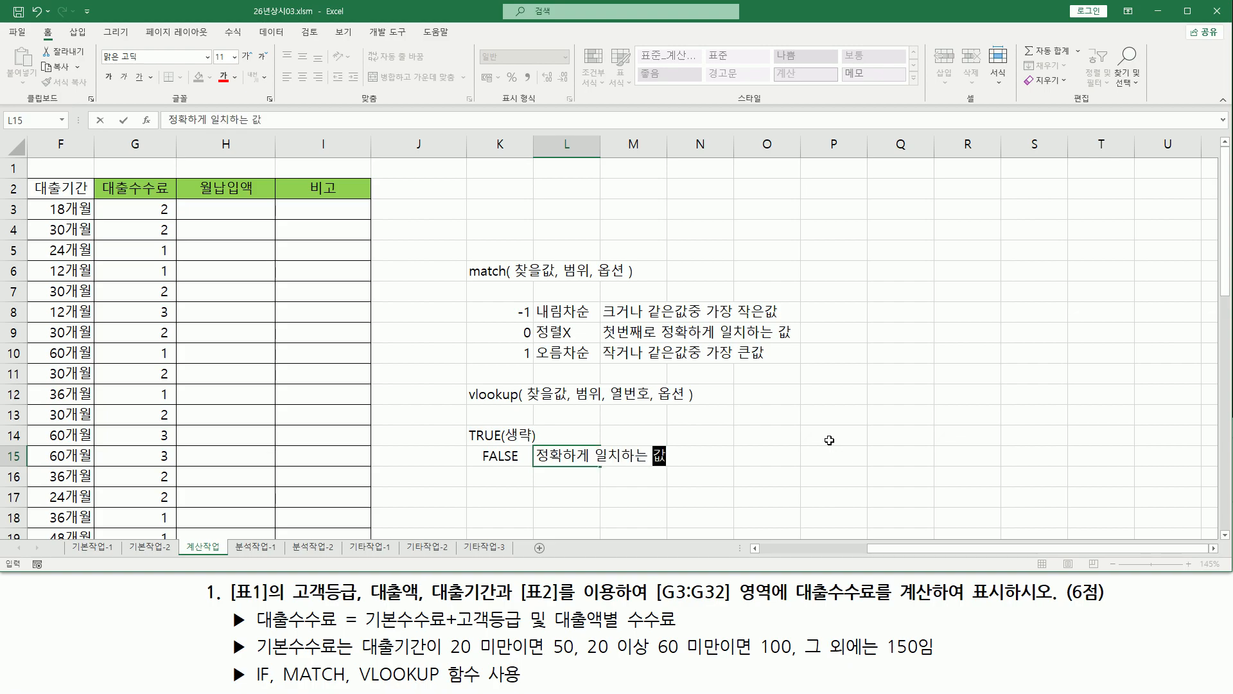
pyautogui.press('Return')
pyautogui.press('Up')
pyautogui.press('F2')
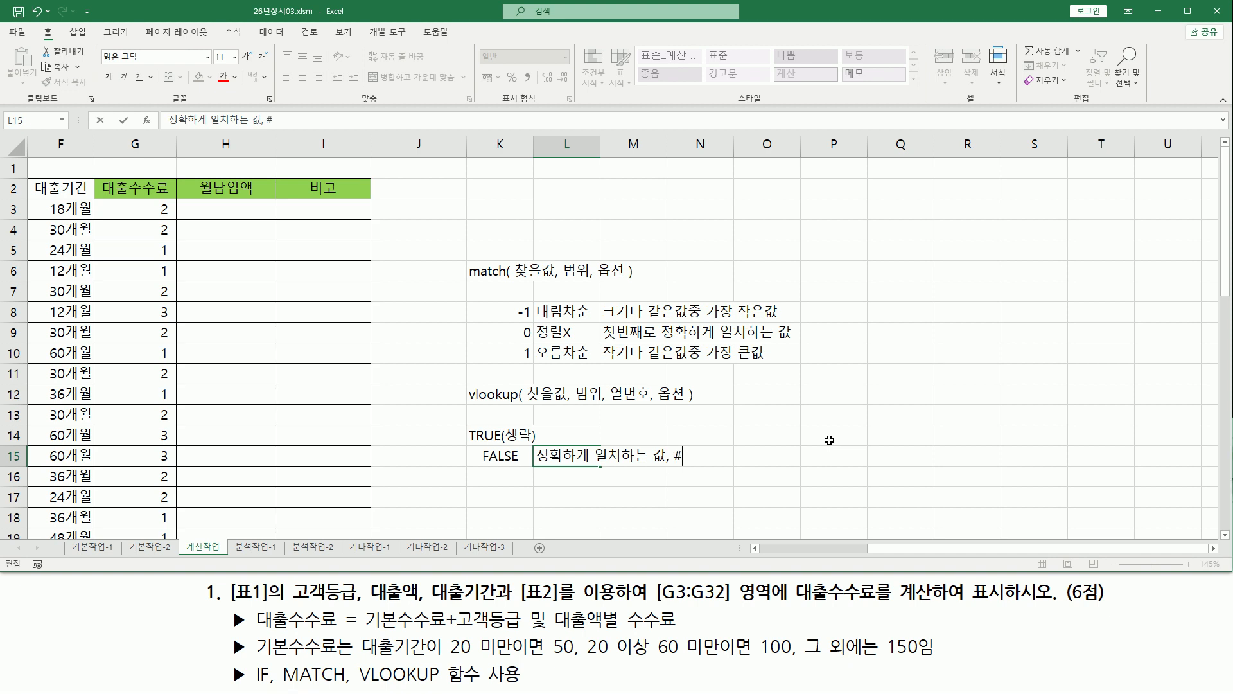
pyautogui.write('N')
pyautogui.press('Return')
# Enter the explanation "근사값, 작은값중에 근사값" in L14 beside the TRUE option.
pyautogui.press('Up')
pyautogui.press('Up')
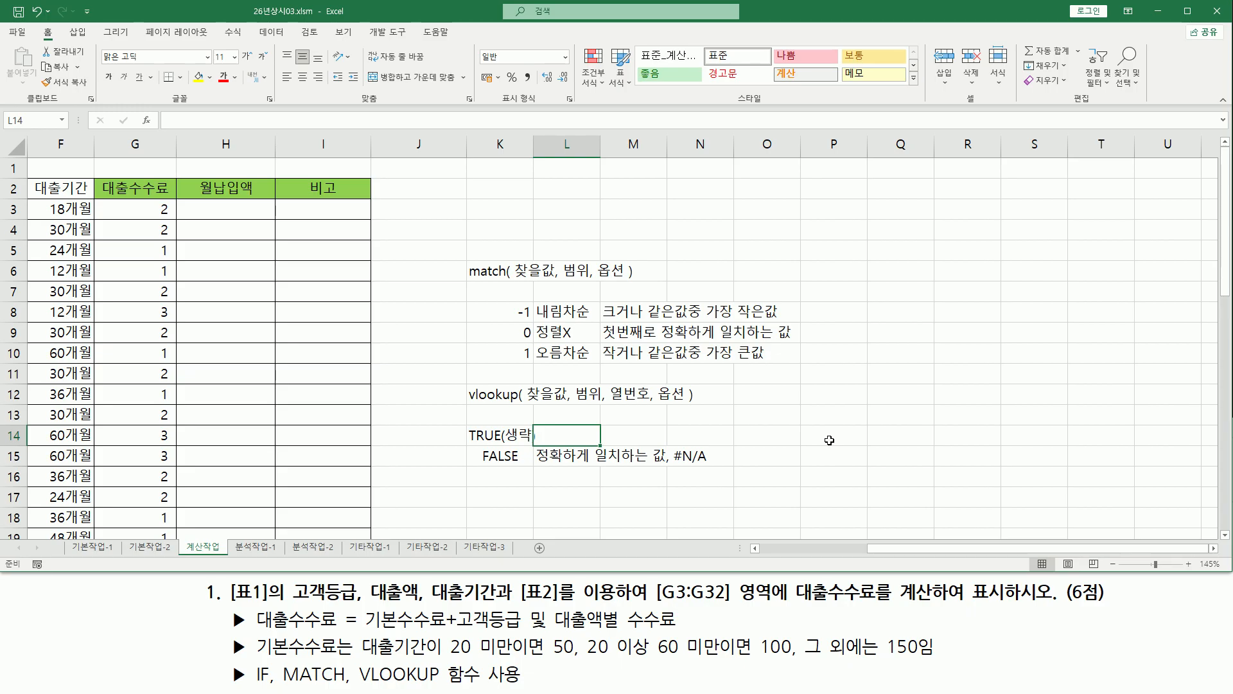
pyautogui.write('근삭')
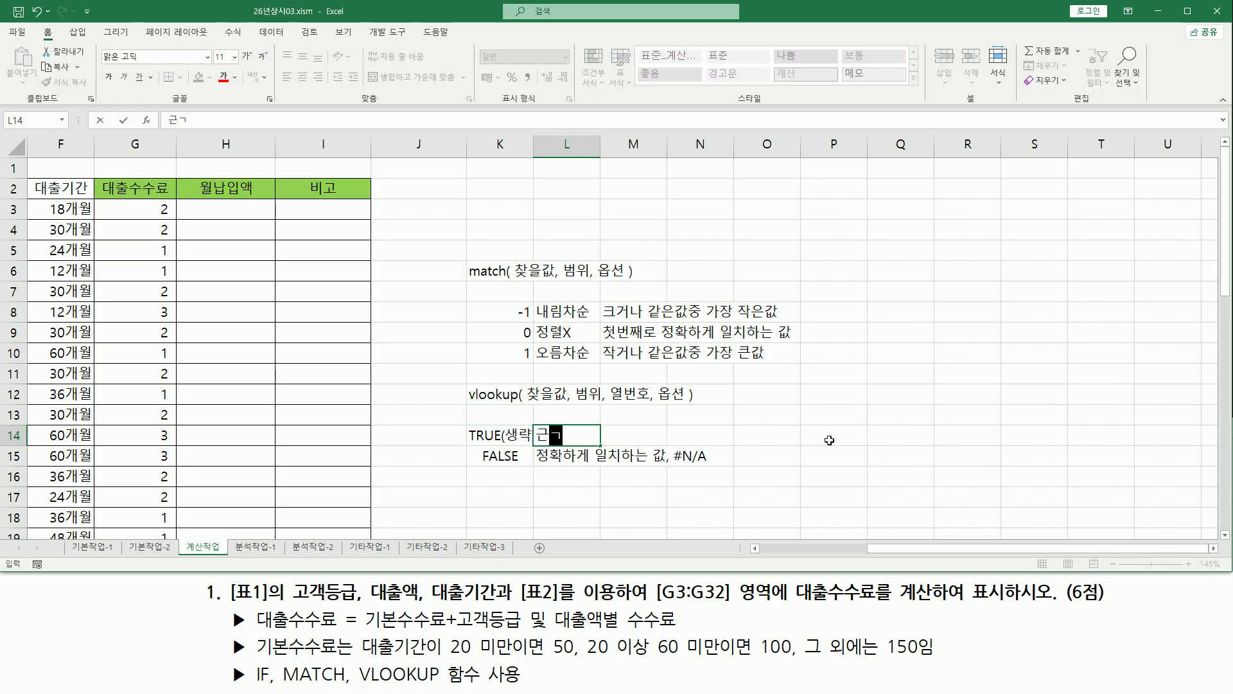
pyautogui.write('ㅏ')
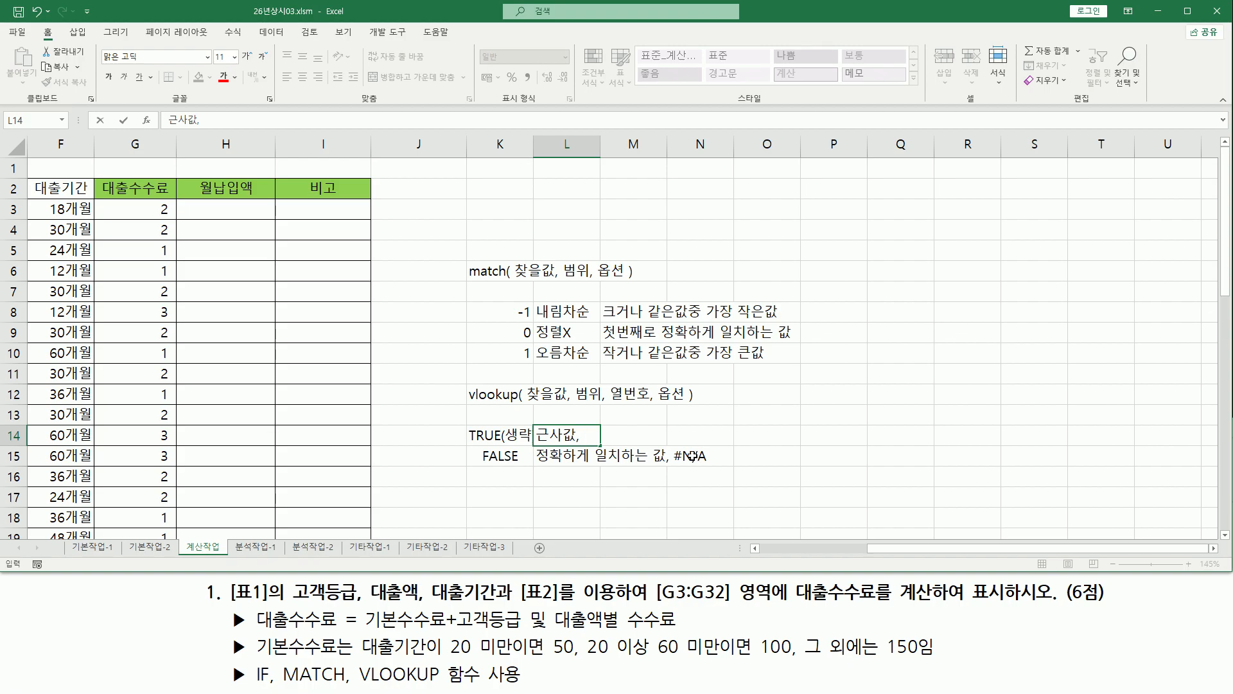
pyautogui.write('작은갑ㅅ중에 그ㄴ사값')
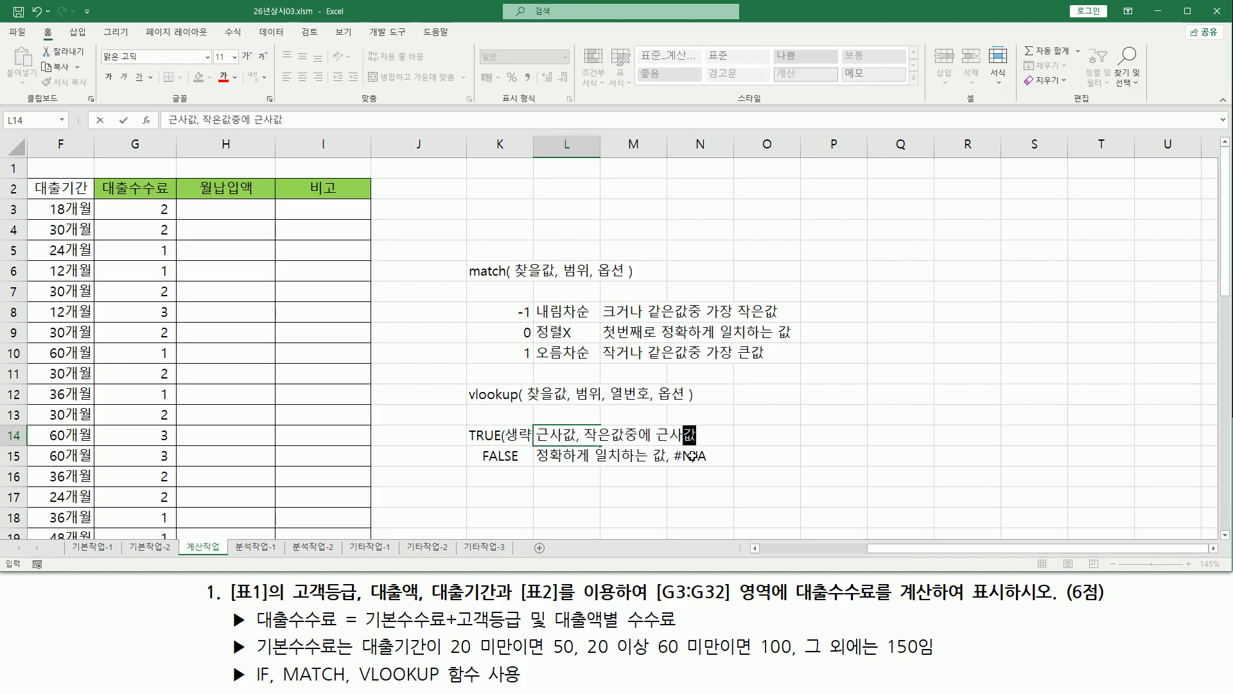
pyautogui.press('Return')
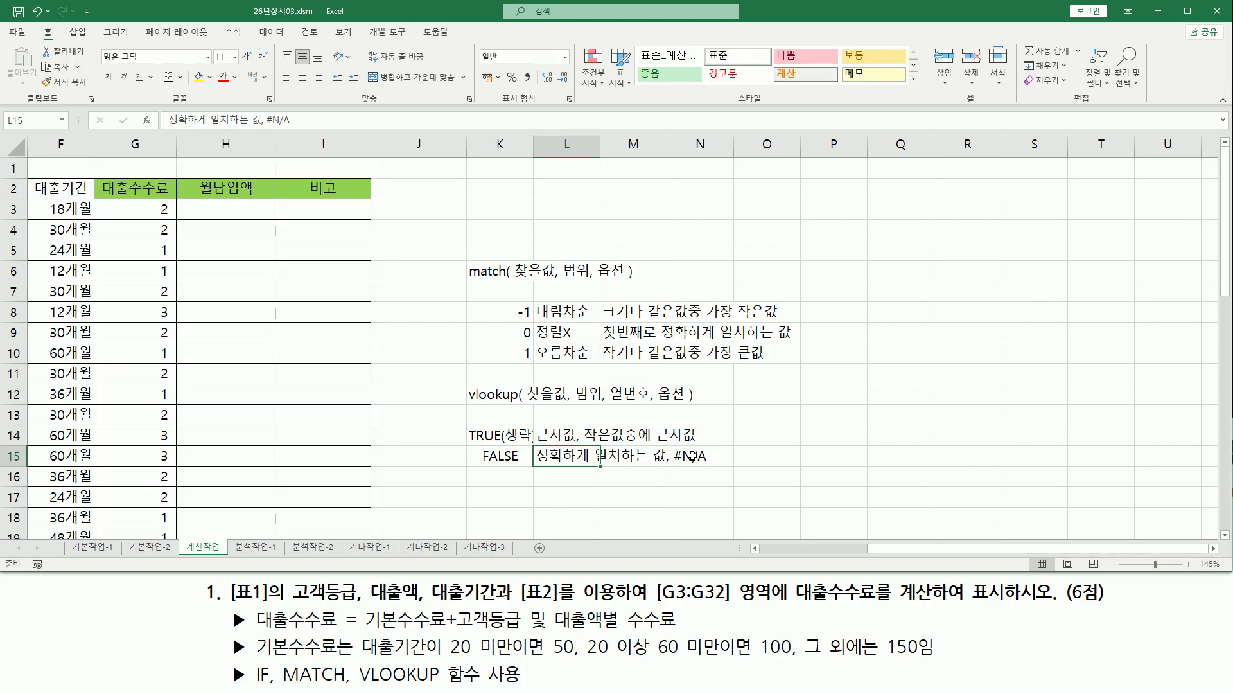
# Review the explanations of the TRUE and FALSE vlookup options in K14:L15.
pyautogui.click(554, 493)
pyautogui.hotkey('ctrl', '2')
pyautogui.moveTo(468, 442)
pyautogui.mouseDown()
pyautogui.moveTo(514, 442)
pyautogui.moveTo(505, 463)
pyautogui.moveTo(662, 463)
pyautogui.mouseUp()
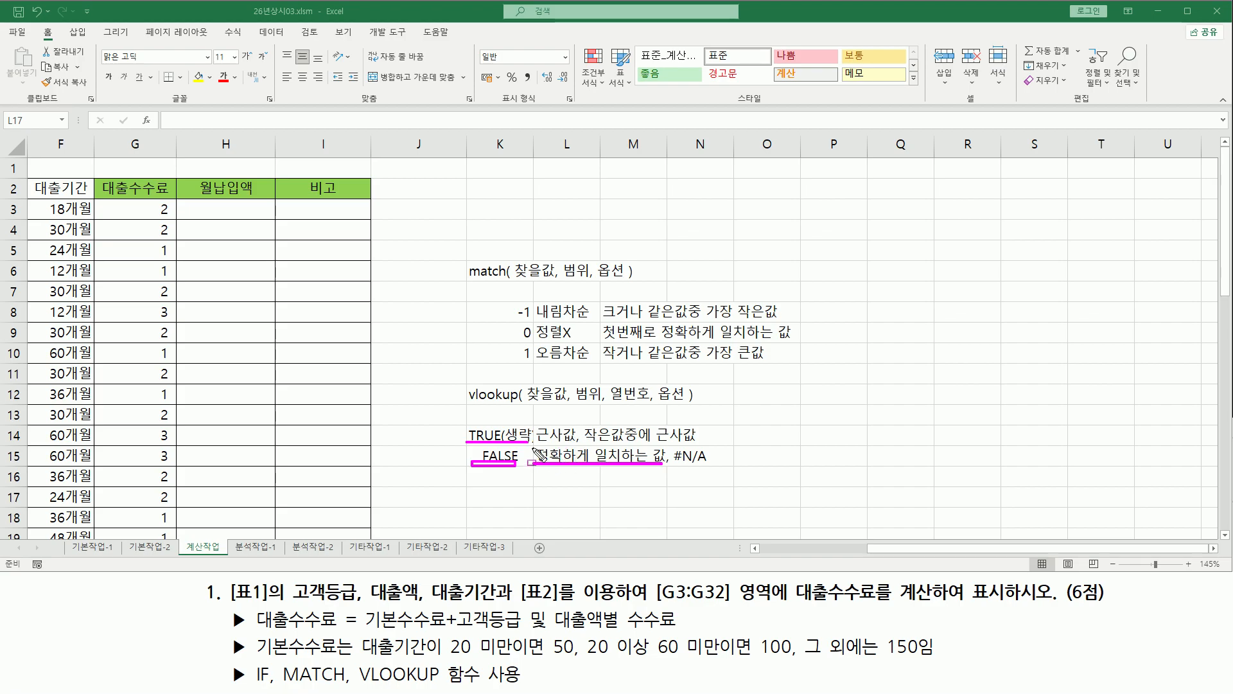
pyautogui.moveTo(537, 447)
pyautogui.mouseDown()
pyautogui.moveTo(545, 470)
pyautogui.moveTo(670, 471)
pyautogui.mouseUp()
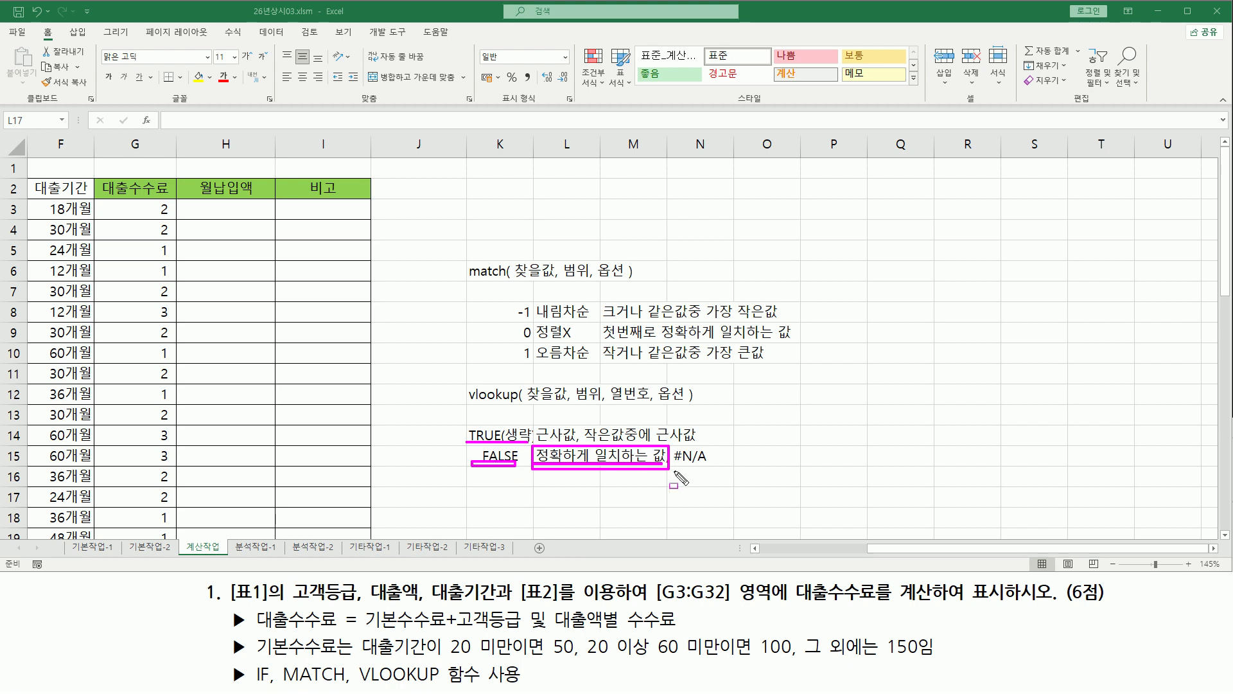
pyautogui.moveTo(669, 465); pyautogui.dragTo(722, 465)
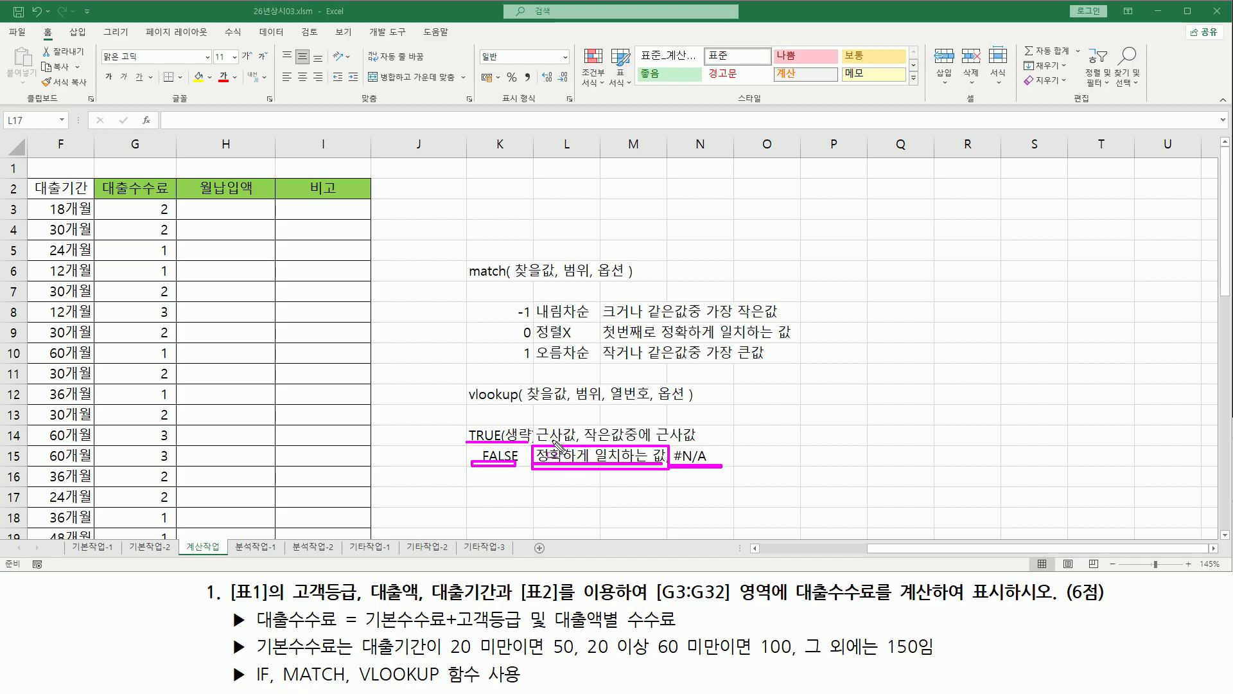
pyautogui.moveTo(536, 443); pyautogui.dragTo(578, 427)
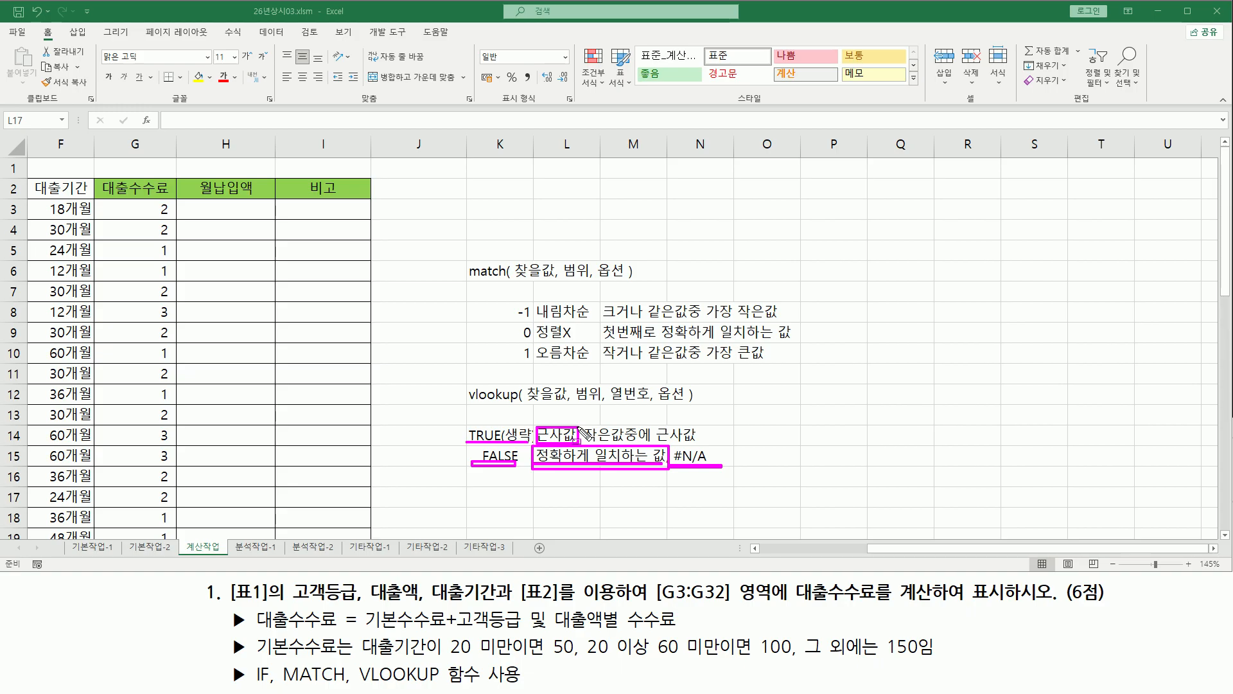
pyautogui.press('Escape')
# Compare the 고객등급 values in column B of [표1] with the grades in A37:A39 of [표2].
pyautogui.click(768, 548)
pyautogui.scroll(-7, 170, 416)
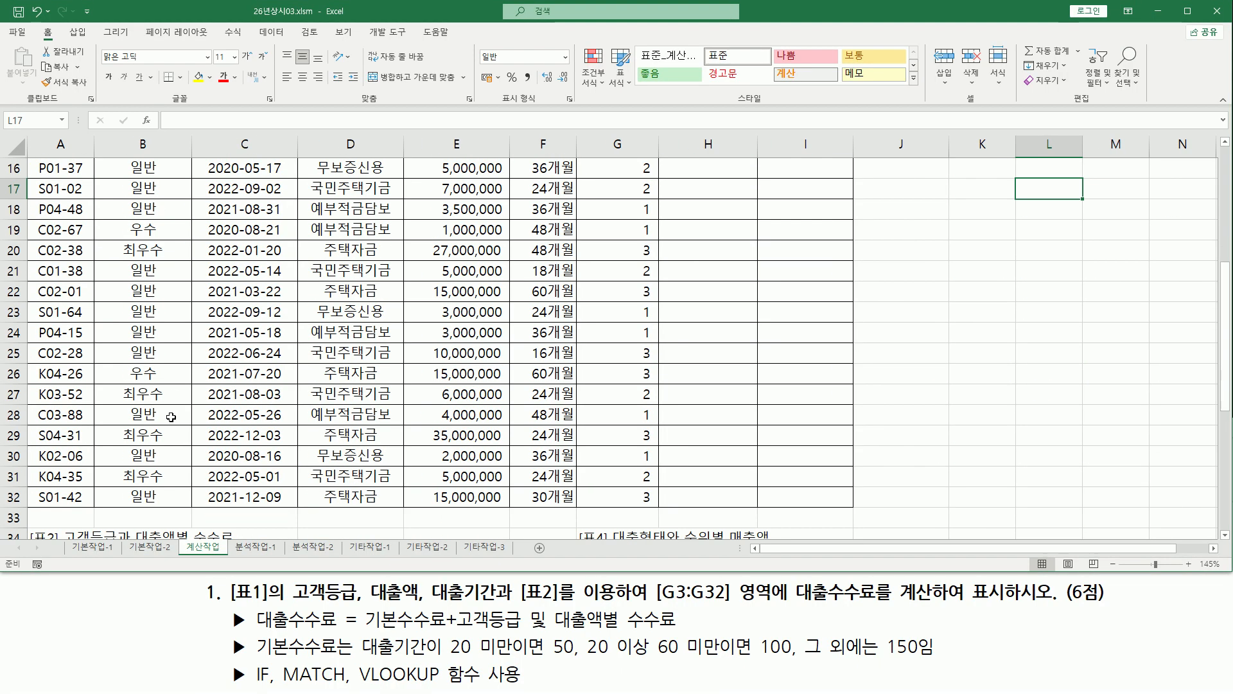
pyautogui.scroll(-1, 171, 416)
pyautogui.moveTo(31, 404); pyautogui.dragTo(211, 475)
pyautogui.moveTo(353, 498); pyautogui.dragTo(509, 466)
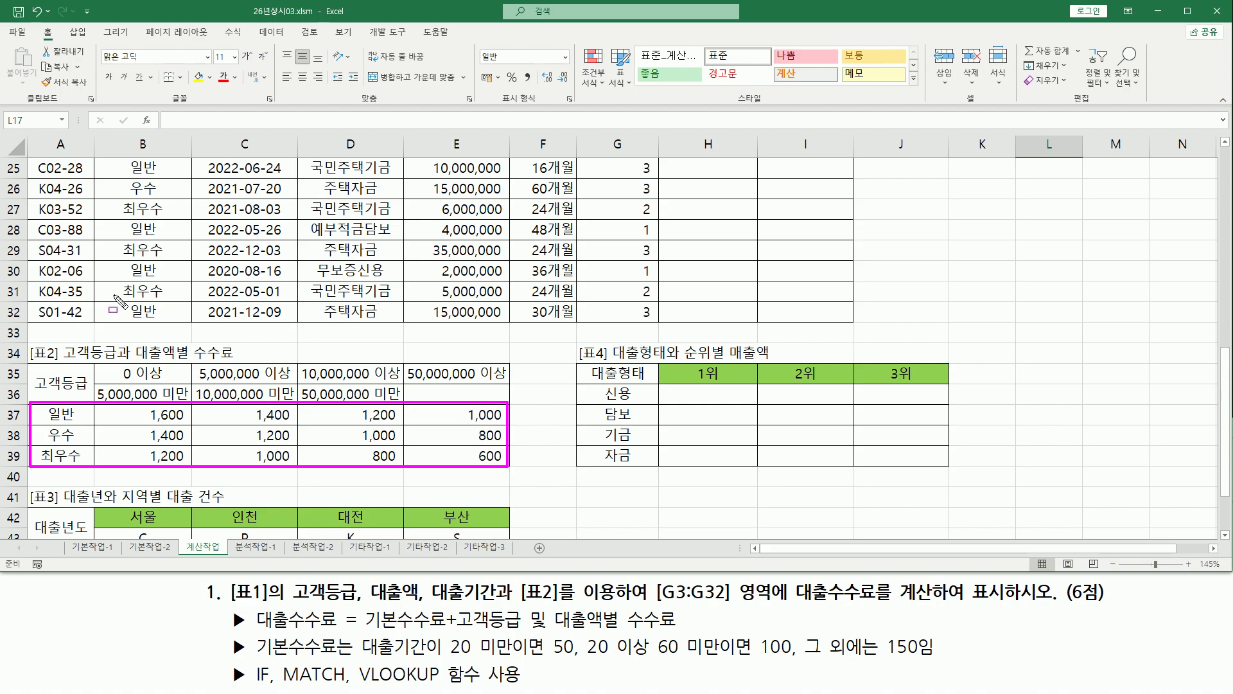
pyautogui.moveTo(118, 280); pyautogui.dragTo(170, 299)
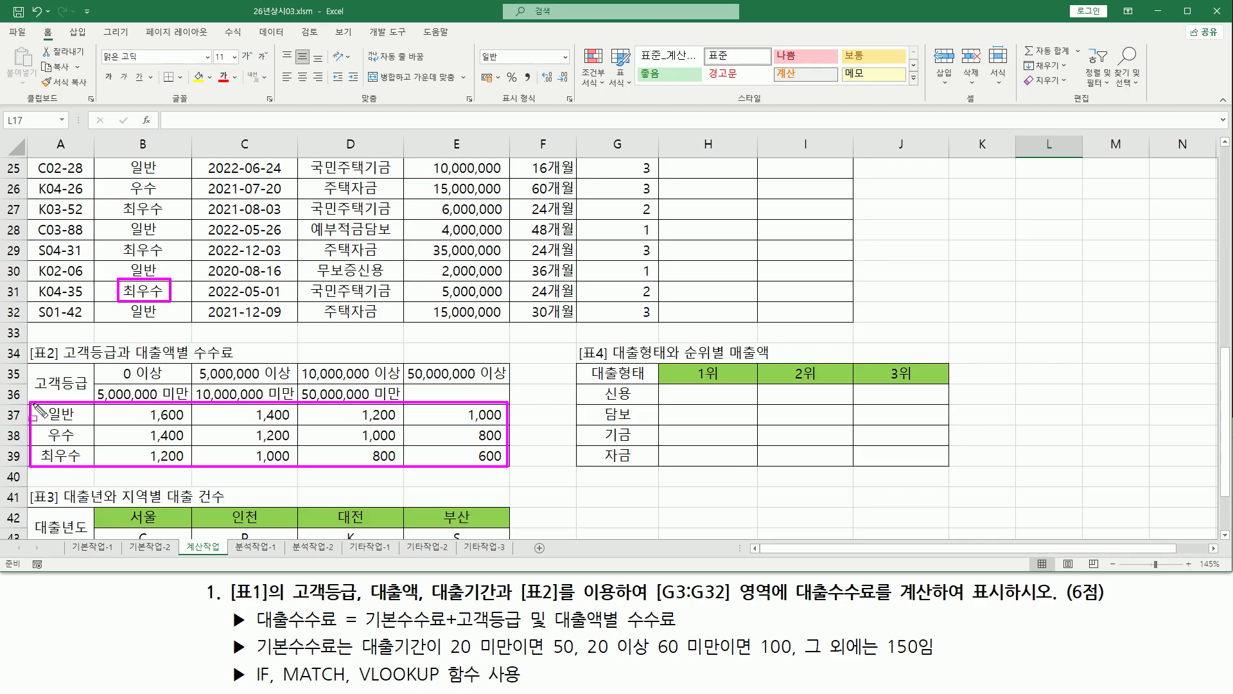
pyautogui.moveTo(33, 410); pyautogui.dragTo(92, 461)
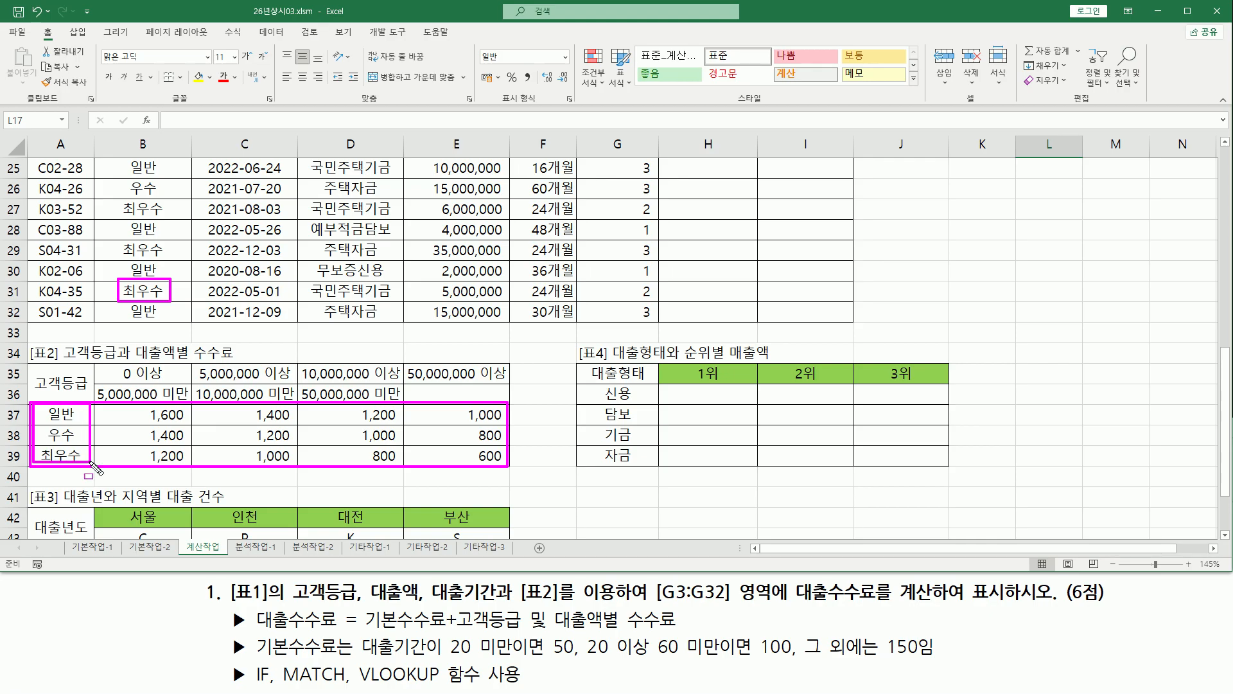
pyautogui.moveTo(118, 162); pyautogui.dragTo(171, 224)
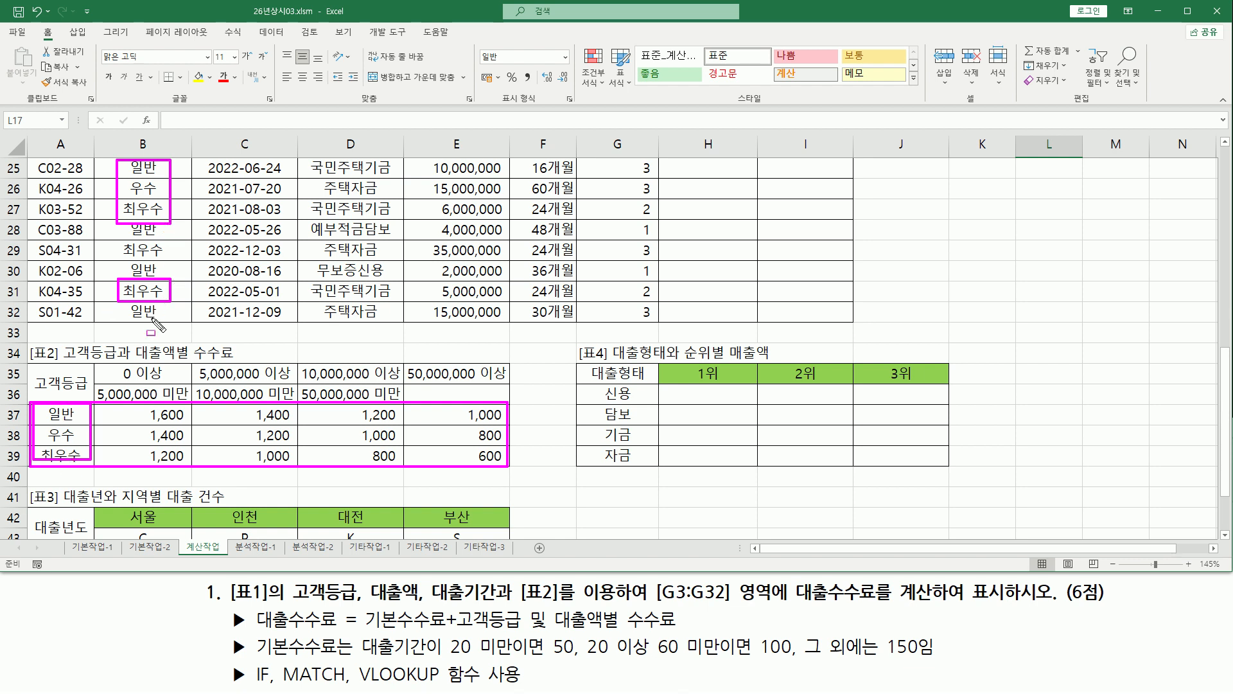
pyautogui.press('Escape')
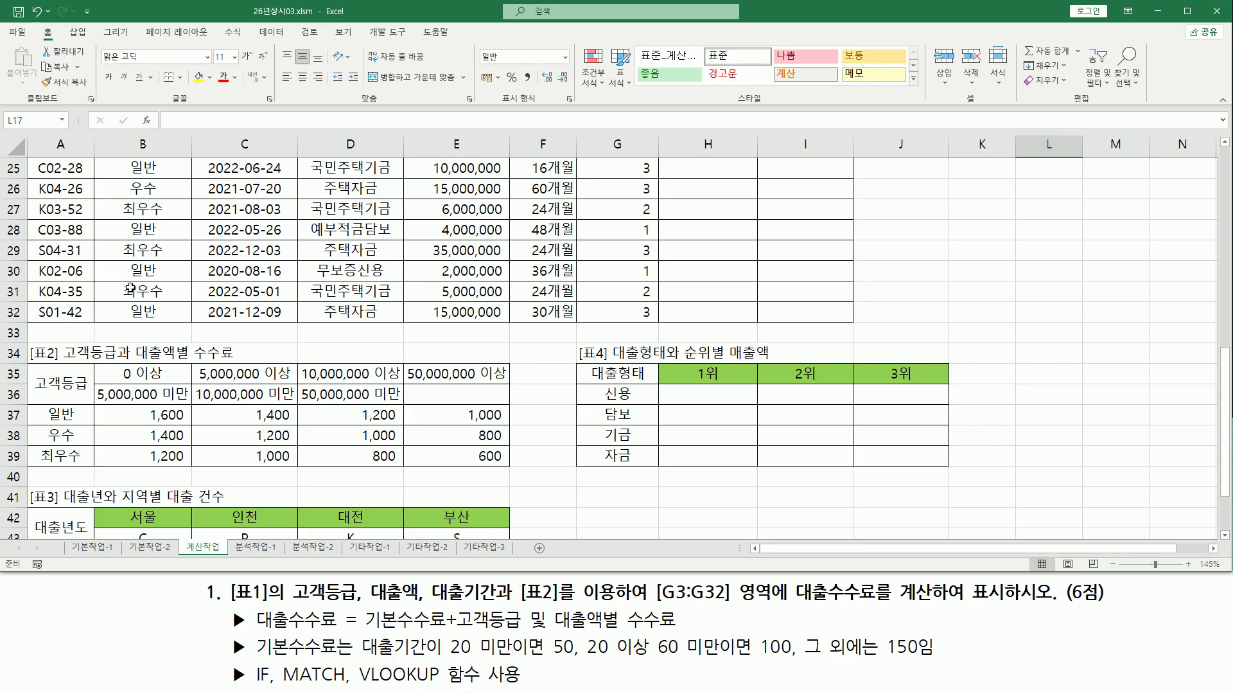
# Recheck the 고객등급 columns of both tables against the FALSE option note in K15.
pyautogui.scroll(5, 133, 283)
pyautogui.scroll(3, 134, 281)
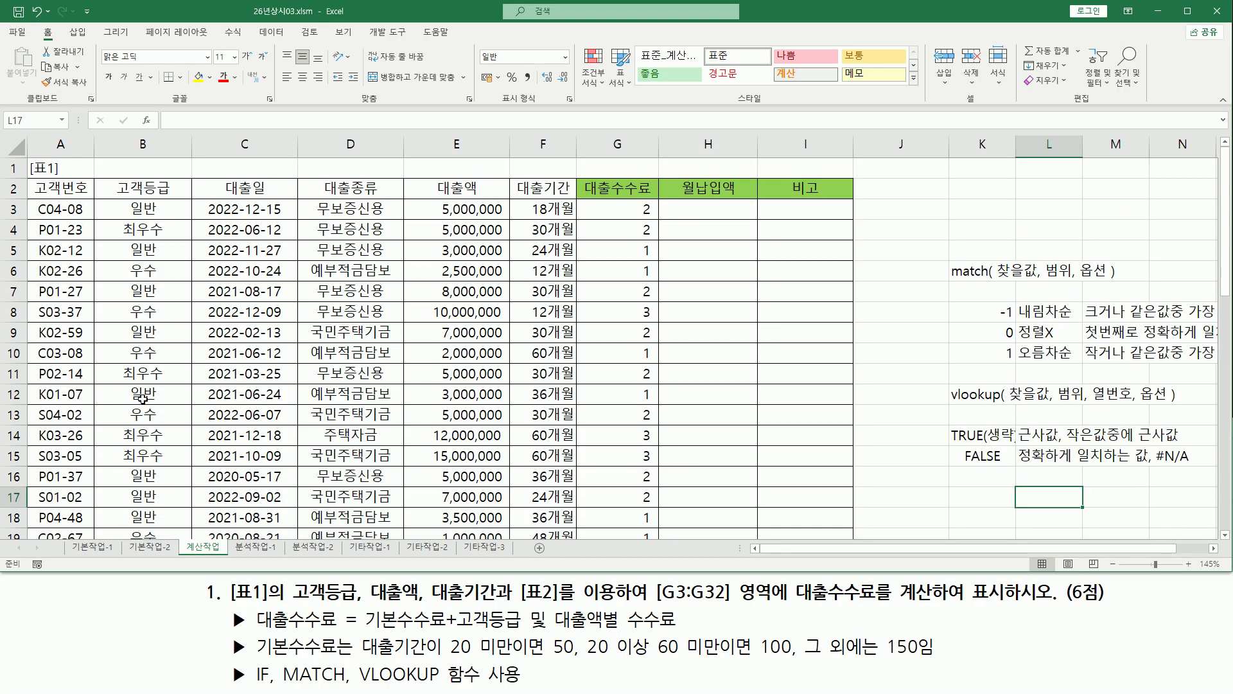
pyautogui.scroll(-7, 142, 401)
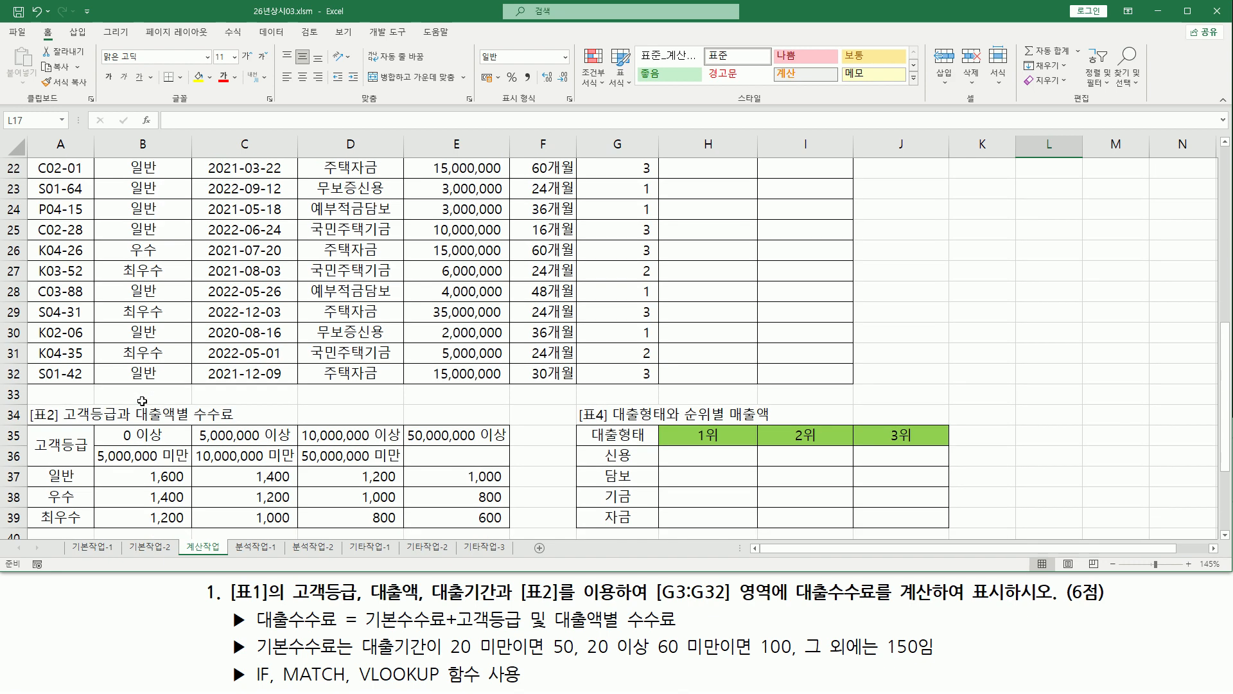
pyautogui.hscroll(1, 1131, 425)
pyautogui.scroll(4, 1131, 426)
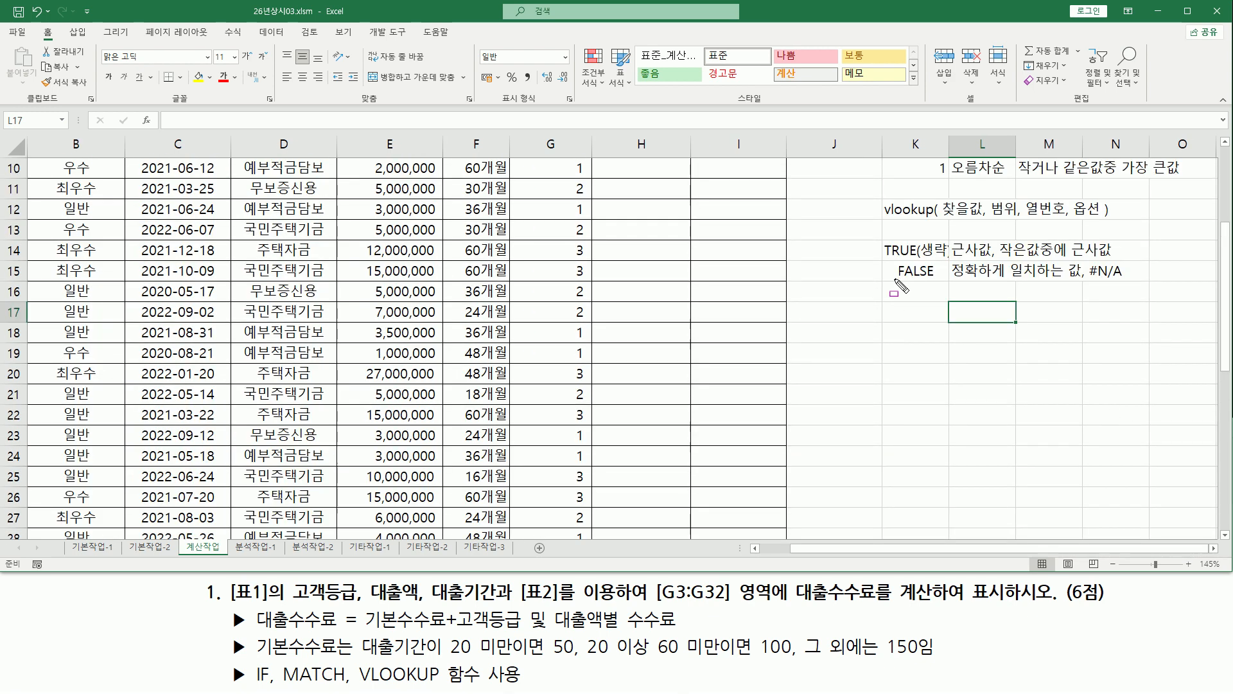
pyautogui.moveTo(886, 280); pyautogui.dragTo(943, 264)
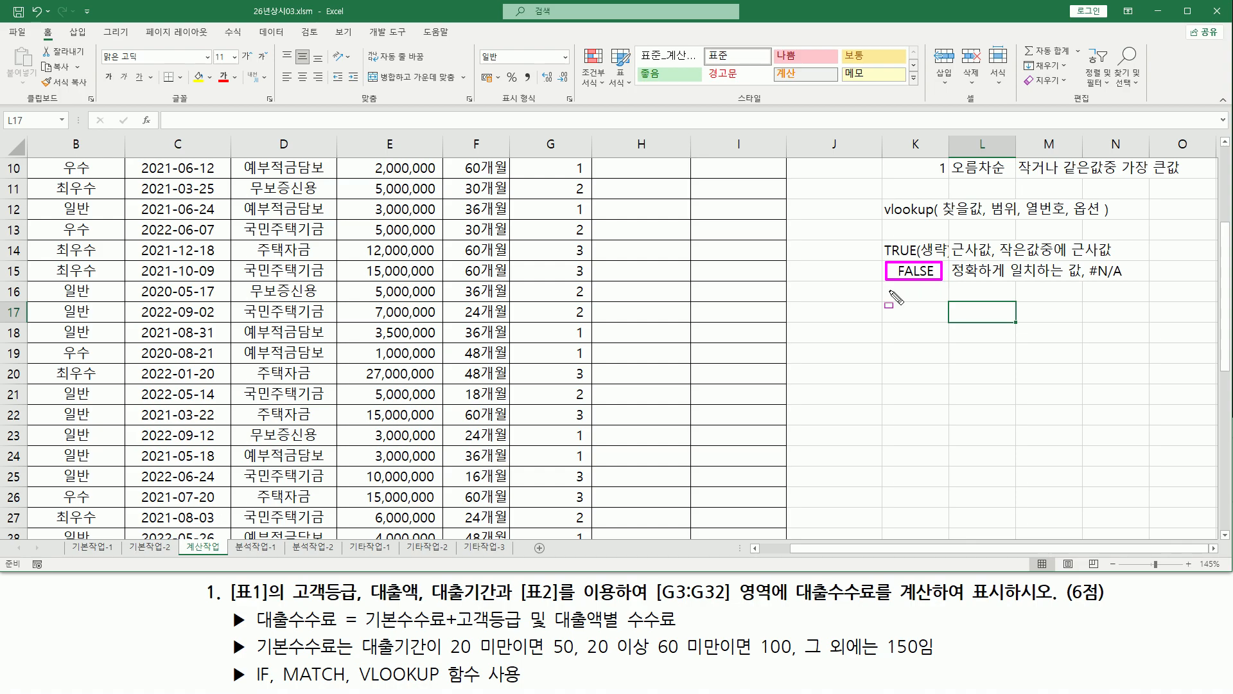
pyautogui.scroll(3, 919, 290)
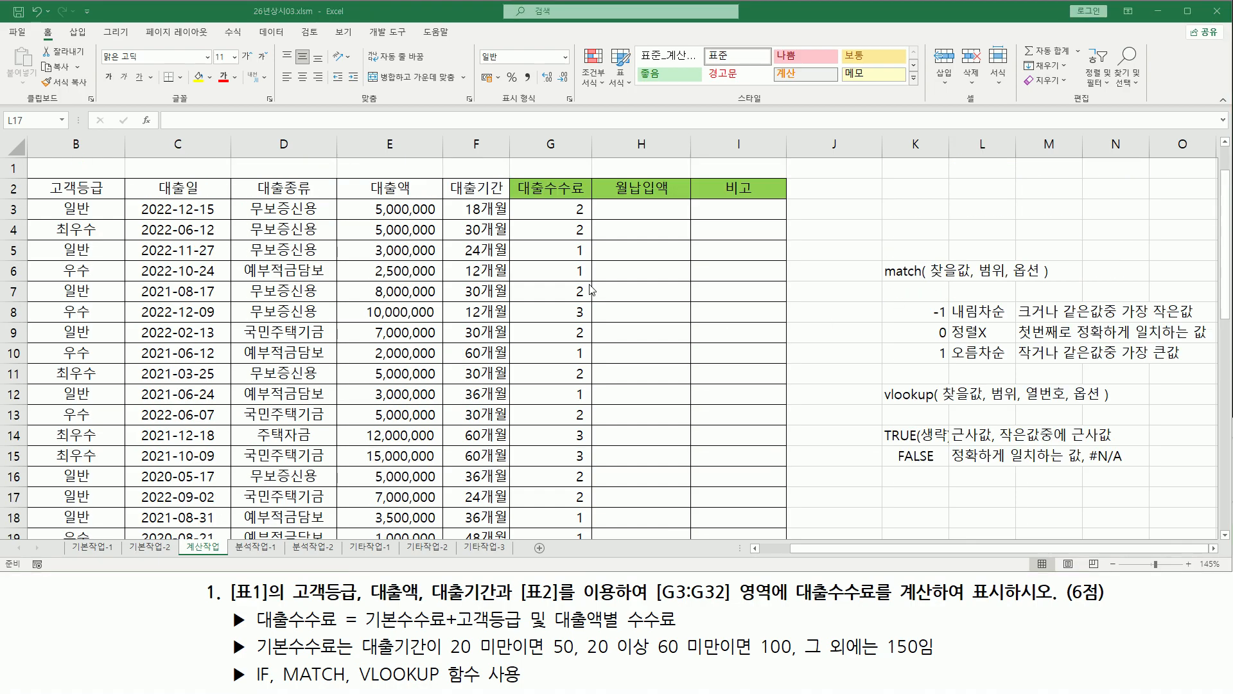
# Cut the MATCH expression out of G3's formula and start a VLOOKUP there with B3 as the lookup value.
pyautogui.click(567, 208)
pyautogui.doubleClick(520, 209)
pyautogui.moveTo(520, 210); pyautogui.dragTo(707, 211)
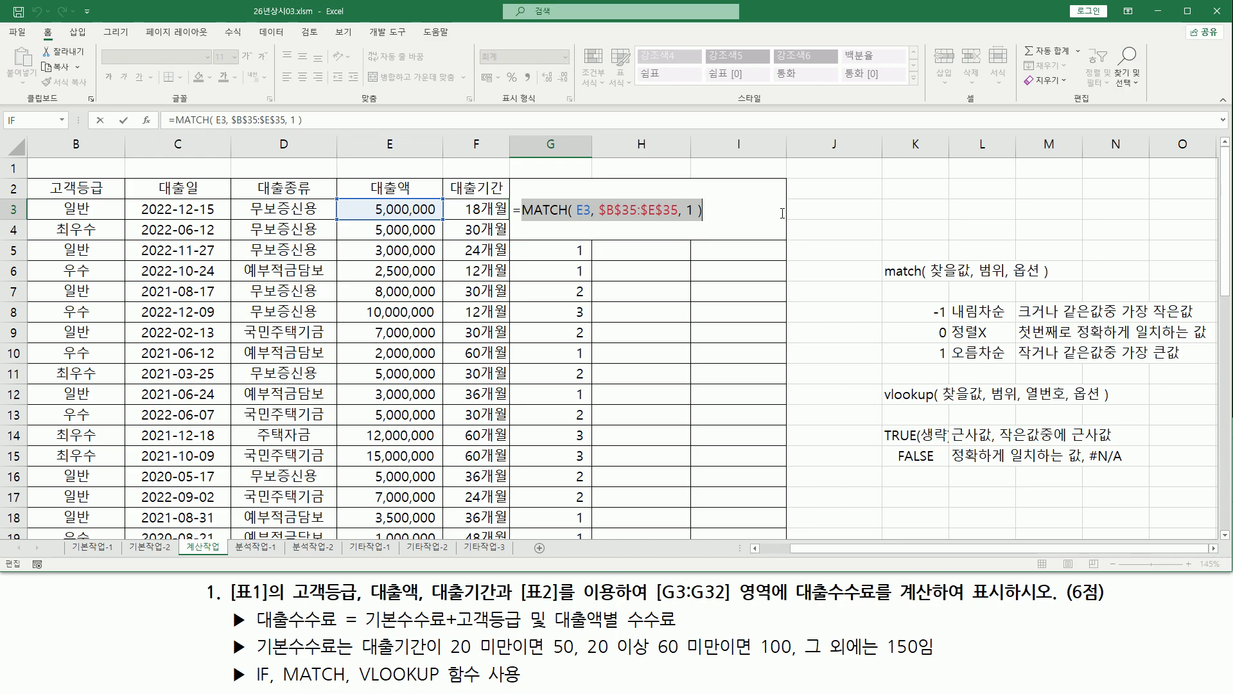
pyautogui.press('BackSpace')
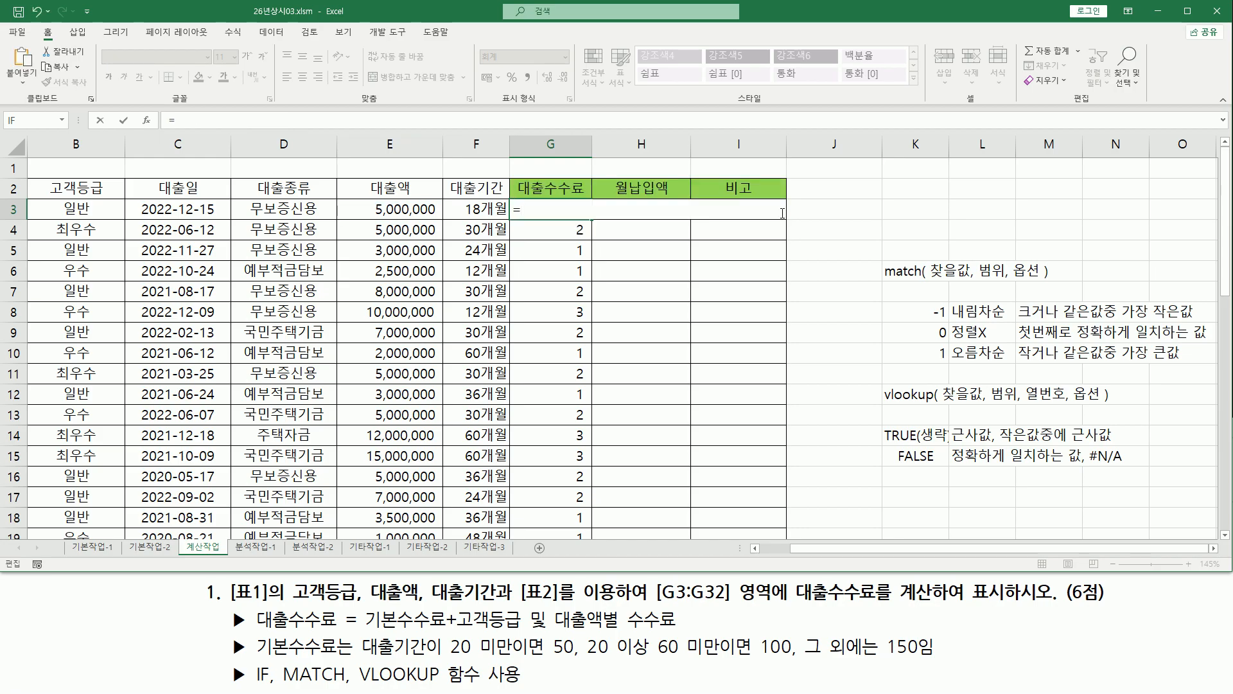
pyautogui.write('VLOOKUP(')
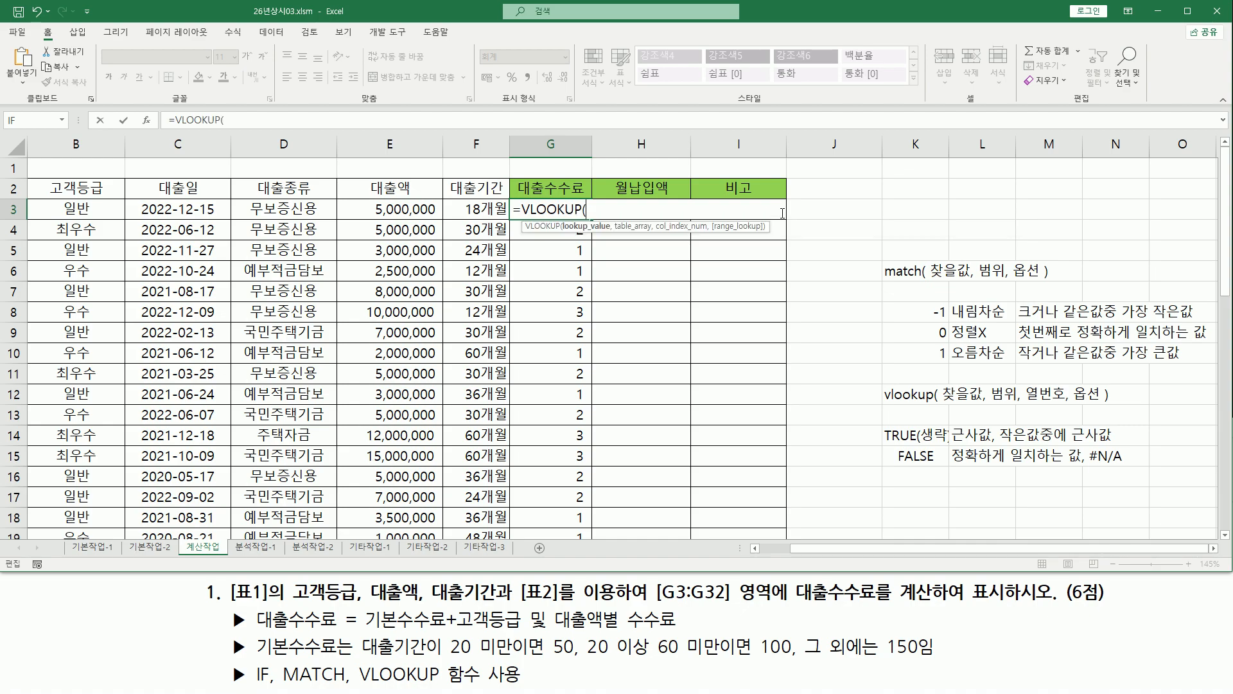
pyautogui.click(66, 204)
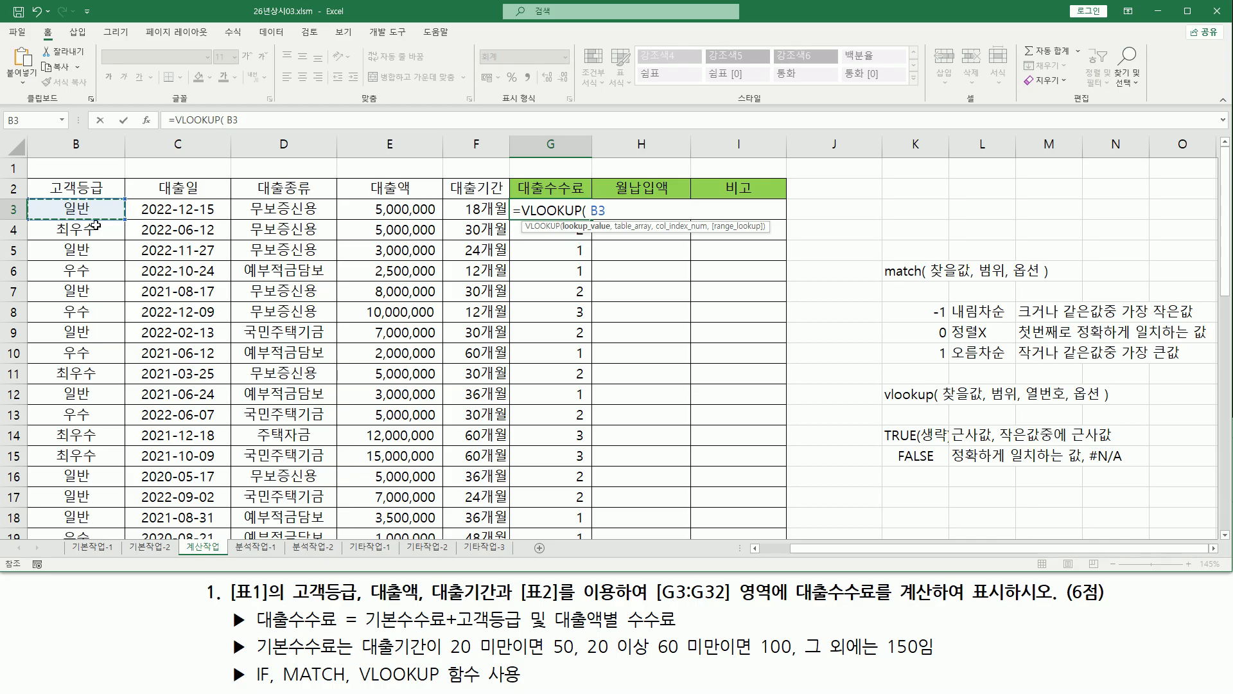
pyautogui.write(',')
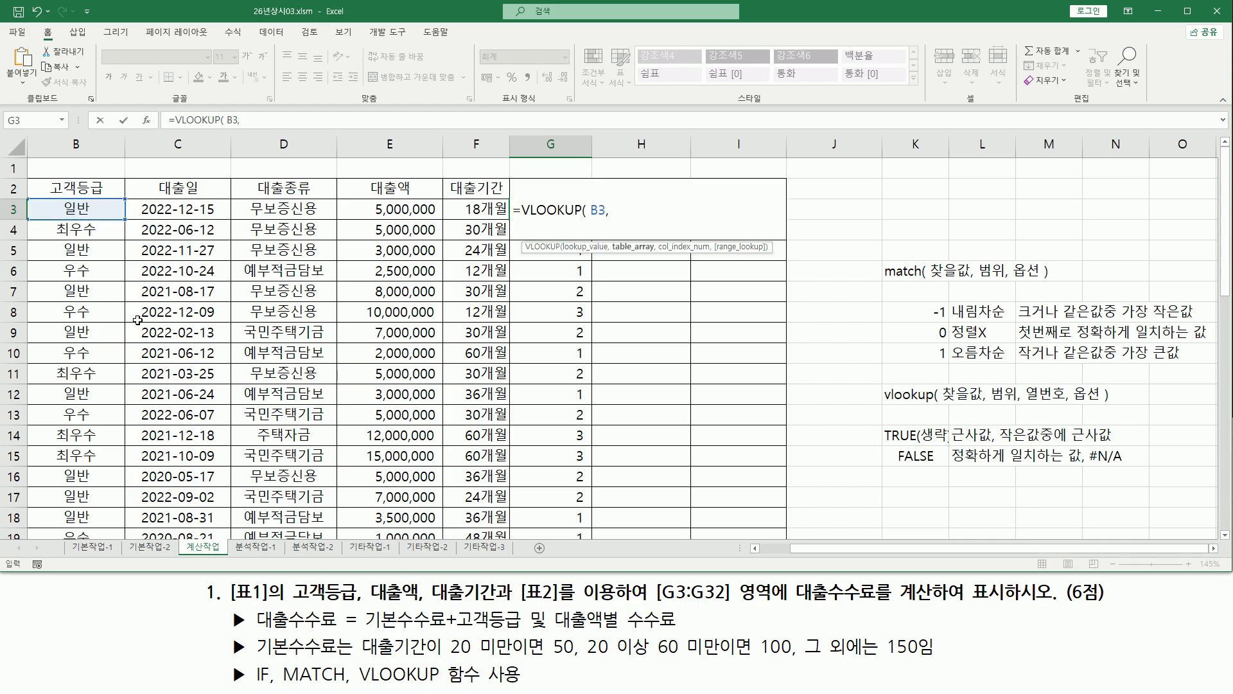
# Set A37:E39 of [표2] as the VLOOKUP table range in G3's formula.
pyautogui.scroll(-12, 406, 506)
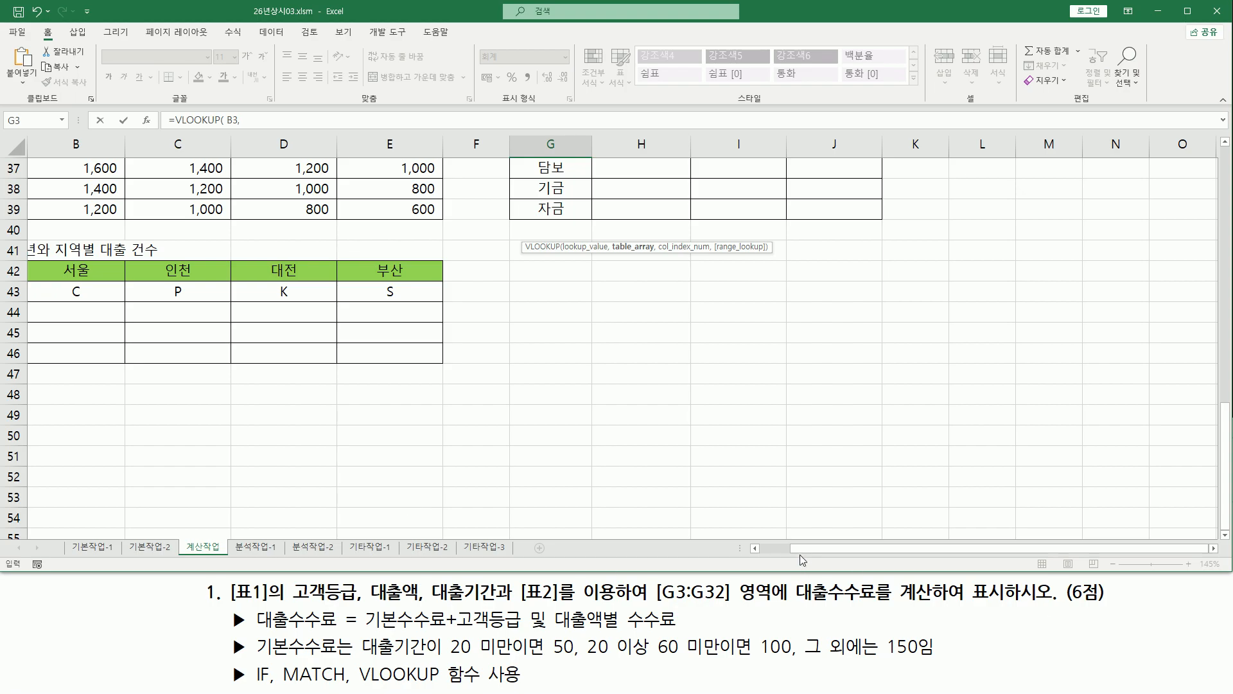
pyautogui.click(766, 549)
pyautogui.scroll(2, 132, 229)
pyautogui.moveTo(54, 298); pyautogui.dragTo(363, 332)
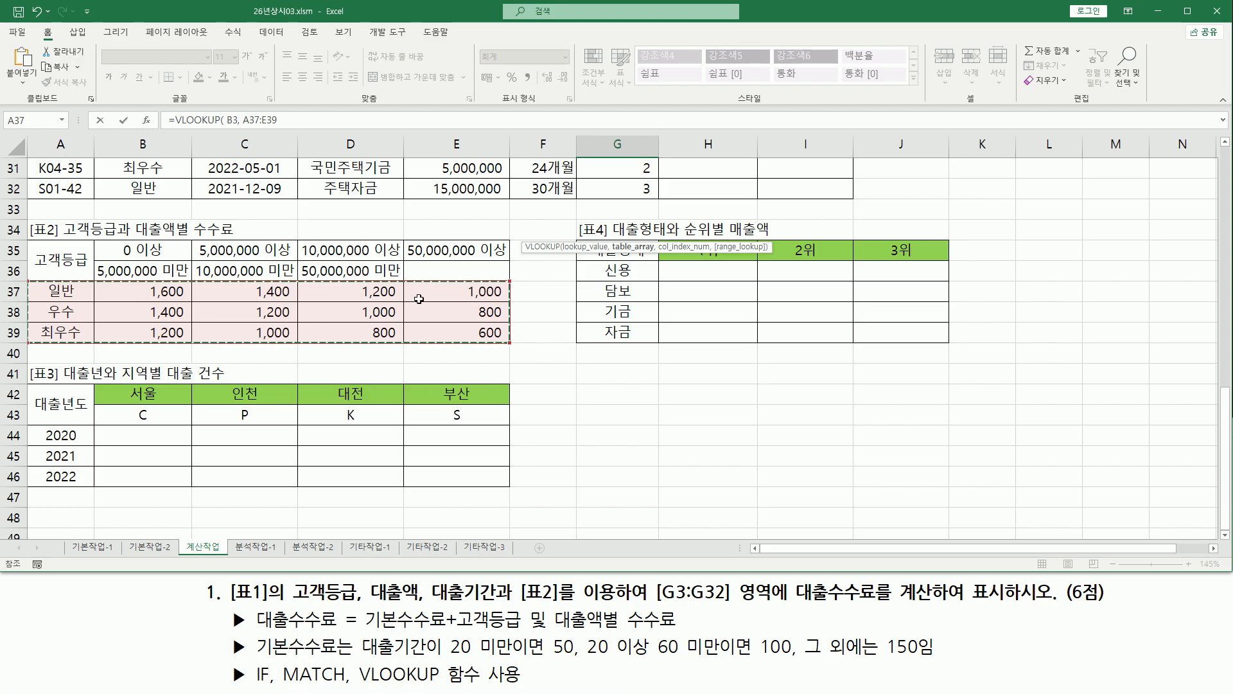
pyautogui.scroll(10, 636, 299)
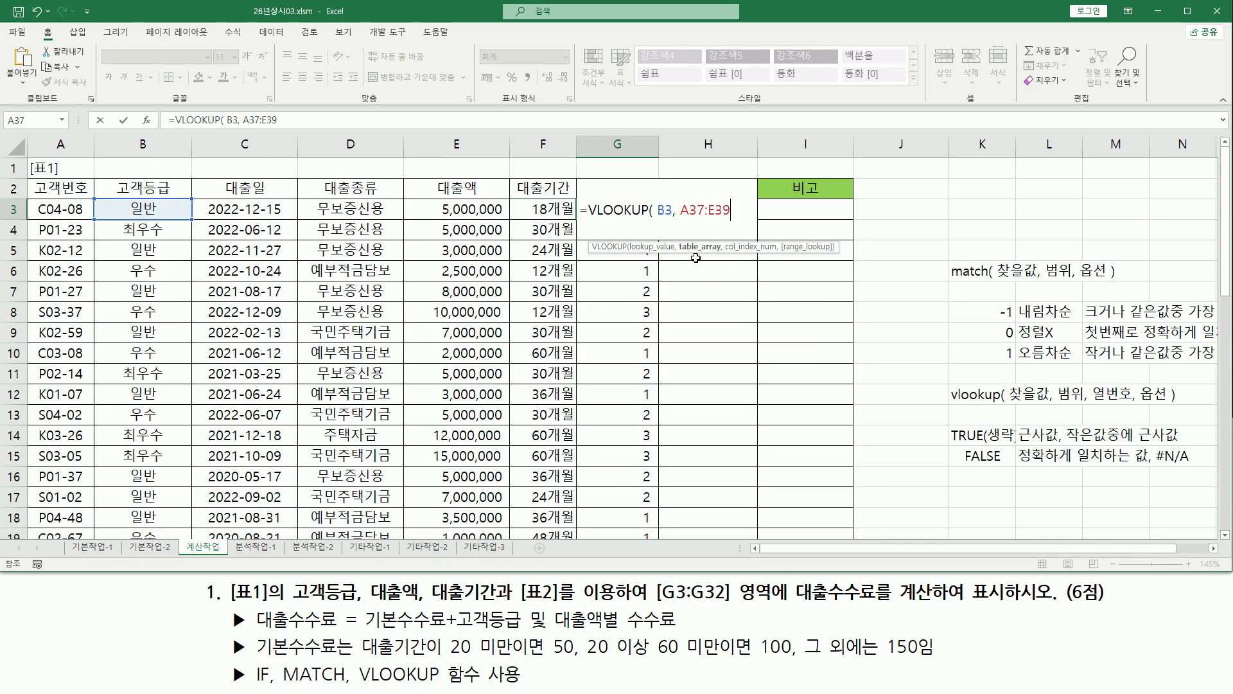
pyautogui.write(',')
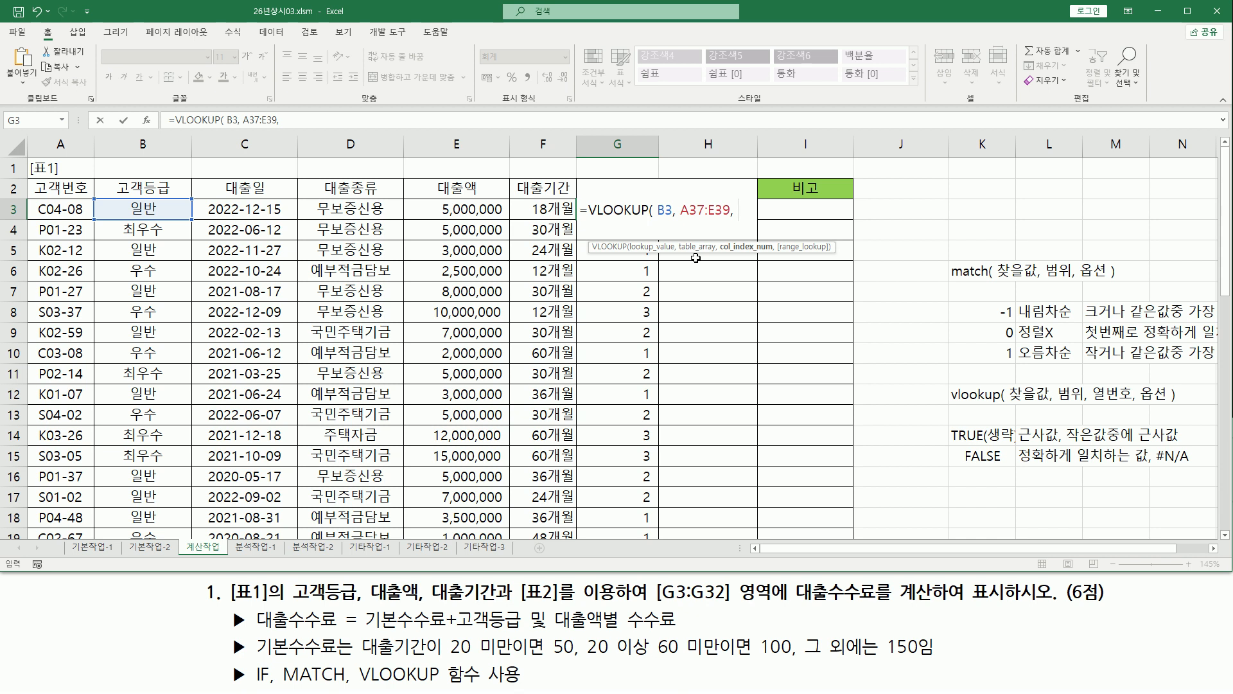
# Complete G3's VLOOKUP with MATCH( E3, $B$35:$E$35, 1 ) as the column number and FALSE as the match option.
pyautogui.write(' MATCH( E3, $B$35:$E$35, 1 ),')
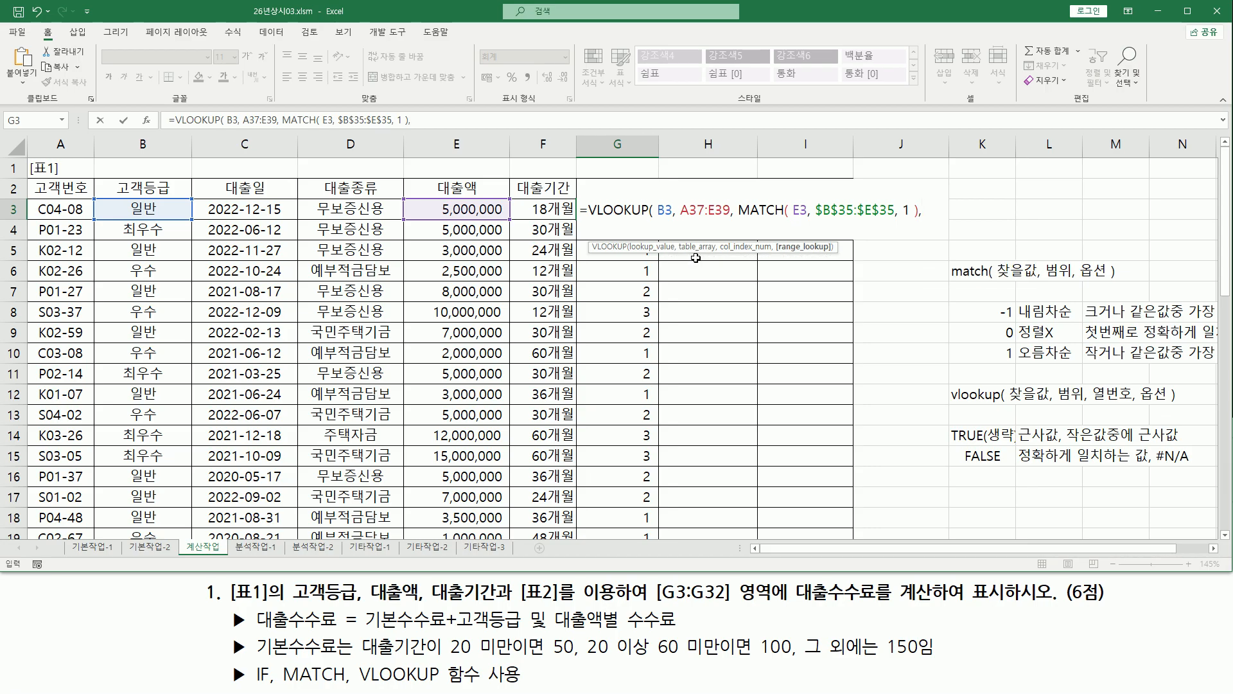
pyautogui.write(' F')
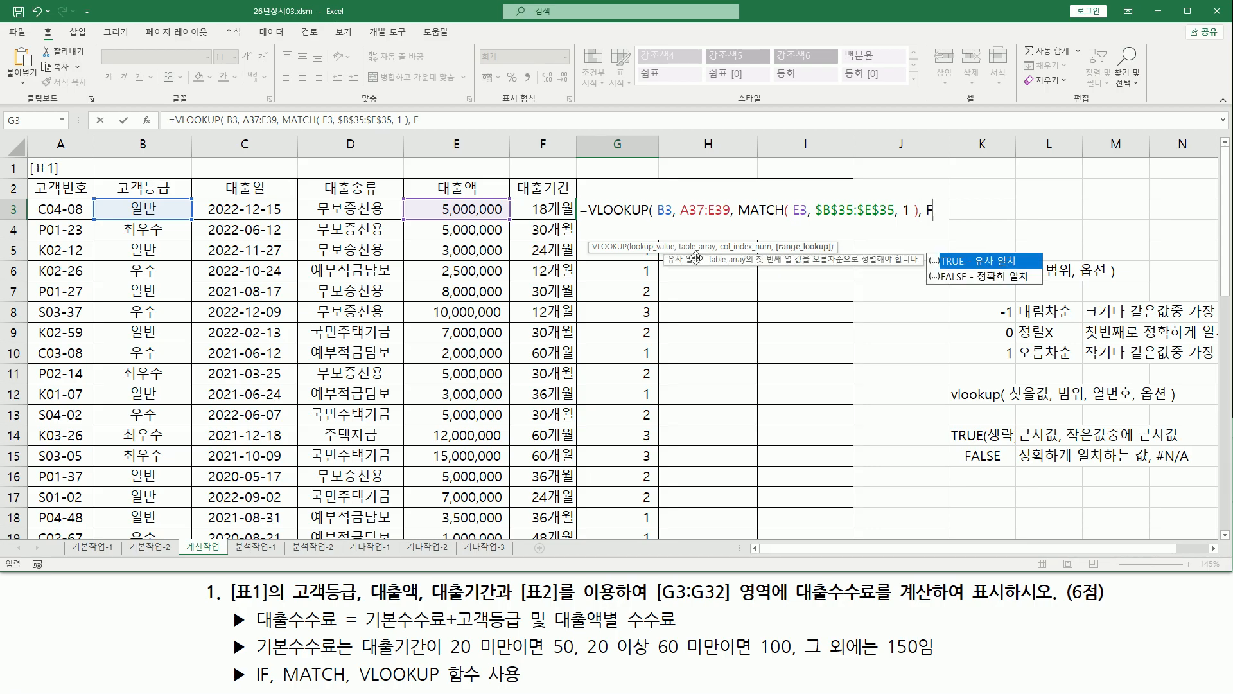
pyautogui.write('ALSE')
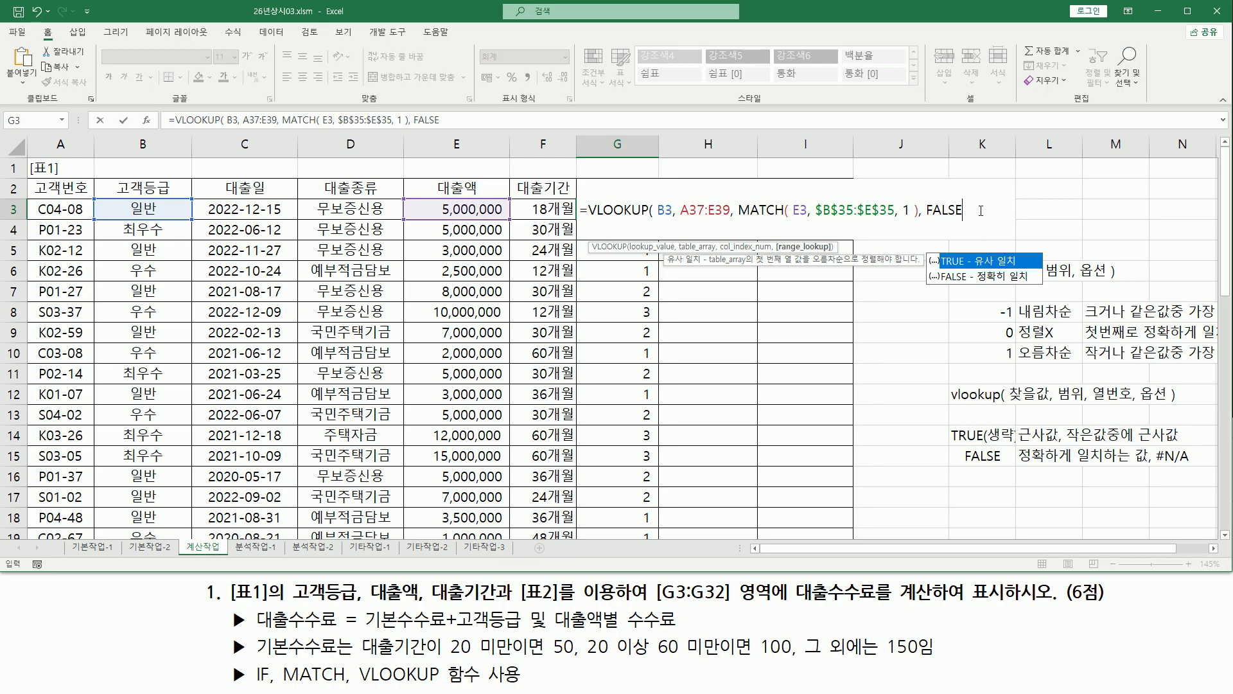
pyautogui.write(')')
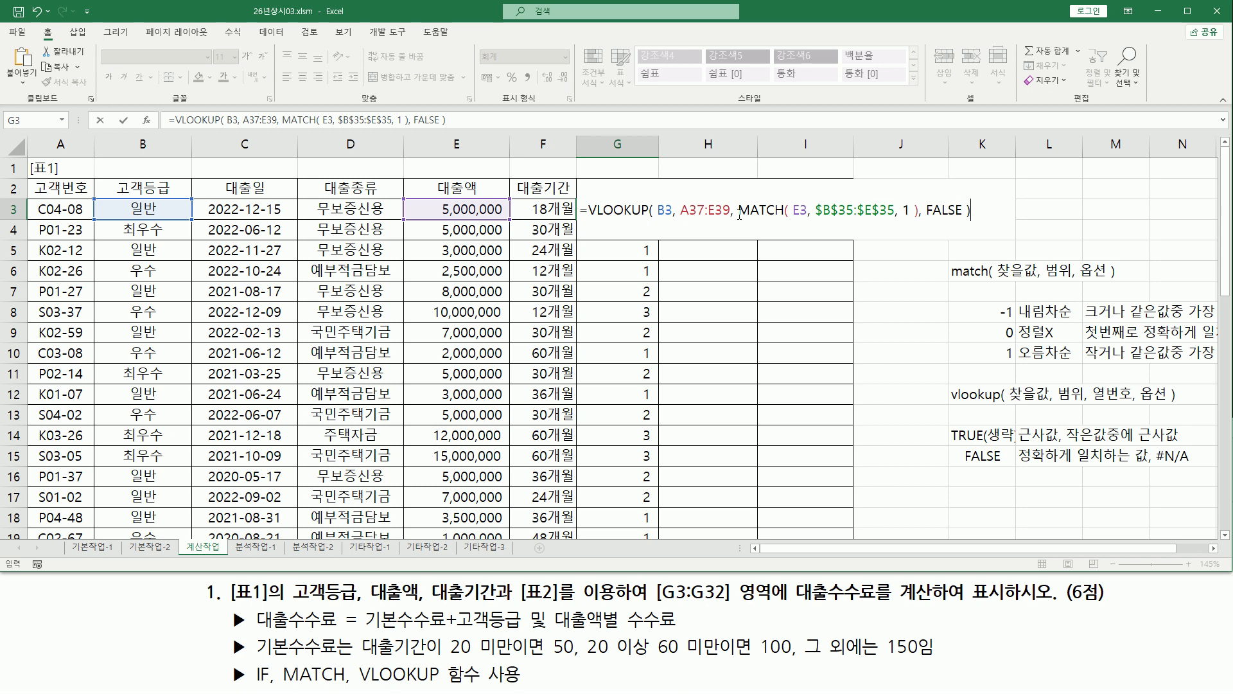
# Number the MATCH positions 1 to 4 above B35:E35 and compare that range with the VLOOKUP range A37:E39.
pyautogui.moveTo(749, 210); pyautogui.dragTo(919, 211)
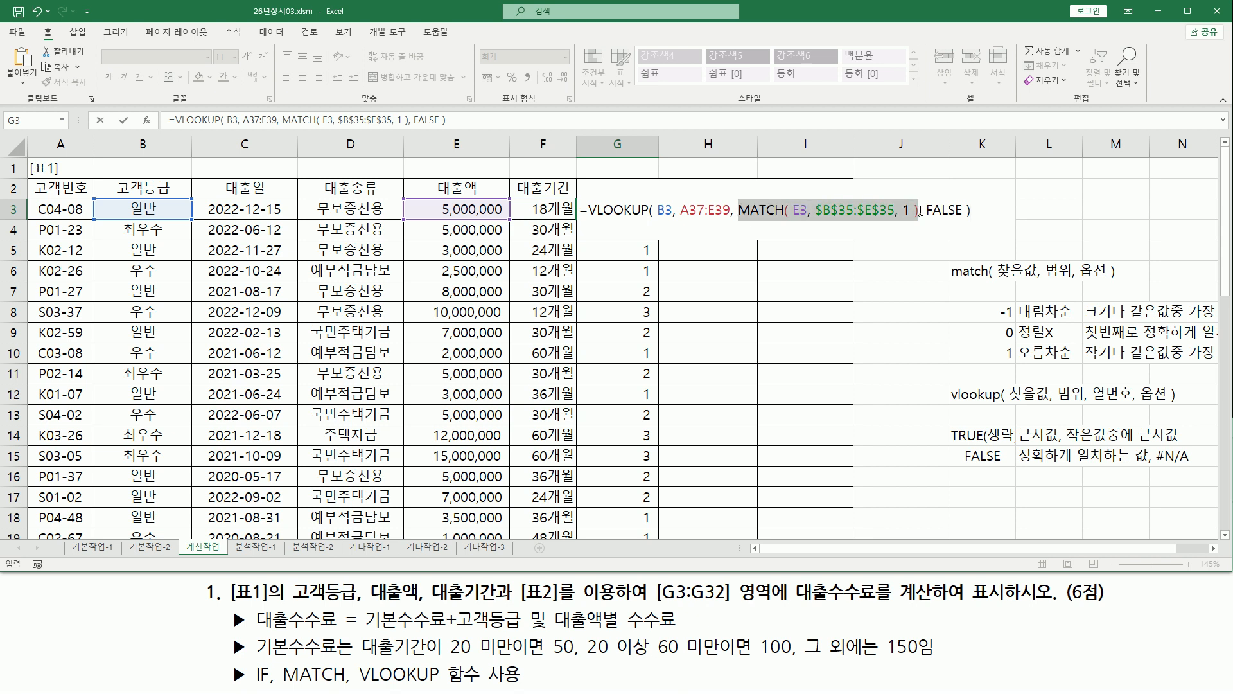
pyautogui.scroll(-5, 191, 434)
pyautogui.scroll(-5, 191, 434)
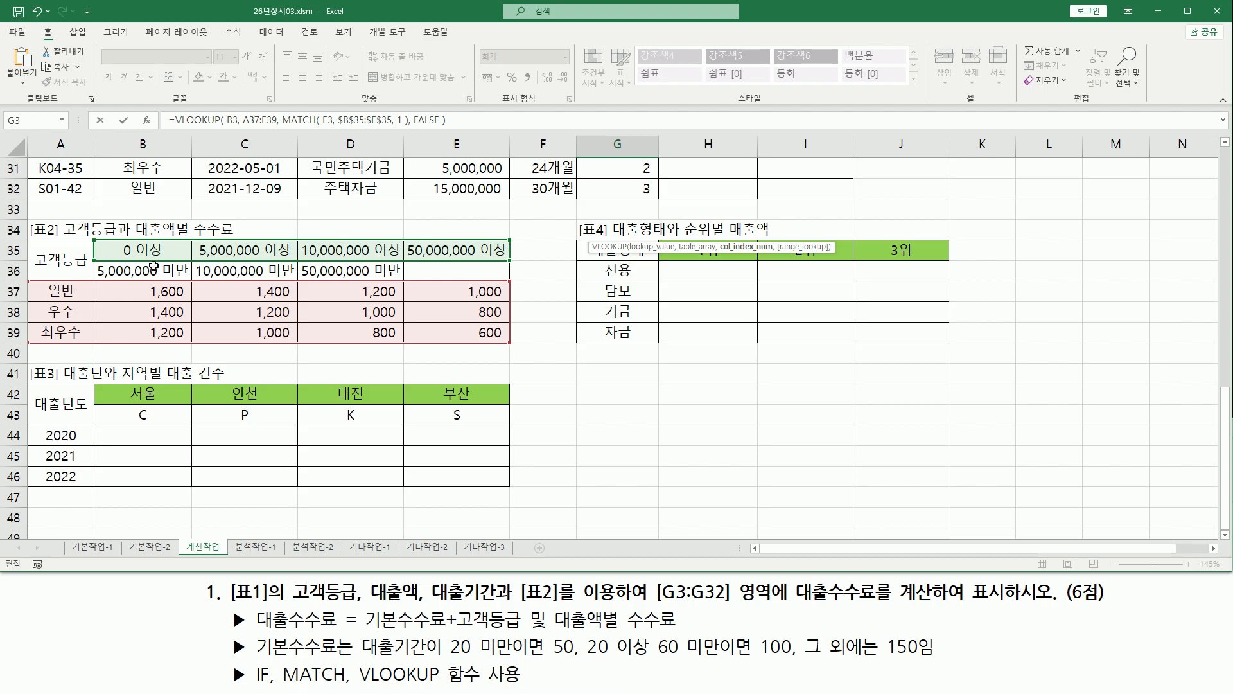
pyautogui.moveTo(102, 264); pyautogui.dragTo(509, 263)
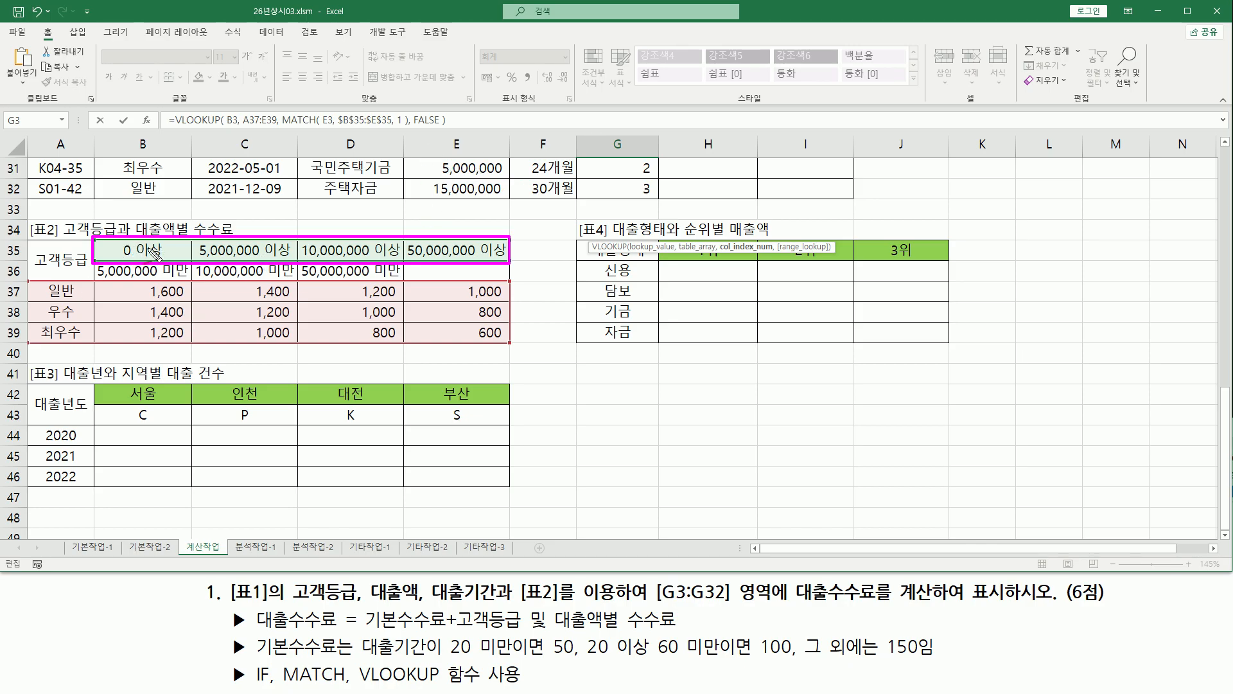
pyautogui.moveTo(148, 204); pyautogui.dragTo(141, 226)
pyautogui.moveTo(233, 216)
pyautogui.mouseDown()
pyautogui.moveTo(275, 233)
pyautogui.moveTo(342, 222)
pyautogui.mouseUp()
pyautogui.moveTo(350, 233); pyautogui.dragTo(338, 228)
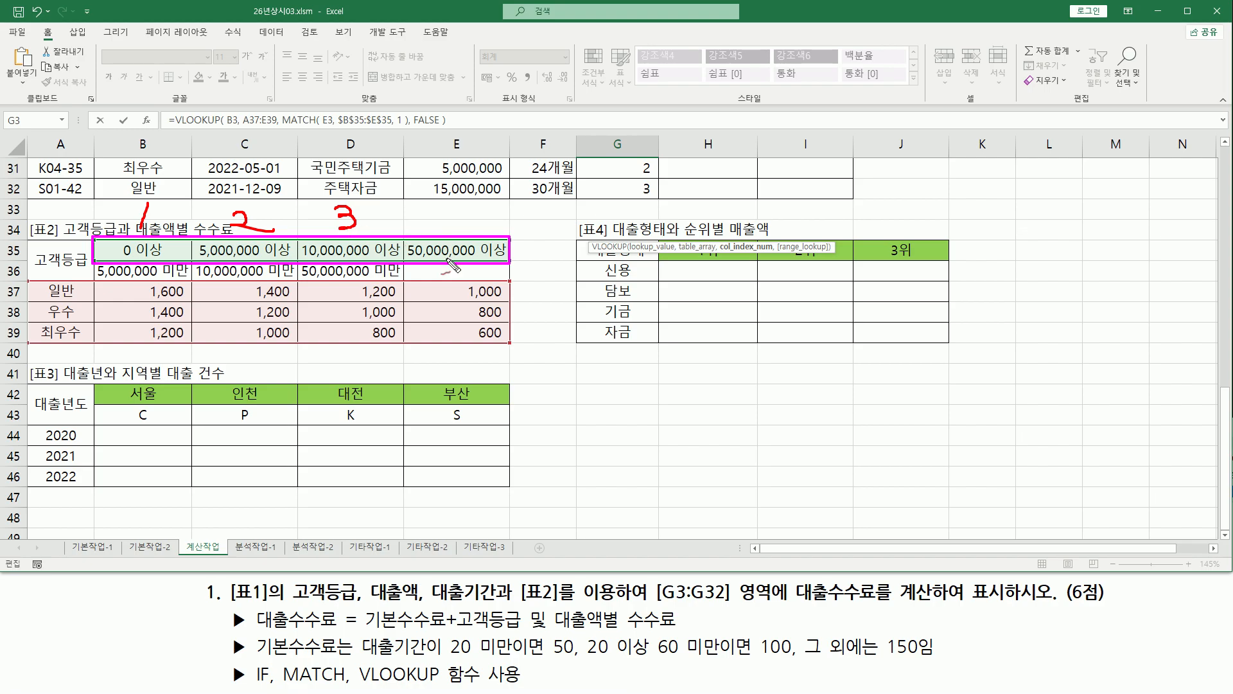
pyautogui.moveTo(444, 203)
pyautogui.mouseDown()
pyautogui.moveTo(434, 217)
pyautogui.moveTo(473, 217)
pyautogui.moveTo(456, 232)
pyautogui.mouseUp()
pyautogui.moveTo(455, 292); pyautogui.dragTo(463, 289)
pyautogui.moveTo(30, 281)
pyautogui.mouseDown()
pyautogui.moveTo(44, 316)
pyautogui.moveTo(221, 347)
pyautogui.moveTo(510, 347)
pyautogui.mouseUp()
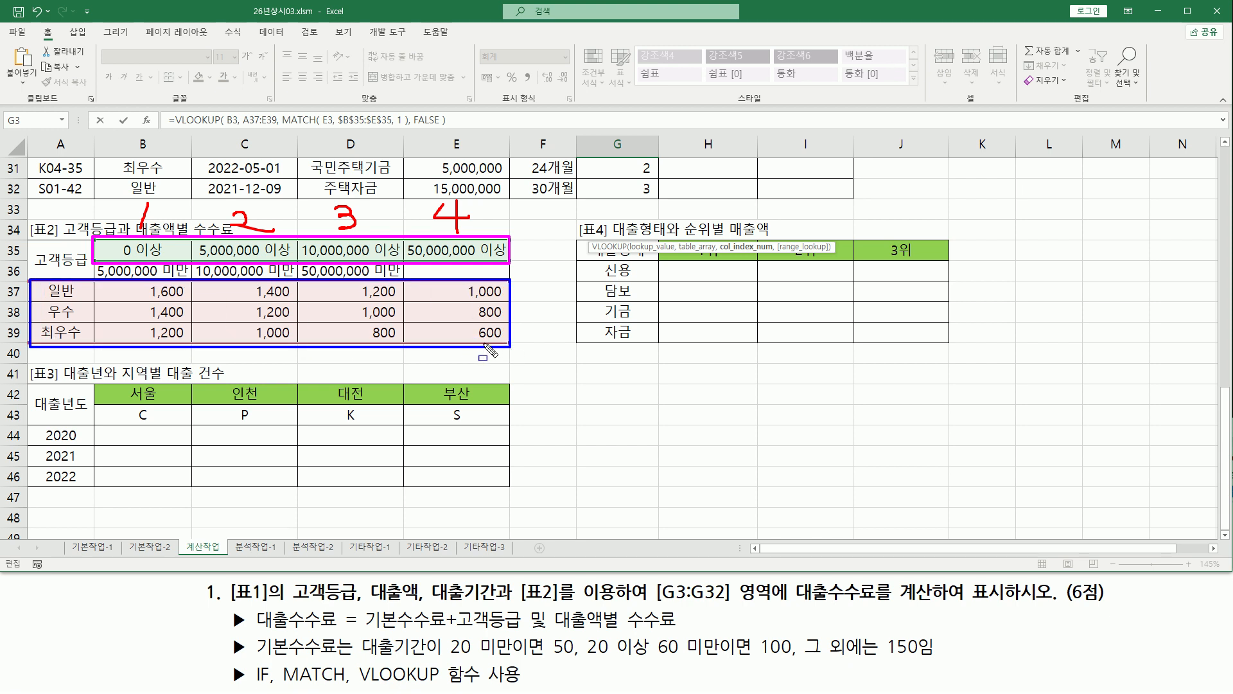
# Trace the row 32 example, 일반 with 15,000,000, through the grade row and amount column of [표2].
pyautogui.moveTo(127, 180); pyautogui.dragTo(161, 196)
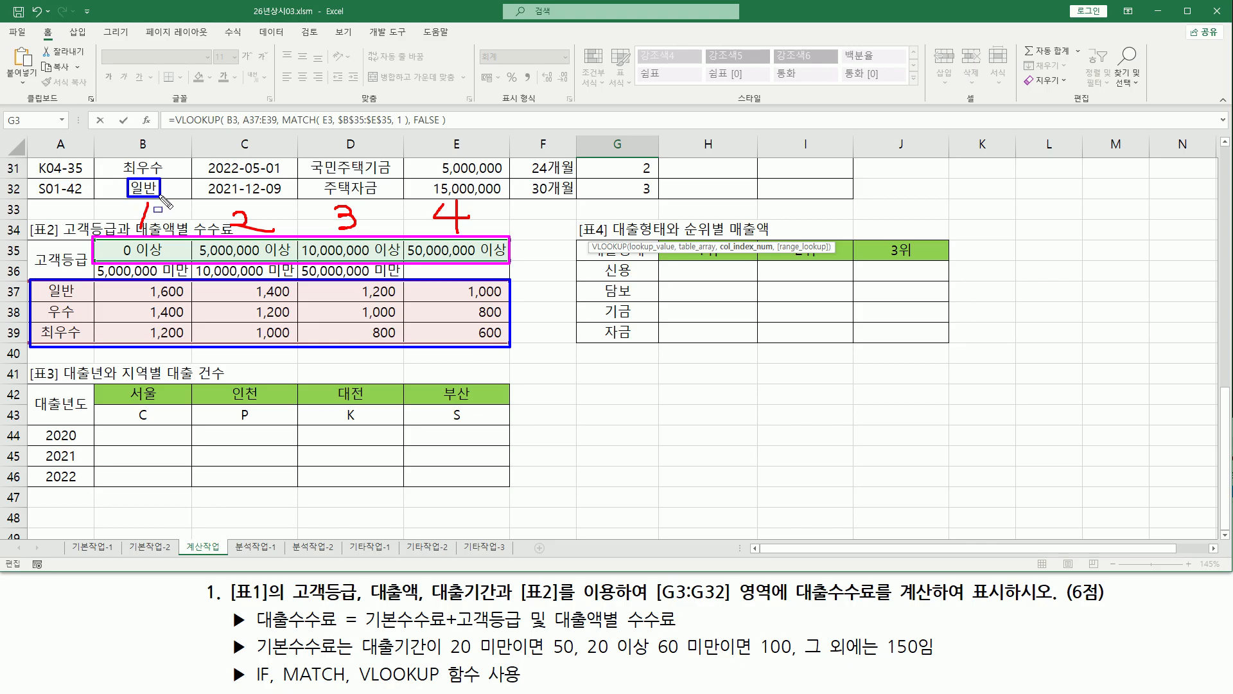
pyautogui.moveTo(47, 299); pyautogui.dragTo(75, 282)
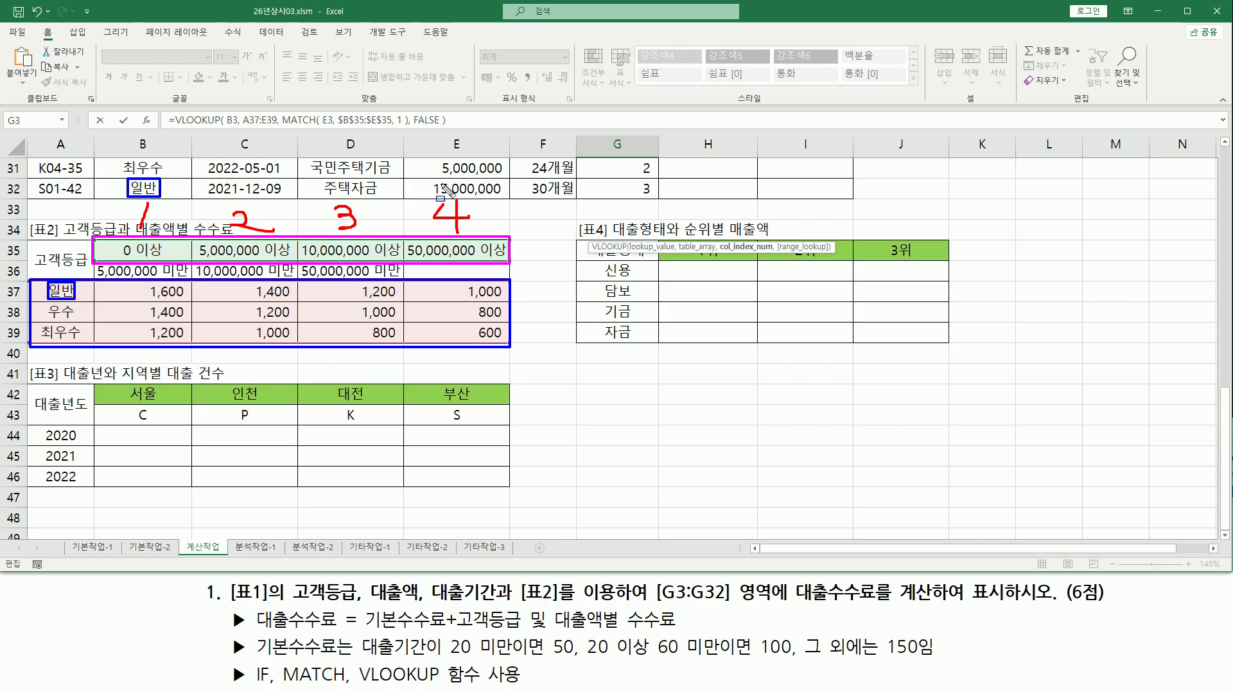
pyautogui.moveTo(429, 179)
pyautogui.mouseDown()
pyautogui.moveTo(432, 192)
pyautogui.moveTo(507, 196)
pyautogui.mouseUp()
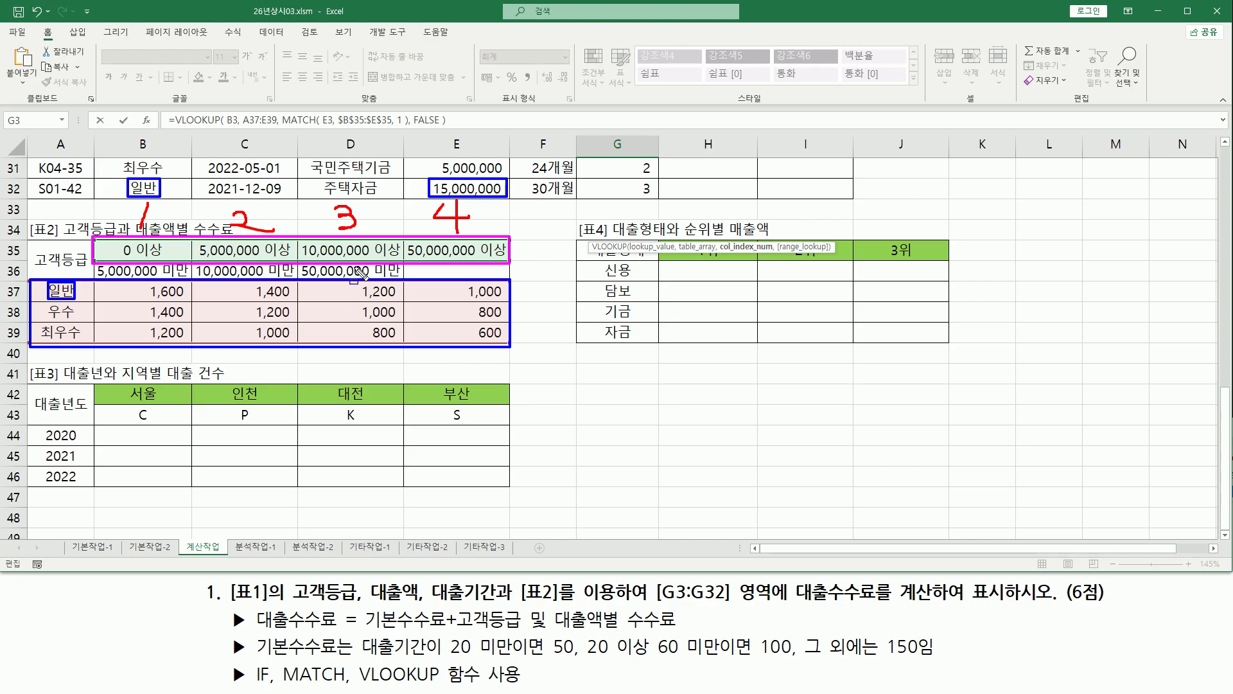
pyautogui.moveTo(303, 259)
pyautogui.mouseDown()
pyautogui.moveTo(406, 261)
pyautogui.moveTo(401, 245)
pyautogui.mouseUp()
pyautogui.moveTo(359, 281); pyautogui.dragTo(400, 301)
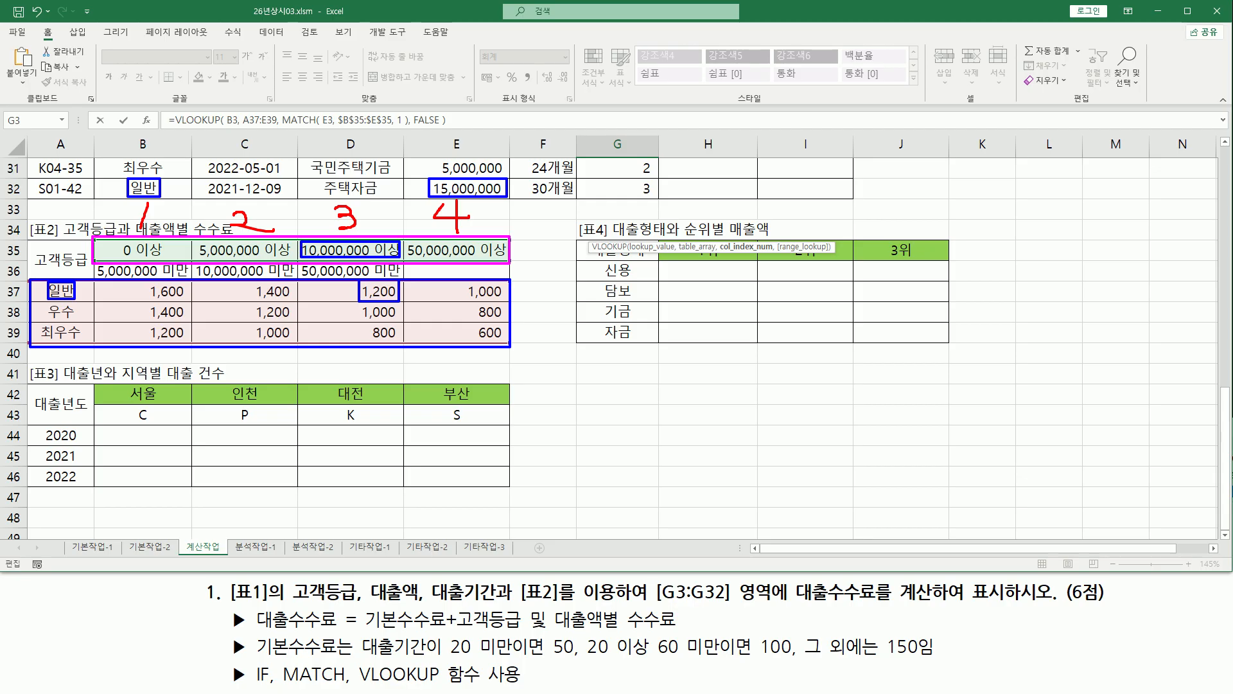
pyautogui.moveTo(361, 233)
pyautogui.mouseDown()
pyautogui.moveTo(344, 236)
pyautogui.moveTo(323, 212)
pyautogui.moveTo(363, 222)
pyautogui.moveTo(358, 236)
pyautogui.mouseUp()
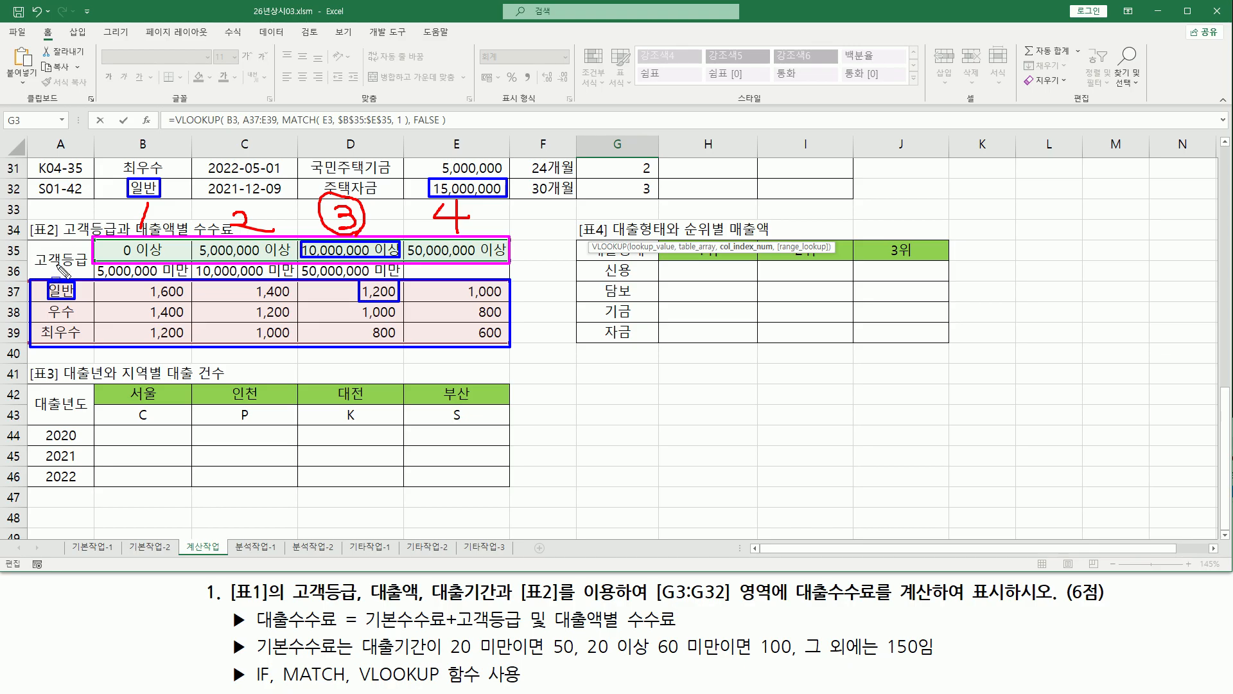
# Number the VLOOKUP columns 1 to 5 below A37:E39 and check which fee MATCH position 3 points to.
pyautogui.moveTo(40, 277)
pyautogui.mouseDown()
pyautogui.moveTo(40, 313)
pyautogui.moveTo(504, 343)
pyautogui.mouseUp()
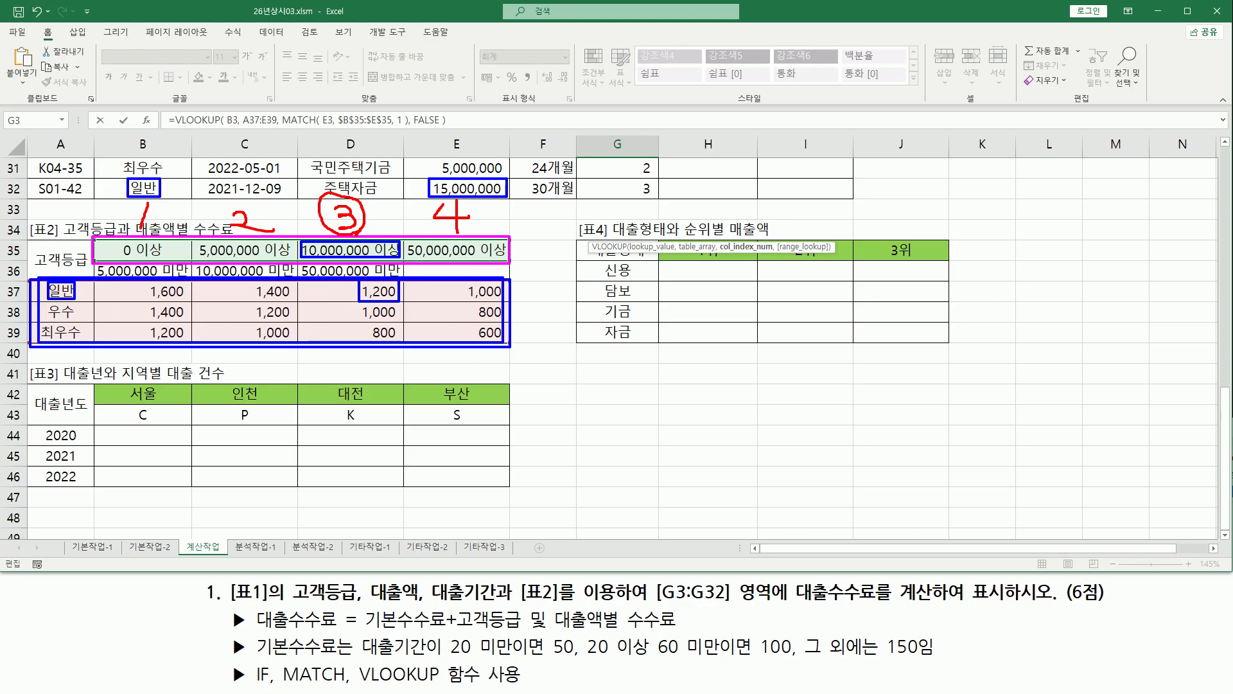
pyautogui.moveTo(60, 350); pyautogui.dragTo(51, 382)
pyautogui.moveTo(114, 361)
pyautogui.mouseDown()
pyautogui.moveTo(260, 363)
pyautogui.moveTo(246, 374)
pyautogui.mouseUp()
pyautogui.moveTo(350, 350)
pyautogui.mouseDown()
pyautogui.moveTo(341, 361)
pyautogui.moveTo(364, 361)
pyautogui.moveTo(352, 382)
pyautogui.mouseUp()
pyautogui.moveTo(448, 353)
pyautogui.mouseDown()
pyautogui.moveTo(448, 364)
pyautogui.moveTo(462, 351)
pyautogui.moveTo(439, 386)
pyautogui.moveTo(470, 352)
pyautogui.mouseUp()
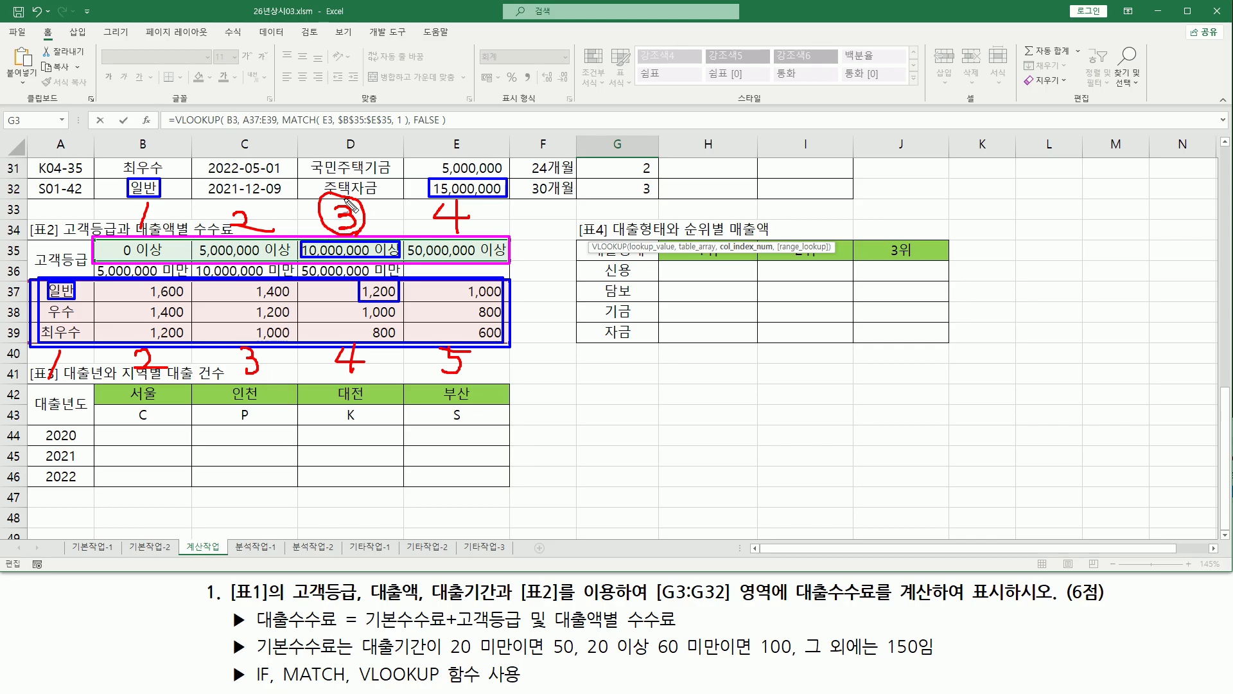
pyautogui.moveTo(251, 315)
pyautogui.mouseDown()
pyautogui.moveTo(300, 300)
pyautogui.moveTo(259, 300)
pyautogui.mouseUp()
pyautogui.moveTo(389, 276); pyautogui.dragTo(406, 273)
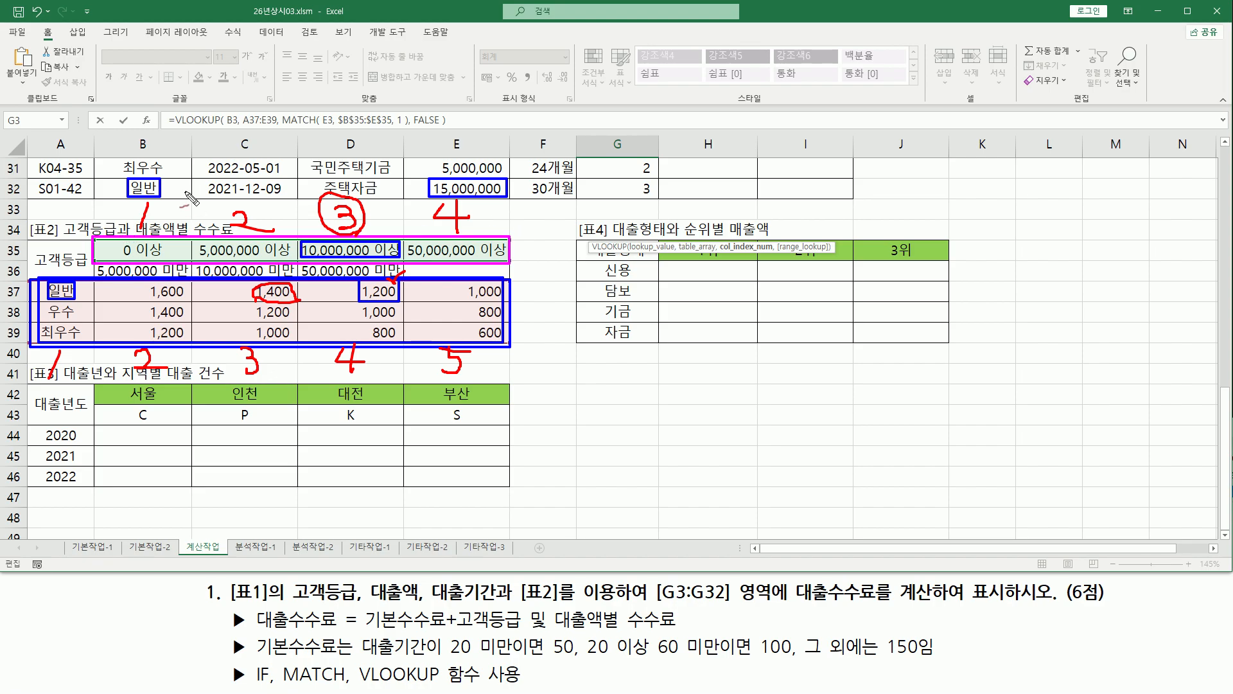
# Compare each MATCH position in B35:E35 with its VLOOKUP column number in A37:E39, applying a +1 offset.
pyautogui.moveTo(175, 184)
pyautogui.mouseDown()
pyautogui.moveTo(196, 191)
pyautogui.moveTo(185, 207)
pyautogui.mouseUp()
pyautogui.moveTo(205, 166); pyautogui.dragTo(204, 207)
pyautogui.moveTo(129, 196)
pyautogui.mouseDown()
pyautogui.moveTo(157, 236)
pyautogui.moveTo(214, 203)
pyautogui.mouseUp()
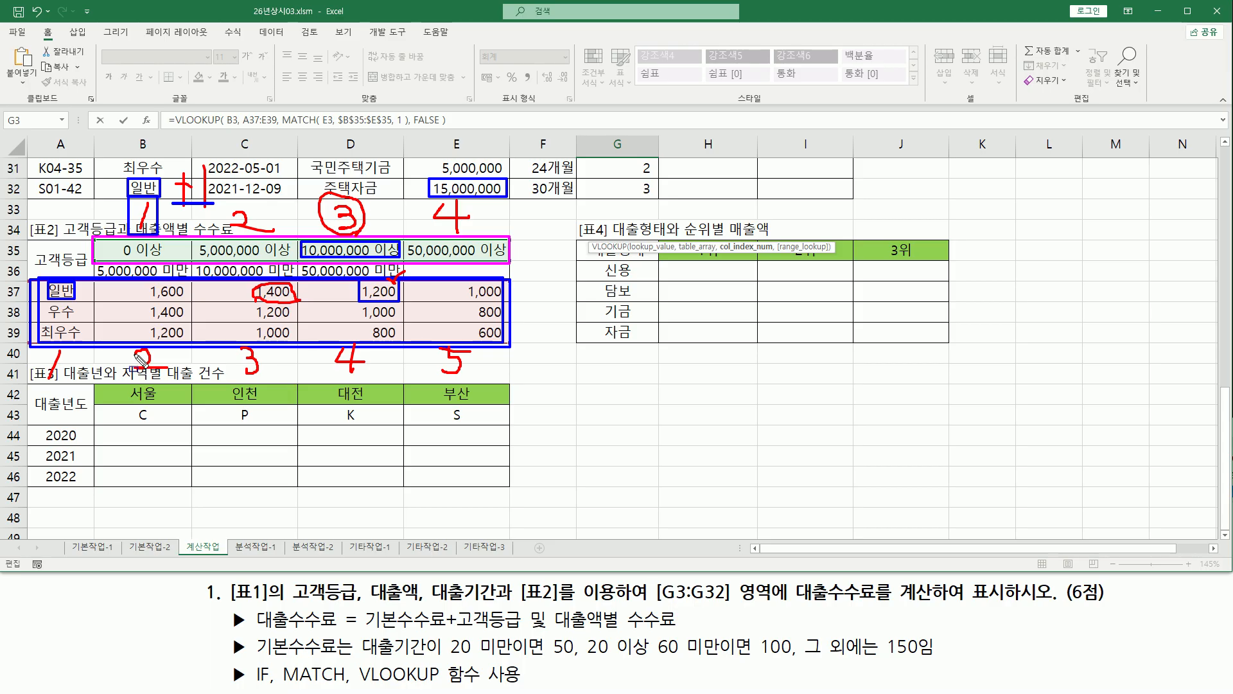
pyautogui.moveTo(126, 341)
pyautogui.mouseDown()
pyautogui.moveTo(139, 378)
pyautogui.moveTo(168, 380)
pyautogui.mouseUp()
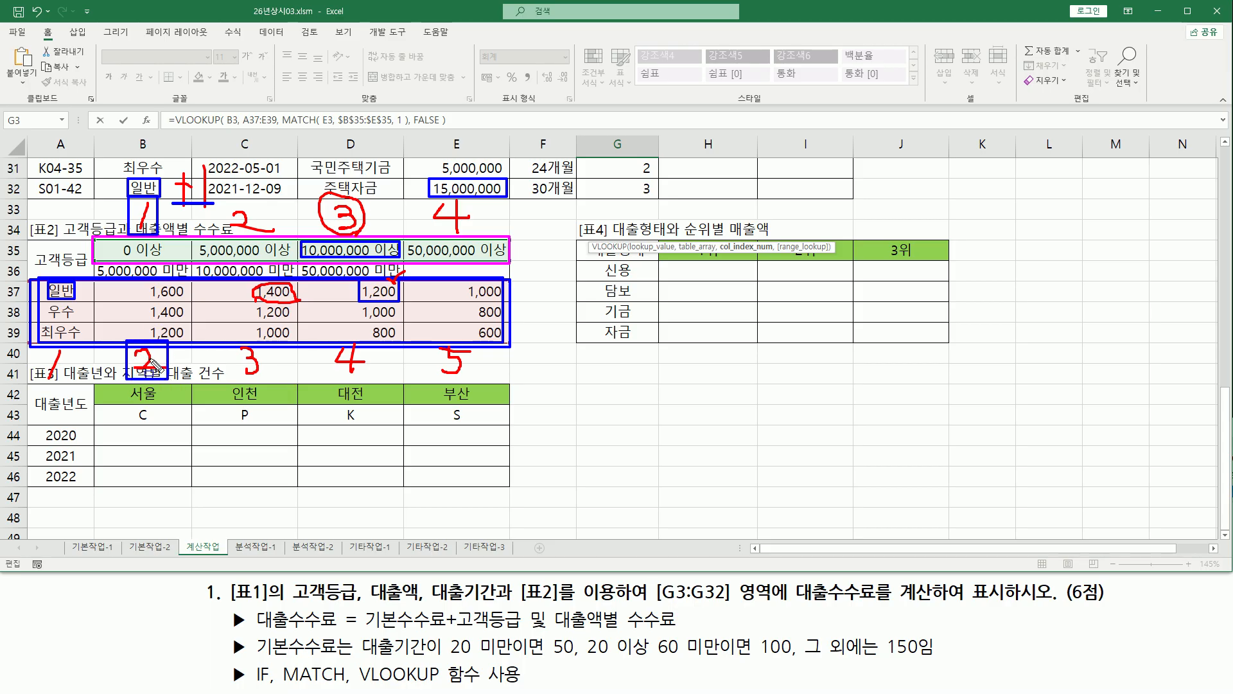
pyautogui.moveTo(226, 203)
pyautogui.mouseDown()
pyautogui.moveTo(234, 221)
pyautogui.moveTo(279, 236)
pyautogui.mouseUp()
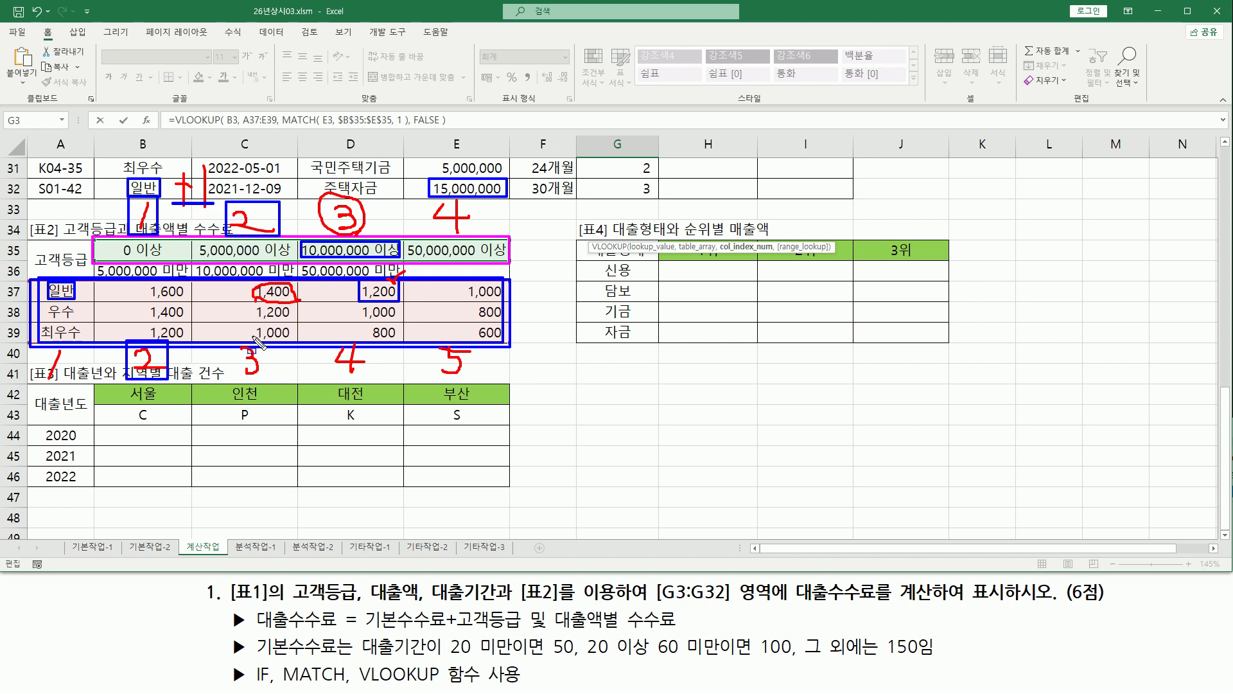
pyautogui.moveTo(233, 344)
pyautogui.mouseDown()
pyautogui.moveTo(283, 401)
pyautogui.moveTo(268, 386)
pyautogui.mouseUp()
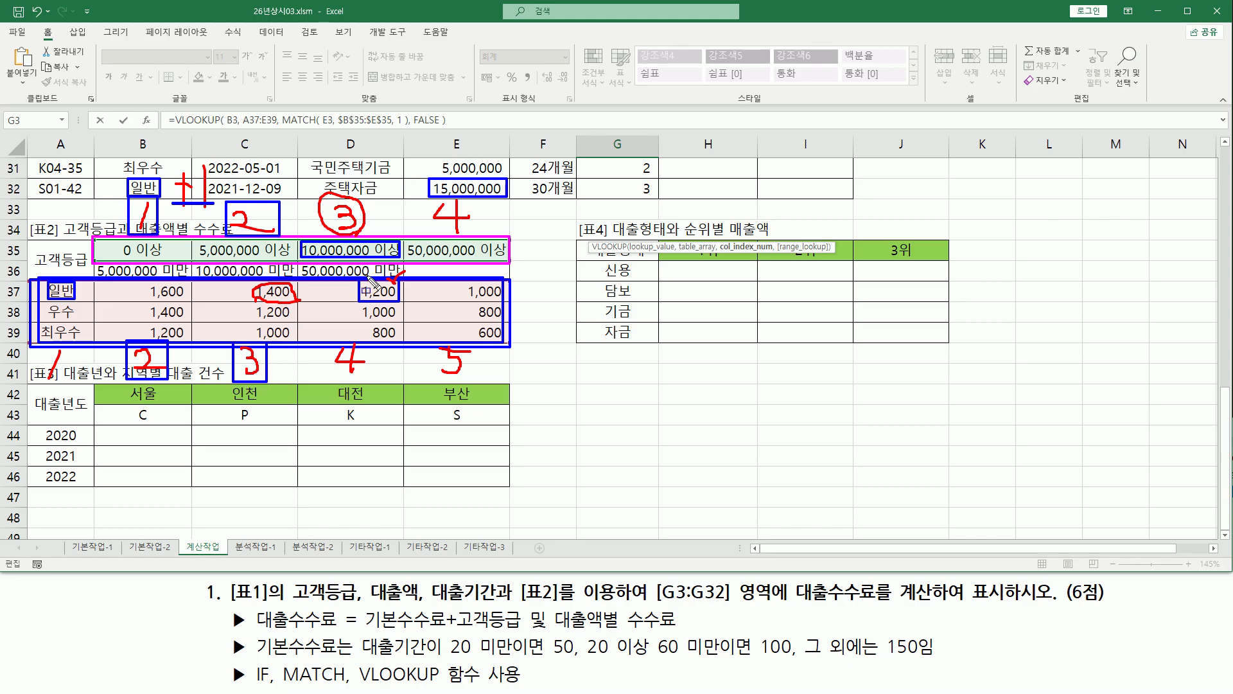
pyautogui.moveTo(329, 201)
pyautogui.mouseDown()
pyautogui.moveTo(375, 255)
pyautogui.moveTo(363, 239)
pyautogui.mouseUp()
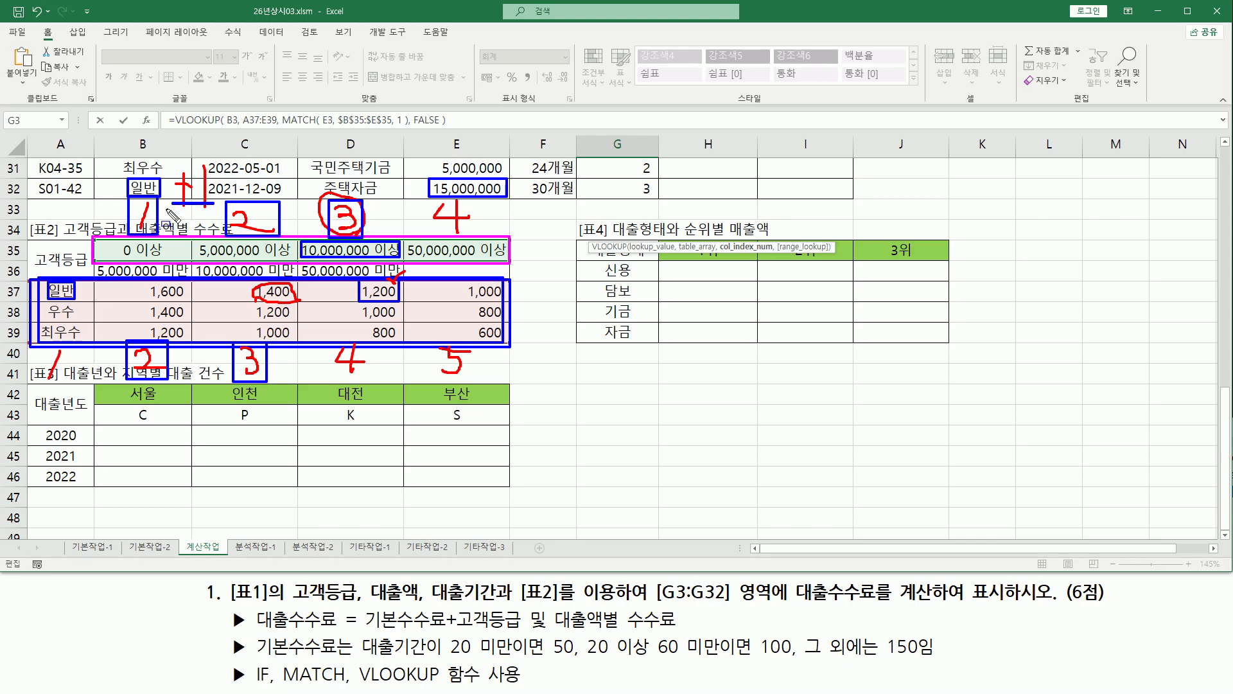
pyautogui.moveTo(172, 196); pyautogui.dragTo(211, 196)
pyautogui.moveTo(330, 339)
pyautogui.mouseDown()
pyautogui.moveTo(353, 385)
pyautogui.moveTo(371, 383)
pyautogui.mouseUp()
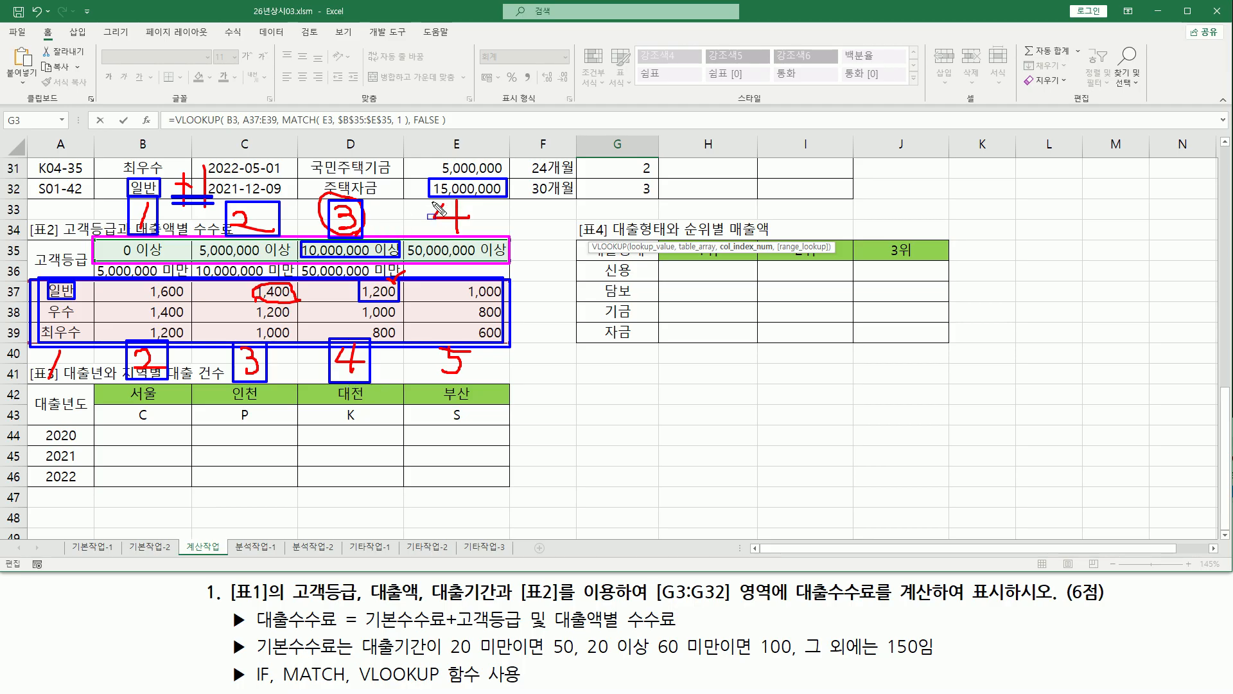
pyautogui.moveTo(429, 198); pyautogui.dragTo(477, 235)
pyautogui.moveTo(166, 199); pyautogui.dragTo(214, 203)
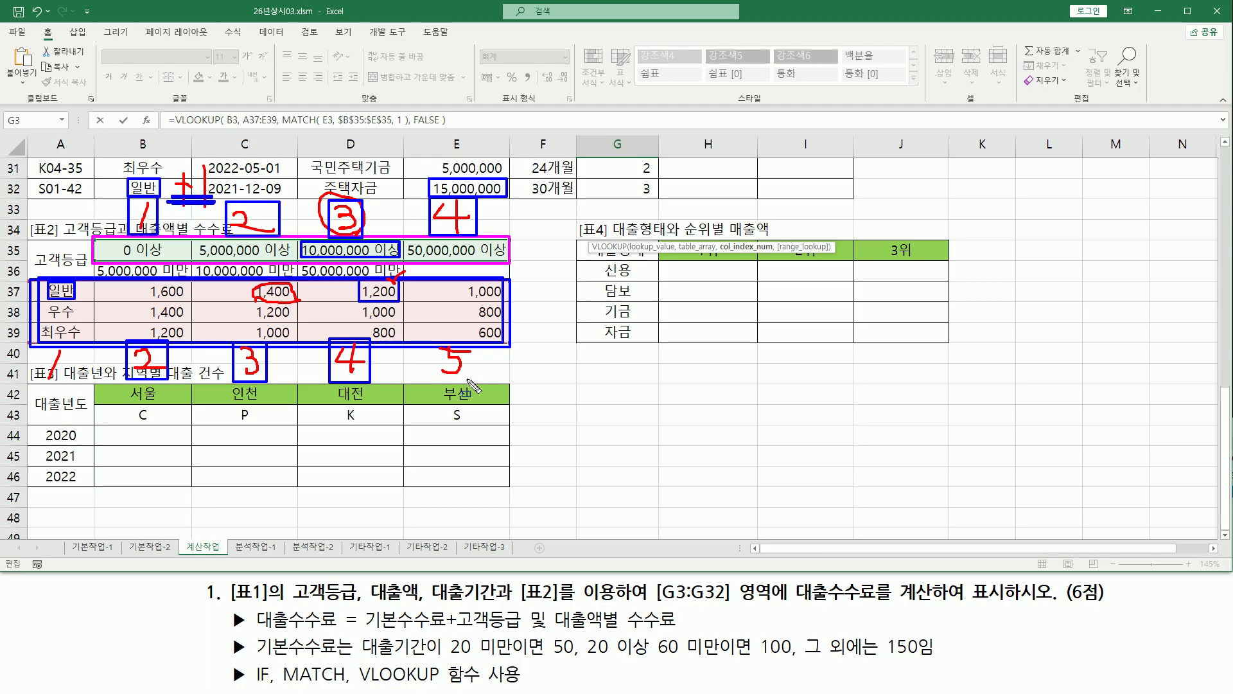
pyautogui.moveTo(433, 339); pyautogui.dragTo(478, 382)
pyautogui.press('Escape')
# Add + 1 after the MATCH function in G3's VLOOKUP formula to offset the column number, and commit the formula.
pyautogui.scroll(6, 675, 268)
pyautogui.scroll(4, 675, 268)
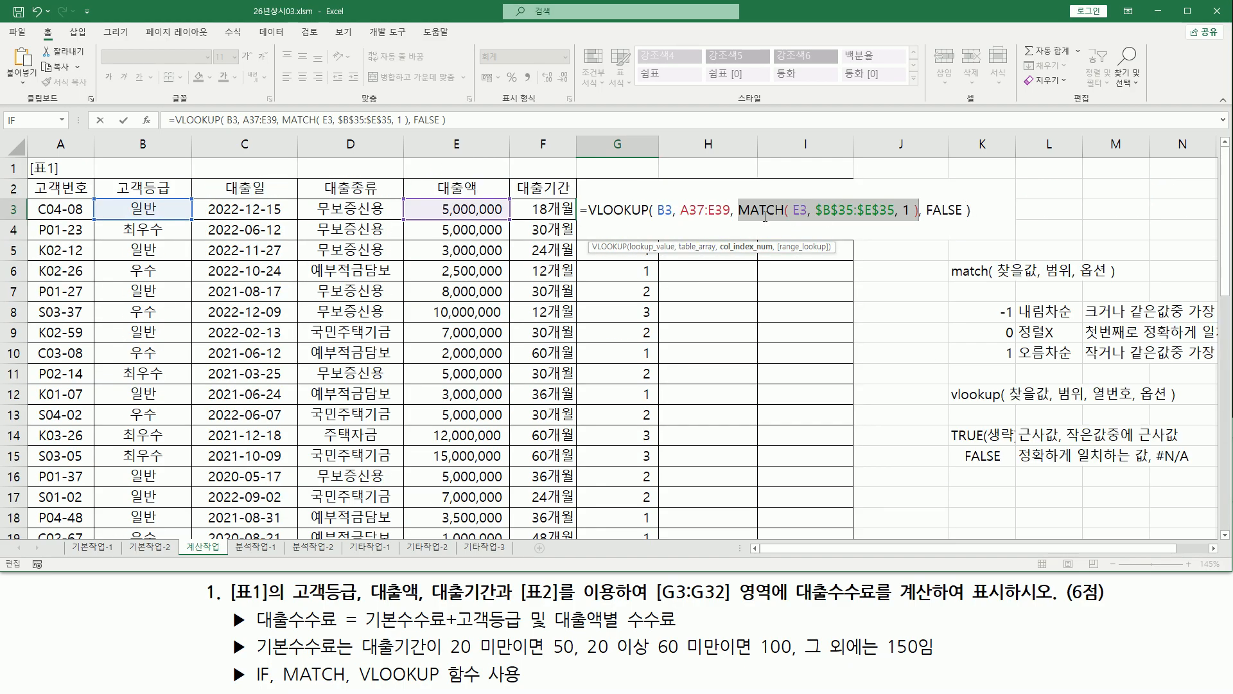
pyautogui.moveTo(745, 212); pyautogui.dragTo(916, 210)
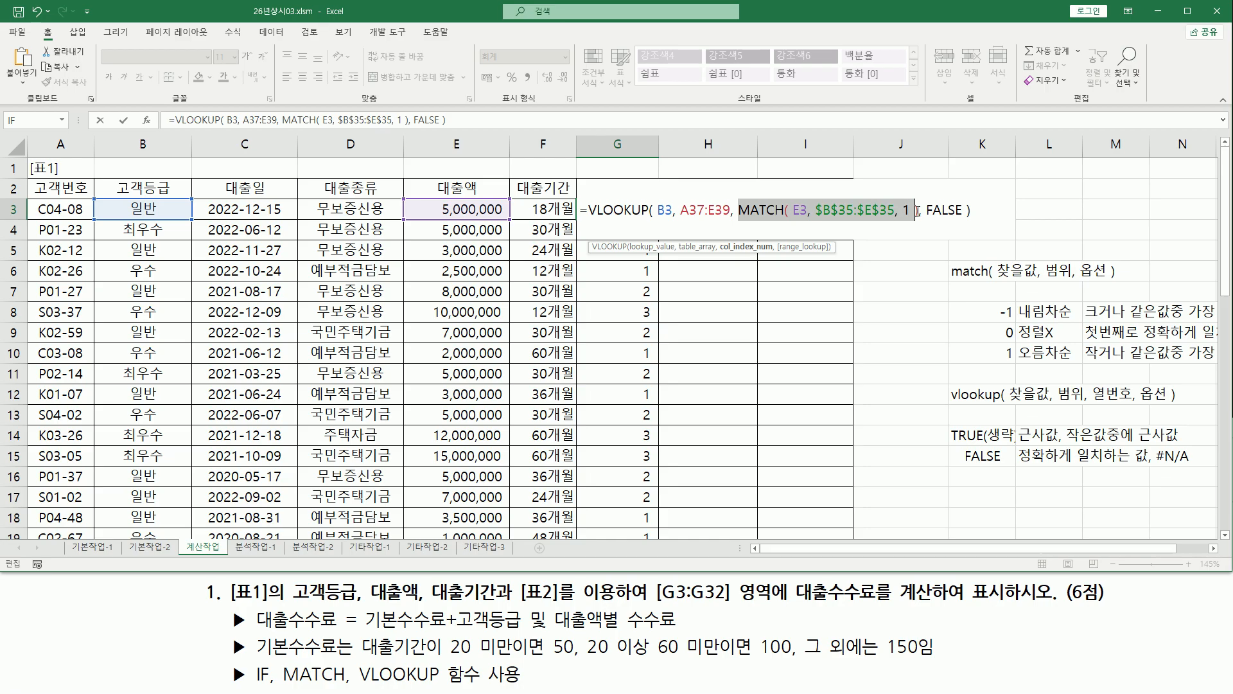
pyautogui.click(919, 212)
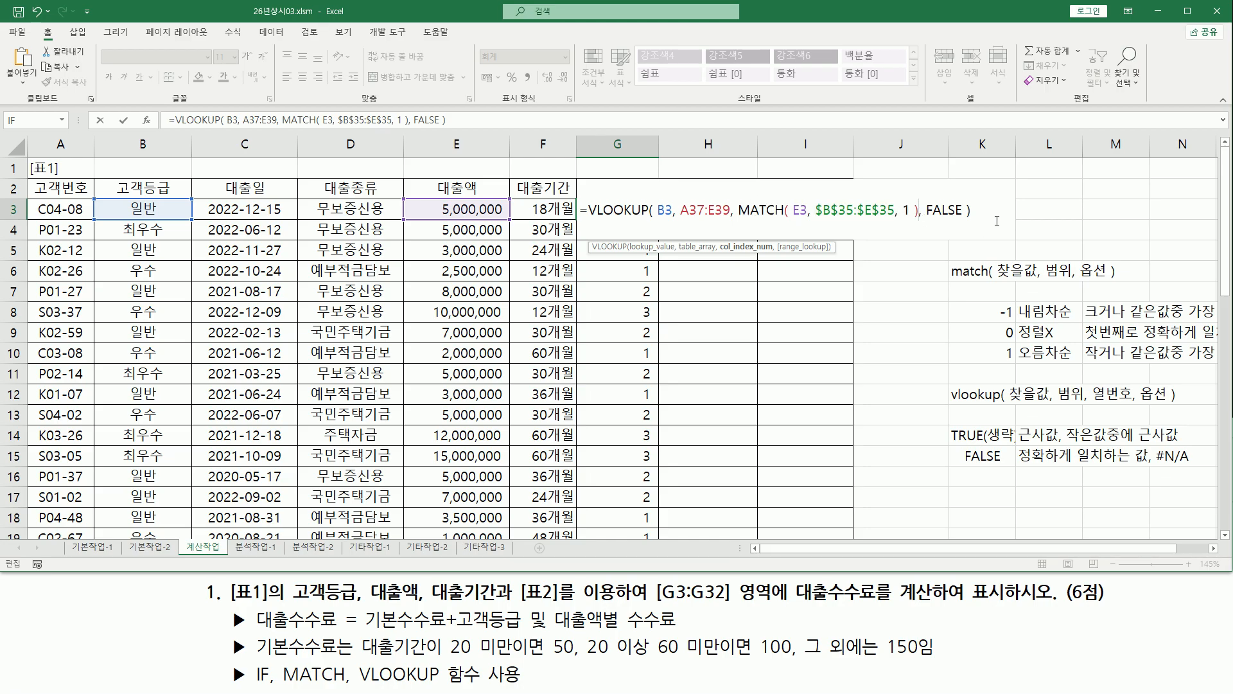
pyautogui.write('+ 1')
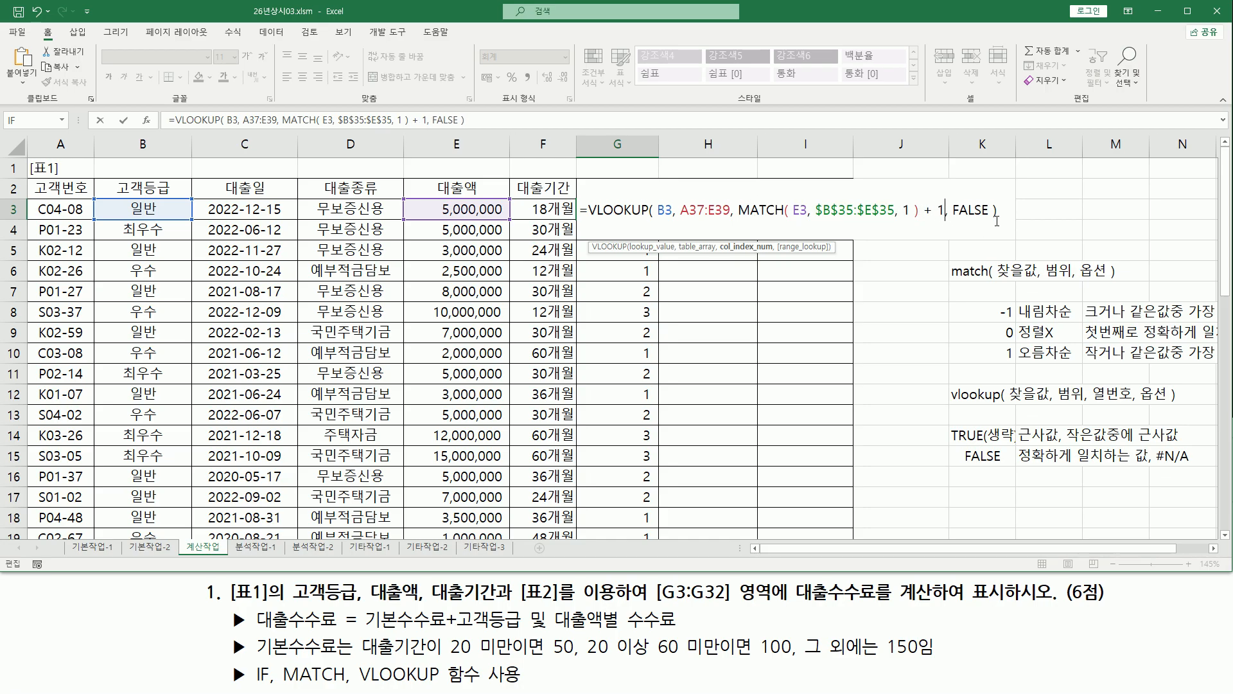
pyautogui.moveTo(739, 217); pyautogui.dragTo(950, 219)
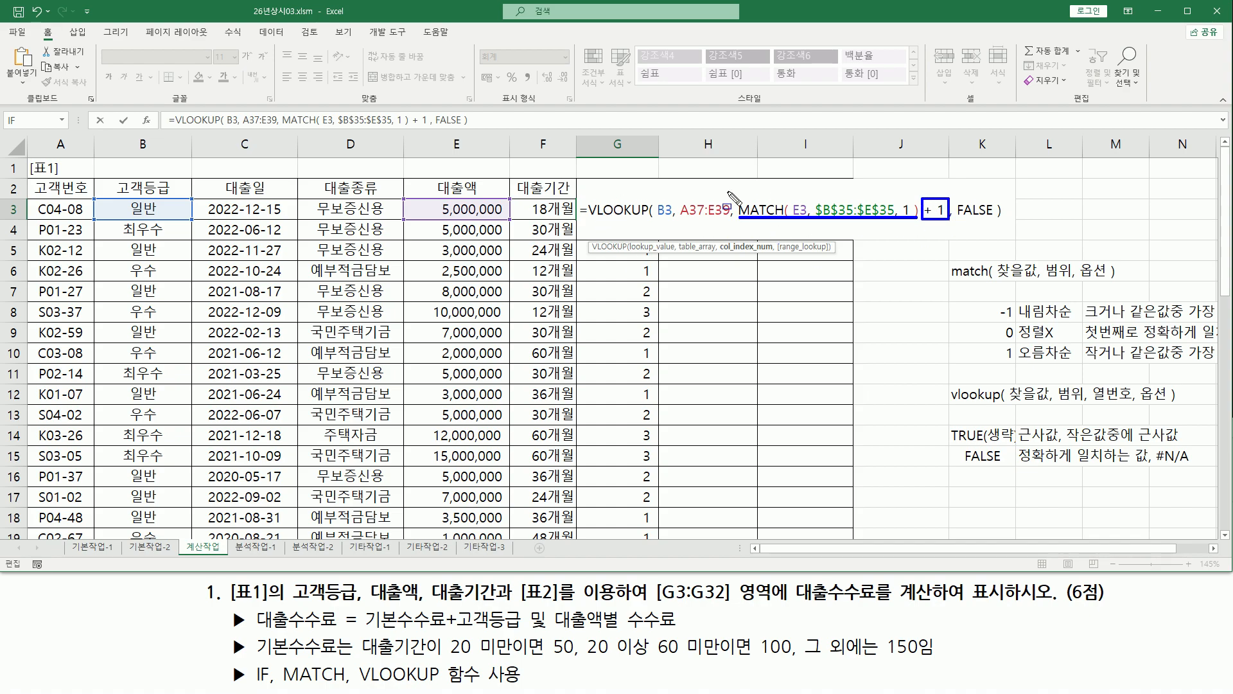
pyautogui.moveTo(734, 185)
pyautogui.mouseDown()
pyautogui.moveTo(889, 231)
pyautogui.moveTo(954, 230)
pyautogui.mouseUp()
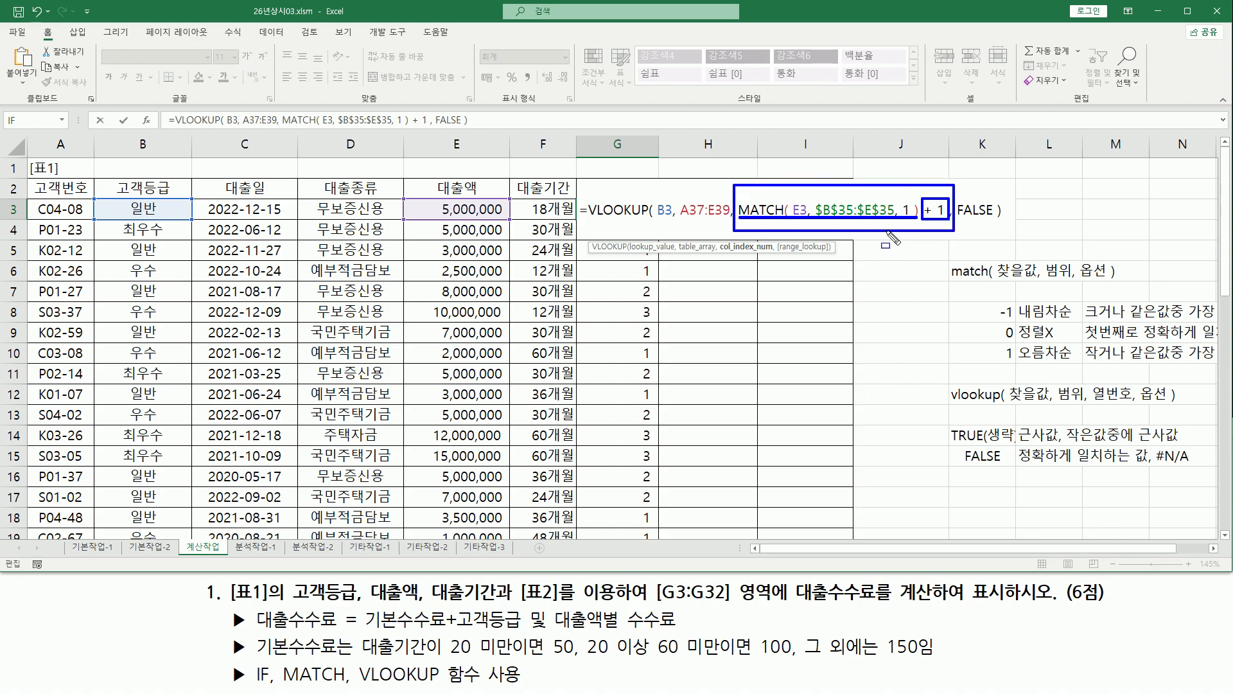
pyautogui.press('Escape')
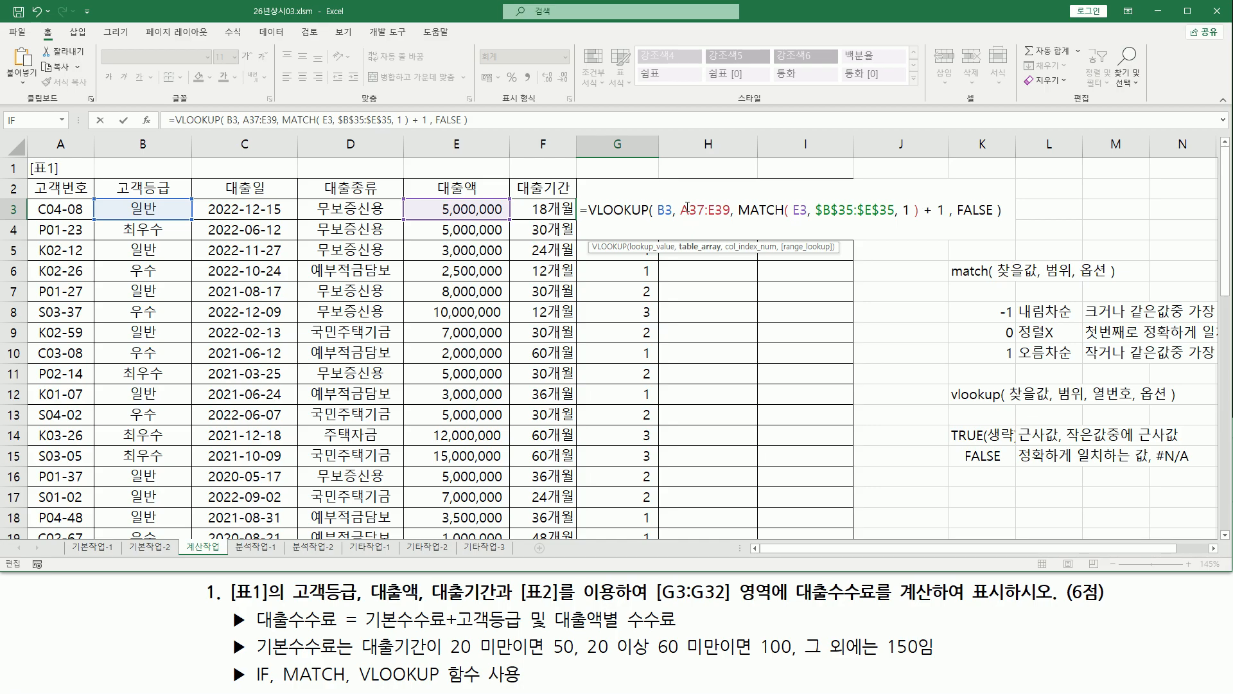
pyautogui.press('Return')
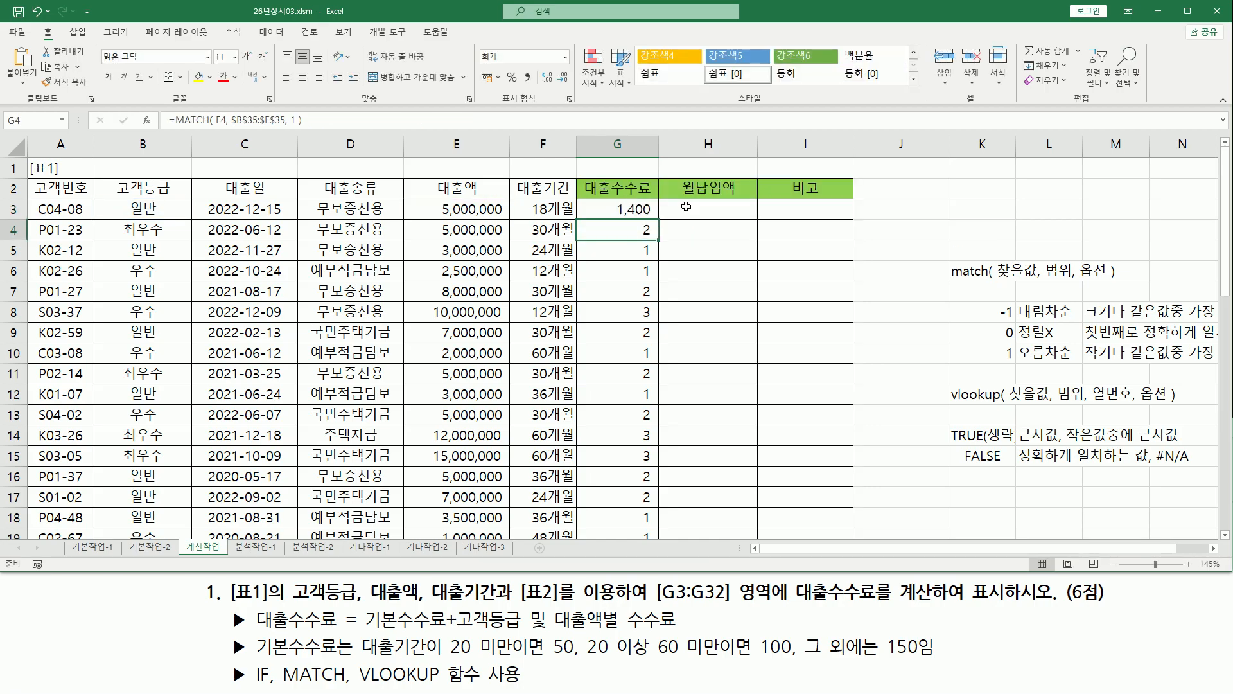
# Check the fee in G3 against [표2] by tracing grade 일반 and the 5,000,000 이상 column.
pyautogui.click(628, 208)
pyautogui.moveTo(608, 195); pyautogui.dragTo(658, 216)
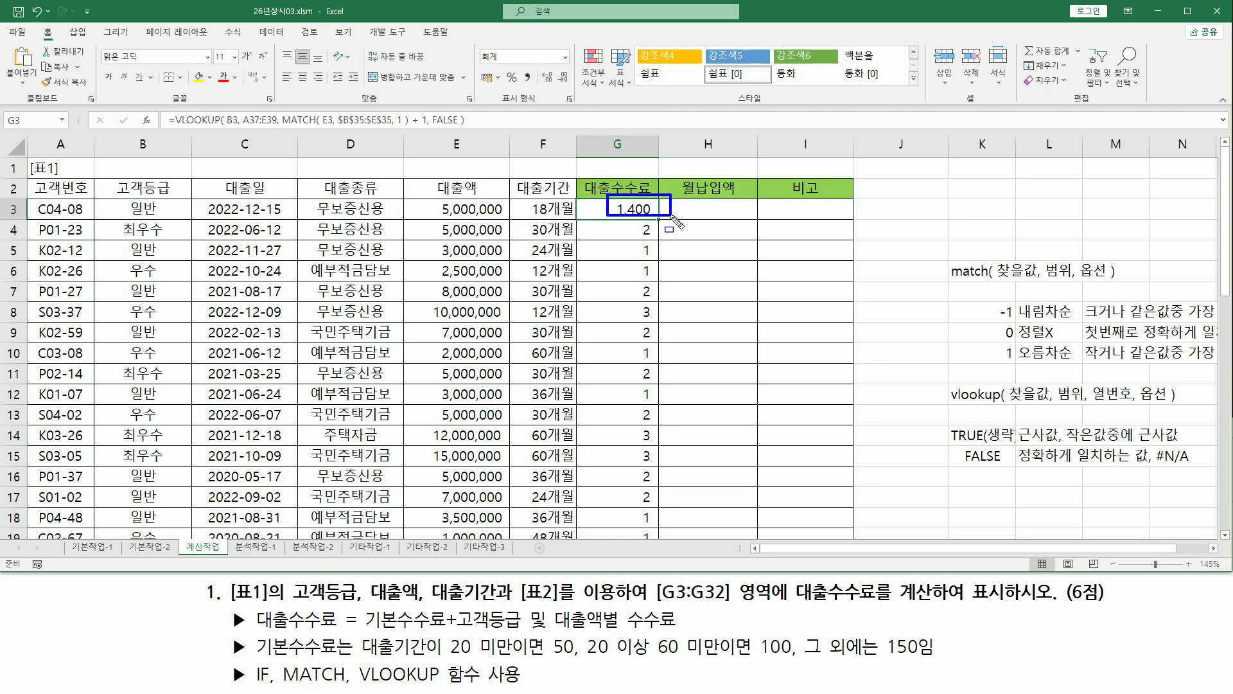
pyautogui.moveTo(120, 200); pyautogui.dragTo(164, 216)
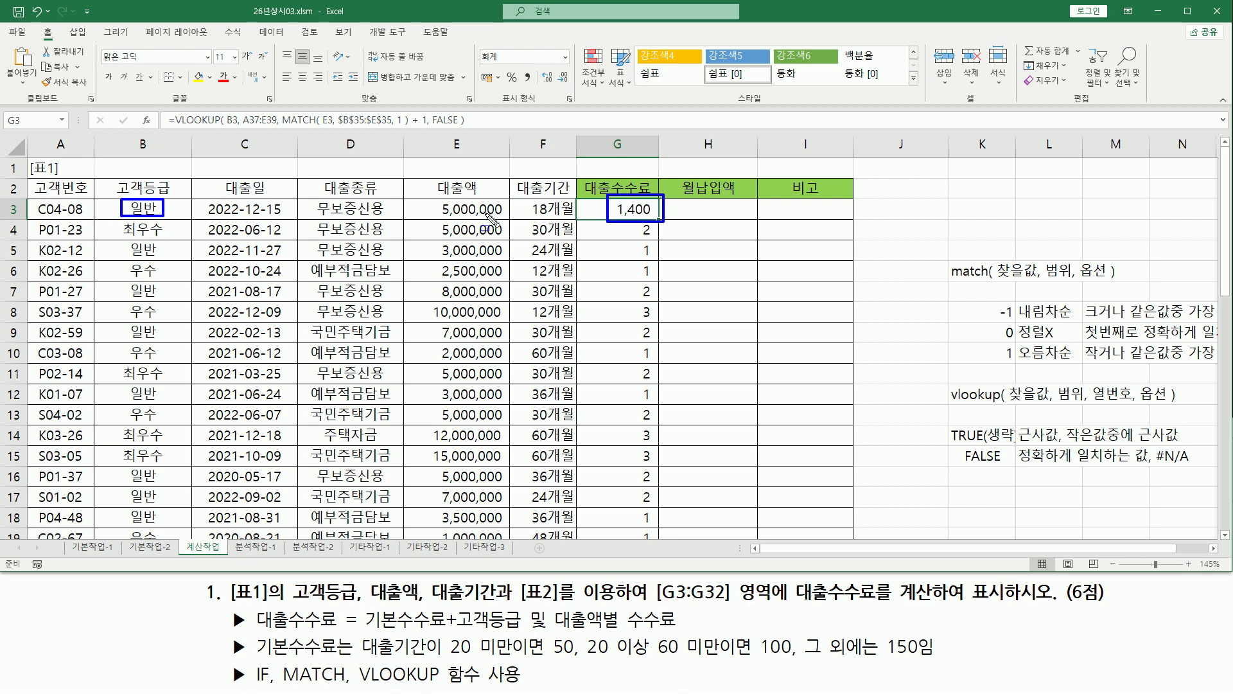
pyautogui.moveTo(431, 198); pyautogui.dragTo(505, 220)
pyautogui.press('Escape')
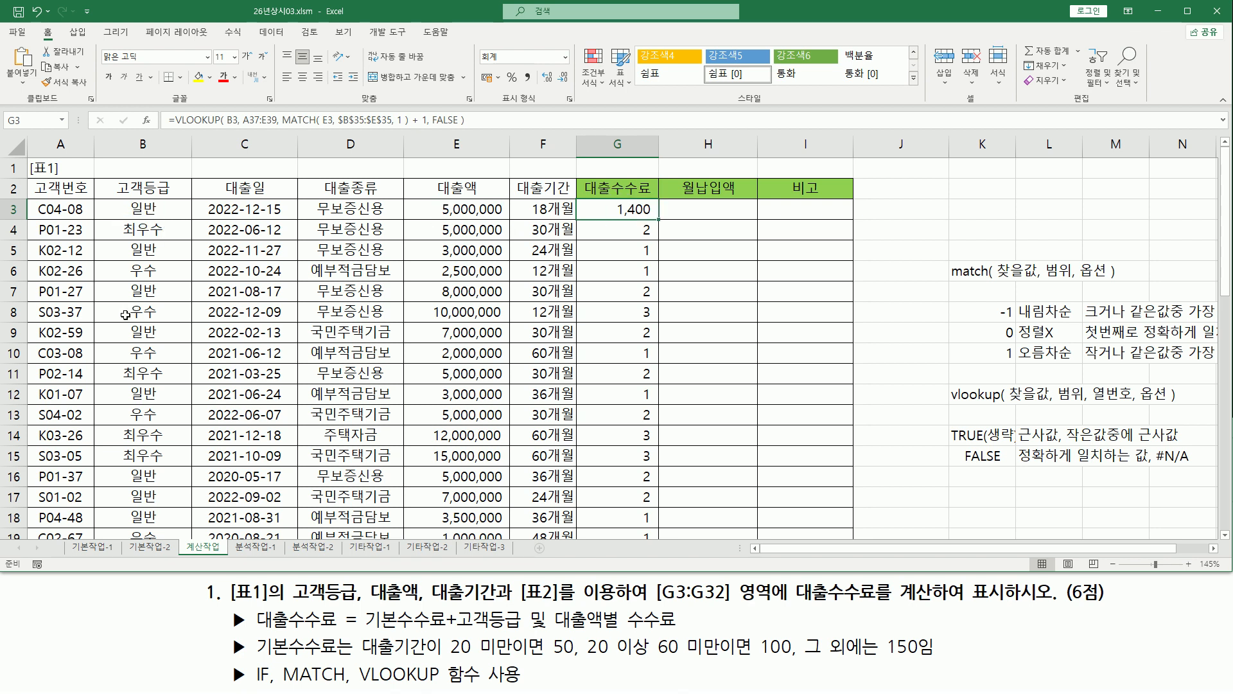
pyautogui.scroll(-9, 129, 312)
pyautogui.moveTo(43, 341); pyautogui.dragTo(83, 363)
pyautogui.moveTo(194, 306)
pyautogui.mouseDown()
pyautogui.moveTo(294, 335)
pyautogui.moveTo(294, 361)
pyautogui.mouseUp()
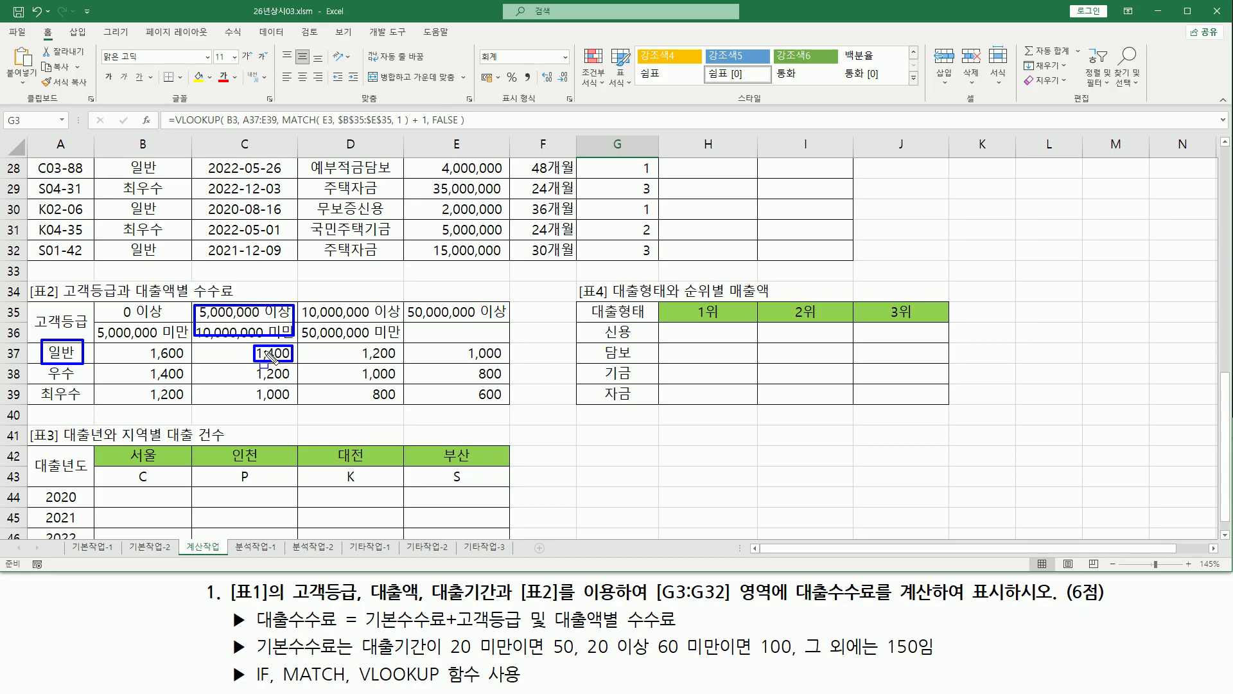
pyautogui.press('Escape')
pyautogui.scroll(9, 514, 358)
# Review the MATCH column number and the lookup value B3 in G3's formula, following the grades down B3:B6.
pyautogui.click(646, 209)
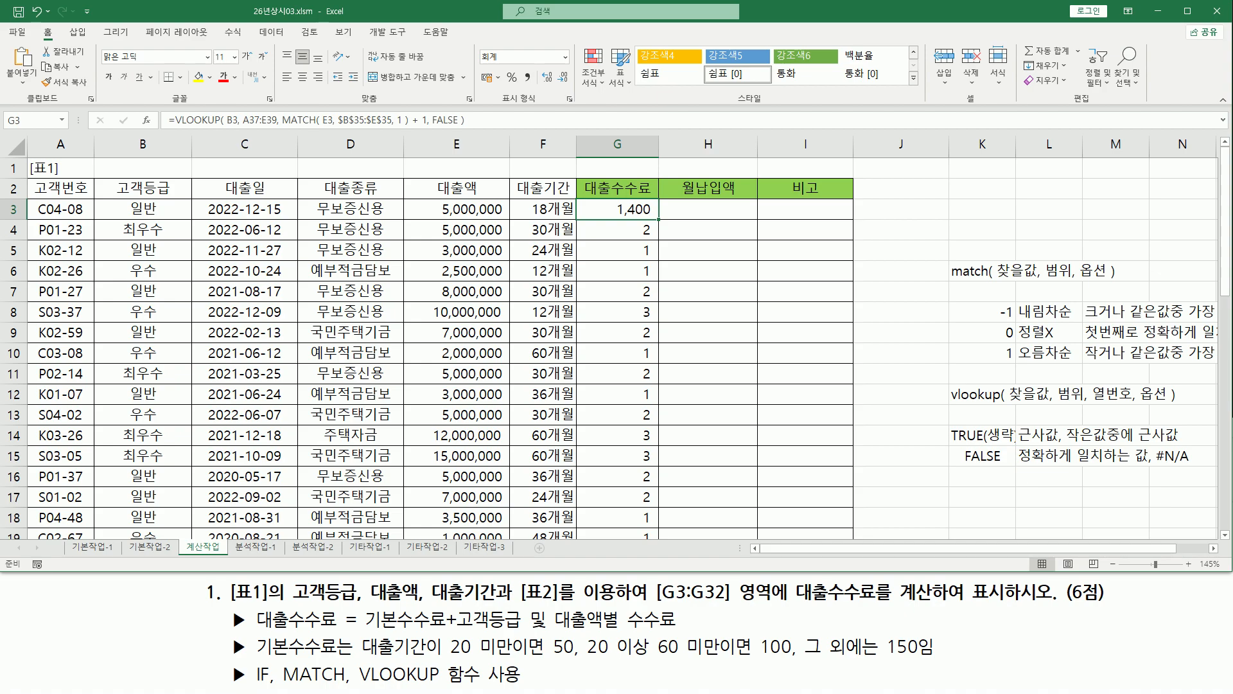
pyautogui.doubleClick(614, 209)
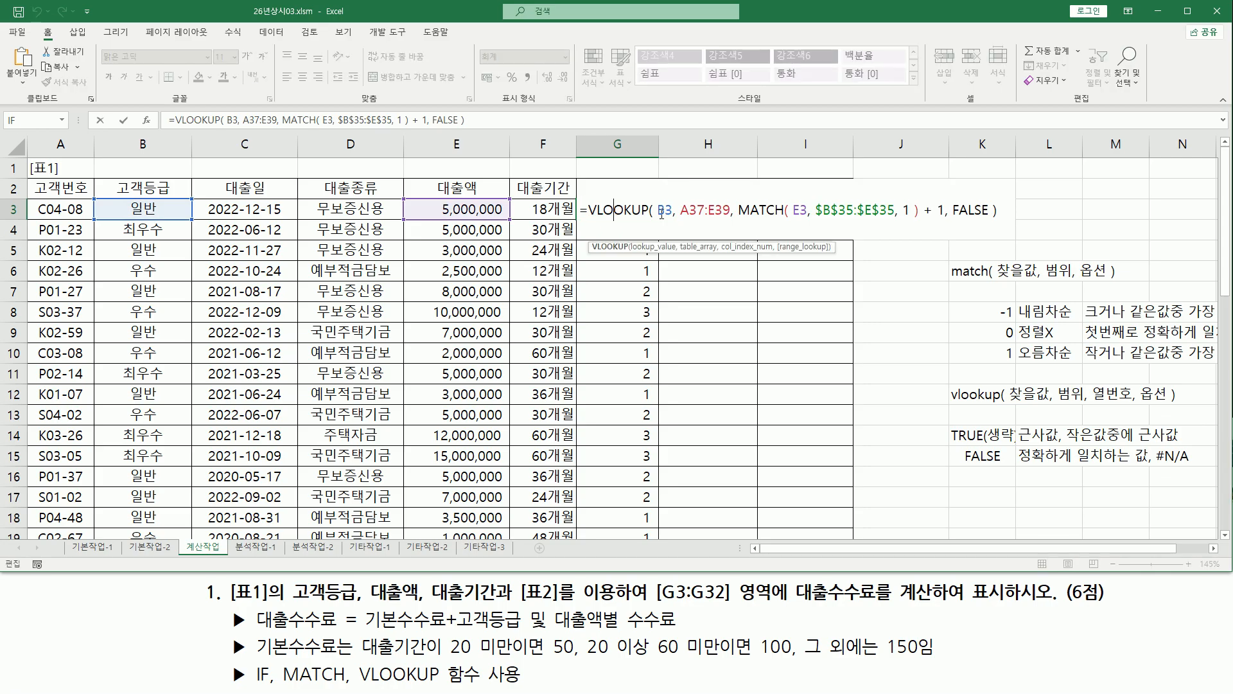
pyautogui.moveTo(734, 196)
pyautogui.mouseDown()
pyautogui.moveTo(765, 222)
pyautogui.moveTo(946, 224)
pyautogui.mouseUp()
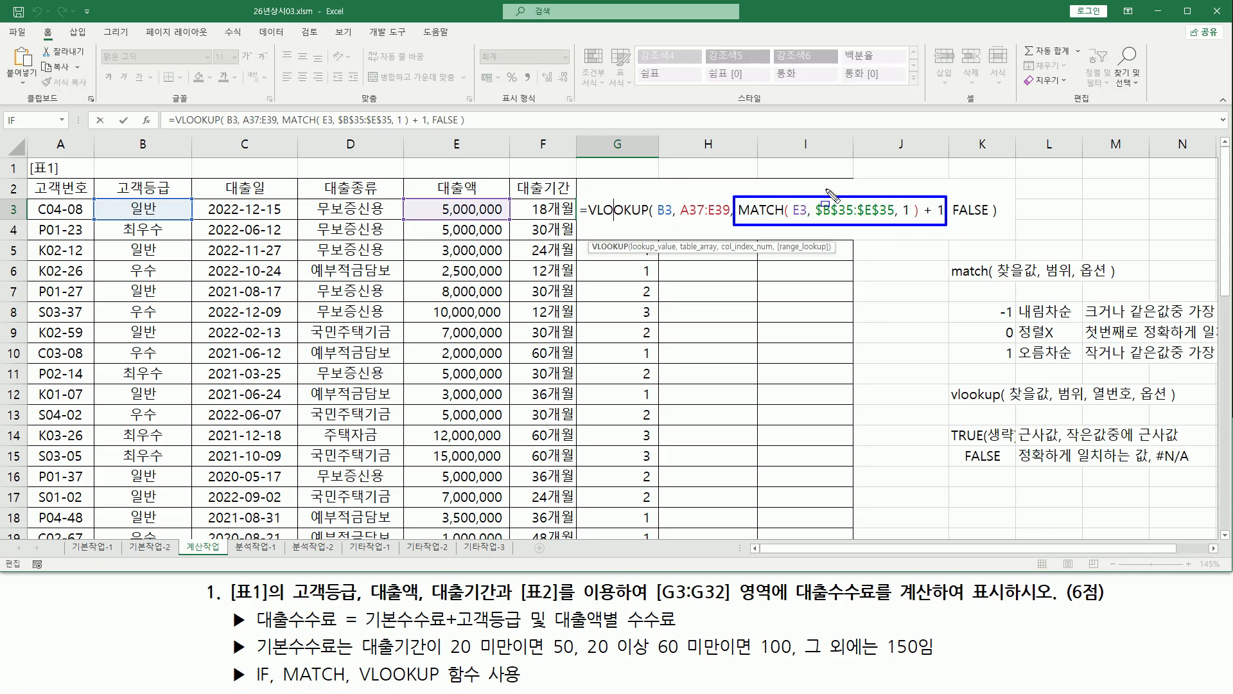
pyautogui.moveTo(657, 218); pyautogui.dragTo(672, 219)
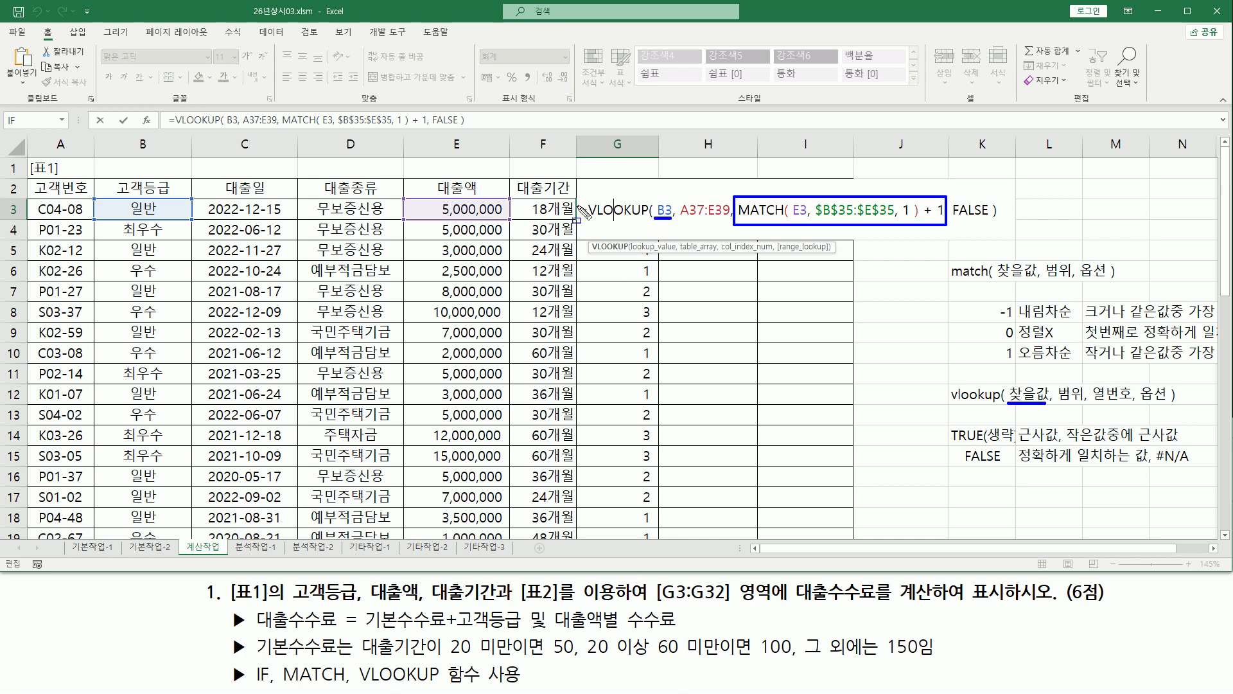
pyautogui.moveTo(124, 202); pyautogui.dragTo(172, 217)
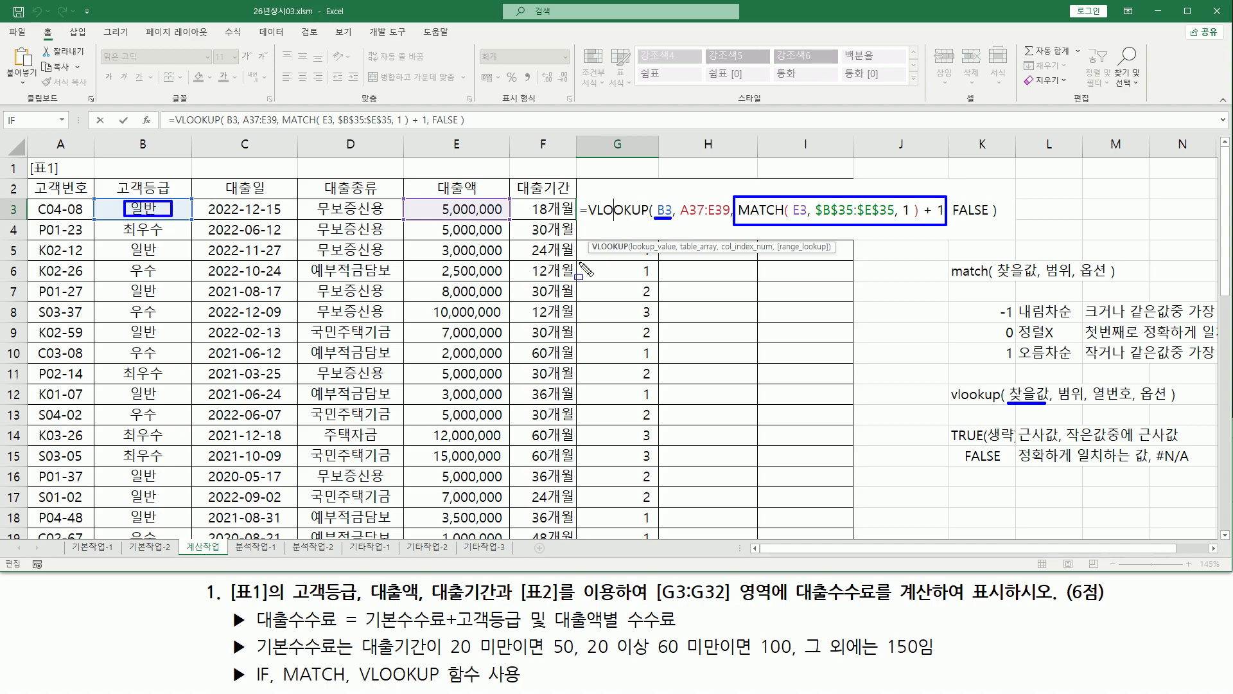
pyautogui.moveTo(119, 223); pyautogui.dragTo(168, 239)
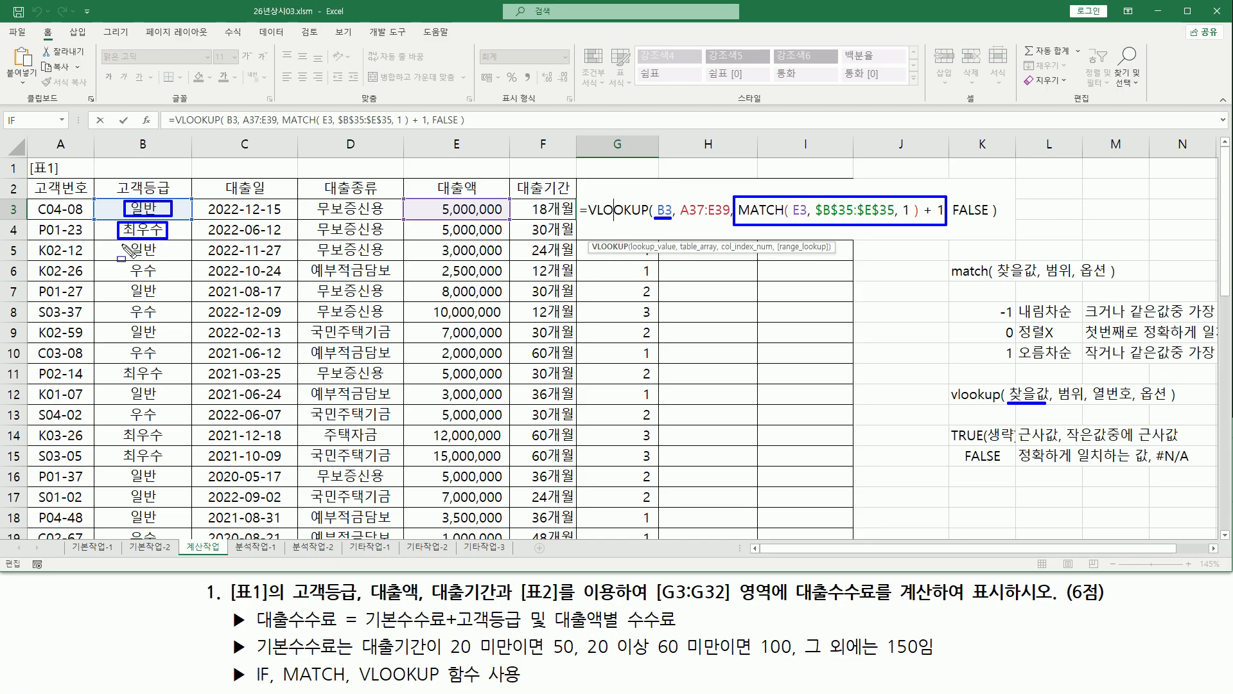
pyautogui.moveTo(122, 241)
pyautogui.mouseDown()
pyautogui.moveTo(161, 257)
pyautogui.moveTo(159, 277)
pyautogui.mouseUp()
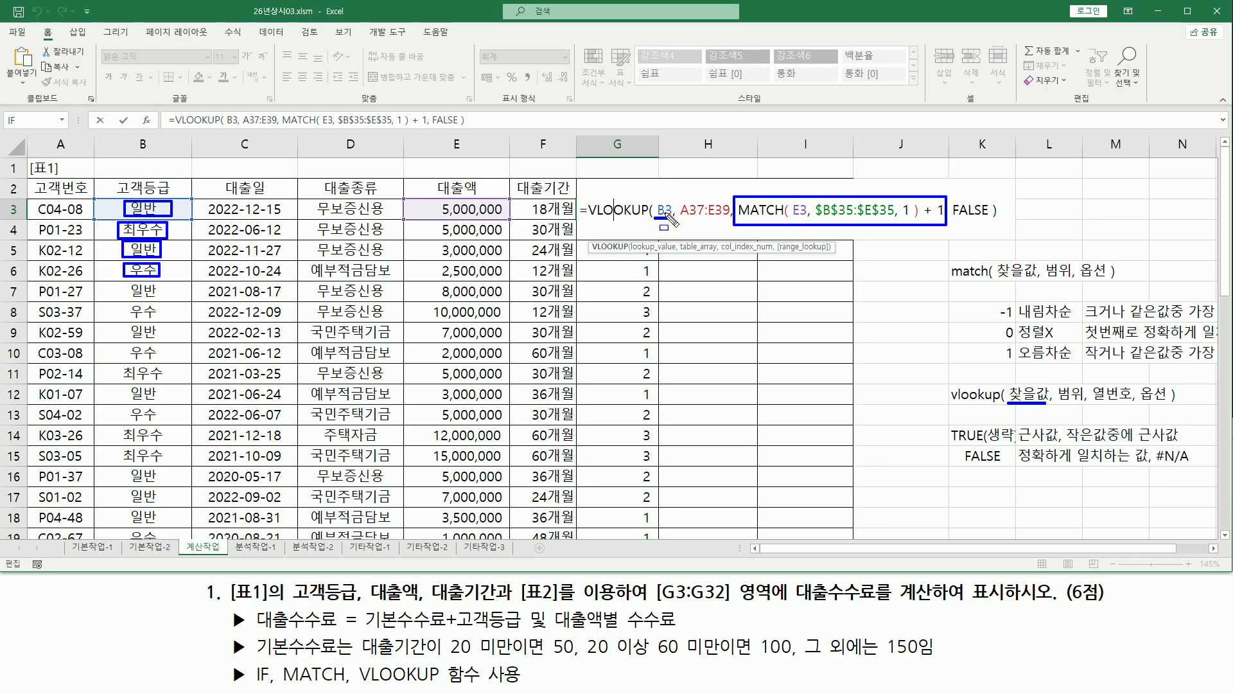
pyautogui.press('Escape')
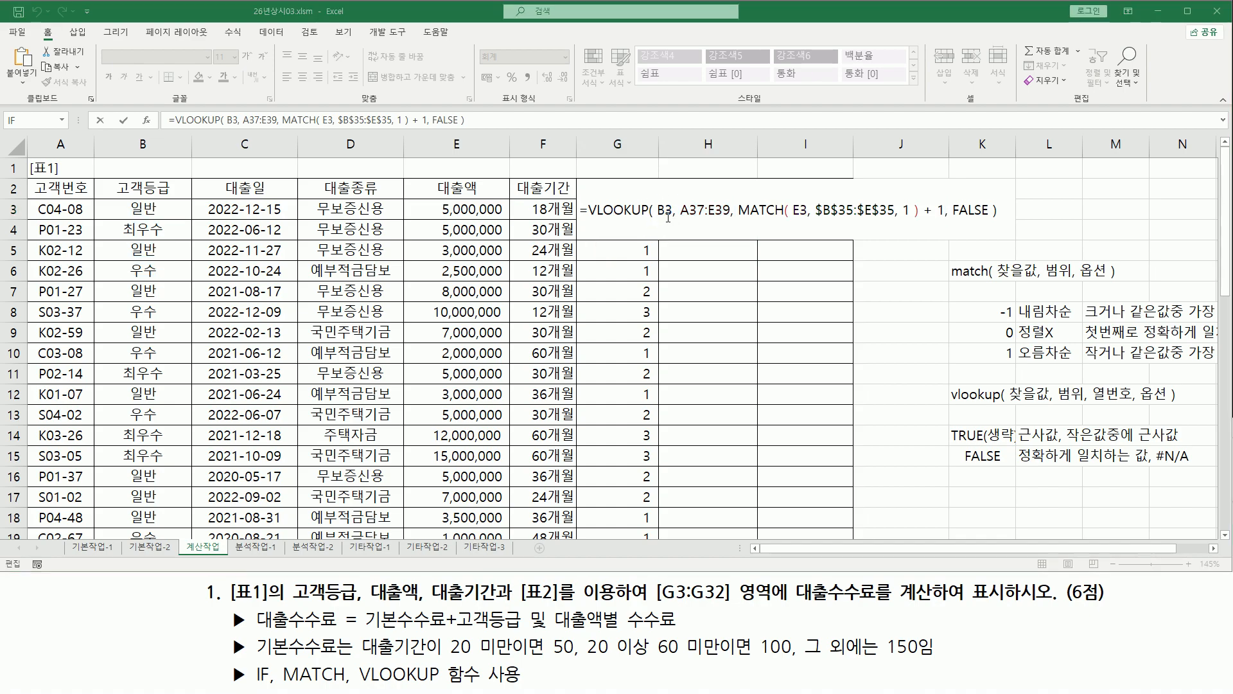
# Examine whether the VLOOKUP range A37:E39 in G3's formula must stay fixed for every row.
pyautogui.moveTo(682, 212); pyautogui.dragTo(733, 213)
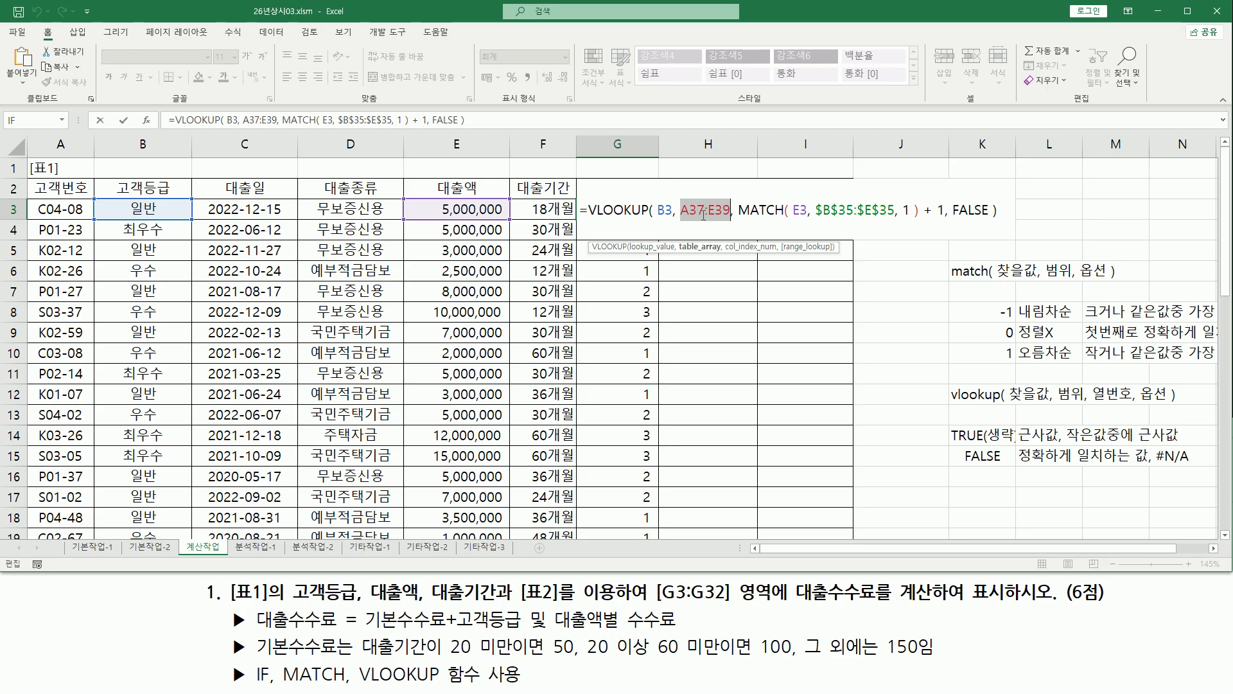
pyautogui.scroll(-8, 333, 371)
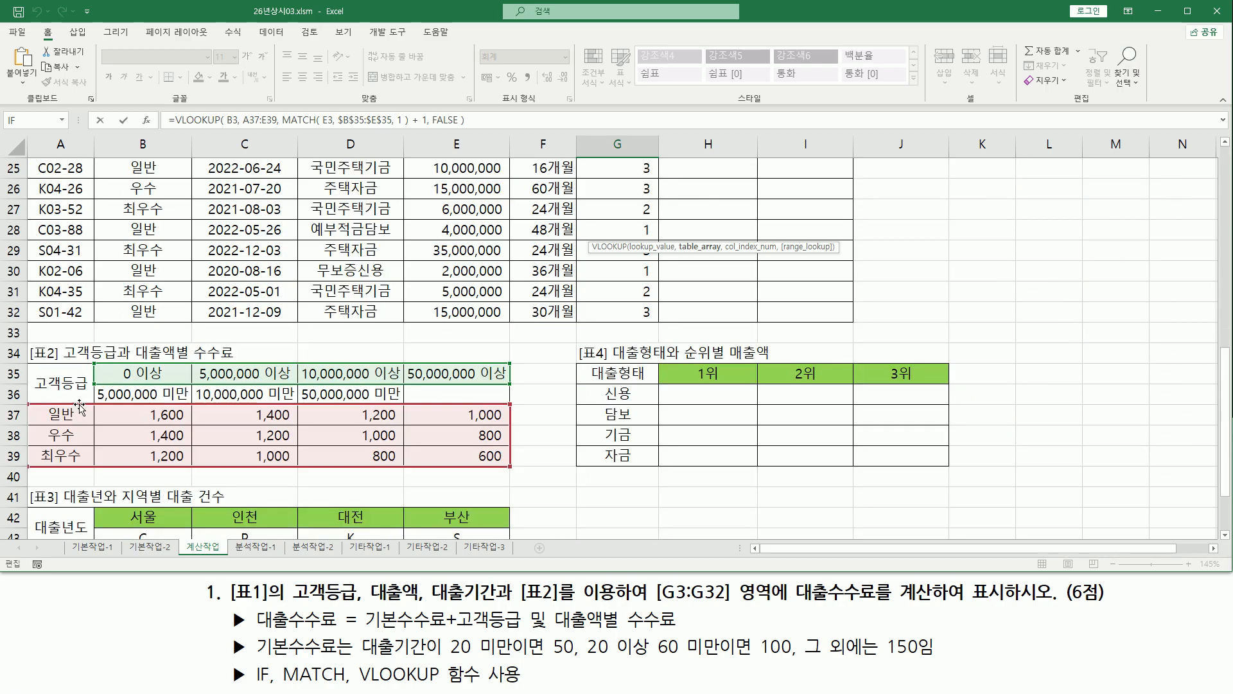
pyautogui.moveTo(37, 411); pyautogui.dragTo(514, 479)
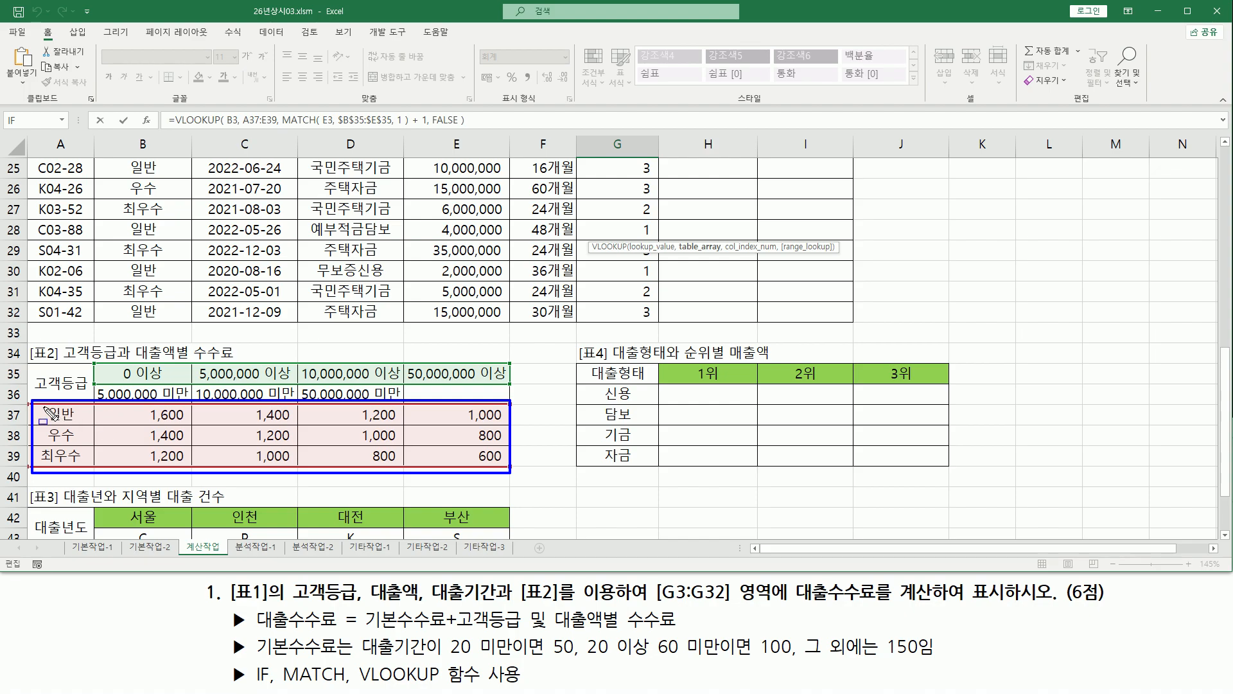
pyautogui.moveTo(44, 411); pyautogui.dragTo(511, 474)
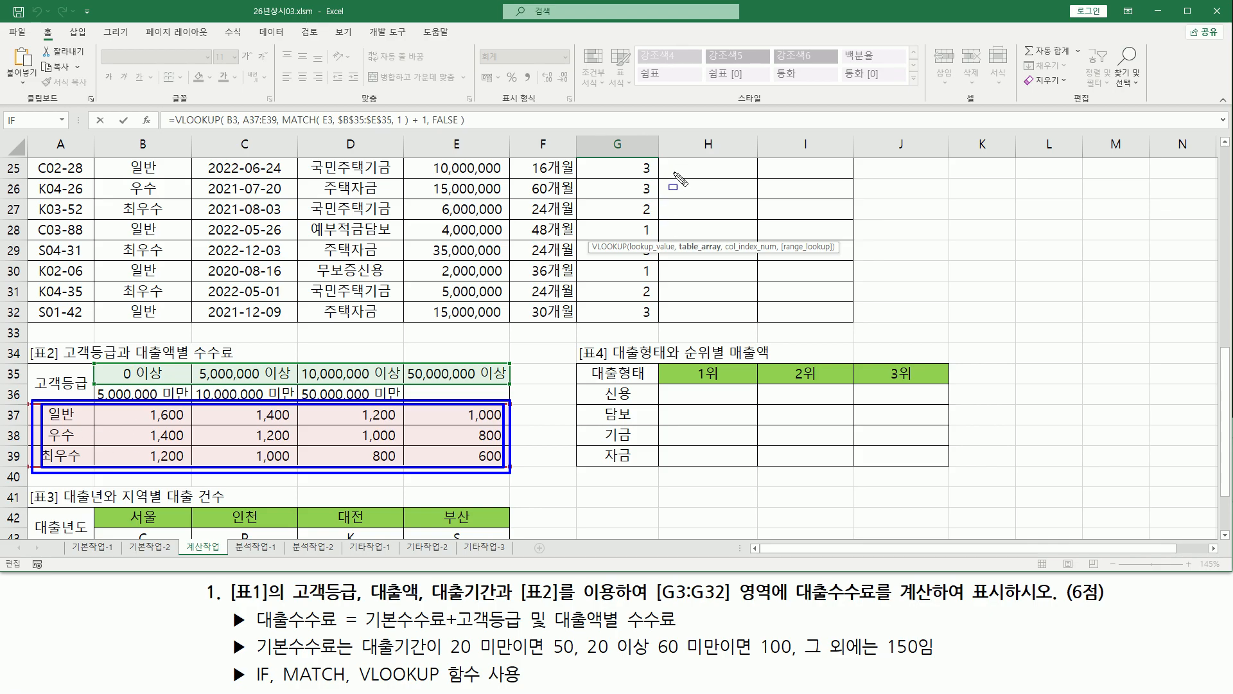
pyautogui.moveTo(672, 165)
pyautogui.mouseDown()
pyautogui.moveTo(724, 175)
pyautogui.moveTo(728, 237)
pyautogui.mouseUp()
pyautogui.moveTo(40, 404)
pyautogui.mouseDown()
pyautogui.moveTo(145, 469)
pyautogui.moveTo(512, 476)
pyautogui.mouseUp()
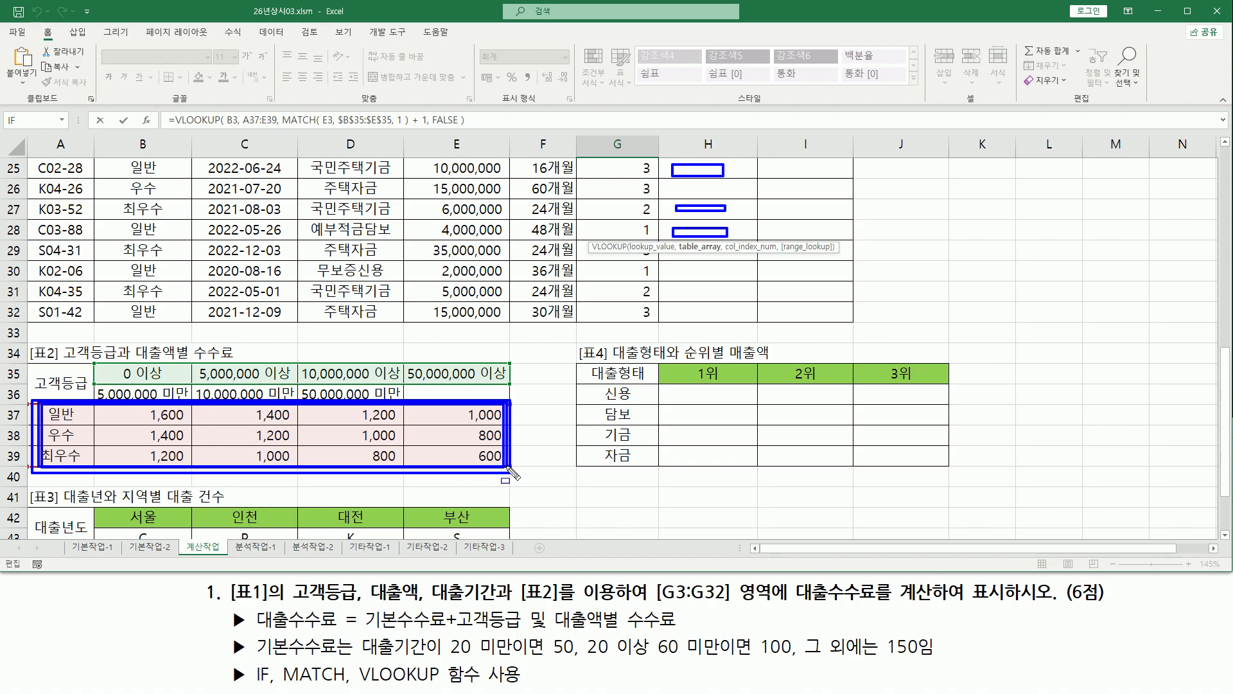
pyautogui.press('Escape')
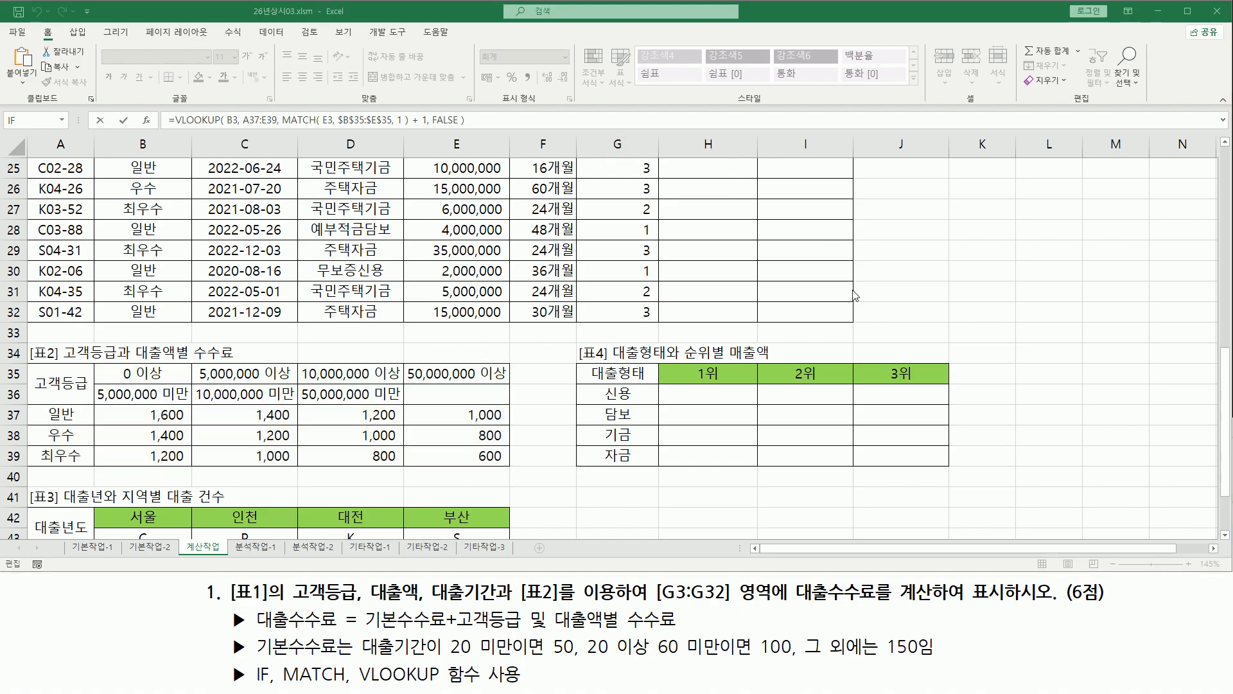
# Make the VLOOKUP table range in G3 absolute as $A$37:$E$39 and commit the formula.
pyautogui.scroll(8, 855, 287)
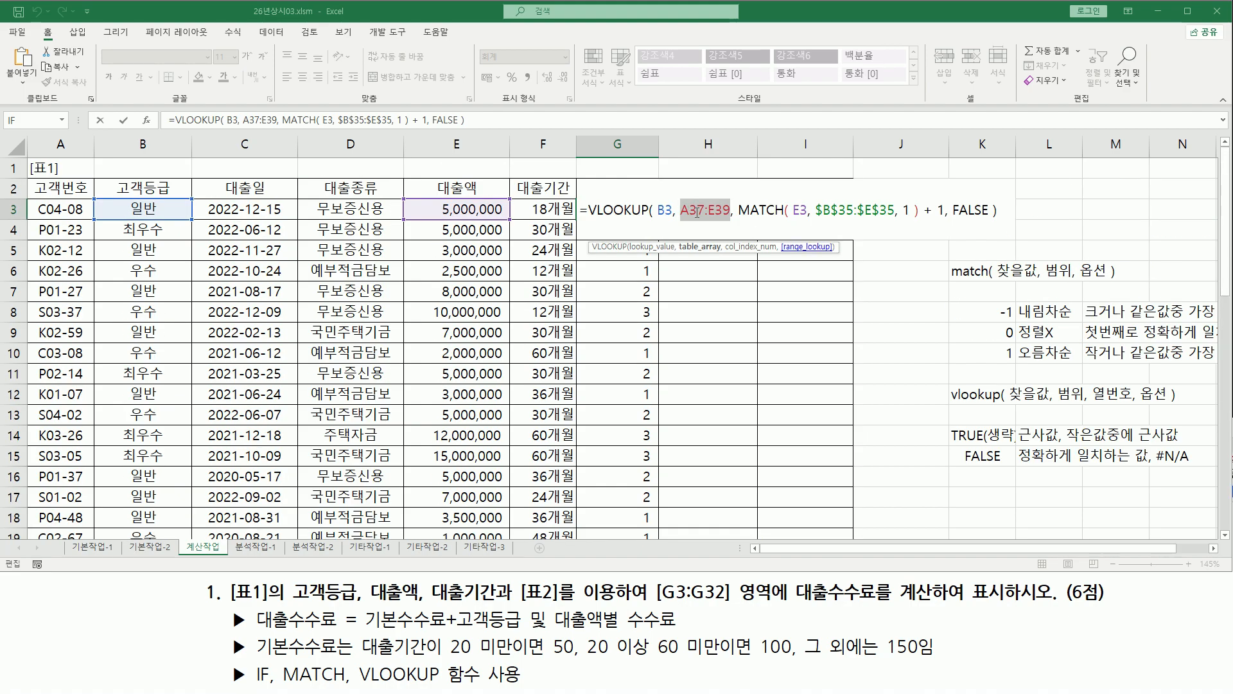
pyautogui.moveTo(689, 211); pyautogui.dragTo(715, 211)
pyautogui.press('F4')
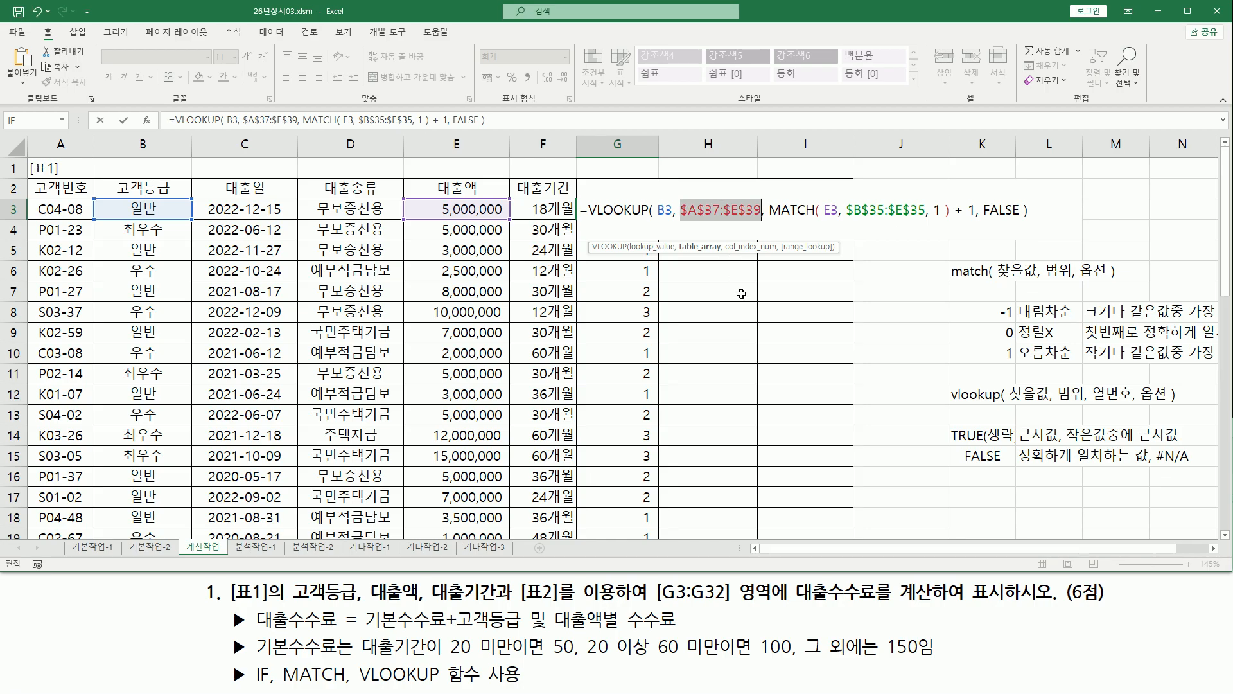
pyautogui.press('Return')
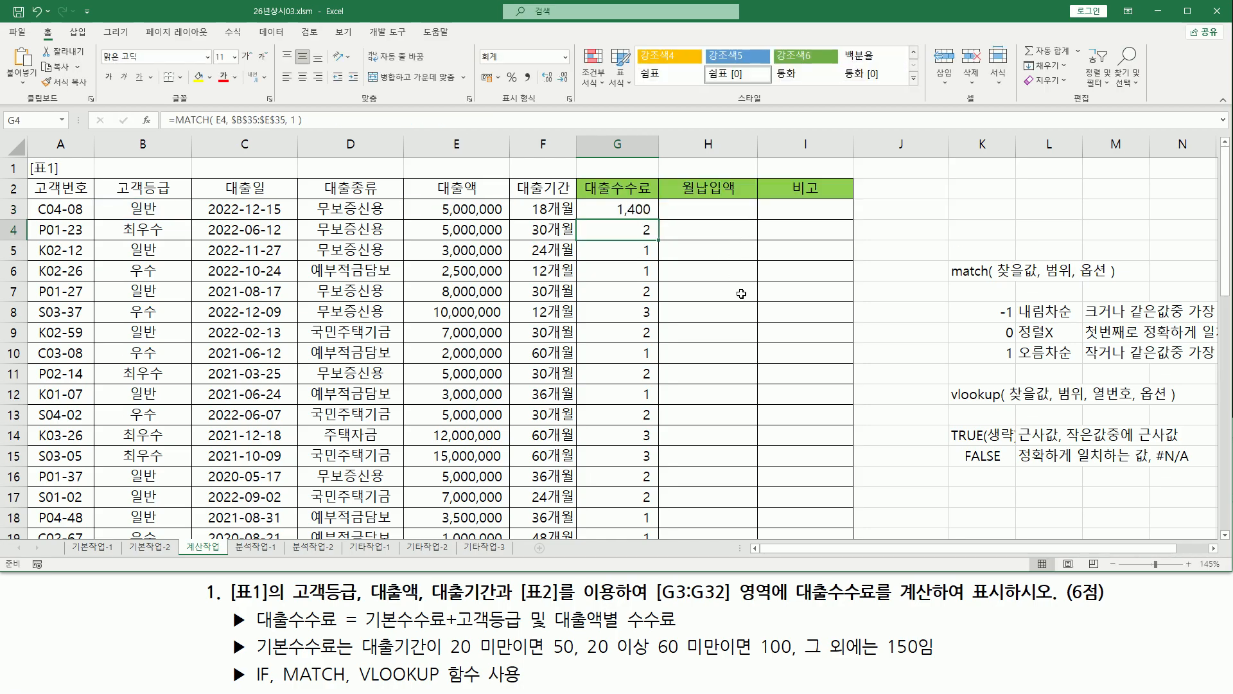
# Fill the G3 formula down through G32.
pyautogui.click(638, 207)
pyautogui.moveTo(660, 221); pyautogui.dragTo(636, 498)
pyautogui.scroll(-3, 557, 455)
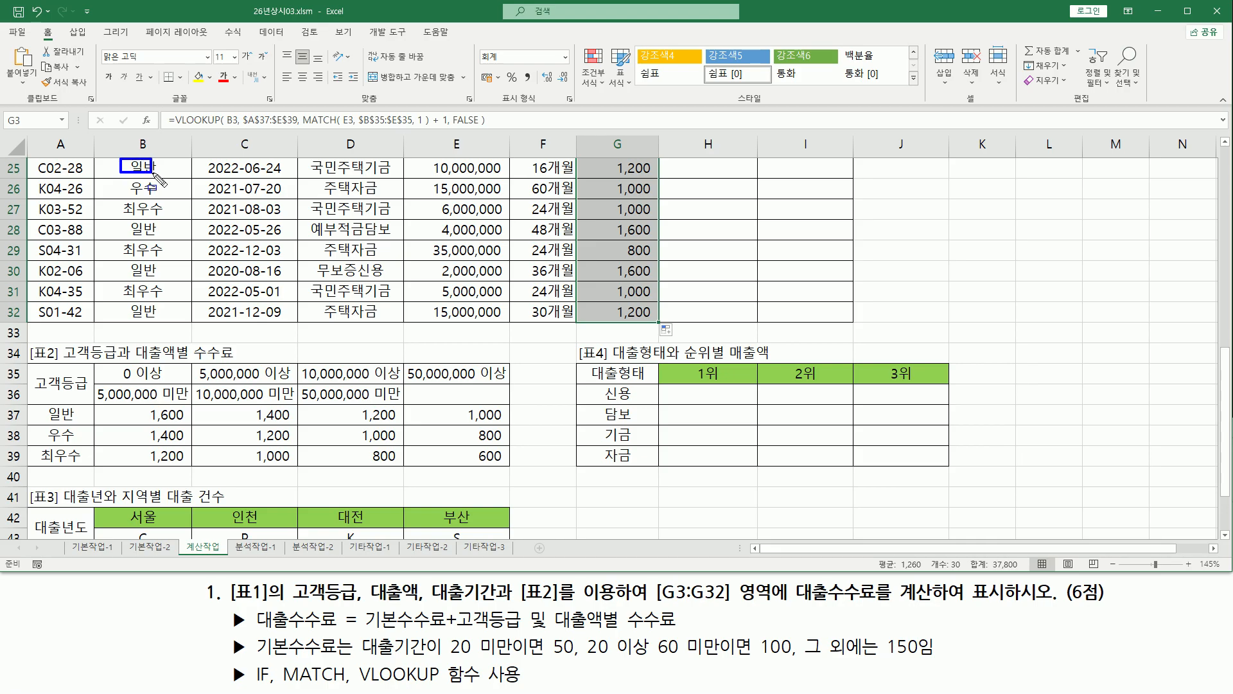
# Verify the row 25 fee in [표2] using grade 일반 and loan amount 10,000,000.
pyautogui.moveTo(428, 159); pyautogui.dragTo(501, 178)
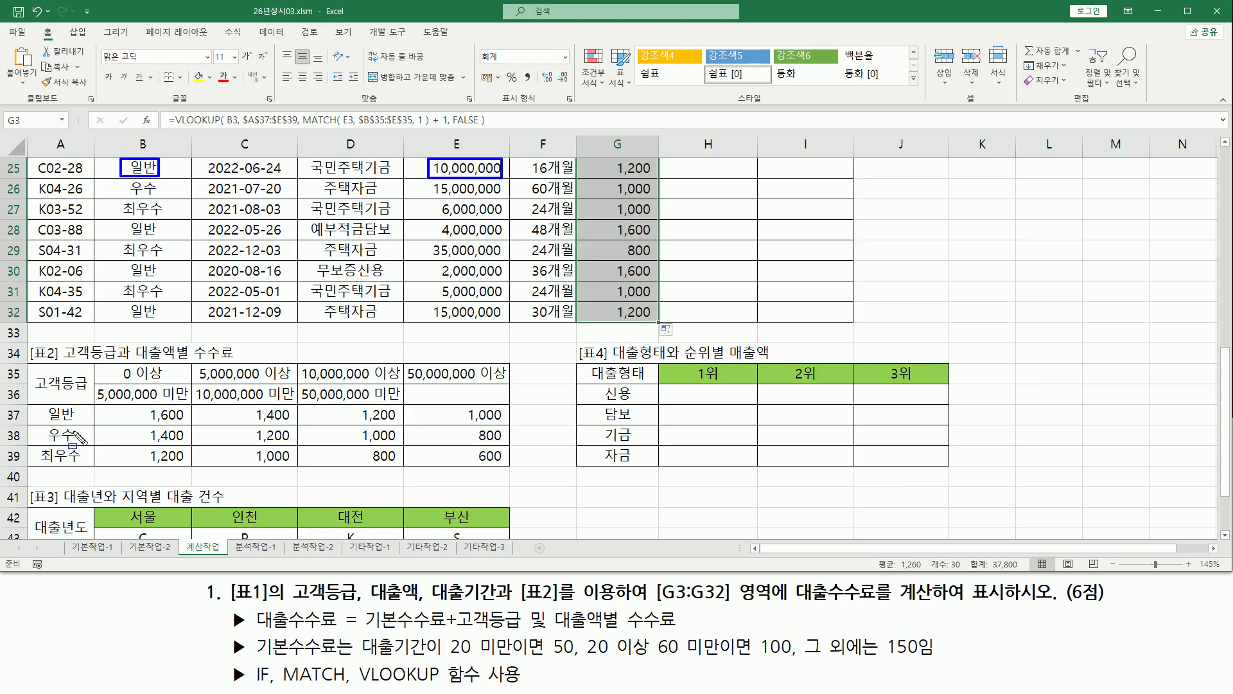
pyautogui.moveTo(44, 404); pyautogui.dragTo(74, 421)
pyautogui.moveTo(300, 366)
pyautogui.mouseDown()
pyautogui.moveTo(328, 384)
pyautogui.moveTo(402, 383)
pyautogui.moveTo(366, 419)
pyautogui.moveTo(397, 425)
pyautogui.mouseUp()
pyautogui.moveTo(613, 161); pyautogui.dragTo(660, 176)
# Verify the row 27 fee in [표2] using grade 최우수 and loan amount 6,000,000.
pyautogui.moveTo(117, 201); pyautogui.dragTo(169, 217)
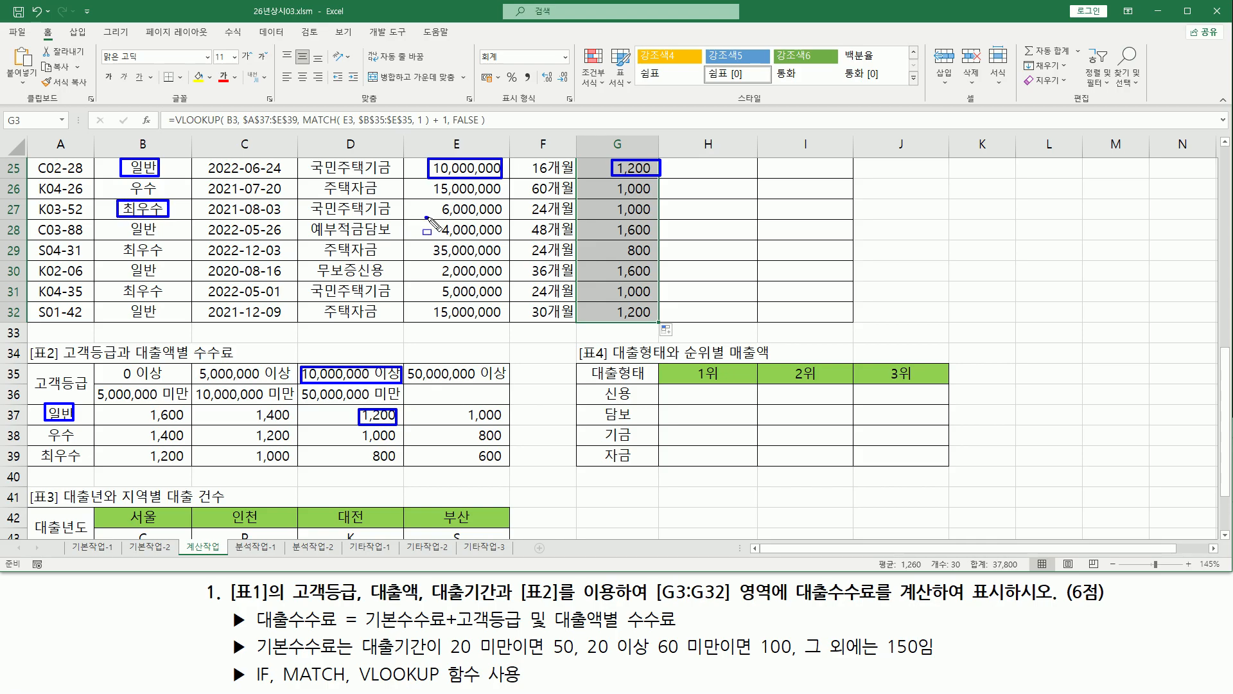
pyautogui.moveTo(425, 200); pyautogui.dragTo(502, 219)
pyautogui.moveTo(36, 447); pyautogui.dragTo(82, 464)
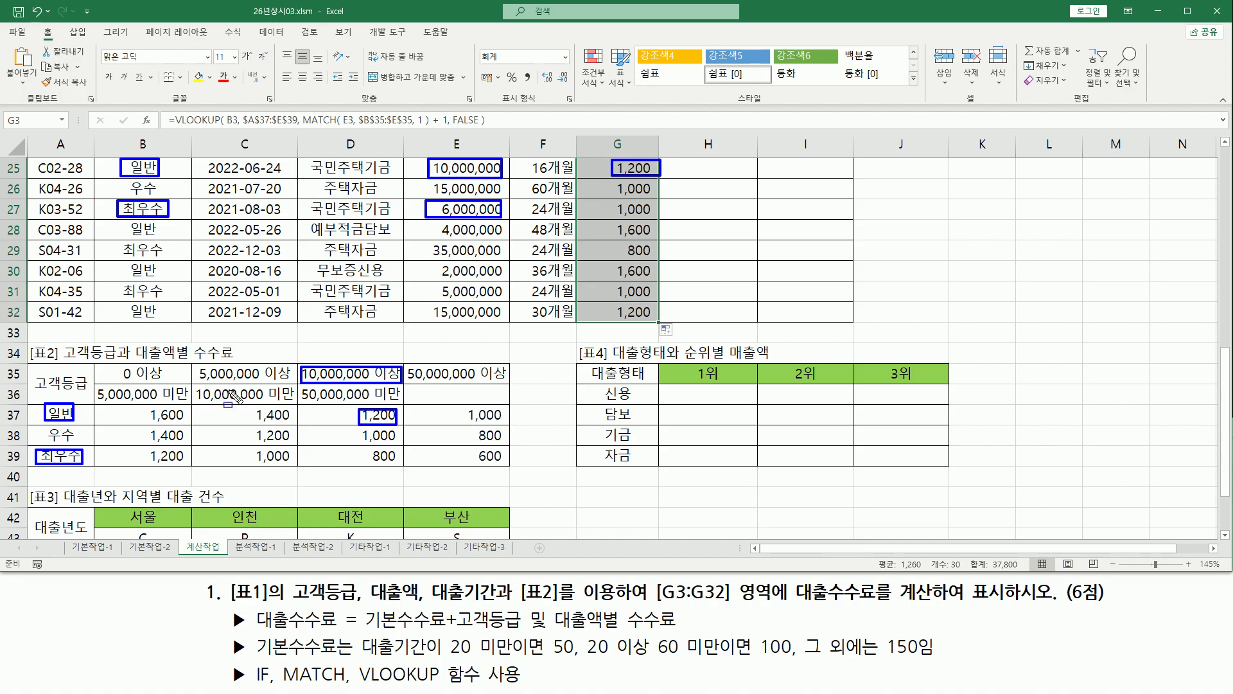
pyautogui.moveTo(196, 362); pyautogui.dragTo(293, 384)
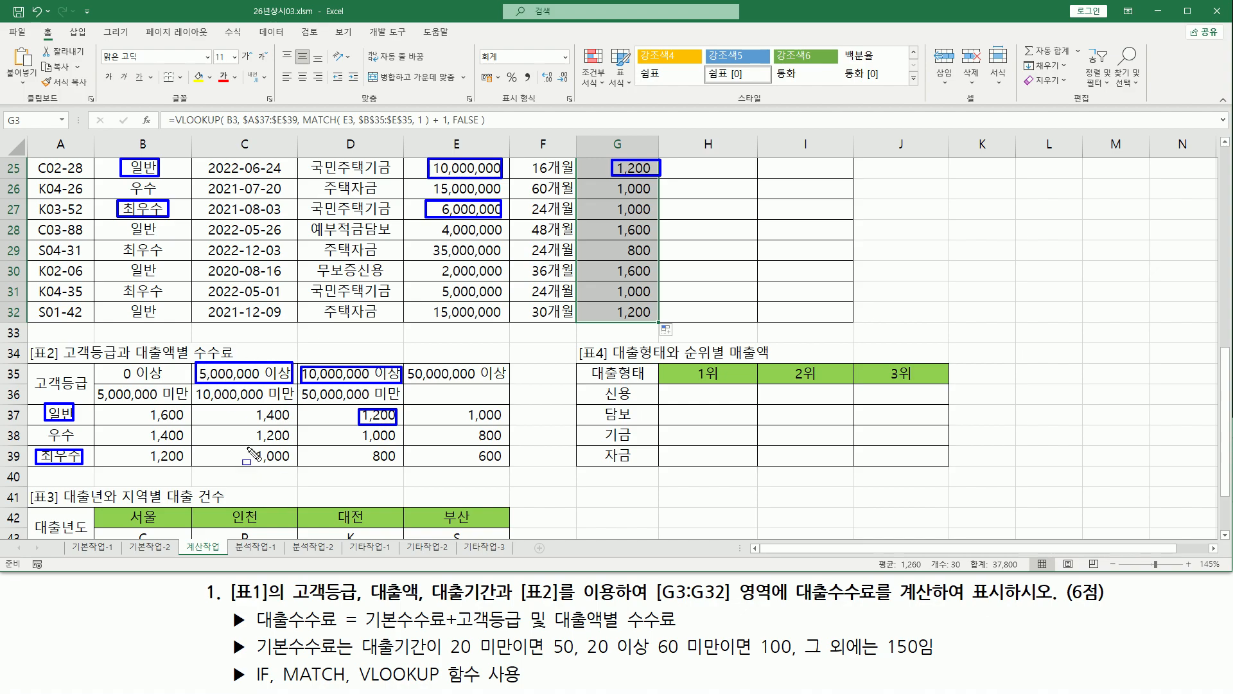
pyautogui.moveTo(252, 448); pyautogui.dragTo(290, 464)
pyautogui.moveTo(607, 201); pyautogui.dragTo(656, 219)
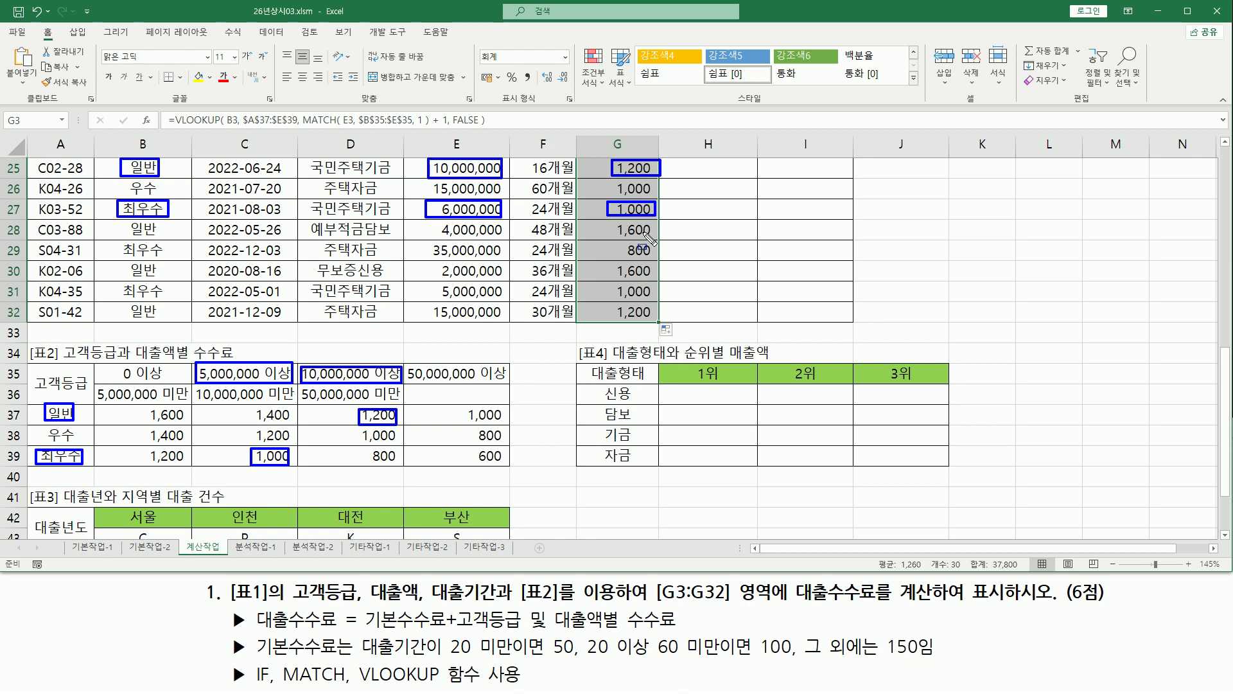
# Verify the row 26 fee in [표2] using grade 우수 and loan amount 15,000,000.
pyautogui.moveTo(128, 179); pyautogui.dragTo(160, 198)
pyautogui.moveTo(427, 179)
pyautogui.mouseDown()
pyautogui.moveTo(523, 212)
pyautogui.moveTo(501, 198)
pyautogui.mouseUp()
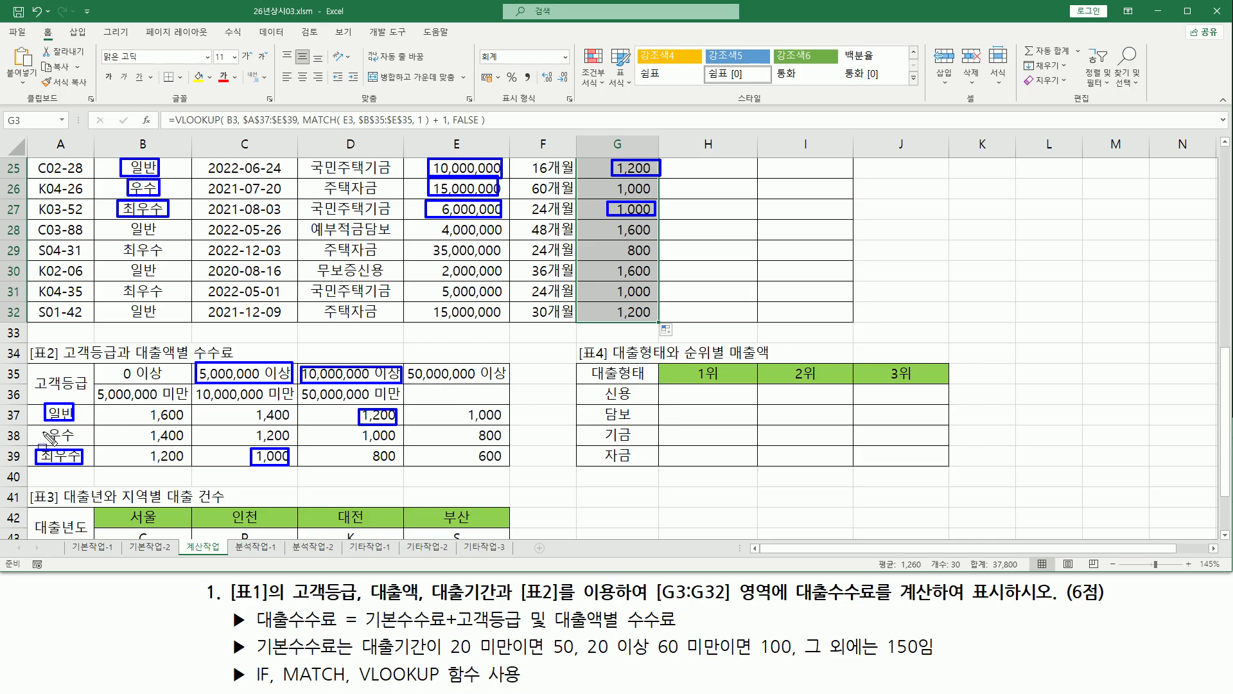
pyautogui.moveTo(43, 423); pyautogui.dragTo(86, 444)
pyautogui.moveTo(301, 357)
pyautogui.mouseDown()
pyautogui.moveTo(405, 389)
pyautogui.moveTo(399, 445)
pyautogui.mouseUp()
pyautogui.moveTo(611, 178); pyautogui.dragTo(657, 196)
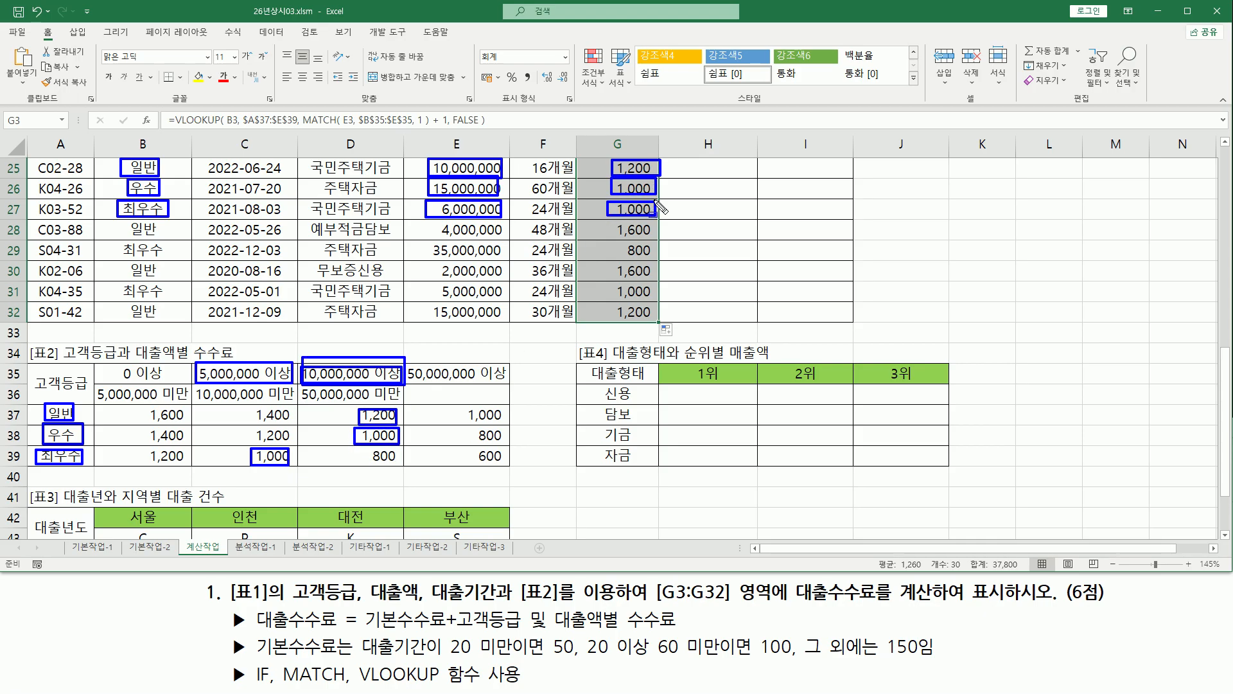
# Verify the row 28 fee in [표2] using grade 일반 and loan amount 4,000,000.
pyautogui.moveTo(121, 220); pyautogui.dragTo(162, 239)
pyautogui.moveTo(434, 237); pyautogui.dragTo(507, 224)
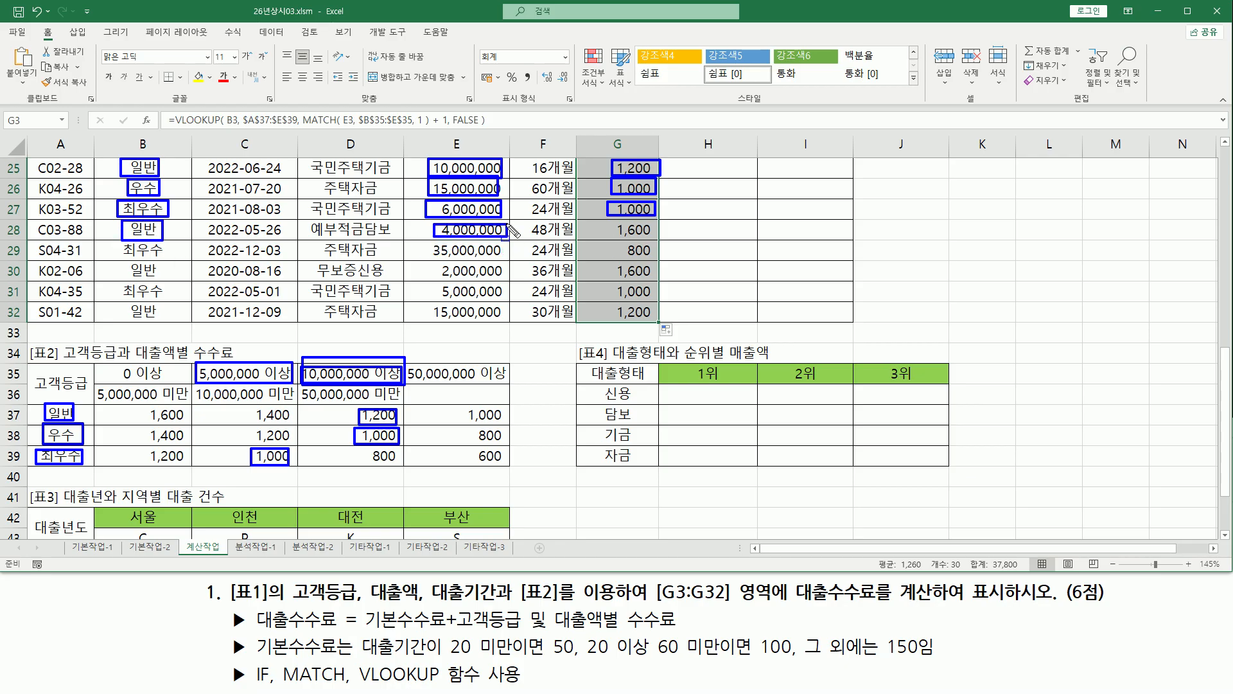
pyautogui.moveTo(36, 396); pyautogui.dragTo(90, 421)
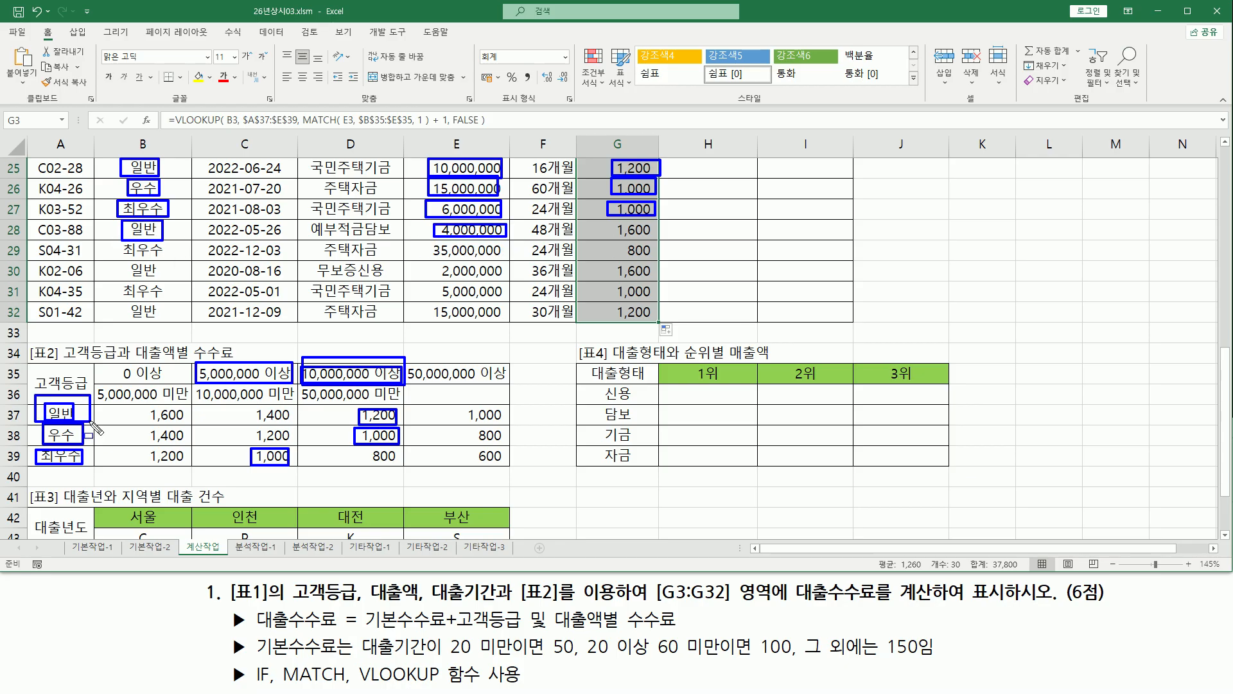
pyautogui.moveTo(112, 363)
pyautogui.mouseDown()
pyautogui.moveTo(183, 384)
pyautogui.moveTo(184, 425)
pyautogui.mouseUp()
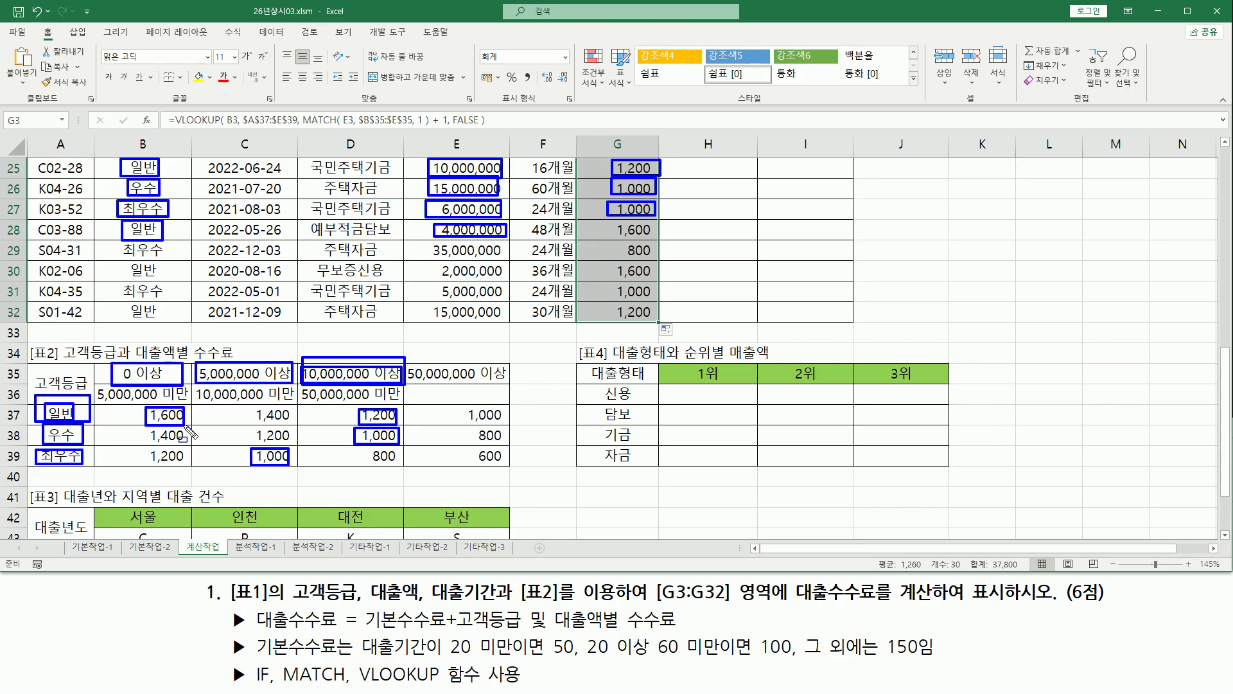
# Check the fees in G28 and G29 against the customer grade and loan-amount brackets in [표2].
pyautogui.moveTo(608, 232); pyautogui.dragTo(656, 229)
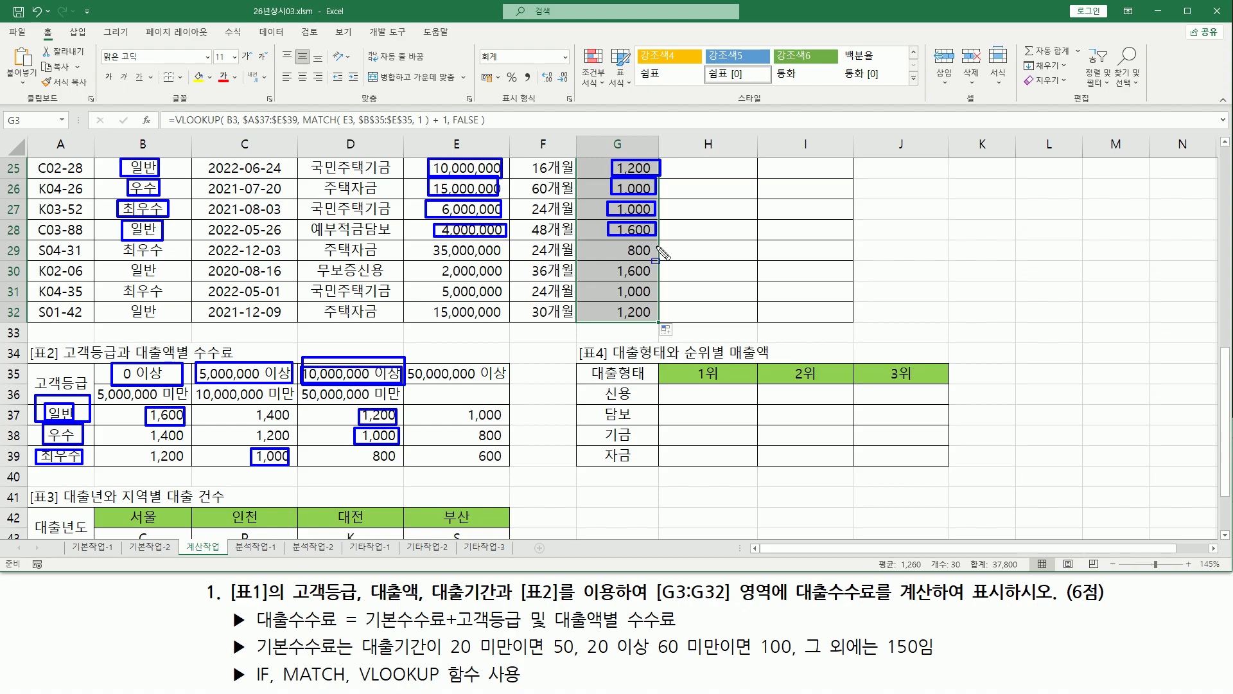
pyautogui.moveTo(118, 259)
pyautogui.mouseDown()
pyautogui.moveTo(149, 260)
pyautogui.moveTo(165, 243)
pyautogui.mouseUp()
pyautogui.moveTo(32, 446); pyautogui.dragTo(89, 469)
pyautogui.moveTo(424, 261)
pyautogui.mouseDown()
pyautogui.moveTo(507, 260)
pyautogui.moveTo(424, 242)
pyautogui.mouseUp()
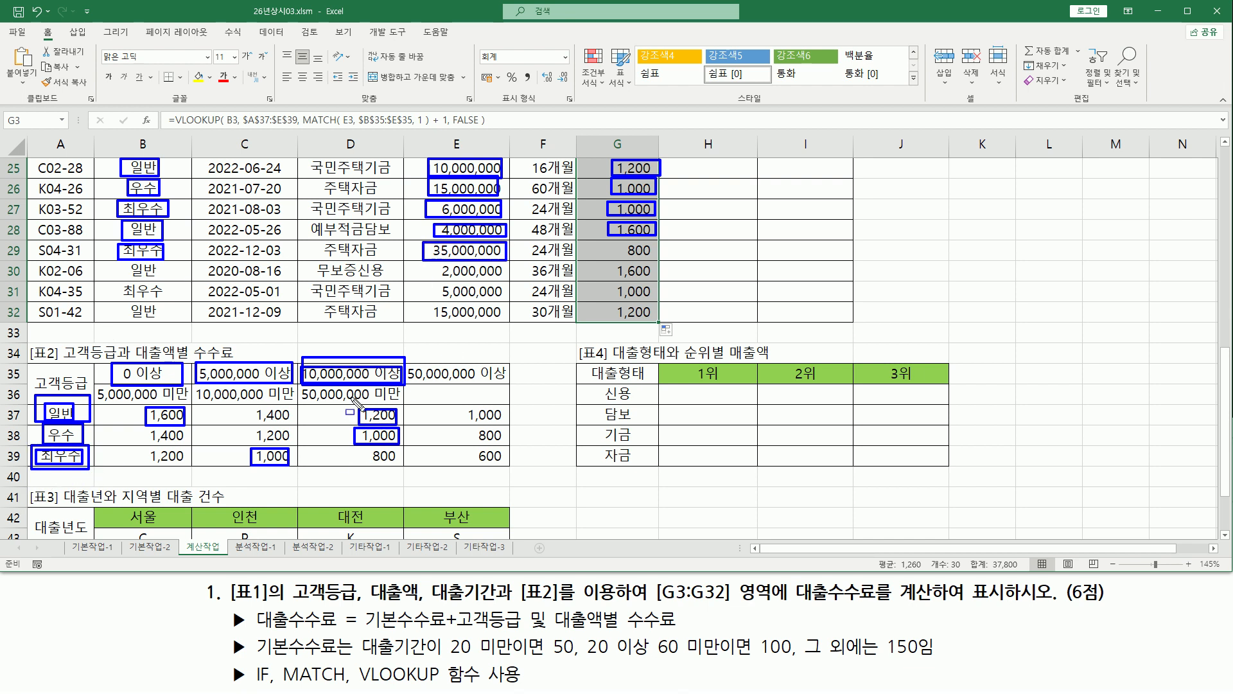
pyautogui.moveTo(299, 352); pyautogui.dragTo(405, 390)
pyautogui.moveTo(366, 449); pyautogui.dragTo(398, 464)
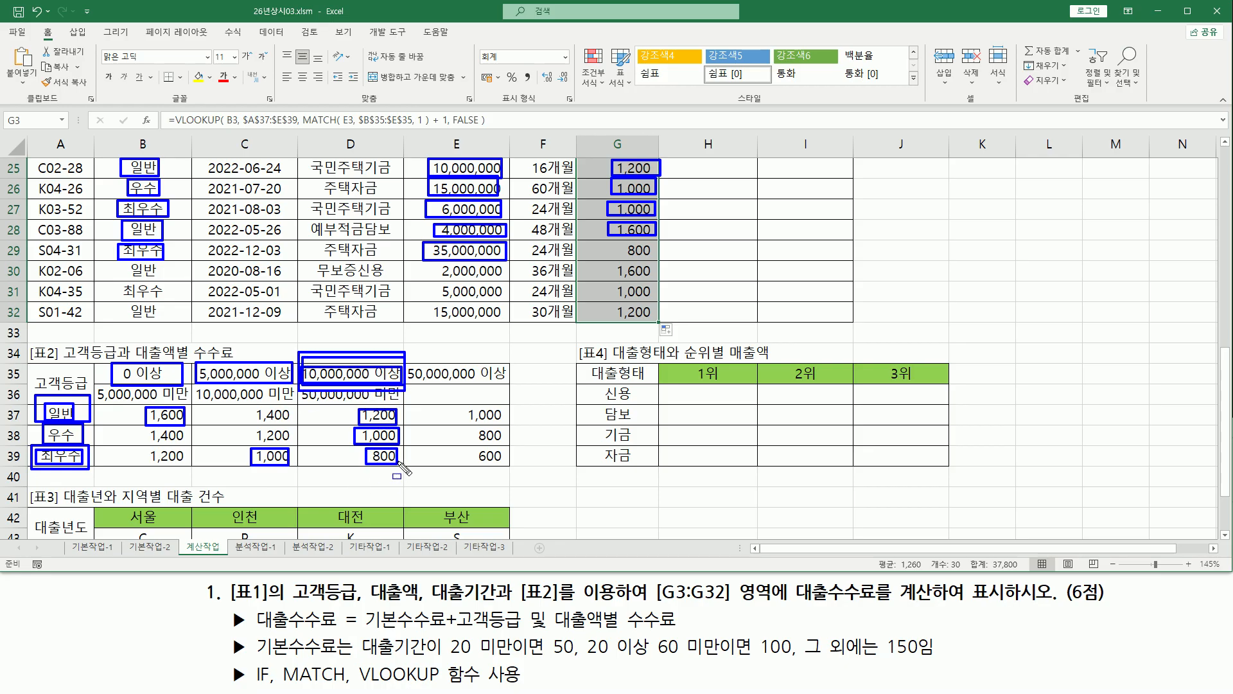
pyautogui.moveTo(613, 257)
pyautogui.mouseDown()
pyautogui.moveTo(648, 258)
pyautogui.moveTo(660, 242)
pyautogui.mouseUp()
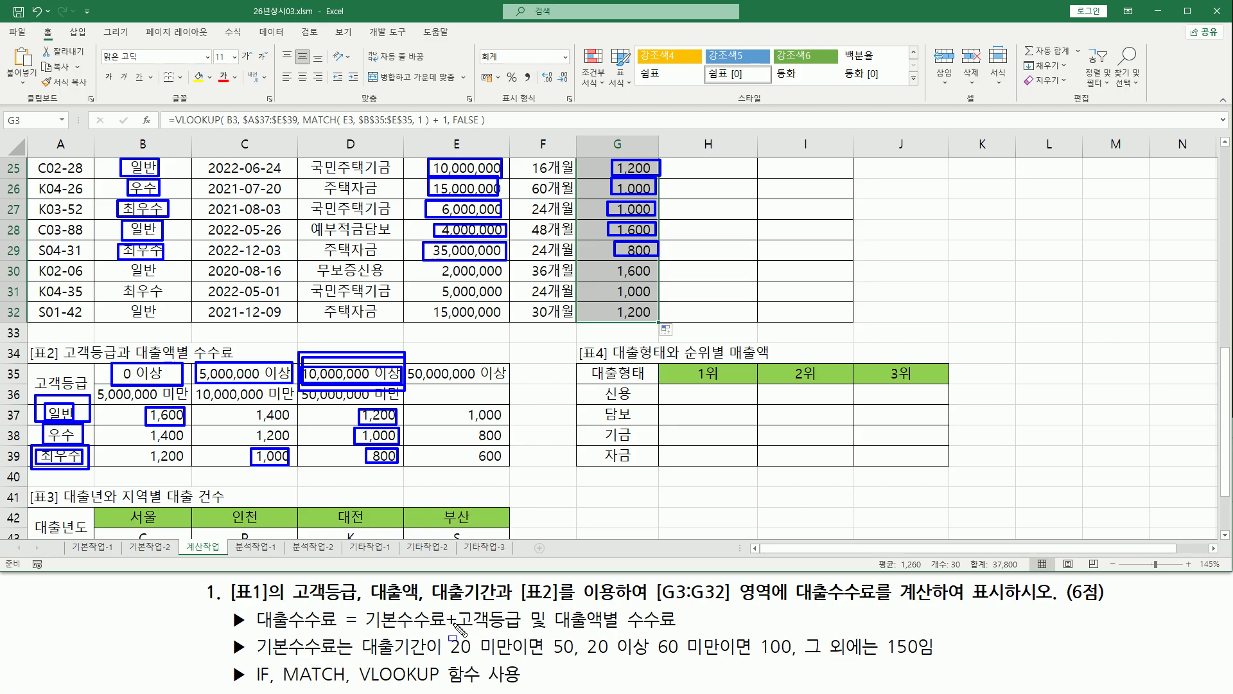
# Review the task's fee definition, the base-fee conditions by loan period, and the required IF function.
pyautogui.moveTo(456, 607); pyautogui.dragTo(679, 630)
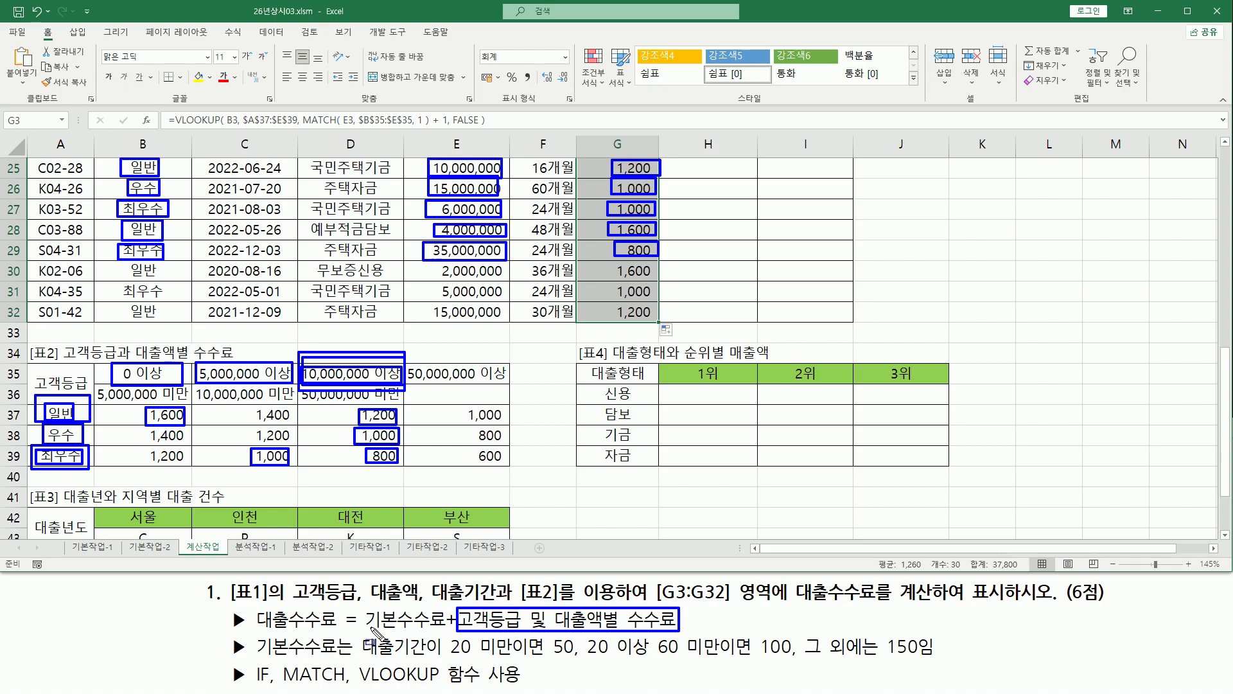
pyautogui.moveTo(365, 631); pyautogui.dragTo(445, 631)
pyautogui.moveTo(256, 636)
pyautogui.mouseDown()
pyautogui.moveTo(338, 660)
pyautogui.moveTo(739, 657)
pyautogui.mouseUp()
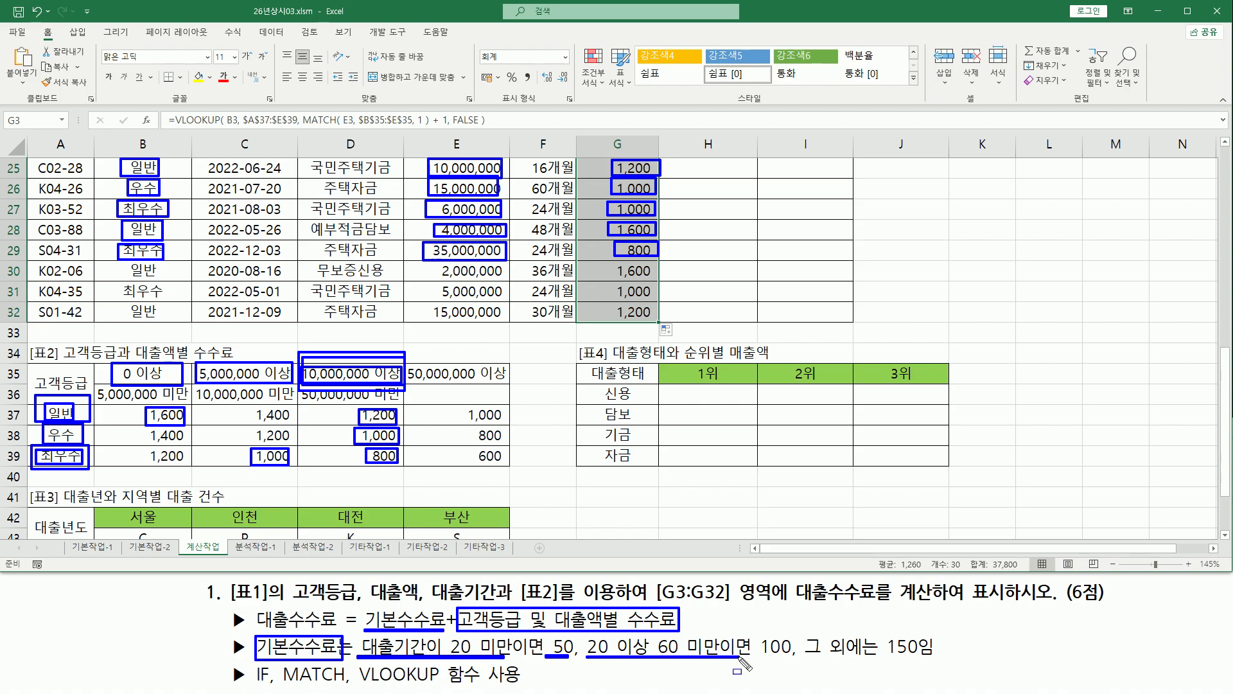
pyautogui.moveTo(764, 658); pyautogui.dragTo(931, 657)
pyautogui.moveTo(254, 664); pyautogui.dragTo(274, 683)
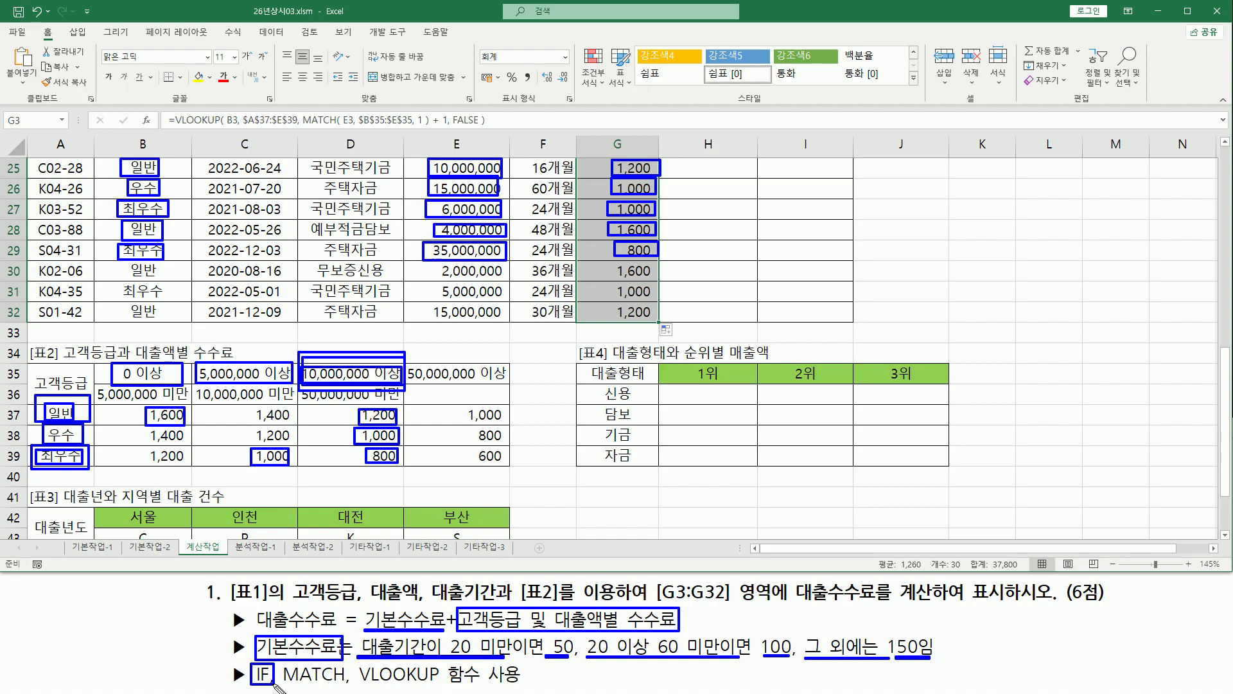
pyautogui.press('Escape')
# Clear the VLOOKUP expression from the formula in G3, keeping only the equals sign.
pyautogui.scroll(8, 598, 270)
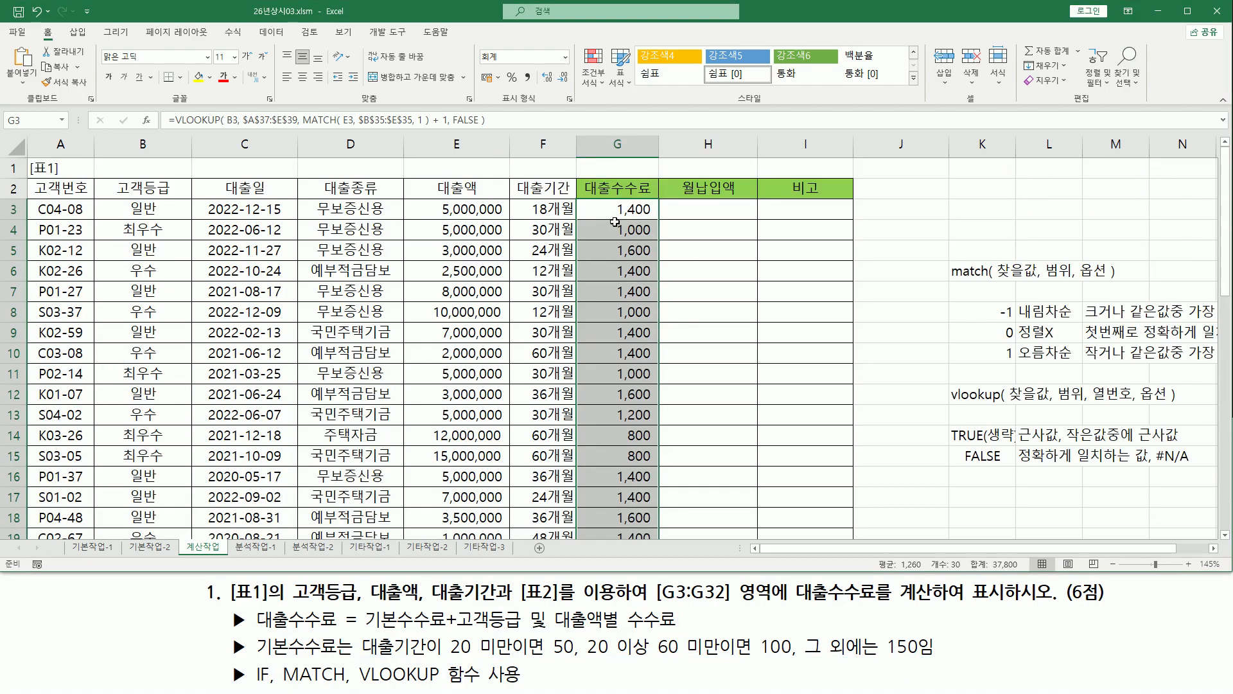
pyautogui.click(599, 205)
pyautogui.doubleClick(599, 207)
pyautogui.moveTo(591, 210); pyautogui.dragTo(1137, 210)
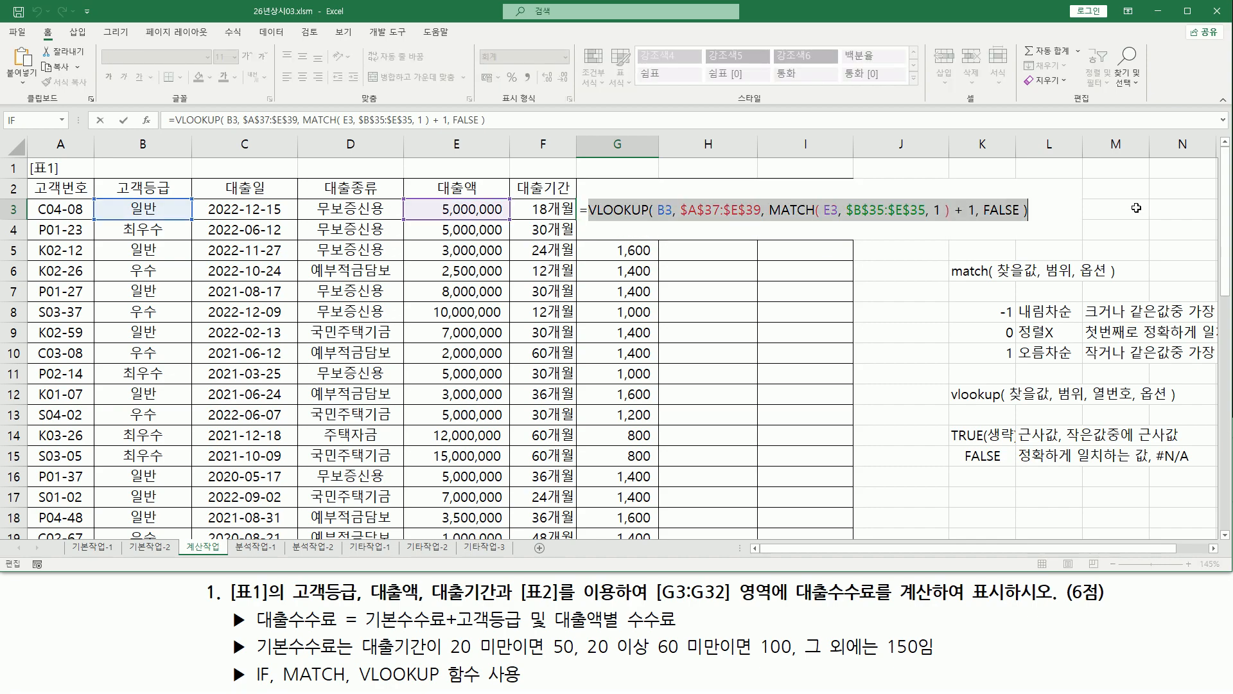
pyautogui.press('BackSpace')
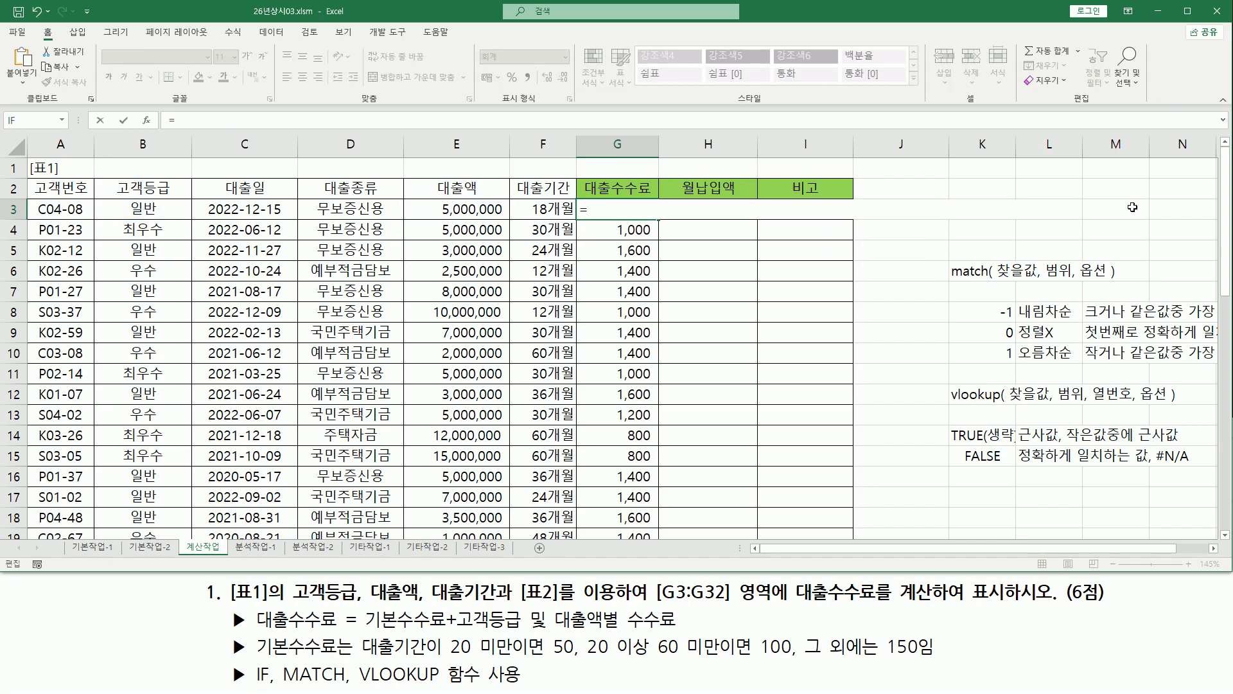
# Begin an IF function in G3 that returns 50 when the loan period in F3 is less than 20.
pyautogui.write('IF(')
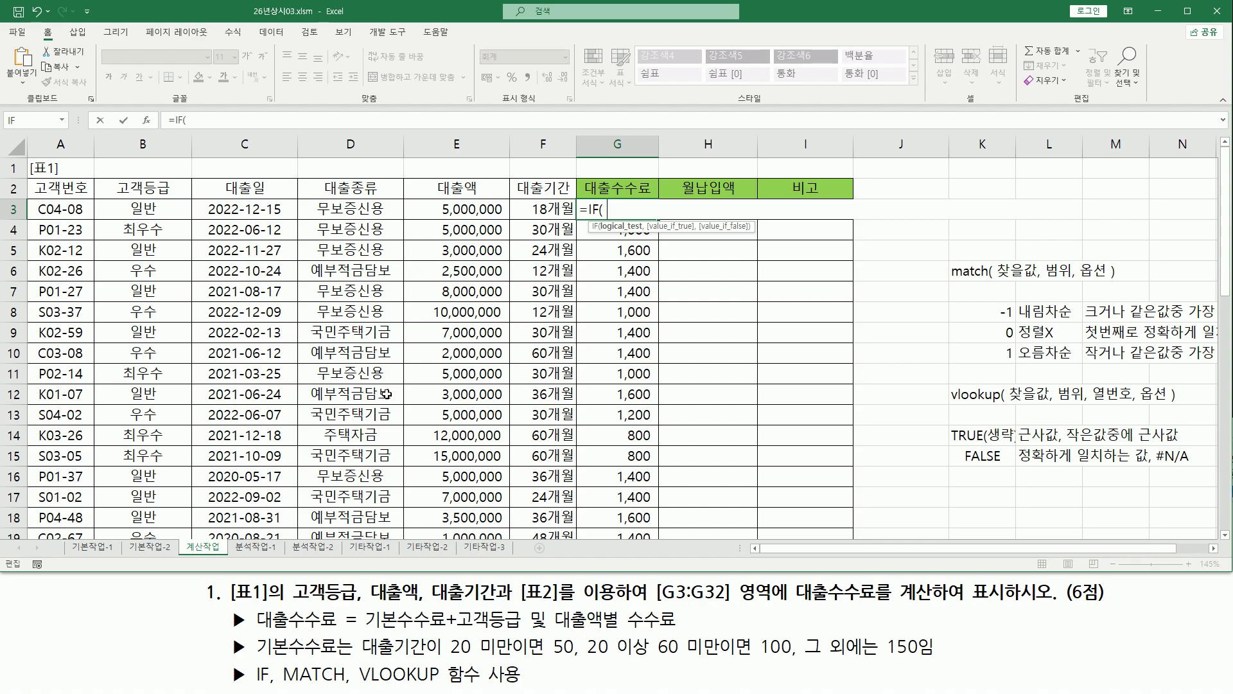
pyautogui.click(529, 205)
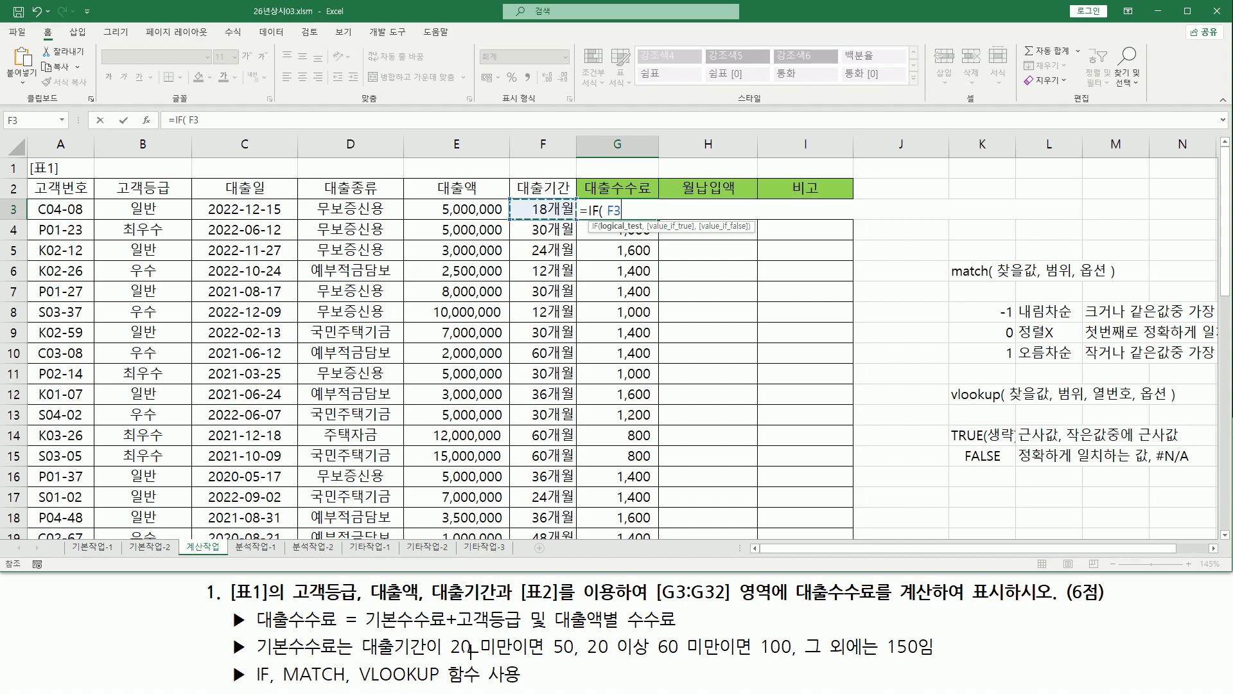
pyautogui.write('<20')
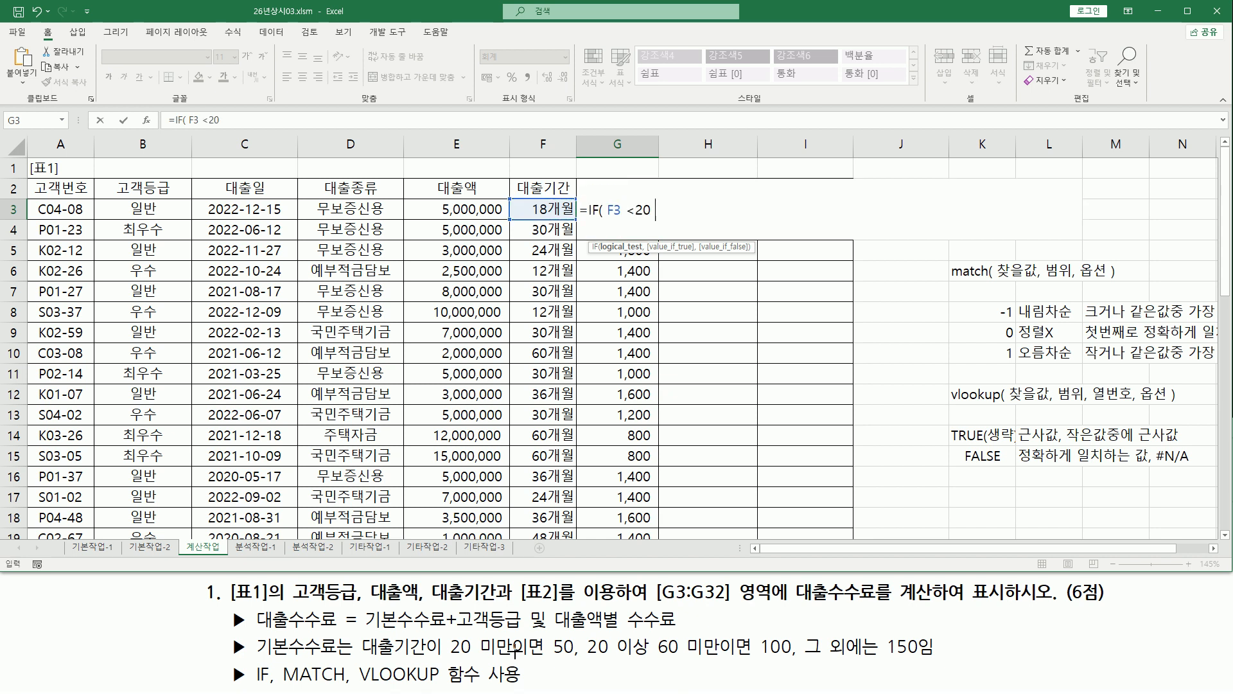
pyautogui.write(' , 50')
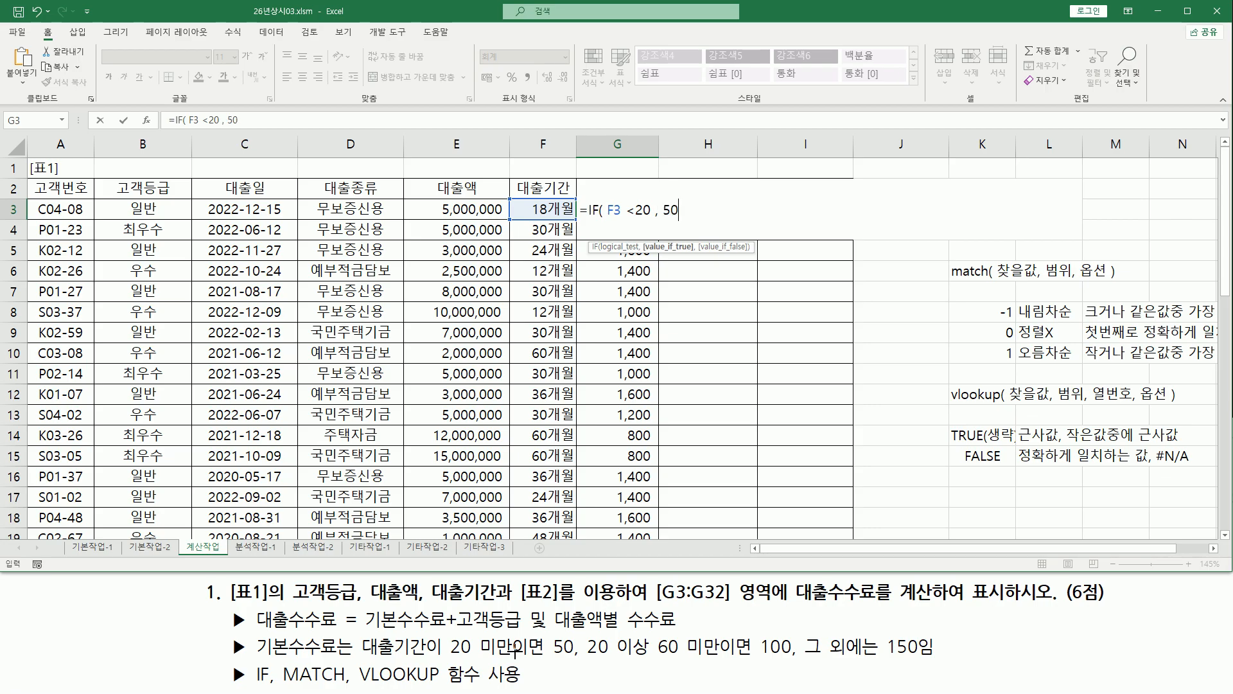
pyautogui.write(',')
pyautogui.moveTo(586, 660); pyautogui.dragTo(718, 659)
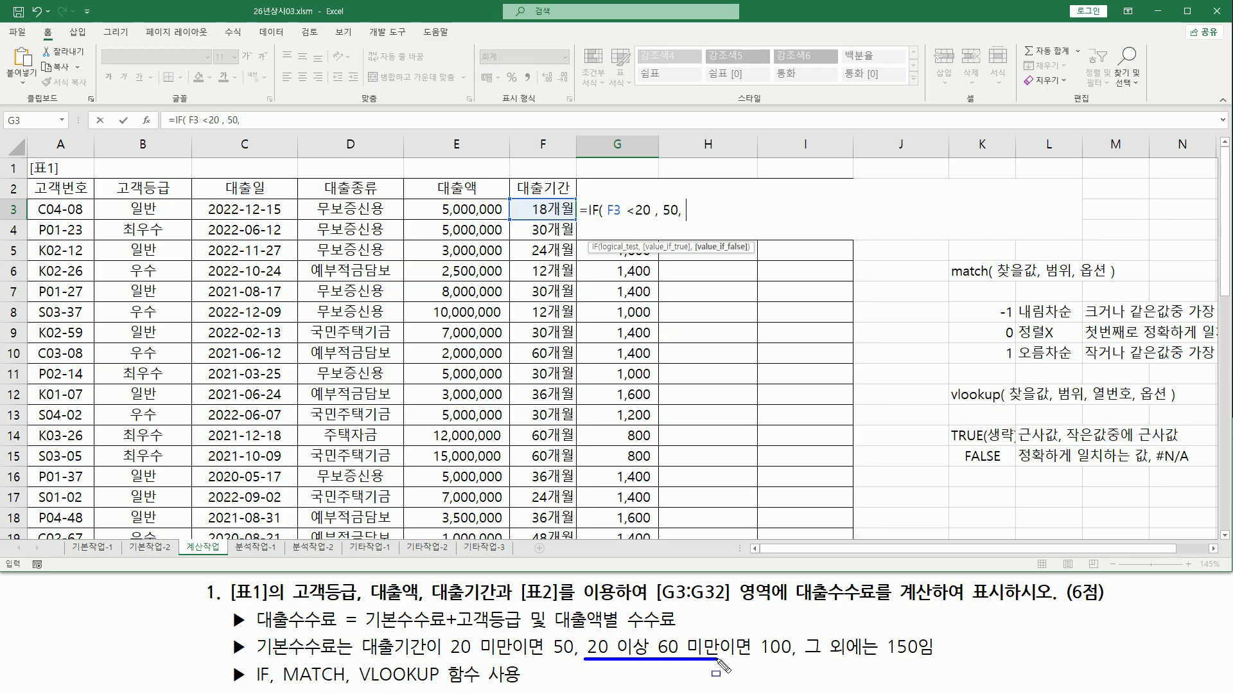
pyautogui.moveTo(806, 657); pyautogui.dragTo(880, 657)
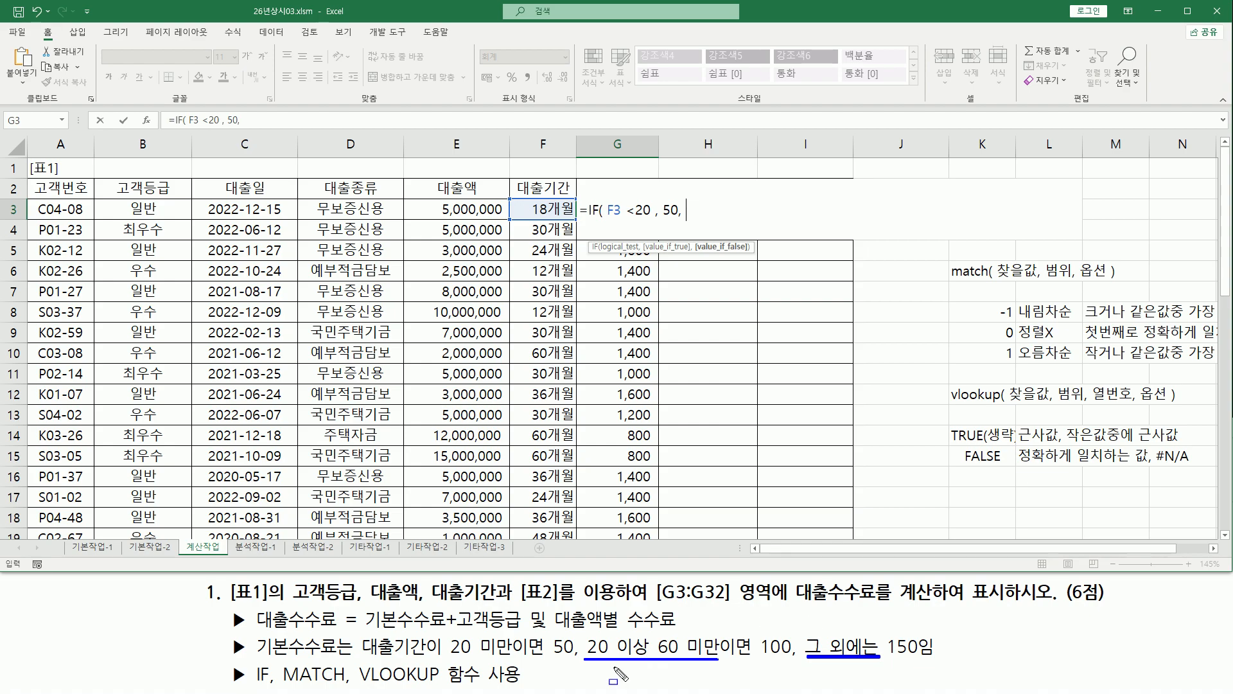
pyautogui.press('Escape')
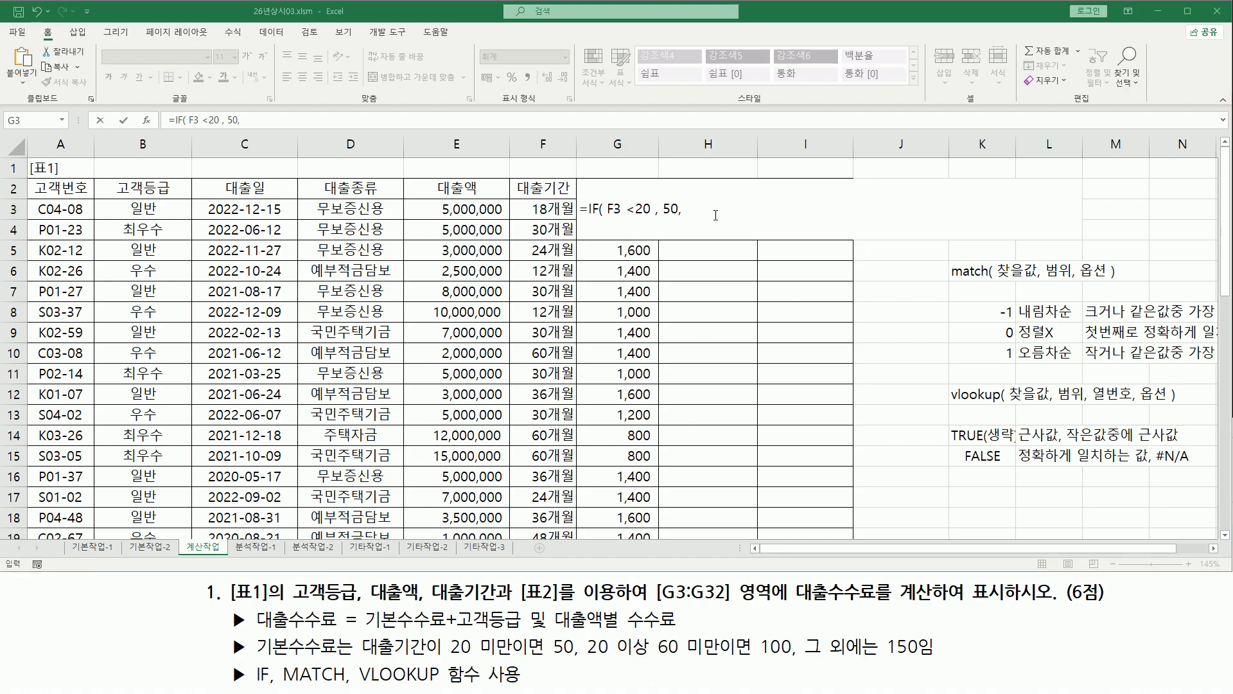
# Nest a second IF as the false value, returning 100 when F3 is less than 60 and 150 otherwise, and close both functions.
pyautogui.write('if(')
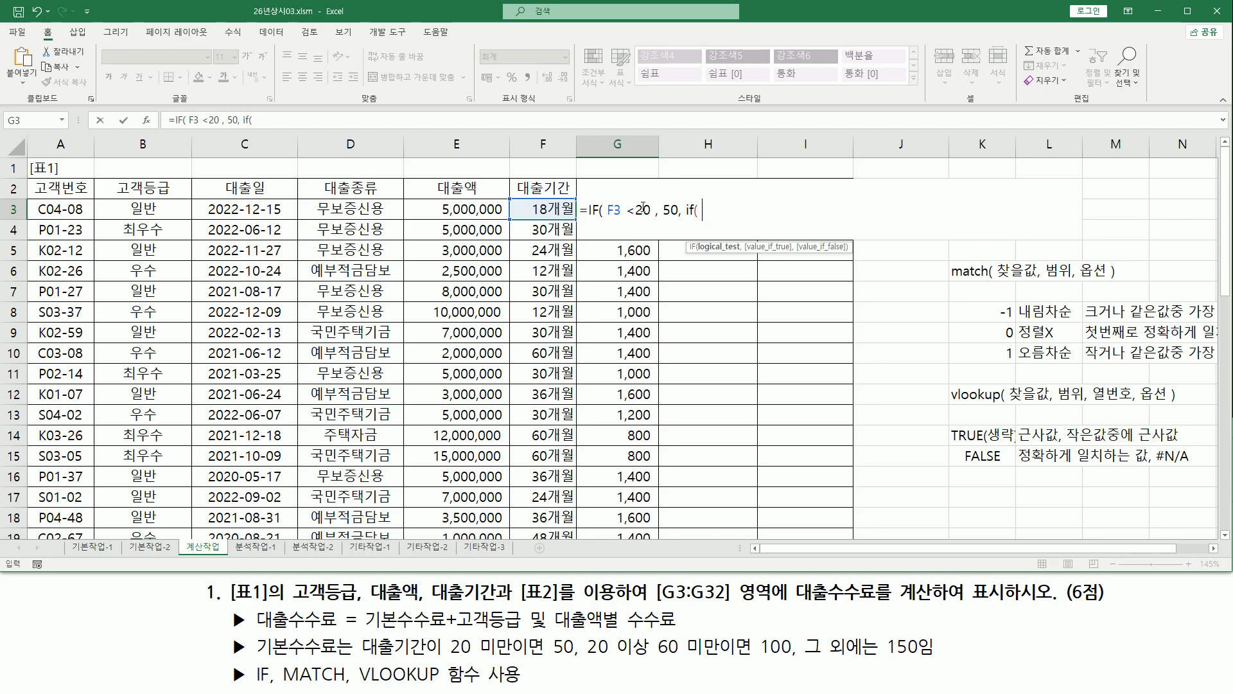
pyautogui.click(539, 210)
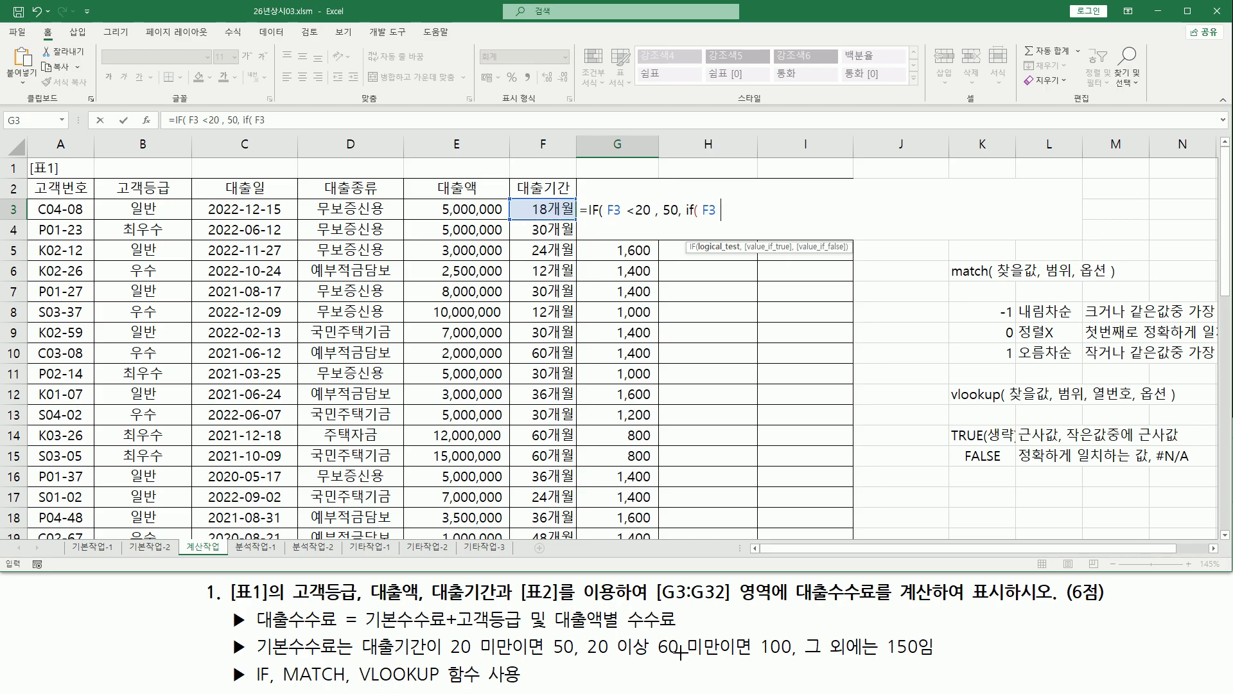
pyautogui.write('<60, ')
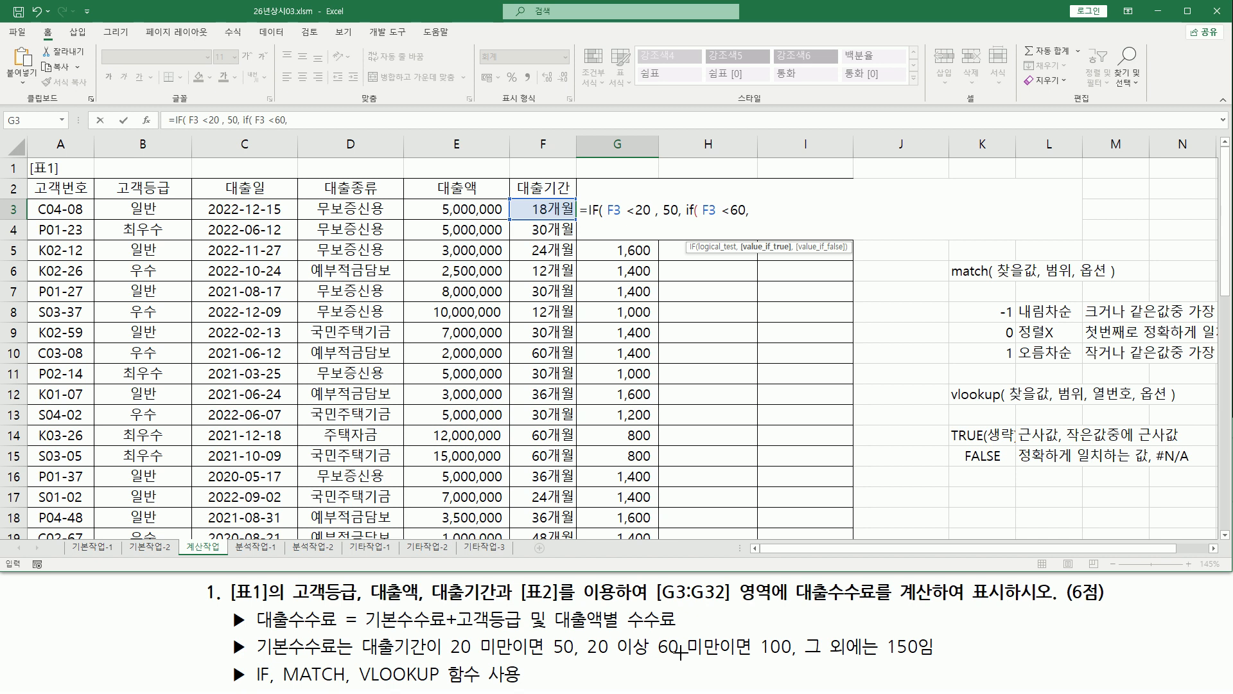
pyautogui.write('100,')
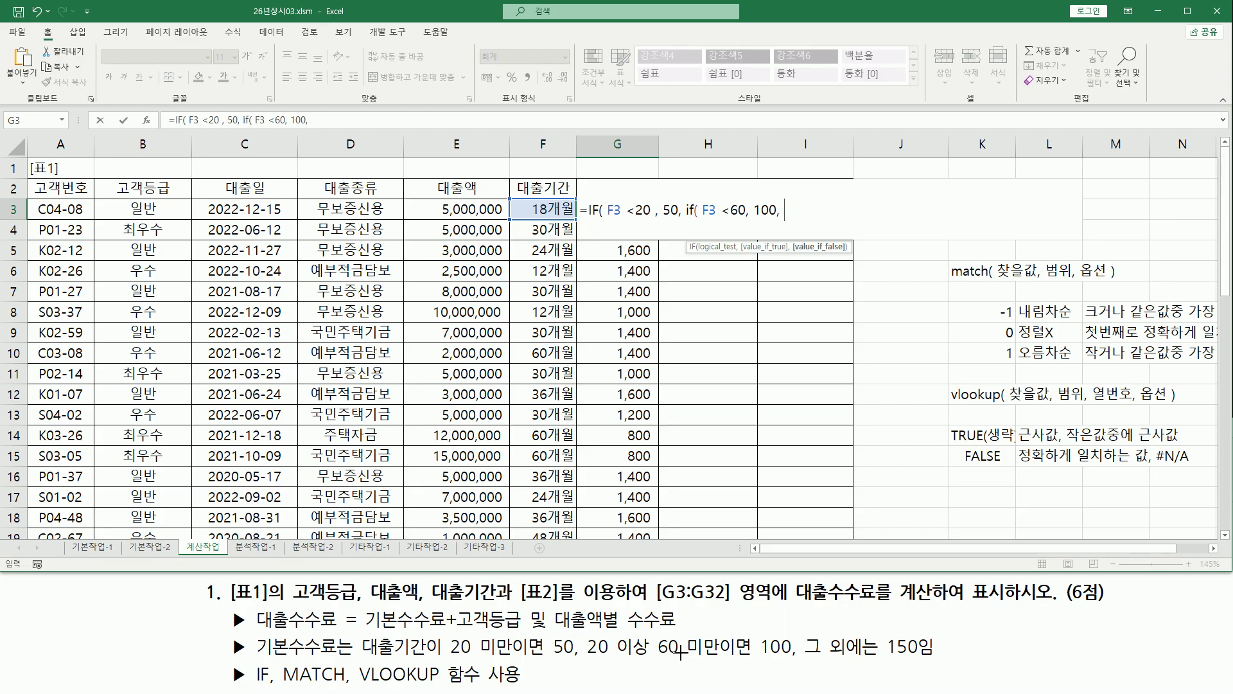
pyautogui.moveTo(440, 655); pyautogui.dragTo(716, 657)
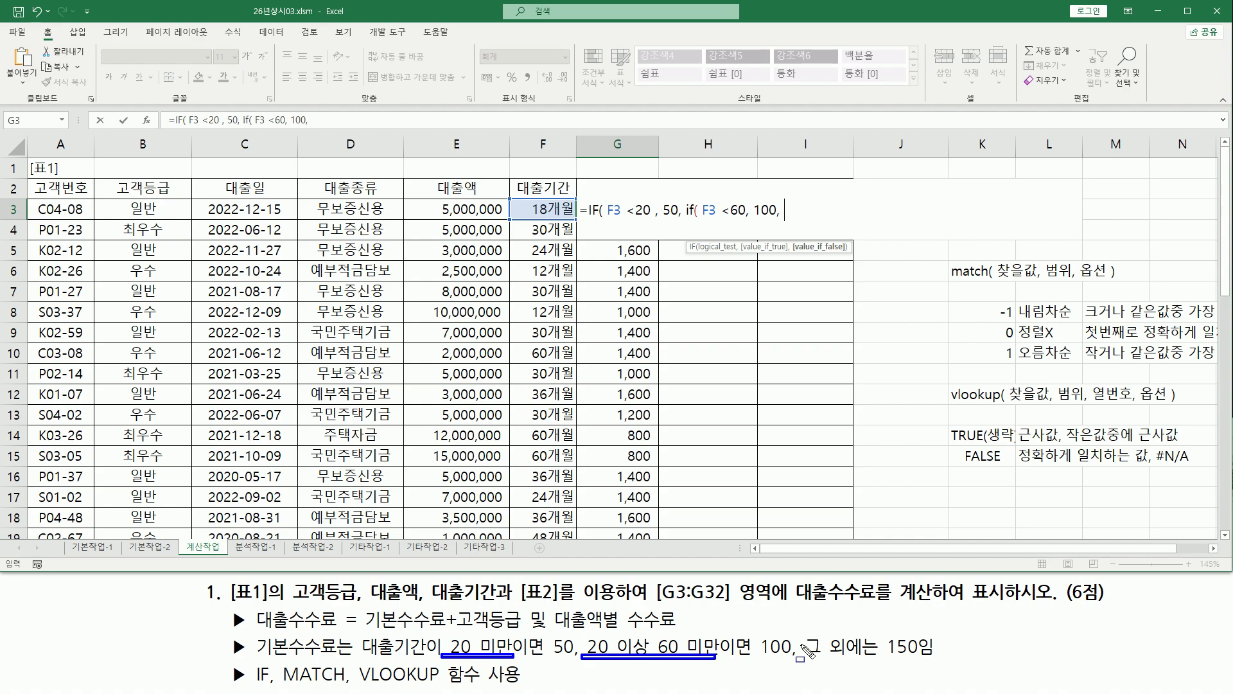
pyautogui.moveTo(800, 631); pyautogui.dragTo(950, 669)
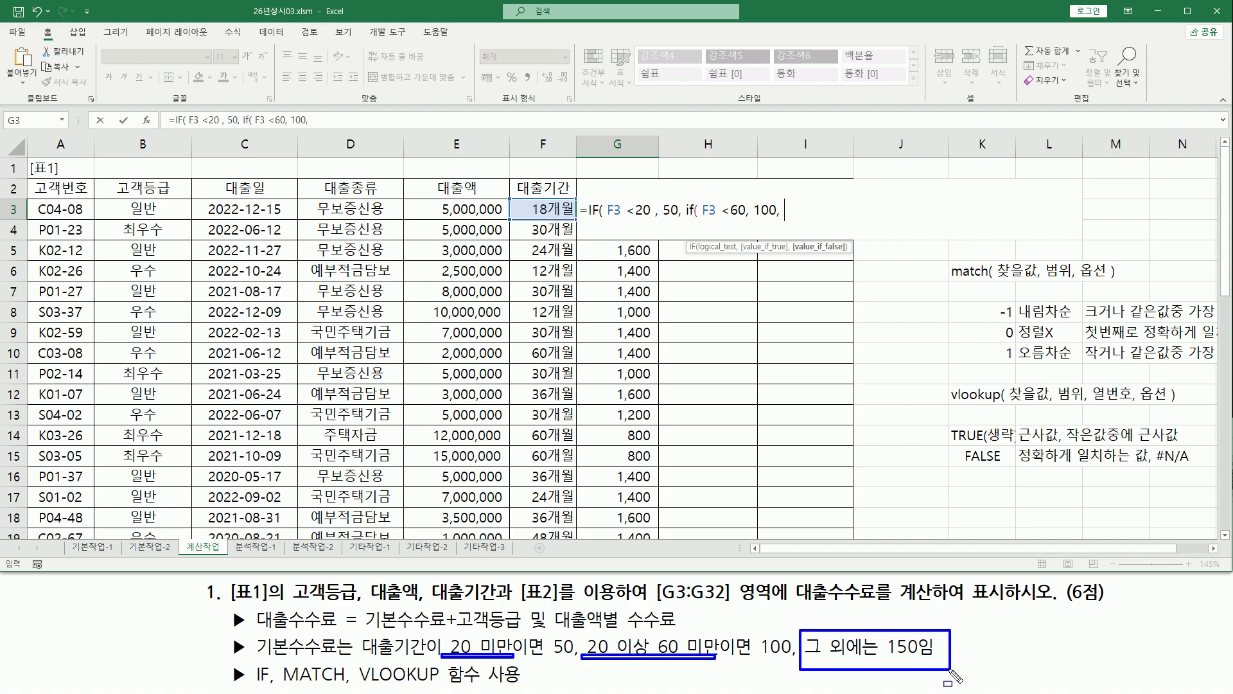
pyautogui.press('Escape')
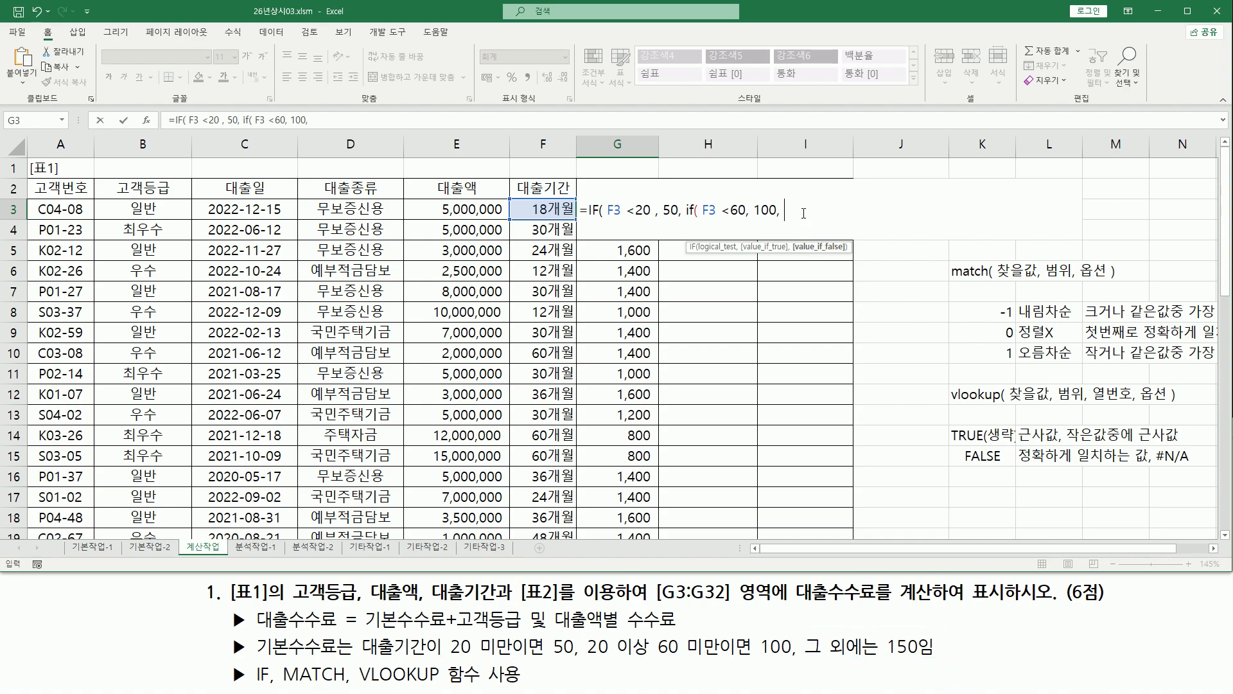
pyautogui.write('150')
pyautogui.write(') ')
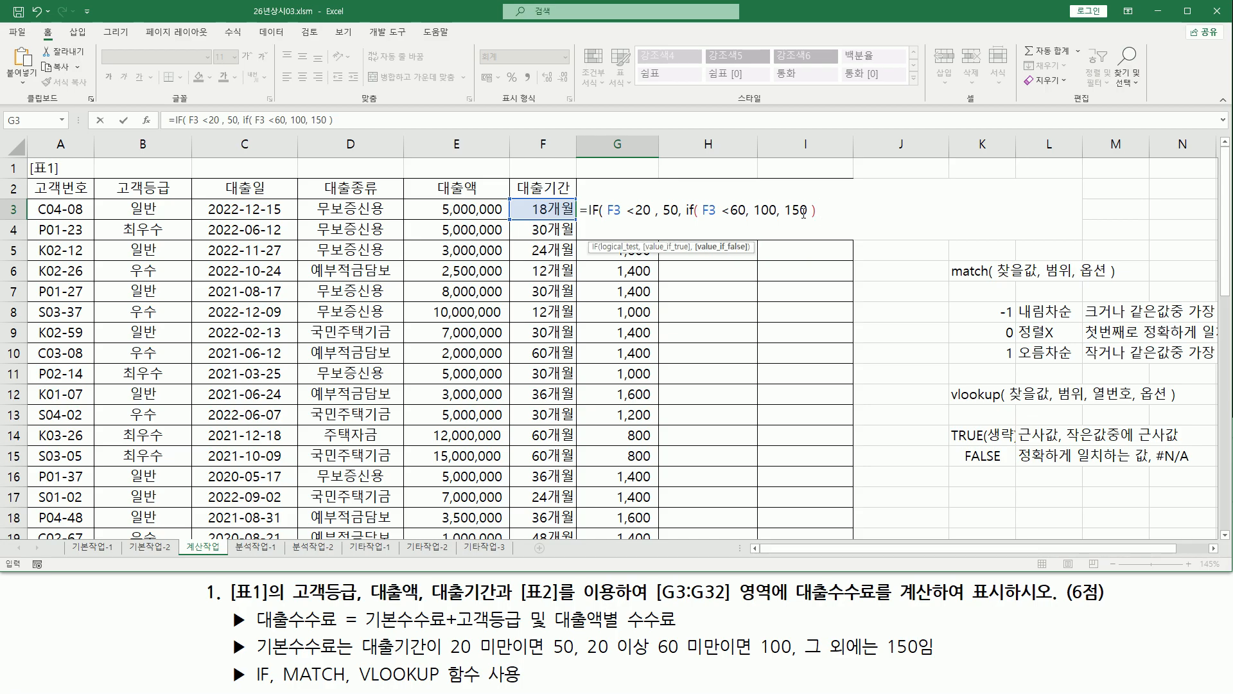
pyautogui.write(')')
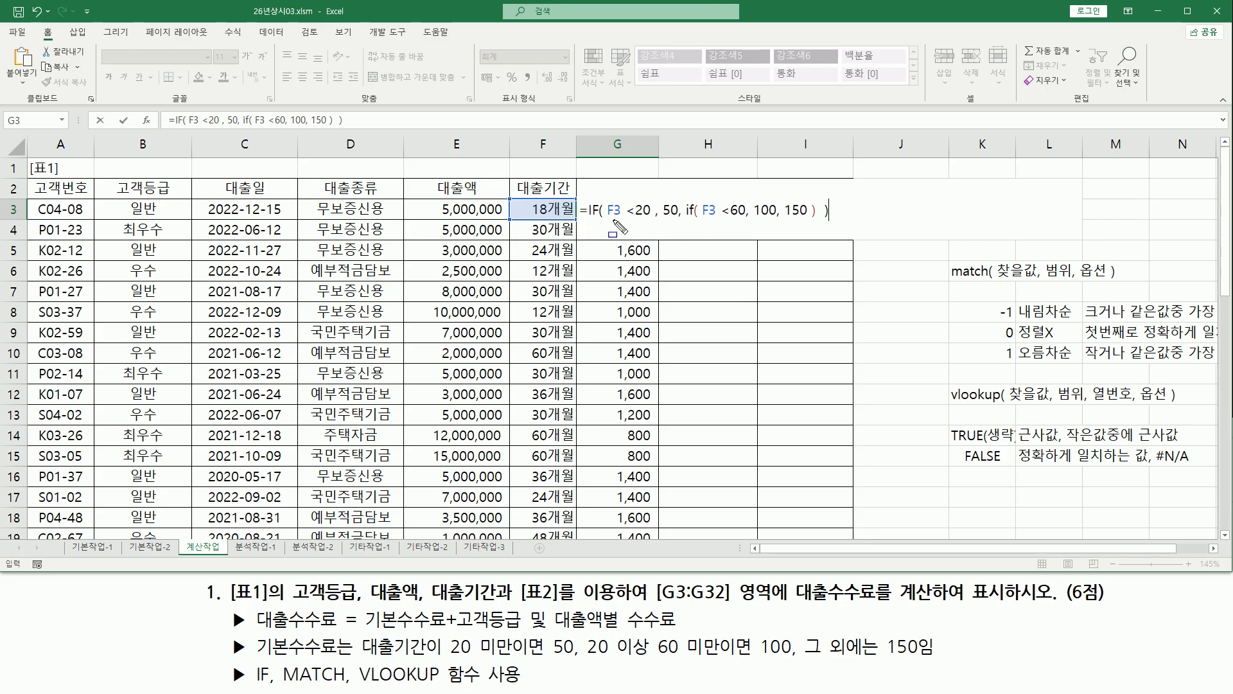
# Examine how the nested IF conditions in G3 correspond to the base-fee rules in the task.
pyautogui.moveTo(608, 219); pyautogui.dragTo(643, 219)
pyautogui.moveTo(661, 198)
pyautogui.mouseDown()
pyautogui.moveTo(679, 223)
pyautogui.moveTo(839, 259)
pyautogui.moveTo(825, 245)
pyautogui.mouseUp()
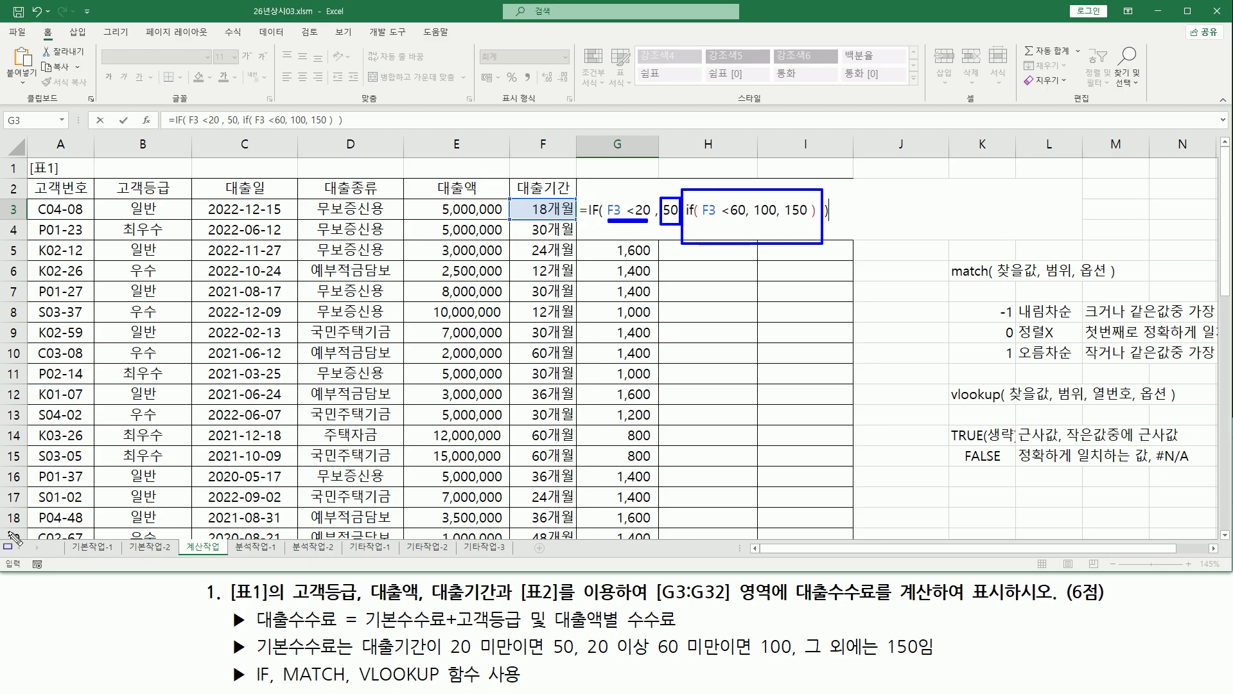
pyautogui.moveTo(622, 193)
pyautogui.mouseDown()
pyautogui.moveTo(632, 206)
pyautogui.moveTo(643, 181)
pyautogui.moveTo(678, 174)
pyautogui.mouseUp()
pyautogui.moveTo(701, 217)
pyautogui.mouseDown()
pyautogui.moveTo(739, 221)
pyautogui.moveTo(758, 206)
pyautogui.moveTo(779, 225)
pyautogui.moveTo(802, 218)
pyautogui.mouseUp()
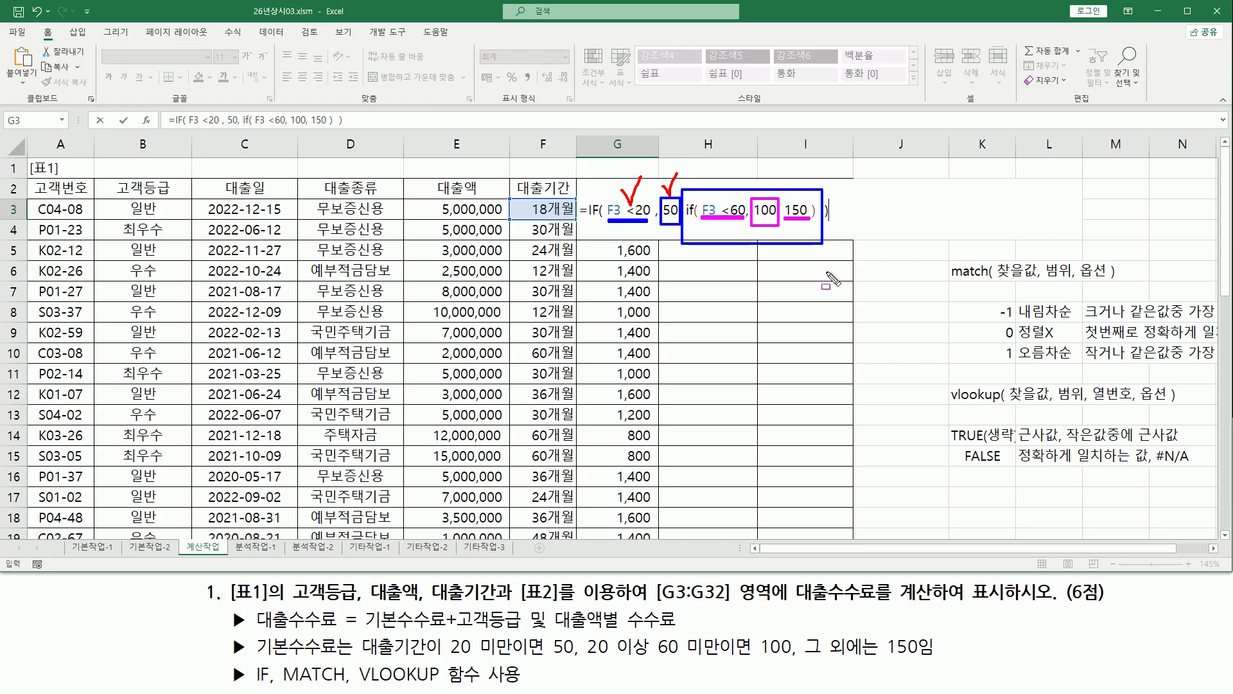
pyautogui.moveTo(785, 194)
pyautogui.mouseDown()
pyautogui.moveTo(819, 246)
pyautogui.moveTo(812, 236)
pyautogui.mouseUp()
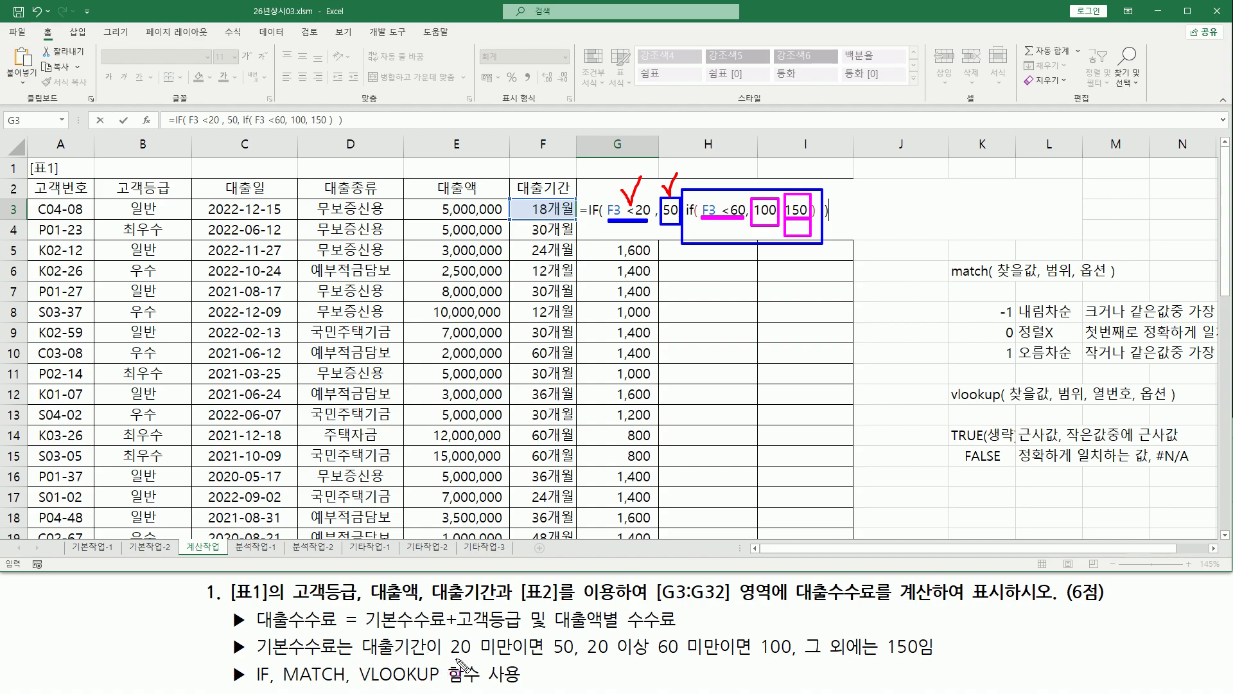
pyautogui.moveTo(441, 658); pyautogui.dragTo(576, 666)
pyautogui.click(547, 630)
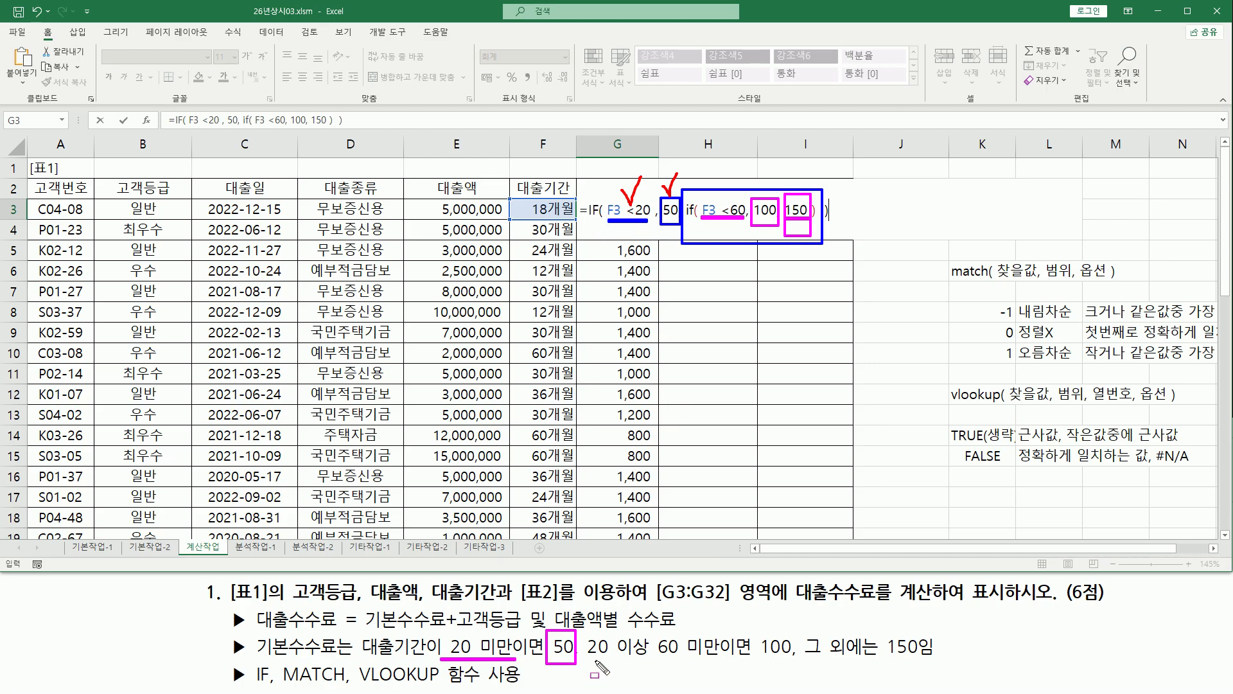
pyautogui.moveTo(587, 659); pyautogui.dragTo(799, 665)
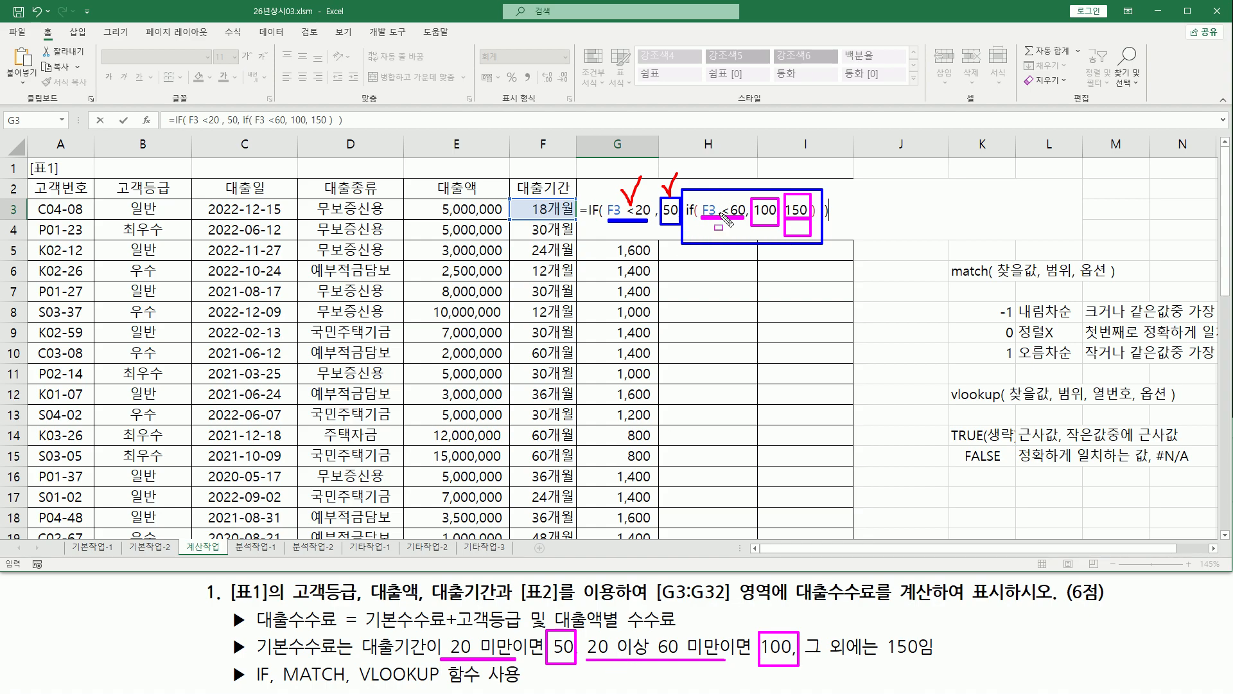
pyautogui.moveTo(583, 636)
pyautogui.mouseDown()
pyautogui.moveTo(617, 662)
pyautogui.moveTo(654, 667)
pyautogui.mouseUp()
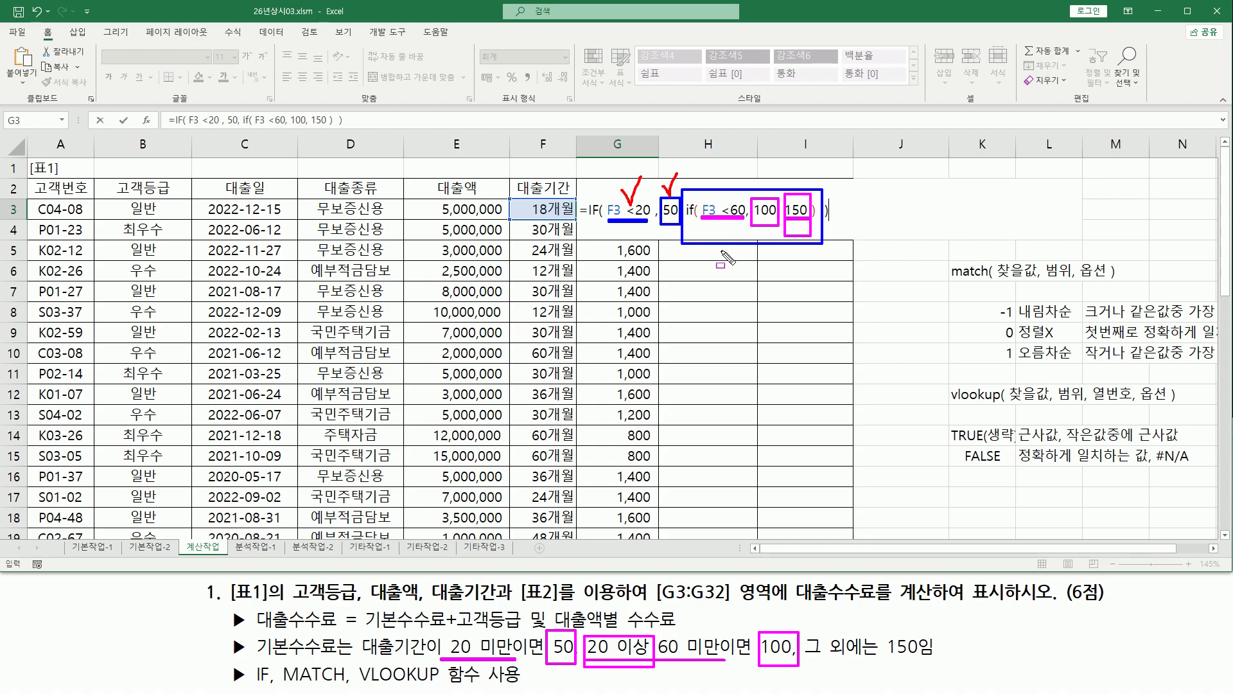
pyautogui.press('e')
pyautogui.moveTo(685, 223); pyautogui.dragTo(823, 222)
pyautogui.moveTo(698, 201)
pyautogui.mouseDown()
pyautogui.moveTo(707, 224)
pyautogui.moveTo(748, 223)
pyautogui.mouseUp()
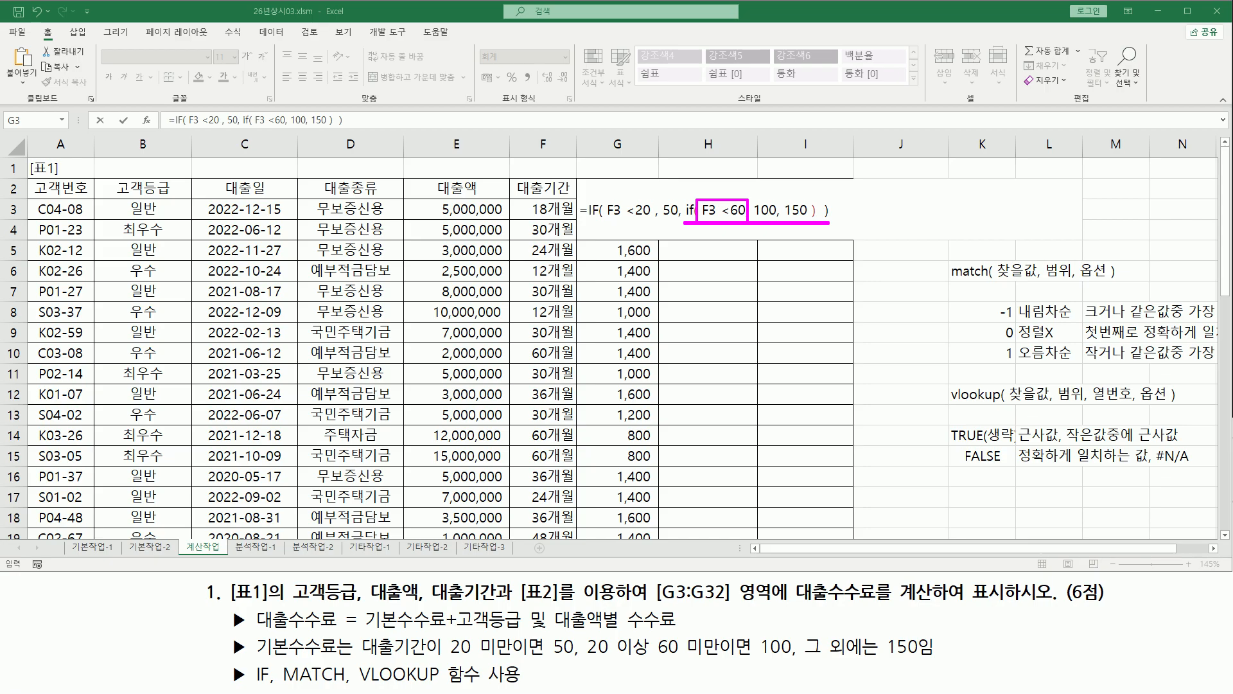
pyautogui.moveTo(610, 182); pyautogui.dragTo(631, 171)
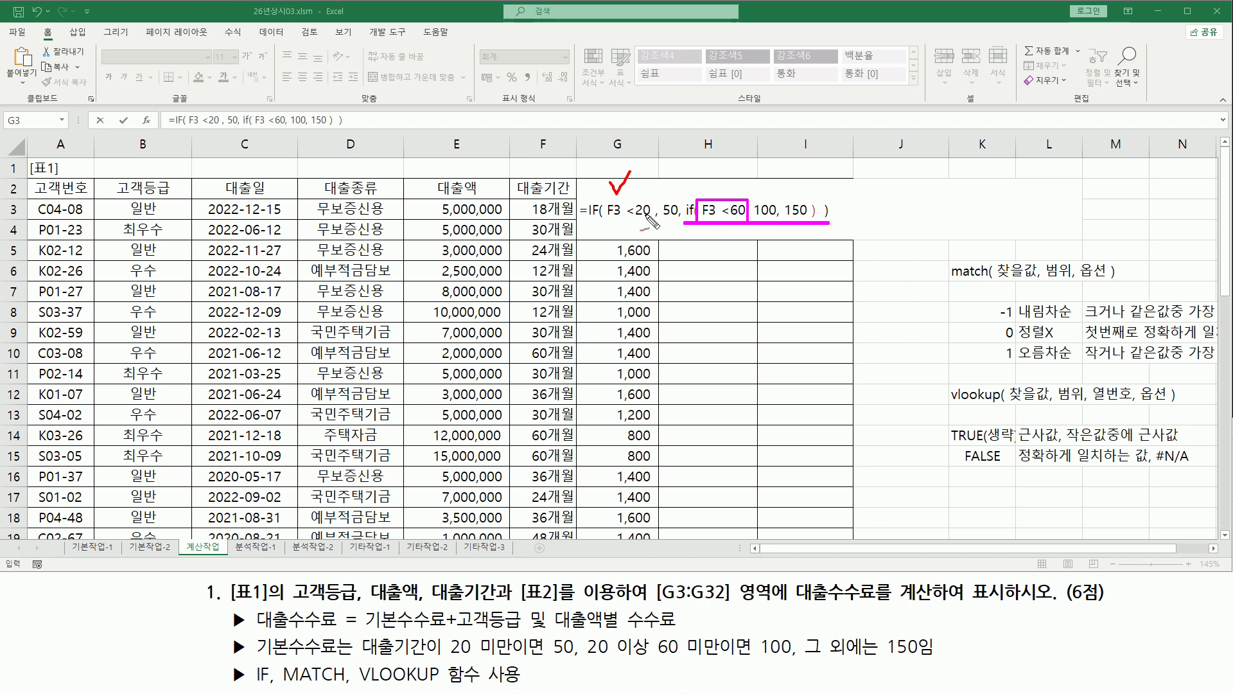
pyautogui.moveTo(602, 214); pyautogui.dragTo(653, 218)
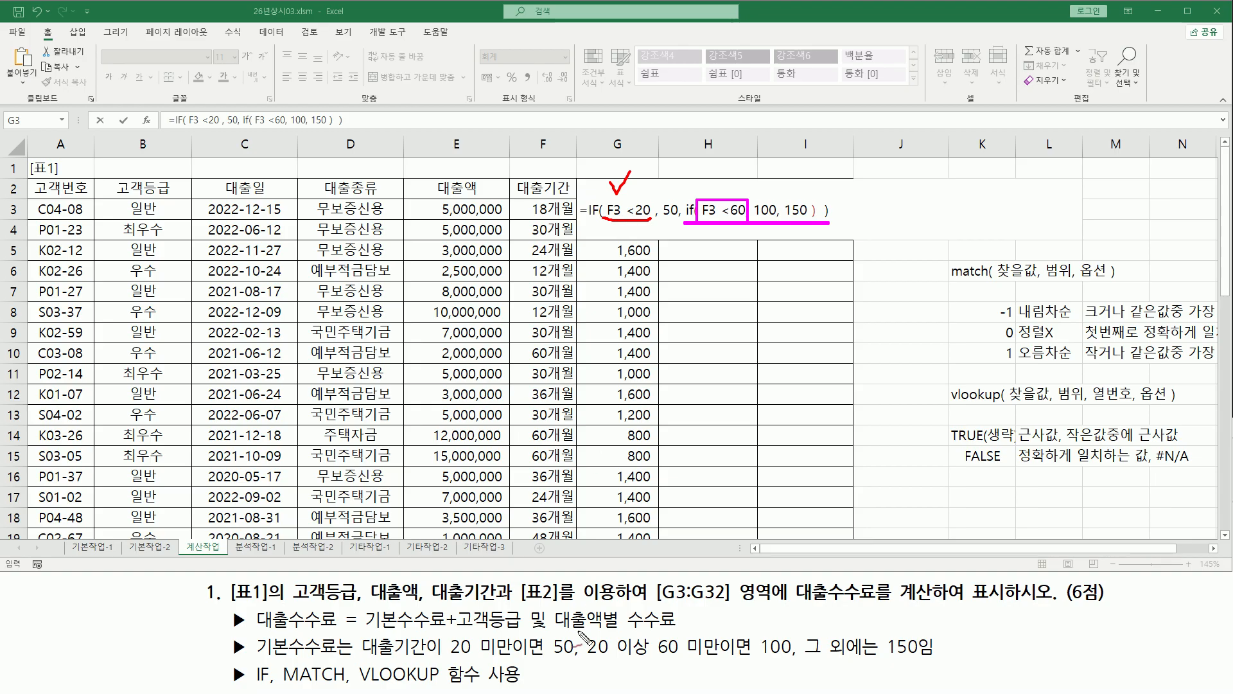
# Compare the complete nested IF expression in G3 with the base-fee rule for loan periods in the task.
pyautogui.moveTo(584, 659); pyautogui.dragTo(647, 655)
pyautogui.moveTo(702, 239)
pyautogui.mouseDown()
pyautogui.moveTo(718, 238)
pyautogui.moveTo(697, 294)
pyautogui.mouseUp()
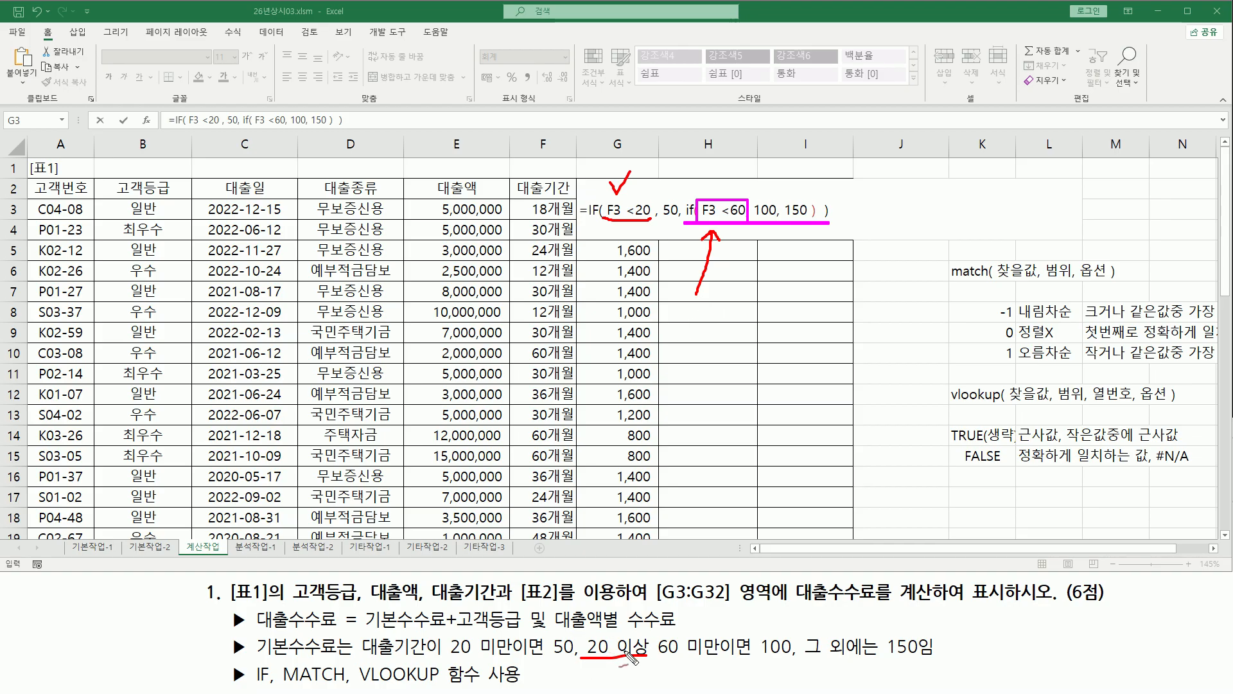
pyautogui.press('Escape')
pyautogui.doubleClick(633, 214)
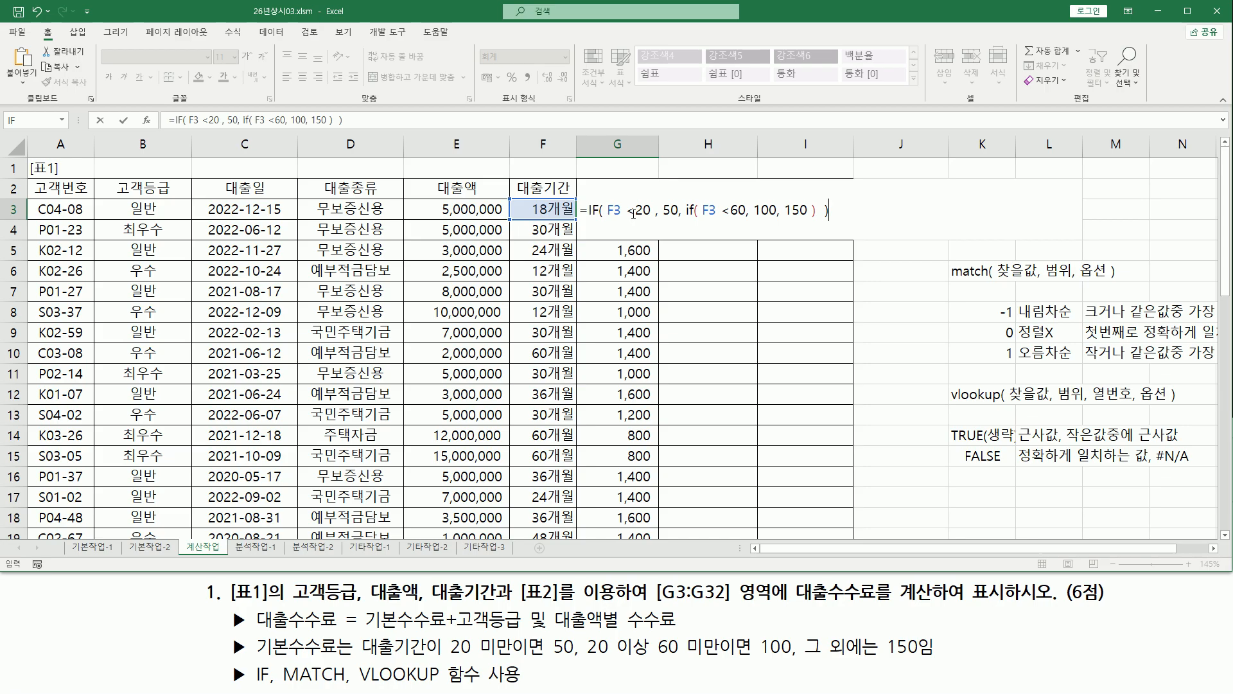
pyautogui.moveTo(588, 222); pyautogui.dragTo(835, 220)
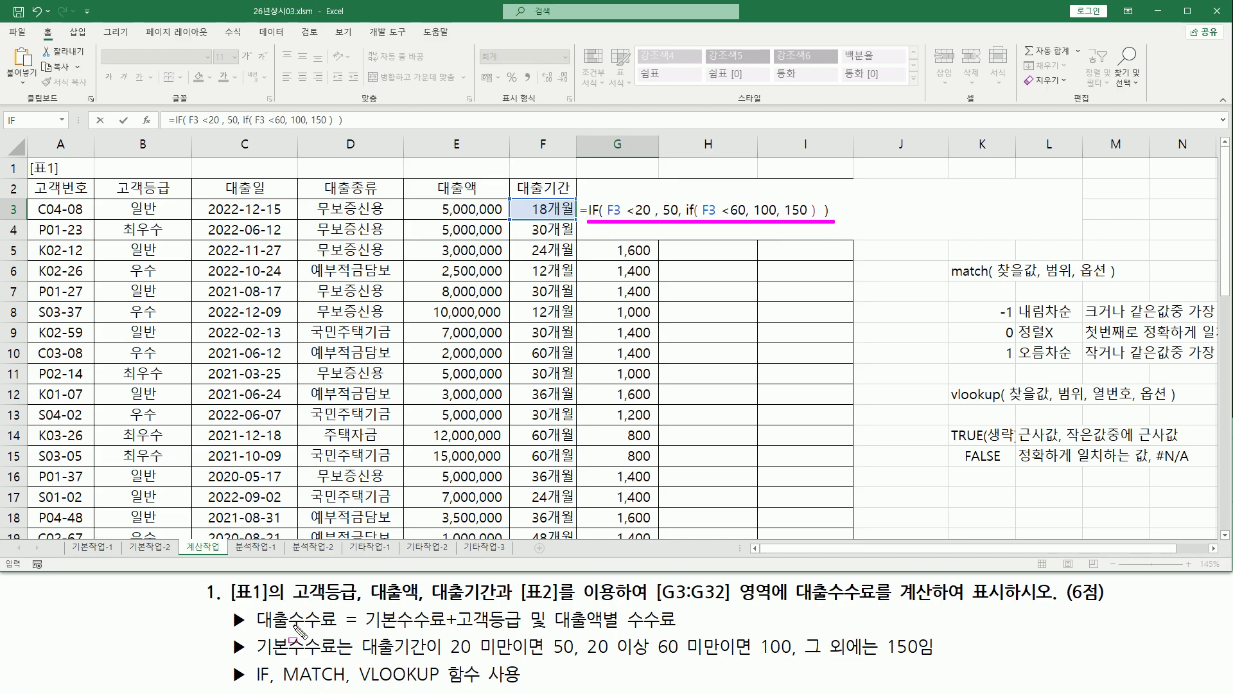
pyautogui.moveTo(250, 635); pyautogui.dragTo(354, 655)
pyautogui.press('Escape')
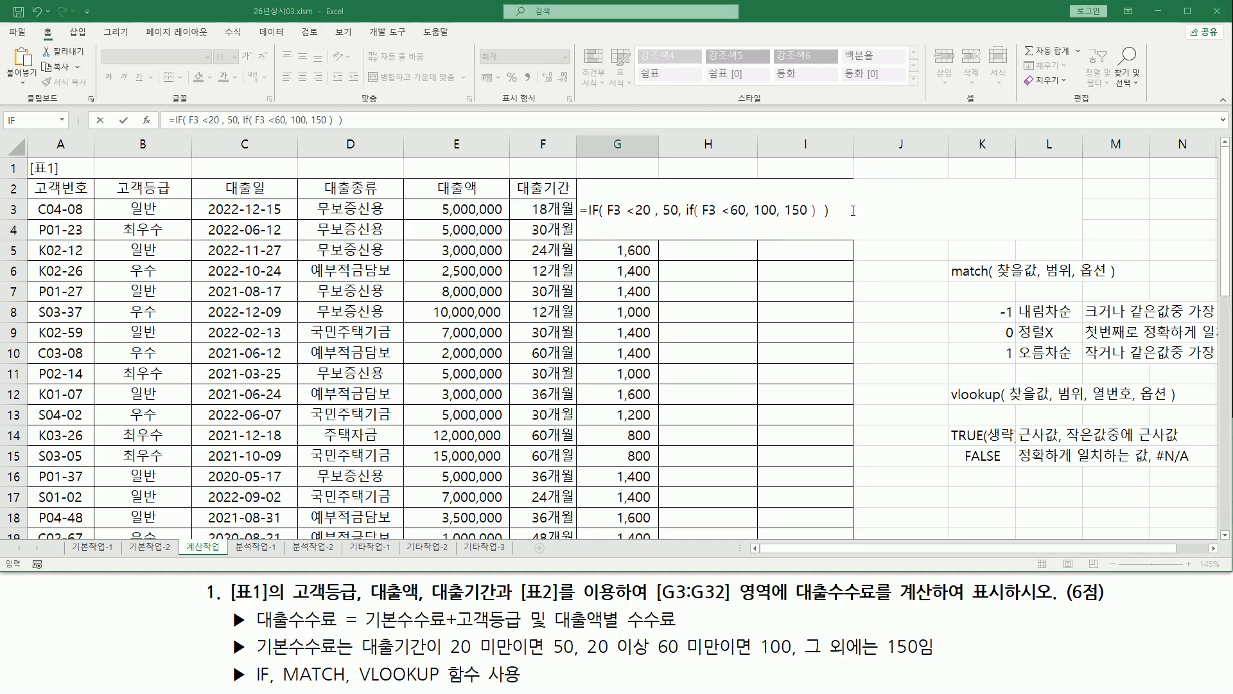
# Append + VLOOKUP( B3, $A$37:$E$39, MATCH( E3, $B$35:$E$35, 1 ) + 1, FALSE ) to the IF expression in G3.
pyautogui.moveTo(364, 632); pyautogui.dragTo(677, 631)
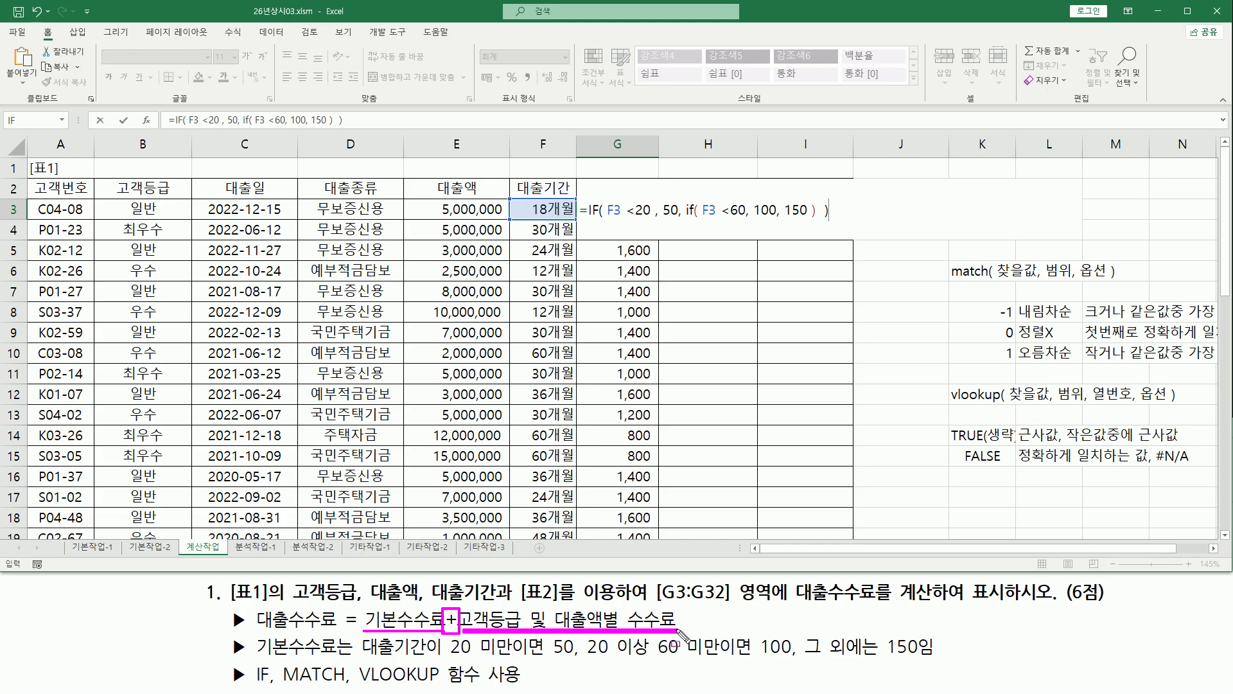
pyautogui.press('Escape')
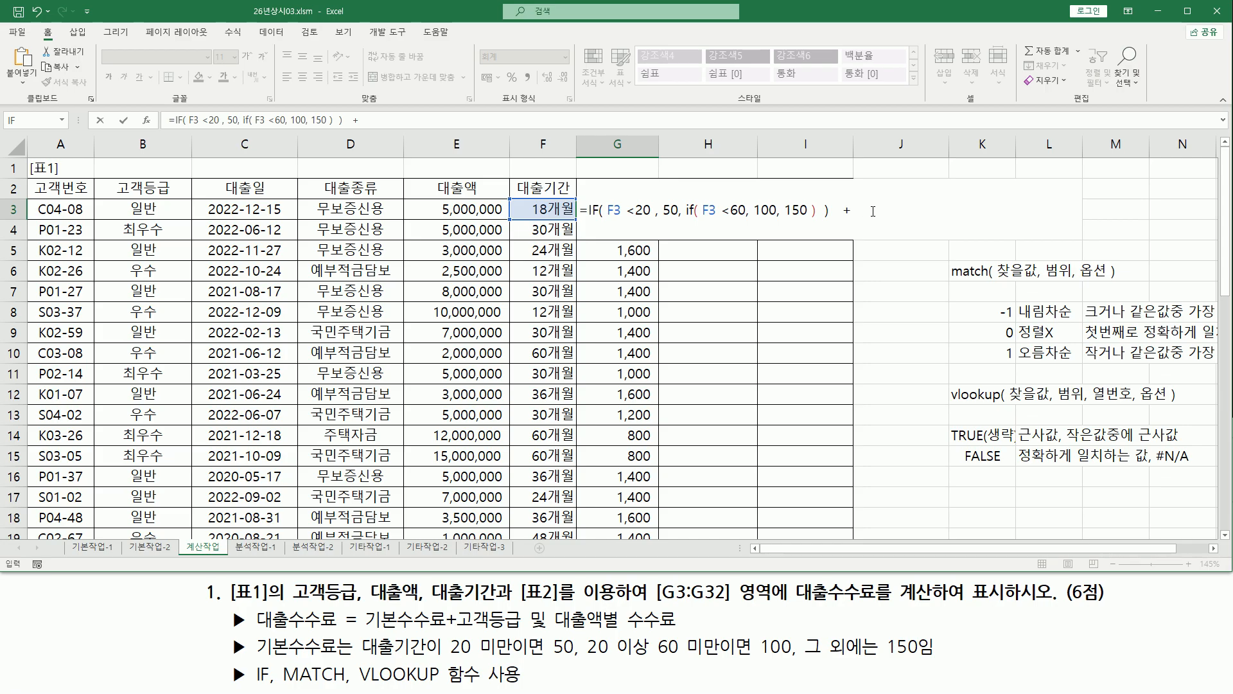
pyautogui.write('VLOOKUP( B3, $A$37:$E$39, MATCH( E3, $B$35:$E$35, 1 ) + 1, FALSE )')
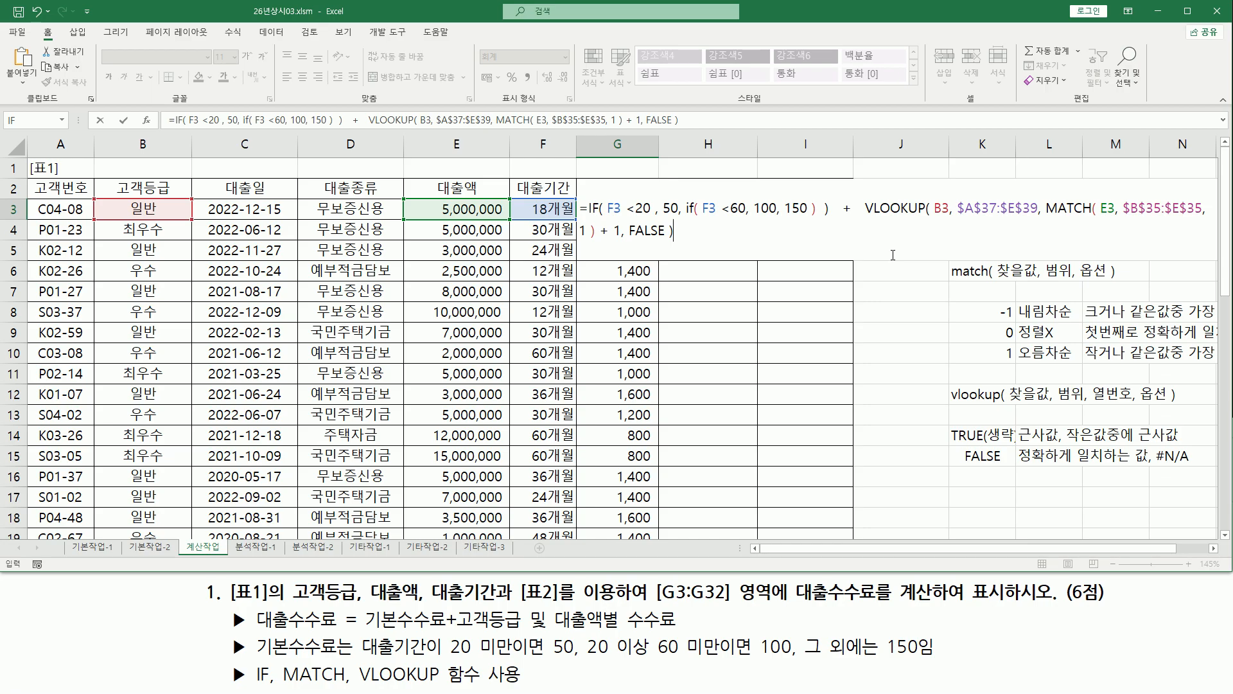
pyautogui.press('Return')
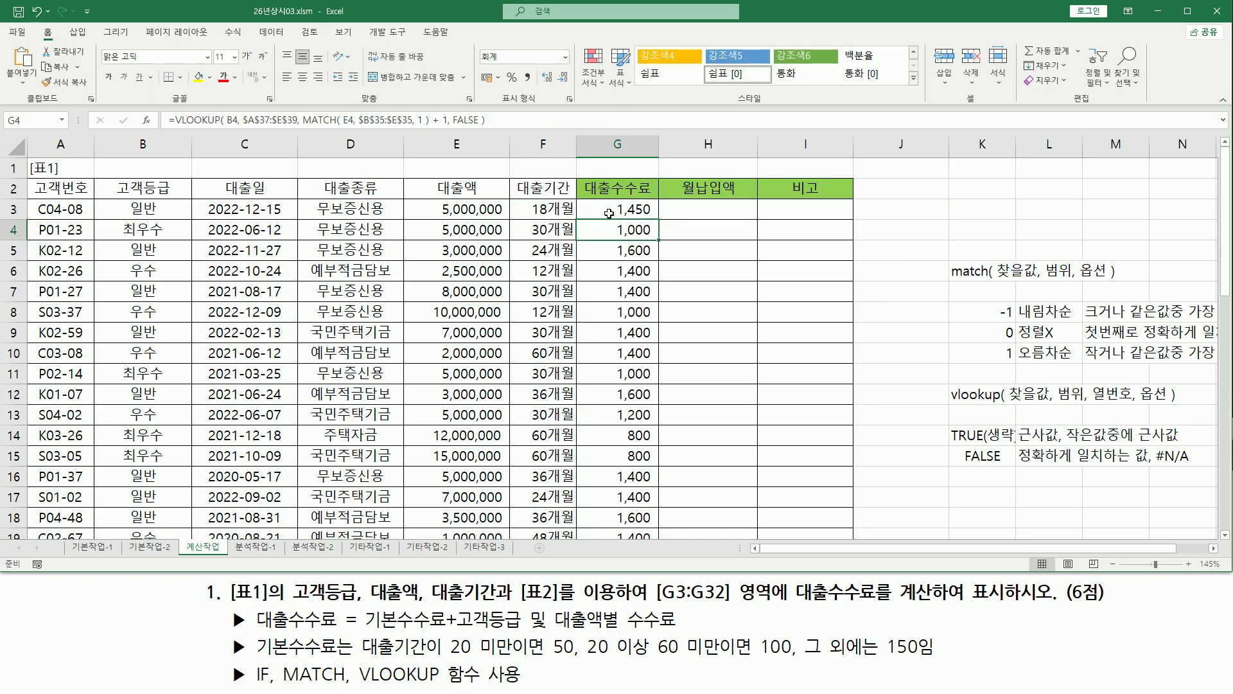
# Review the VLOOKUP part of the G3 formula and check the loan period in F3 against the base-fee rule.
pyautogui.click(635, 210)
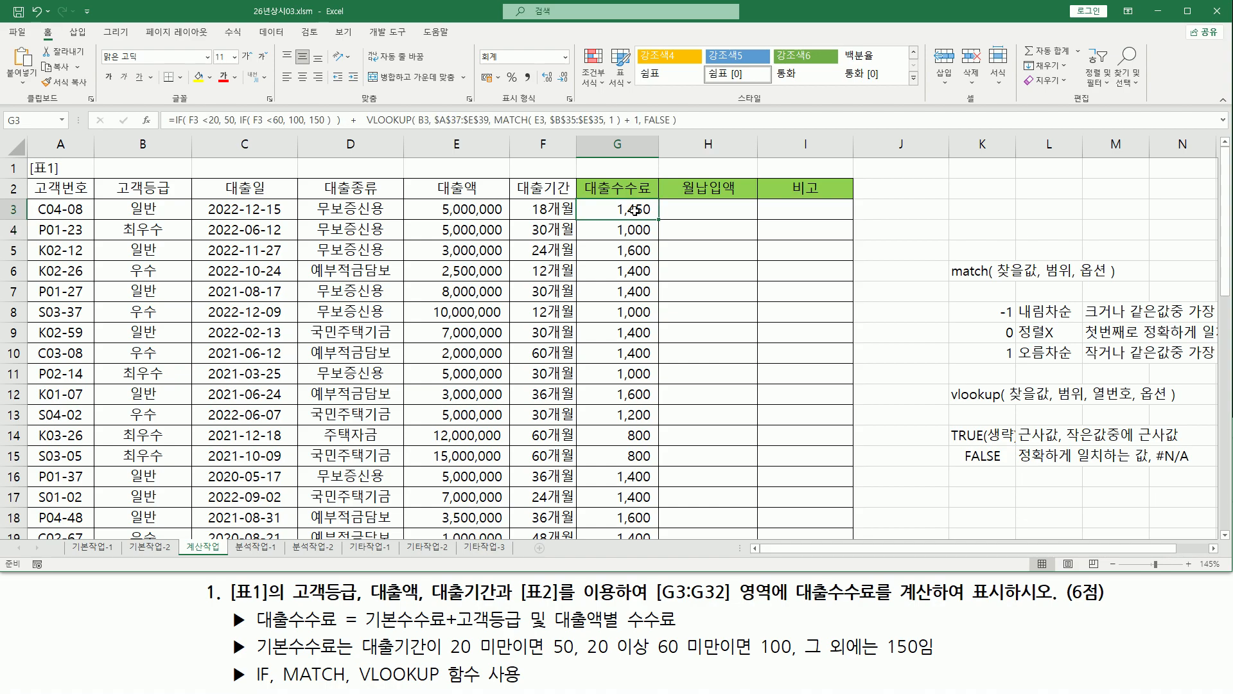
pyautogui.doubleClick(635, 210)
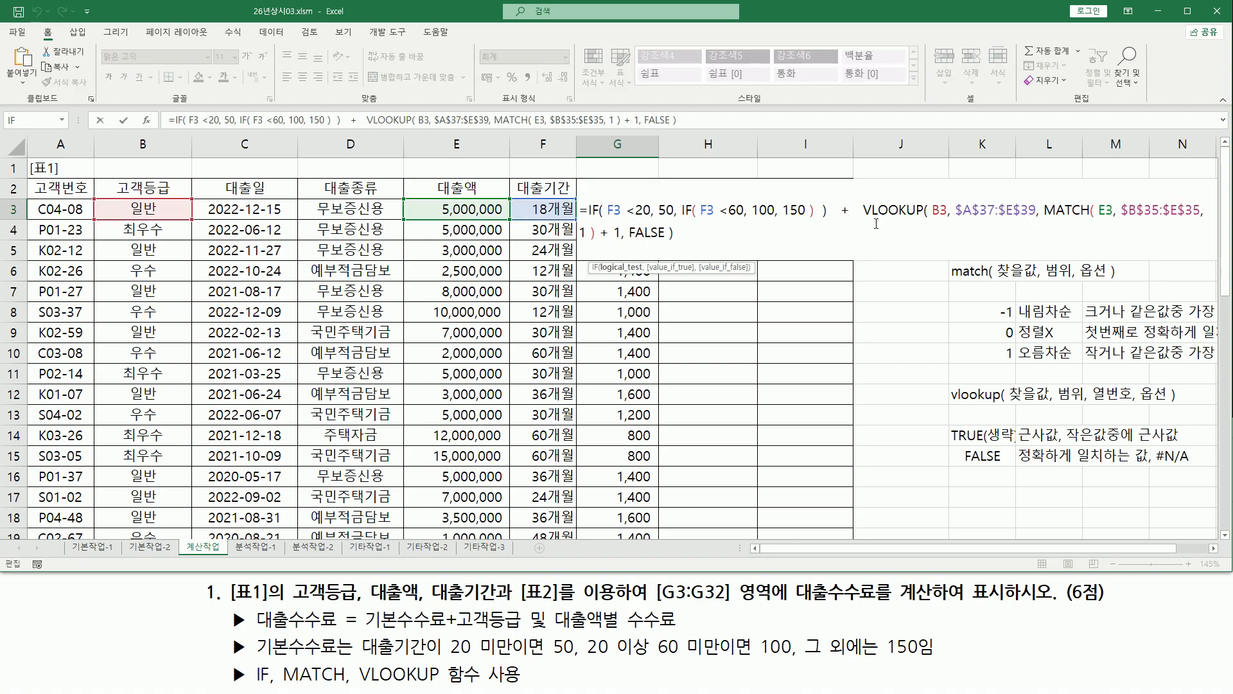
pyautogui.moveTo(859, 209); pyautogui.dragTo(870, 255)
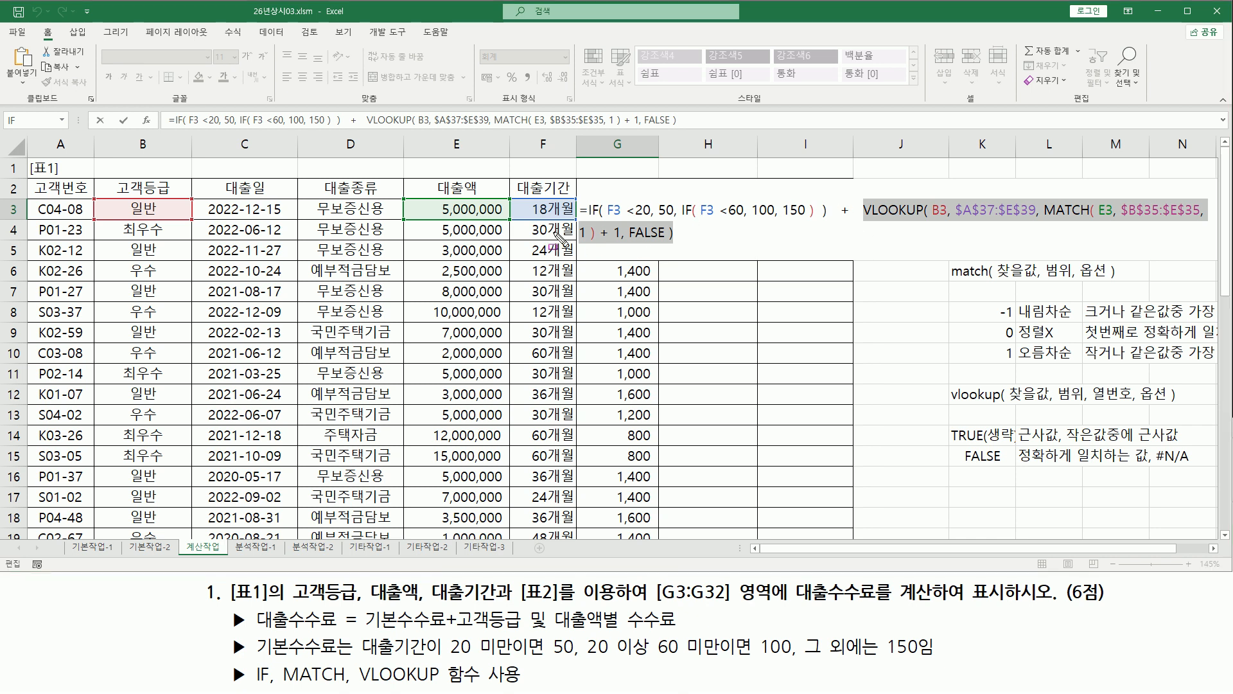
pyautogui.moveTo(521, 199); pyautogui.dragTo(573, 219)
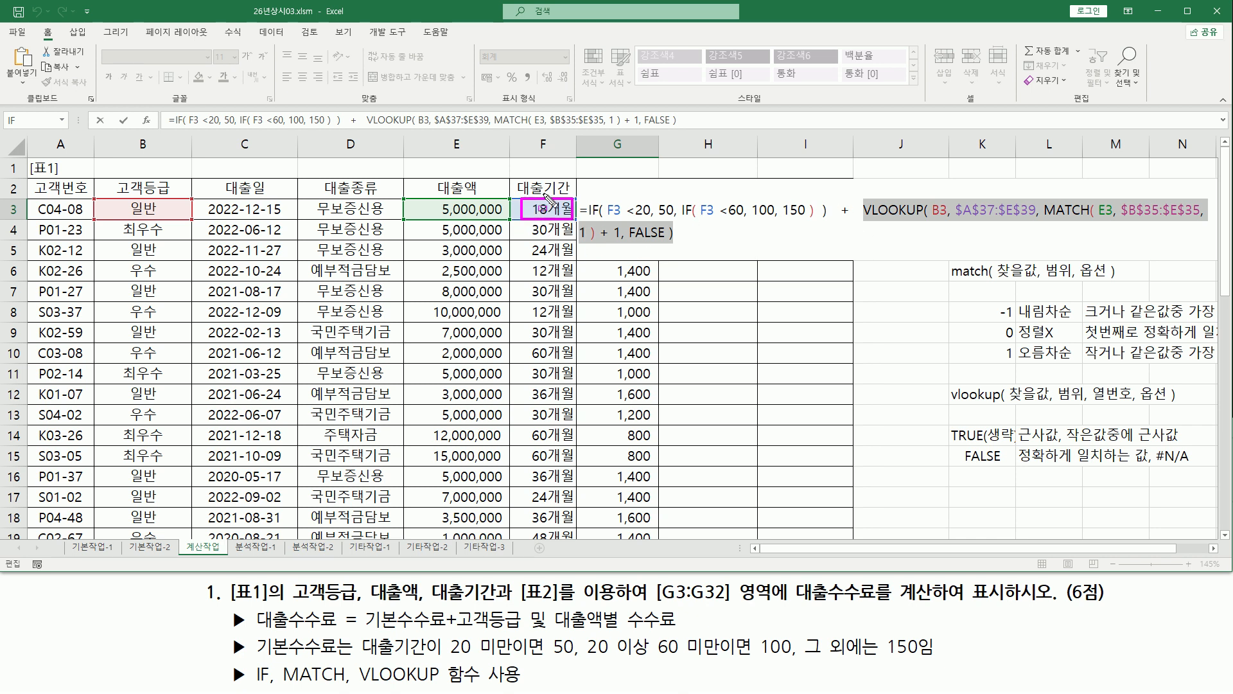
pyautogui.moveTo(446, 659)
pyautogui.mouseDown()
pyautogui.moveTo(514, 658)
pyautogui.moveTo(515, 634)
pyautogui.moveTo(573, 656)
pyautogui.mouseUp()
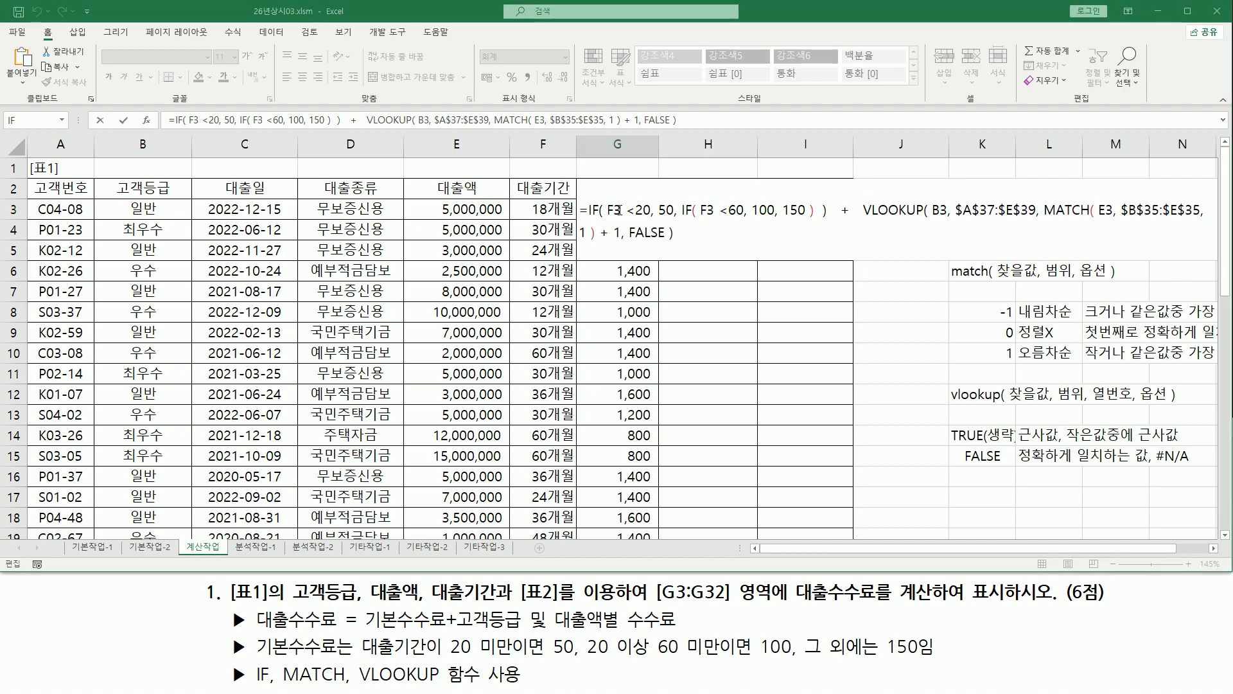
pyautogui.press('Return')
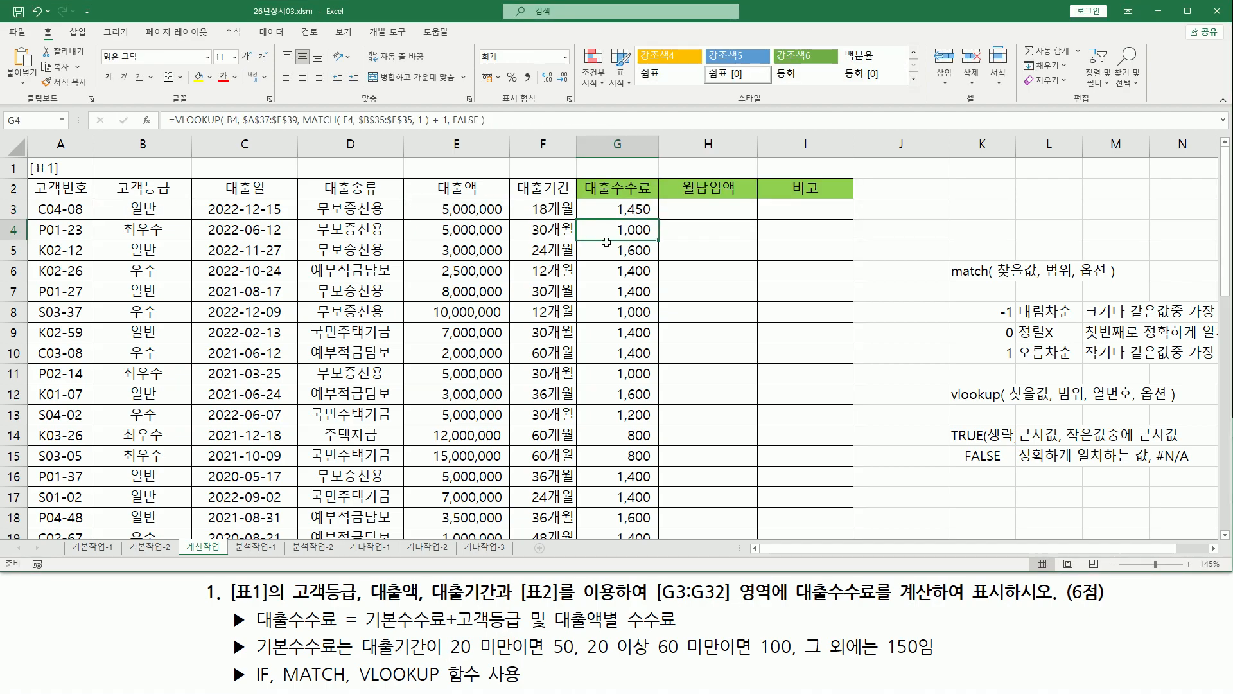
# Check the G4 formula and the loan period in F4 against the base-fee rule, and fill the G3 formula down to G4.
pyautogui.moveTo(613, 222); pyautogui.dragTo(651, 241)
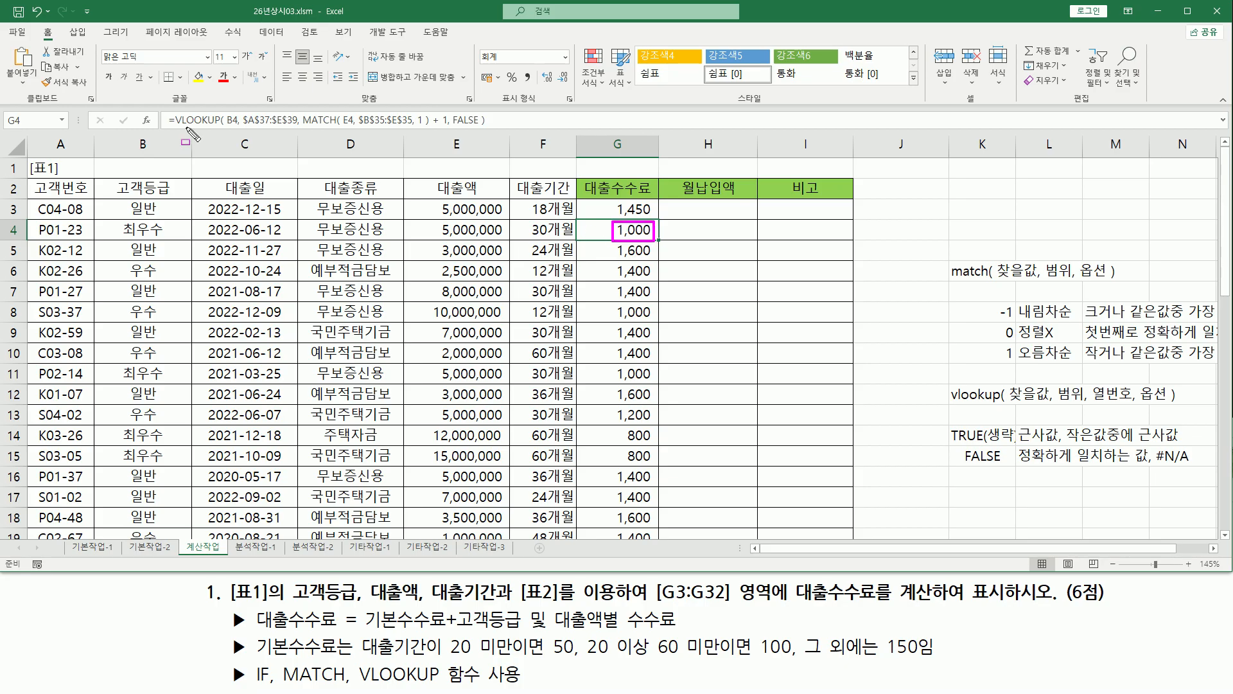
pyautogui.moveTo(167, 129); pyautogui.dragTo(486, 128)
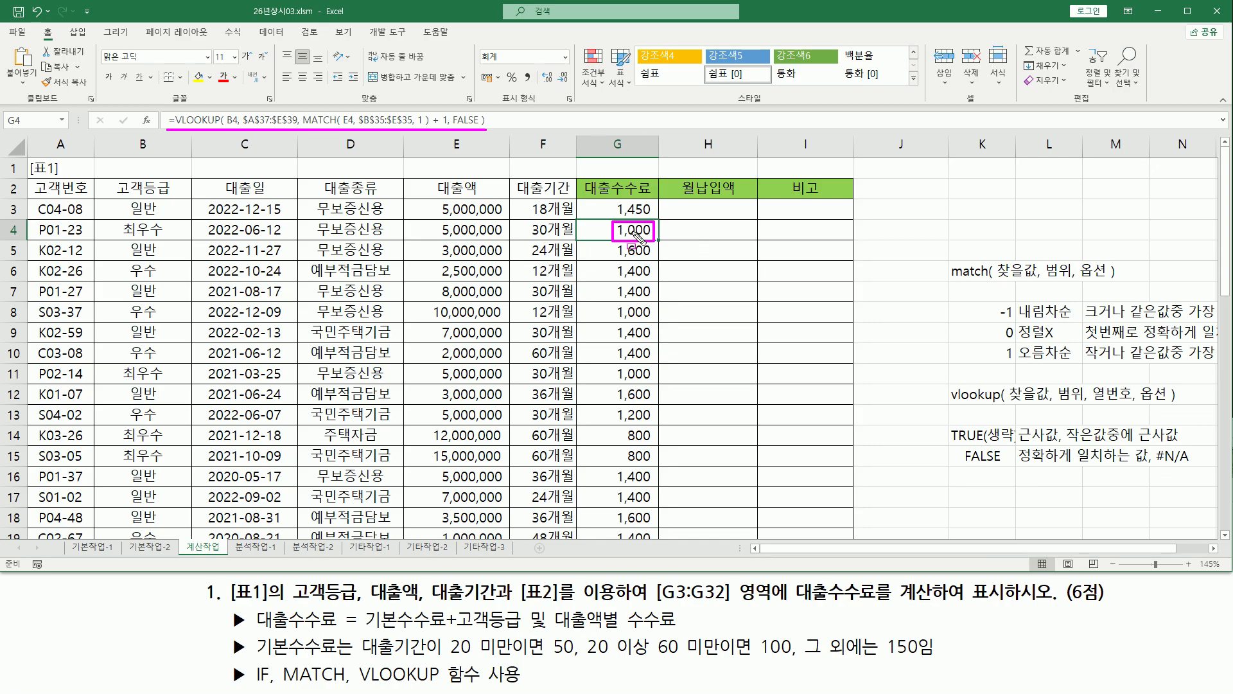
pyautogui.moveTo(543, 217)
pyautogui.mouseDown()
pyautogui.moveTo(526, 240)
pyautogui.moveTo(568, 240)
pyautogui.moveTo(571, 217)
pyautogui.mouseUp()
pyautogui.moveTo(583, 657); pyautogui.dragTo(796, 662)
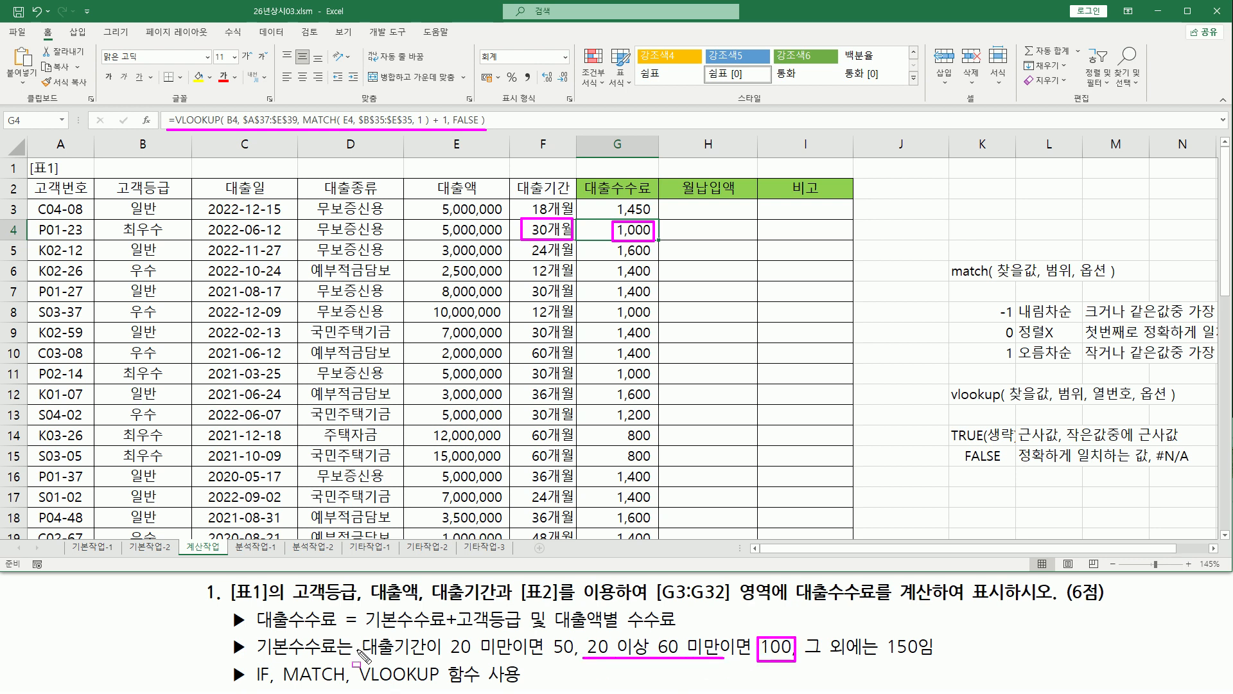
pyautogui.press('Escape')
pyautogui.click(636, 207)
pyautogui.moveTo(658, 219); pyautogui.dragTo(658, 239)
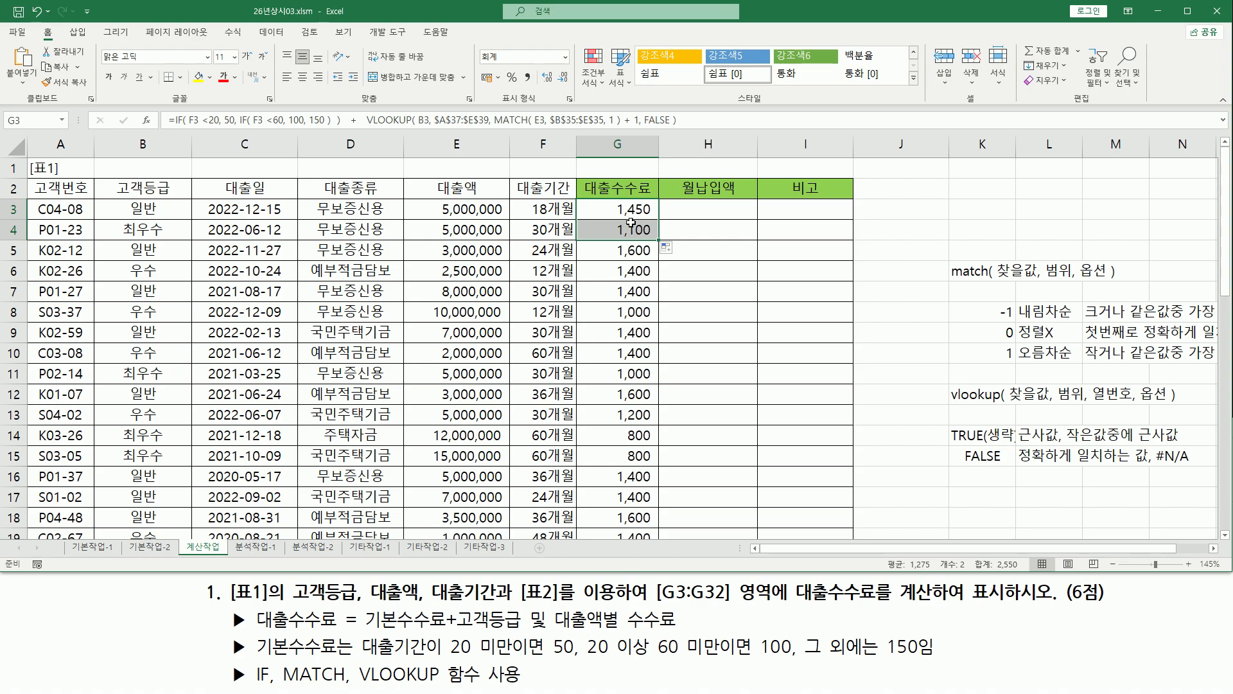
# Check the loan period in F5 against the base-fee rule, and fill the fee formula down through G9.
pyautogui.moveTo(611, 258); pyautogui.dragTo(653, 257)
pyautogui.moveTo(610, 247)
pyautogui.mouseDown()
pyautogui.moveTo(656, 260)
pyautogui.moveTo(608, 263)
pyautogui.mouseUp()
pyautogui.moveTo(527, 244)
pyautogui.mouseDown()
pyautogui.moveTo(540, 260)
pyautogui.moveTo(572, 243)
pyautogui.moveTo(576, 262)
pyautogui.mouseUp()
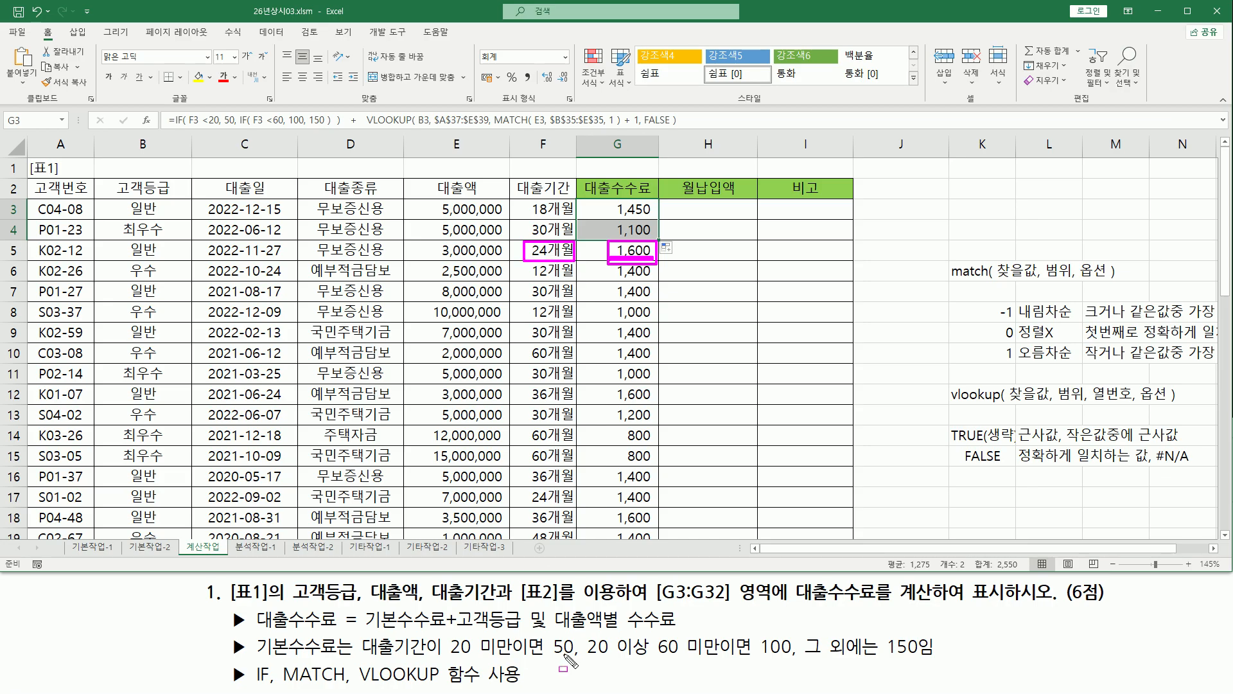
pyautogui.moveTo(585, 658); pyautogui.dragTo(732, 658)
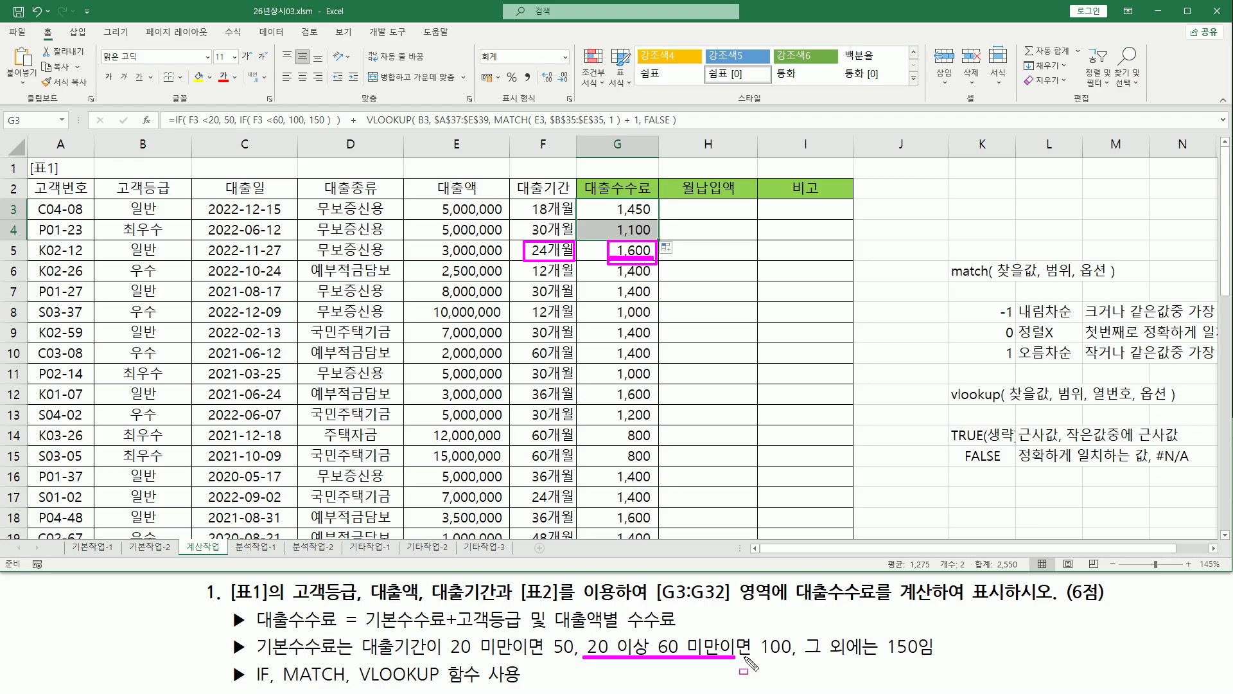
pyautogui.moveTo(756, 632)
pyautogui.mouseDown()
pyautogui.moveTo(765, 660)
pyautogui.moveTo(795, 632)
pyautogui.mouseUp()
pyautogui.press('Escape')
pyautogui.moveTo(659, 240); pyautogui.dragTo(647, 260)
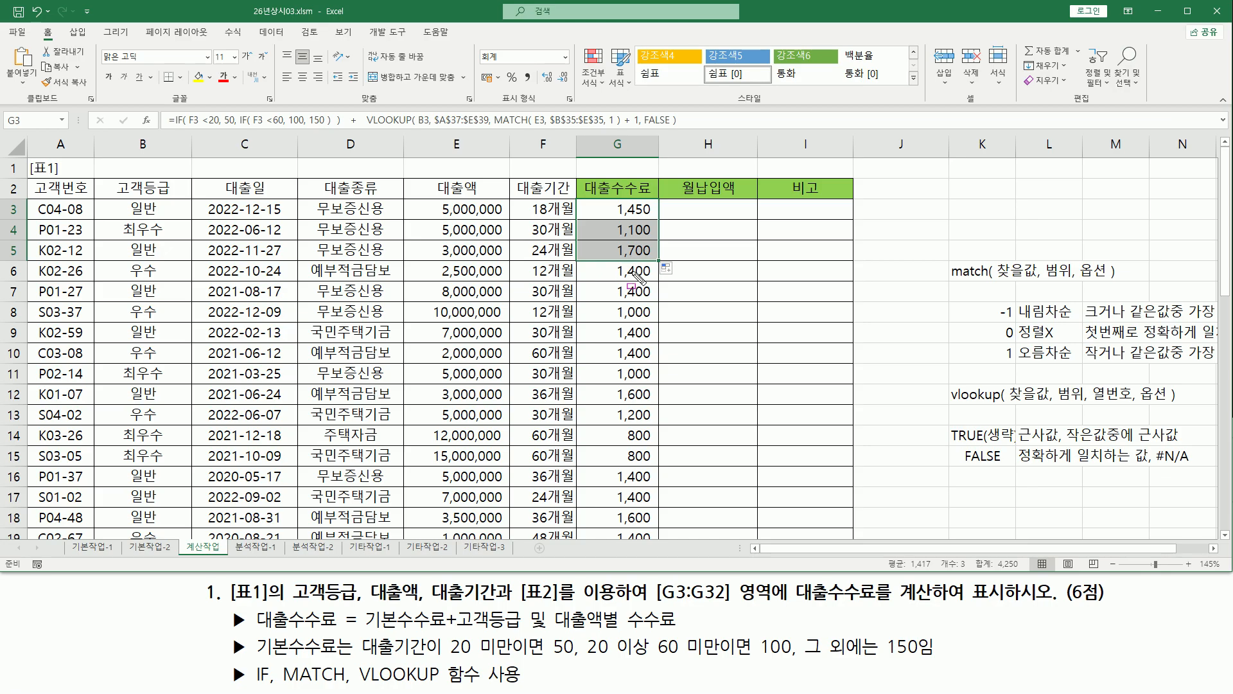
pyautogui.moveTo(640, 277); pyautogui.dragTo(632, 358)
# Check the loan period in F10 against the base-fee rule, and fill the fee formula down through G32.
pyautogui.moveTo(522, 361)
pyautogui.mouseDown()
pyautogui.moveTo(578, 364)
pyautogui.moveTo(577, 346)
pyautogui.mouseUp()
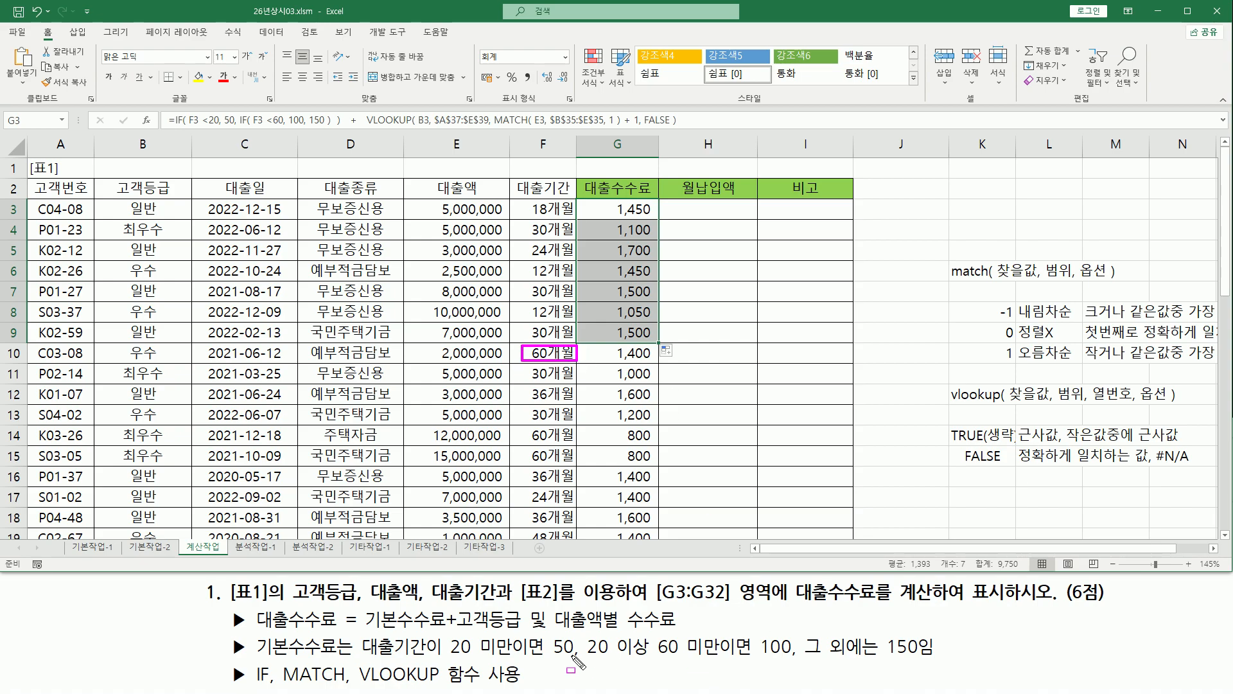
pyautogui.moveTo(430, 656); pyautogui.dragTo(722, 658)
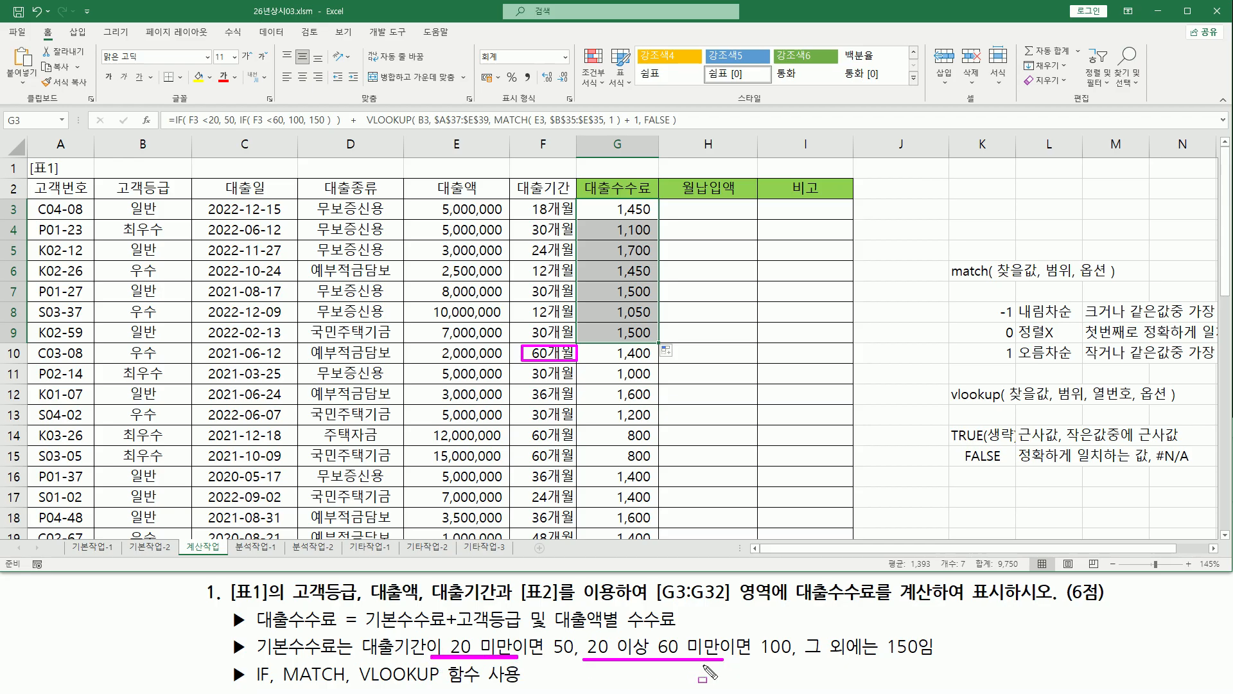
pyautogui.moveTo(800, 630)
pyautogui.mouseDown()
pyautogui.moveTo(804, 659)
pyautogui.moveTo(938, 662)
pyautogui.mouseUp()
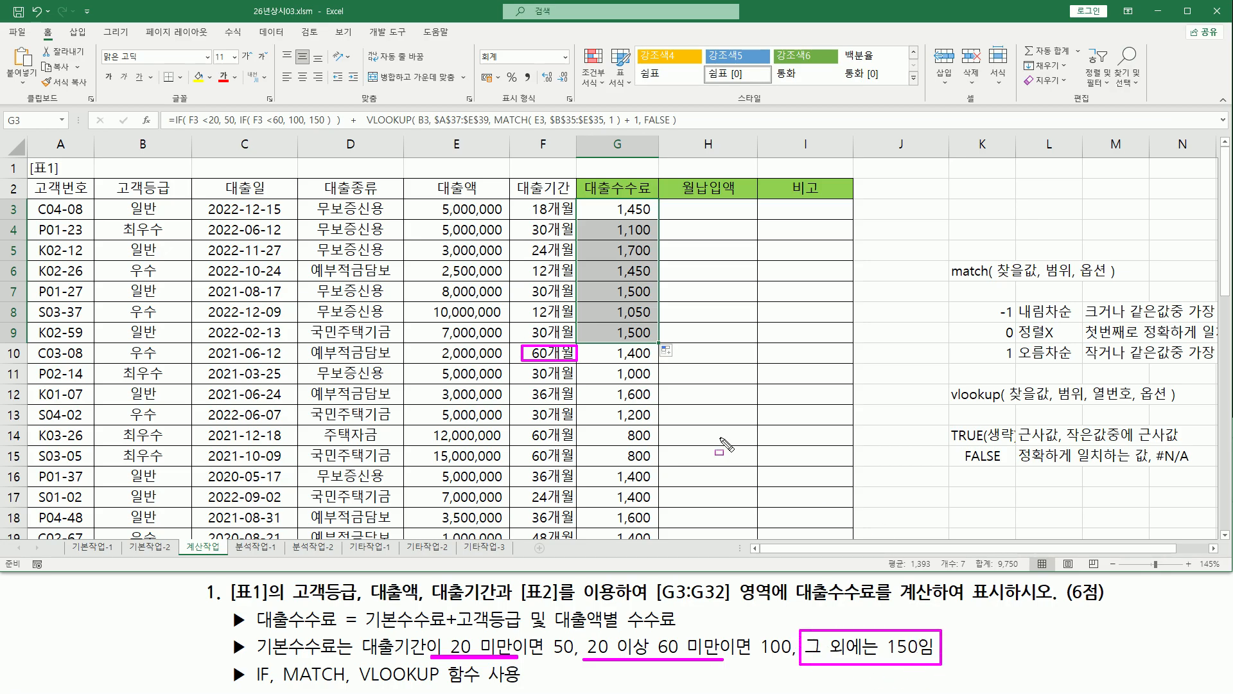
pyautogui.moveTo(613, 361); pyautogui.dragTo(645, 362)
pyautogui.press('Escape')
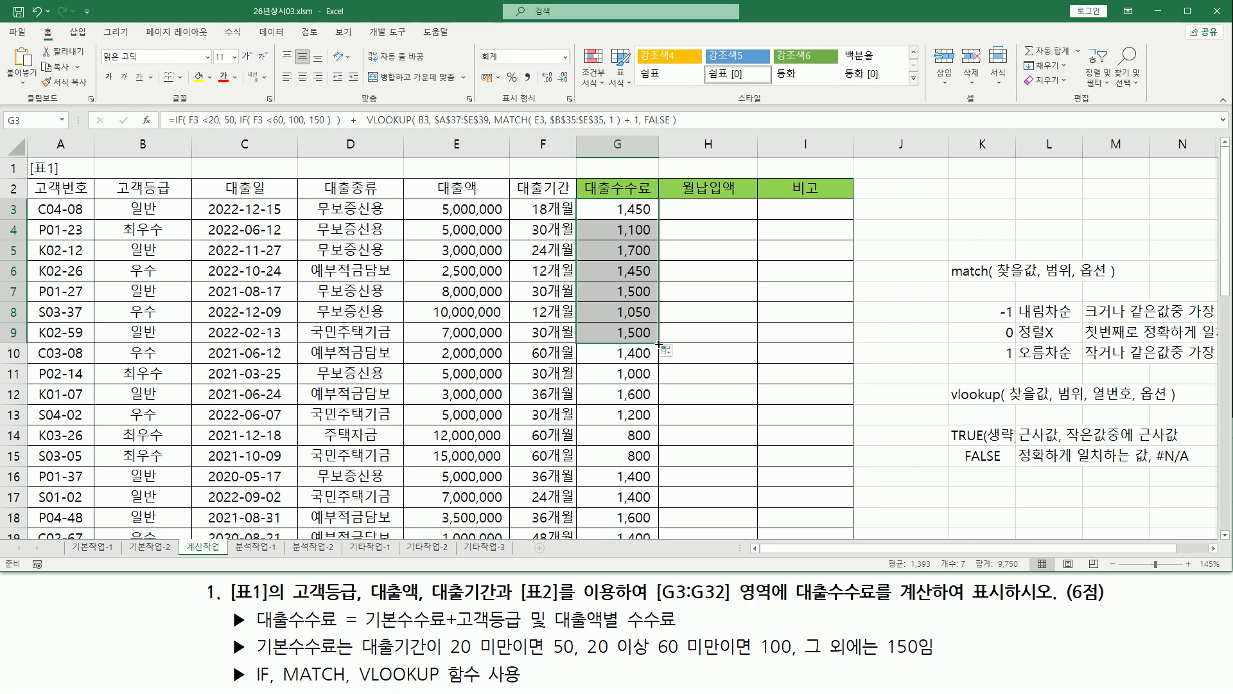
pyautogui.moveTo(658, 343); pyautogui.dragTo(648, 368)
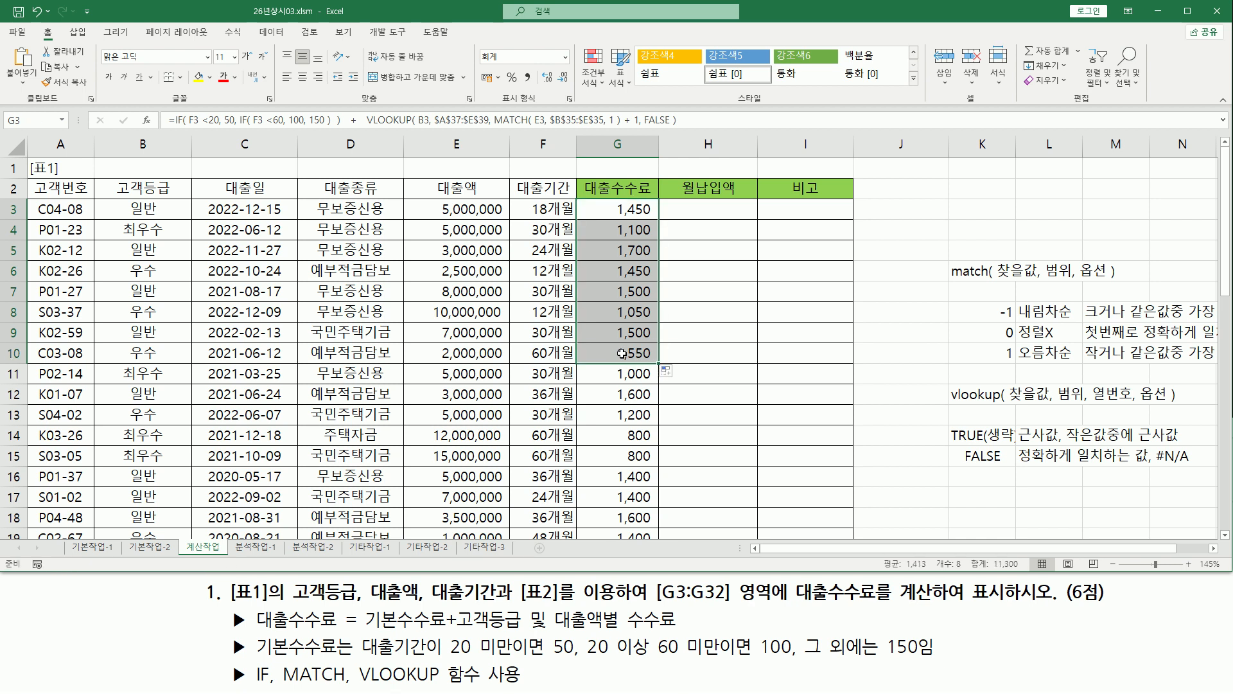
pyautogui.moveTo(659, 365)
pyautogui.mouseDown()
pyautogui.moveTo(651, 538)
pyautogui.moveTo(650, 505)
pyautogui.mouseUp()
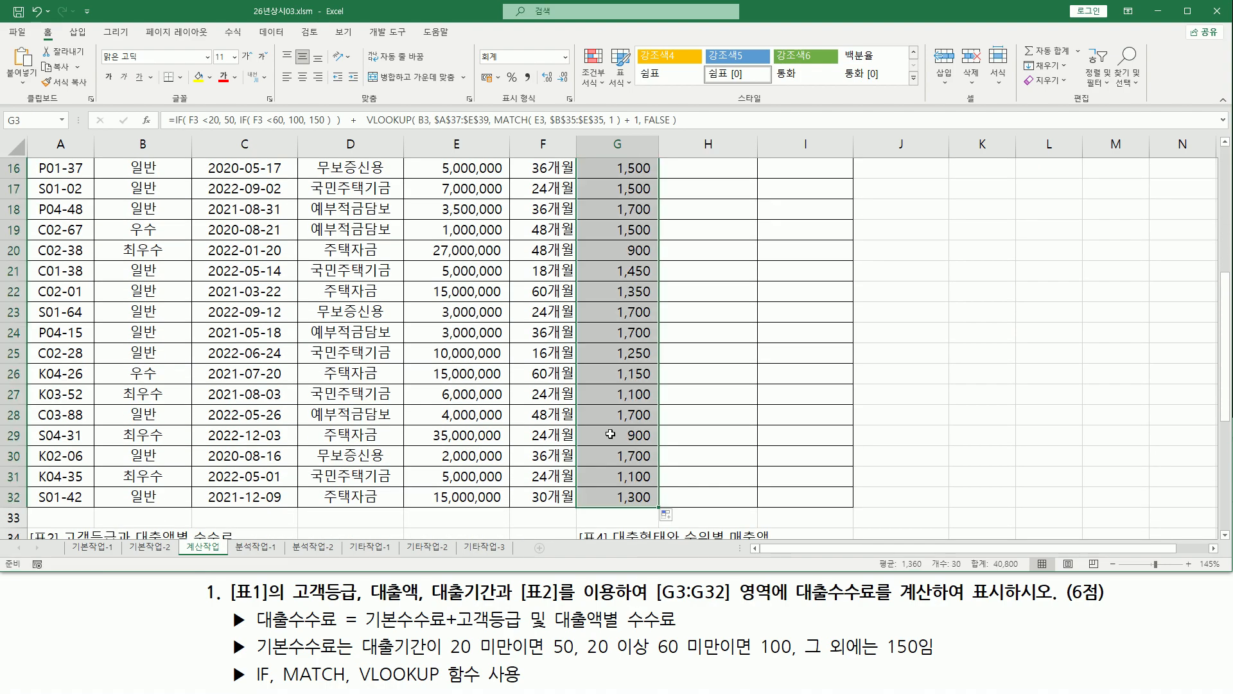
# Enter the complete G3 formula as text in D40 below table 2, and colour it red.
pyautogui.scroll(5, 621, 416)
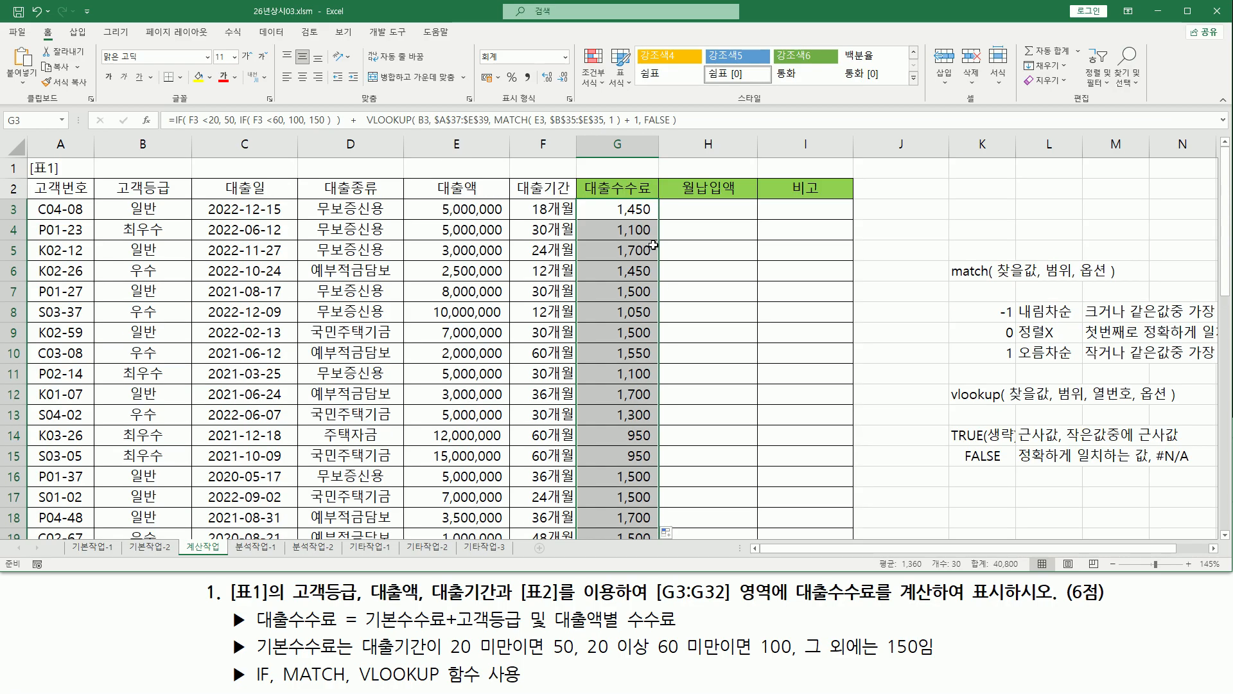
pyautogui.click(635, 209)
pyautogui.scroll(-6, 485, 377)
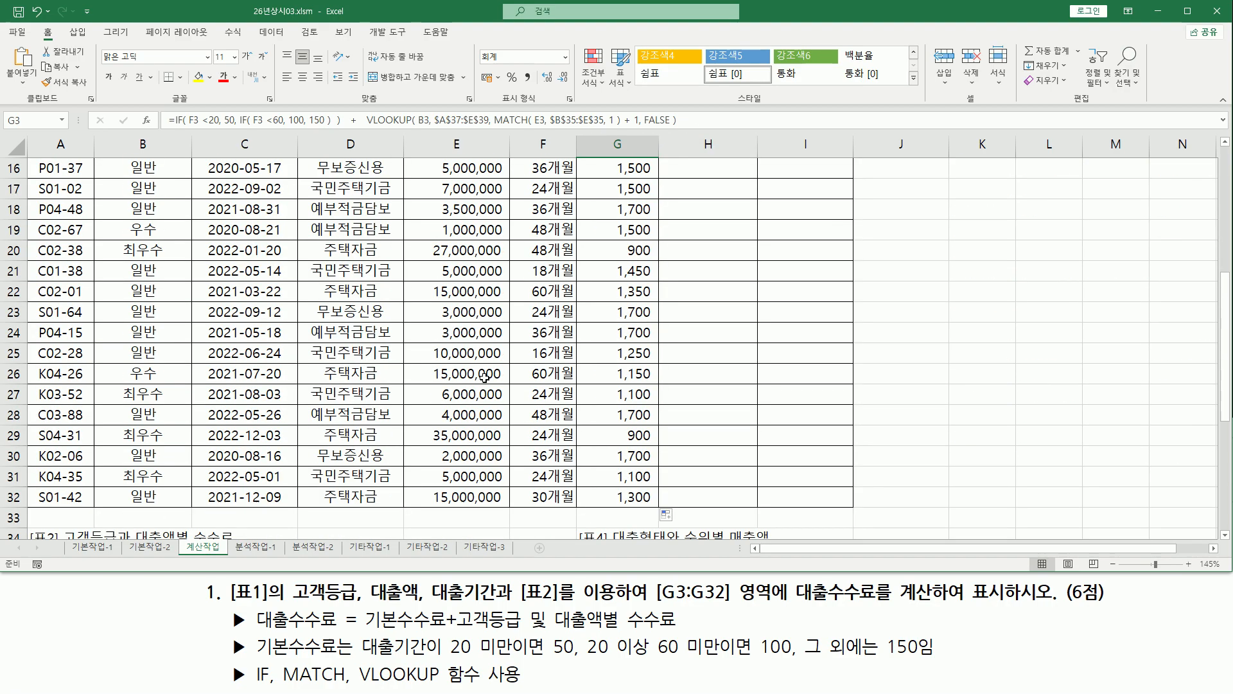
pyautogui.scroll(-2, 484, 377)
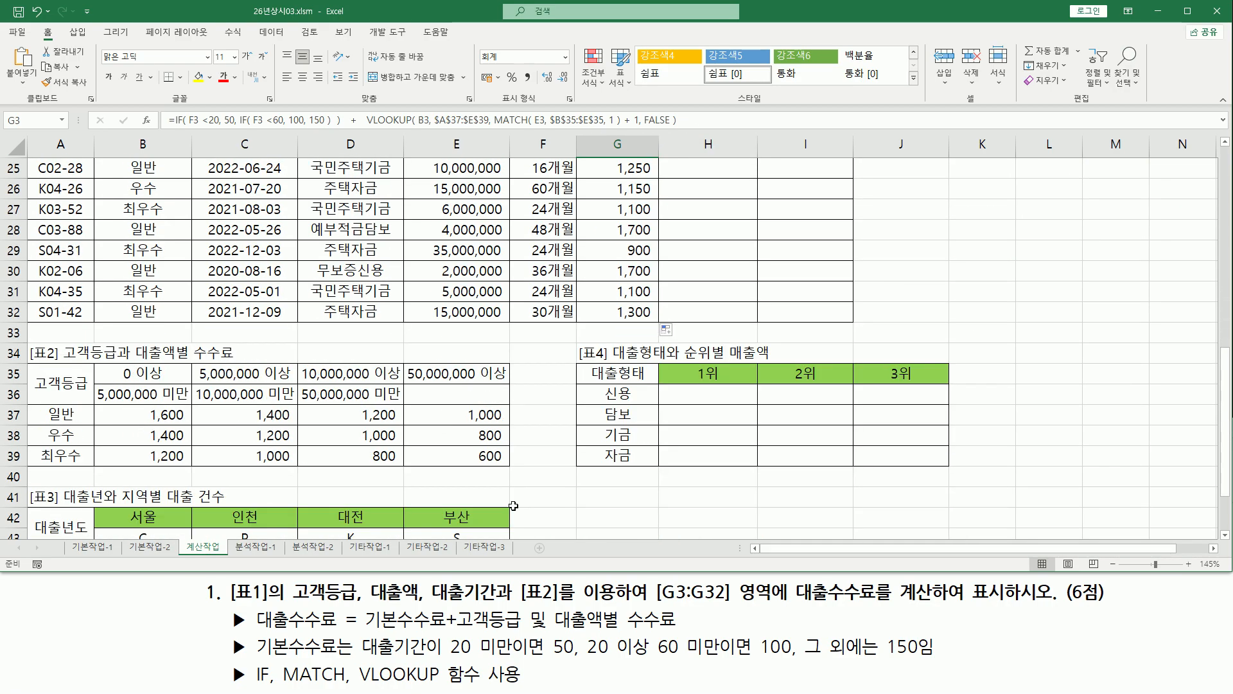
pyautogui.click(345, 481)
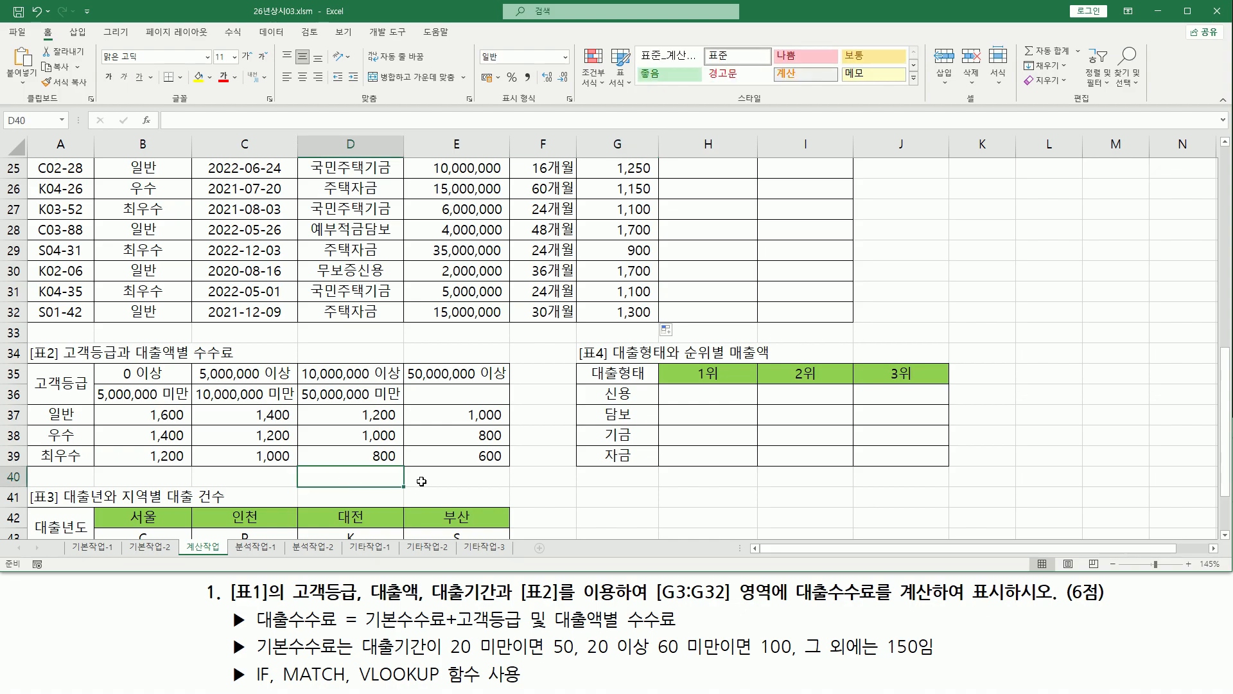
pyautogui.write('=IF( F3 <20, 50, IF( F3 <60, 100, 150 ) )  +  VLOOKUP( B3, $A$37:$E$39, MATCH( E3, $B$35:$E$35, 1 ) + 1, FALSE )')
pyautogui.press('Return')
pyautogui.click(320, 478)
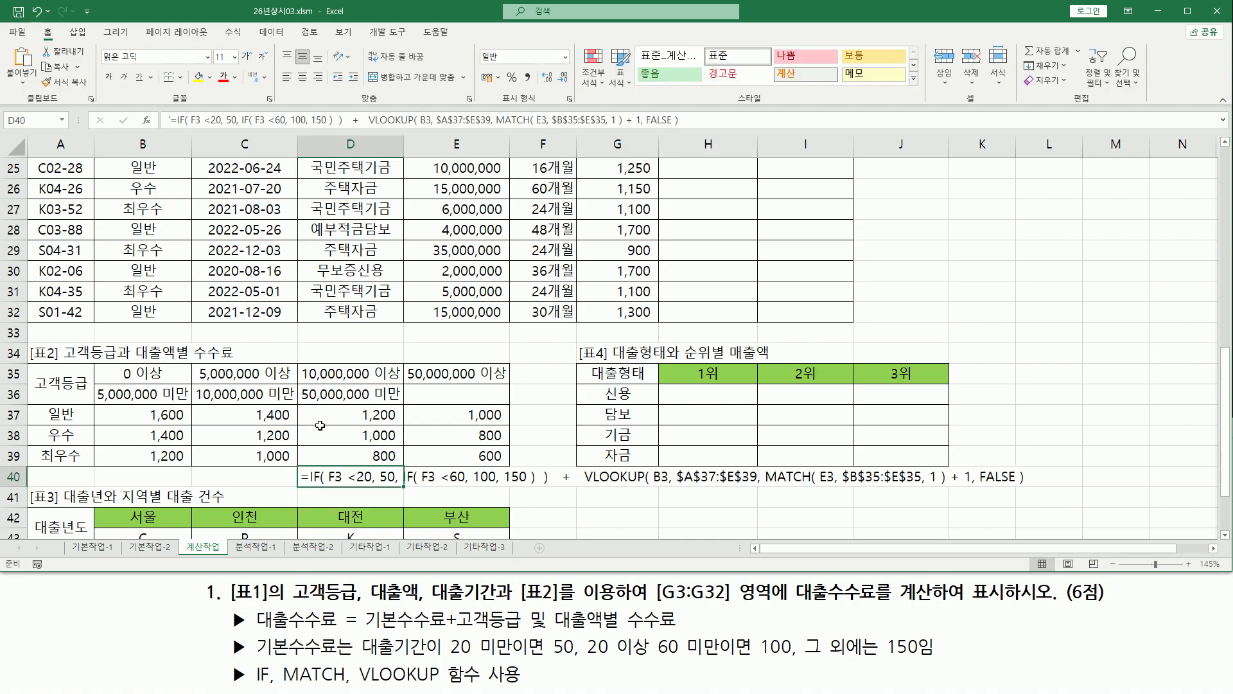
pyautogui.click(223, 79)
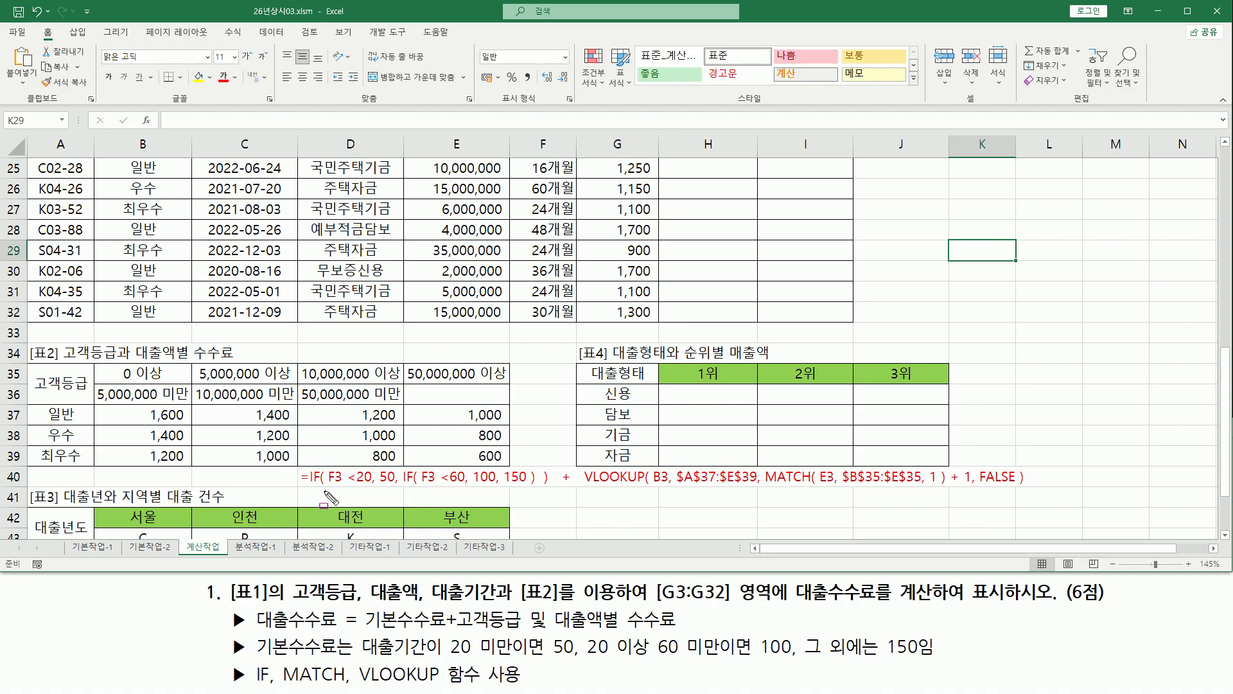
# Compare the IF part, the plus sign and the VLOOKUP part of the D40 formula text with the loan-fee definition in task 1.
pyautogui.moveTo(303, 491); pyautogui.dragTo(553, 490)
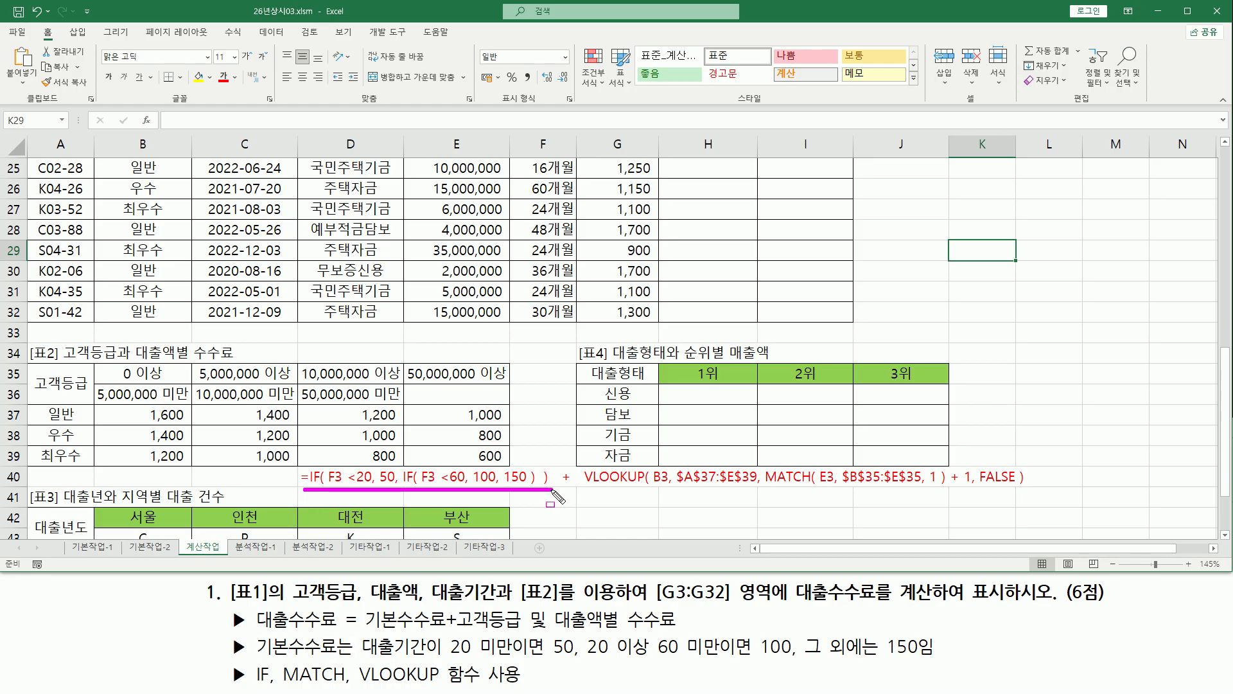
pyautogui.moveTo(366, 633); pyautogui.dragTo(680, 631)
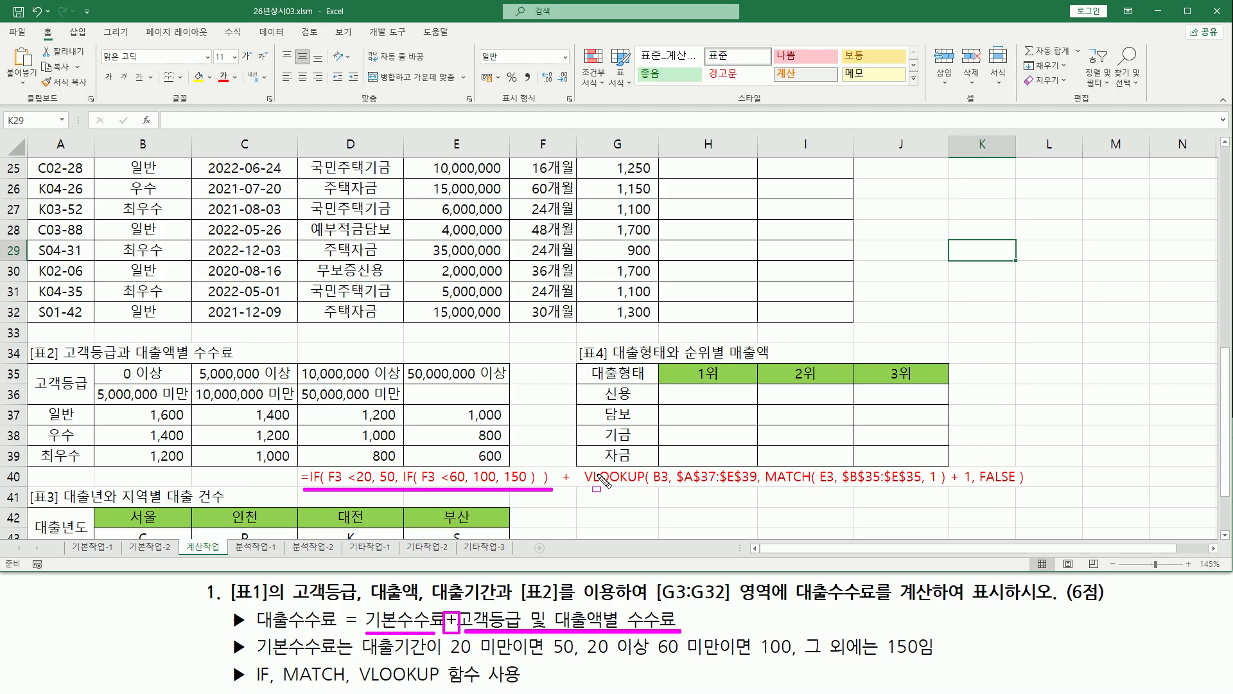
pyautogui.moveTo(585, 486); pyautogui.dragTo(1027, 487)
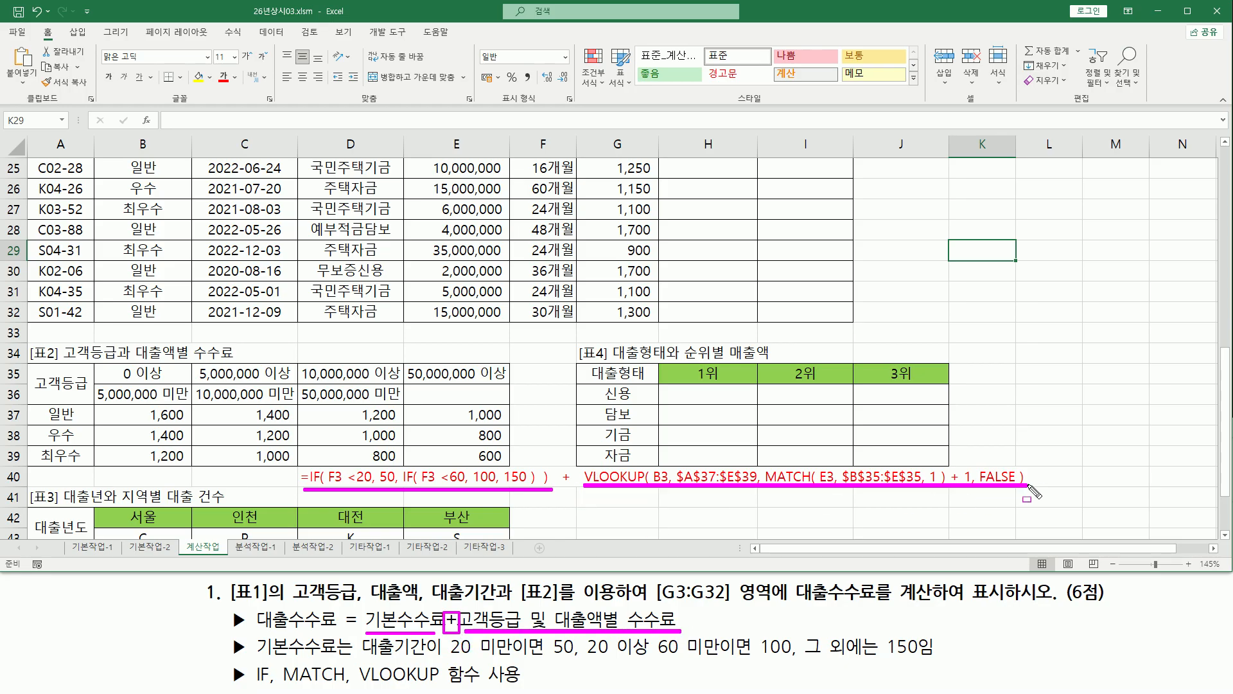
pyautogui.moveTo(557, 469); pyautogui.dragTo(574, 487)
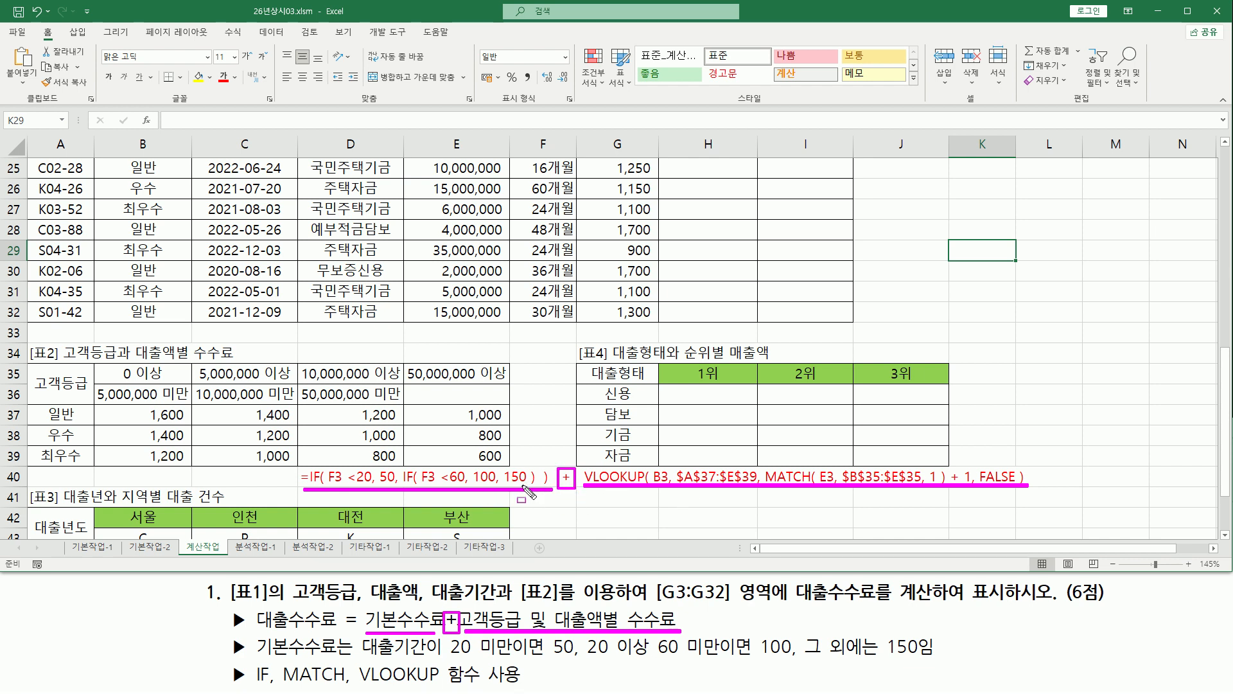
# Examine the VLOOKUP range A37:E39 in table 2 and compare the loan amount in E31 with the amount bands above it.
pyautogui.moveTo(356, 686); pyautogui.dragTo(430, 686)
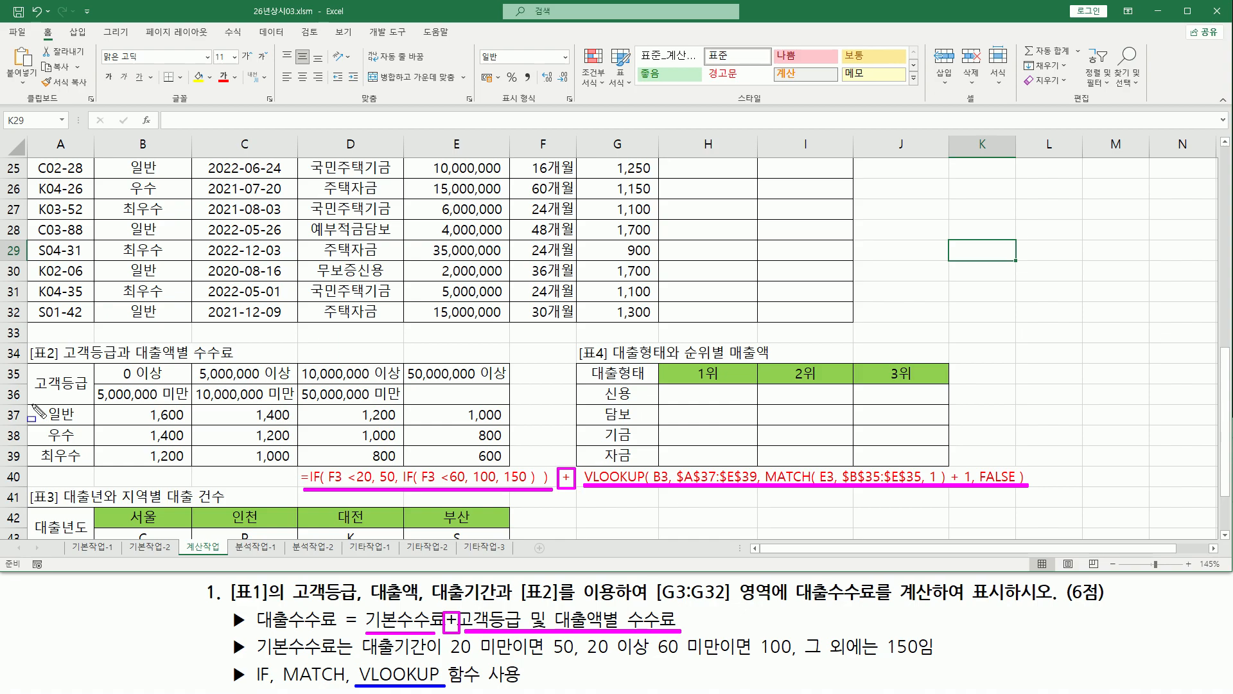
pyautogui.moveTo(36, 411)
pyautogui.mouseDown()
pyautogui.moveTo(57, 450)
pyautogui.moveTo(511, 475)
pyautogui.mouseUp()
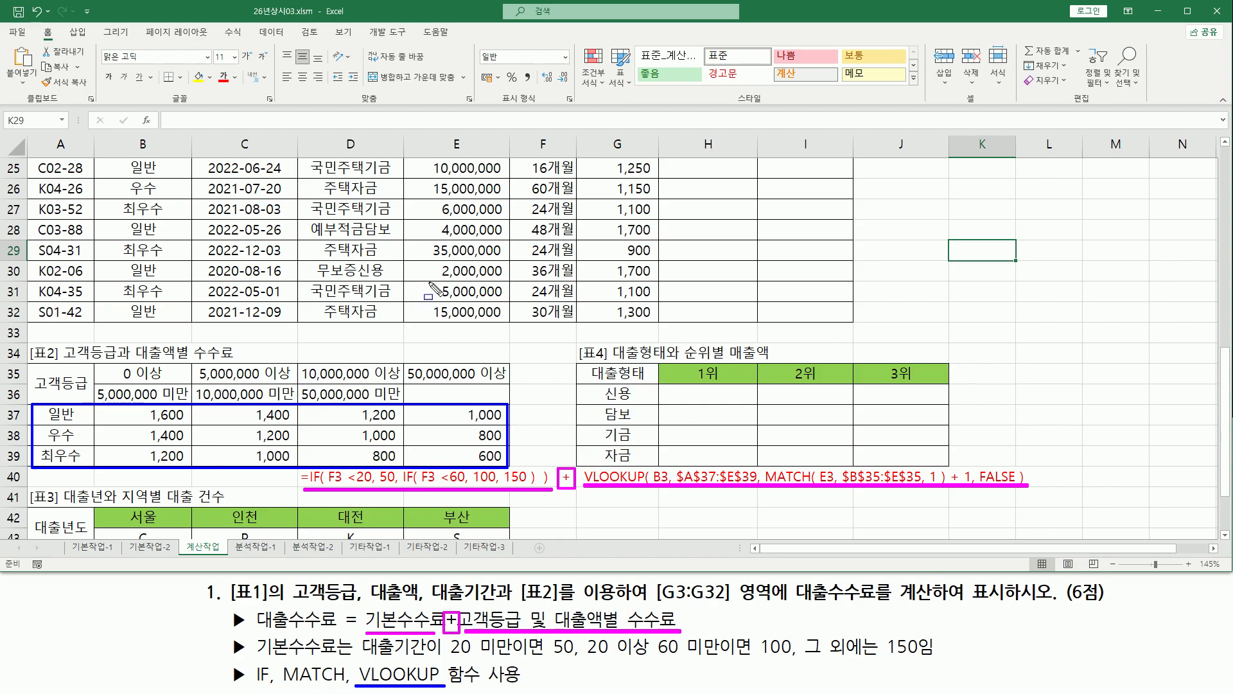
pyautogui.moveTo(429, 283); pyautogui.dragTo(453, 302)
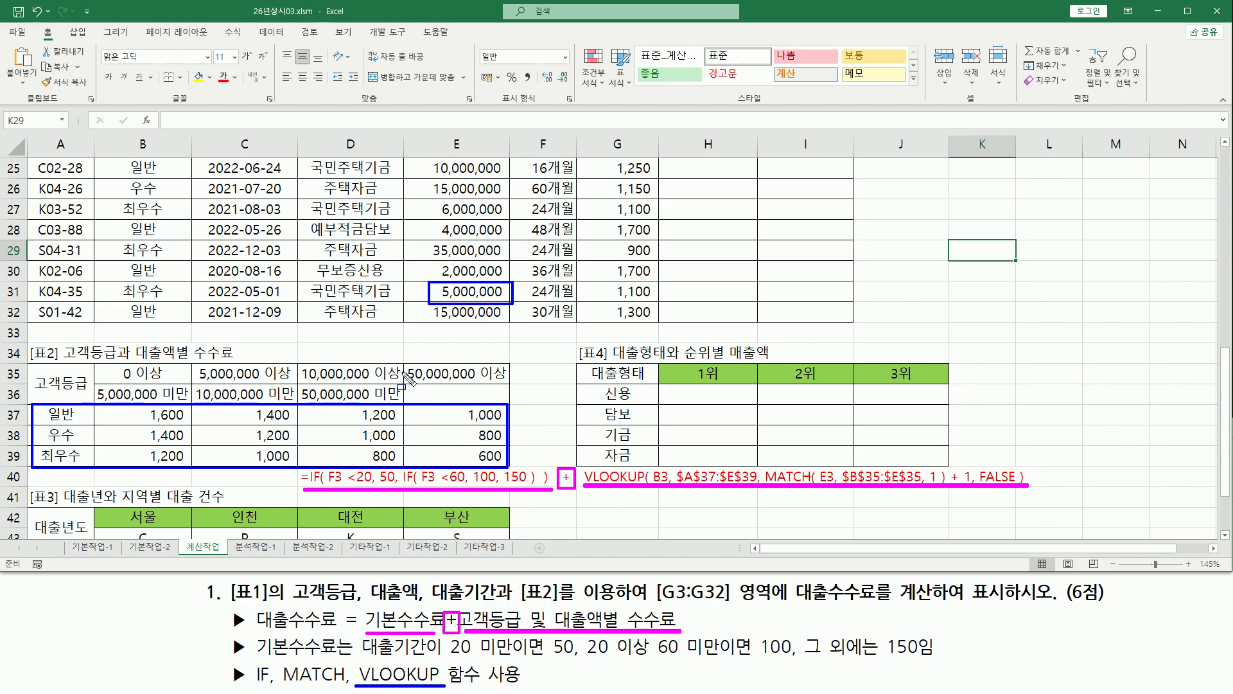
pyautogui.moveTo(156, 345); pyautogui.dragTo(156, 394)
pyautogui.moveTo(233, 340); pyautogui.dragTo(233, 394)
pyautogui.moveTo(340, 332); pyautogui.dragTo(341, 395)
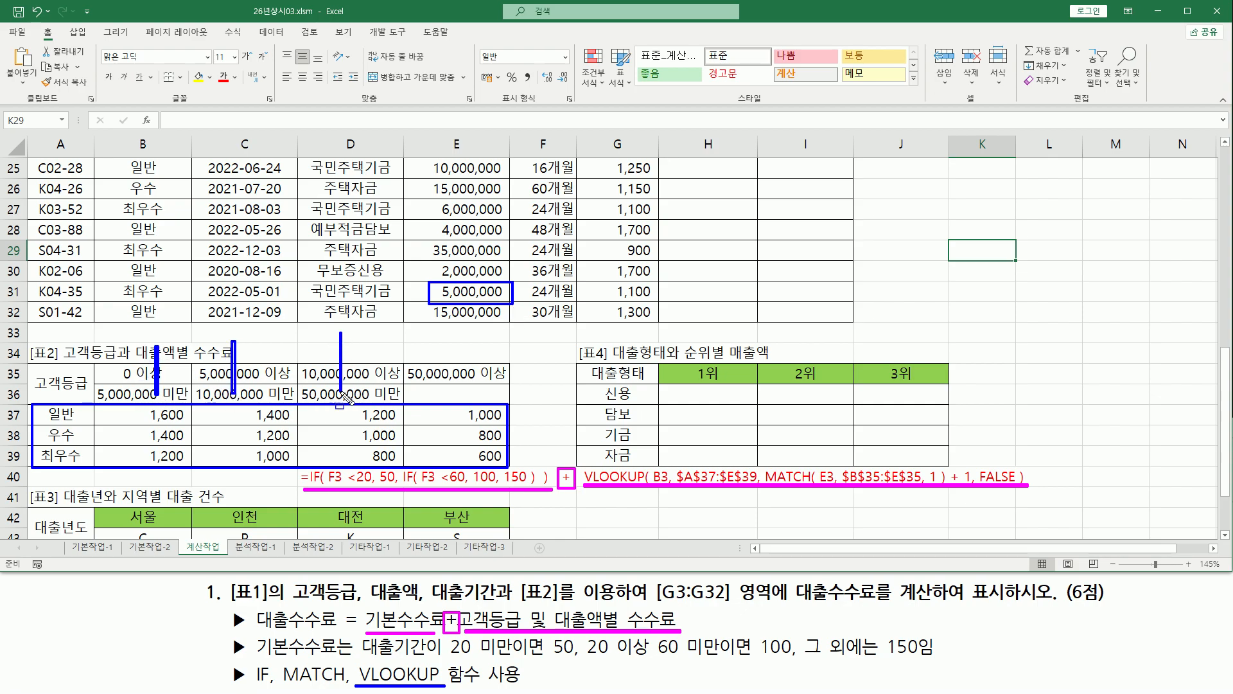
pyautogui.moveTo(437, 340); pyautogui.dragTo(436, 388)
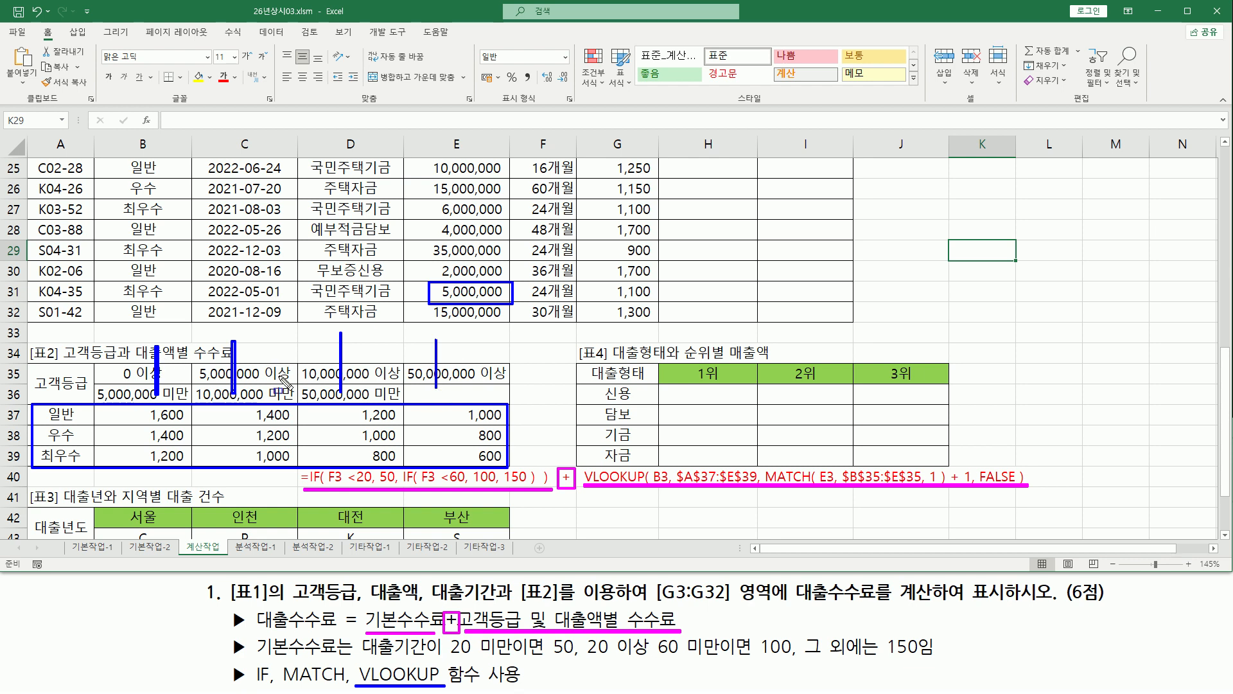
# Review the VLOOKUP arguments in D40: lookup value B3, range $A$37:$E$39, and the MATCH column index with its + 1.
pyautogui.moveTo(761, 457); pyautogui.dragTo(948, 504)
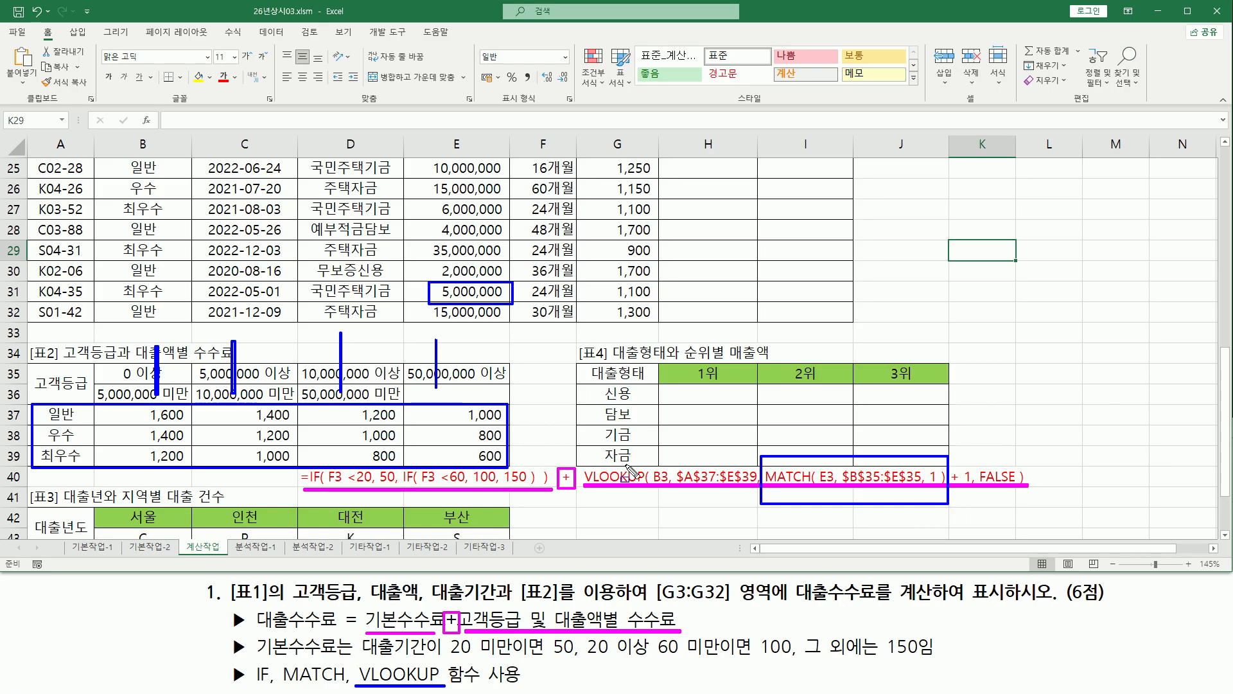
pyautogui.moveTo(655, 485)
pyautogui.mouseDown()
pyautogui.moveTo(669, 468)
pyautogui.moveTo(757, 483)
pyautogui.mouseUp()
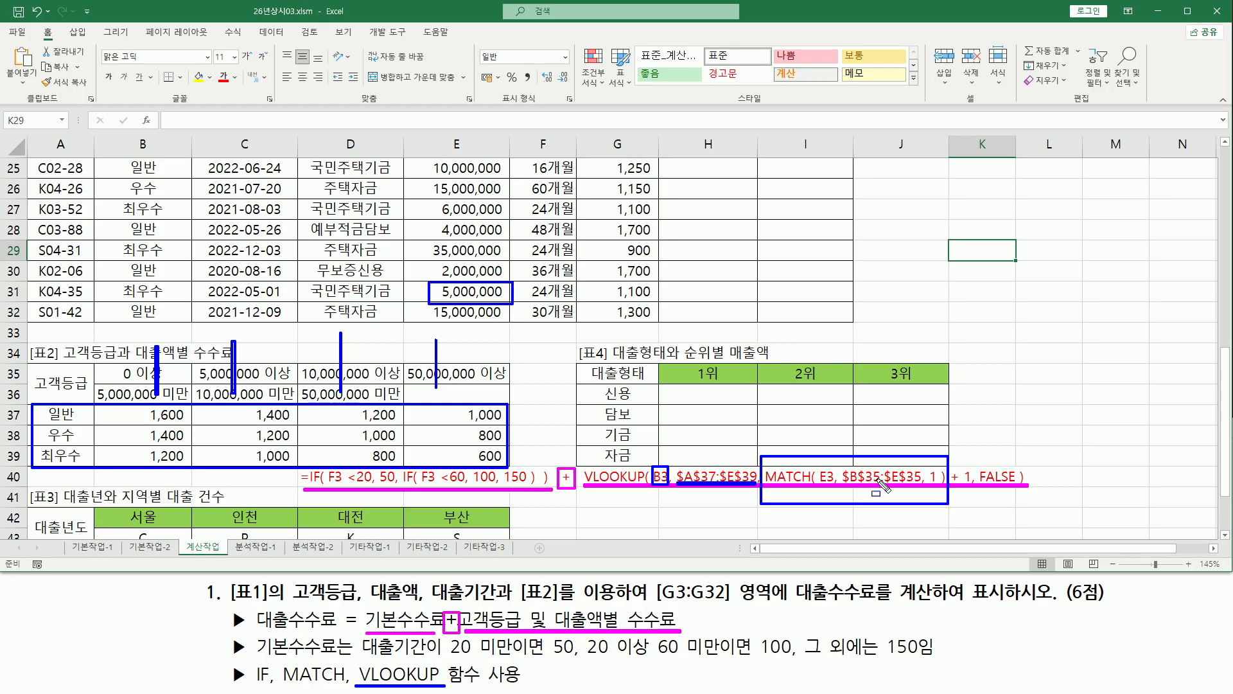
pyautogui.moveTo(950, 481)
pyautogui.mouseDown()
pyautogui.moveTo(974, 483)
pyautogui.moveTo(976, 466)
pyautogui.mouseUp()
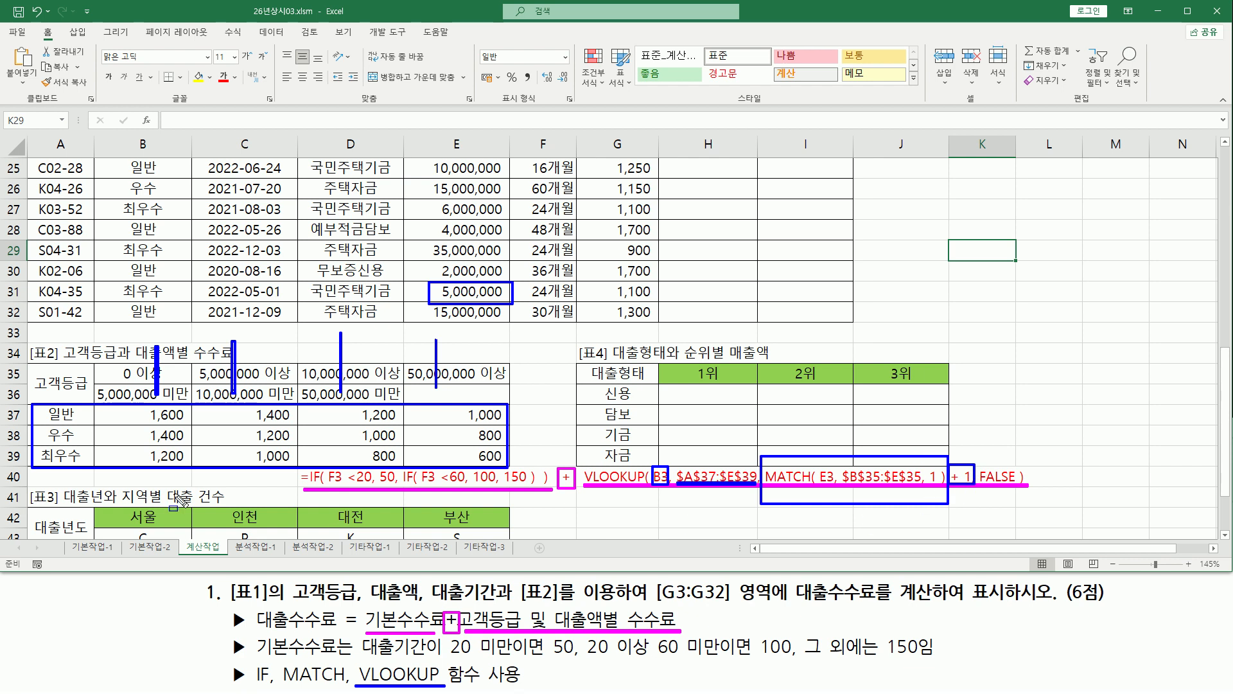
# Compare MATCH positions 1 to 4 across B35:E35 with VLOOKUP columns 1 to 5 across A37:E39 to explain the + 1.
pyautogui.moveTo(40, 416)
pyautogui.mouseDown()
pyautogui.moveTo(180, 461)
pyautogui.moveTo(475, 463)
pyautogui.moveTo(504, 443)
pyautogui.moveTo(504, 467)
pyautogui.mouseUp()
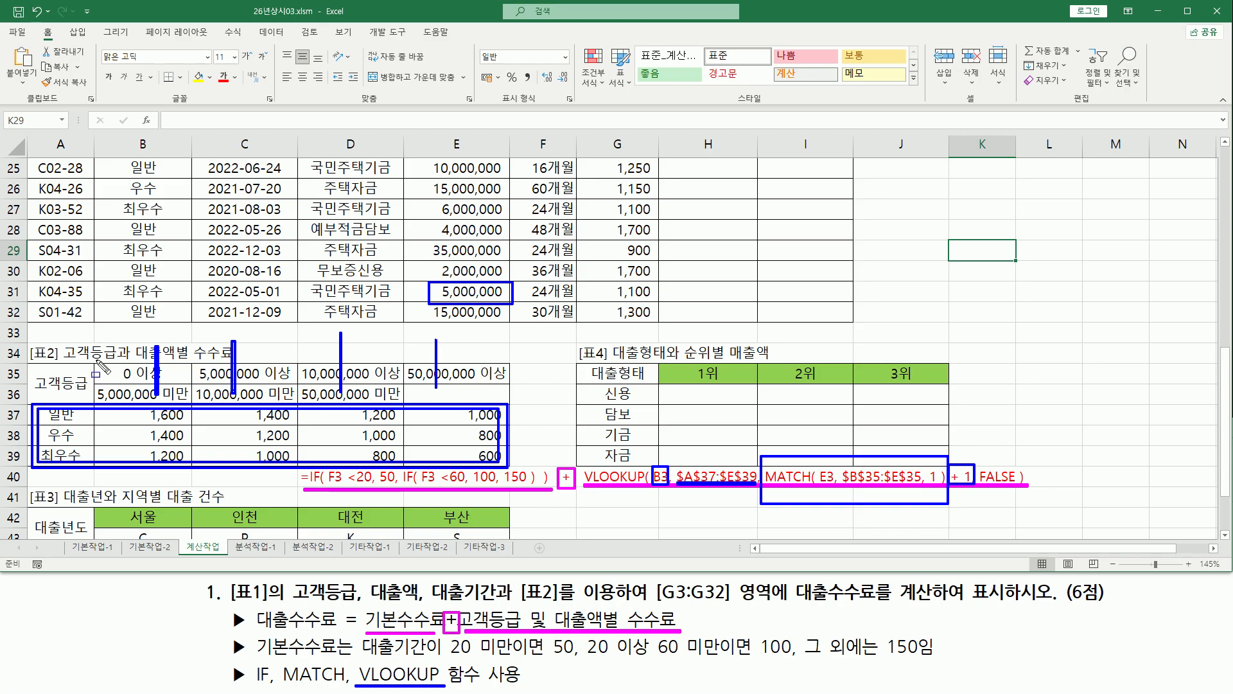
pyautogui.moveTo(97, 365); pyautogui.dragTo(518, 393)
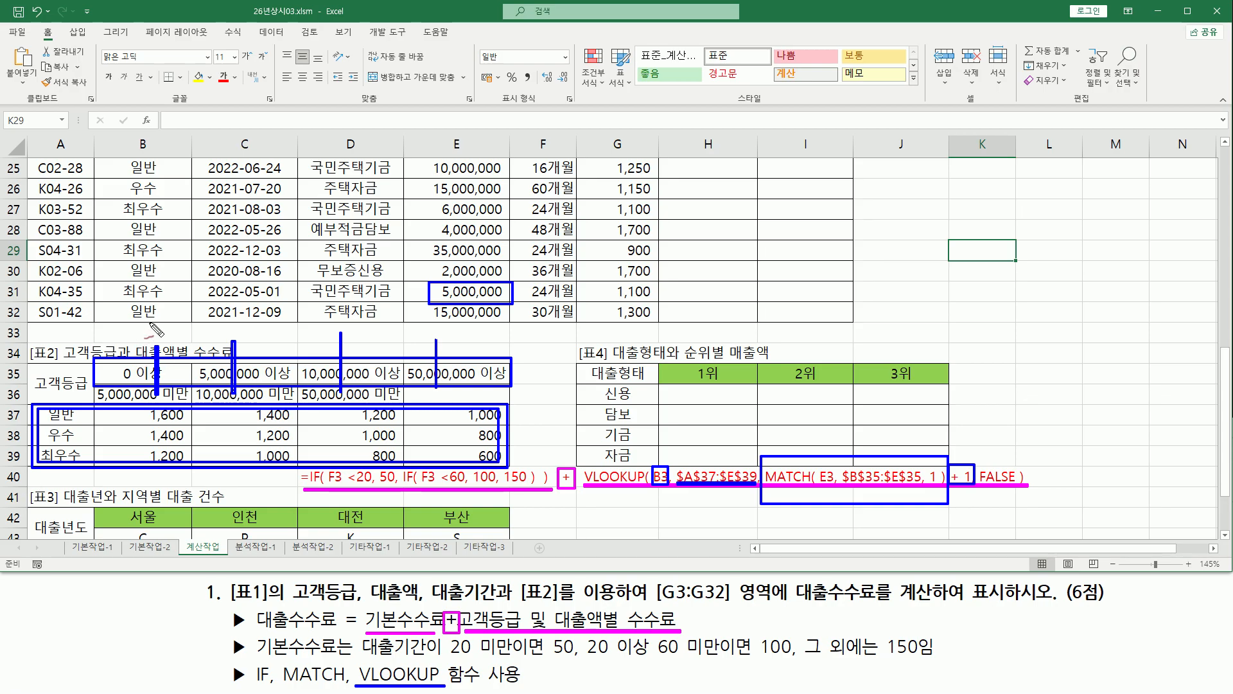
pyautogui.moveTo(150, 327); pyautogui.dragTo(142, 350)
pyautogui.moveTo(237, 329)
pyautogui.mouseDown()
pyautogui.moveTo(251, 336)
pyautogui.moveTo(239, 347)
pyautogui.moveTo(268, 346)
pyautogui.mouseUp()
pyautogui.moveTo(347, 329)
pyautogui.mouseDown()
pyautogui.moveTo(357, 333)
pyautogui.moveTo(349, 353)
pyautogui.mouseUp()
pyautogui.moveTo(467, 325)
pyautogui.mouseDown()
pyautogui.moveTo(448, 347)
pyautogui.moveTo(482, 345)
pyautogui.moveTo(465, 360)
pyautogui.mouseUp()
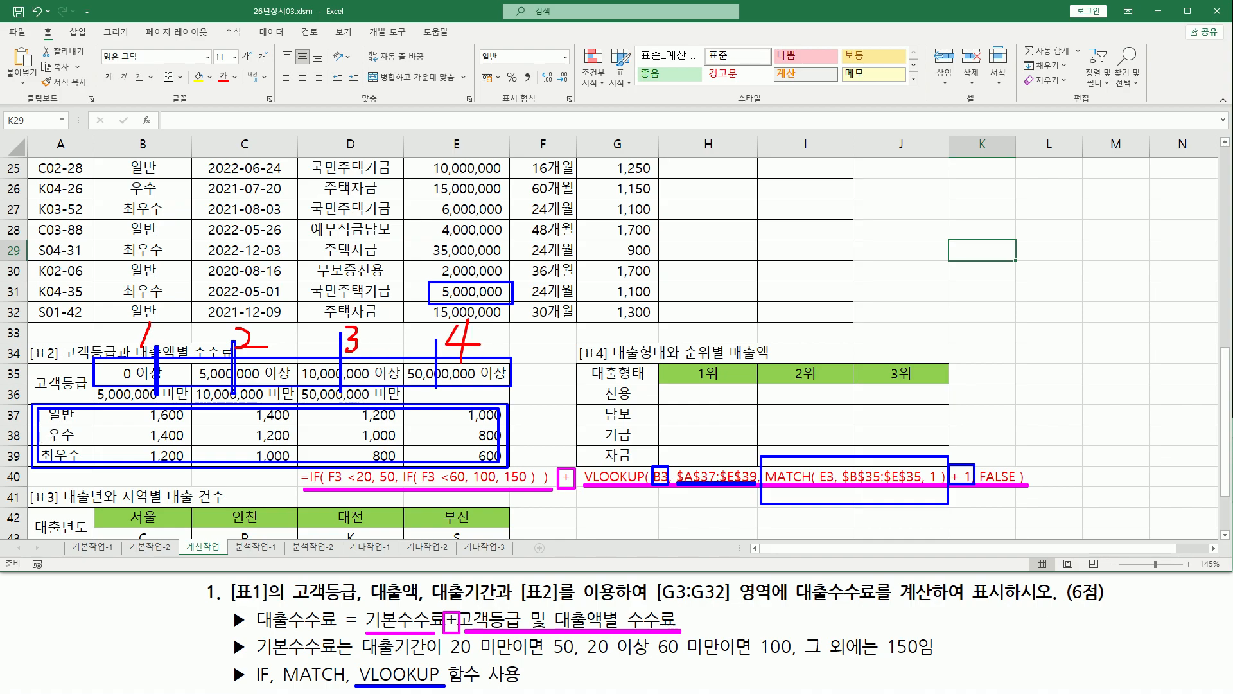
pyautogui.moveTo(32, 406); pyautogui.dragTo(508, 465)
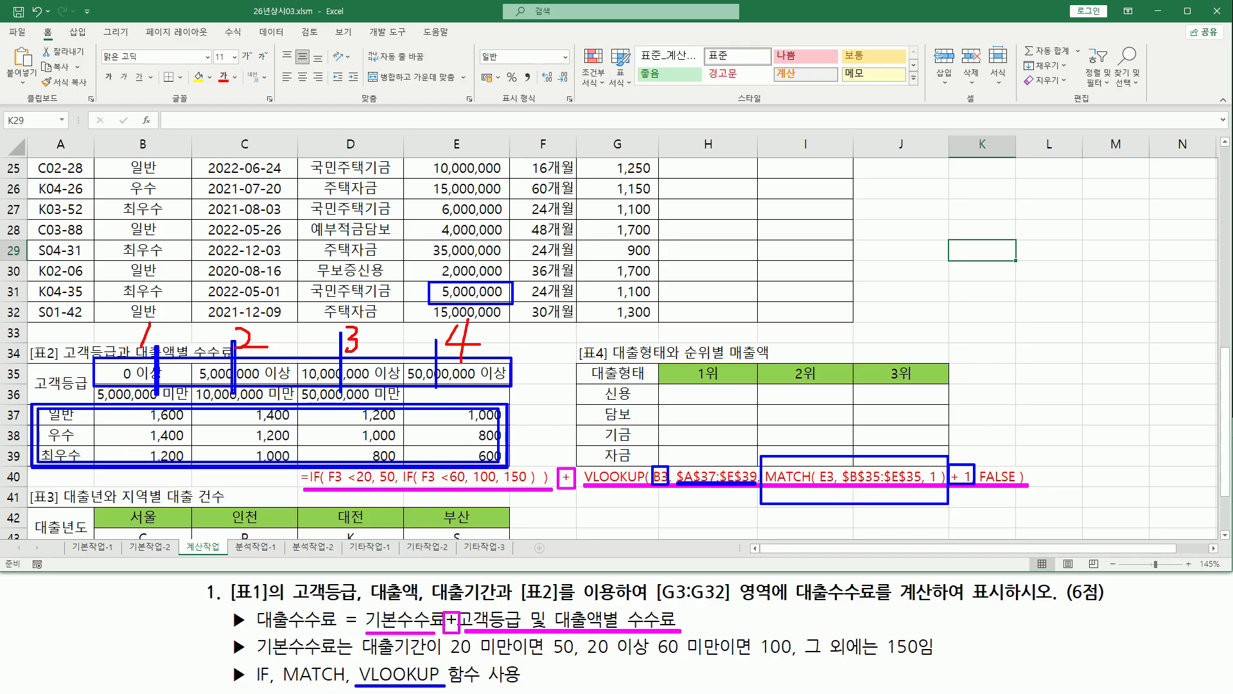
pyautogui.moveTo(66, 472); pyautogui.dragTo(57, 496)
pyautogui.moveTo(127, 477)
pyautogui.mouseDown()
pyautogui.moveTo(120, 508)
pyautogui.moveTo(152, 499)
pyautogui.mouseUp()
pyautogui.moveTo(218, 478)
pyautogui.mouseDown()
pyautogui.moveTo(244, 492)
pyautogui.moveTo(225, 506)
pyautogui.mouseUp()
pyautogui.moveTo(365, 477)
pyautogui.mouseDown()
pyautogui.moveTo(341, 495)
pyautogui.moveTo(389, 510)
pyautogui.moveTo(361, 539)
pyautogui.mouseUp()
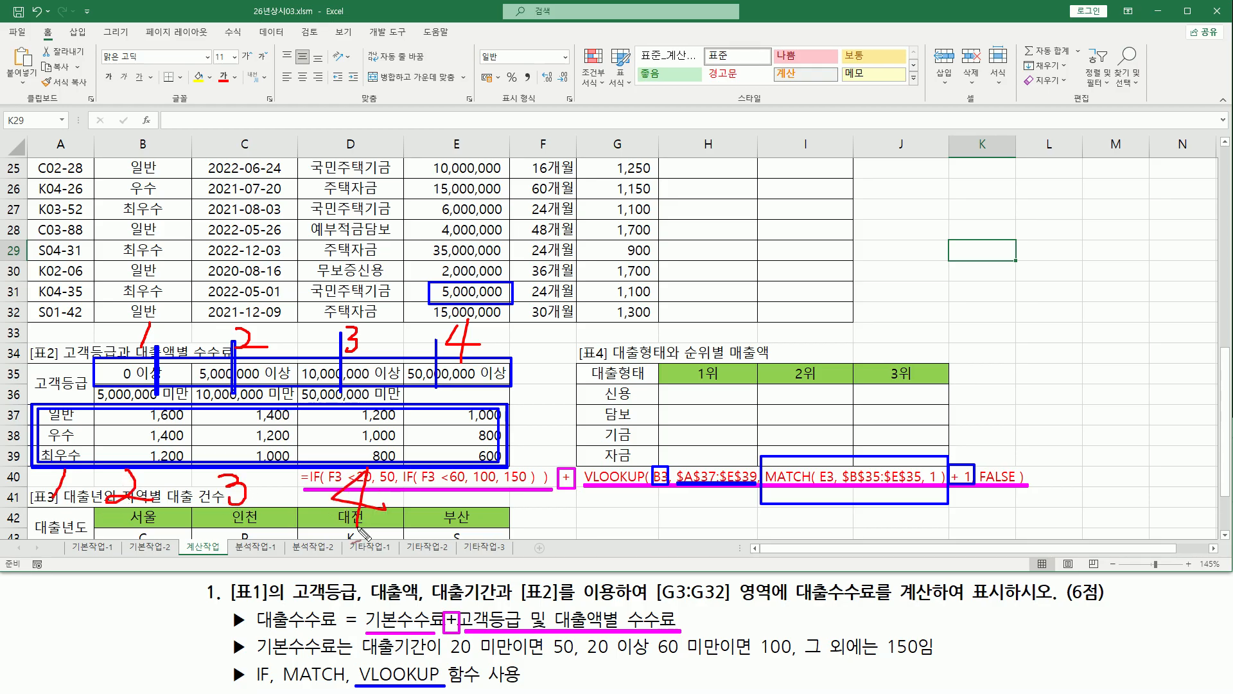
pyautogui.moveTo(478, 467)
pyautogui.mouseDown()
pyautogui.moveTo(462, 514)
pyautogui.moveTo(495, 491)
pyautogui.mouseUp()
pyautogui.moveTo(969, 463); pyautogui.dragTo(992, 405)
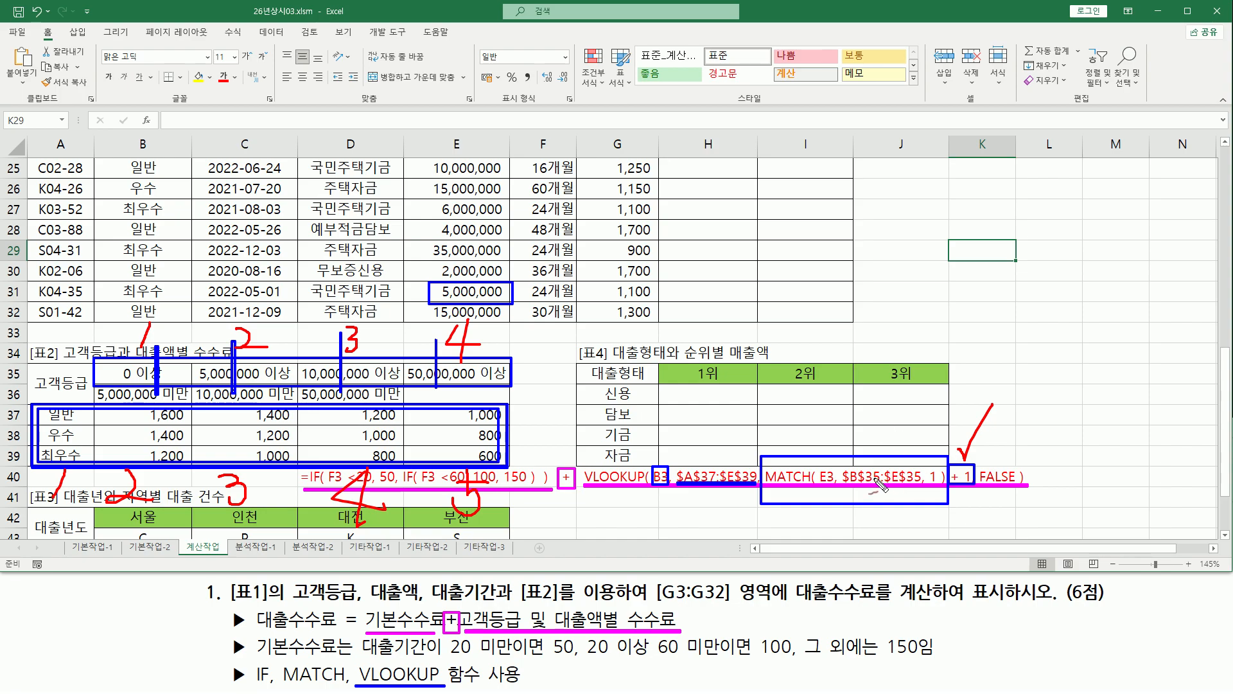
pyautogui.press('Escape')
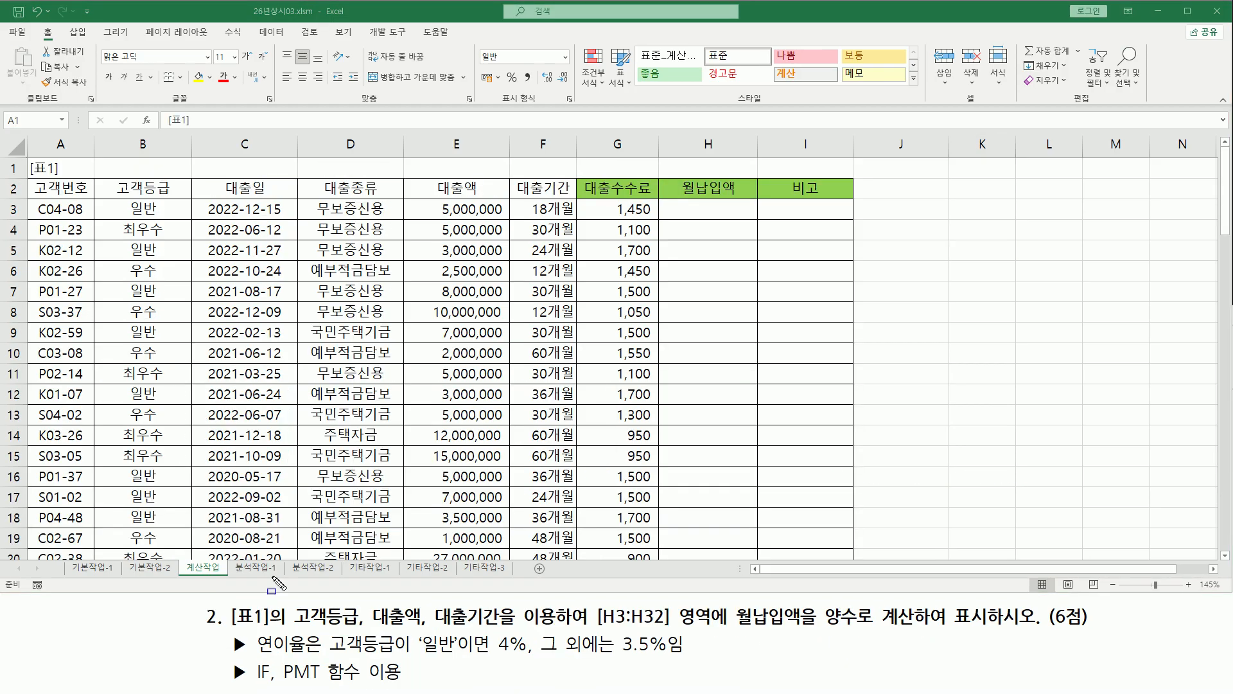
# Read task 2 and locate its source columns 고객등급, 대출액 and 대출기간 in table 1.
pyautogui.moveTo(233, 627); pyautogui.dragTo(284, 627)
pyautogui.moveTo(28, 159); pyautogui.dragTo(90, 181)
pyautogui.press('Escape')
pyautogui.moveTo(293, 626); pyautogui.dragTo(362, 625)
pyautogui.moveTo(106, 178); pyautogui.dragTo(177, 196)
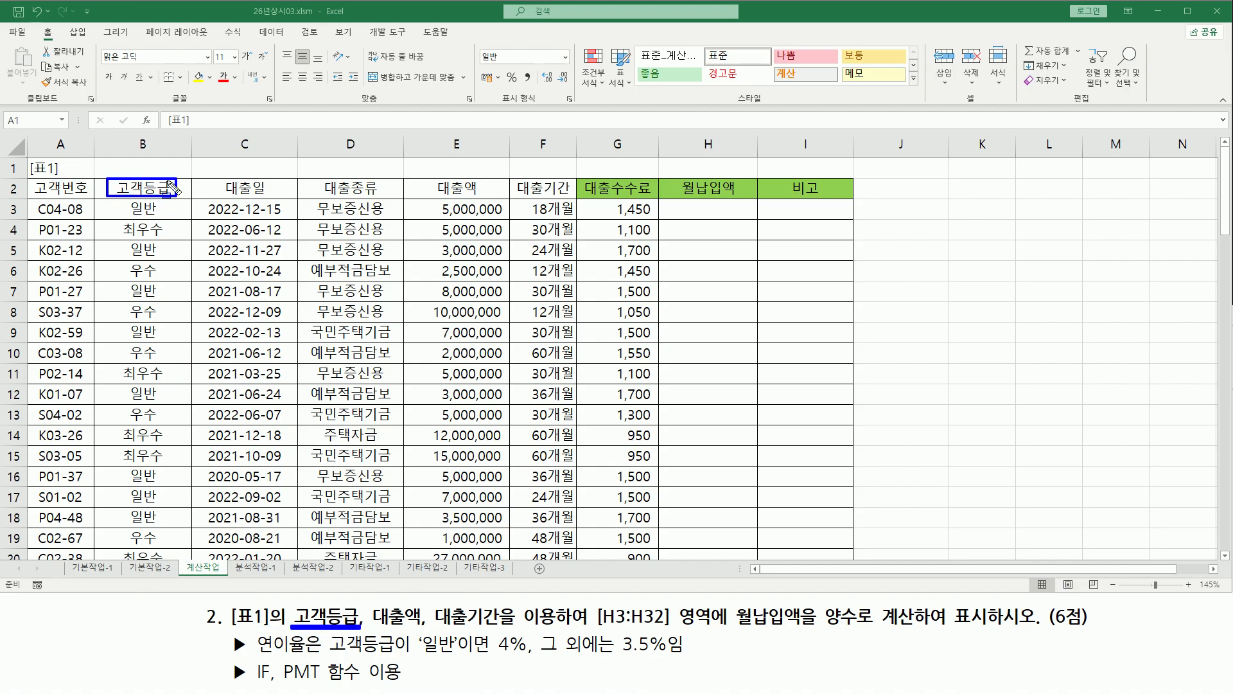
pyautogui.moveTo(372, 623); pyautogui.dragTo(420, 623)
pyautogui.moveTo(429, 180); pyautogui.dragTo(493, 198)
pyautogui.moveTo(436, 624); pyautogui.dragTo(496, 627)
pyautogui.moveTo(514, 186); pyautogui.dragTo(578, 200)
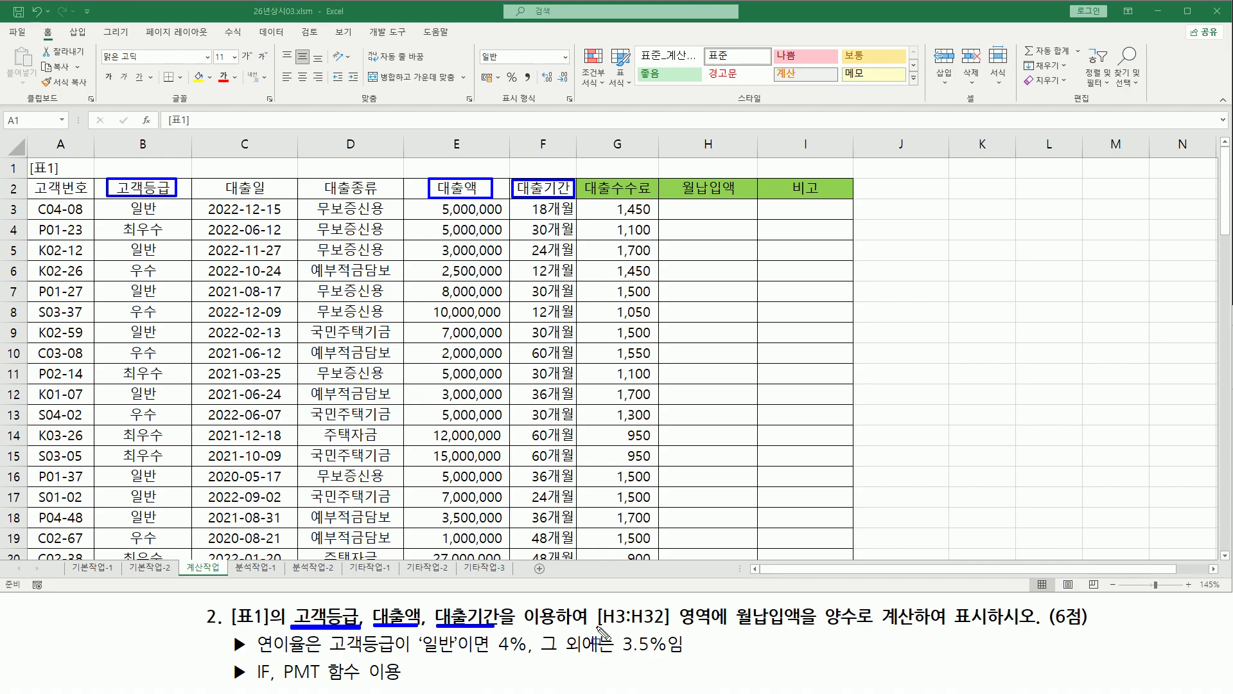
# Examine the target range H3:H32, the positive 월납입액 requirement and the PMT function against the loan amount and period in row 3.
pyautogui.moveTo(597, 624); pyautogui.dragTo(713, 625)
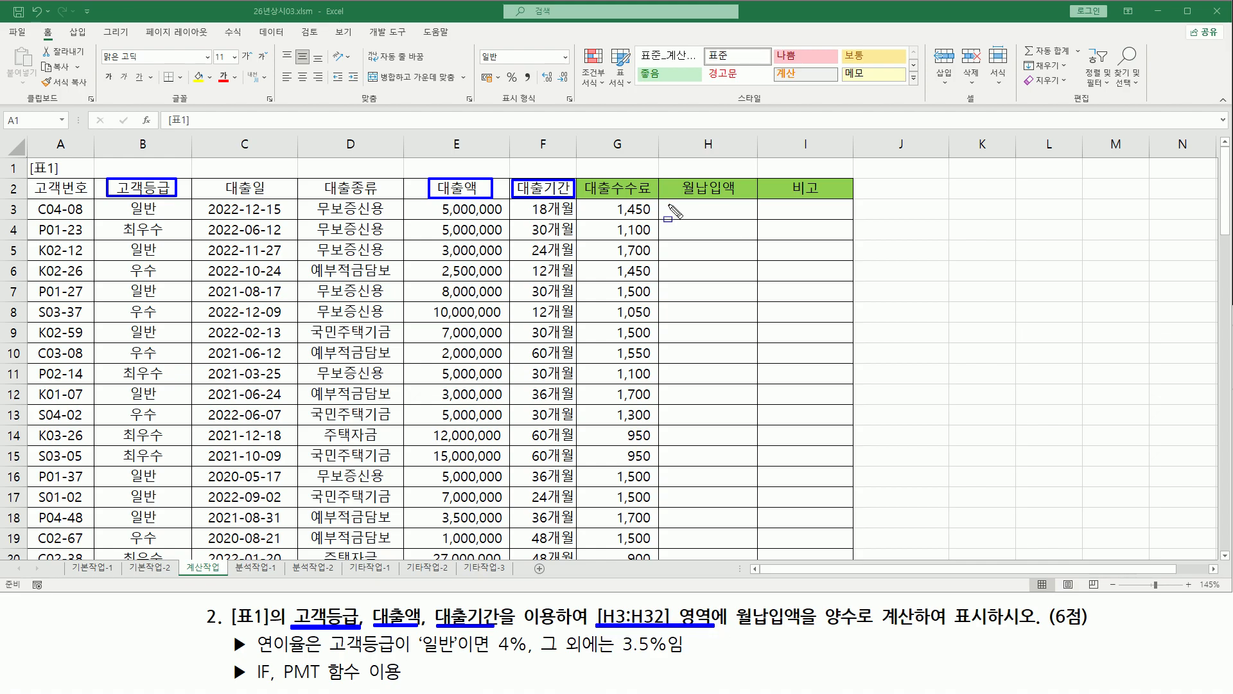
pyautogui.moveTo(666, 205)
pyautogui.mouseDown()
pyautogui.moveTo(743, 510)
pyautogui.moveTo(745, 570)
pyautogui.moveTo(748, 560)
pyautogui.mouseUp()
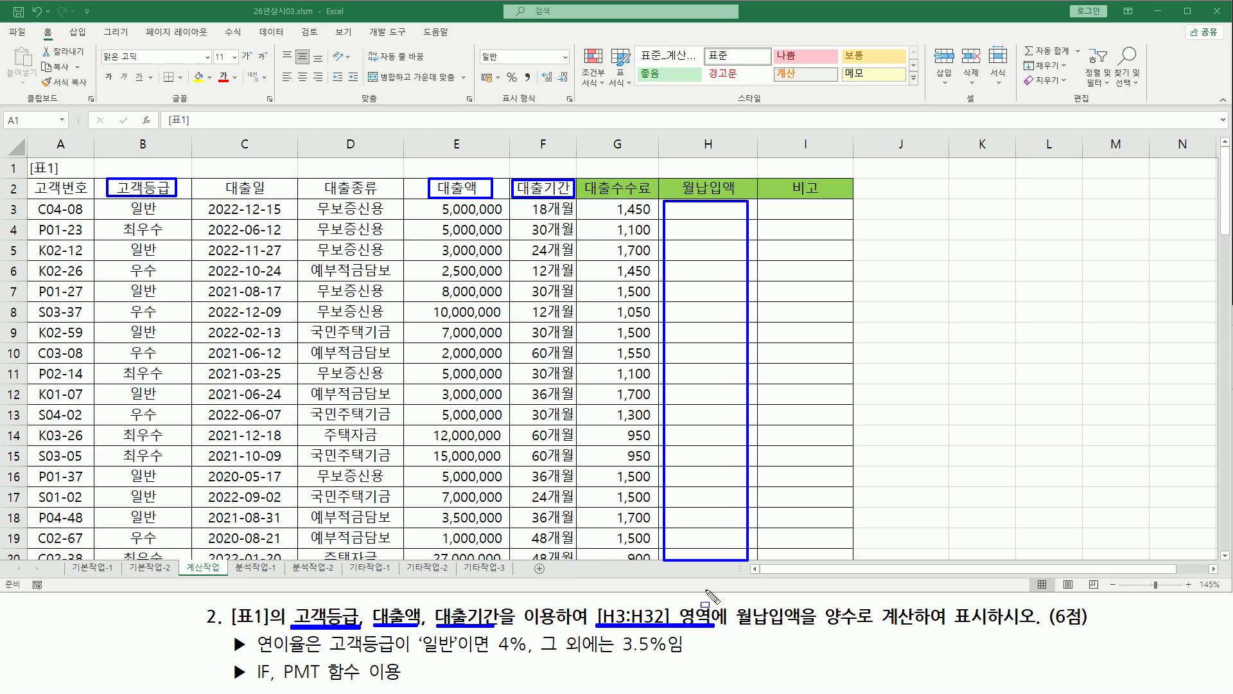
pyautogui.moveTo(732, 600)
pyautogui.mouseDown()
pyautogui.moveTo(807, 634)
pyautogui.moveTo(917, 629)
pyautogui.mouseUp()
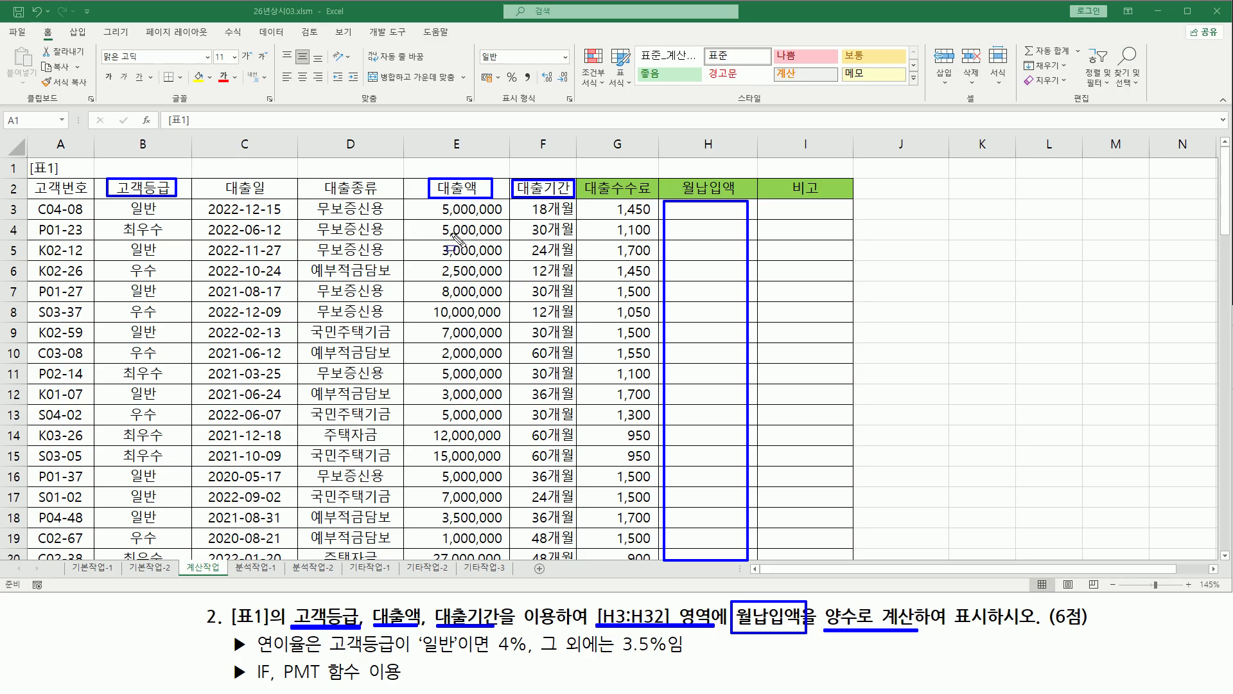
pyautogui.moveTo(434, 202); pyautogui.dragTo(507, 218)
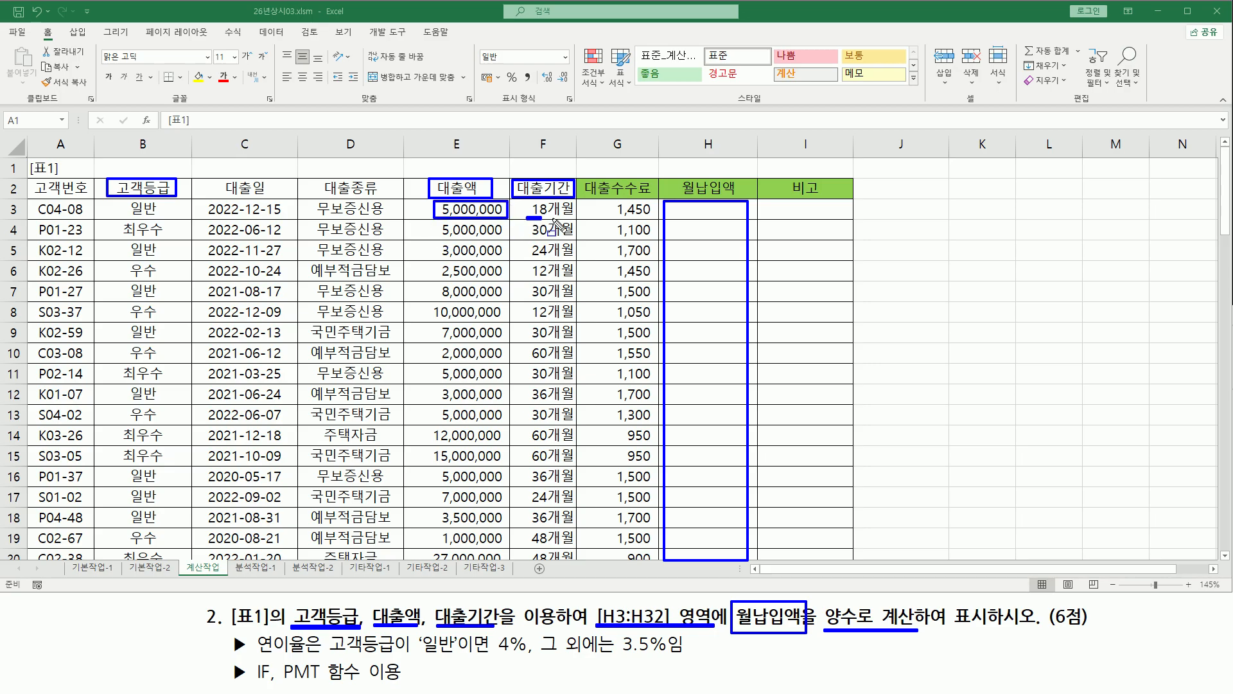
pyautogui.moveTo(526, 219); pyautogui.dragTo(577, 202)
pyautogui.moveTo(281, 680); pyautogui.dragTo(320, 679)
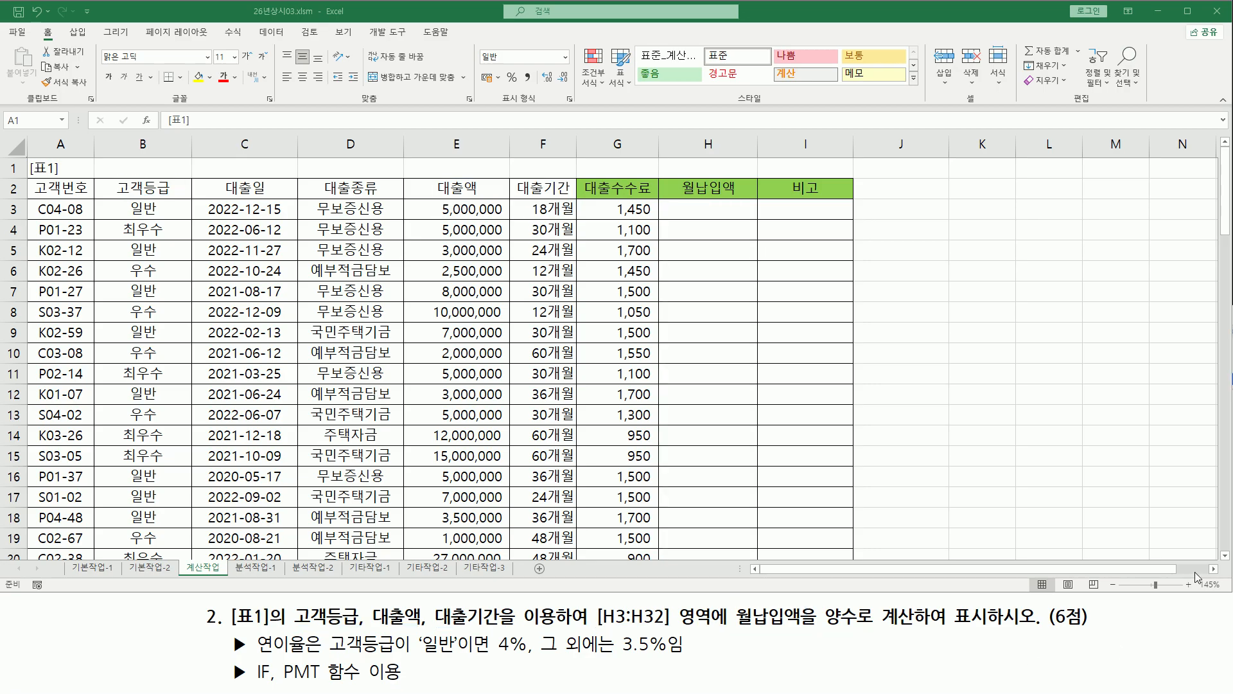
# Write the PMT syntax as a text note in K5: pmt( 이자(월), 기간(월), 현재가치, 미래가치, 납입시점 ).
pyautogui.click(1214, 568)
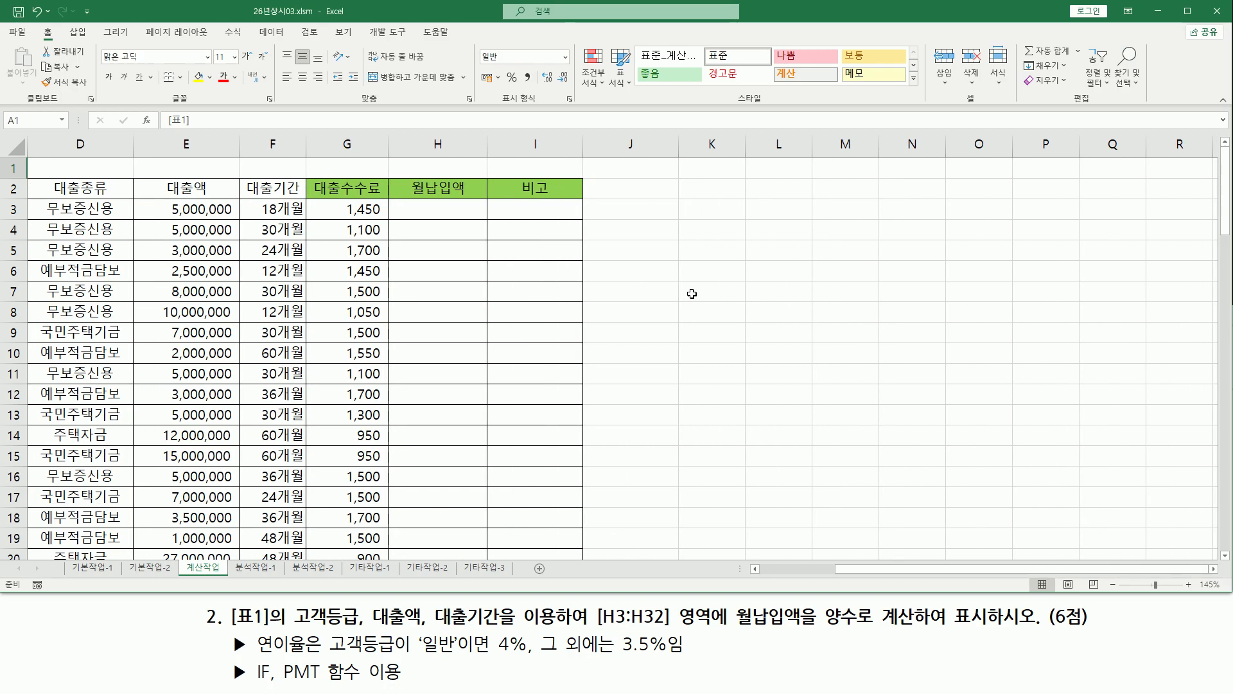
pyautogui.click(707, 251)
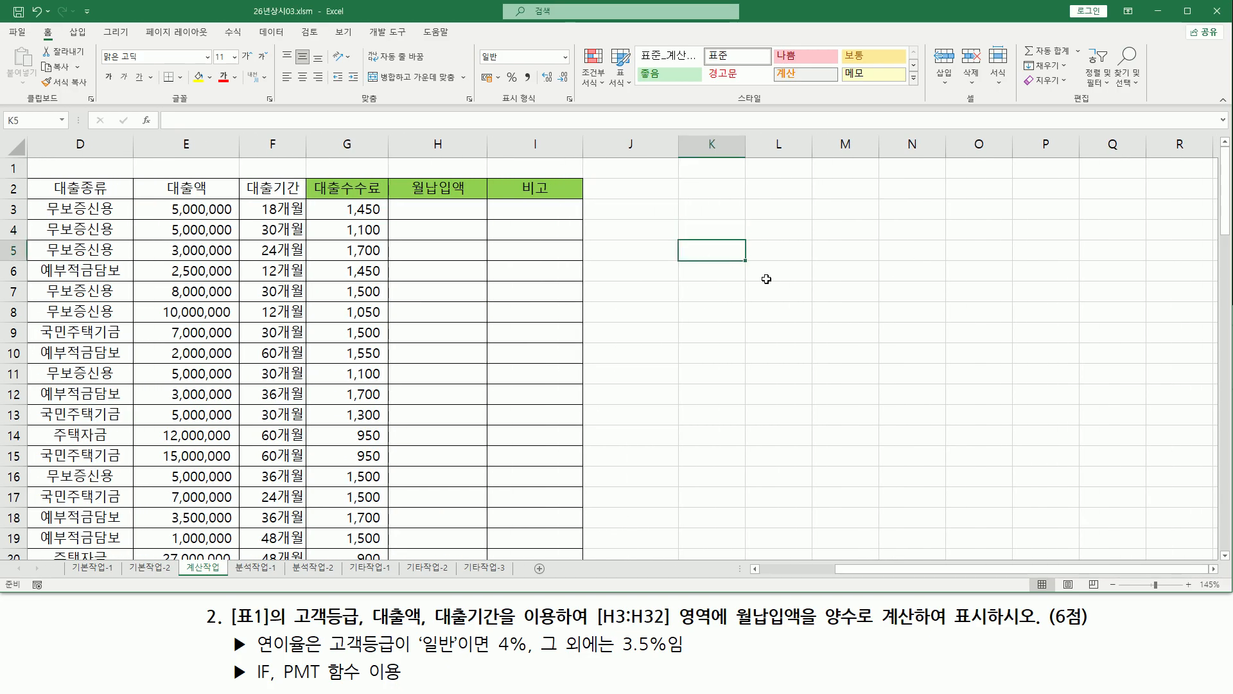
pyautogui.write('pmt(')
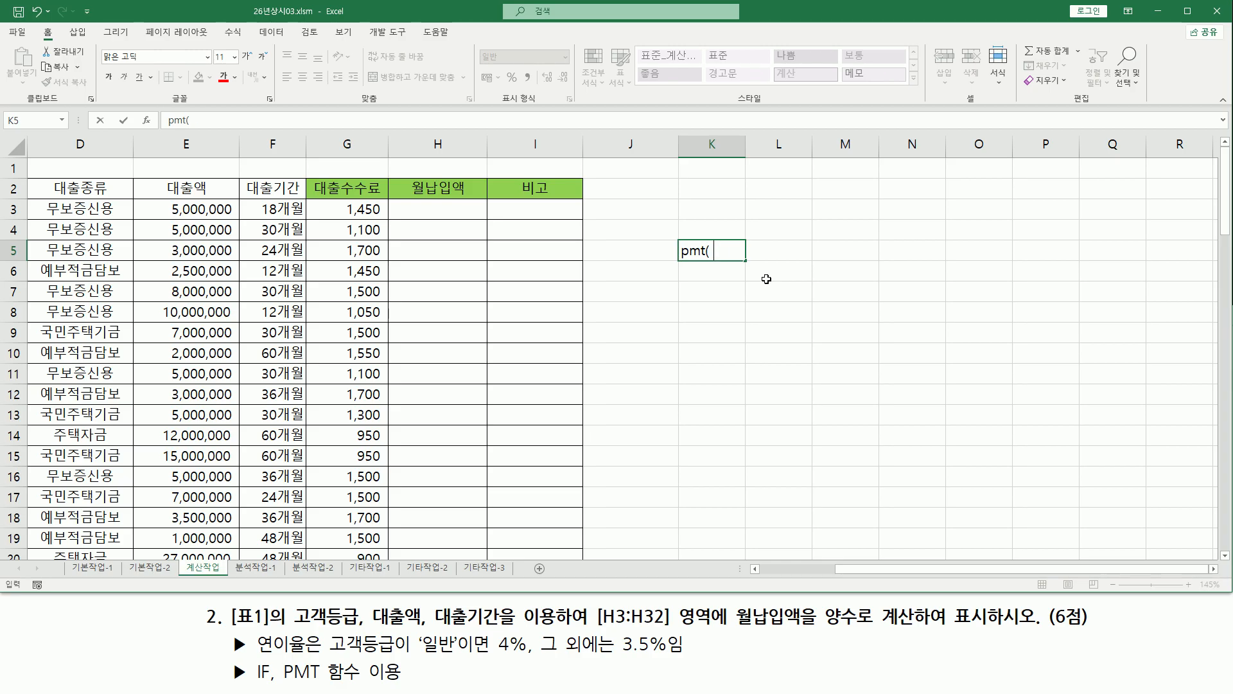
pyautogui.write('이자,')
pyautogui.write(' 기간, 현재')
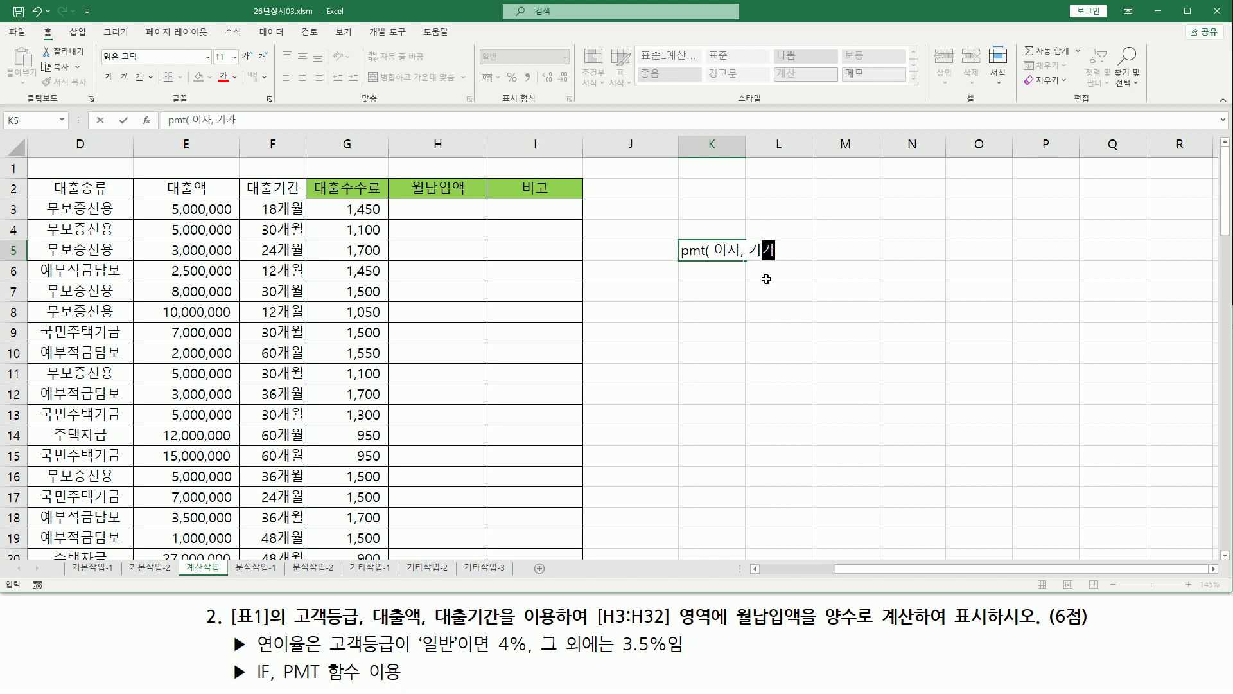
pyautogui.write('가치,')
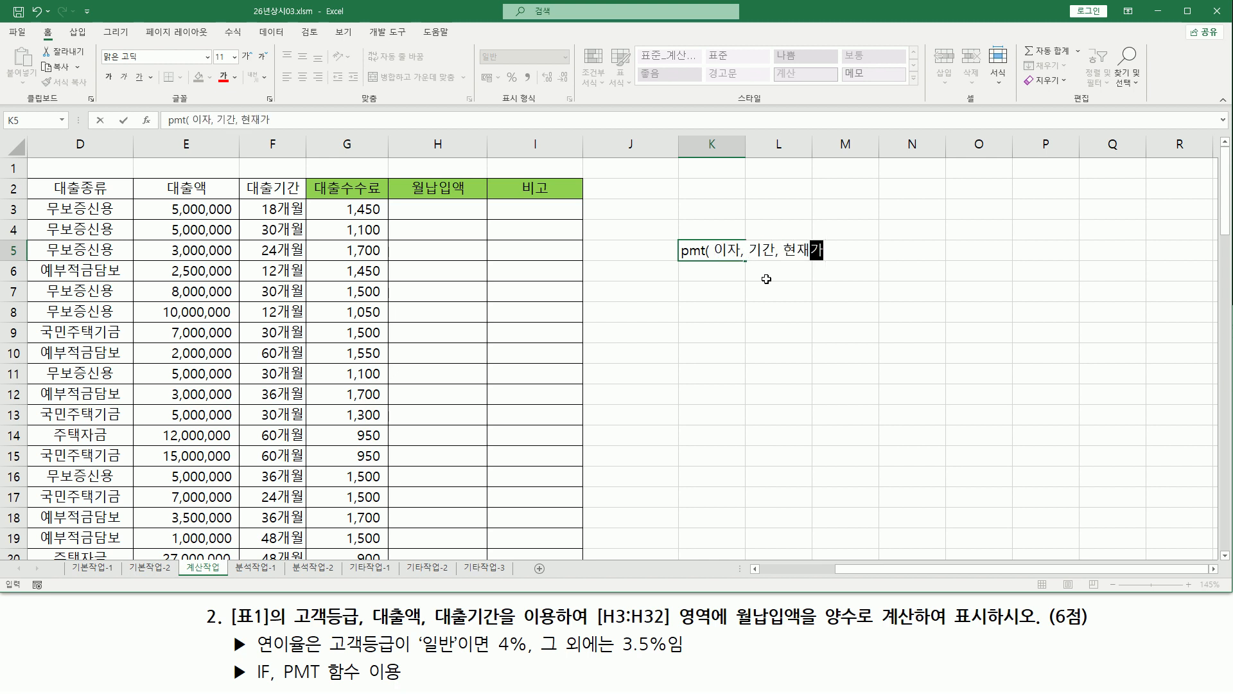
pyautogui.write(' 미래가')
pyautogui.write('치, 나')
pyautogui.write('ㅇ')
pyautogui.write('입시점')
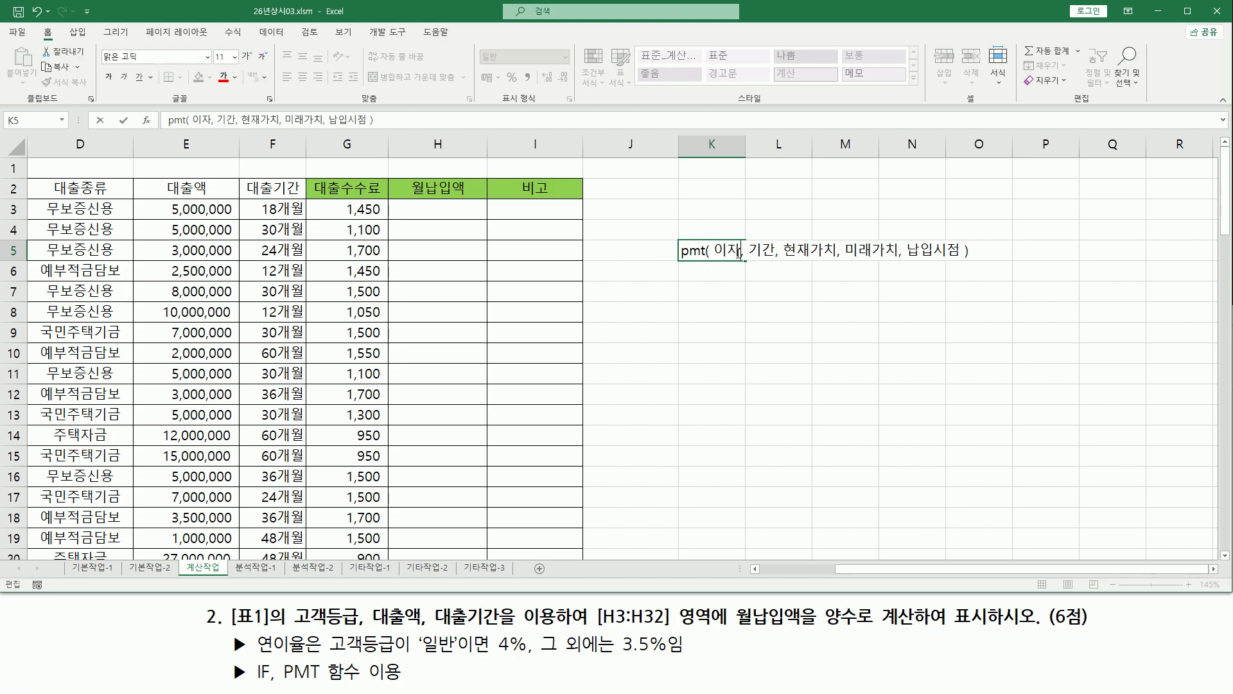
pyautogui.write('(월), 기간')
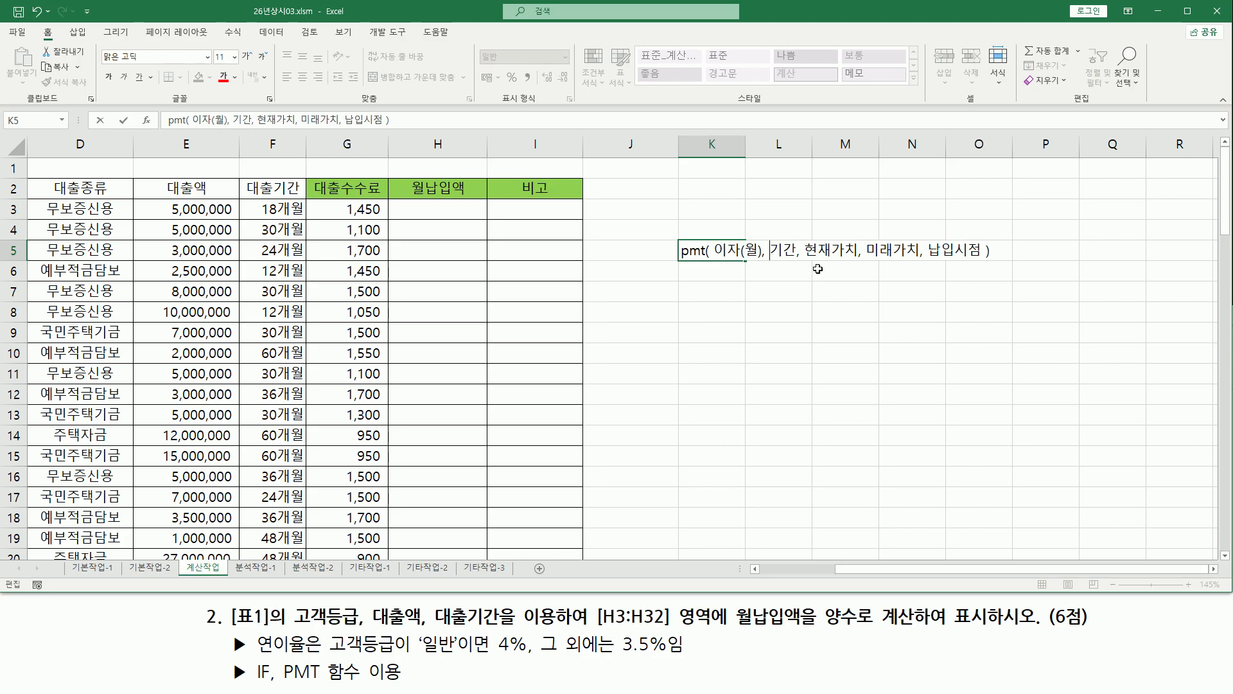
pyautogui.write('(월)')
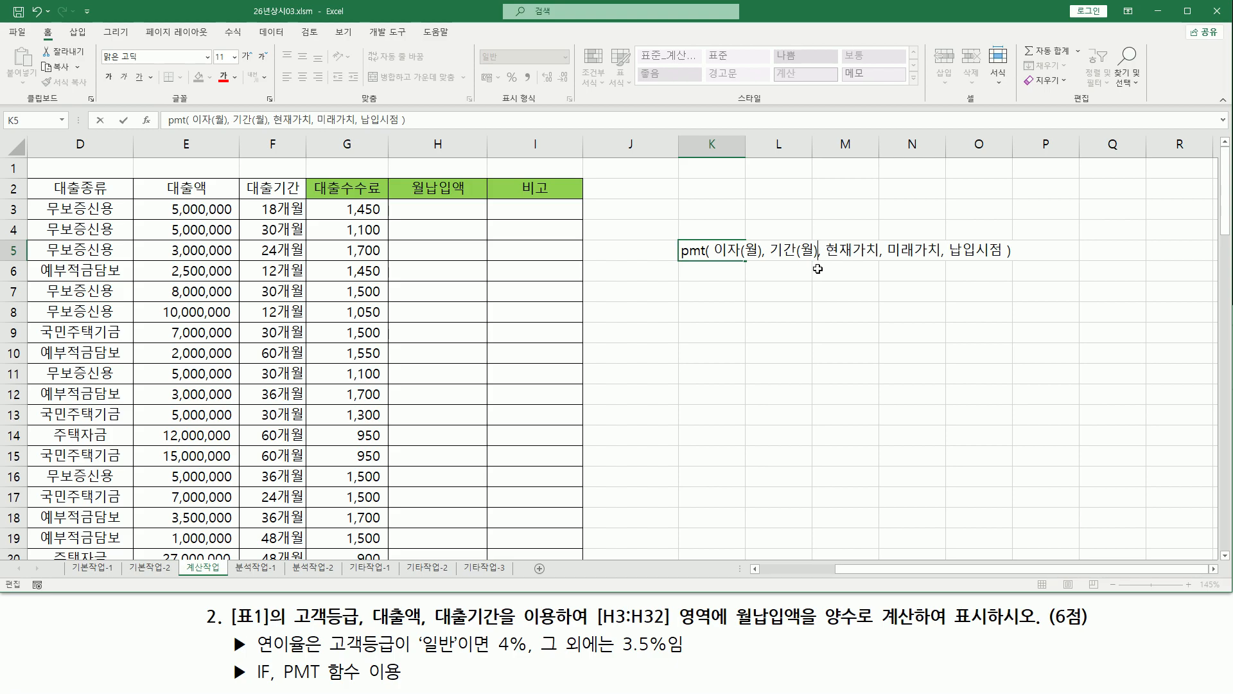
# Match PMT's 현재가치 argument with loan amount E3 and consider whether 미래가치 and 납입시점 are needed.
pyautogui.moveTo(825, 259); pyautogui.dragTo(877, 259)
pyautogui.moveTo(165, 200); pyautogui.dragTo(184, 217)
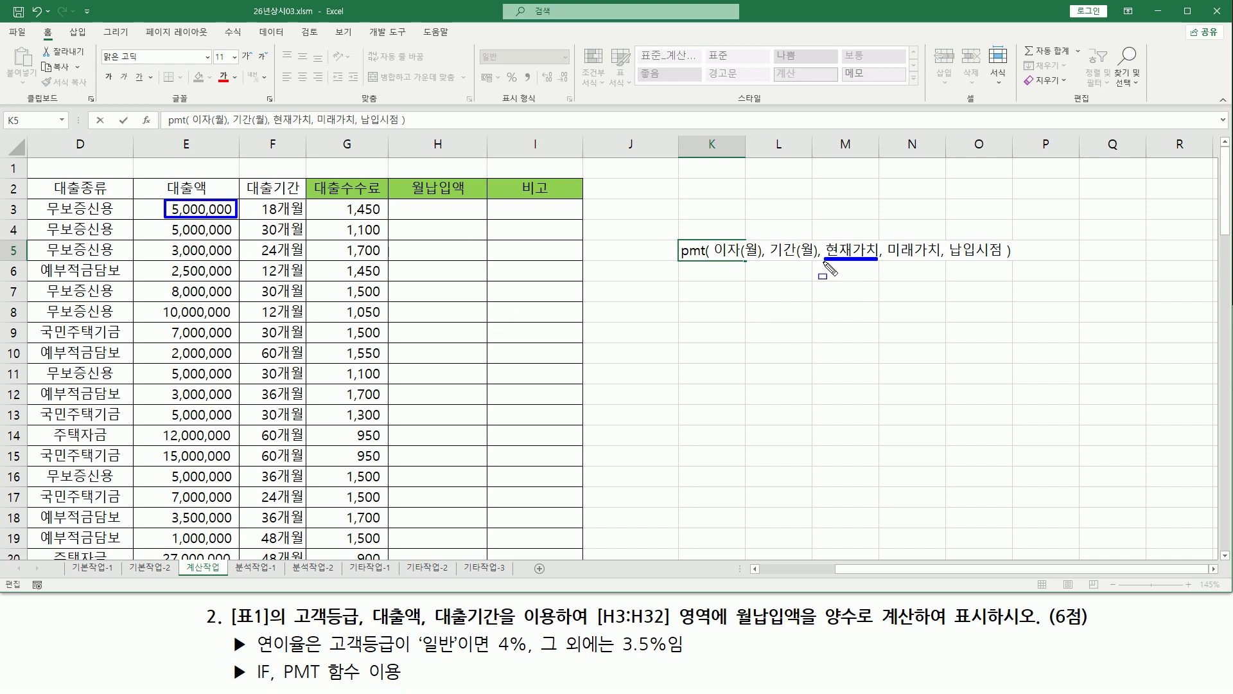
pyautogui.moveTo(887, 260); pyautogui.dragTo(937, 260)
pyautogui.moveTo(889, 252); pyautogui.dragTo(1007, 261)
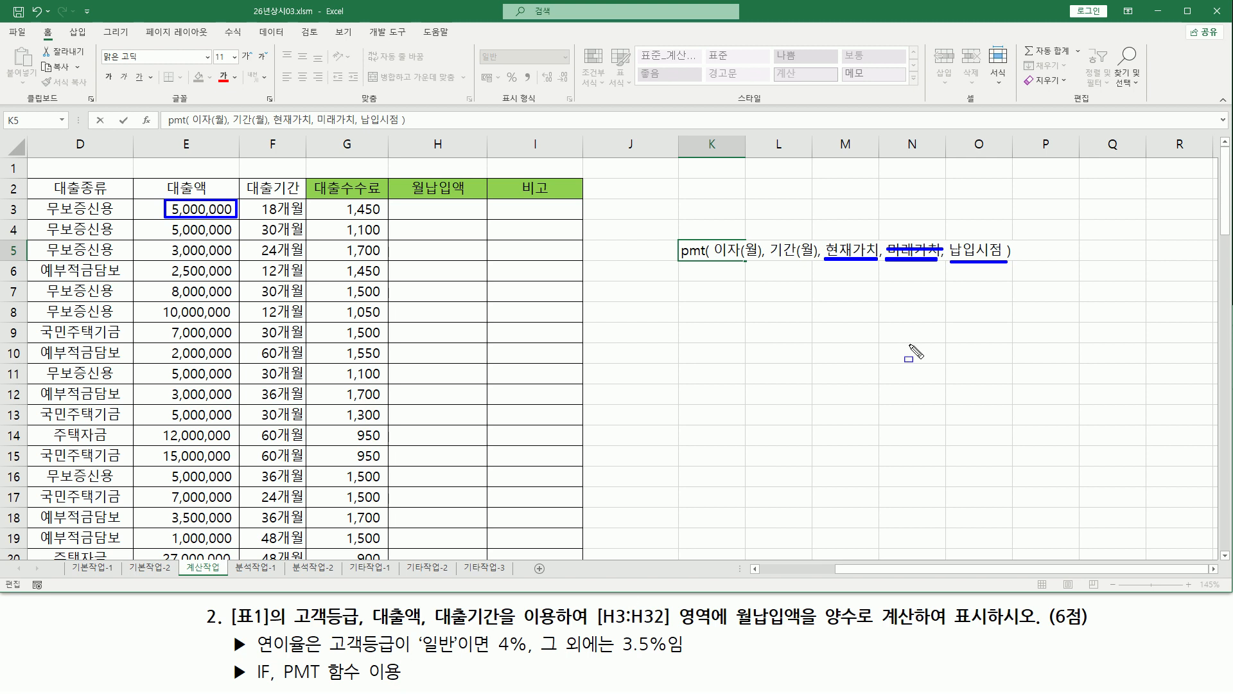
pyautogui.moveTo(952, 250); pyautogui.dragTo(1006, 250)
pyautogui.press('Escape')
# Examine the three required PMT arguments, matching 기간(월) with F3 and 현재가치 with E3.
pyautogui.moveTo(716, 260); pyautogui.dragTo(880, 259)
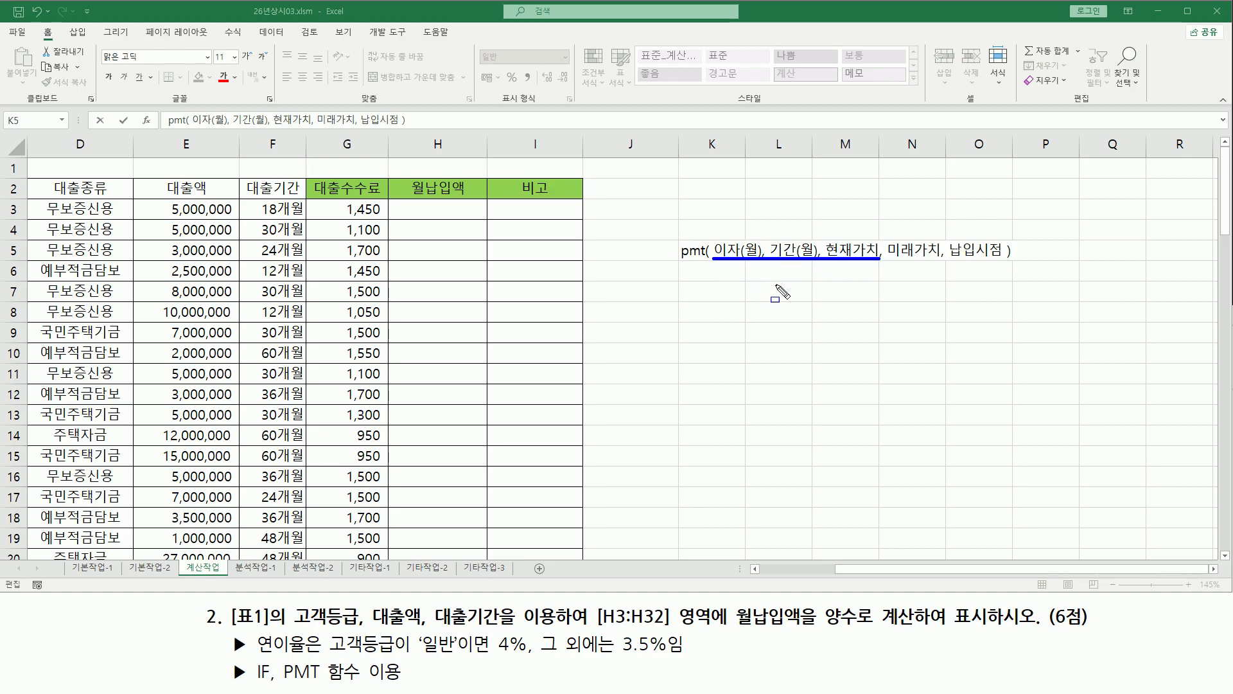
pyautogui.moveTo(259, 200); pyautogui.dragTo(307, 219)
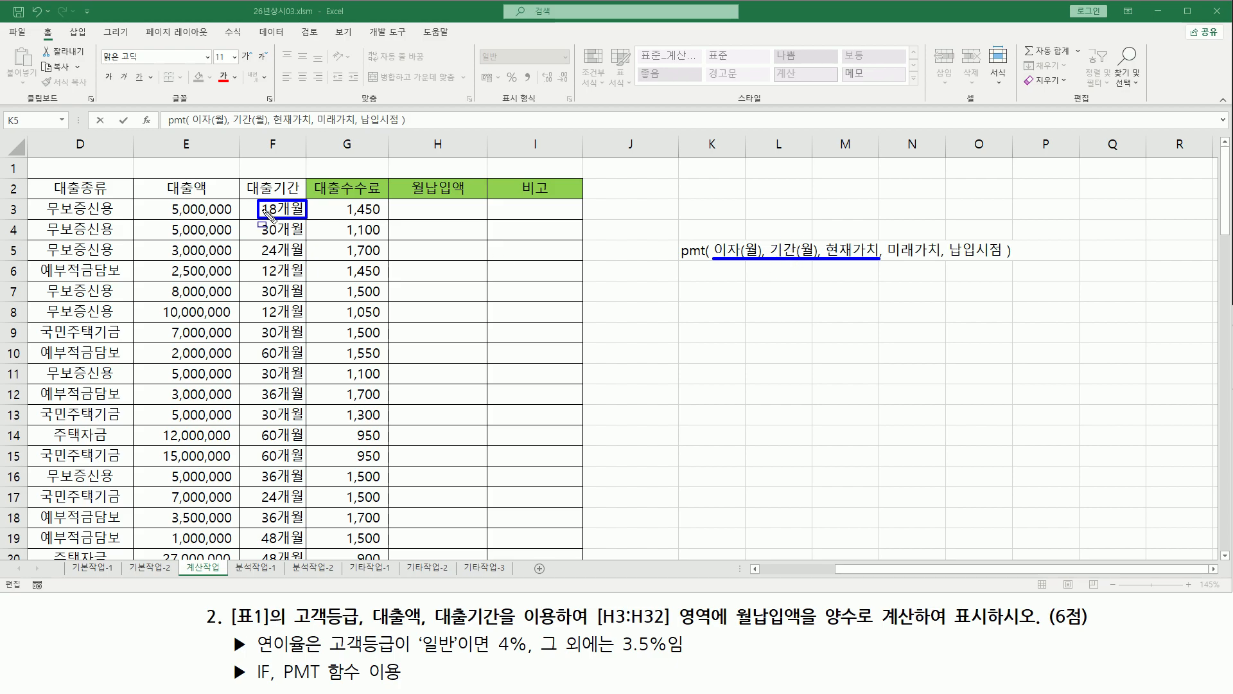
pyautogui.moveTo(770, 235)
pyautogui.mouseDown()
pyautogui.moveTo(818, 257)
pyautogui.moveTo(882, 262)
pyautogui.mouseUp()
pyautogui.moveTo(160, 199)
pyautogui.mouseDown()
pyautogui.moveTo(188, 217)
pyautogui.moveTo(233, 218)
pyautogui.mouseUp()
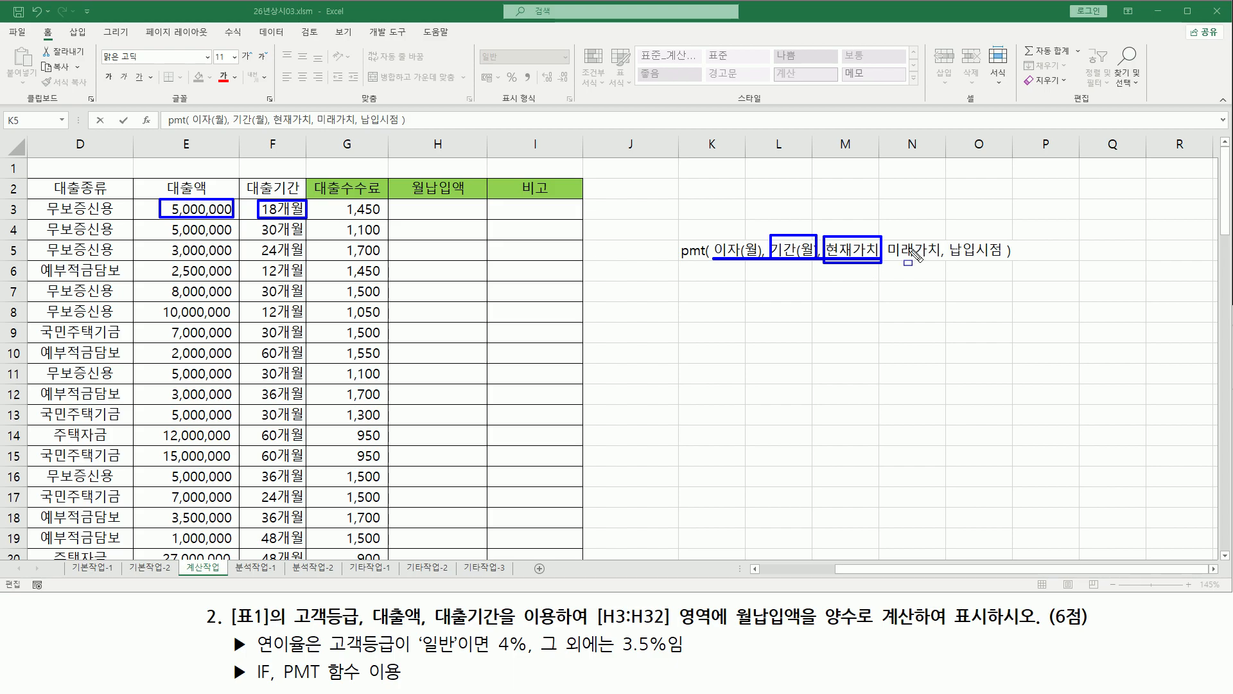
pyautogui.moveTo(891, 249); pyautogui.dragTo(1005, 250)
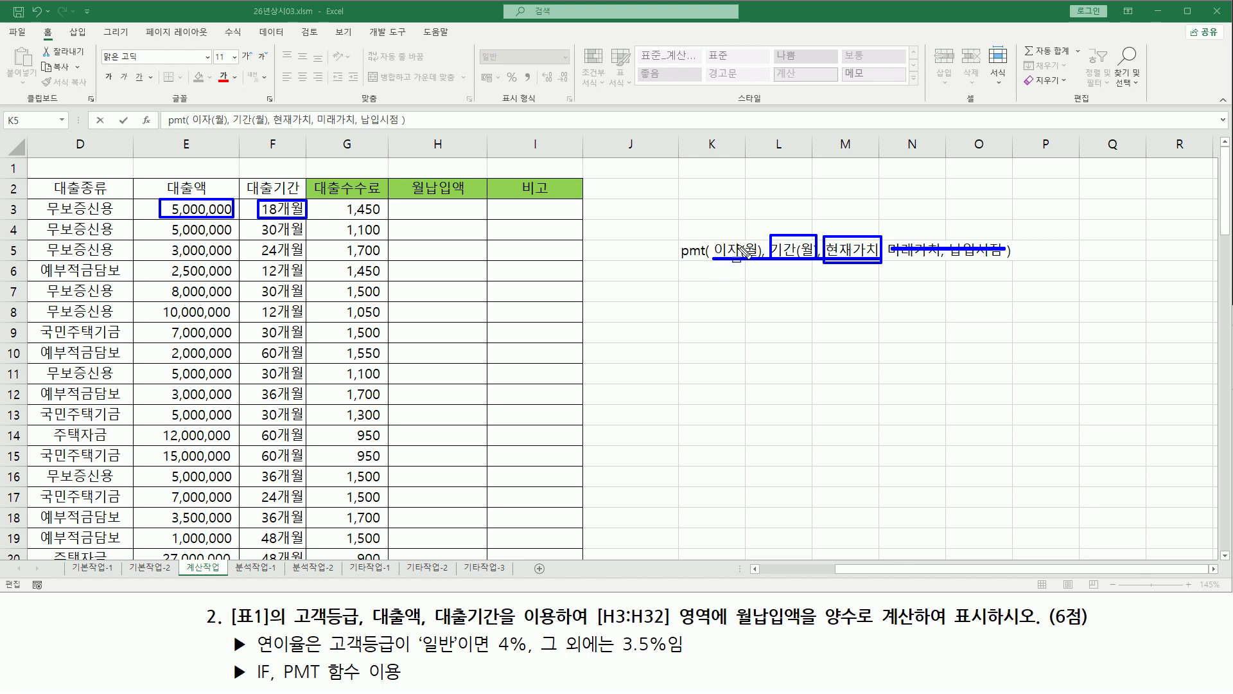
# Read the annual rate rule for 고객등급, with 4% for 일반 and 3.5% otherwise, and its required IF function.
pyautogui.moveTo(255, 632)
pyautogui.mouseDown()
pyautogui.moveTo(276, 656)
pyautogui.moveTo(307, 656)
pyautogui.mouseUp()
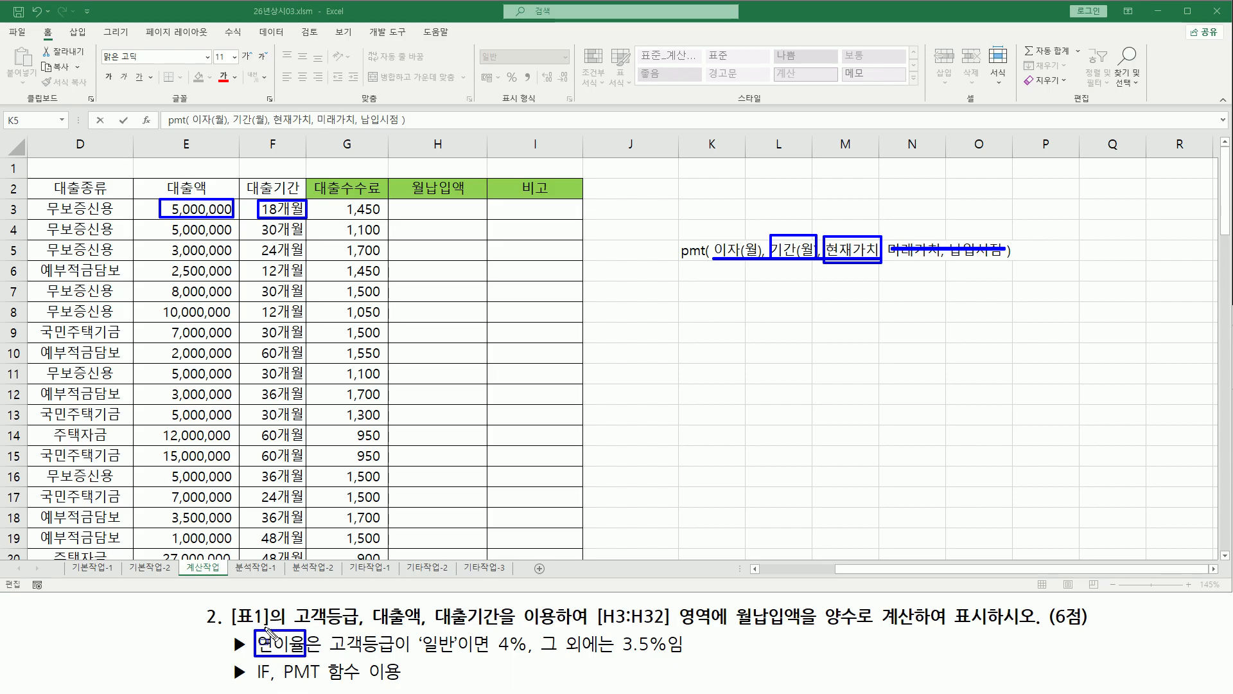
pyautogui.moveTo(327, 653); pyautogui.dragTo(520, 654)
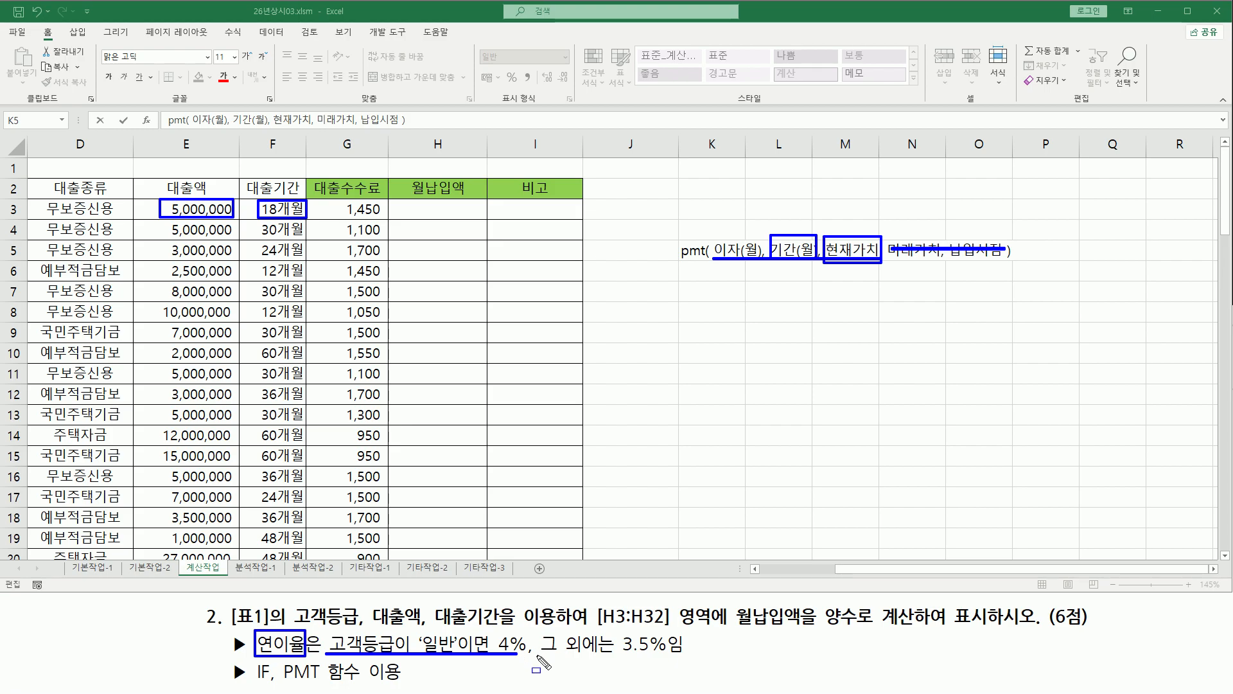
pyautogui.moveTo(538, 654); pyautogui.dragTo(668, 654)
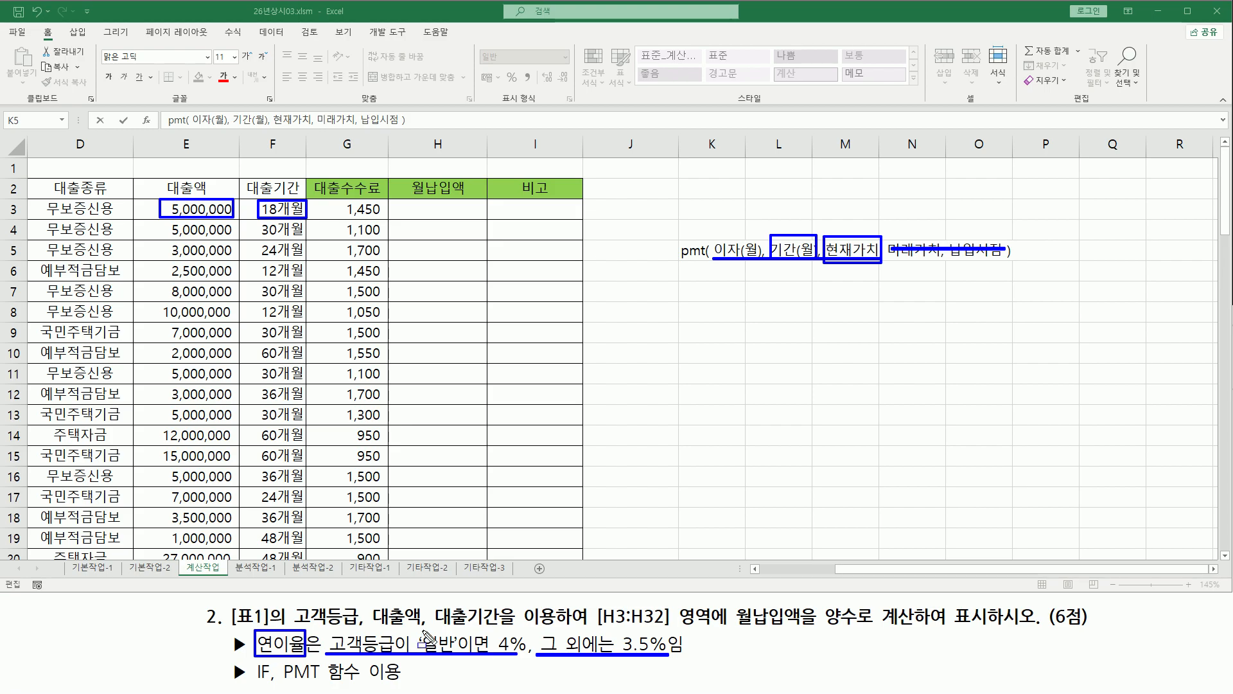
pyautogui.moveTo(251, 662); pyautogui.dragTo(275, 683)
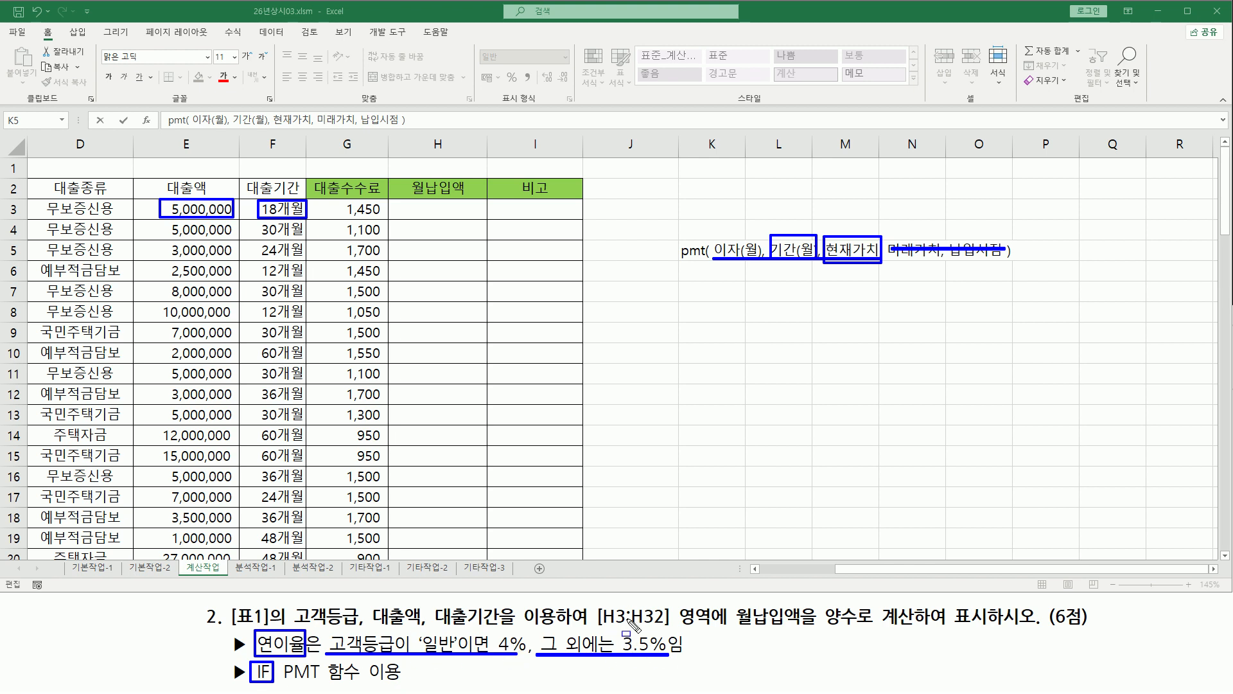
pyautogui.press('Escape')
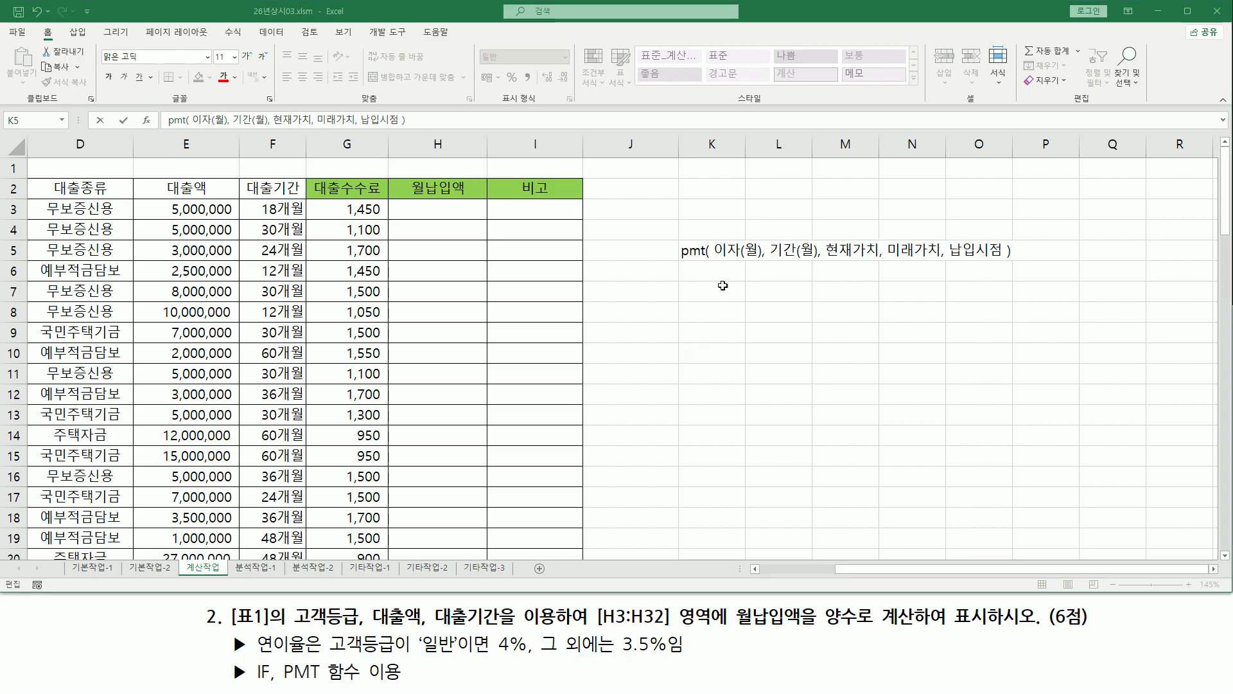
# Write the IF syntax as a text note in K7: if( 조건, 참, 거짓 ).
pyautogui.click(700, 296)
pyautogui.write('ㅑㄹ')
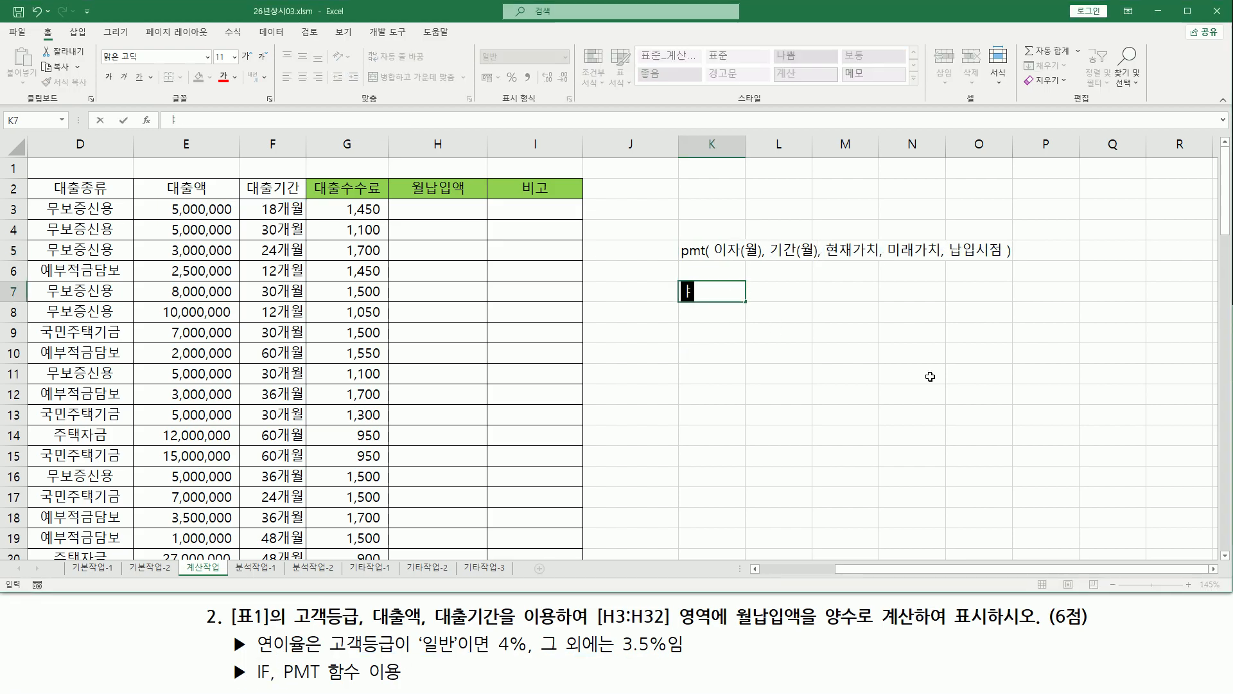
pyautogui.press('BackSpace')
pyautogui.press('BackSpace')
pyautogui.write('if( 조건, 참')
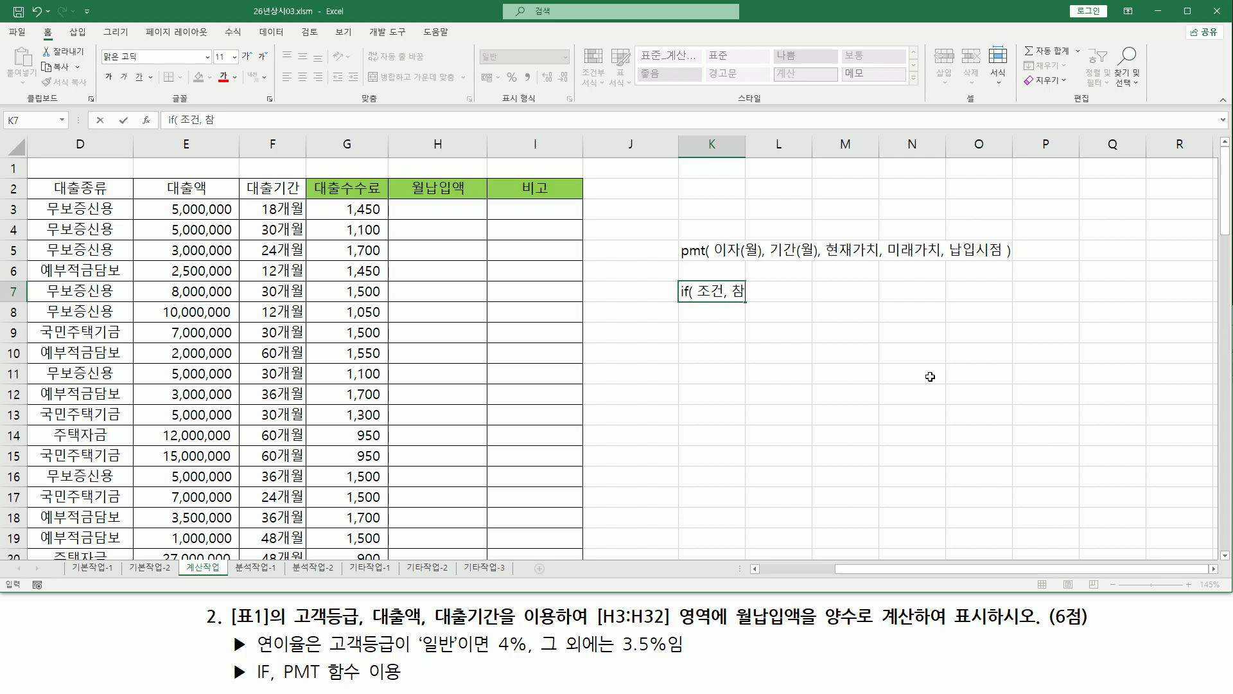
pyautogui.write('ㄱ기저')
pyautogui.press('BackSpace')
pyautogui.press('BackSpace')
pyautogui.write('것지')
pyautogui.press('BackSpace')
pyautogui.press('BackSpace')
pyautogui.write('거짓 )')
pyautogui.press('Return')
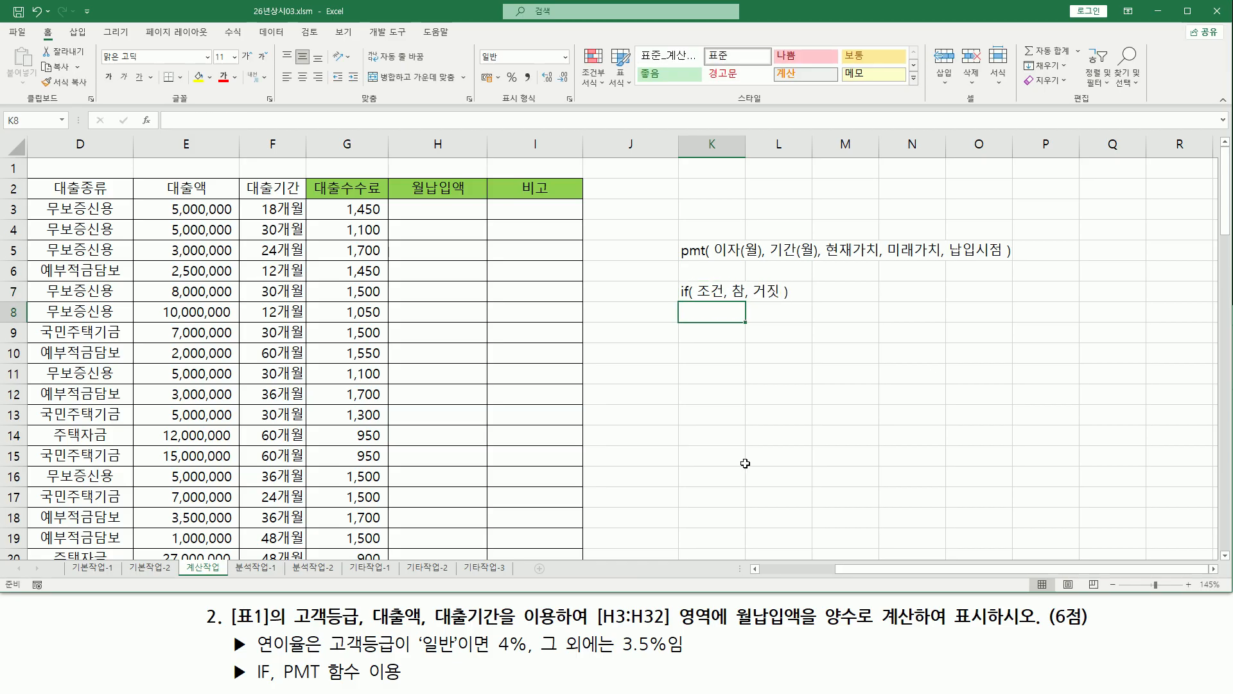
# Begin a PMT formula in H3 and check the 고객등급 condition that determines its rate argument.
pyautogui.click(427, 212)
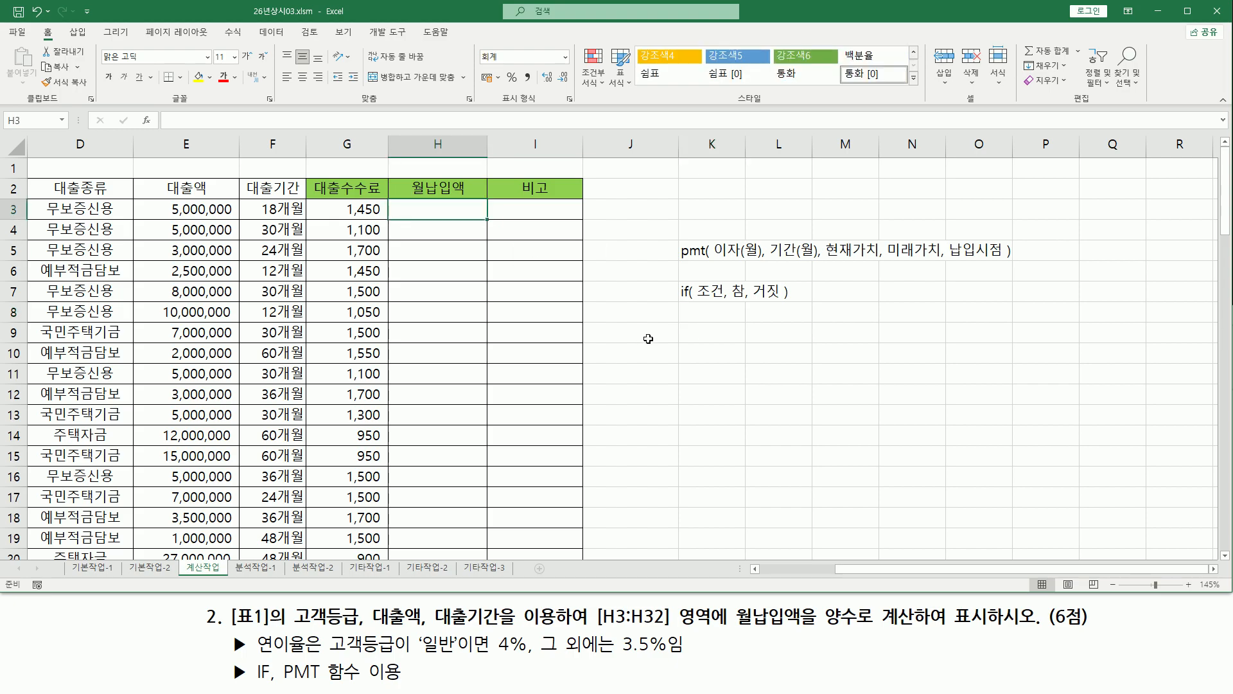
pyautogui.write('=')
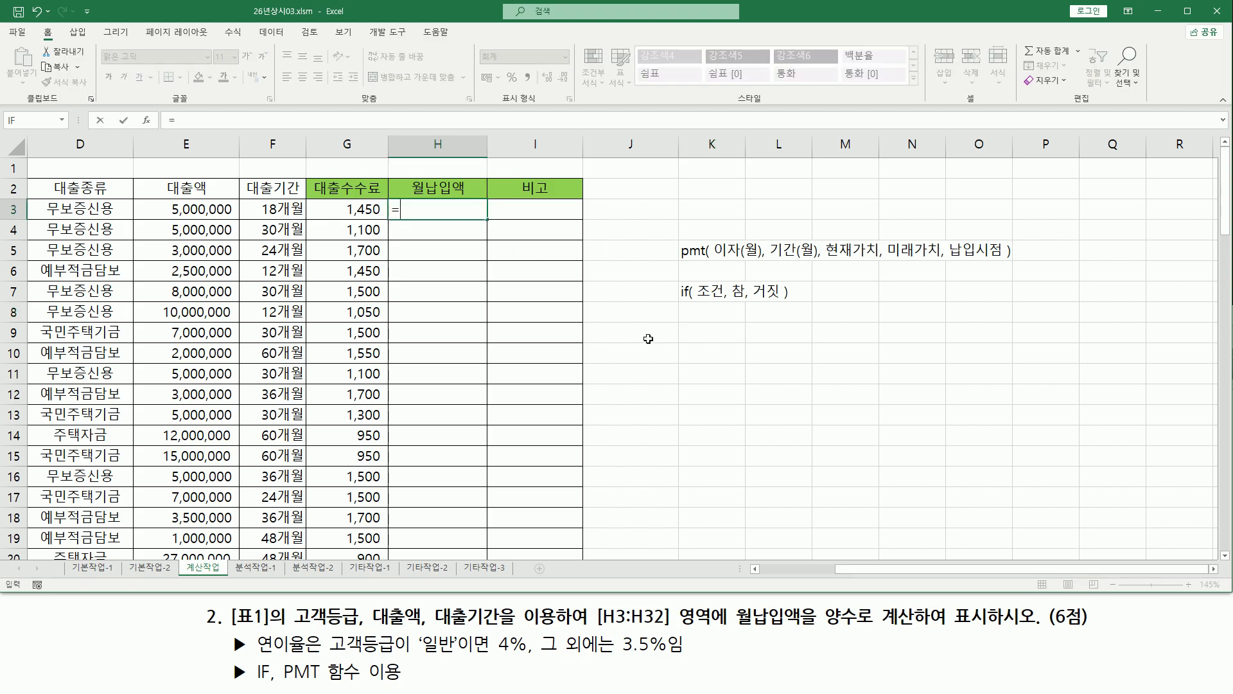
pyautogui.write('pmt(')
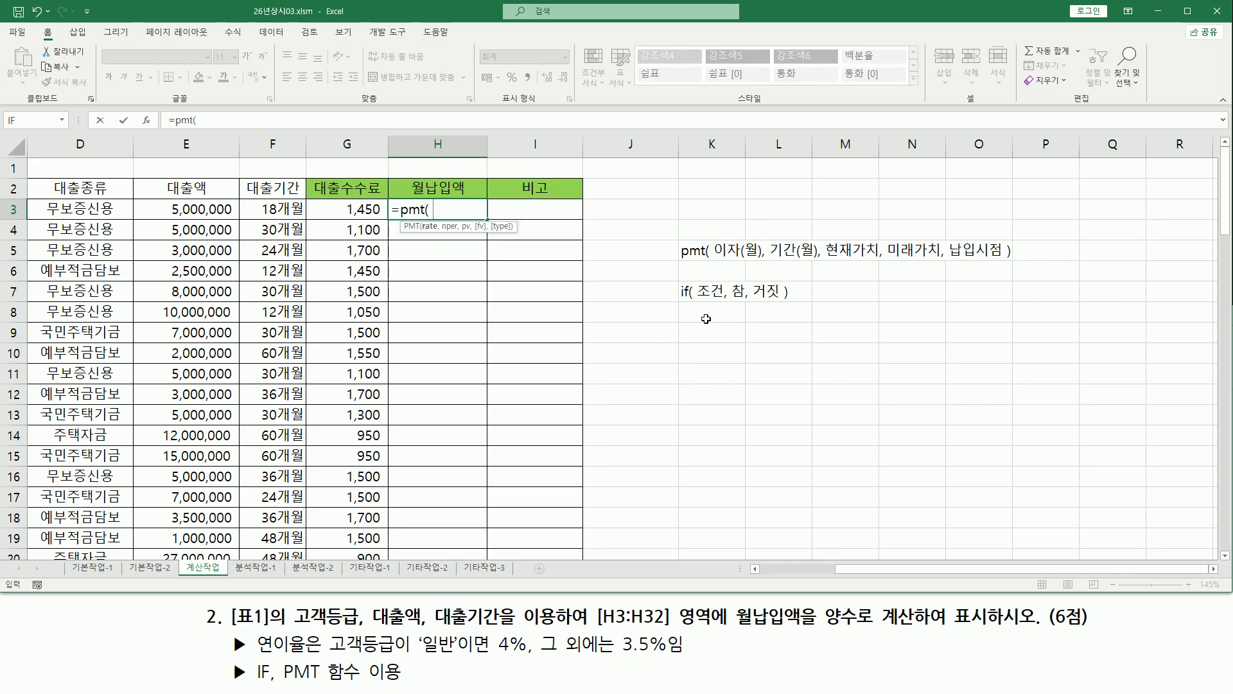
pyautogui.moveTo(325, 656); pyautogui.dragTo(685, 656)
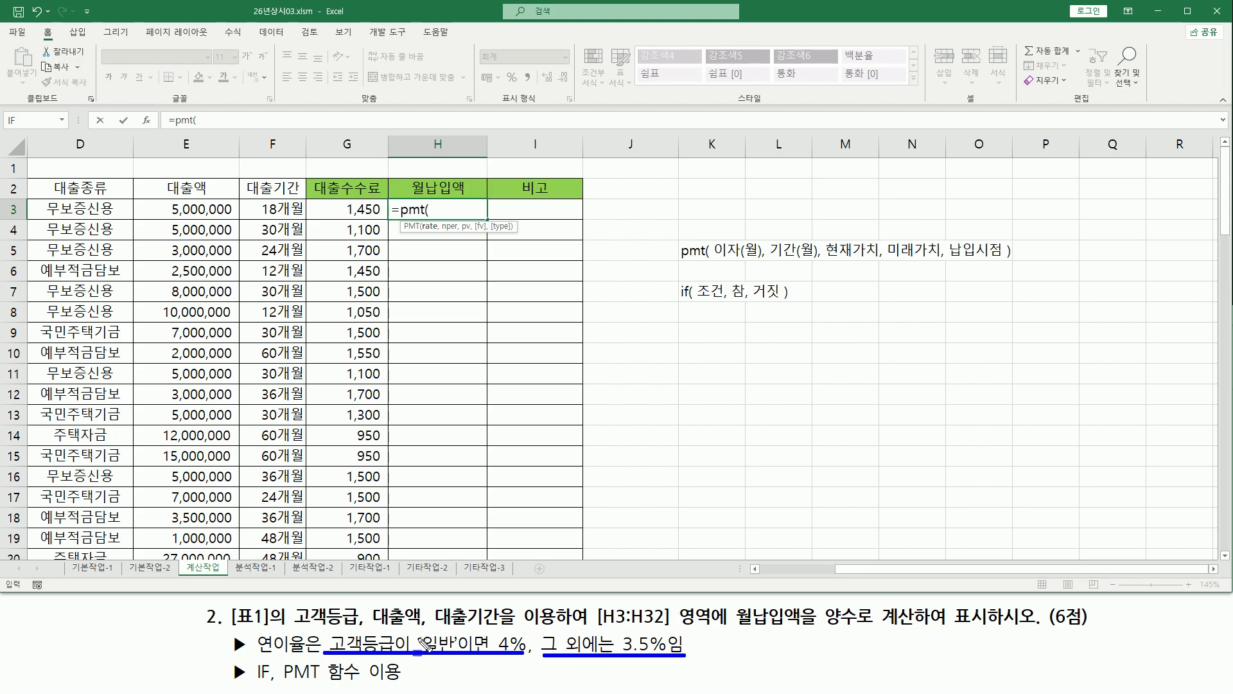
pyautogui.moveTo(417, 633); pyautogui.dragTo(459, 654)
pyautogui.press('Escape')
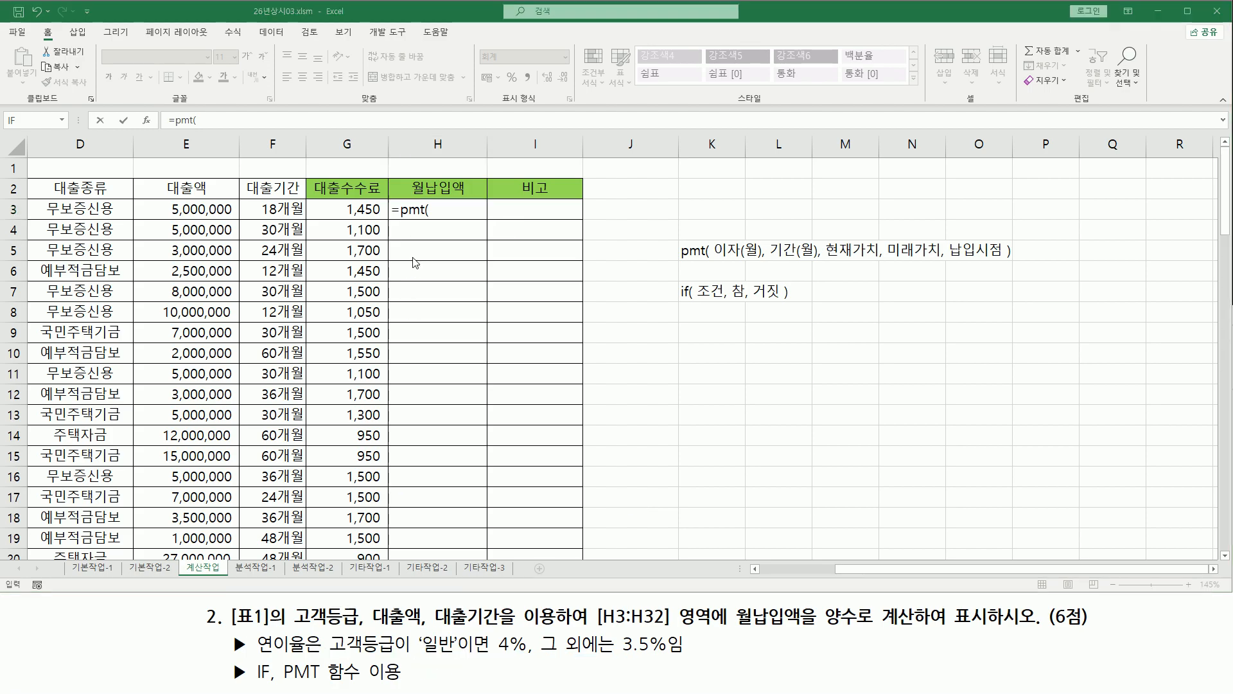
# Nest if( B3 = "일반", 4%, 3.5% ) as the rate argument of the PMT formula in H3.
pyautogui.write('if(')
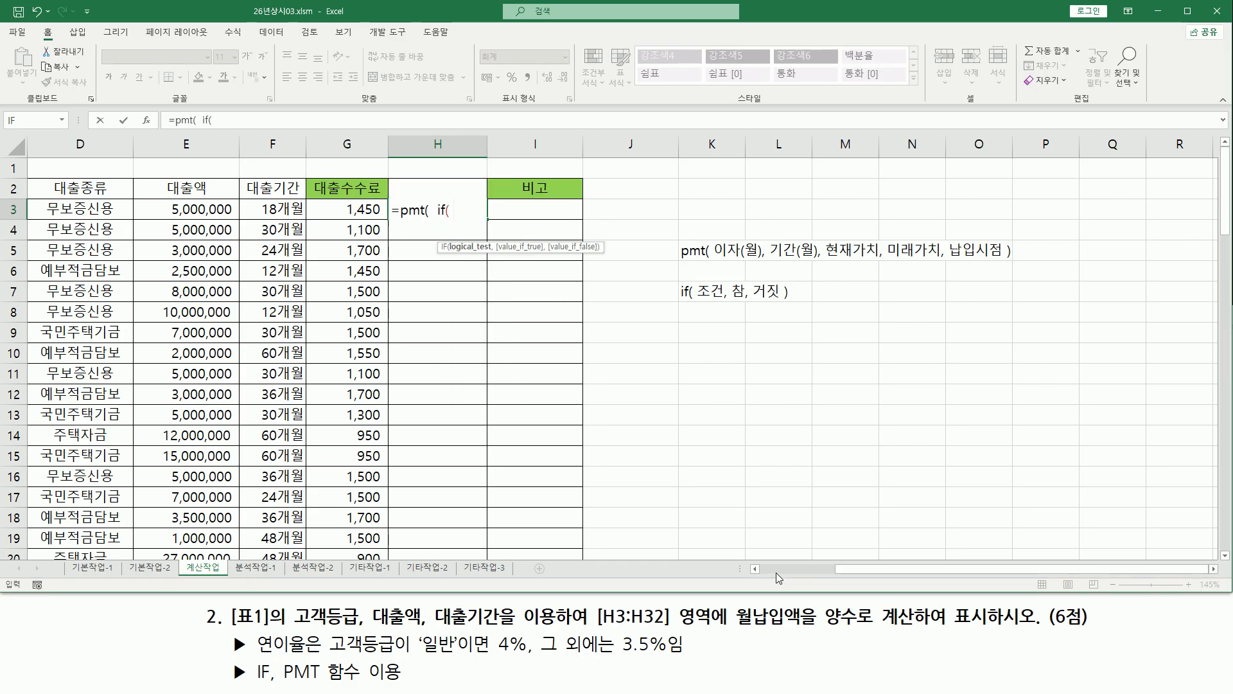
pyautogui.hscroll(-3, 779, 578)
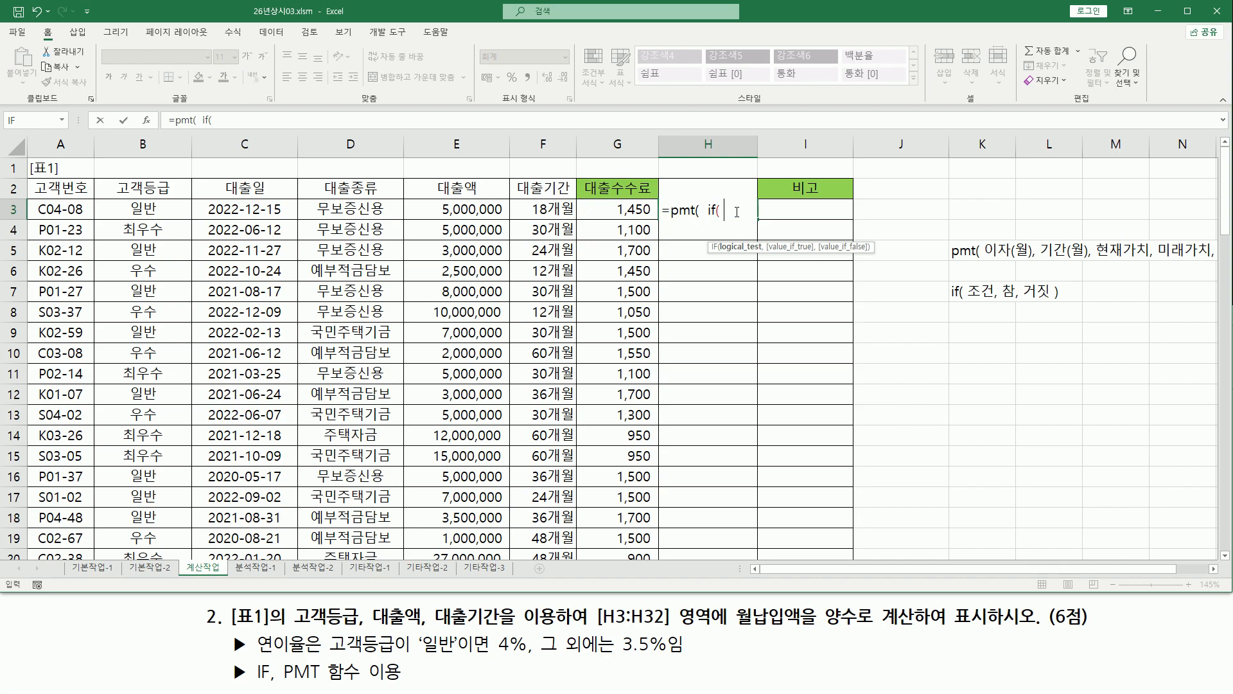
pyautogui.click(139, 209)
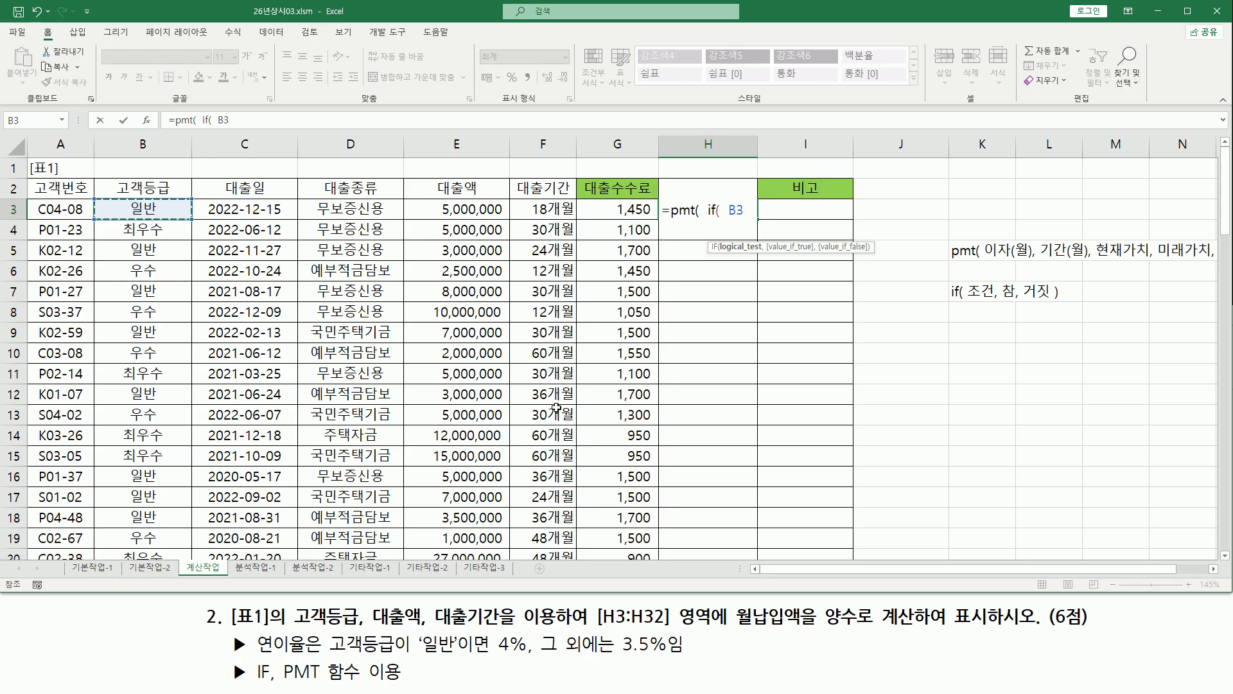
pyautogui.write('= ')
pyautogui.write('"일바')
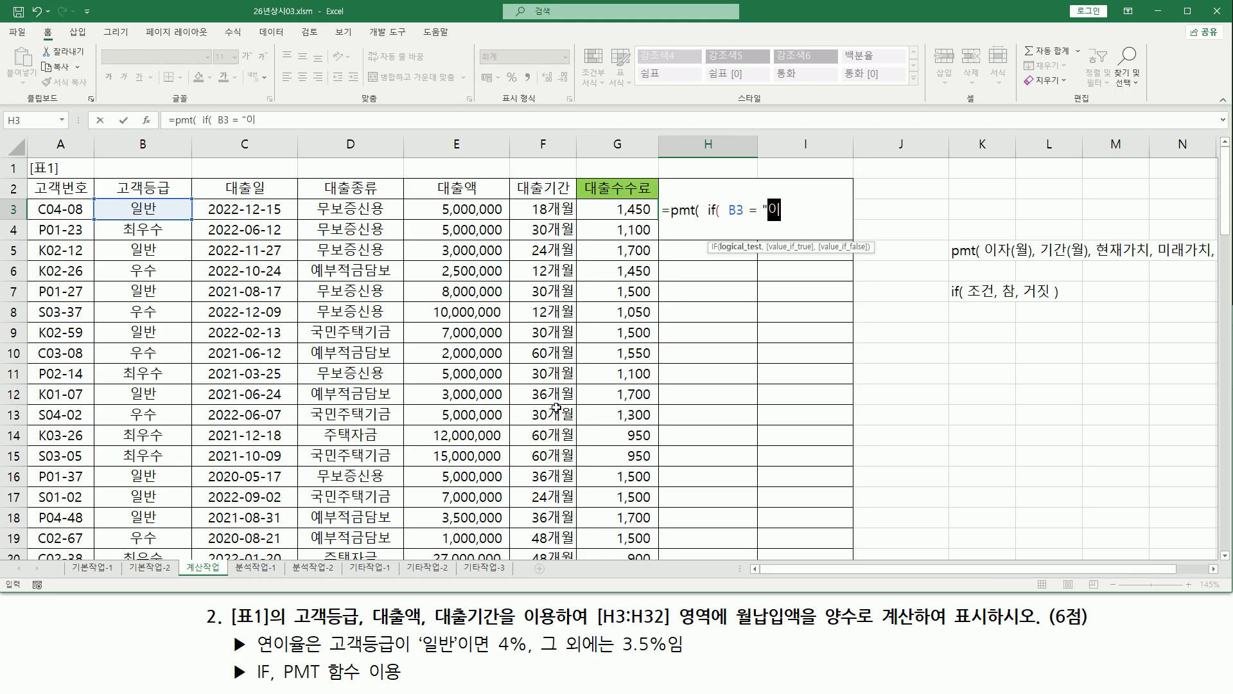
pyautogui.write('",')
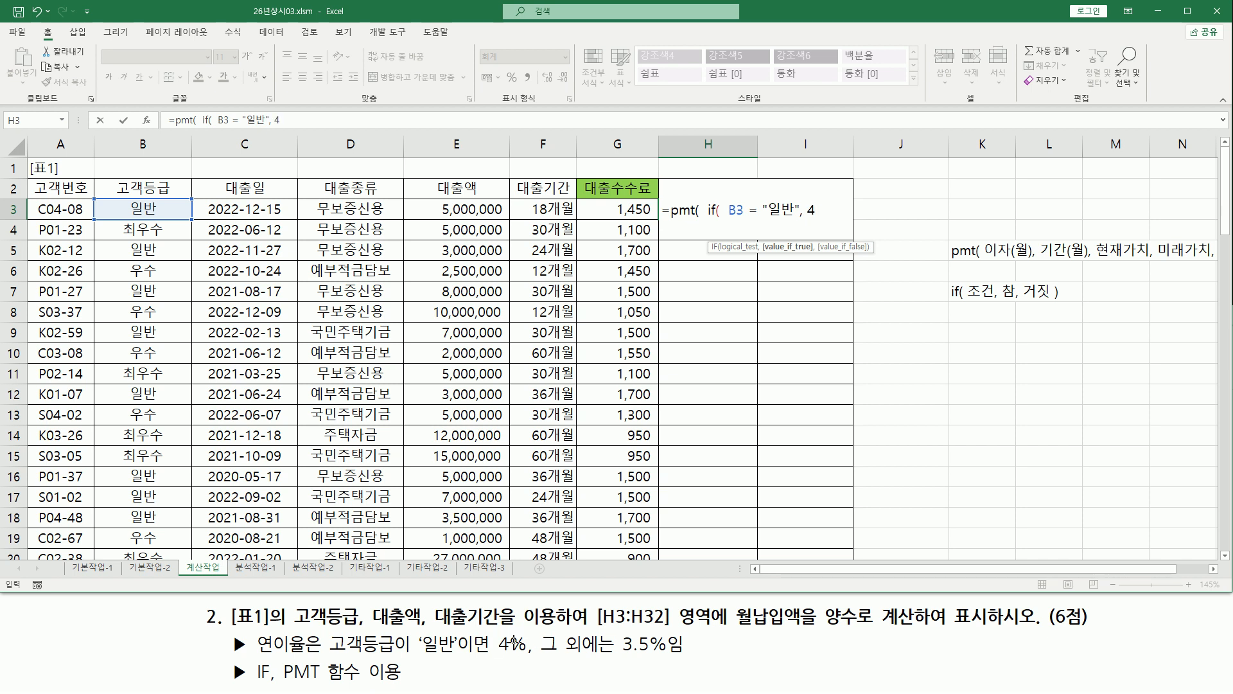
pyautogui.write('4%,')
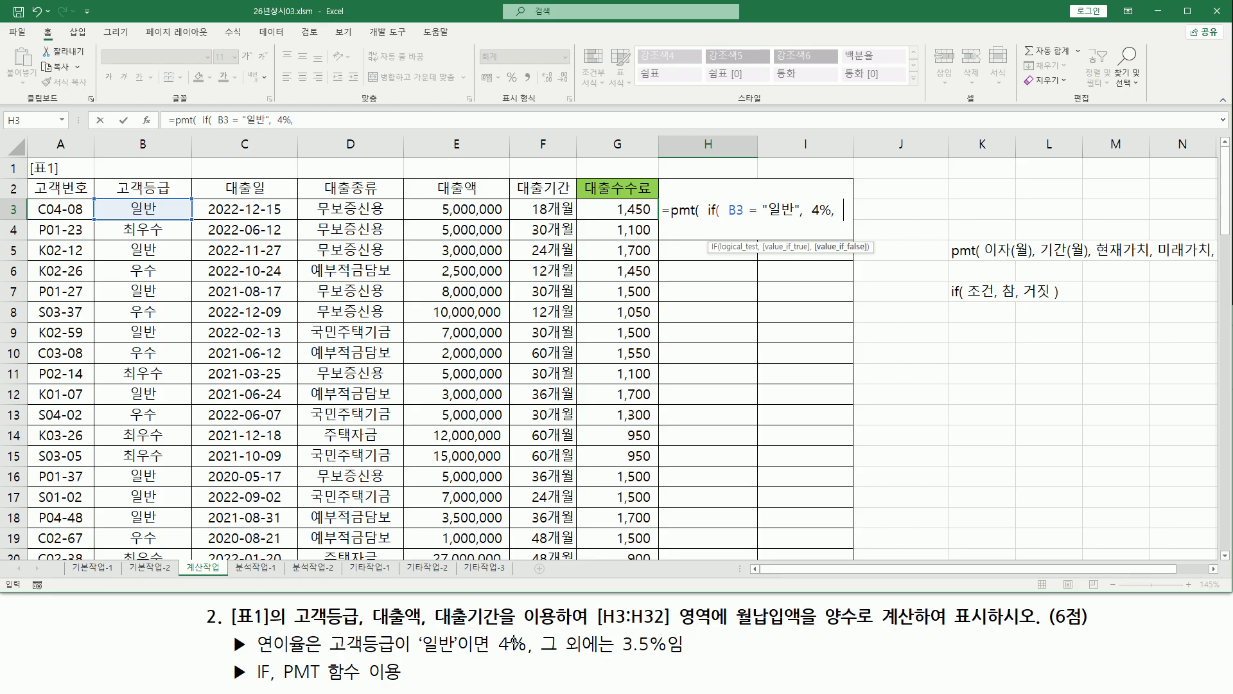
pyautogui.write(' 3.5')
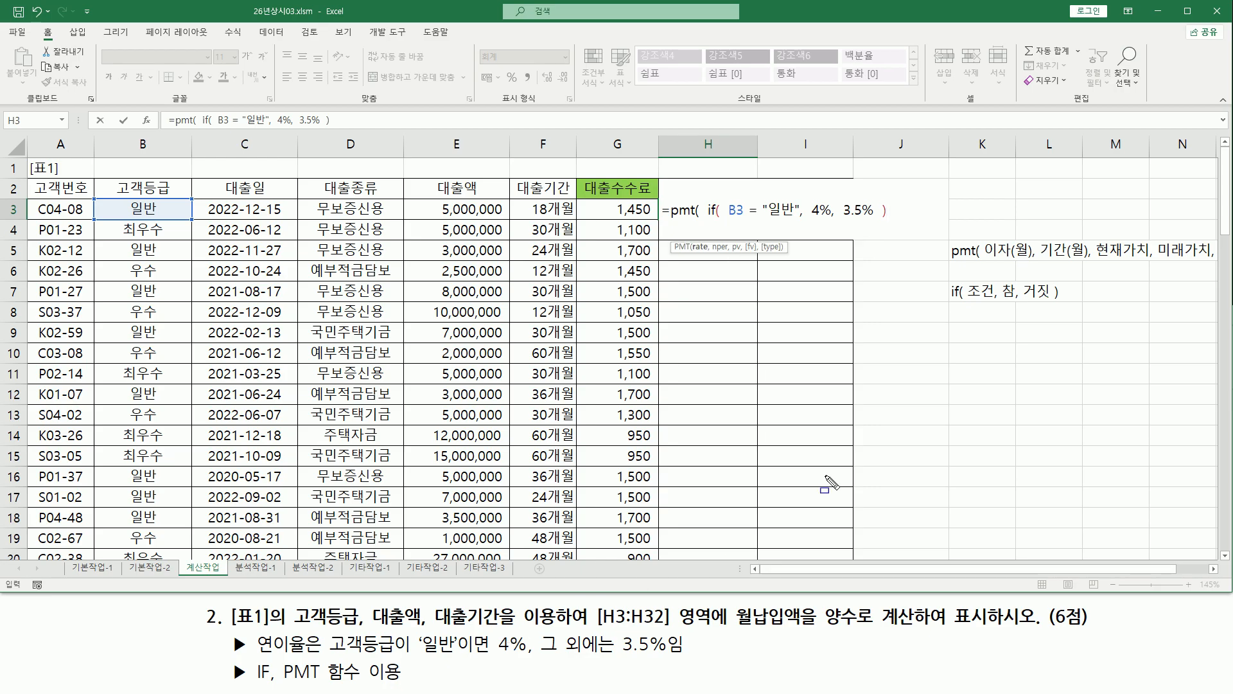
# Compare the nested IF's condition, 4% and 3.5% with 조건, 참 and 거짓 in the K7 syntax note.
pyautogui.moveTo(729, 220)
pyautogui.mouseDown()
pyautogui.moveTo(802, 220)
pyautogui.moveTo(802, 198)
pyautogui.mouseUp()
pyautogui.moveTo(970, 300); pyautogui.dragTo(984, 300)
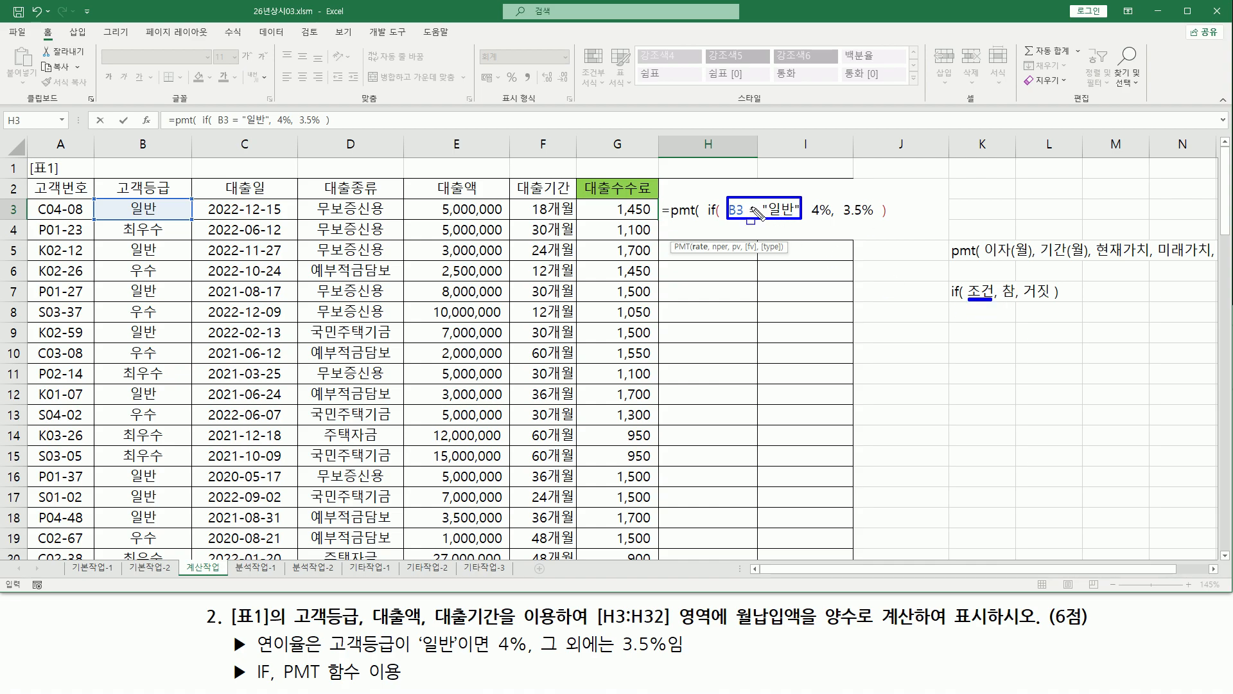
pyautogui.moveTo(813, 218); pyautogui.dragTo(829, 218)
pyautogui.moveTo(1003, 300); pyautogui.dragTo(1015, 300)
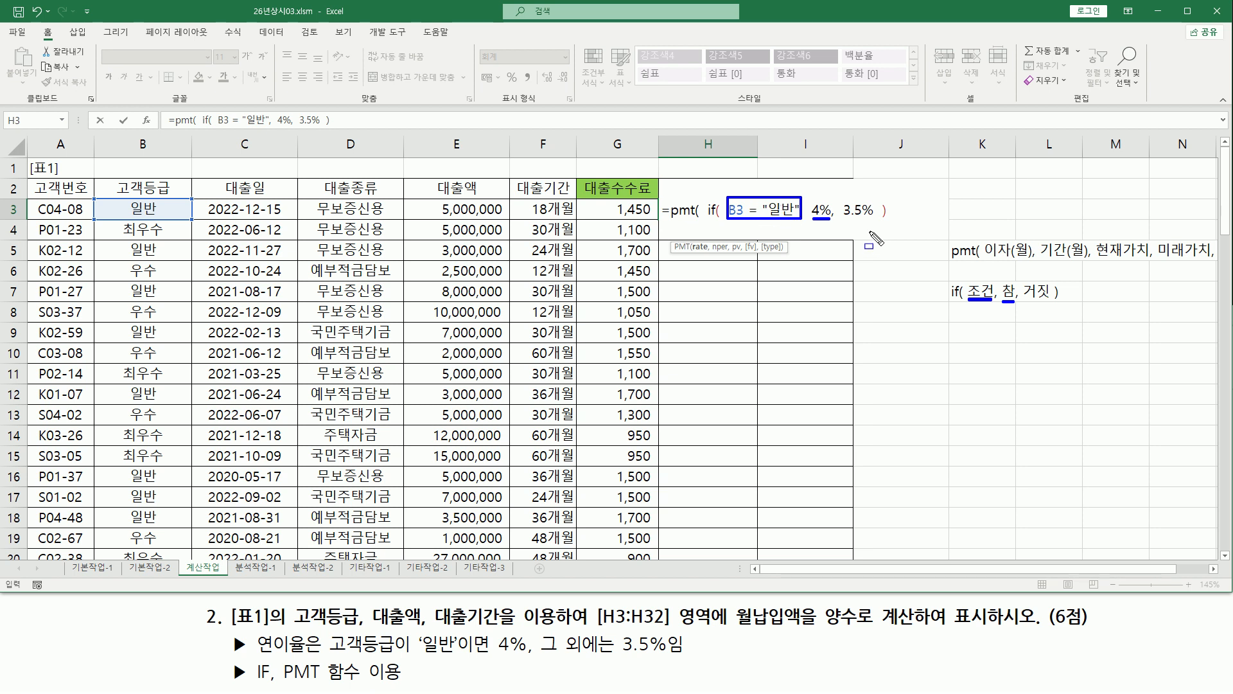
pyautogui.moveTo(843, 219); pyautogui.dragTo(876, 219)
pyautogui.moveTo(1025, 300); pyautogui.dragTo(1056, 300)
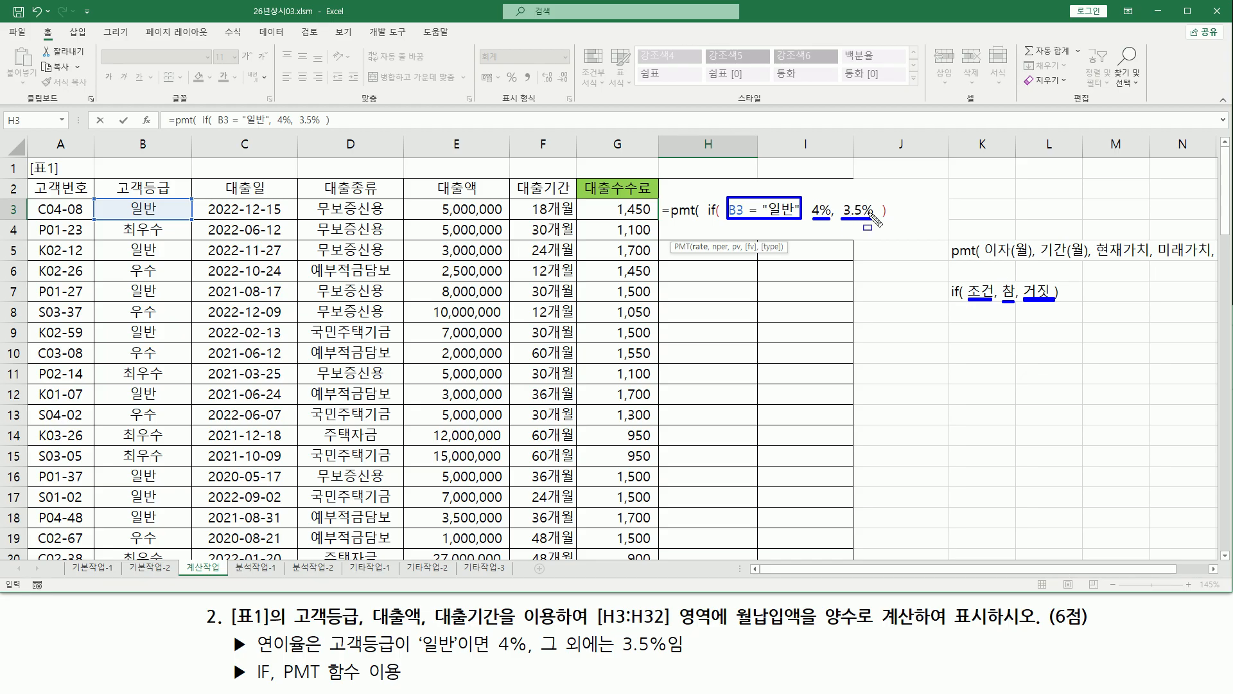
pyautogui.moveTo(706, 188); pyautogui.dragTo(890, 230)
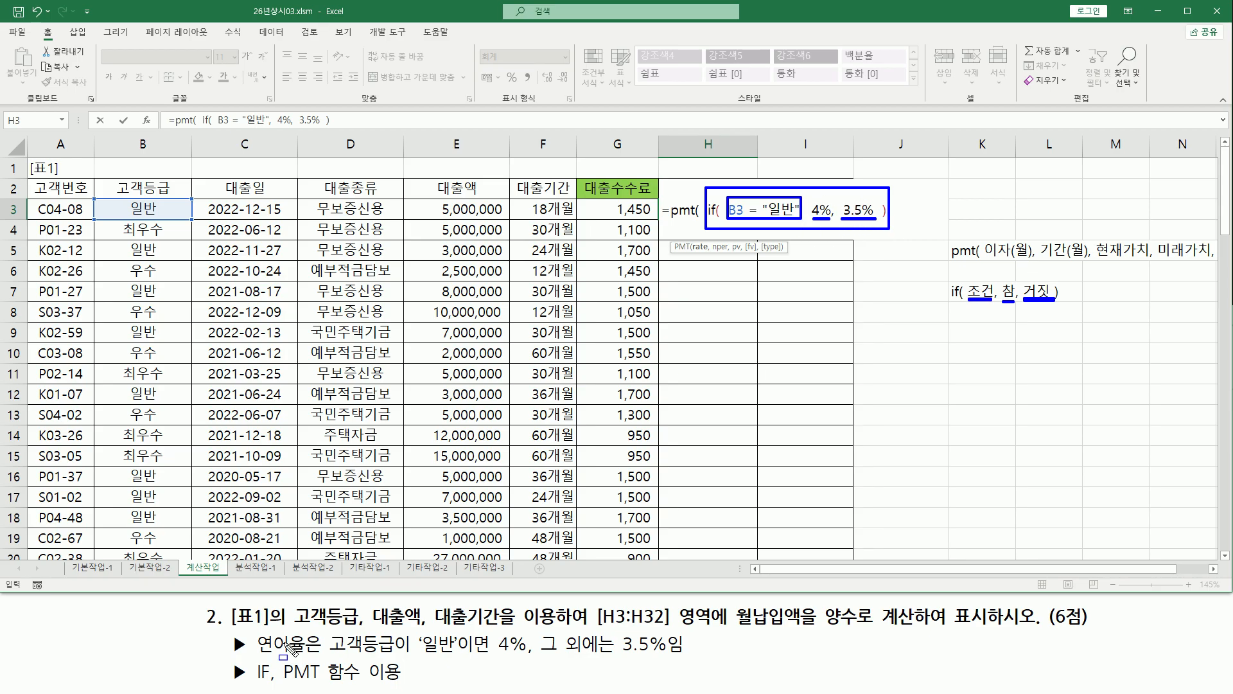
# Convert the annual rate to the monthly rate PMT requires by adding /12 after the IF expression in H3.
pyautogui.moveTo(254, 633); pyautogui.dragTo(308, 658)
pyautogui.moveTo(985, 259); pyautogui.dragTo(1034, 260)
pyautogui.press('Escape')
pyautogui.click(899, 211)
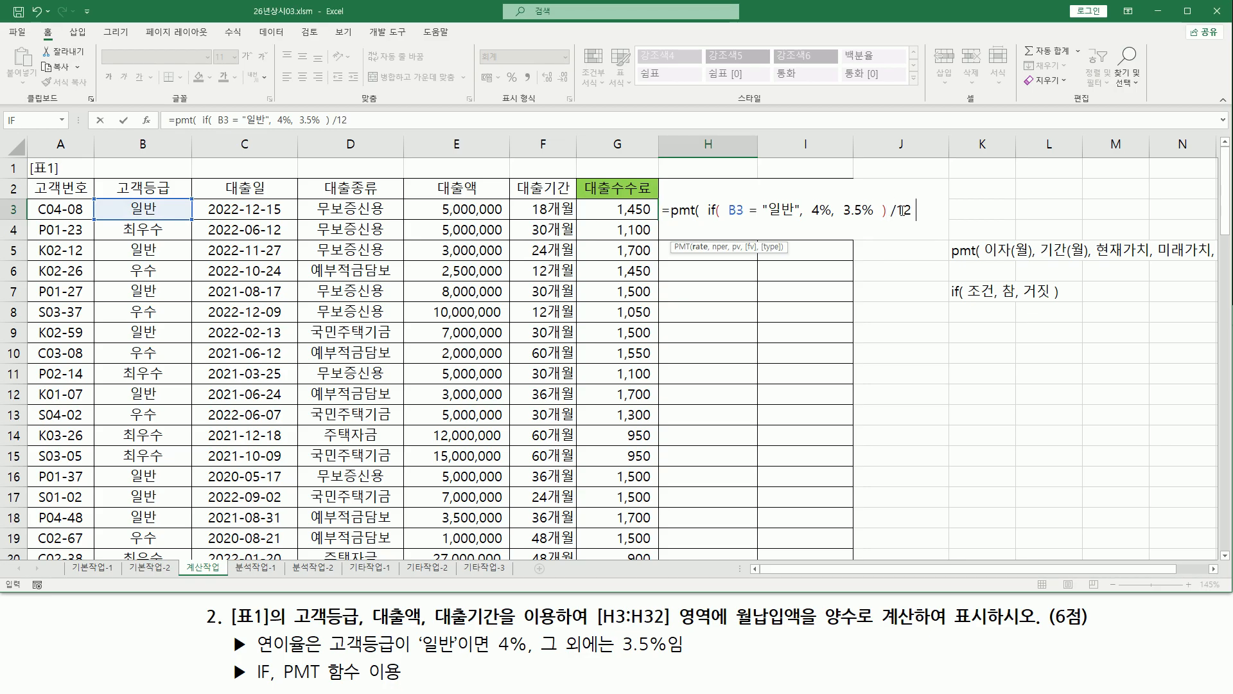
# Check the IF expression and its division by 12 against the 이자(월) argument in the PMT note.
pyautogui.hotkey('ctrl', '2')
pyautogui.moveTo(987, 257); pyautogui.dragTo(1032, 258)
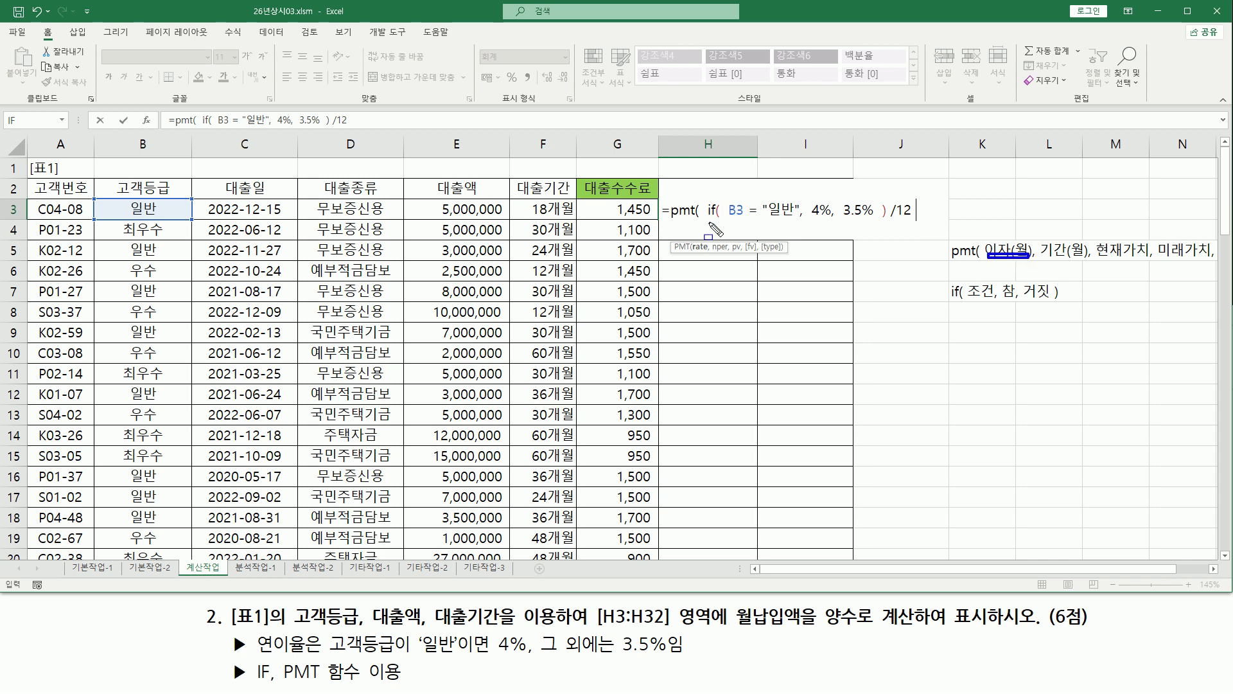
pyautogui.moveTo(704, 219)
pyautogui.mouseDown()
pyautogui.moveTo(888, 219)
pyautogui.moveTo(887, 198)
pyautogui.mouseUp()
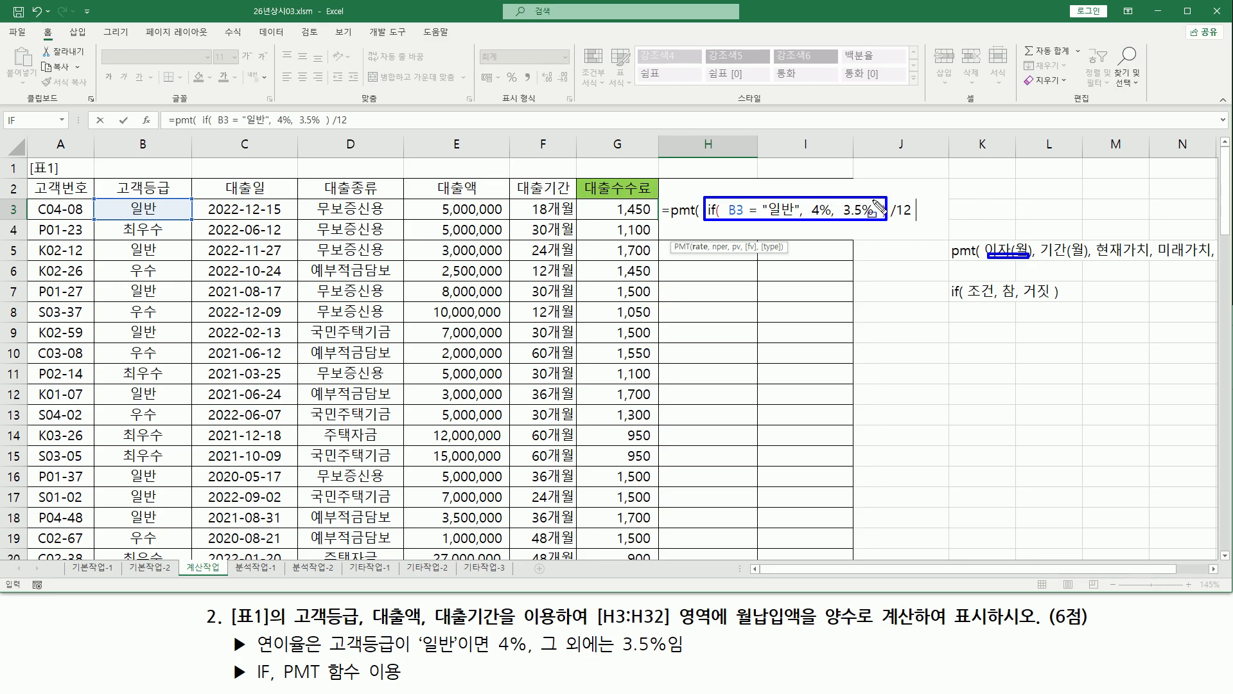
pyautogui.moveTo(891, 219); pyautogui.dragTo(912, 218)
pyautogui.press('Escape')
# Complete the PMT arguments in H3 with F3 as the period and E3 as the present value, and close the function.
pyautogui.write(',')
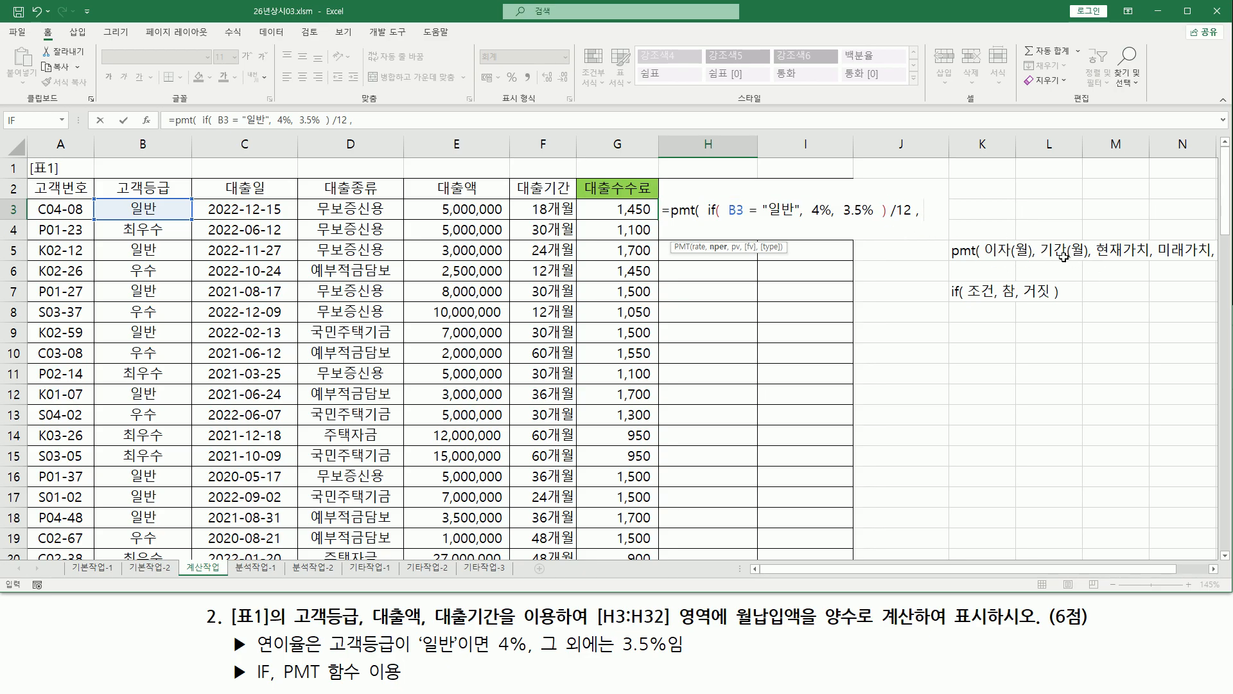
pyautogui.click(561, 209)
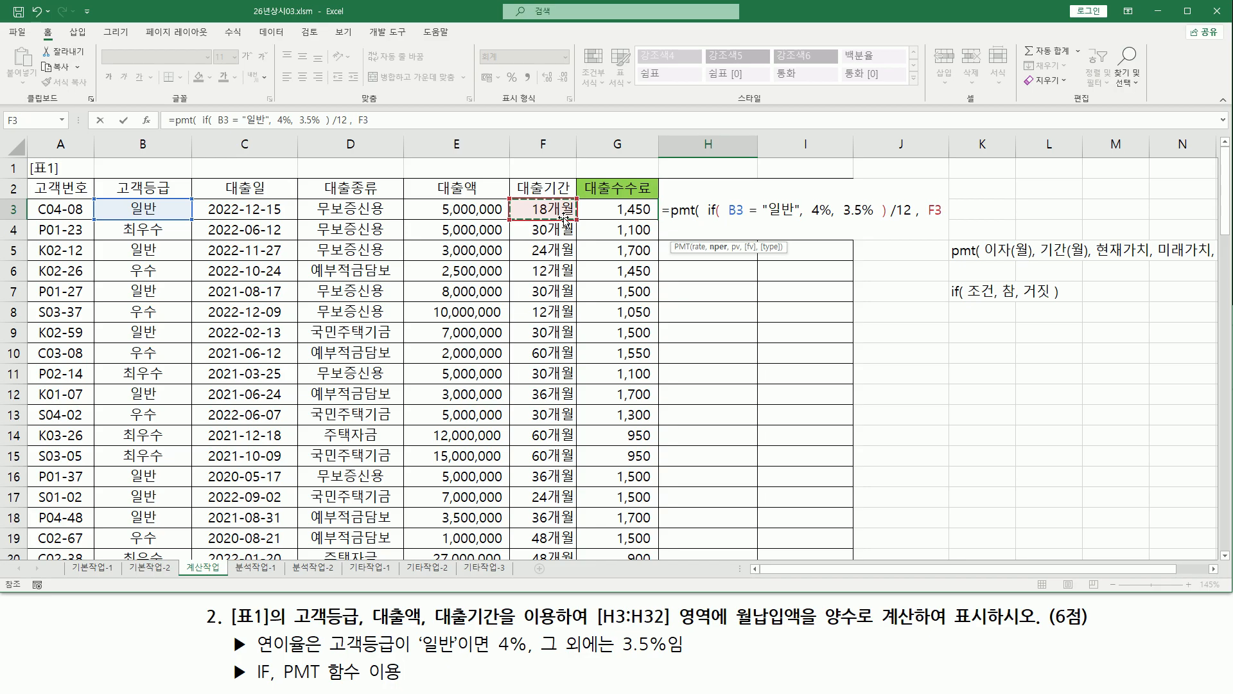
pyautogui.write(',')
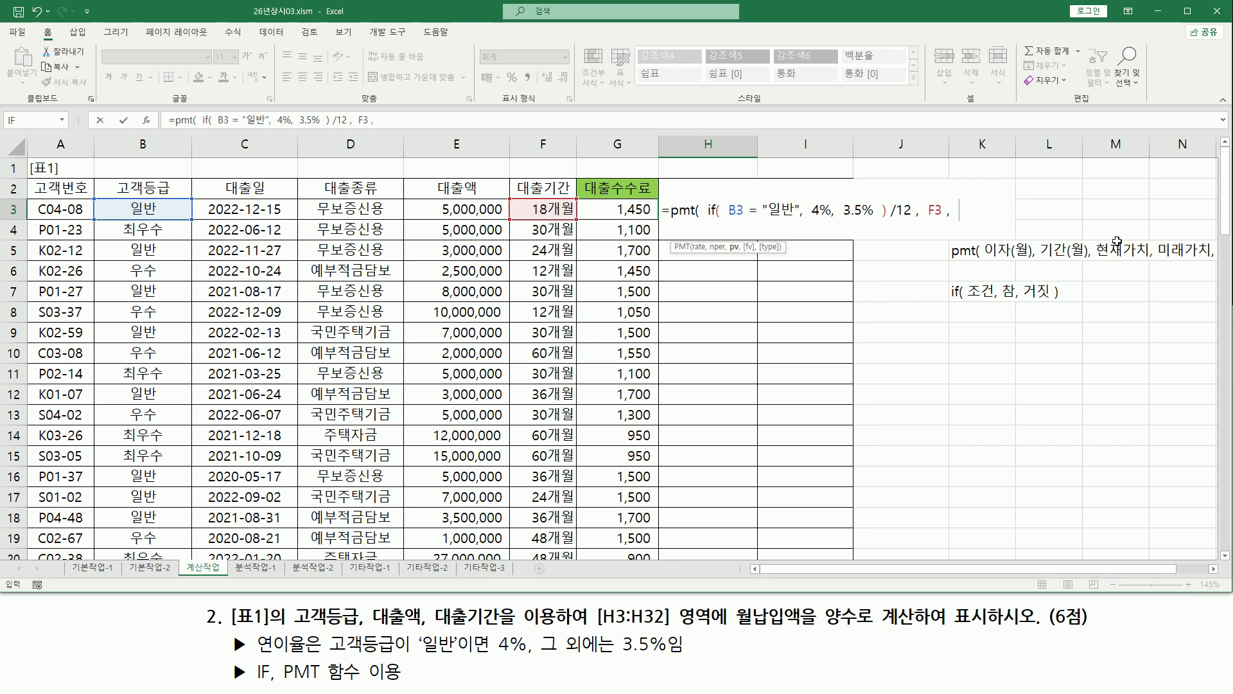
pyautogui.click(451, 211)
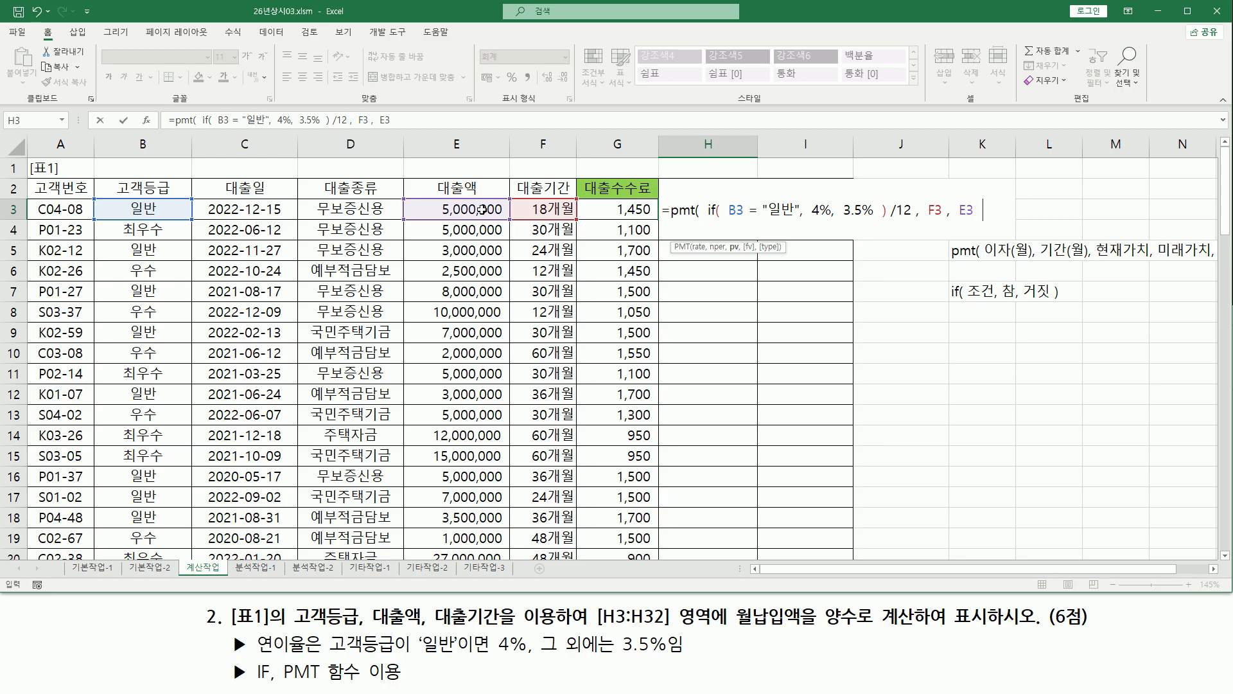
pyautogui.write(')')
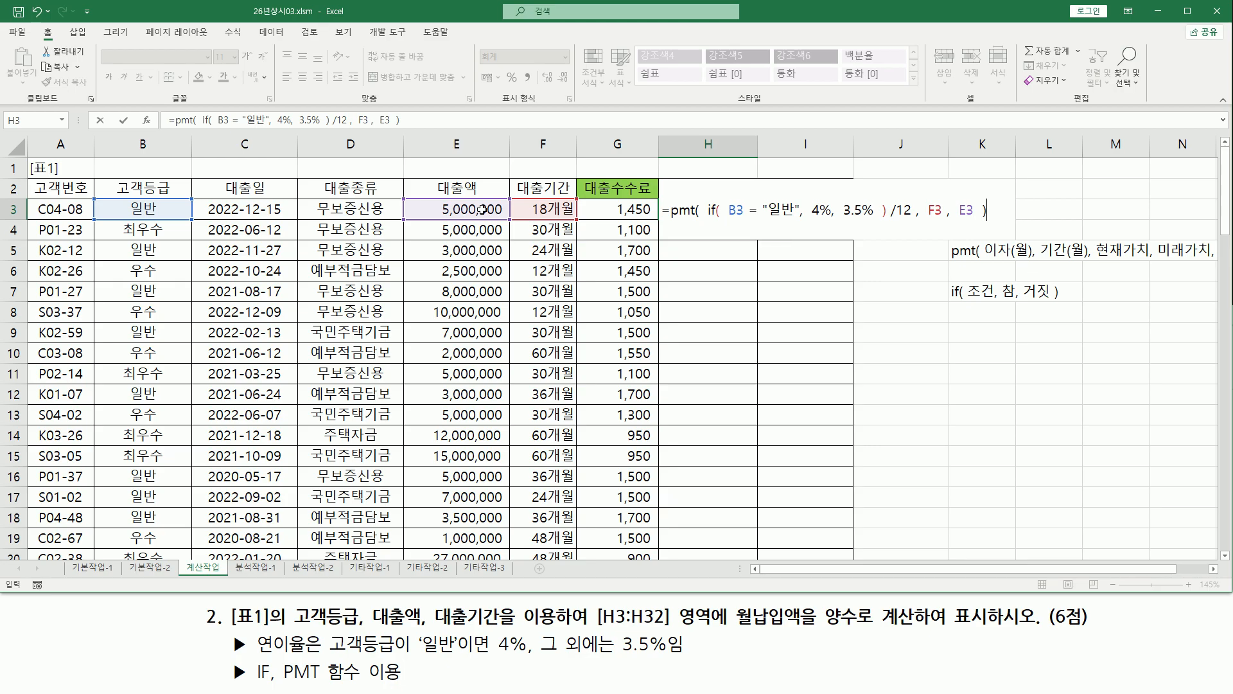
# Check the H3 arguments against 이자(월), 기간(월) and 현재가치 in the PMT note and commit the formula.
pyautogui.moveTo(708, 219); pyautogui.dragTo(912, 220)
pyautogui.moveTo(986, 260); pyautogui.dragTo(1031, 261)
pyautogui.moveTo(924, 220); pyautogui.dragTo(941, 219)
pyautogui.moveTo(1041, 261); pyautogui.dragTo(1084, 261)
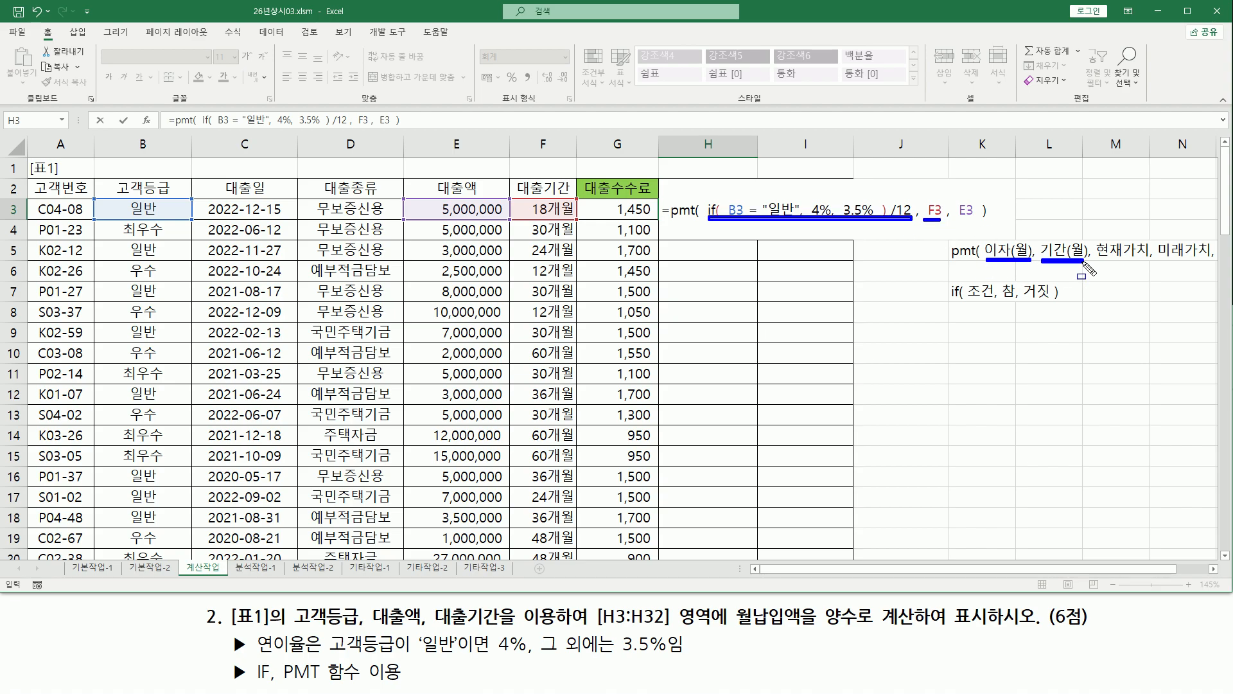
pyautogui.moveTo(956, 220); pyautogui.dragTo(981, 219)
pyautogui.moveTo(1097, 259); pyautogui.dragTo(1149, 260)
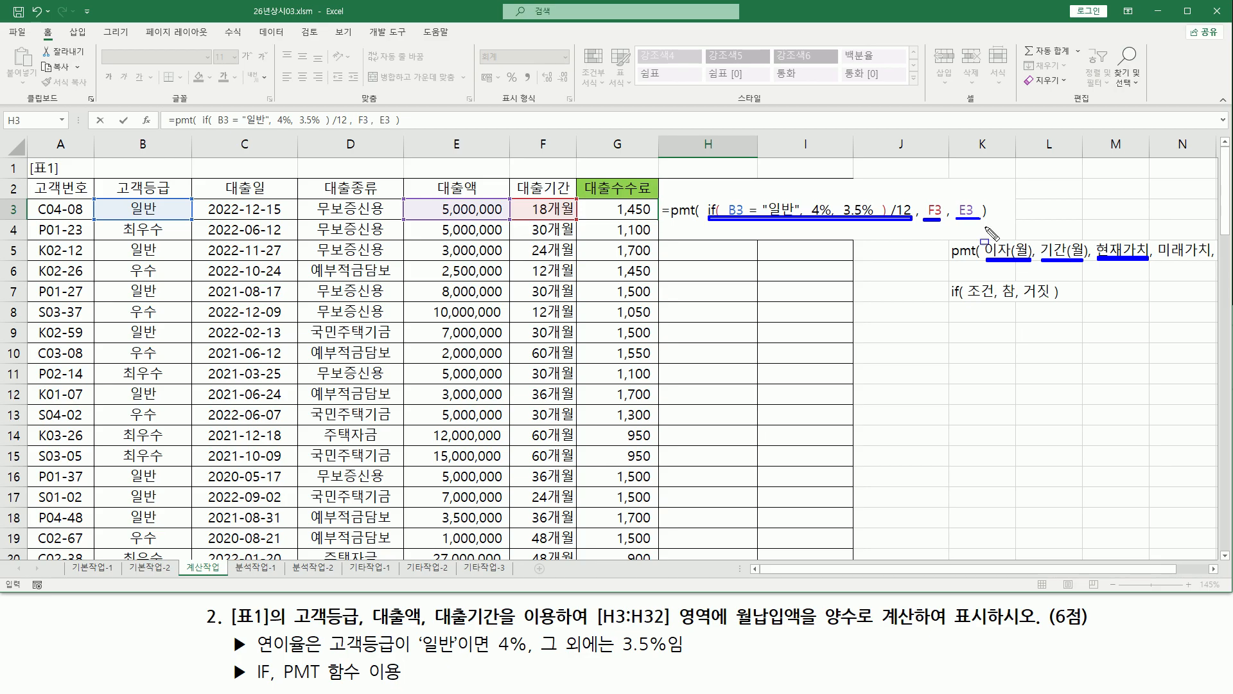
pyautogui.press('Escape')
pyautogui.click(856, 212)
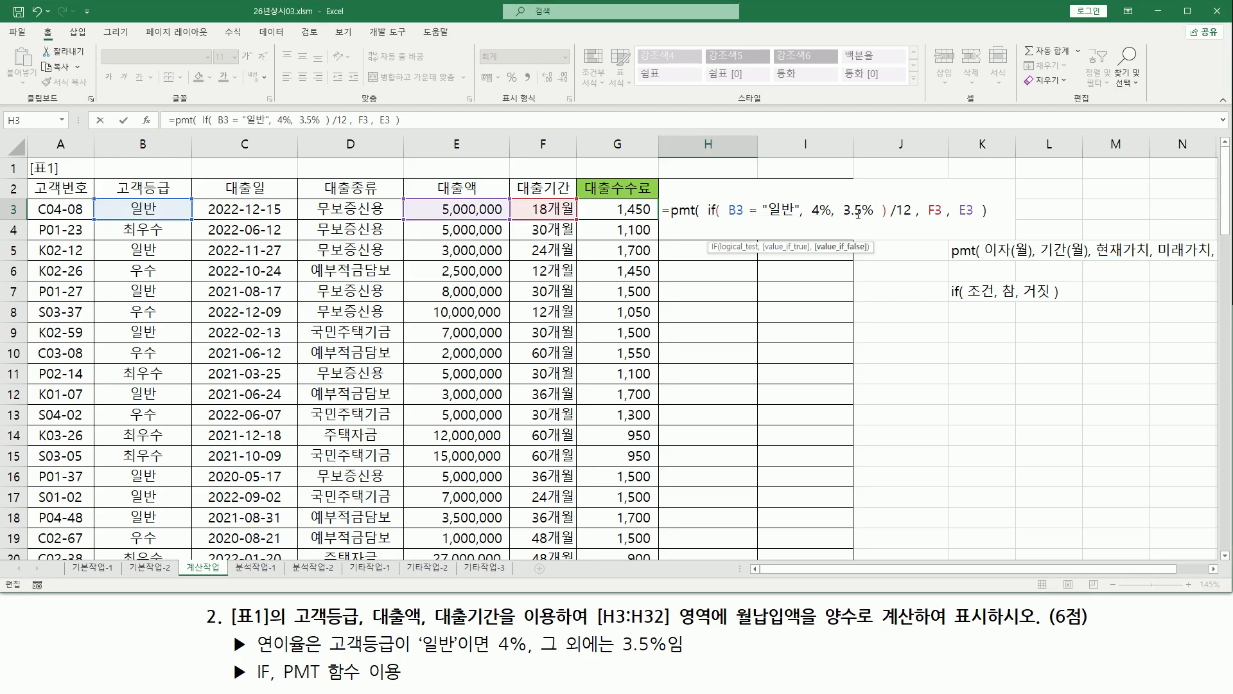
pyautogui.press('Return')
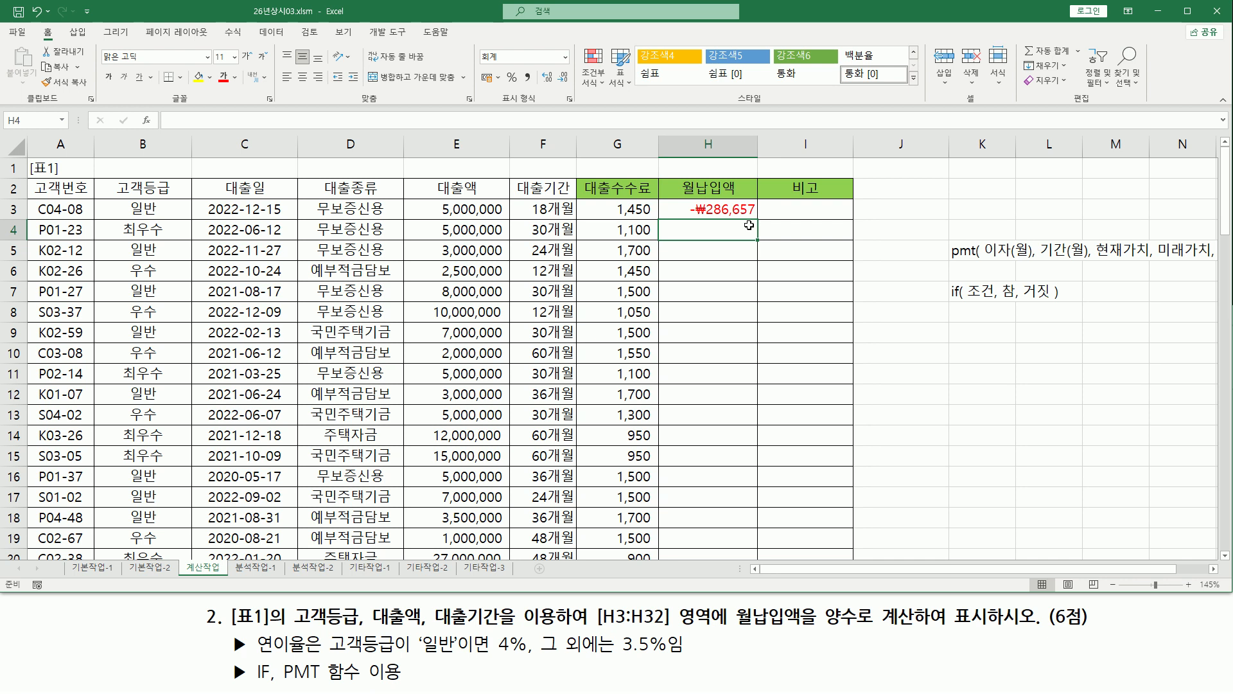
# Compare the sign of the H3 result with the task's requirement to show 월납입액 as a positive number (양수).
pyautogui.moveTo(703, 219)
pyautogui.mouseDown()
pyautogui.moveTo(757, 220)
pyautogui.moveTo(686, 204)
pyautogui.moveTo(700, 219)
pyautogui.mouseUp()
pyautogui.moveTo(732, 629)
pyautogui.mouseDown()
pyautogui.moveTo(1014, 635)
pyautogui.moveTo(995, 634)
pyautogui.mouseUp()
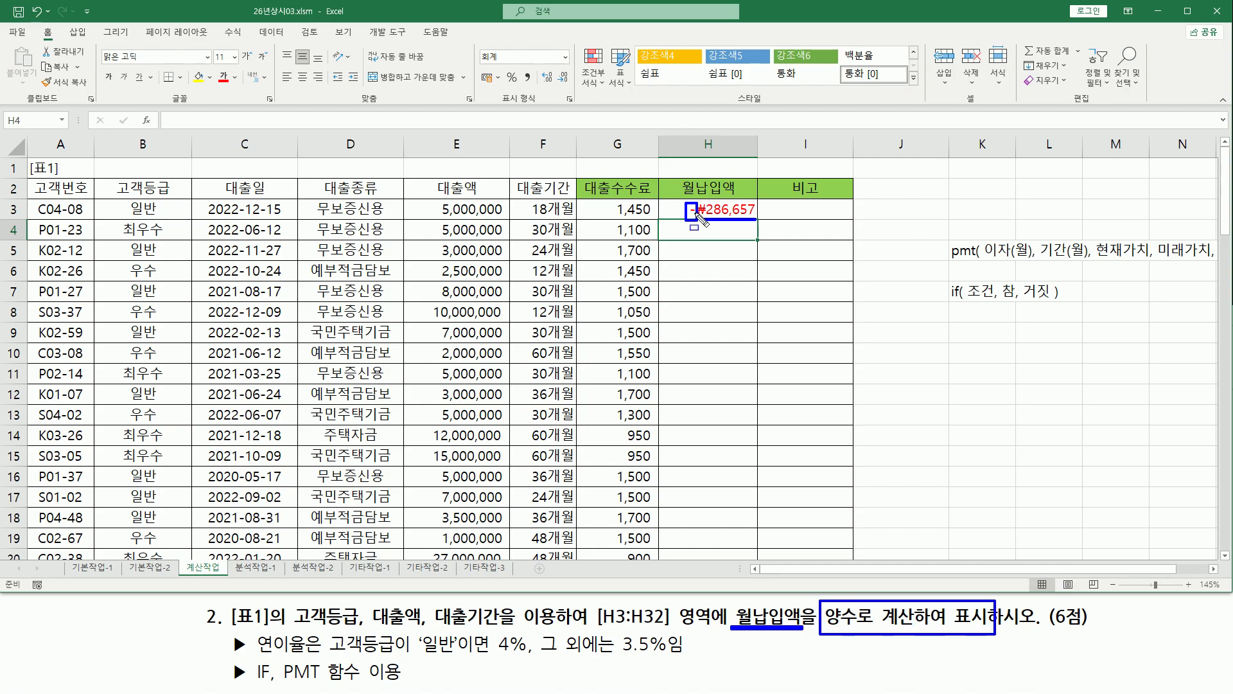
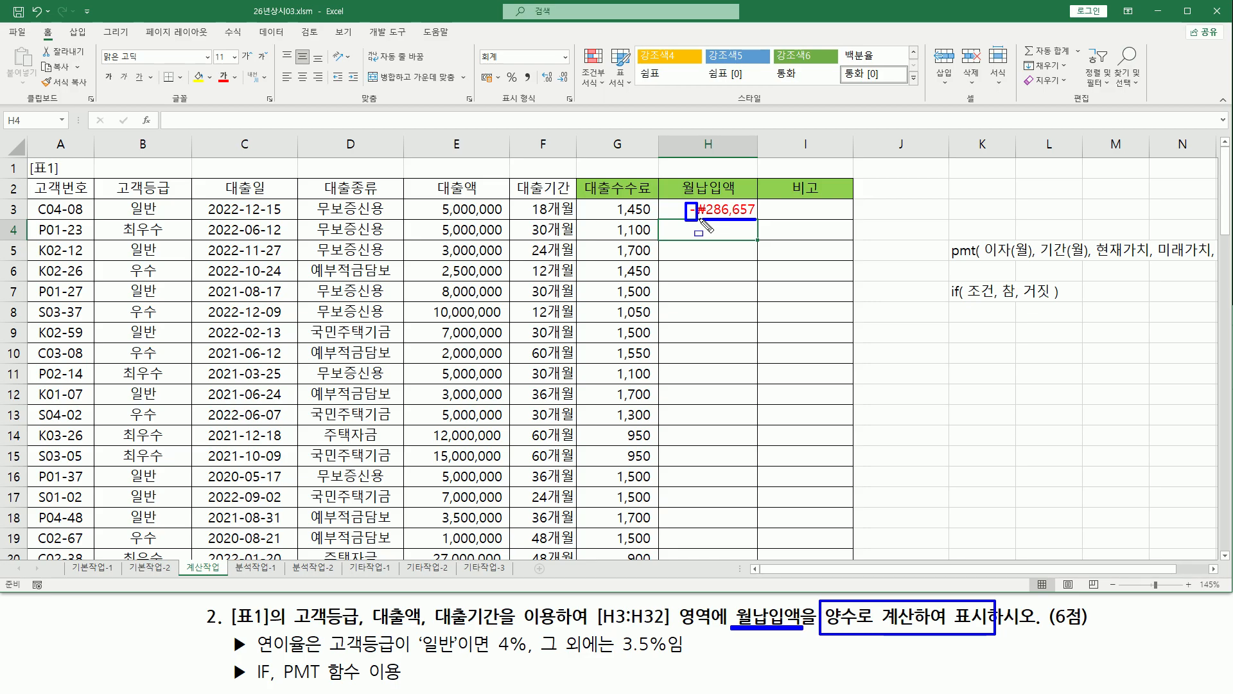
pyautogui.moveTo(679, 174); pyautogui.dragTo(739, 198)
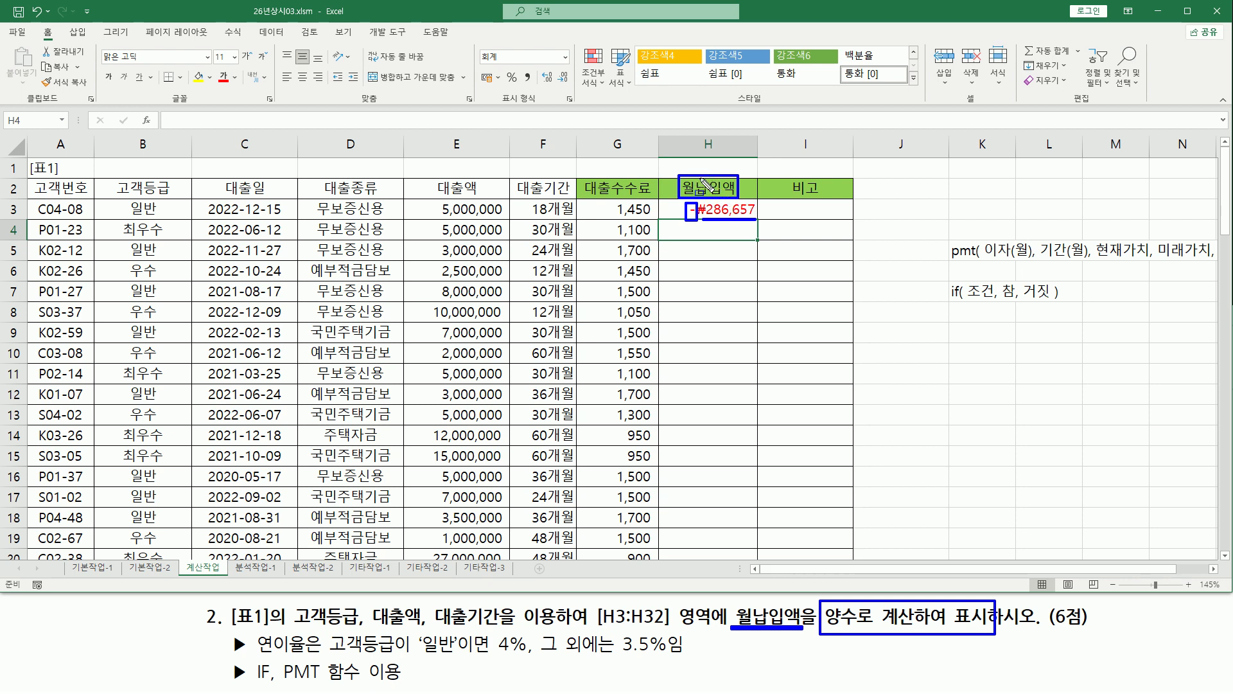
pyautogui.moveTo(825, 633); pyautogui.dragTo(866, 633)
pyautogui.press('Escape')
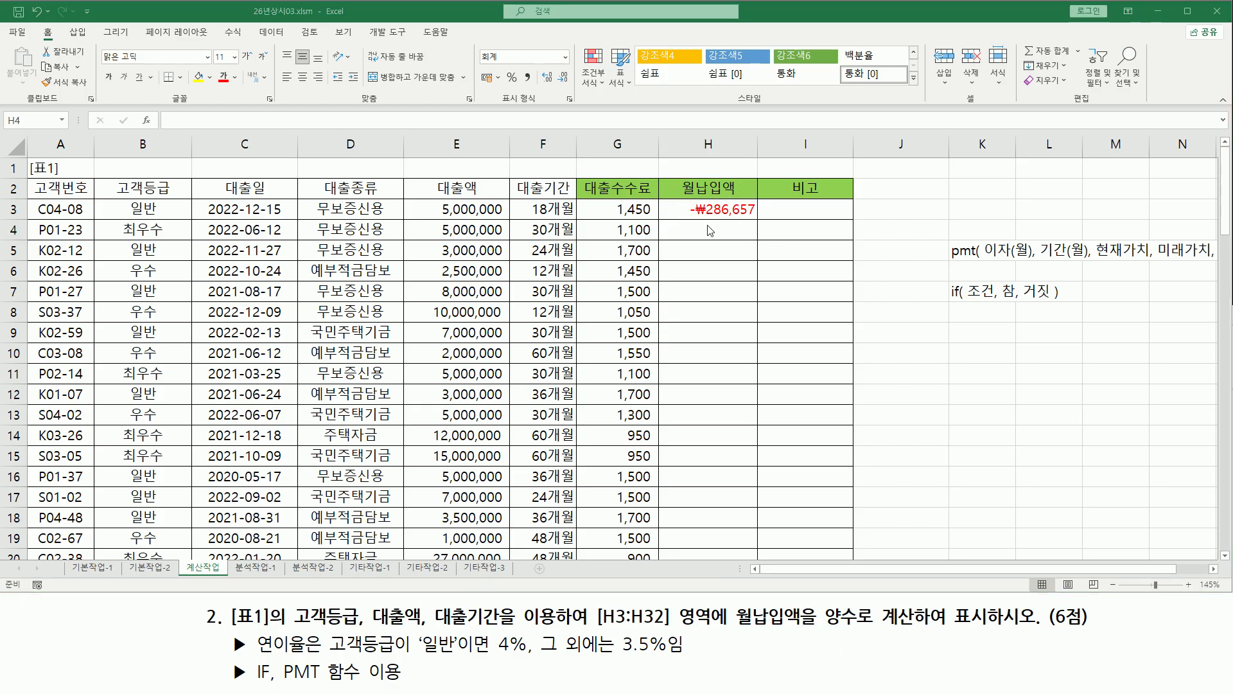
# Make the payment in H3 positive by changing PMT's present value argument to -E3, and check the result.
pyautogui.click(719, 211)
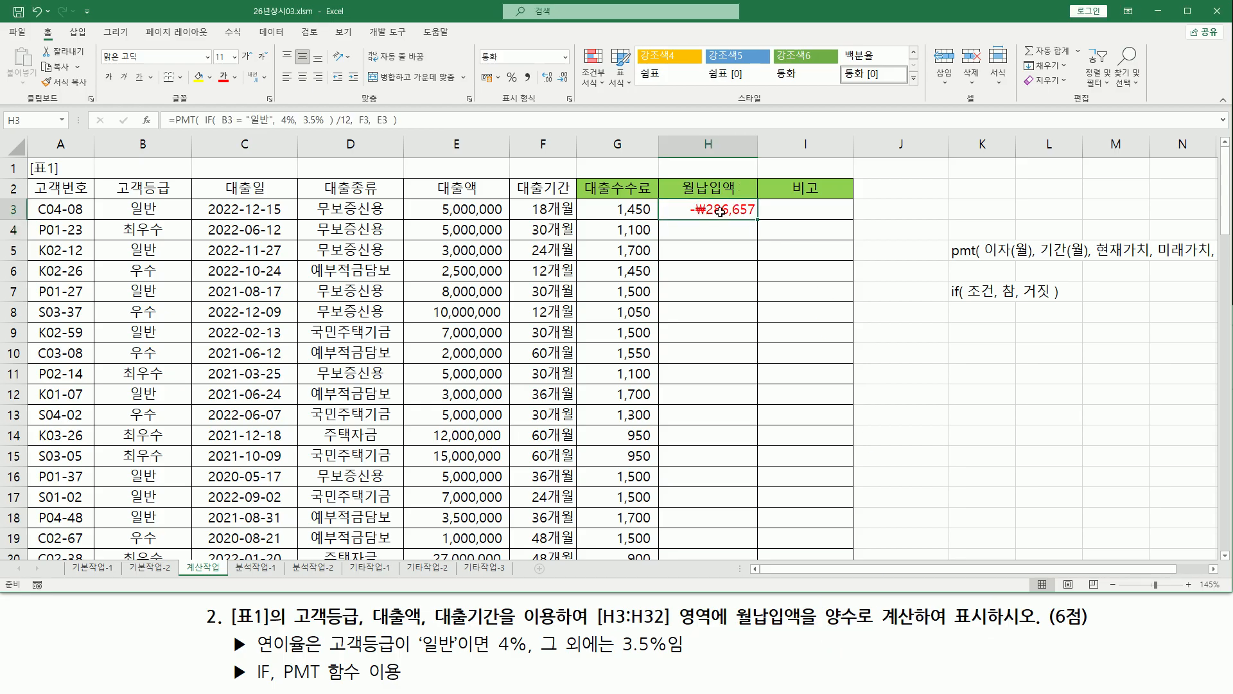
pyautogui.doubleClick(720, 212)
pyautogui.moveTo(956, 210); pyautogui.dragTo(970, 210)
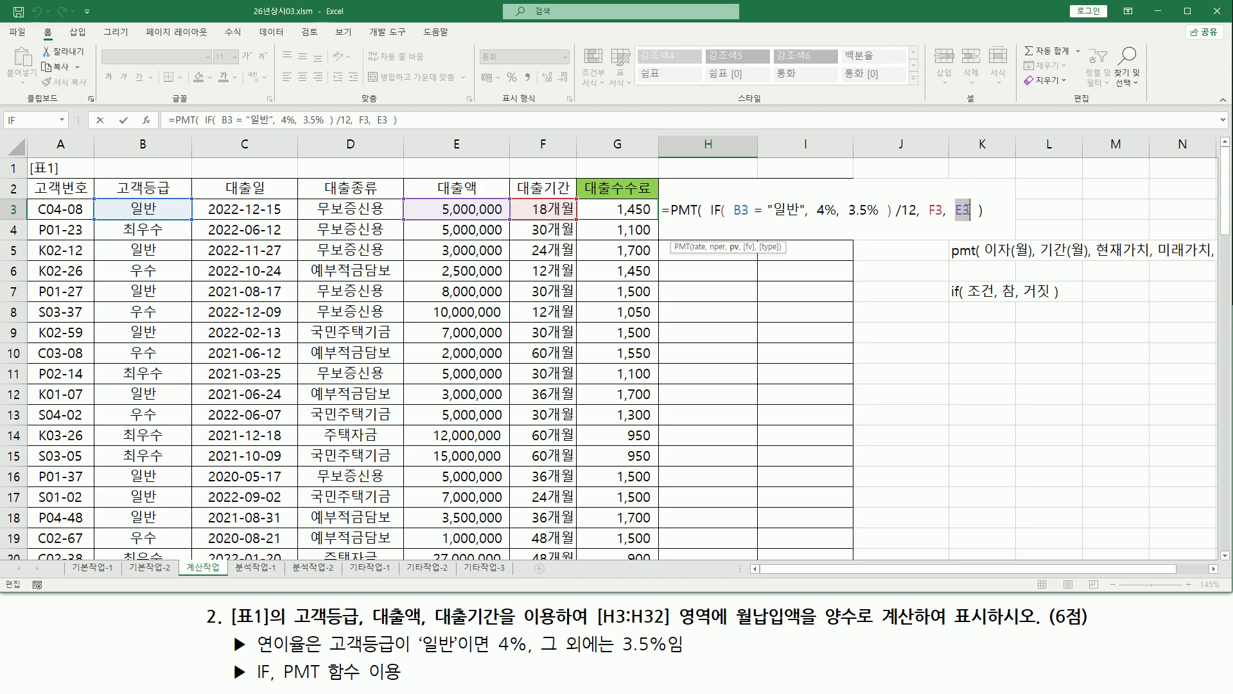
pyautogui.click(957, 210)
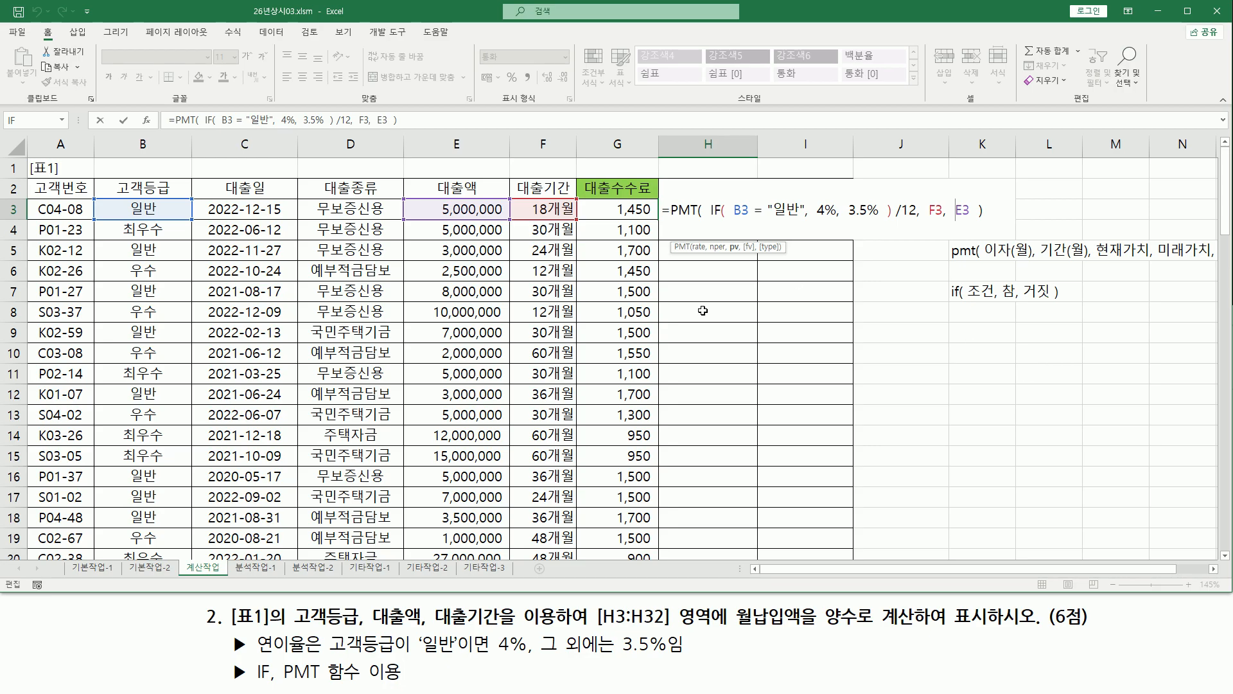
pyautogui.write('-')
pyautogui.press('Return')
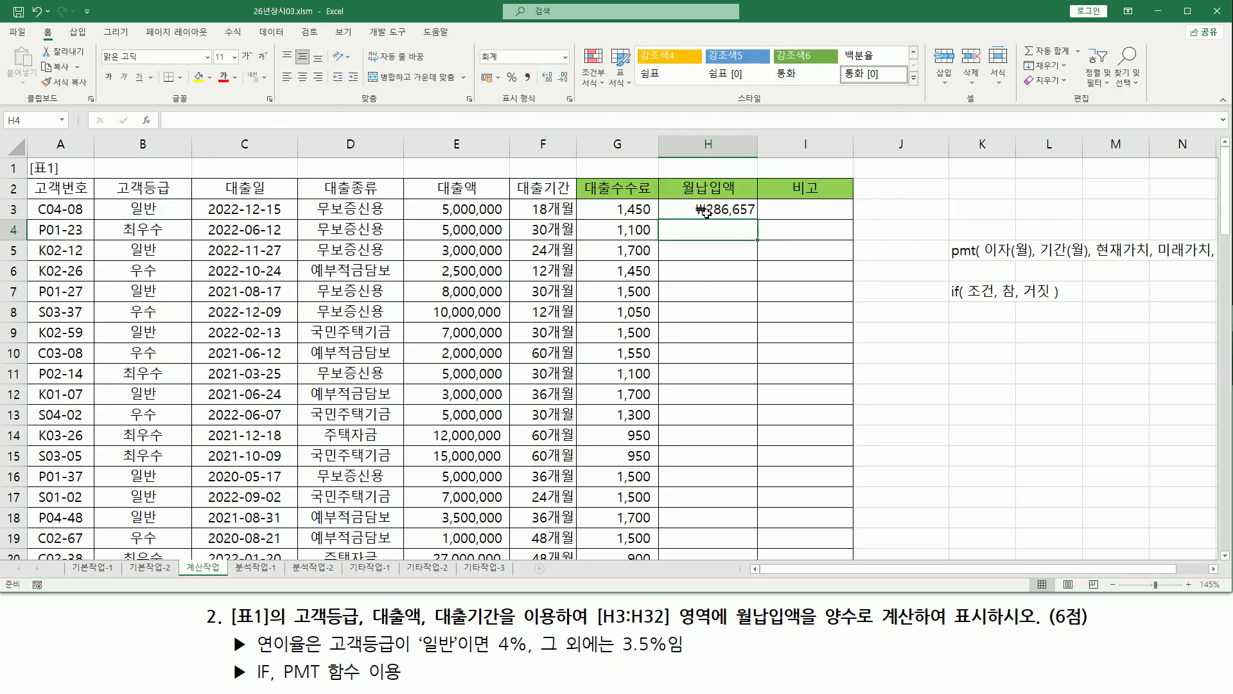
pyautogui.moveTo(695, 217); pyautogui.dragTo(756, 217)
pyautogui.press('Escape')
# Fill the PMT formula from H3 down through H32.
pyautogui.click(727, 210)
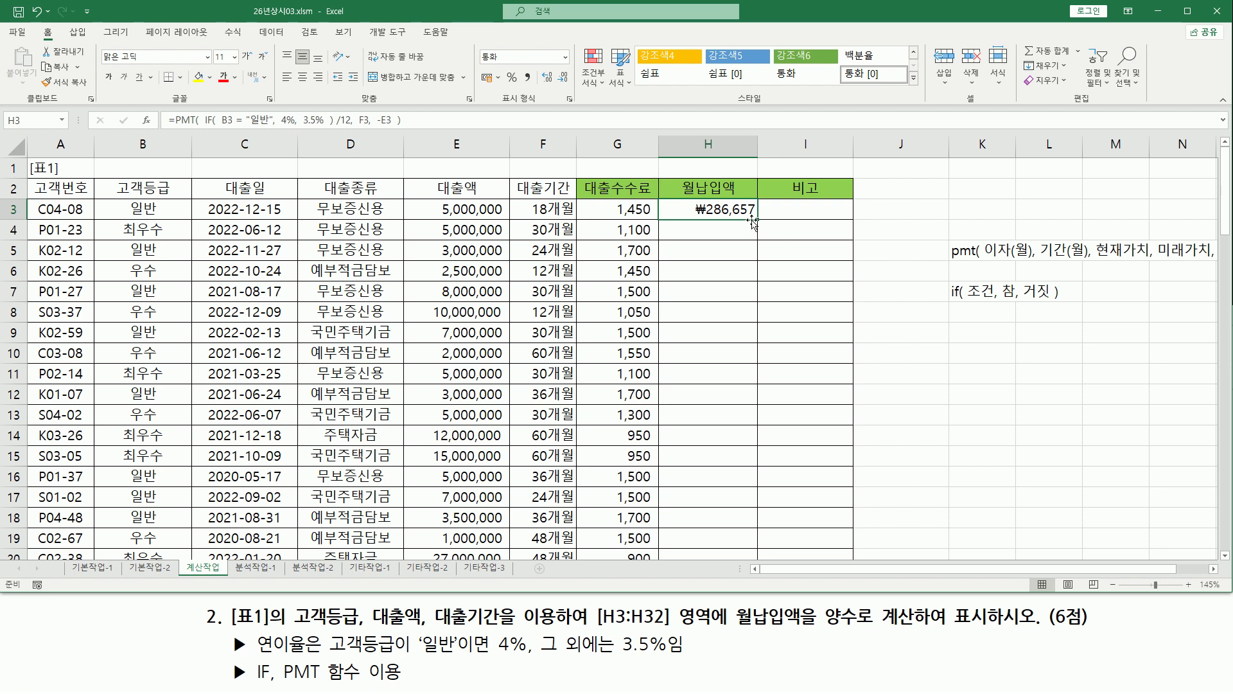
pyautogui.moveTo(760, 221); pyautogui.dragTo(739, 519)
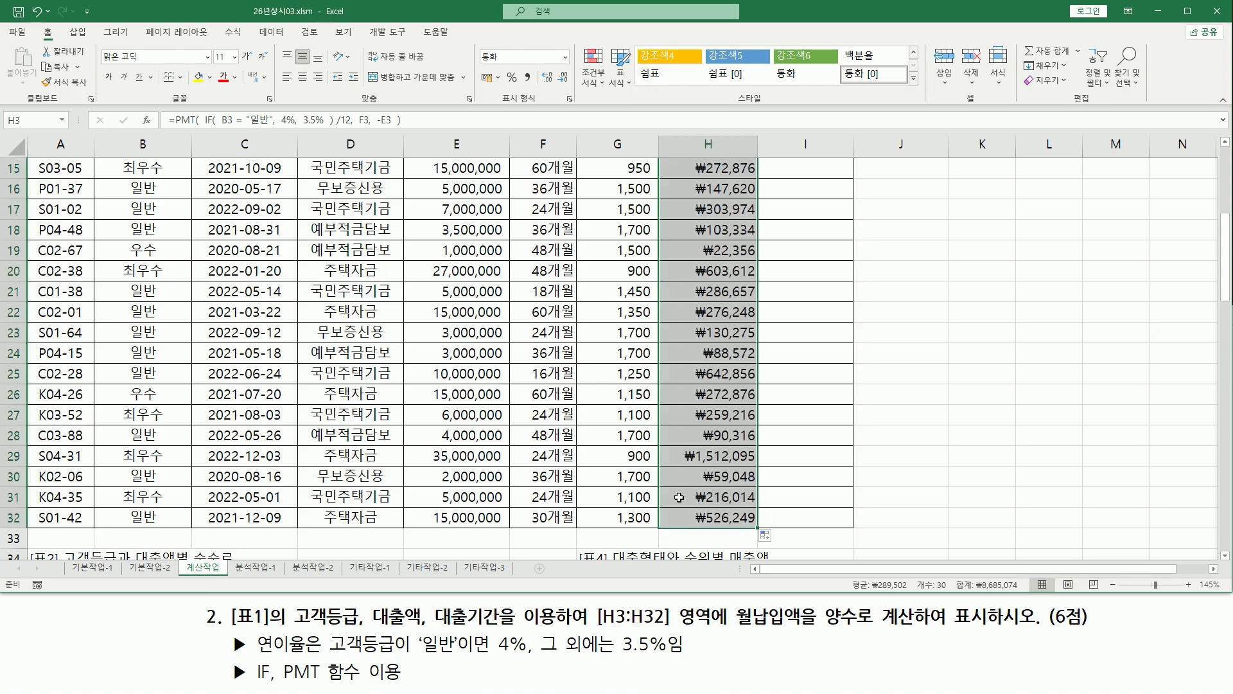
pyautogui.scroll(5, 710, 422)
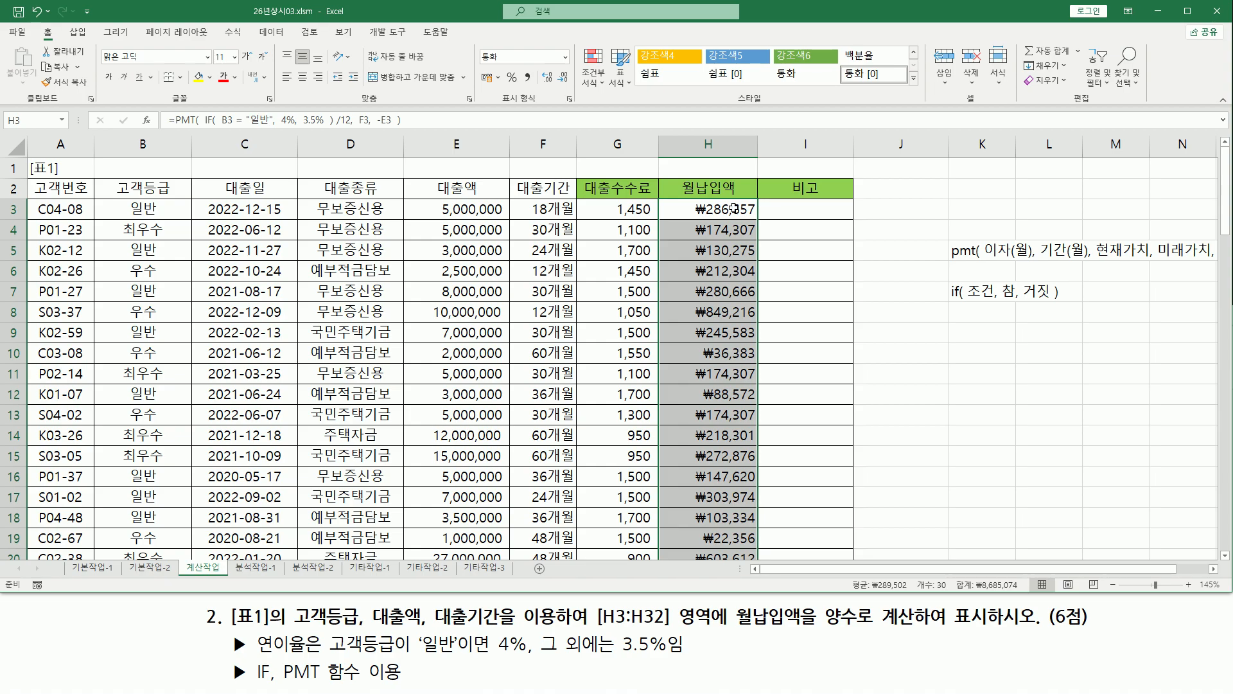
# Record the formula as text in K3: '=PMT( IF( B3 = "일반", 4%, 3.5% ) /12, F3, -E3 ).
pyautogui.click(981, 207)
pyautogui.write("'")
pyautogui.write('=PMT( IF( B3 = "일반", 4%, 3.5% ) /12, F3, -E3 )')
pyautogui.press('Return')
pyautogui.click(983, 206)
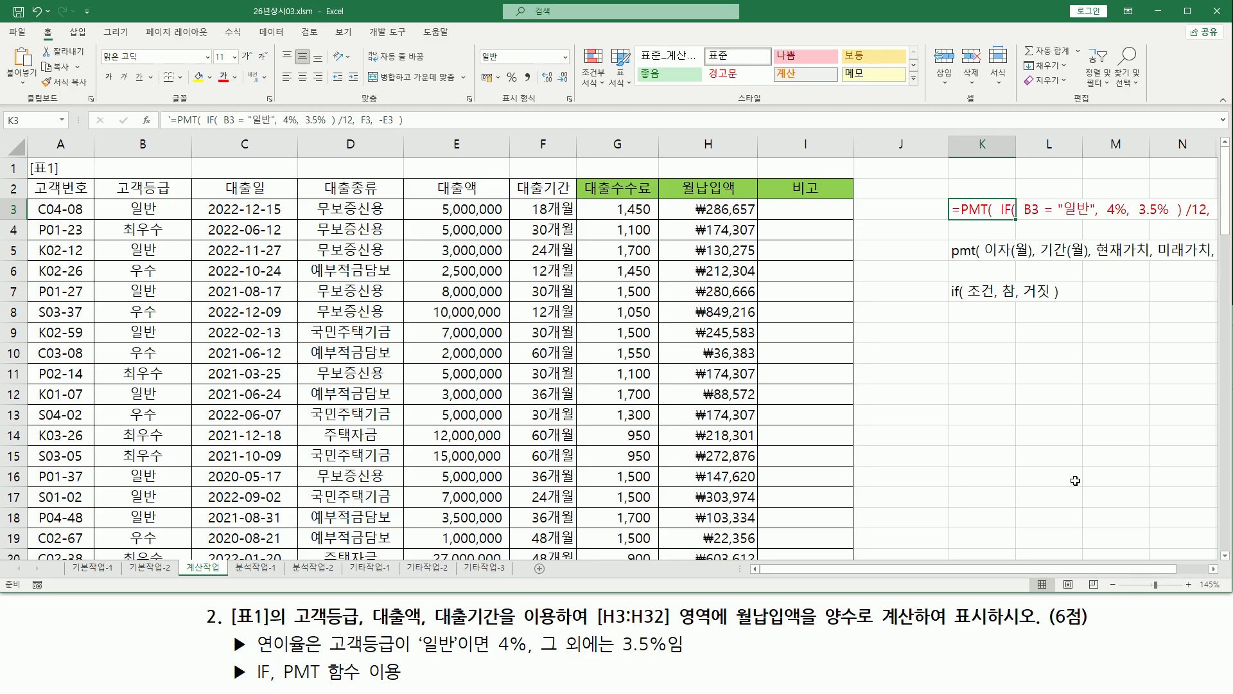
# Match the IF rate expression, F3 and -E3 in the K3 formula text to 이자(월), 기간(월) and 현재가치 in the K5 note.
pyautogui.click(1215, 569)
pyautogui.click(1214, 569)
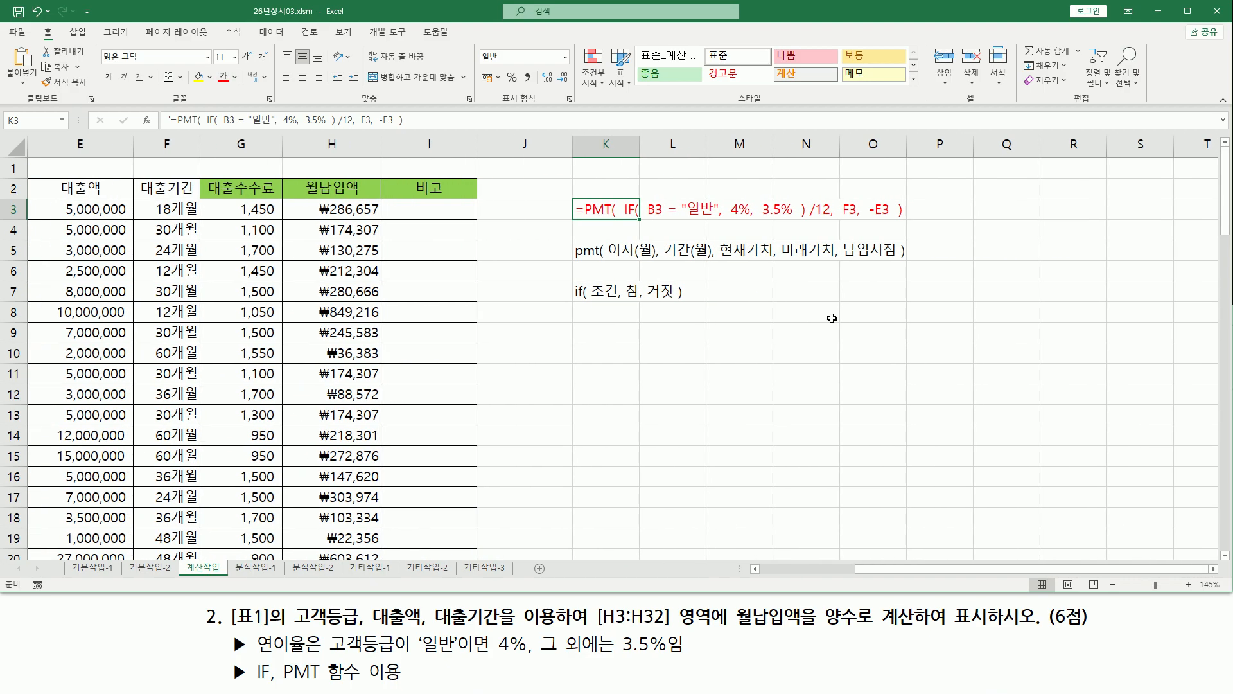
pyautogui.click(806, 312)
pyautogui.moveTo(607, 260); pyautogui.dragTo(653, 259)
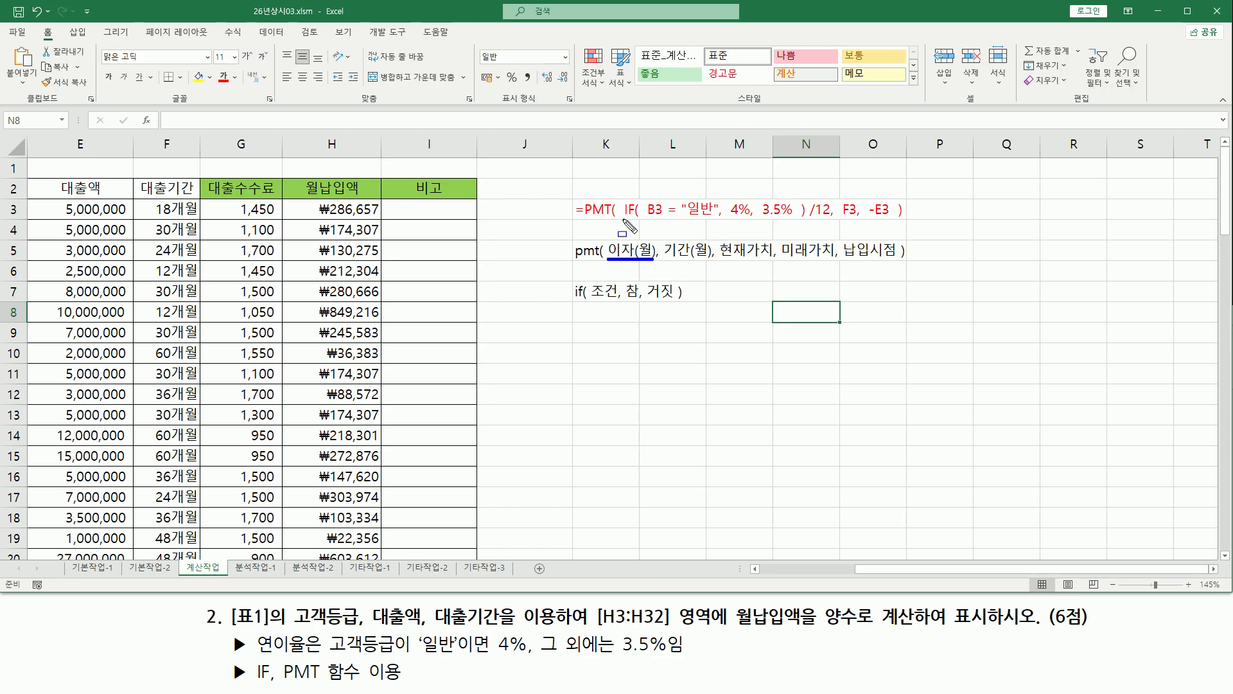
pyautogui.moveTo(623, 221); pyautogui.dragTo(831, 221)
pyautogui.moveTo(665, 261); pyautogui.dragTo(708, 261)
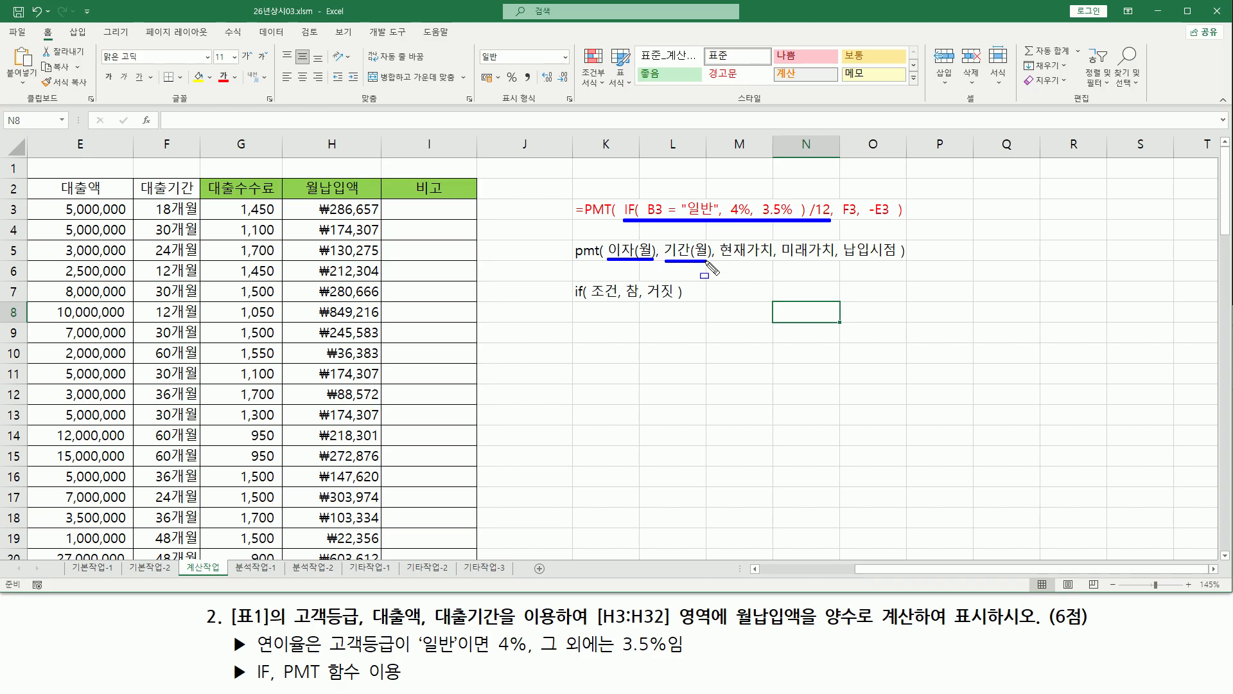
pyautogui.moveTo(842, 196)
pyautogui.mouseDown()
pyautogui.moveTo(857, 224)
pyautogui.moveTo(842, 196)
pyautogui.mouseUp()
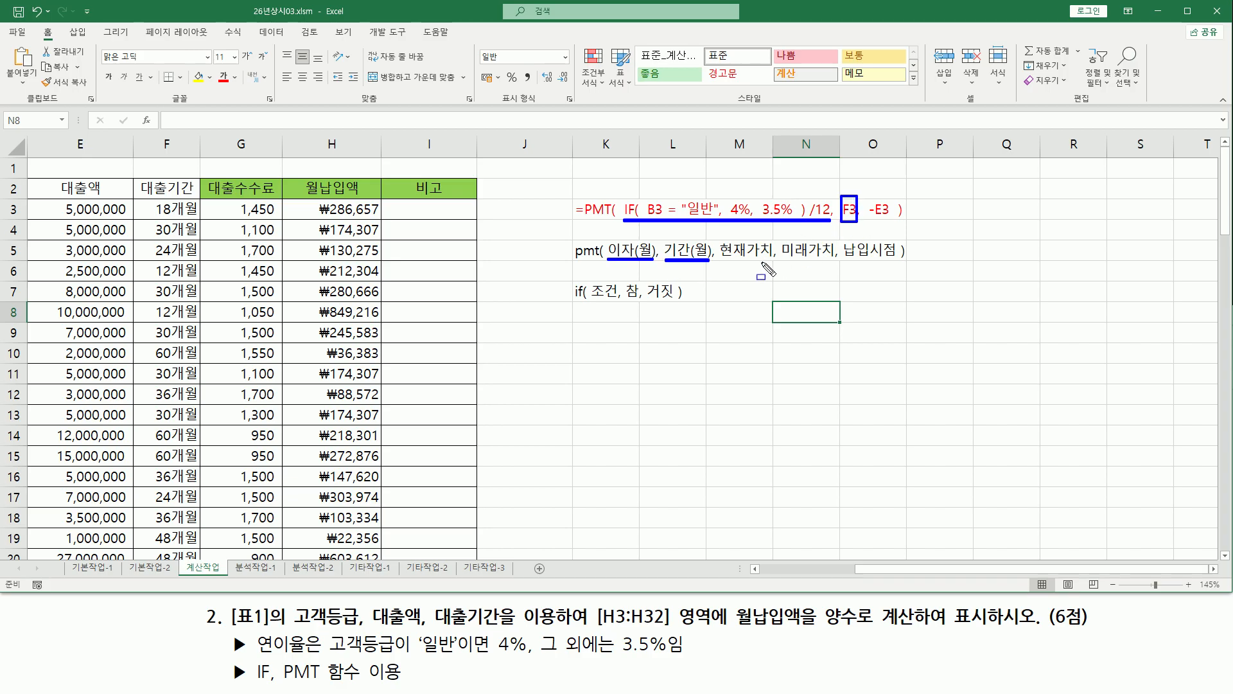
pyautogui.moveTo(720, 258); pyautogui.dragTo(776, 258)
pyautogui.moveTo(866, 198); pyautogui.dragTo(893, 223)
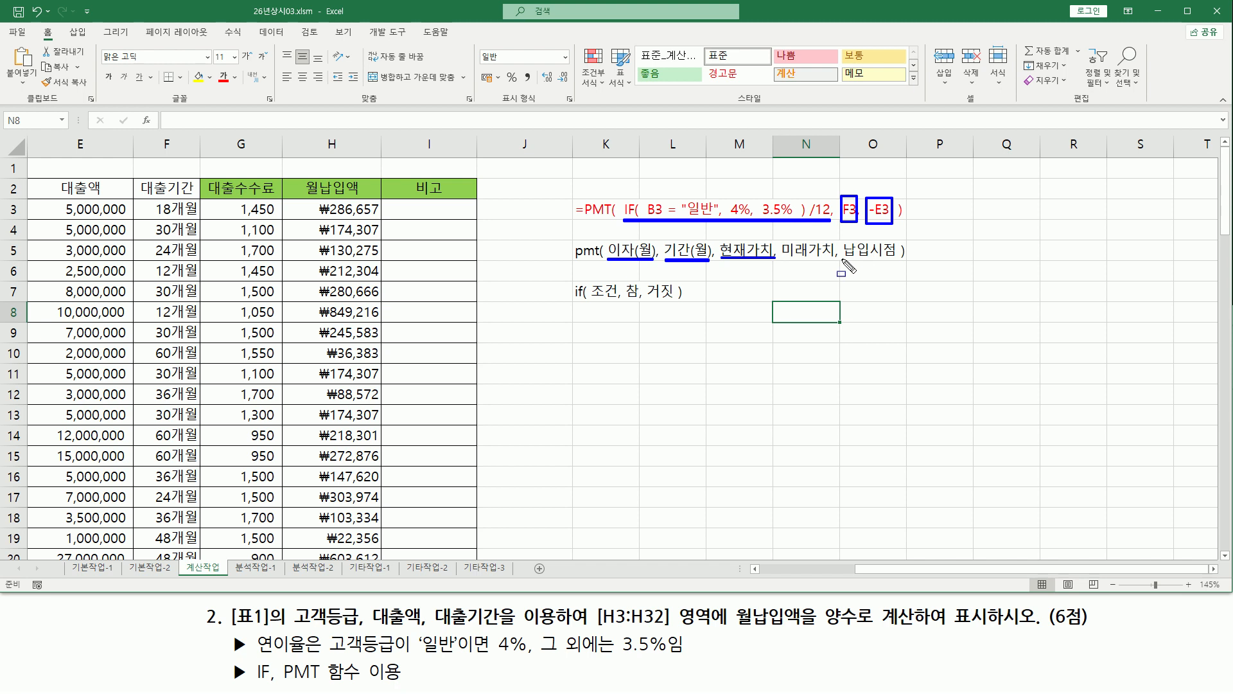
# Review the task's 양수 requirement and 연이율 conditions against -E3 and the IF expression divided by 12 in K3.
pyautogui.moveTo(821, 629); pyautogui.dragTo(988, 636)
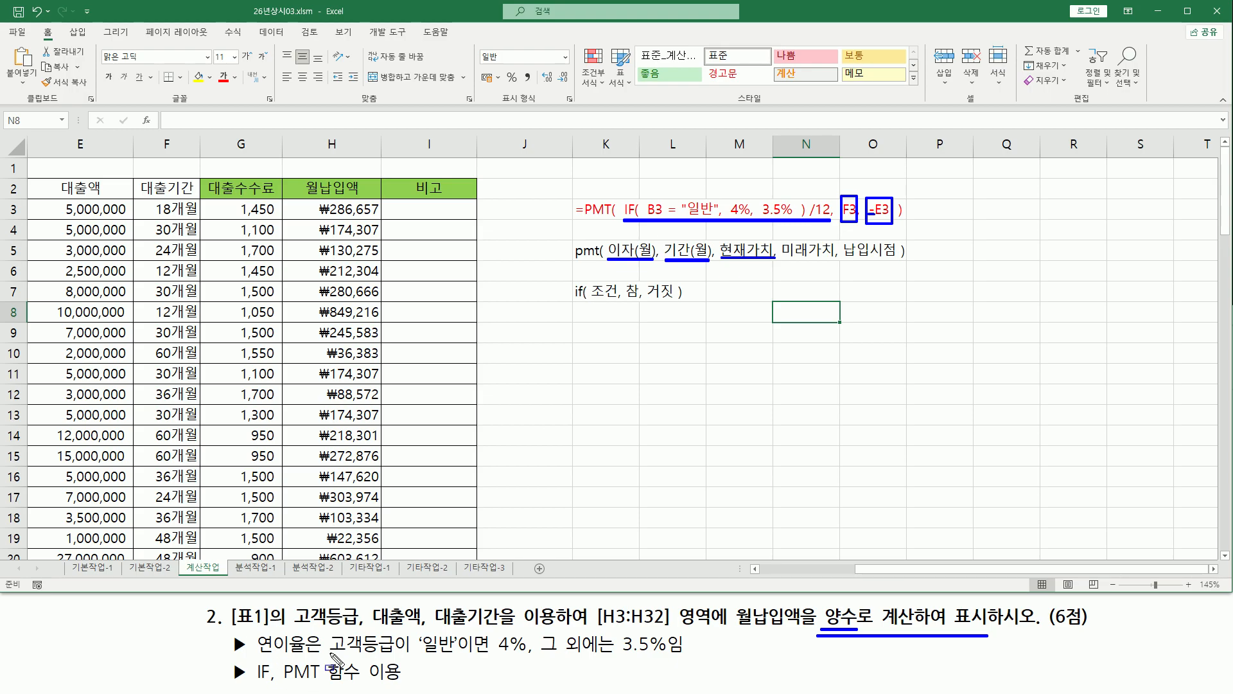
pyautogui.moveTo(325, 652); pyautogui.dragTo(463, 652)
pyautogui.moveTo(548, 659); pyautogui.dragTo(667, 657)
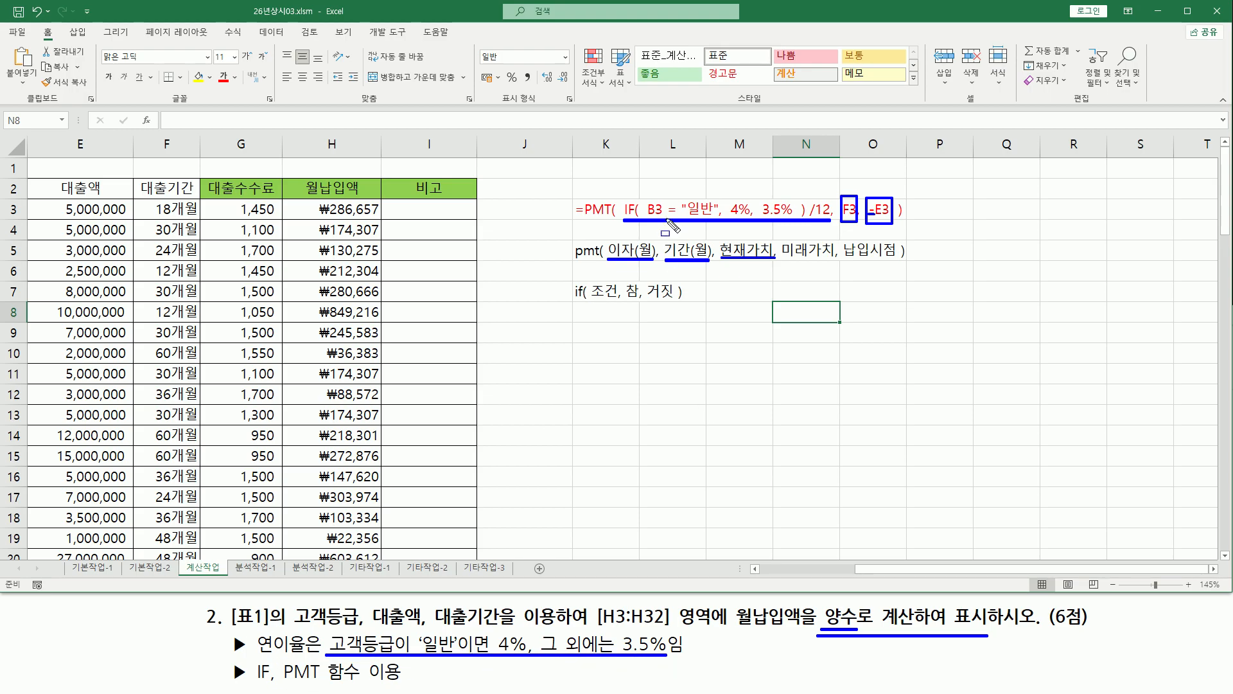
pyautogui.moveTo(620, 193)
pyautogui.mouseDown()
pyautogui.moveTo(768, 247)
pyautogui.moveTo(822, 232)
pyautogui.moveTo(810, 223)
pyautogui.mouseUp()
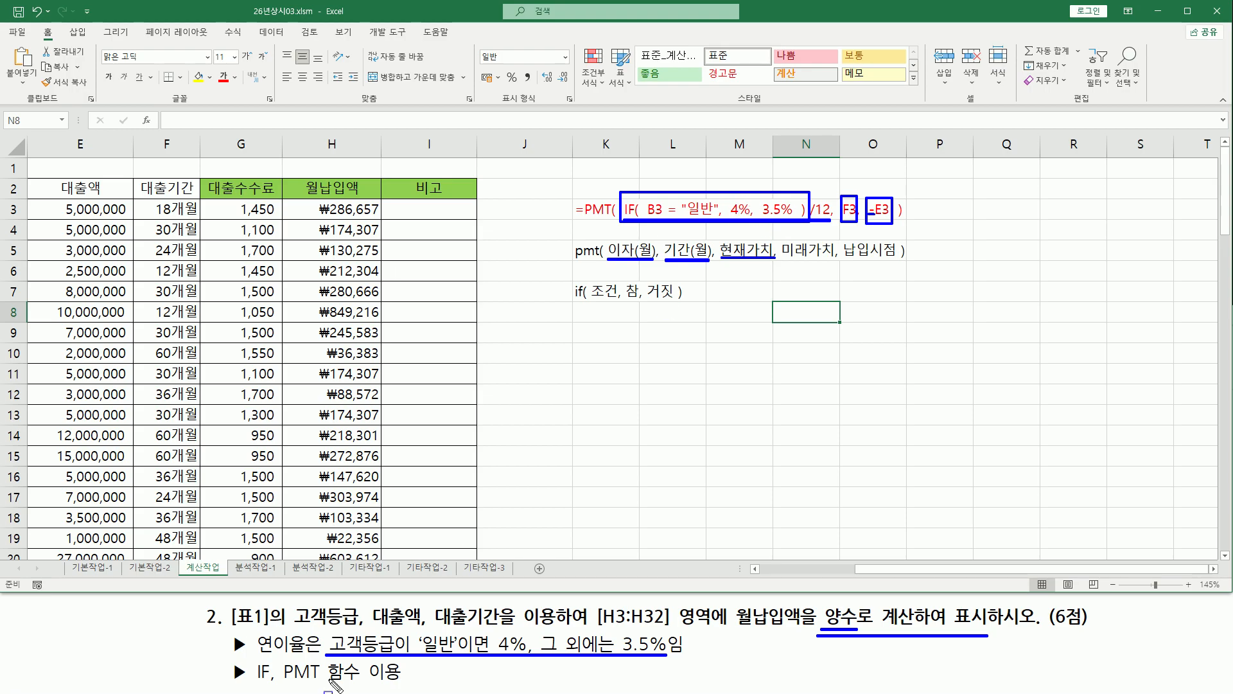
pyautogui.moveTo(249, 627)
pyautogui.mouseDown()
pyautogui.moveTo(293, 671)
pyautogui.moveTo(320, 678)
pyautogui.moveTo(306, 662)
pyautogui.mouseUp()
pyautogui.moveTo(607, 236)
pyautogui.mouseDown()
pyautogui.moveTo(620, 257)
pyautogui.moveTo(658, 266)
pyautogui.mouseUp()
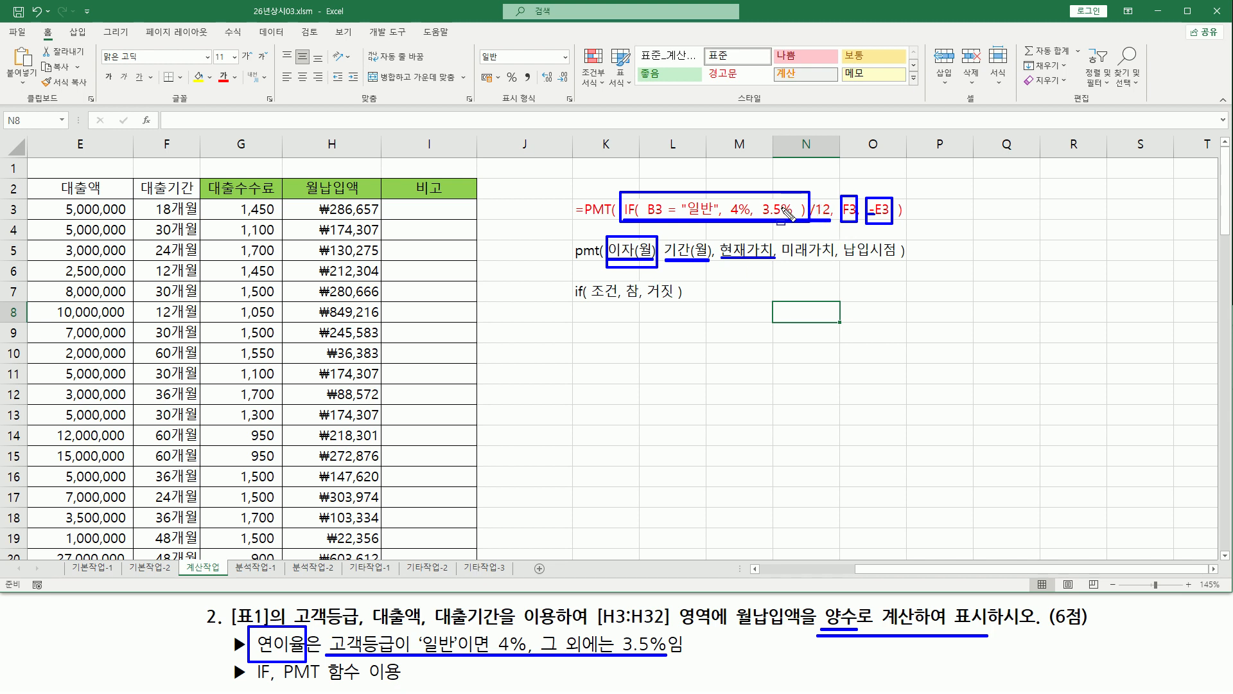
pyautogui.press('Escape')
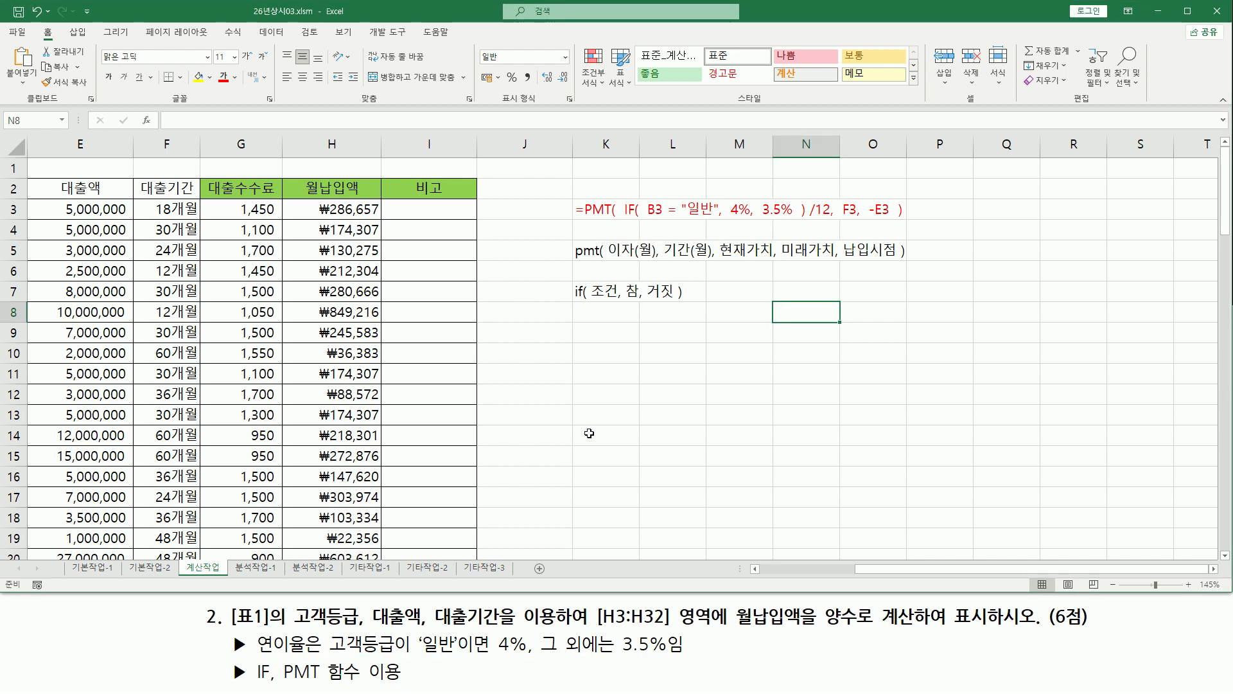
# Read the data sources named in task 3 and locate the 고객번호 and 대출일 columns in 표1.
pyautogui.click(590, 434)
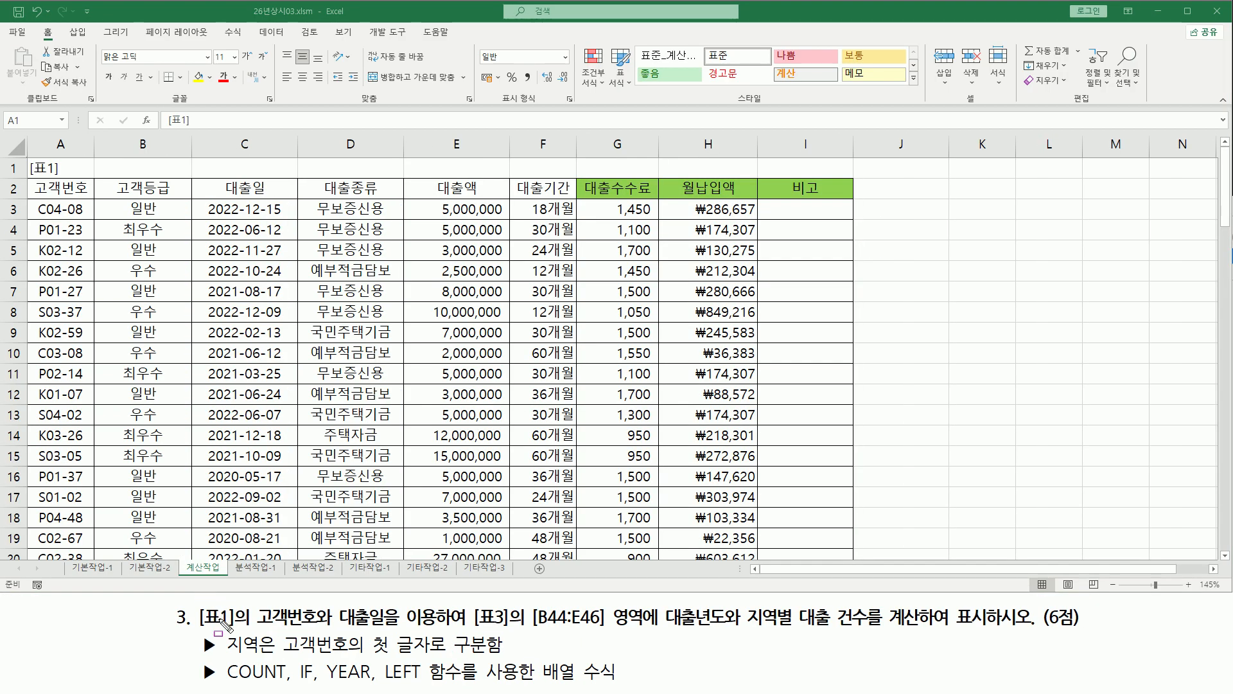
pyautogui.moveTo(198, 605)
pyautogui.mouseDown()
pyautogui.moveTo(217, 628)
pyautogui.moveTo(383, 630)
pyautogui.mouseUp()
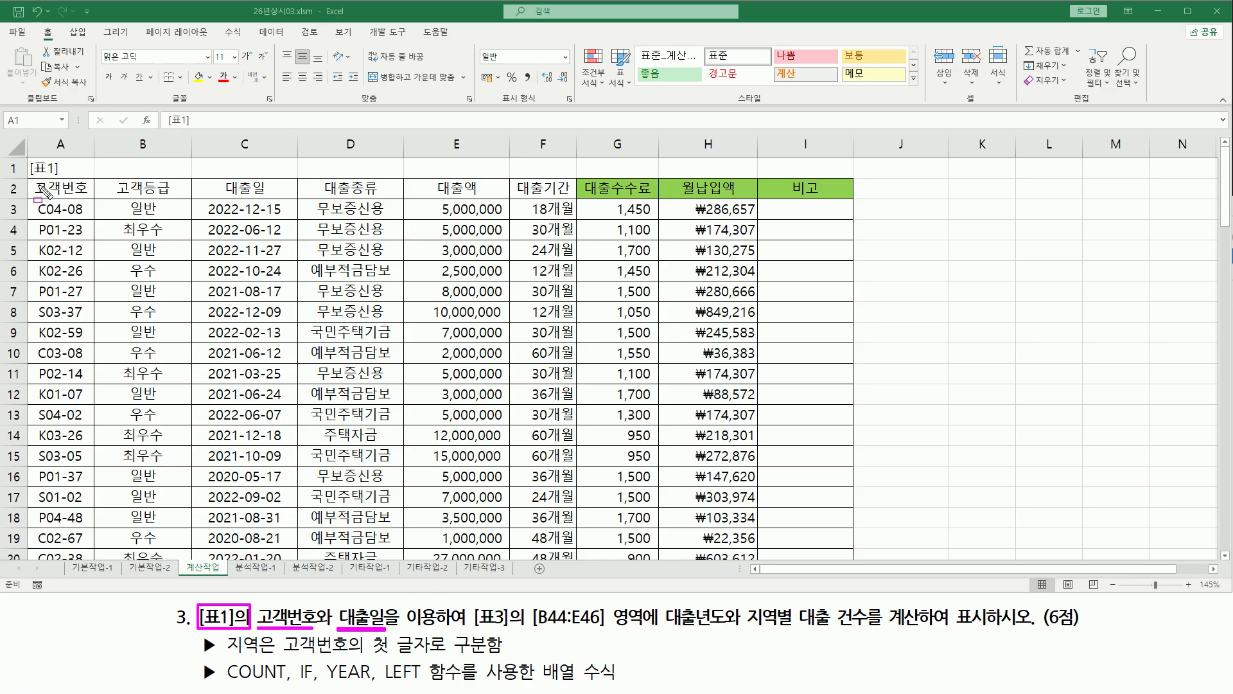
pyautogui.moveTo(30, 195); pyautogui.dragTo(93, 199)
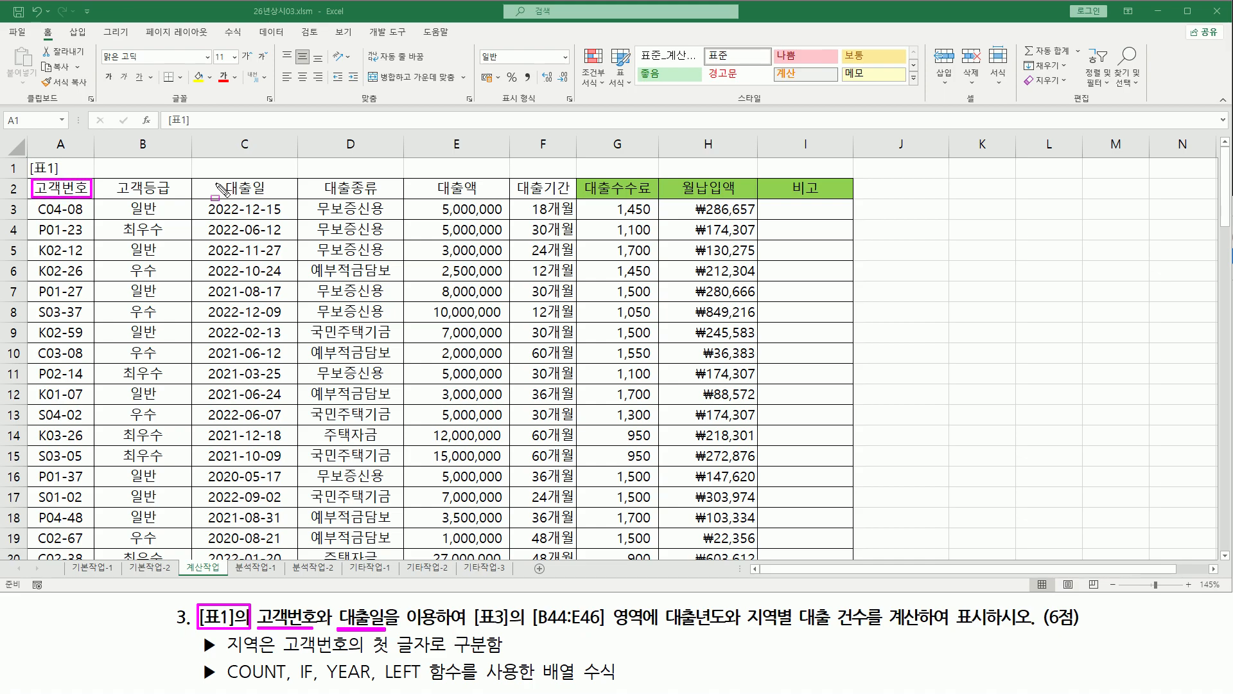
pyautogui.moveTo(207, 179)
pyautogui.mouseDown()
pyautogui.moveTo(218, 195)
pyautogui.moveTo(284, 198)
pyautogui.mouseUp()
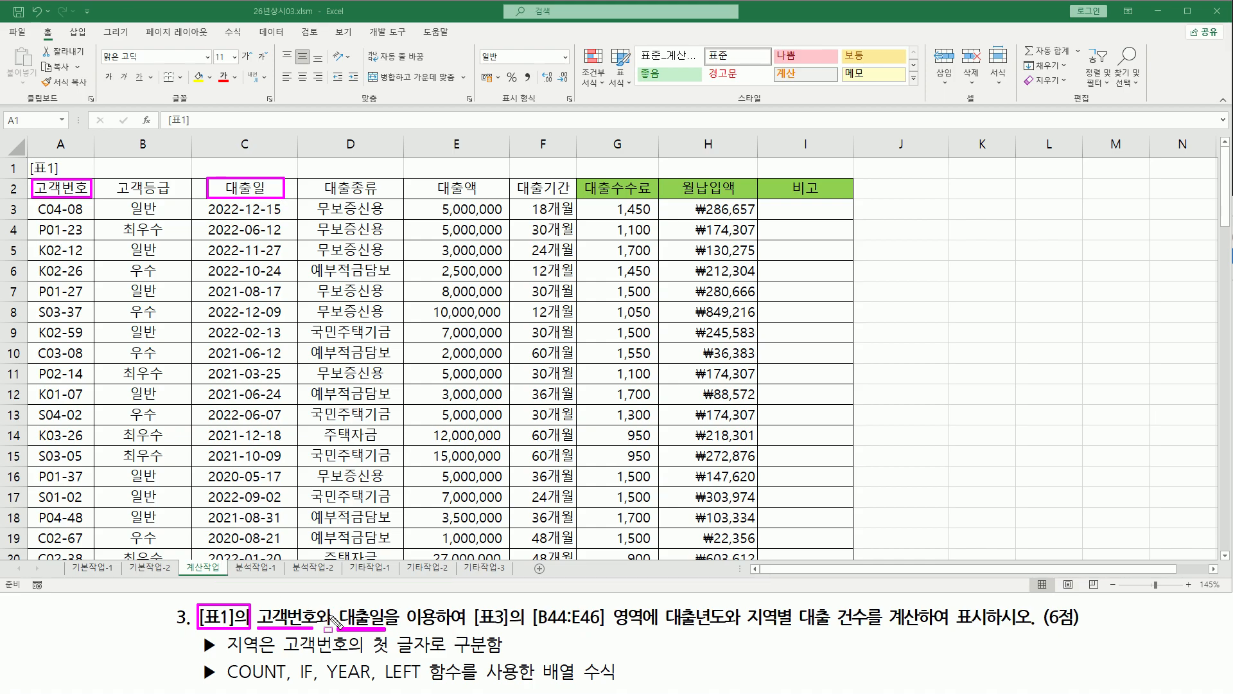
# Read the target range and grouping in task 3 and locate B44:E46 in 표3.
pyautogui.moveTo(470, 628)
pyautogui.mouseDown()
pyautogui.moveTo(522, 629)
pyautogui.moveTo(511, 606)
pyautogui.moveTo(607, 628)
pyautogui.moveTo(652, 629)
pyautogui.moveTo(659, 607)
pyautogui.moveTo(698, 606)
pyautogui.moveTo(734, 631)
pyautogui.moveTo(861, 632)
pyautogui.mouseUp()
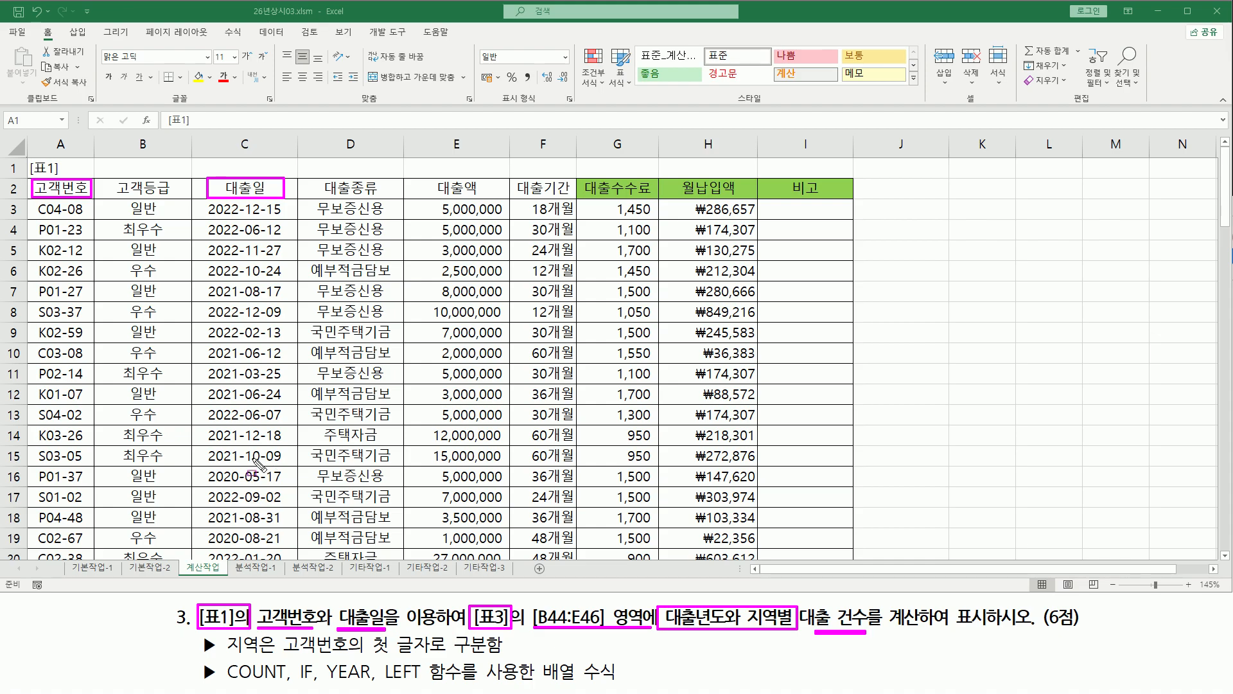
pyautogui.press('Escape')
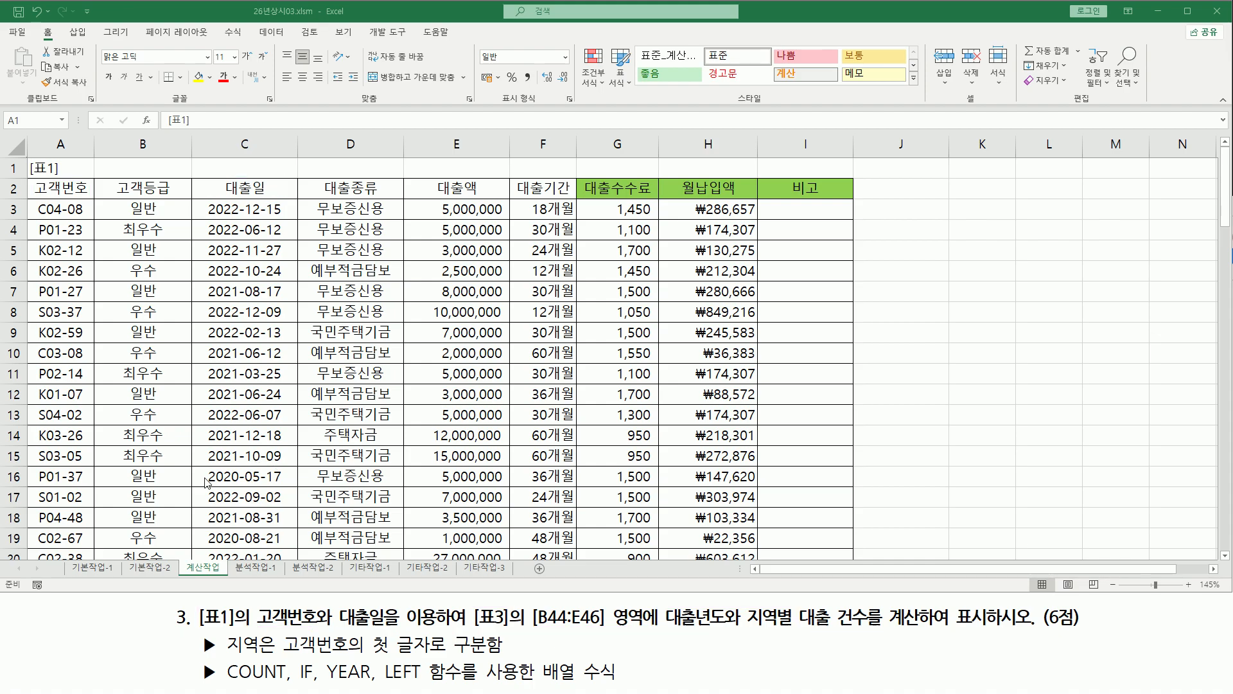
pyautogui.scroll(-6, 207, 483)
pyautogui.scroll(-3, 206, 483)
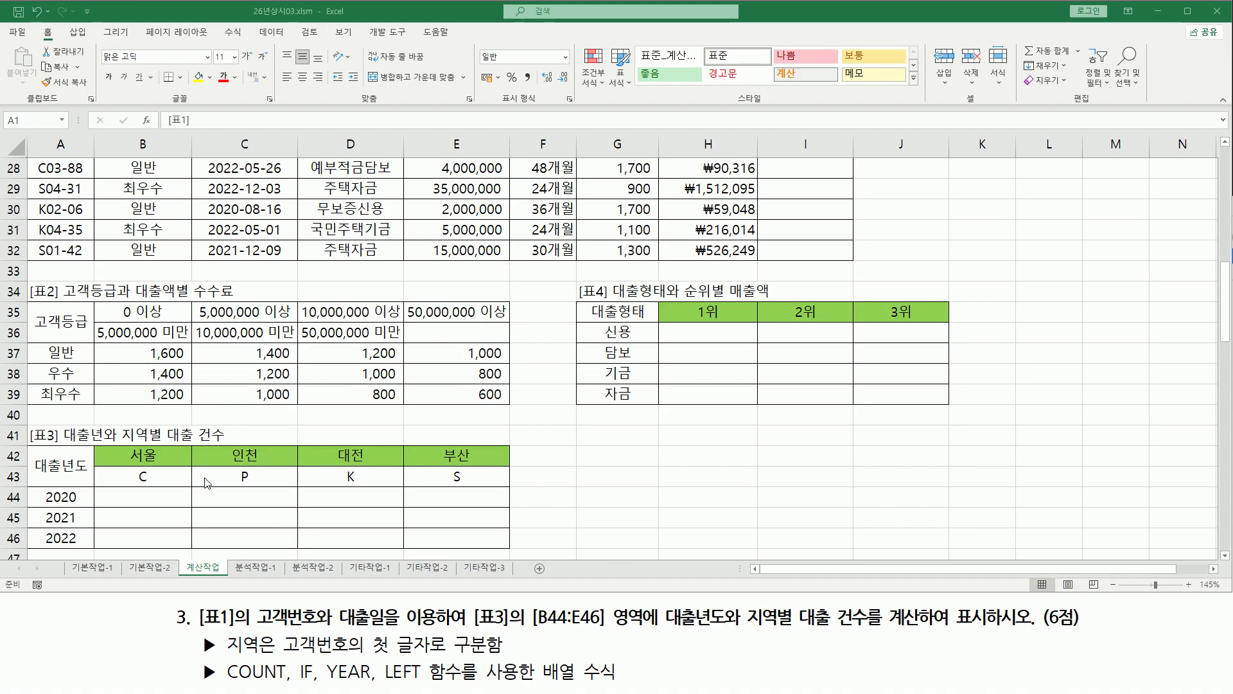
pyautogui.moveTo(100, 491)
pyautogui.mouseDown()
pyautogui.moveTo(193, 521)
pyautogui.moveTo(464, 531)
pyautogui.moveTo(504, 547)
pyautogui.mouseUp()
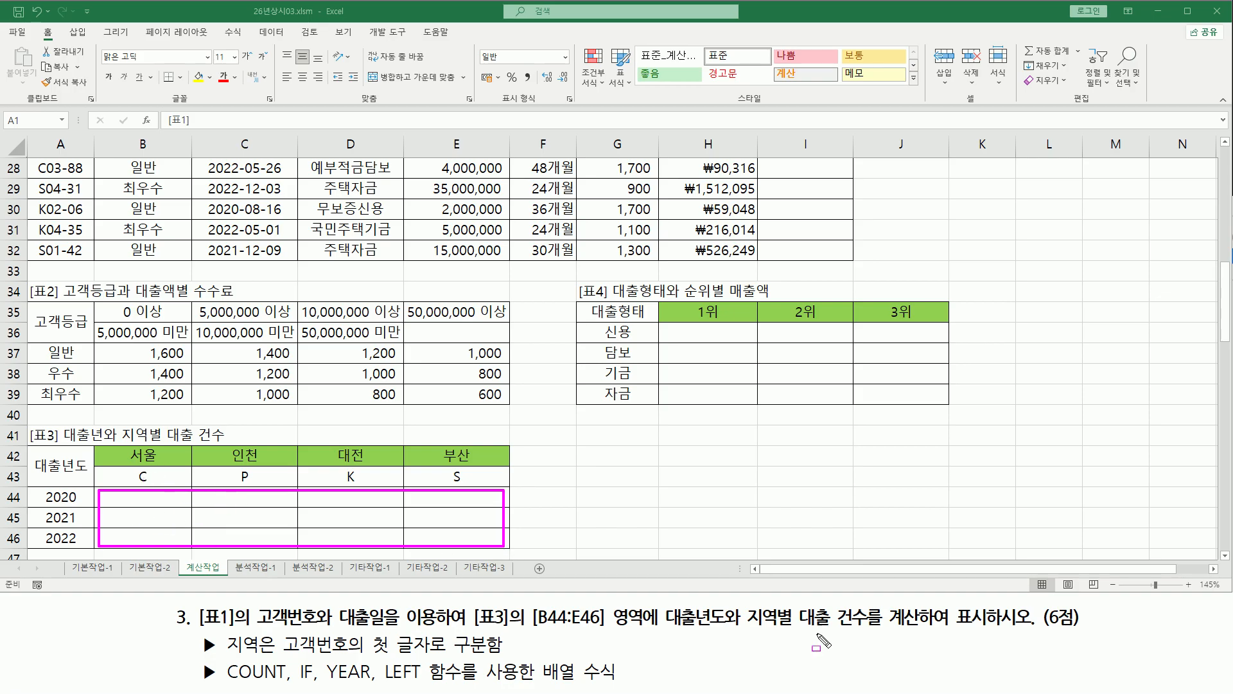
# Read the task's 대출 건수 requirement and the COUNT, IF and 배열 수식 conditions.
pyautogui.moveTo(796, 630); pyautogui.dragTo(923, 629)
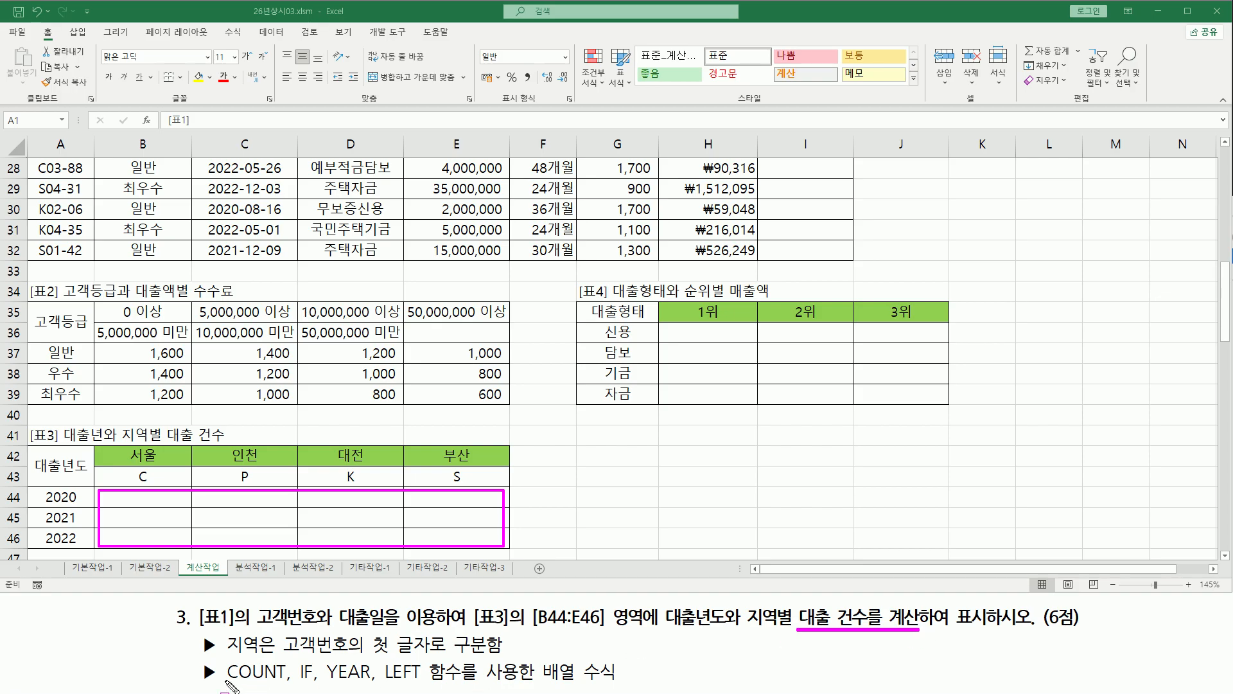
pyautogui.moveTo(228, 680); pyautogui.dragTo(315, 680)
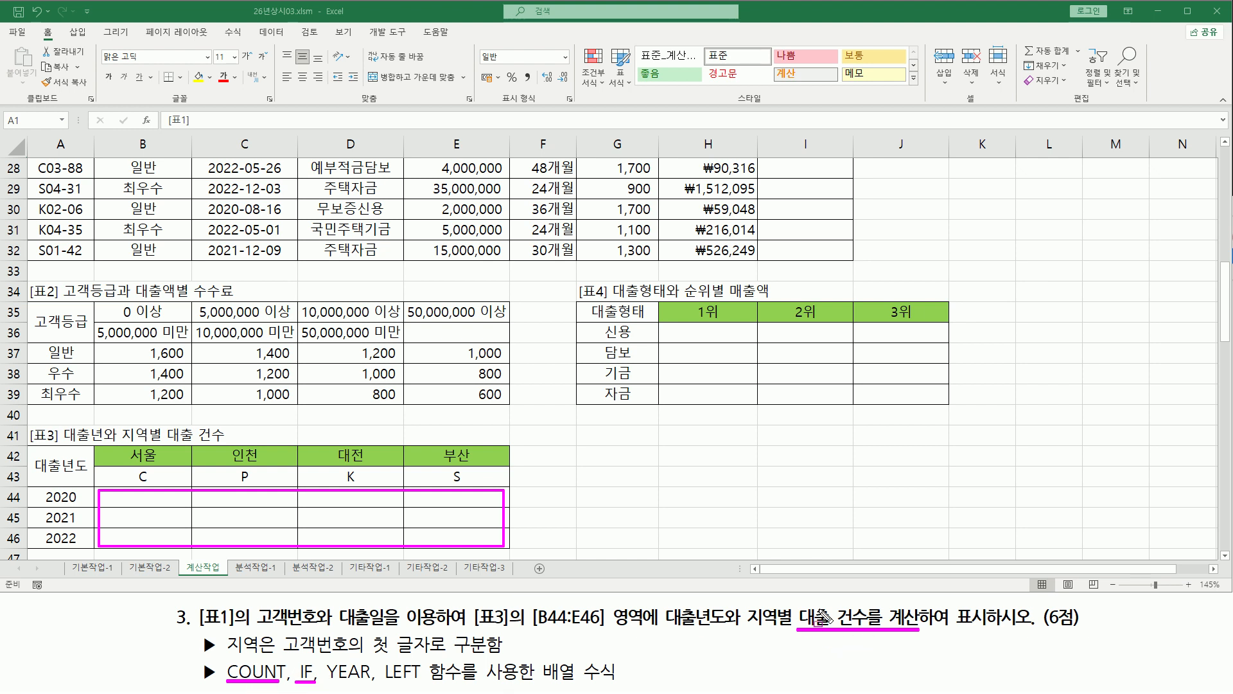
pyautogui.moveTo(794, 604)
pyautogui.mouseDown()
pyautogui.moveTo(874, 637)
pyautogui.moveTo(923, 632)
pyautogui.mouseUp()
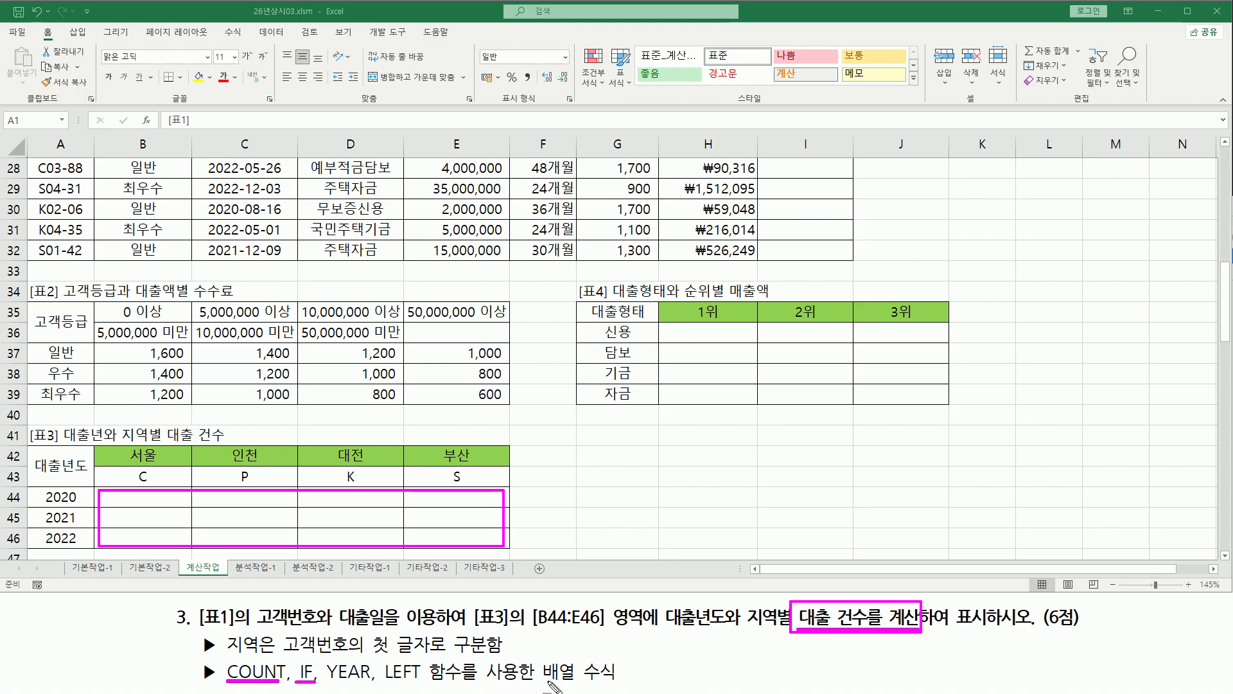
pyautogui.moveTo(539, 683); pyautogui.dragTo(620, 683)
pyautogui.press('Escape')
# Begin a formula pattern note in G41 with the text 'count( if( 조건1'.
pyautogui.click(620, 457)
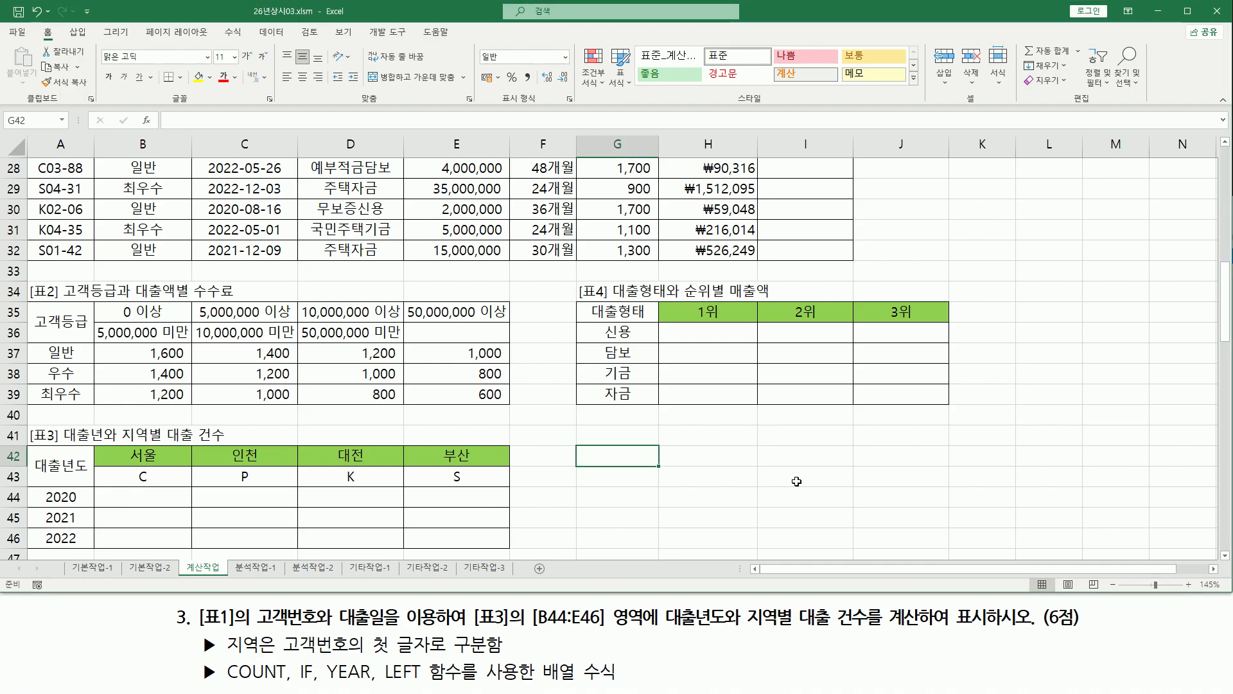
pyautogui.press('Up')
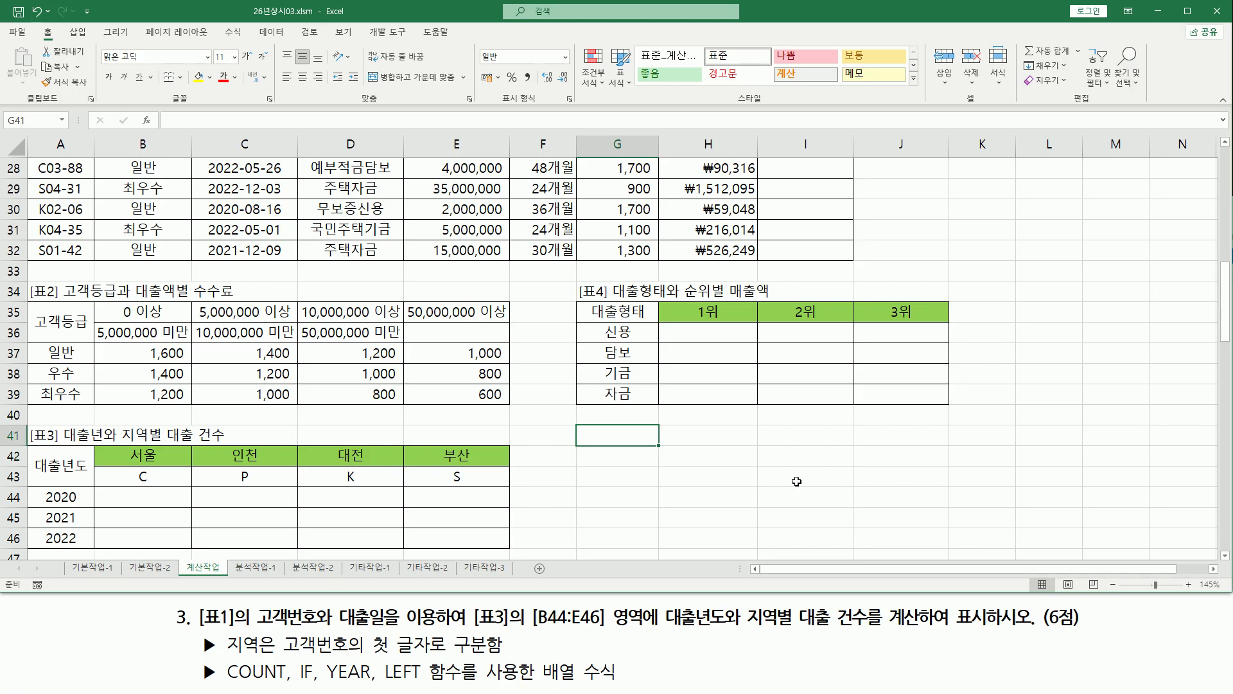
pyautogui.write('채ㅕ')
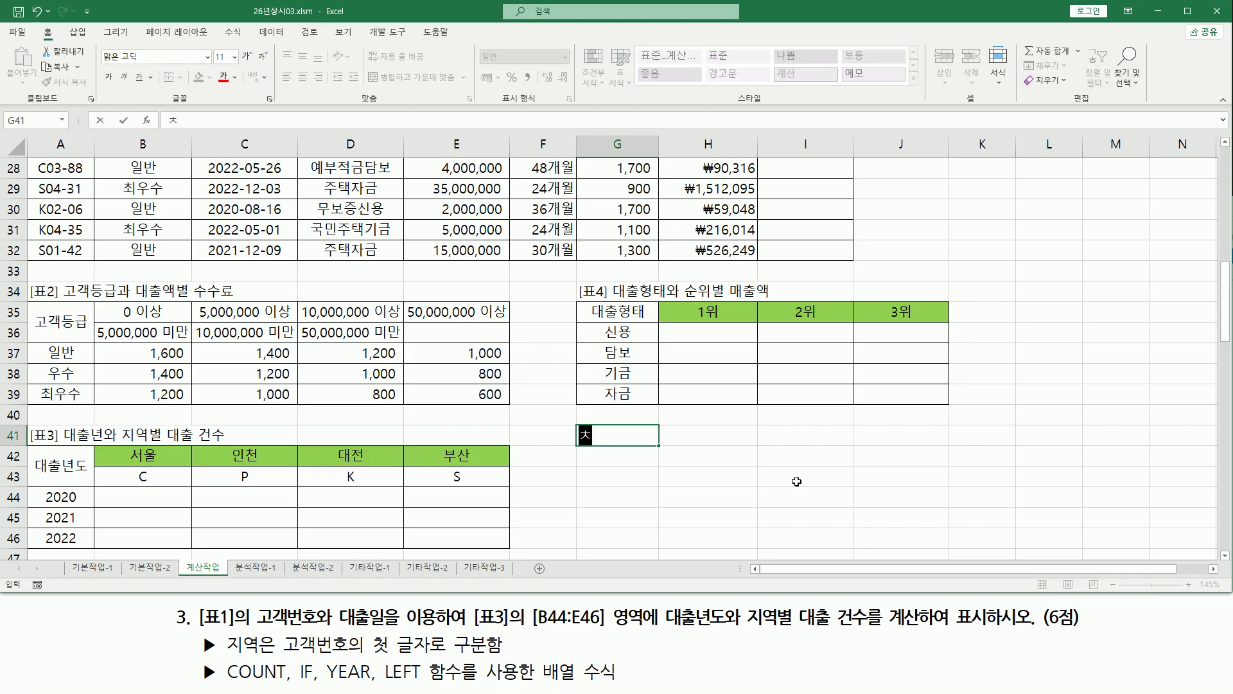
pyautogui.press('BackSpace')
pyautogui.press('BackSpace')
pyautogui.press('Hangul')
pyautogui.write('count(   if(  조건1')
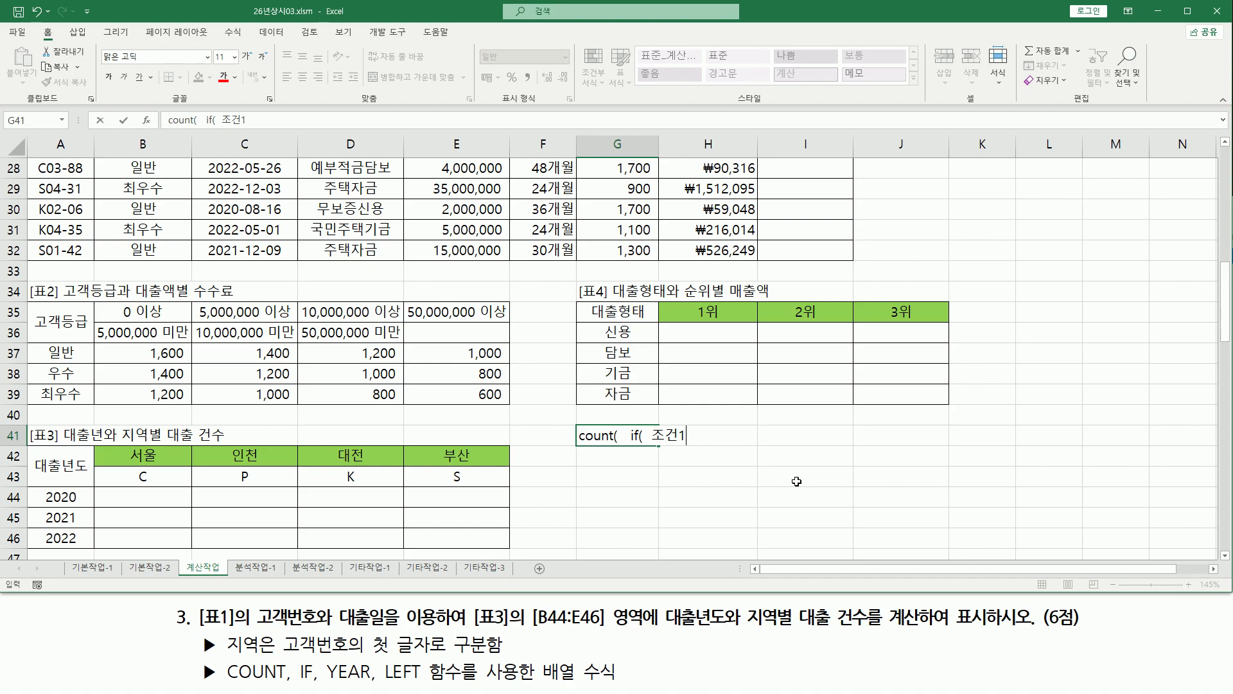
pyautogui.press('Left')
pyautogui.press('Left')
pyautogui.press('Right')
pyautogui.press('Right')
pyautogui.press('F2')
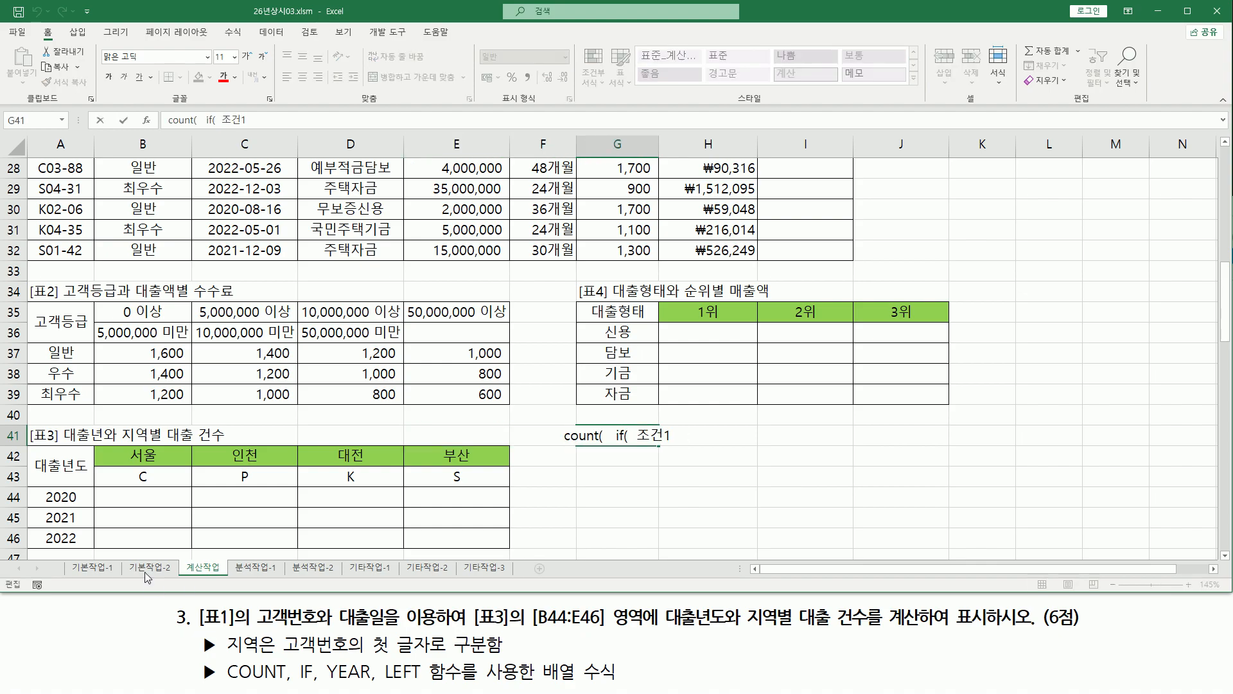
# Match 표3 cells B44 and D45 to their 대출년도 row labels and region codes in row 43.
pyautogui.moveTo(111, 491); pyautogui.dragTo(163, 505)
pyautogui.moveTo(44, 489); pyautogui.dragTo(81, 506)
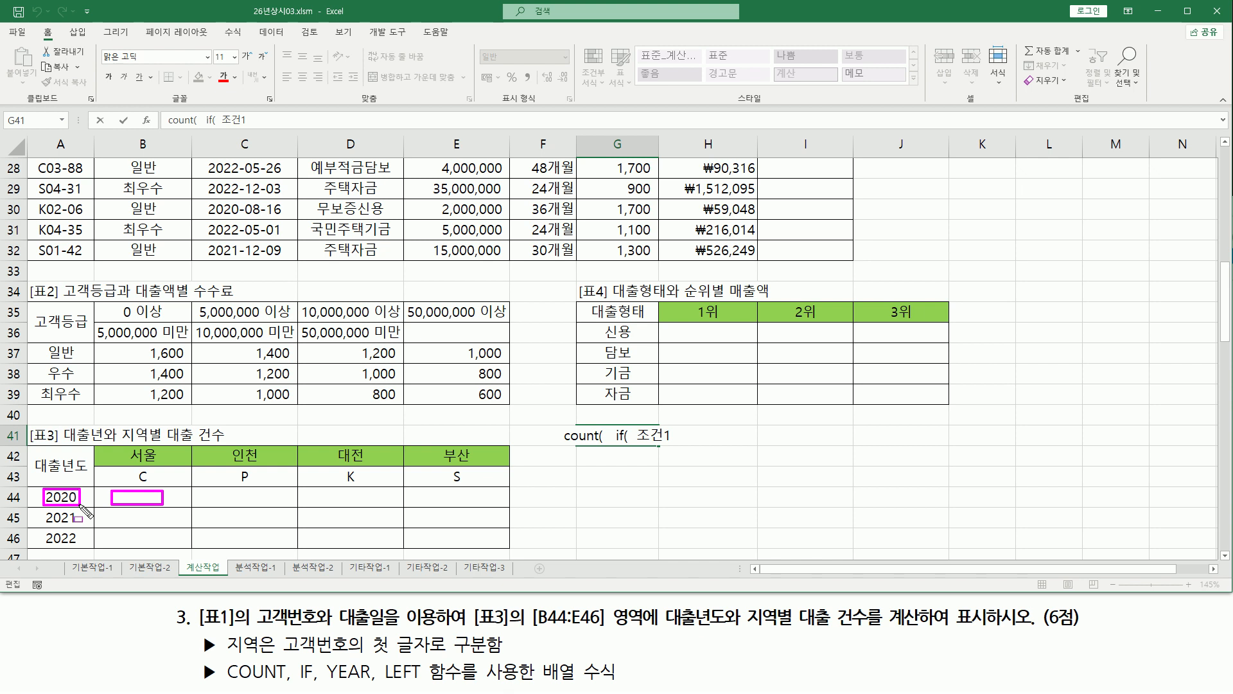
pyautogui.moveTo(128, 469); pyautogui.dragTo(156, 484)
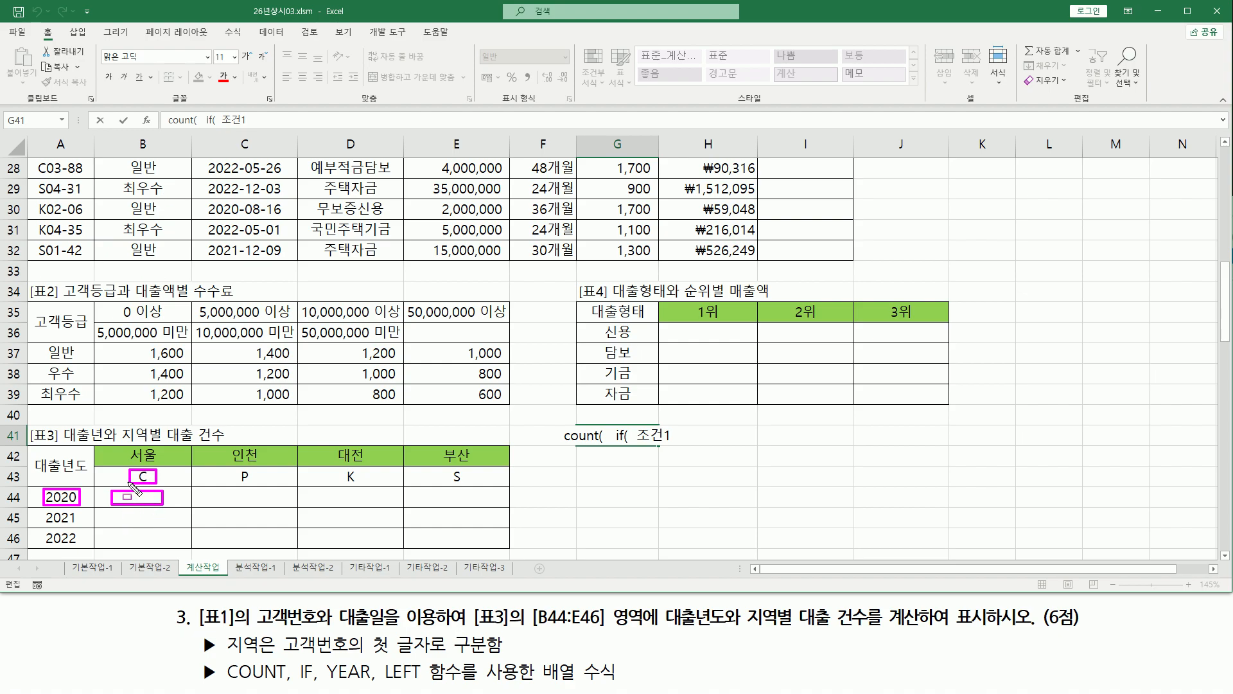
pyautogui.moveTo(305, 510)
pyautogui.mouseDown()
pyautogui.moveTo(325, 524)
pyautogui.moveTo(396, 524)
pyautogui.mouseUp()
pyautogui.moveTo(45, 526)
pyautogui.mouseDown()
pyautogui.moveTo(82, 526)
pyautogui.moveTo(76, 511)
pyautogui.mouseUp()
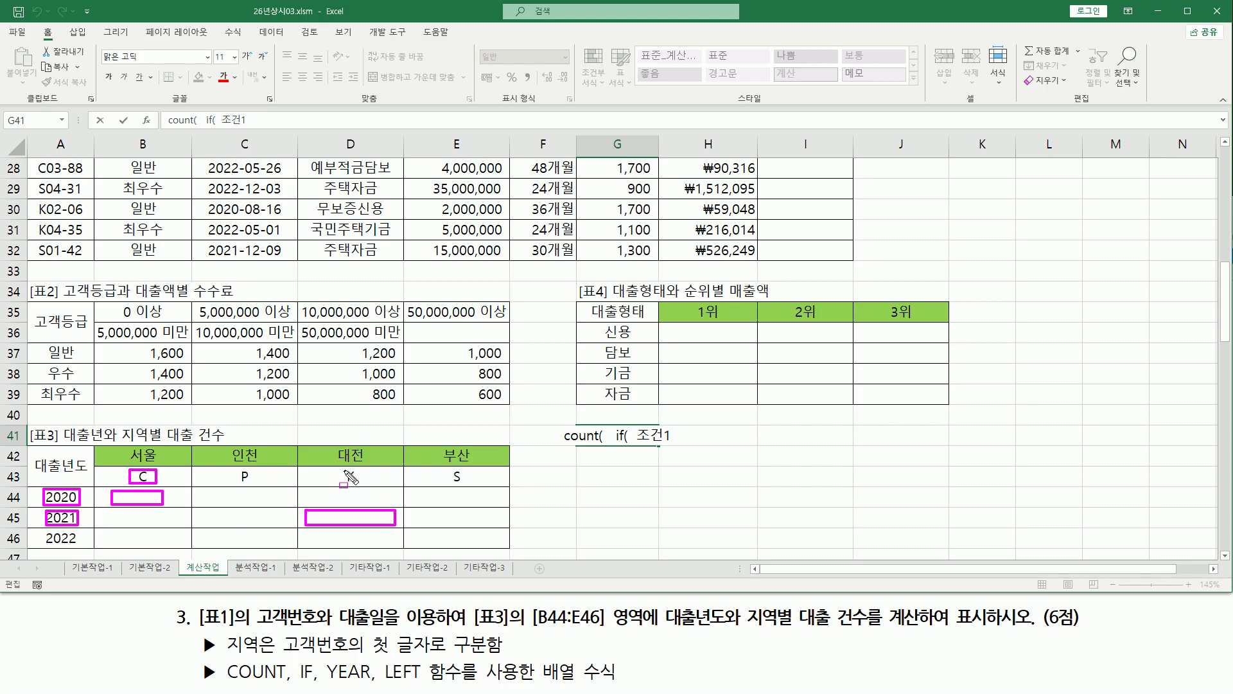
pyautogui.moveTo(338, 469); pyautogui.dragTo(364, 485)
pyautogui.press('Escape')
# Complete the G41 note as 'count( if( (조건1) * (조건2) , 1 ) )'.
pyautogui.click(672, 437)
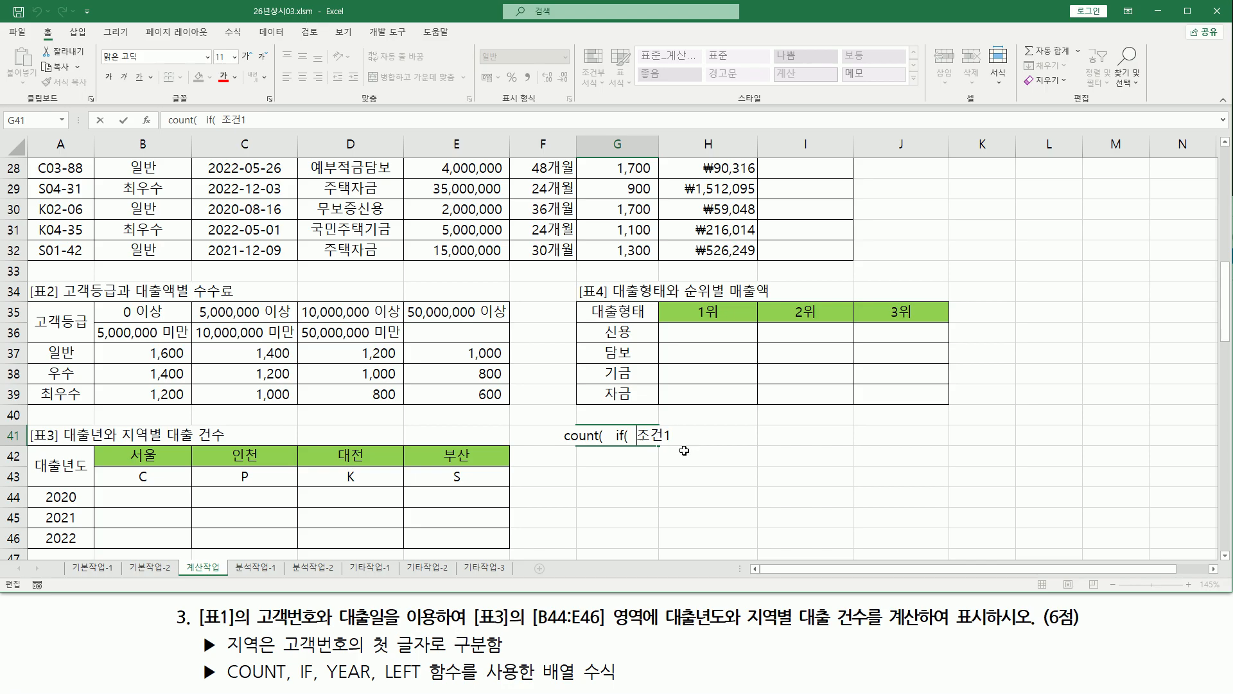
pyautogui.write('(조건1')
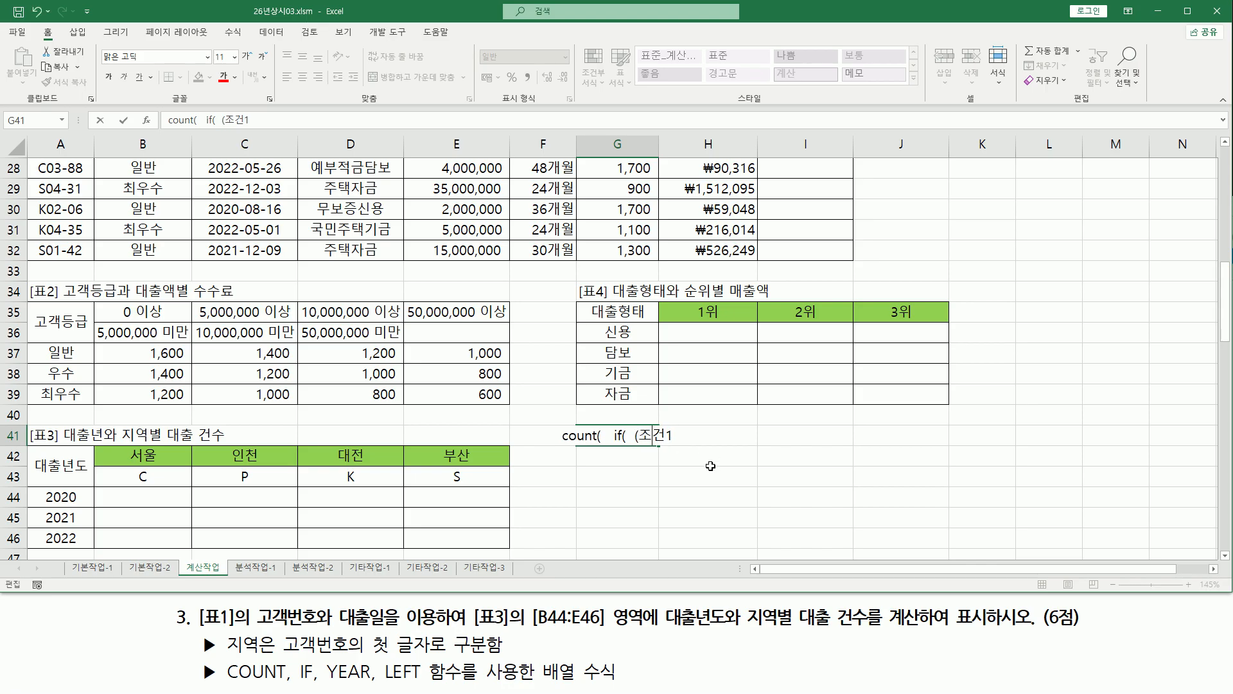
pyautogui.write(')')
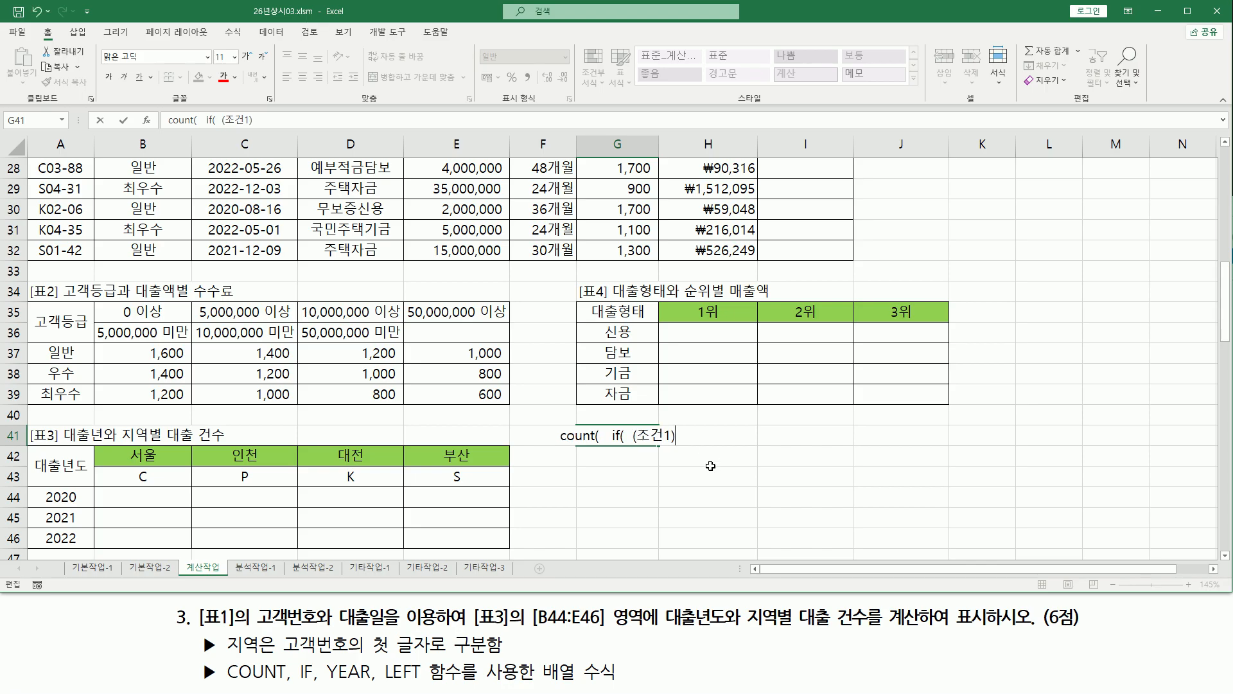
pyautogui.write(' *')
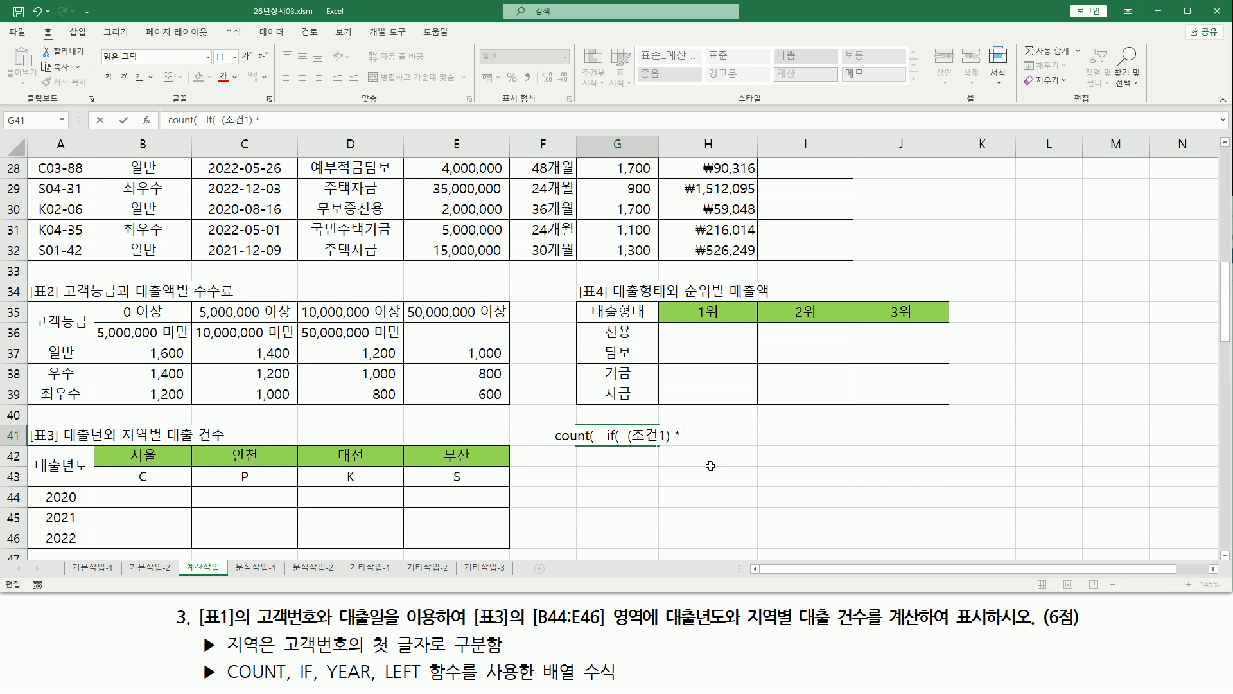
pyautogui.write(' (조건2)')
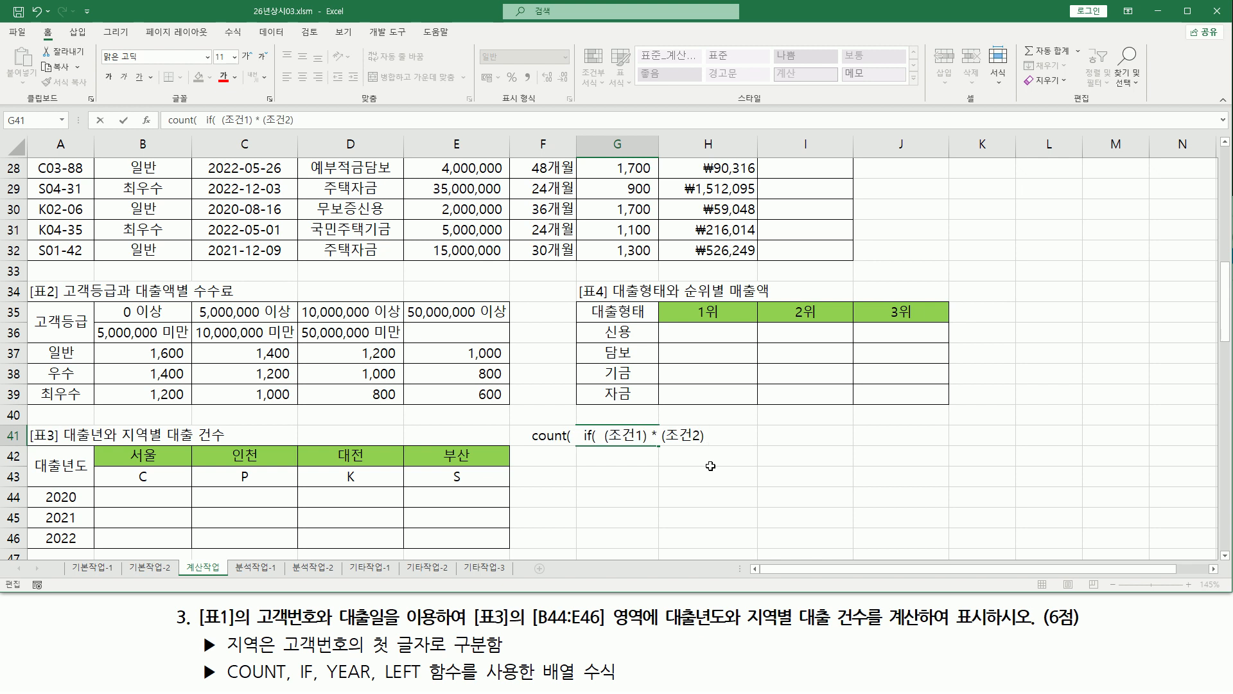
pyautogui.write(' , ')
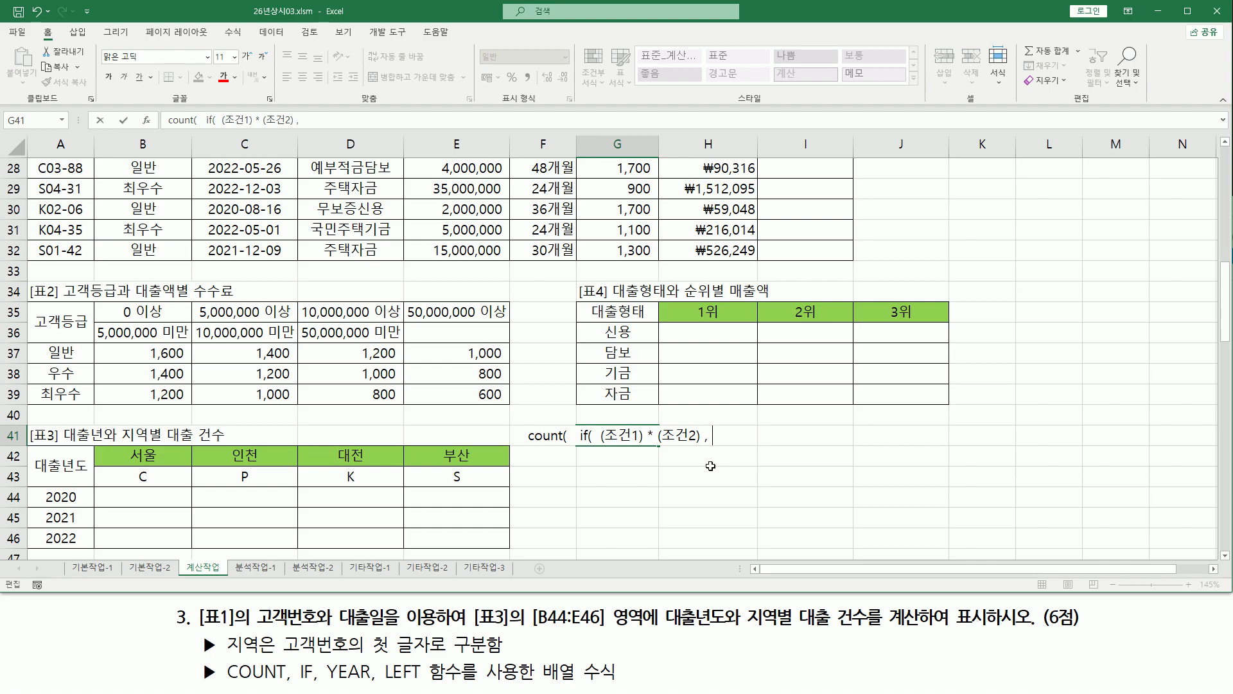
pyautogui.write('  1')
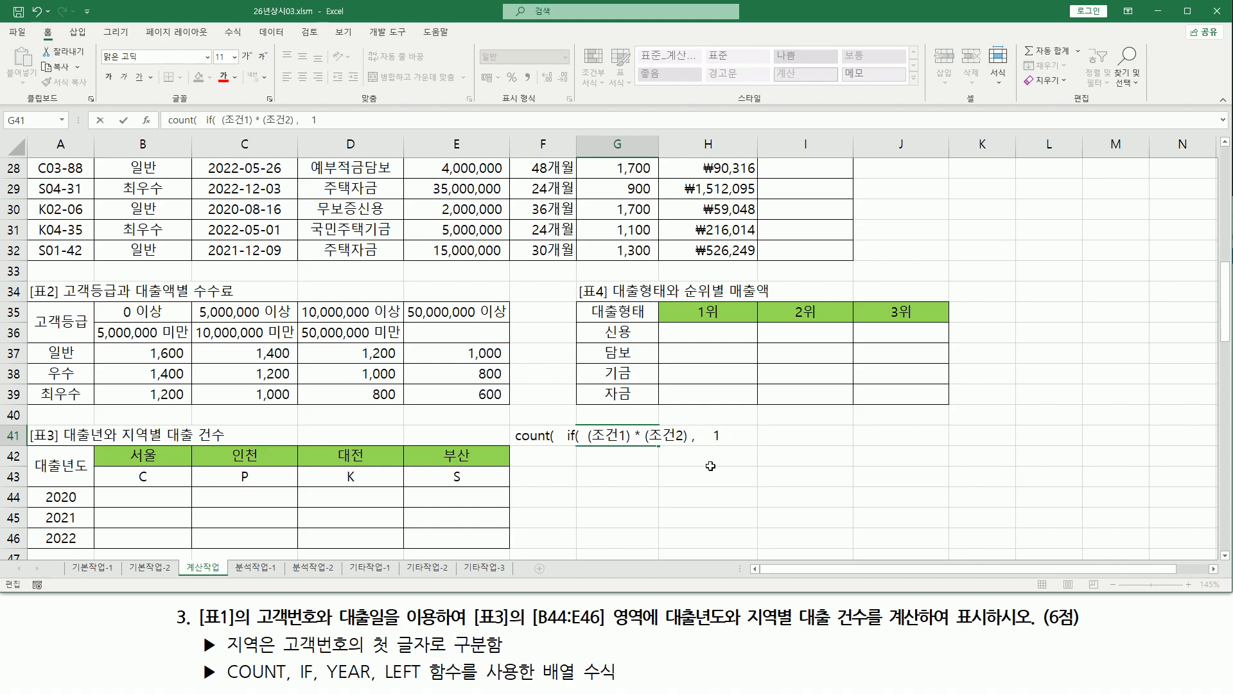
pyautogui.write('  )   ')
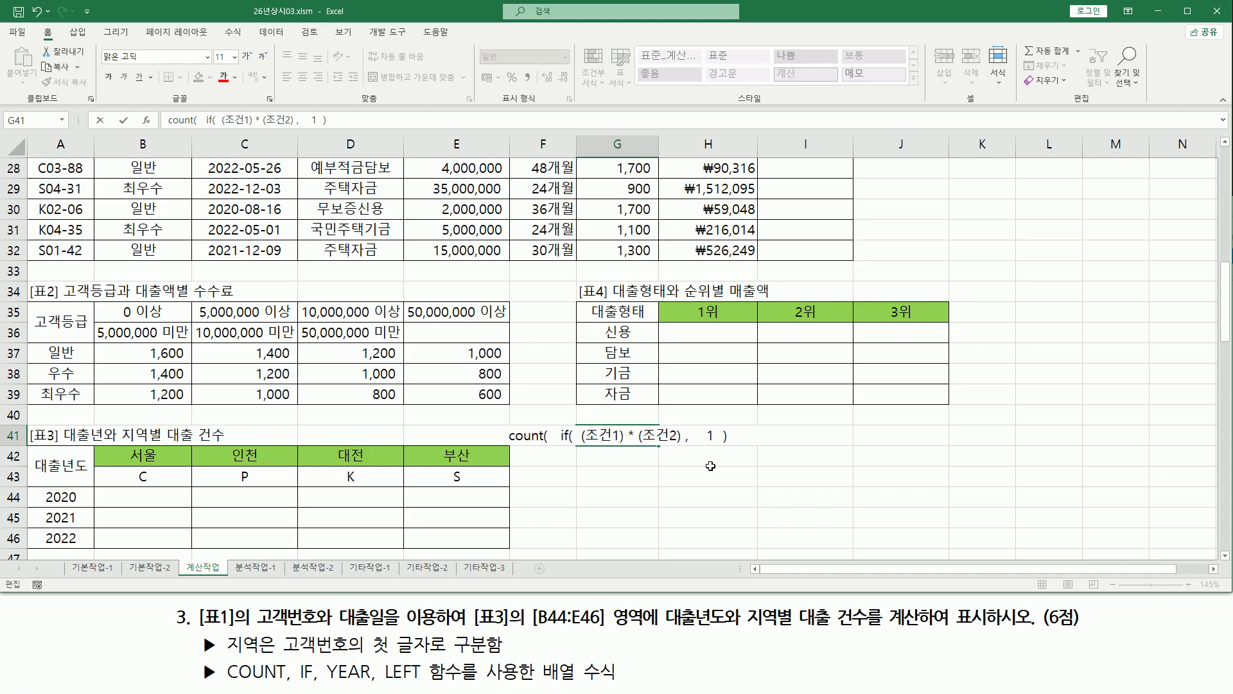
pyautogui.write(')')
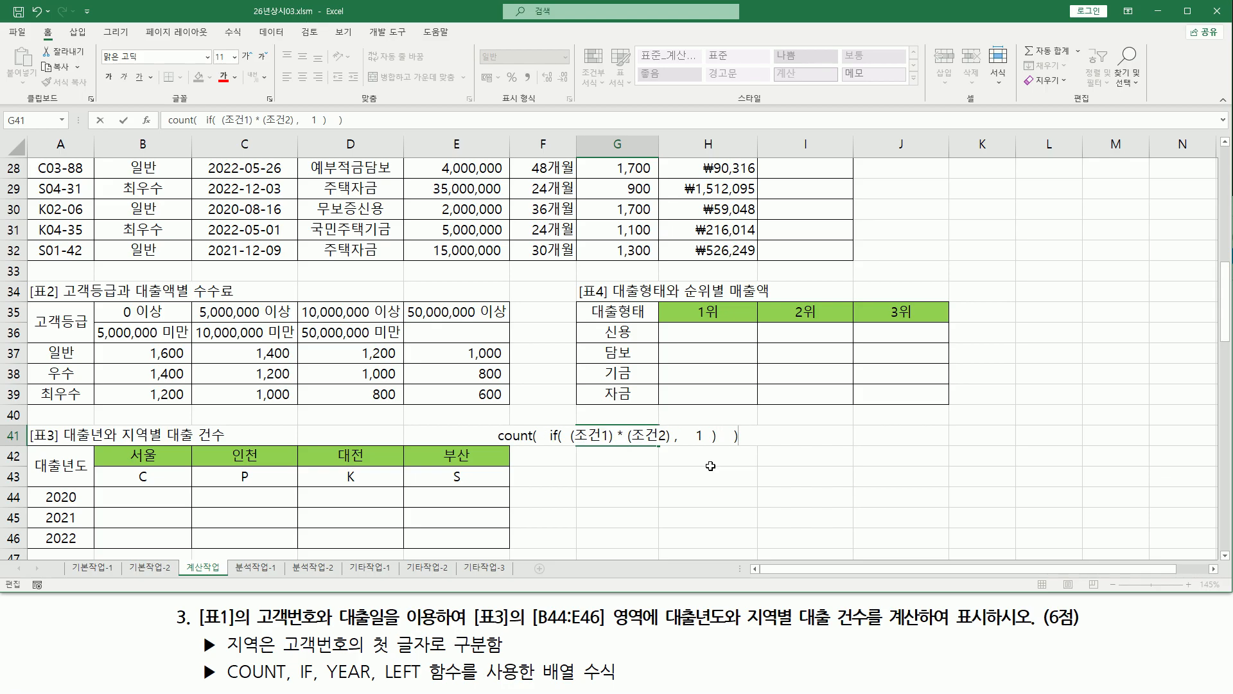
pyautogui.press('Return')
# Left-align the formula pattern note in G41.
pyautogui.click(620, 437)
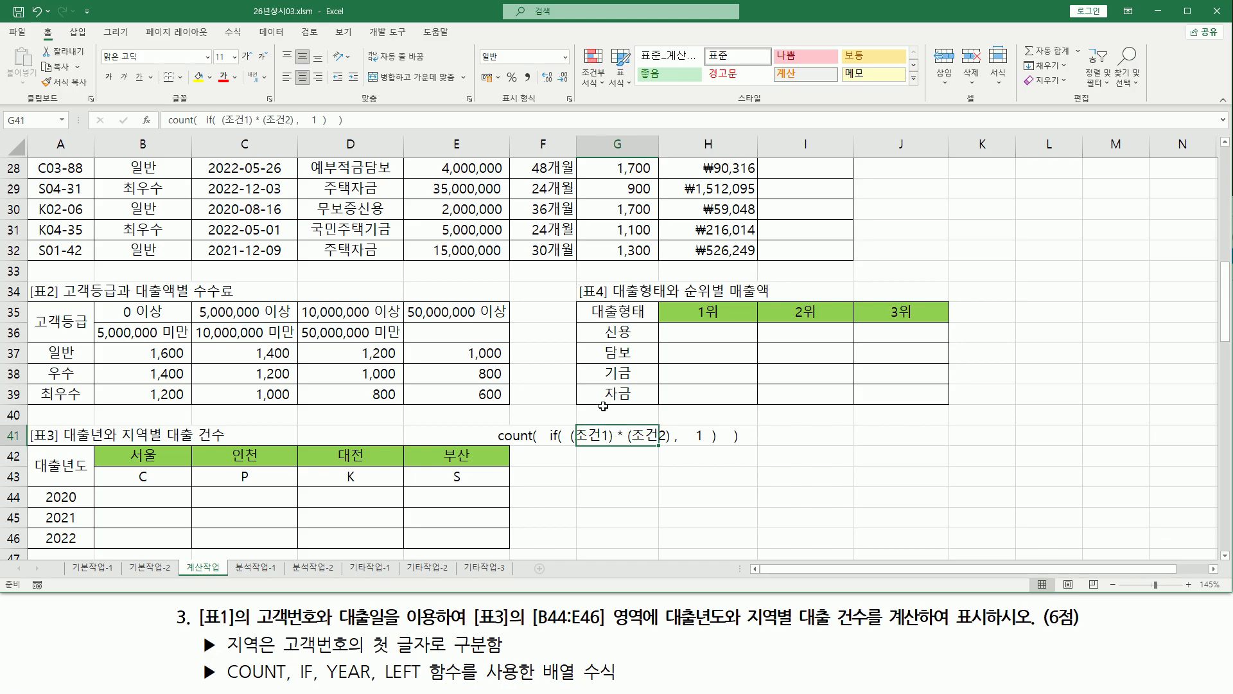
pyautogui.click(287, 77)
pyautogui.click(993, 478)
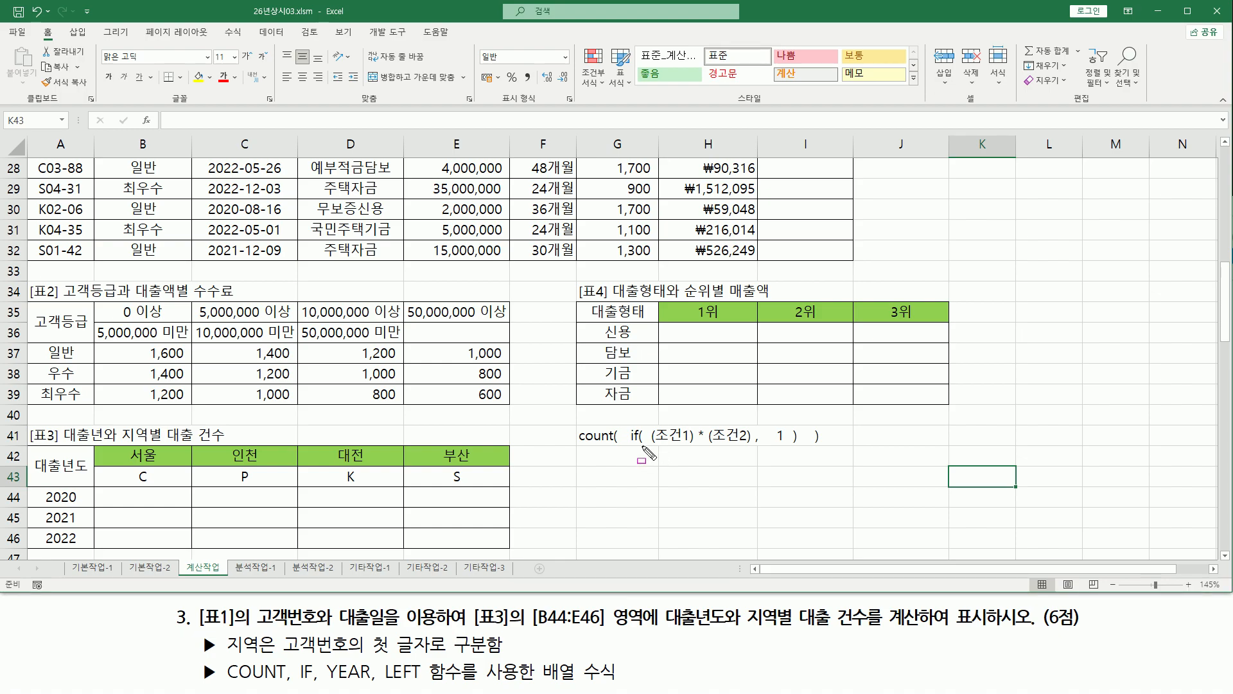
# Review the two multiplied conditions, the value 1 and the enclosing COUNT in the G41 pattern against the task's 대출 건수 requirement.
pyautogui.moveTo(651, 444)
pyautogui.mouseDown()
pyautogui.moveTo(750, 445)
pyautogui.moveTo(750, 419)
pyautogui.moveTo(707, 443)
pyautogui.moveTo(707, 426)
pyautogui.mouseUp()
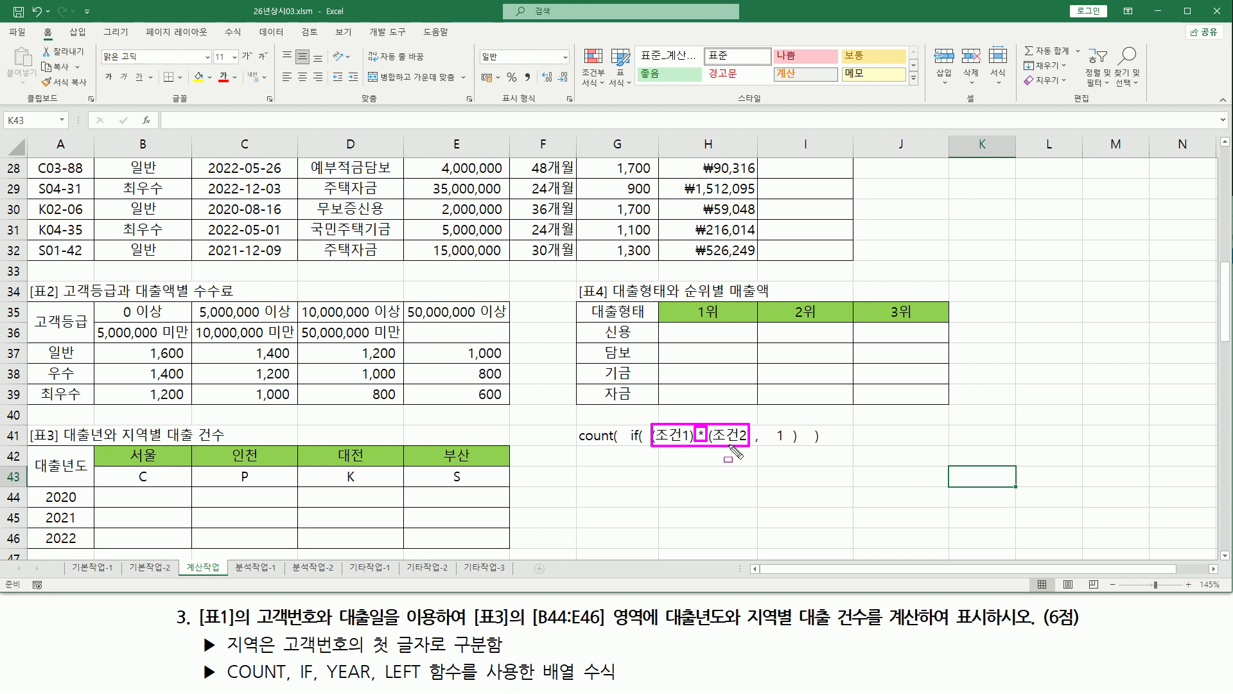
pyautogui.moveTo(771, 443); pyautogui.dragTo(787, 443)
pyautogui.moveTo(628, 418)
pyautogui.mouseDown()
pyautogui.moveTo(800, 467)
pyautogui.moveTo(801, 453)
pyautogui.mouseUp()
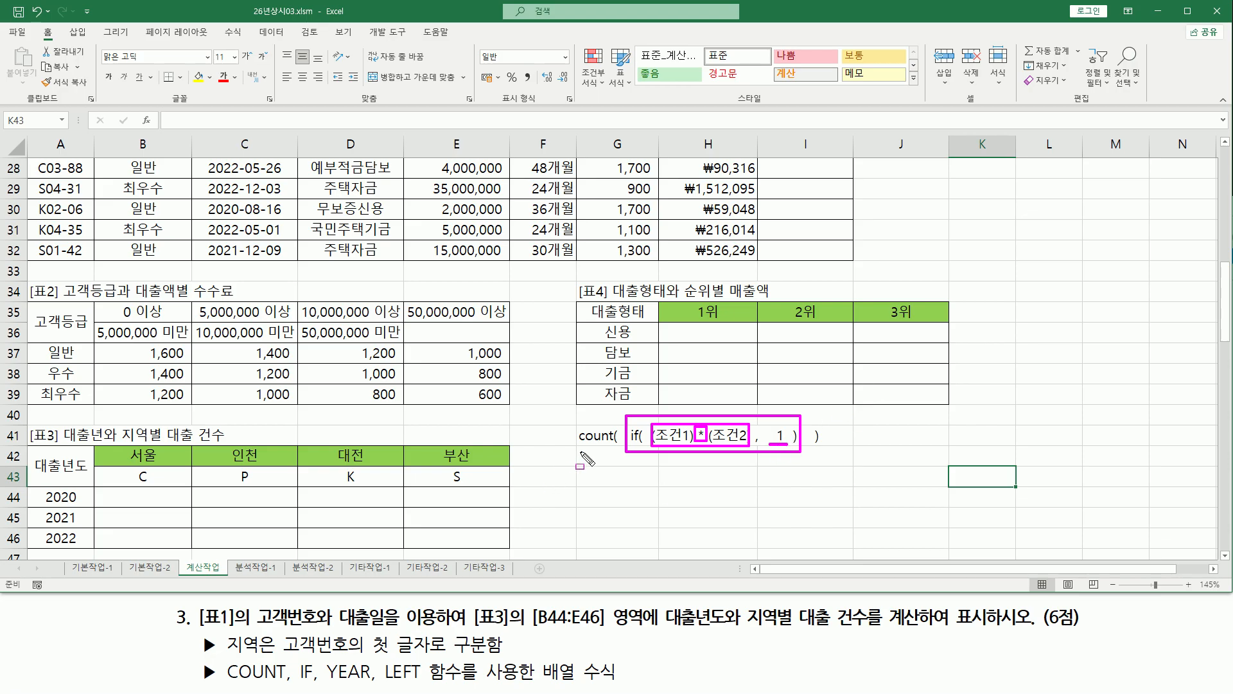
pyautogui.moveTo(576, 450); pyautogui.dragTo(613, 450)
pyautogui.moveTo(792, 629); pyautogui.dragTo(864, 630)
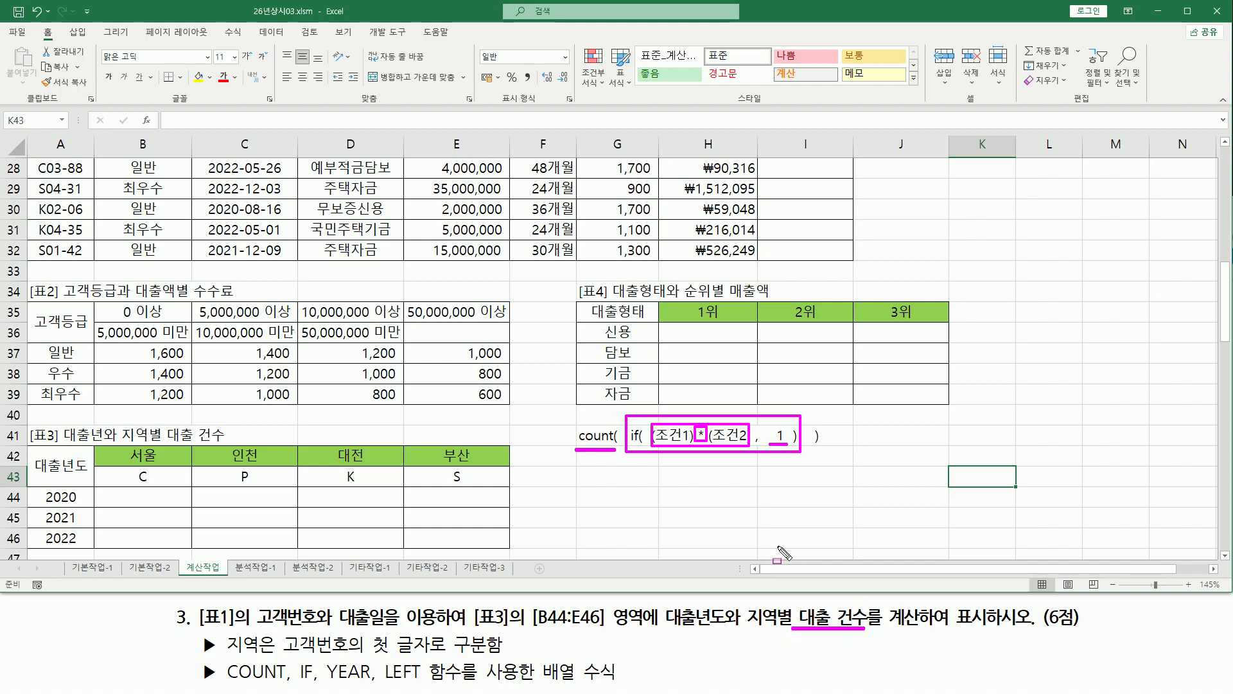
pyautogui.press('Escape')
pyautogui.moveTo(571, 416); pyautogui.dragTo(844, 461)
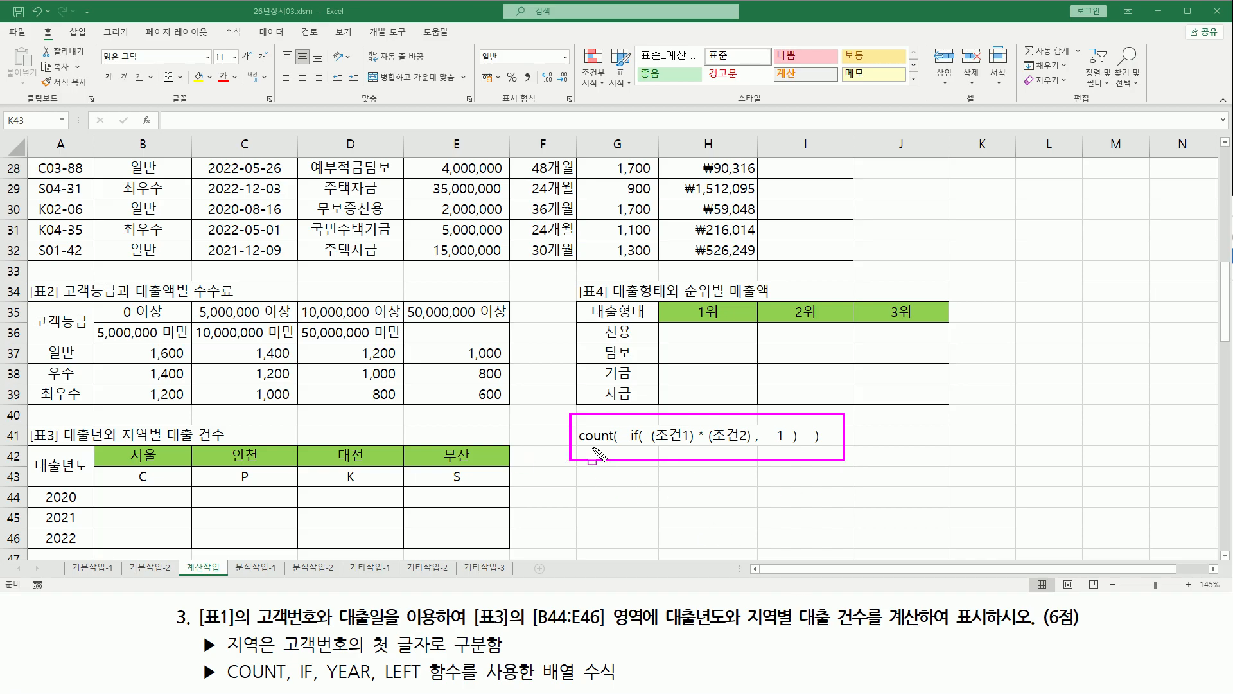
pyautogui.moveTo(576, 449); pyautogui.dragTo(830, 450)
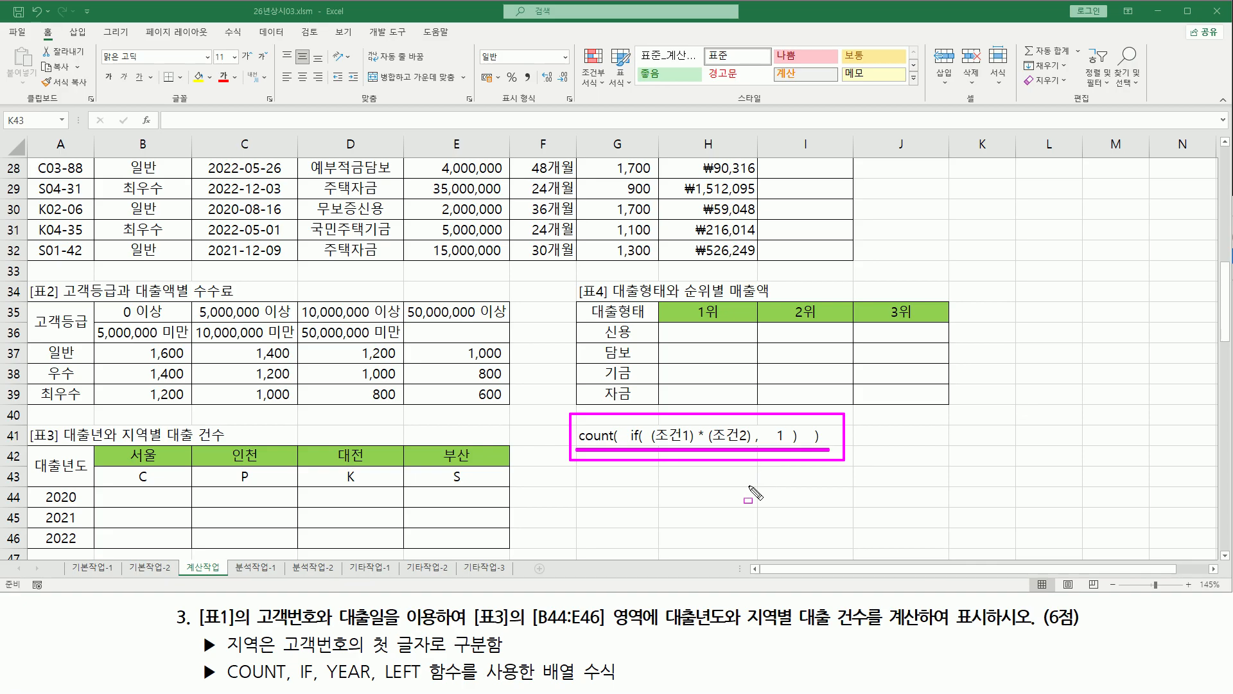
pyautogui.press('Escape')
# Replace 조건1 with 지역별 and 조건2 with 대출년도 in the G41 note.
pyautogui.doubleClick(594, 435)
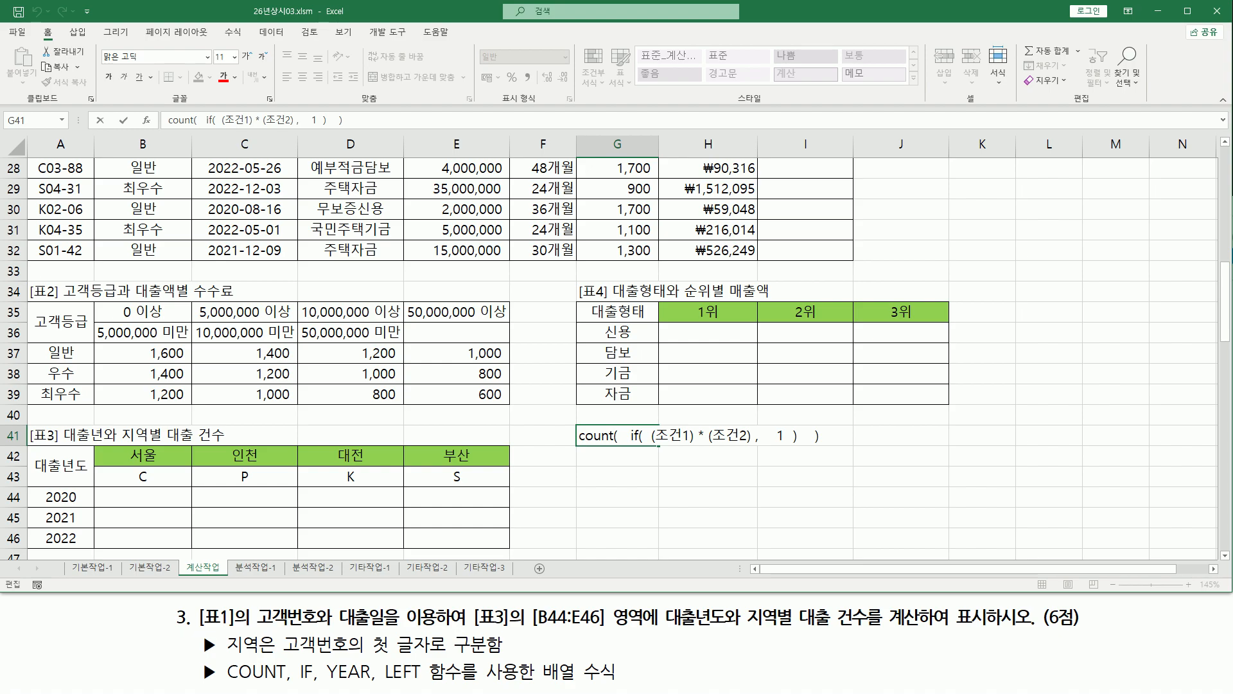
pyautogui.moveTo(656, 435); pyautogui.dragTo(690, 436)
pyautogui.write('지여')
pyautogui.write('별')
pyautogui.press('Right')
pyautogui.press('Delete')
pyautogui.press('Delete')
pyautogui.press('Delete')
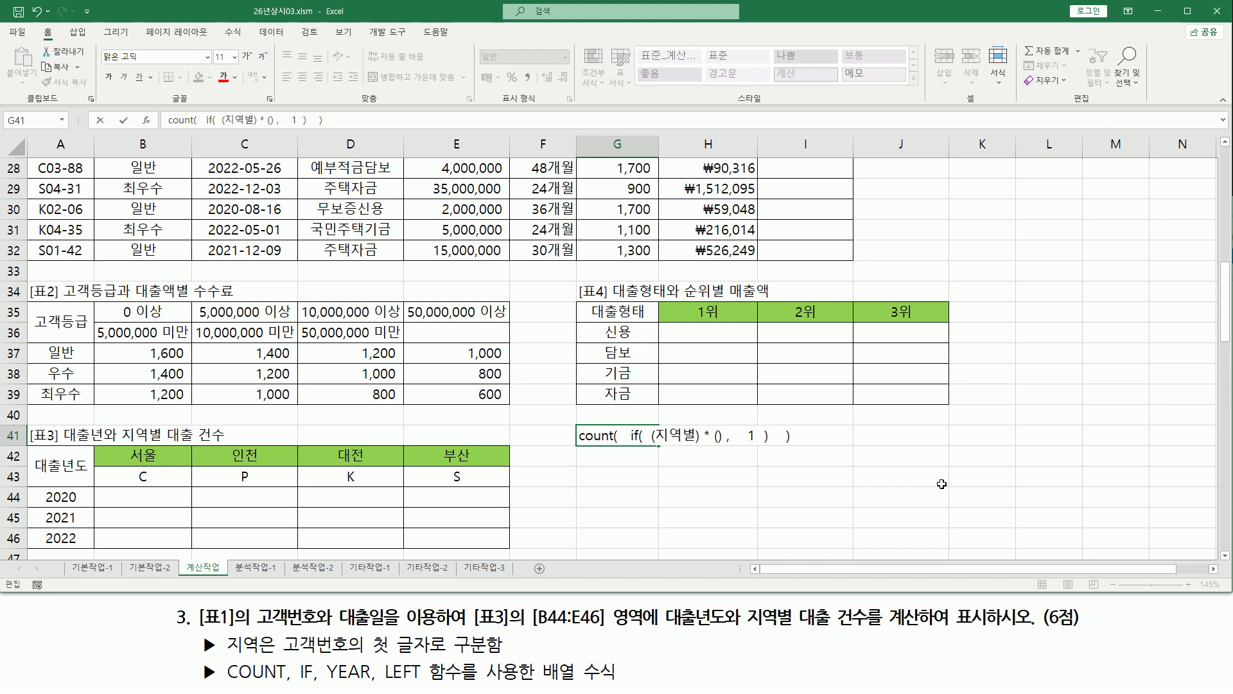
pyautogui.write('대출년도')
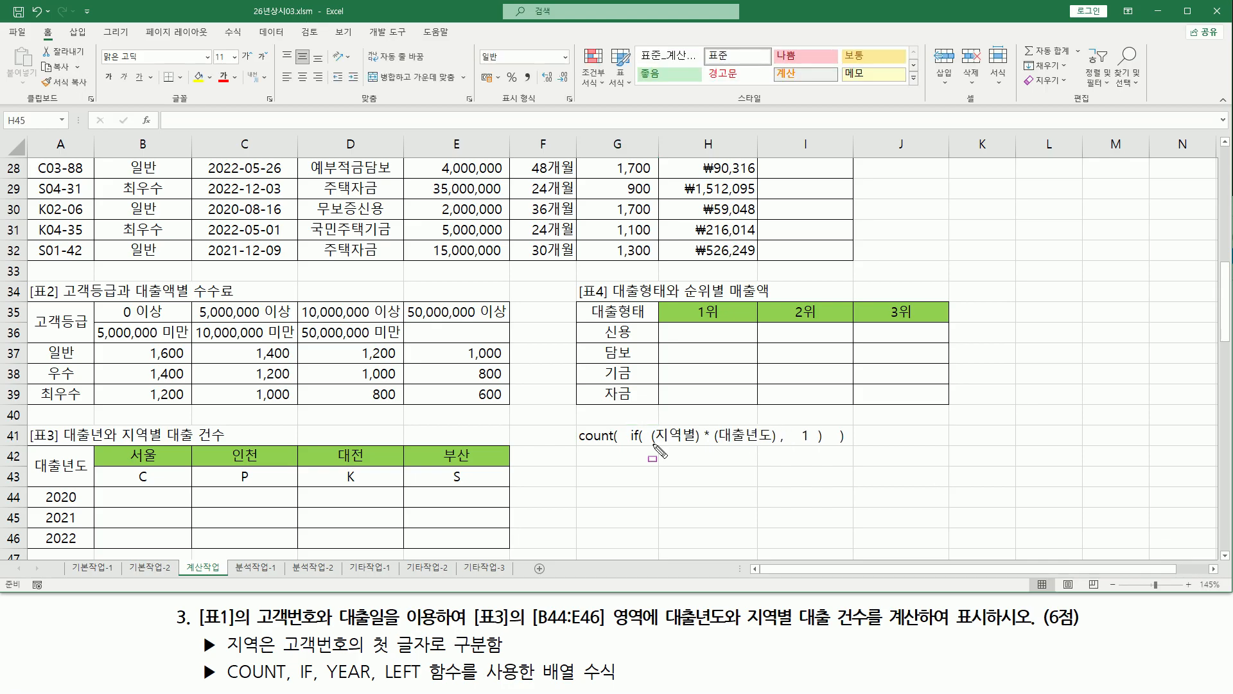
# Review the 지역별 and 대출년도 conditions within the whole COUNT and IF pattern in G41.
pyautogui.moveTo(651, 444); pyautogui.dragTo(673, 443)
pyautogui.moveTo(713, 443); pyautogui.dragTo(771, 443)
pyautogui.moveTo(576, 453); pyautogui.dragTo(848, 452)
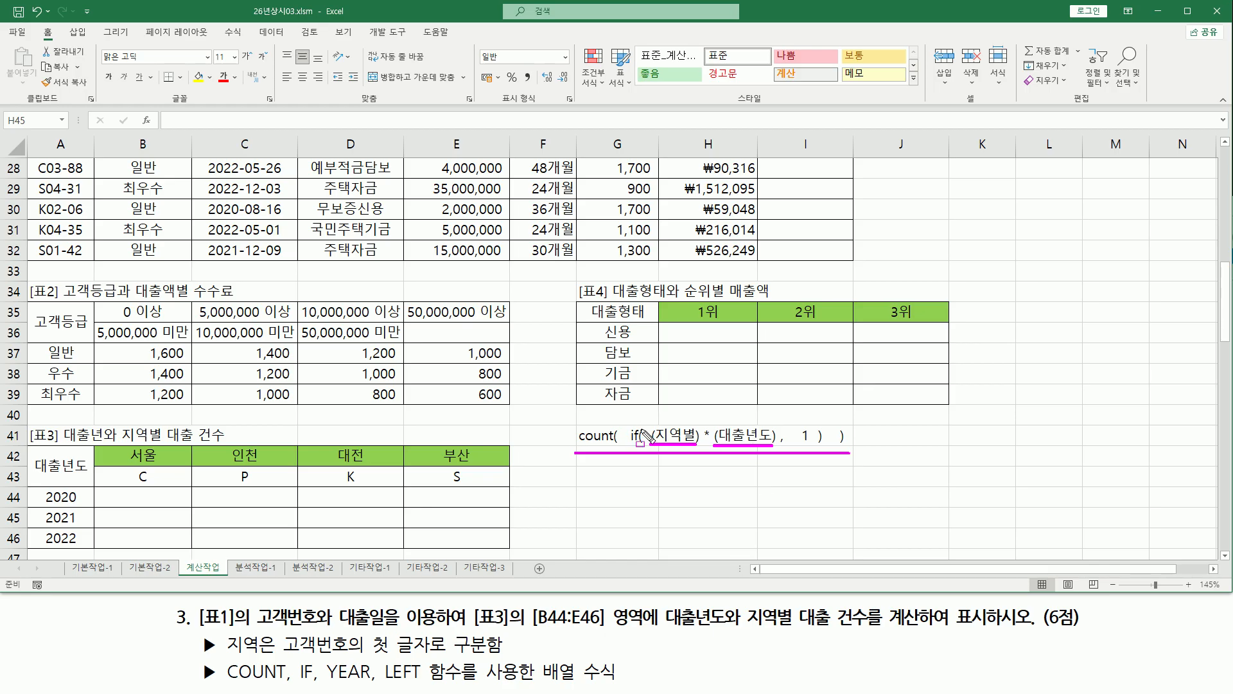
# Review how the 지역별 condition in G41 relates to B44:E46, the first letter of 고객번호 in 표1 and the LEFT function.
pyautogui.moveTo(647, 425)
pyautogui.mouseDown()
pyautogui.moveTo(668, 450)
pyautogui.moveTo(775, 451)
pyautogui.mouseUp()
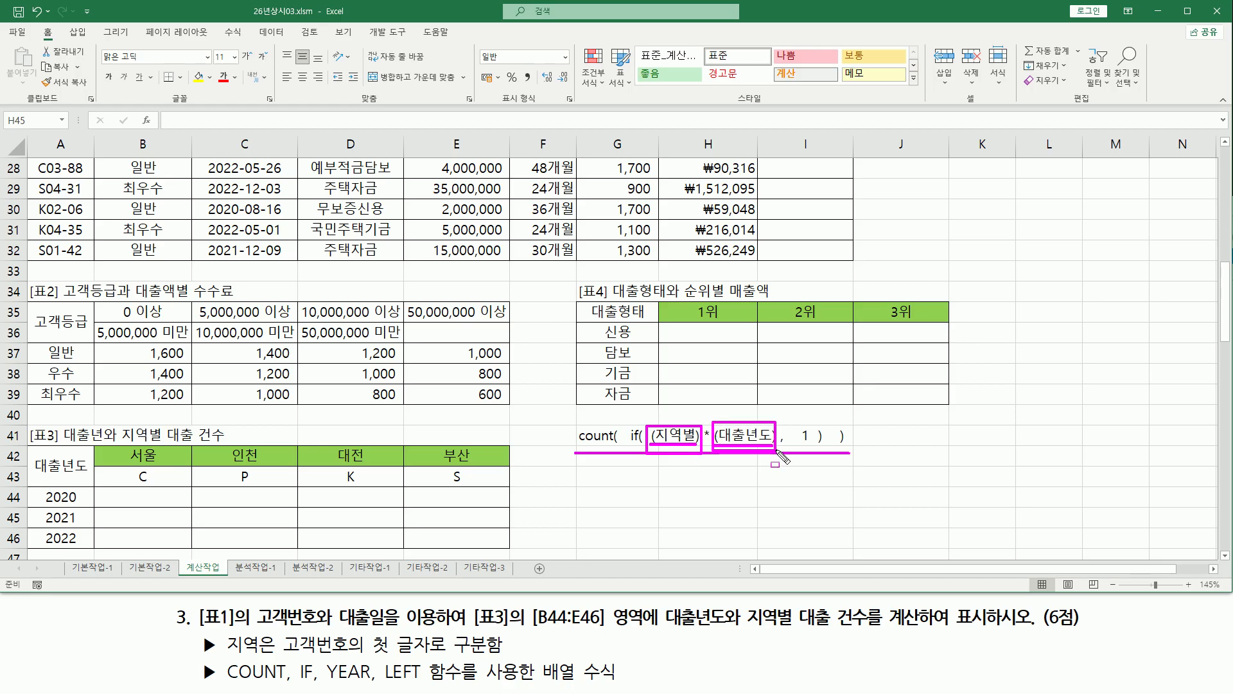
pyautogui.press('Escape')
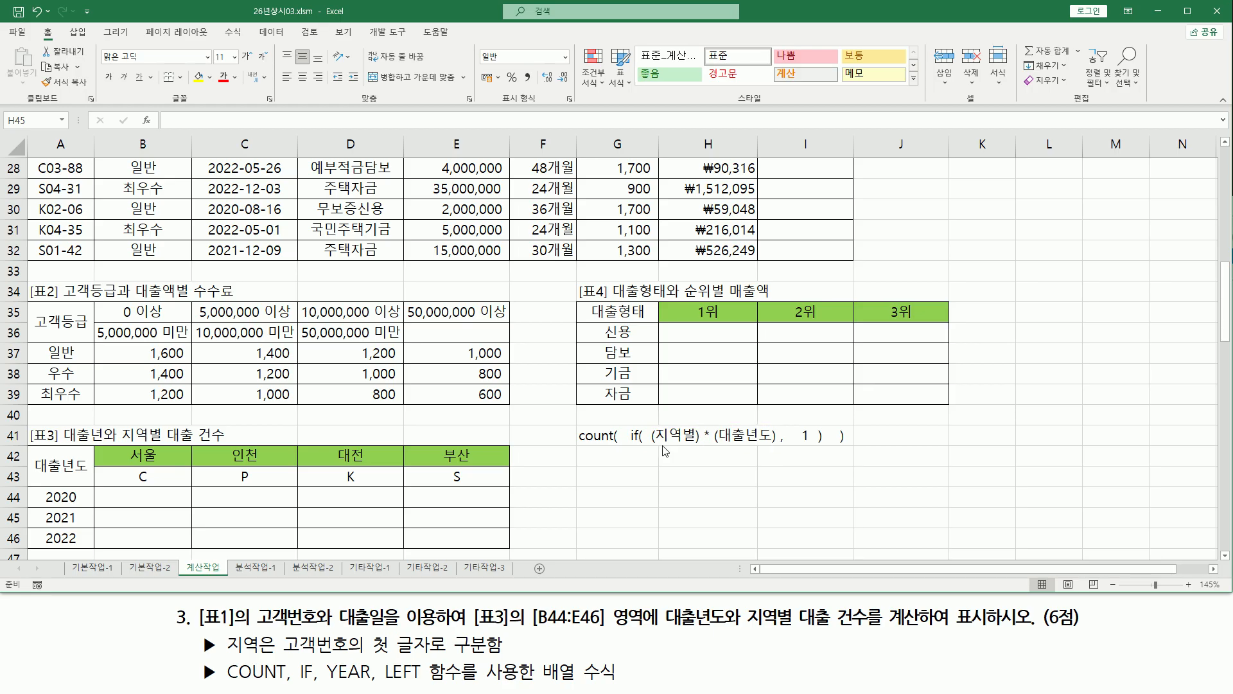
pyautogui.moveTo(650, 445); pyautogui.dragTo(702, 445)
pyautogui.moveTo(98, 489); pyautogui.dragTo(500, 546)
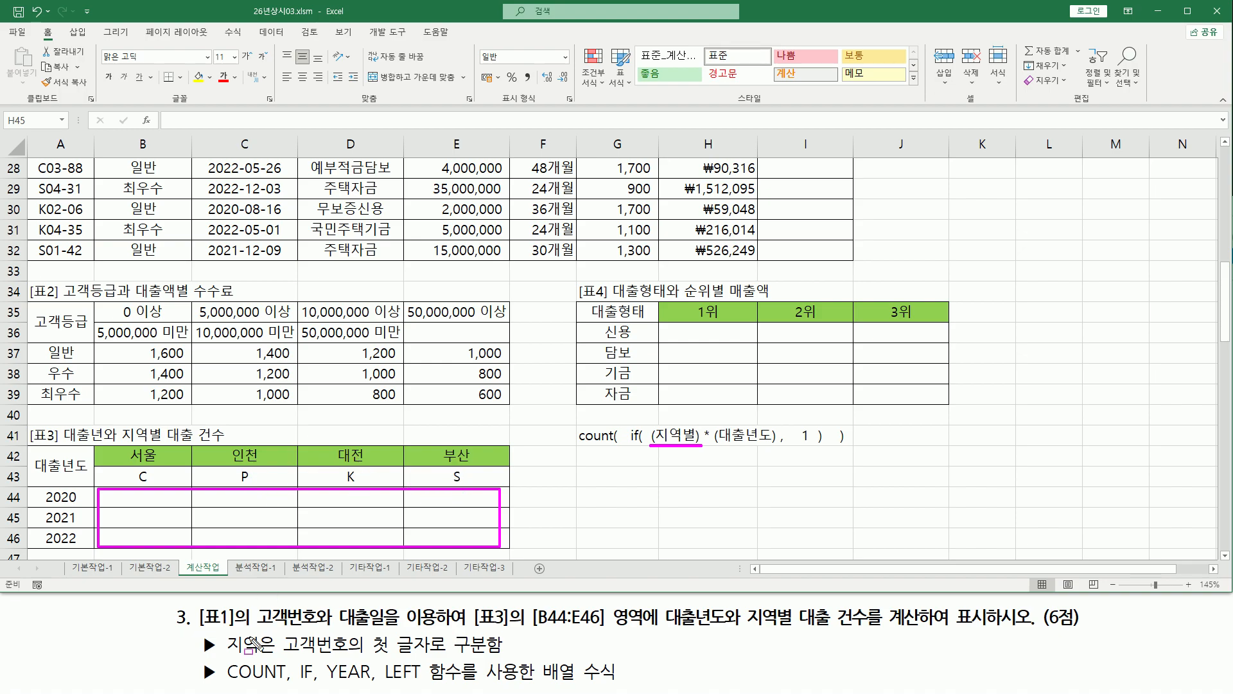
pyautogui.moveTo(223, 631)
pyautogui.mouseDown()
pyautogui.moveTo(223, 655)
pyautogui.moveTo(225, 633)
pyautogui.mouseUp()
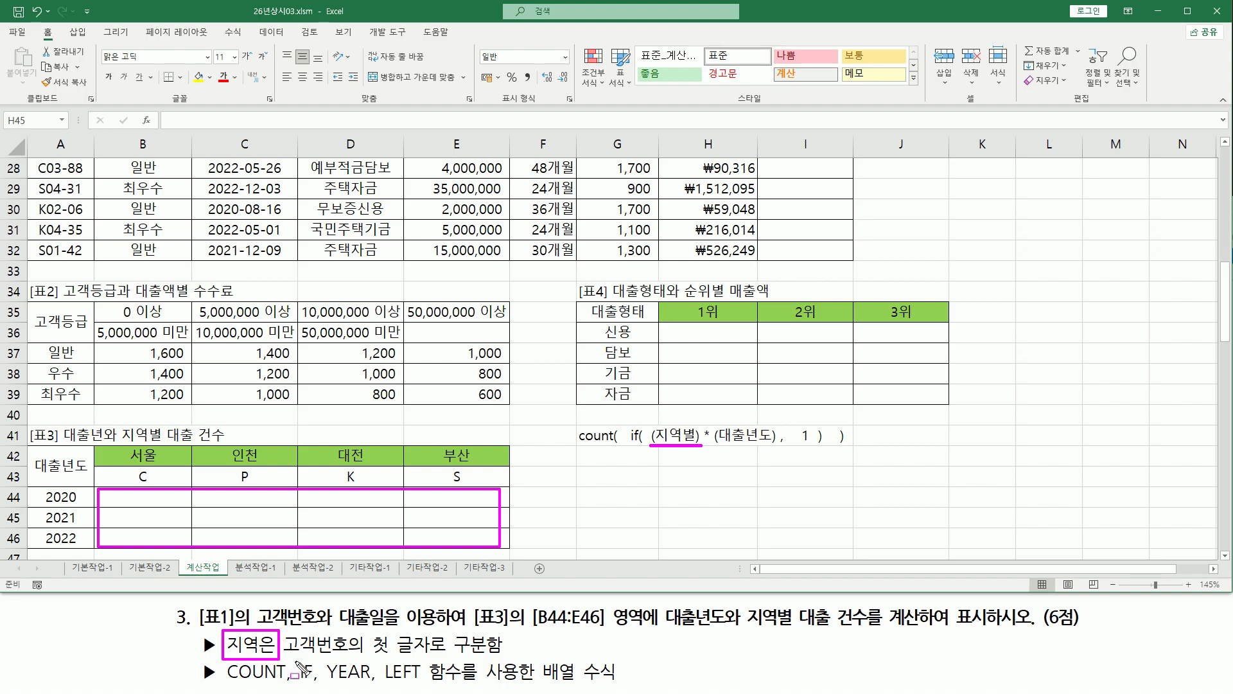
pyautogui.moveTo(289, 659); pyautogui.dragTo(507, 659)
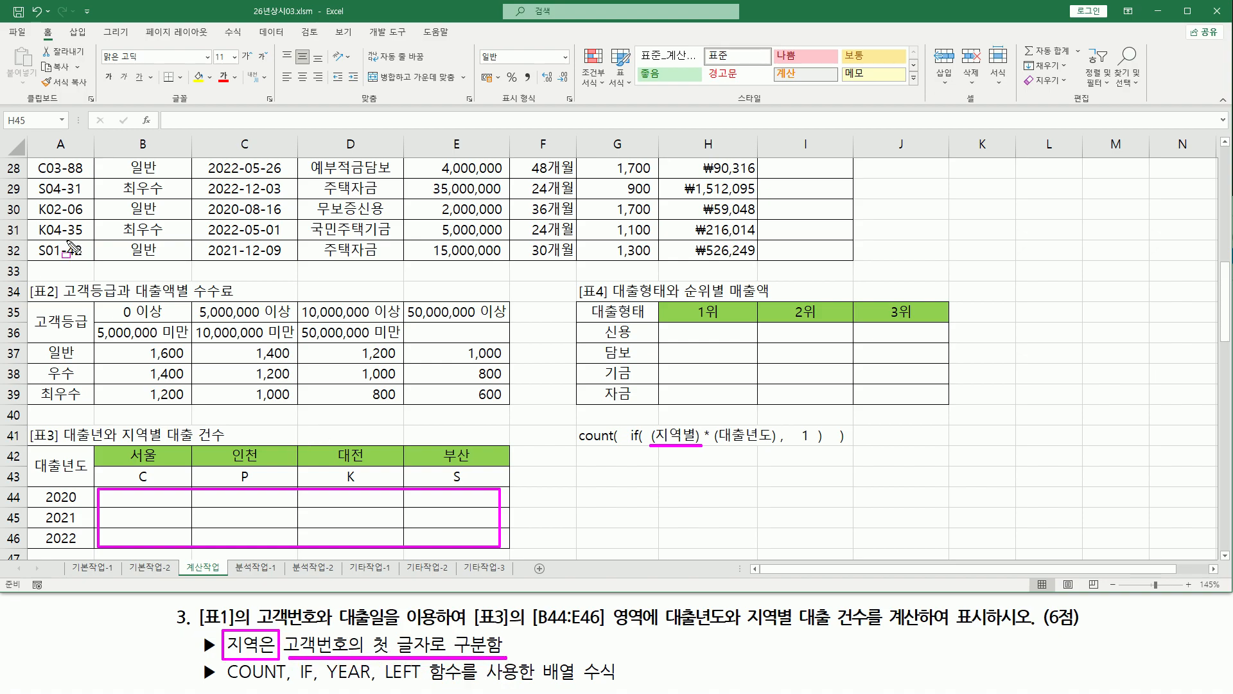
pyautogui.moveTo(34, 160)
pyautogui.mouseDown()
pyautogui.moveTo(87, 161)
pyautogui.moveTo(88, 257)
pyautogui.mouseUp()
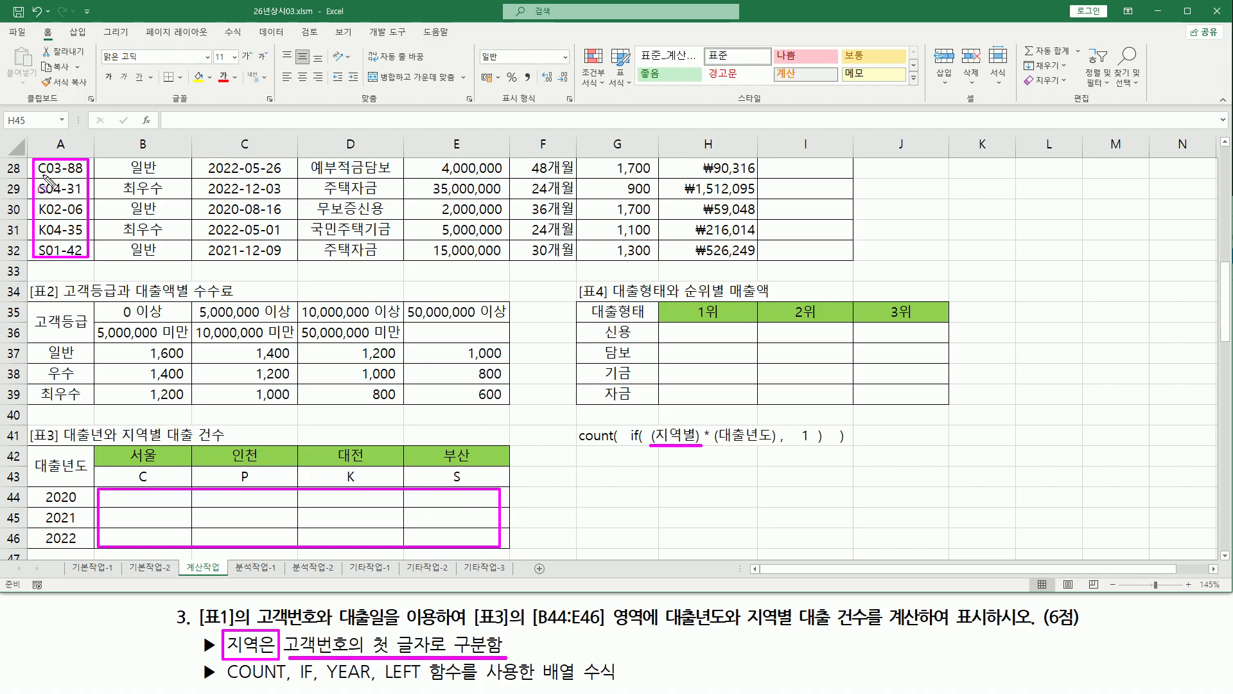
pyautogui.moveTo(380, 683); pyautogui.dragTo(454, 683)
pyautogui.moveTo(48, 161); pyautogui.dragTo(50, 257)
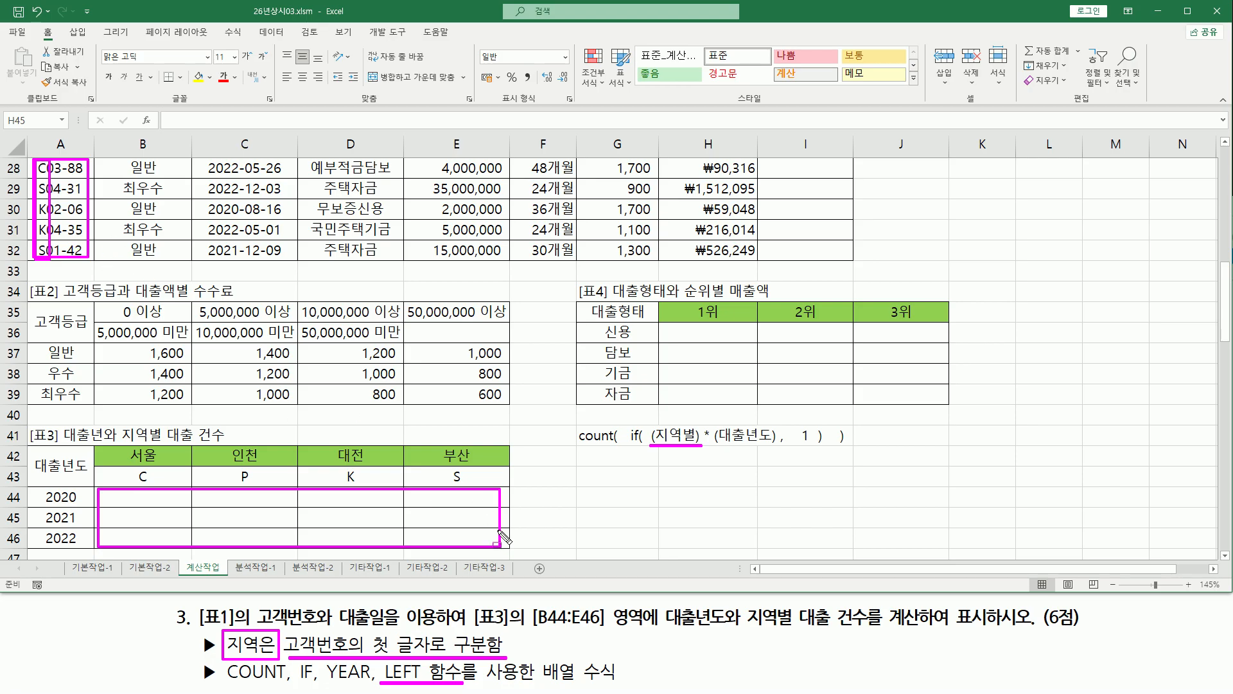
# Review how the 대출년도 condition in G41 relates to the 대출일 dates in column C and the YEAR function.
pyautogui.moveTo(714, 445); pyautogui.dragTo(777, 445)
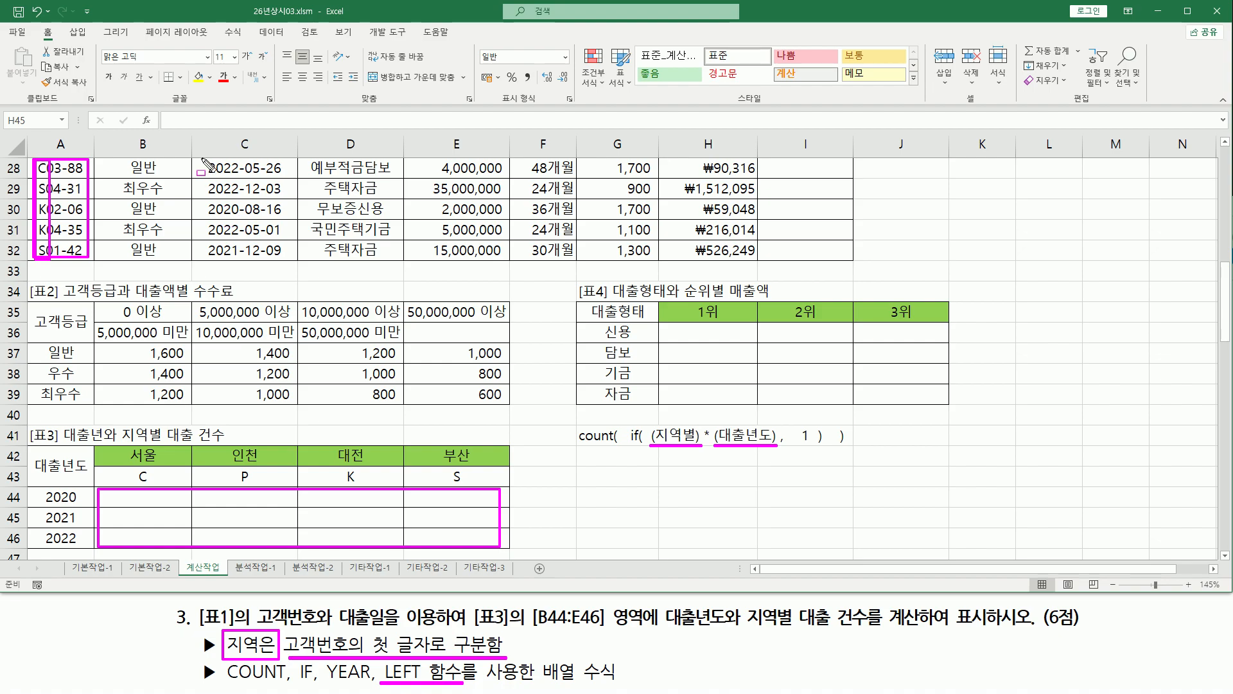
pyautogui.moveTo(202, 159); pyautogui.dragTo(293, 258)
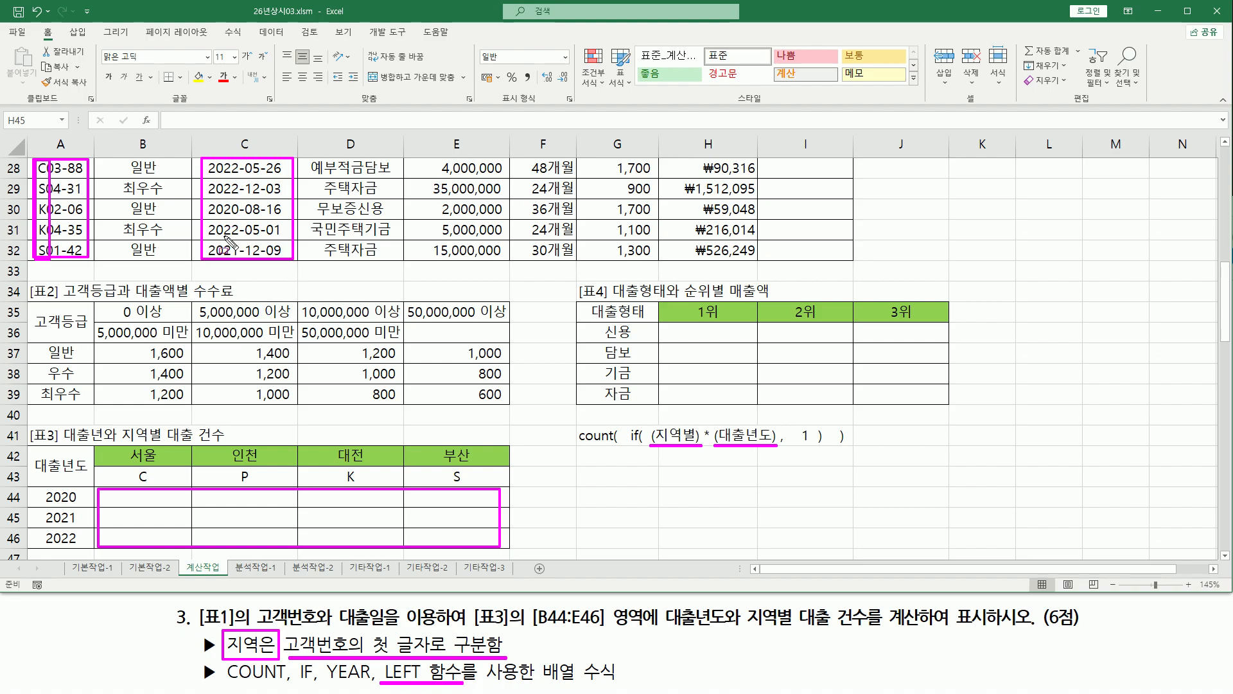
pyautogui.moveTo(323, 682); pyautogui.dragTo(371, 685)
pyautogui.press('Escape')
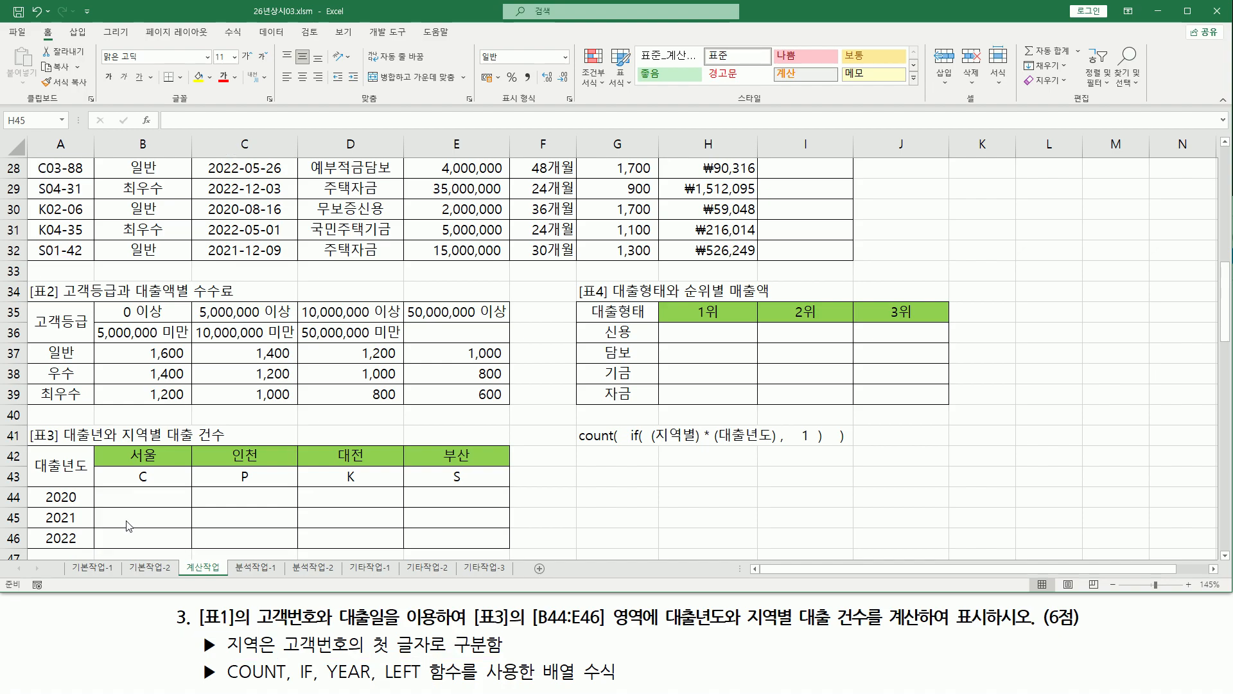
# Start a formula in B44 with COUNT, a nested IF and an opening parenthesis for the first condition.
pyautogui.click(143, 497)
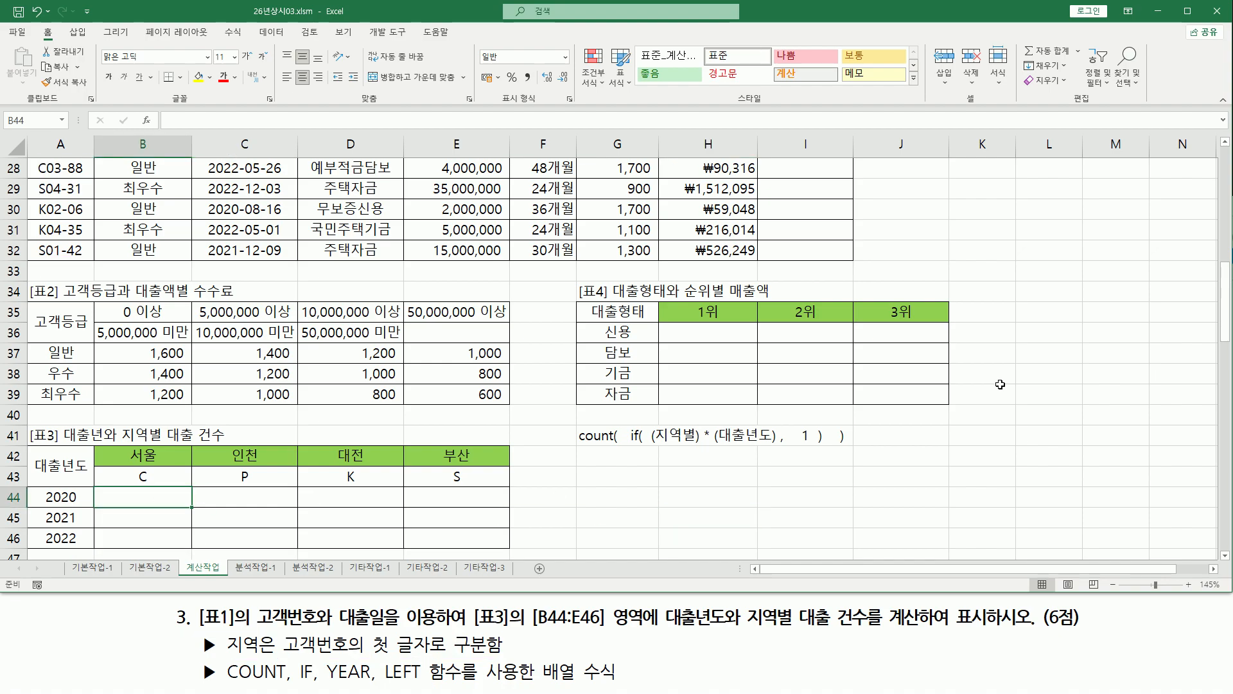
pyautogui.write('=채ㅓ')
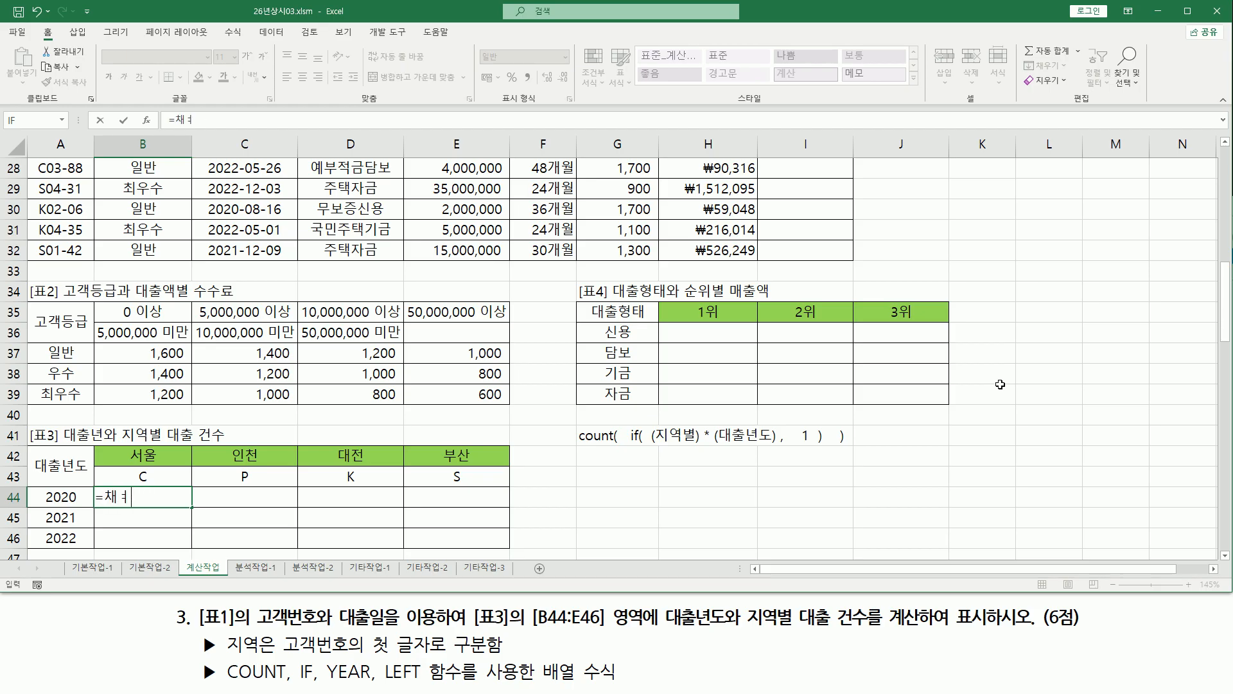
pyautogui.write('count(')
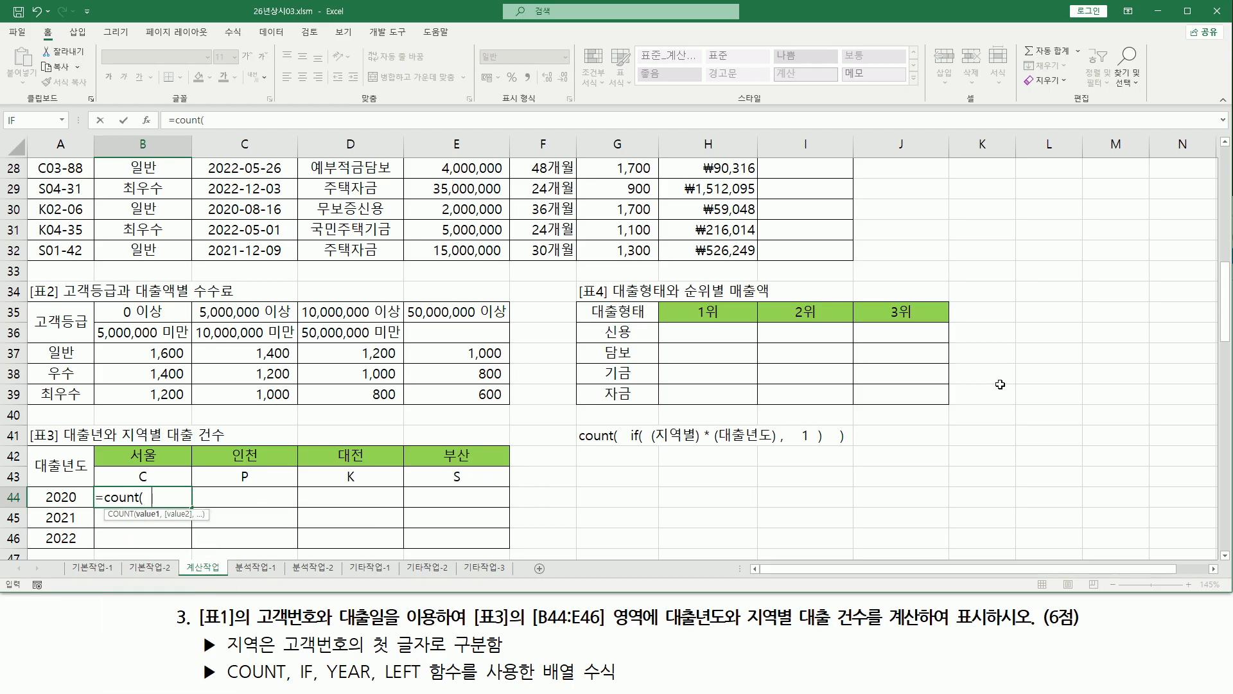
pyautogui.write('    if(    (')
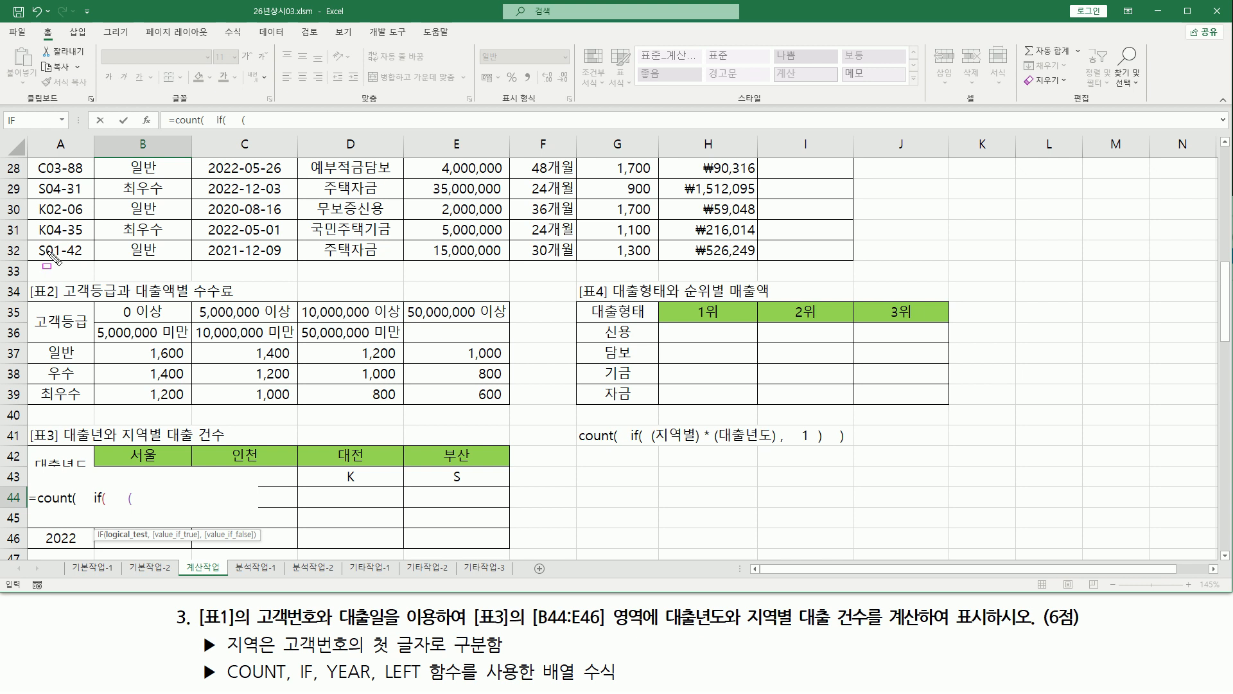
# Add LEFT(A3:A32, 1) to the B44 formula to extract the first letter of each 고객번호.
pyautogui.moveTo(35, 159)
pyautogui.mouseDown()
pyautogui.moveTo(64, 263)
pyautogui.moveTo(78, 265)
pyautogui.moveTo(50, 263)
pyautogui.mouseUp()
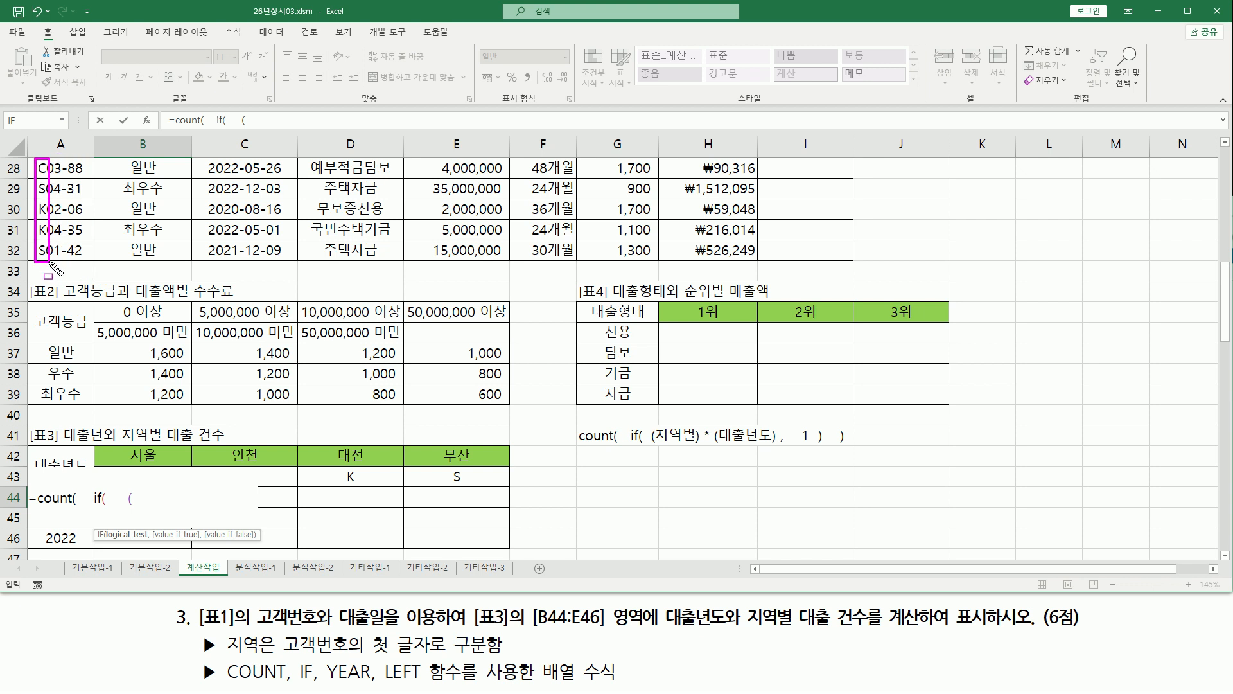
pyautogui.press('Escape')
pyautogui.click(188, 496)
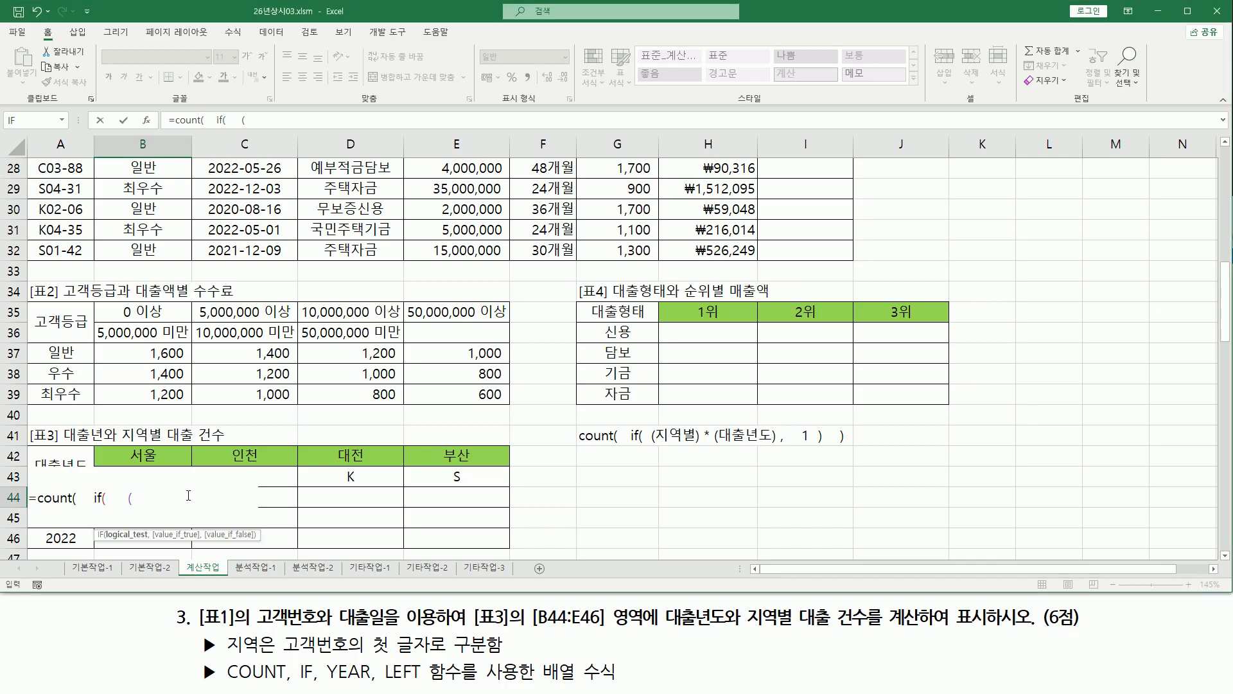
pyautogui.write('le')
pyautogui.press('Tab')
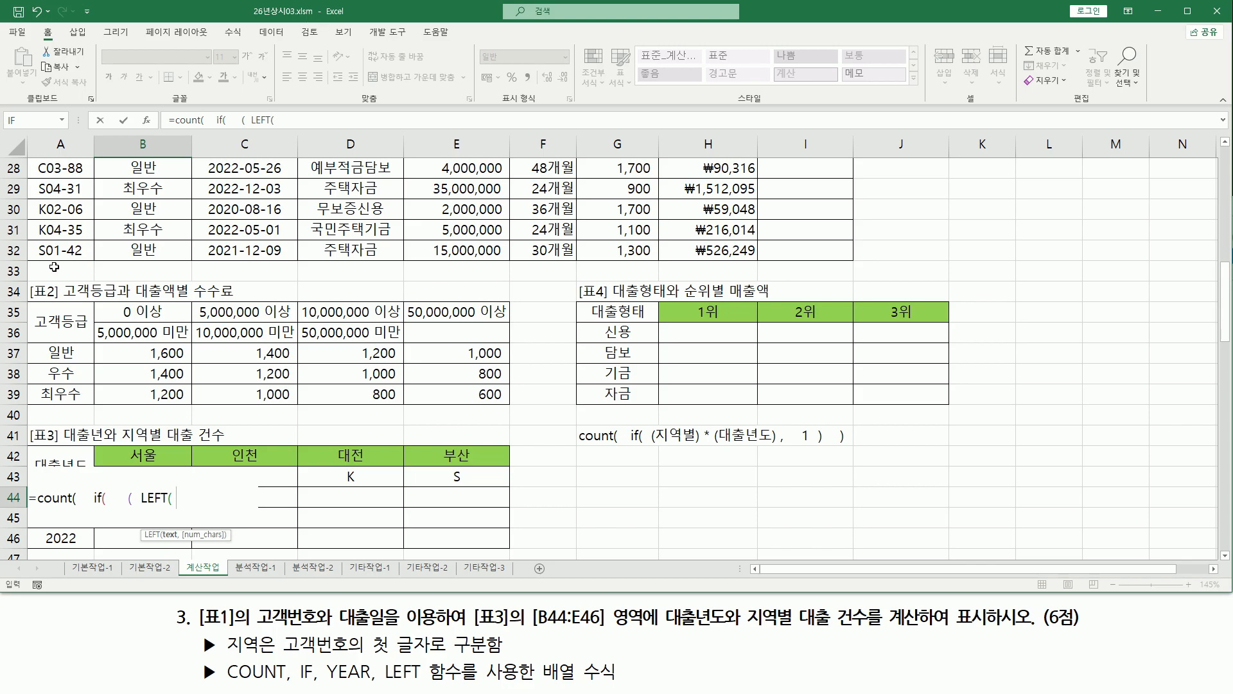
pyautogui.scroll(9, 54, 250)
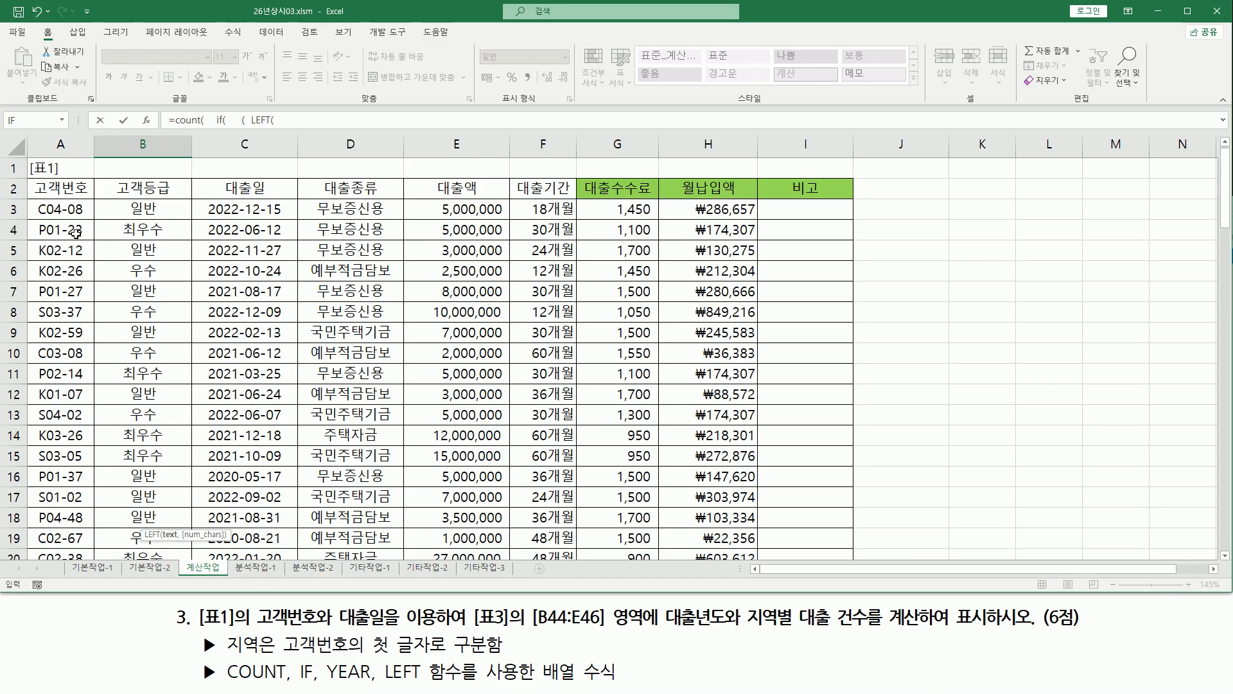
pyautogui.moveTo(64, 209); pyautogui.dragTo(49, 515)
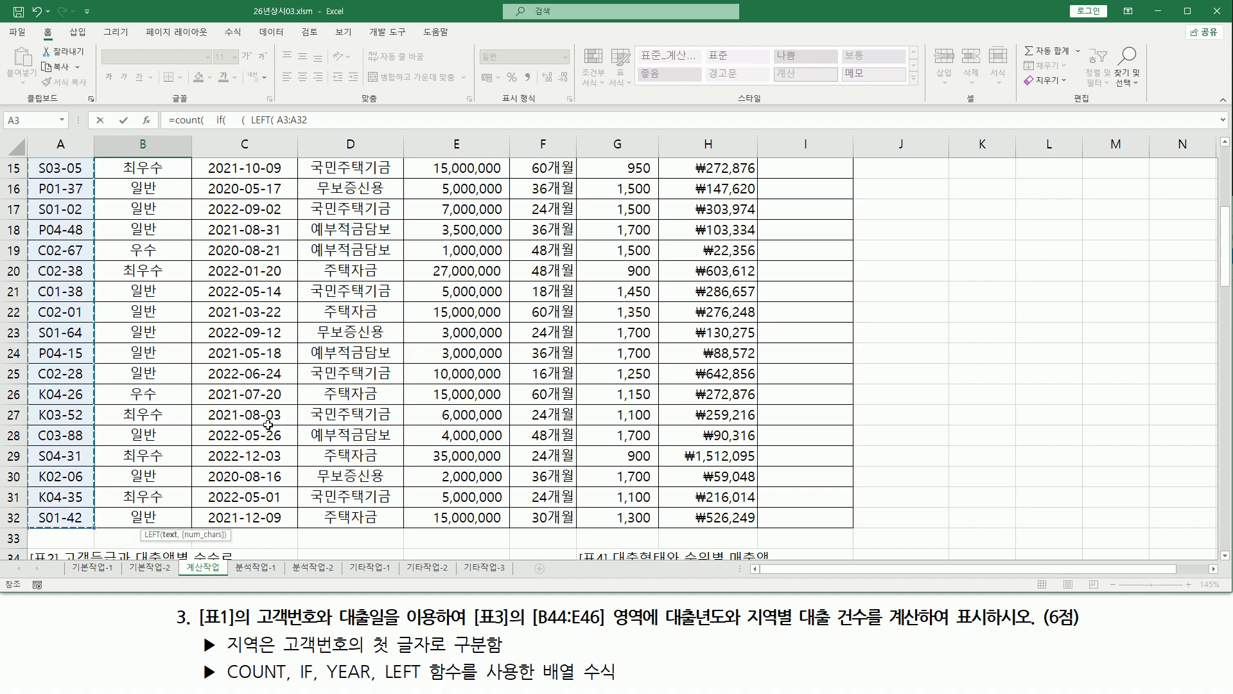
pyautogui.scroll(-5, 317, 404)
pyautogui.scroll(-1, 316, 404)
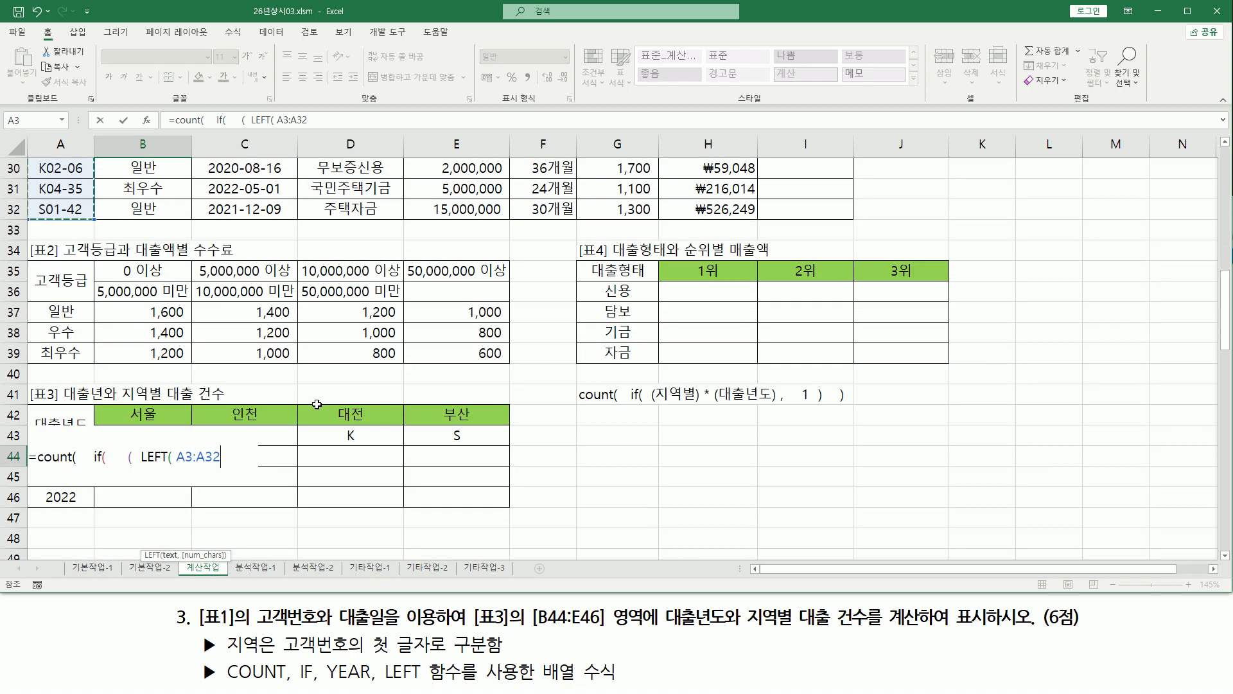
pyautogui.write(',')
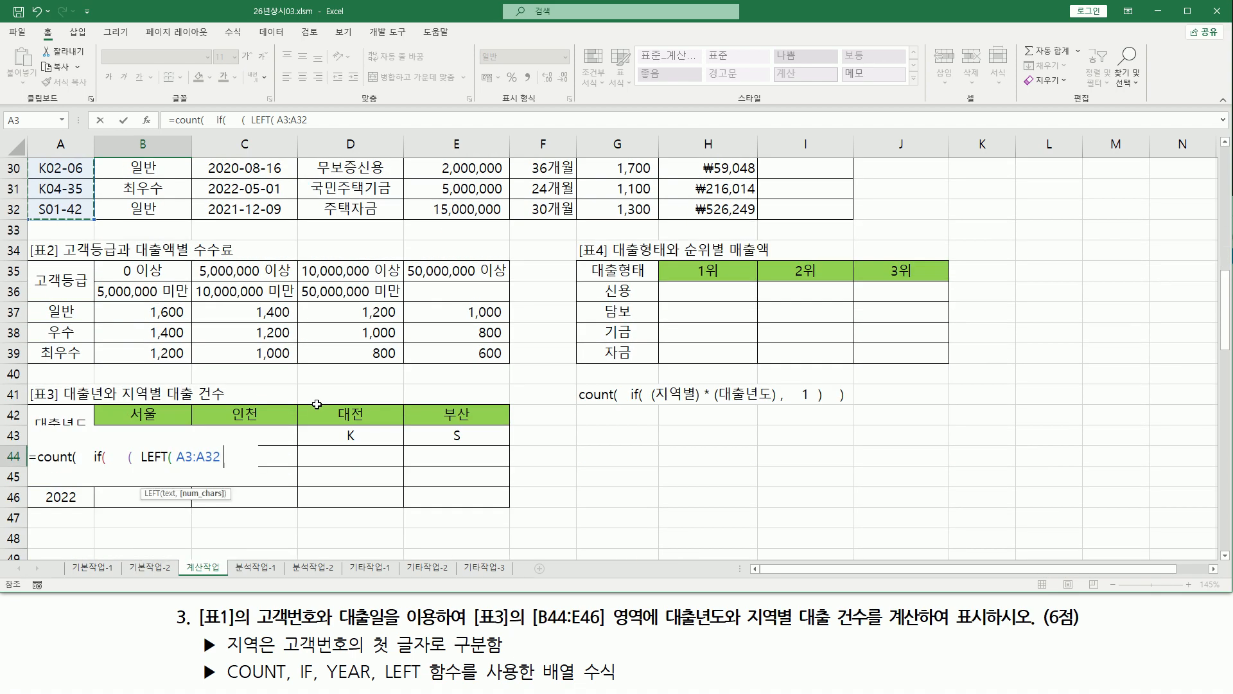
pyautogui.write('  1 )')
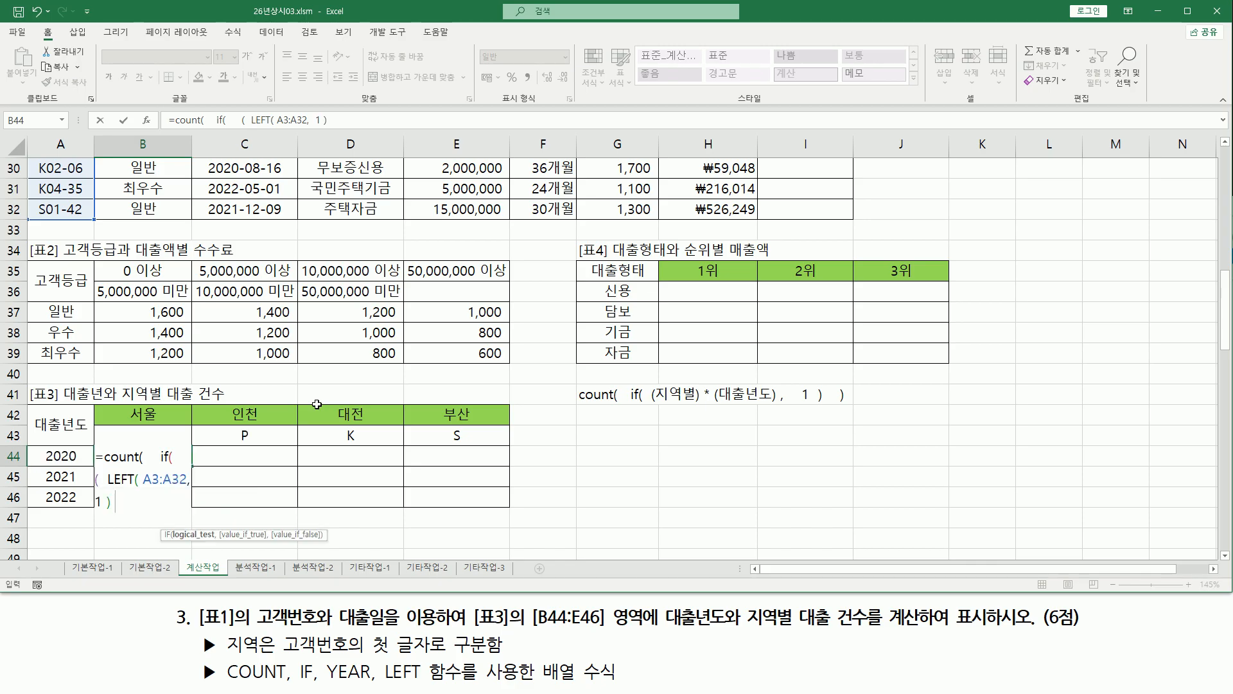
# Compare the LEFT result with B43, close that condition and multiply it by a newly opened second condition.
pyautogui.write('  =')
pyautogui.press('Up')
pyautogui.write('*')
pyautogui.write('(')
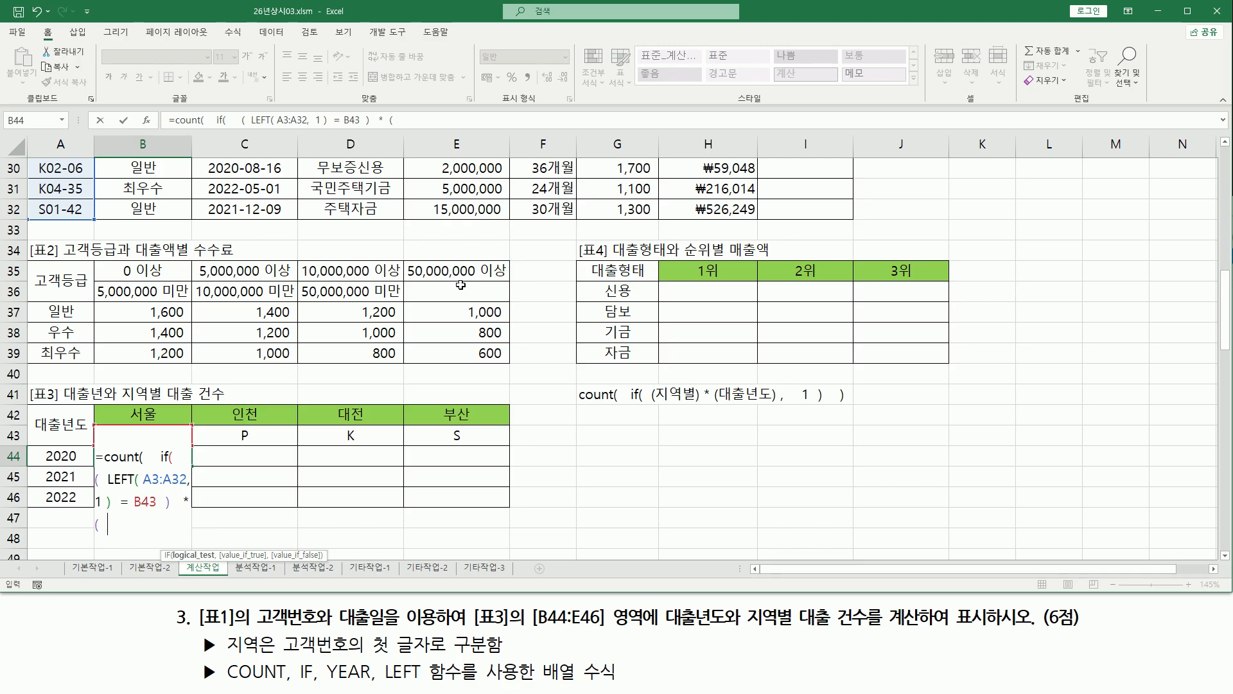
# Write the second condition as YEAR(C3:C32) = A44 and close its parenthesis.
pyautogui.write('ye')
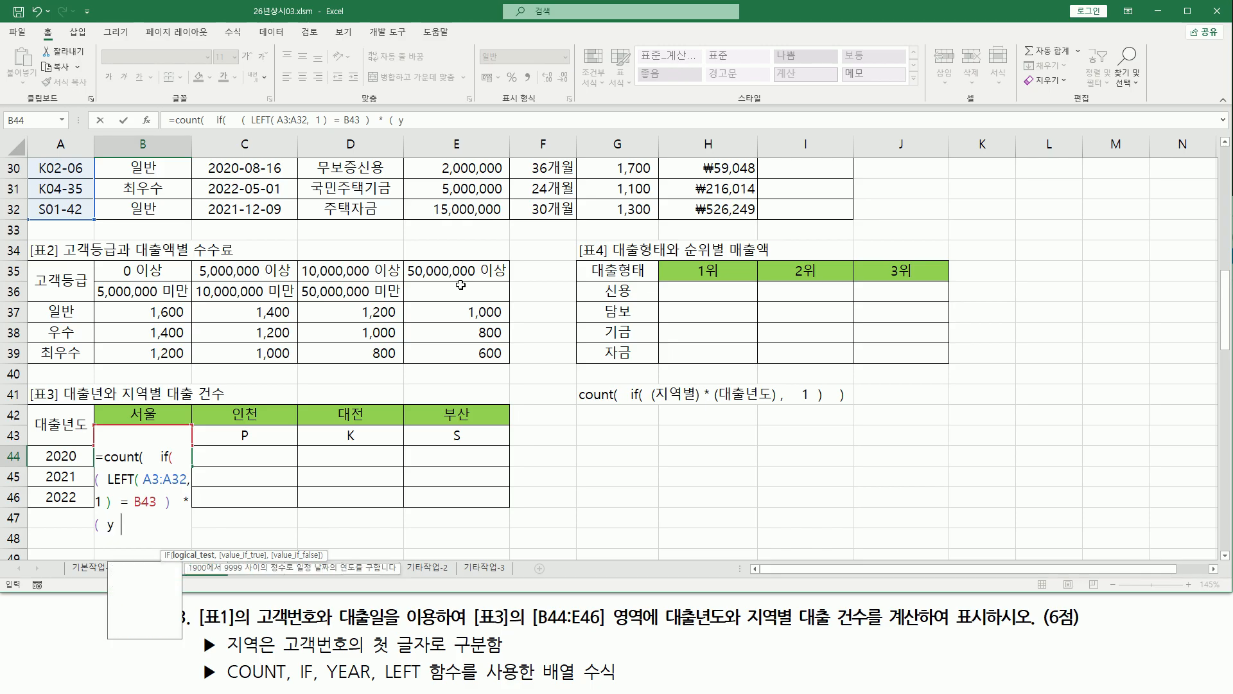
pyautogui.press('Tab')
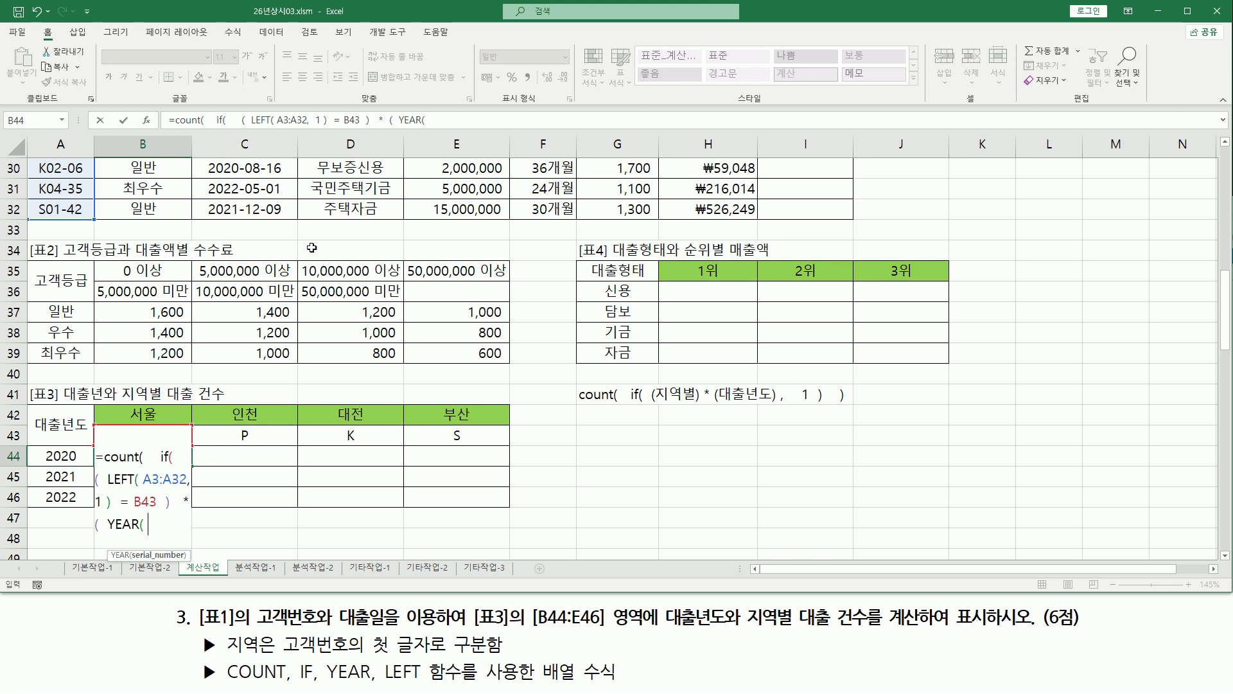
pyautogui.scroll(10, 284, 291)
pyautogui.moveTo(245, 209); pyautogui.dragTo(269, 496)
pyautogui.scroll(-4, 270, 496)
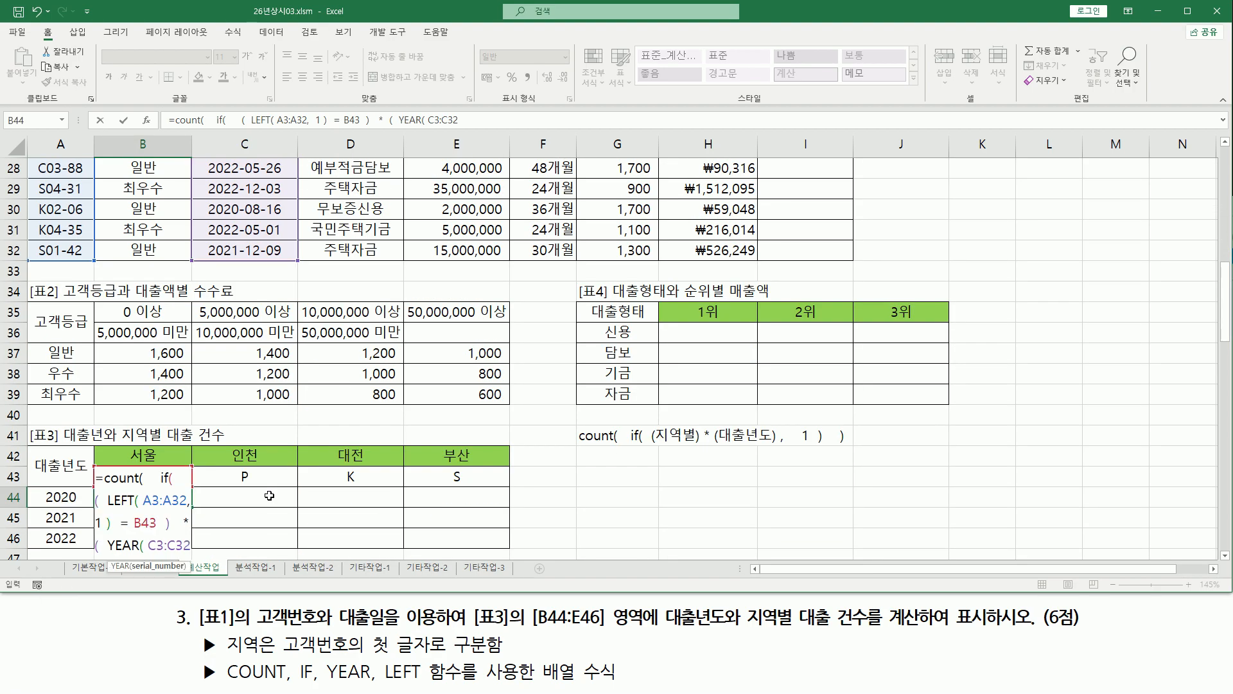
pyautogui.write(')')
pyautogui.press('BackSpace')
pyautogui.write(')')
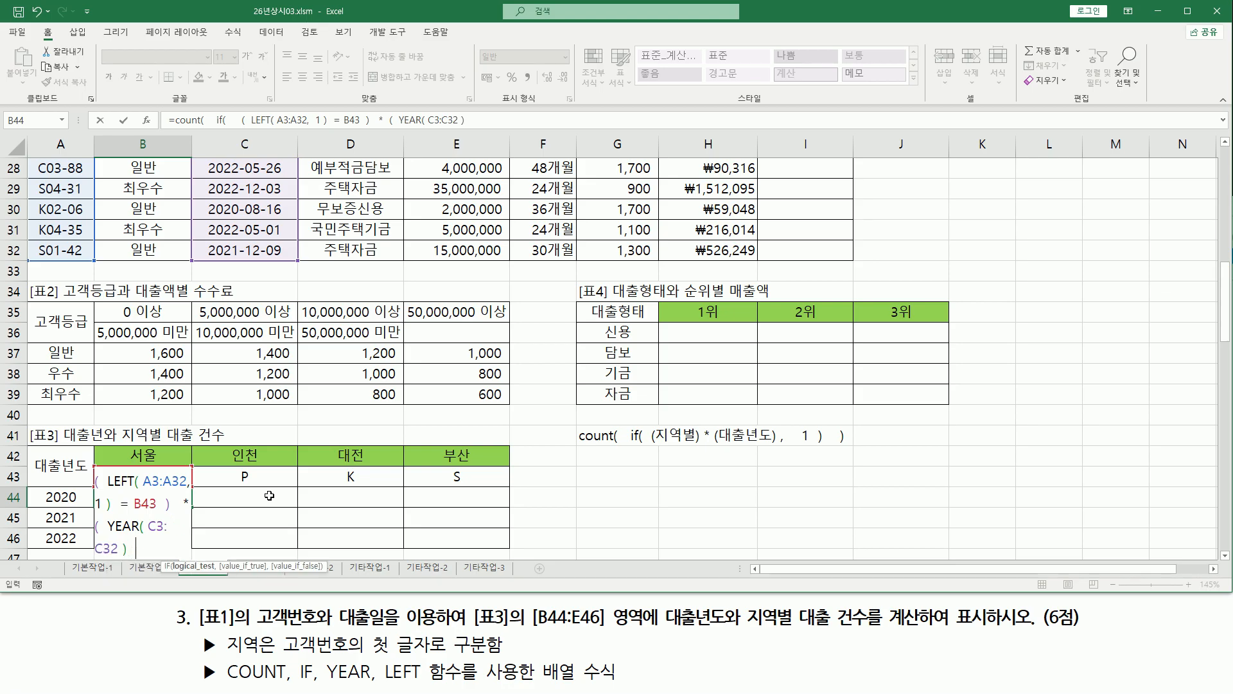
pyautogui.write(' = A44')
pyautogui.click(65, 505)
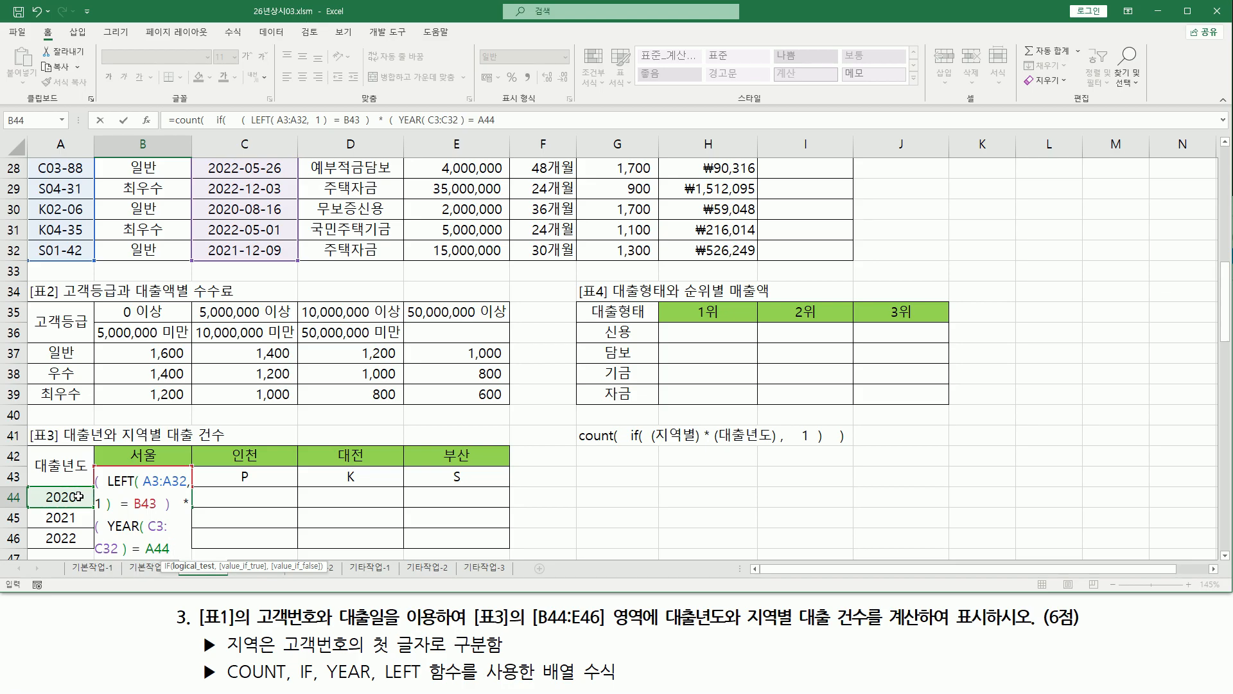
pyautogui.write(')')
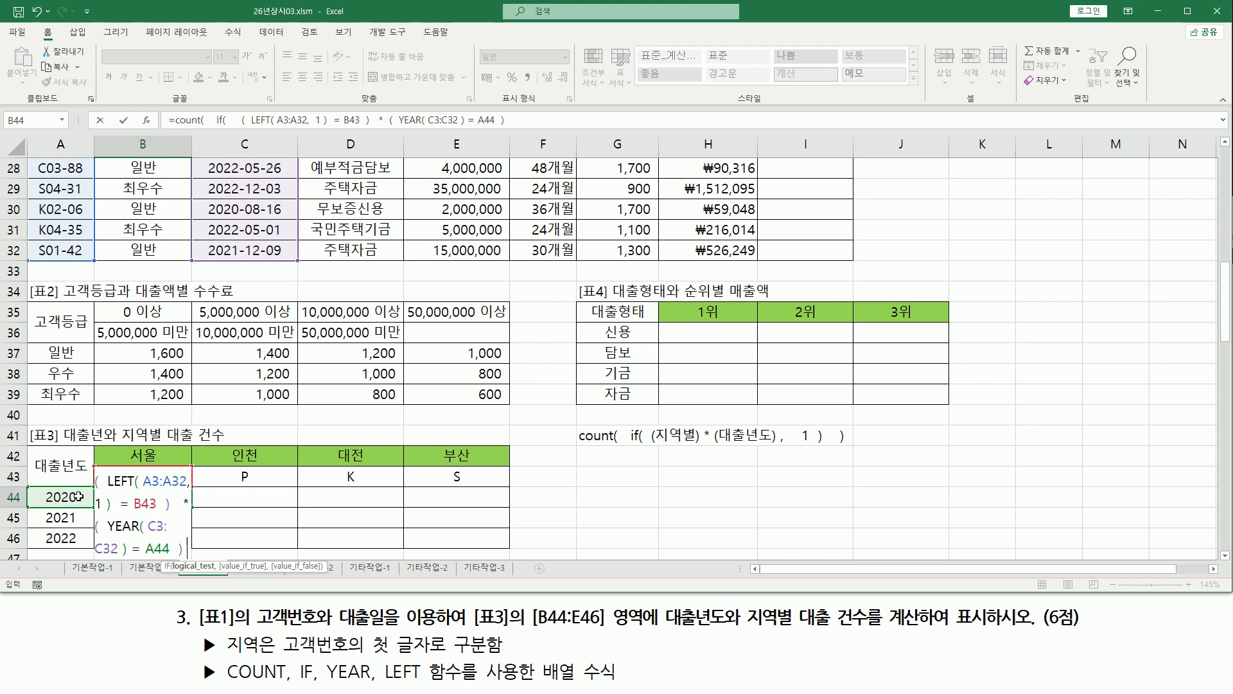
# Complete the B44 formula with 1 as the IF true value, close IF and COUNT, and enter it as an array formula.
pyautogui.write(',  1')
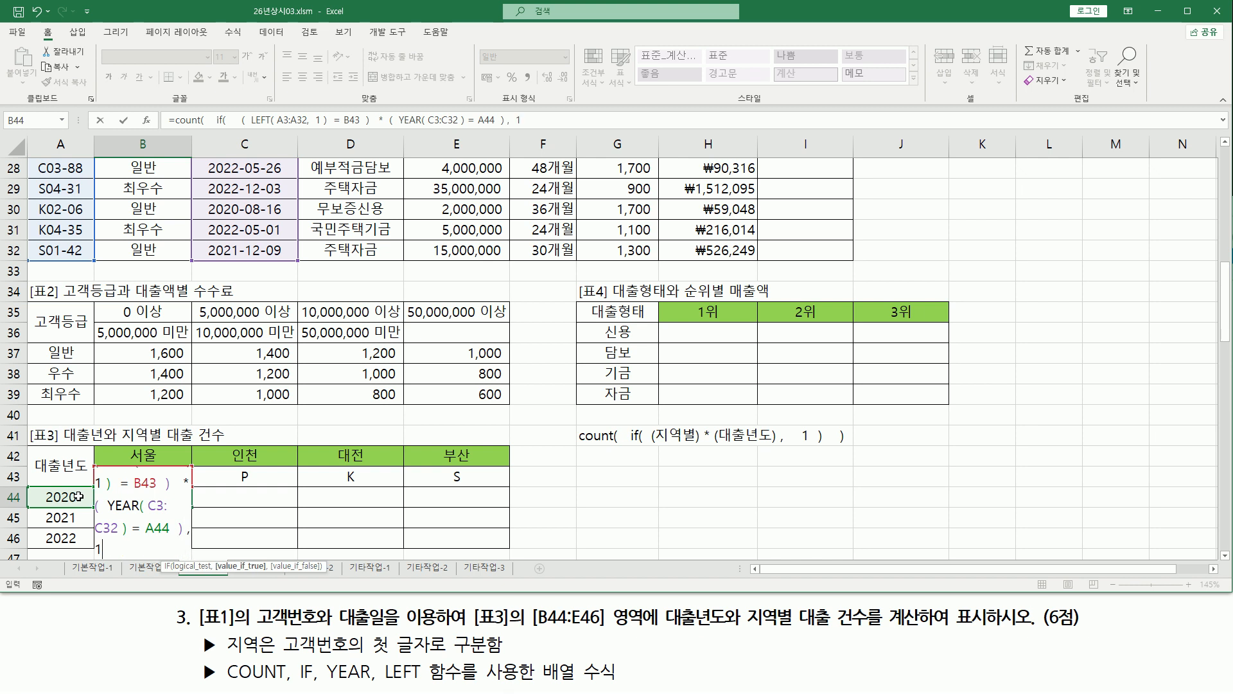
pyautogui.write('  )')
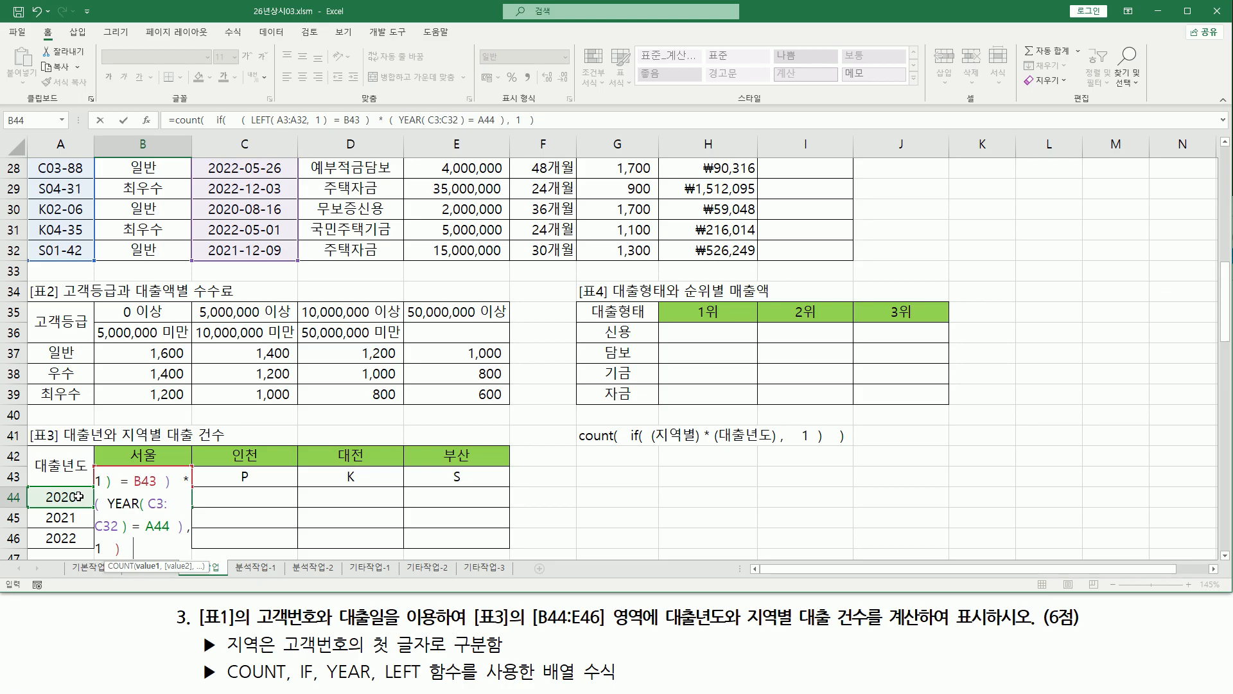
pyautogui.write('    )')
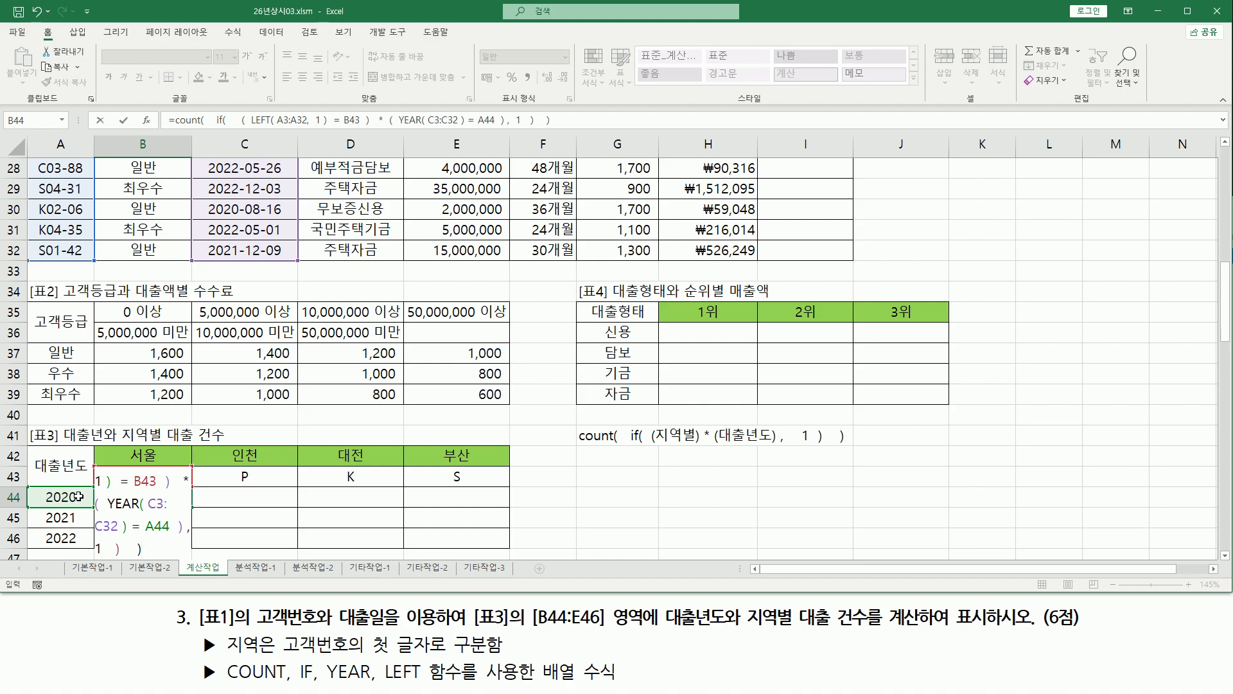
pyautogui.hotkey('ctrl', 'shift', 'Return')
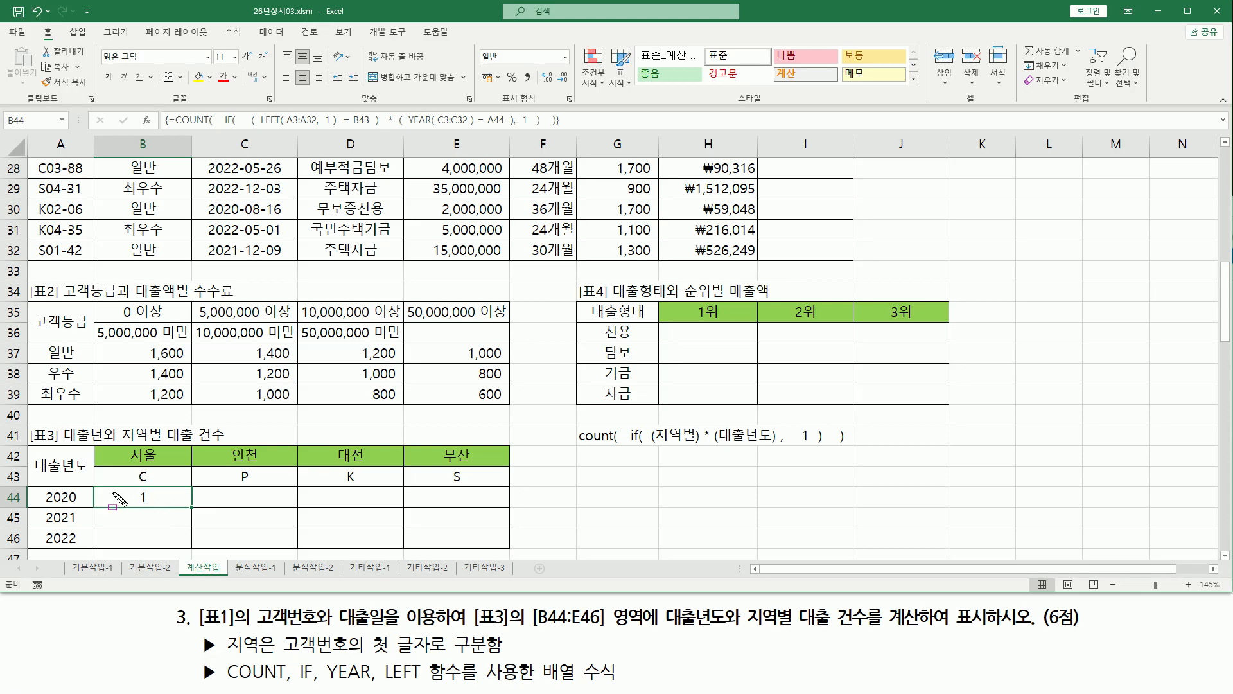
# Make the 고객번호 range in the B44 formula's LEFT function absolute as $A$3:$A$32.
pyautogui.moveTo(102, 487); pyautogui.dragTo(506, 547)
pyautogui.press('Escape')
pyautogui.click(157, 491)
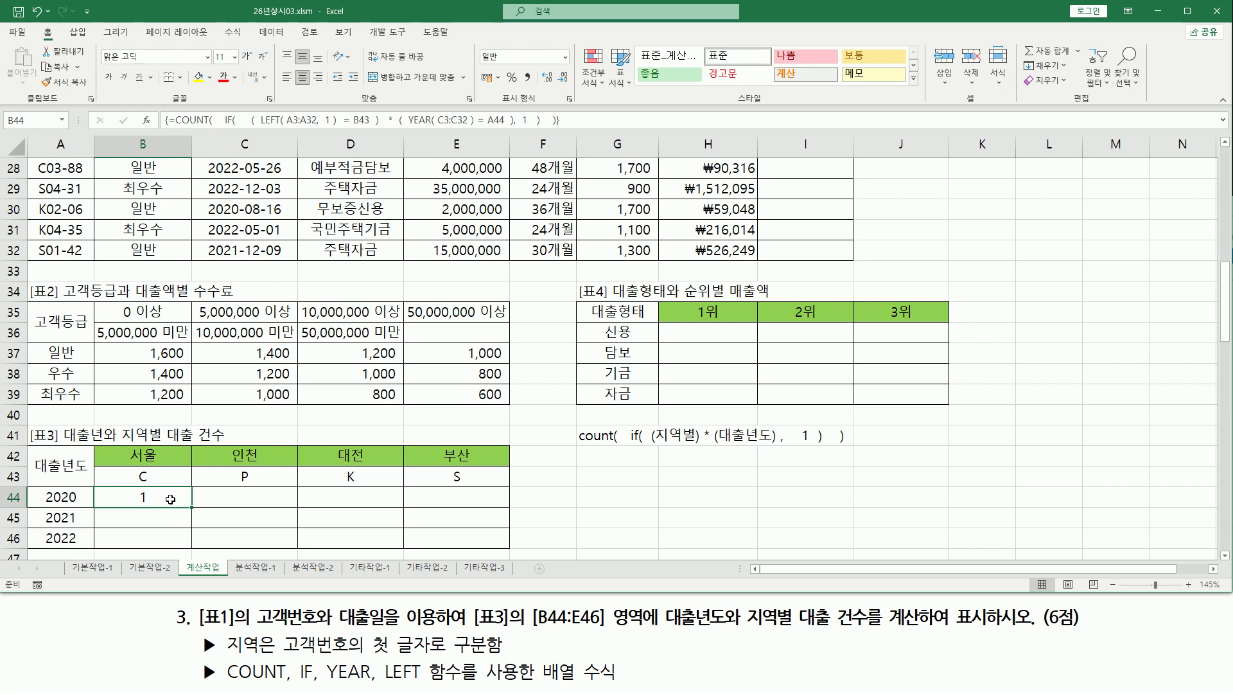
pyautogui.doubleClick(170, 499)
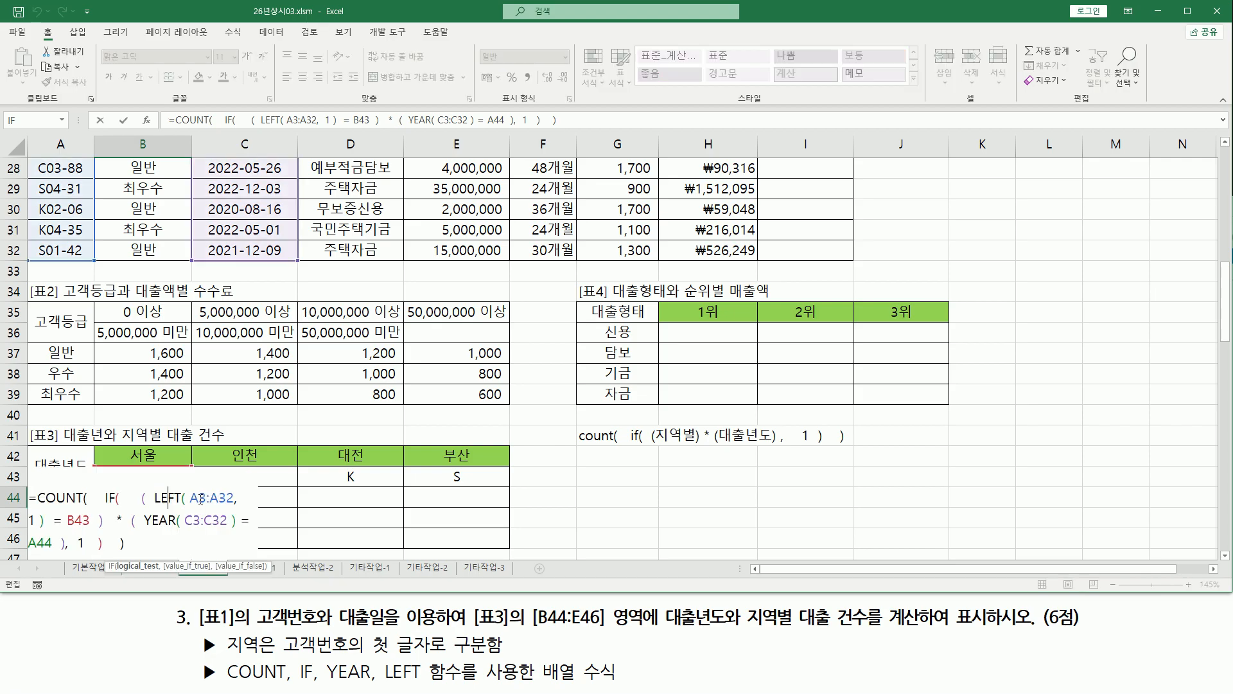
pyautogui.scroll(9, 106, 238)
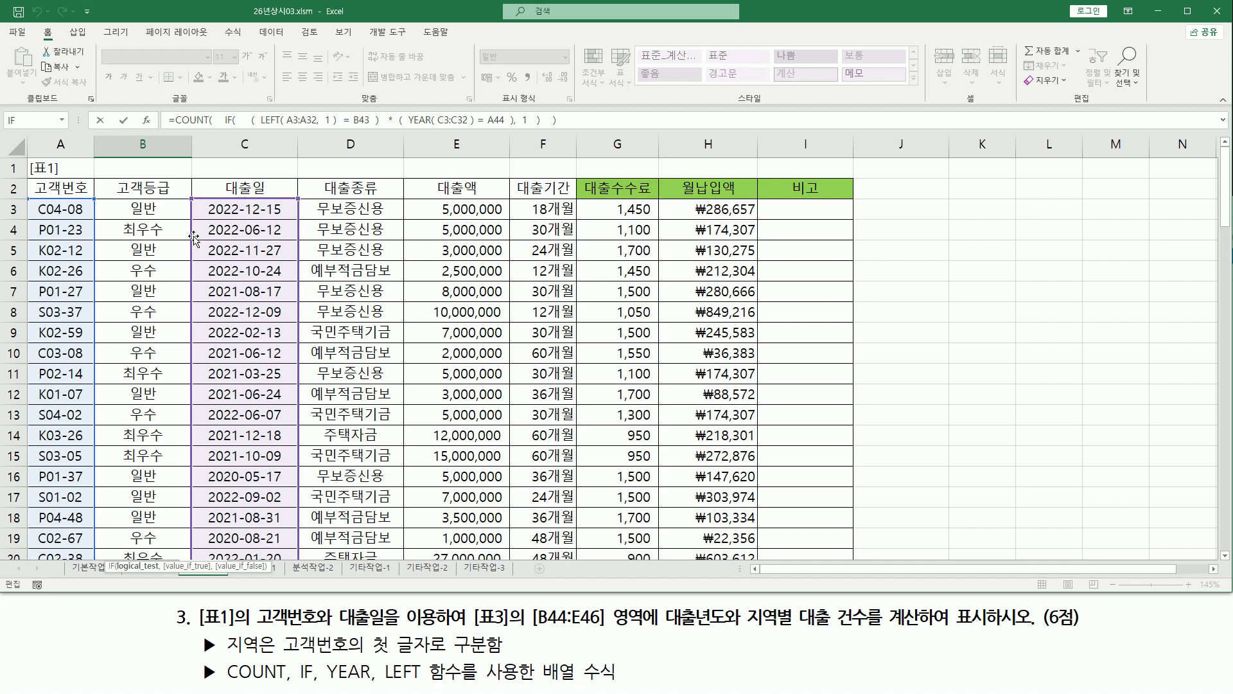
pyautogui.scroll(-9, 194, 239)
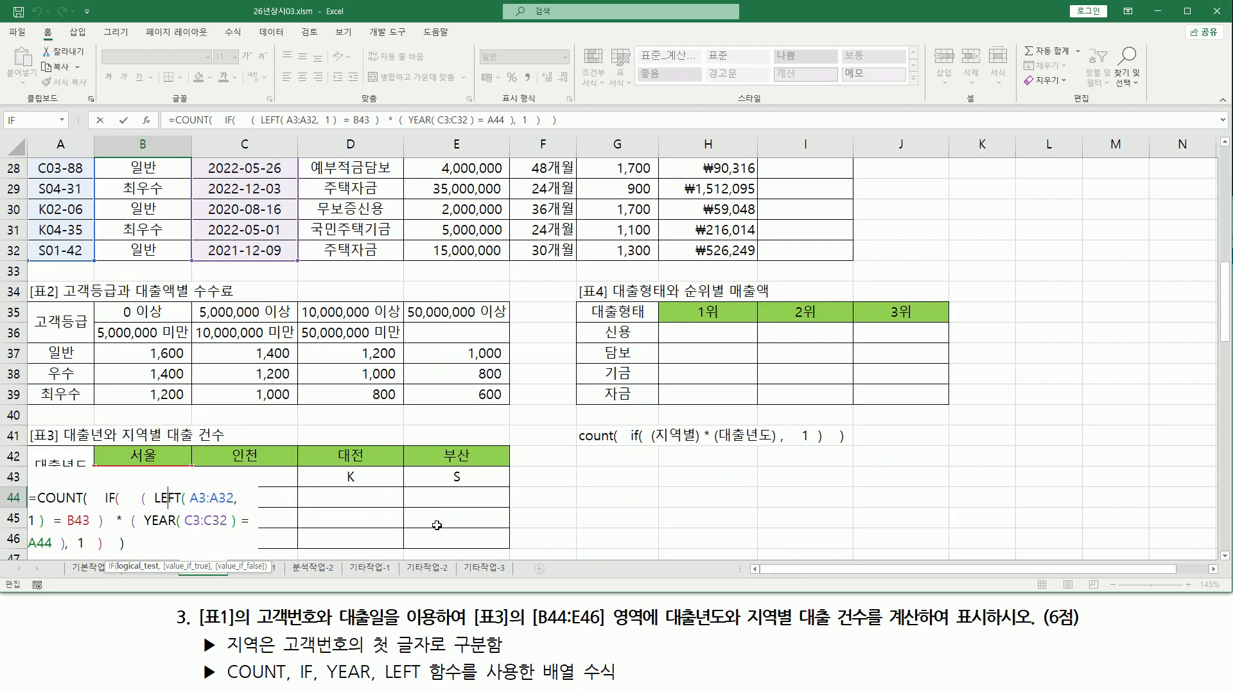
pyautogui.click(201, 503)
pyautogui.press('F4')
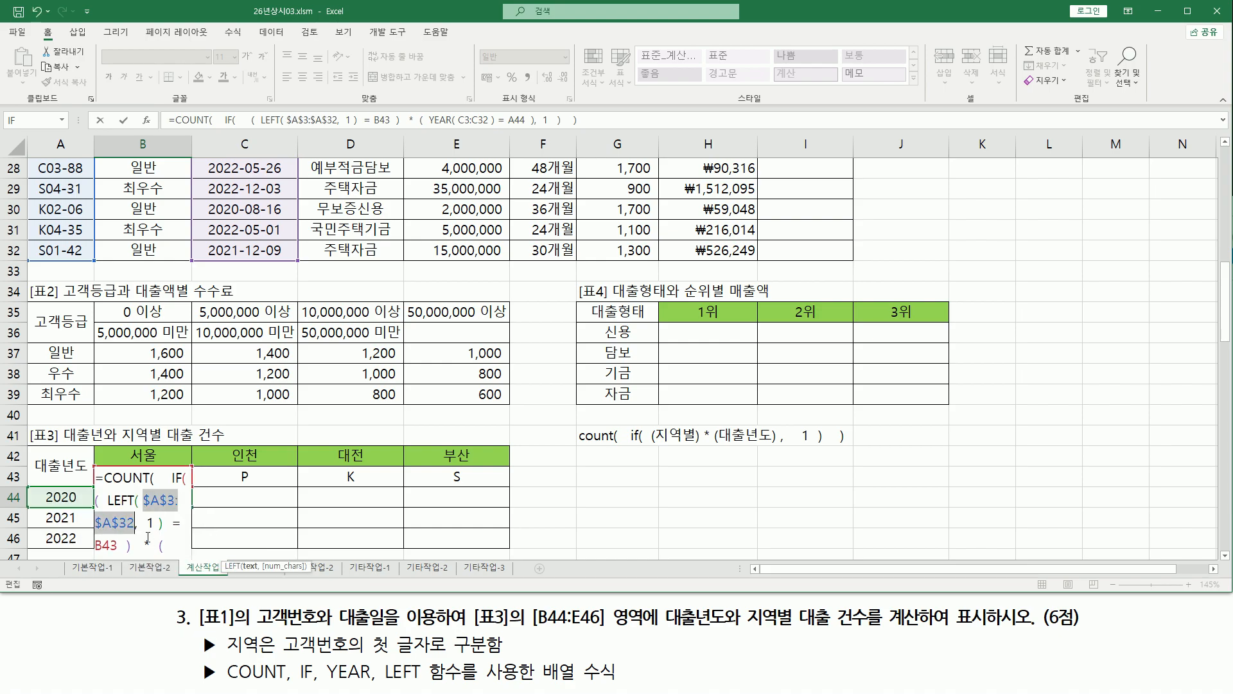
# Make the YEAR range in the B44 formula absolute as $C$3:$C$32 and re-enter it as an array formula.
pyautogui.scroll(-1, 148, 537)
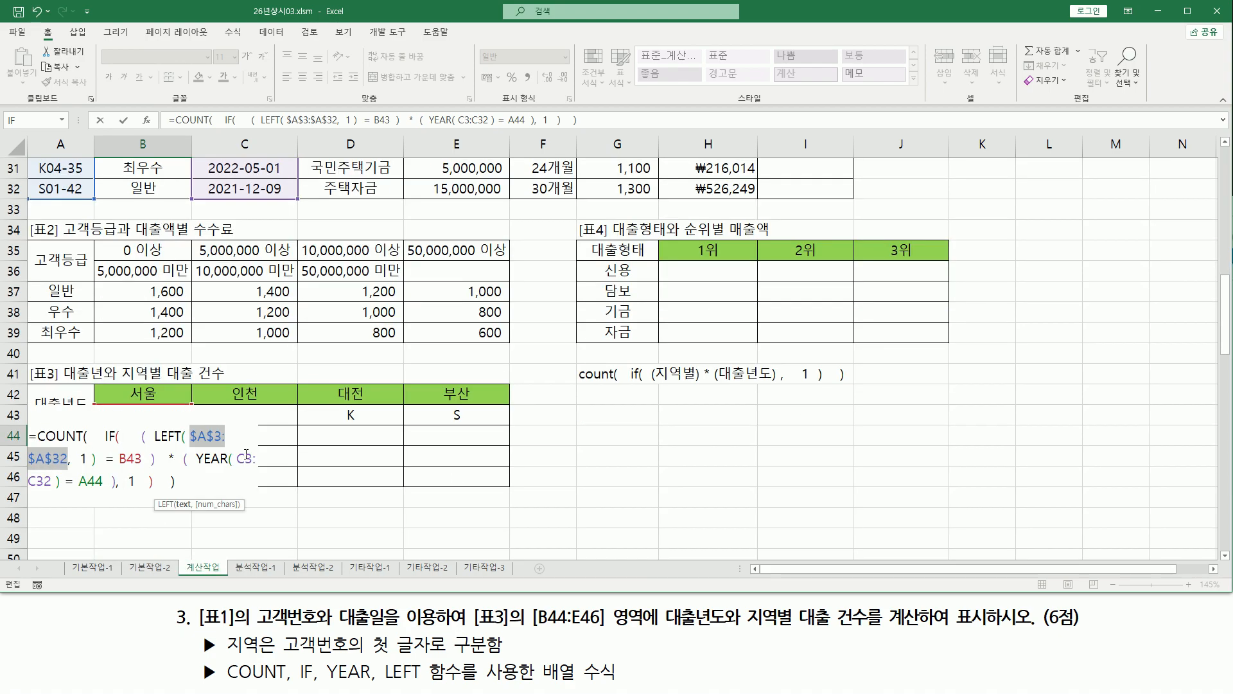
pyautogui.click(241, 457)
pyautogui.press('F4')
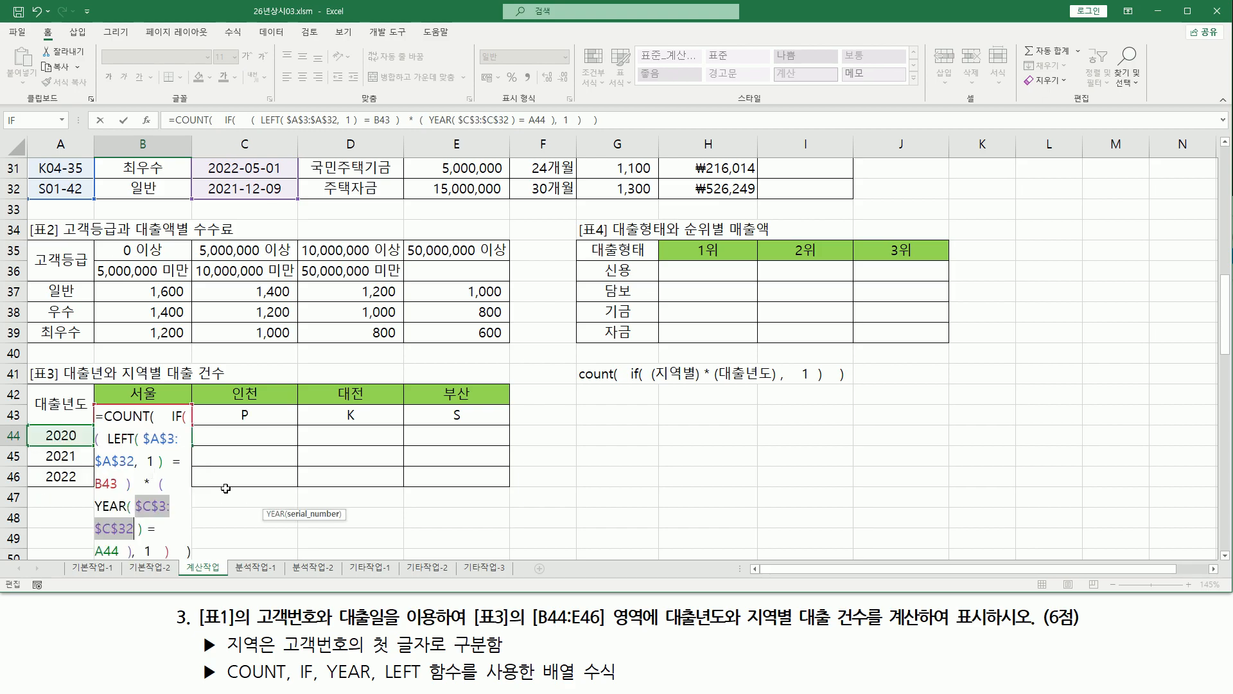
pyautogui.click(116, 483)
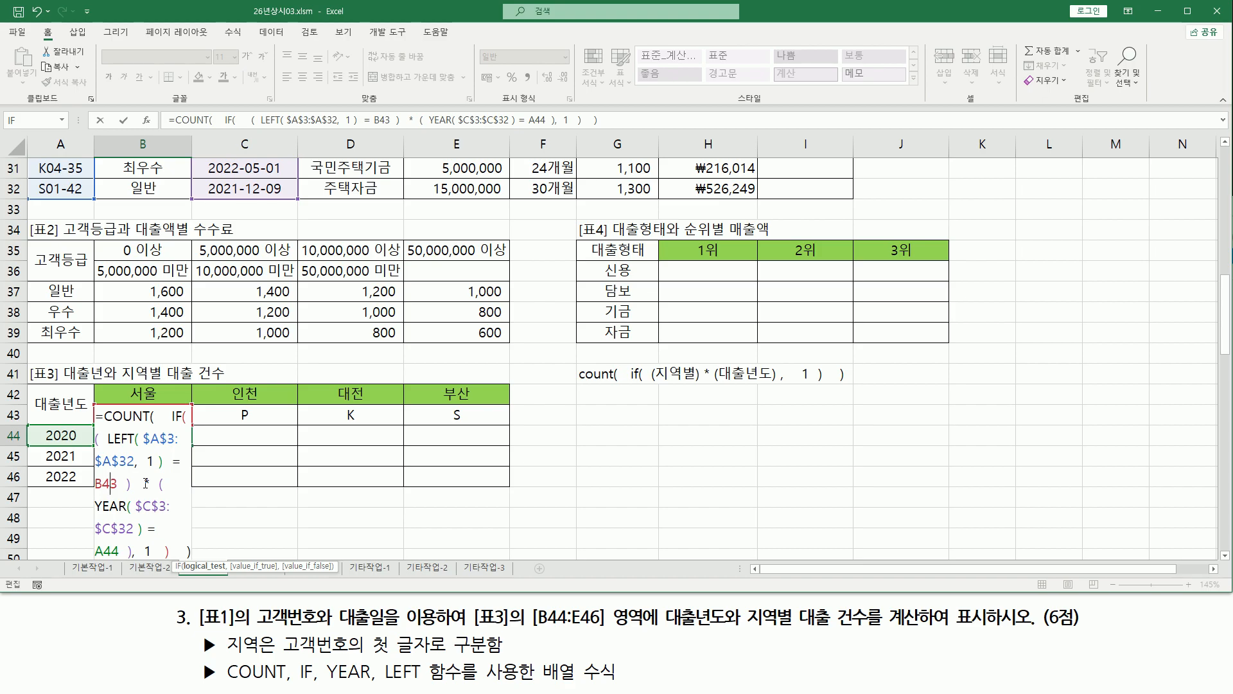
pyautogui.hotkey('ctrl', 'shift', 'Return')
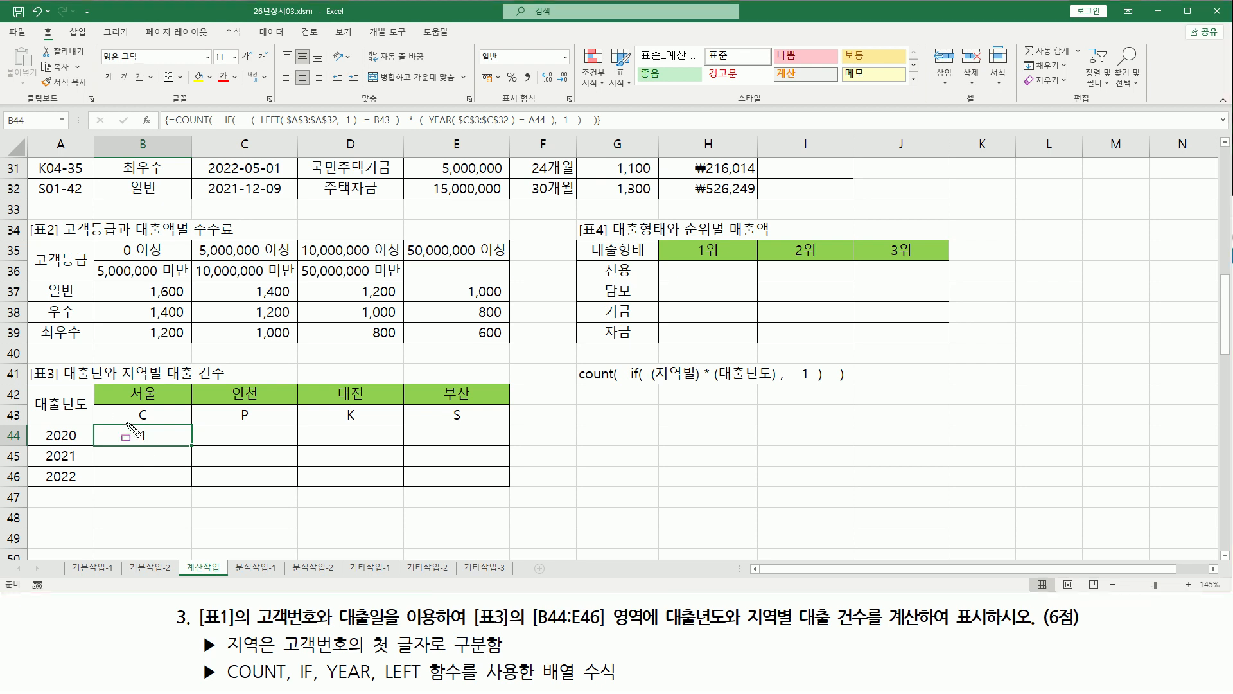
pyautogui.moveTo(112, 406); pyautogui.dragTo(179, 422)
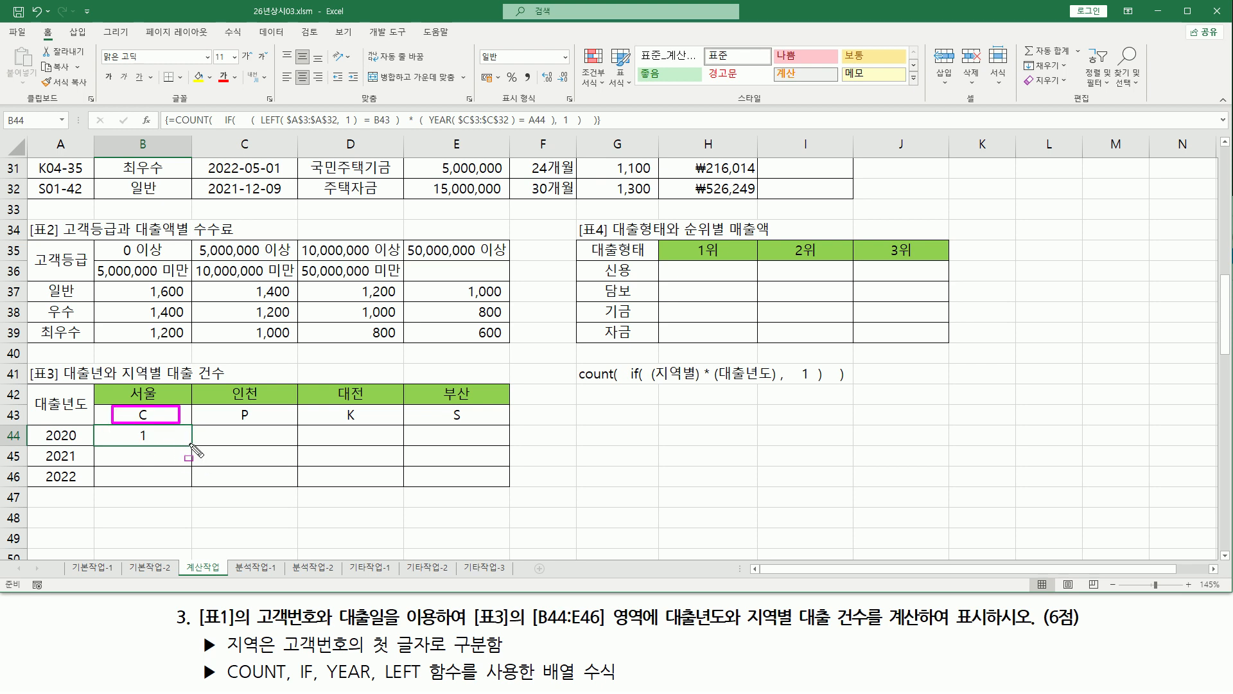
pyautogui.moveTo(190, 444); pyautogui.dragTo(189, 486)
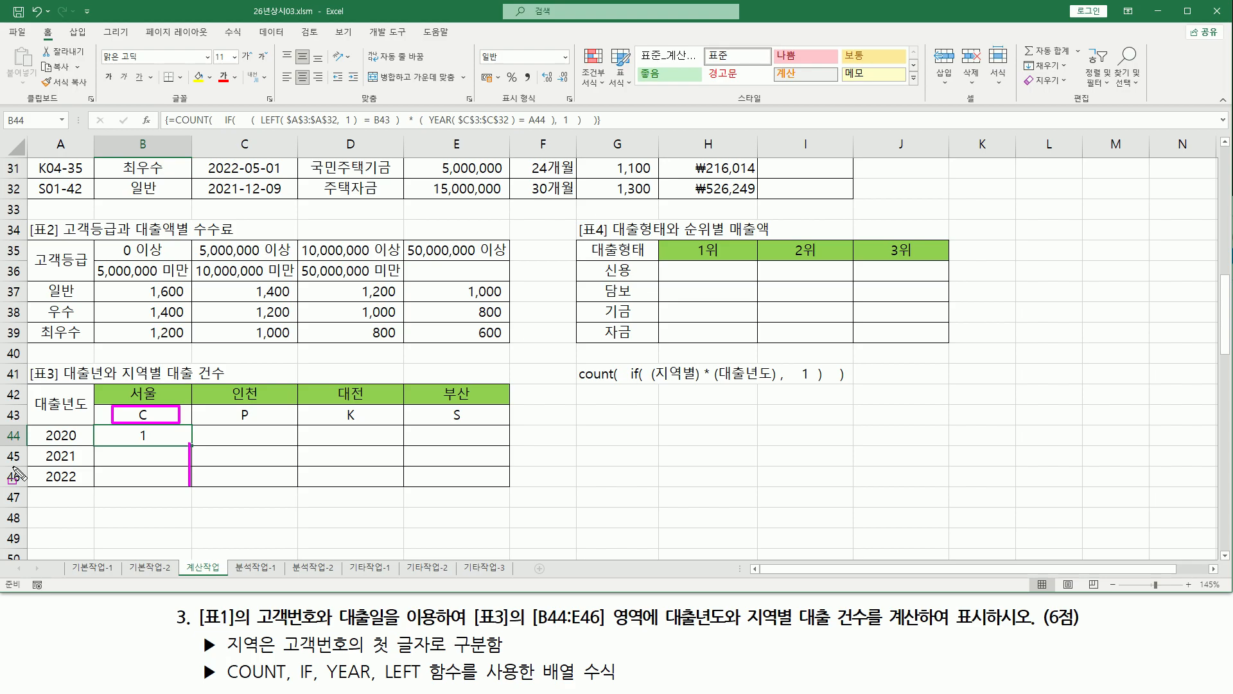
pyautogui.moveTo(130, 432)
pyautogui.mouseDown()
pyautogui.moveTo(153, 440)
pyautogui.moveTo(148, 481)
pyautogui.moveTo(159, 481)
pyautogui.mouseUp()
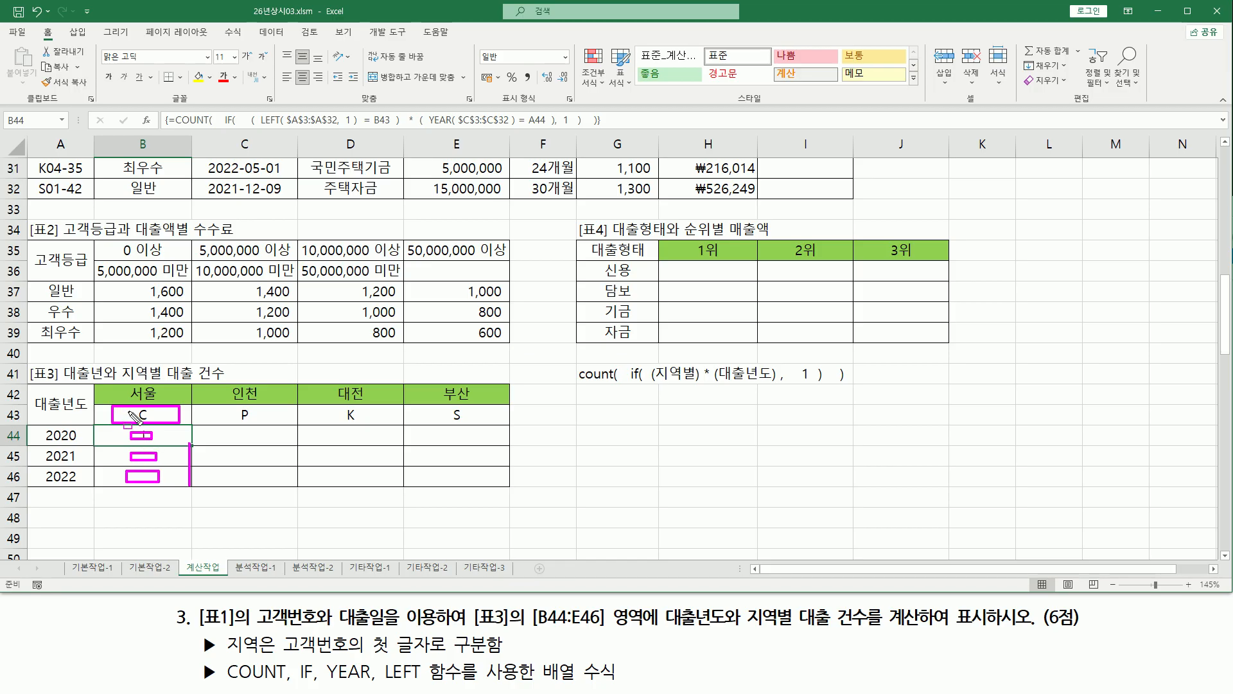
pyautogui.moveTo(130, 407); pyautogui.dragTo(165, 423)
pyautogui.press('Escape')
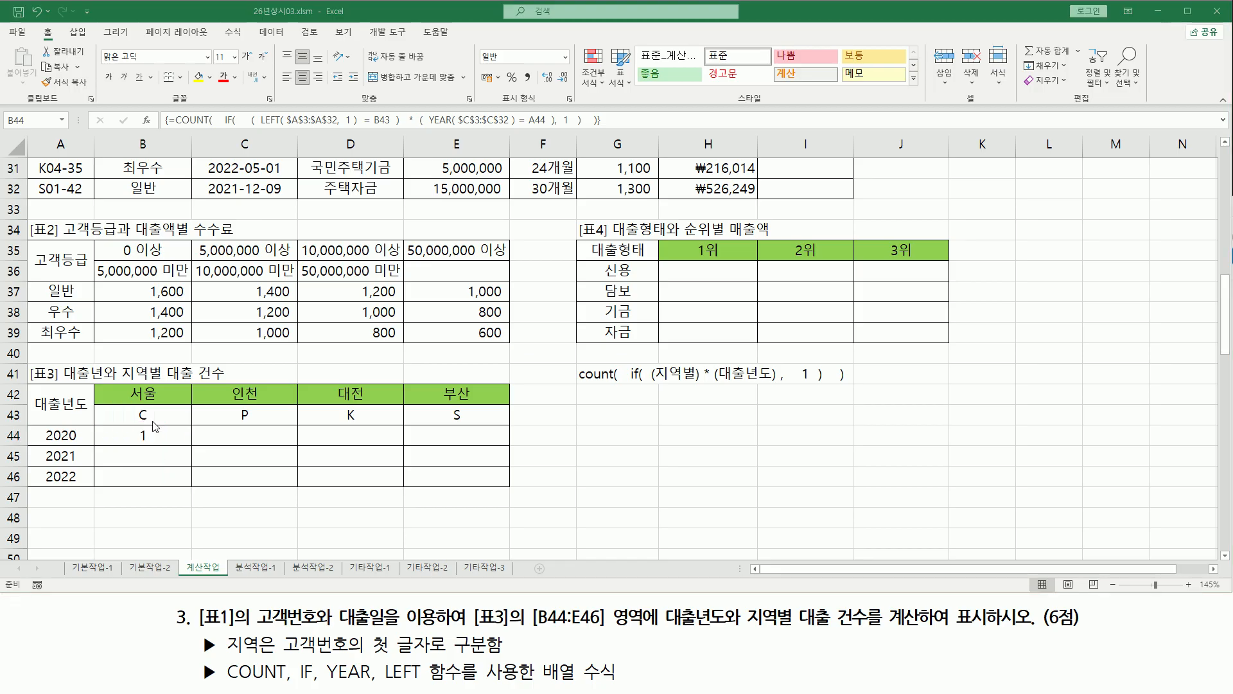
pyautogui.hotkey('ctrl', '2')
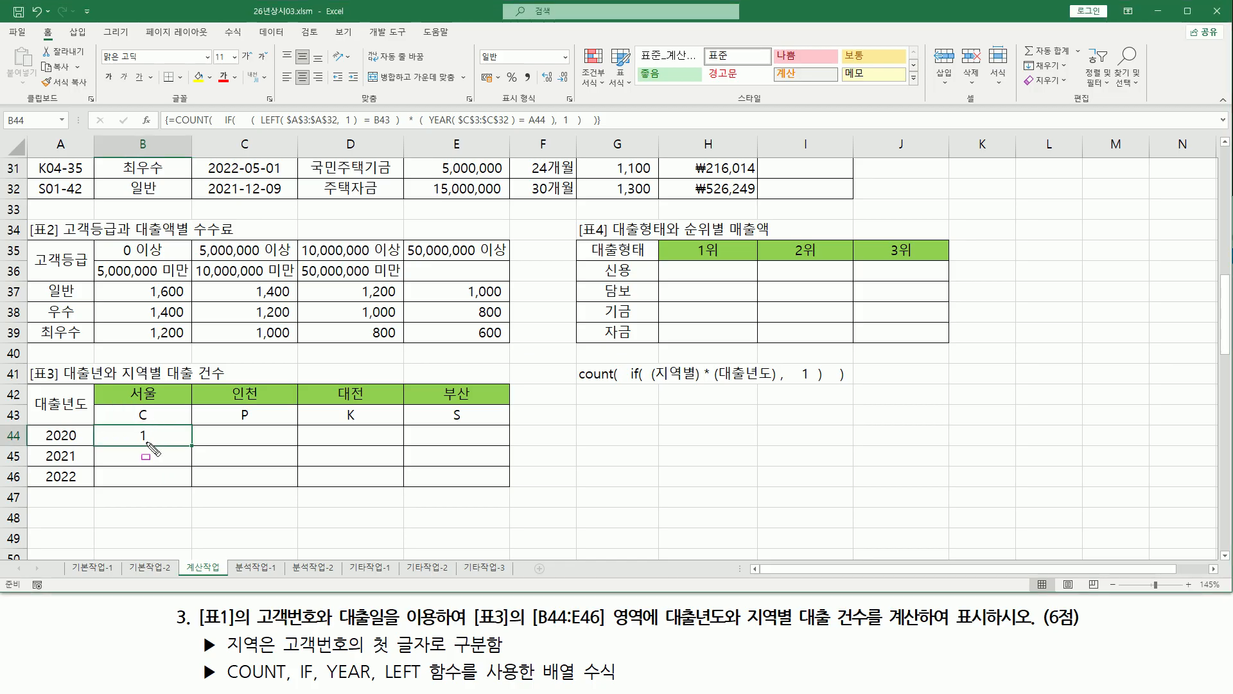
pyautogui.moveTo(119, 406)
pyautogui.mouseDown()
pyautogui.moveTo(193, 443)
pyautogui.moveTo(494, 445)
pyautogui.mouseUp()
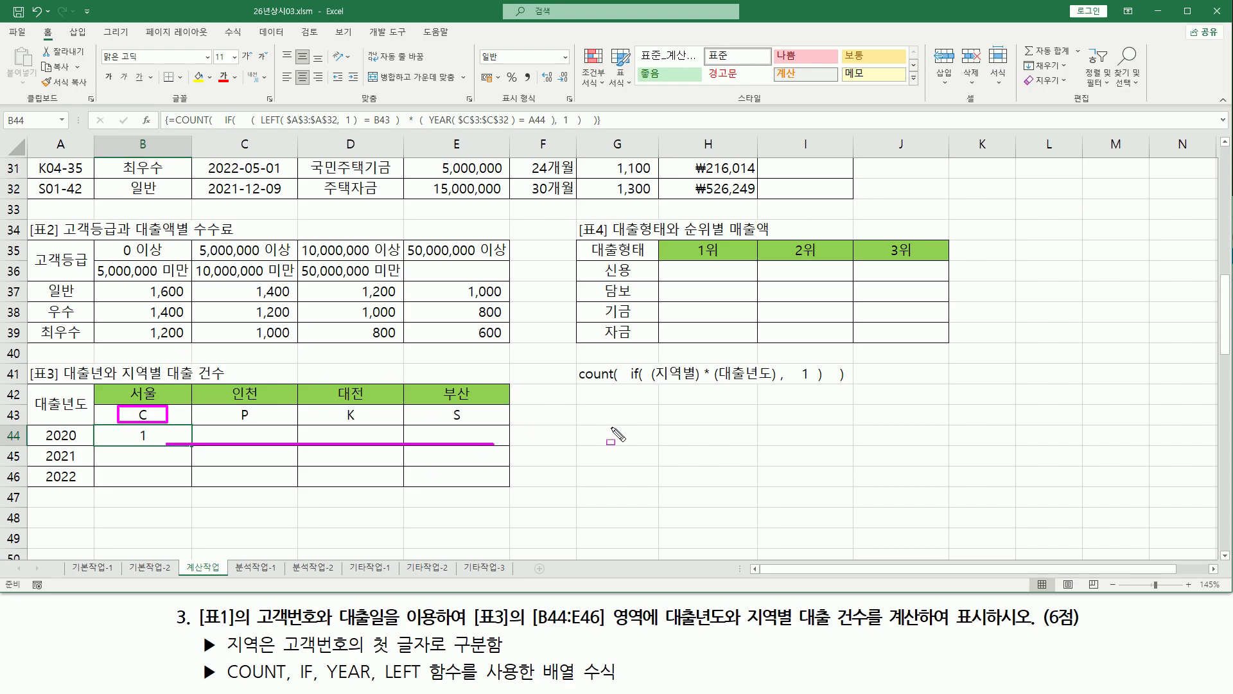
pyautogui.moveTo(132, 428)
pyautogui.mouseDown()
pyautogui.moveTo(154, 443)
pyautogui.moveTo(133, 428)
pyautogui.mouseUp()
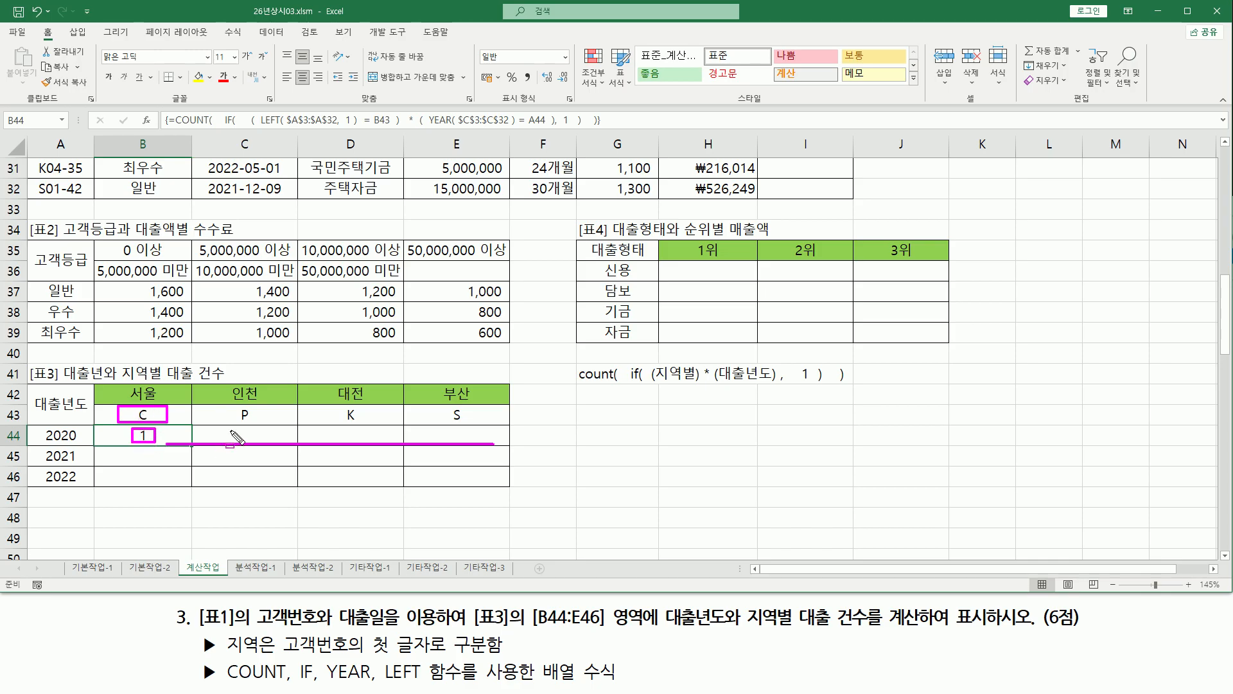
pyautogui.moveTo(228, 429)
pyautogui.mouseDown()
pyautogui.moveTo(277, 443)
pyautogui.moveTo(232, 404)
pyautogui.moveTo(350, 444)
pyautogui.moveTo(323, 427)
pyautogui.moveTo(462, 444)
pyautogui.moveTo(463, 405)
pyautogui.moveTo(475, 425)
pyautogui.mouseUp()
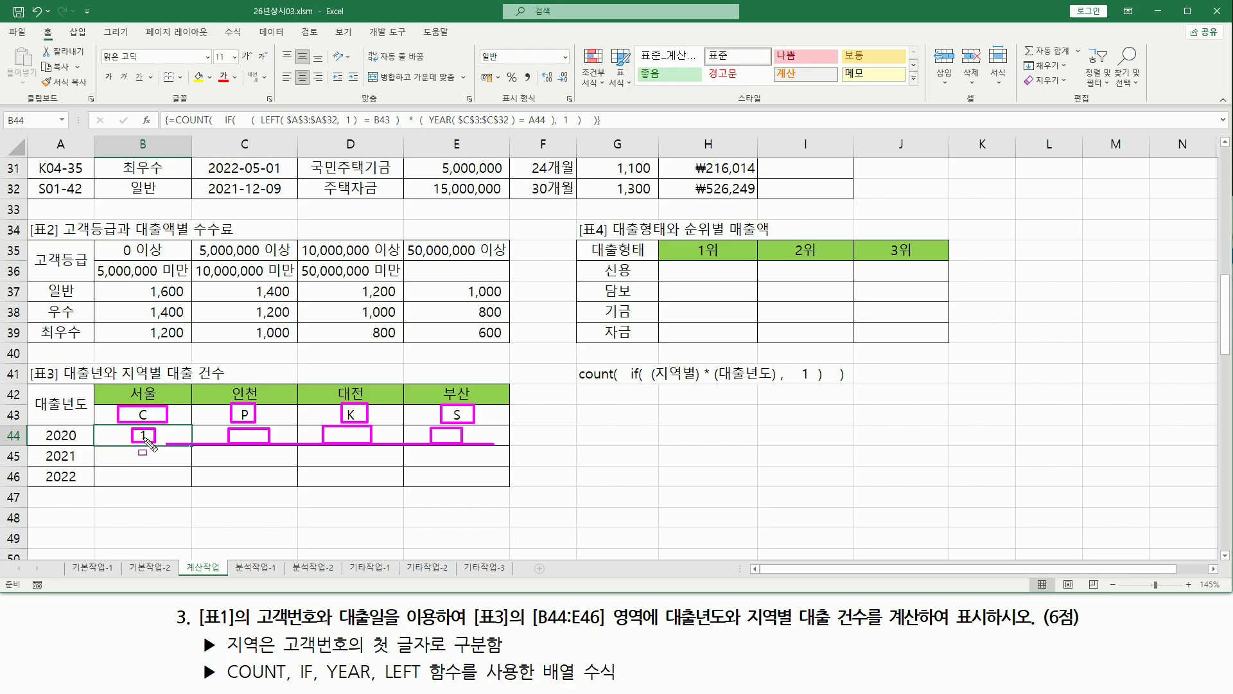
pyautogui.press('Escape')
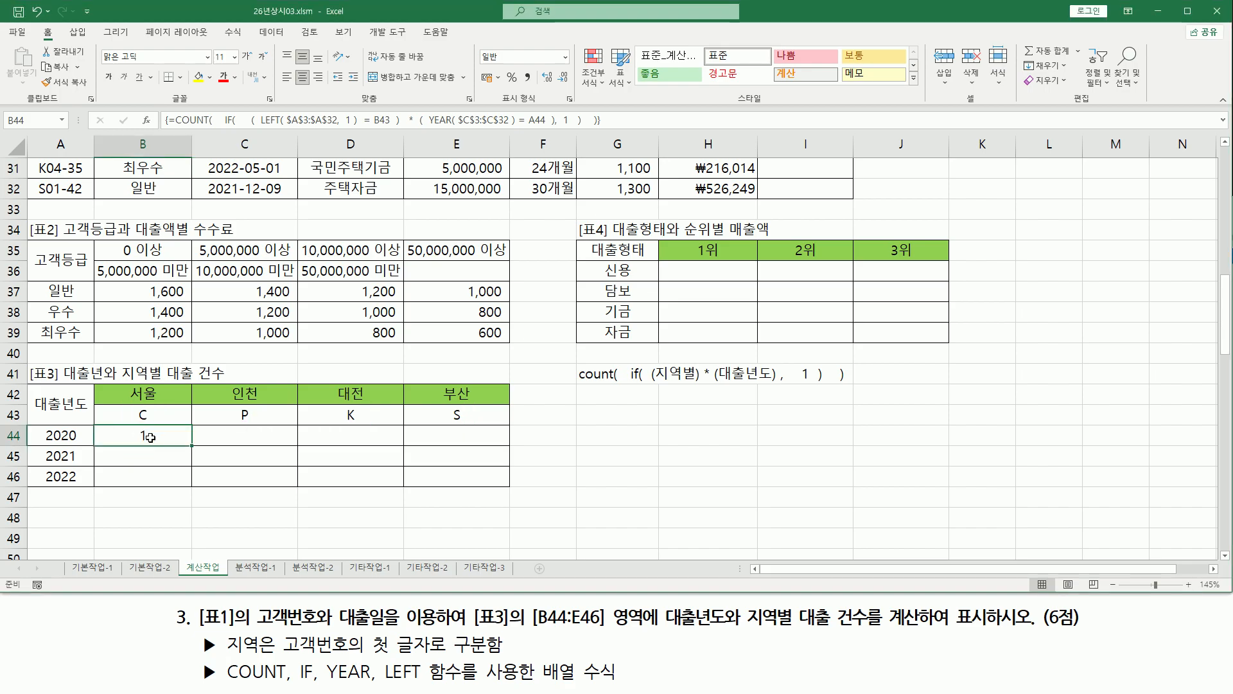
# Fix only the row of the region-code reference in the B44 formula as B$43 and re-enter it as an array formula.
pyautogui.doubleClick(150, 437)
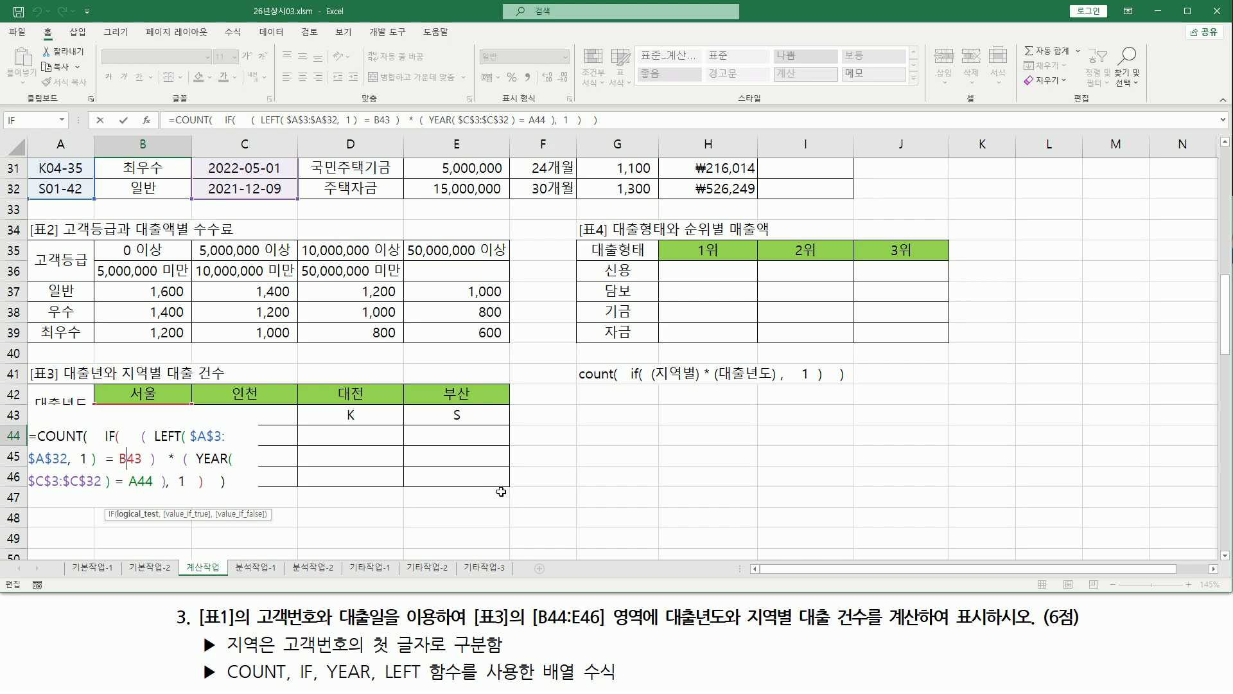
pyautogui.press('F4')
pyautogui.press('F4')
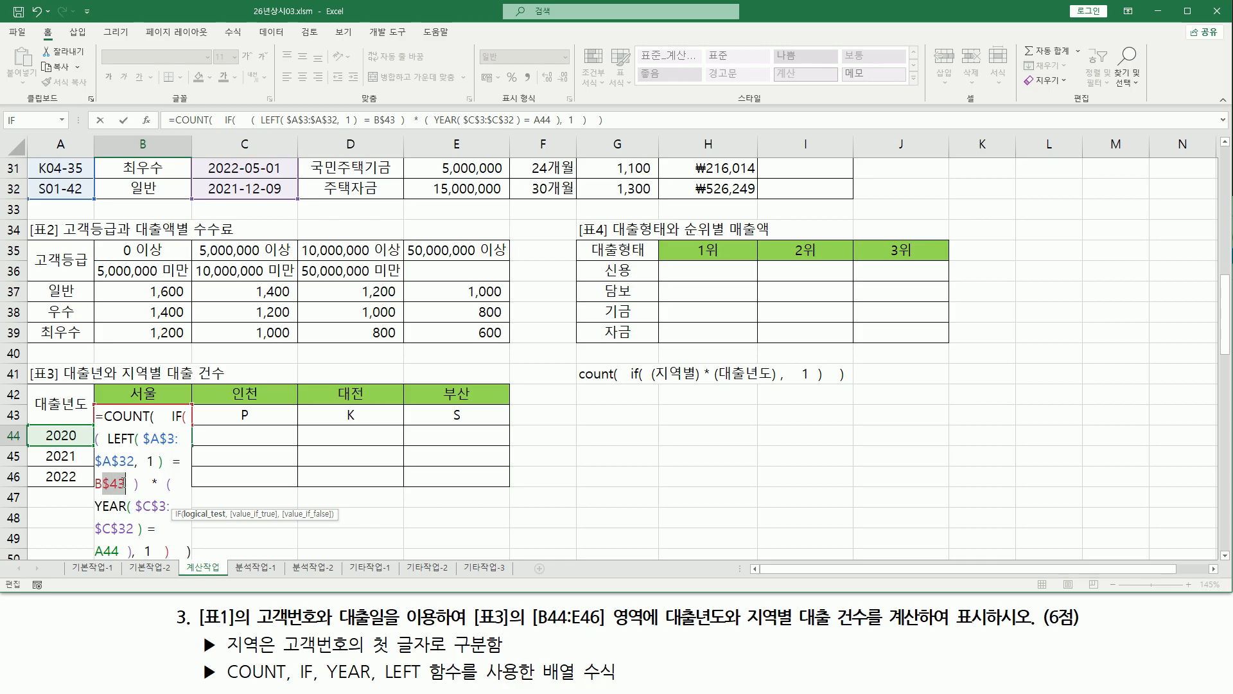
pyautogui.click(98, 485)
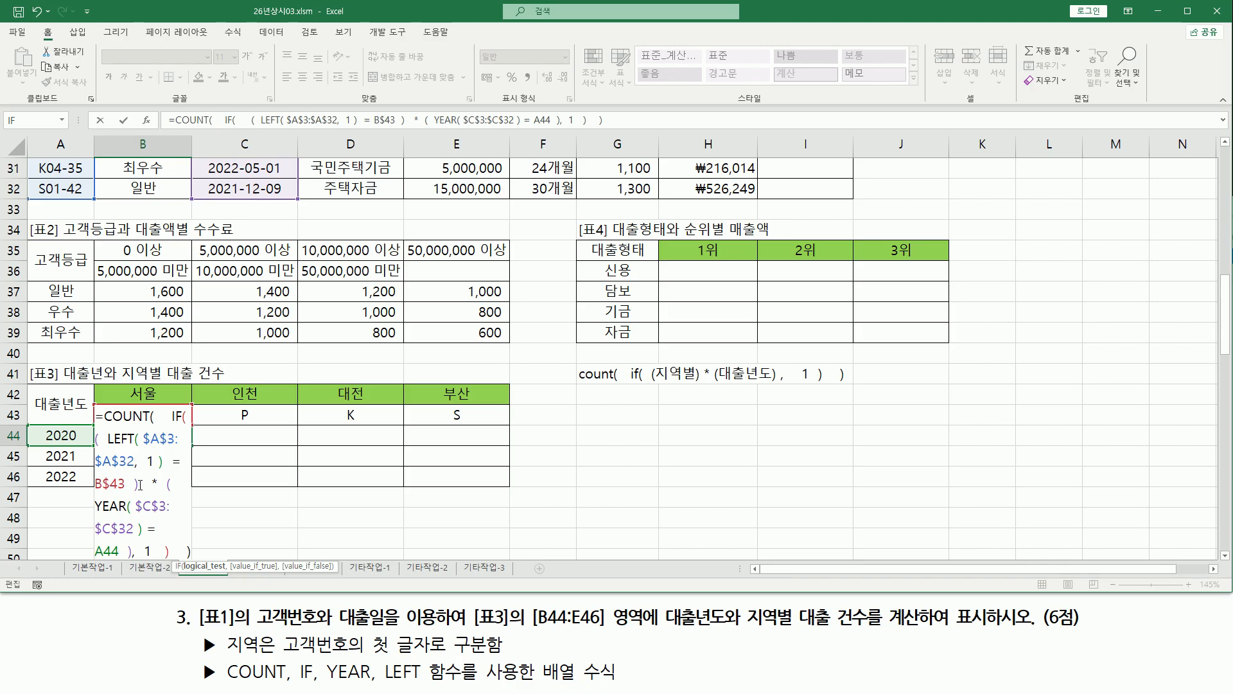
pyautogui.click(106, 550)
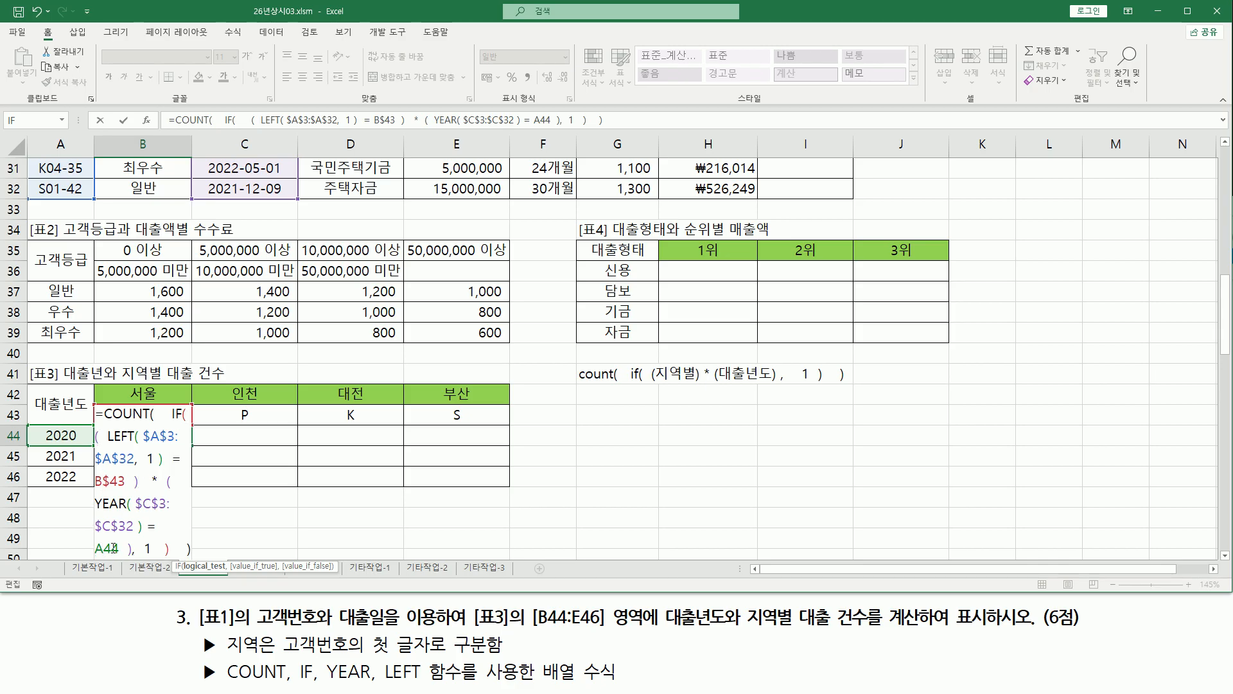
pyautogui.moveTo(38, 427); pyautogui.dragTo(80, 443)
pyautogui.press('Escape')
pyautogui.hotkey('ctrl', 'shift', 'Return')
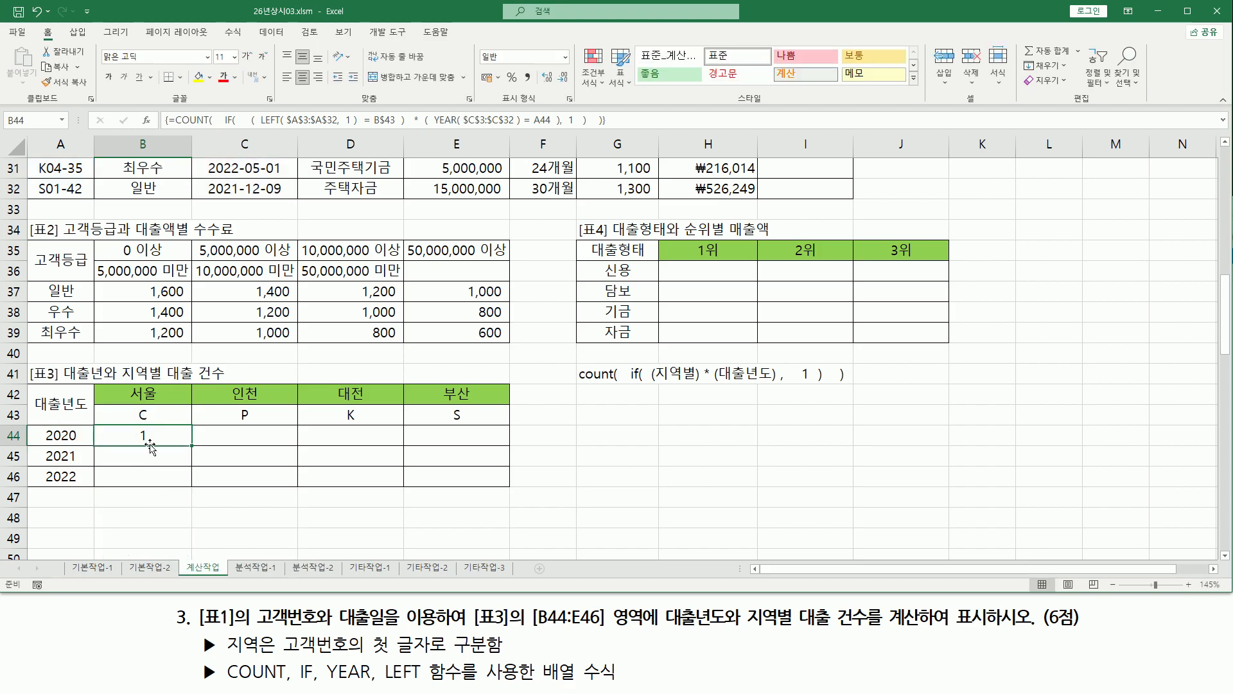
pyautogui.moveTo(34, 428)
pyautogui.mouseDown()
pyautogui.moveTo(76, 443)
pyautogui.moveTo(164, 442)
pyautogui.mouseUp()
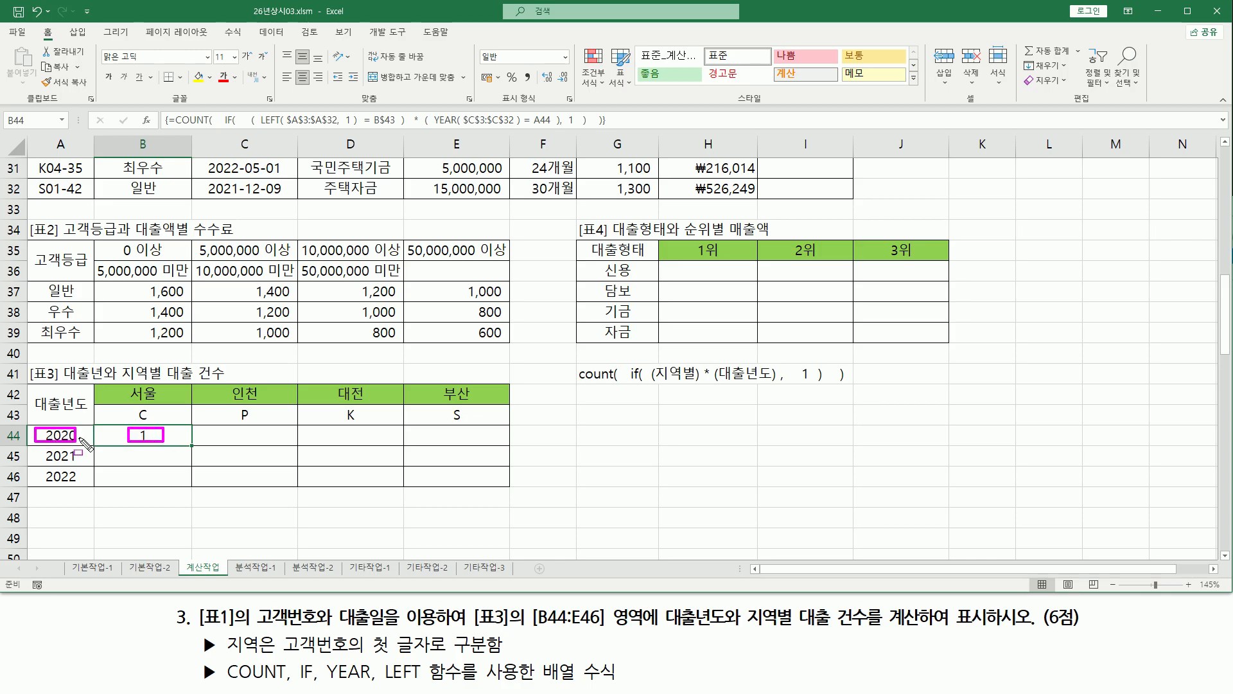
pyautogui.moveTo(131, 451); pyautogui.dragTo(158, 460)
pyautogui.moveTo(40, 448)
pyautogui.mouseDown()
pyautogui.moveTo(135, 490)
pyautogui.moveTo(158, 481)
pyautogui.mouseUp()
pyautogui.moveTo(40, 469)
pyautogui.mouseDown()
pyautogui.moveTo(48, 485)
pyautogui.moveTo(81, 487)
pyautogui.mouseUp()
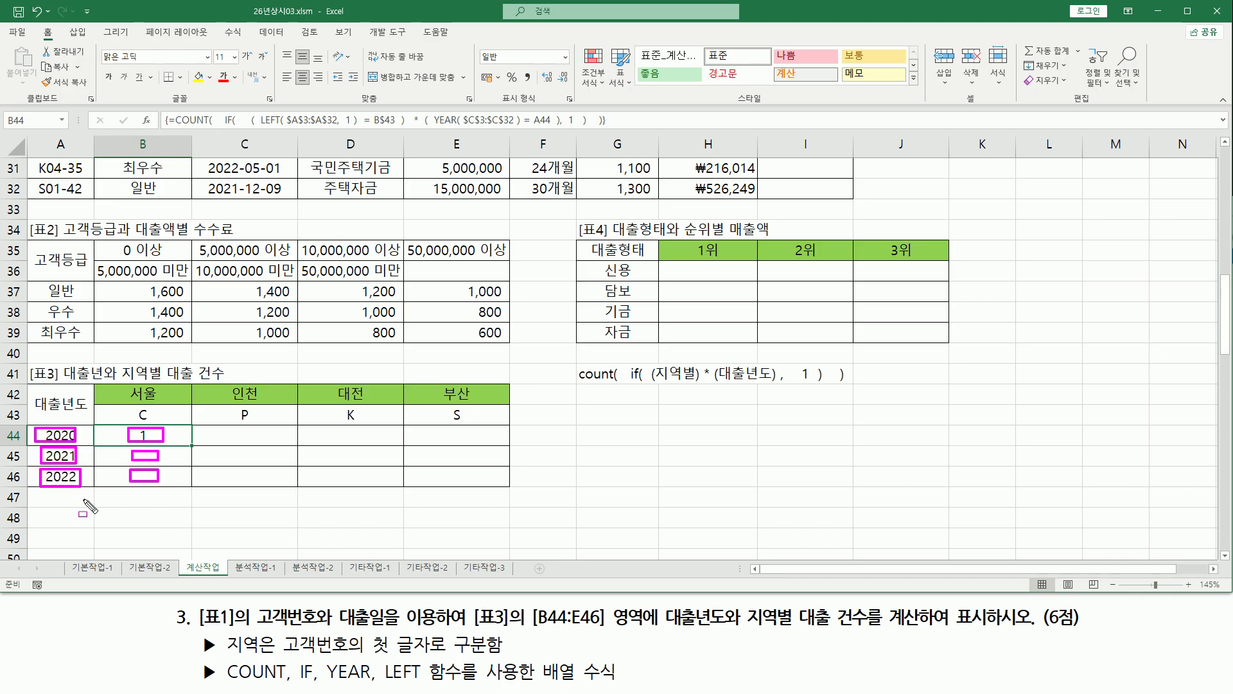
pyautogui.moveTo(176, 433); pyautogui.dragTo(177, 498)
pyautogui.press('Escape')
pyautogui.moveTo(42, 429)
pyautogui.mouseDown()
pyautogui.moveTo(81, 444)
pyautogui.moveTo(376, 454)
pyautogui.moveTo(512, 444)
pyautogui.mouseUp()
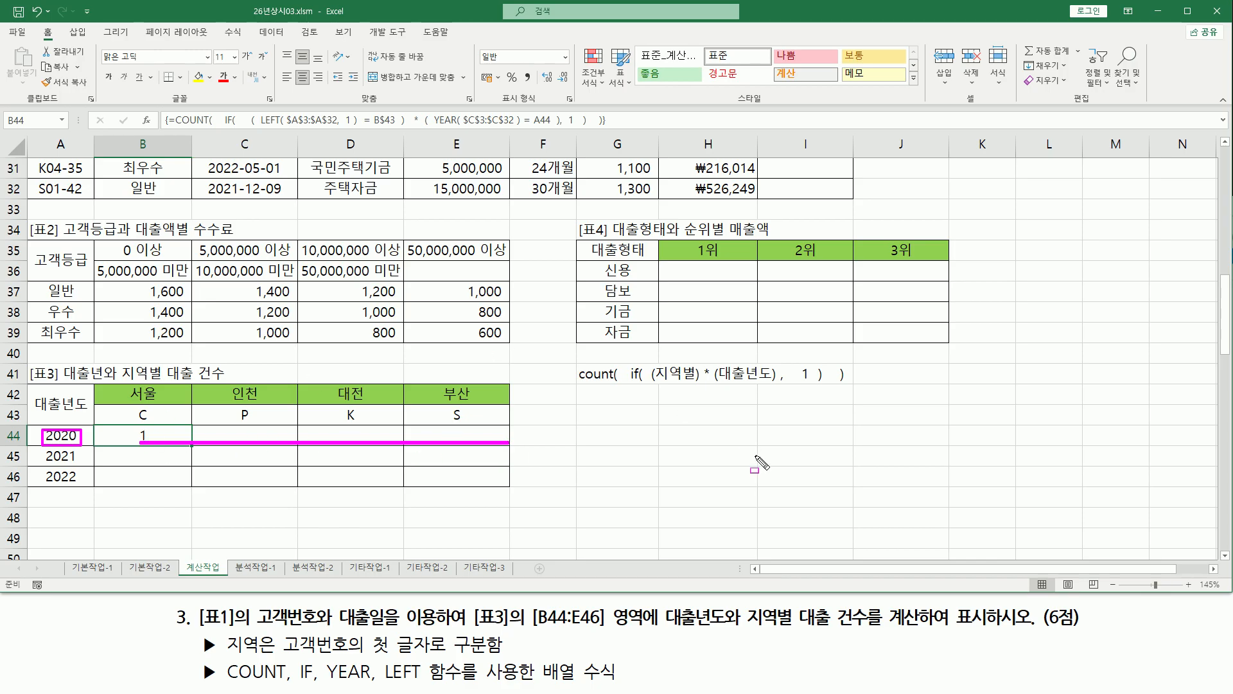
pyautogui.moveTo(133, 428); pyautogui.dragTo(157, 444)
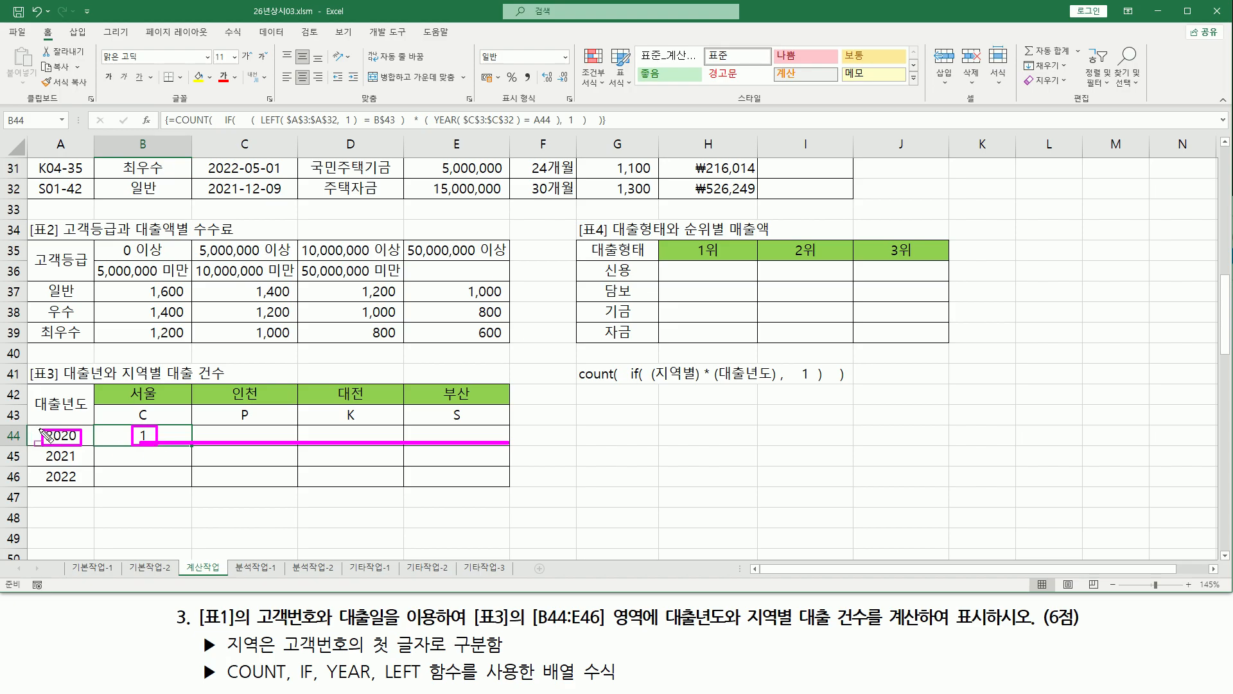
pyautogui.moveTo(35, 425)
pyautogui.mouseDown()
pyautogui.moveTo(102, 459)
pyautogui.moveTo(90, 451)
pyautogui.mouseUp()
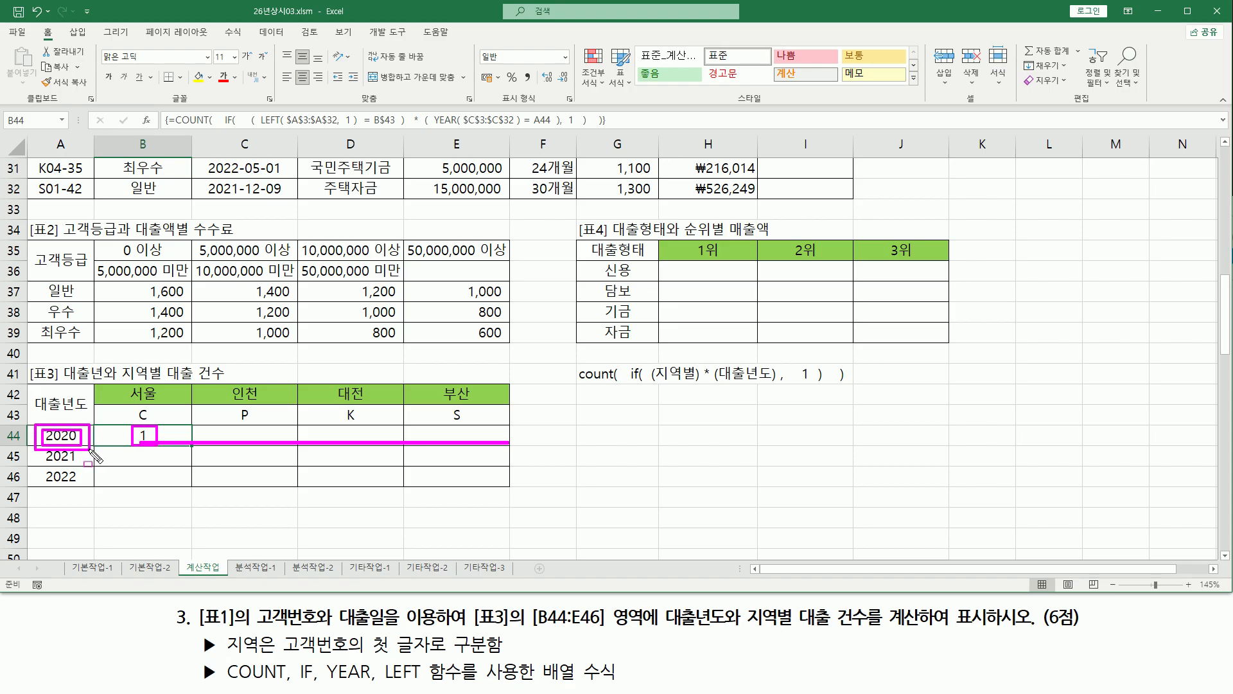
pyautogui.moveTo(231, 428); pyautogui.dragTo(258, 436)
pyautogui.moveTo(30, 418); pyautogui.dragTo(94, 454)
pyautogui.moveTo(334, 428); pyautogui.dragTo(358, 437)
pyautogui.moveTo(34, 421); pyautogui.dragTo(88, 453)
pyautogui.moveTo(429, 432)
pyautogui.mouseDown()
pyautogui.moveTo(486, 440)
pyautogui.moveTo(473, 438)
pyautogui.mouseUp()
pyautogui.moveTo(33, 413); pyautogui.dragTo(98, 458)
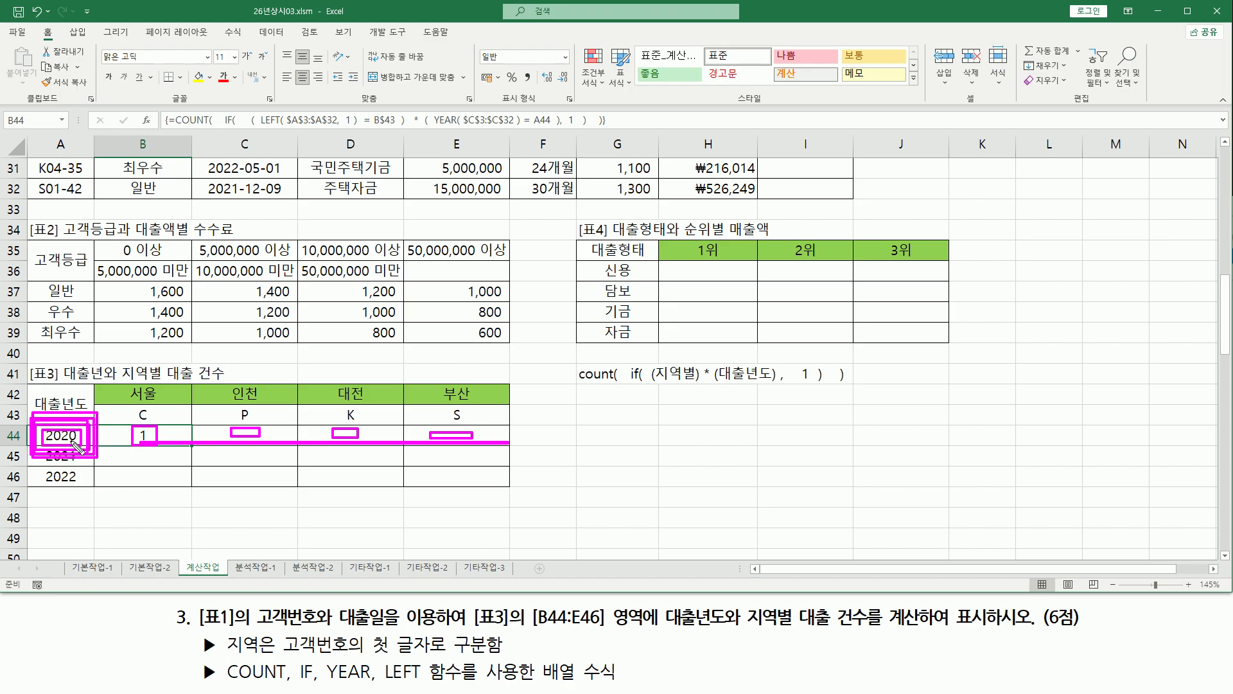
pyautogui.press('Escape')
# Fix only the column of the year reference in the B44 formula as $A44 and re-enter it as an array formula.
pyautogui.click(147, 435)
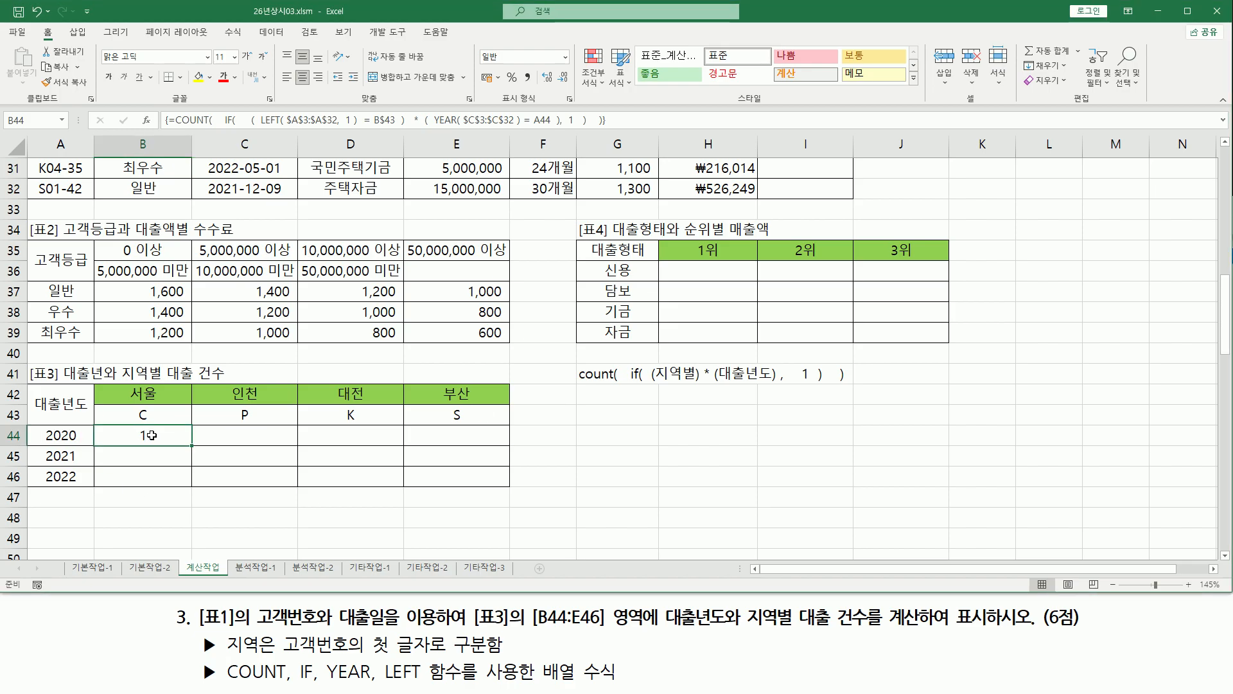
pyautogui.doubleClick(150, 435)
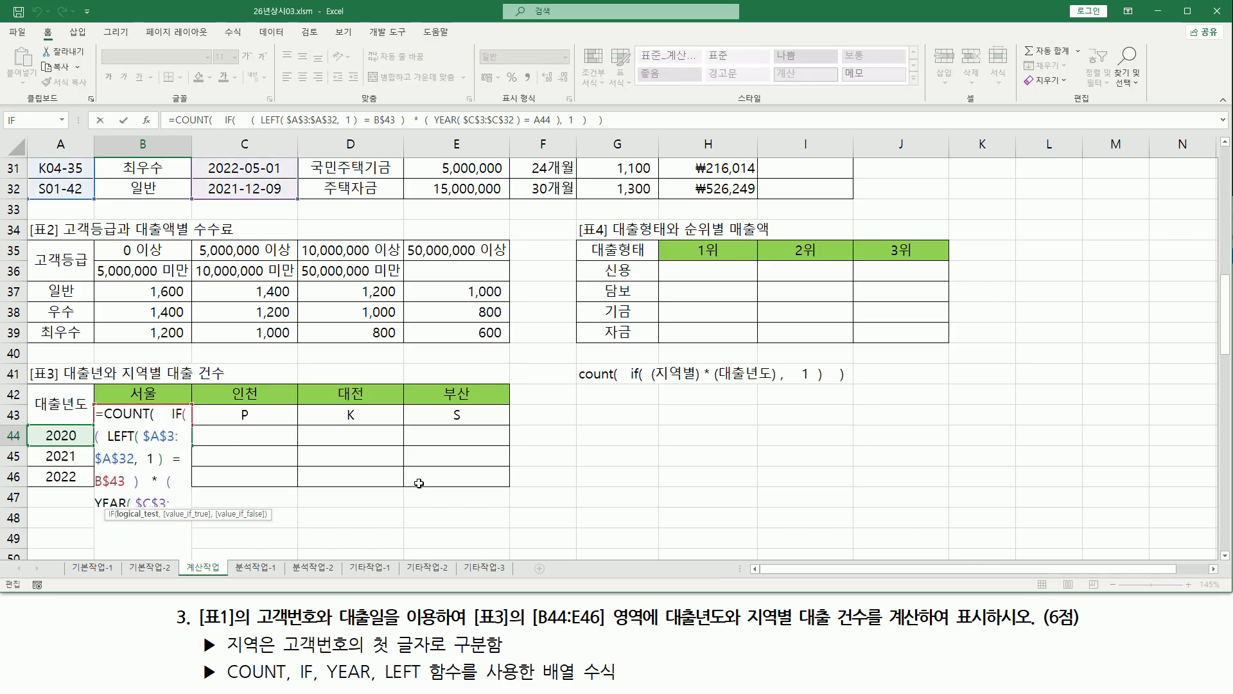
pyautogui.press('F4')
pyautogui.press('F4')
pyautogui.press('F4')
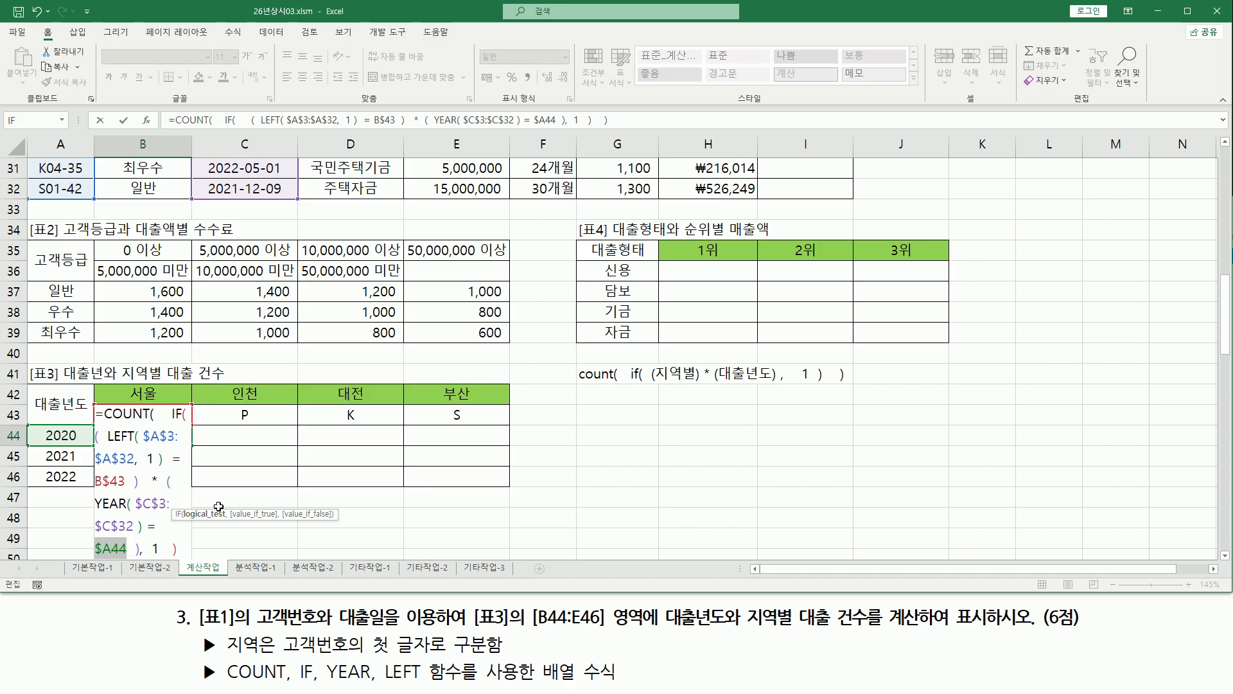
pyautogui.moveTo(112, 549)
pyautogui.mouseDown()
pyautogui.moveTo(95, 549)
pyautogui.moveTo(132, 553)
pyautogui.mouseUp()
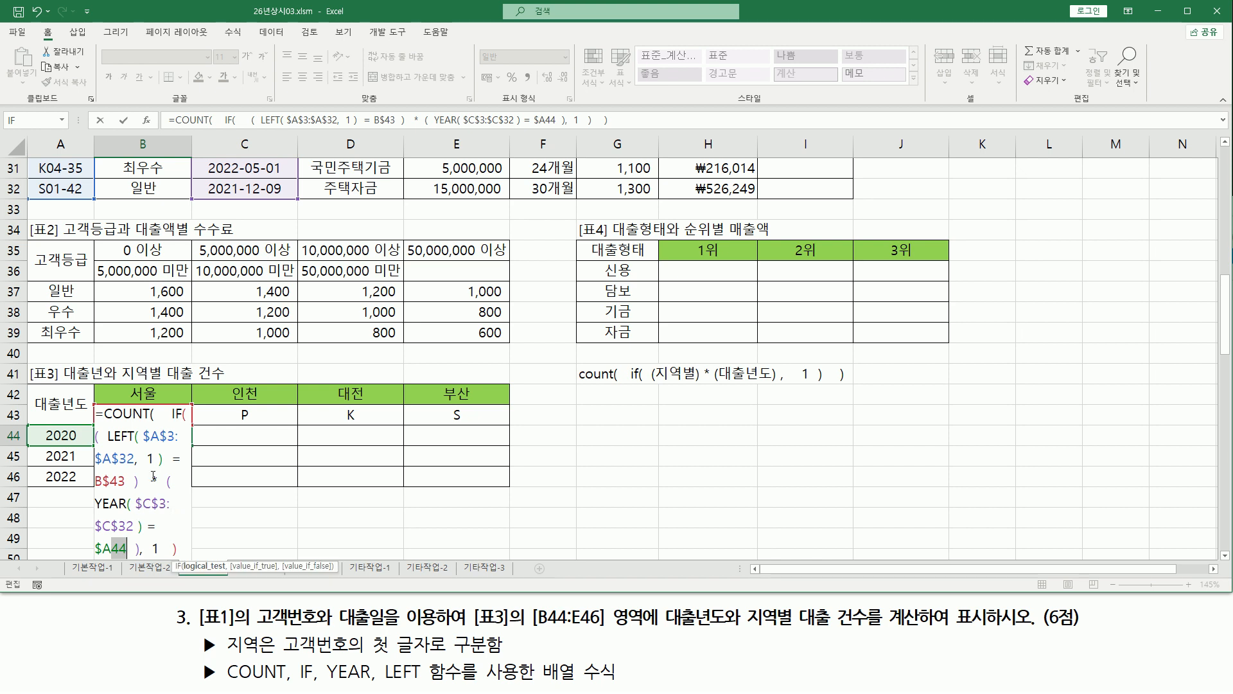
pyautogui.hotkey('ctrl', 'shift', 'Return')
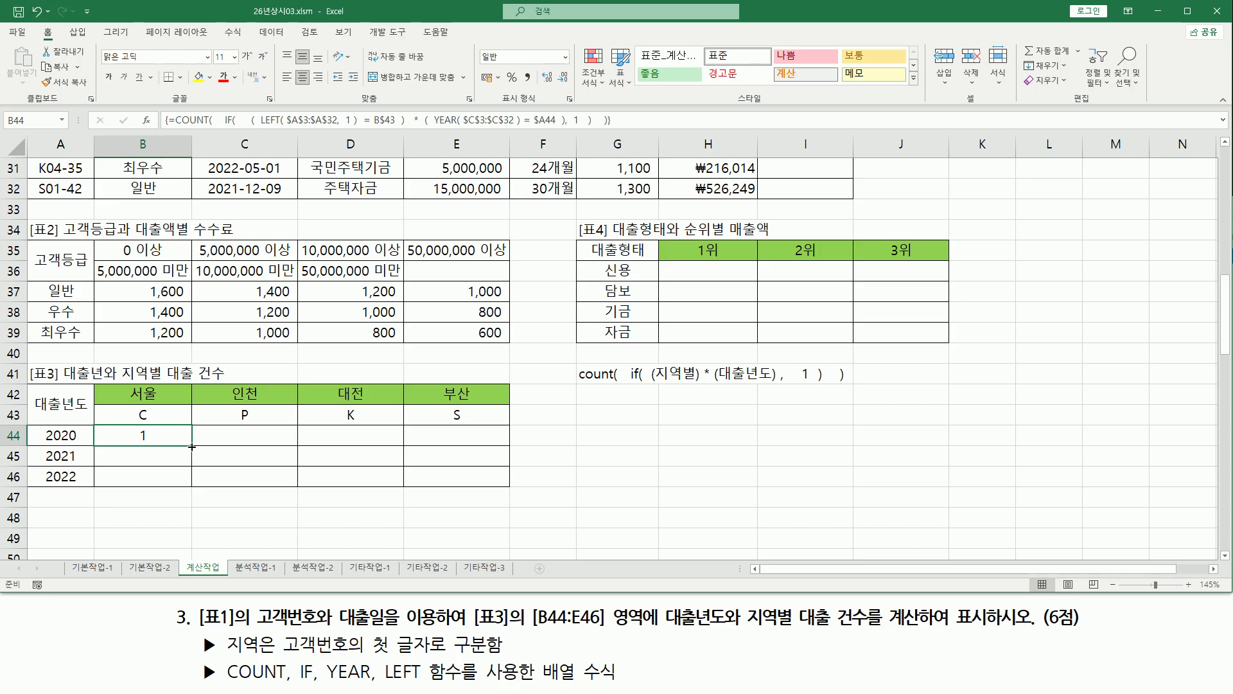
# Fill the B44 array formula across and down through E46, then reselect B44.
pyautogui.moveTo(193, 447); pyautogui.dragTo(485, 474)
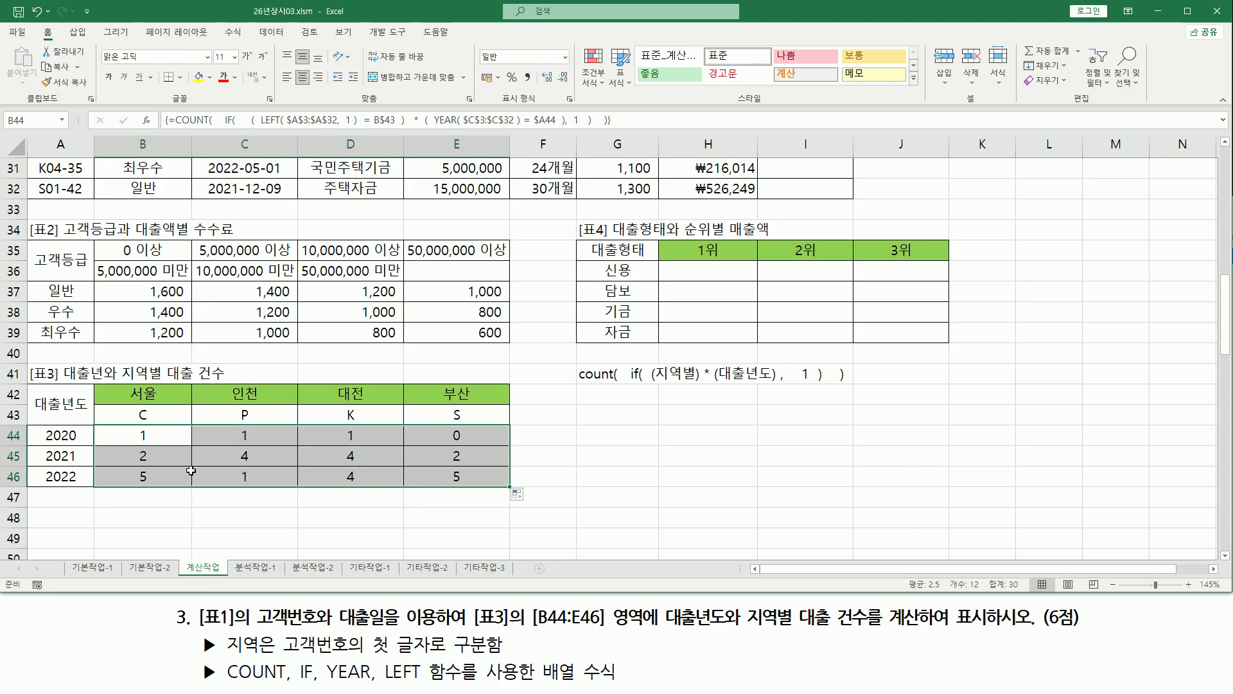
pyautogui.click(172, 439)
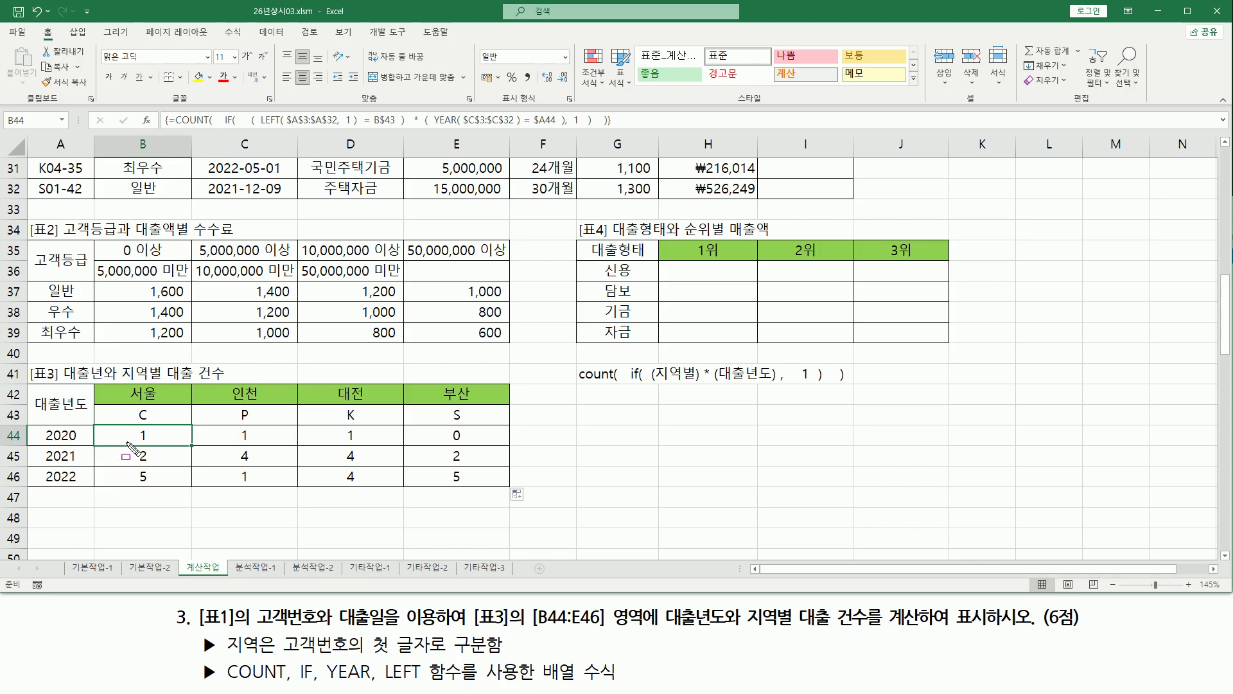
# Check the 2020 count for region C in B44 against the 2020 entries in the 대출일 column of 표1.
pyautogui.moveTo(126, 427)
pyautogui.mouseDown()
pyautogui.moveTo(148, 450)
pyautogui.moveTo(170, 446)
pyautogui.mouseUp()
pyautogui.moveTo(37, 443); pyautogui.dragTo(90, 442)
pyautogui.moveTo(132, 408); pyautogui.dragTo(155, 425)
pyautogui.press('Escape')
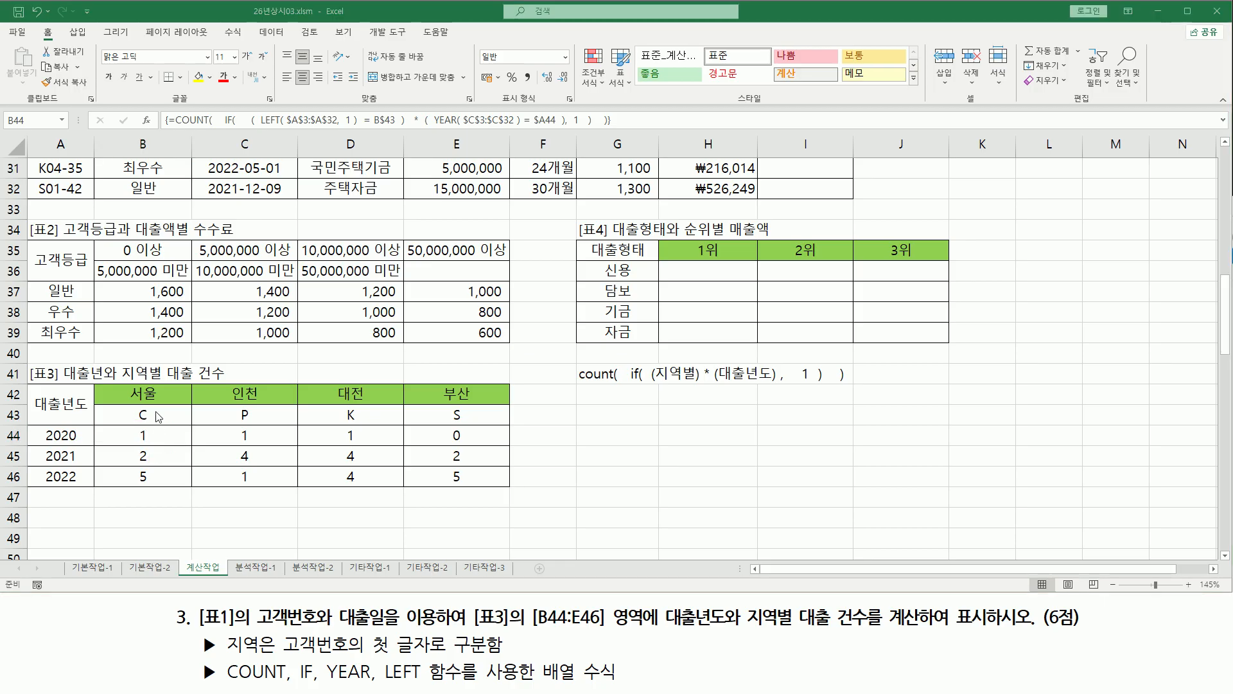
pyautogui.scroll(10, 157, 411)
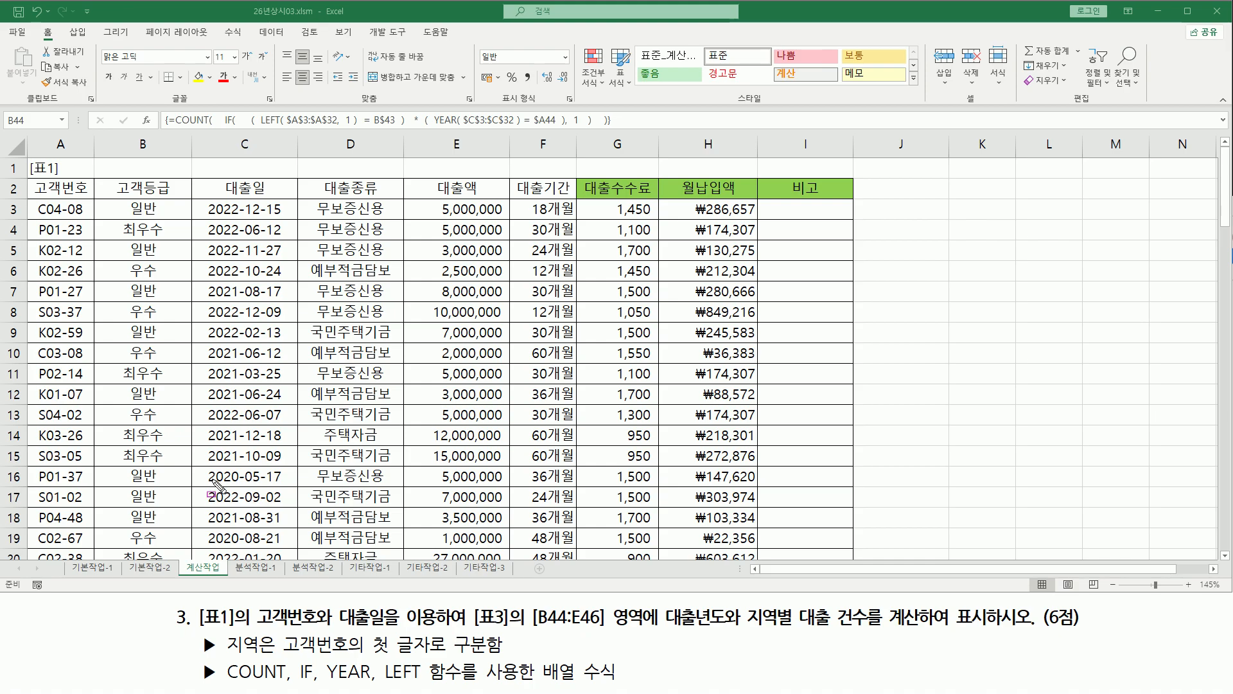
pyautogui.moveTo(205, 469); pyautogui.dragTo(245, 486)
pyautogui.moveTo(238, 467); pyautogui.dragTo(229, 199)
pyautogui.press('Escape')
pyautogui.scroll(-5, 250, 298)
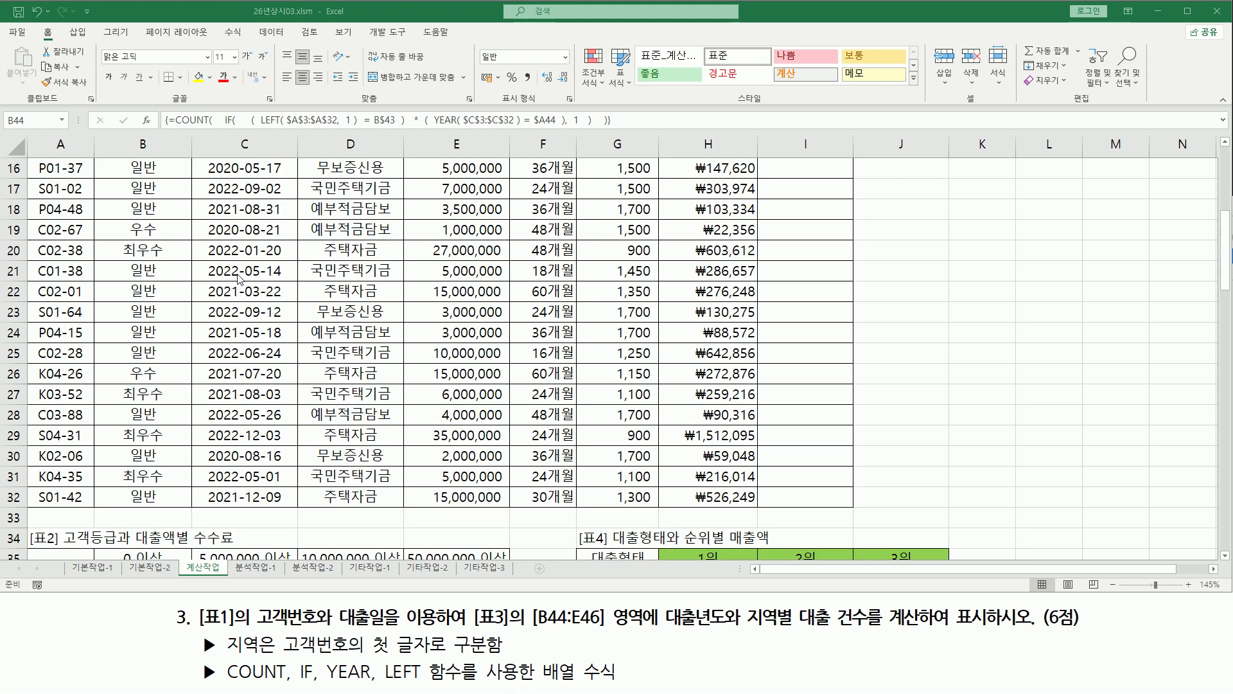
pyautogui.moveTo(203, 217); pyautogui.dragTo(241, 241)
pyautogui.moveTo(204, 161); pyautogui.dragTo(240, 178)
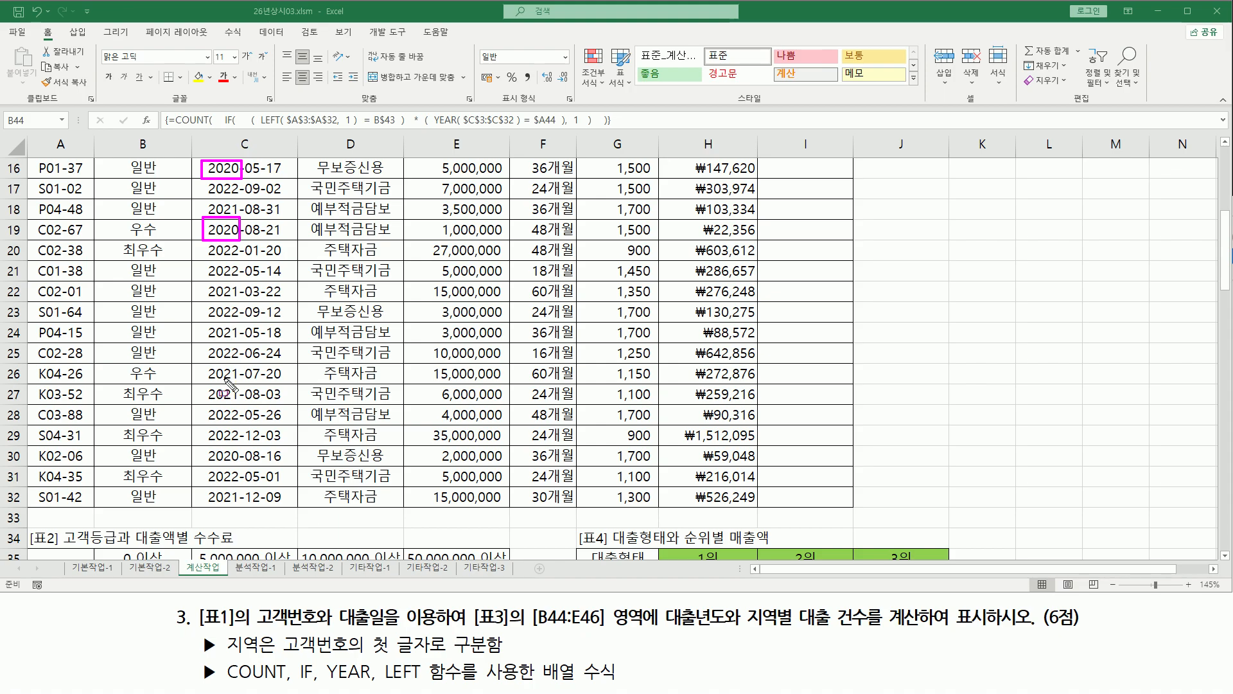
# Examine the first letters of the customer numbers for the 2020 loans in rows 16, 19 and 30 of Table 1.
pyautogui.moveTo(204, 449); pyautogui.dragTo(243, 469)
pyautogui.moveTo(33, 159); pyautogui.dragTo(49, 179)
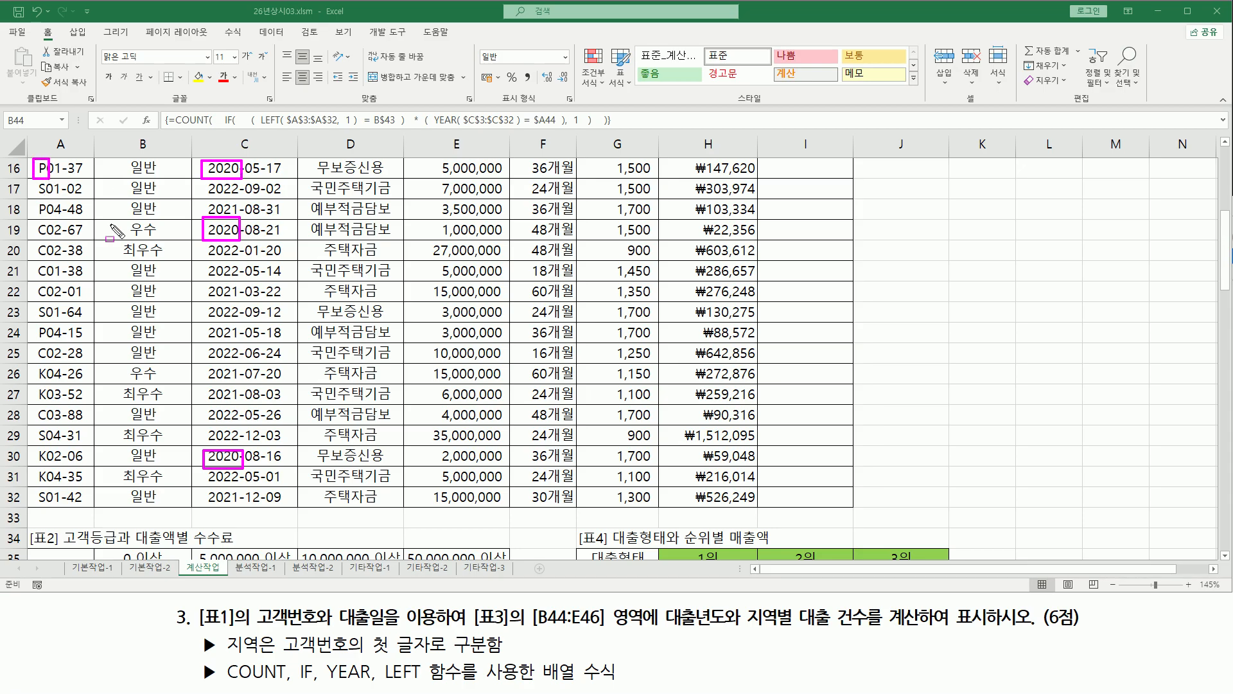
pyautogui.moveTo(31, 220); pyautogui.dragTo(53, 240)
pyautogui.moveTo(32, 448); pyautogui.dragTo(53, 471)
pyautogui.moveTo(29, 218)
pyautogui.mouseDown()
pyautogui.moveTo(244, 245)
pyautogui.moveTo(29, 215)
pyautogui.mouseUp()
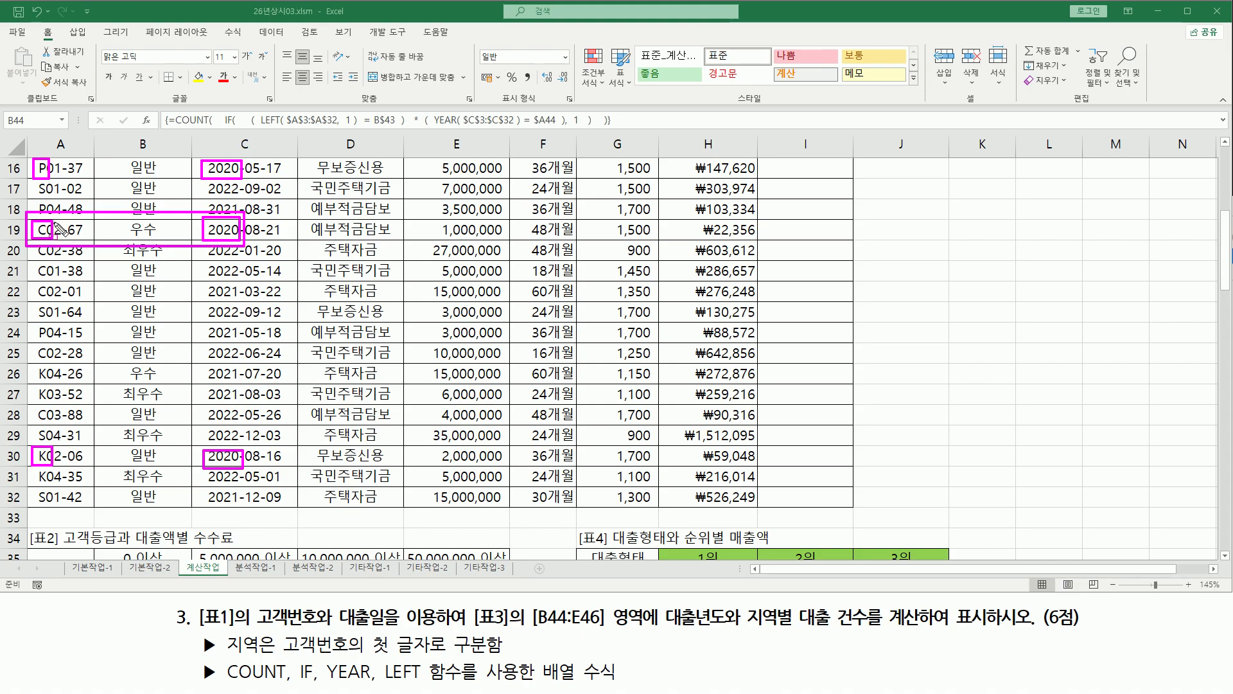
pyautogui.press('Escape')
# Check the Seoul 2020 loan count in cell B44 of Table 3.
pyautogui.scroll(-3, 204, 453)
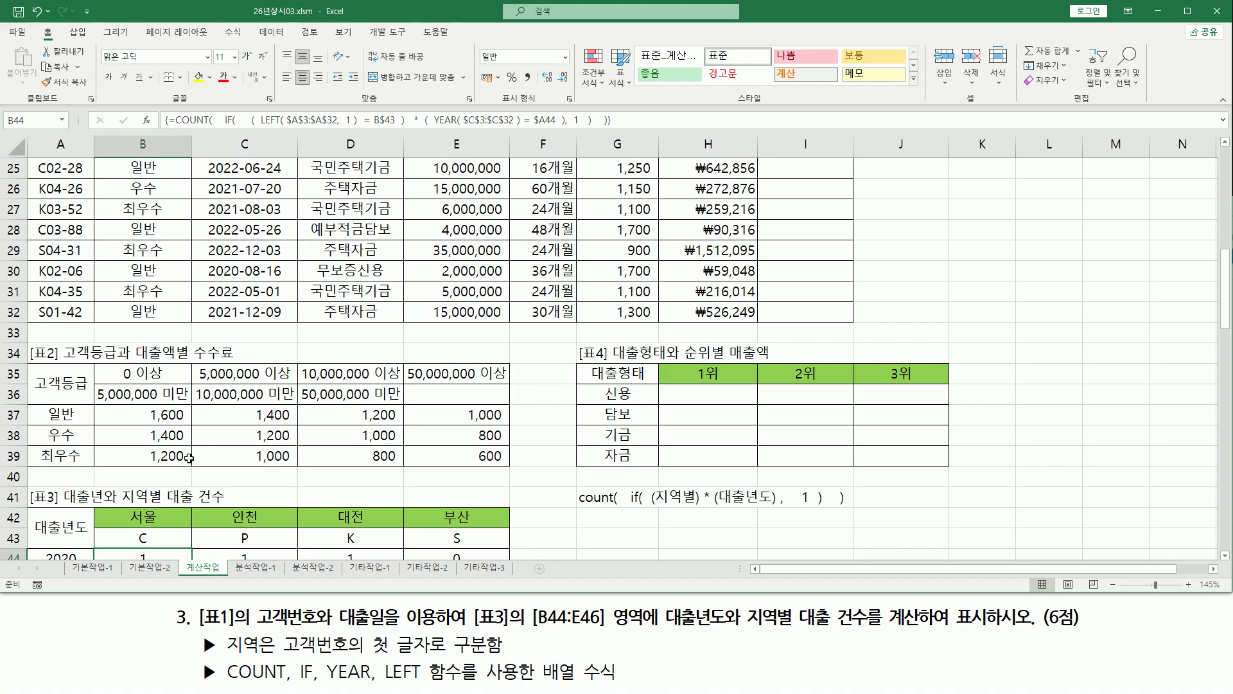
pyautogui.scroll(-2, 179, 482)
pyautogui.hotkey('ctrl', '2')
pyautogui.moveTo(127, 424); pyautogui.dragTo(160, 447)
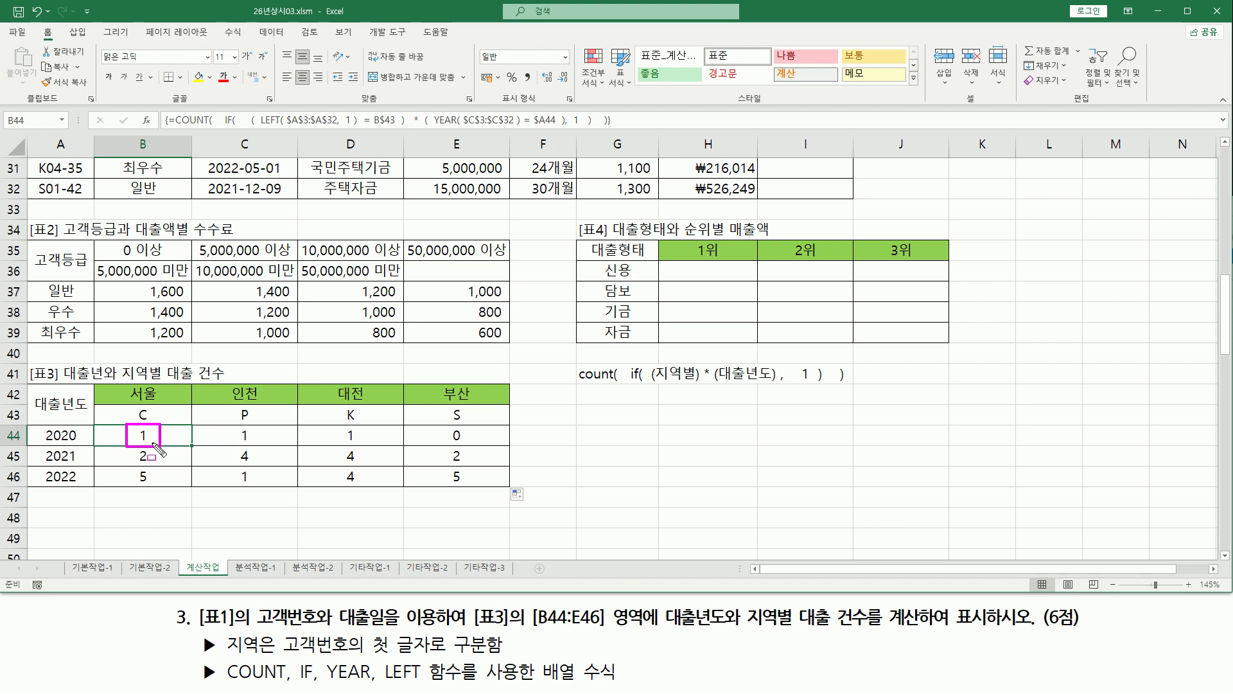
pyautogui.press('Escape')
# Examine the Incheon 2021 count in C45 together with its year label and region code P.
pyautogui.hotkey('ctrl', '2')
pyautogui.moveTo(228, 447); pyautogui.dragTo(262, 466)
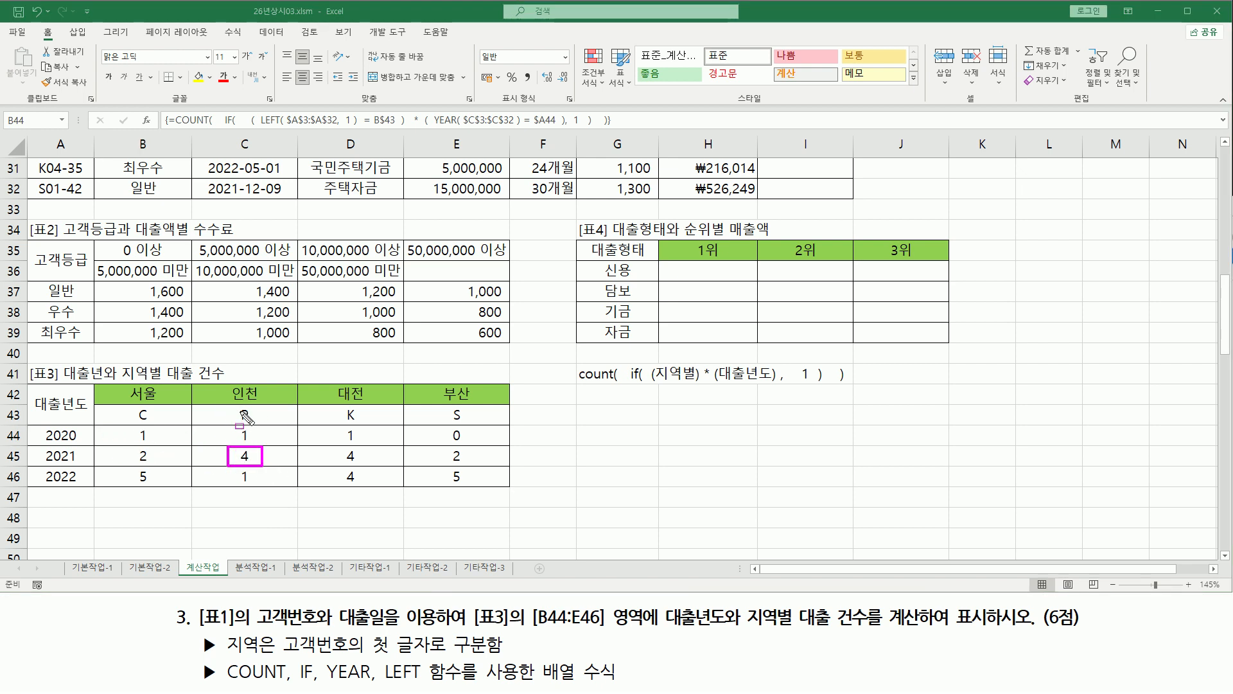
pyautogui.moveTo(42, 448); pyautogui.dragTo(81, 464)
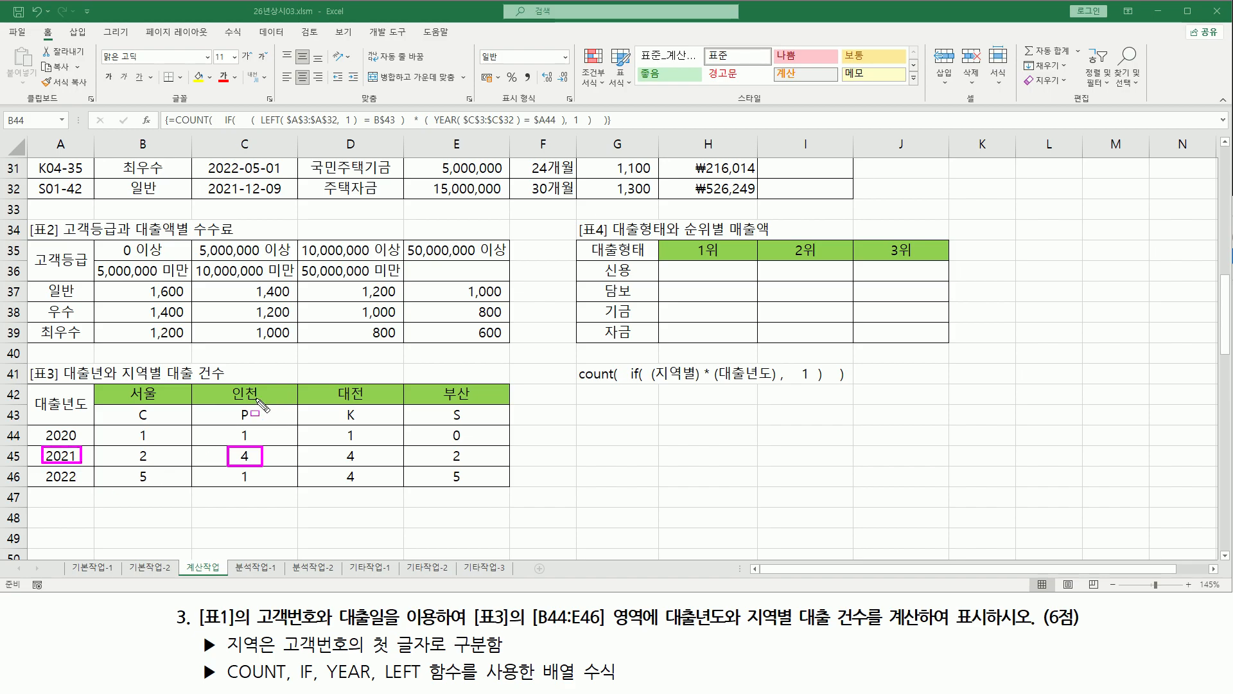
pyautogui.moveTo(235, 405); pyautogui.dragTo(257, 423)
pyautogui.press('Escape')
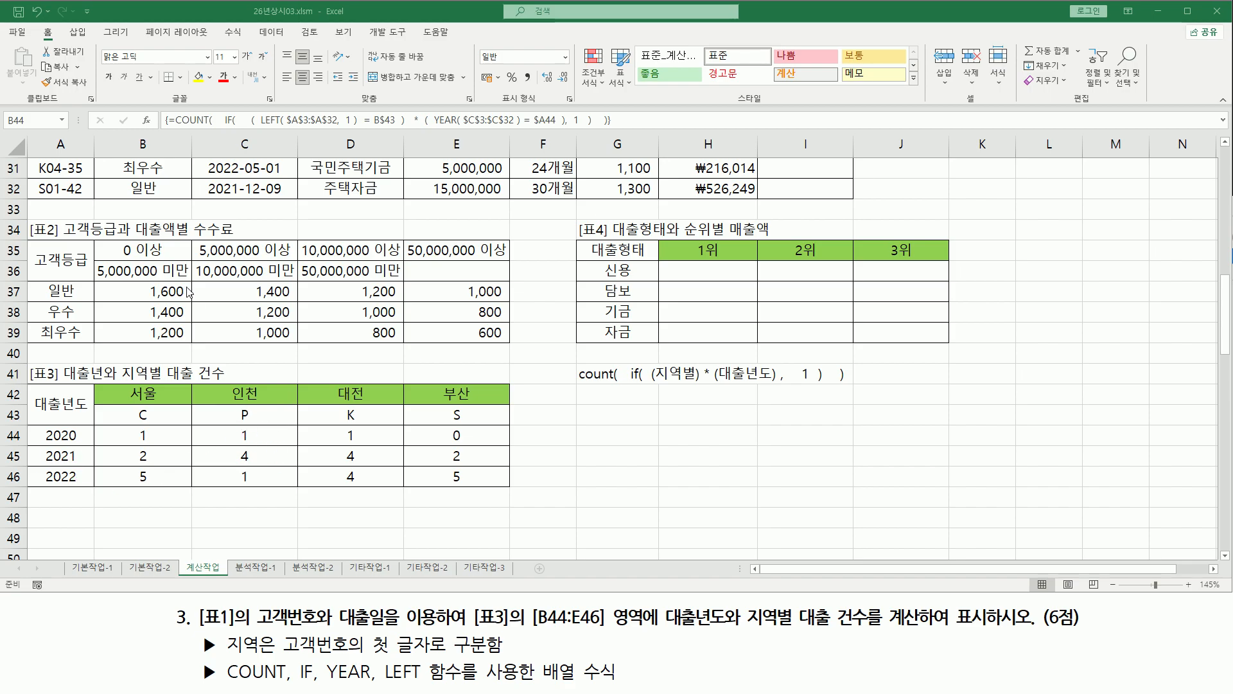
# Find the loans dated 2021 in Table 1's loan date column, from row 7 down to row 26.
pyautogui.scroll(6, 186, 284)
pyautogui.scroll(4, 186, 284)
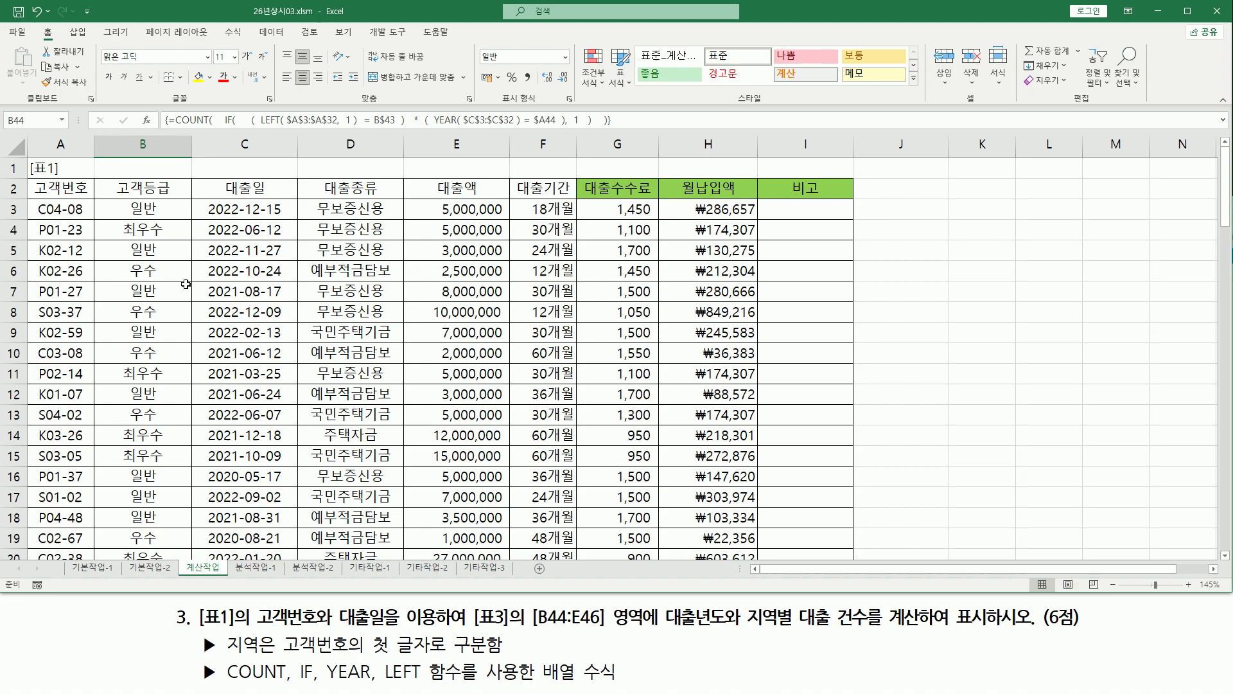
pyautogui.click(219, 291)
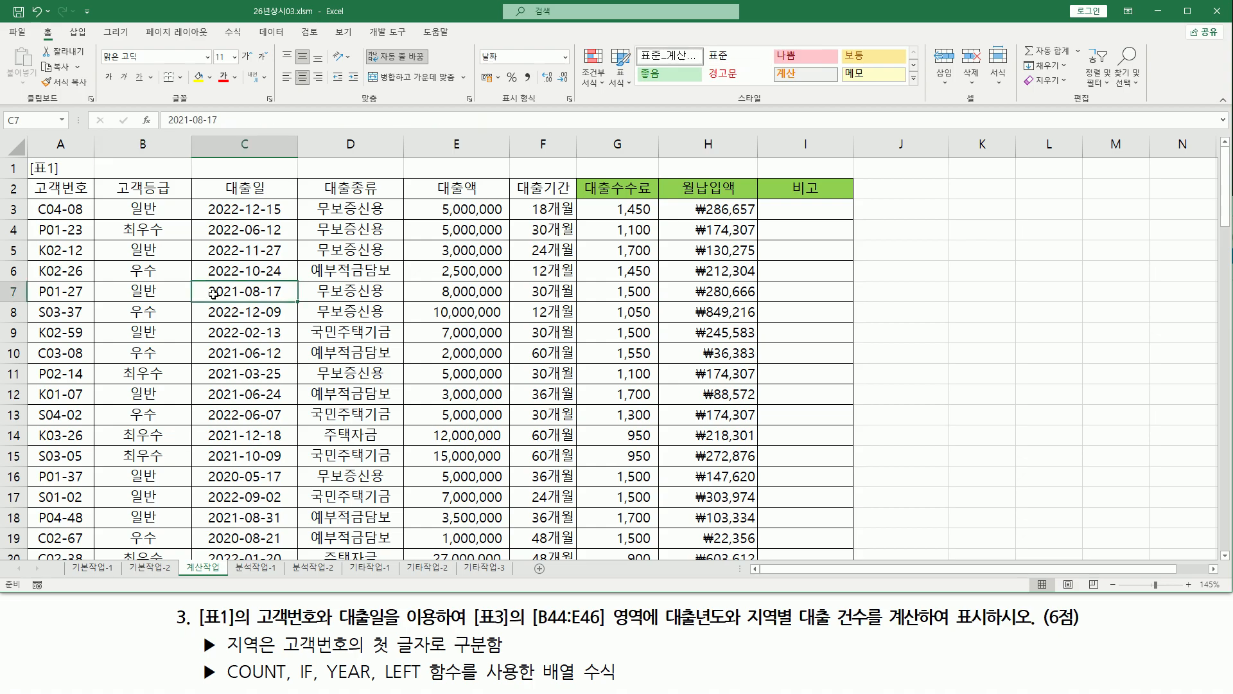
pyautogui.moveTo(204, 299); pyautogui.dragTo(237, 300)
pyautogui.press('Escape')
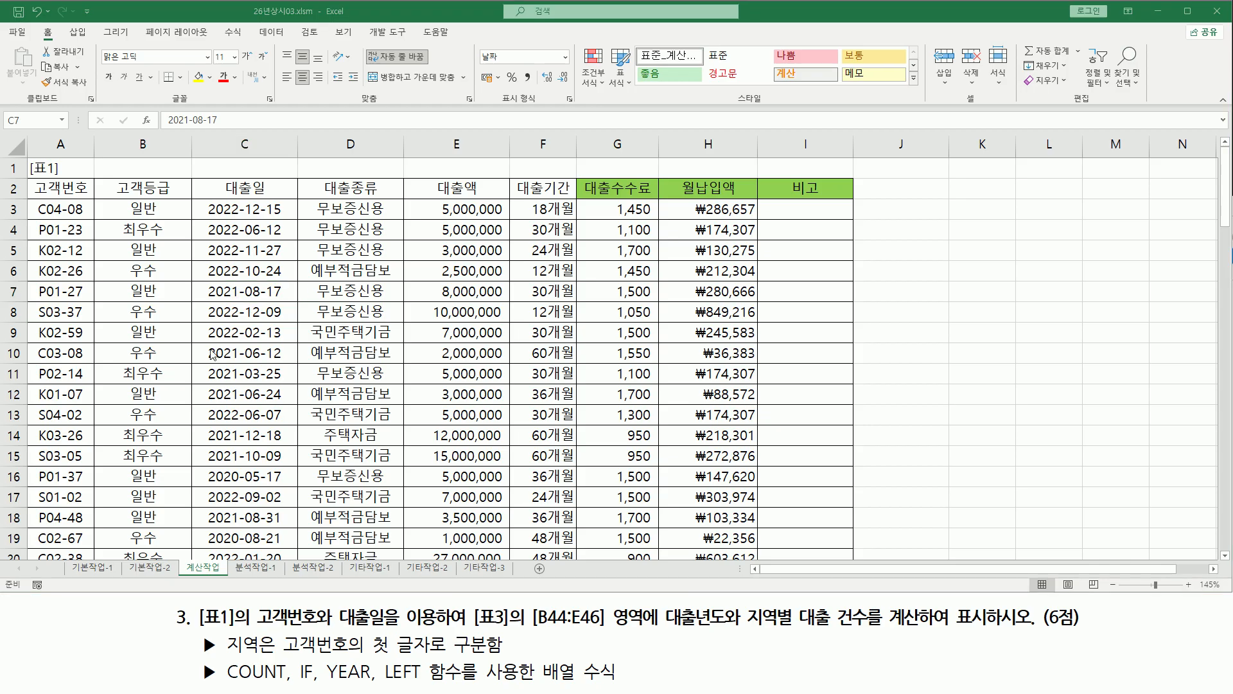
pyautogui.scroll(-2, 212, 354)
pyautogui.moveTo(206, 174); pyautogui.dragTo(249, 173)
pyautogui.moveTo(203, 221)
pyautogui.mouseDown()
pyautogui.moveTo(219, 278)
pyautogui.moveTo(239, 277)
pyautogui.moveTo(215, 315)
pyautogui.moveTo(247, 350)
pyautogui.moveTo(241, 340)
pyautogui.mouseUp()
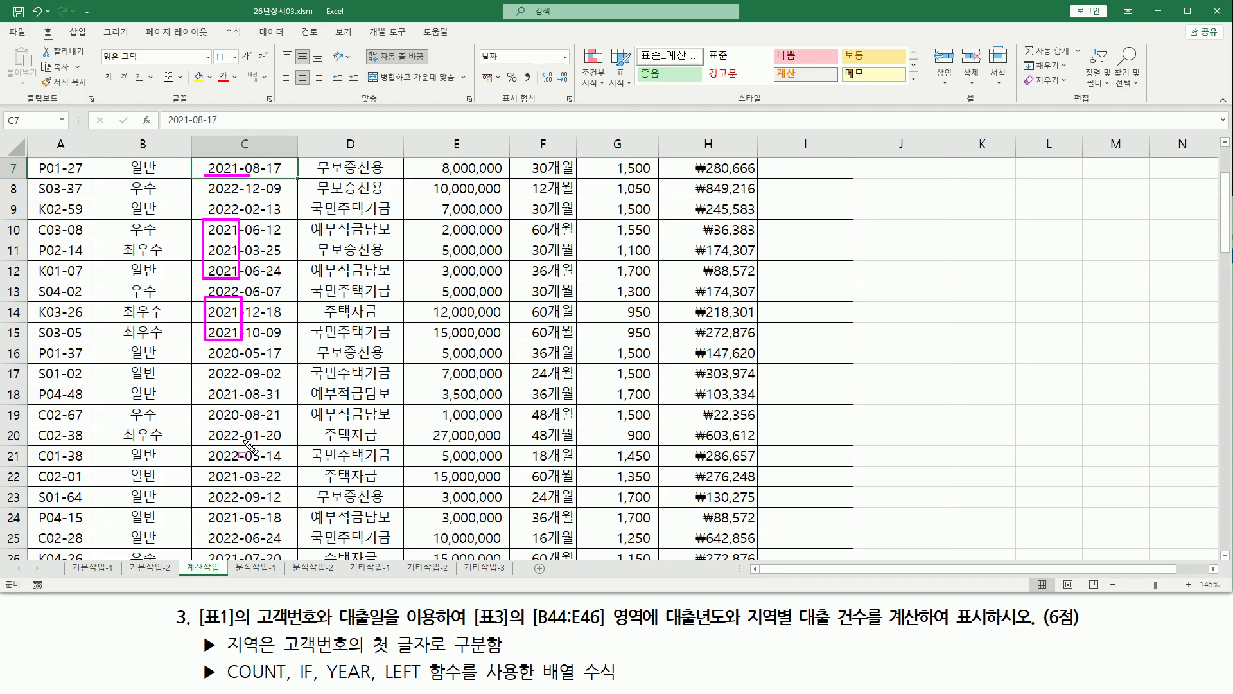
pyautogui.moveTo(201, 385)
pyautogui.mouseDown()
pyautogui.moveTo(232, 406)
pyautogui.moveTo(202, 385)
pyautogui.mouseUp()
pyautogui.moveTo(209, 475)
pyautogui.mouseDown()
pyautogui.moveTo(239, 486)
pyautogui.moveTo(202, 469)
pyautogui.mouseUp()
pyautogui.moveTo(199, 510)
pyautogui.mouseDown()
pyautogui.moveTo(239, 523)
pyautogui.moveTo(237, 510)
pyautogui.mouseUp()
pyautogui.moveTo(200, 549)
pyautogui.mouseDown()
pyautogui.moveTo(241, 550)
pyautogui.moveTo(245, 566)
pyautogui.mouseUp()
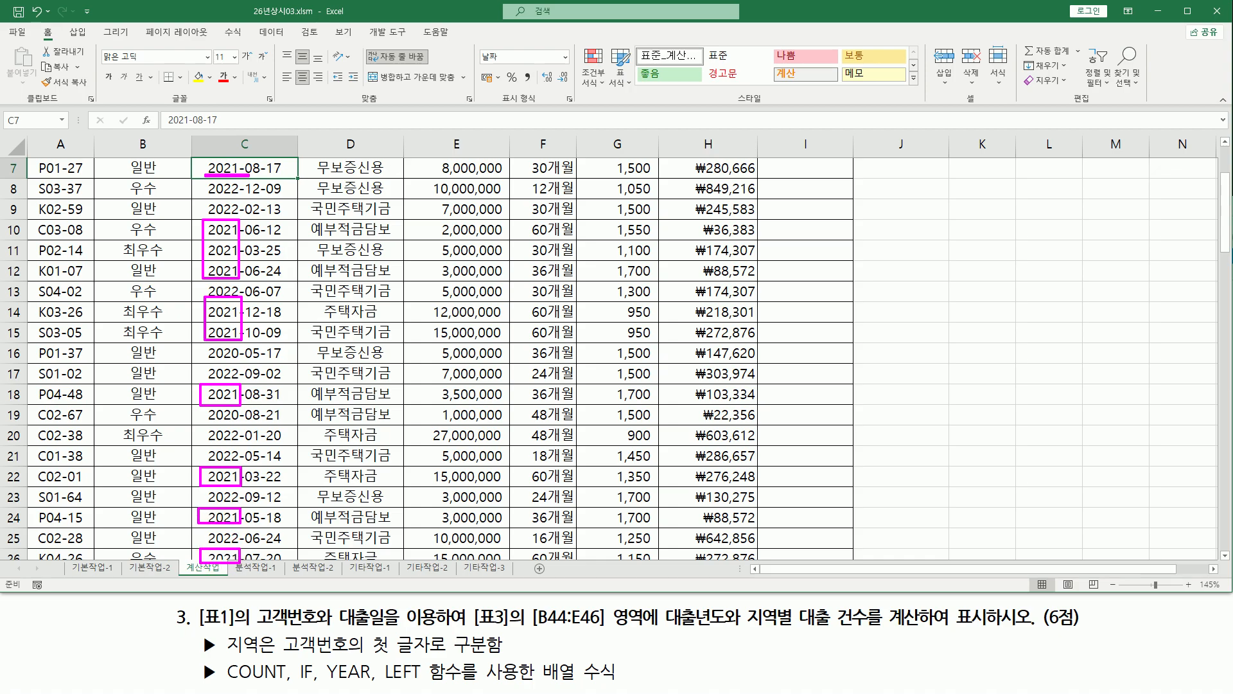
# Check which of the 2021 loans in rows 7 to 26 have customer numbers starting with P.
pyautogui.moveTo(36, 159); pyautogui.dragTo(230, 160)
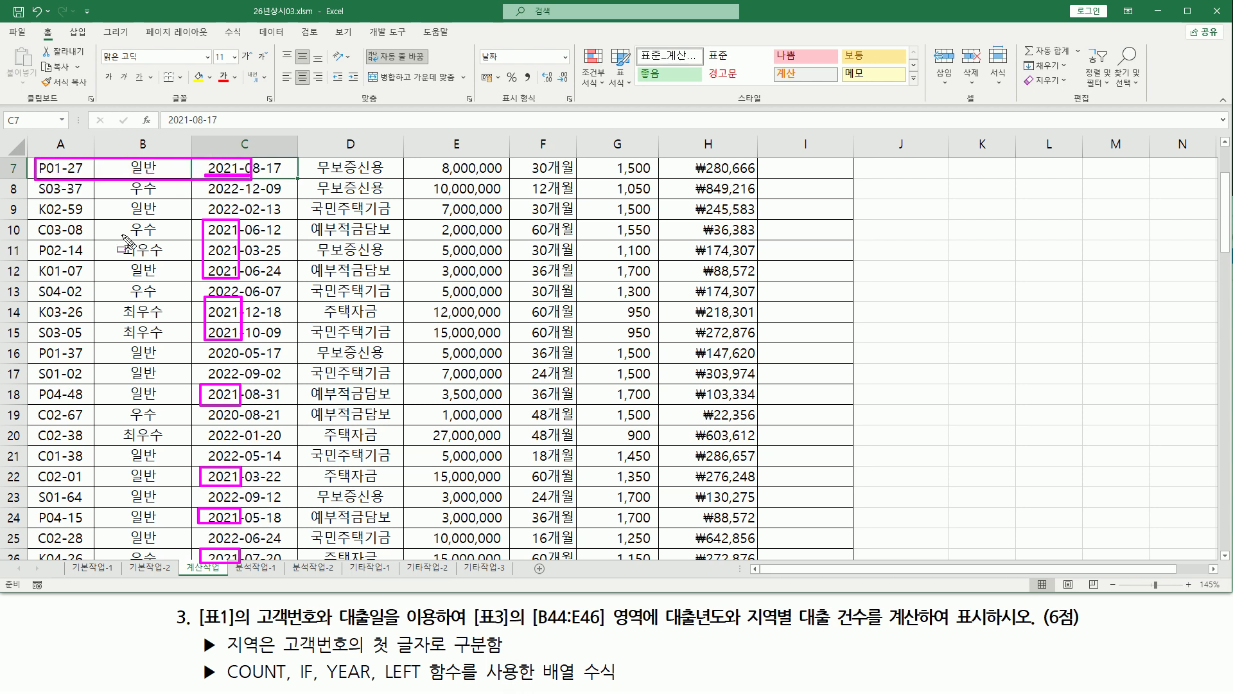
pyautogui.moveTo(37, 237)
pyautogui.mouseDown()
pyautogui.moveTo(160, 261)
pyautogui.moveTo(252, 259)
pyautogui.moveTo(250, 243)
pyautogui.mouseUp()
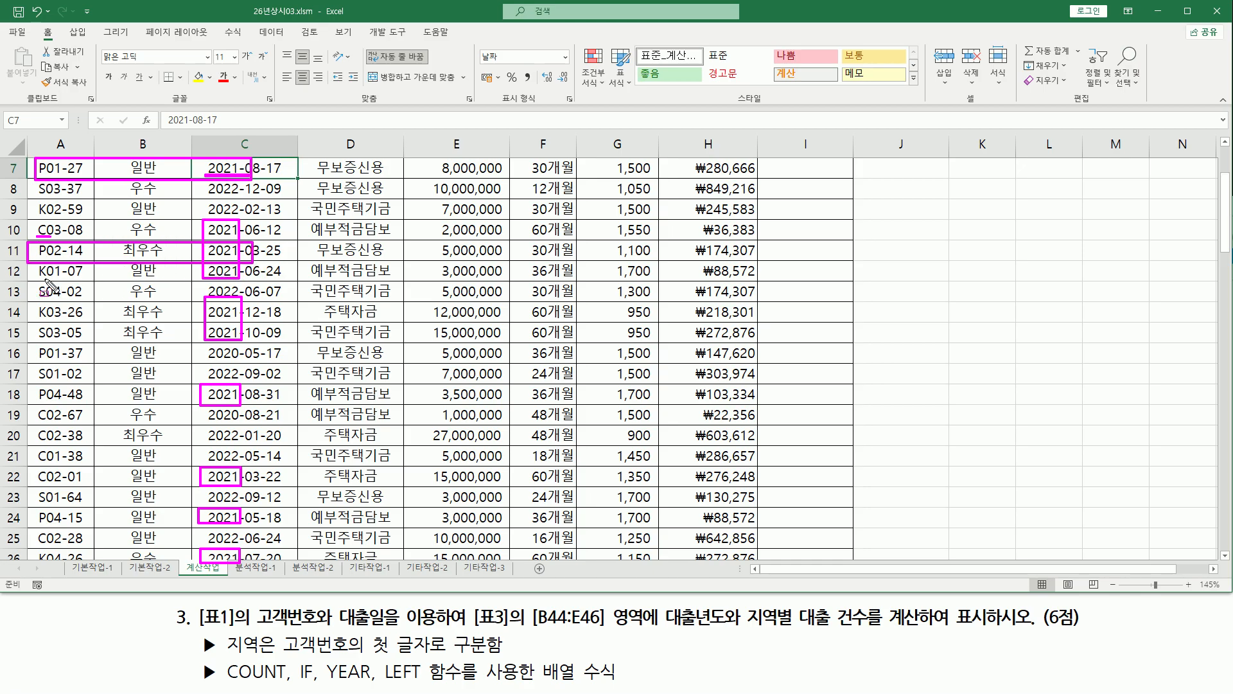
pyautogui.moveTo(35, 279); pyautogui.dragTo(48, 279)
pyautogui.moveTo(37, 322); pyautogui.dragTo(49, 340)
pyautogui.moveTo(29, 384)
pyautogui.mouseDown()
pyautogui.moveTo(245, 385)
pyautogui.moveTo(251, 417)
pyautogui.mouseUp()
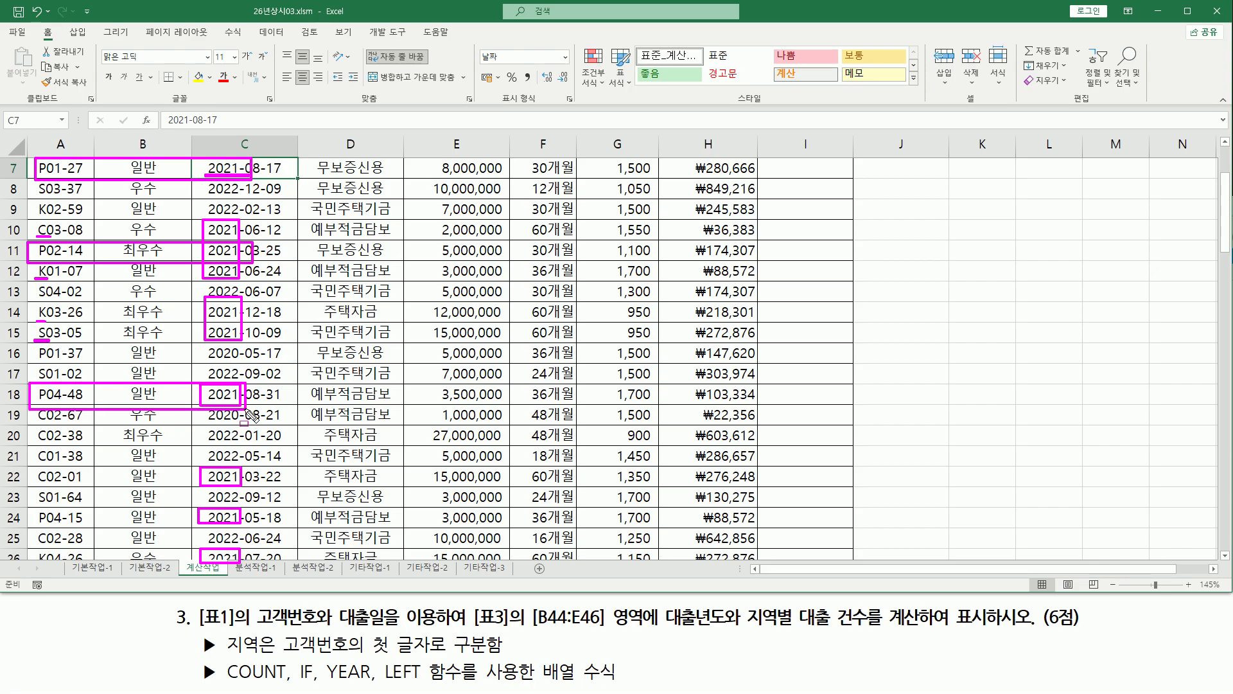
pyautogui.moveTo(36, 483); pyautogui.dragTo(187, 528)
pyautogui.moveTo(249, 526); pyautogui.dragTo(249, 527)
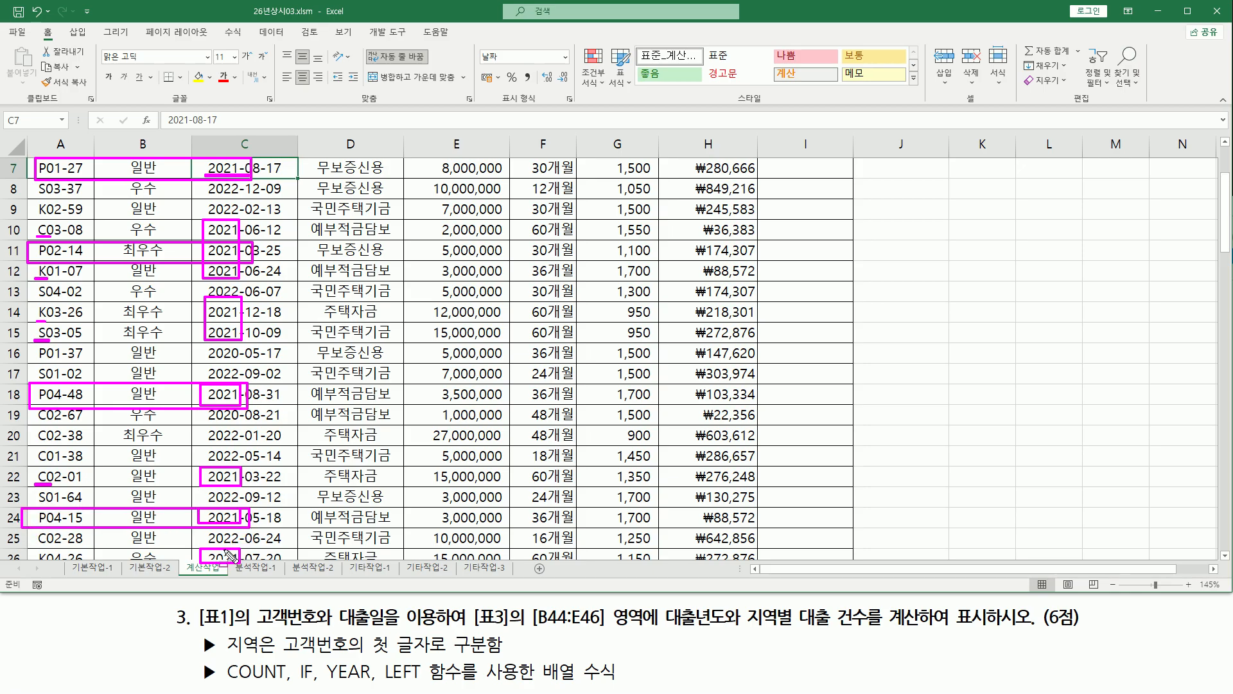
pyautogui.moveTo(29, 563); pyautogui.dragTo(50, 563)
pyautogui.press('Escape')
# Check the customer number initials of the remaining 2021 loans in rows 27 and 32 of Table 1.
pyautogui.click(217, 554)
pyautogui.scroll(-3, 206, 522)
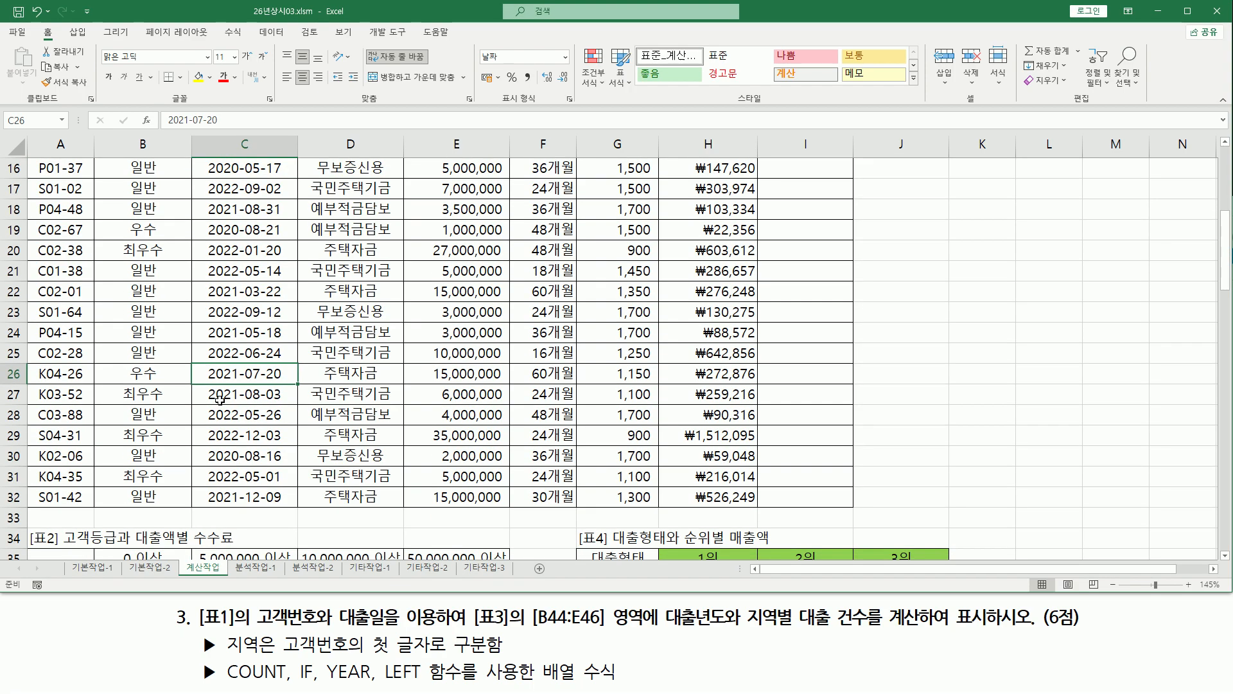
pyautogui.moveTo(220, 402); pyautogui.dragTo(237, 403)
pyautogui.moveTo(221, 507); pyautogui.dragTo(242, 507)
pyautogui.moveTo(33, 404); pyautogui.dragTo(49, 404)
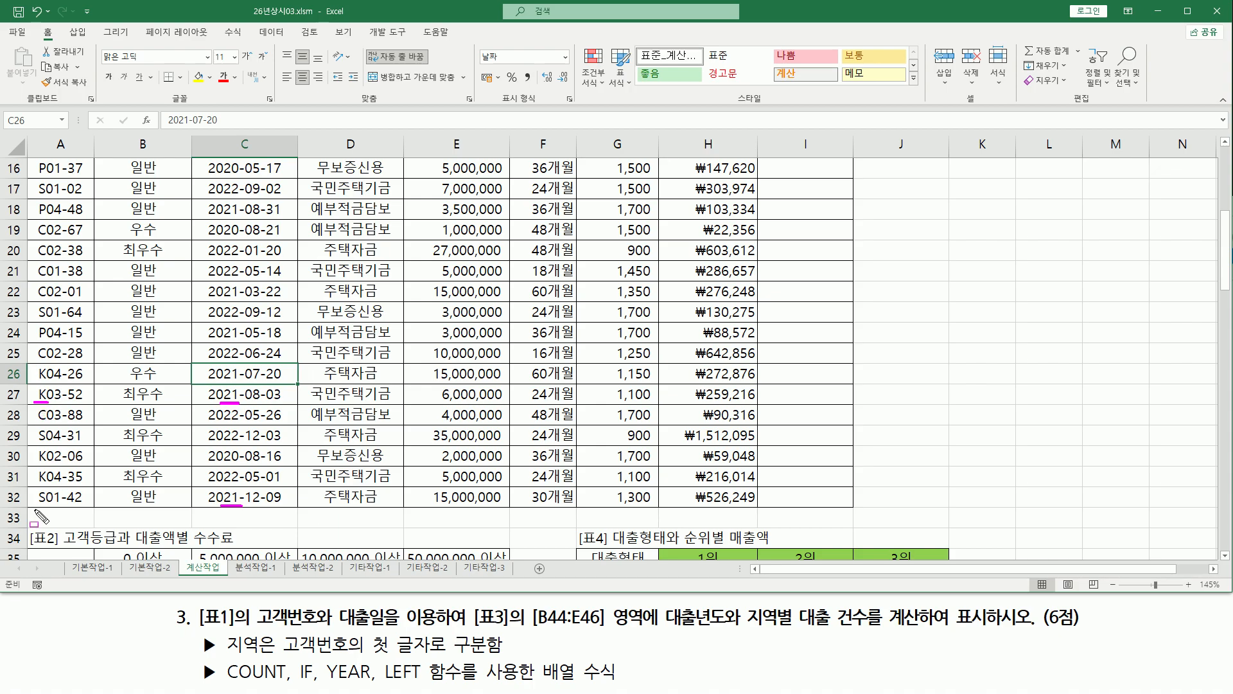
pyautogui.moveTo(37, 506); pyautogui.dragTo(49, 507)
pyautogui.press('Escape')
# Compare the 2021 loans starting with P against the Incheon 2021 count in Table 3.
pyautogui.scroll(-4, 166, 458)
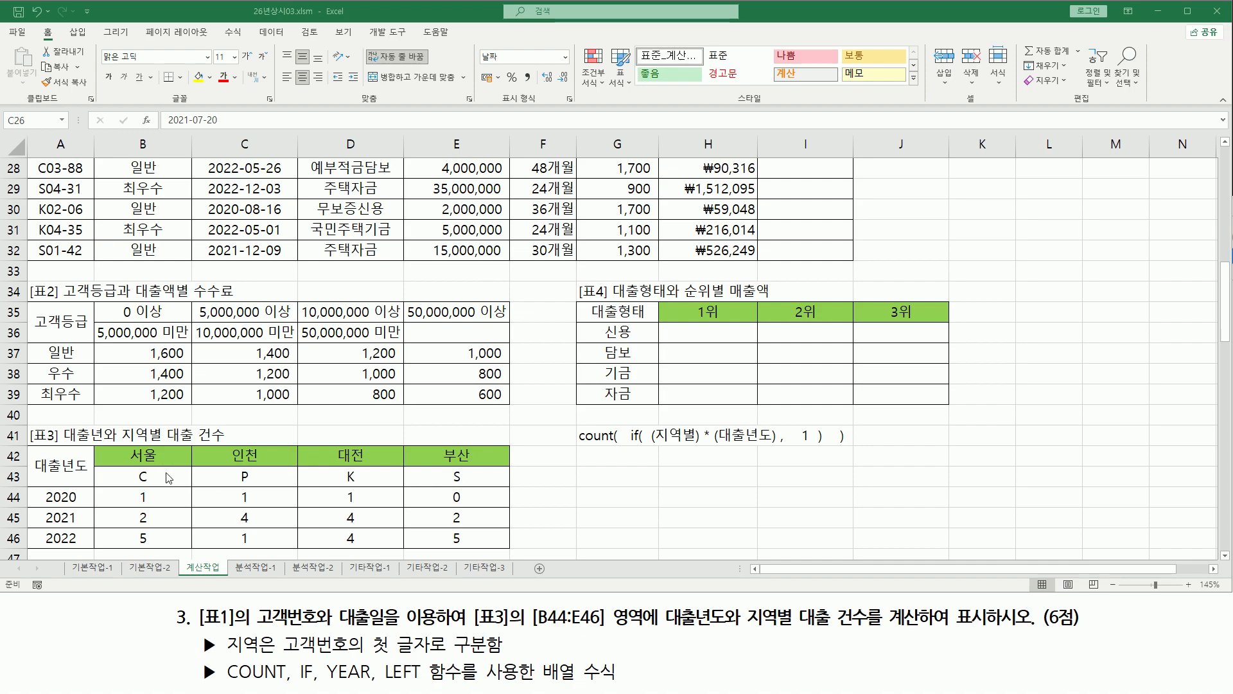
pyautogui.moveTo(229, 468); pyautogui.dragTo(263, 484)
pyautogui.moveTo(40, 509); pyautogui.dragTo(90, 528)
pyautogui.moveTo(232, 511); pyautogui.dragTo(263, 525)
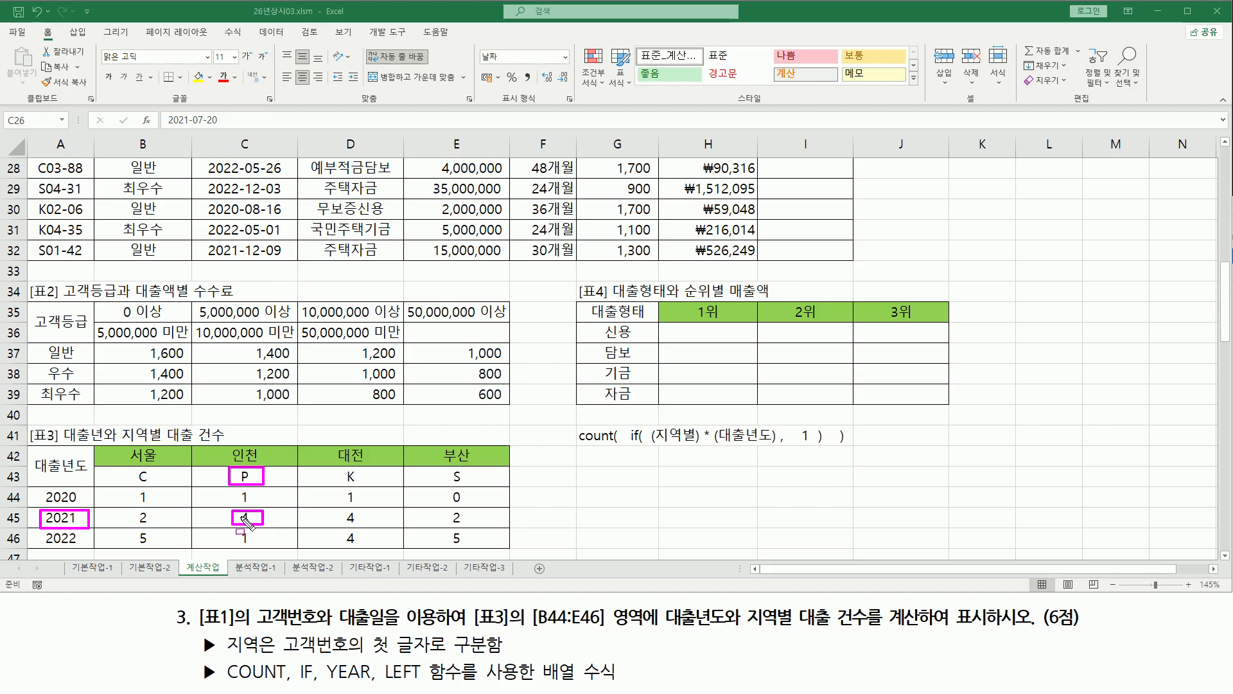
pyautogui.press('e')
# Examine the Busan 2020 count in E44 together with its year label and region code S.
pyautogui.moveTo(436, 487); pyautogui.dragTo(478, 506)
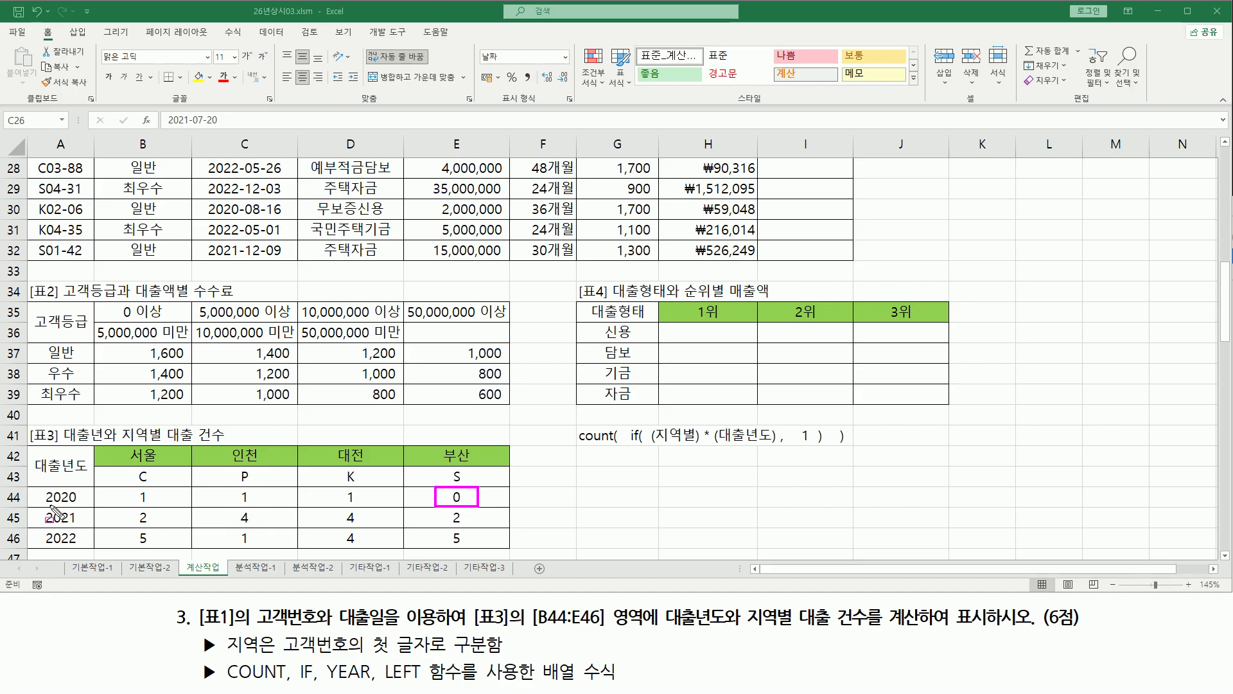
pyautogui.moveTo(35, 504); pyautogui.dragTo(85, 504)
pyautogui.moveTo(449, 467); pyautogui.dragTo(470, 487)
pyautogui.press('Escape')
# Check the 2020 loans in Table 1 for customer numbers starting with S and compare them with the count in E44.
pyautogui.scroll(9, 95, 373)
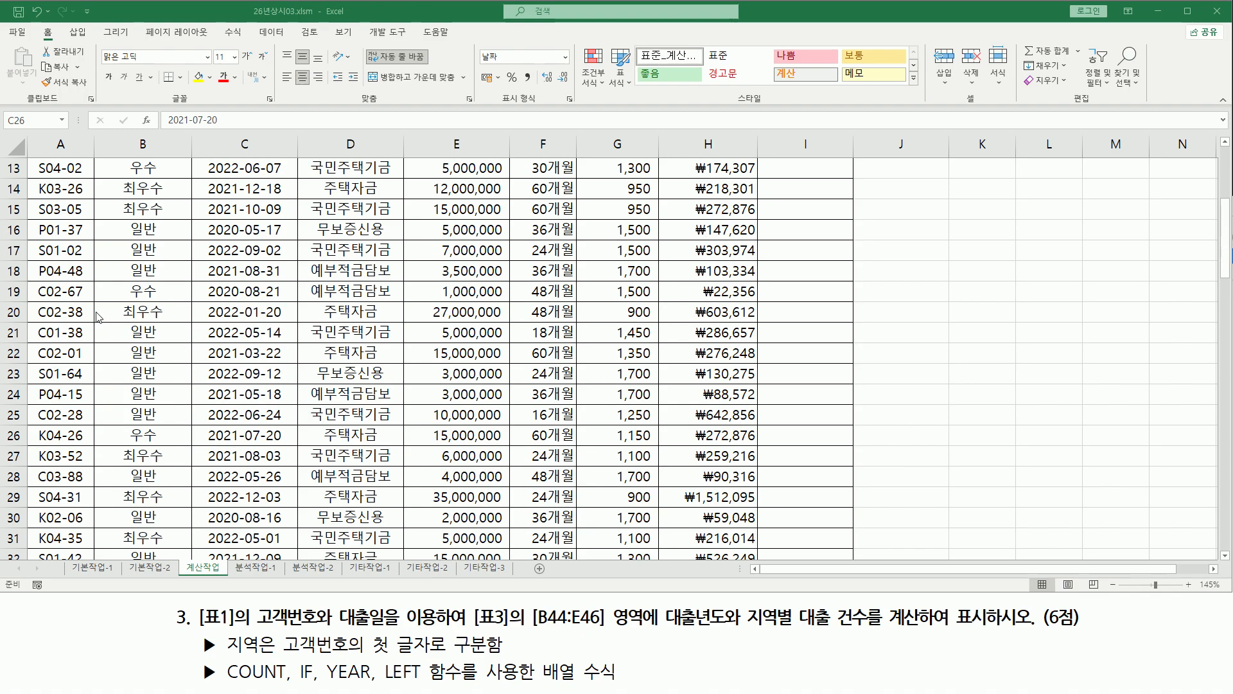
pyautogui.moveTo(211, 209); pyautogui.dragTo(257, 462)
pyautogui.click(21, 477)
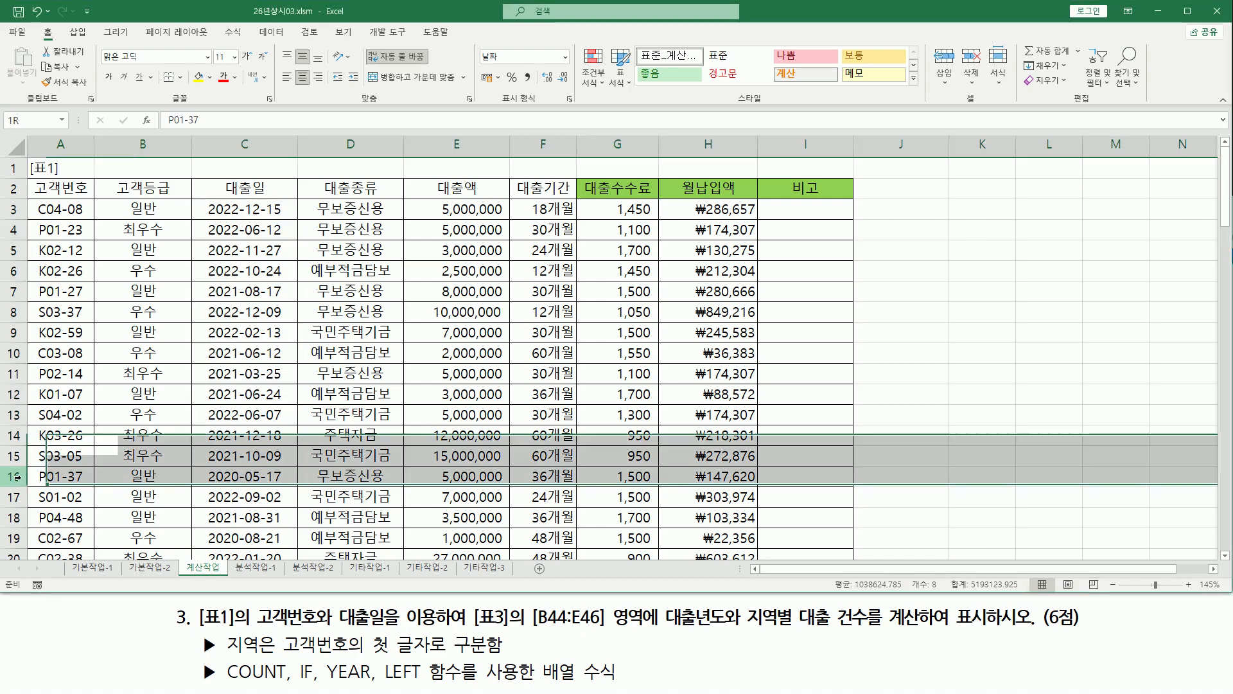
pyautogui.scroll(-3, 232, 482)
pyautogui.scroll(-2, 231, 481)
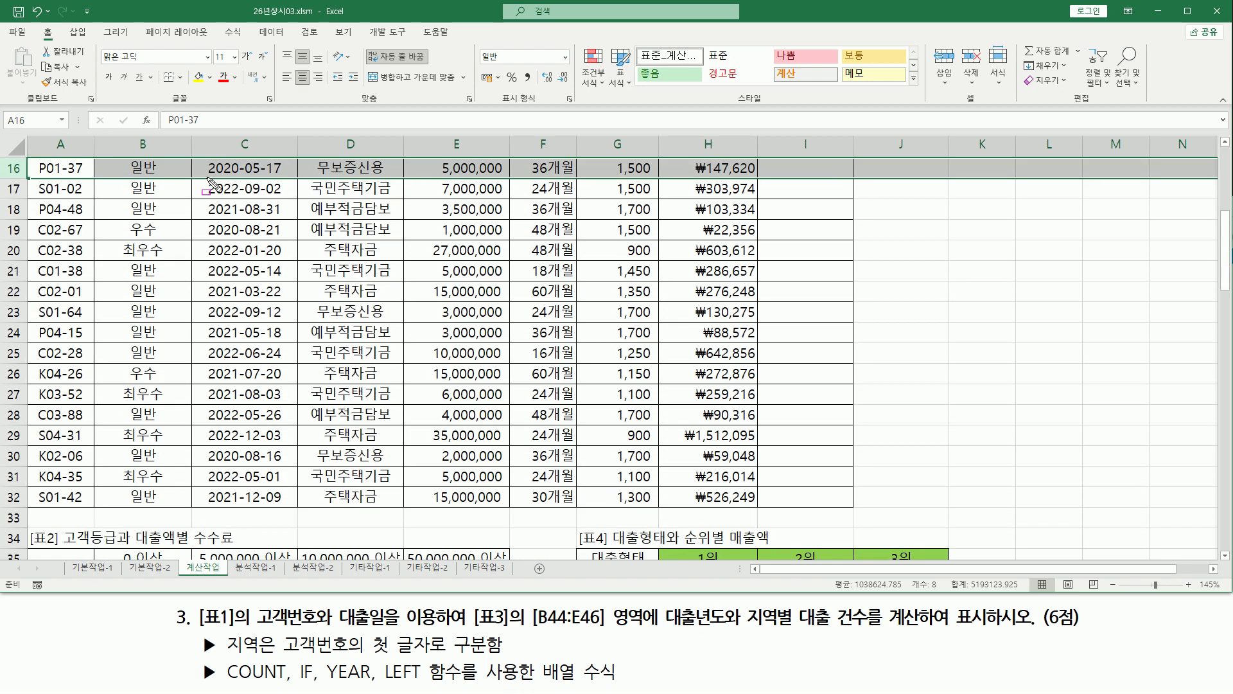
pyautogui.moveTo(205, 175); pyautogui.dragTo(249, 175)
pyautogui.moveTo(223, 237); pyautogui.dragTo(238, 237)
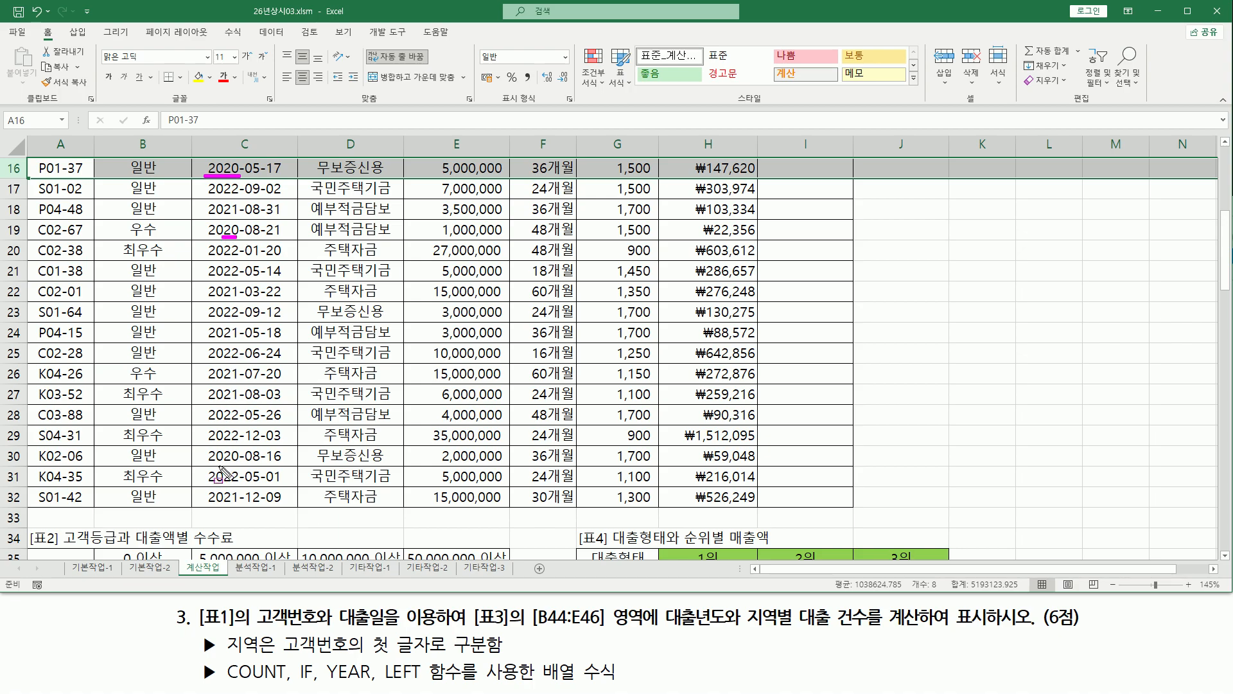
pyautogui.moveTo(224, 463); pyautogui.dragTo(244, 463)
pyautogui.moveTo(35, 160); pyautogui.dragTo(49, 176)
pyautogui.moveTo(33, 219); pyautogui.dragTo(50, 241)
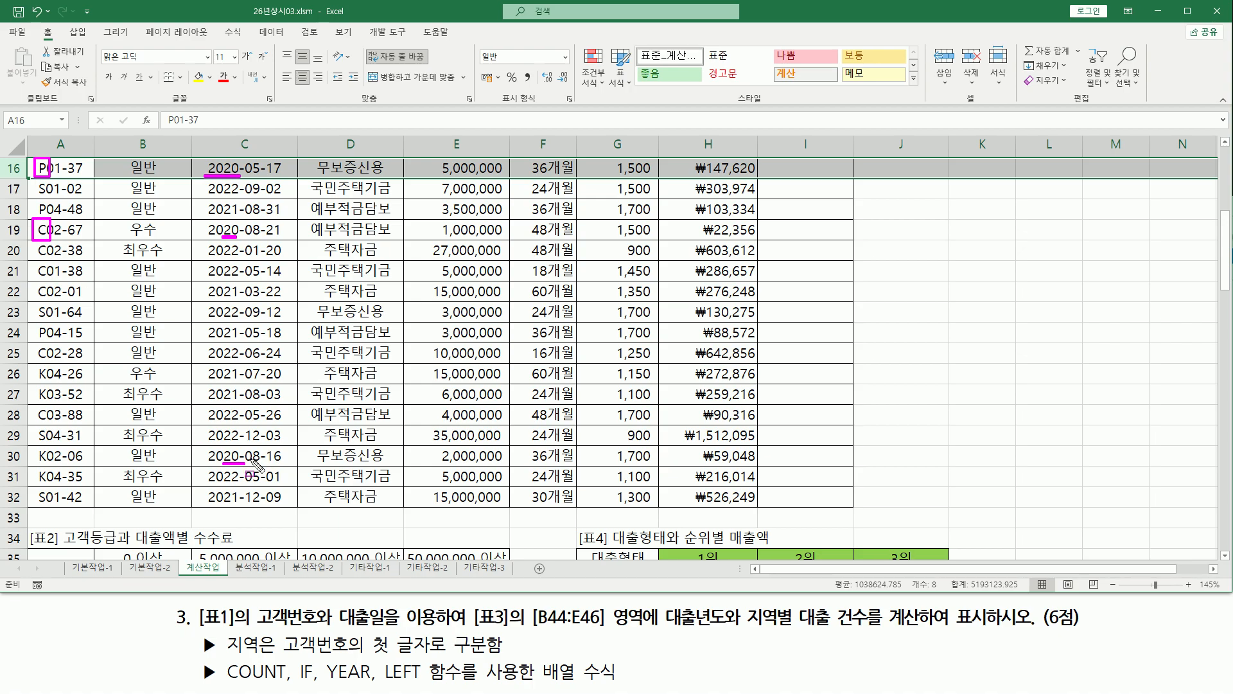
pyautogui.moveTo(30, 445); pyautogui.dragTo(53, 468)
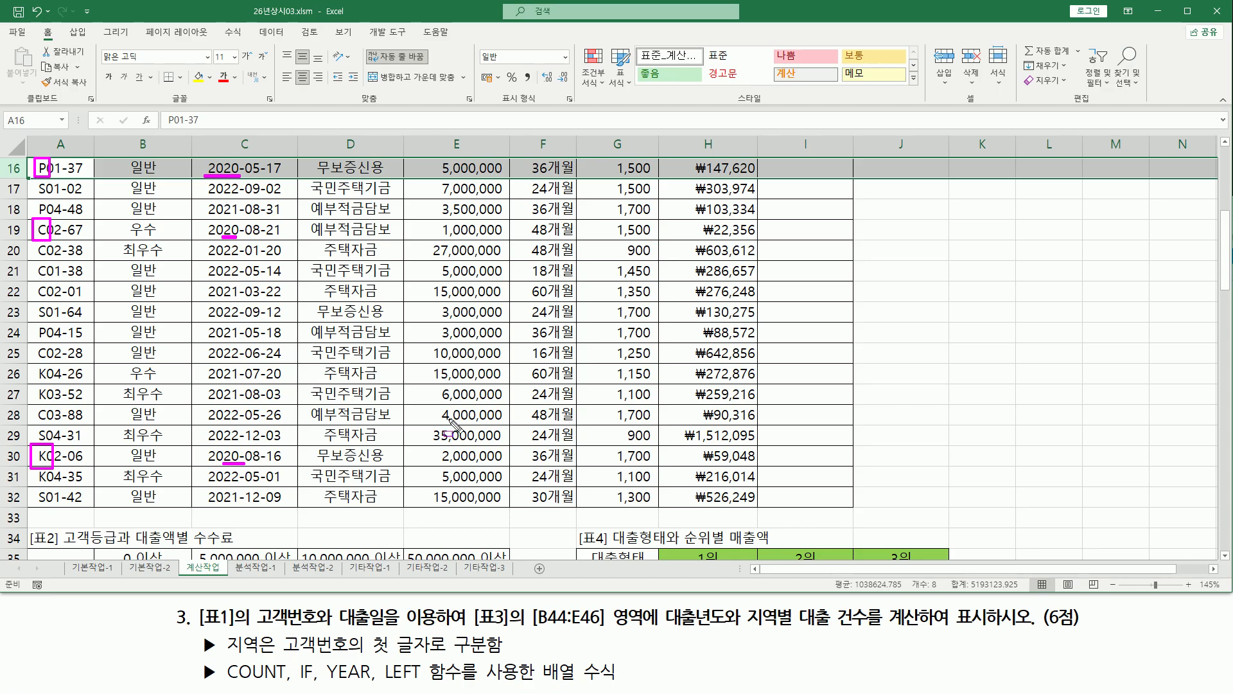
pyautogui.scroll(-5, 454, 425)
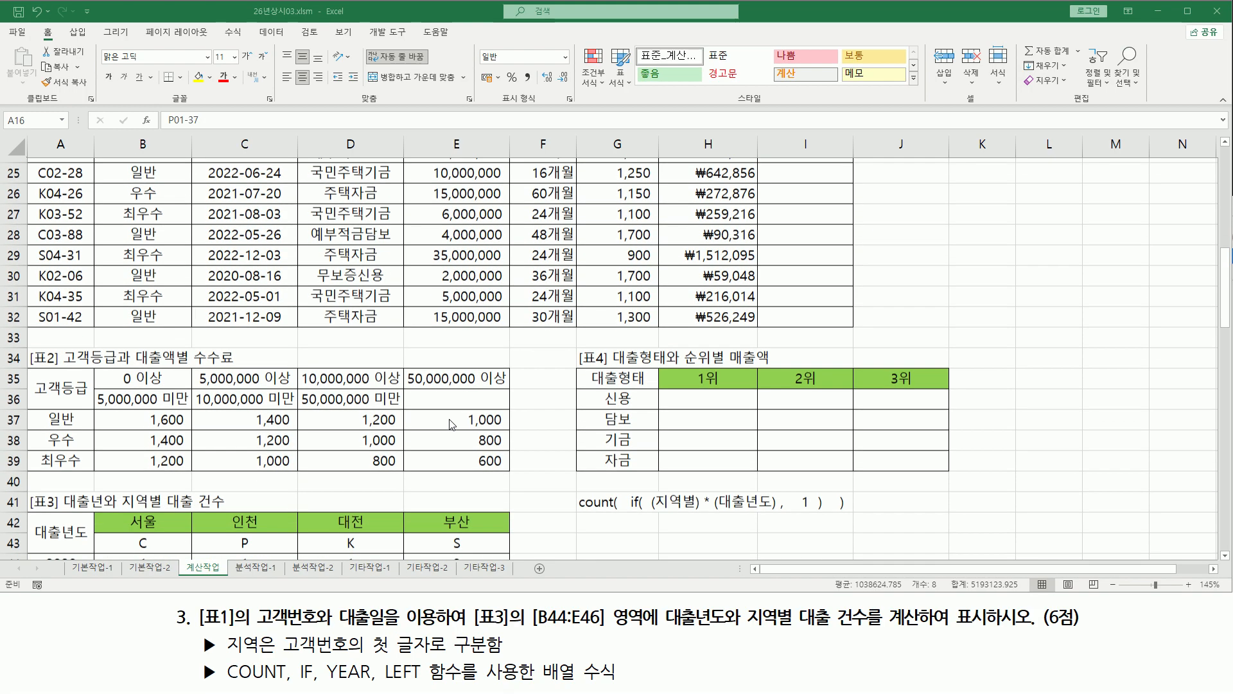
pyautogui.click(464, 440)
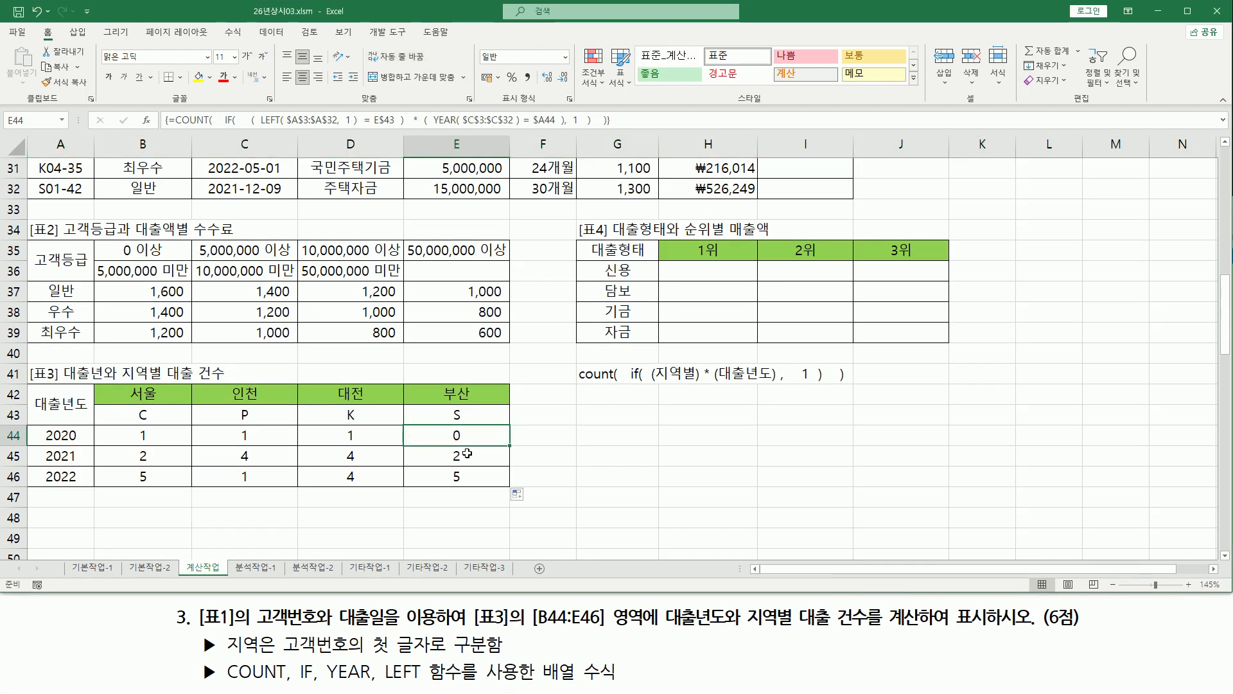
# Examine the Busan 2022 count in E46 together with its year label and region code S.
pyautogui.click(453, 476)
pyautogui.moveTo(436, 469); pyautogui.dragTo(471, 485)
pyautogui.moveTo(40, 485); pyautogui.dragTo(86, 486)
pyautogui.moveTo(445, 406); pyautogui.dragTo(467, 423)
pyautogui.press('Escape')
# Find the loans dated 2022 in rows 3 to 17 of Table 1's loan date column.
pyautogui.scroll(10, 212, 196)
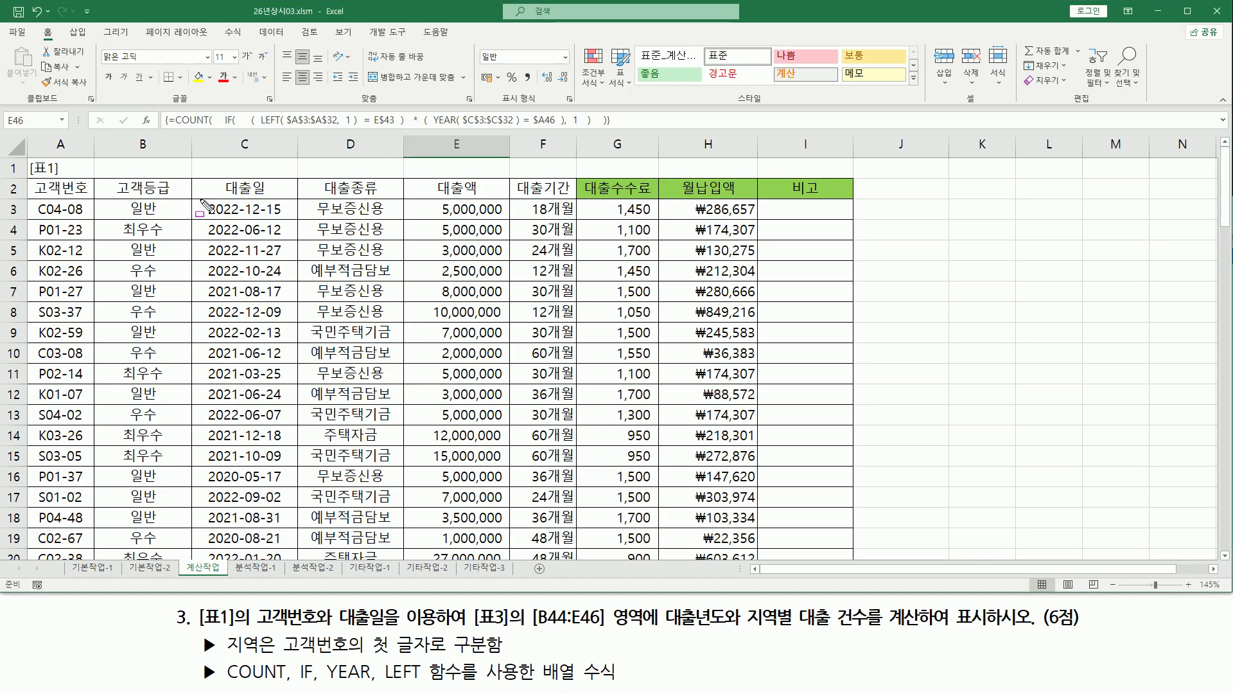
pyautogui.moveTo(207, 212)
pyautogui.mouseDown()
pyautogui.moveTo(244, 212)
pyautogui.moveTo(243, 237)
pyautogui.moveTo(267, 260)
pyautogui.mouseUp()
pyautogui.moveTo(196, 275); pyautogui.dragTo(280, 274)
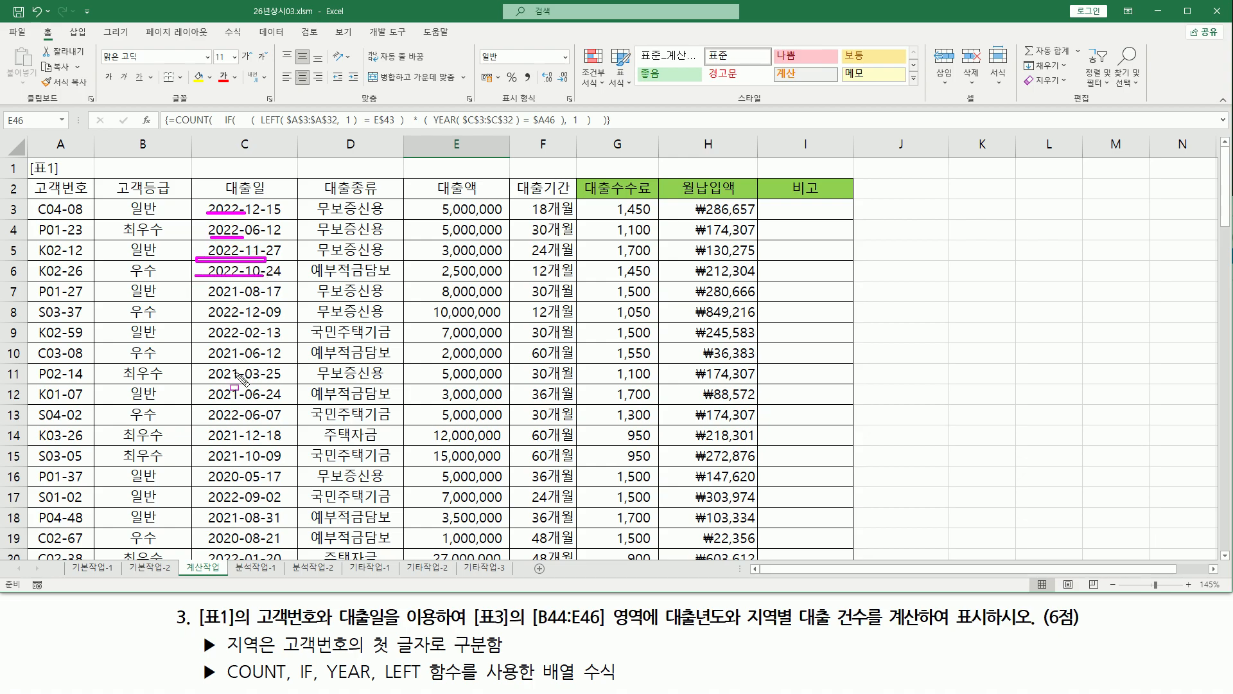
pyautogui.moveTo(201, 322); pyautogui.dragTo(251, 336)
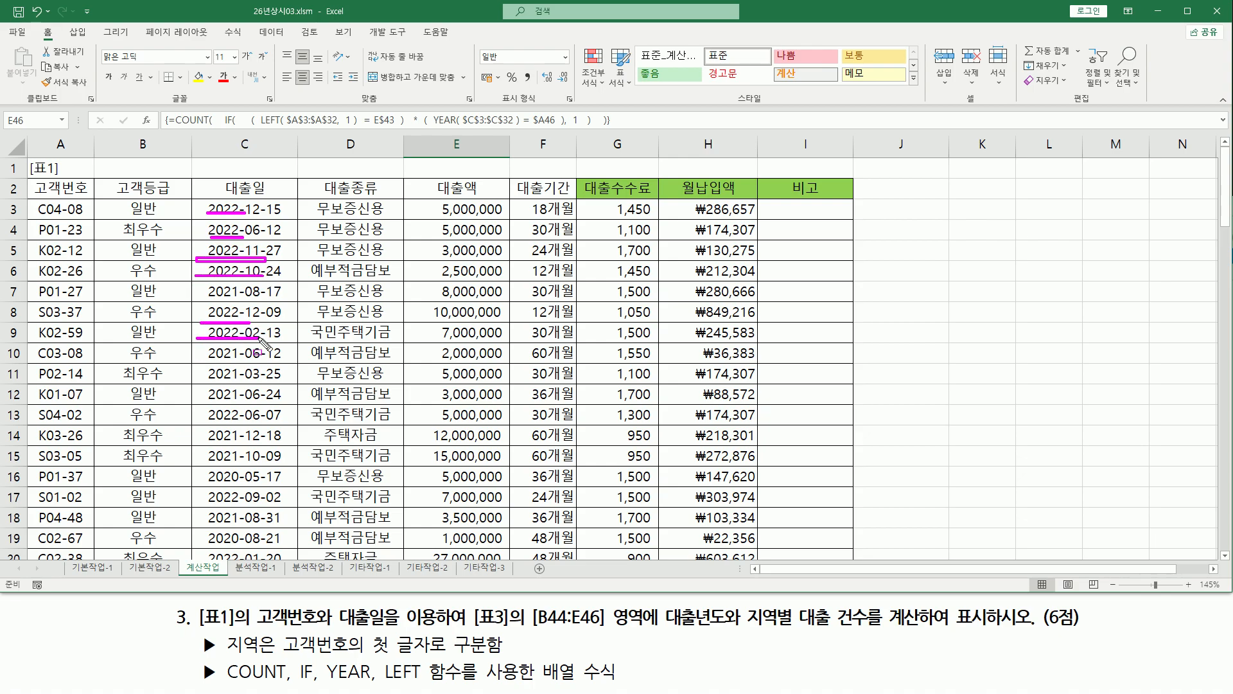
pyautogui.moveTo(201, 424); pyautogui.dragTo(255, 424)
pyautogui.moveTo(209, 505); pyautogui.dragTo(243, 506)
# Check which 2022 loans in rows 3 to 17 of Table 1 have customer numbers starting with S.
pyautogui.moveTo(35, 217); pyautogui.dragTo(46, 217)
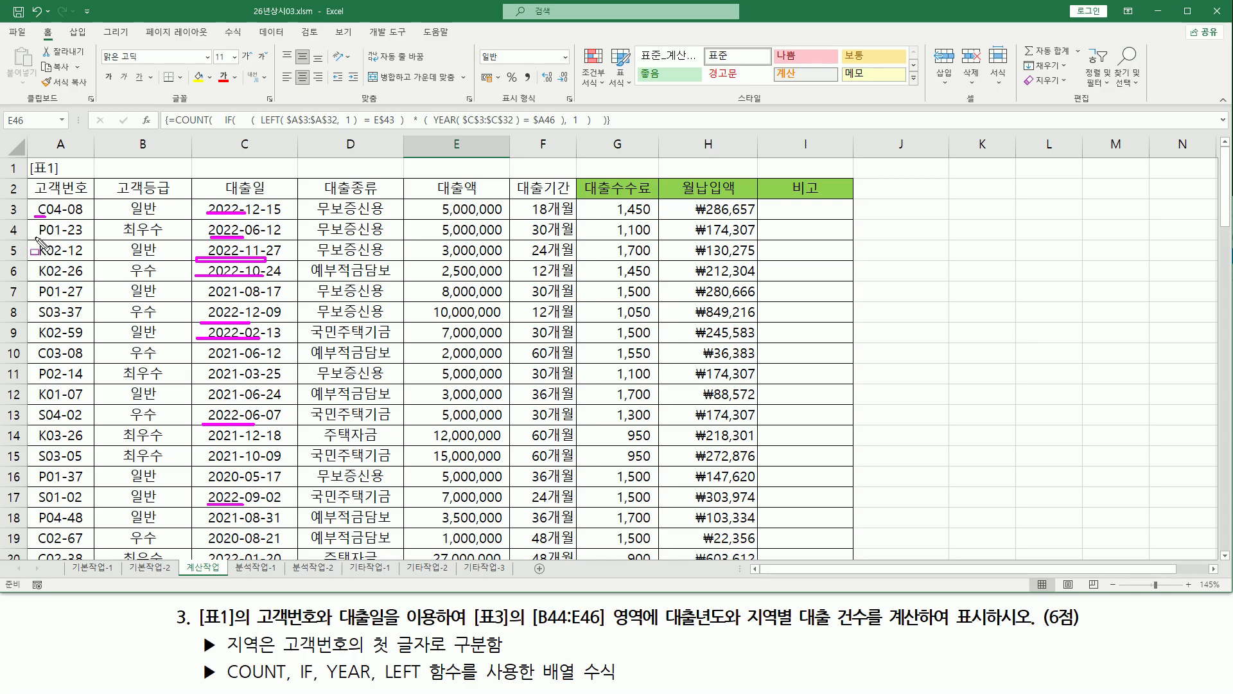
pyautogui.moveTo(32, 259); pyautogui.dragTo(48, 280)
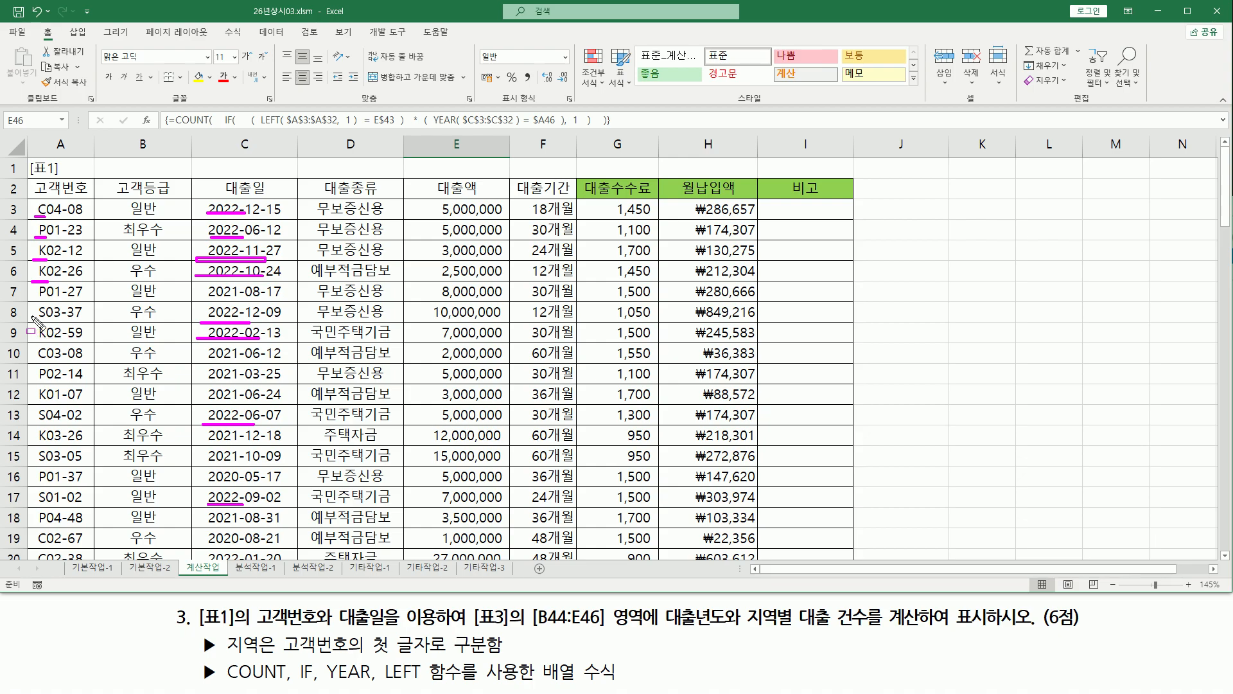
pyautogui.moveTo(27, 300)
pyautogui.mouseDown()
pyautogui.moveTo(56, 321)
pyautogui.moveTo(311, 330)
pyautogui.mouseUp()
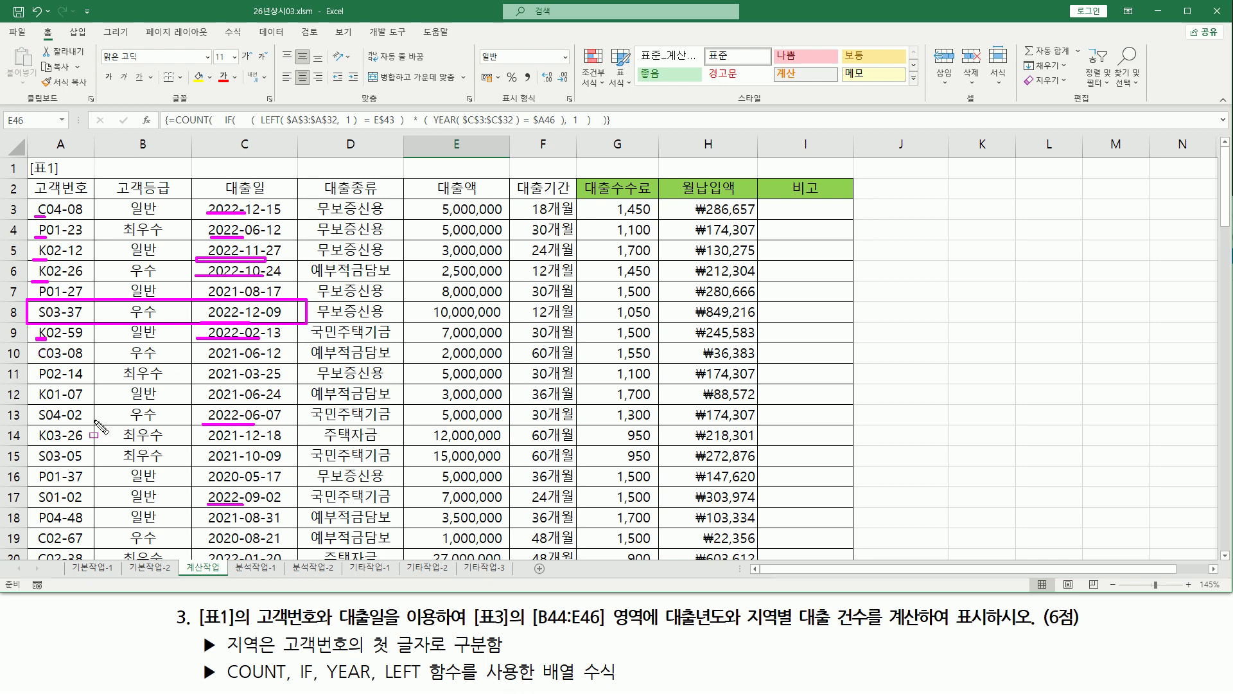
pyautogui.moveTo(29, 406)
pyautogui.mouseDown()
pyautogui.moveTo(36, 426)
pyautogui.moveTo(266, 428)
pyautogui.moveTo(303, 419)
pyautogui.moveTo(302, 406)
pyautogui.mouseUp()
pyautogui.moveTo(39, 496)
pyautogui.mouseDown()
pyautogui.moveTo(32, 507)
pyautogui.moveTo(51, 511)
pyautogui.moveTo(300, 512)
pyautogui.mouseUp()
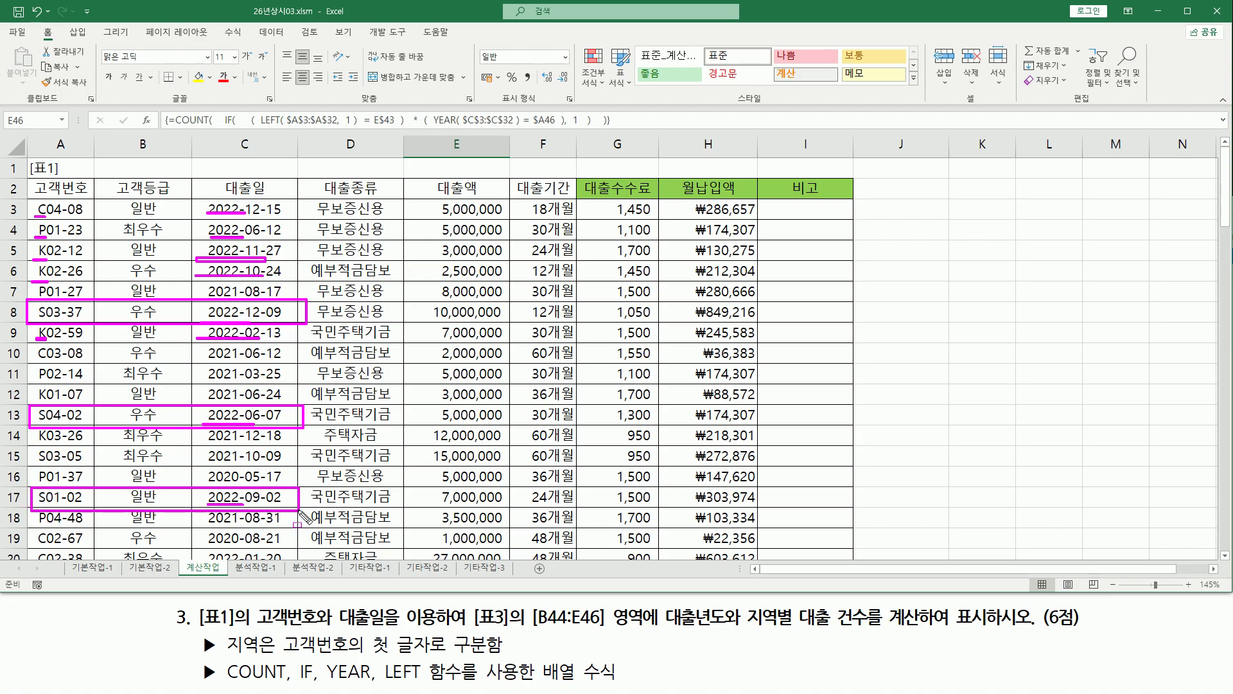
pyautogui.moveTo(6, 548)
pyautogui.mouseDown()
pyautogui.moveTo(24, 546)
pyautogui.moveTo(8, 530)
pyautogui.mouseUp()
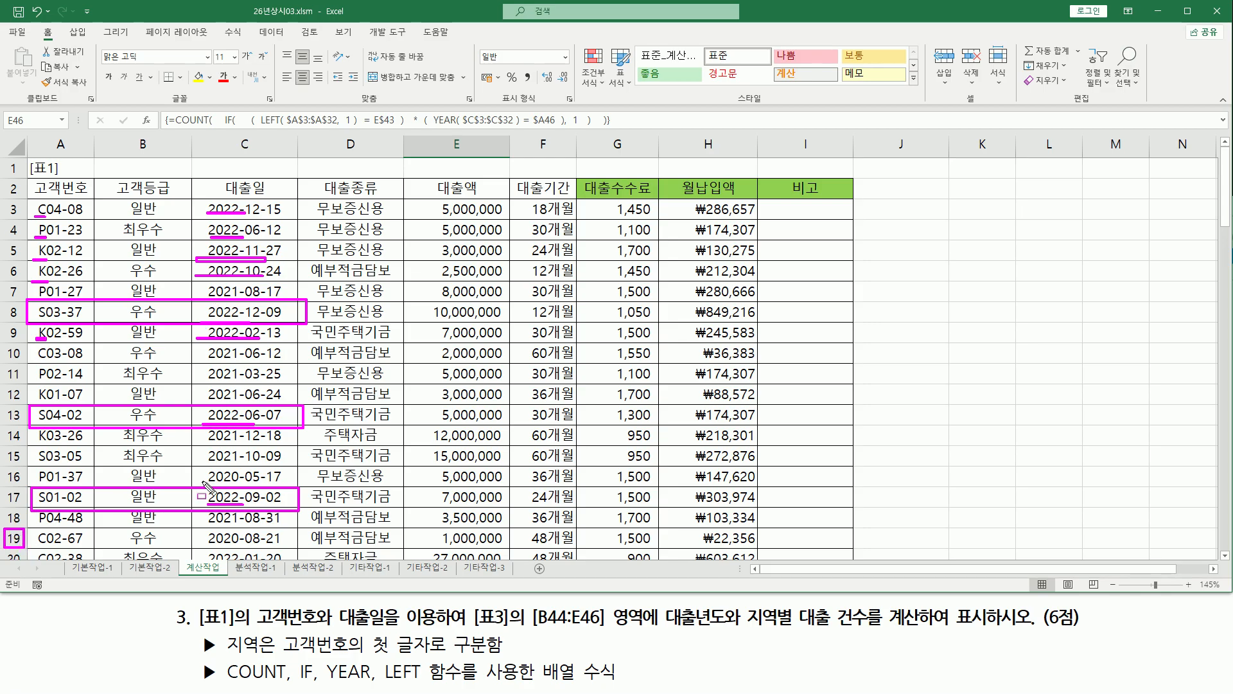
# Find the loans dated 2022 in rows 19 to 32 of Table 1's loan date column.
pyautogui.press('Escape')
pyautogui.click(209, 540)
pyautogui.scroll(-5, 208, 527)
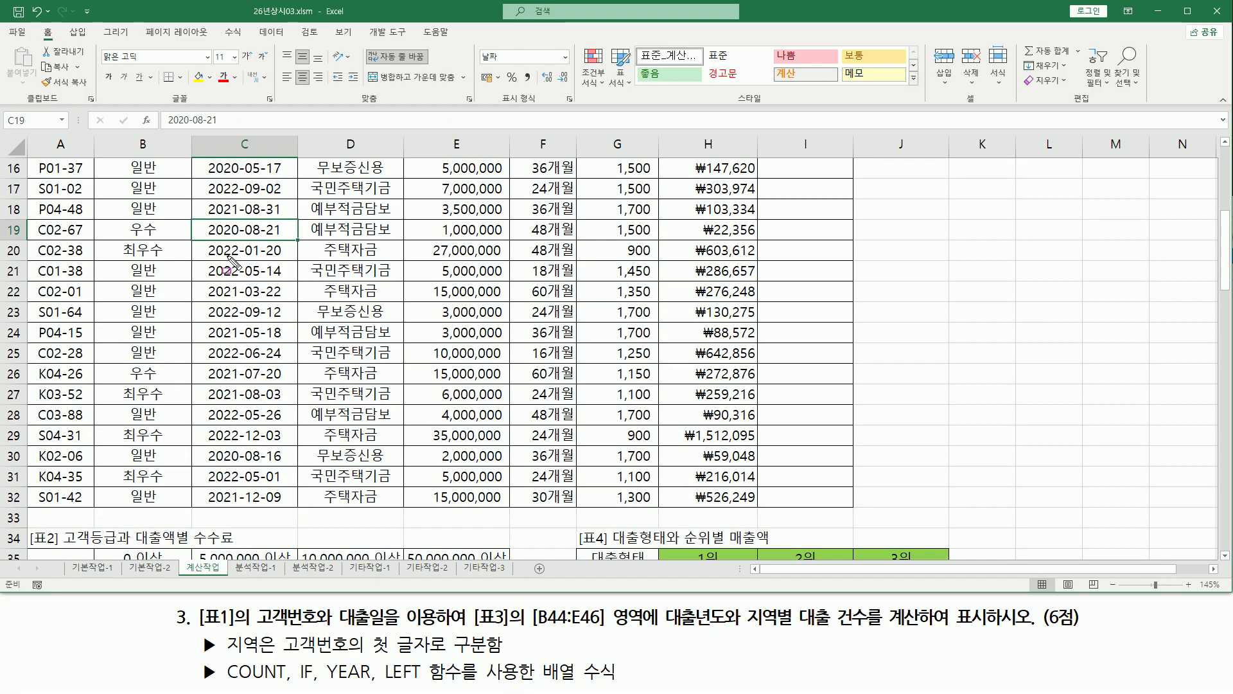
pyautogui.moveTo(219, 256); pyautogui.dragTo(238, 318)
pyautogui.moveTo(214, 358); pyautogui.dragTo(238, 358)
pyautogui.moveTo(217, 422)
pyautogui.mouseDown()
pyautogui.moveTo(239, 421)
pyautogui.moveTo(247, 440)
pyautogui.mouseUp()
pyautogui.moveTo(221, 481); pyautogui.dragTo(246, 481)
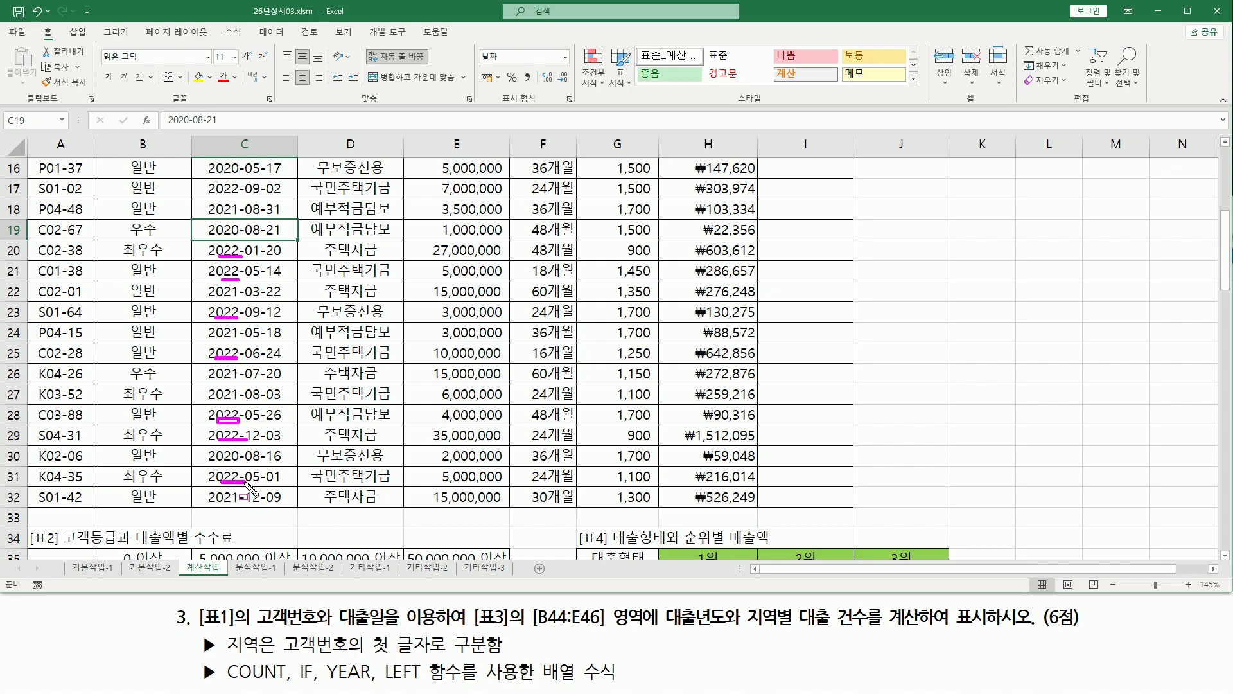
# Check which 2022 loans in rows 20 to 31 of Table 1 have customer numbers starting with S.
pyautogui.moveTo(34, 243)
pyautogui.mouseDown()
pyautogui.moveTo(54, 259)
pyautogui.moveTo(35, 319)
pyautogui.moveTo(312, 326)
pyautogui.mouseUp()
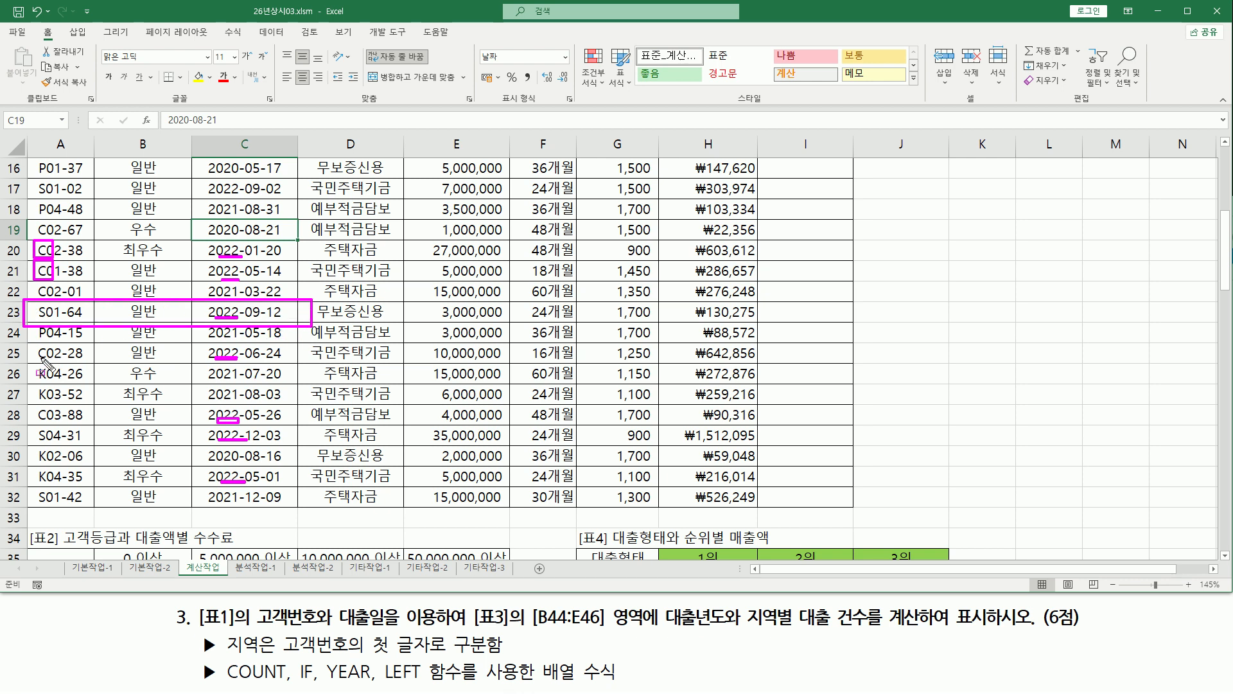
pyautogui.moveTo(36, 361); pyautogui.dragTo(51, 361)
pyautogui.moveTo(32, 421)
pyautogui.mouseDown()
pyautogui.moveTo(194, 448)
pyautogui.moveTo(314, 447)
pyautogui.mouseUp()
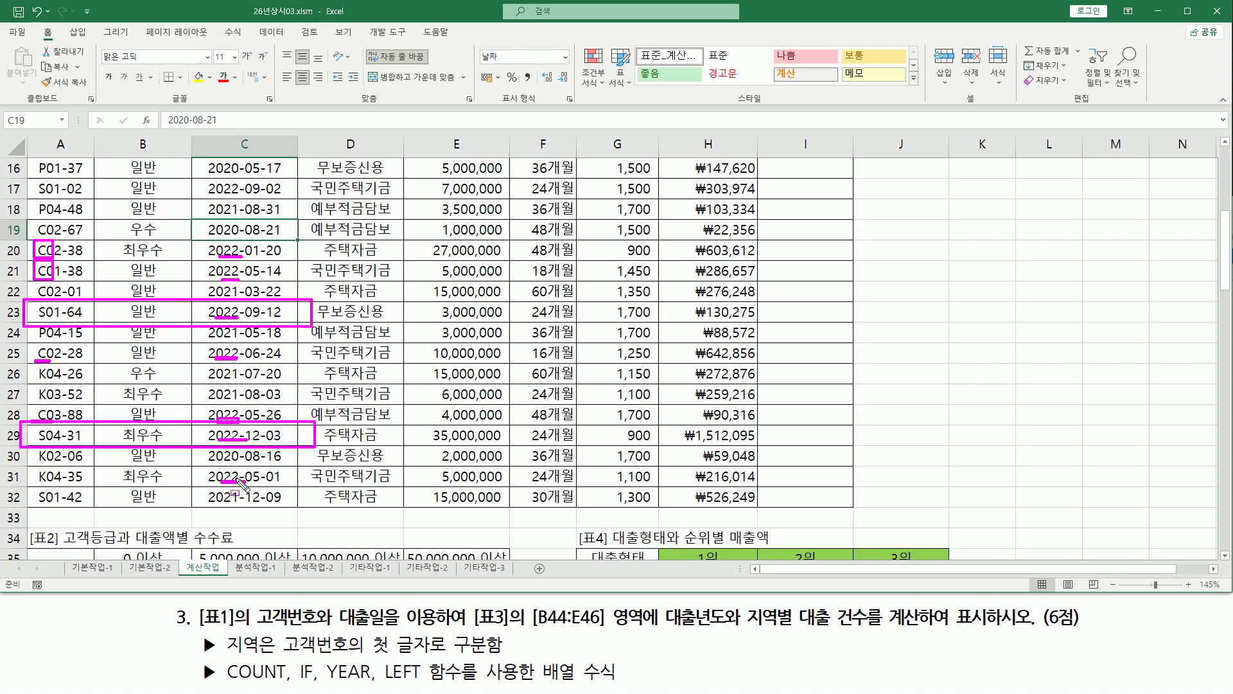
pyautogui.moveTo(32, 481); pyautogui.dragTo(47, 481)
pyautogui.press('Escape')
# Compare the Busan 2022 count in E46 with the checked loans, using its region code S and year label.
pyautogui.scroll(-4, 421, 398)
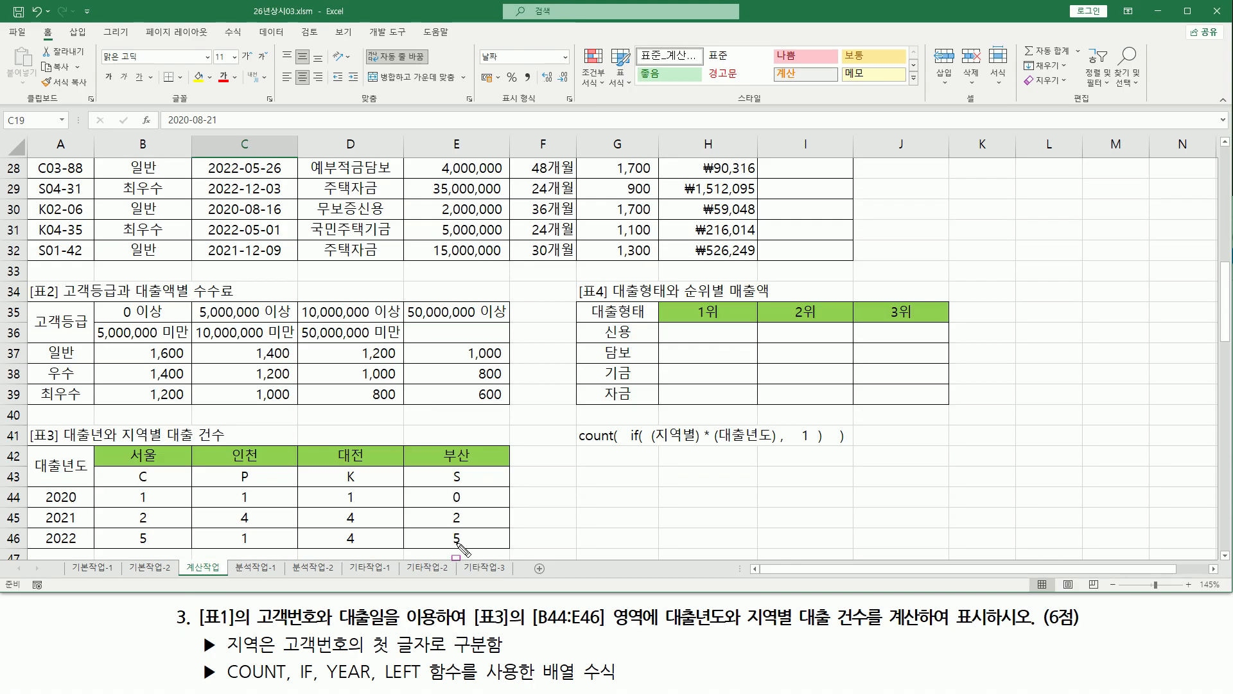
pyautogui.moveTo(443, 530); pyautogui.dragTo(476, 546)
pyautogui.moveTo(444, 469); pyautogui.dragTo(471, 483)
pyautogui.moveTo(36, 532); pyautogui.dragTo(76, 545)
pyautogui.press('Escape')
# Copy the COUNT/IF/LEFT/YEAR formula from B44 into G43 as plain text, left-aligned in red font.
pyautogui.click(135, 497)
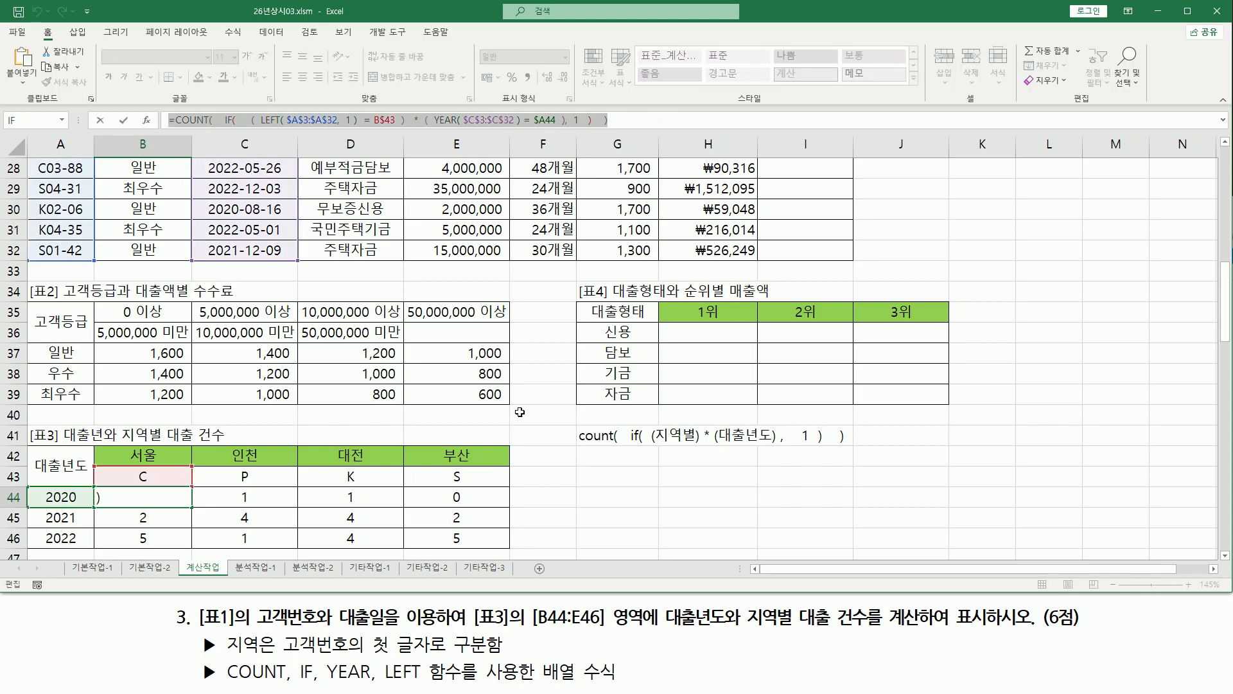
pyautogui.click(596, 474)
pyautogui.write("'=COUNT( IF( ( LEFT( $A$3:$A$32, 1 ) = B$43 ) * ( YEAR( $C$3:$C$32 ) = $A44 ), 1 ) )")
pyautogui.hotkey('ctrl', 'Return')
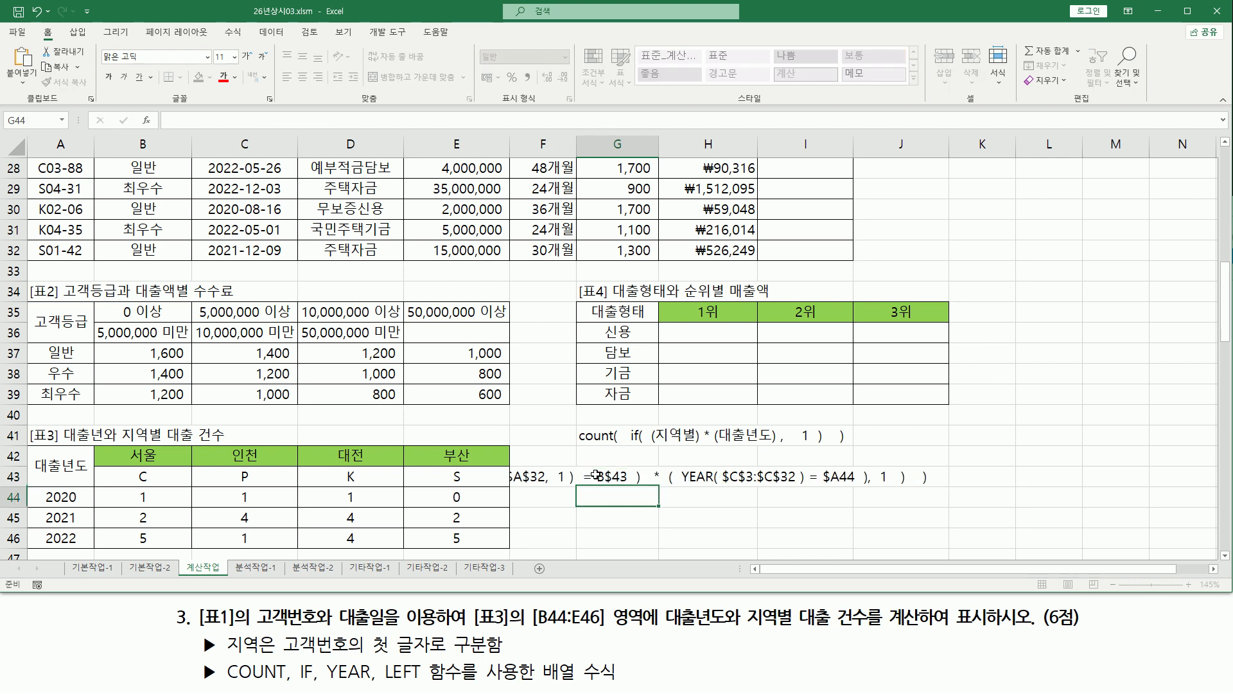
pyautogui.click(286, 77)
pyautogui.click(224, 77)
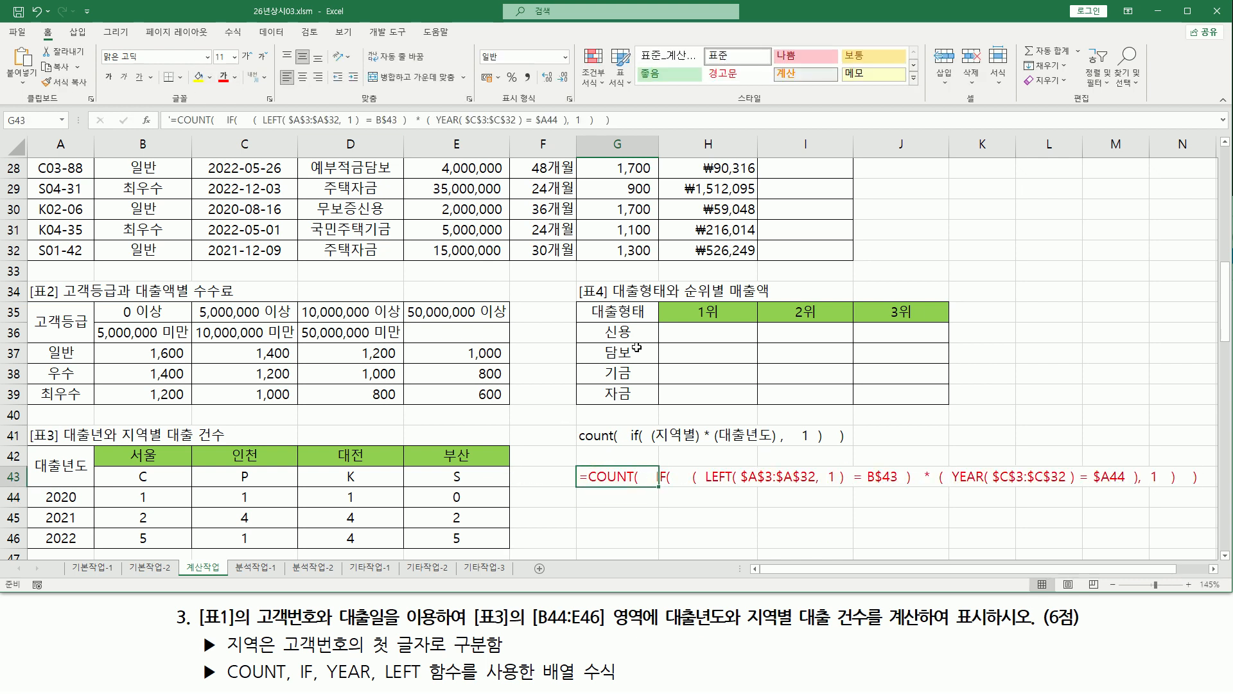
# Review the formula text in G43 against the outline in G41, covering COUNT, IF, the LEFT region condition, the YEAR condition and the value 1.
pyautogui.click(1213, 569)
pyautogui.click(1213, 569)
pyautogui.click(1214, 569)
pyautogui.click(872, 414)
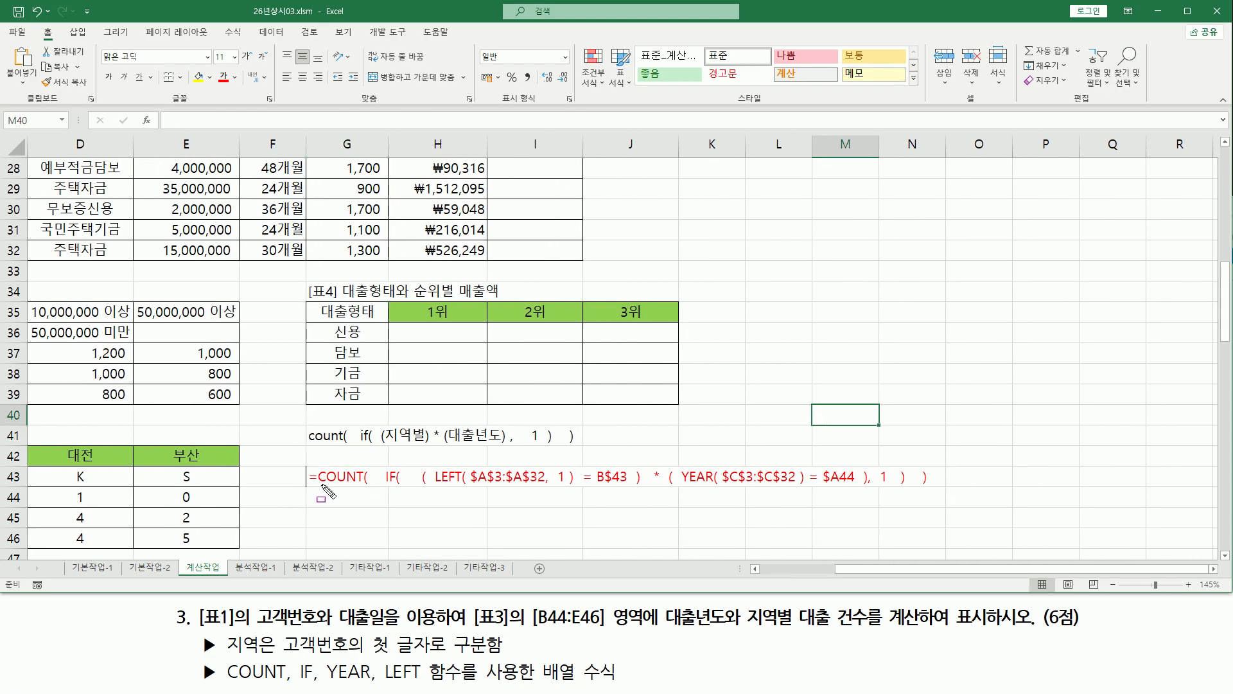
pyautogui.moveTo(320, 488); pyautogui.dragTo(363, 488)
pyautogui.moveTo(385, 490); pyautogui.dragTo(402, 467)
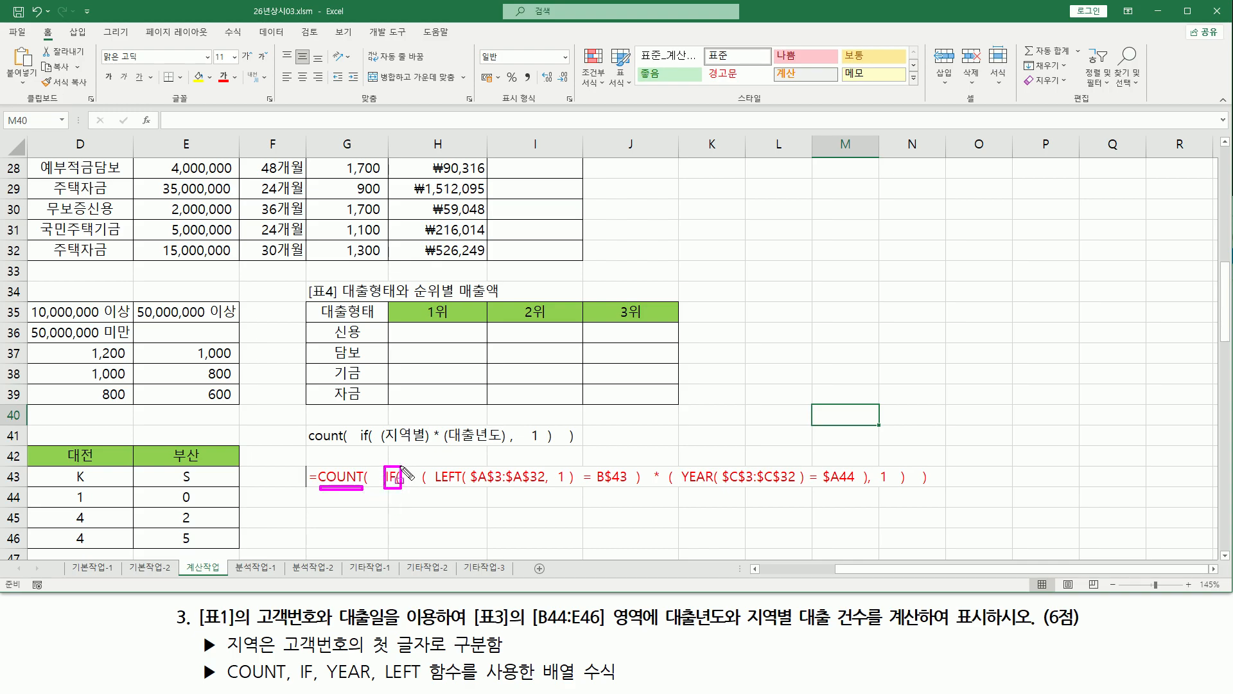
pyautogui.moveTo(415, 490)
pyautogui.mouseDown()
pyautogui.moveTo(649, 499)
pyautogui.moveTo(646, 462)
pyautogui.mouseUp()
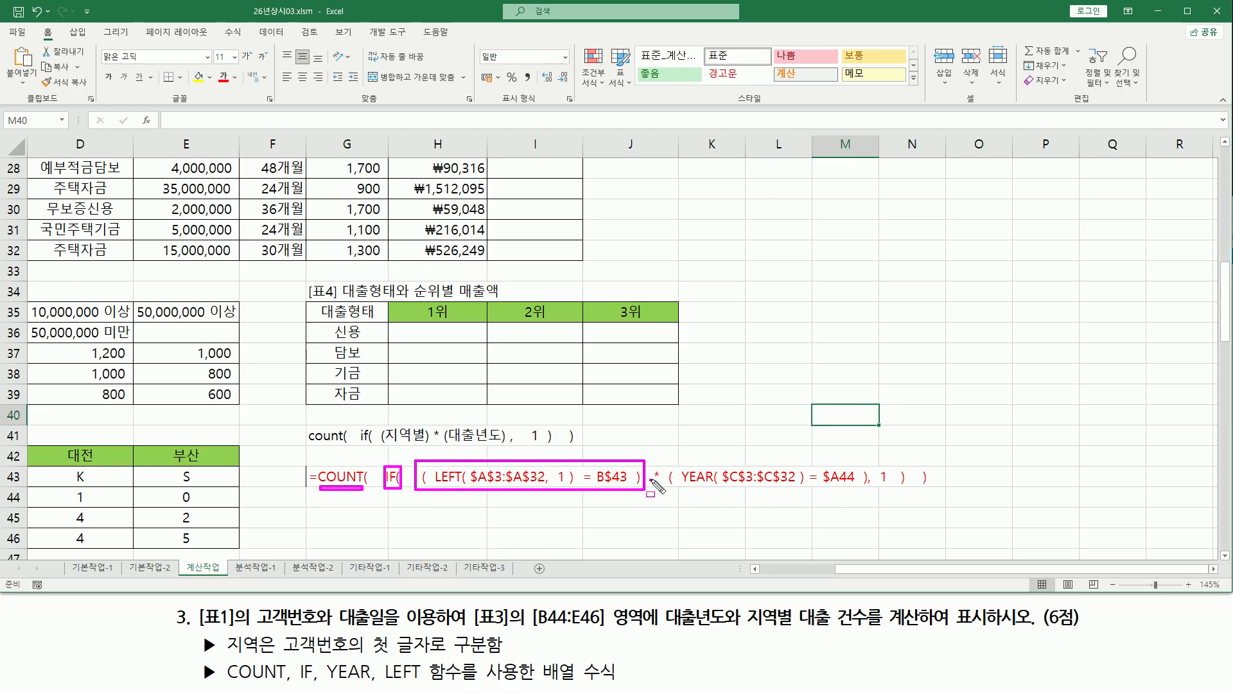
pyautogui.moveTo(666, 458)
pyautogui.mouseDown()
pyautogui.moveTo(684, 492)
pyautogui.moveTo(867, 488)
pyautogui.mouseUp()
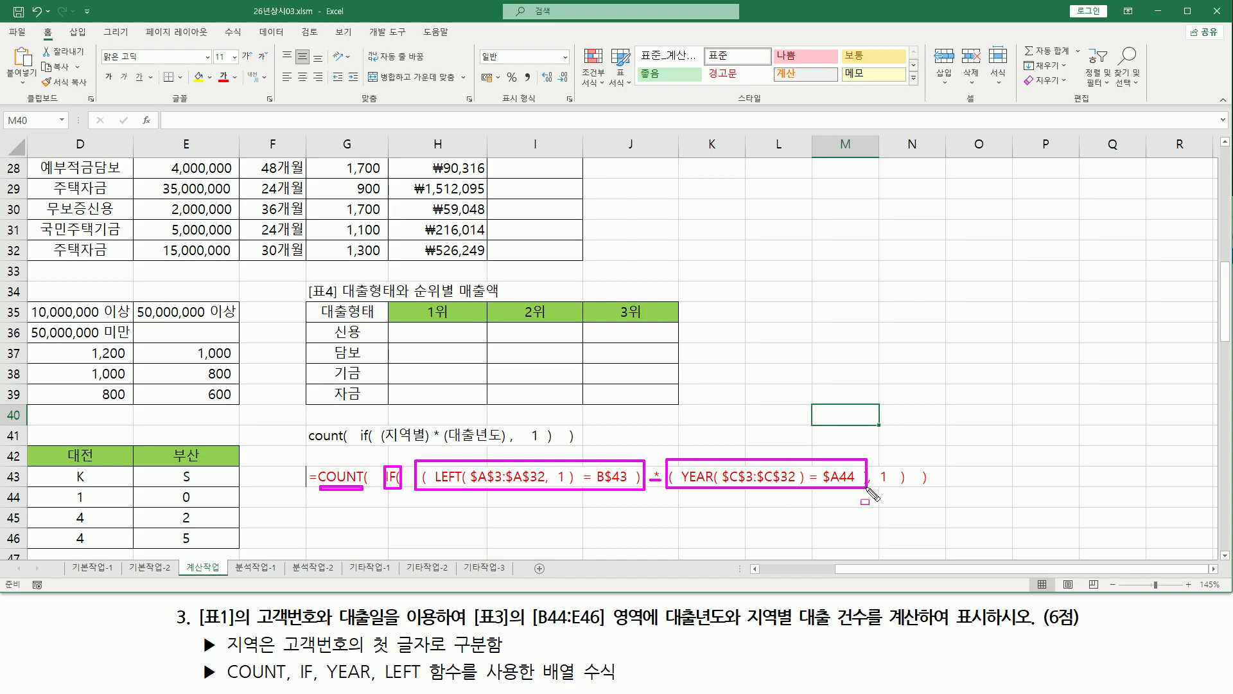
pyautogui.moveTo(382, 443); pyautogui.dragTo(429, 442)
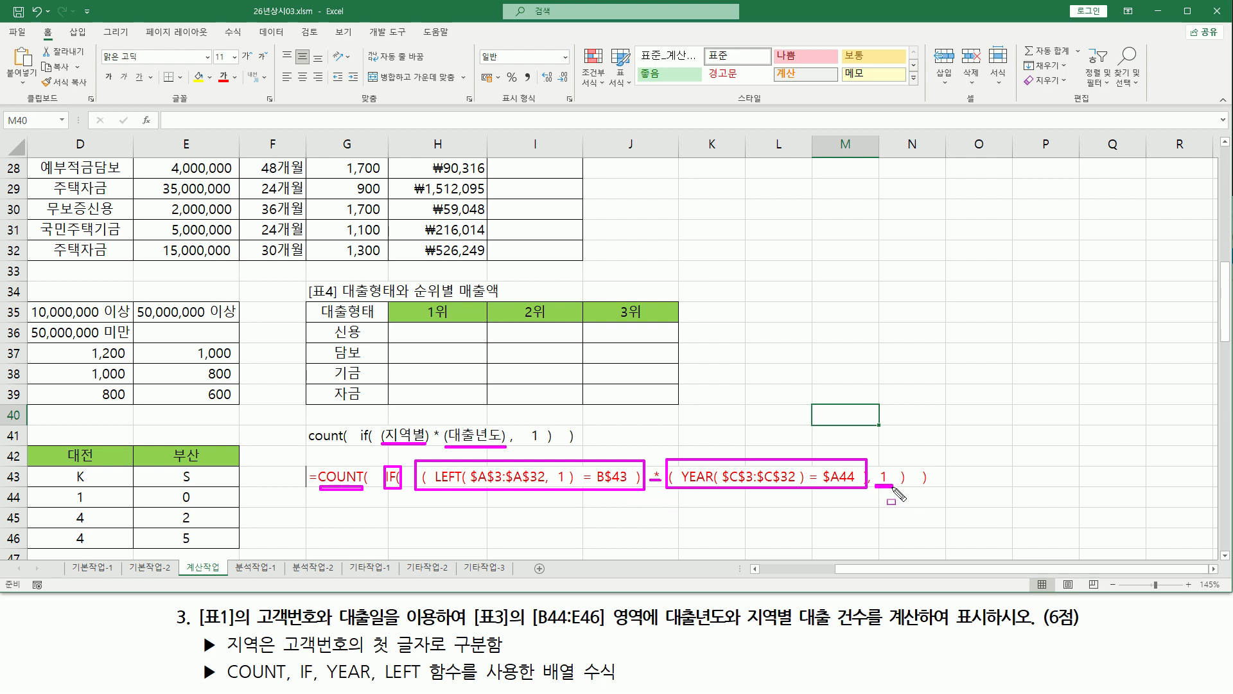
pyautogui.moveTo(877, 485); pyautogui.dragTo(893, 442)
pyautogui.moveTo(316, 460); pyautogui.dragTo(370, 497)
pyautogui.press('Escape')
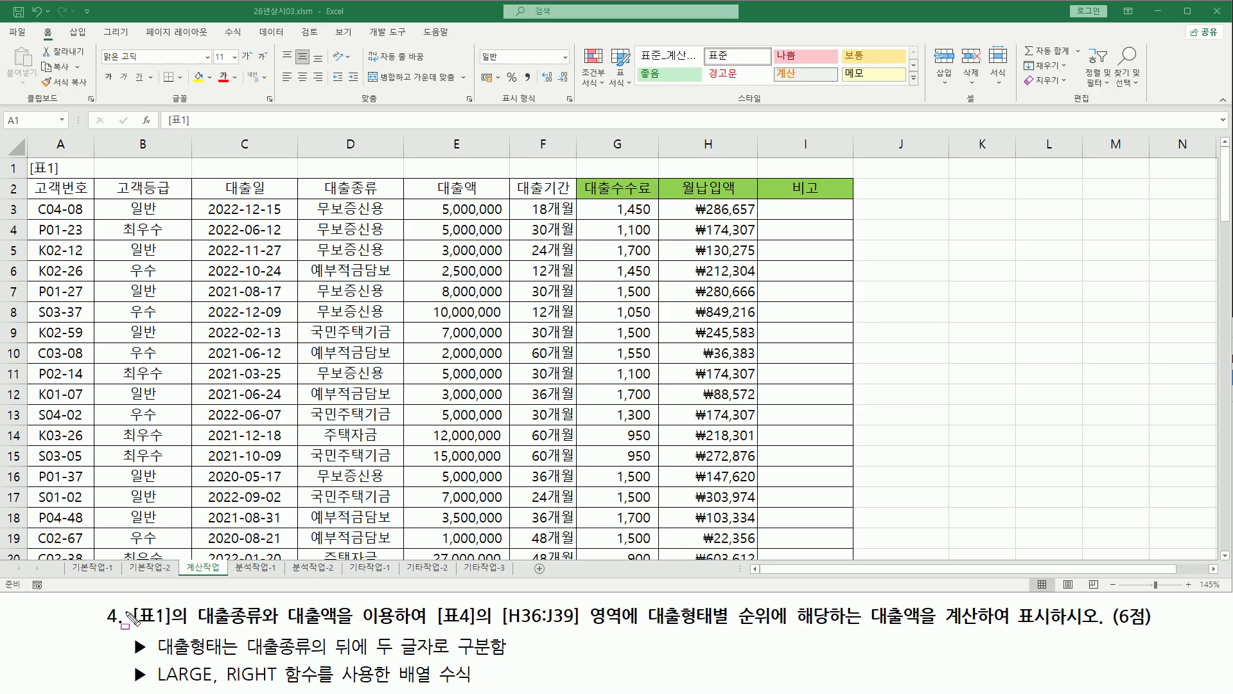
# Read the task 4 instruction and locate the loan type and loan amount columns it uses in Table 1.
pyautogui.moveTo(127, 602)
pyautogui.mouseDown()
pyautogui.moveTo(191, 631)
pyautogui.moveTo(336, 626)
pyautogui.mouseUp()
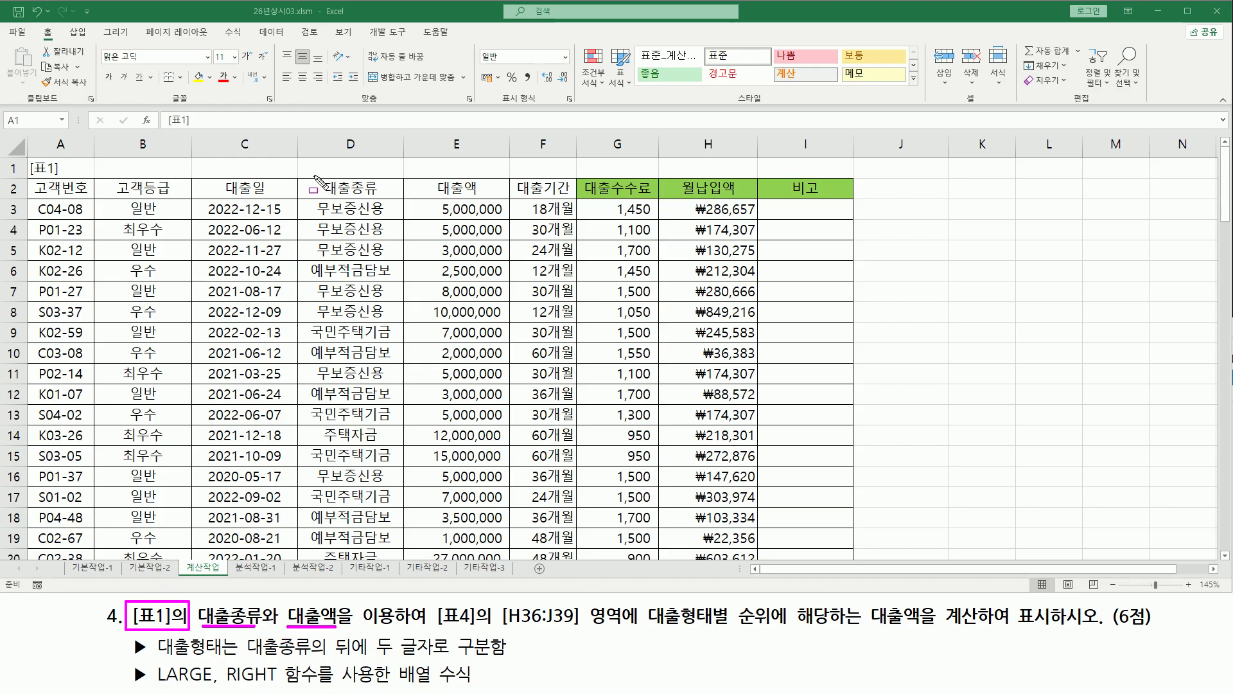
pyautogui.moveTo(312, 182); pyautogui.dragTo(389, 195)
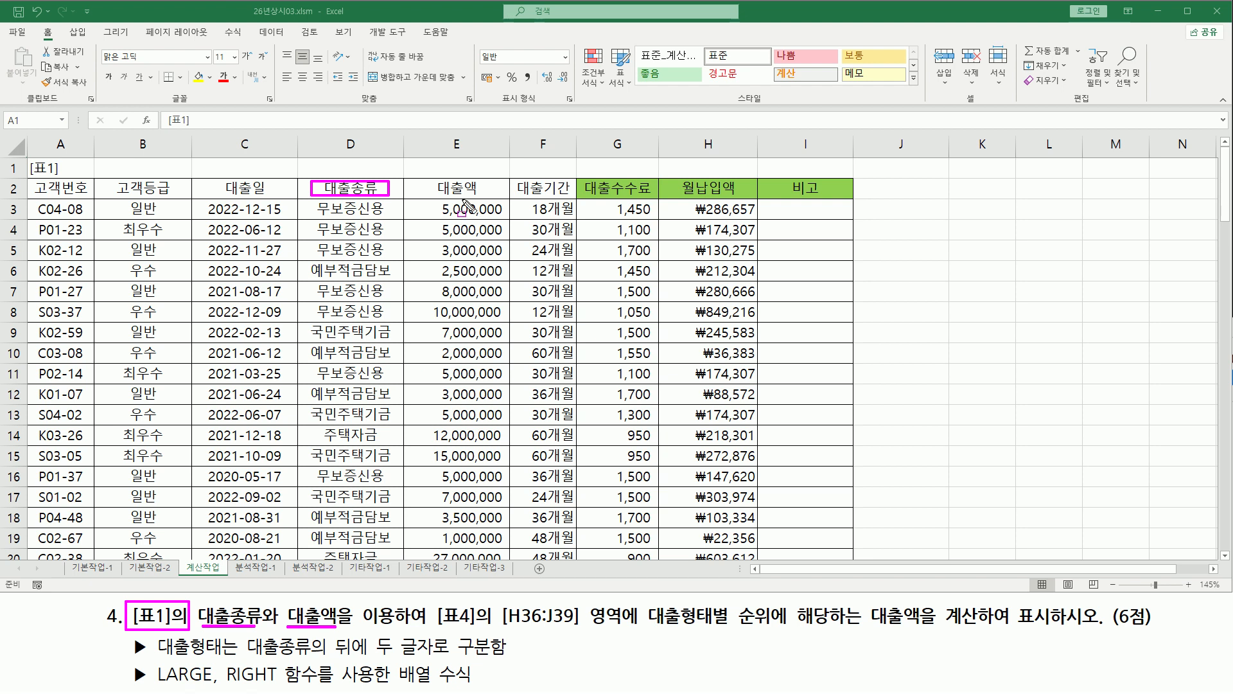
pyautogui.moveTo(432, 186); pyautogui.dragTo(490, 198)
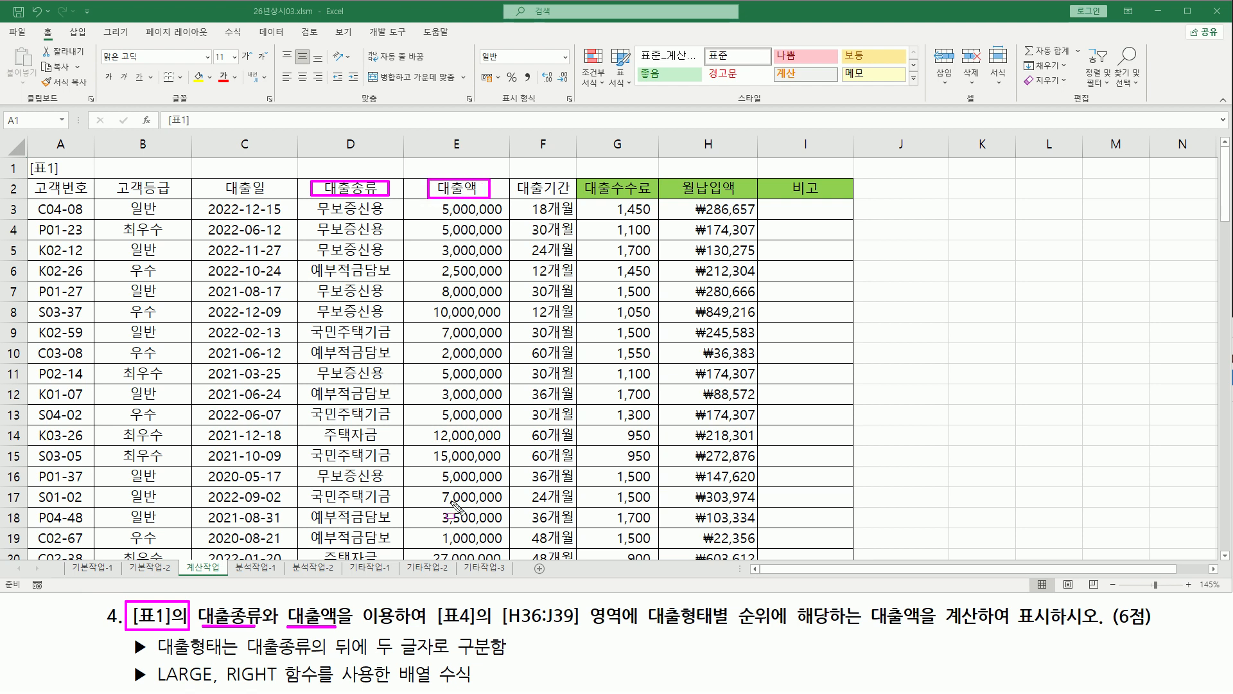
pyautogui.moveTo(437, 626); pyautogui.dragTo(1052, 632)
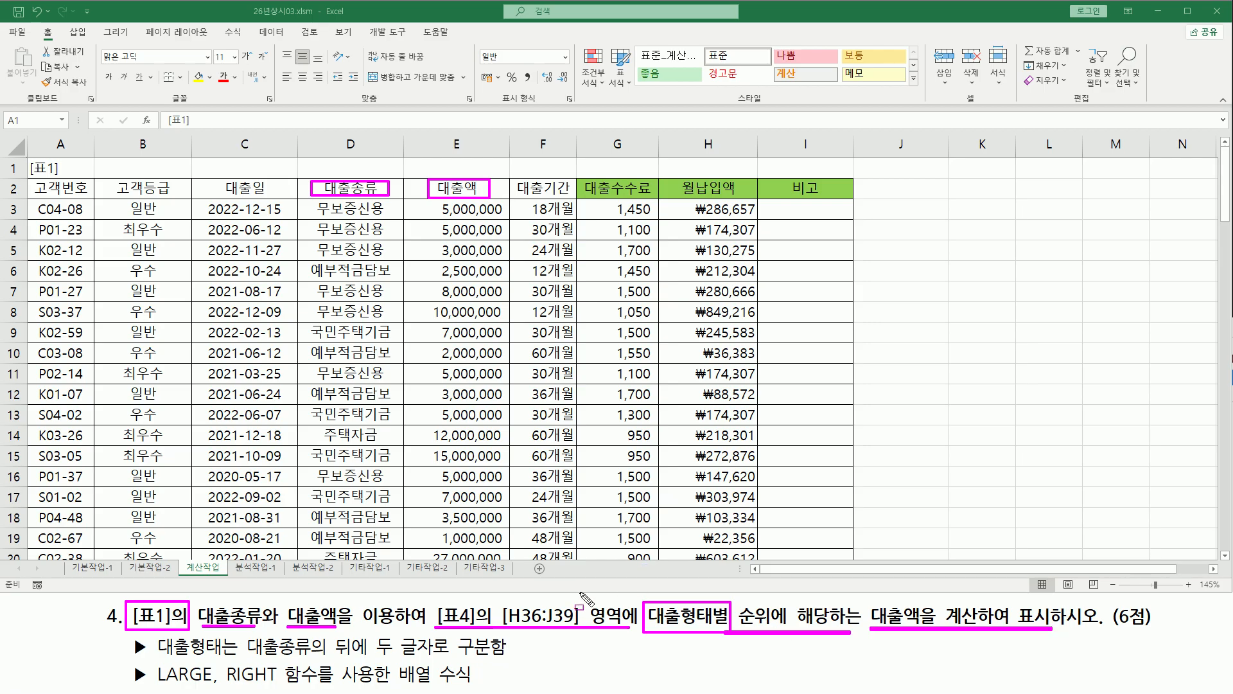
pyautogui.press('Escape')
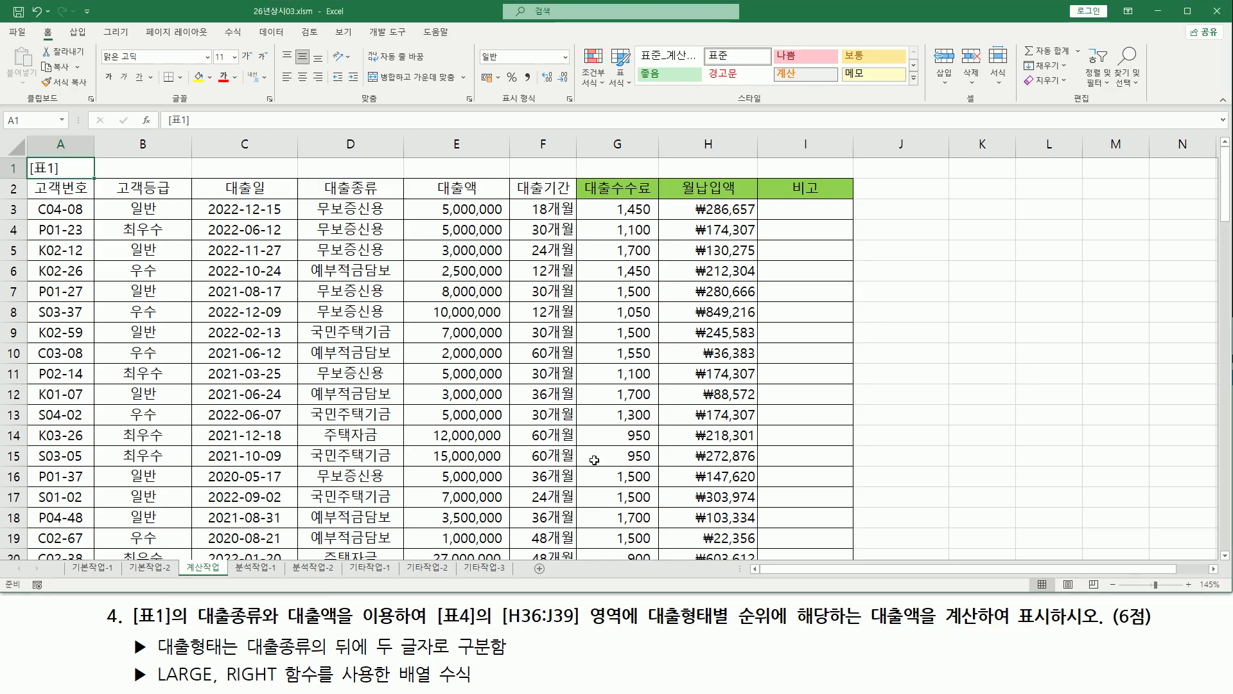
# Examine the H36:J39 range of Table 4 with its loan forms and ranks 1 to 3, and the required LARGE function.
pyautogui.scroll(-6, 591, 501)
pyautogui.scroll(-2, 594, 458)
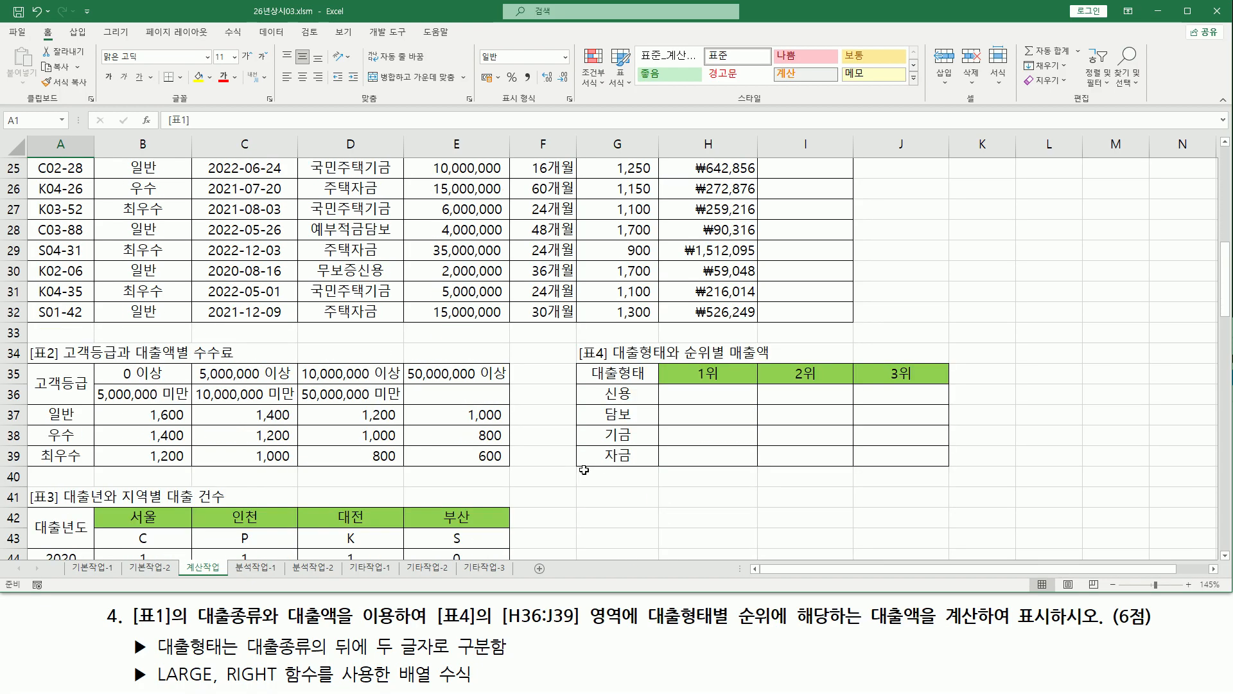
pyautogui.scroll(2, 609, 418)
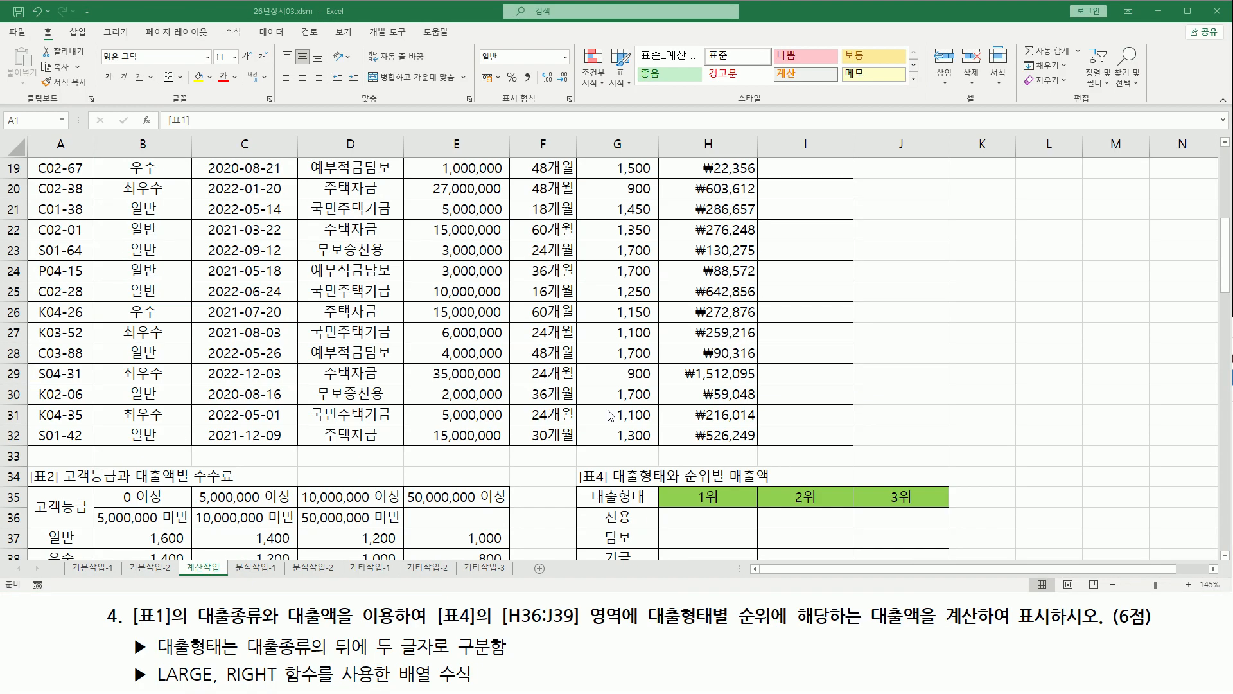
pyautogui.scroll(-1, 611, 416)
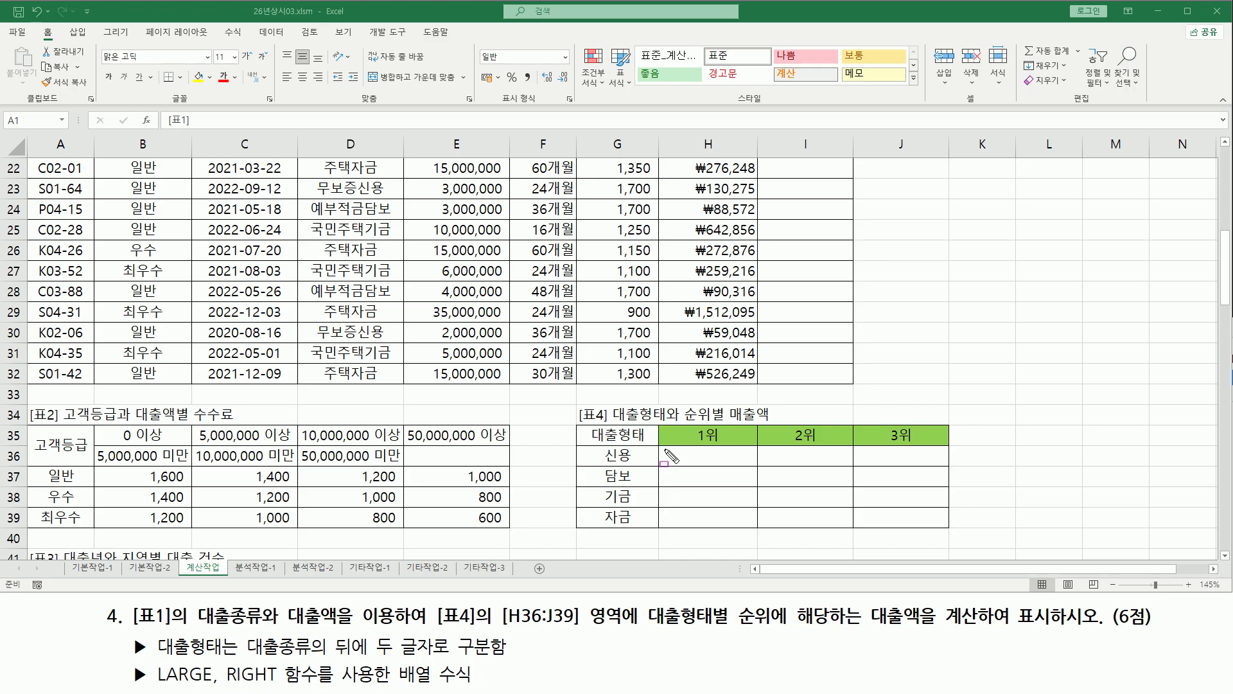
pyautogui.moveTo(665, 449)
pyautogui.mouseDown()
pyautogui.moveTo(956, 545)
pyautogui.moveTo(941, 526)
pyautogui.mouseUp()
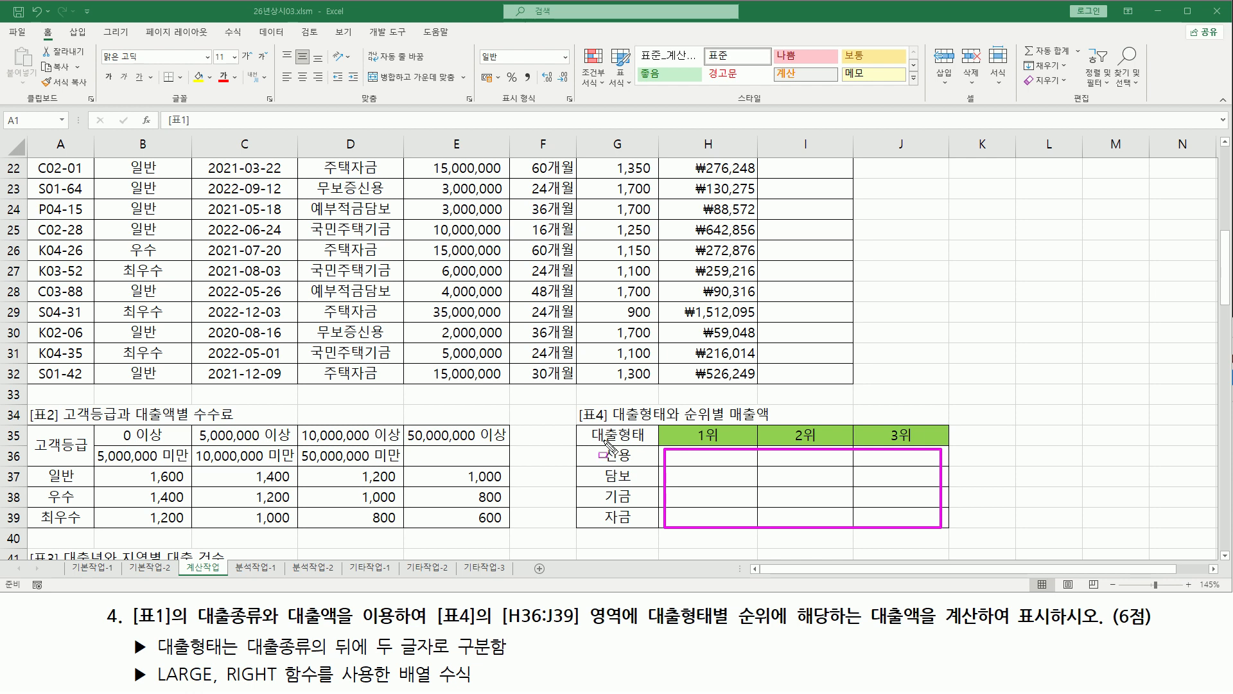
pyautogui.moveTo(604, 465)
pyautogui.mouseDown()
pyautogui.moveTo(626, 463)
pyautogui.moveTo(624, 505)
pyautogui.moveTo(646, 521)
pyautogui.mouseUp()
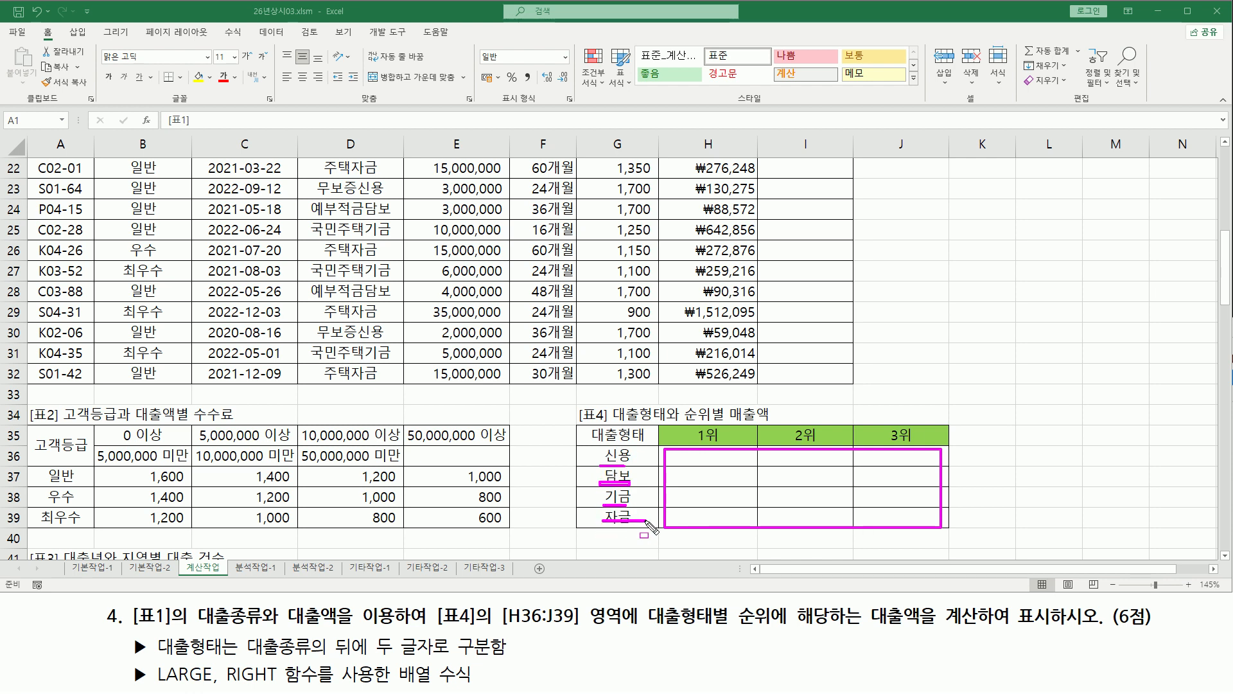
pyautogui.moveTo(705, 472); pyautogui.dragTo(684, 460)
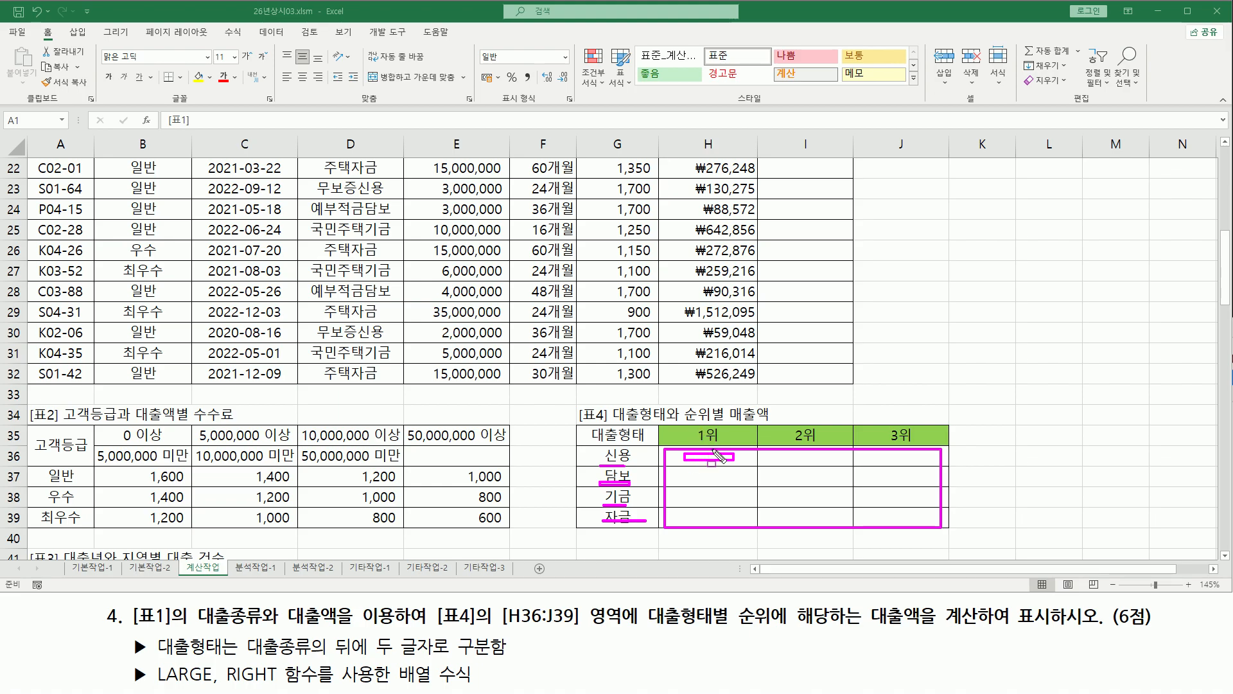
pyautogui.moveTo(773, 472); pyautogui.dragTo(836, 490)
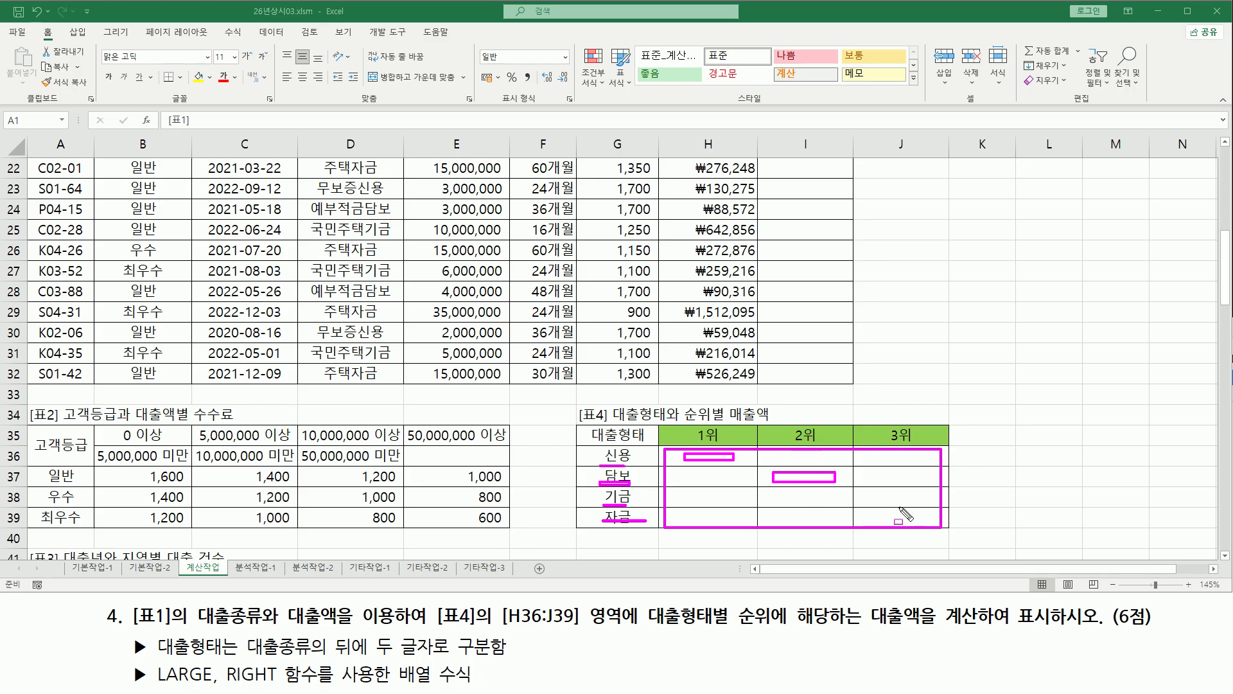
pyautogui.moveTo(878, 491); pyautogui.dragTo(927, 505)
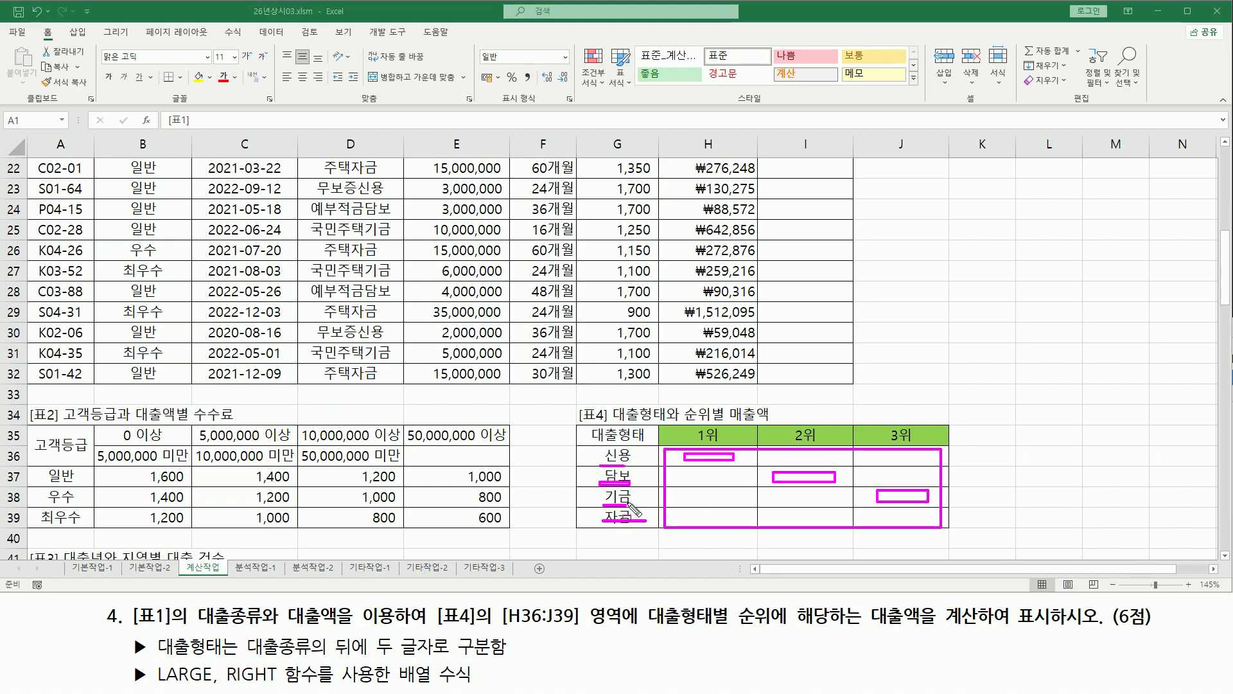
pyautogui.moveTo(904, 450); pyautogui.dragTo(910, 456)
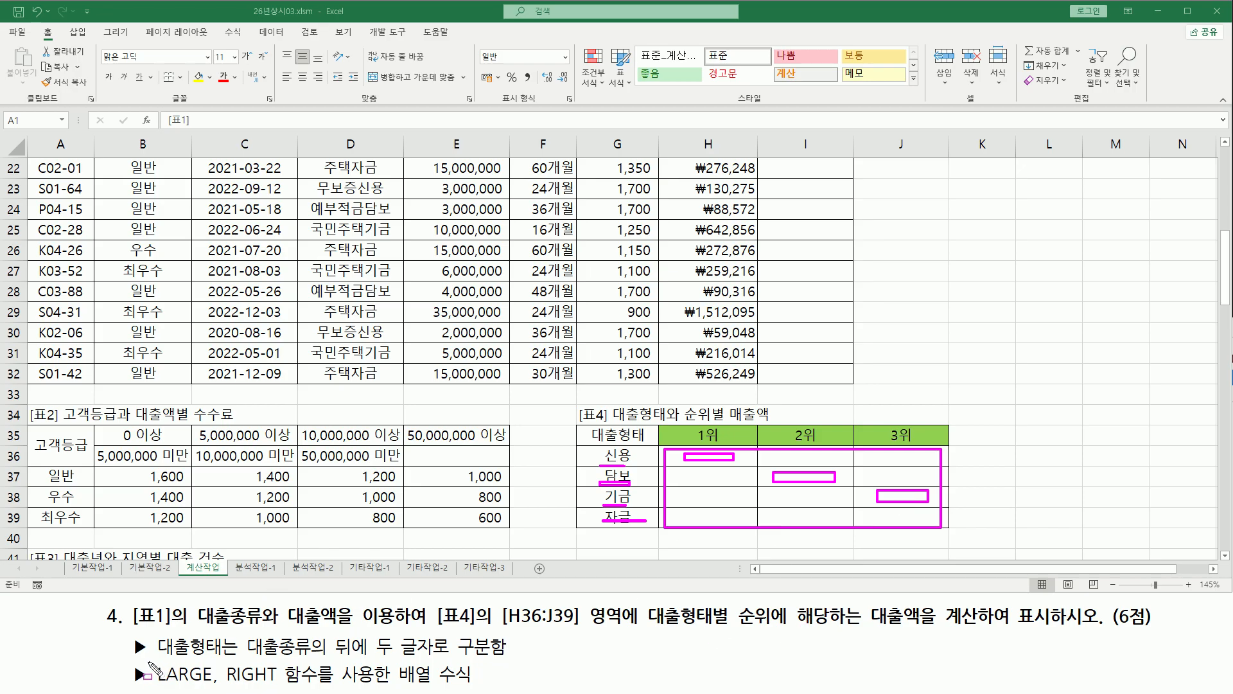
pyautogui.moveTo(153, 661)
pyautogui.mouseDown()
pyautogui.moveTo(183, 687)
pyautogui.moveTo(214, 688)
pyautogui.mouseUp()
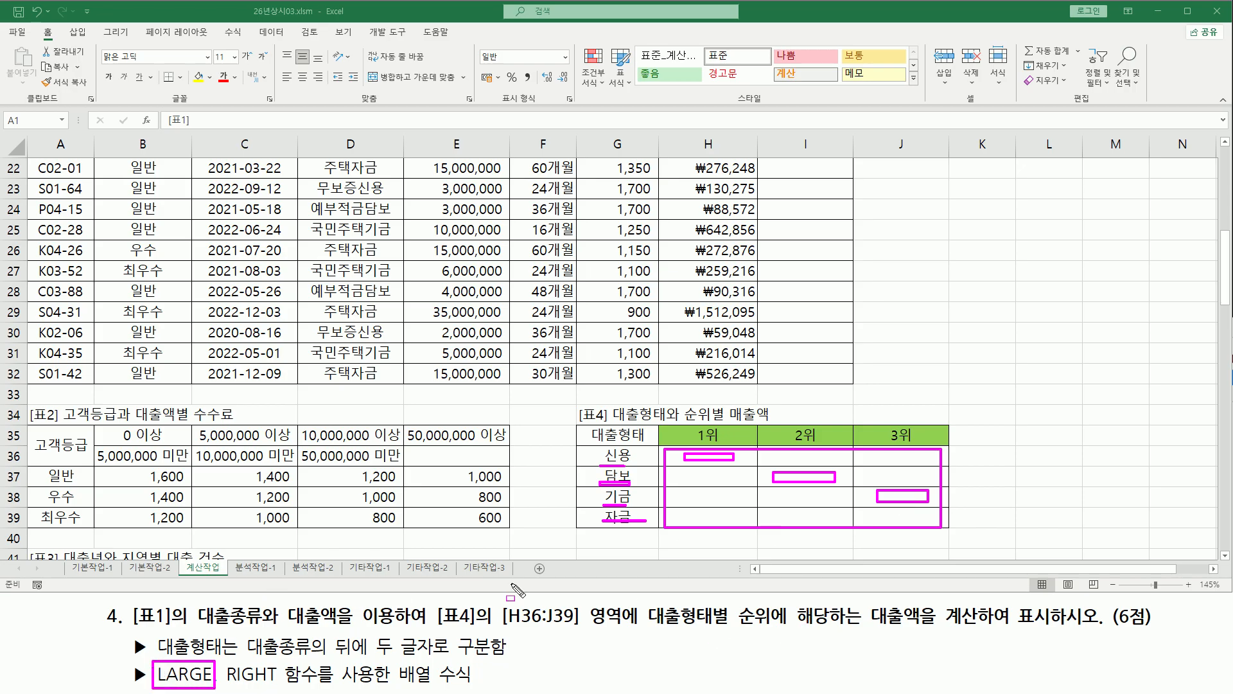
pyautogui.press('Escape')
pyautogui.scroll(-2, 643, 440)
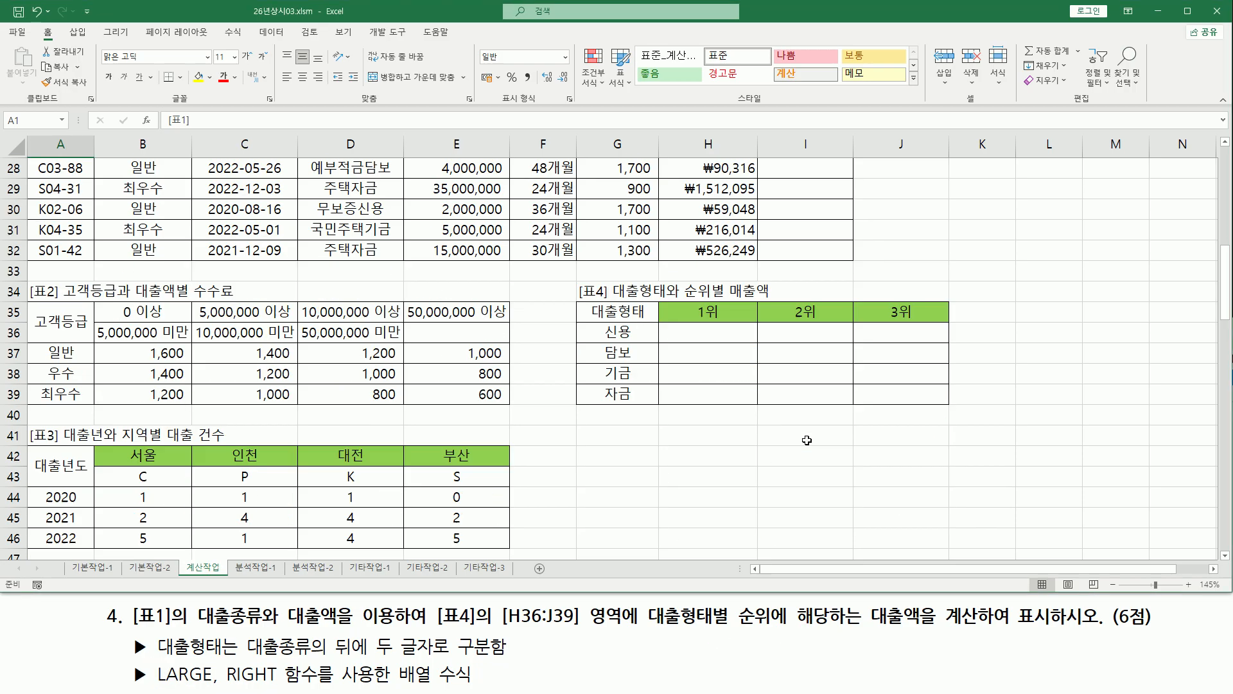
# Write the function outline "large( 범위, 번째 )" as plain text in G42 below Table 4.
pyautogui.click(644, 452)
pyautogui.write('large(')
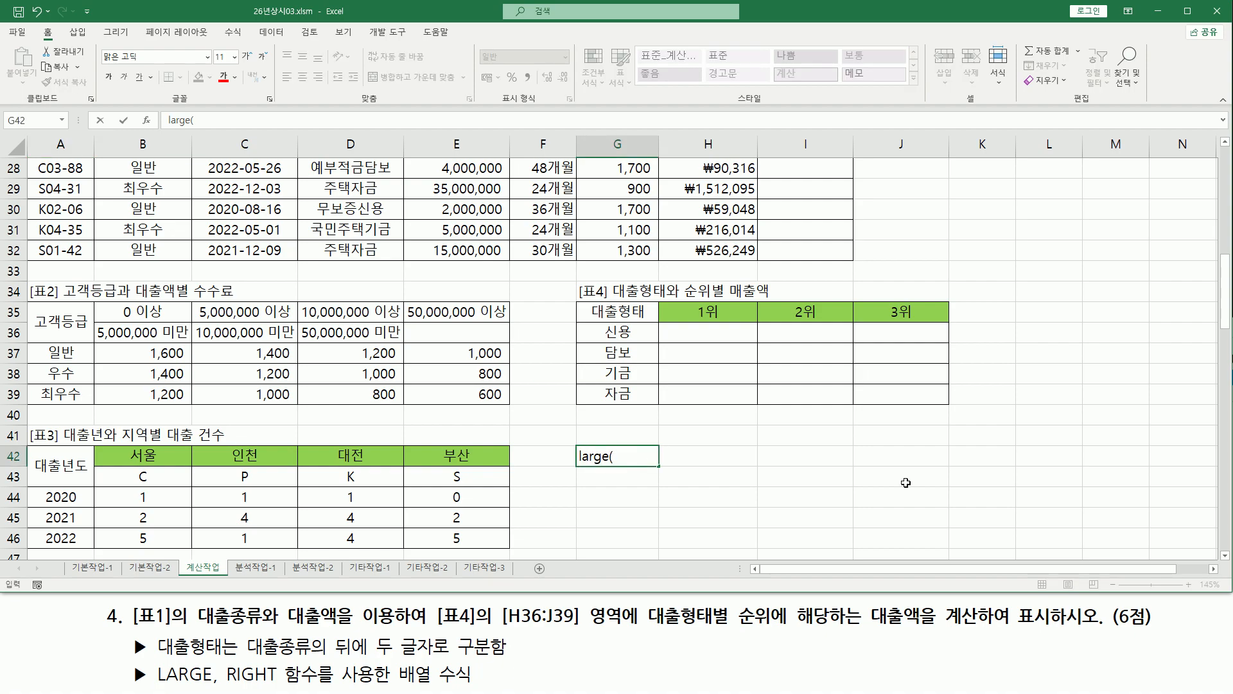
pyautogui.write(' 범위, 번째')
pyautogui.press('Return')
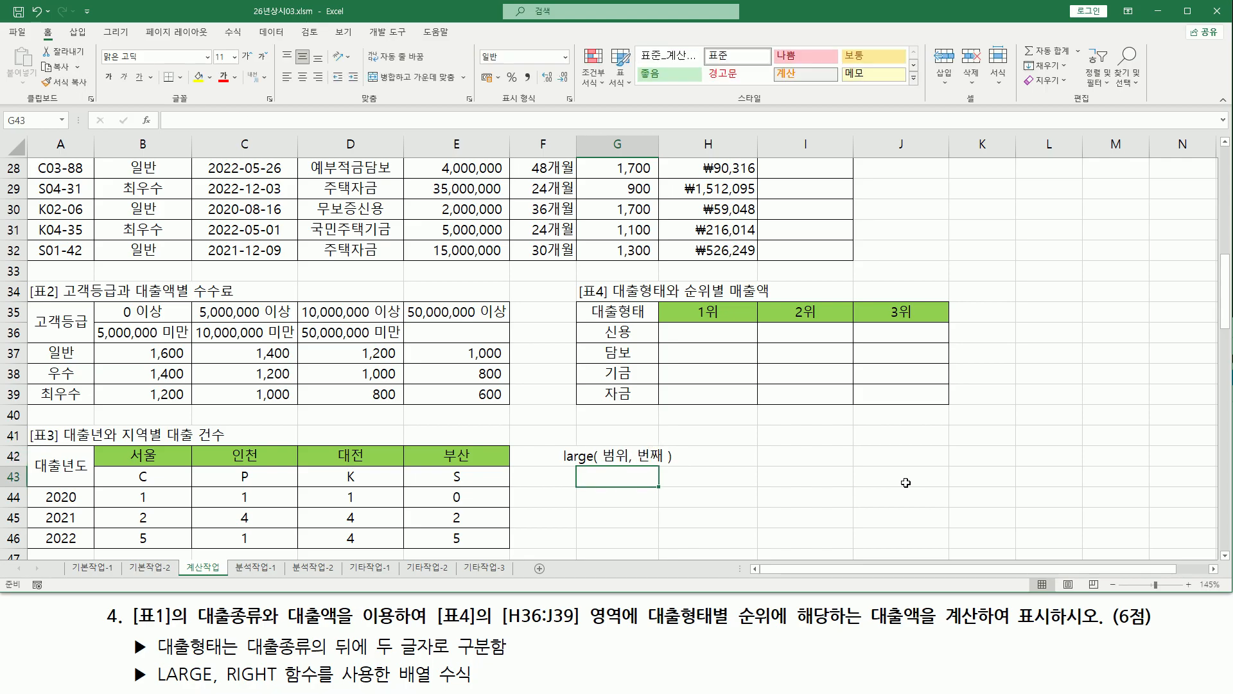
# Examine how the 범위 and 번째 arguments in the G42 outline relate to Table 4's loan forms and rank headers.
pyautogui.click(738, 517)
pyautogui.moveTo(601, 467); pyautogui.dragTo(664, 467)
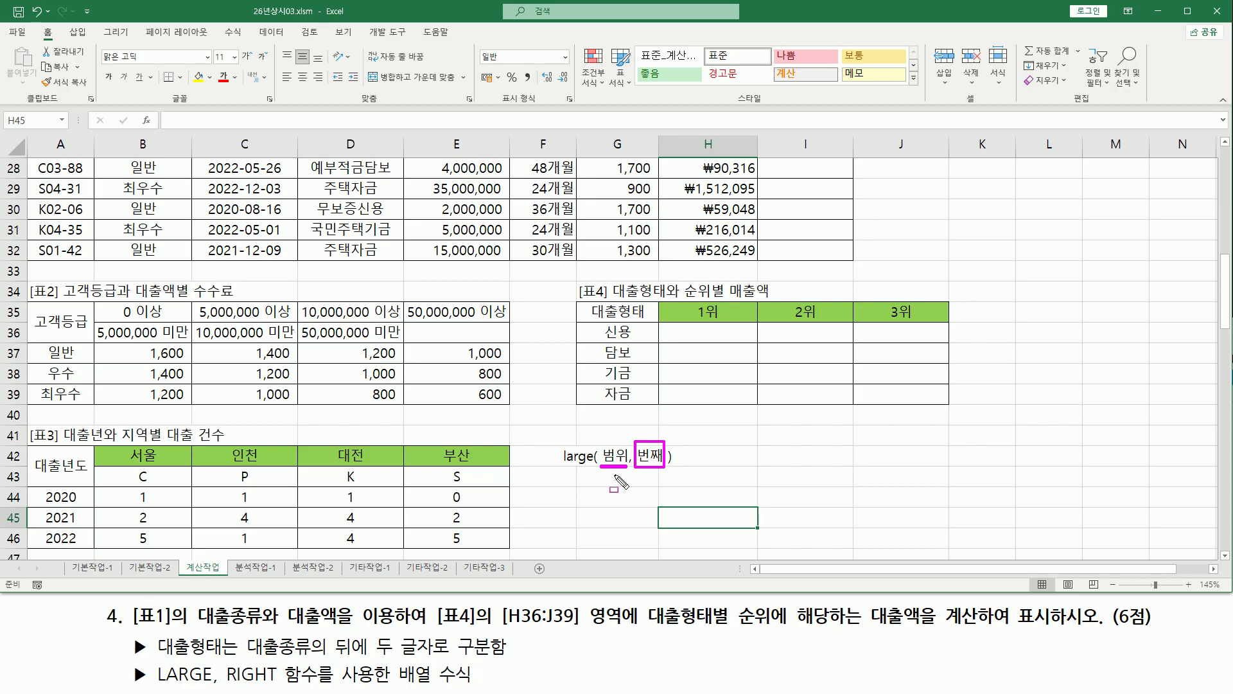
pyautogui.moveTo(614, 321); pyautogui.dragTo(618, 406)
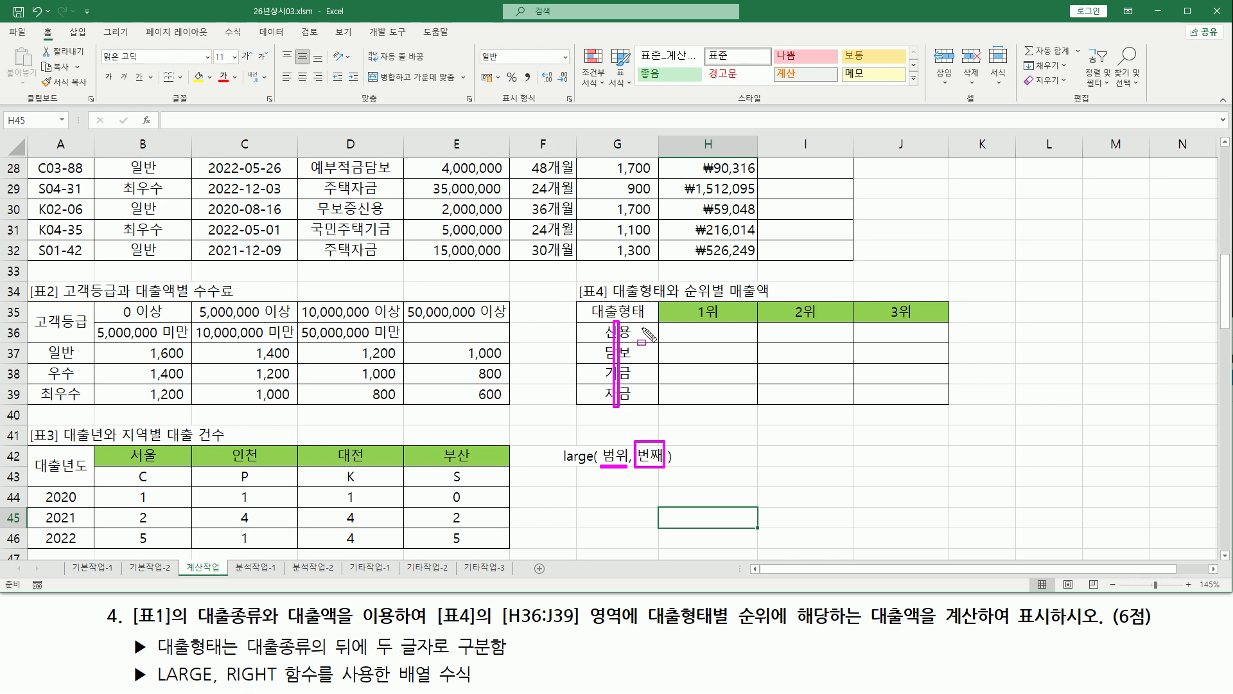
pyautogui.moveTo(691, 318); pyautogui.dragTo(718, 318)
pyautogui.moveTo(797, 321); pyautogui.dragTo(924, 318)
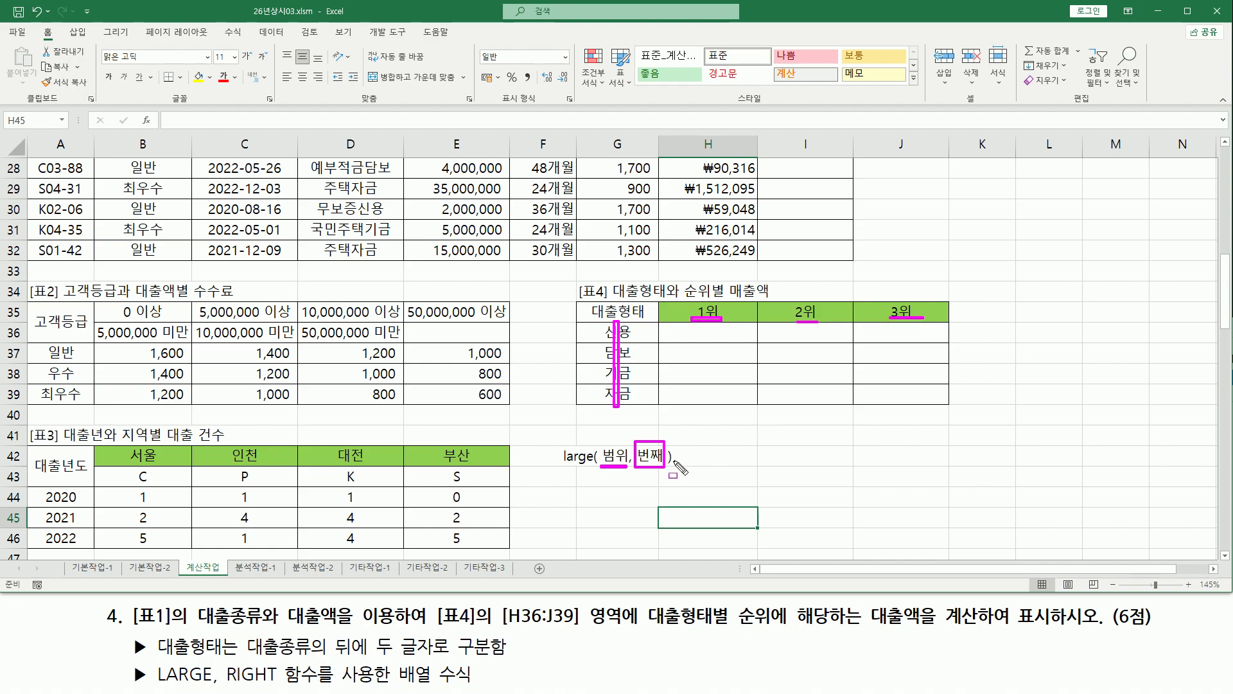
pyautogui.moveTo(604, 443)
pyautogui.mouseDown()
pyautogui.moveTo(627, 483)
pyautogui.moveTo(602, 482)
pyautogui.mouseUp()
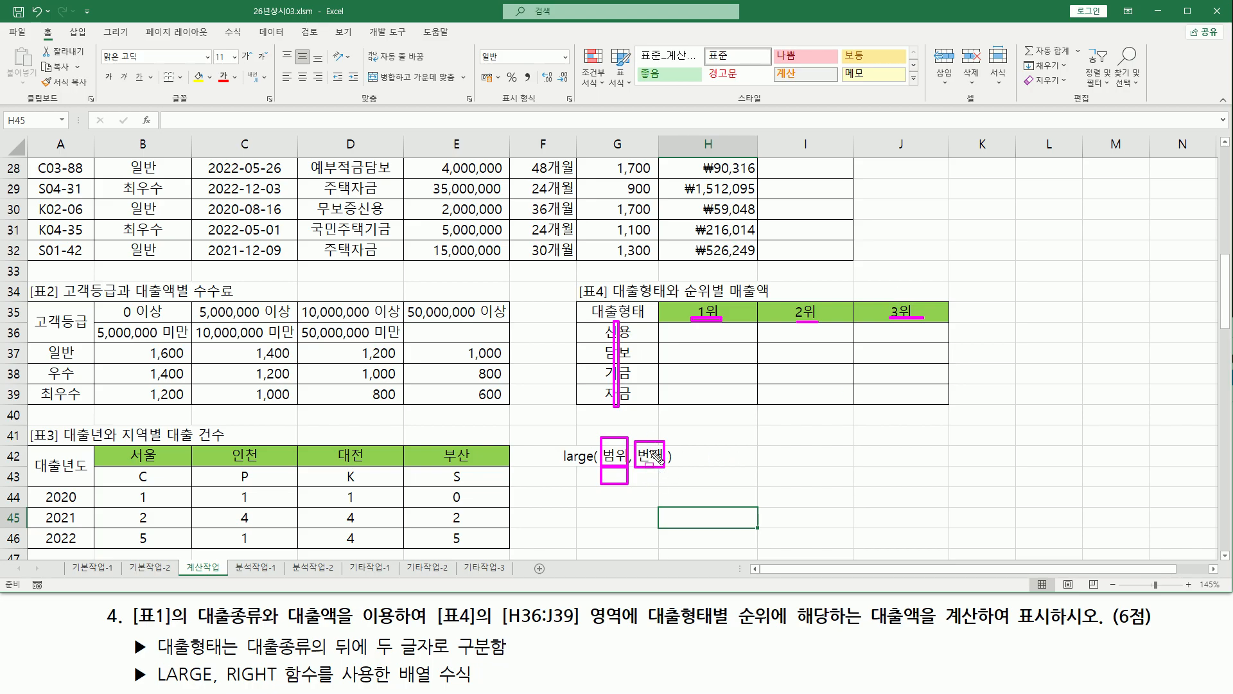
pyautogui.press('Escape')
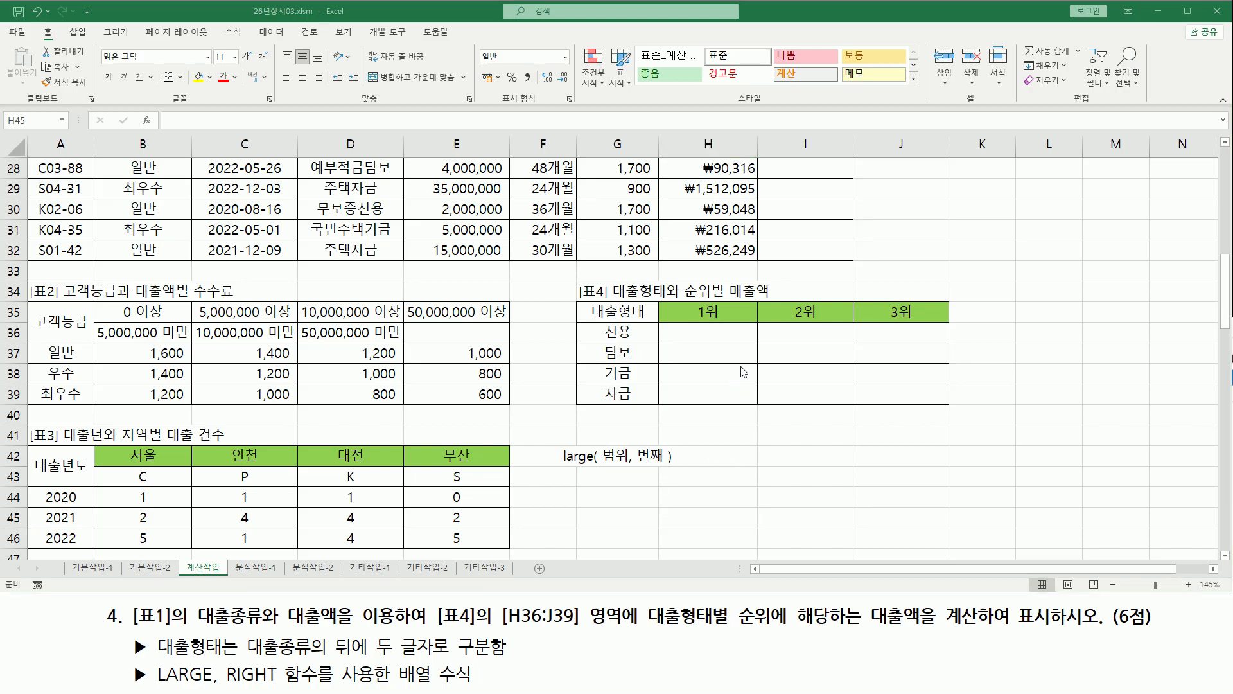
# Examine the H36:J39 result range of Table 4, starting from its first cell H36.
pyautogui.hotkey('ctrl', '2')
pyautogui.moveTo(668, 324)
pyautogui.mouseDown()
pyautogui.moveTo(751, 339)
pyautogui.moveTo(747, 408)
pyautogui.moveTo(882, 390)
pyautogui.moveTo(932, 403)
pyautogui.mouseUp()
pyautogui.moveTo(662, 324); pyautogui.dragTo(947, 409)
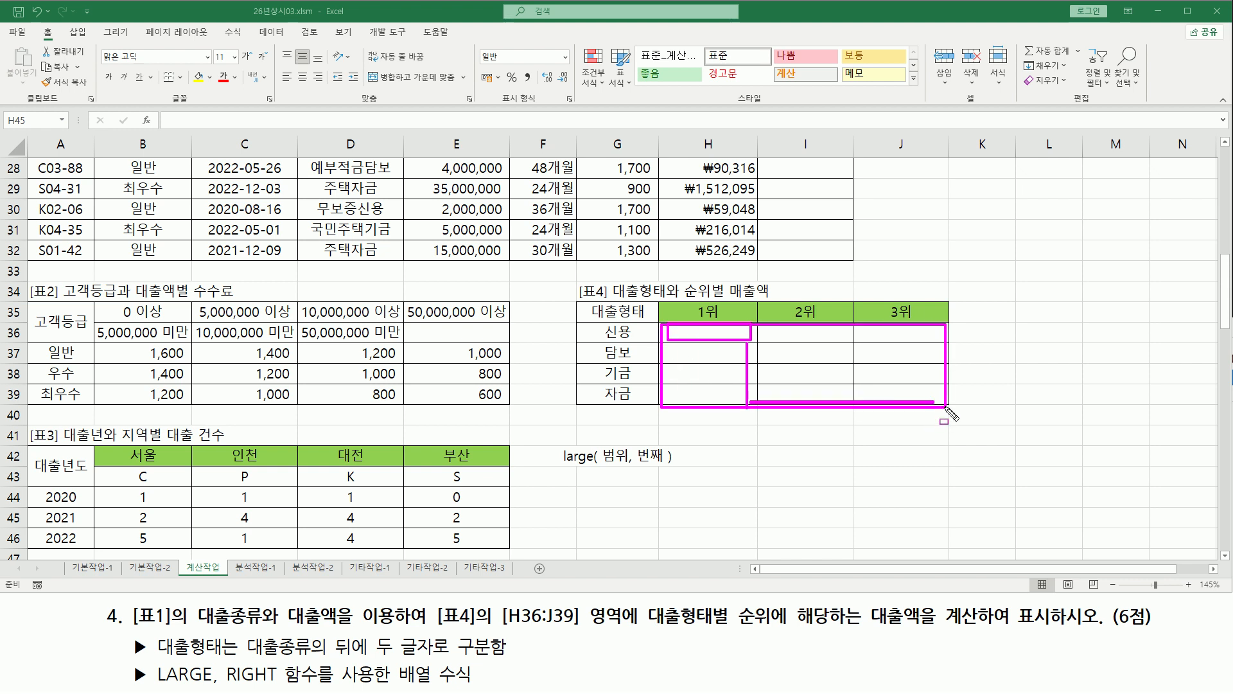
pyautogui.press('Escape')
pyautogui.click(708, 338)
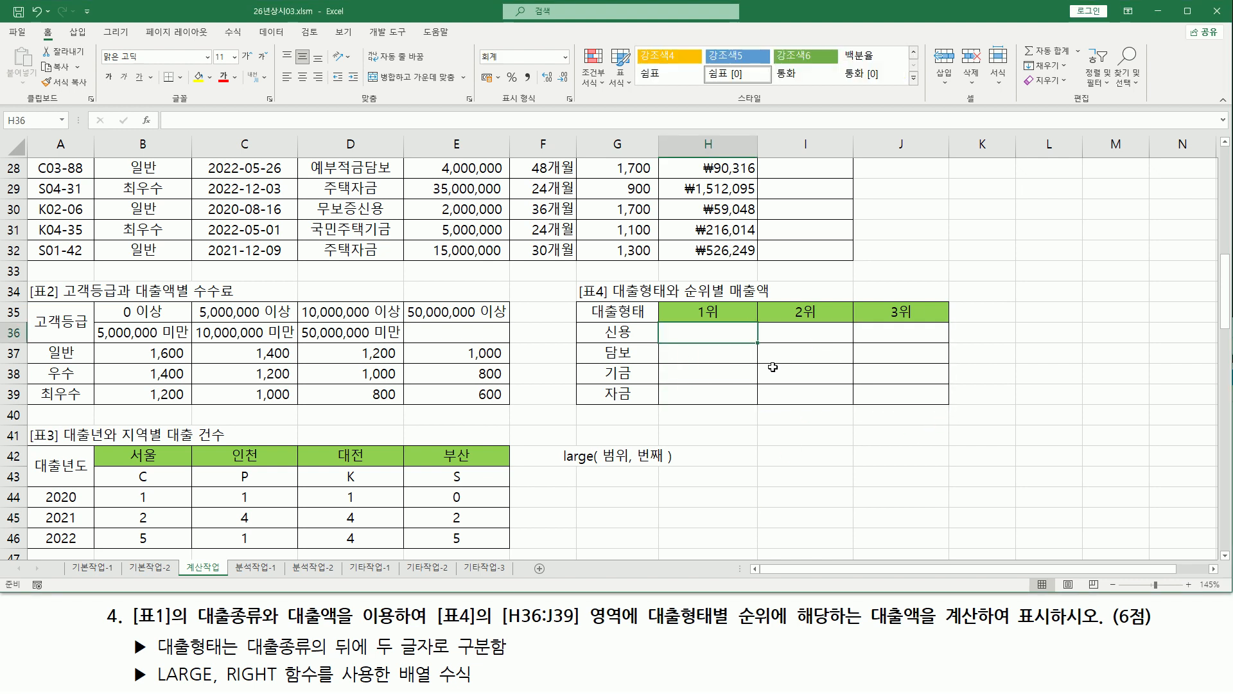
# Inspect the underlying cell values of Table 4's rank headers H35, I35 and J35.
pyautogui.click(693, 319)
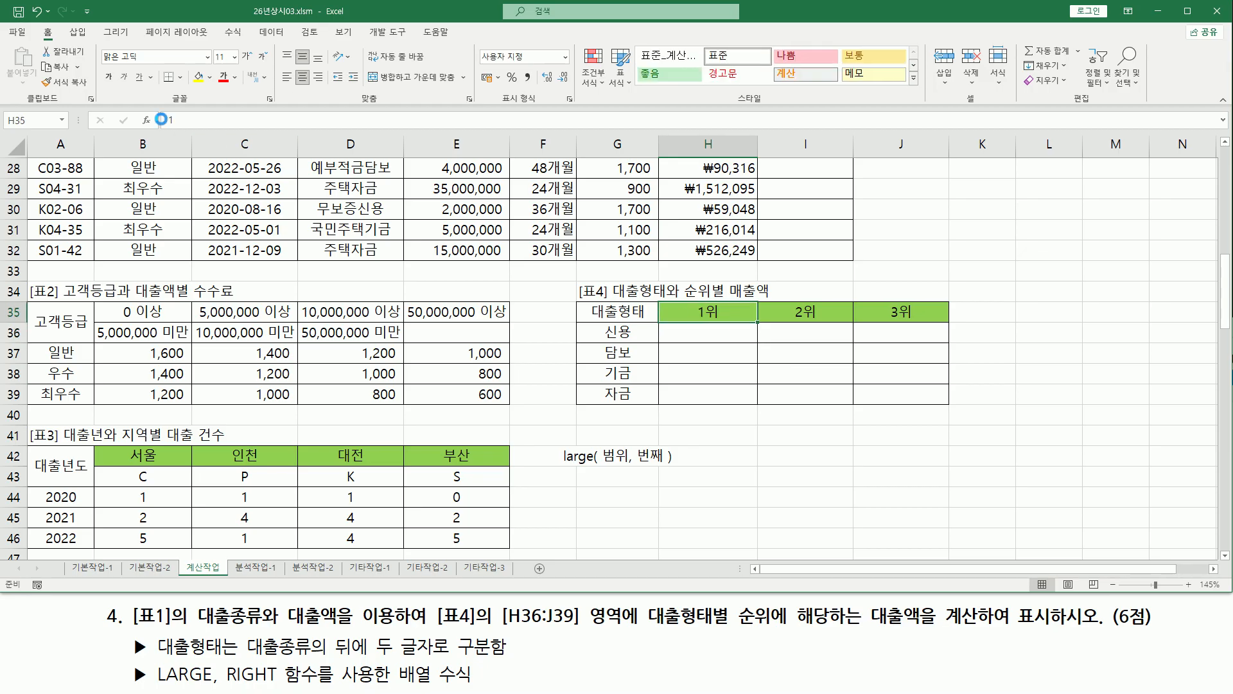
pyautogui.moveTo(158, 109); pyautogui.dragTo(192, 128)
pyautogui.press('Escape')
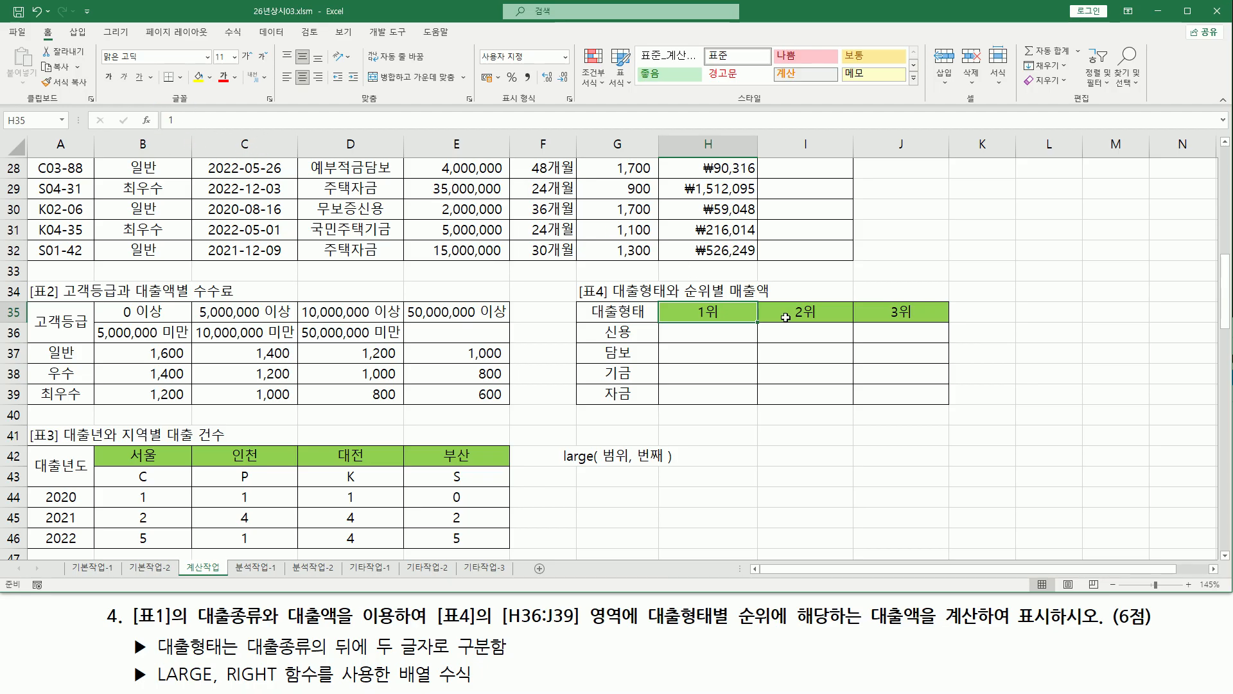
pyautogui.click(803, 312)
pyautogui.moveTo(163, 112); pyautogui.dragTo(181, 125)
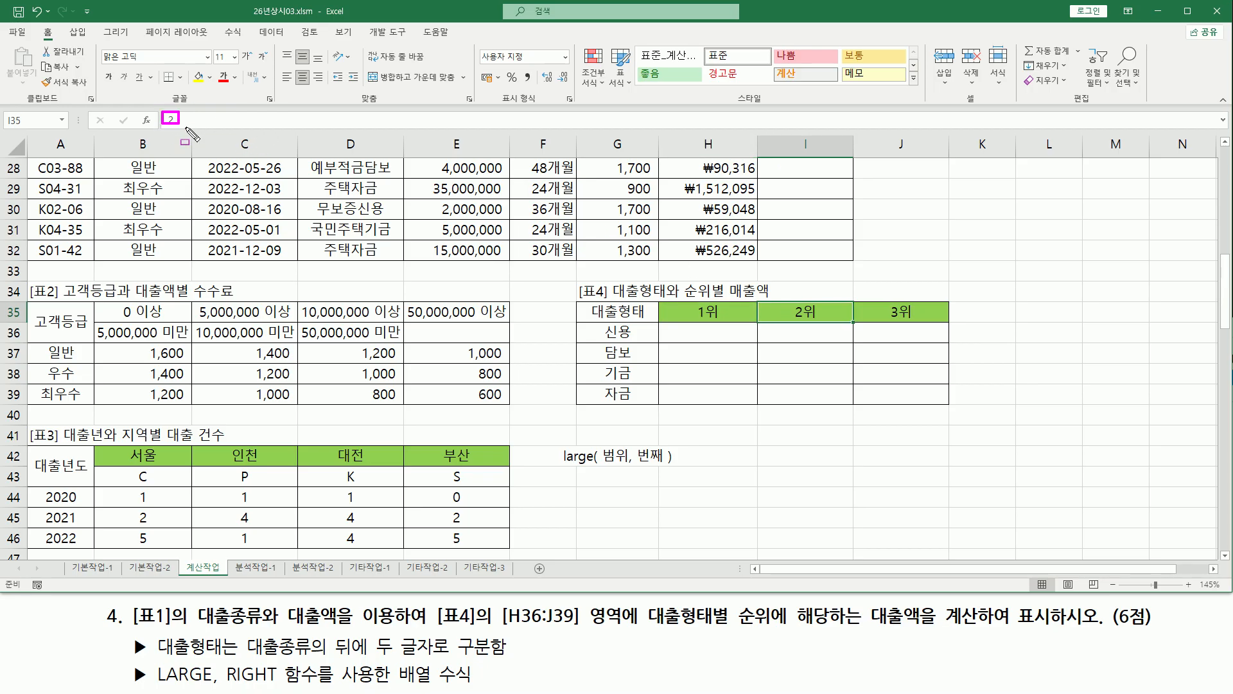
pyautogui.press('Escape')
pyautogui.click(916, 312)
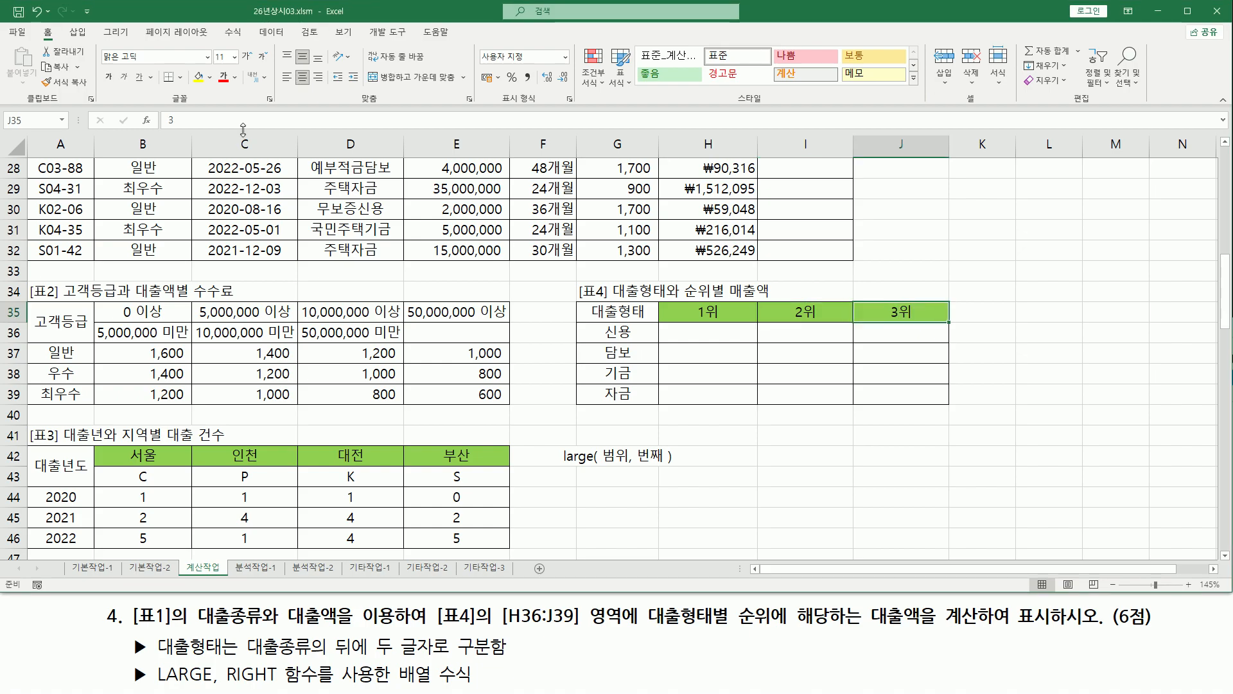
pyautogui.moveTo(157, 111); pyautogui.dragTo(186, 127)
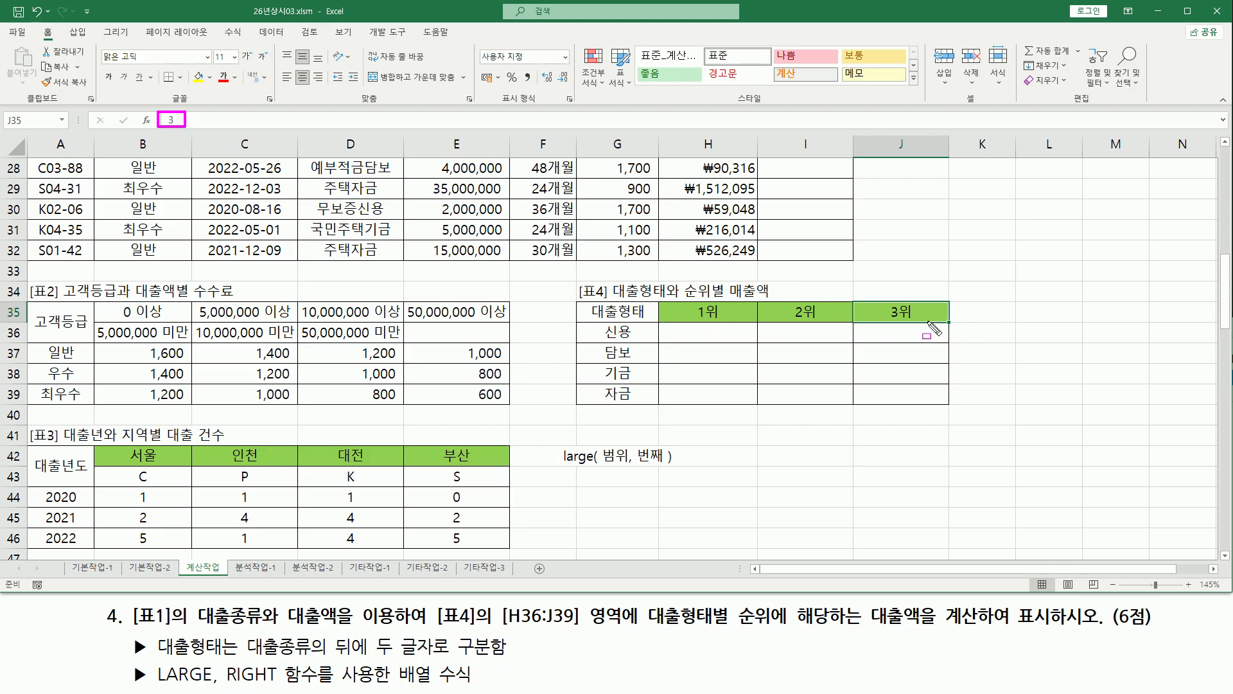
pyautogui.moveTo(684, 321)
pyautogui.mouseDown()
pyautogui.moveTo(944, 319)
pyautogui.moveTo(940, 302)
pyautogui.mouseUp()
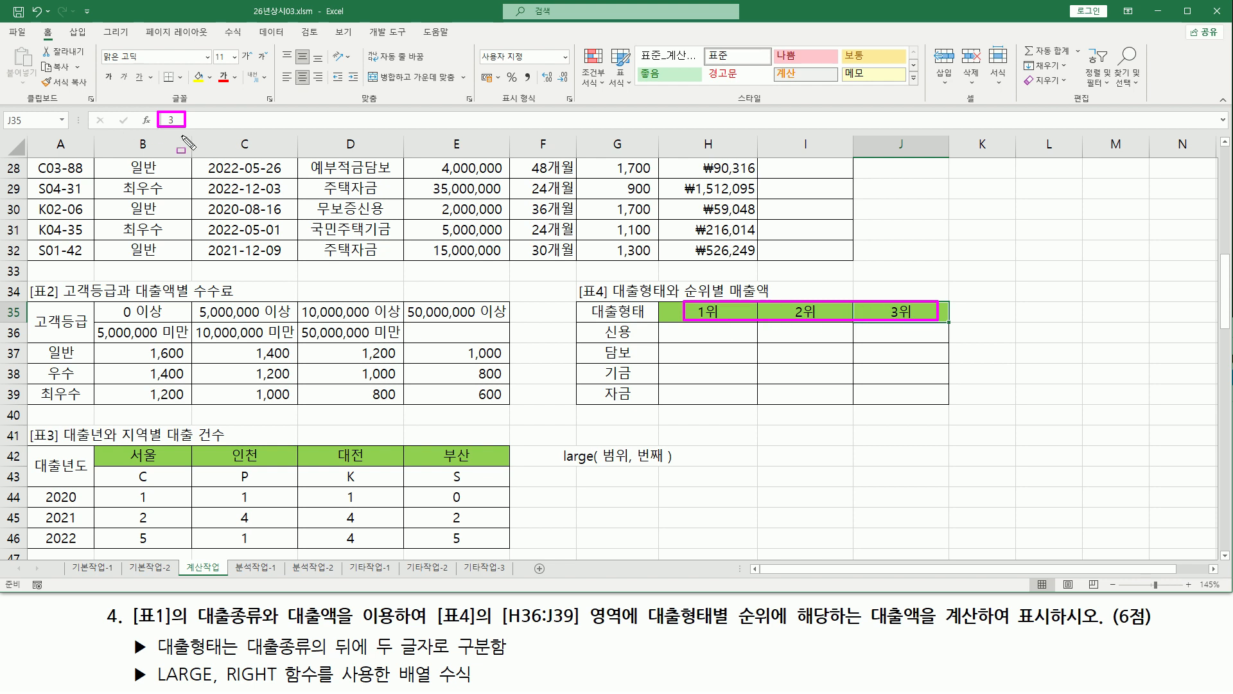
# Match the 번째 argument to the rank headers H35:J35 and review the loan forms in G36:G39 as the condition.
pyautogui.hotkey('ctrl', '2')
pyautogui.moveTo(632, 461)
pyautogui.mouseDown()
pyautogui.moveTo(660, 464)
pyautogui.moveTo(667, 445)
pyautogui.mouseUp()
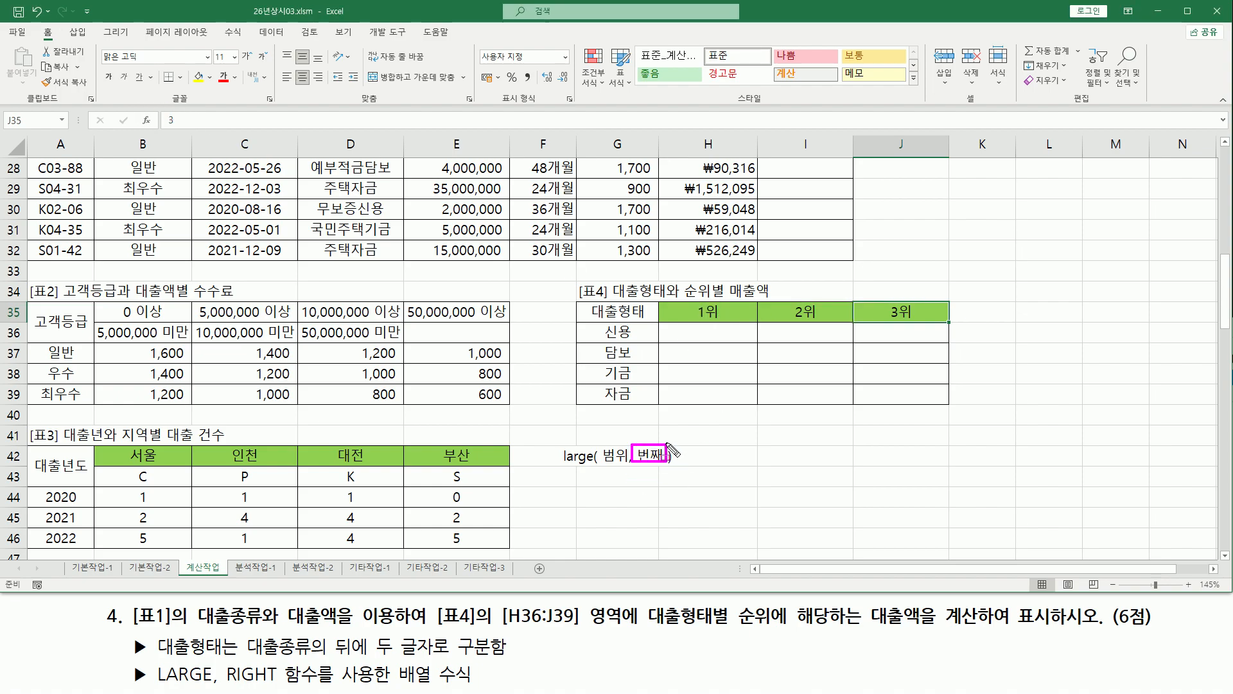
pyautogui.moveTo(686, 302); pyautogui.dragTo(949, 316)
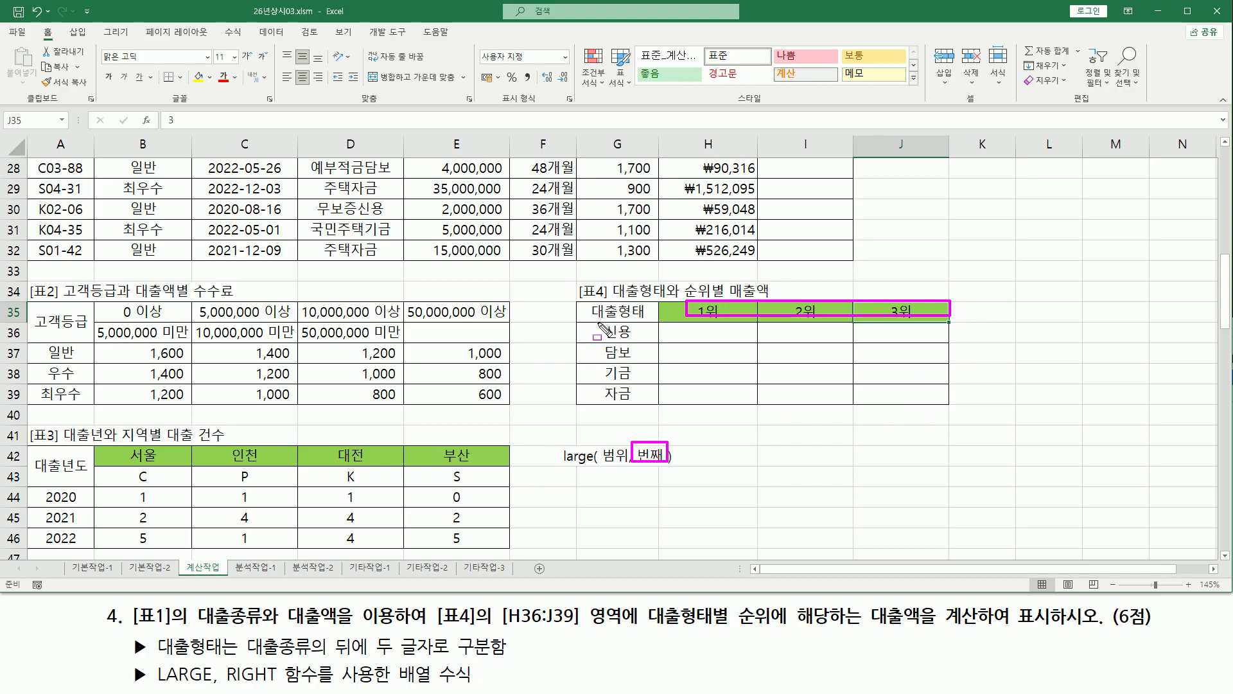
pyautogui.moveTo(598, 321)
pyautogui.mouseDown()
pyautogui.moveTo(634, 339)
pyautogui.moveTo(641, 405)
pyautogui.mouseUp()
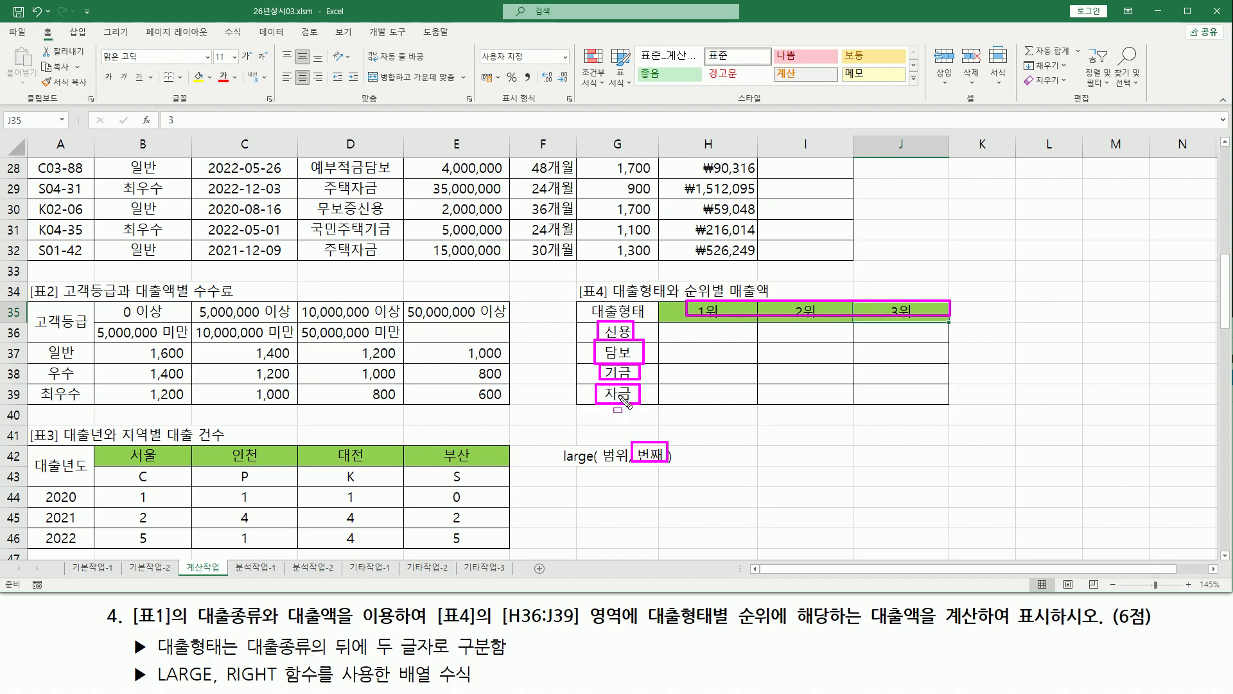
pyautogui.press('Escape')
pyautogui.click(653, 493)
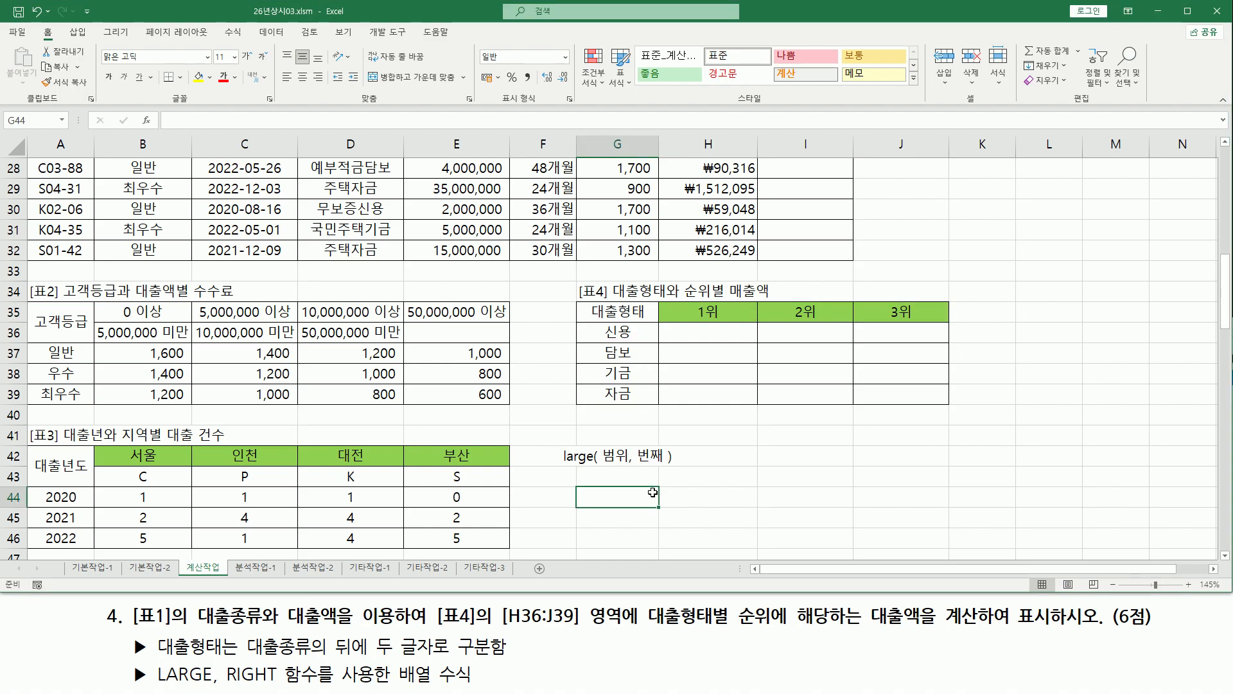
# Compare the last two characters of Table 1's loan types with Table 4's loan forms, following the RIGHT function requirement.
pyautogui.scroll(1, 346, 279)
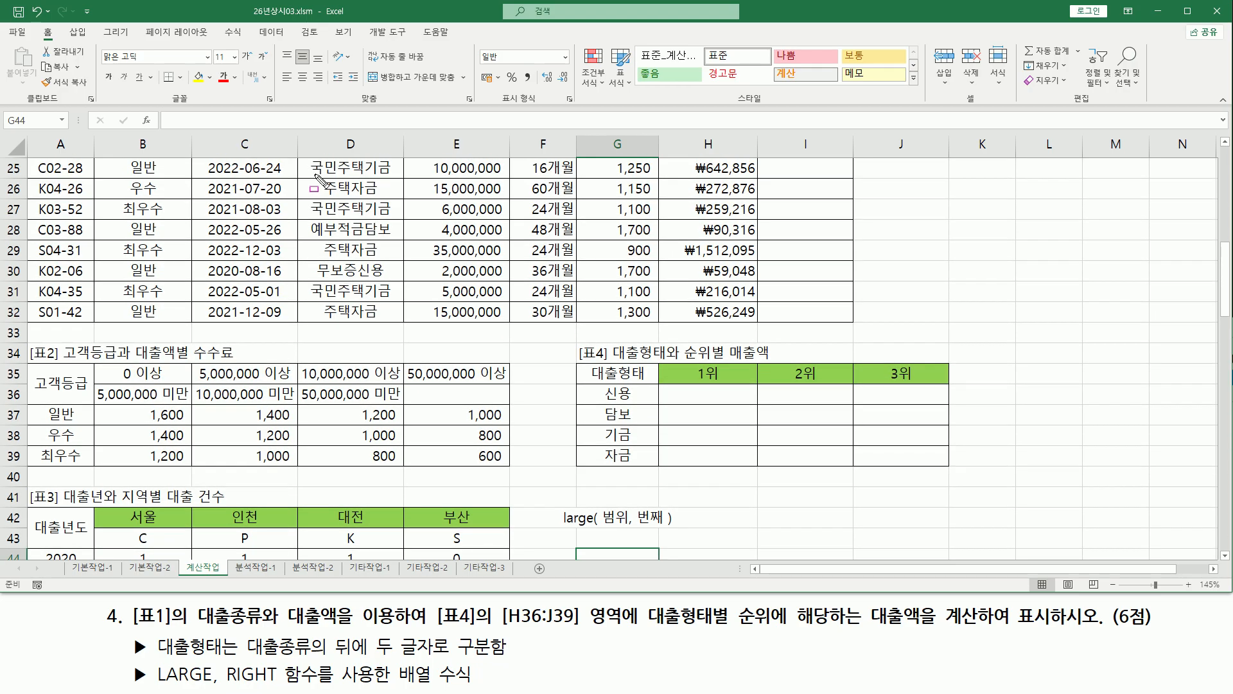
pyautogui.moveTo(298, 159)
pyautogui.mouseDown()
pyautogui.moveTo(350, 265)
pyautogui.moveTo(407, 329)
pyautogui.mouseUp()
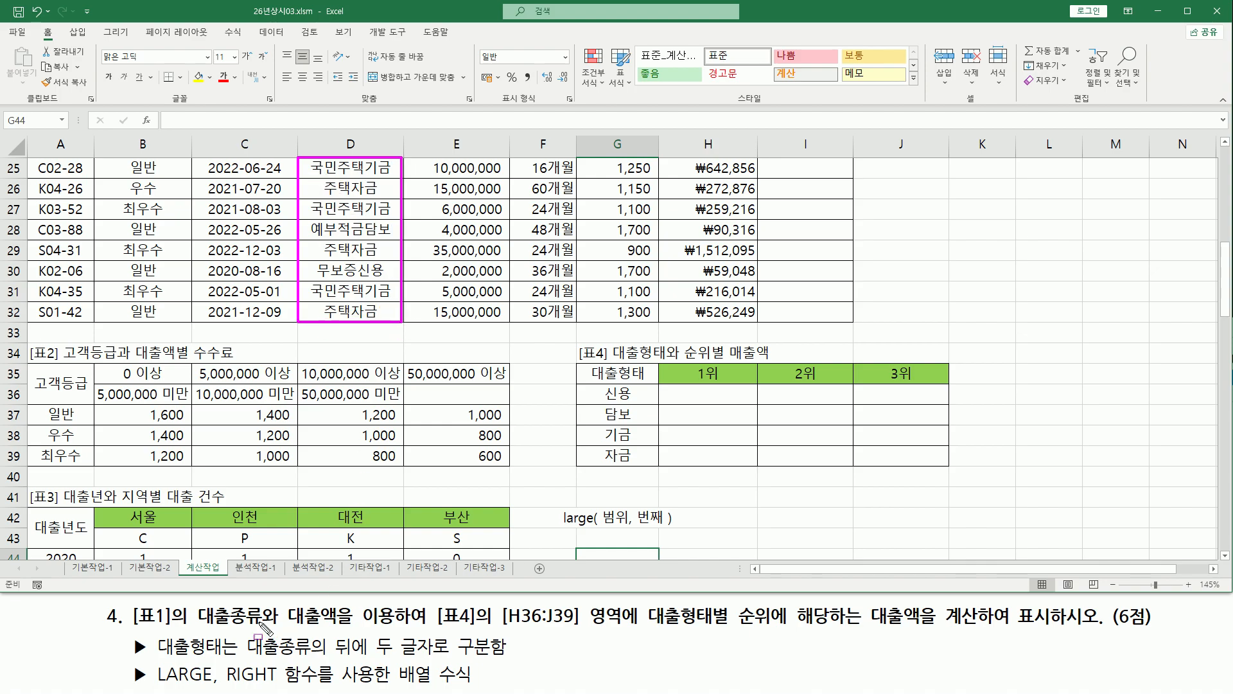
pyautogui.moveTo(153, 634)
pyautogui.mouseDown()
pyautogui.moveTo(235, 659)
pyautogui.moveTo(318, 657)
pyautogui.moveTo(331, 639)
pyautogui.moveTo(488, 660)
pyautogui.mouseUp()
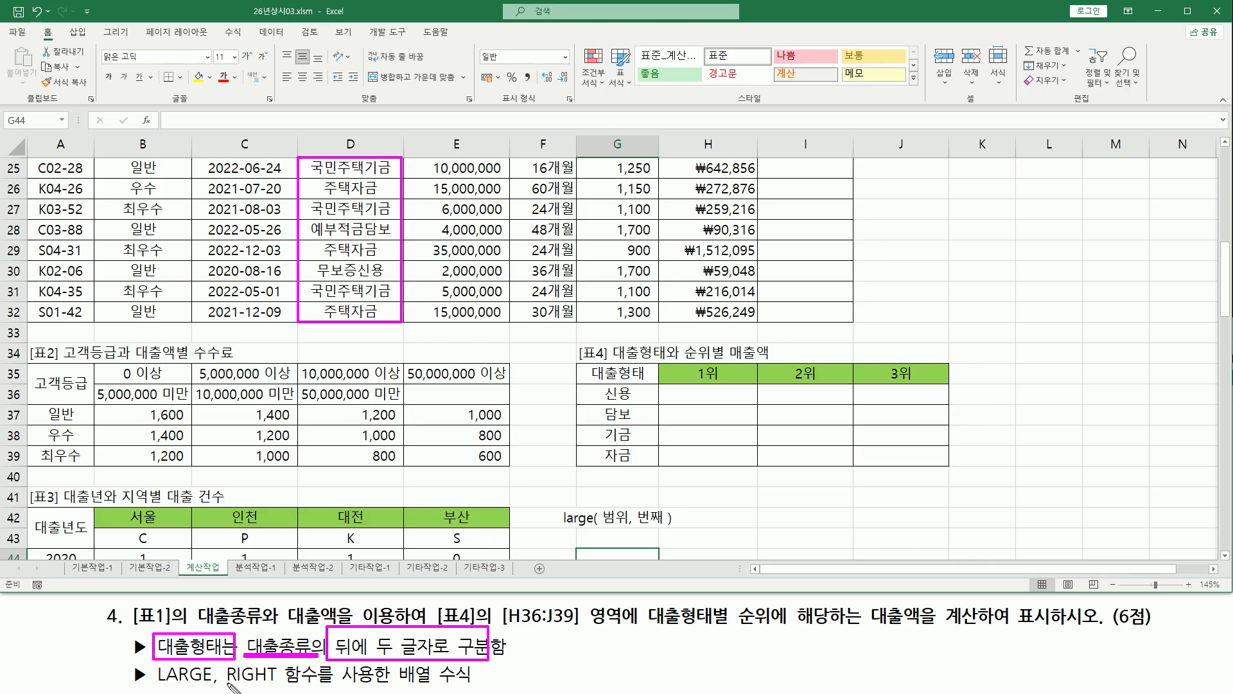
pyautogui.moveTo(226, 686); pyautogui.dragTo(320, 686)
pyautogui.press('Escape')
pyautogui.moveTo(364, 175)
pyautogui.mouseDown()
pyautogui.moveTo(388, 176)
pyautogui.moveTo(376, 196)
pyautogui.moveTo(389, 217)
pyautogui.moveTo(385, 282)
pyautogui.mouseUp()
pyautogui.moveTo(599, 385)
pyautogui.mouseDown()
pyautogui.moveTo(636, 403)
pyautogui.moveTo(643, 442)
pyautogui.moveTo(623, 463)
pyautogui.moveTo(646, 464)
pyautogui.mouseUp()
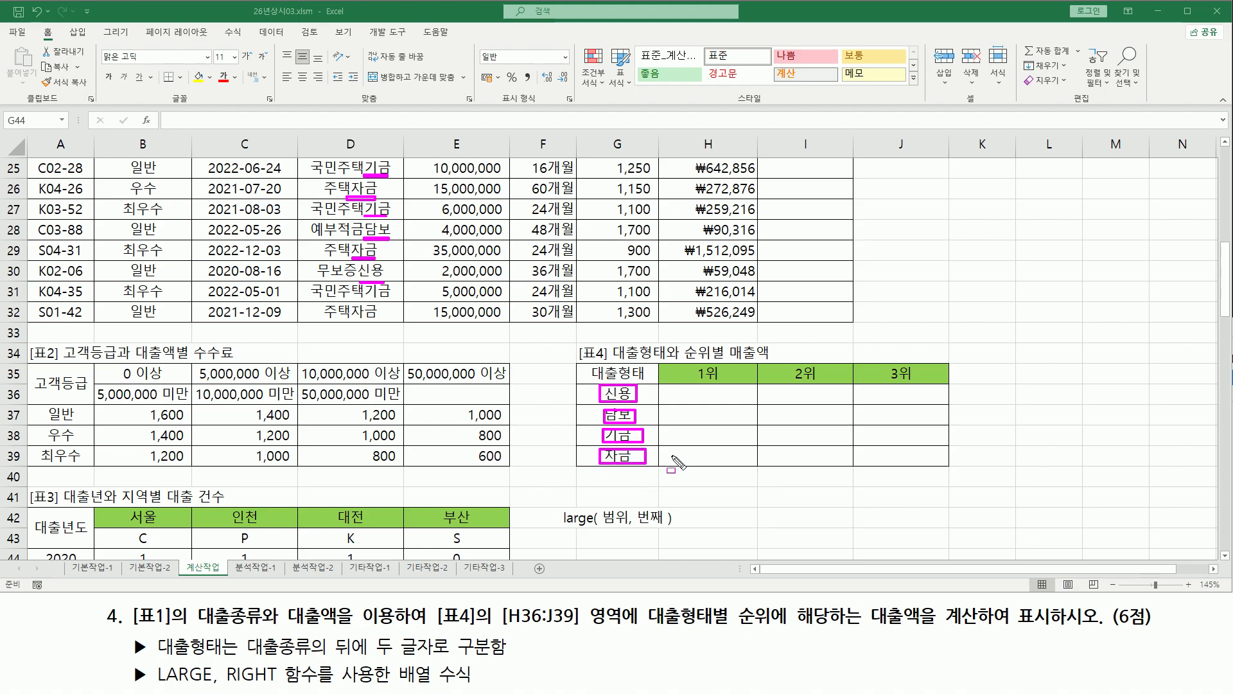
pyautogui.press('Escape')
# Insert "(조건) *" before 범위 in the G42 outline so it reads "large( (조건) * 범위, 번째 )".
pyautogui.scroll(-1, 680, 474)
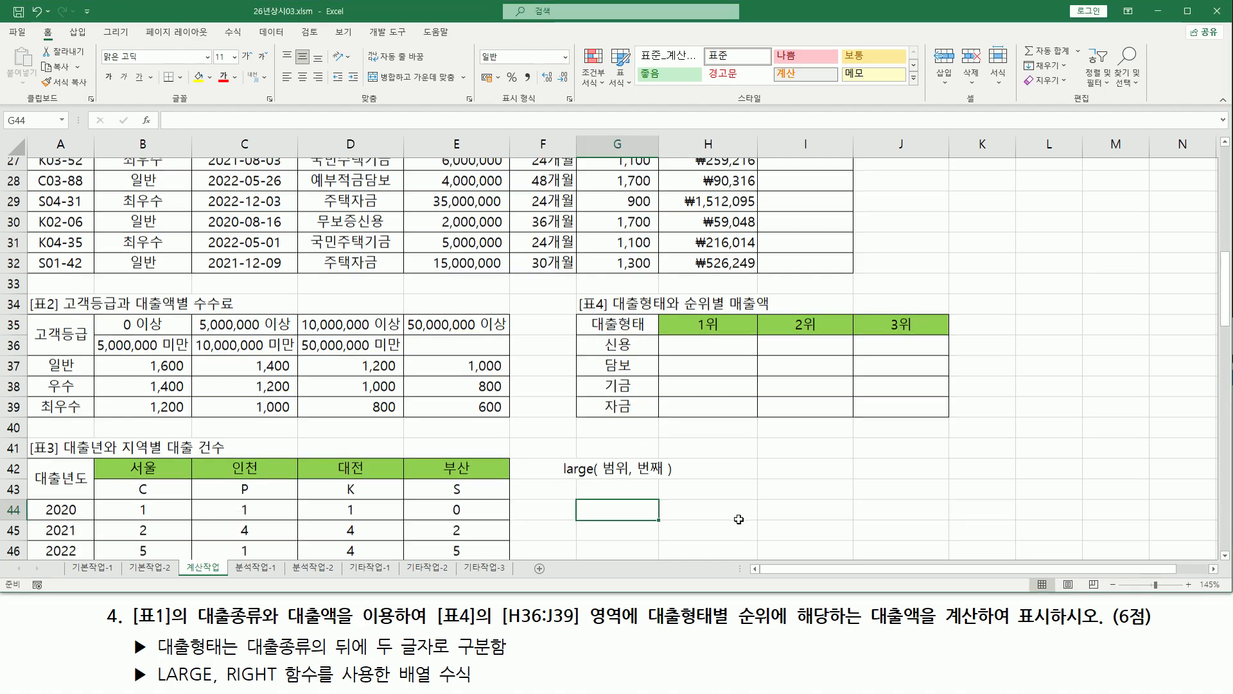
pyautogui.doubleClick(598, 456)
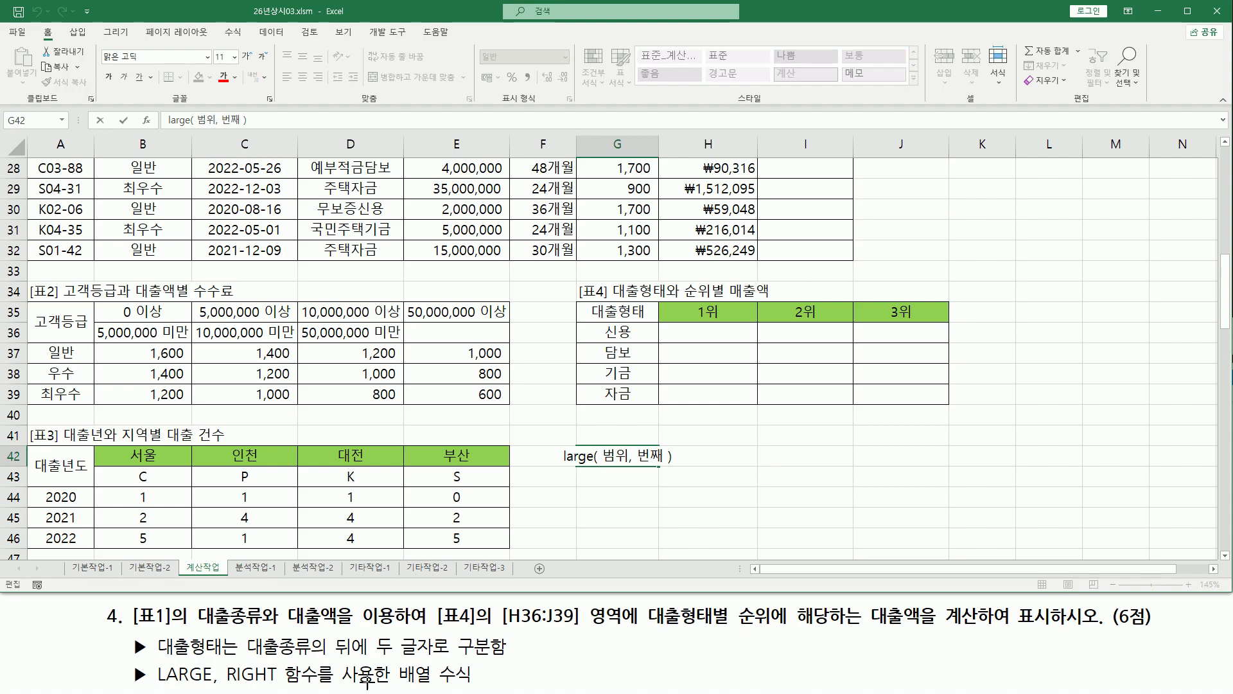
pyautogui.moveTo(396, 684); pyautogui.dragTo(487, 685)
pyautogui.press('Escape')
pyautogui.click(607, 456)
pyautogui.hotkey('shift', 'Right')
pyautogui.hotkey('shift', 'Right')
pyautogui.press('Left')
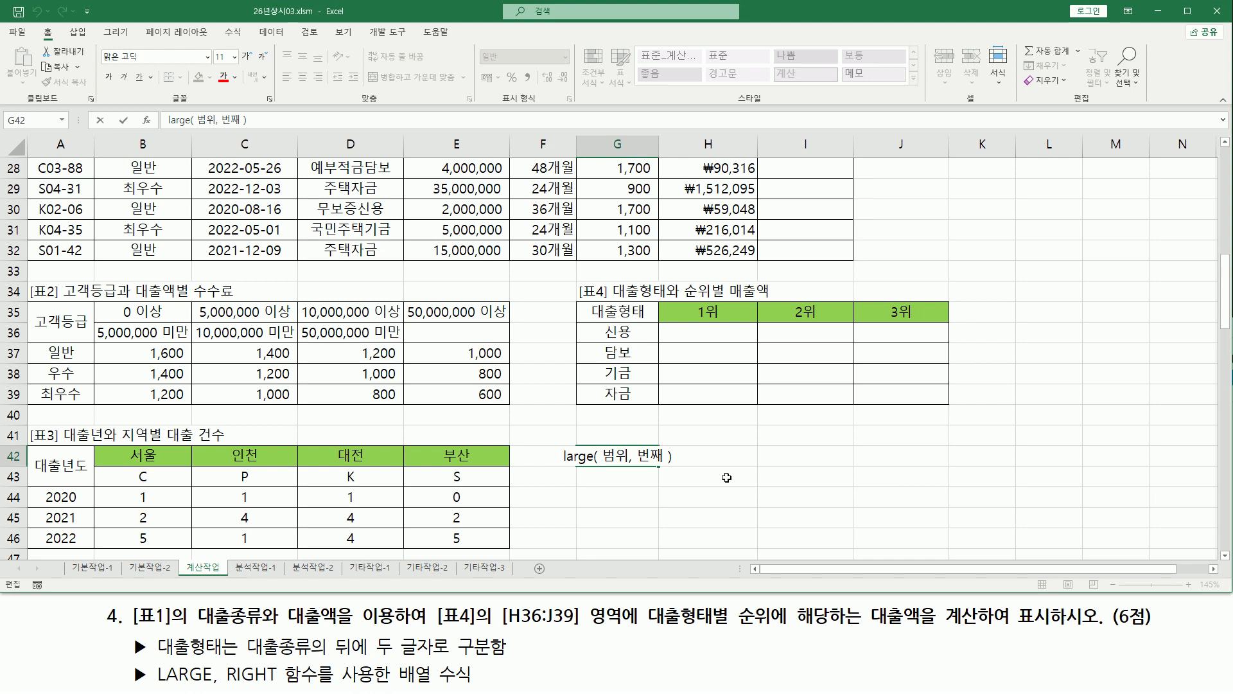
pyautogui.write('(')
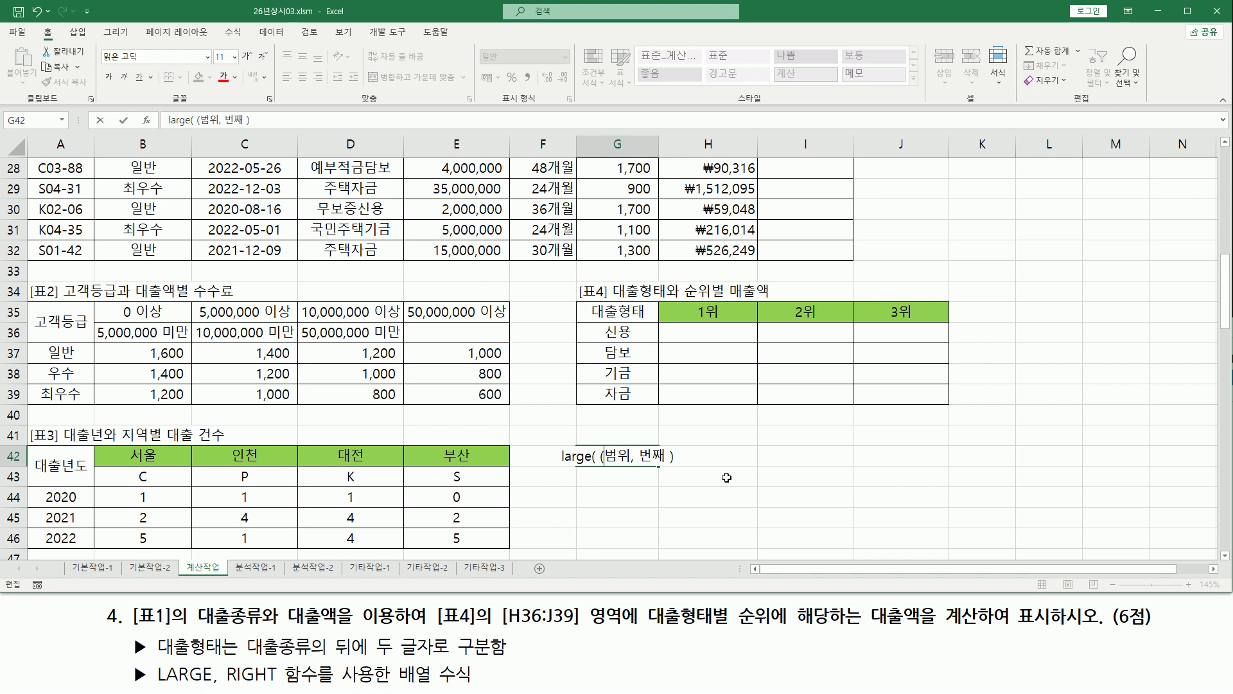
pyautogui.write('조건)')
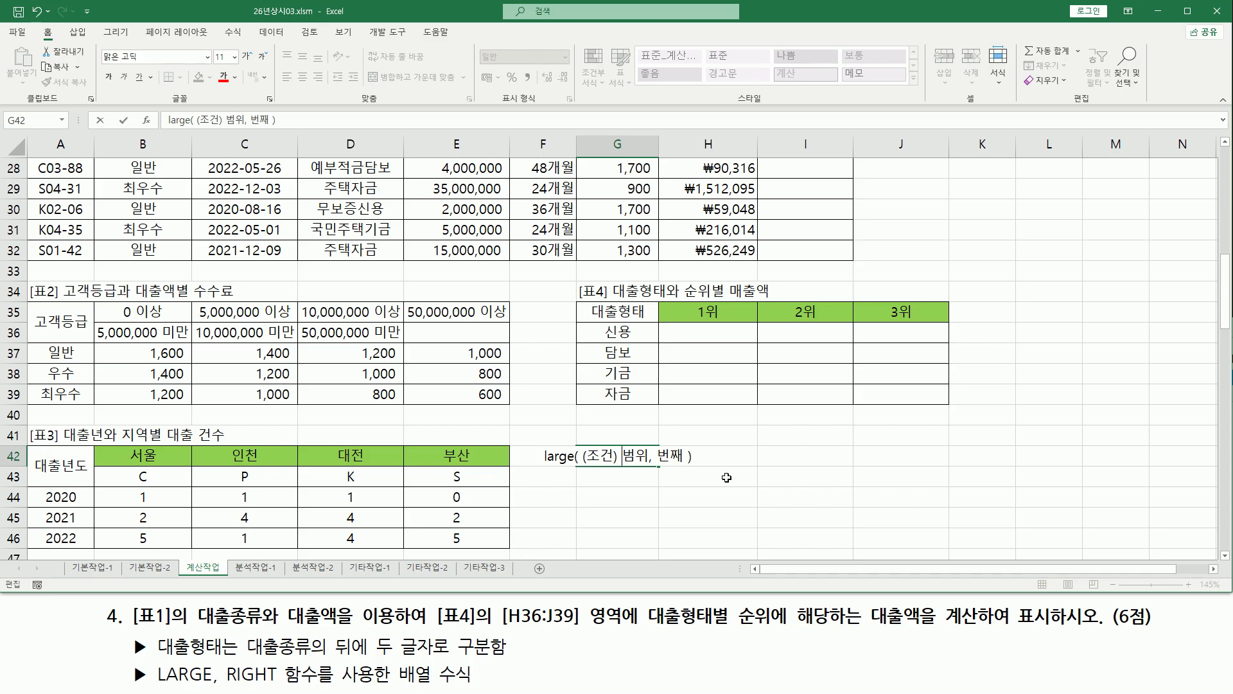
pyautogui.write(' *')
pyautogui.hotkey('shift', 'Right')
pyautogui.hotkey('shift', 'Right')
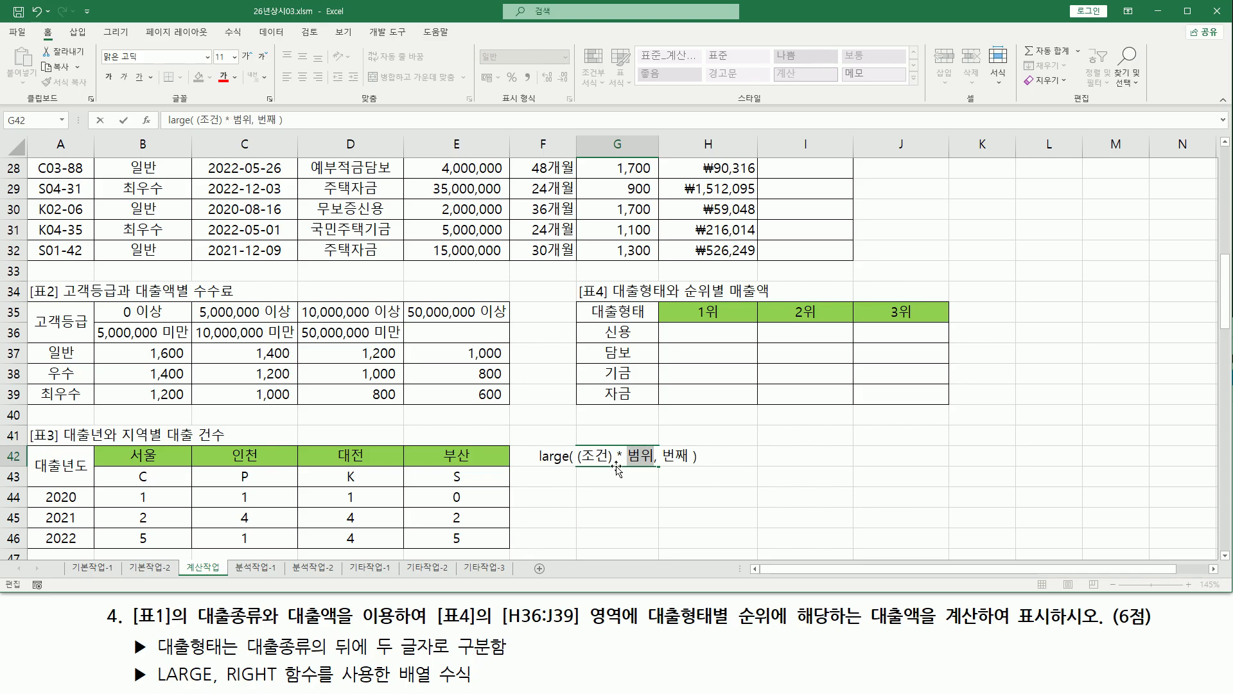
pyautogui.moveTo(579, 455); pyautogui.dragTo(689, 464)
pyautogui.moveTo(535, 464); pyautogui.dragTo(569, 464)
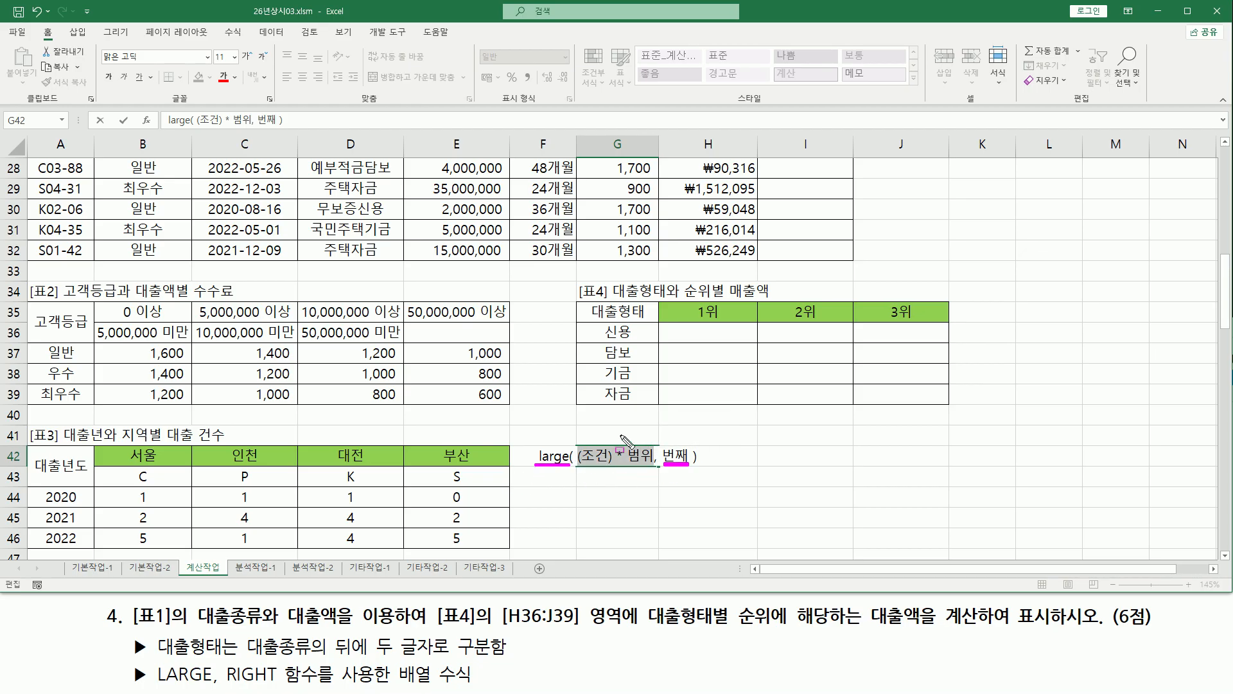
pyautogui.press('Escape')
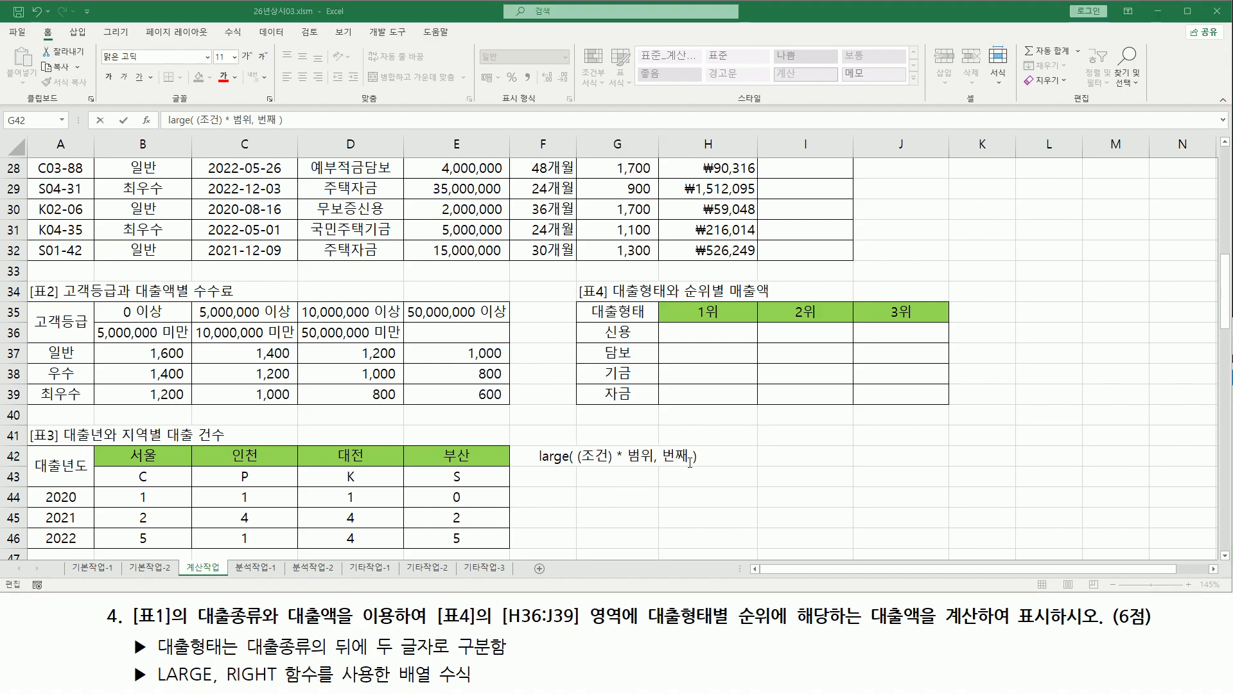
pyautogui.click(766, 480)
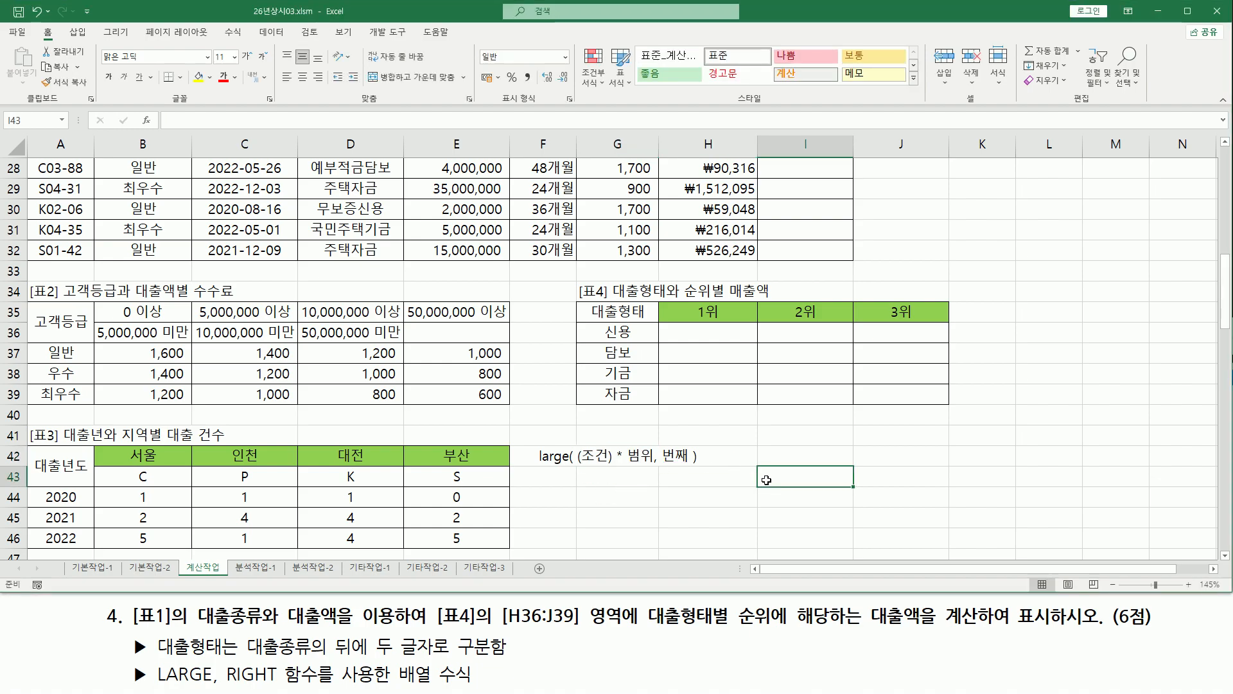
# Replace 조건 with 대출형태 in the G42 outline so it reads "large( (대출형태) * 범위, 번째 )".
pyautogui.click(559, 457)
pyautogui.doubleClick(587, 453)
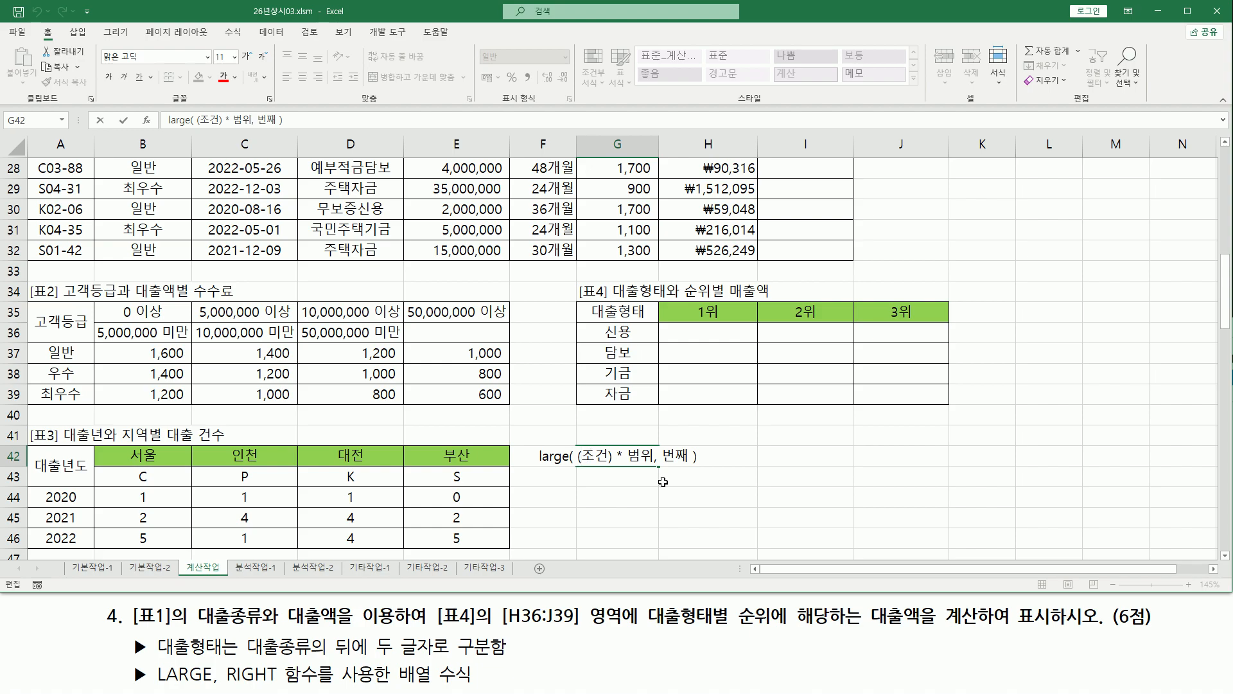
pyautogui.write('대출형')
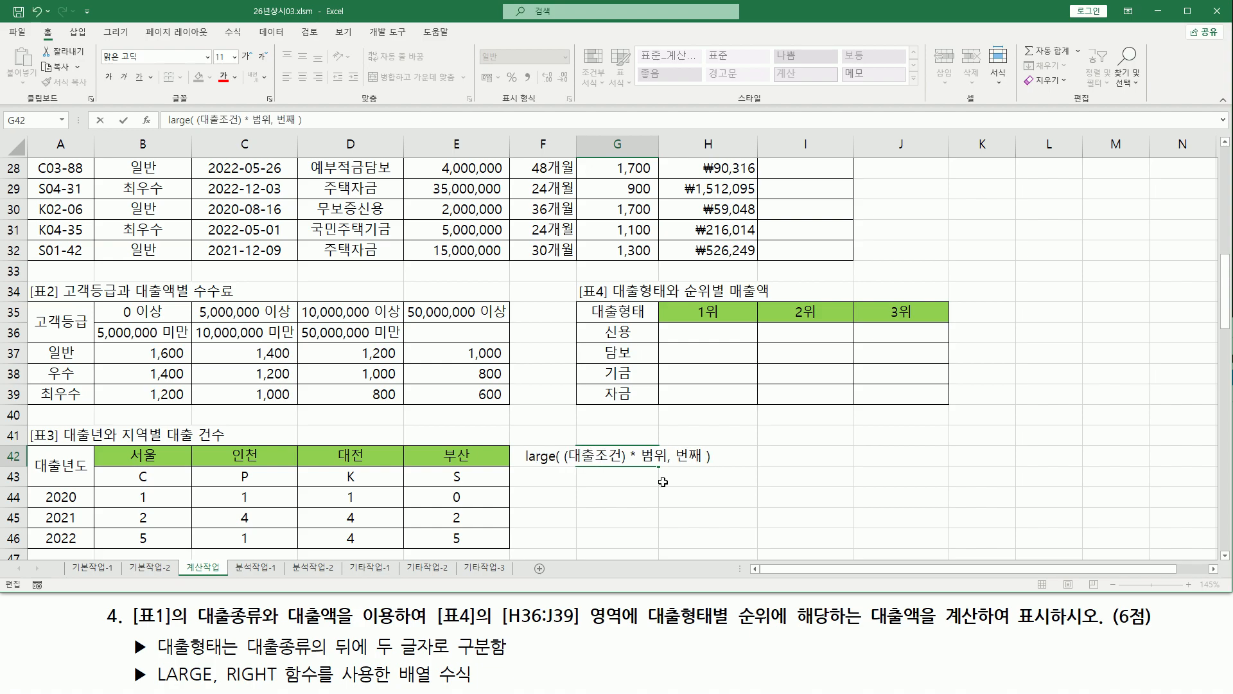
pyautogui.write('태')
pyautogui.press('Delete')
pyautogui.press('Delete')
pyautogui.press('Return')
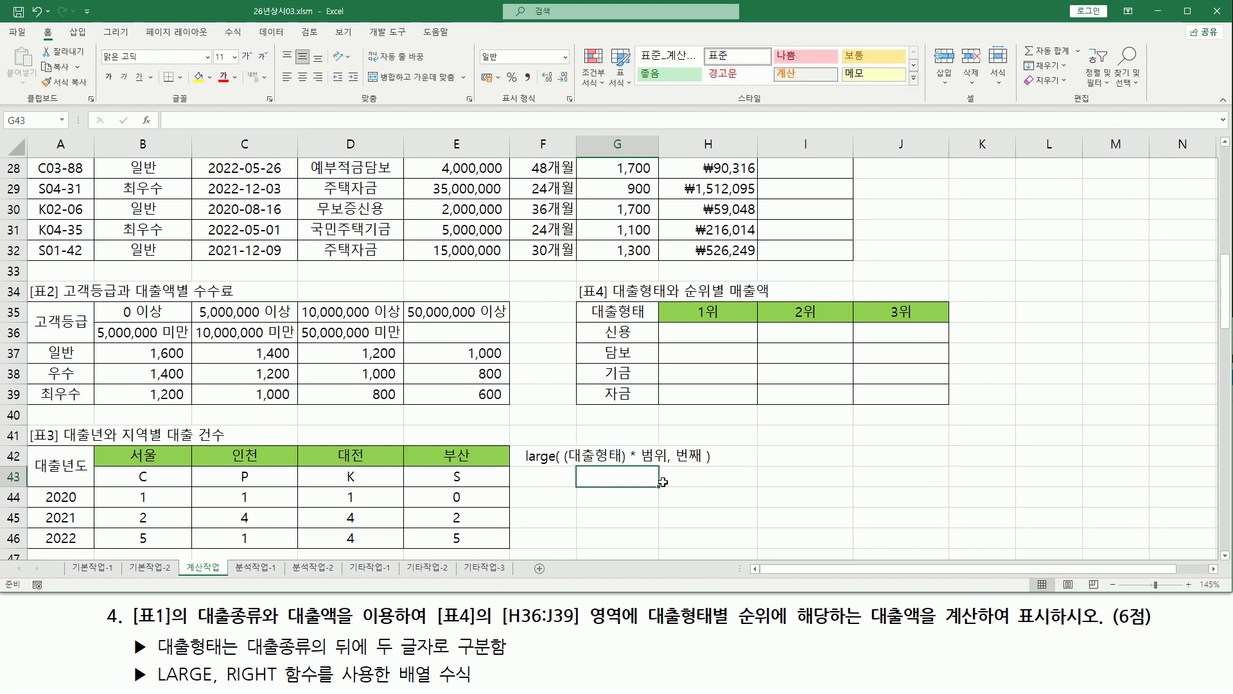
# Review the G42 outline and start a LARGE formula in H36 with an opening parenthesis for the loan-form condition.
pyautogui.click(628, 513)
pyautogui.moveTo(565, 464); pyautogui.dragTo(705, 471)
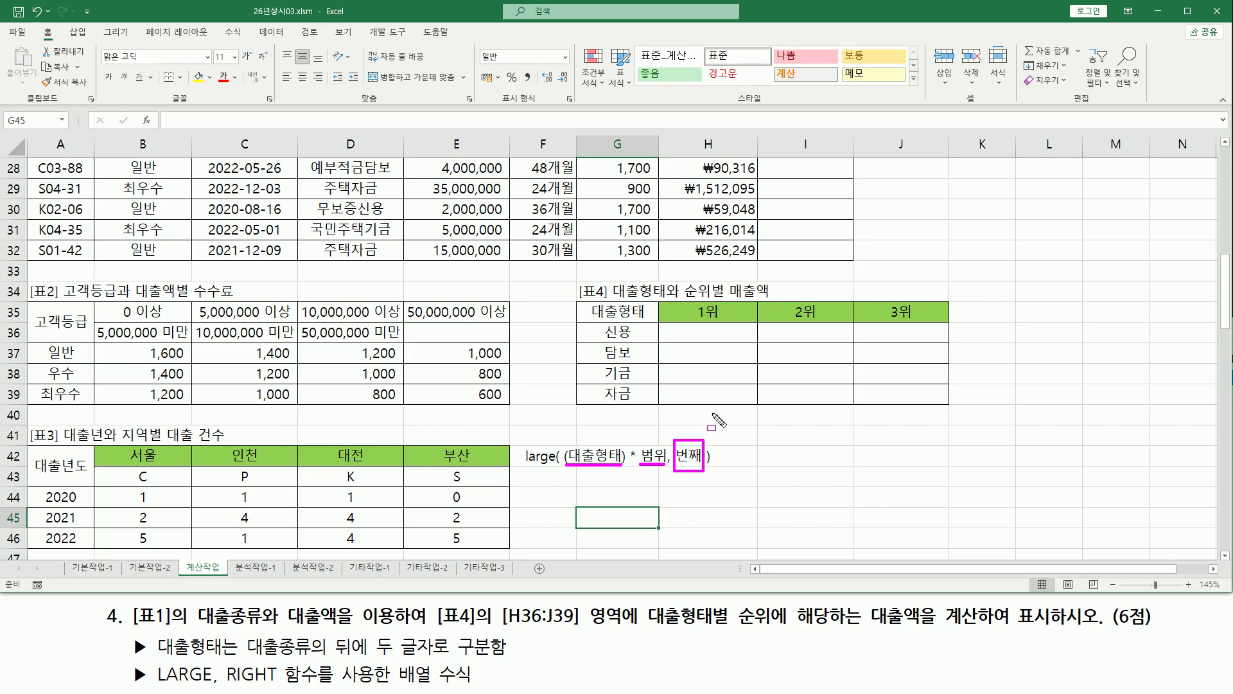
pyautogui.press('Escape')
pyautogui.click(708, 332)
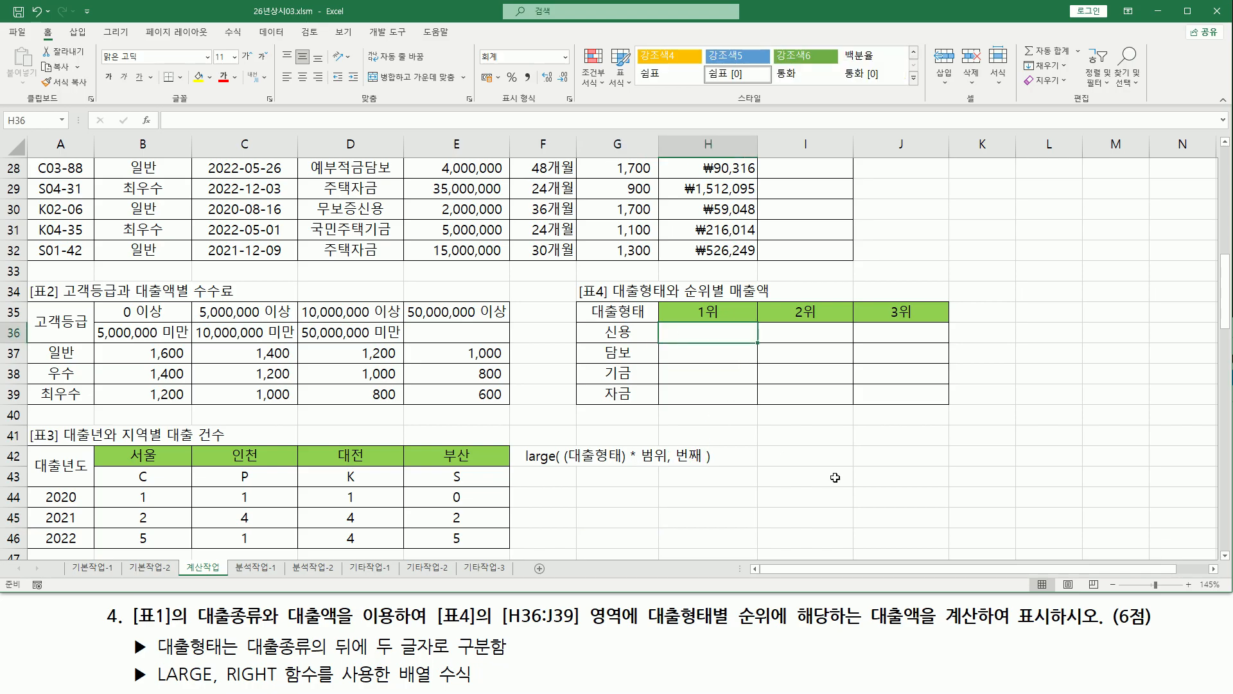
pyautogui.write('=')
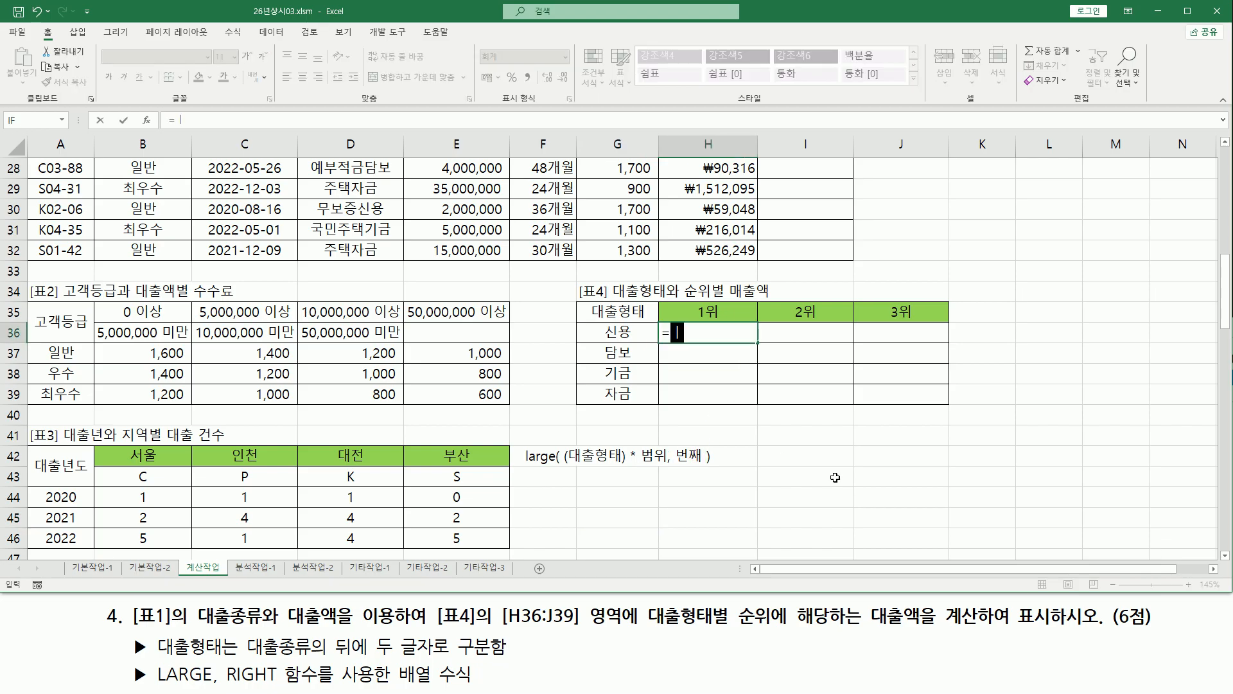
pyautogui.write('la')
pyautogui.press('Tab')
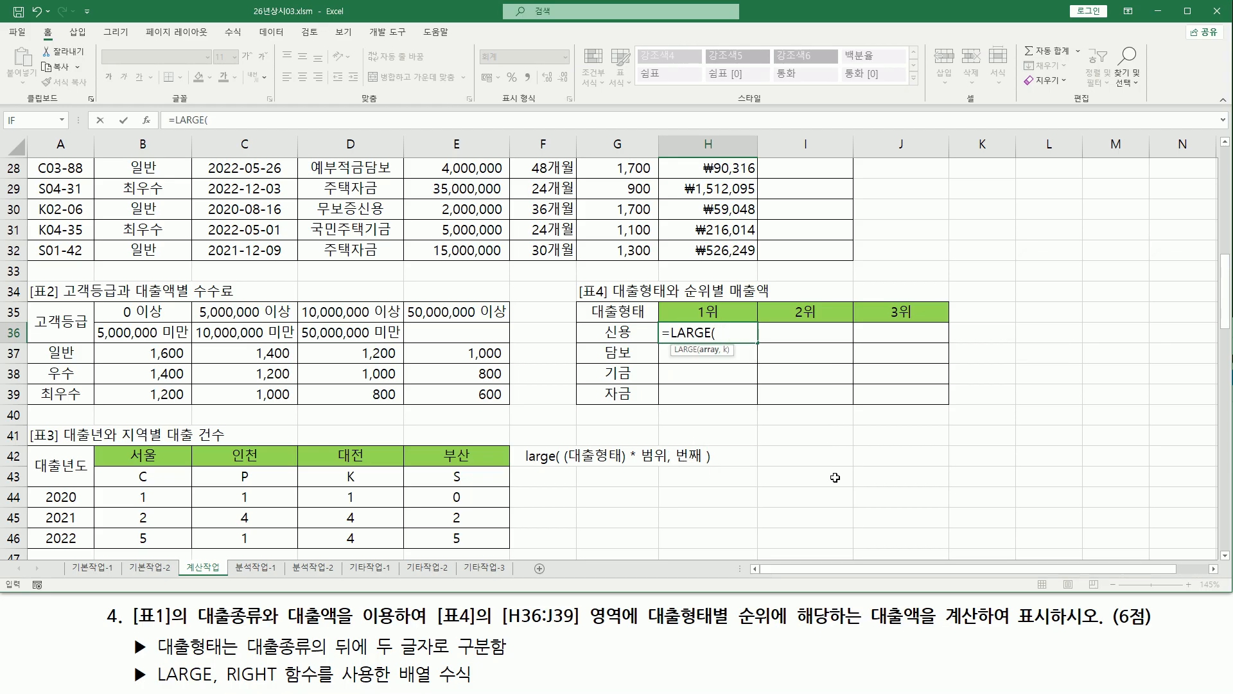
pyautogui.write('(')
pyautogui.press('Hangul')
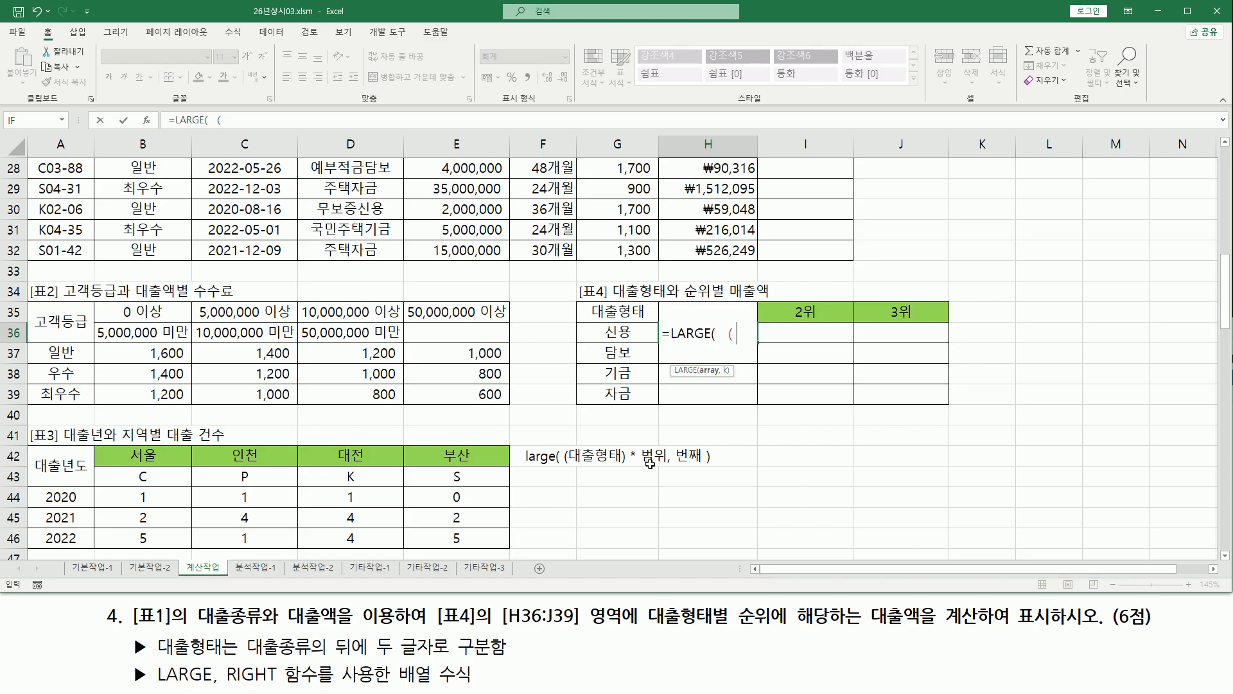
# Add the condition RIGHT( D3:D32, 2 ) = G36 inside LARGE in H36, comparing Table 1's loan types with the loan form.
pyautogui.write('ri')
pyautogui.press('Tab')
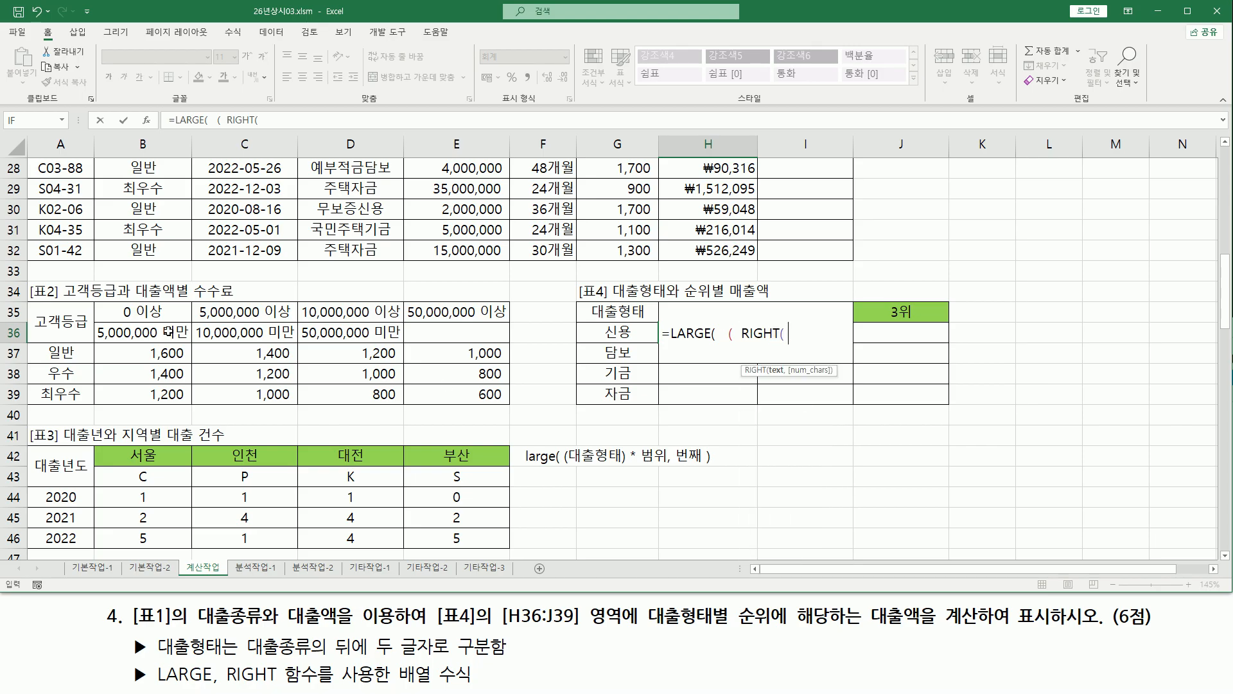
pyautogui.scroll(9, 463, 302)
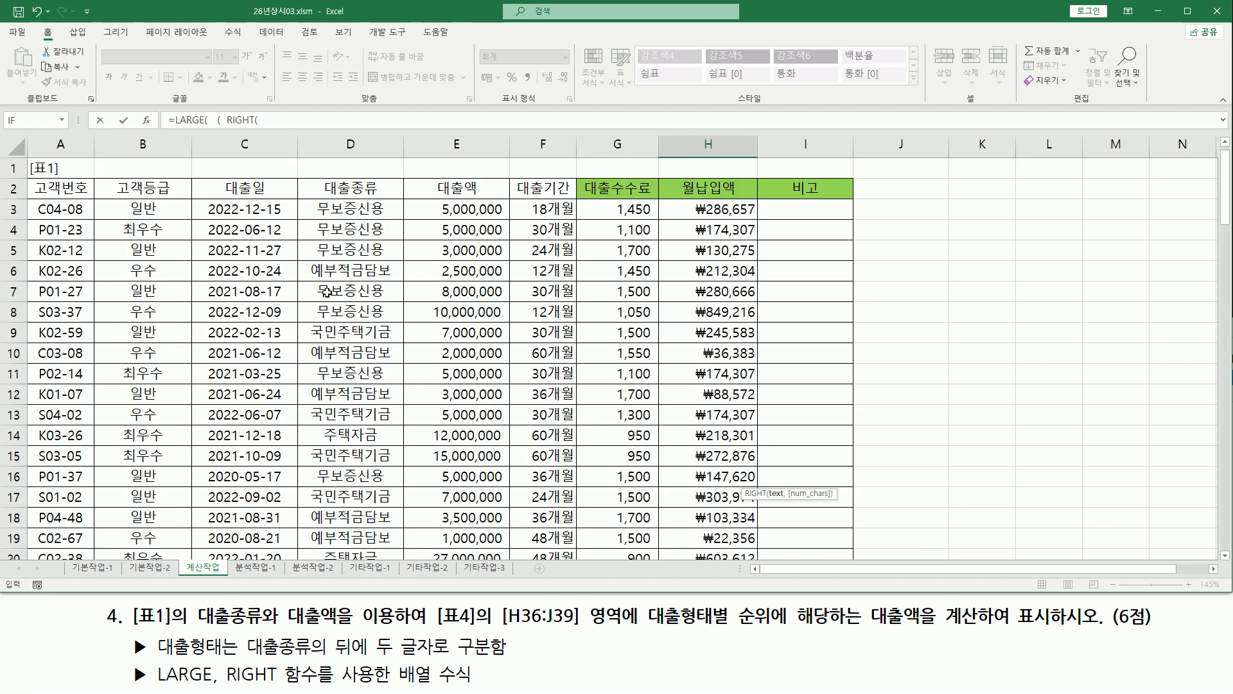
pyautogui.moveTo(368, 210); pyautogui.dragTo(360, 498)
pyautogui.scroll(-4, 797, 462)
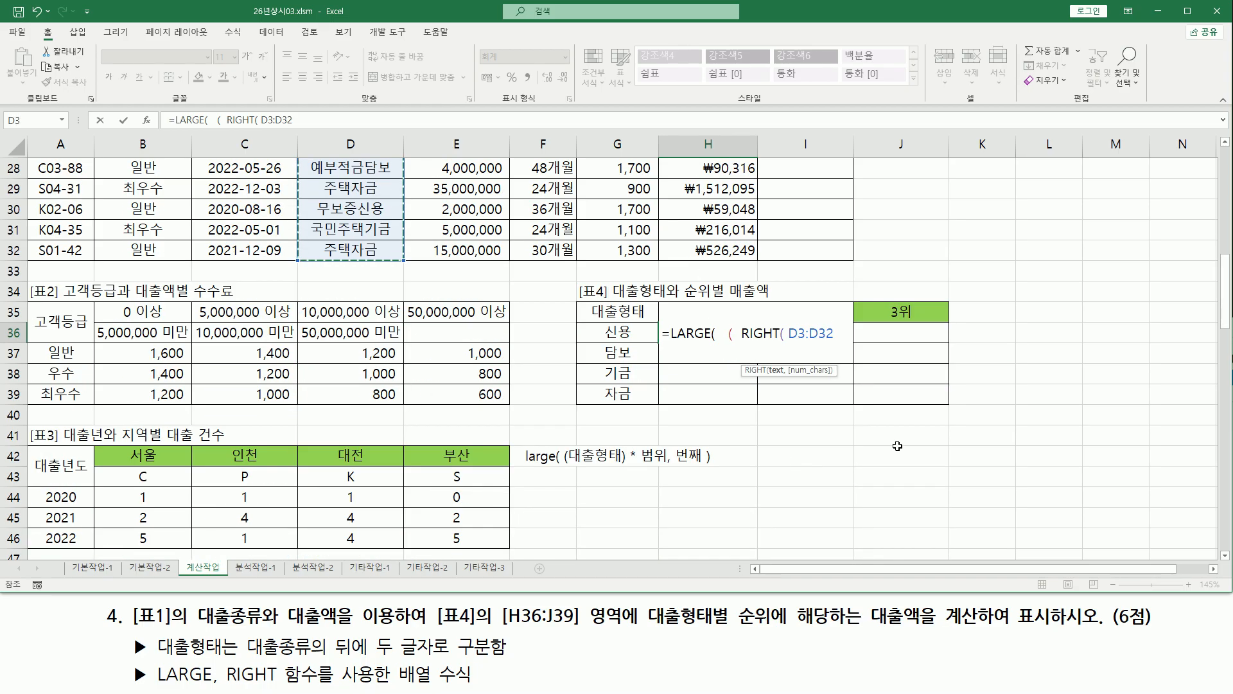
pyautogui.write(', 2')
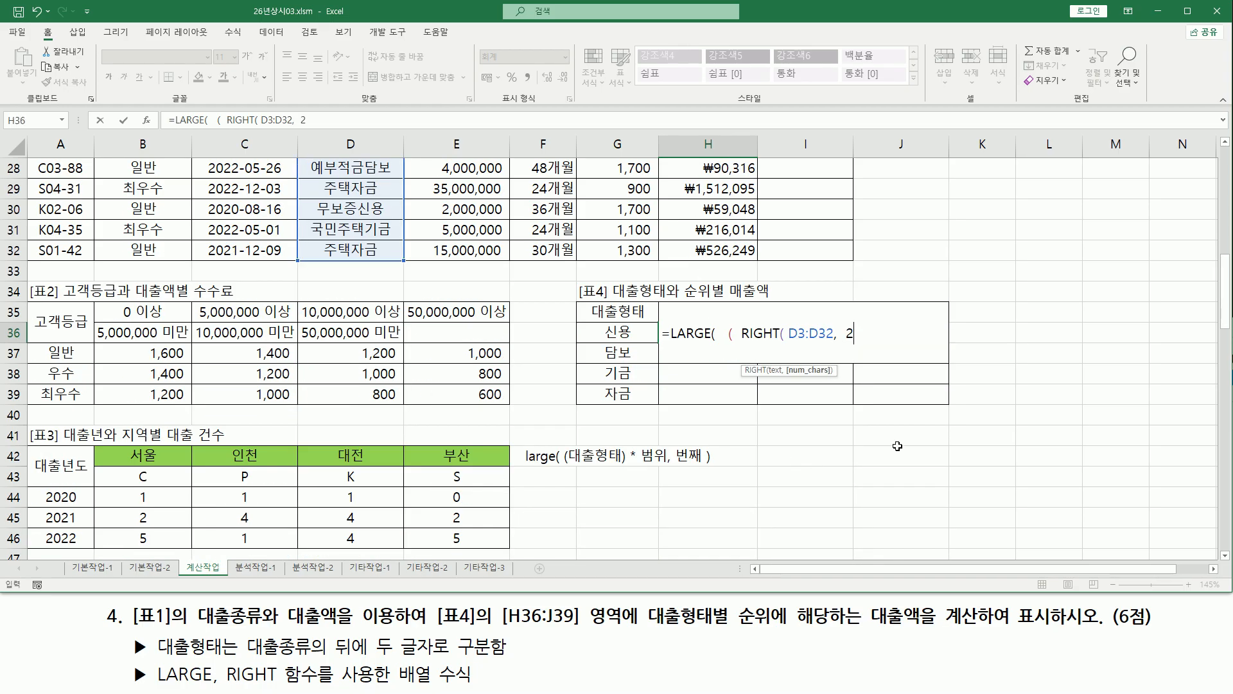
pyautogui.write(' )  =')
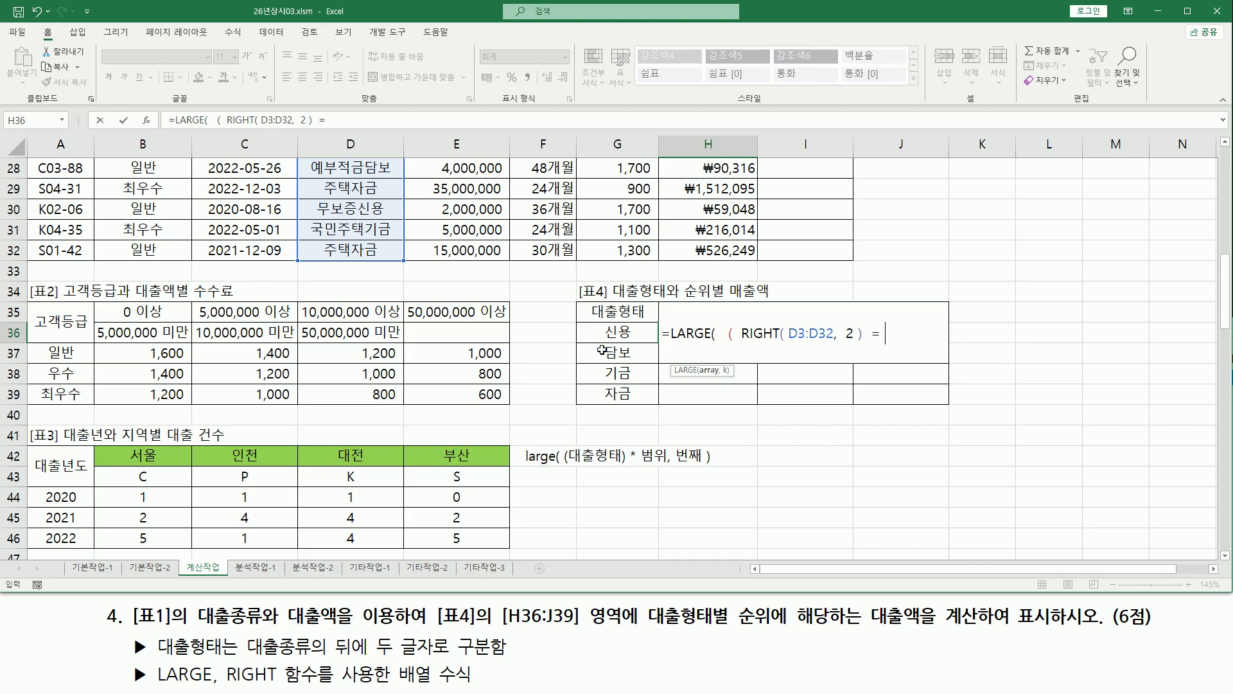
pyautogui.click(625, 332)
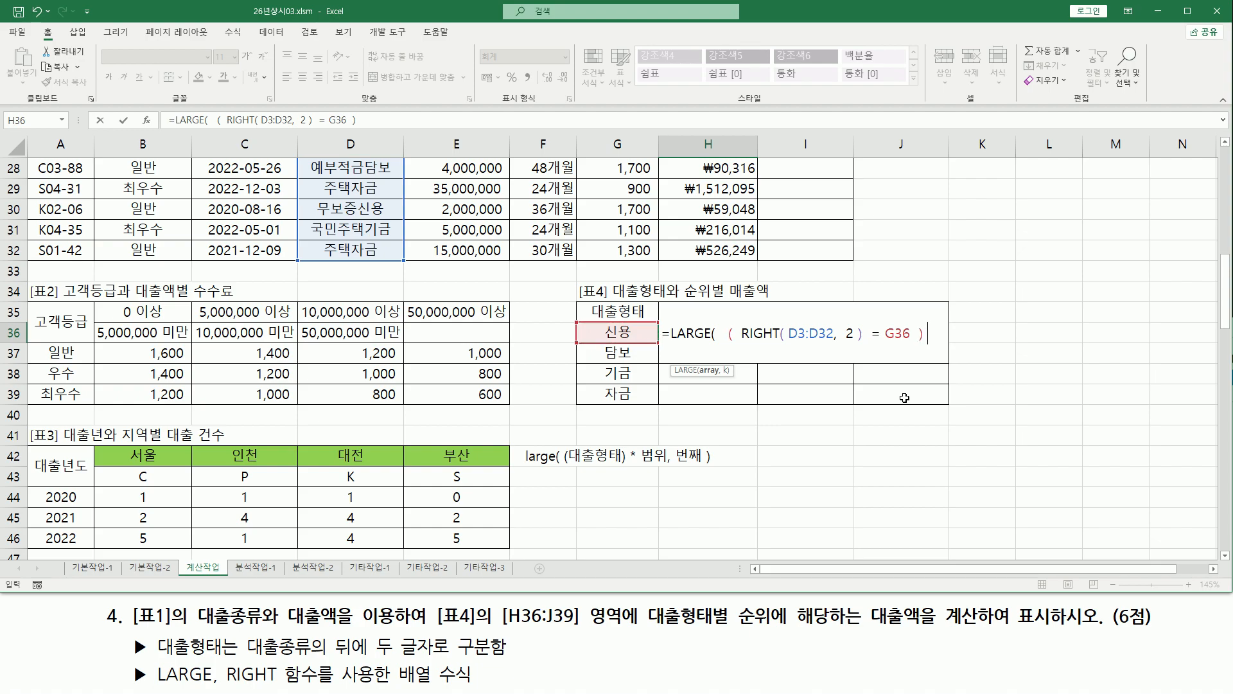
# Multiply the loan-form condition by Table 1's loan amounts E3:E32 in the H36 formula.
pyautogui.write(') *')
pyautogui.moveTo(628, 467); pyautogui.dragTo(700, 471)
pyautogui.press('Escape')
pyautogui.click(961, 333)
pyautogui.scroll(9, 430, 421)
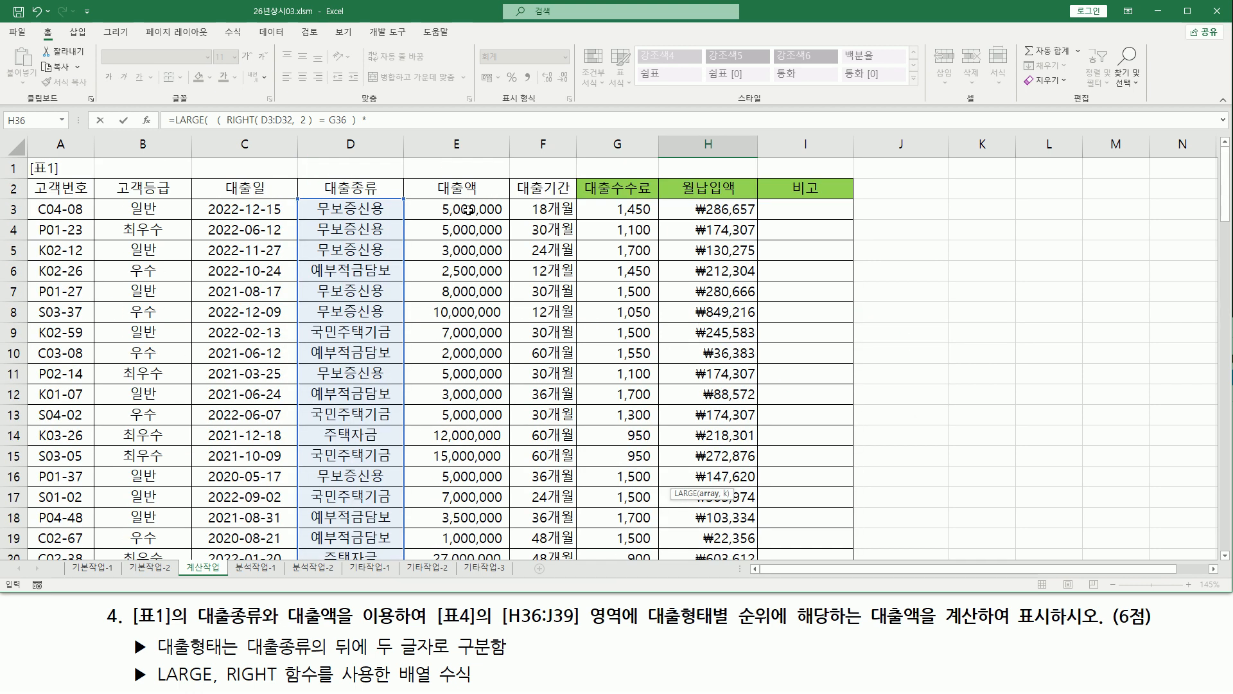
pyautogui.moveTo(468, 210); pyautogui.dragTo(456, 497)
pyautogui.scroll(-3, 456, 498)
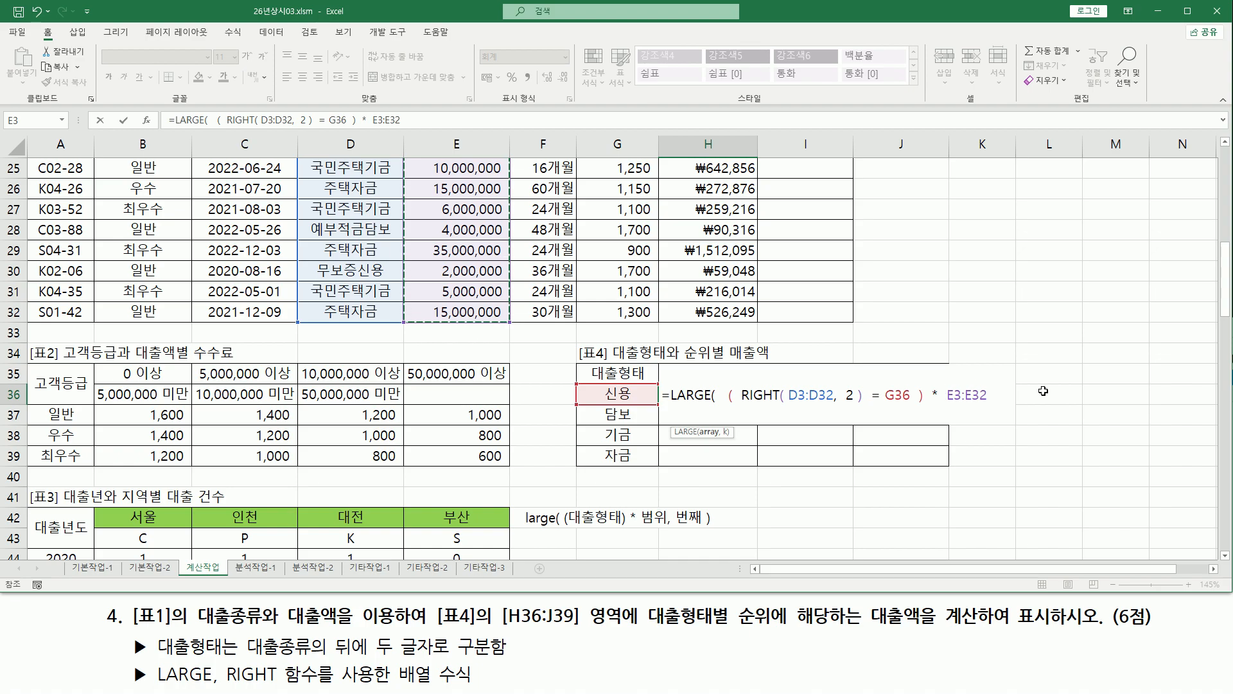
# Use rank header H35 as the LARGE function's k argument and enter the H36 formula as an array formula.
pyautogui.write(',')
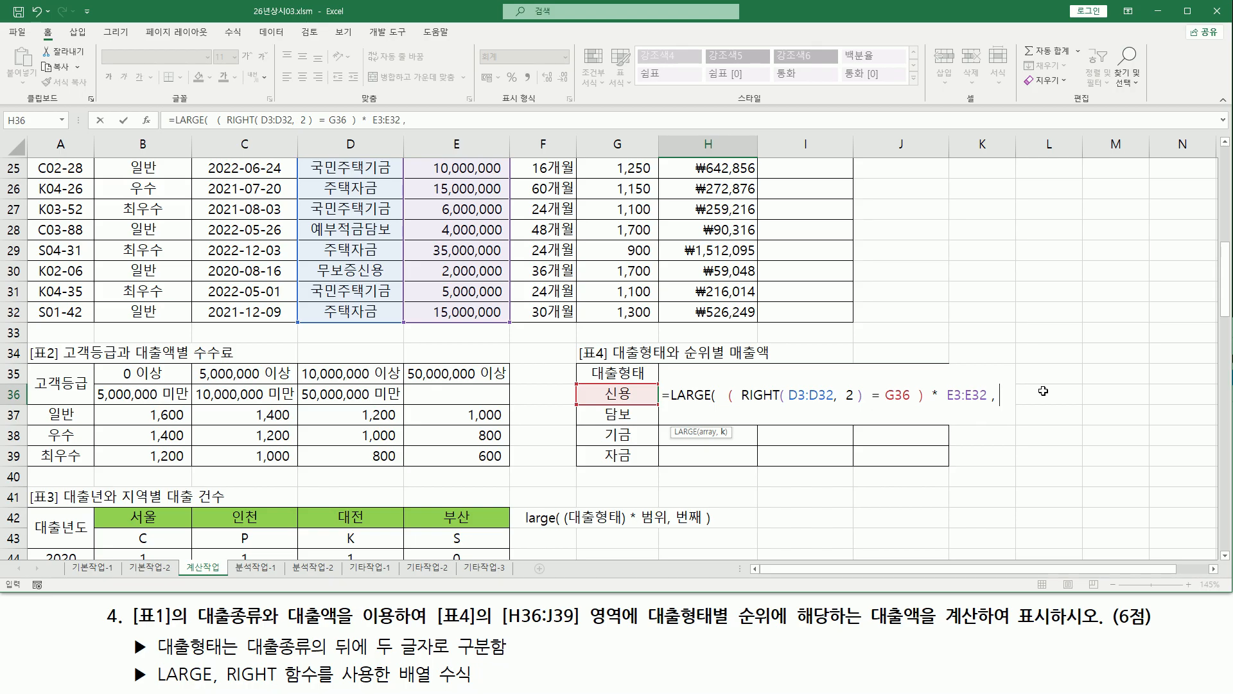
pyautogui.press('Up')
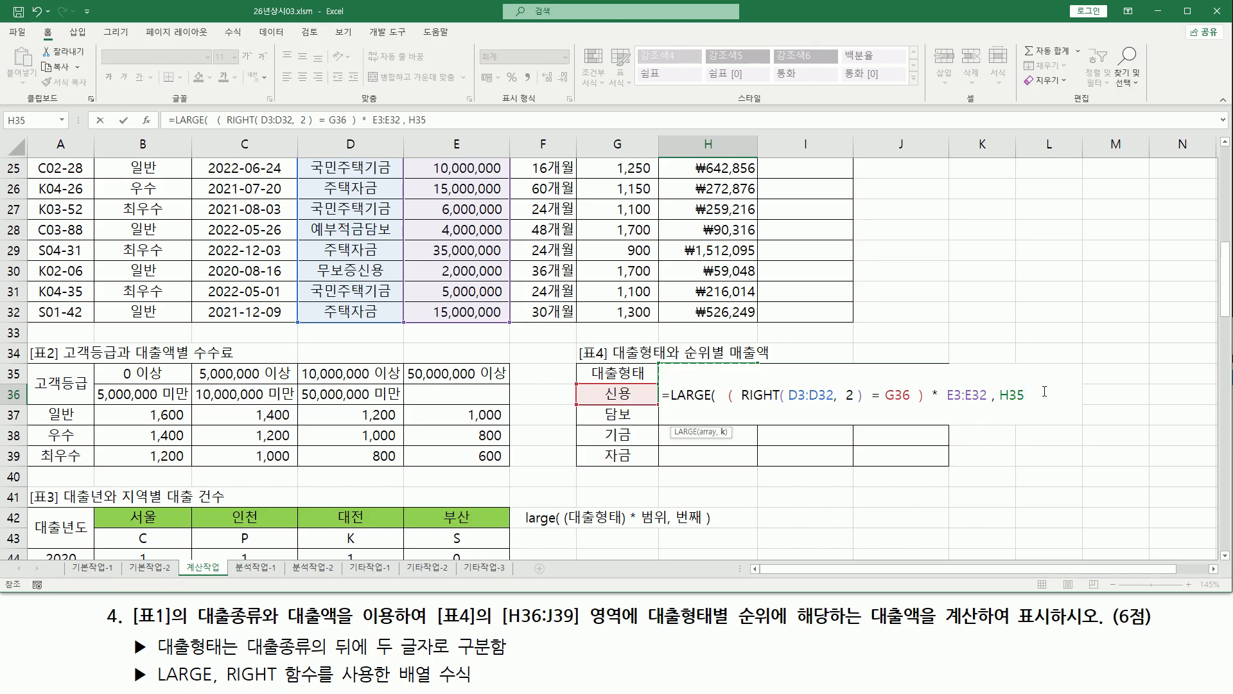
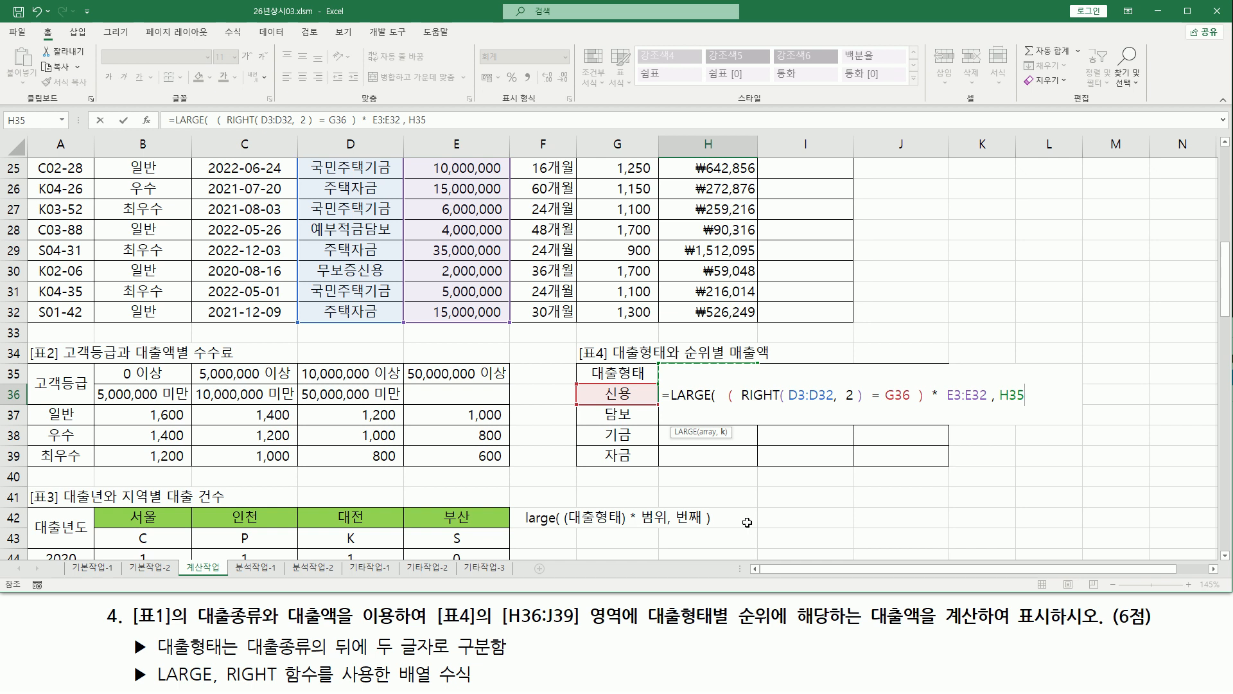
pyautogui.hotkey('ctrl', '2')
pyautogui.moveTo(678, 525); pyautogui.dragTo(700, 526)
pyautogui.press('Escape')
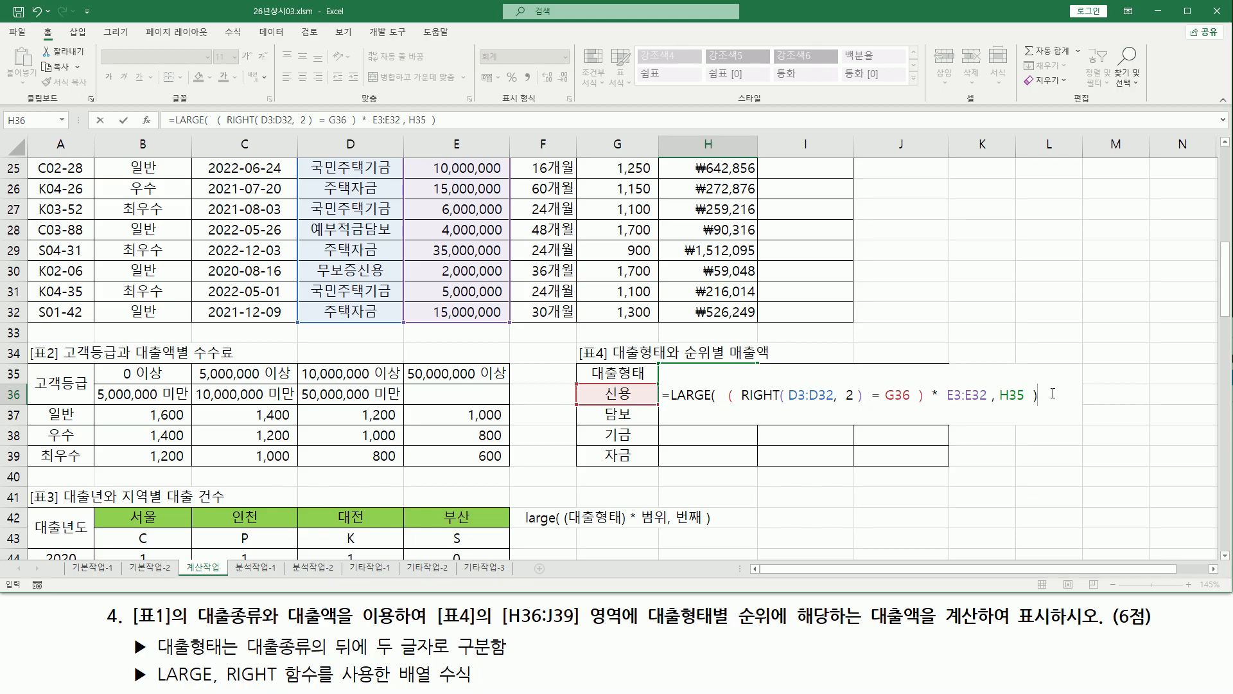
pyautogui.hotkey('ctrl', 'shift', 'Return')
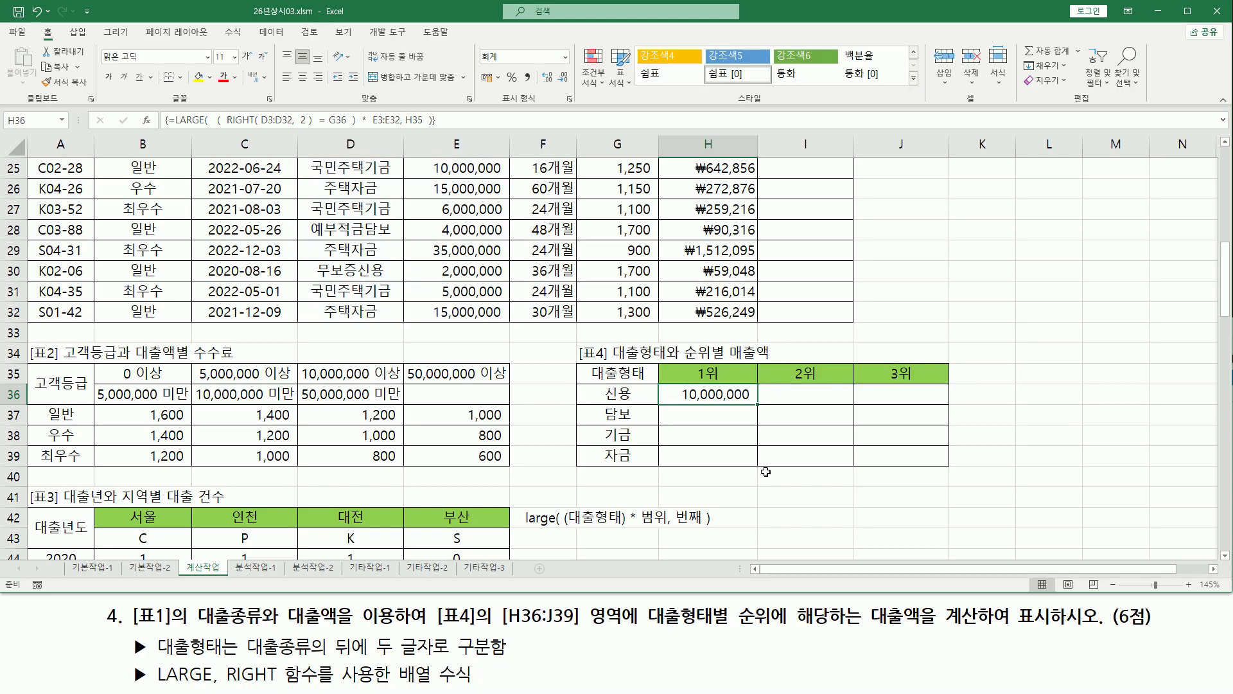
# Make the ranges absolute as $D$3:$D$32 and $E$3:$E$32 in H36 and re-enter it as an array formula.
pyautogui.doubleClick(730, 394)
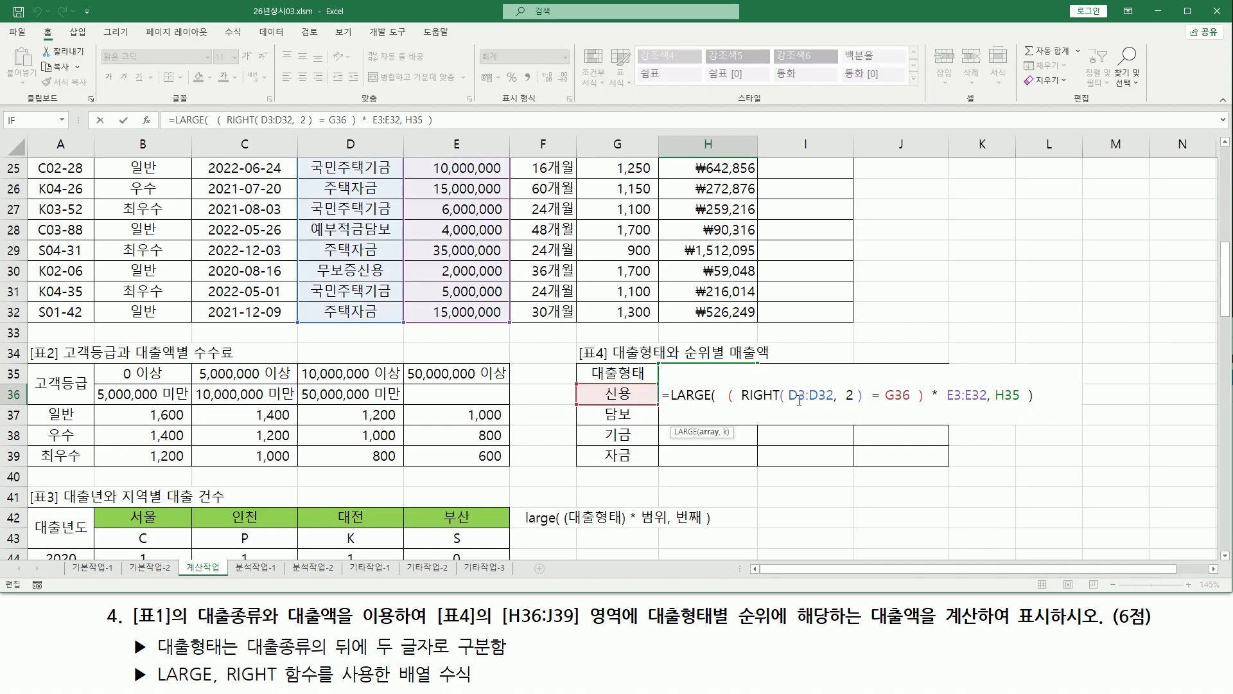
pyautogui.scroll(8, 479, 340)
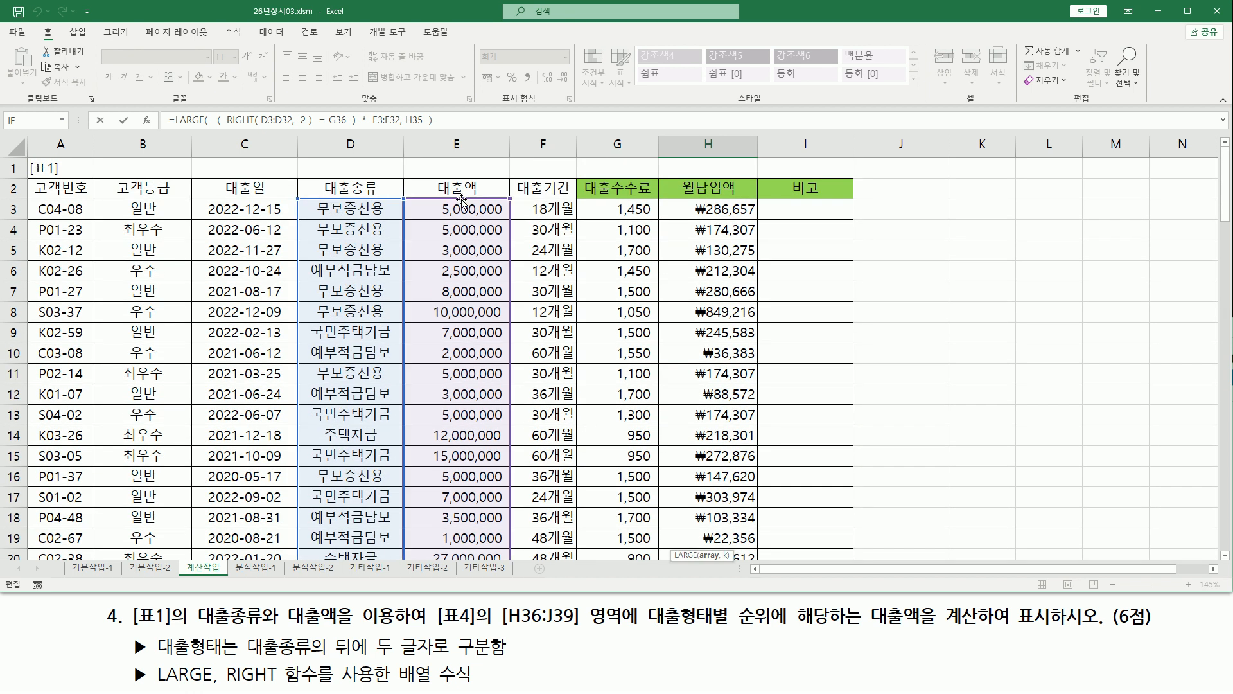
pyautogui.scroll(-6, 424, 282)
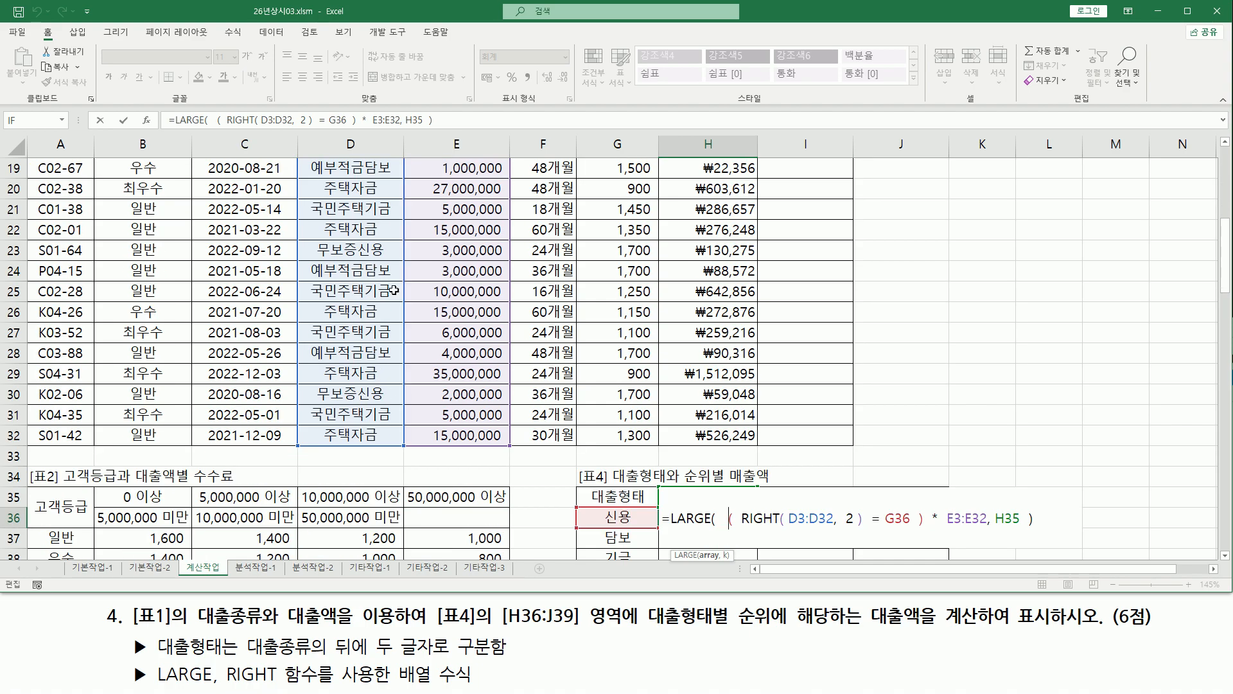
pyautogui.scroll(-1, 584, 370)
pyautogui.moveTo(798, 456); pyautogui.dragTo(827, 456)
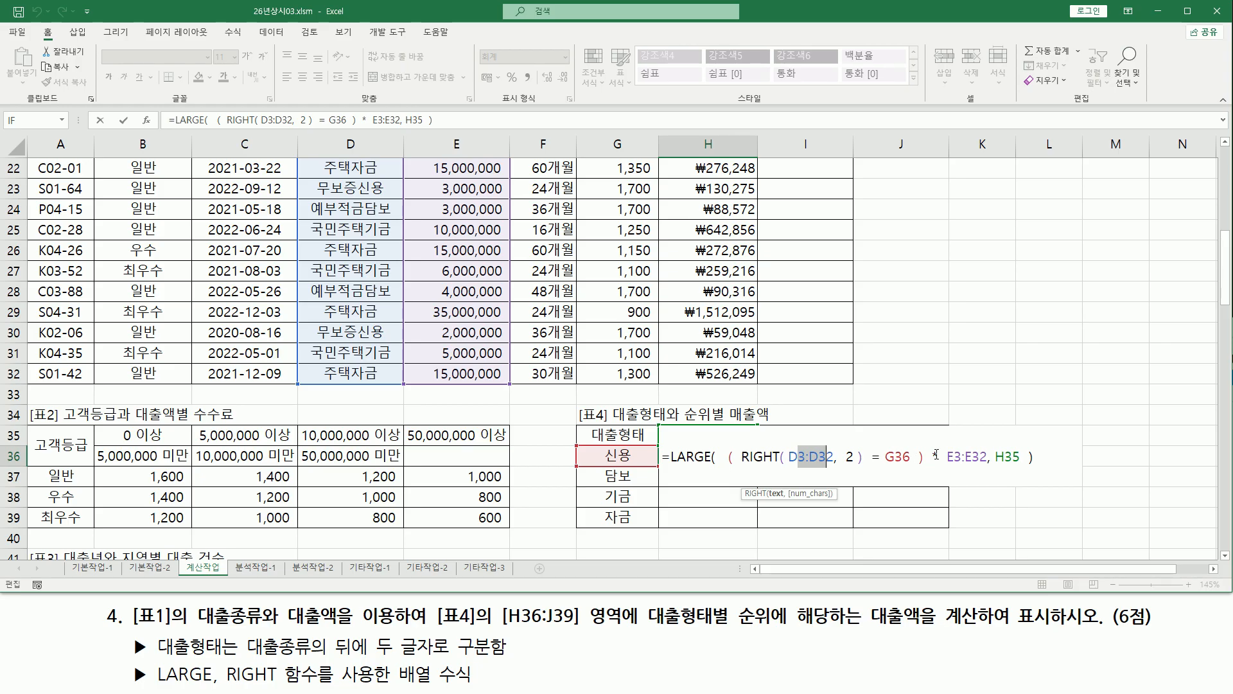
pyautogui.press('F4')
pyautogui.moveTo(978, 457); pyautogui.dragTo(1019, 457)
pyautogui.press('F4')
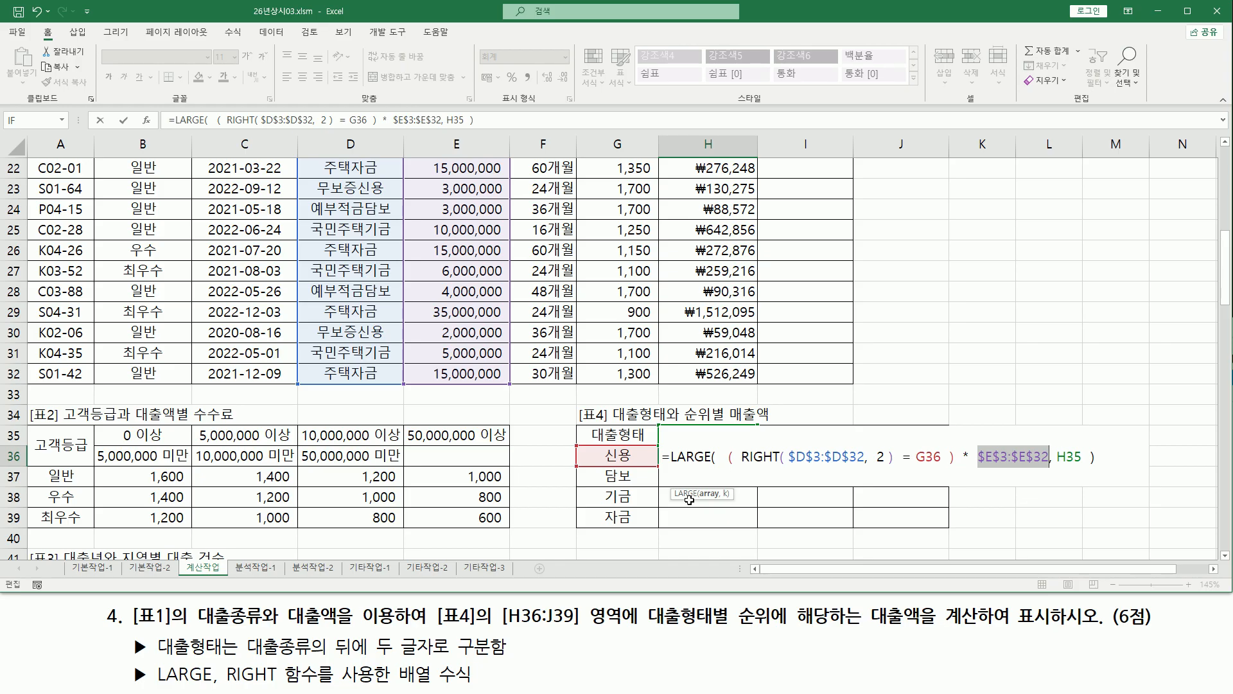
pyautogui.hotkey('ctrl', 'shift', 'Return')
# Examine how the G36 condition reference should behave when H36 is filled down the loan forms and across the three ranks.
pyautogui.moveTo(679, 462); pyautogui.dragTo(747, 462)
pyautogui.moveTo(601, 448); pyautogui.dragTo(633, 463)
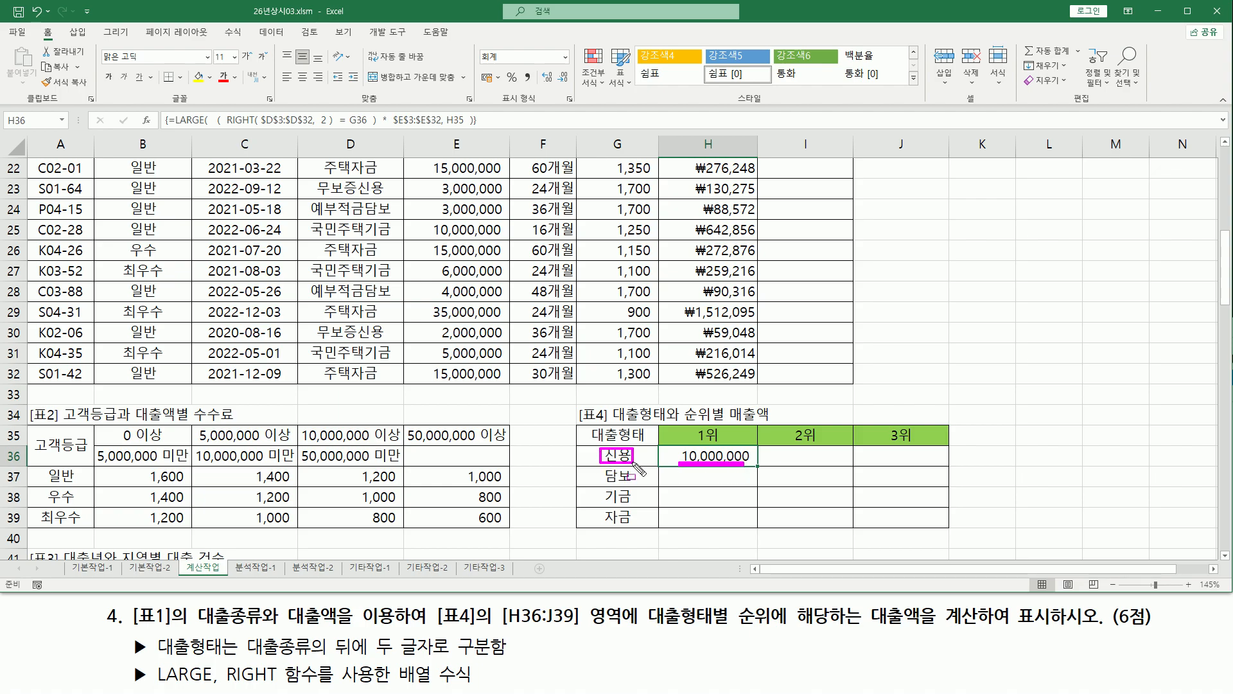
pyautogui.moveTo(682, 474)
pyautogui.mouseDown()
pyautogui.moveTo(732, 480)
pyautogui.moveTo(715, 479)
pyautogui.mouseUp()
pyautogui.moveTo(601, 470)
pyautogui.mouseDown()
pyautogui.moveTo(601, 483)
pyautogui.moveTo(634, 470)
pyautogui.moveTo(730, 496)
pyautogui.mouseUp()
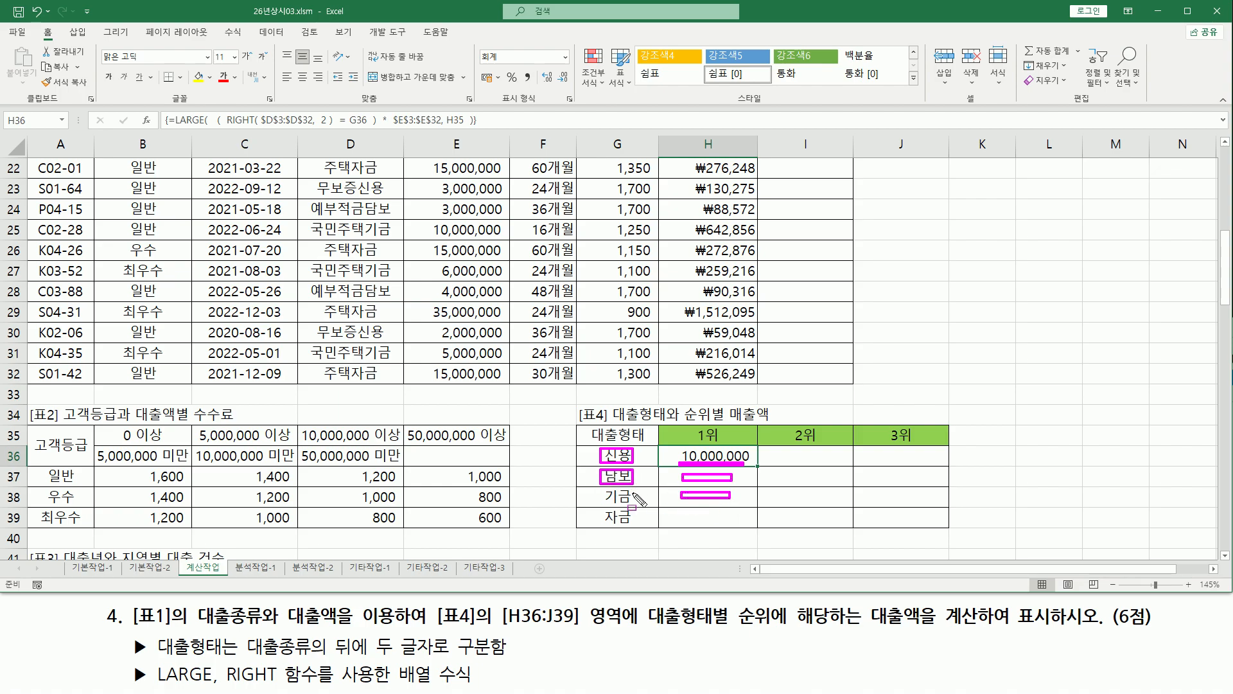
pyautogui.moveTo(598, 490)
pyautogui.mouseDown()
pyautogui.moveTo(635, 502)
pyautogui.moveTo(597, 504)
pyautogui.mouseUp()
pyautogui.moveTo(688, 512)
pyautogui.mouseDown()
pyautogui.moveTo(729, 514)
pyautogui.moveTo(598, 523)
pyautogui.moveTo(635, 523)
pyautogui.mouseUp()
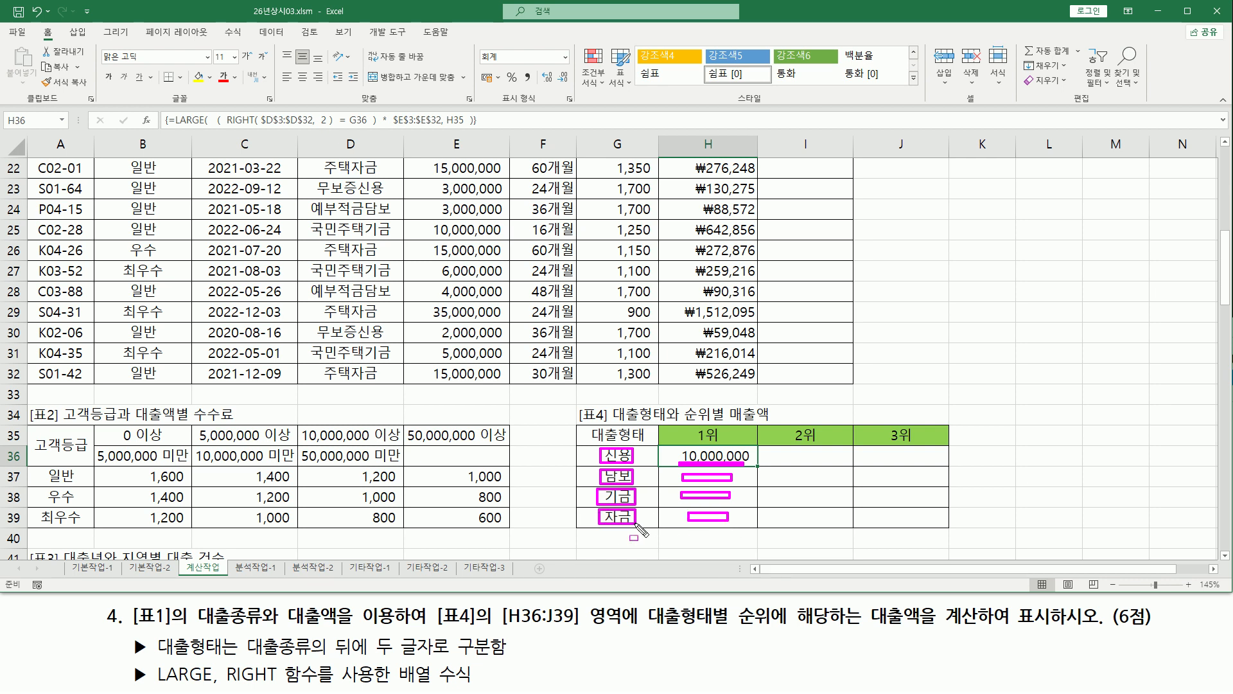
pyautogui.moveTo(751, 460); pyautogui.dragTo(752, 528)
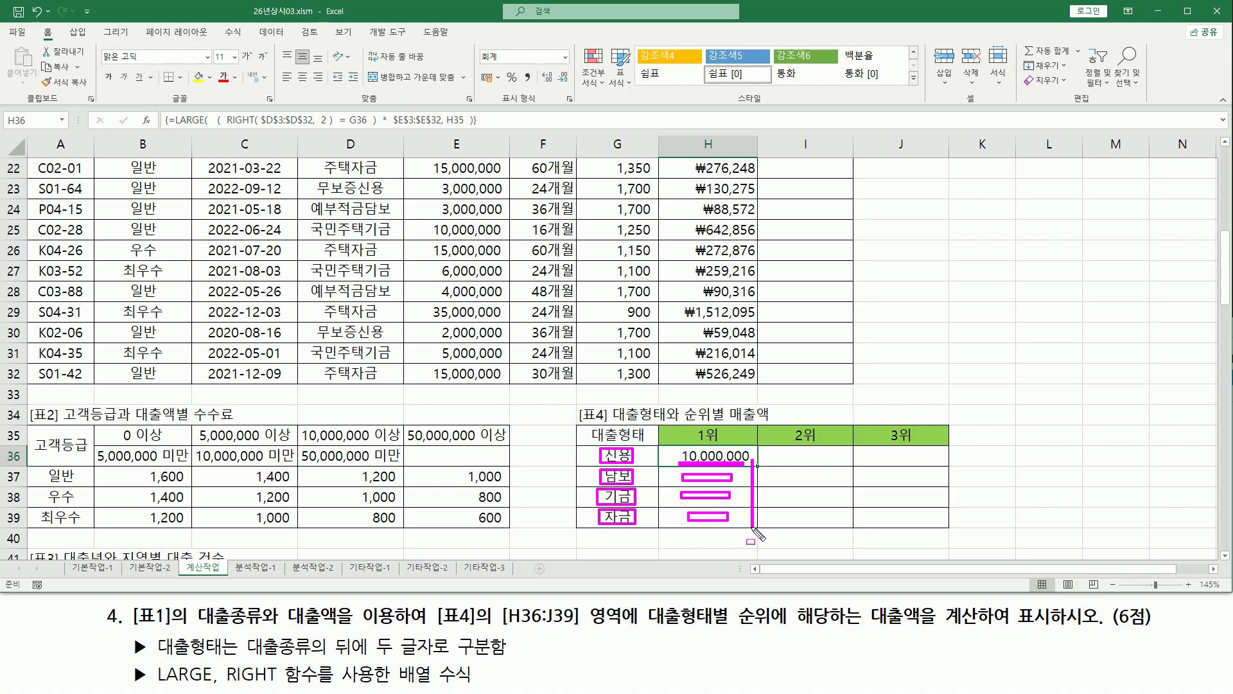
pyautogui.moveTo(594, 443); pyautogui.dragTo(640, 467)
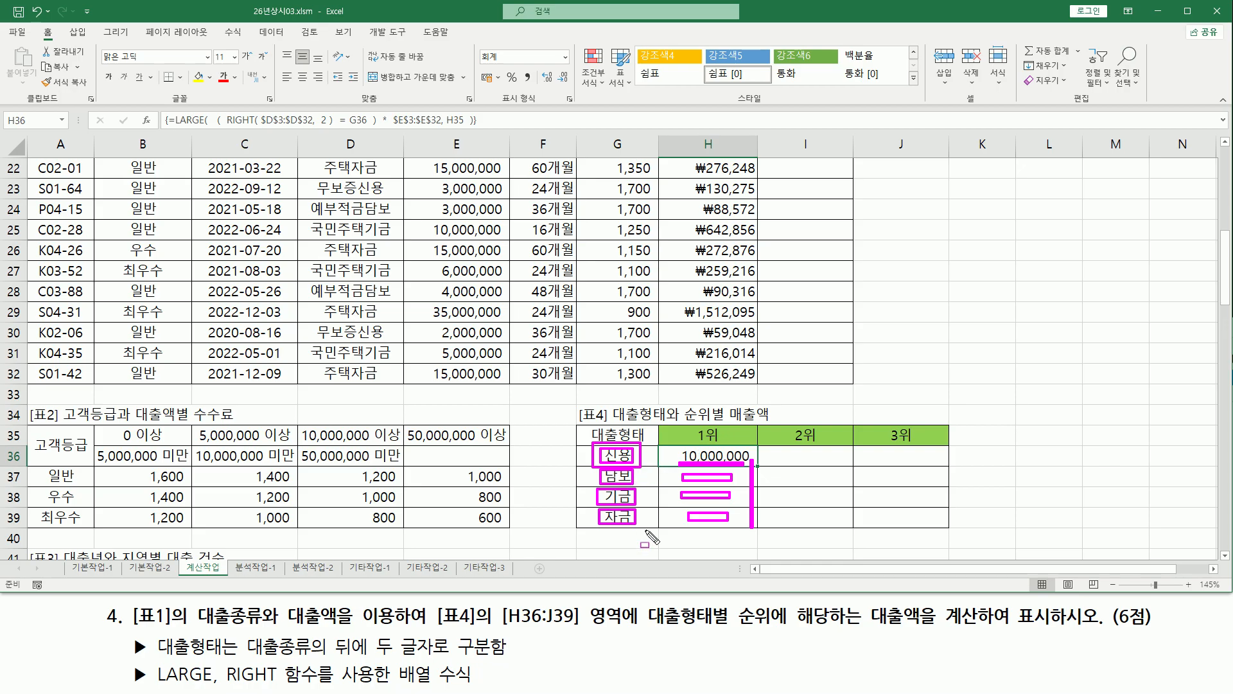
pyautogui.press('Escape')
pyautogui.hotkey('ctrl', '2')
pyautogui.moveTo(690, 467); pyautogui.dragTo(931, 465)
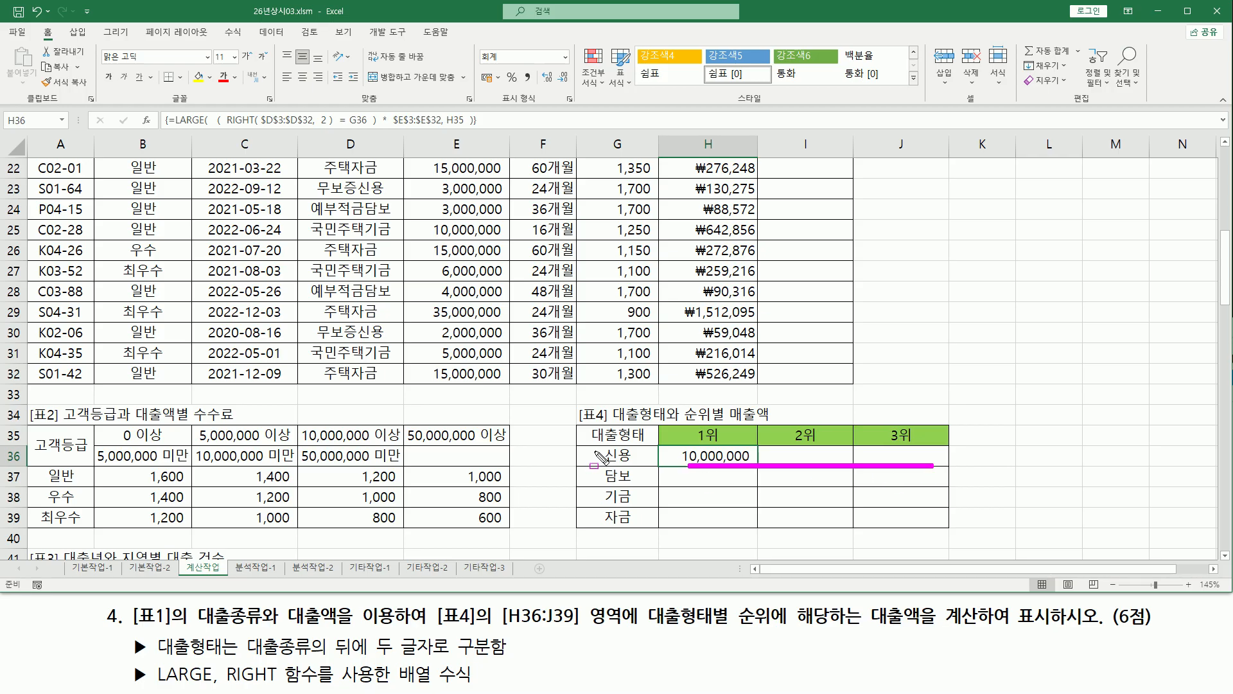
pyautogui.moveTo(601, 448)
pyautogui.mouseDown()
pyautogui.moveTo(633, 462)
pyautogui.moveTo(730, 463)
pyautogui.moveTo(925, 451)
pyautogui.mouseUp()
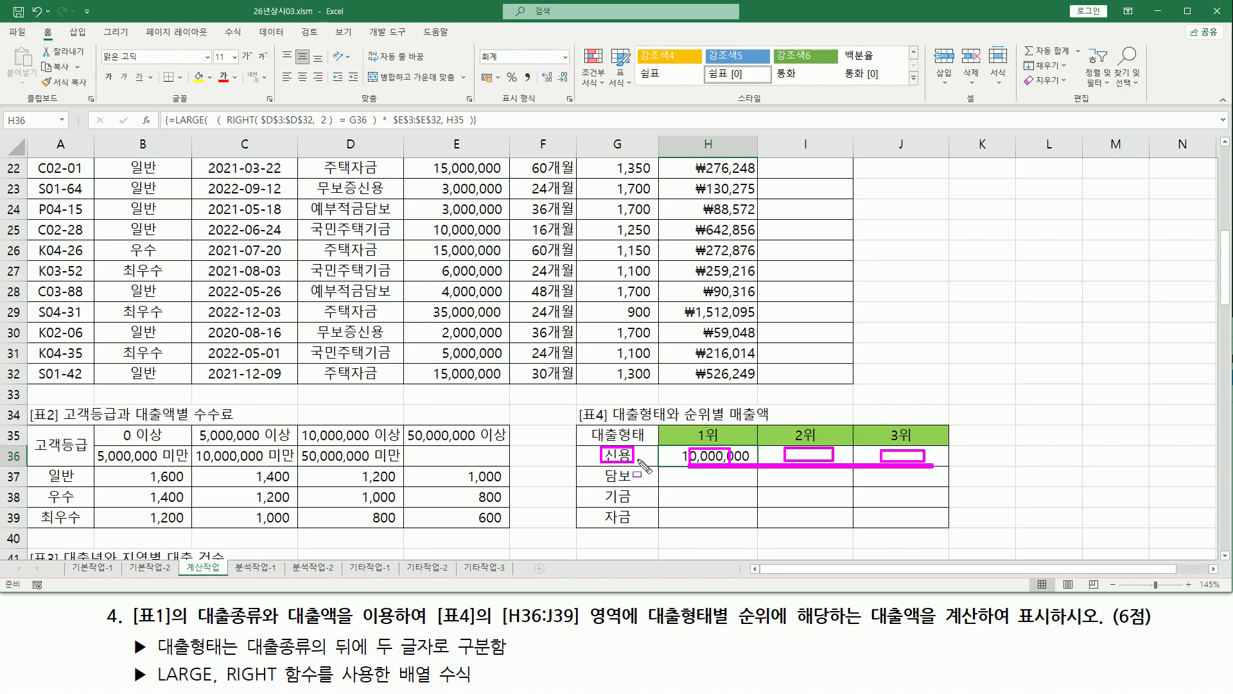
# Lock the column of the loan-form reference as $G36 in H36 and re-enter the formula as an array formula.
pyautogui.doubleClick(704, 457)
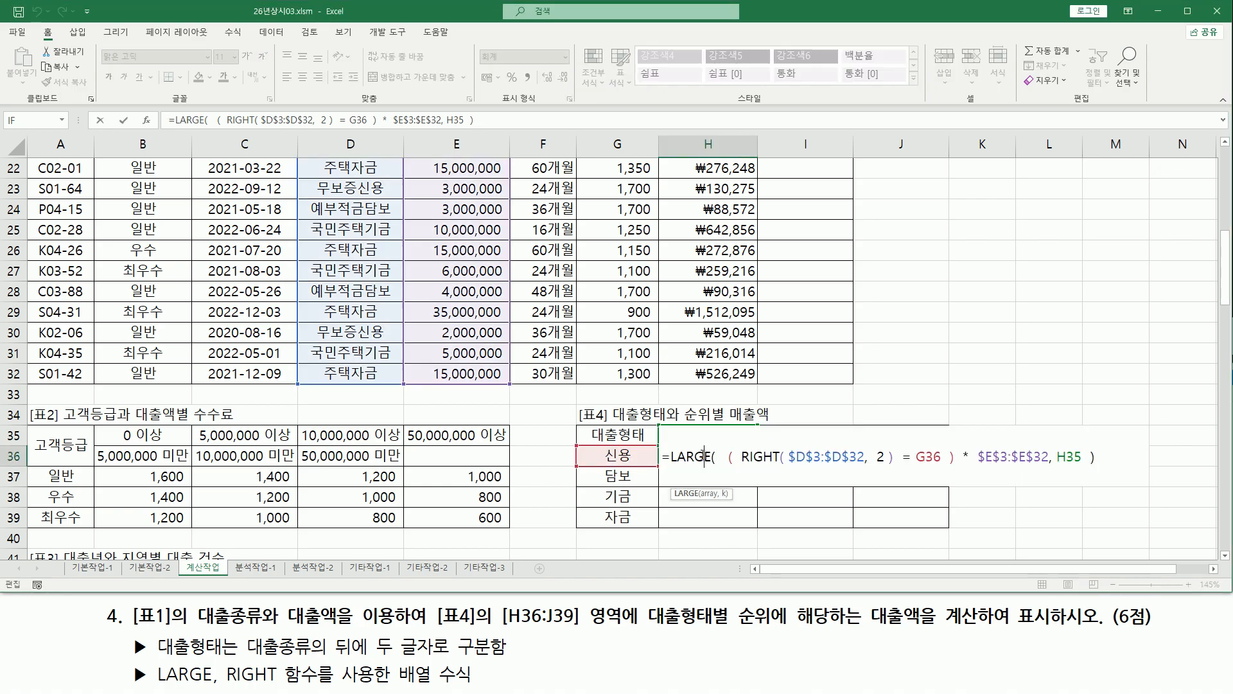
pyautogui.click(923, 457)
pyautogui.press('F4')
pyautogui.press('F4')
pyautogui.press('F4')
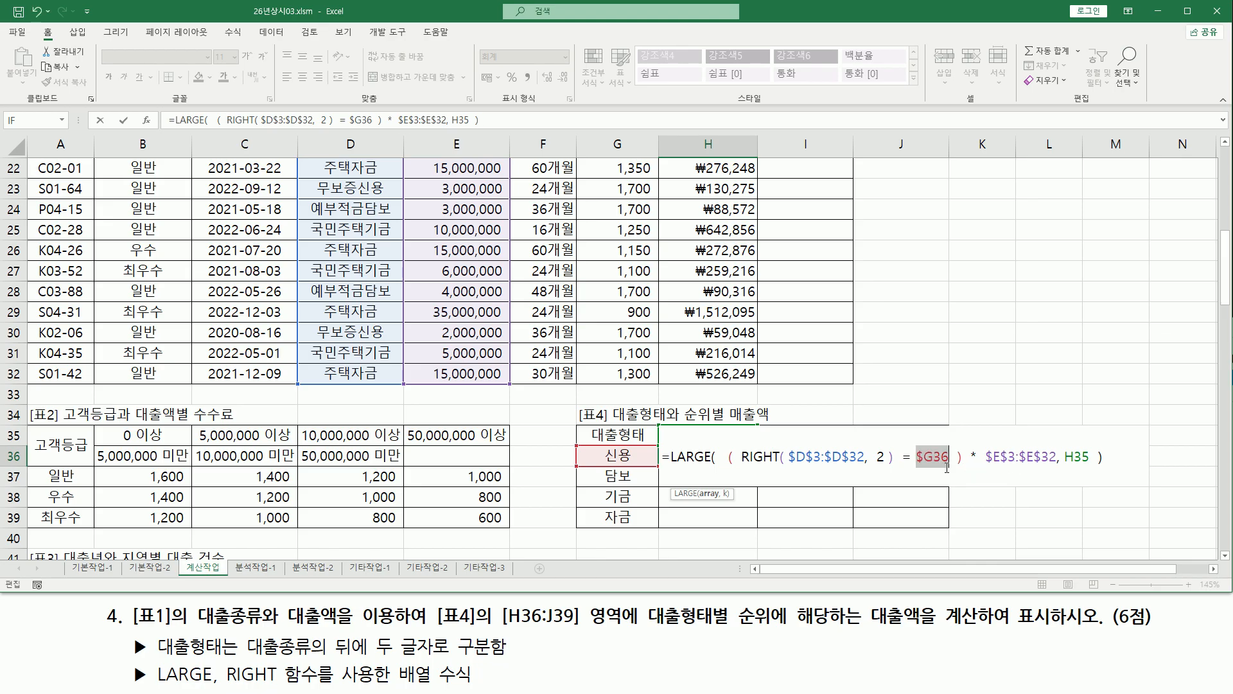
pyautogui.moveTo(933, 459)
pyautogui.mouseDown()
pyautogui.moveTo(917, 458)
pyautogui.moveTo(951, 459)
pyautogui.mouseUp()
pyautogui.moveTo(1065, 457); pyautogui.dragTo(1096, 457)
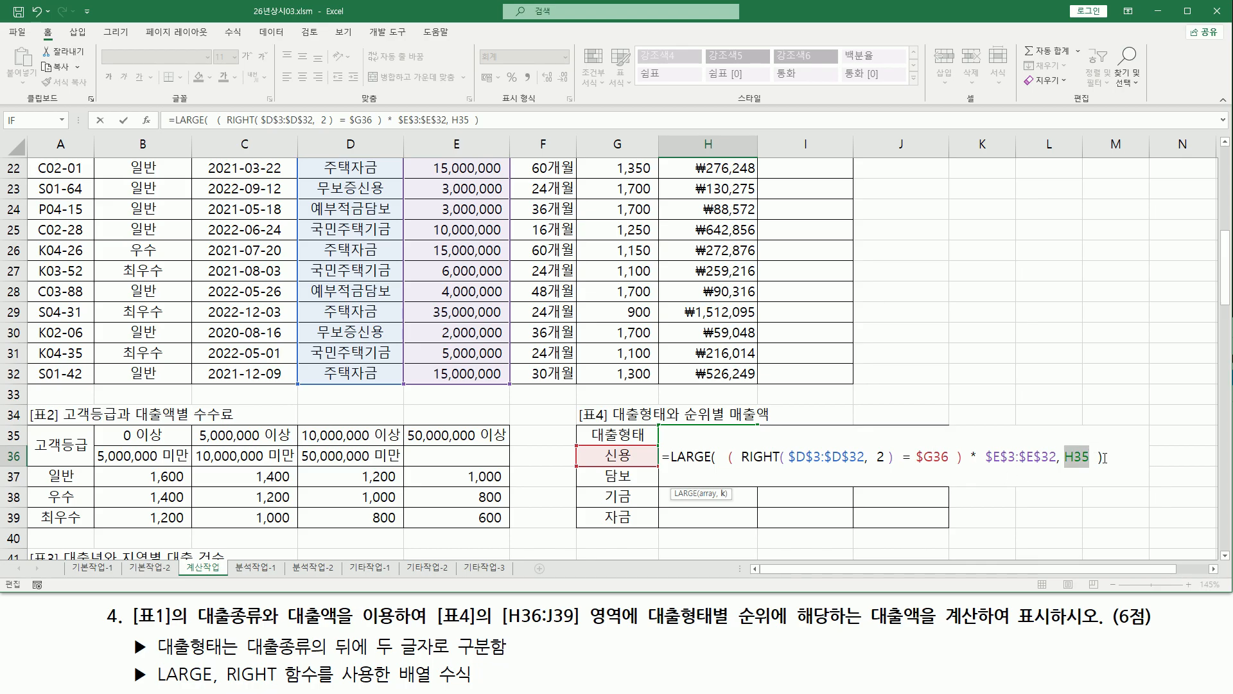
pyautogui.hotkey('ctrl', 'shift', 'Return')
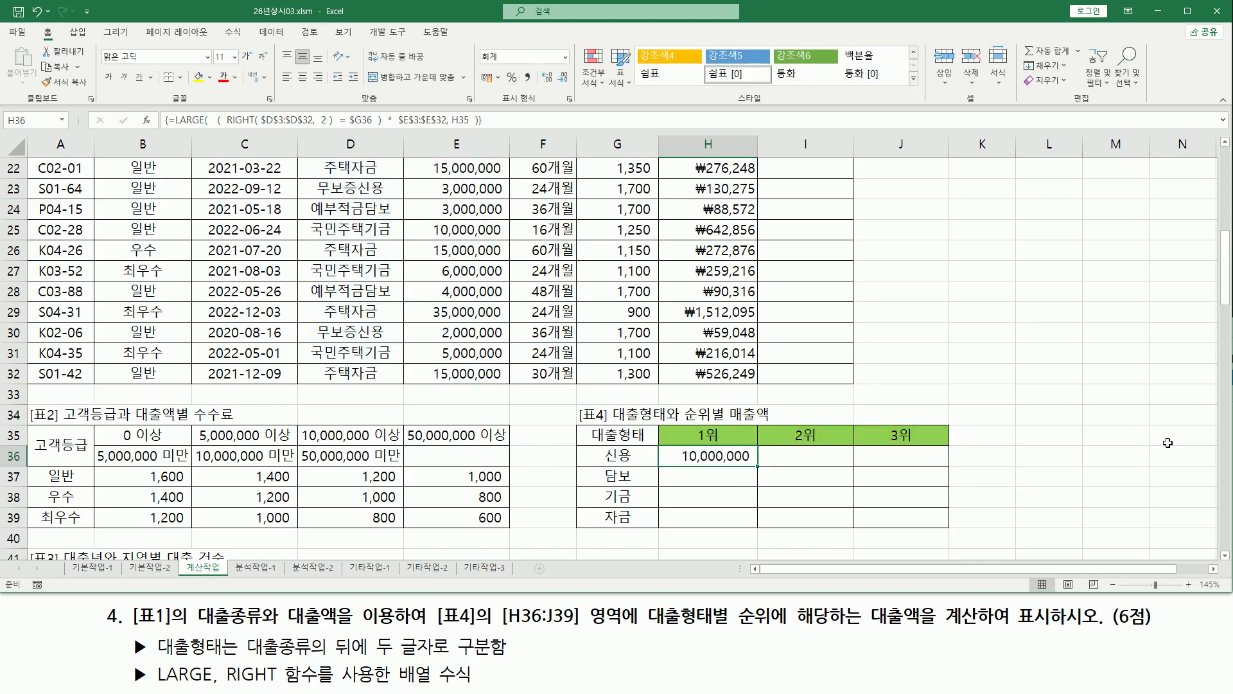
# Examine how the H35 rank reference should behave when H36 is filled down the loan forms and across the three ranks.
pyautogui.click(694, 438)
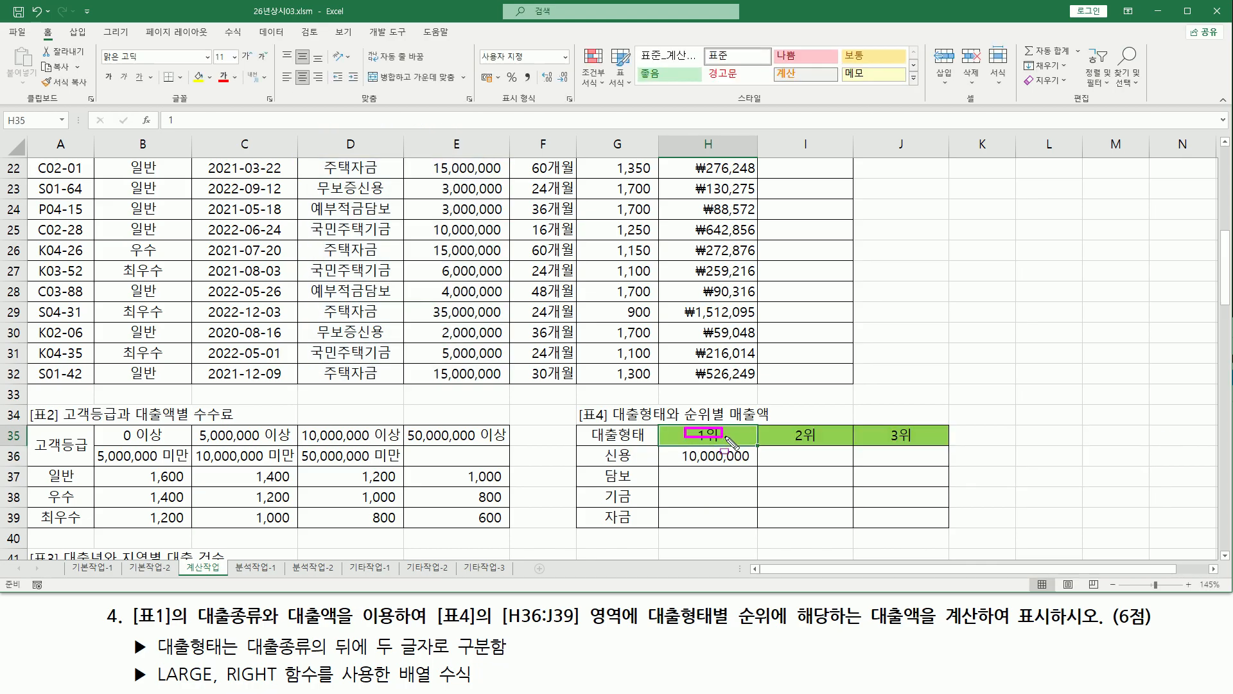
pyautogui.moveTo(686, 451); pyautogui.dragTo(736, 461)
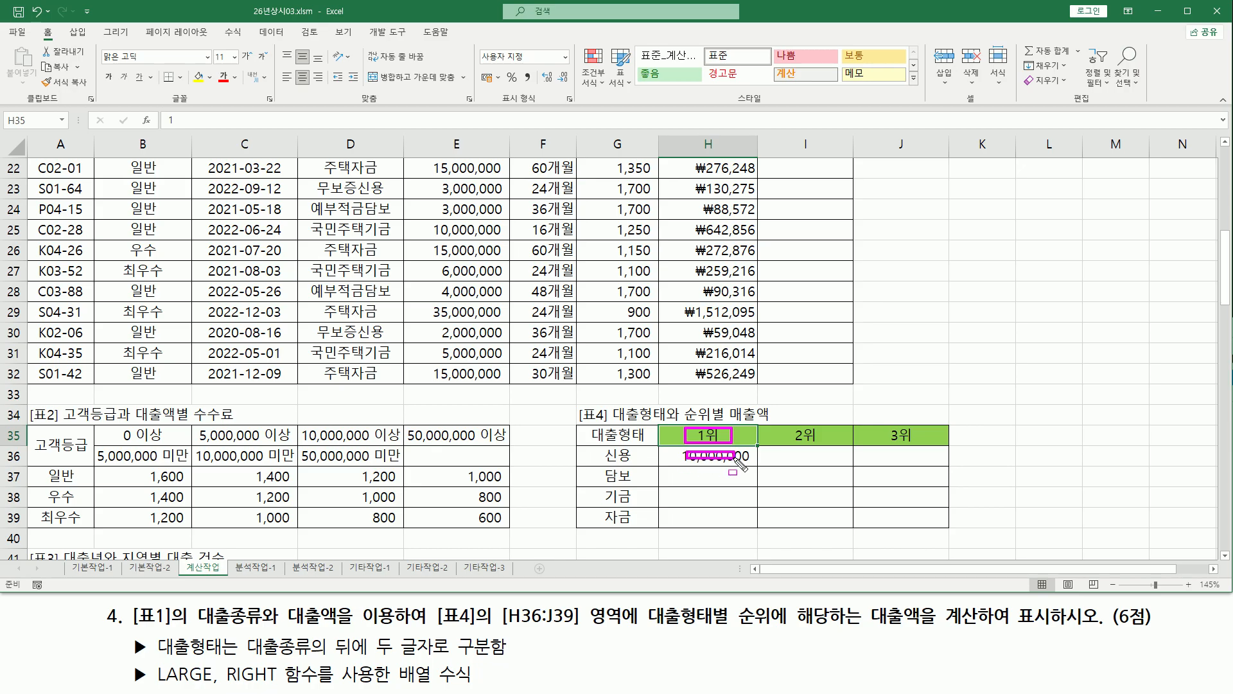
pyautogui.moveTo(685, 470)
pyautogui.mouseDown()
pyautogui.moveTo(741, 481)
pyautogui.moveTo(726, 505)
pyautogui.moveTo(748, 512)
pyautogui.moveTo(739, 523)
pyautogui.mouseUp()
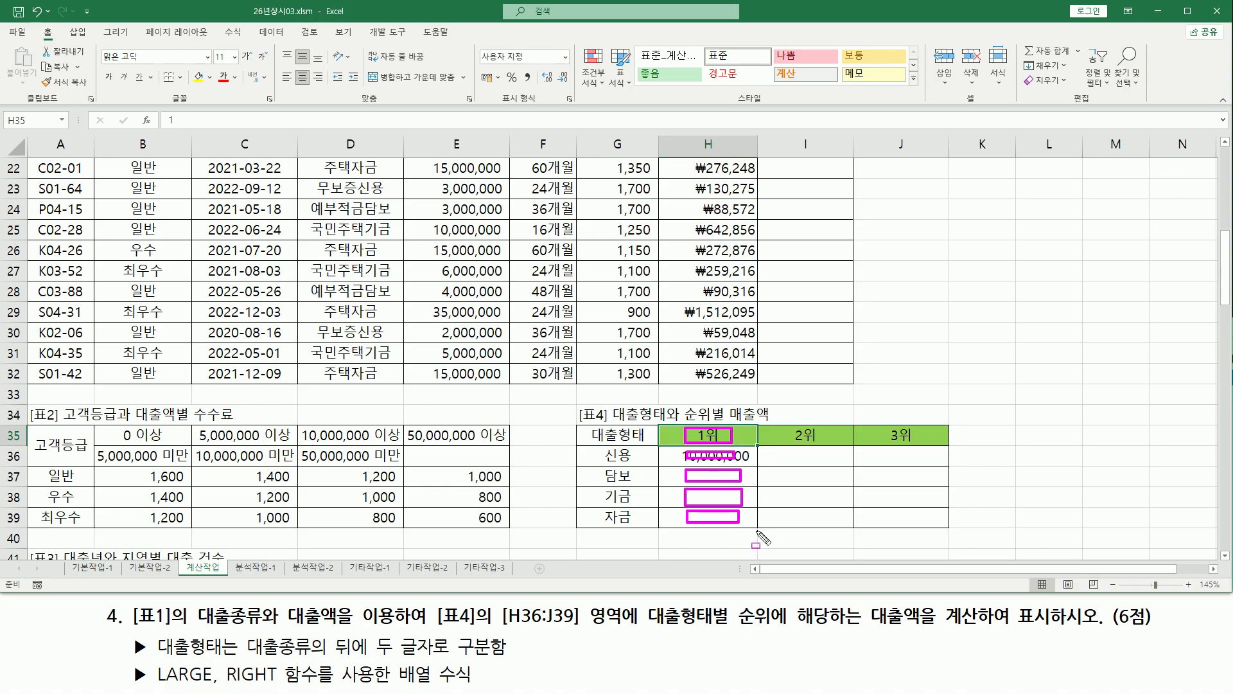
pyautogui.moveTo(742, 452); pyautogui.dragTo(744, 538)
pyautogui.press('Escape')
pyautogui.moveTo(686, 462)
pyautogui.mouseDown()
pyautogui.moveTo(914, 476)
pyautogui.moveTo(945, 463)
pyautogui.mouseUp()
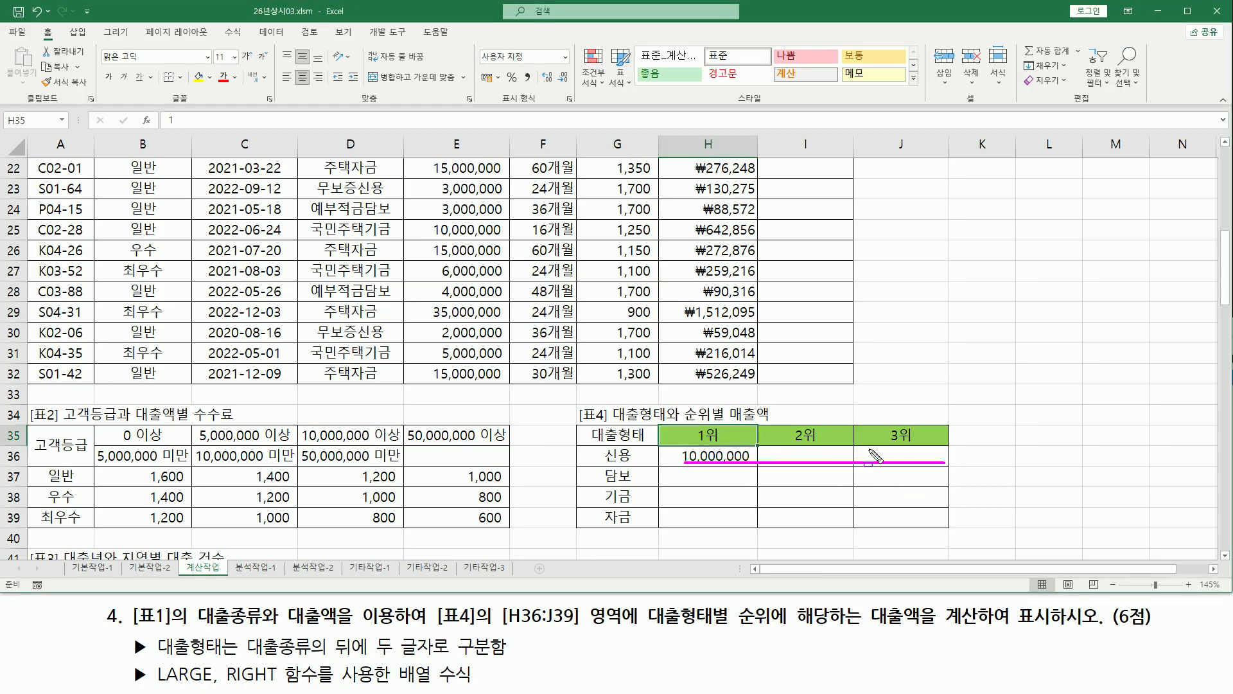
pyautogui.moveTo(687, 447); pyautogui.dragTo(745, 465)
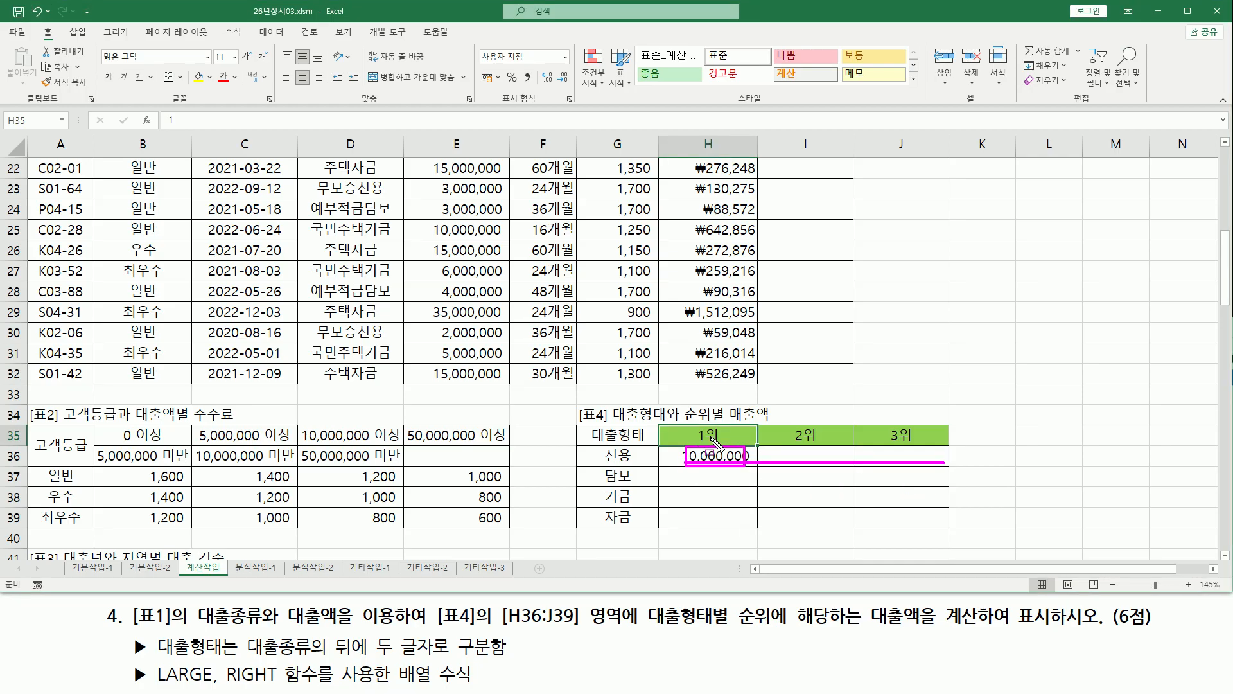
pyautogui.moveTo(699, 424)
pyautogui.mouseDown()
pyautogui.moveTo(722, 443)
pyautogui.moveTo(835, 460)
pyautogui.mouseUp()
pyautogui.moveTo(788, 423)
pyautogui.mouseDown()
pyautogui.moveTo(826, 446)
pyautogui.moveTo(927, 461)
pyautogui.mouseUp()
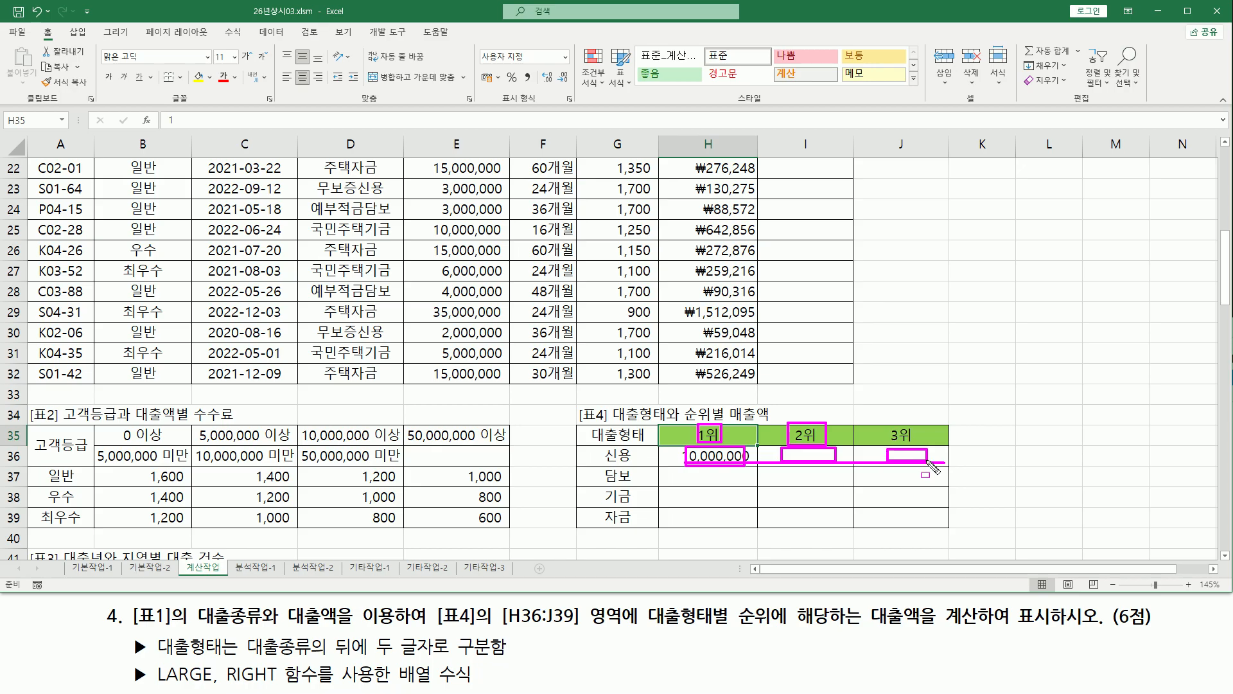
pyautogui.moveTo(881, 424); pyautogui.dragTo(922, 445)
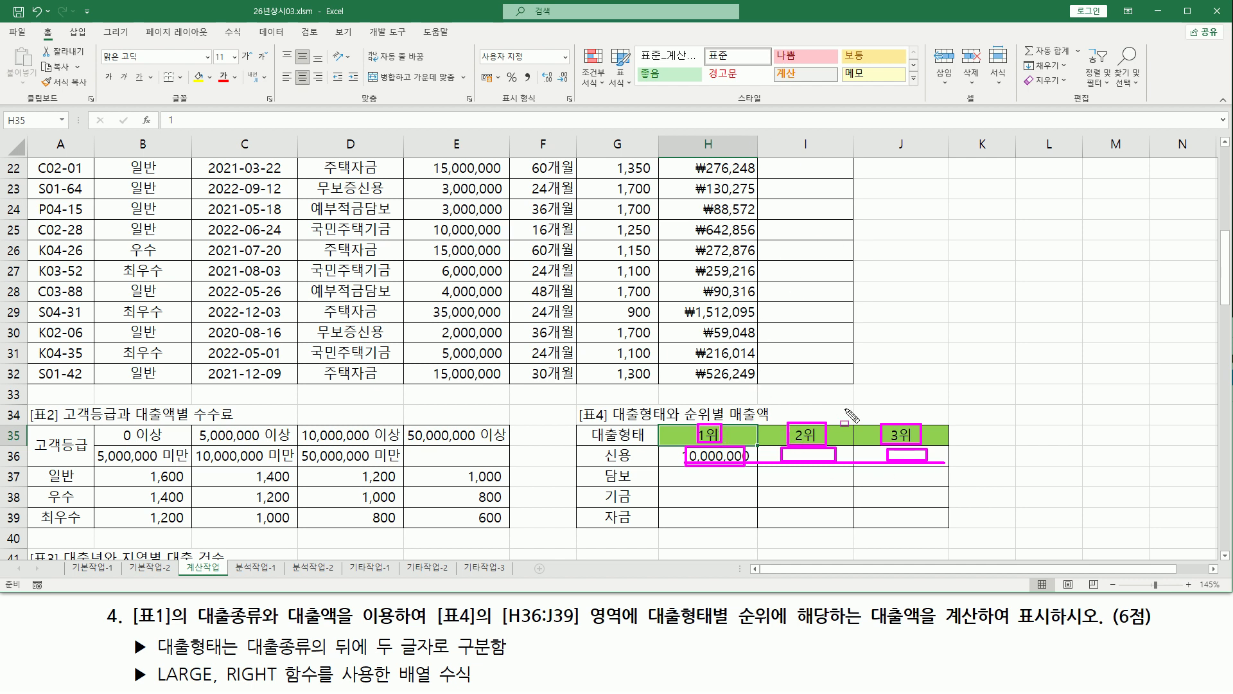
pyautogui.press('Escape')
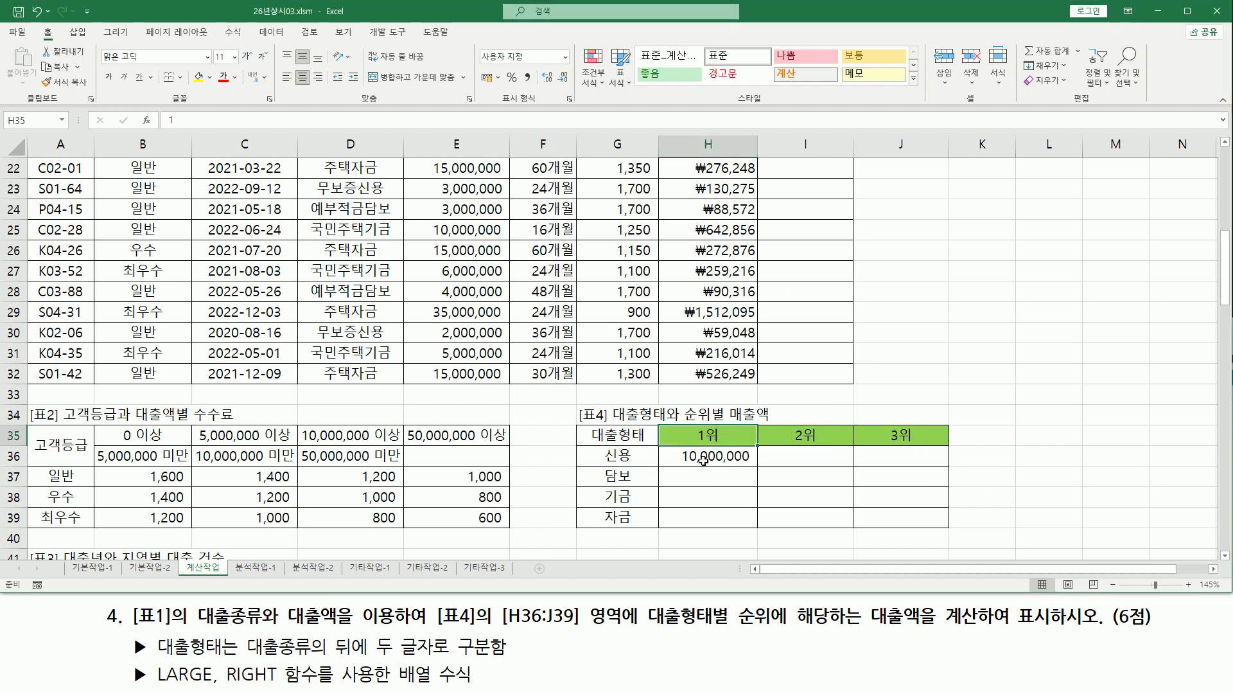
# Lock the row of the rank reference as H$35 in H36, re-enter it as an array formula and fill it through H36:J39.
pyautogui.doubleClick(709, 457)
pyautogui.click(1071, 457)
pyautogui.press('F4')
pyautogui.press('F4')
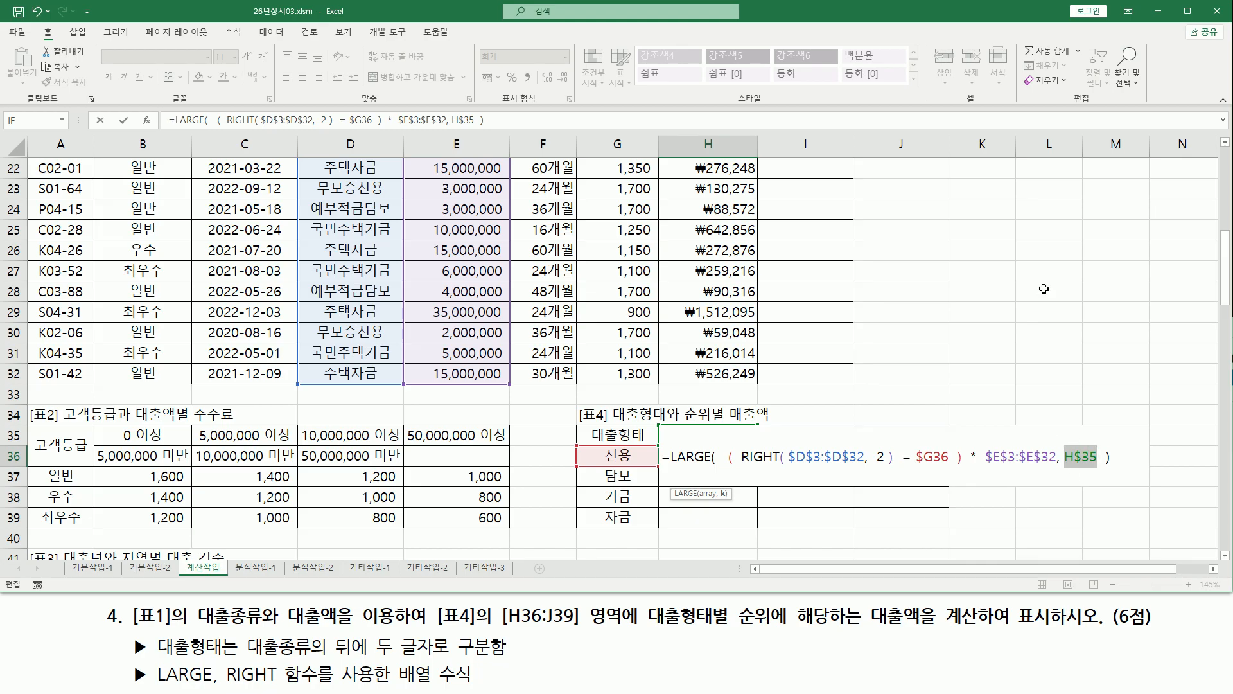
pyautogui.hotkey('ctrl', 'shift', 'Return')
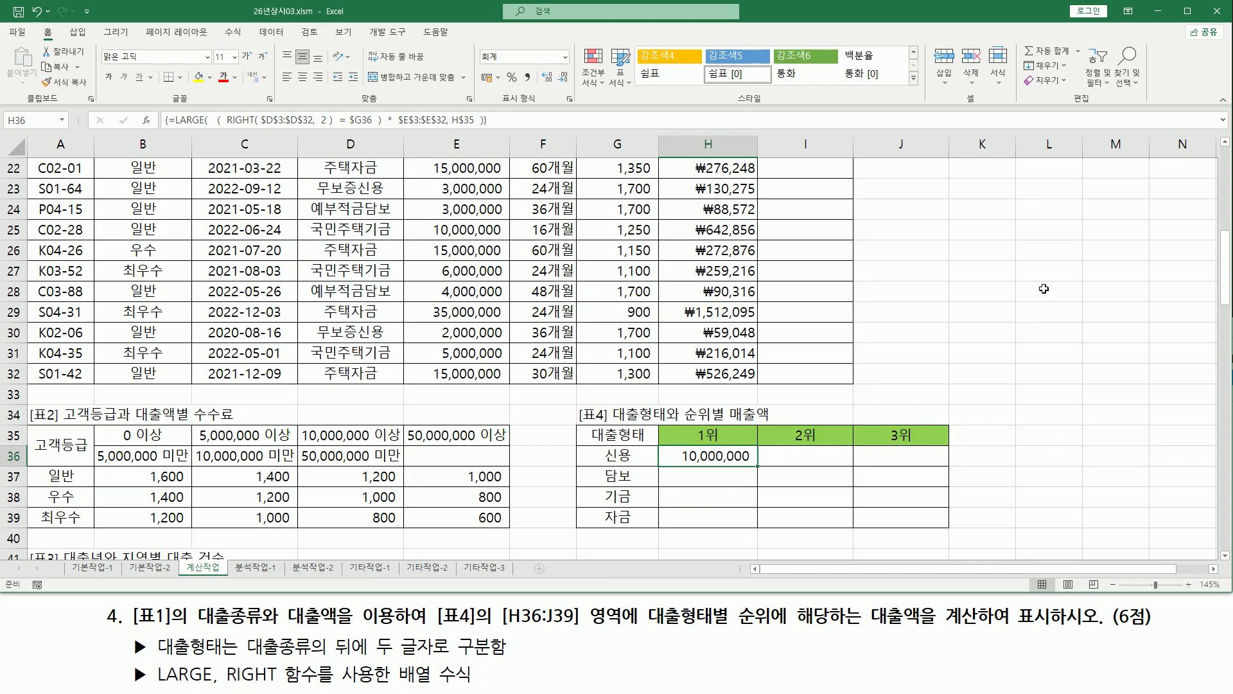
pyautogui.moveTo(758, 466); pyautogui.dragTo(950, 531)
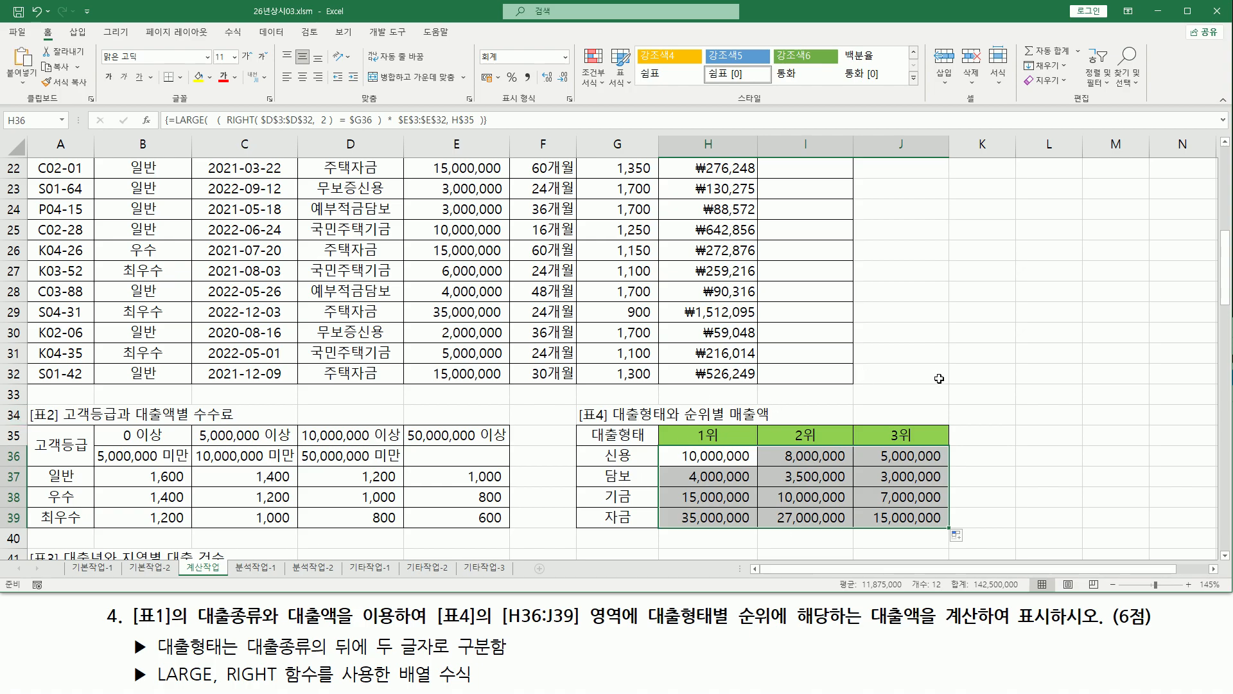
# Select every 주택자금 cell in Table 1's loan type column (D14, D20, D22, D26, D29, D32) to check Table 4's 자금 row.
pyautogui.click(925, 394)
pyautogui.moveTo(707, 518); pyautogui.dragTo(895, 521)
pyautogui.moveTo(597, 506)
pyautogui.mouseDown()
pyautogui.moveTo(640, 525)
pyautogui.moveTo(945, 530)
pyautogui.mouseUp()
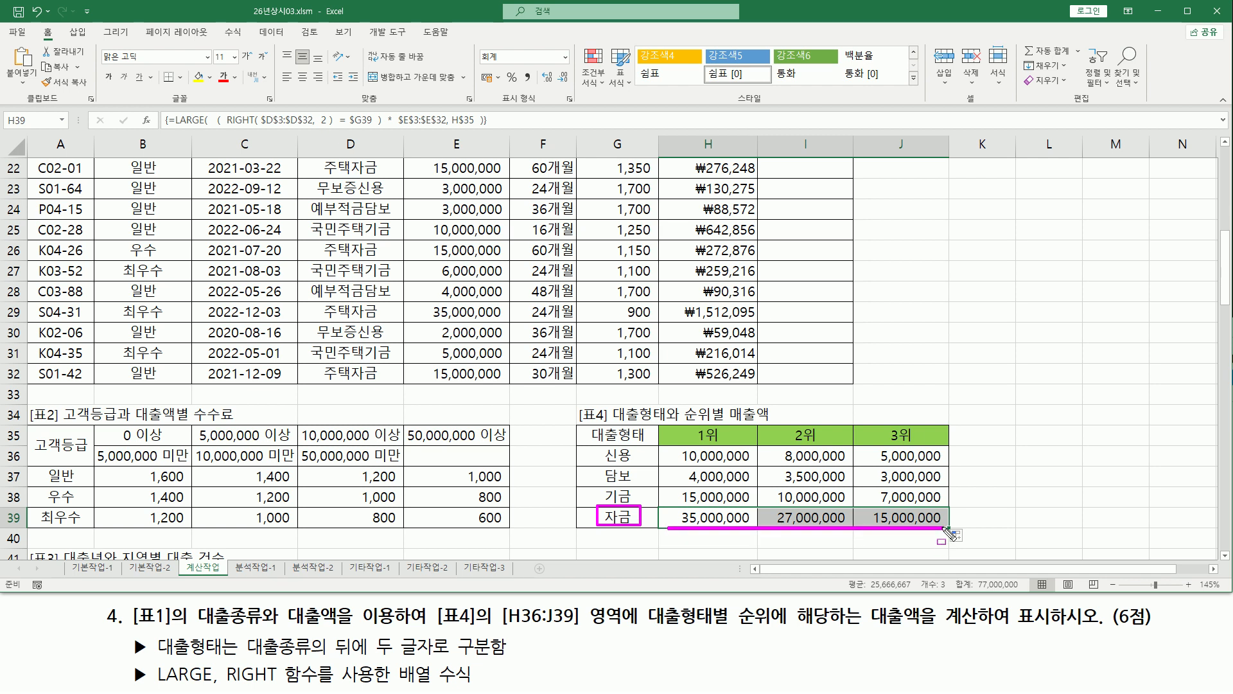
pyautogui.press('Escape')
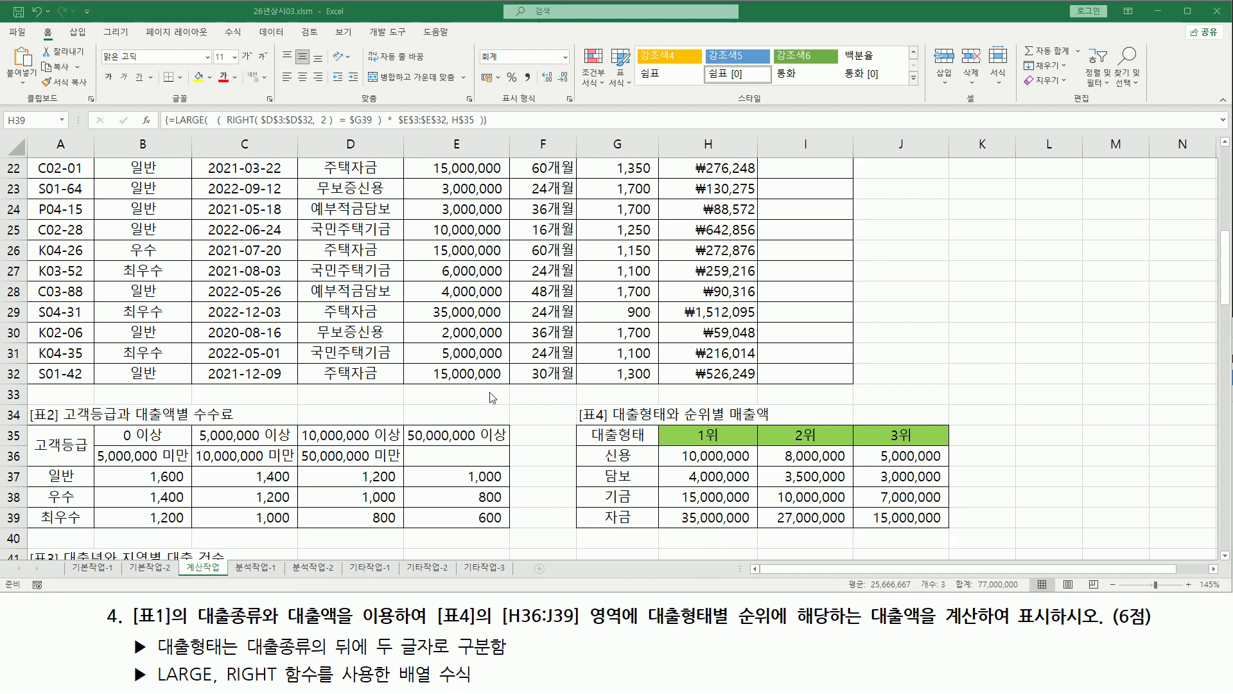
pyautogui.scroll(7, 479, 382)
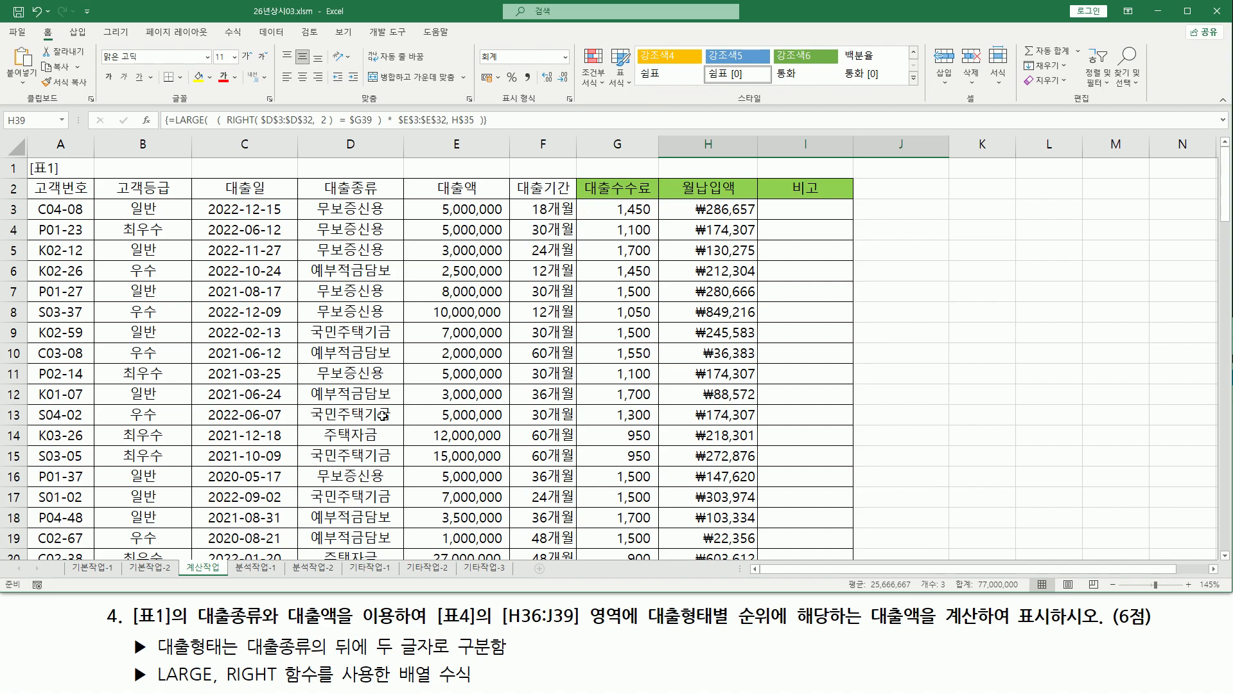
pyautogui.click(366, 440)
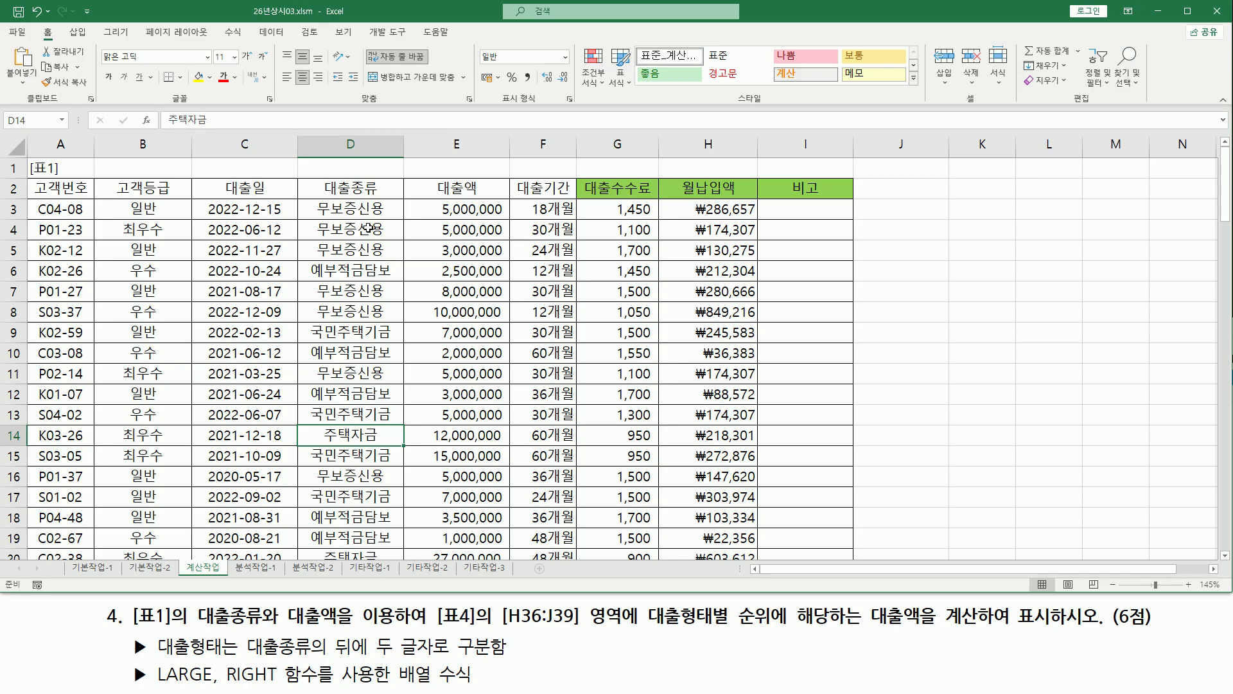
pyautogui.scroll(-4, 371, 376)
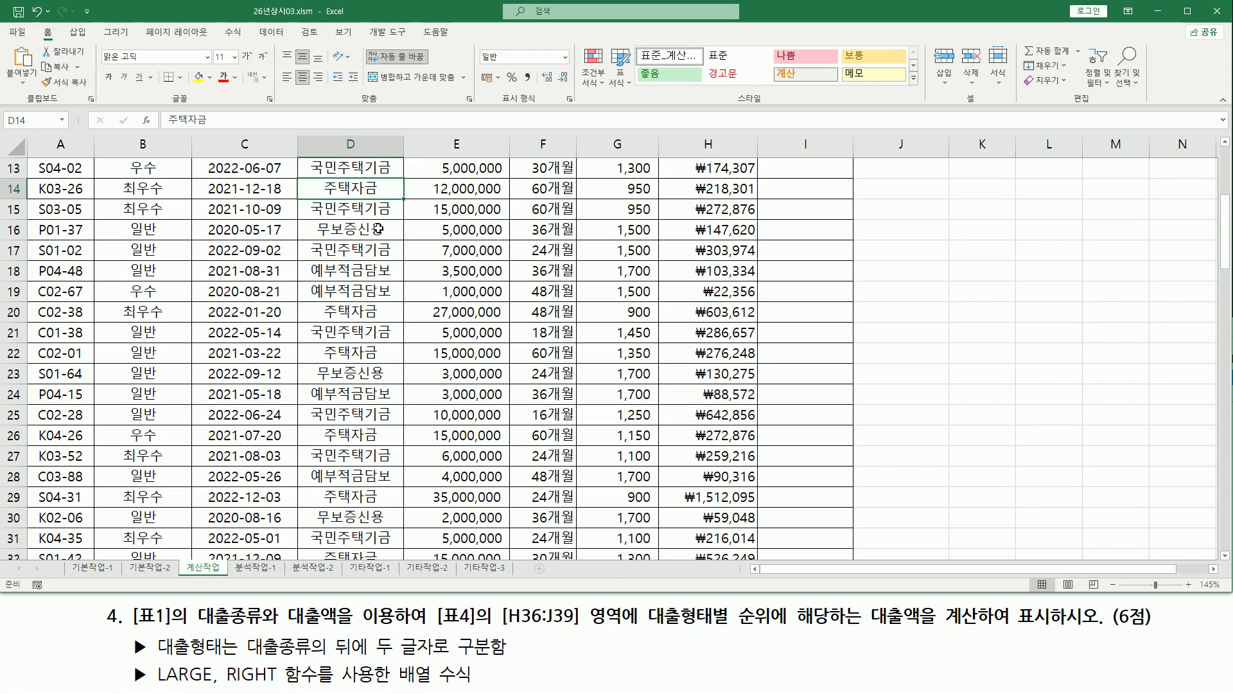
pyautogui.keyDown('ctrl'); pyautogui.click(368, 313); pyautogui.keyUp('ctrl')
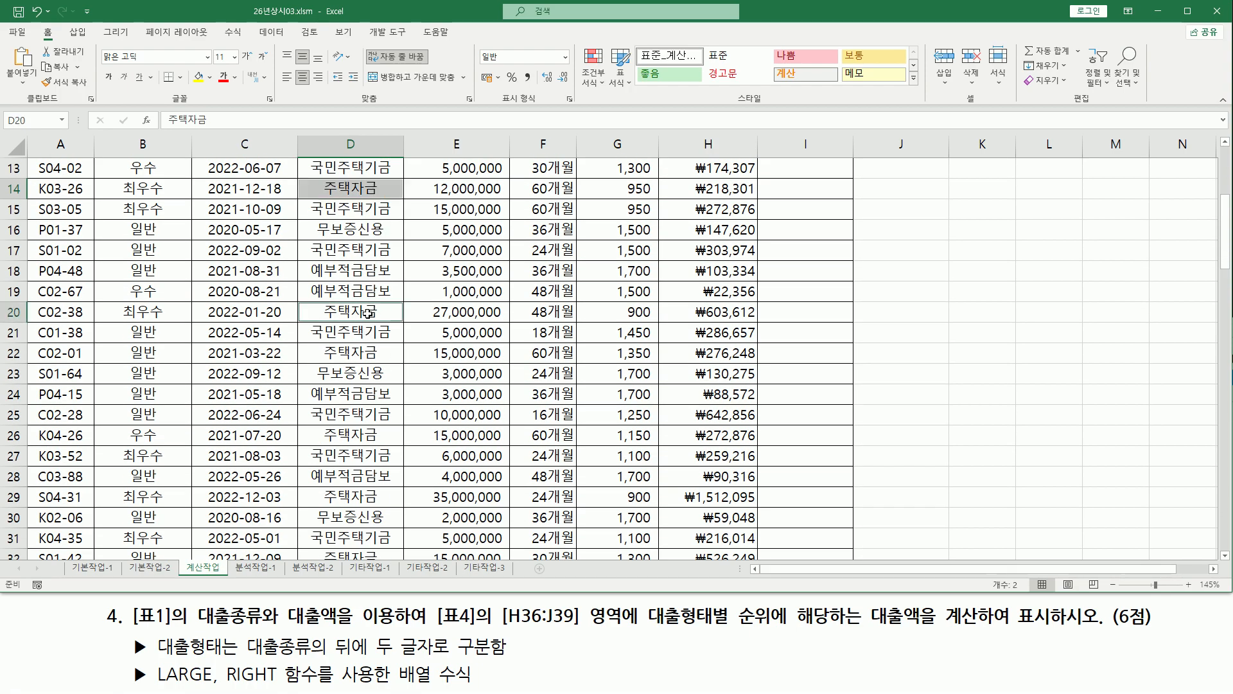
pyautogui.keyDown('ctrl'); pyautogui.click(382, 351); pyautogui.keyUp('ctrl')
pyautogui.keyDown('ctrl'); pyautogui.click(371, 435); pyautogui.keyUp('ctrl')
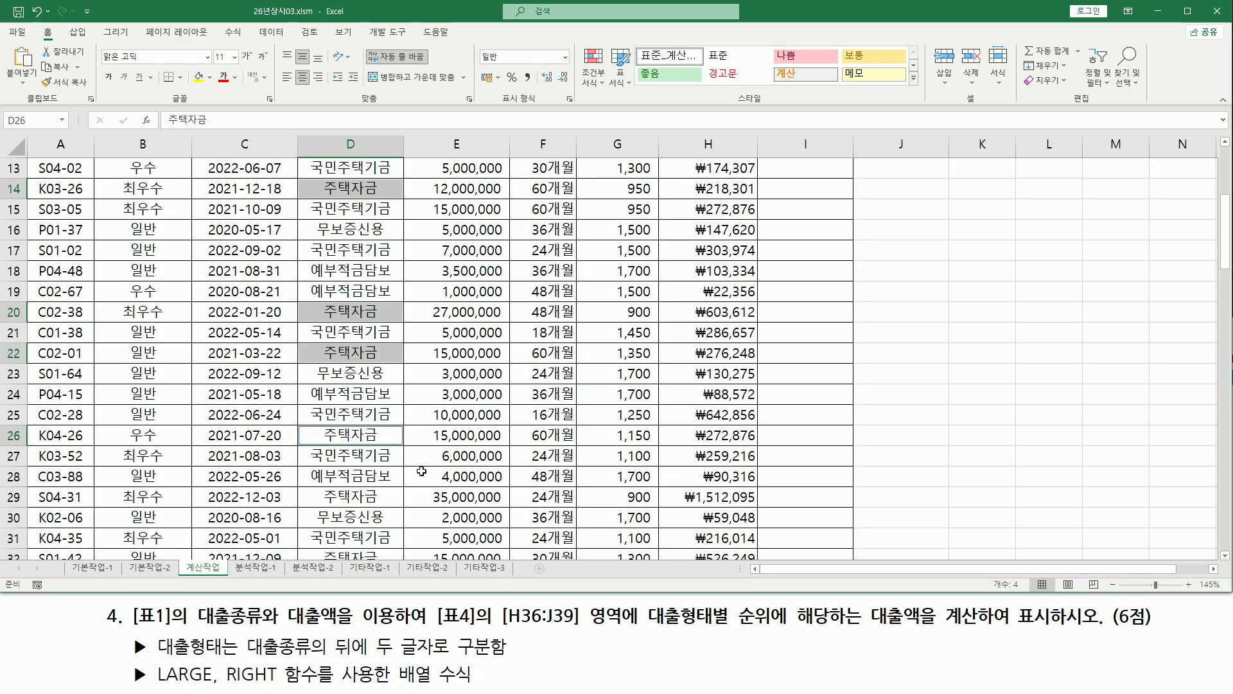
pyautogui.keyDown('ctrl'); pyautogui.click(380, 495); pyautogui.keyUp('ctrl')
pyautogui.scroll(-1, 381, 496)
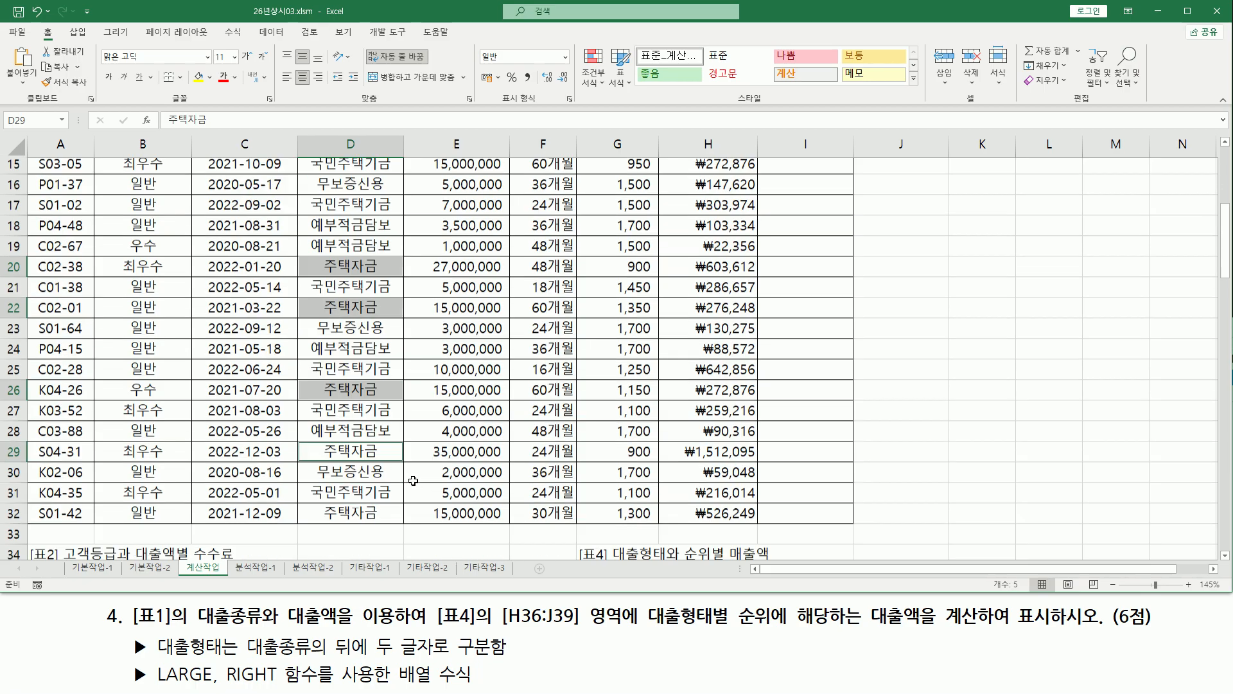
pyautogui.keyDown('ctrl'); pyautogui.click(380, 496); pyautogui.keyUp('ctrl')
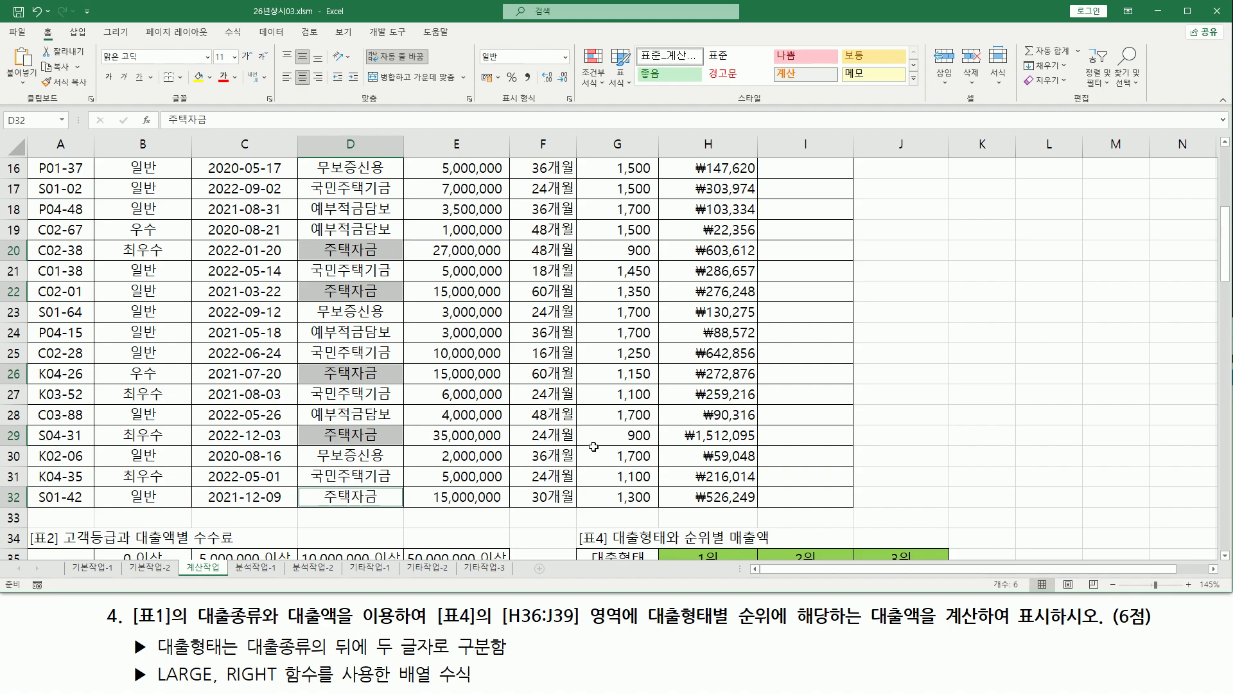
# Compare the largest 주택자금 loan amounts in Table 1 with the three ranked amounts in Table 4's 자금 row.
pyautogui.scroll(4, 628, 425)
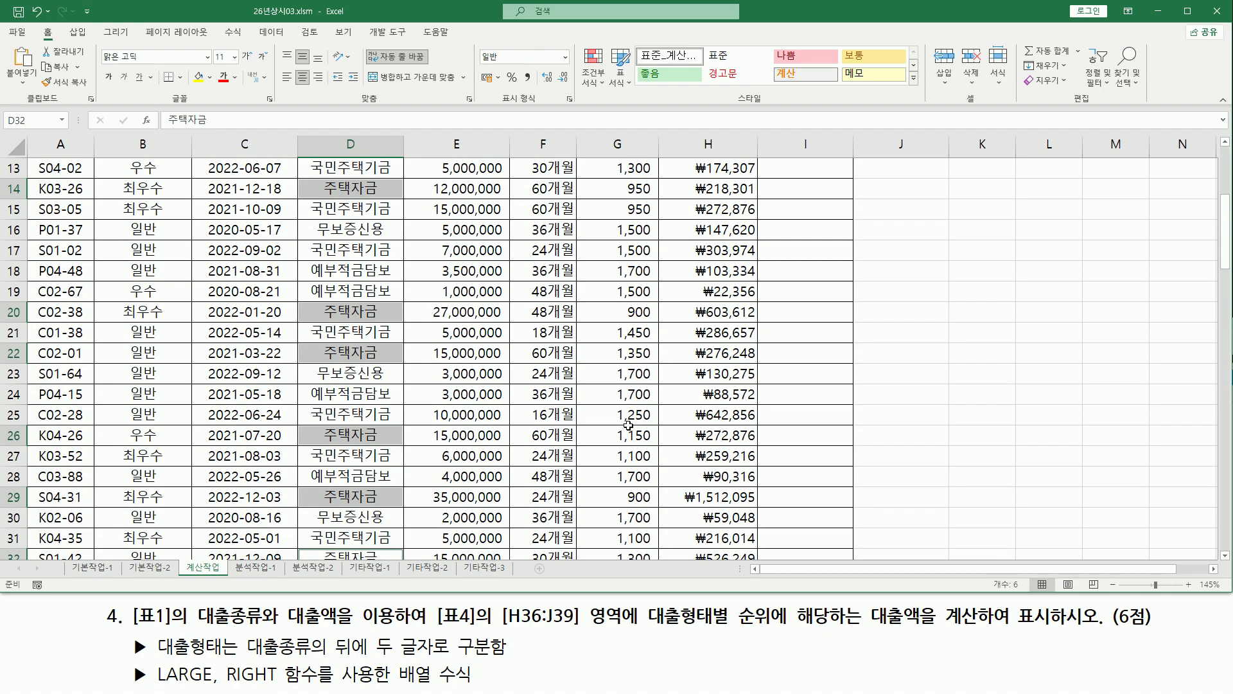
pyautogui.scroll(-3, 628, 425)
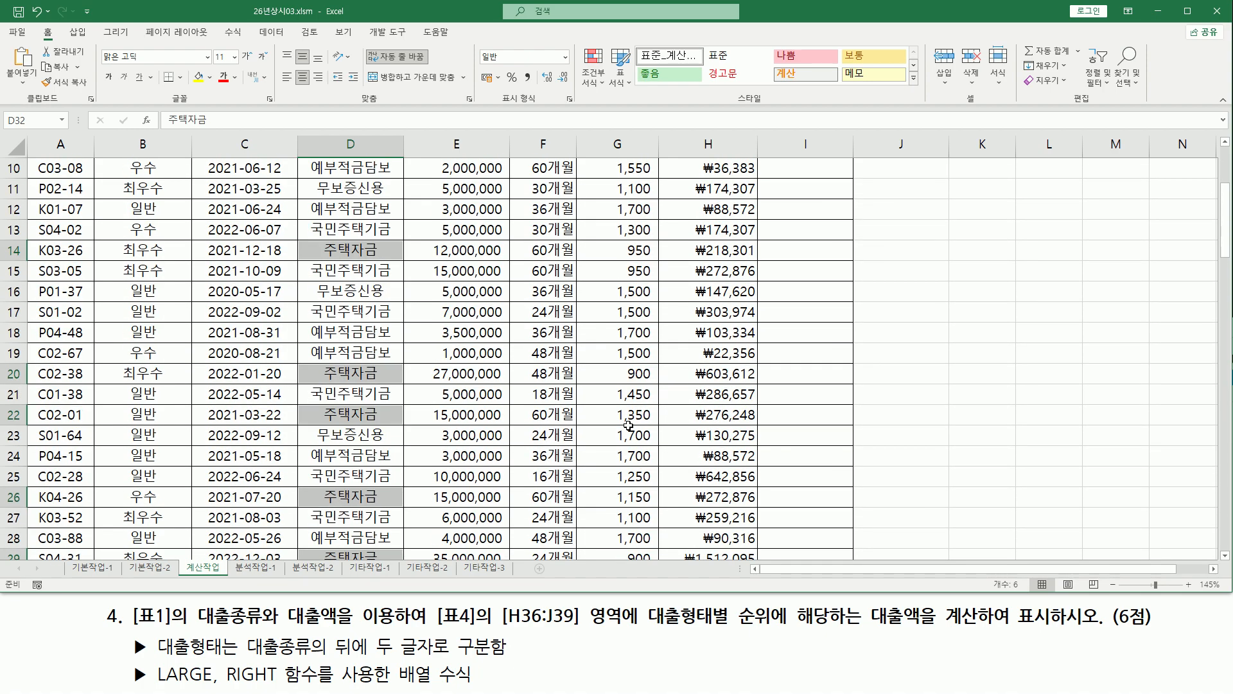
pyautogui.click(1225, 557)
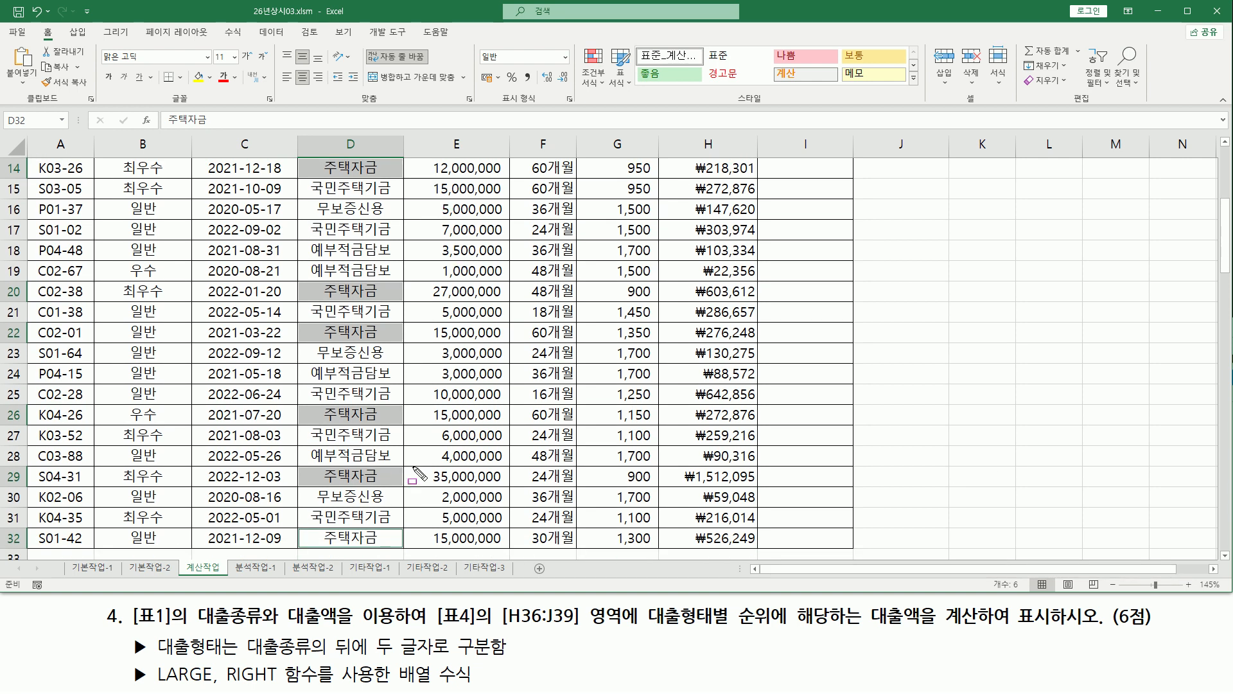
pyautogui.moveTo(425, 469); pyautogui.dragTo(504, 488)
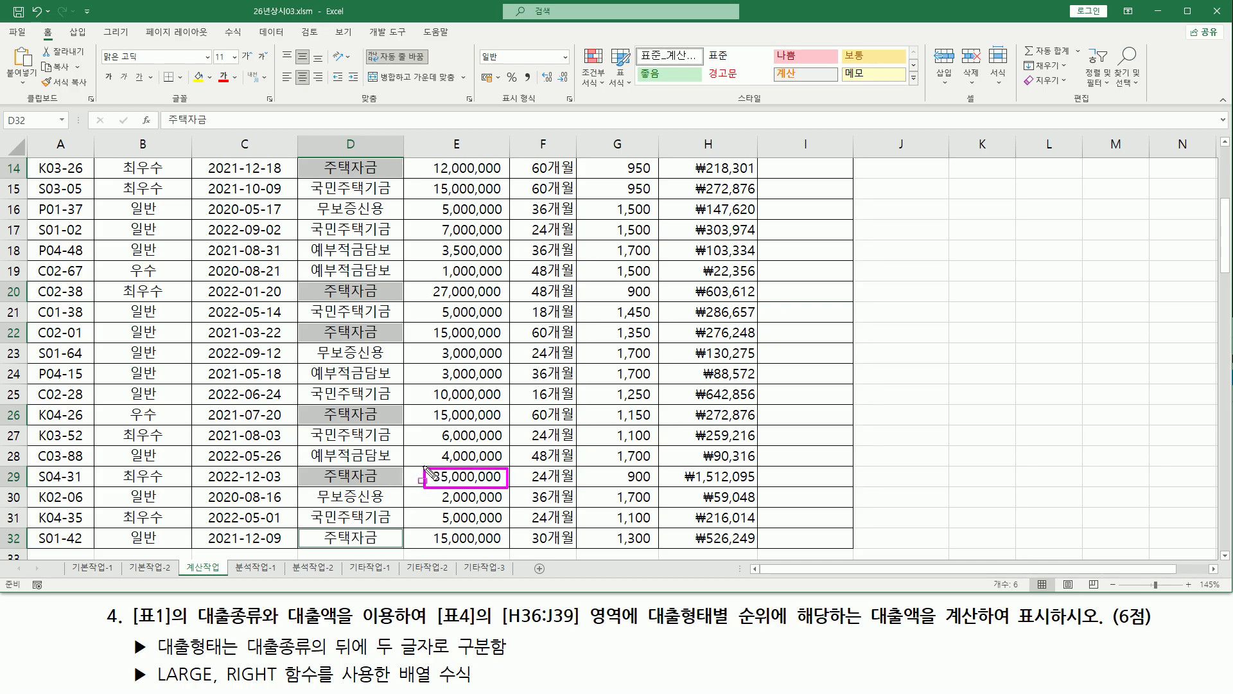
pyautogui.moveTo(424, 284)
pyautogui.mouseDown()
pyautogui.moveTo(450, 301)
pyautogui.moveTo(426, 282)
pyautogui.mouseUp()
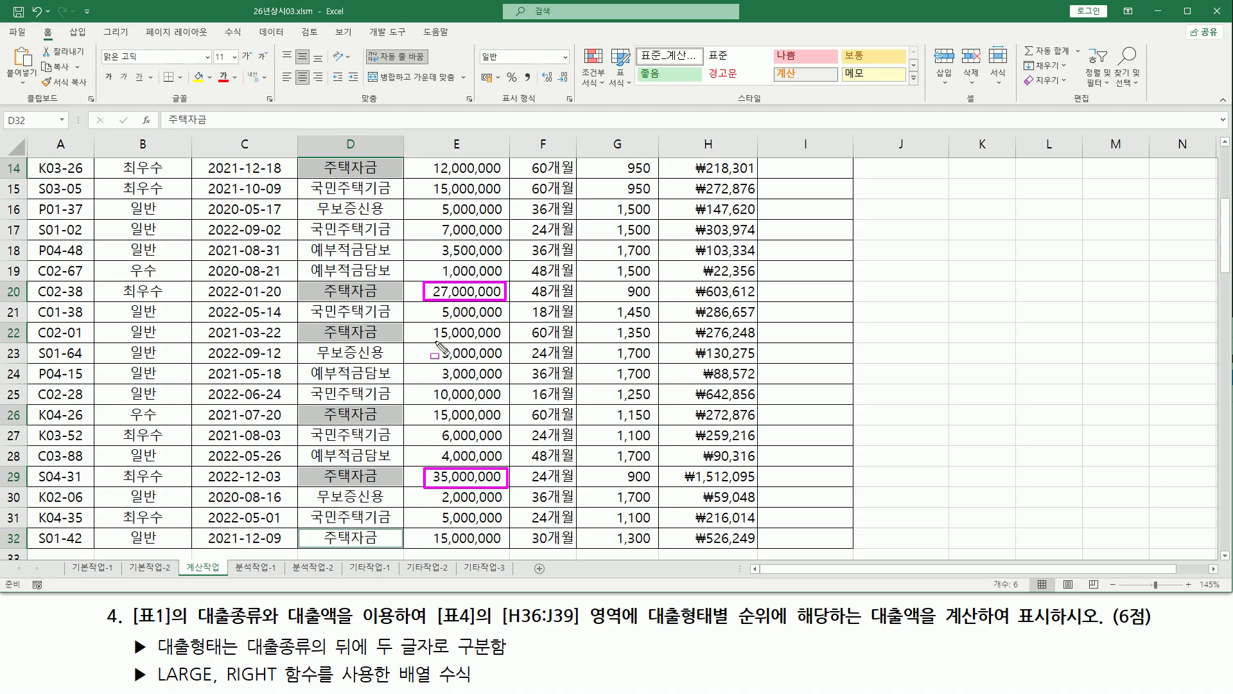
pyautogui.moveTo(432, 341); pyautogui.dragTo(501, 341)
pyautogui.moveTo(433, 422); pyautogui.dragTo(507, 422)
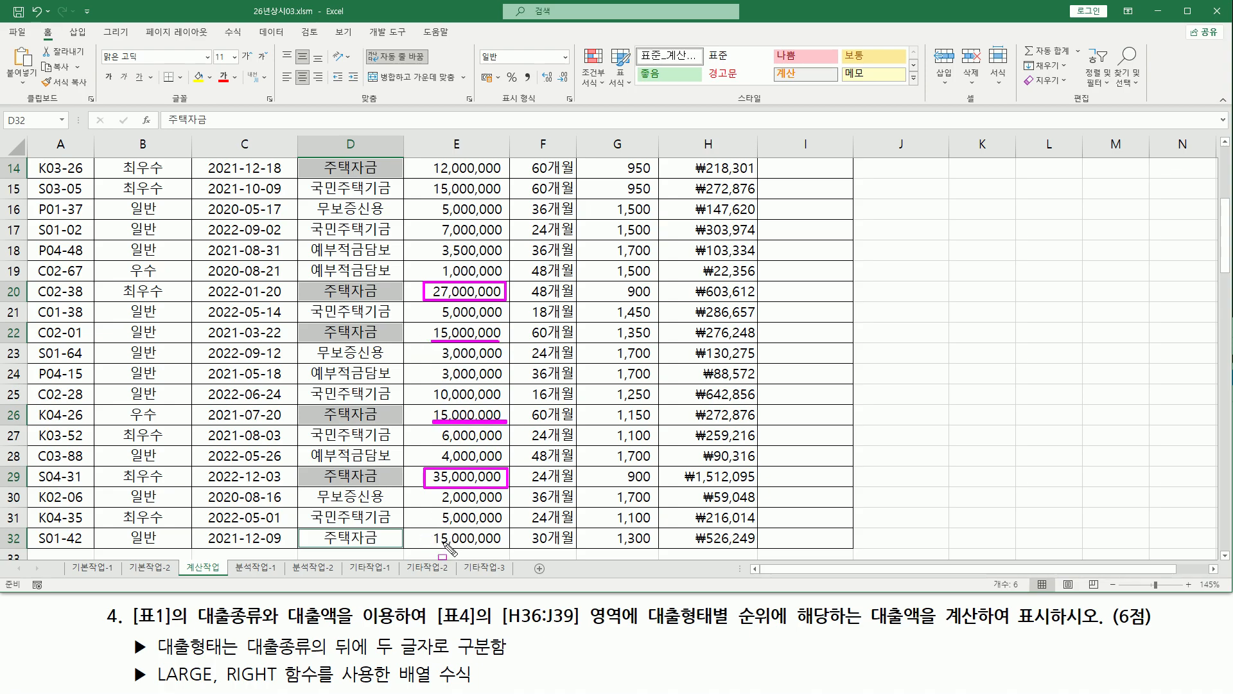
pyautogui.moveTo(432, 544); pyautogui.dragTo(500, 544)
pyautogui.press('Escape')
pyautogui.scroll(-3, 678, 454)
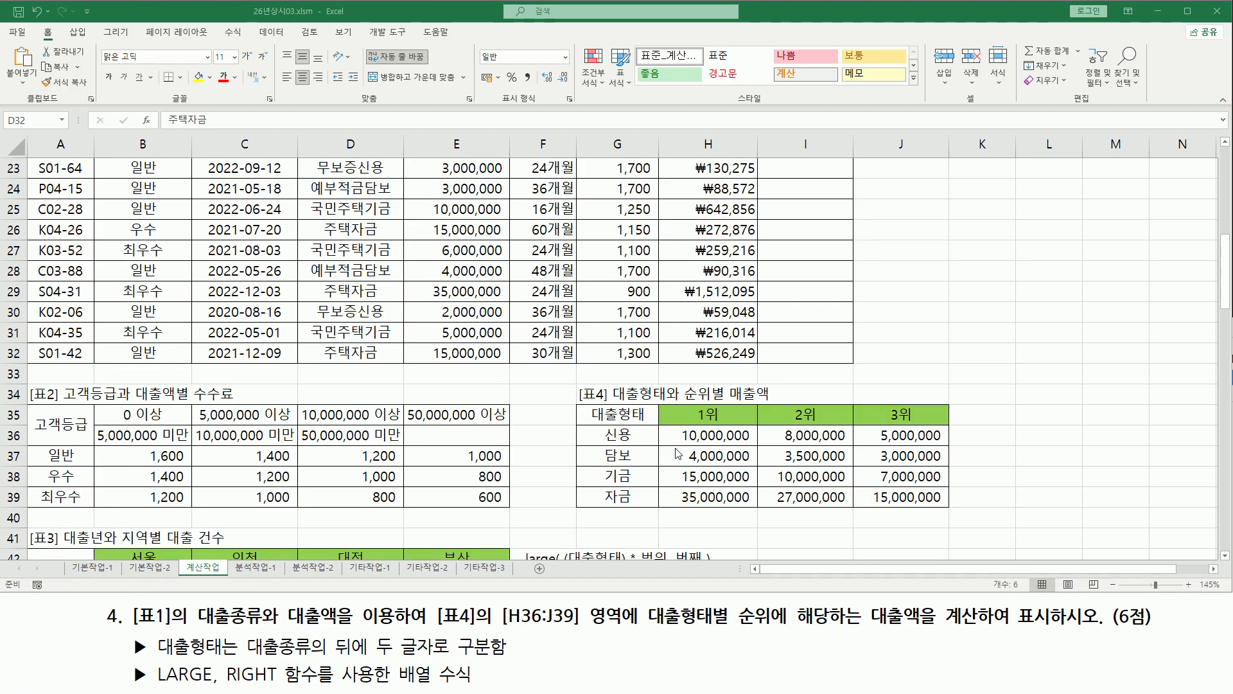
pyautogui.moveTo(677, 511)
pyautogui.mouseDown()
pyautogui.moveTo(950, 509)
pyautogui.moveTo(952, 488)
pyautogui.mouseUp()
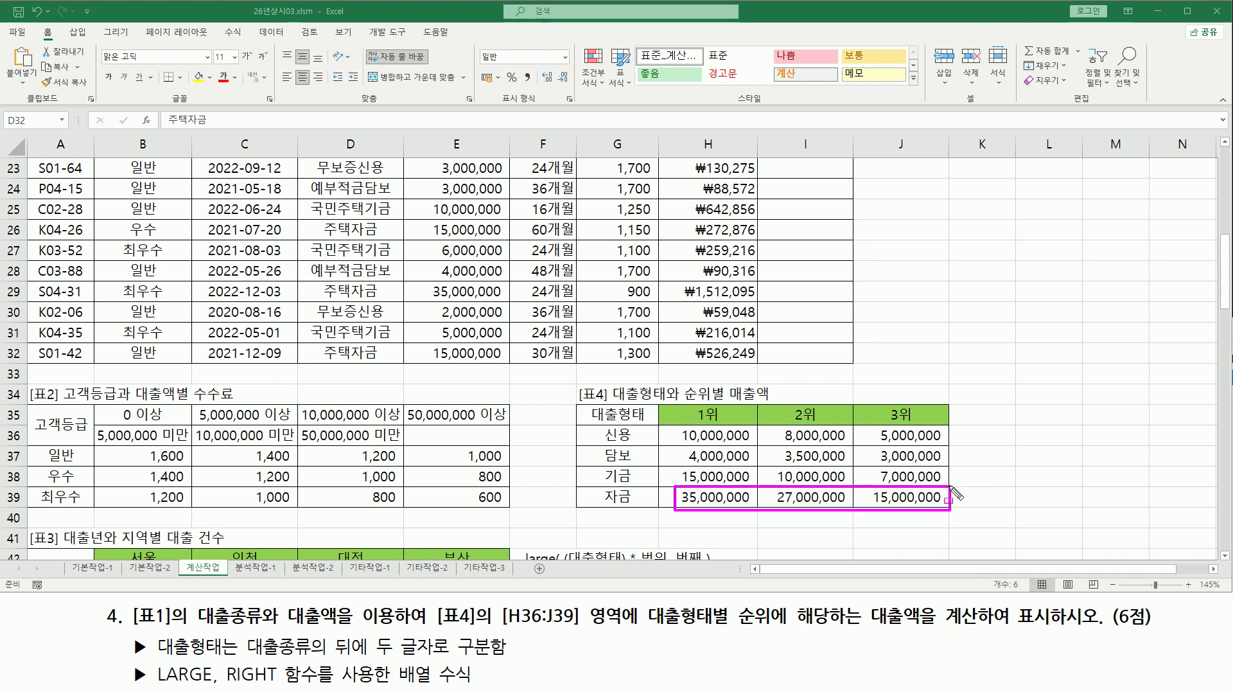
pyautogui.press('Escape')
# Copy H36's formula into G44 as plain text: =LARGE( ( RIGHT( $D$3:$D$32, 2 ) = $G36 ) * $E$3:$E$32, H$35 ).
pyautogui.scroll(-1, 733, 482)
pyautogui.scroll(-1, 728, 473)
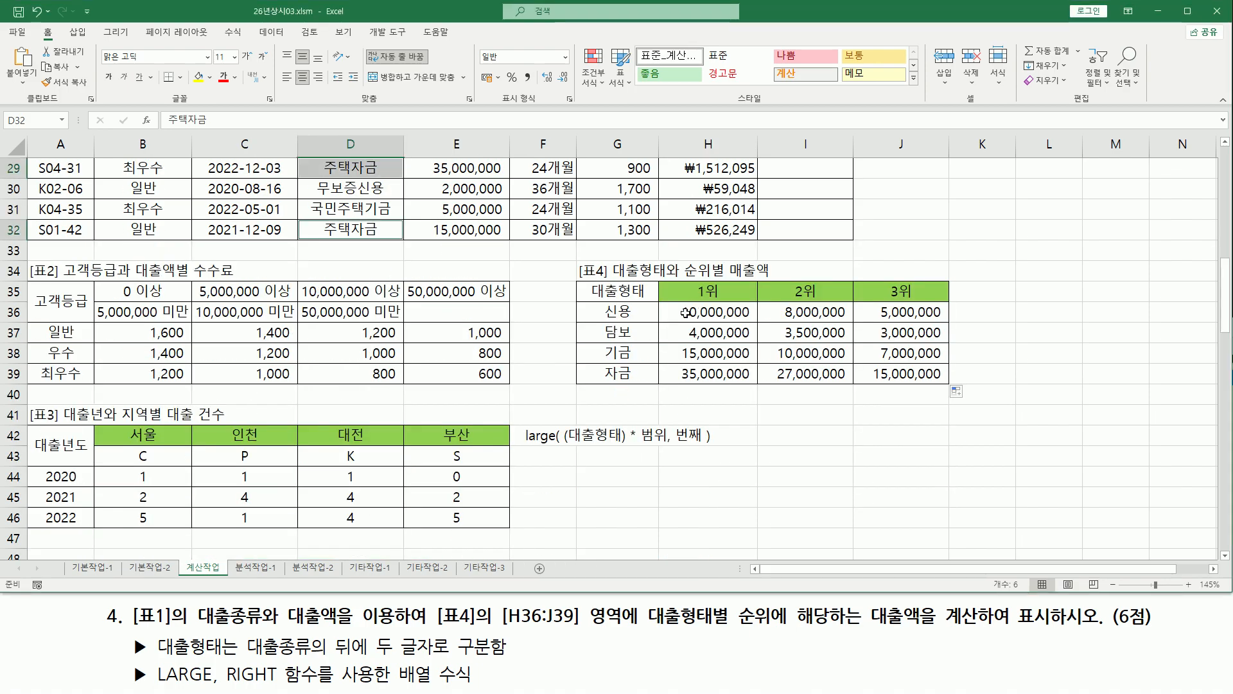
pyautogui.click(685, 313)
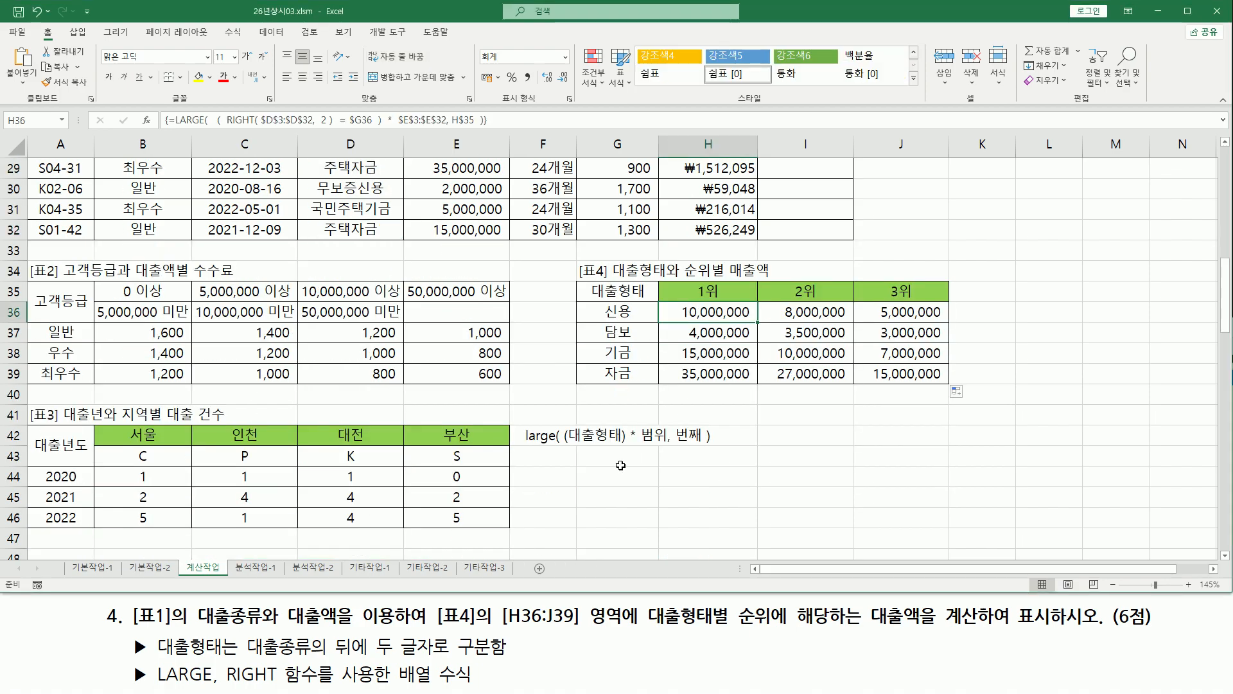
pyautogui.click(620, 477)
pyautogui.write('=LARGE( ( RIGHT( $D$3:$D$32, 2 ) = $G36 ) * $E$3:$E$32, H$35 )')
pyautogui.press('Return')
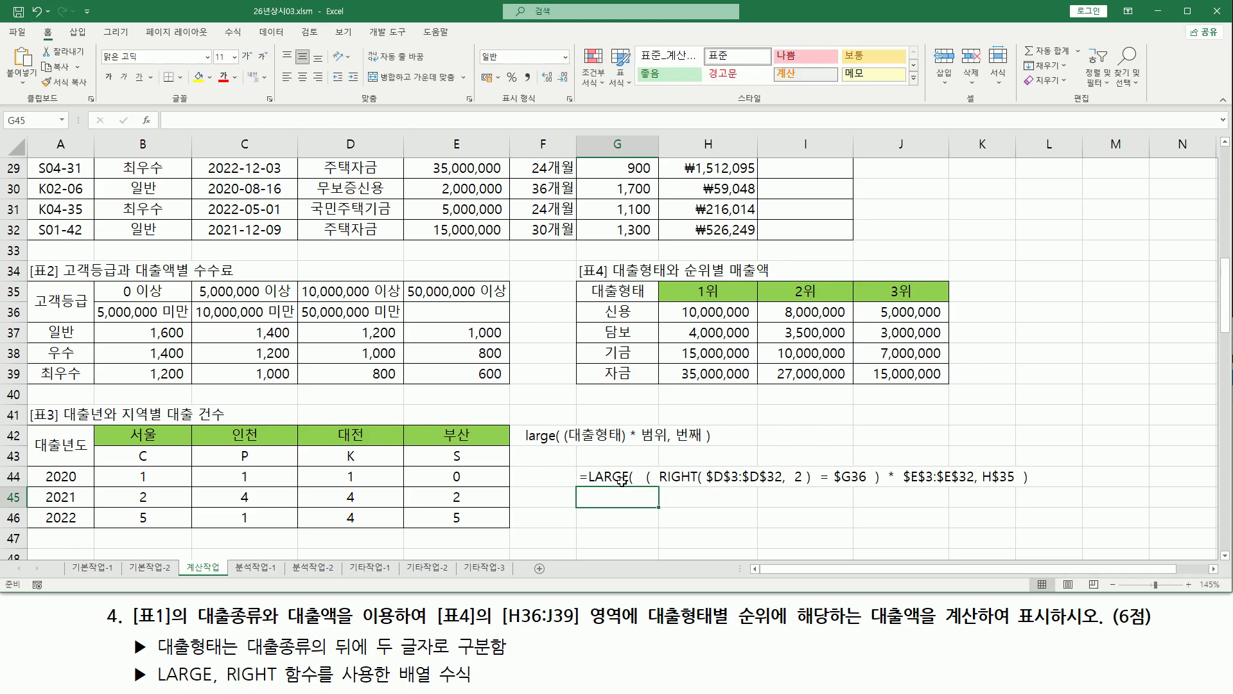
# Left-align the formula outline in G42 and the formula text in G44, and color the G44 text red.
pyautogui.click(609, 479)
pyautogui.keyDown('ctrl'); pyautogui.click(609, 437); pyautogui.keyUp('ctrl')
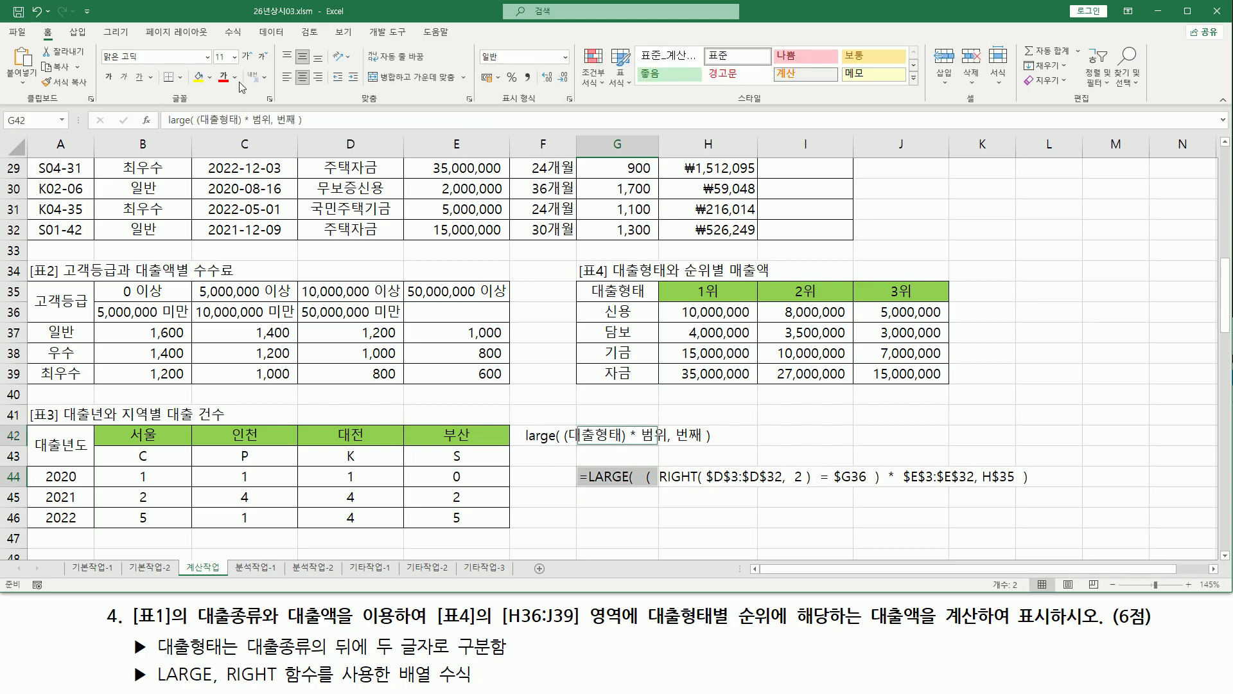
pyautogui.click(290, 77)
pyautogui.click(982, 373)
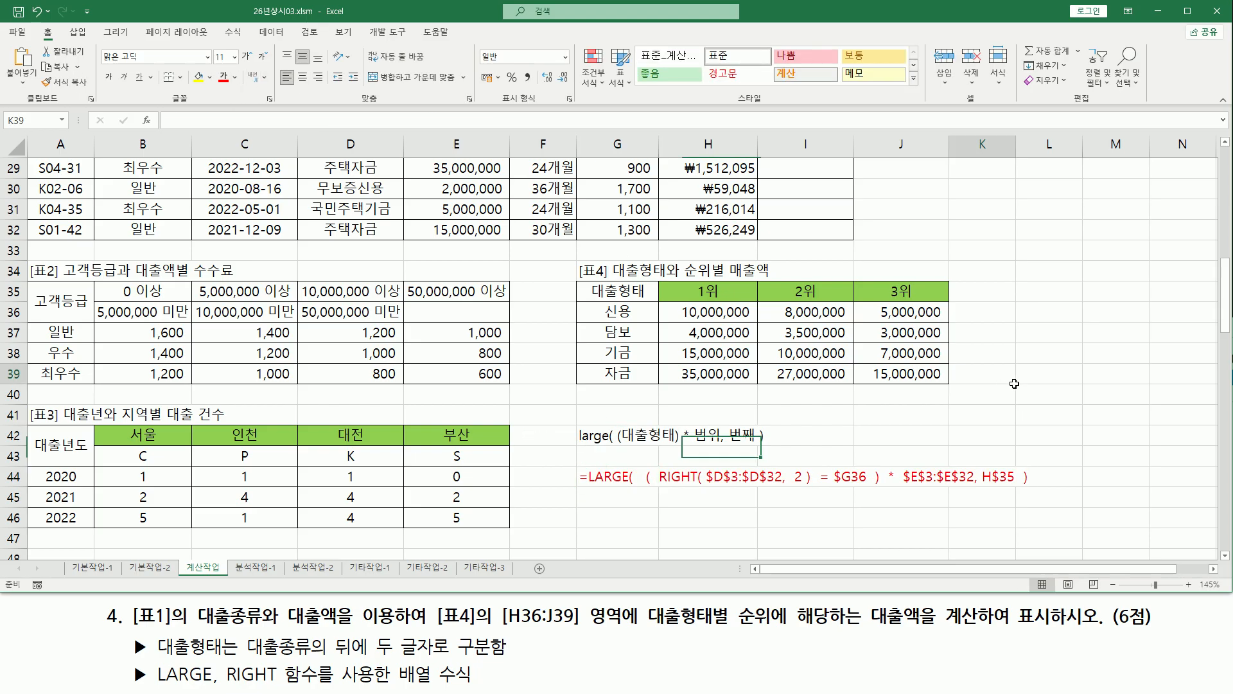
# Compare the formula outline in G42 with the formula text in G44: the RIGHT condition, the $E$3:$E$32 range and the H$35 rank argument.
pyautogui.moveTo(620, 442); pyautogui.dragTo(680, 442)
pyautogui.moveTo(657, 492)
pyautogui.mouseDown()
pyautogui.moveTo(885, 504)
pyautogui.moveTo(872, 469)
pyautogui.mouseUp()
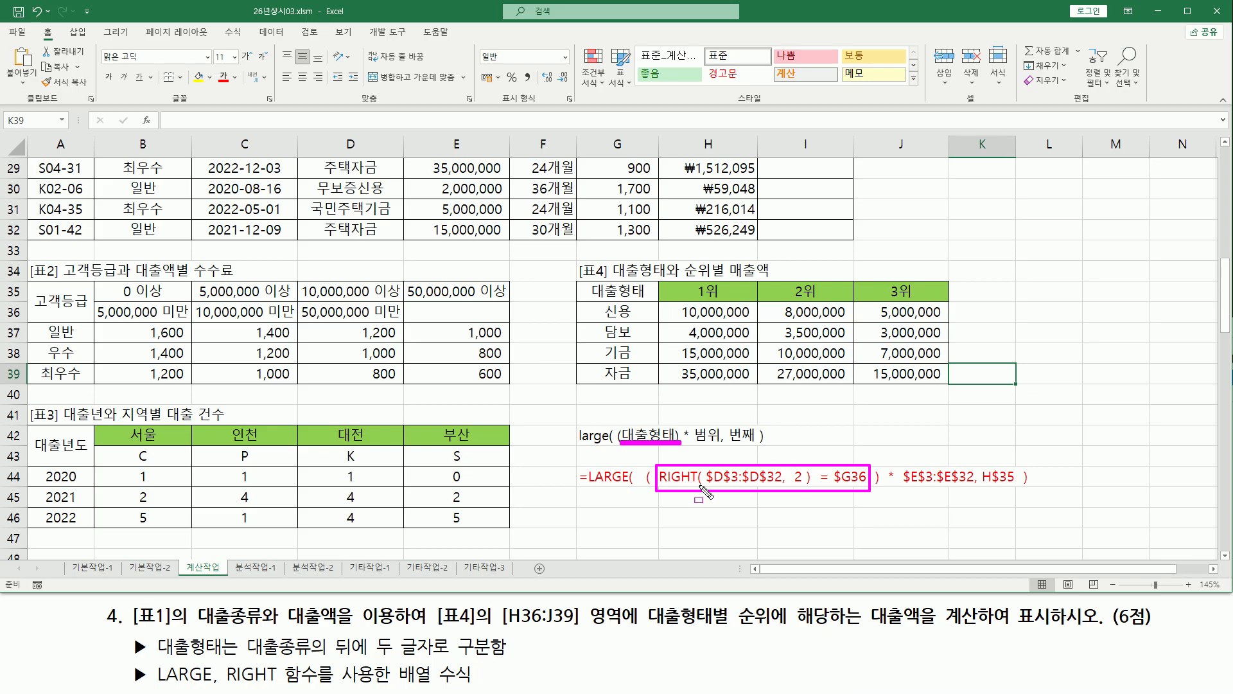
pyautogui.moveTo(661, 485); pyautogui.dragTo(866, 492)
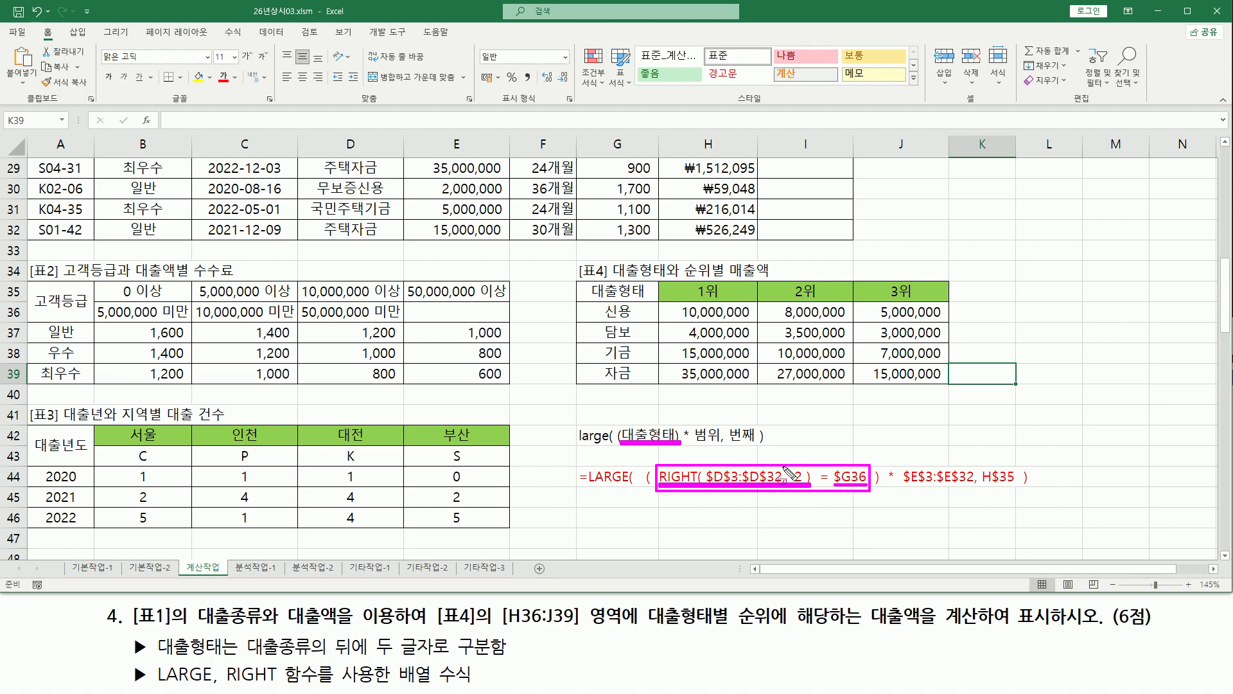
pyautogui.moveTo(598, 303); pyautogui.dragTo(631, 318)
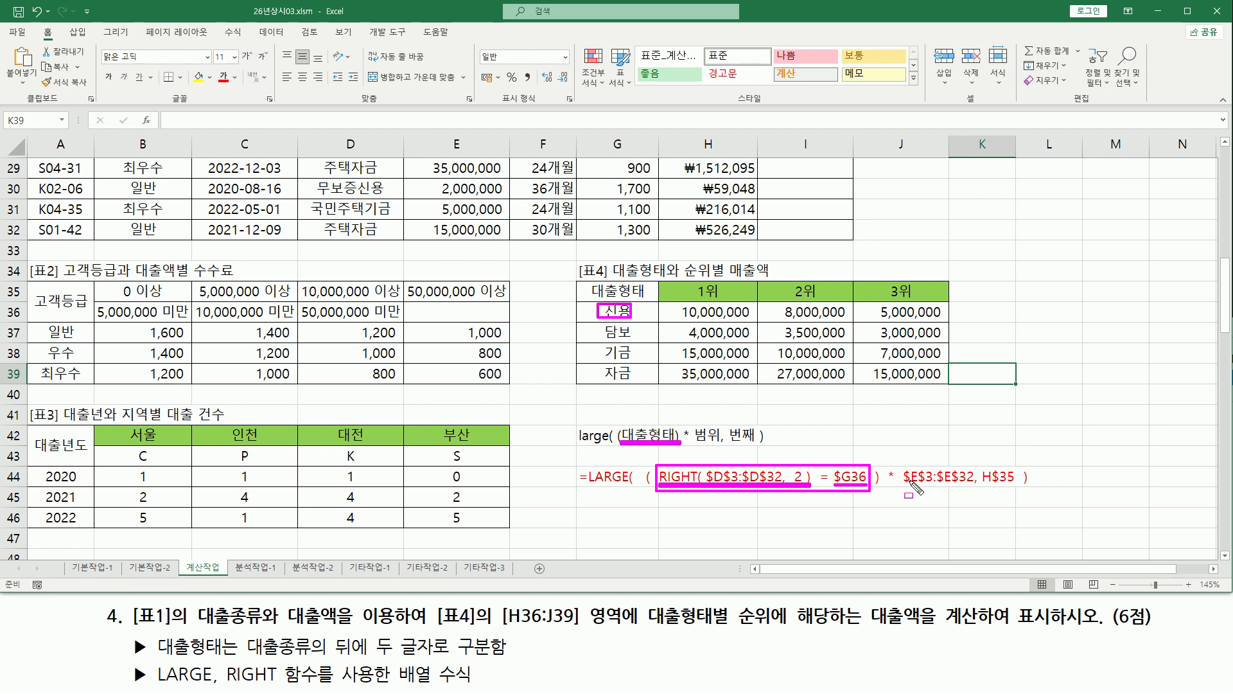
pyautogui.moveTo(894, 483); pyautogui.dragTo(970, 483)
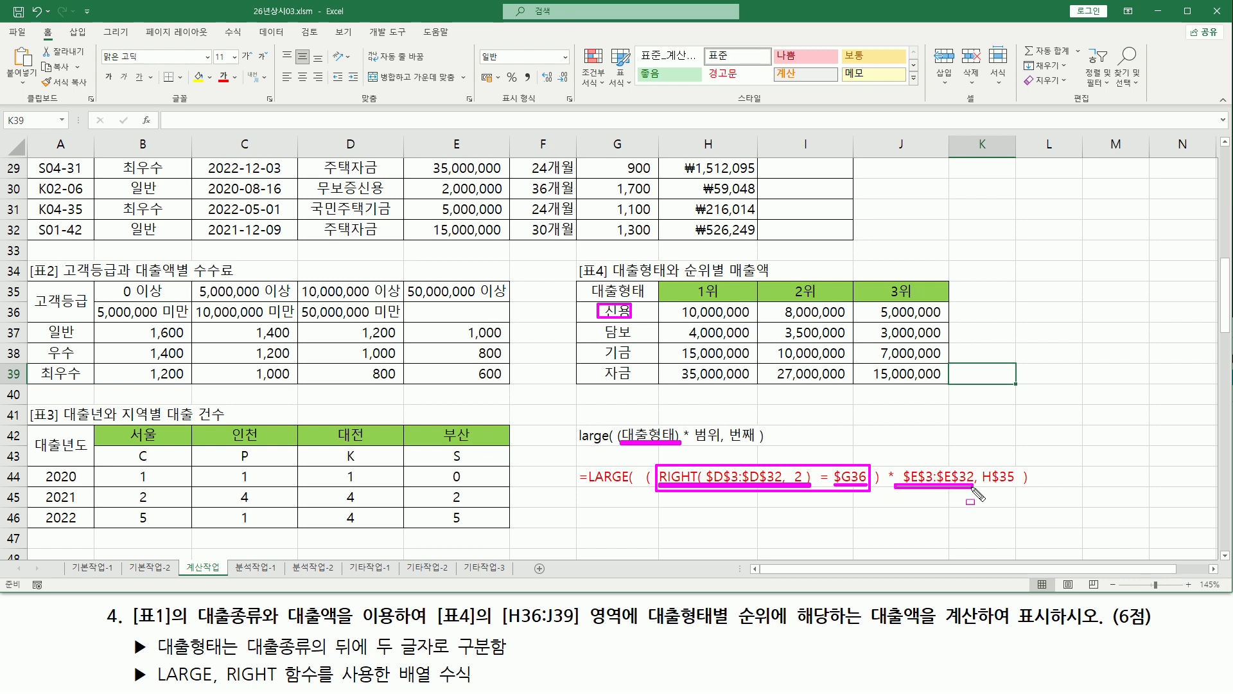
pyautogui.moveTo(978, 460); pyautogui.dragTo(1017, 496)
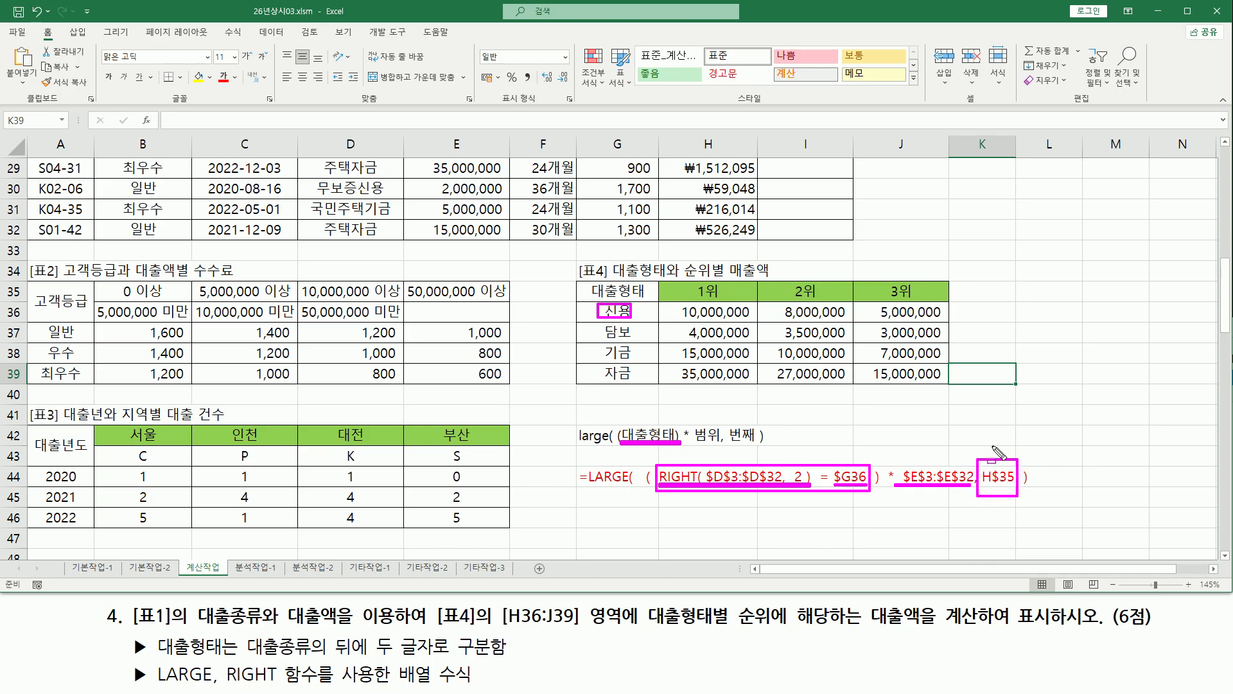
pyautogui.moveTo(693, 281); pyautogui.dragTo(727, 300)
pyautogui.press('Escape')
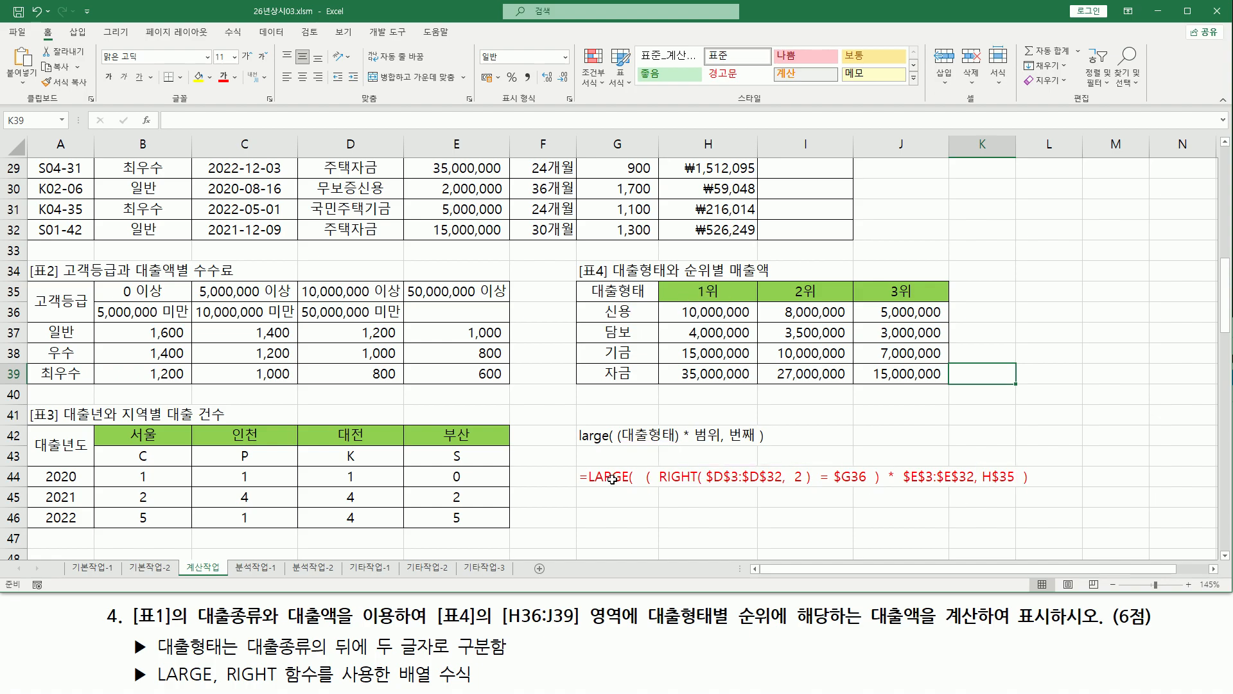
# Copy the formula text in G44 into G46, G47 and G48.
pyautogui.click(636, 479)
pyautogui.hotkey('ctrl', 'c')
pyautogui.click(646, 518)
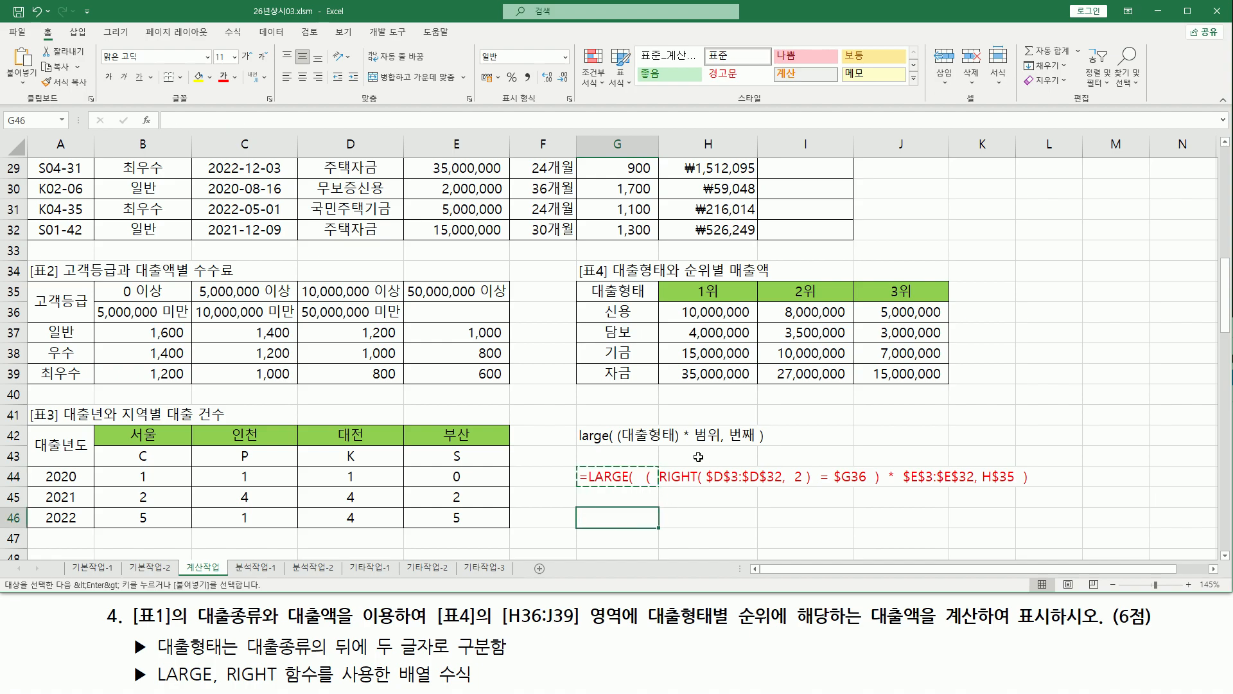
pyautogui.scroll(-1, 699, 457)
pyautogui.hotkey('ctrl', 'v')
pyautogui.click(608, 478)
pyautogui.hotkey('ctrl', 'v')
pyautogui.click(608, 499)
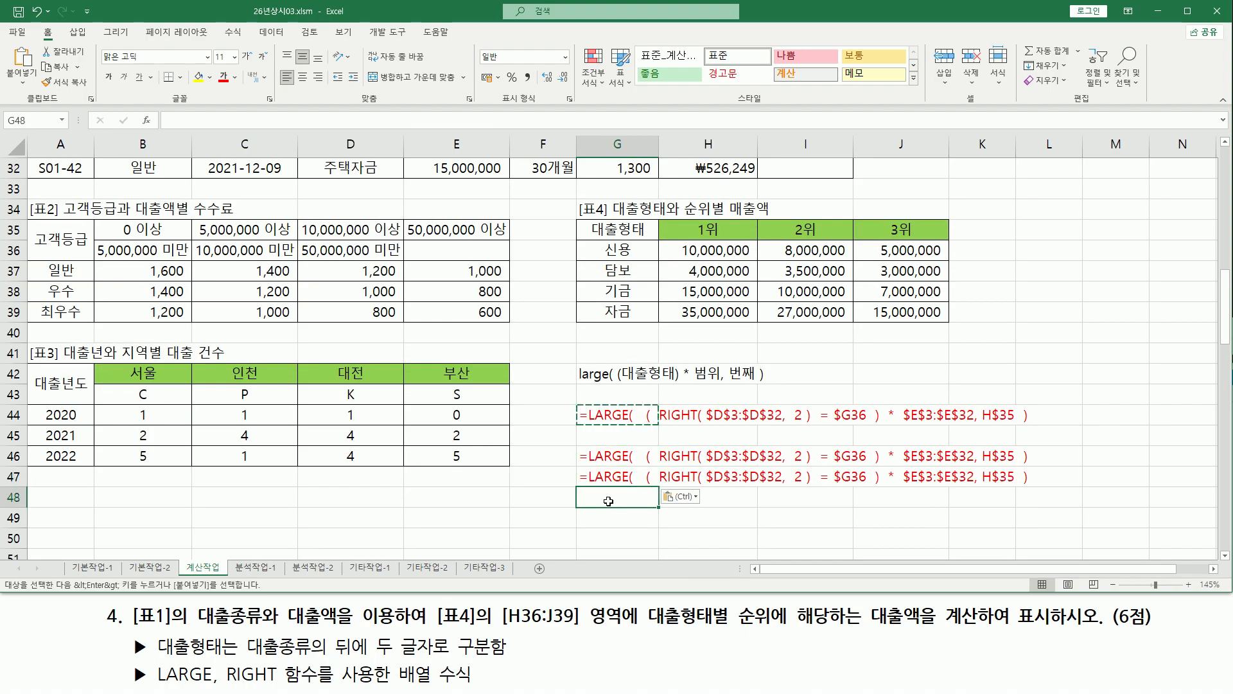
pyautogui.hotkey('ctrl', 'v')
# Replace the H$35 argument in the G46, G47 and G48 formula texts with 1, 2 and 3 respectively.
pyautogui.doubleClick(611, 457)
pyautogui.moveTo(984, 455); pyautogui.dragTo(1019, 455)
pyautogui.write('1')
pyautogui.click(986, 476)
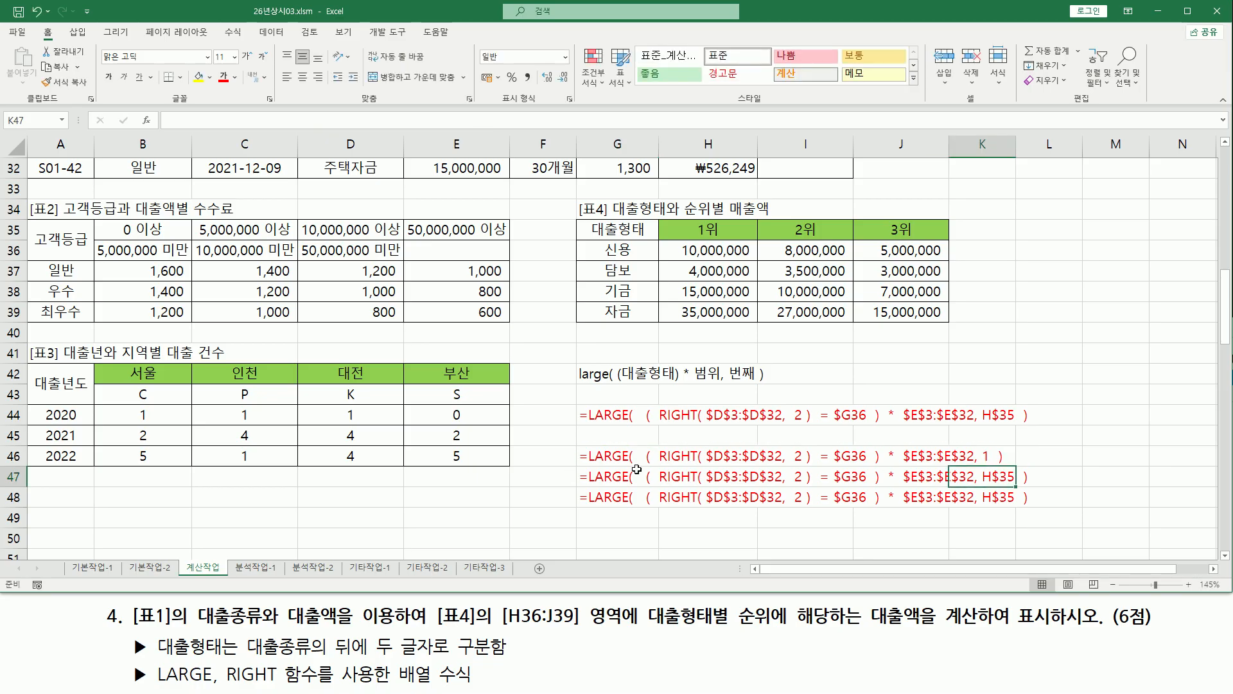
pyautogui.click(596, 477)
pyautogui.doubleClick(597, 476)
pyautogui.moveTo(988, 476); pyautogui.dragTo(1019, 477)
pyautogui.write('2')
pyautogui.click(619, 494)
pyautogui.doubleClick(619, 494)
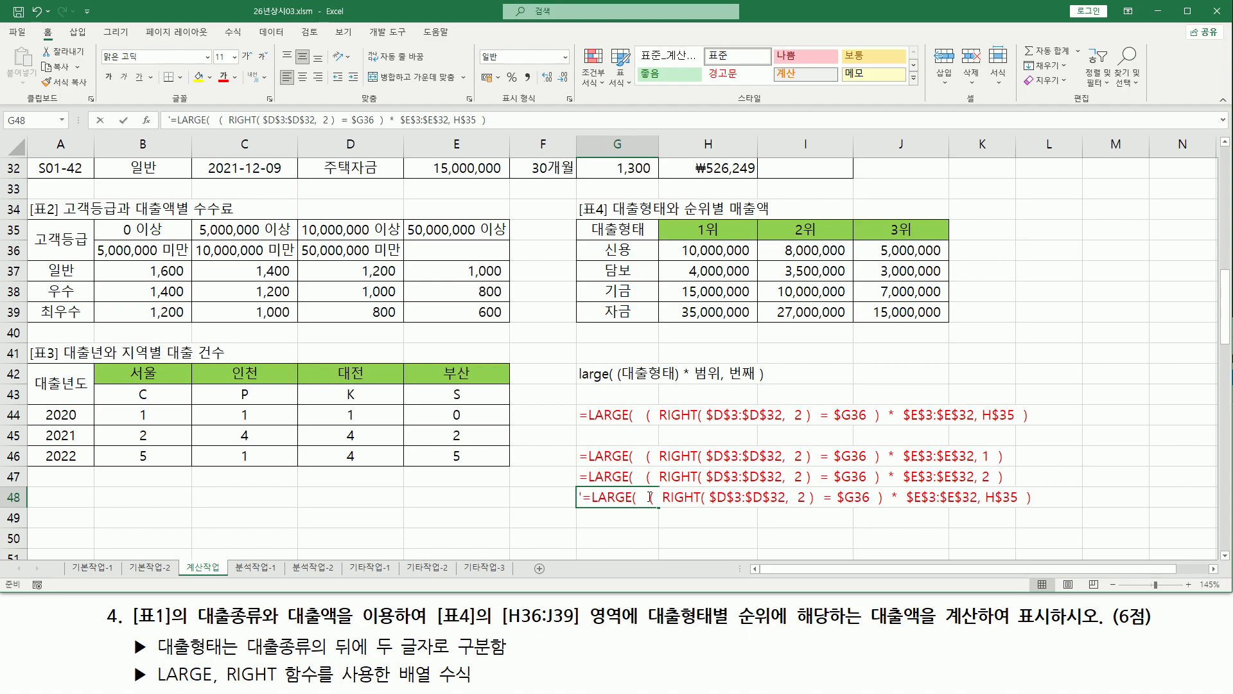
pyautogui.moveTo(988, 496); pyautogui.dragTo(1022, 494)
pyautogui.write('3')
pyautogui.click(1060, 442)
# Match the rank arguments in G46:G48 with the 1위, 2위 and 3위 columns of Table 4.
pyautogui.moveTo(979, 447); pyautogui.dragTo(999, 518)
pyautogui.moveTo(677, 239); pyautogui.dragTo(734, 336)
pyautogui.moveTo(784, 236); pyautogui.dragTo(835, 320)
pyautogui.moveTo(903, 237); pyautogui.dragTo(940, 320)
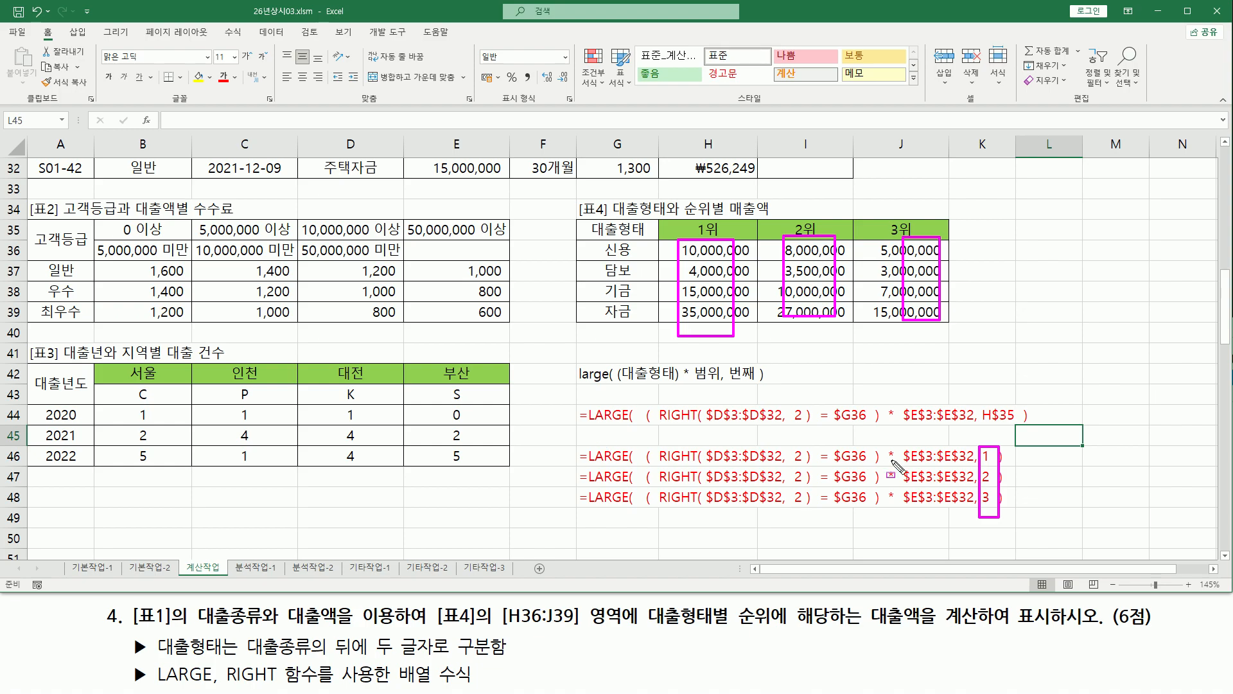
pyautogui.press('Escape')
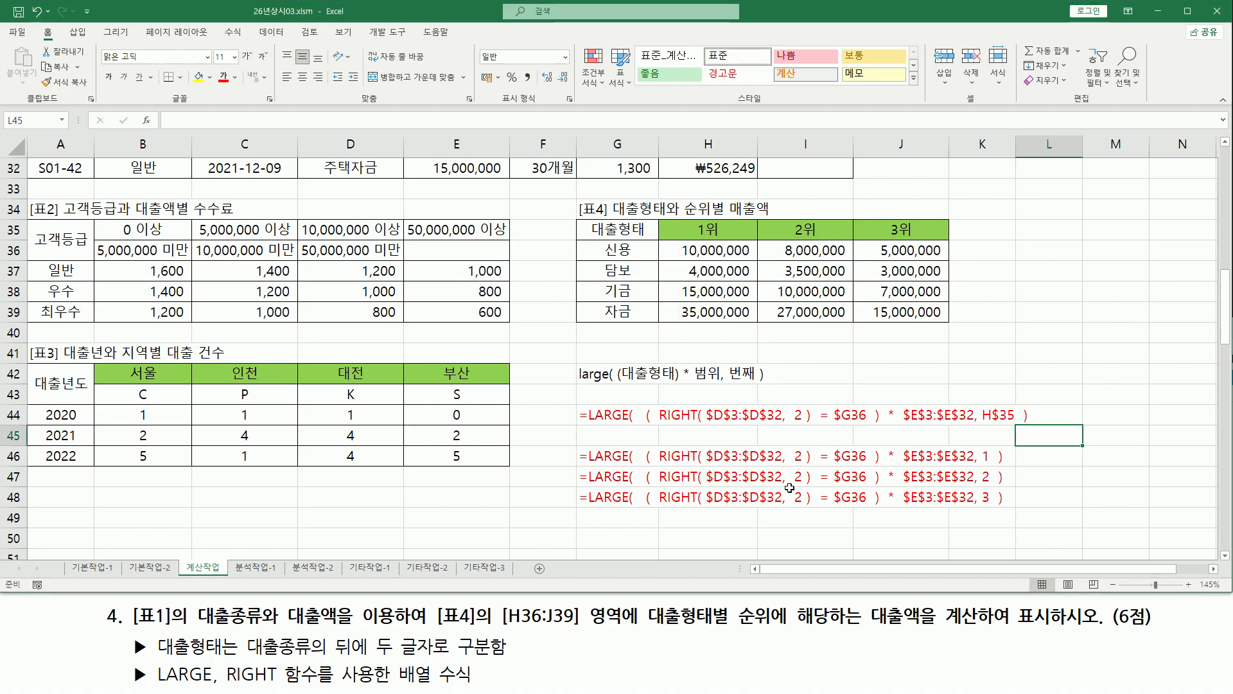
# Delete the three formula text copies in G46:G48.
pyautogui.moveTo(626, 457); pyautogui.dragTo(630, 498)
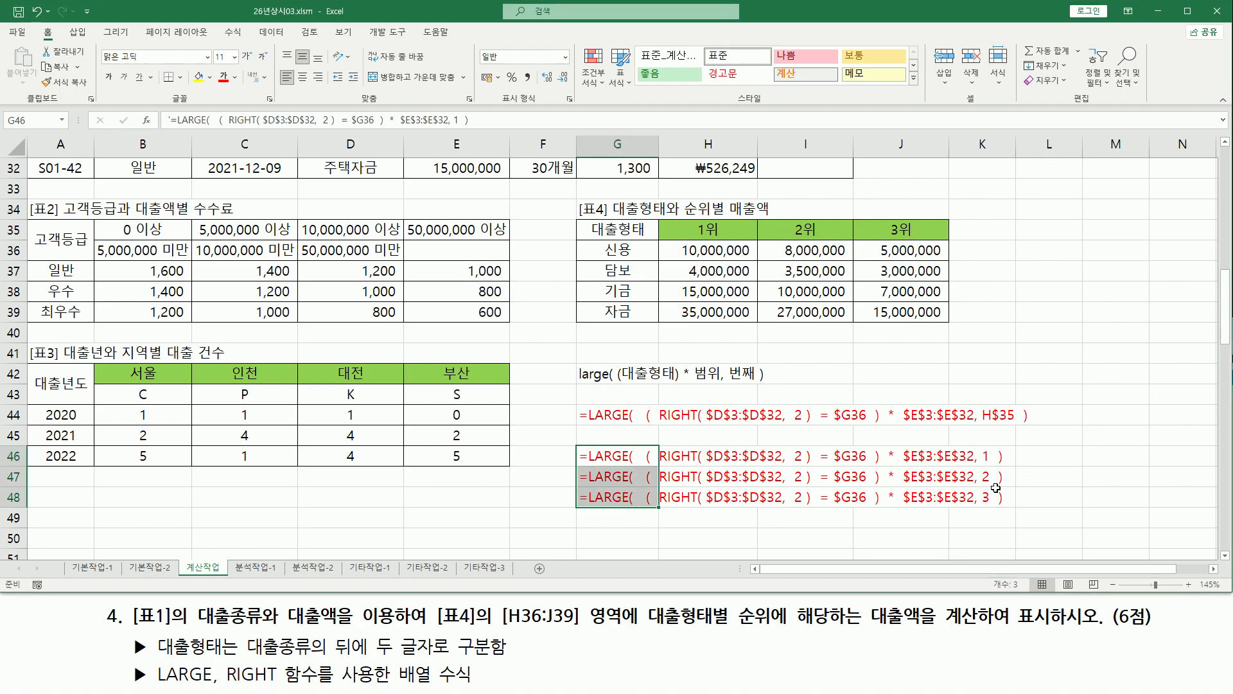
pyautogui.press('Delete')
pyautogui.scroll(1, 641, 448)
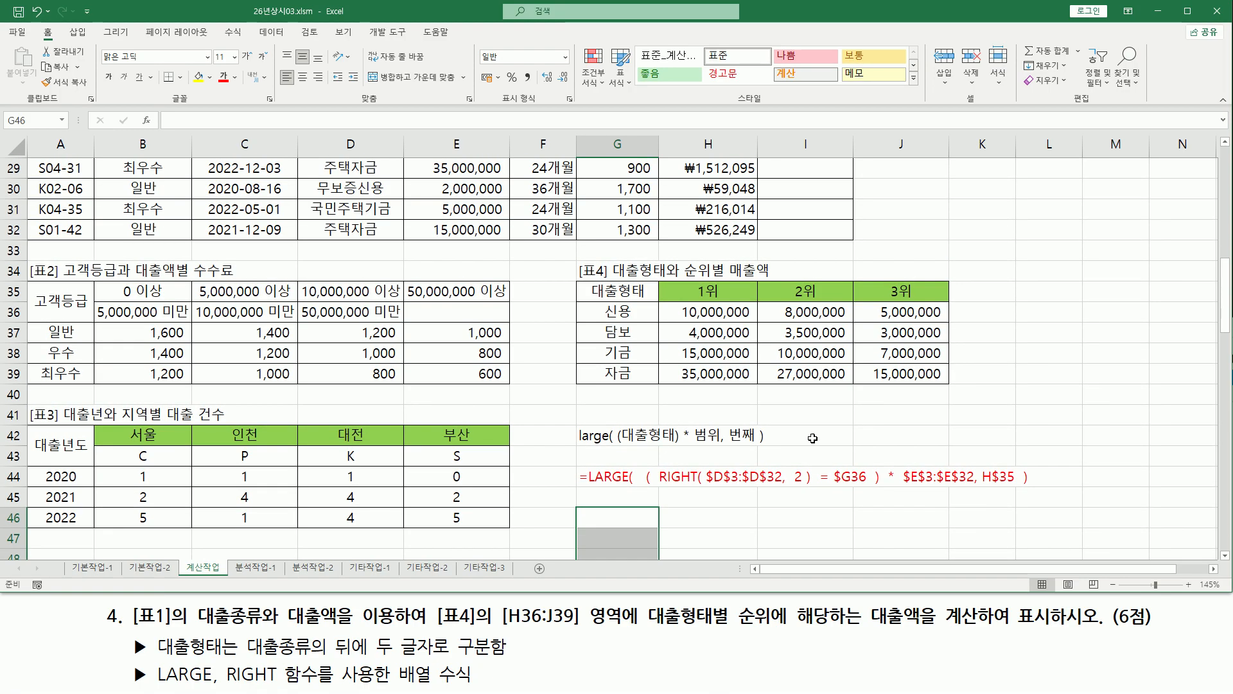
# Check the H$35 argument against Table 4's rank headers and inspect the value stored in the 1위 header cell H35.
pyautogui.click(829, 432)
pyautogui.moveTo(978, 489)
pyautogui.mouseDown()
pyautogui.moveTo(1027, 489)
pyautogui.moveTo(1018, 460)
pyautogui.mouseUp()
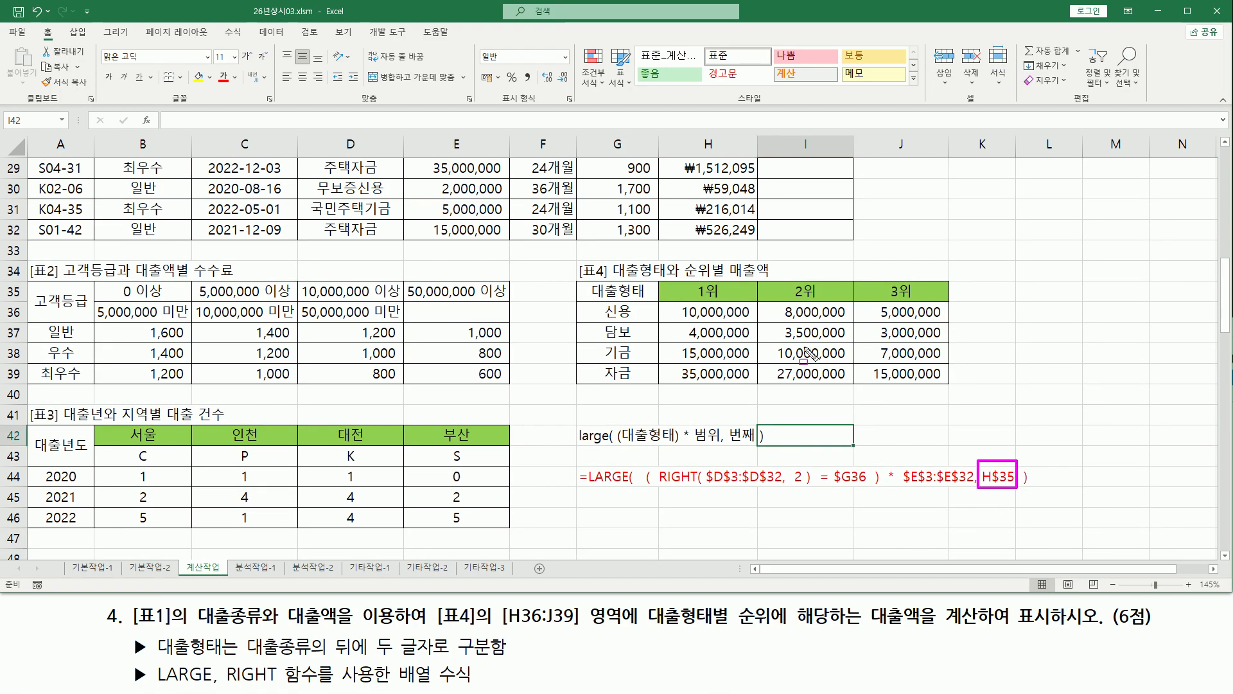
pyautogui.moveTo(692, 299); pyautogui.dragTo(917, 299)
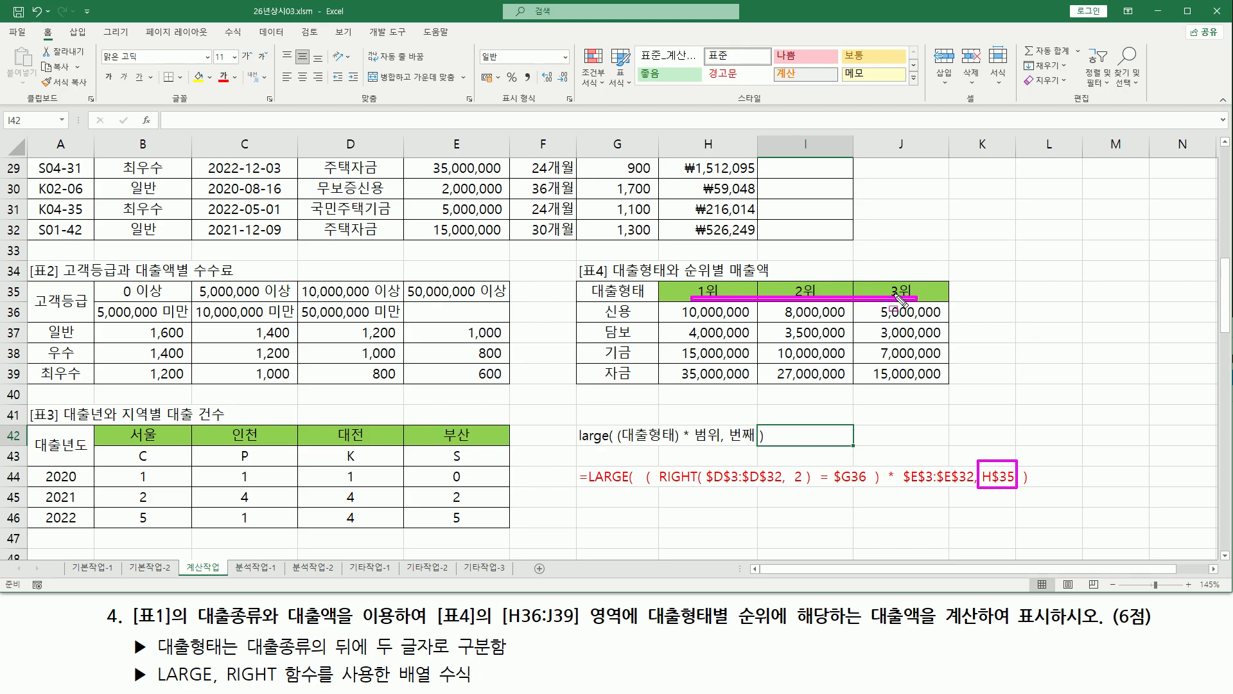
pyautogui.press('Escape')
pyautogui.click(704, 291)
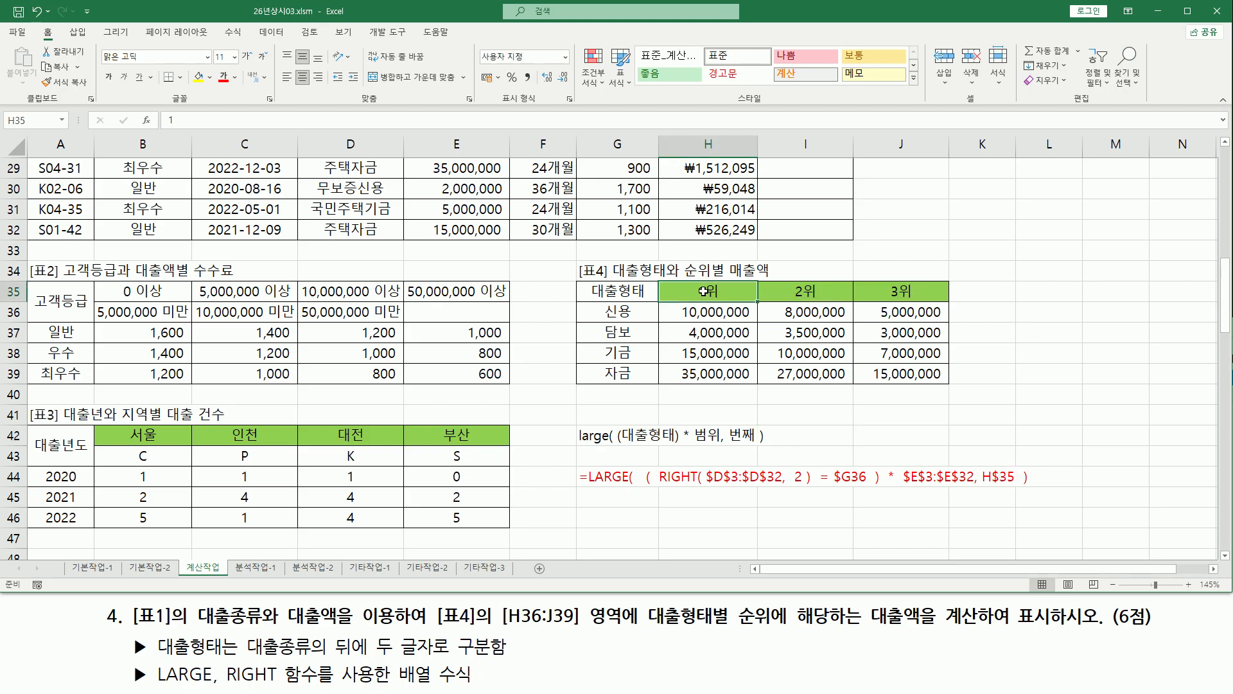
pyautogui.moveTo(158, 108); pyautogui.dragTo(183, 131)
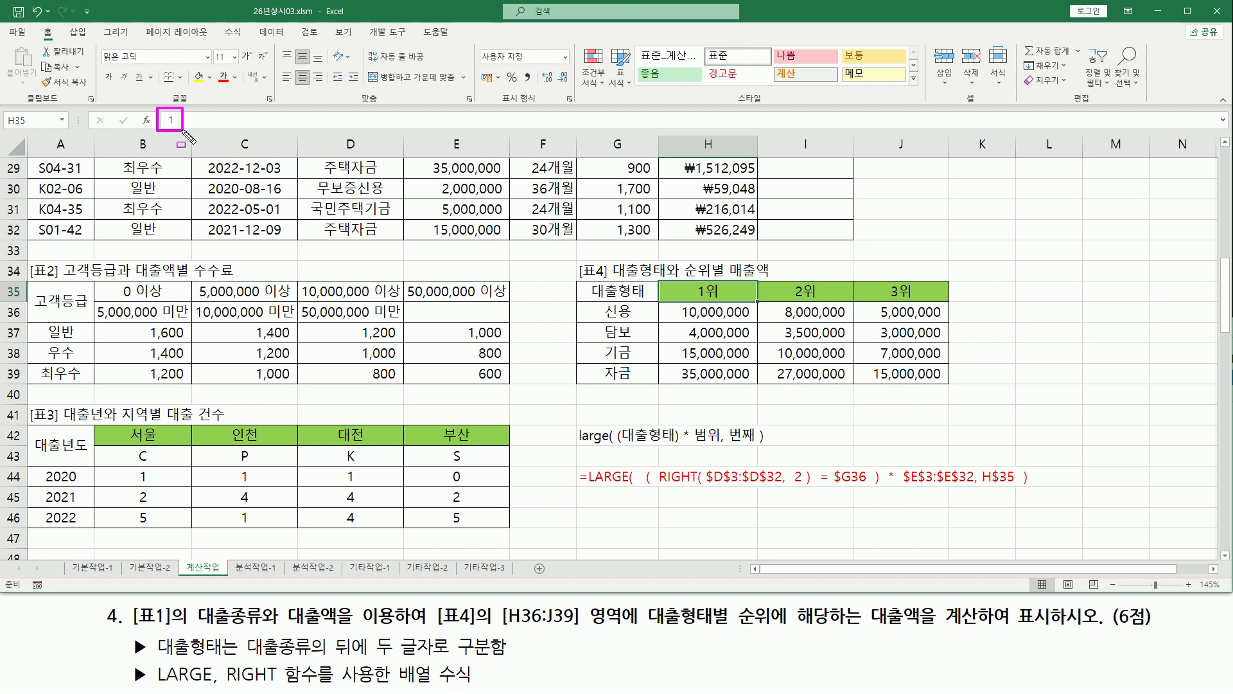
pyautogui.moveTo(686, 274); pyautogui.dragTo(730, 311)
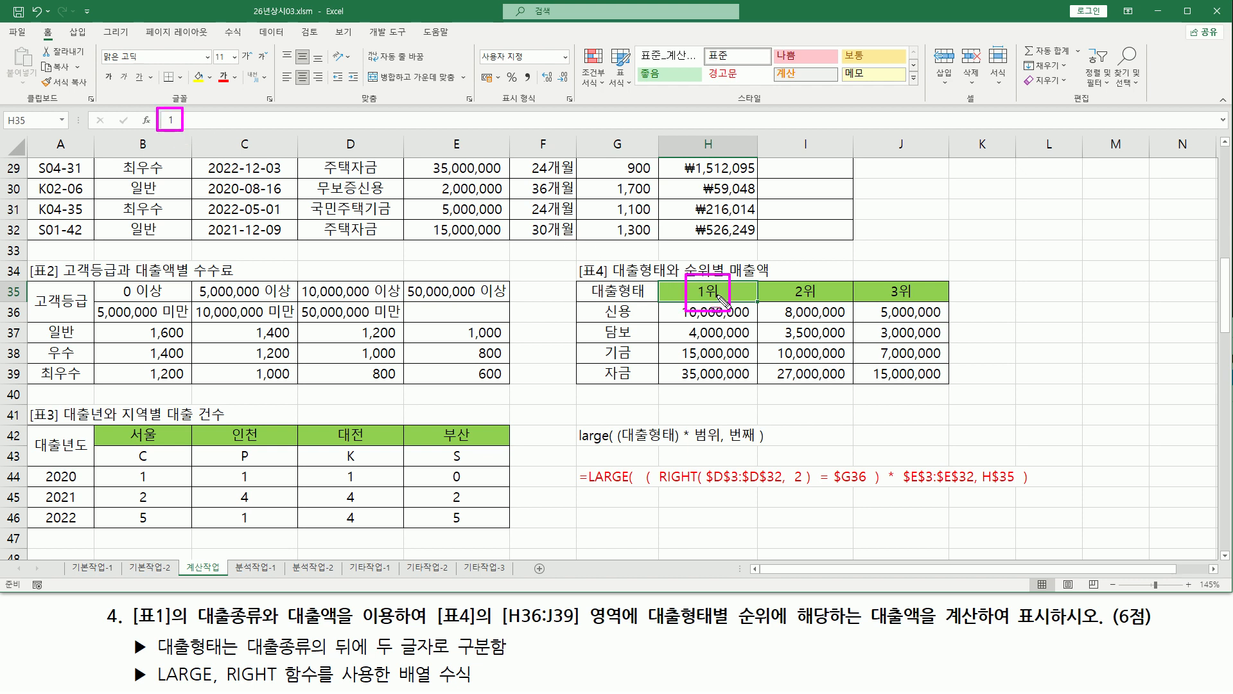
pyautogui.press('Escape')
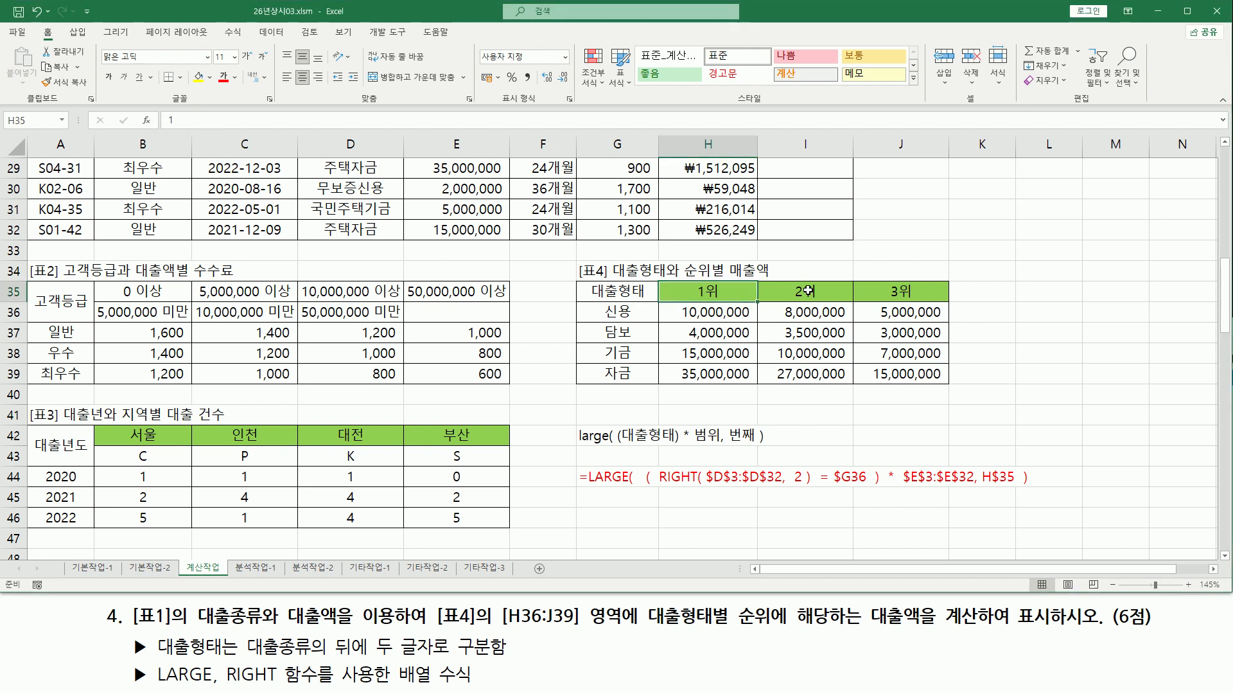
# Inspect the values stored in the 2위 and 3위 header cells I35 and J35 and relate them to the H$35 argument.
pyautogui.press('Right')
pyautogui.moveTo(162, 104); pyautogui.dragTo(200, 131)
pyautogui.moveTo(791, 299); pyautogui.dragTo(945, 300)
pyautogui.press('Escape')
pyautogui.press('Right')
pyautogui.moveTo(162, 107); pyautogui.dragTo(177, 133)
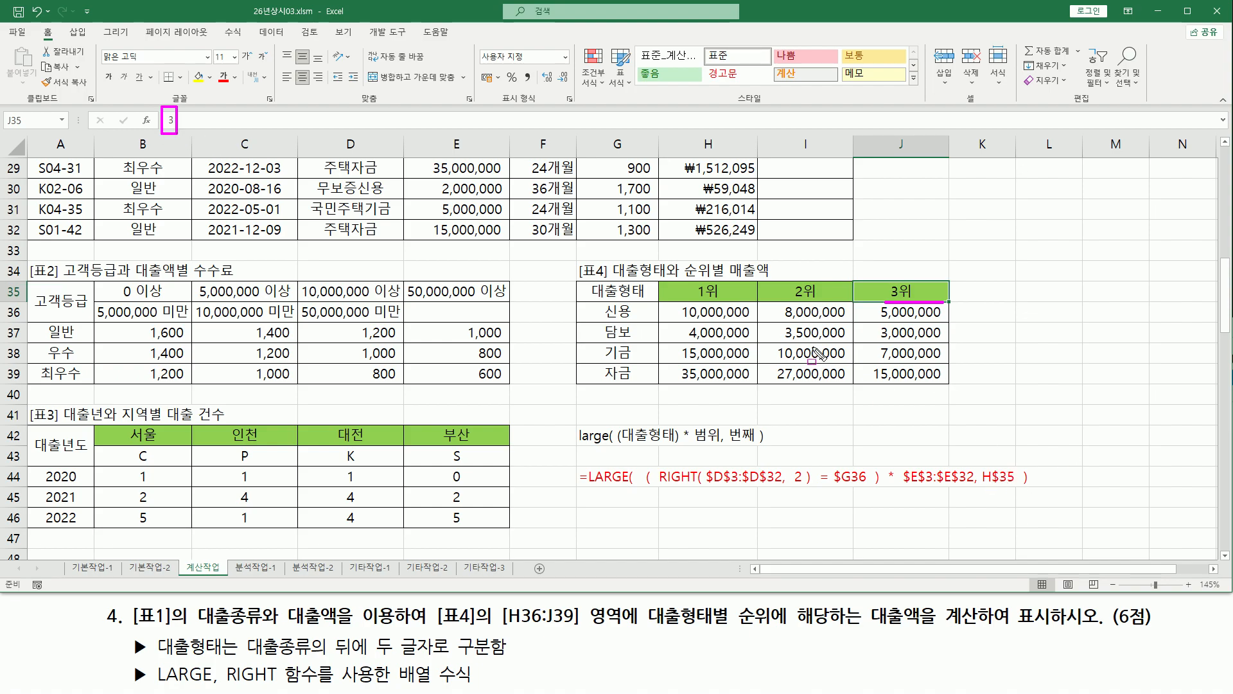
pyautogui.moveTo(670, 273); pyautogui.dragTo(956, 300)
pyautogui.moveTo(982, 461); pyautogui.dragTo(1019, 501)
pyautogui.press('Escape')
pyautogui.click(860, 441)
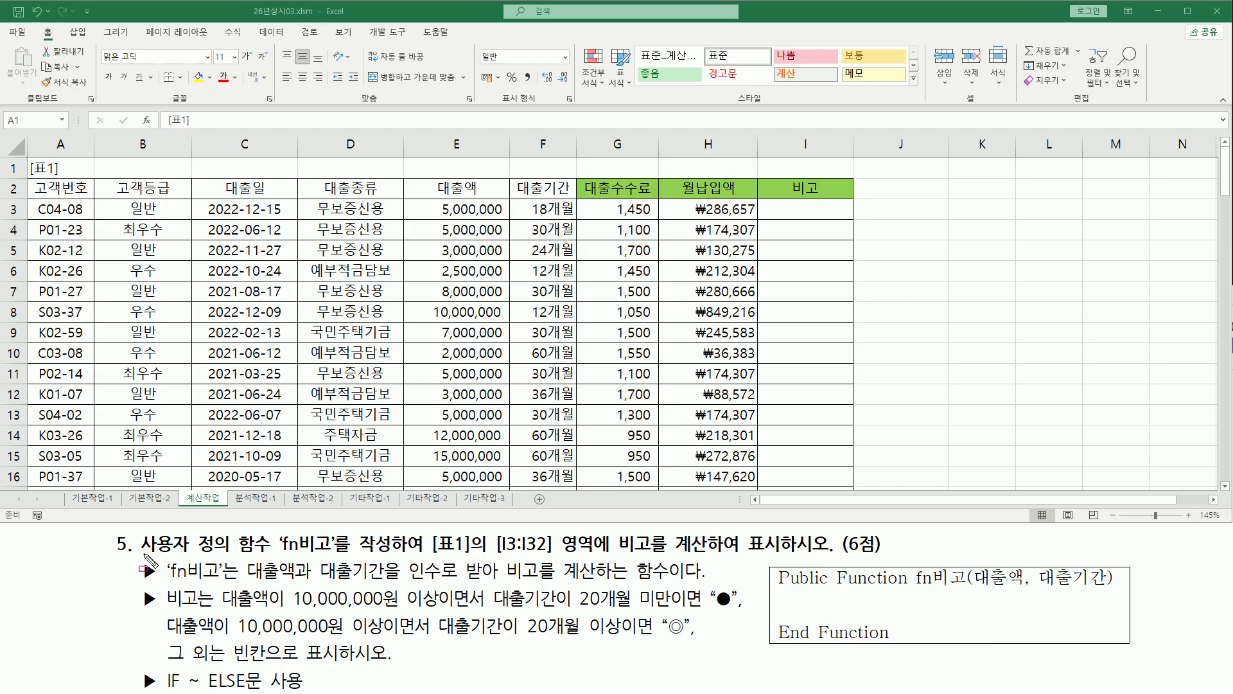
# Read task 5's requirements for the custom function fn비고: its target range I3:I32, its 대출액 and 대출기간 arguments and its declaration.
pyautogui.moveTo(140, 554)
pyautogui.mouseDown()
pyautogui.moveTo(273, 552)
pyautogui.moveTo(271, 533)
pyautogui.moveTo(384, 554)
pyautogui.mouseUp()
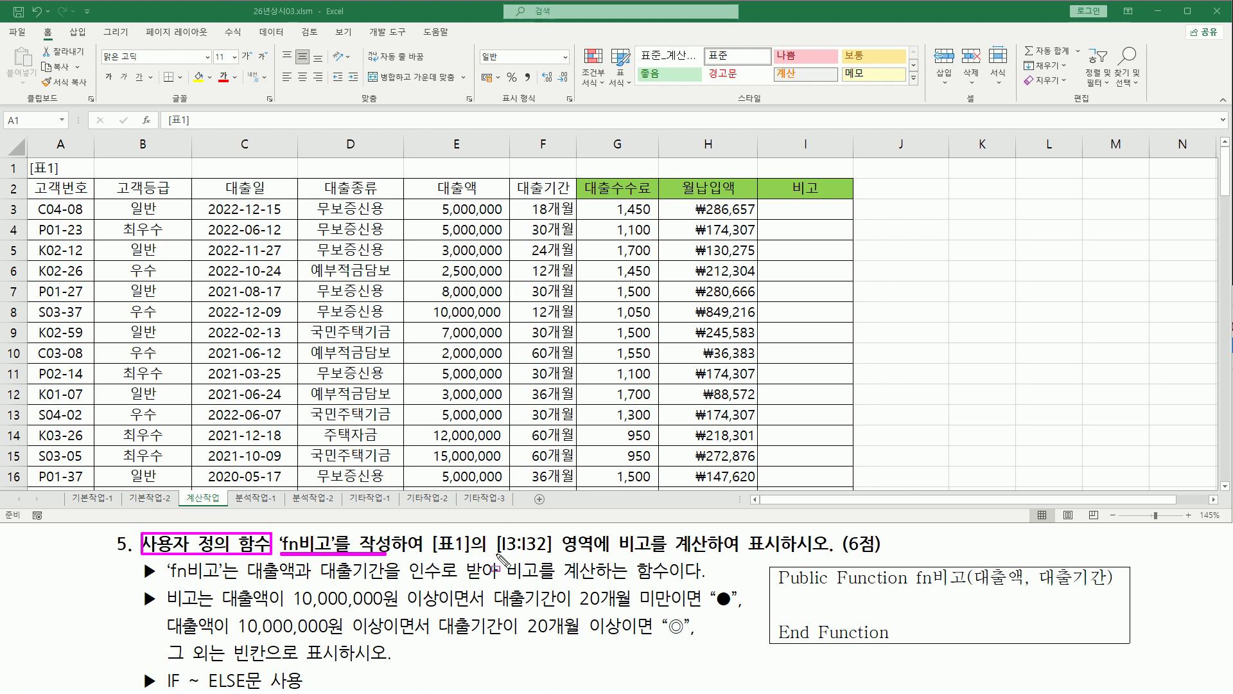
pyautogui.moveTo(495, 553); pyautogui.dragTo(593, 553)
pyautogui.moveTo(764, 207); pyautogui.dragTo(845, 490)
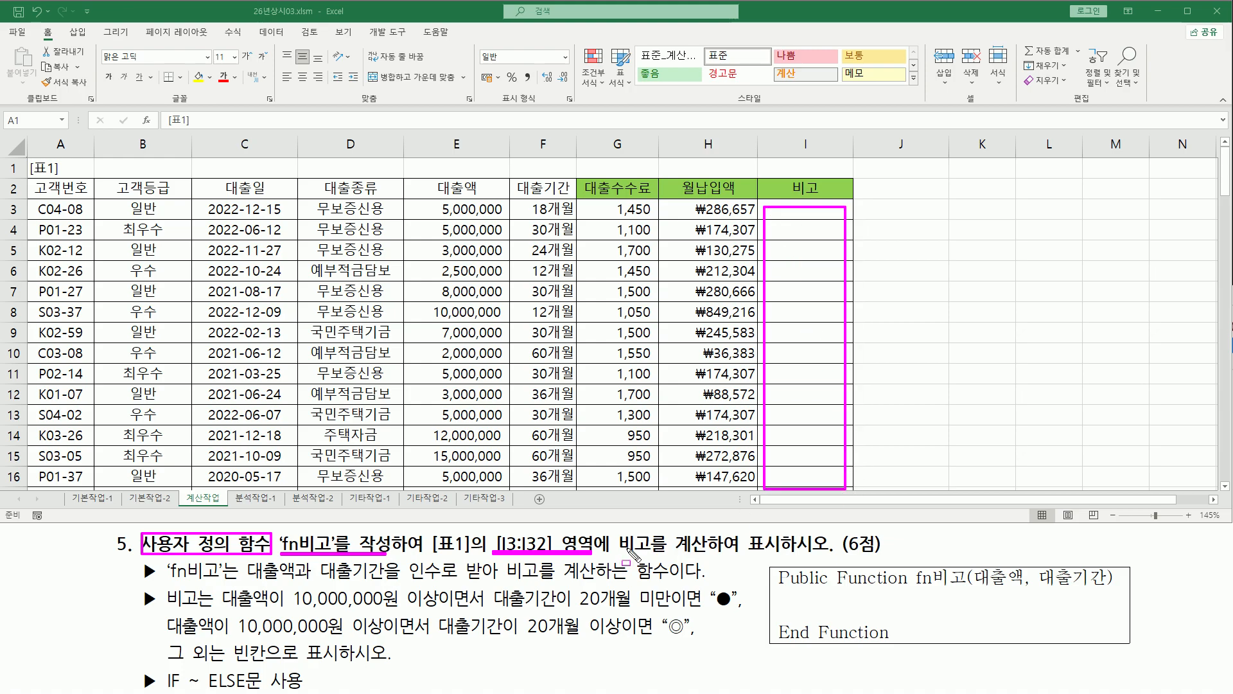
pyautogui.moveTo(617, 553); pyautogui.dragTo(791, 551)
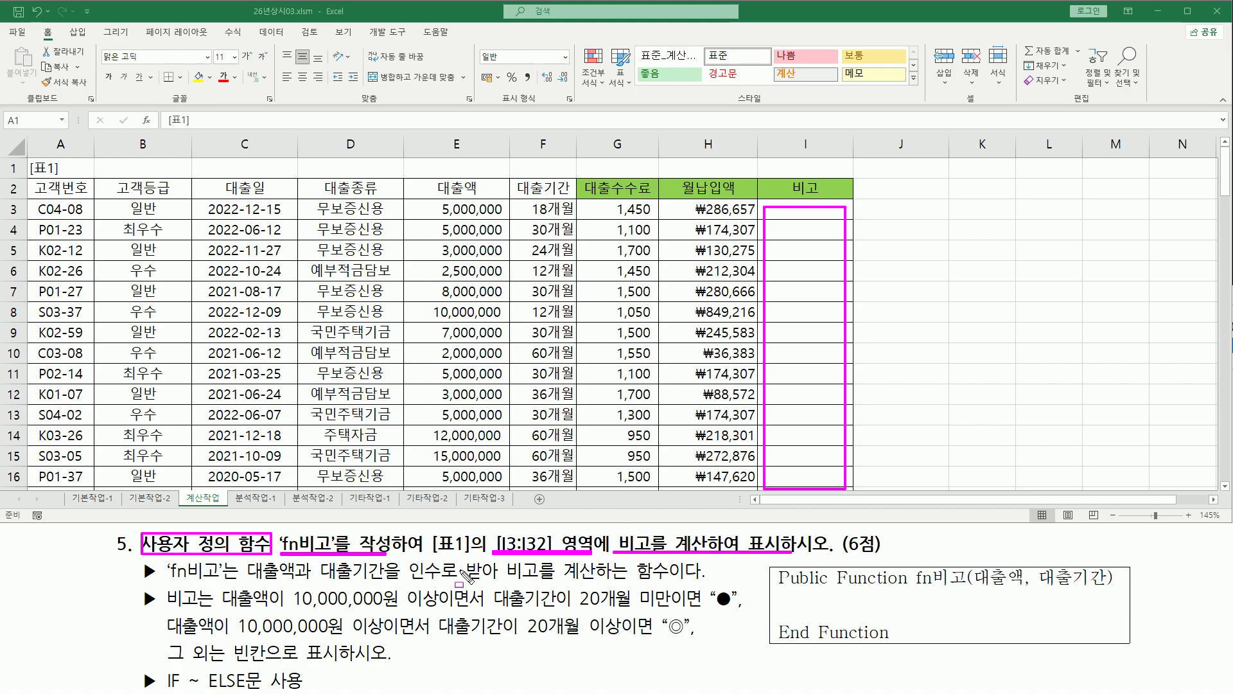
pyautogui.moveTo(166, 581)
pyautogui.mouseDown()
pyautogui.moveTo(224, 588)
pyautogui.moveTo(226, 561)
pyautogui.moveTo(278, 582)
pyautogui.moveTo(505, 582)
pyautogui.moveTo(491, 581)
pyautogui.mouseUp()
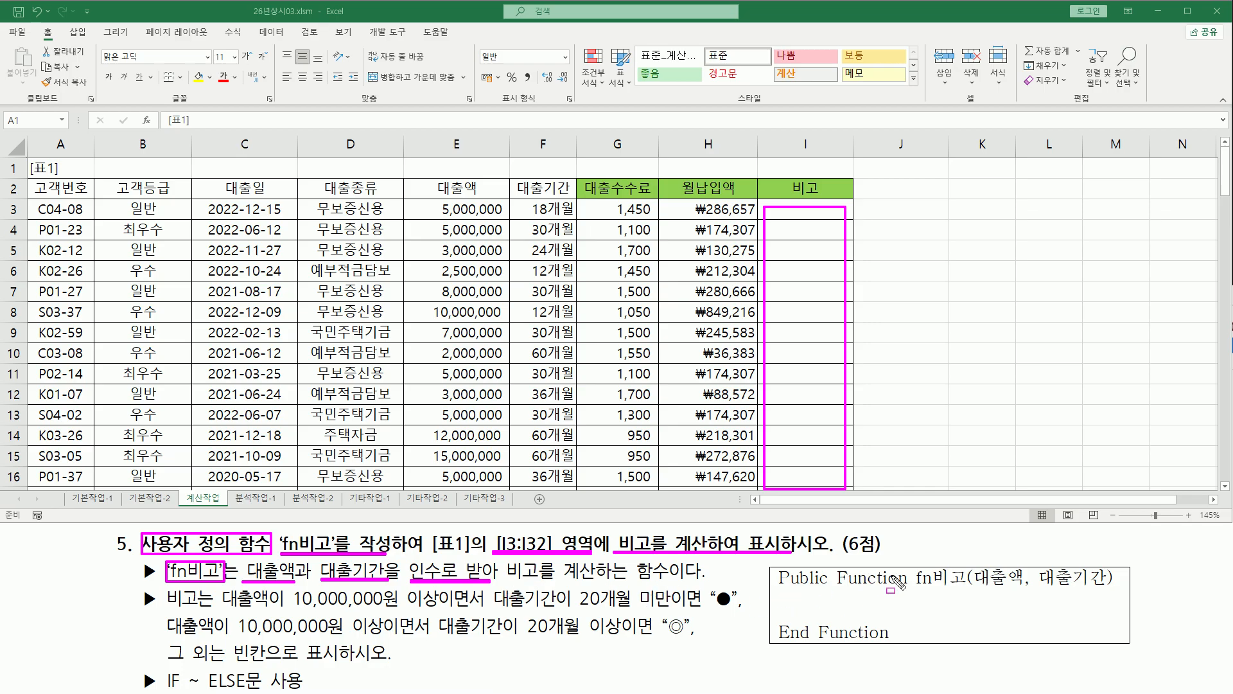
pyautogui.moveTo(921, 590); pyautogui.dragTo(968, 588)
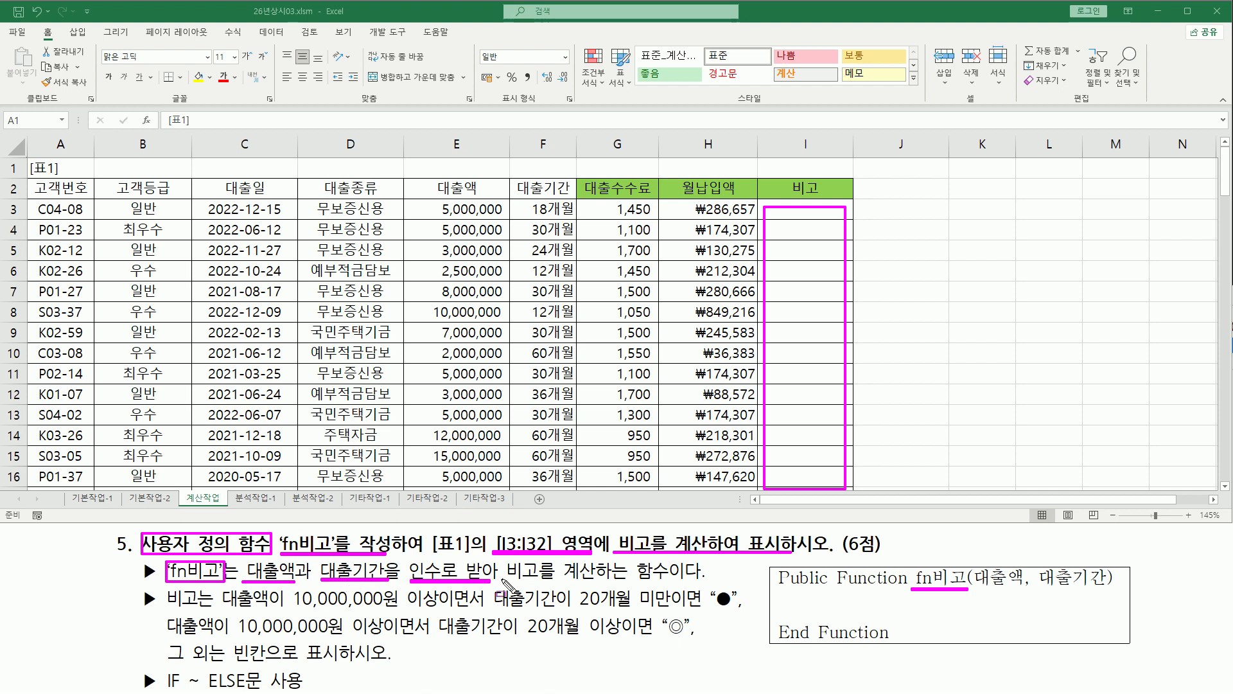
pyautogui.moveTo(979, 591); pyautogui.dragTo(1105, 591)
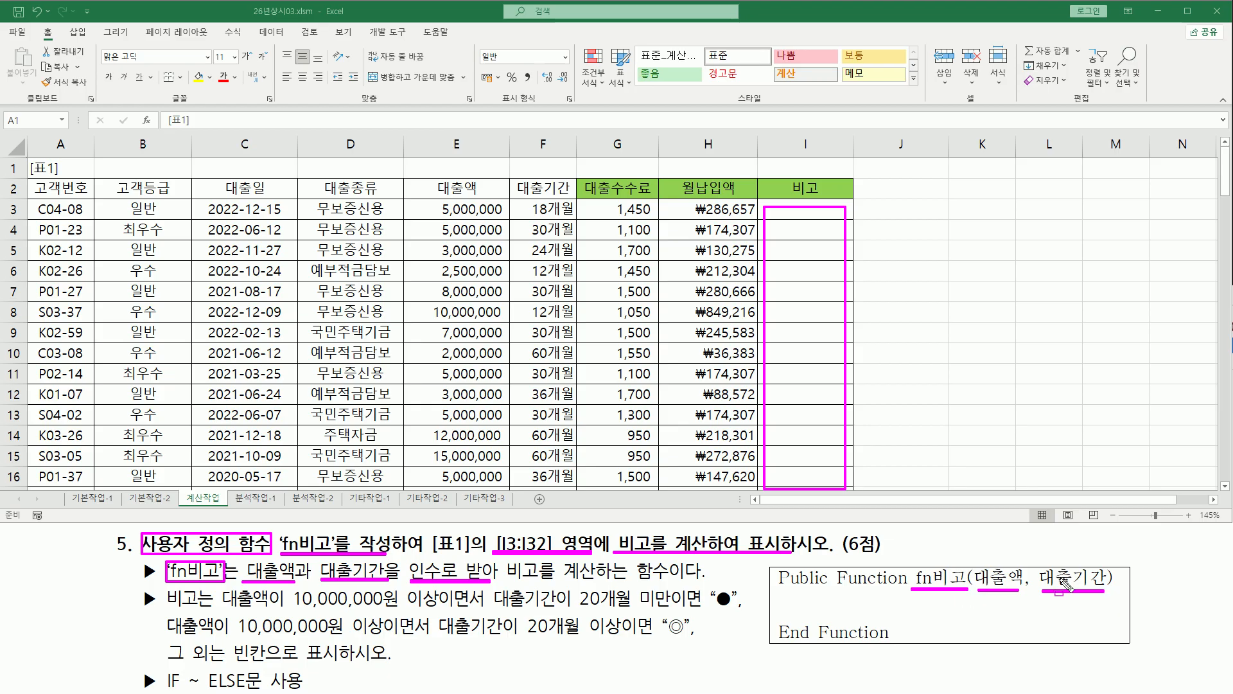
pyautogui.press('Escape')
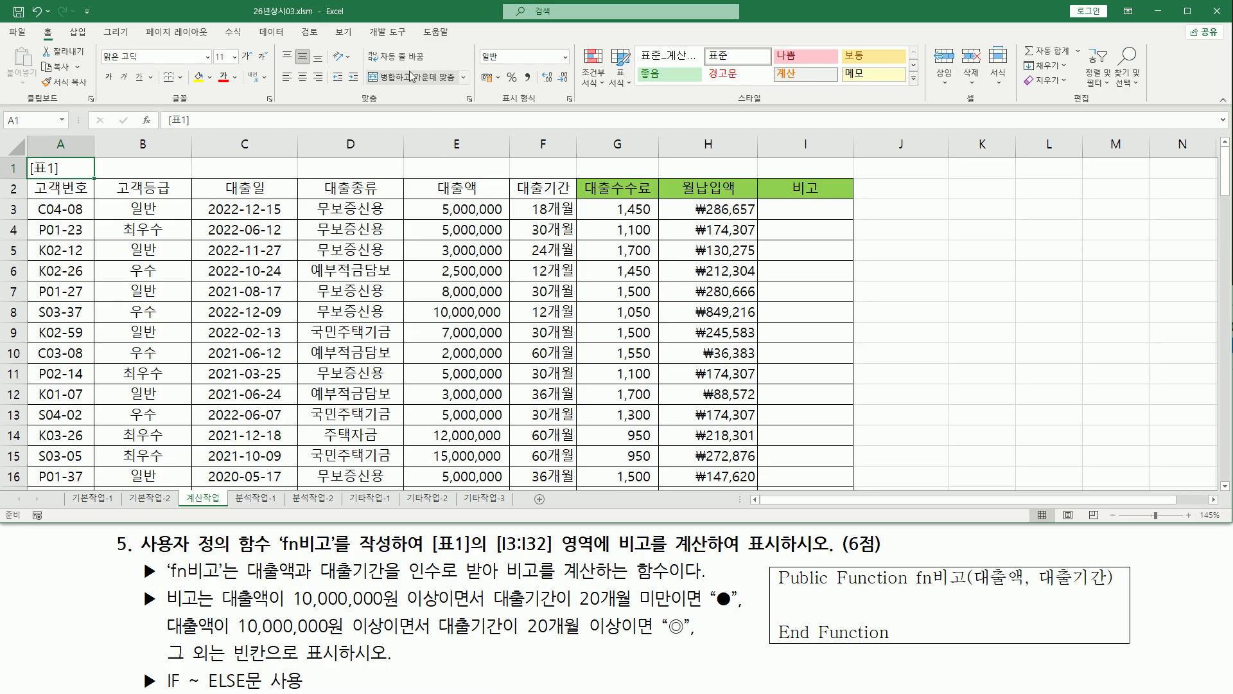
# Open the Visual Basic Editor and insert a new module for the fn비고 function.
pyautogui.click(390, 36)
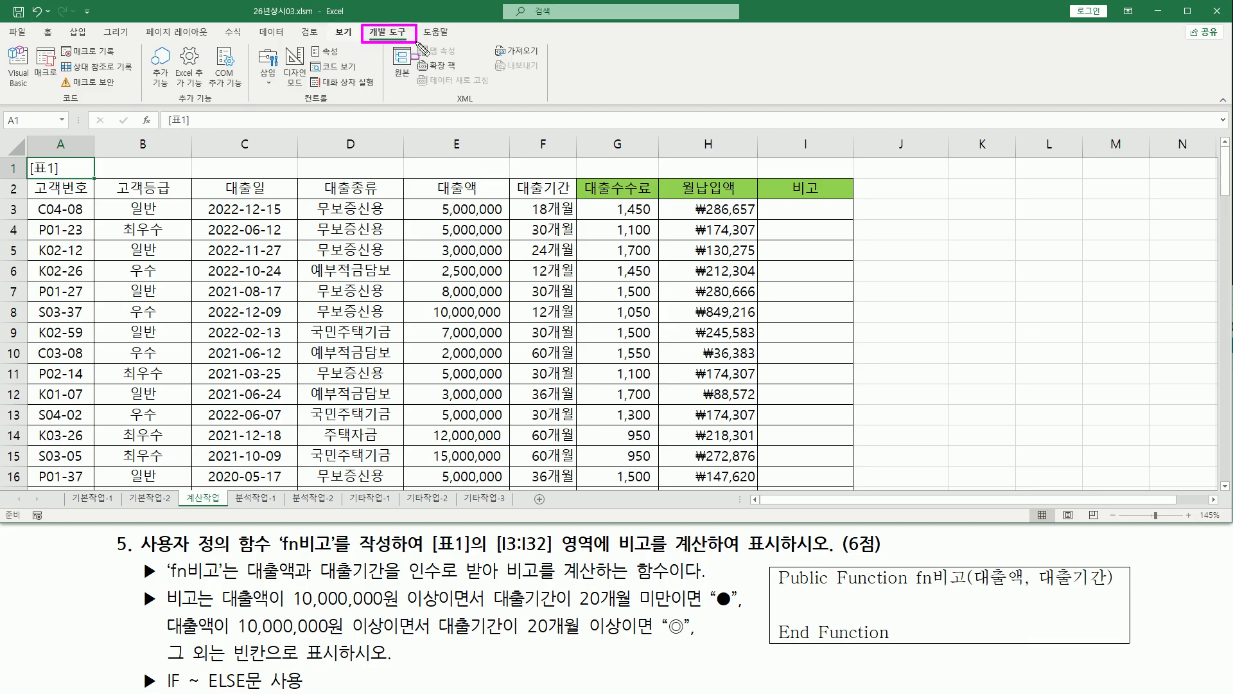
pyautogui.click(25, 95)
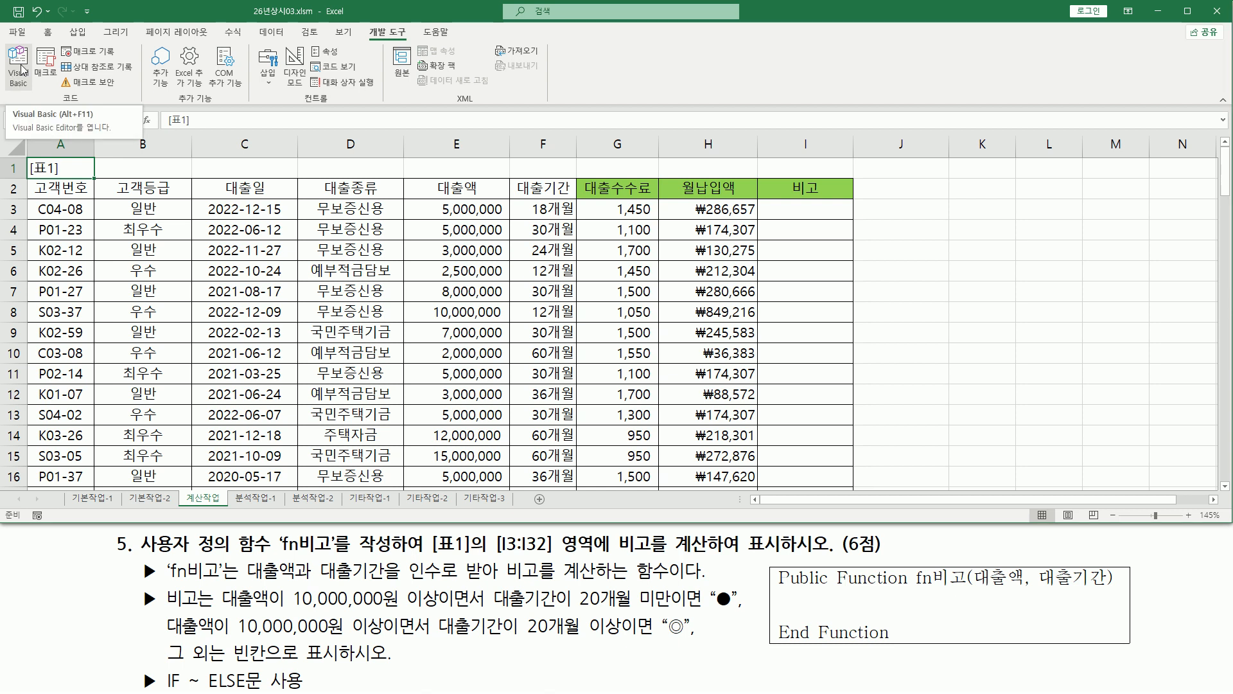
pyautogui.click(23, 69)
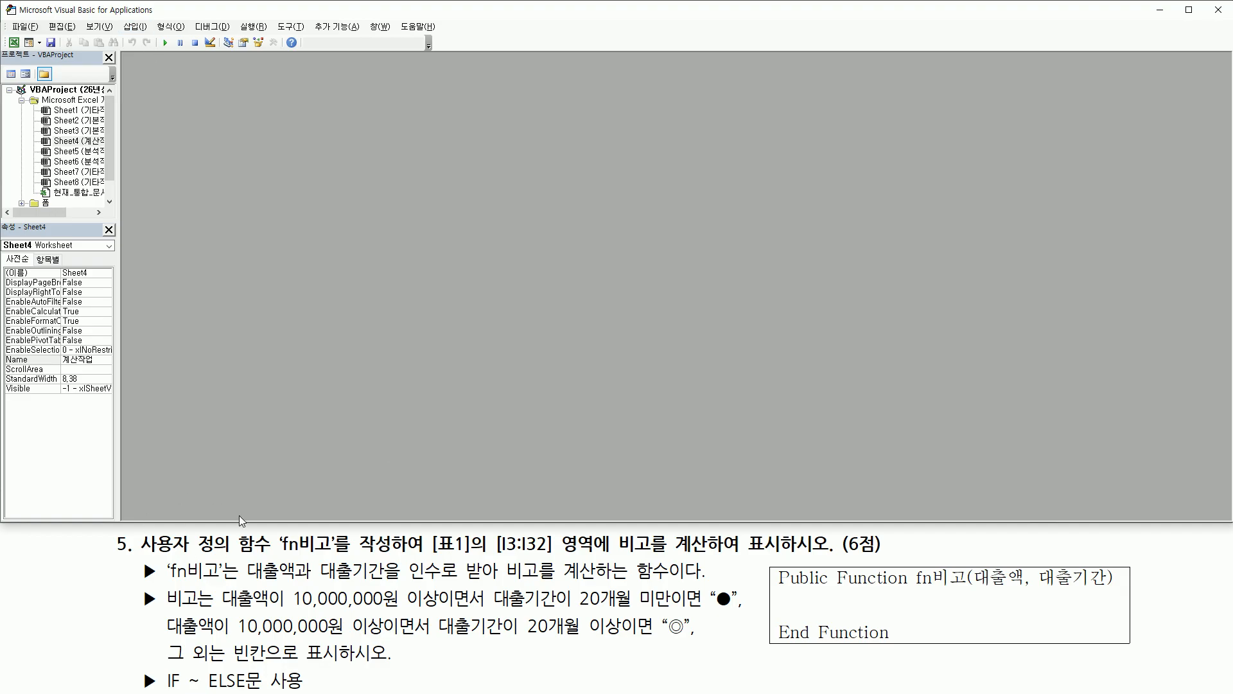
pyautogui.click(134, 26)
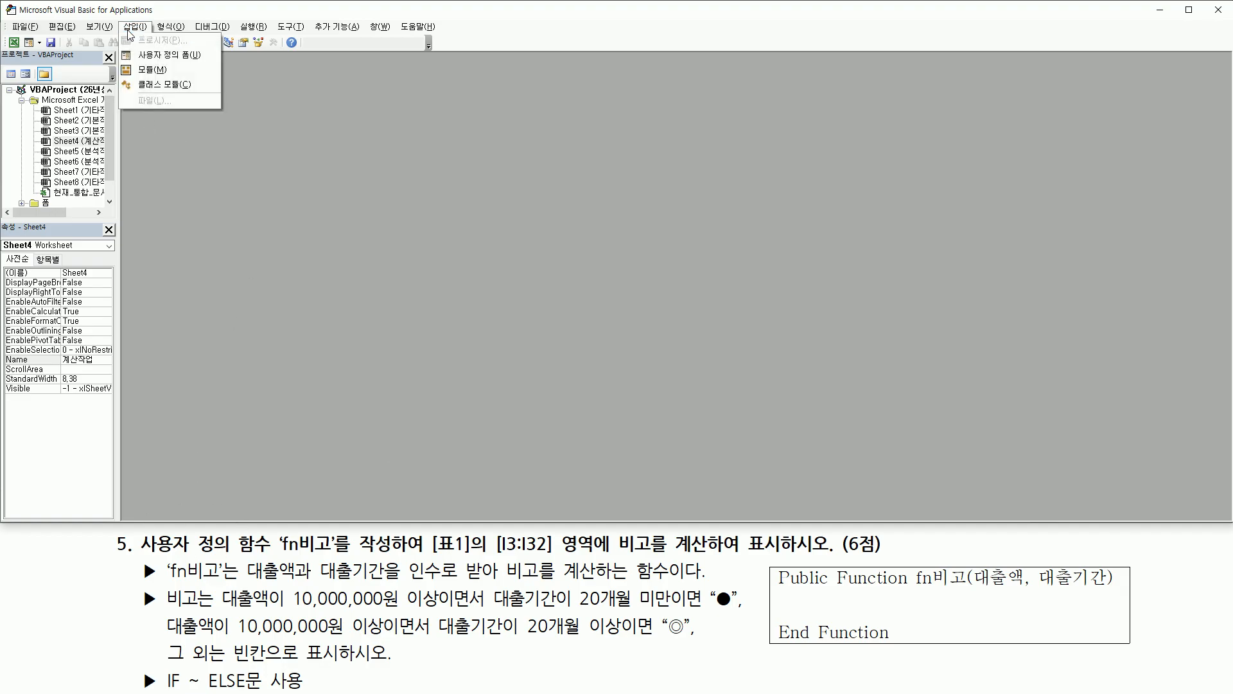
pyautogui.click(152, 69)
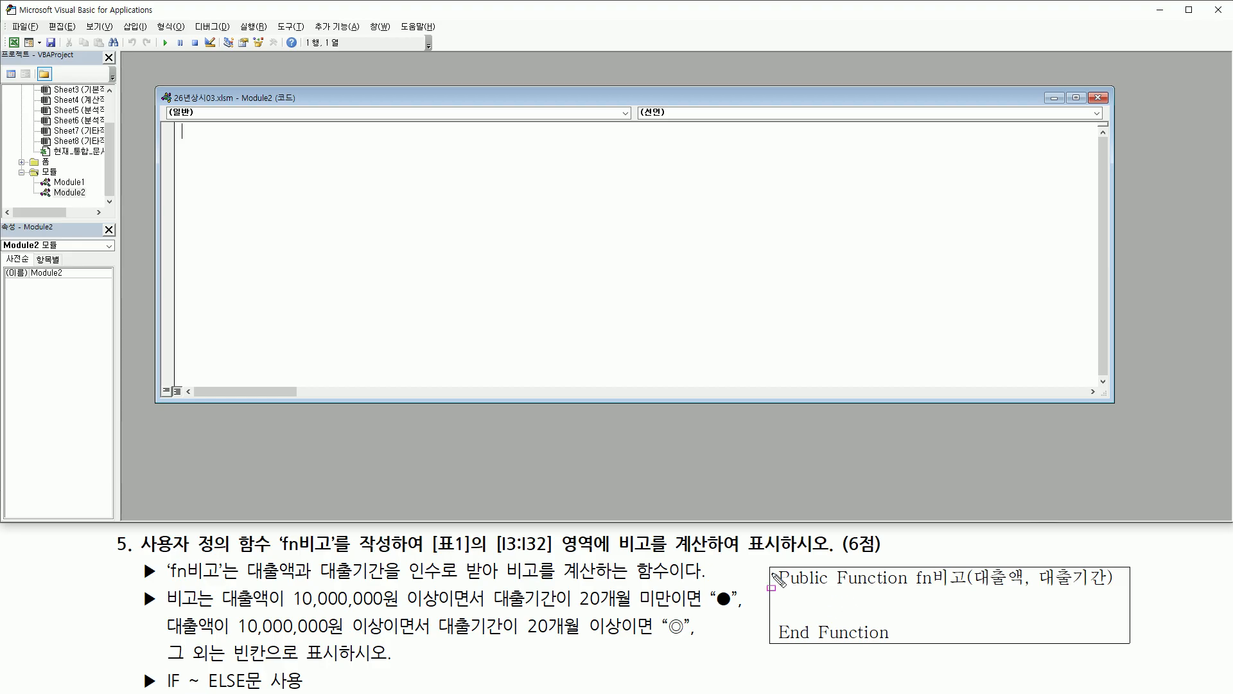
pyautogui.moveTo(766, 561)
pyautogui.mouseDown()
pyautogui.moveTo(1105, 665)
pyautogui.moveTo(1134, 649)
pyautogui.mouseUp()
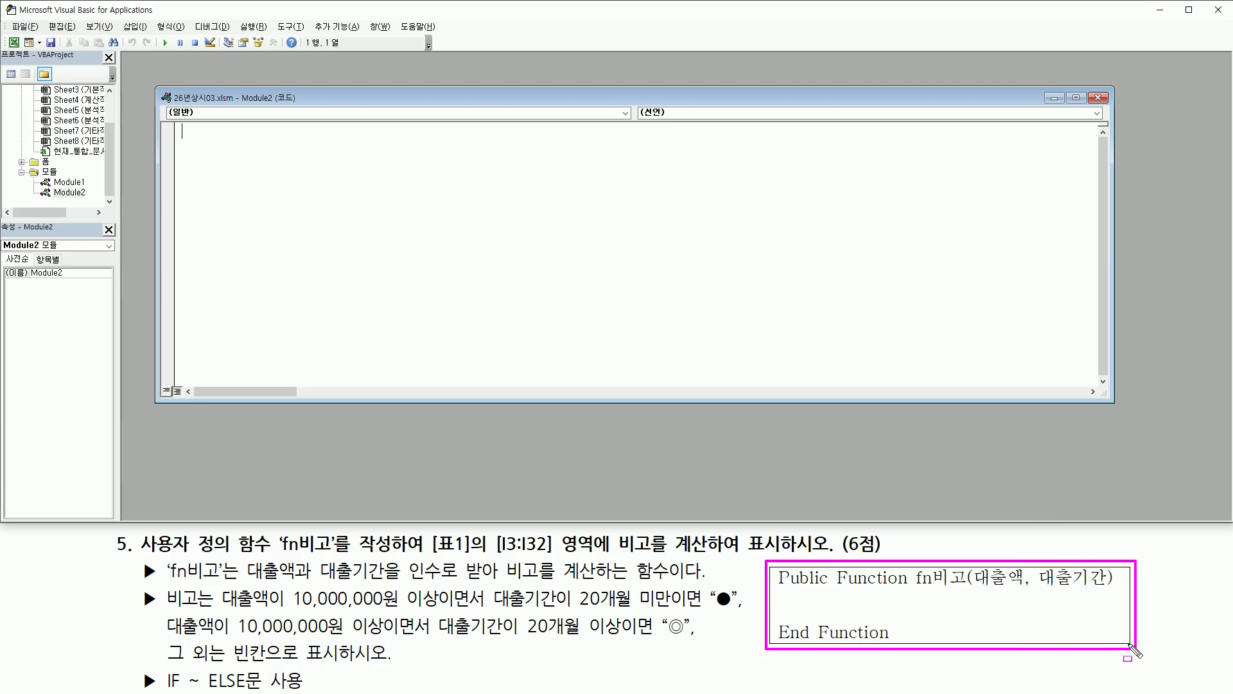
# Declare the public function fn비고(대출액, 대출기간) in the new module and add blank lines to its body.
pyautogui.press('Escape')
pyautogui.click(269, 200)
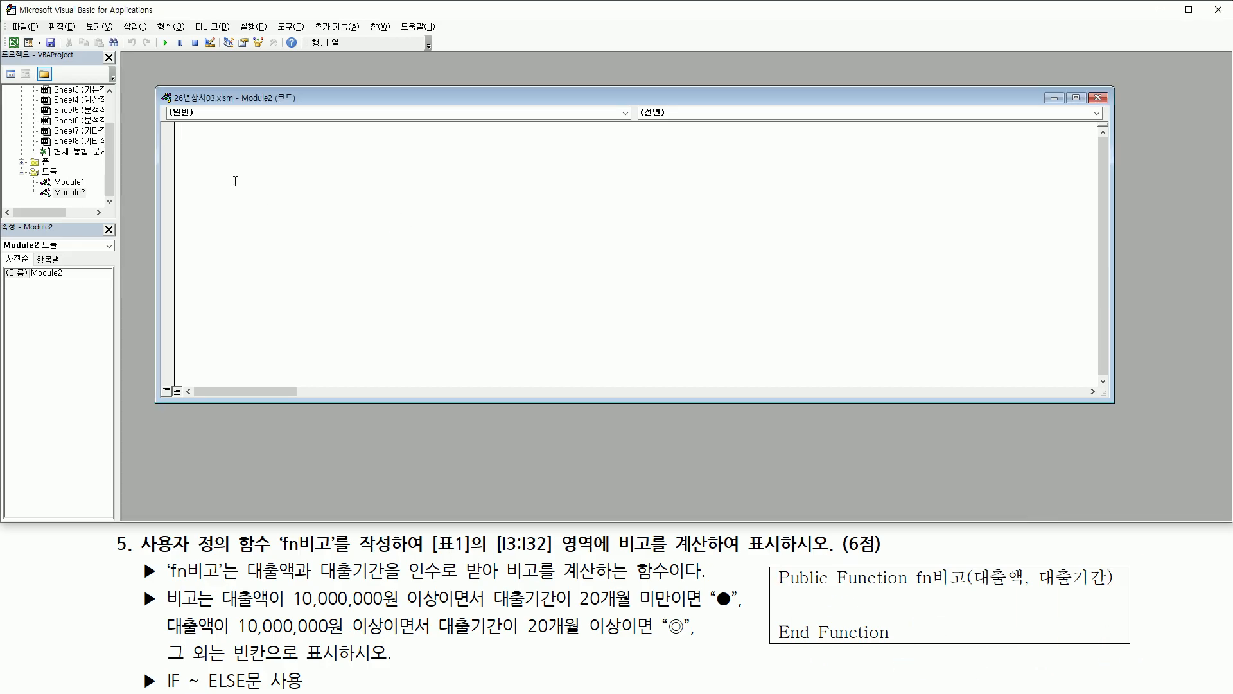
pyautogui.write('public function fn비고(대출')
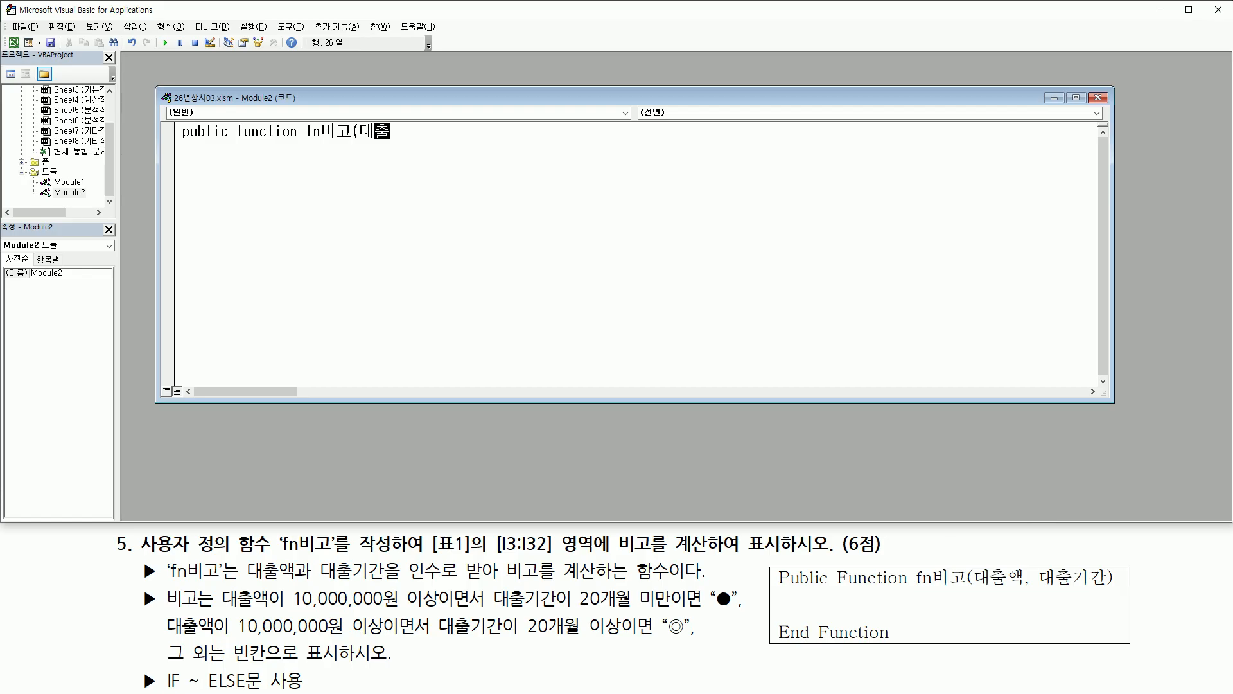
pyautogui.write('액, 대')
pyautogui.write('출기간)')
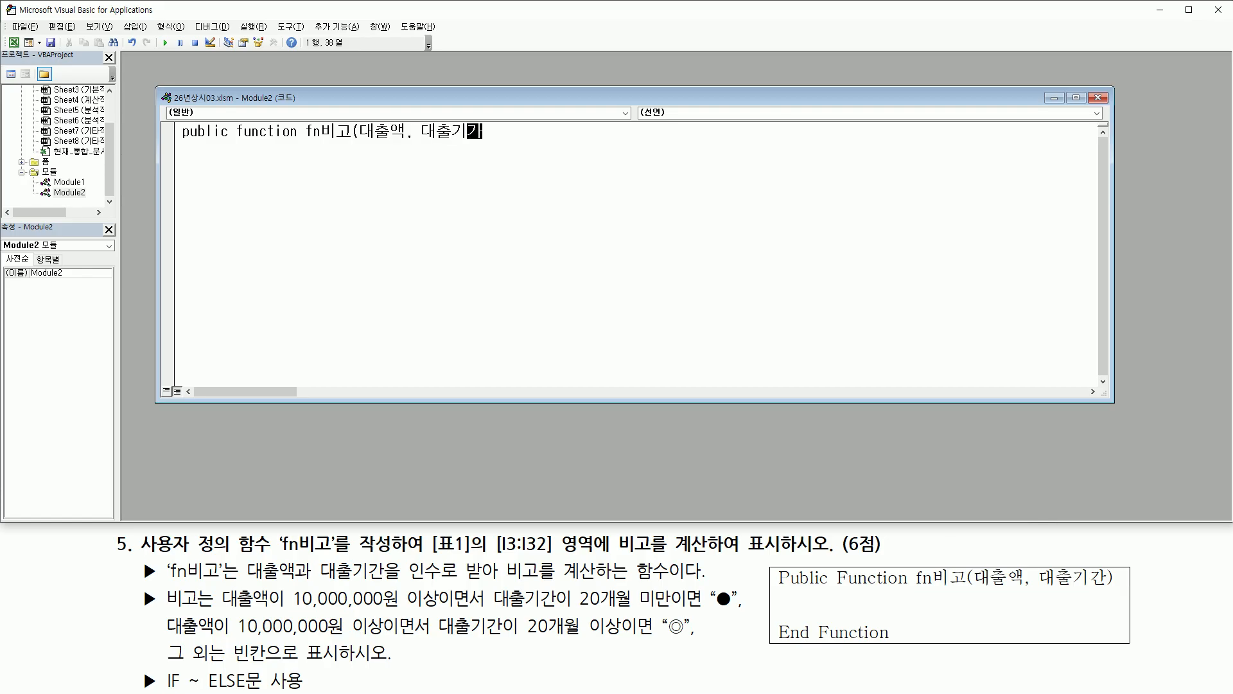
pyautogui.press('Return')
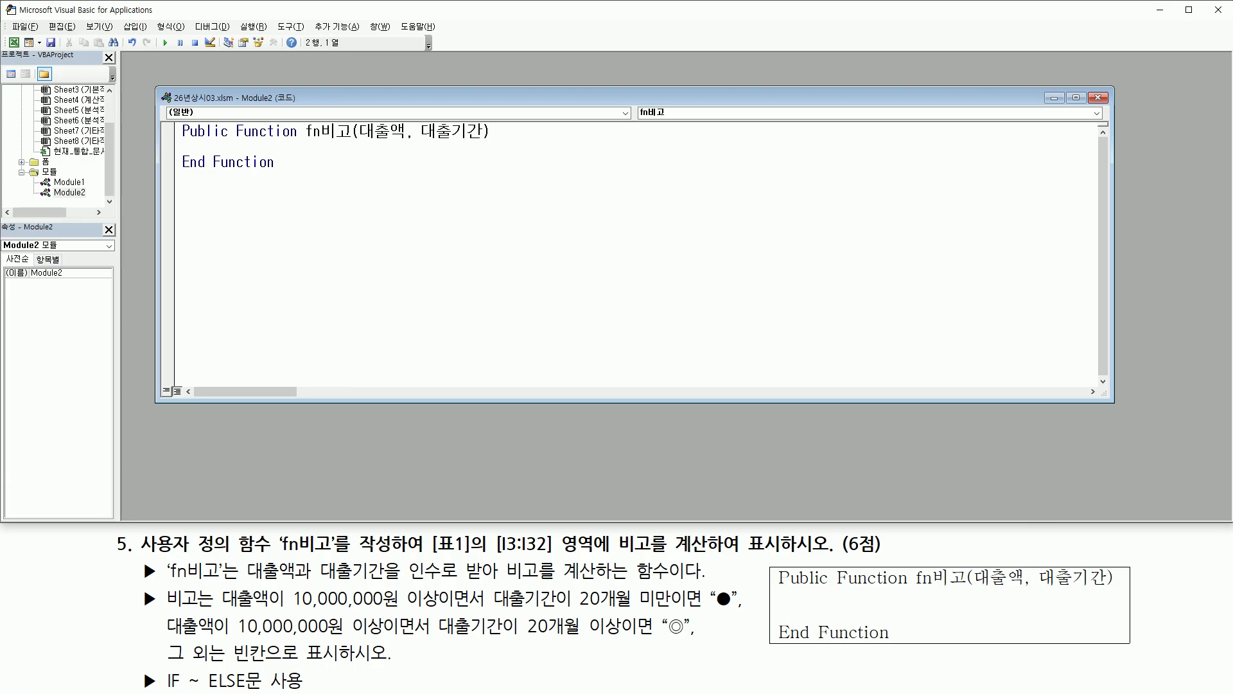
pyautogui.press('Return')
pyautogui.press('Return')
pyautogui.press('Return')
pyautogui.press('Up')
pyautogui.press('Return')
# Read task 5's rules for the 비고 value: the 대출액 and 대출기간 conditions, their symbols and the blank case.
pyautogui.moveTo(133, 586); pyautogui.dragTo(746, 689)
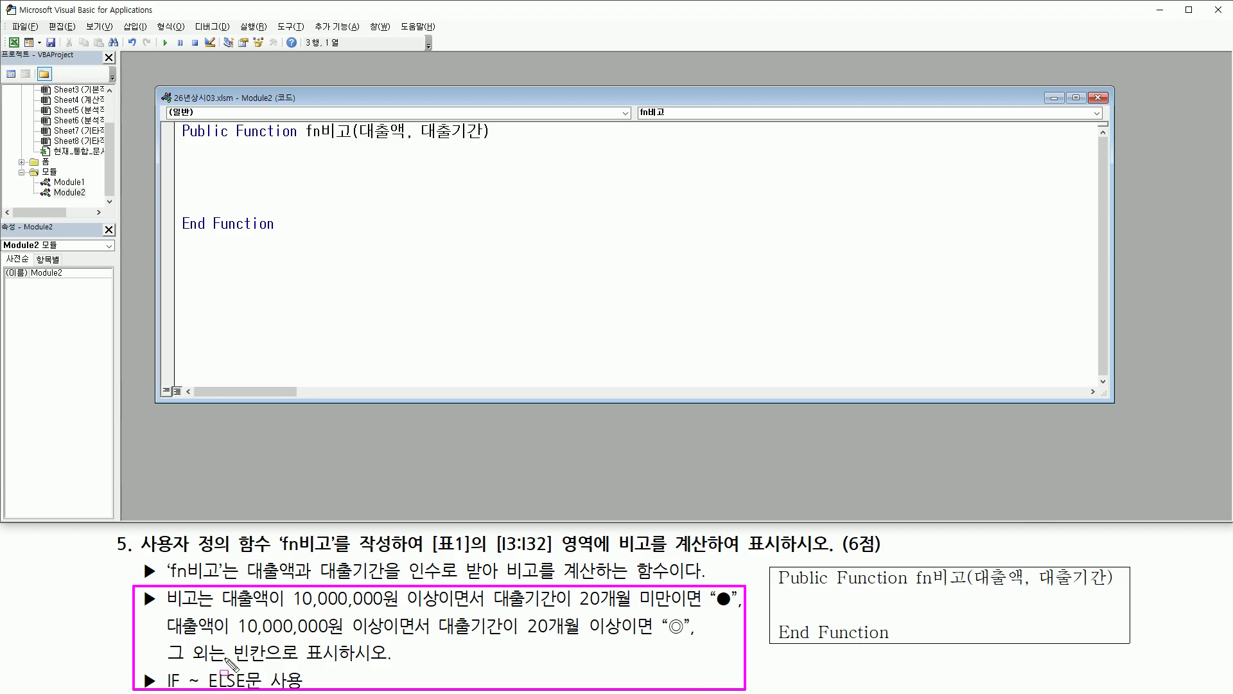
pyautogui.press('Delete')
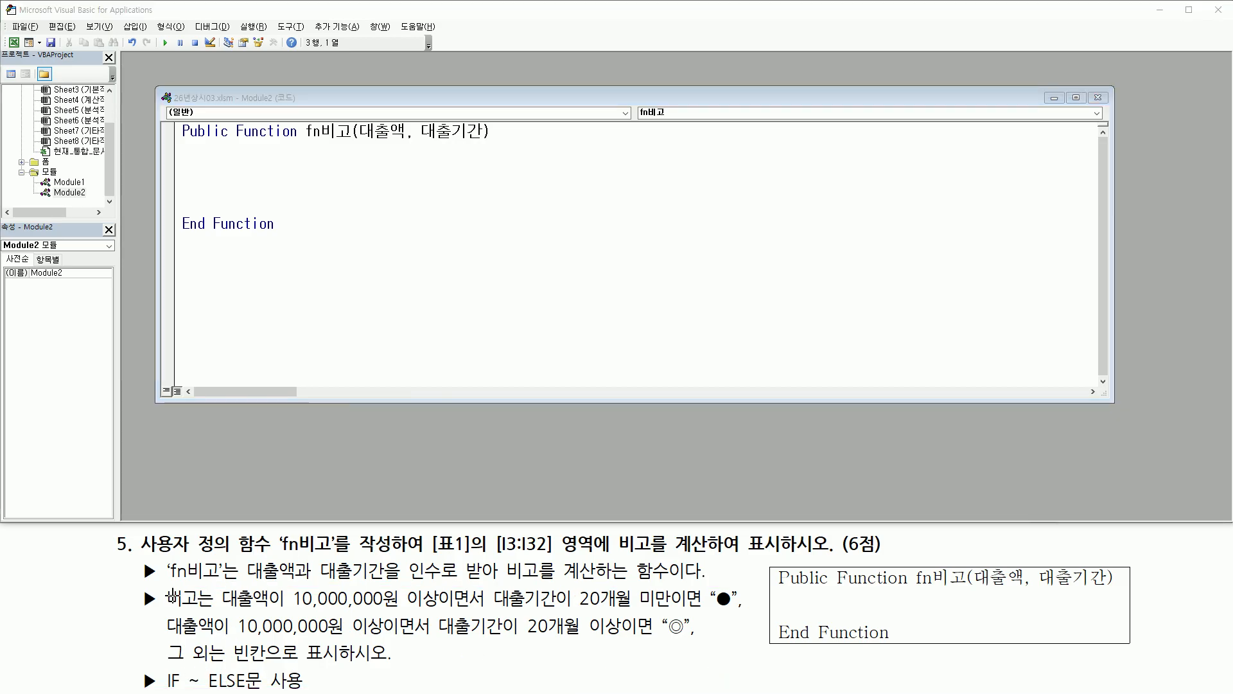
pyautogui.moveTo(164, 585)
pyautogui.mouseDown()
pyautogui.moveTo(217, 615)
pyautogui.moveTo(672, 610)
pyautogui.mouseUp()
pyautogui.press('Delete')
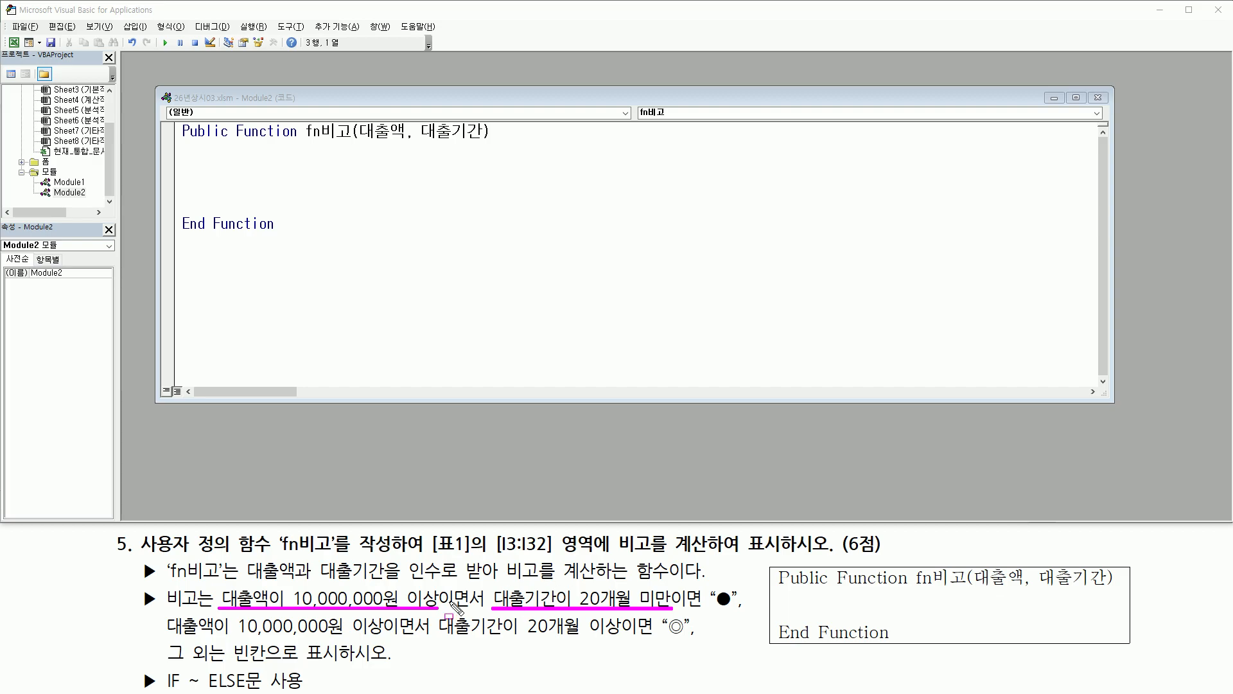
pyautogui.moveTo(437, 583)
pyautogui.mouseDown()
pyautogui.moveTo(458, 613)
pyautogui.moveTo(493, 611)
pyautogui.mouseUp()
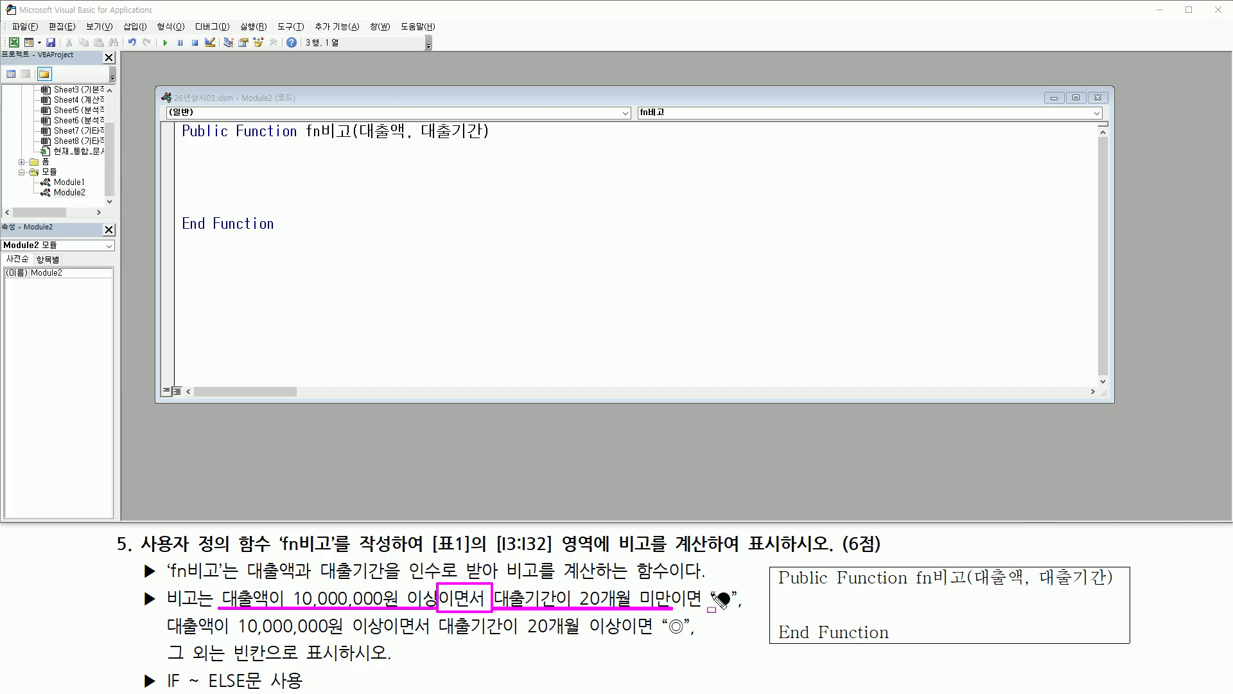
pyautogui.moveTo(707, 585); pyautogui.dragTo(740, 611)
pyautogui.moveTo(162, 636); pyautogui.dragTo(617, 638)
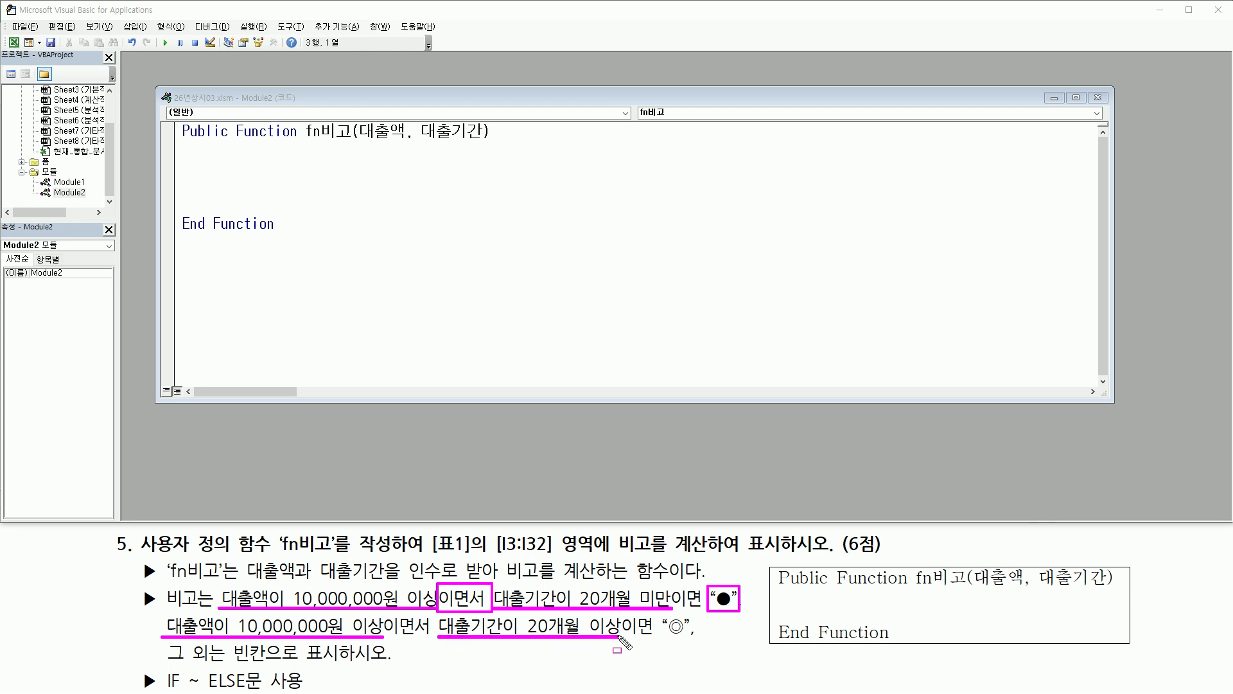
pyautogui.moveTo(381, 615); pyautogui.dragTo(432, 639)
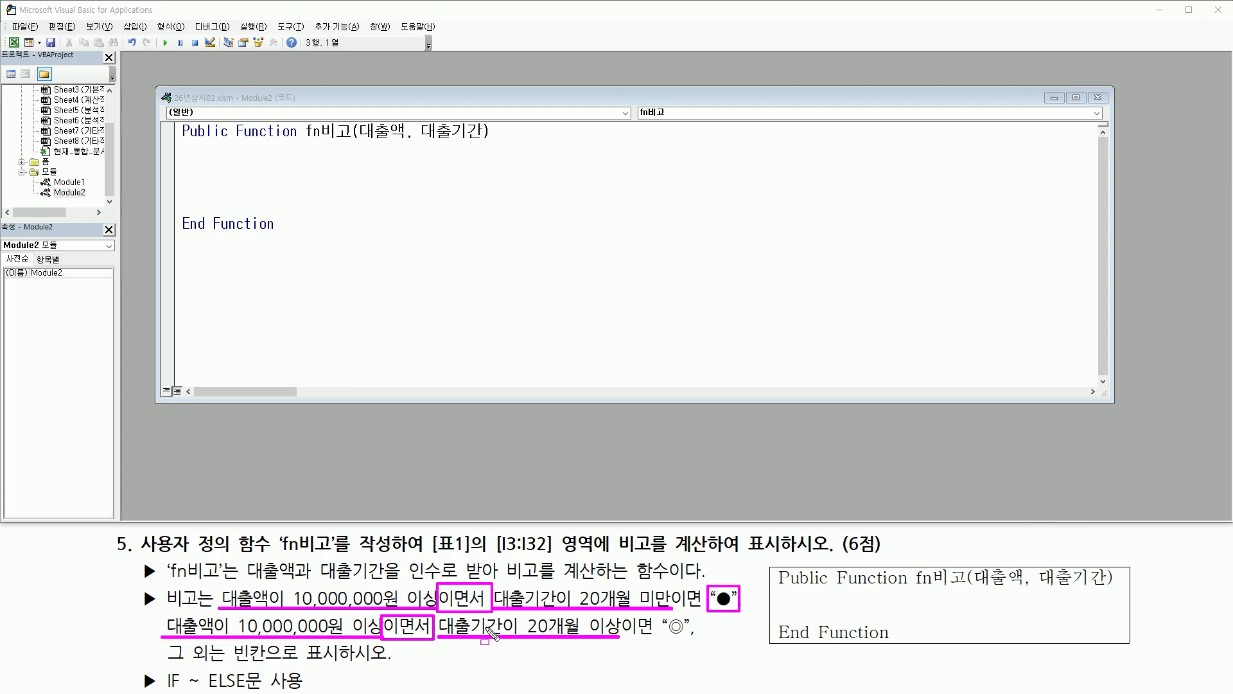
pyautogui.moveTo(663, 638)
pyautogui.mouseDown()
pyautogui.moveTo(688, 639)
pyautogui.moveTo(686, 616)
pyautogui.mouseUp()
pyautogui.moveTo(166, 662); pyautogui.dragTo(347, 667)
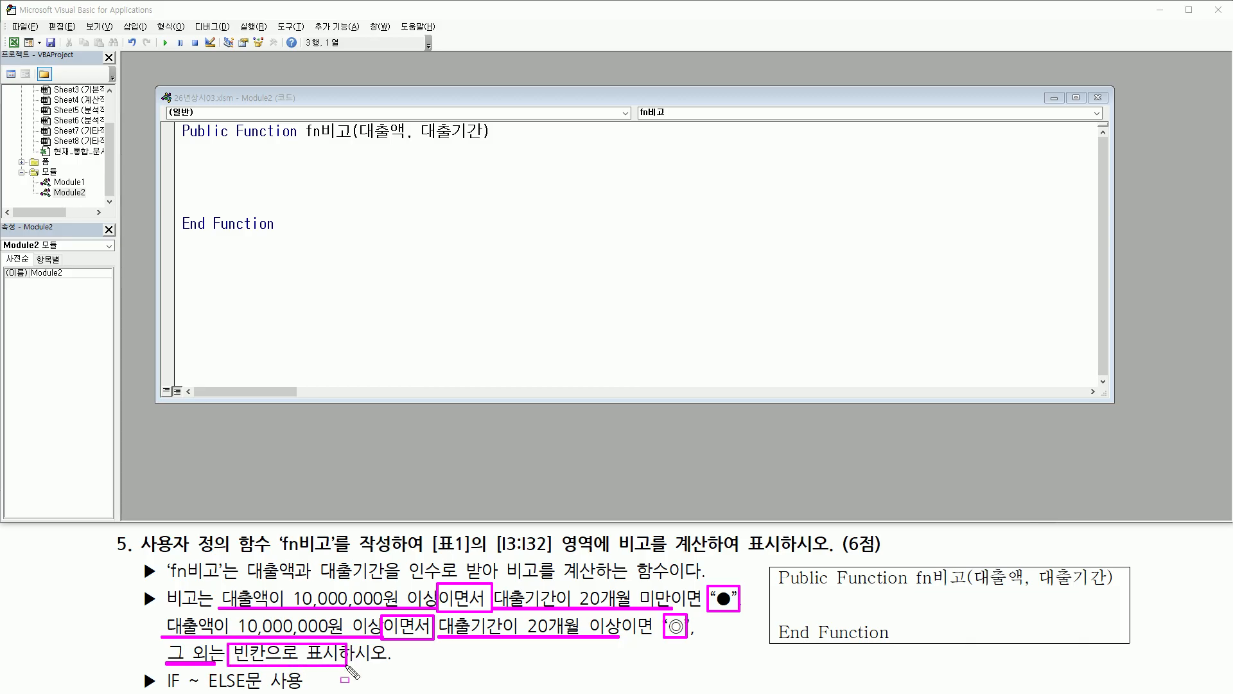
pyautogui.press('Escape')
# Write the function's first condition as If 대출액 >= 10000000 And 대출기간 < 20 Then.
pyautogui.click(254, 168)
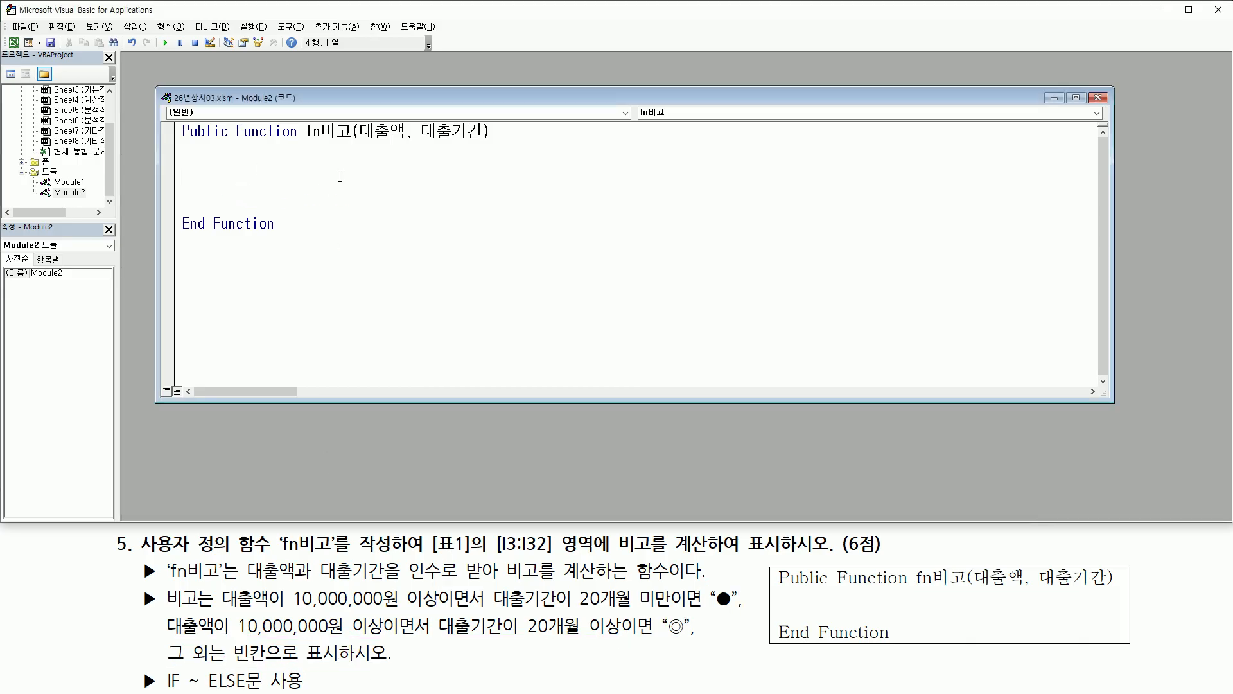
pyautogui.write('ㅑ')
pyautogui.write('대출애')
pyautogui.write('ㄱ ')
pyautogui.write('>= 10000000')
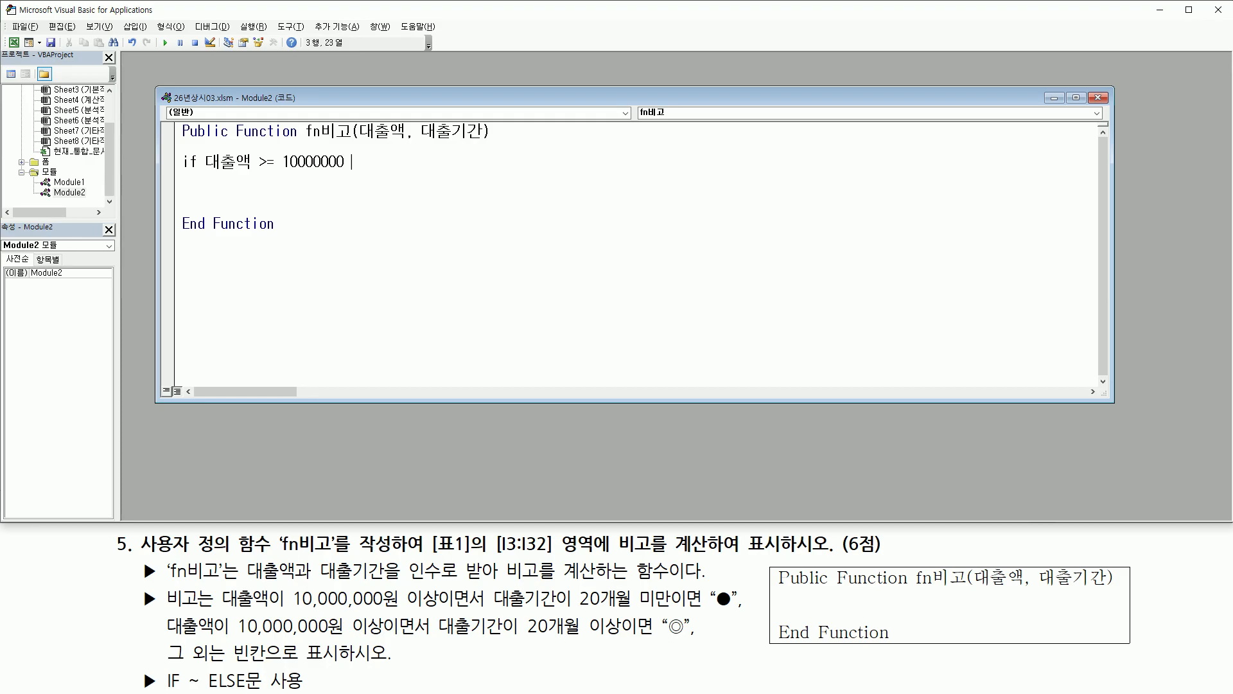
pyautogui.write('대출기간 <20')
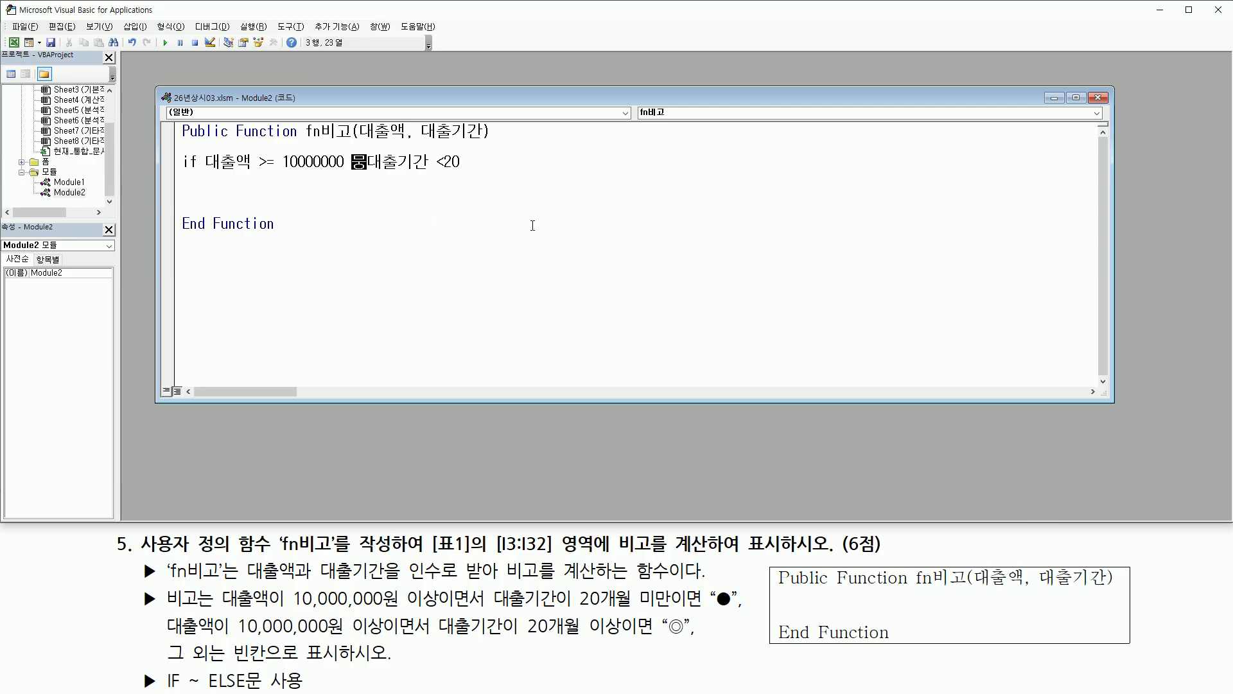
pyautogui.write('and ')
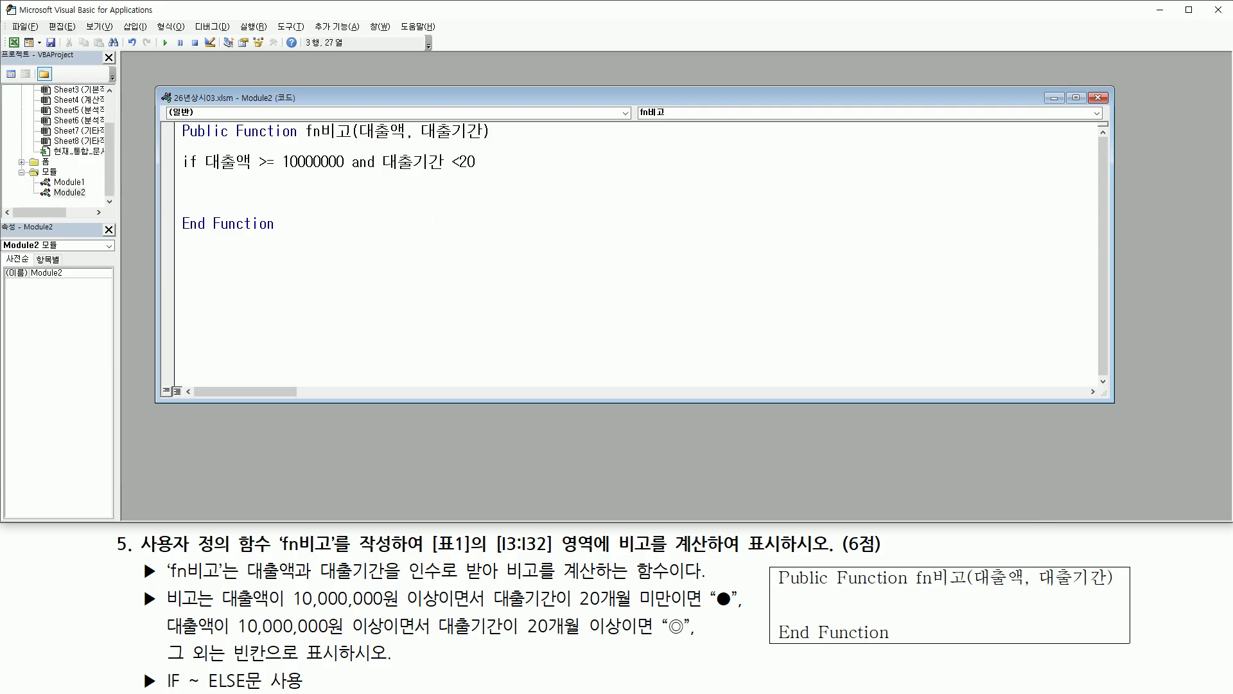
pyautogui.write('hen')
pyautogui.press('Return')
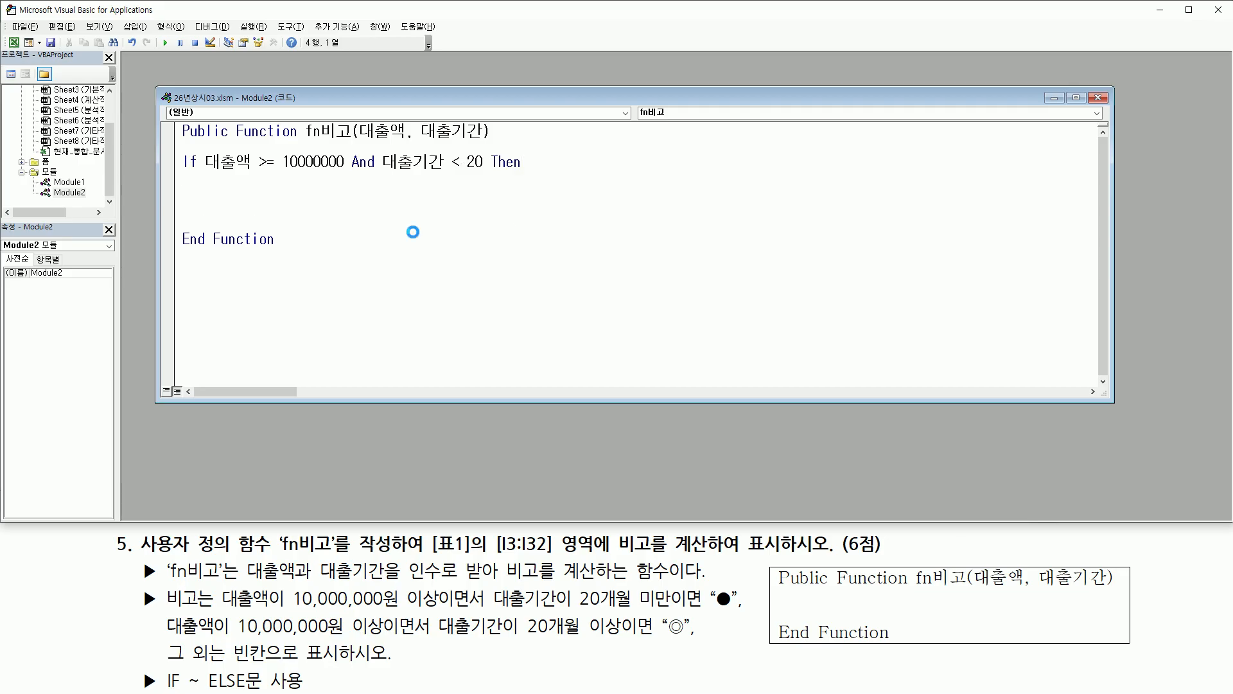
# Add an indented statement under the first condition that assigns the symbol "●" to fn비고.
pyautogui.moveTo(206, 171); pyautogui.dragTo(380, 179)
pyautogui.moveTo(438, 172); pyautogui.dragTo(484, 171)
pyautogui.press('Escape')
pyautogui.press('Return')
pyautogui.press('Tab')
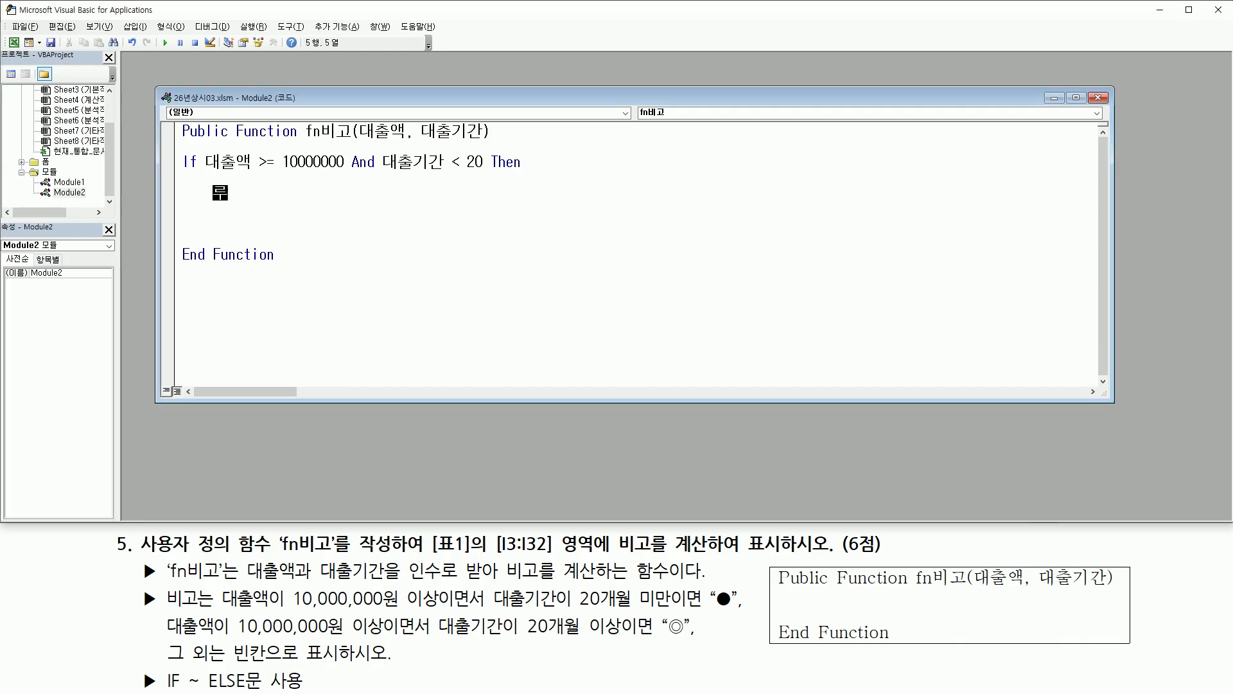
pyautogui.write('fn비고 ')
pyautogui.write('=')
pyautogui.write('ㅁ')
pyautogui.press('Hangul_Hanja')
pyautogui.press('Down')
pyautogui.press('pagedown')
pyautogui.press('Down')
pyautogui.press('Up')
pyautogui.press('Up')
pyautogui.press('Return')
pyautogui.press('Return')
pyautogui.press('Return')
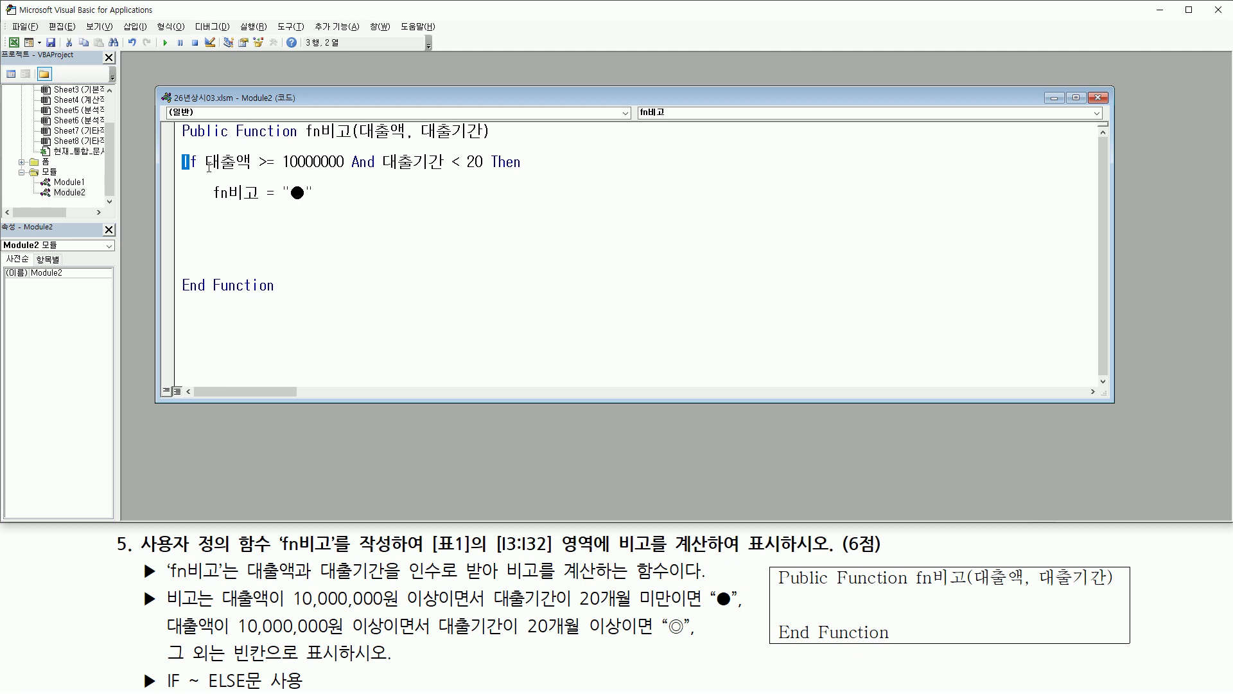
# Copy the first If condition with its assignment and insert it below as an ElseIf branch.
pyautogui.moveTo(183, 161); pyautogui.dragTo(365, 197)
pyautogui.hotkey('ctrl', 'c')
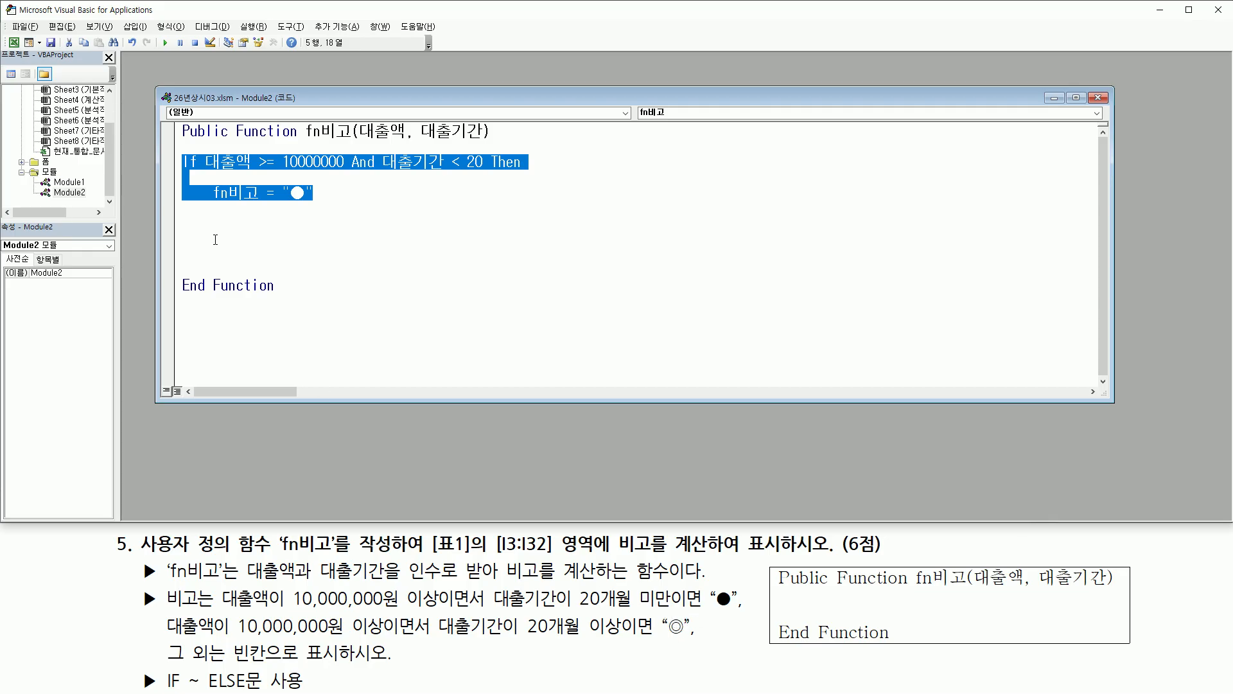
pyautogui.moveTo(225, 609)
pyautogui.mouseDown()
pyautogui.moveTo(760, 634)
pyautogui.moveTo(747, 587)
pyautogui.mouseUp()
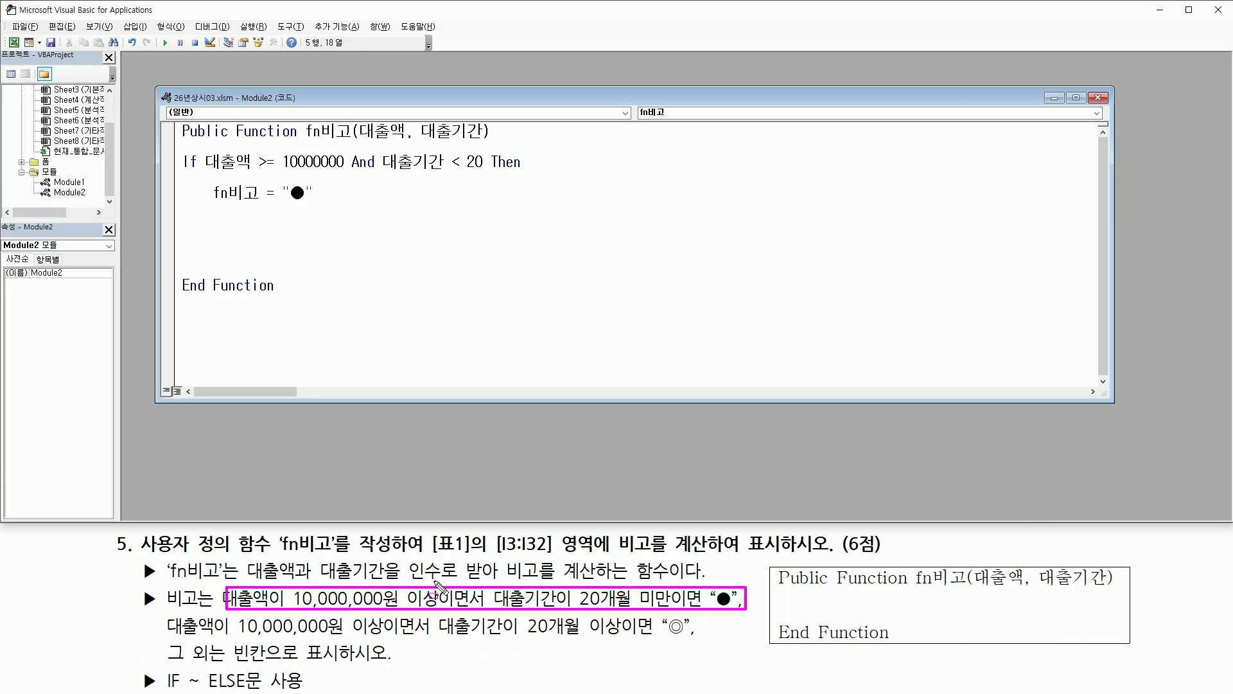
pyautogui.moveTo(664, 638); pyautogui.dragTo(687, 638)
pyautogui.moveTo(233, 665); pyautogui.dragTo(267, 665)
pyautogui.moveTo(171, 637); pyautogui.dragTo(615, 637)
pyautogui.press('Escape')
pyautogui.click(225, 197)
pyautogui.moveTo(328, 189); pyautogui.dragTo(165, 170)
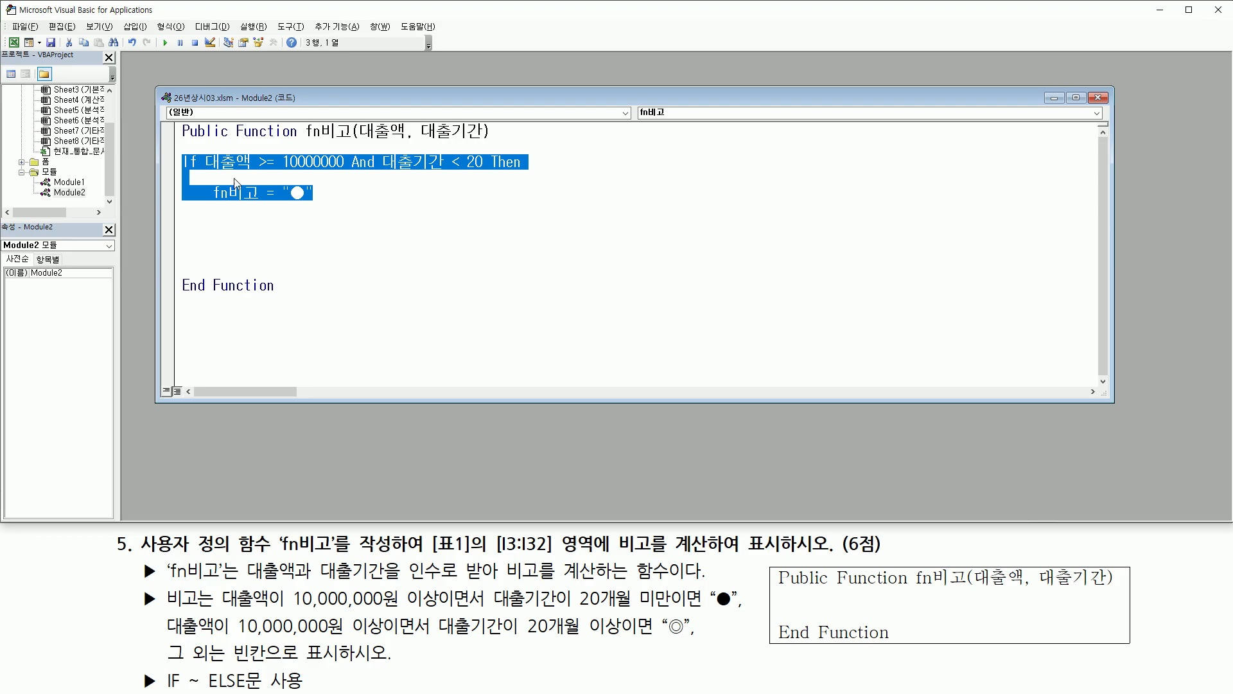
pyautogui.click(240, 223)
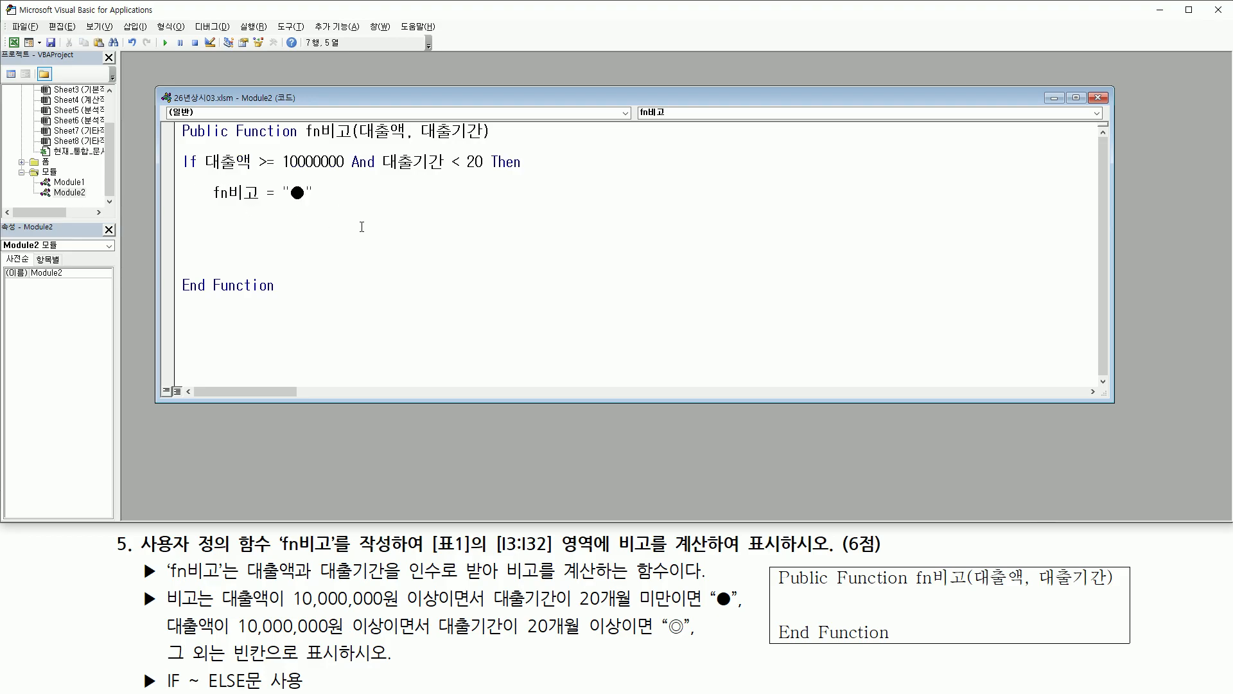
pyautogui.write('else')
pyautogui.hotkey('ctrl', 'v')
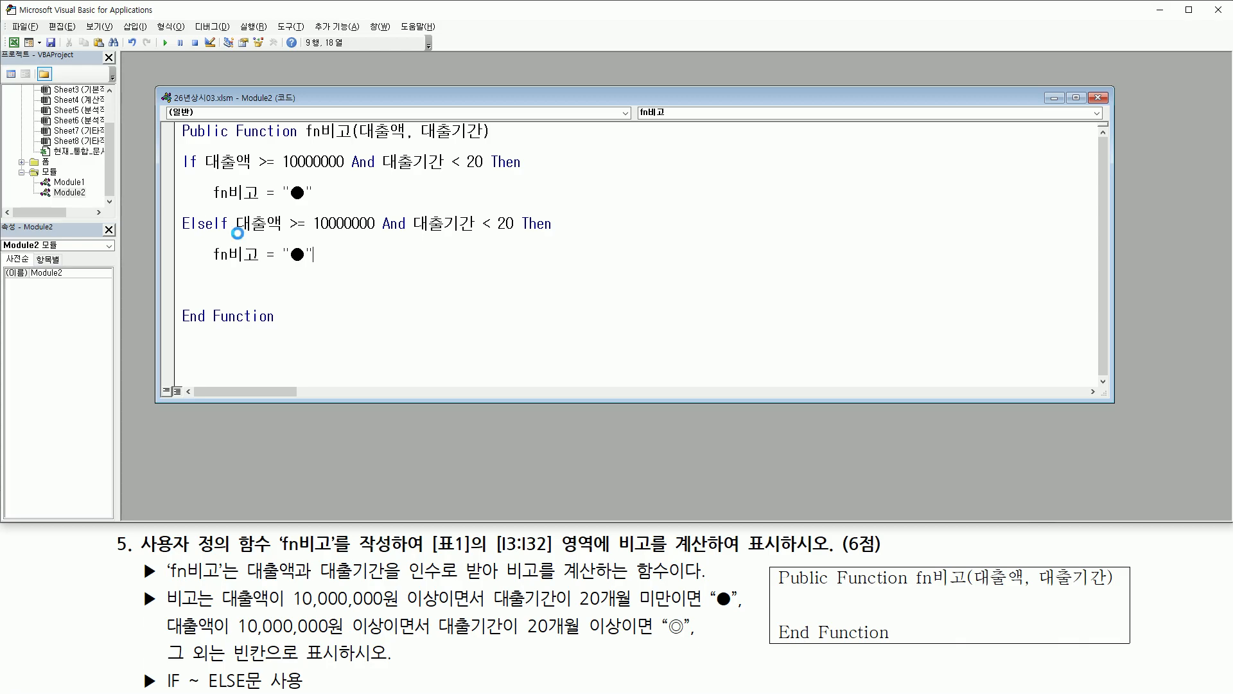
# Compare the ElseIf condition with the task text and change its 대출기간 comparison operator to >=.
pyautogui.moveTo(232, 233); pyautogui.dragTo(372, 233)
pyautogui.moveTo(168, 635); pyautogui.dragTo(388, 634)
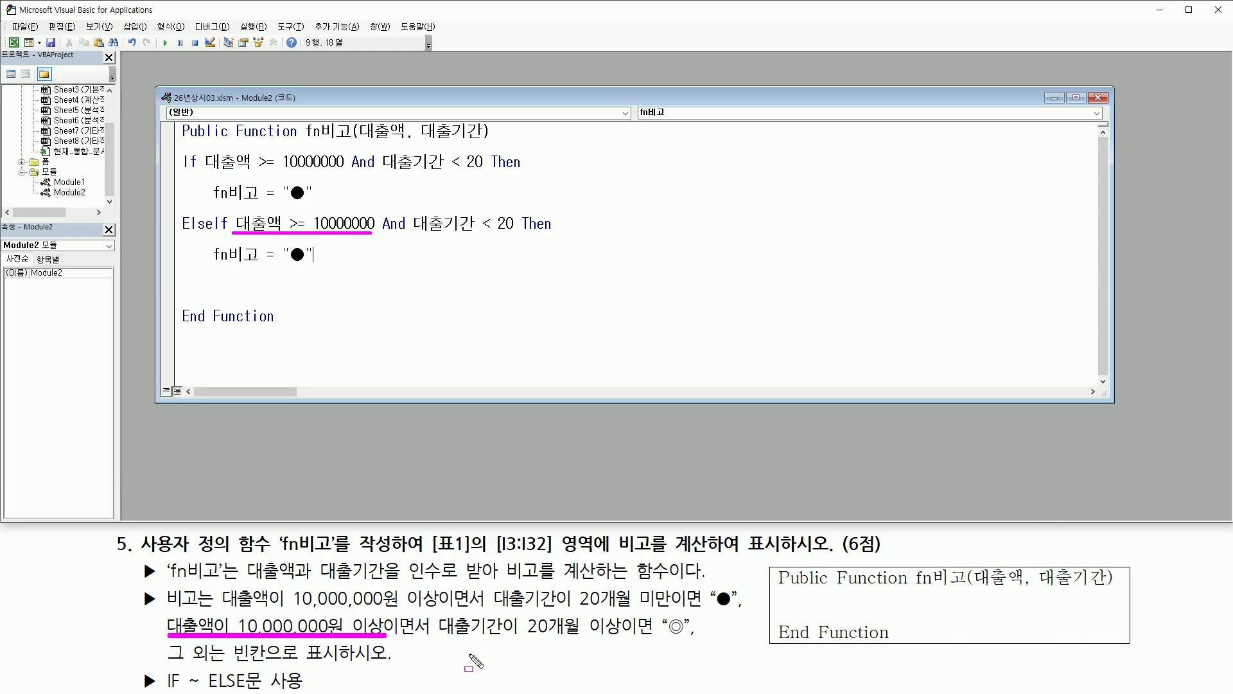
pyautogui.moveTo(439, 638)
pyautogui.mouseDown()
pyautogui.moveTo(582, 638)
pyautogui.moveTo(594, 627)
pyautogui.moveTo(629, 637)
pyautogui.mouseUp()
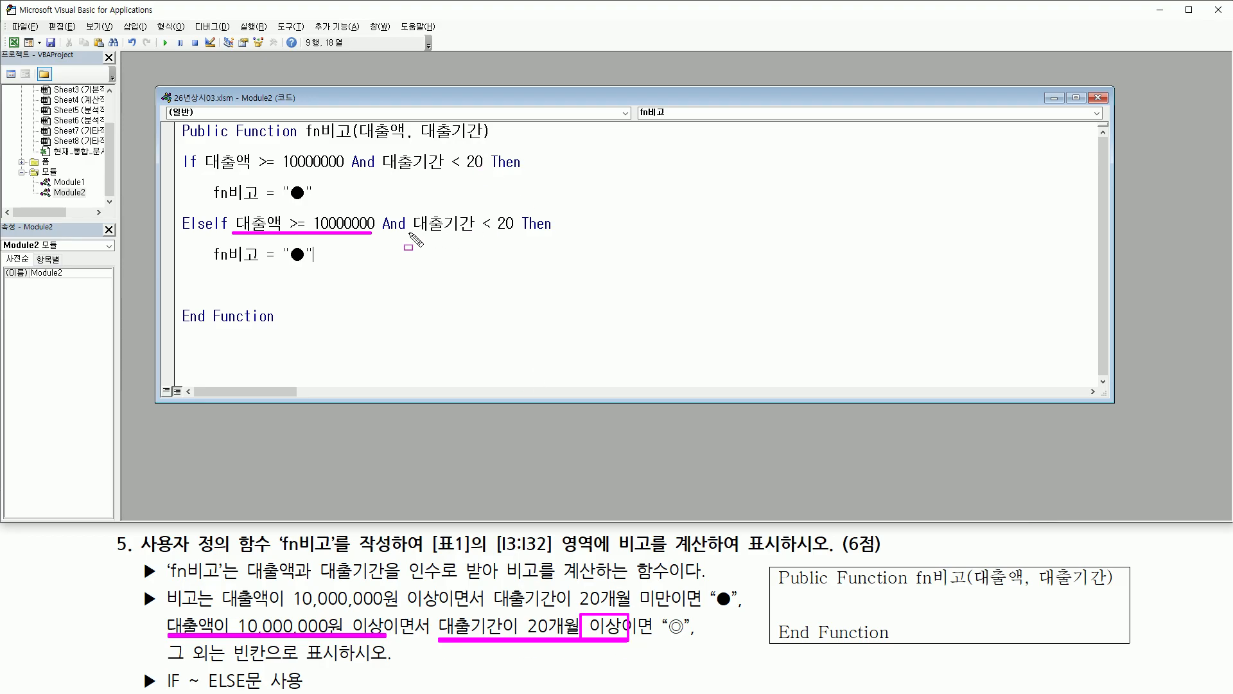
pyautogui.moveTo(412, 233); pyautogui.dragTo(522, 233)
pyautogui.press('Escape')
pyautogui.click(498, 223)
pyautogui.doubleClick(492, 223)
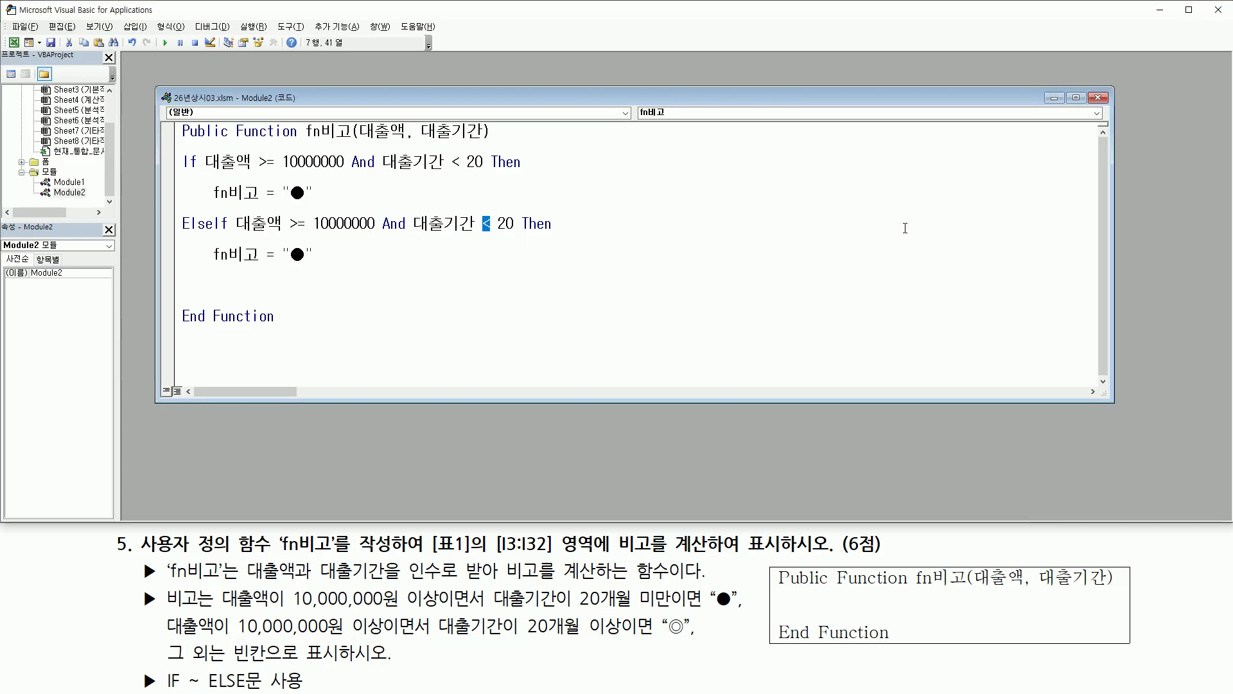
pyautogui.write('>=')
# Replace the symbol assigned to fn비고 in the ElseIf branch with "◎".
pyautogui.press('Down')
pyautogui.press('Delete')
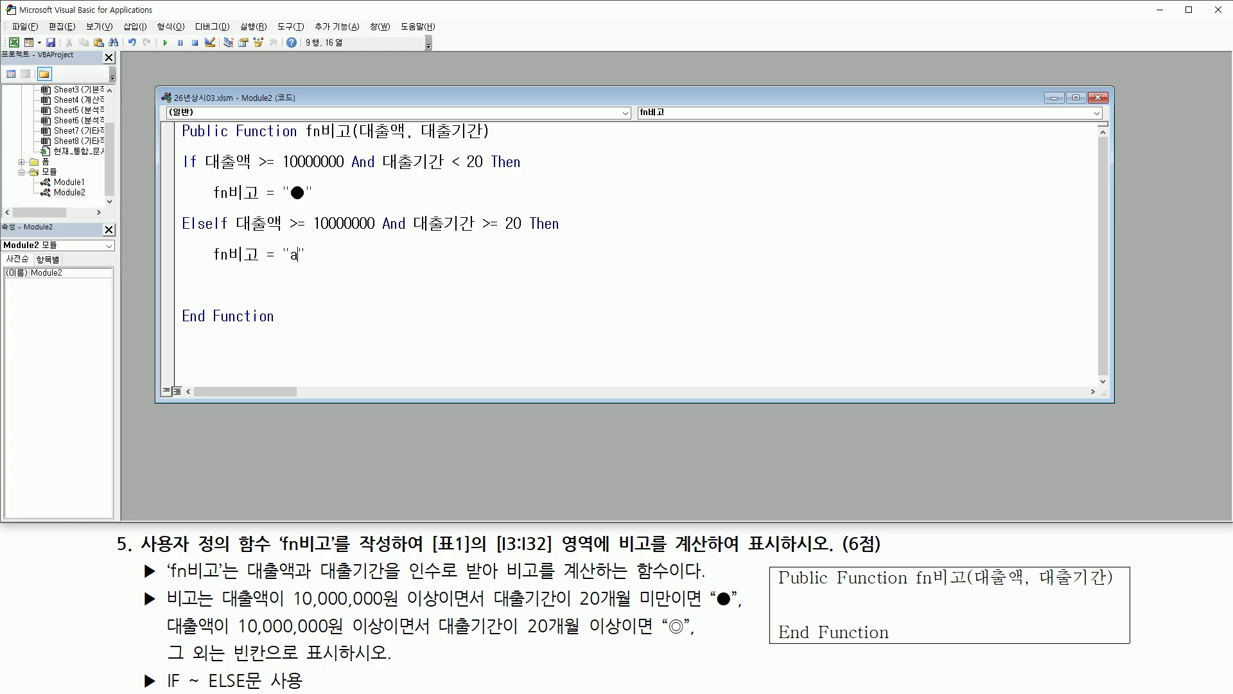
pyautogui.write('ㅁ')
pyautogui.press('Hangul_Hanja')
pyautogui.press('Down')
pyautogui.press('Down')
pyautogui.press('Down')
pyautogui.press('Down')
pyautogui.press('Down')
pyautogui.press('Down')
pyautogui.press('Down')
pyautogui.press('Down')
pyautogui.press('Down')
pyautogui.press('Down')
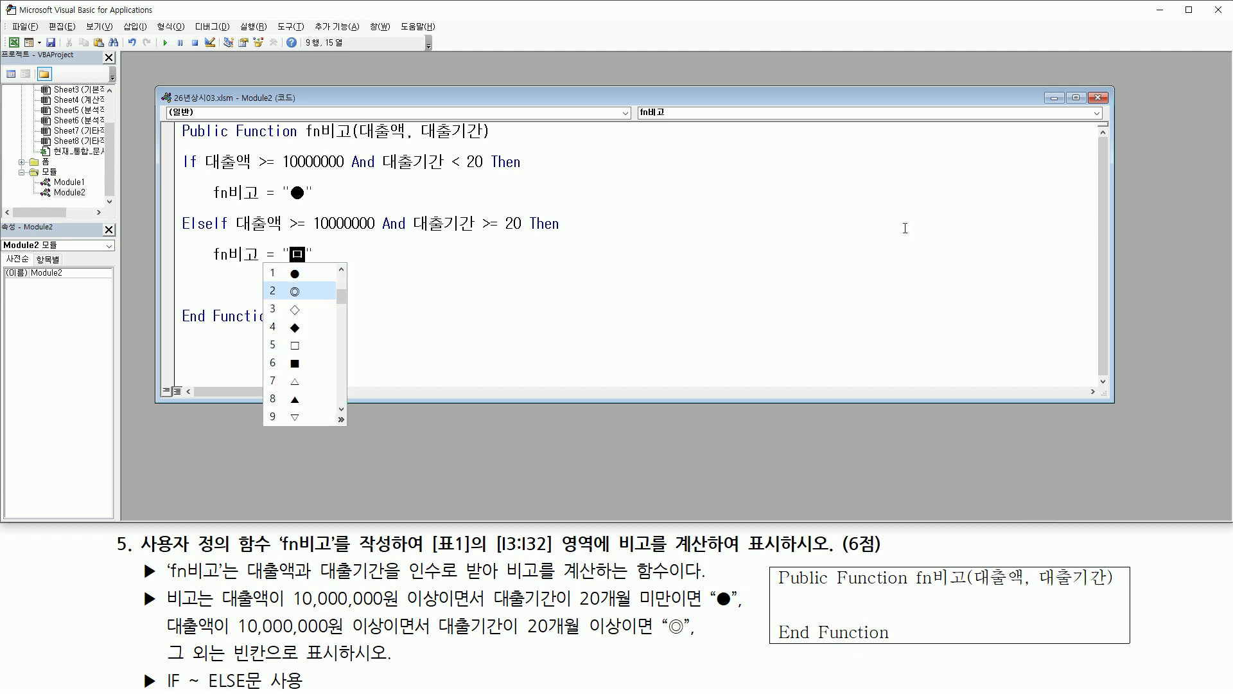
pyautogui.press('Return')
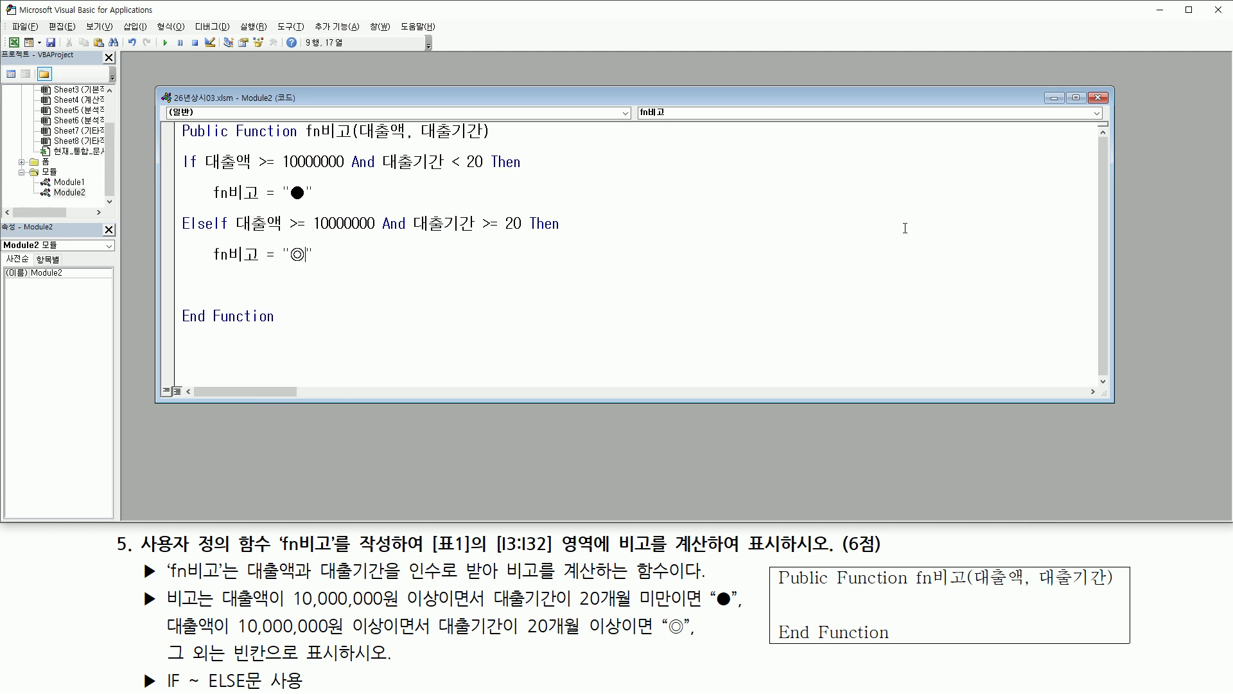
# Add an Else branch that assigns an empty string "" to fn비고, and close the block with endif.
pyautogui.press('Return')
pyautogui.press('Return')
pyautogui.moveTo(187, 149); pyautogui.dragTo(507, 177)
pyautogui.moveTo(188, 216)
pyautogui.mouseDown()
pyautogui.moveTo(544, 254)
pyautogui.moveTo(508, 234)
pyautogui.mouseUp()
pyautogui.moveTo(169, 665); pyautogui.dragTo(334, 664)
pyautogui.press('Escape')
pyautogui.click(208, 289)
pyautogui.write('else')
pyautogui.press('Return')
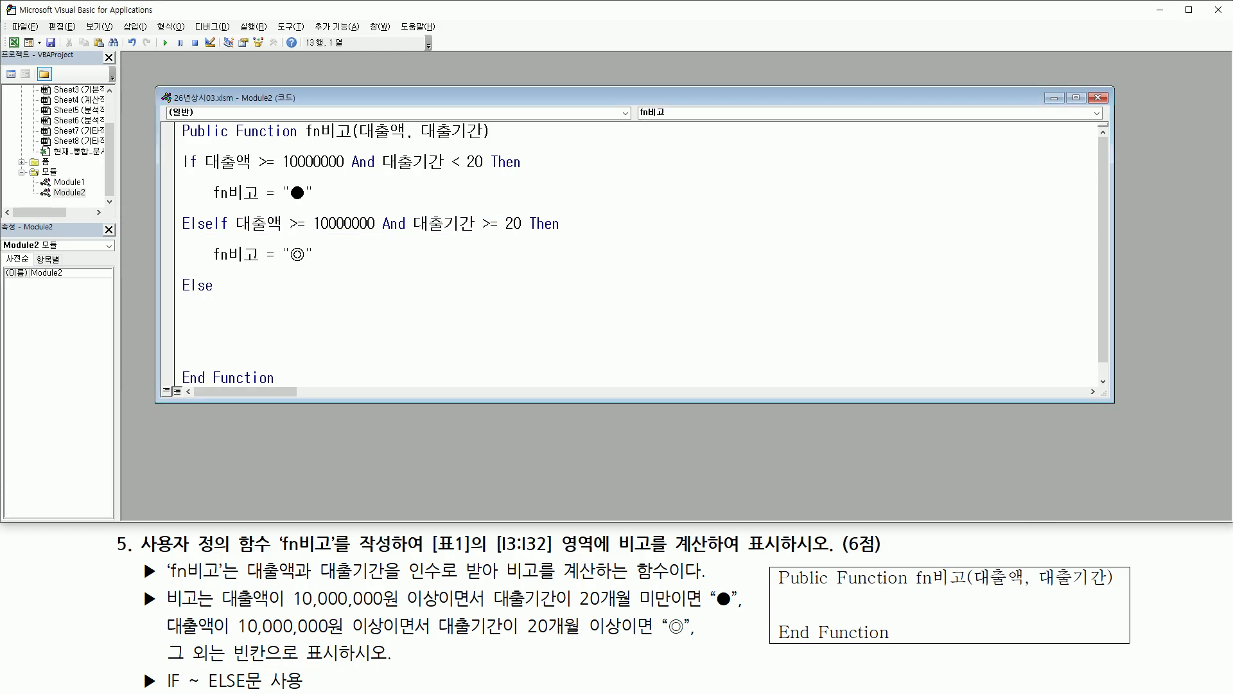
pyautogui.press('BackSpace')
pyautogui.write('fn비고 = ""')
pyautogui.press('Return')
pyautogui.press('Return')
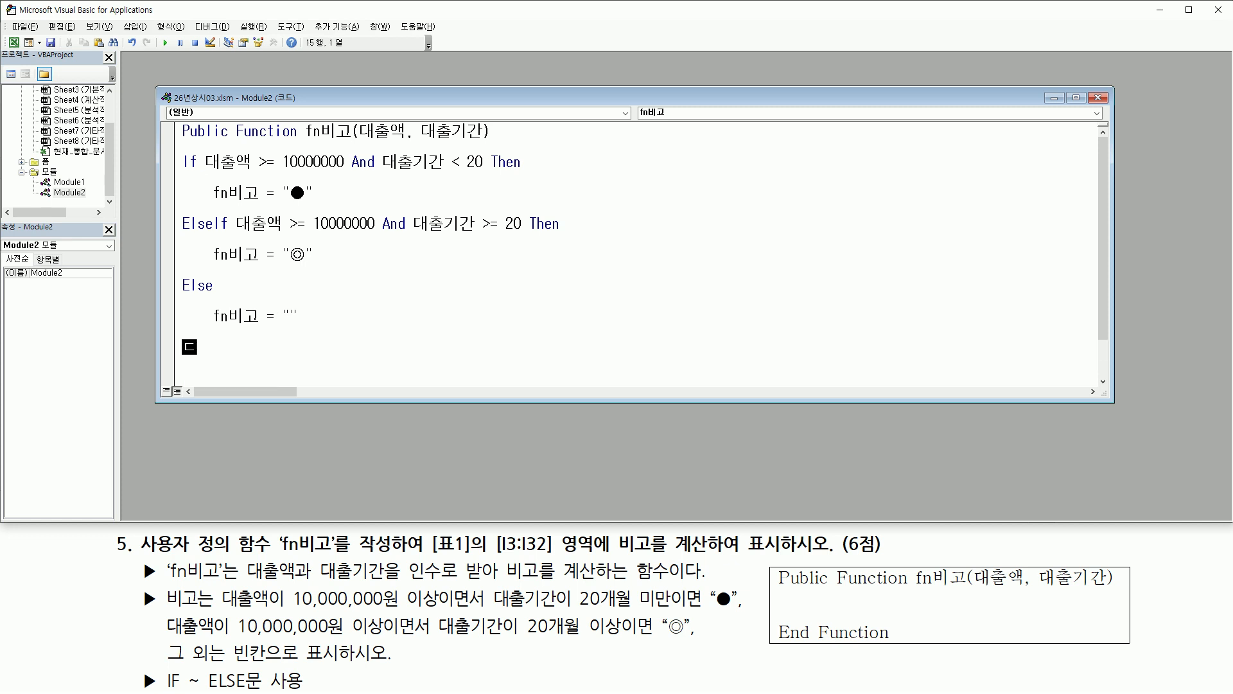
pyautogui.write('endif')
# Review the condition and assigned symbol in each If, ElseIf and Else branch of the fn비고 function.
pyautogui.moveTo(201, 171); pyautogui.dragTo(483, 171)
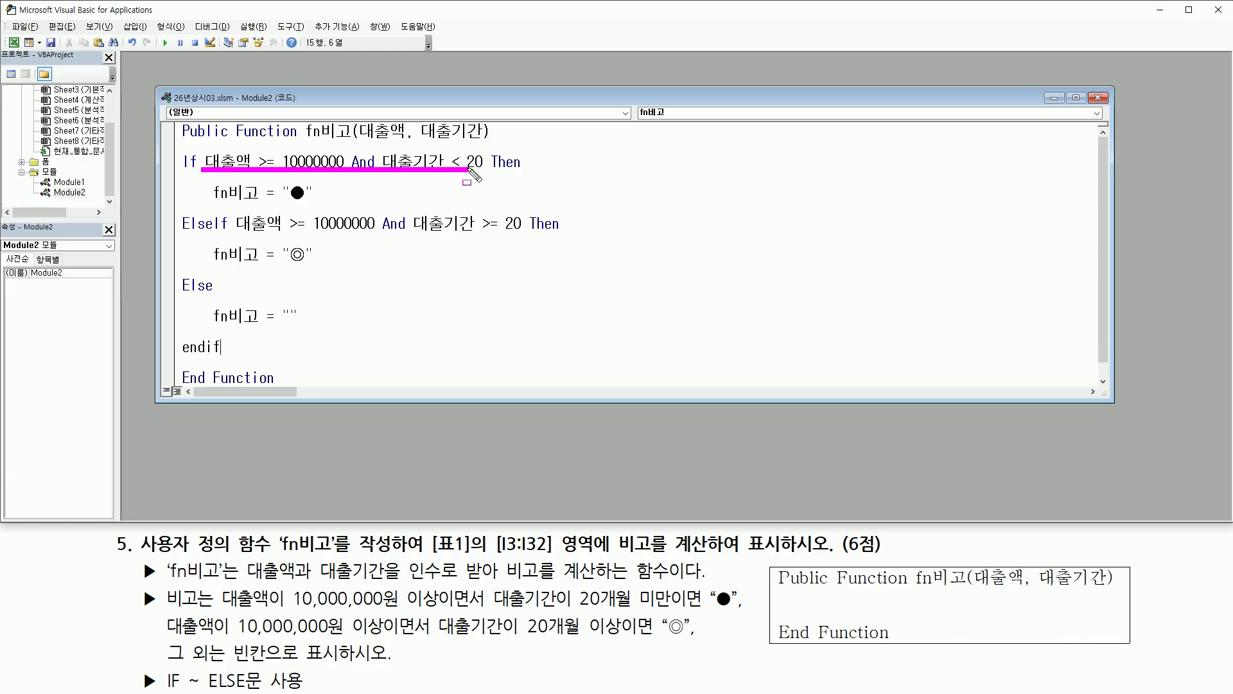
pyautogui.moveTo(206, 180); pyautogui.dragTo(319, 206)
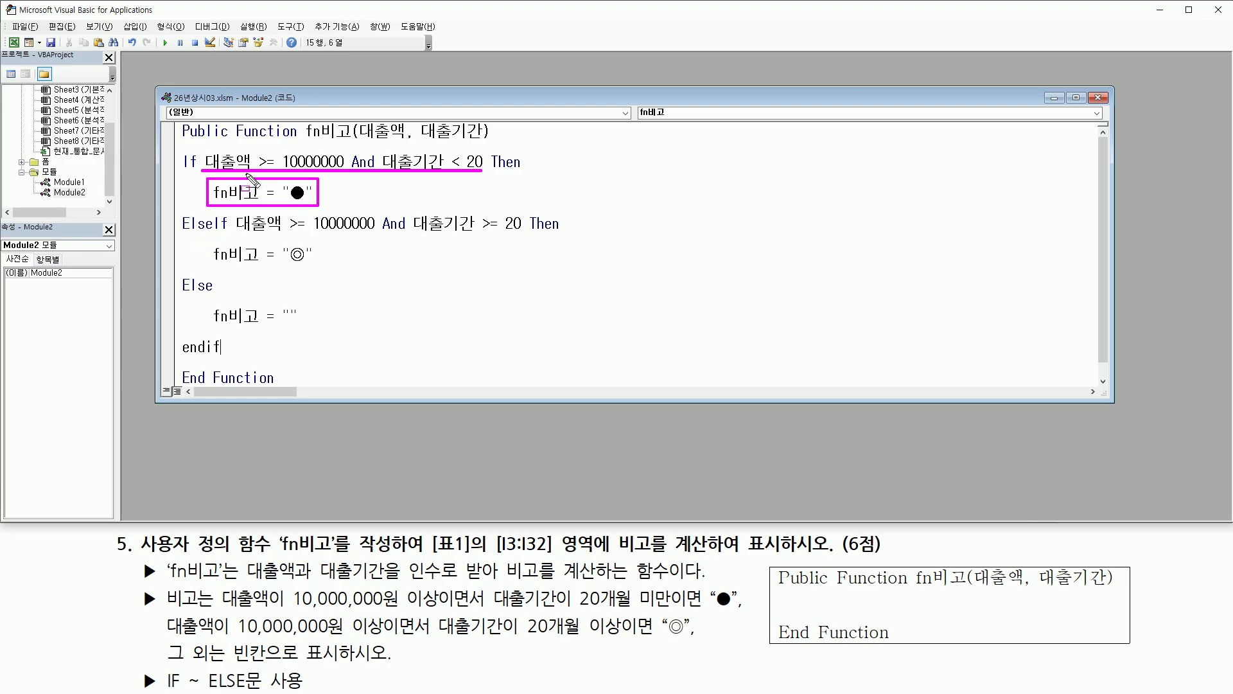
pyautogui.moveTo(180, 232); pyautogui.dragTo(529, 233)
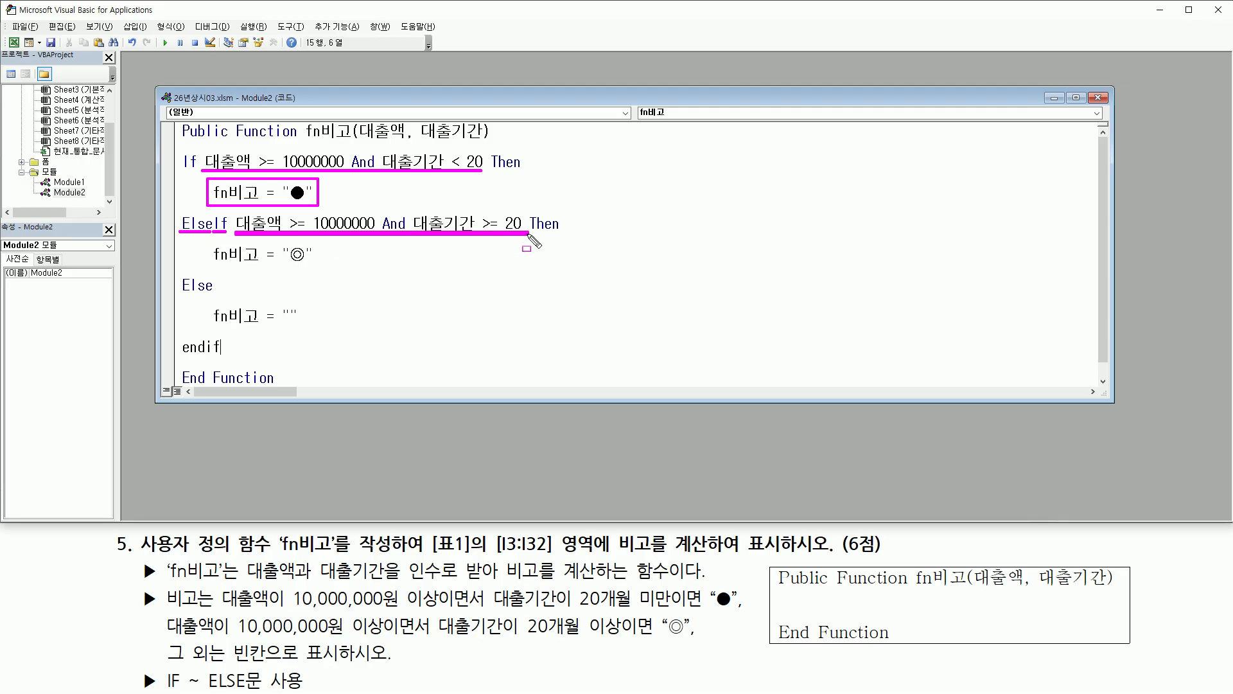
pyautogui.moveTo(207, 239)
pyautogui.mouseDown()
pyautogui.moveTo(273, 269)
pyautogui.moveTo(318, 268)
pyautogui.mouseUp()
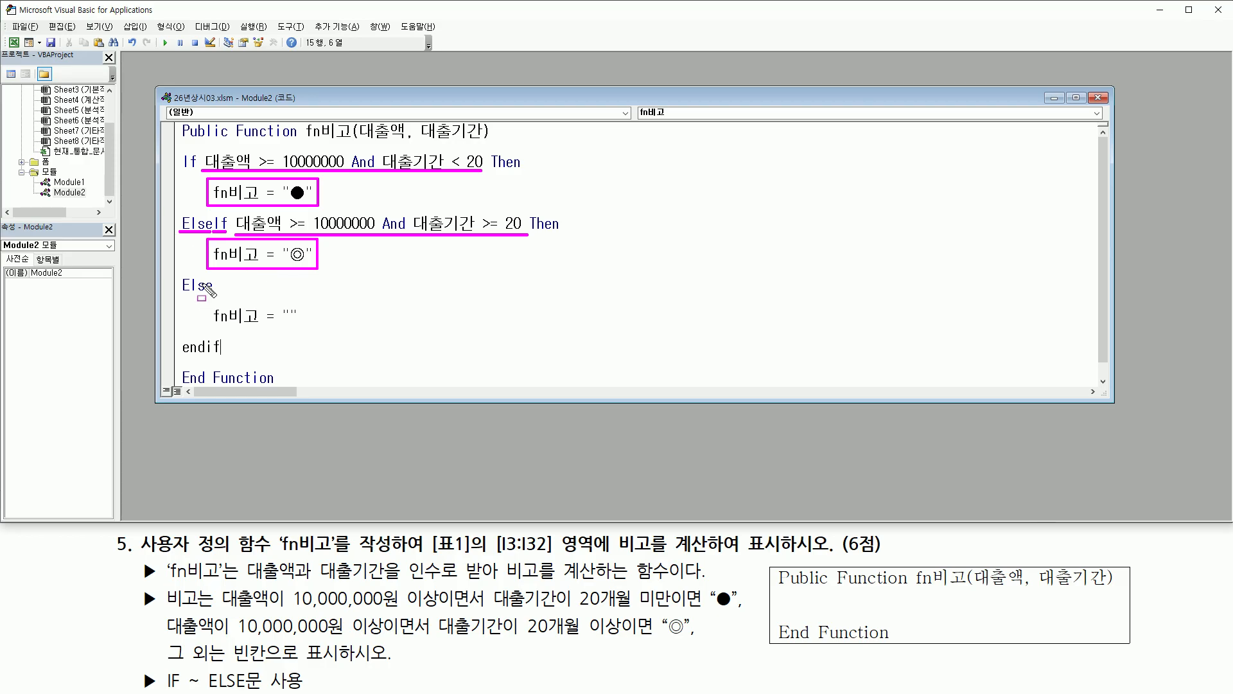
pyautogui.moveTo(180, 295); pyautogui.dragTo(211, 295)
pyautogui.moveTo(281, 324); pyautogui.dragTo(302, 325)
pyautogui.press('Escape')
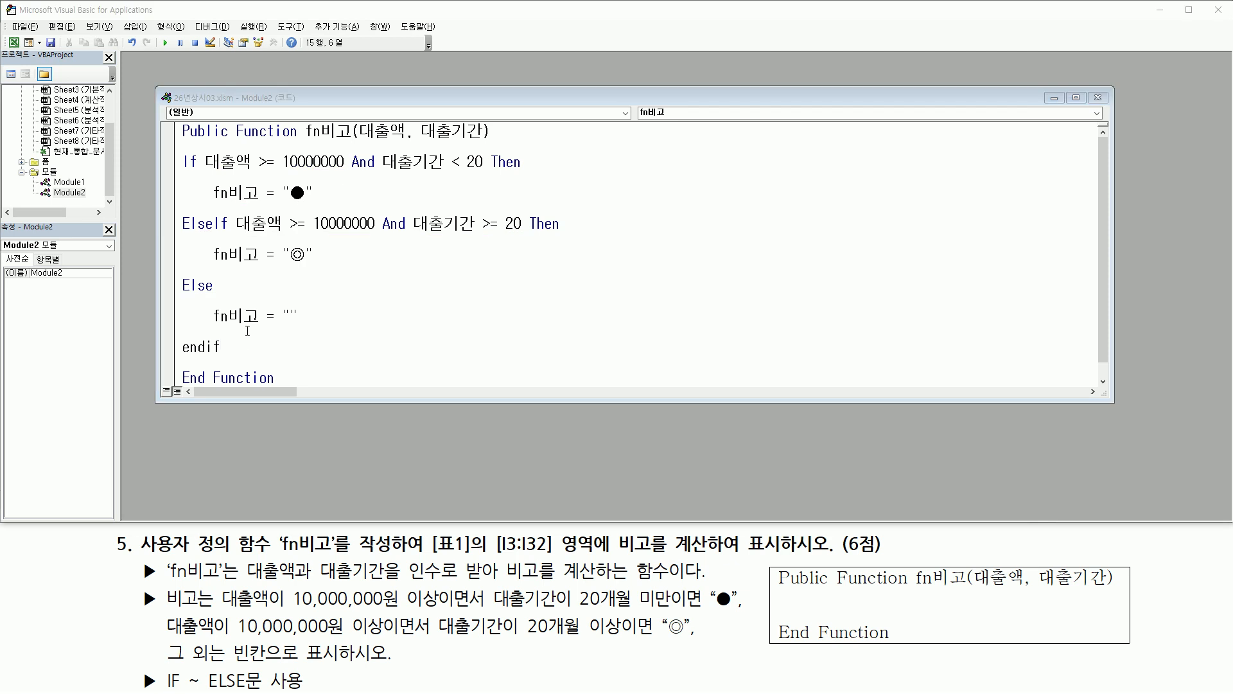
# Return from the code editor to the Excel worksheet 계산작업 and select cell I3 under 비고.
pyautogui.hotkey('ctrl', '2')
pyautogui.moveTo(3, 32); pyautogui.dragTo(25, 49)
pyautogui.press('Escape')
pyautogui.click(13, 42)
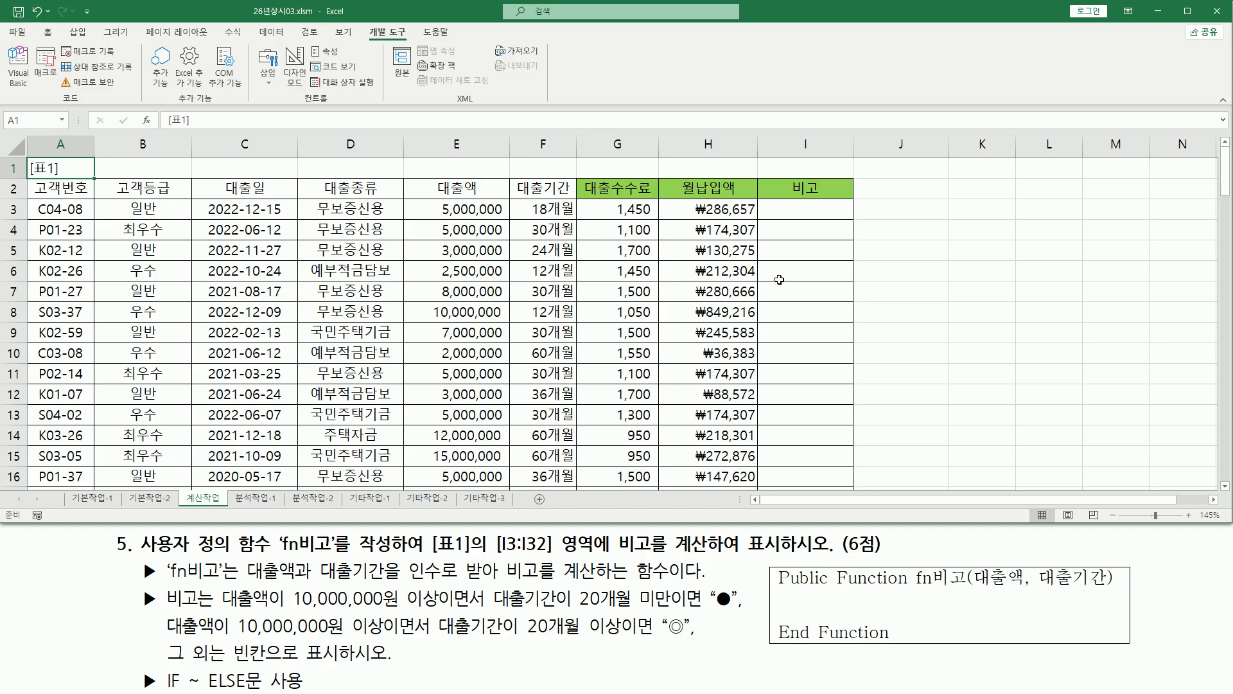
pyautogui.click(803, 211)
pyautogui.moveTo(779, 204); pyautogui.dragTo(830, 214)
pyautogui.press('Escape')
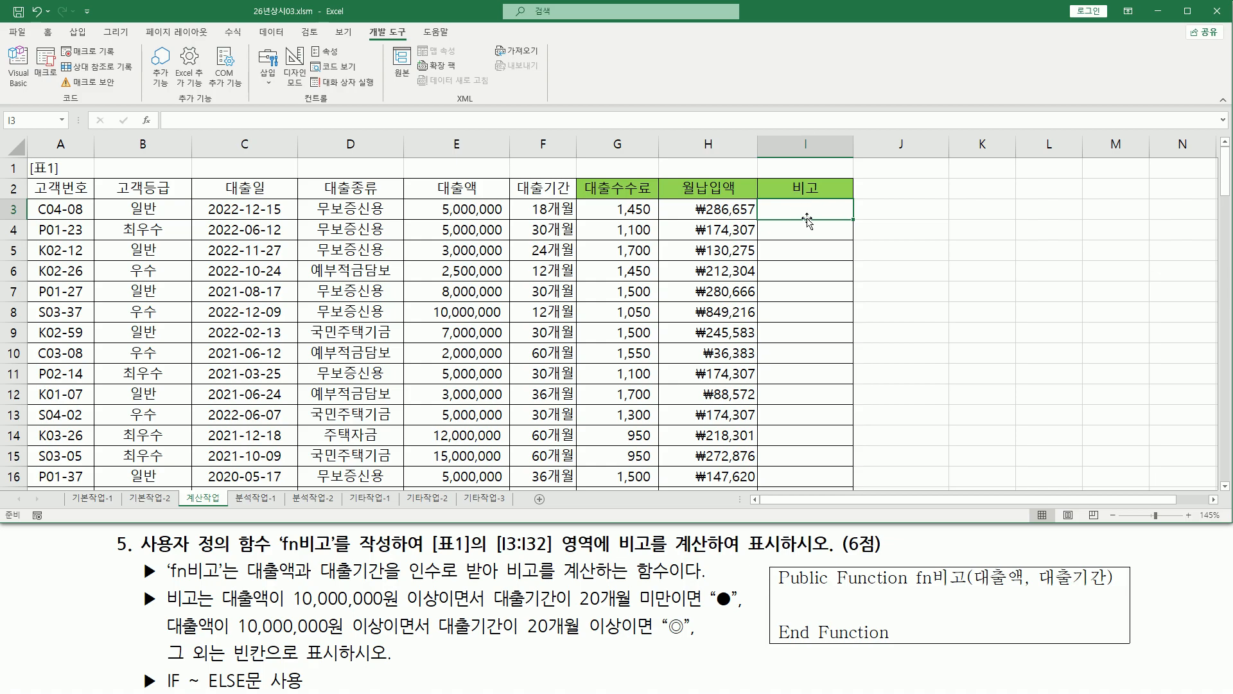
# Insert the function fn비고 from the 사용자 정의 category into cell I3 with the function wizard.
pyautogui.moveTo(164, 127); pyautogui.dragTo(963, 128)
pyautogui.moveTo(135, 110); pyautogui.dragTo(156, 129)
pyautogui.press('Escape')
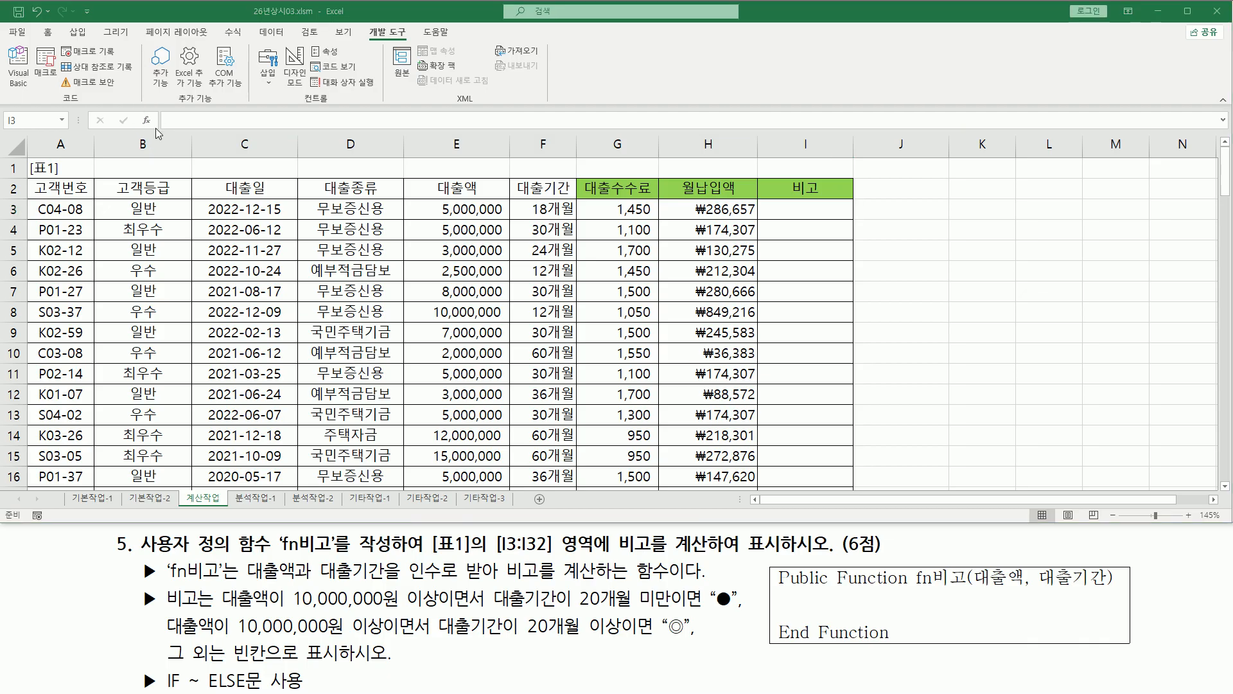
pyautogui.click(149, 120)
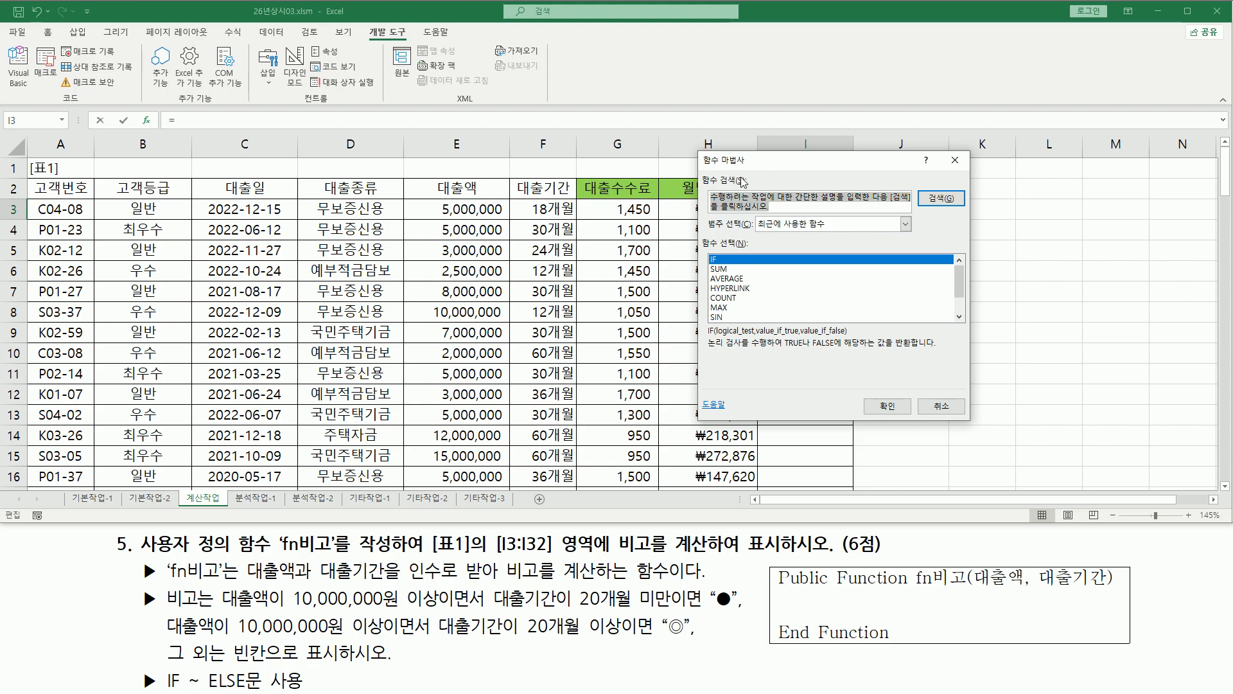
pyautogui.hotkey('ctrl', '2')
pyautogui.moveTo(708, 231); pyautogui.dragTo(749, 231)
pyautogui.press('Escape')
pyautogui.click(789, 225)
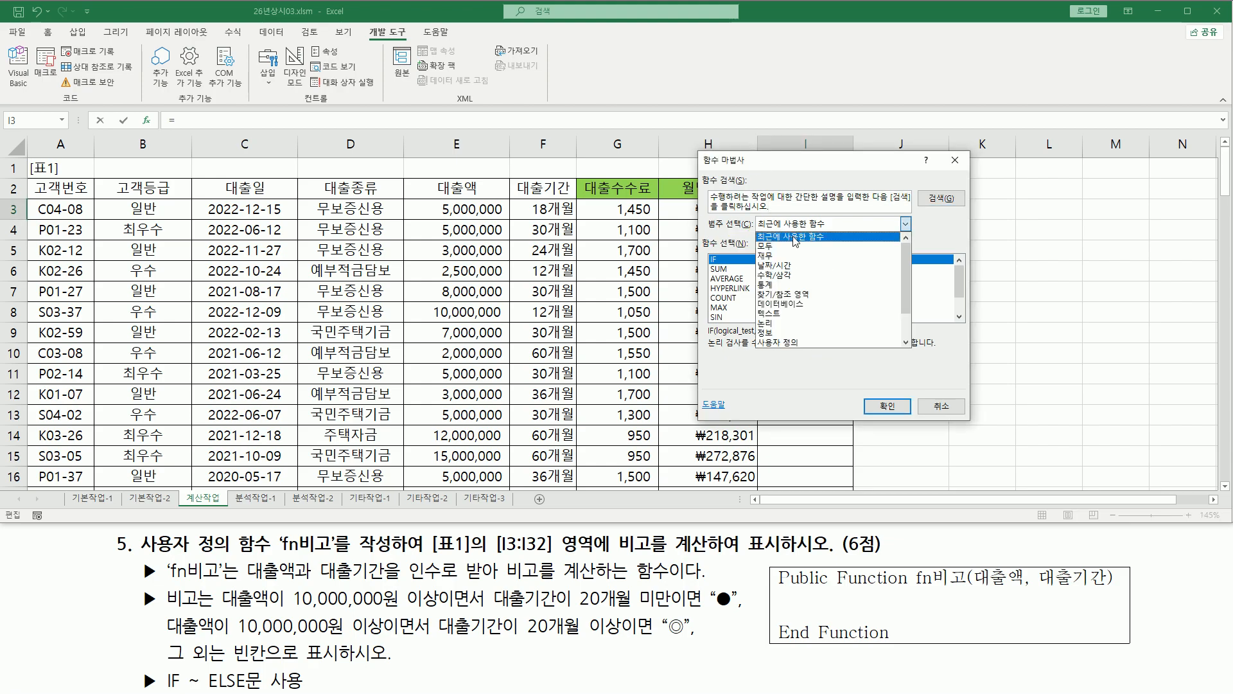
pyautogui.click(803, 344)
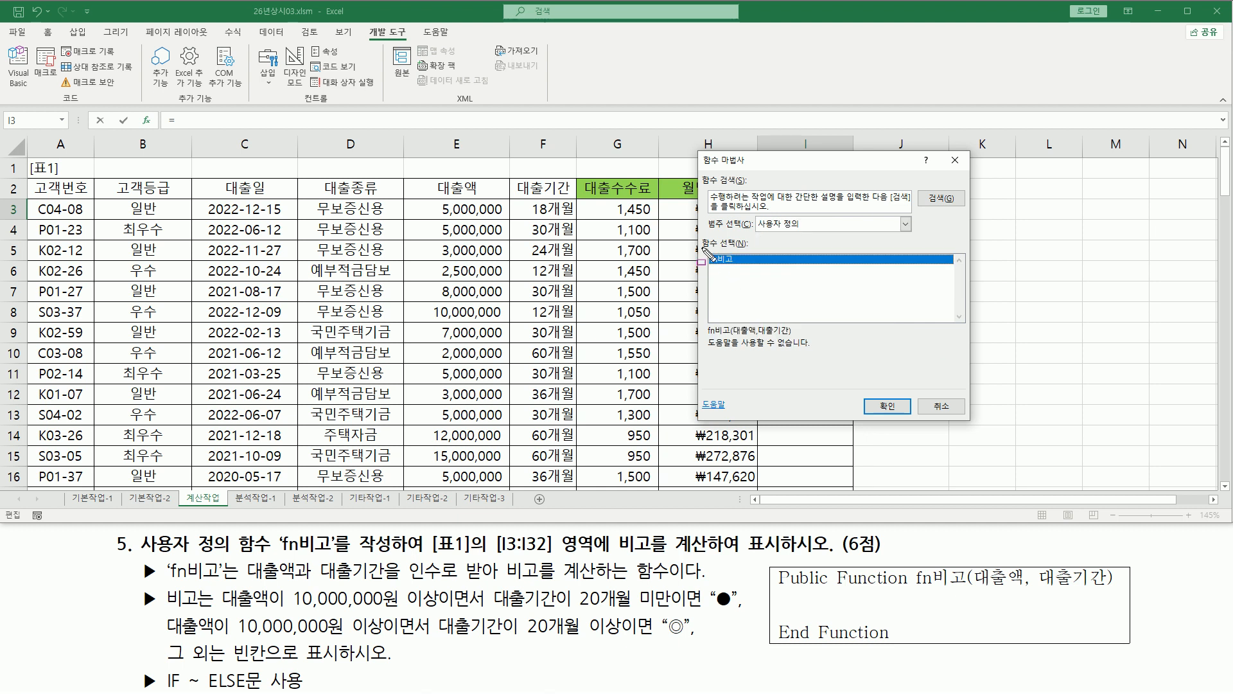
pyautogui.moveTo(701, 248); pyautogui.dragTo(767, 270)
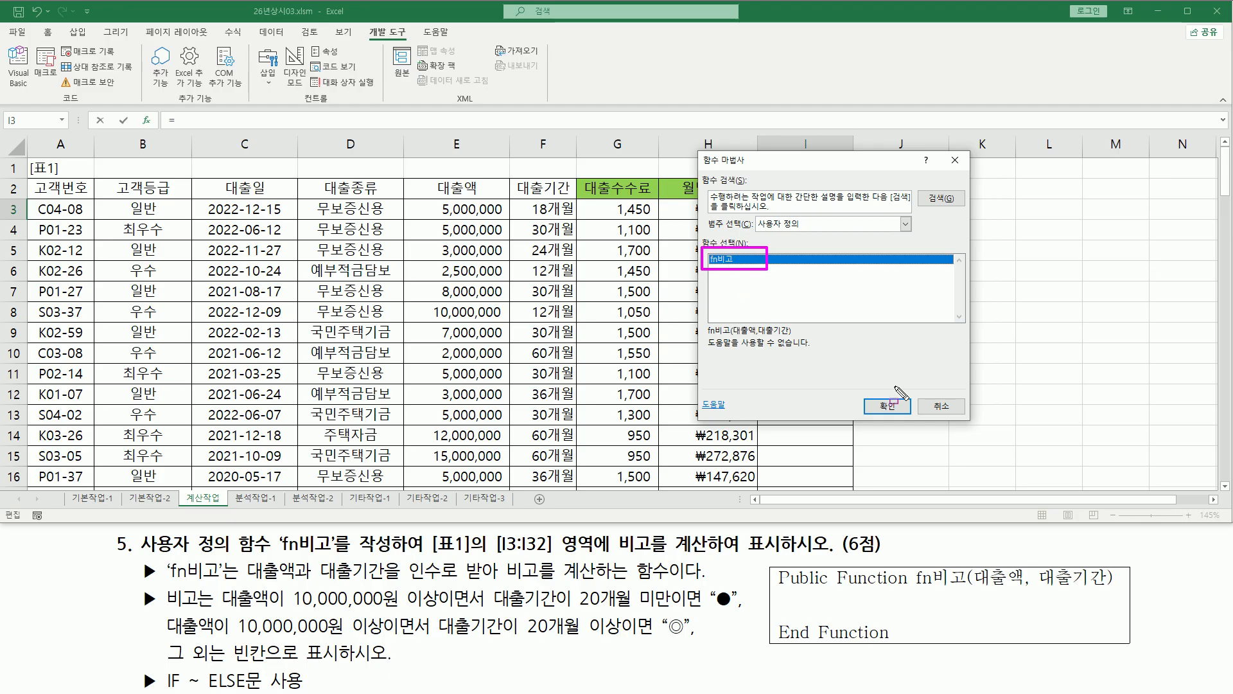
pyautogui.moveTo(872, 397); pyautogui.dragTo(899, 417)
pyautogui.click(888, 408)
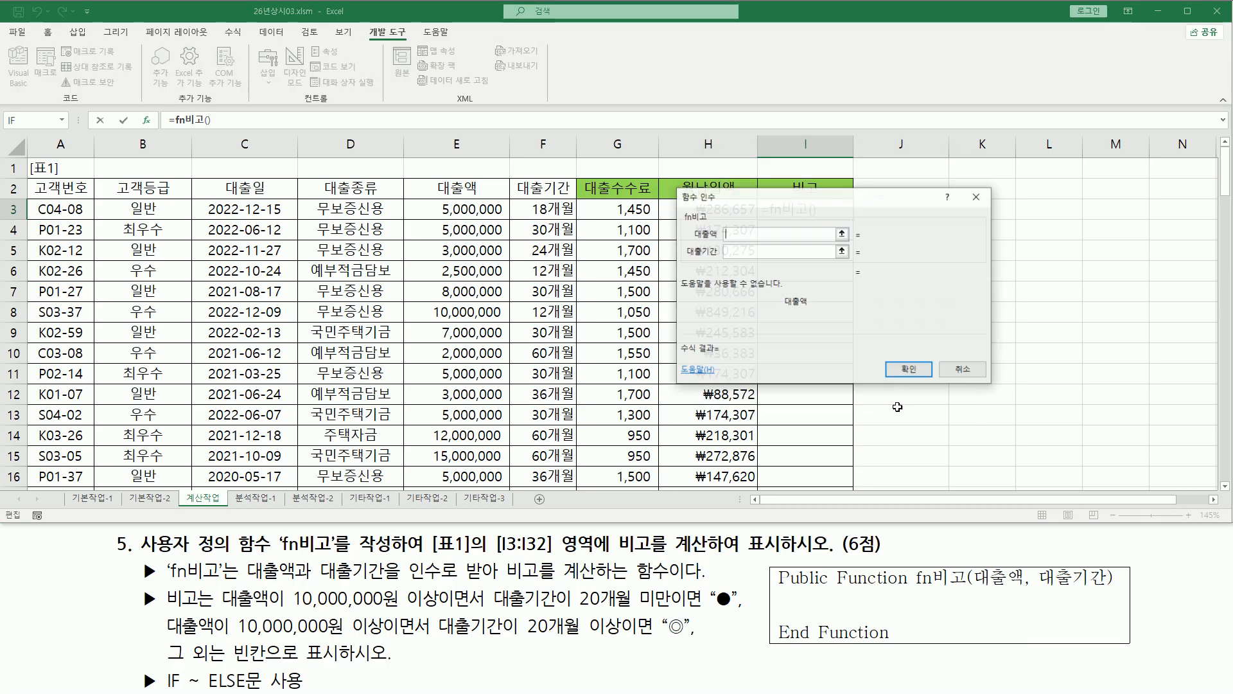
# Set fn비고's 대출액 argument to E3 and its 대출기간 argument to F3, and enter the formula in I3.
pyautogui.moveTo(763, 215); pyautogui.dragTo(730, 278)
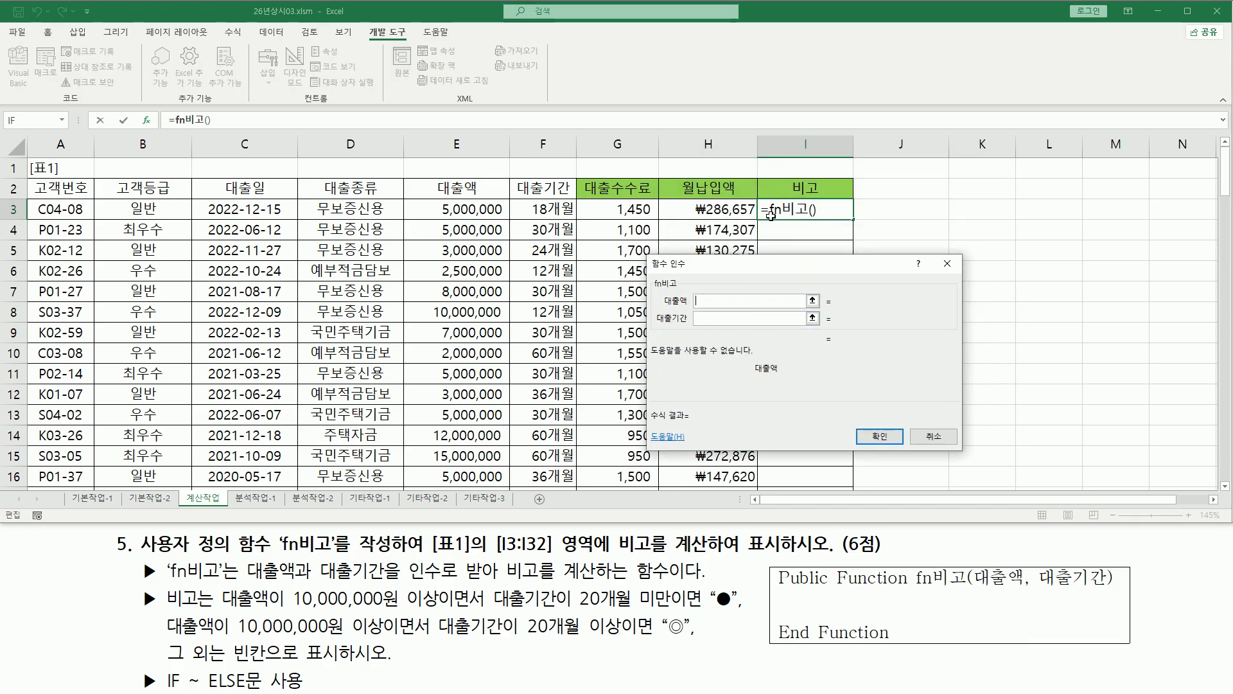
pyautogui.hotkey('ctrl', '2')
pyautogui.moveTo(763, 202); pyautogui.dragTo(821, 219)
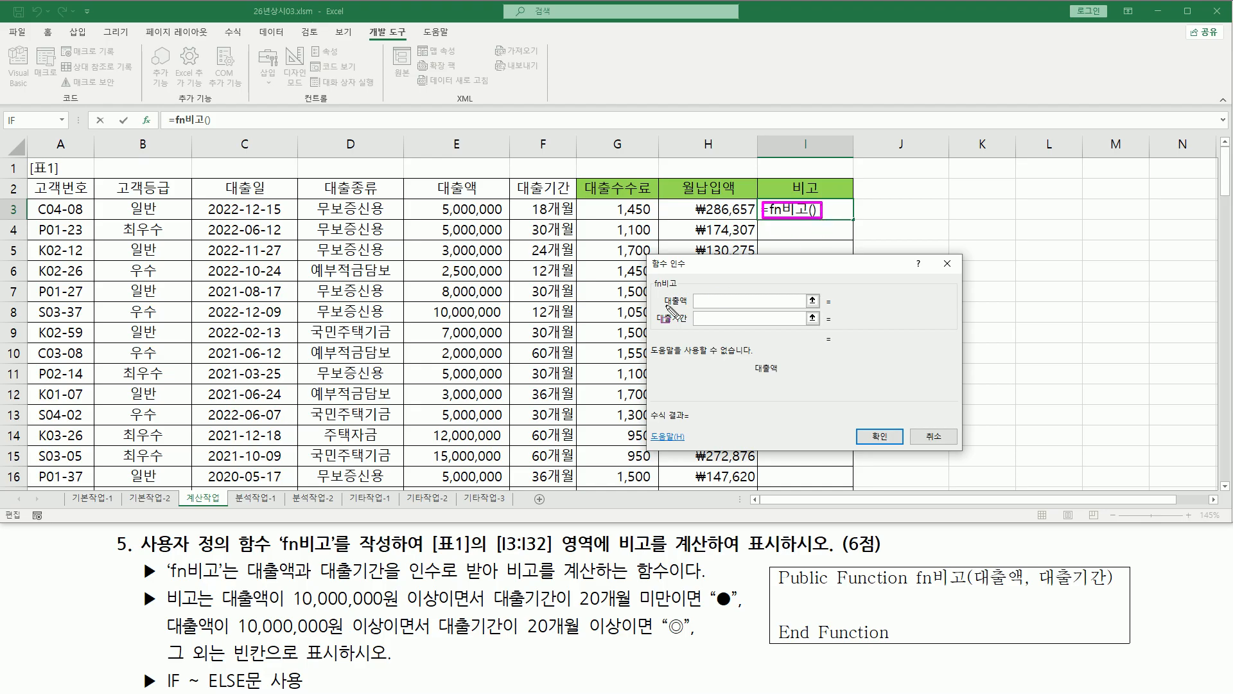
pyautogui.moveTo(661, 307); pyautogui.dragTo(687, 307)
pyautogui.moveTo(432, 201); pyautogui.dragTo(502, 216)
pyautogui.moveTo(650, 324); pyautogui.dragTo(700, 324)
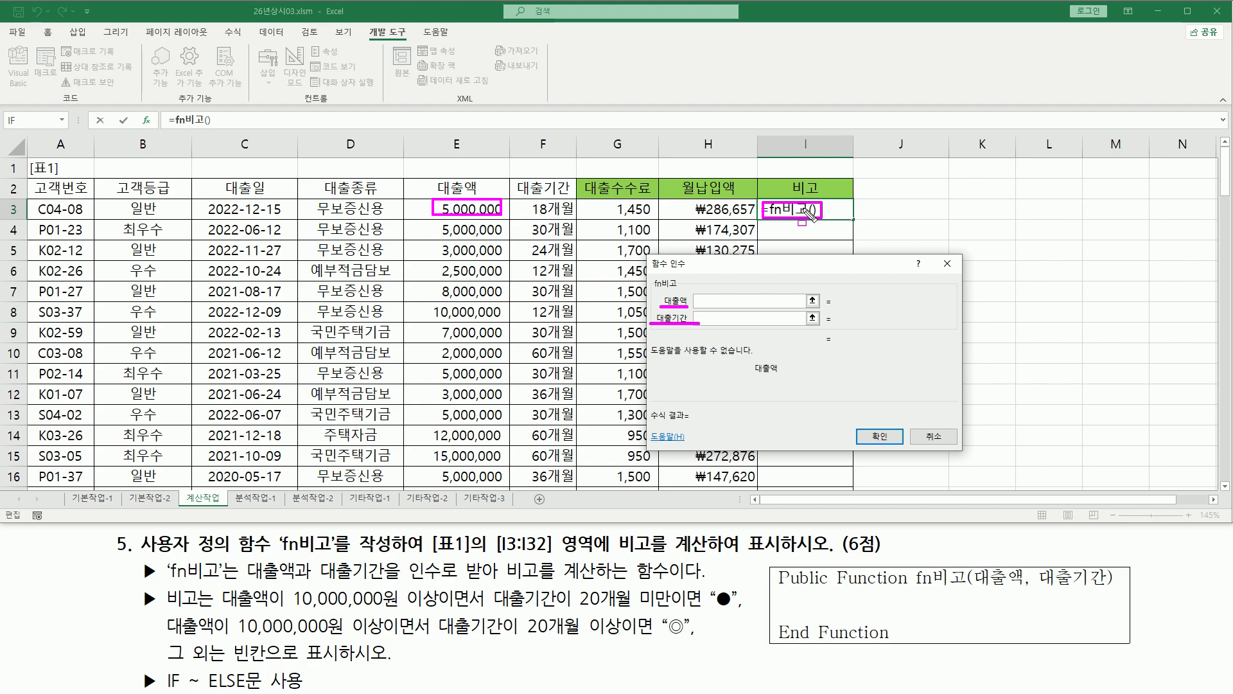
pyautogui.moveTo(524, 201); pyautogui.dragTo(575, 216)
pyautogui.press('Escape')
pyautogui.click(715, 299)
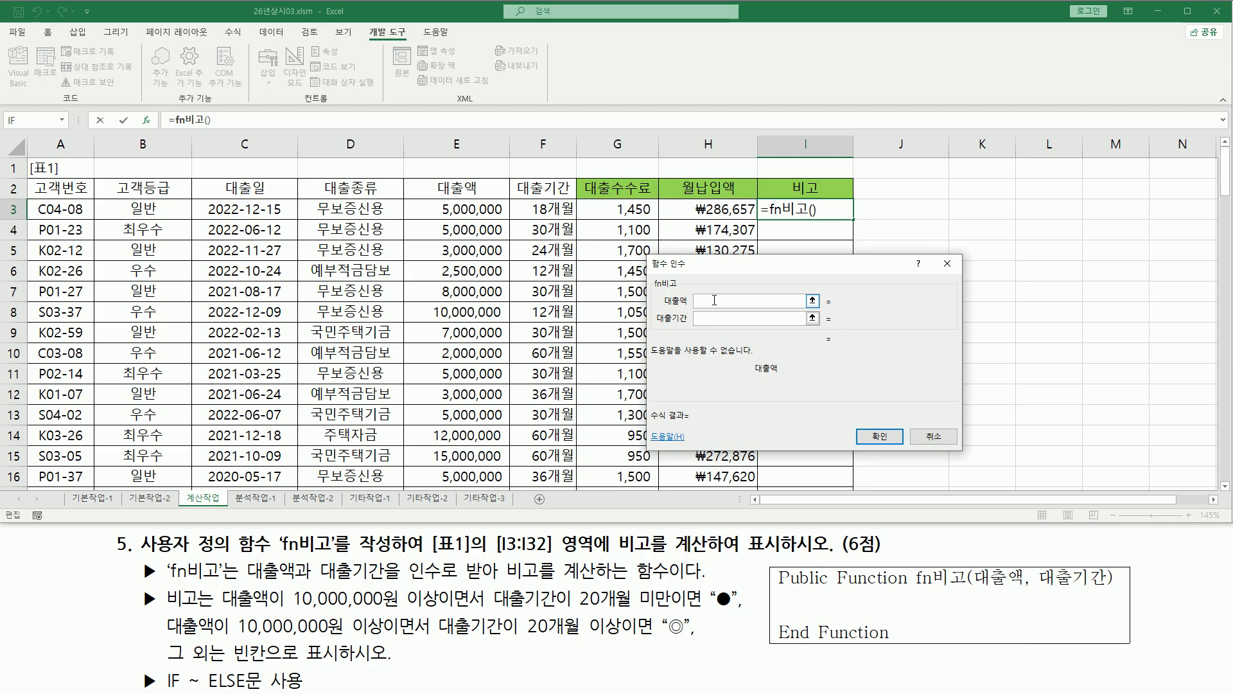
pyautogui.click(460, 208)
pyautogui.click(702, 317)
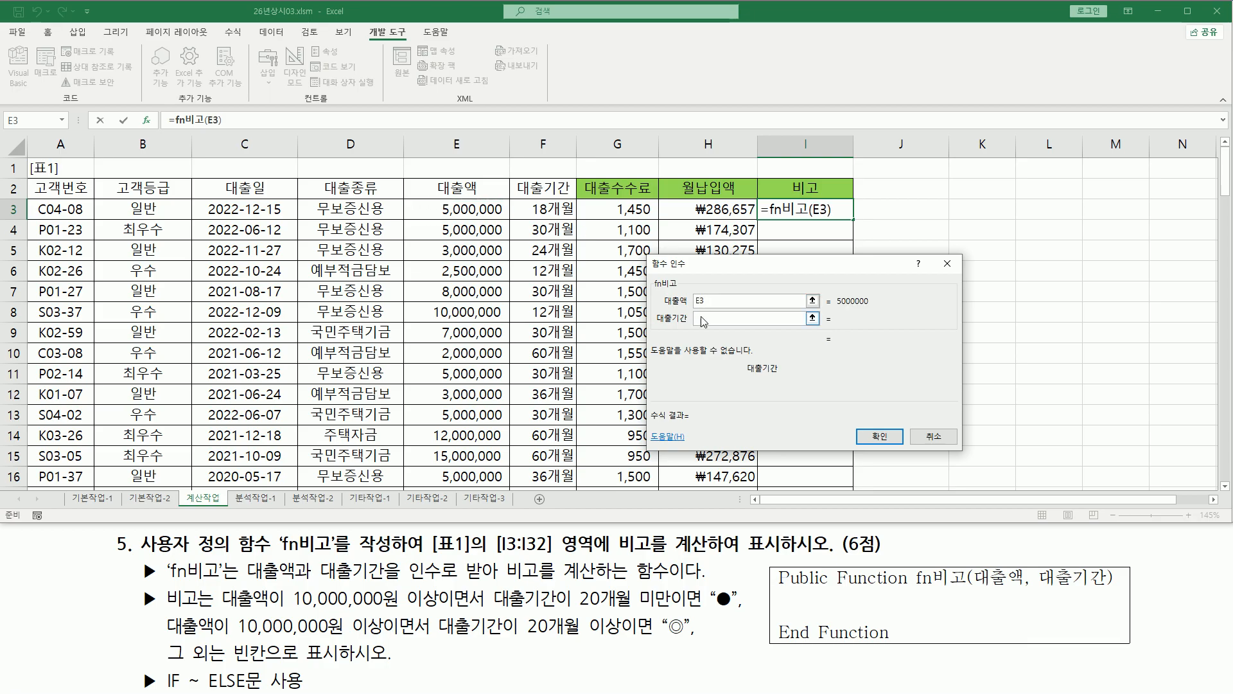
pyautogui.click(538, 212)
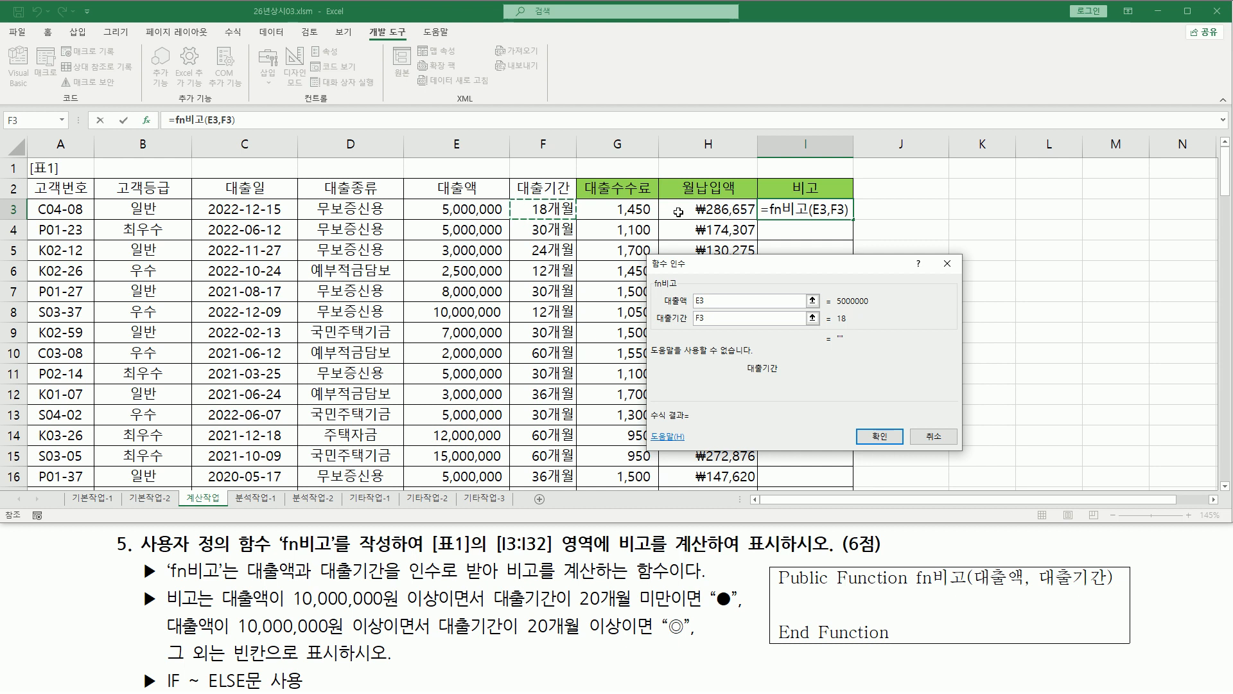
pyautogui.click(884, 439)
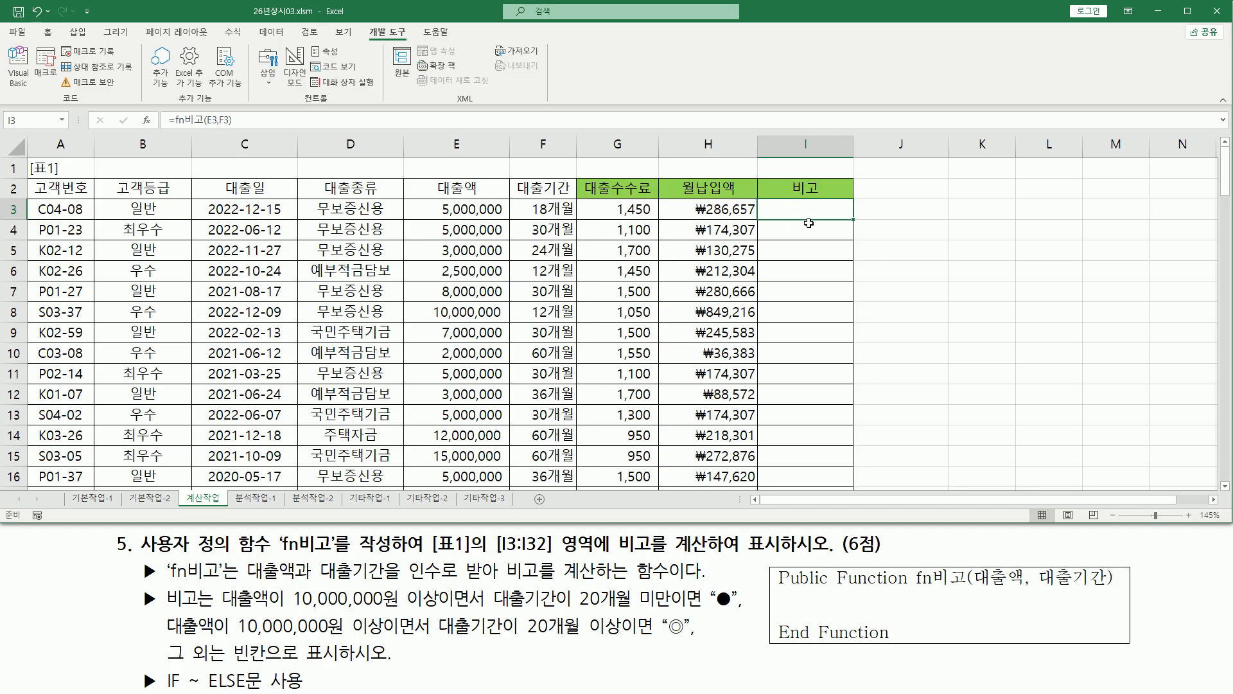
# Fill the fn비고 formula from I3 down to I32 and look over the filled 비고 column.
pyautogui.moveTo(853, 219); pyautogui.dragTo(842, 446)
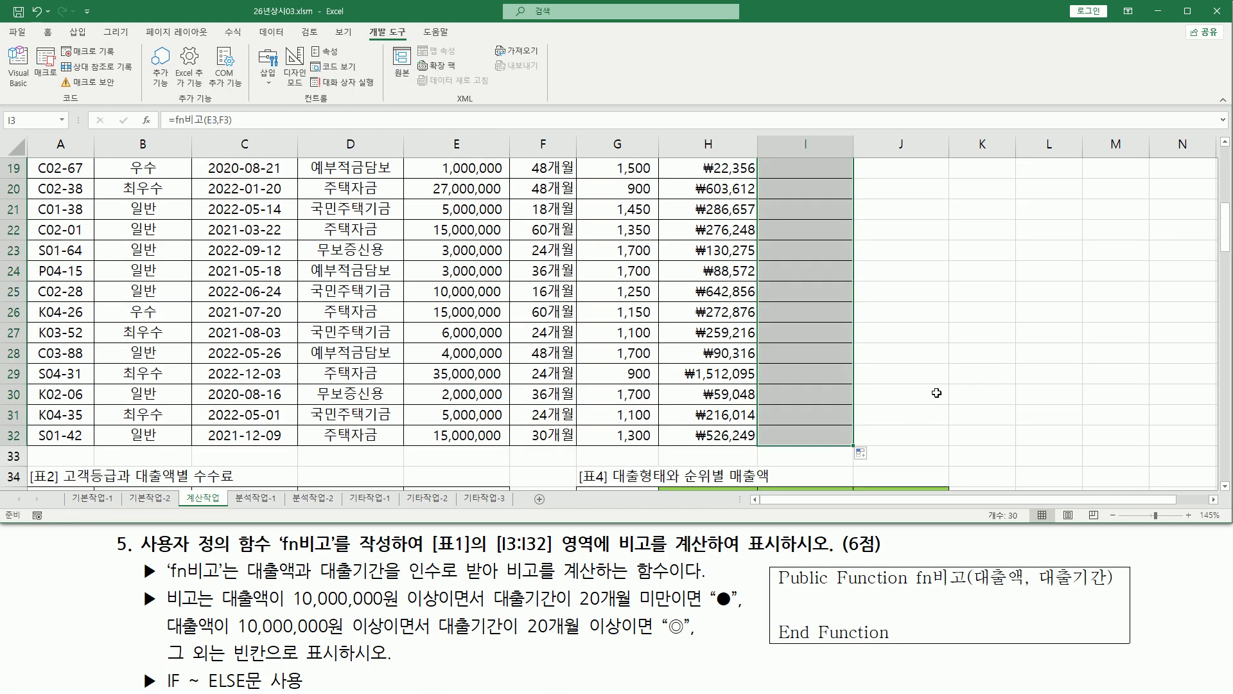
pyautogui.scroll(6, 937, 392)
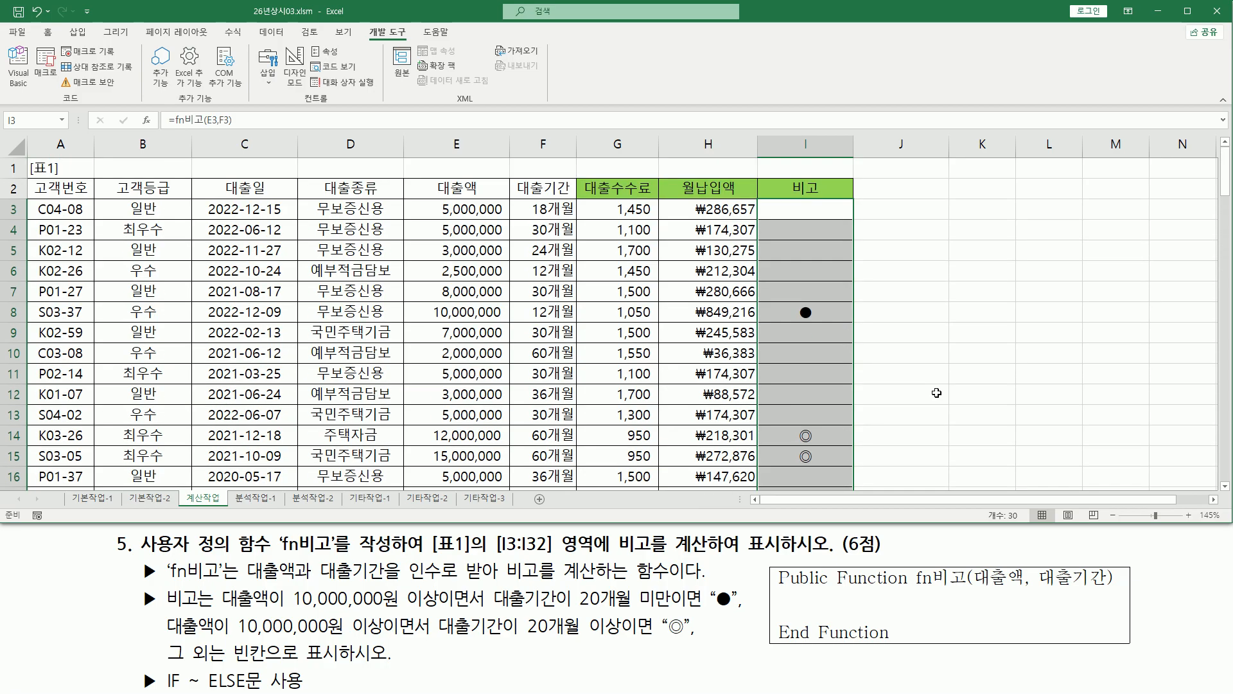
pyautogui.scroll(-3, 800, 331)
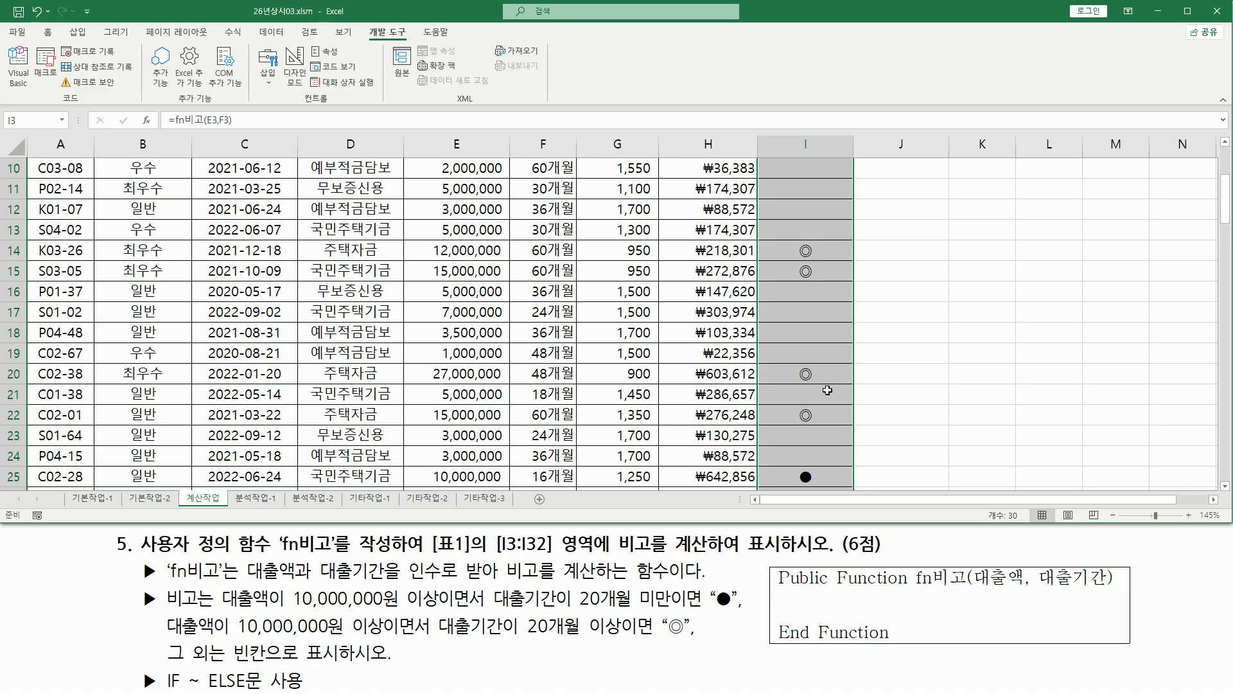
pyautogui.scroll(3, 811, 290)
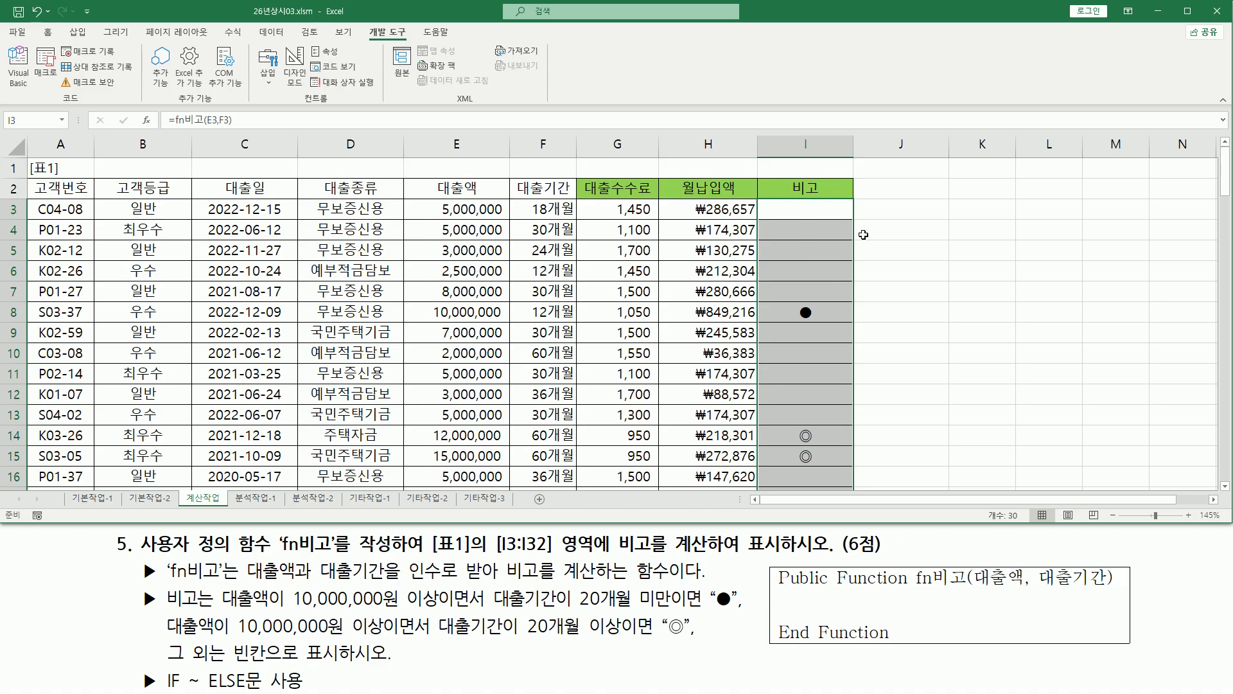
pyautogui.click(884, 227)
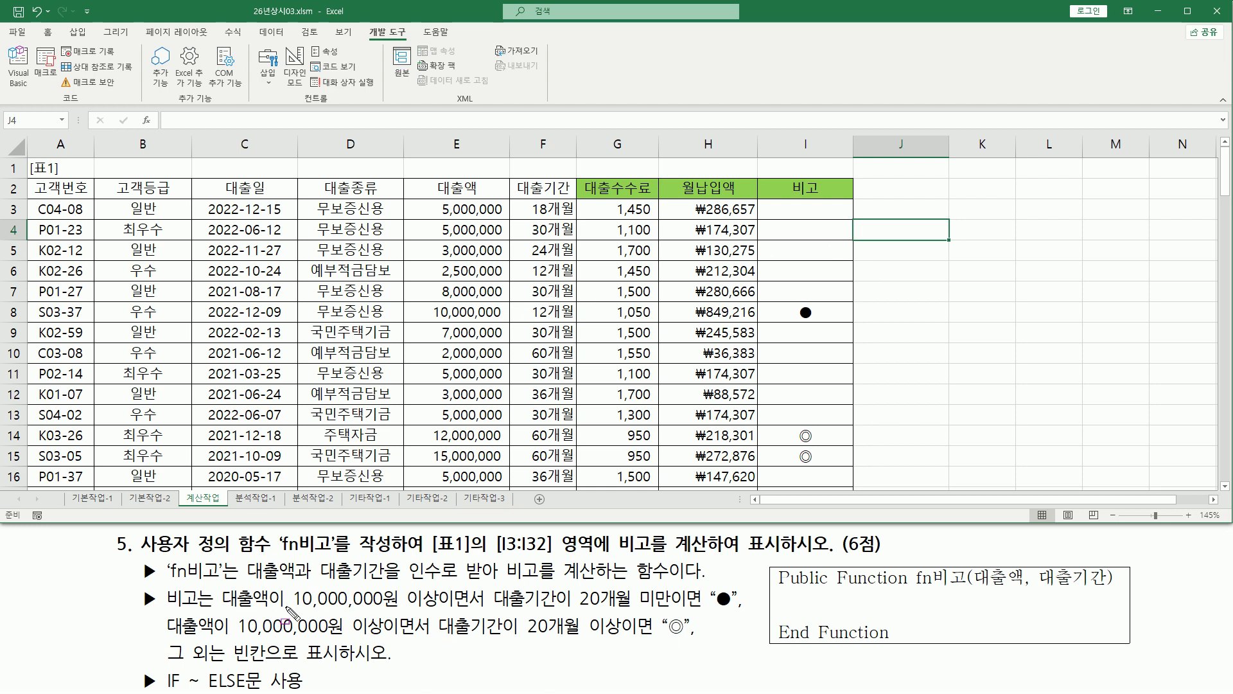
# Compare the rows with a blank 비고 against the task's 10,000,000원 loan amount condition.
pyautogui.moveTo(709, 607); pyautogui.dragTo(736, 607)
pyautogui.moveTo(665, 635); pyautogui.dragTo(687, 636)
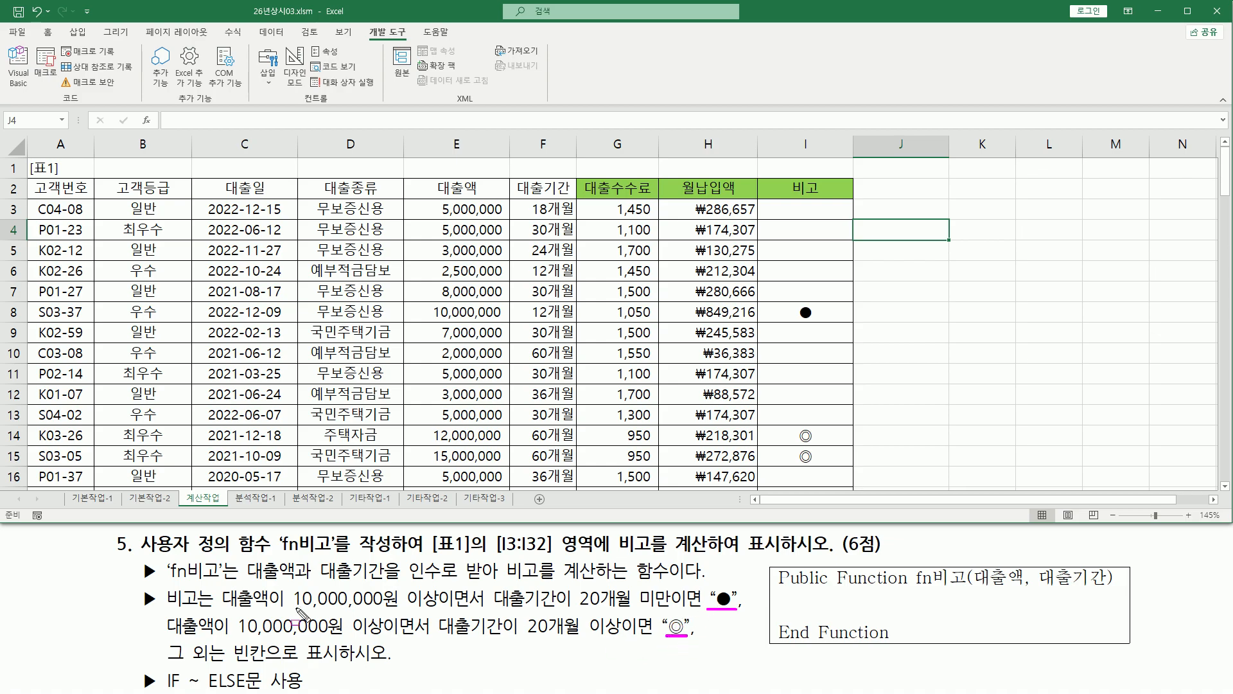
pyautogui.moveTo(224, 609); pyautogui.dragTo(439, 608)
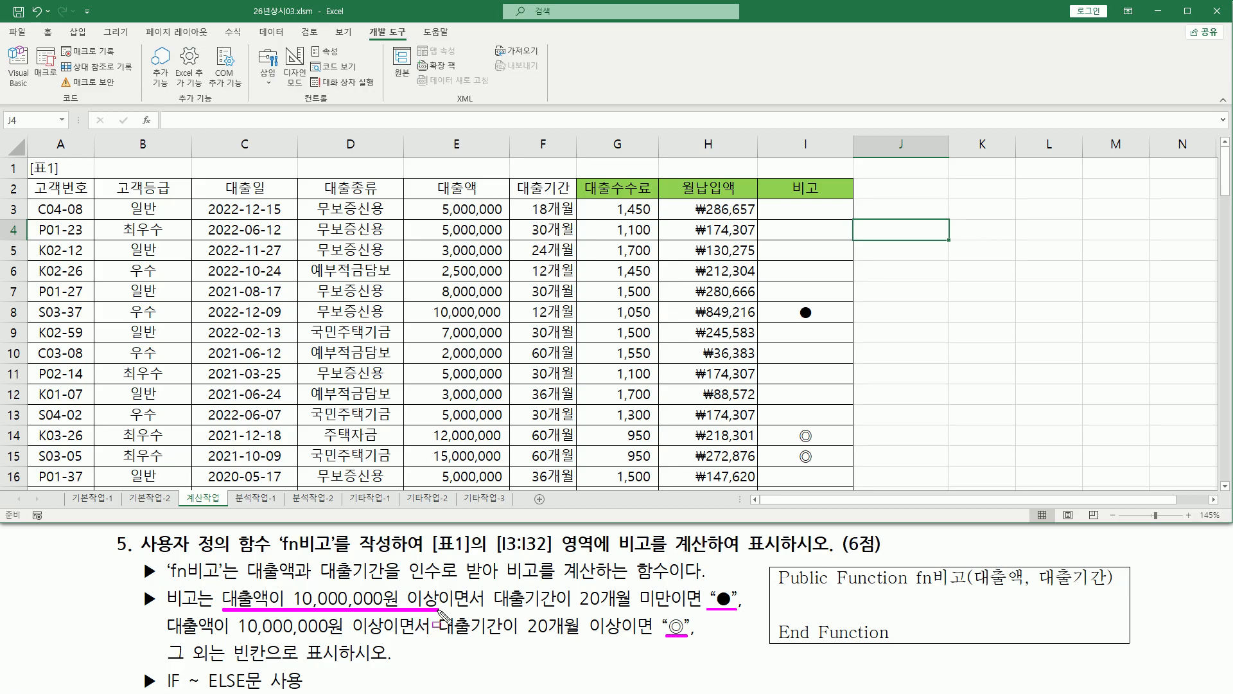
pyautogui.moveTo(166, 637); pyautogui.dragTo(387, 637)
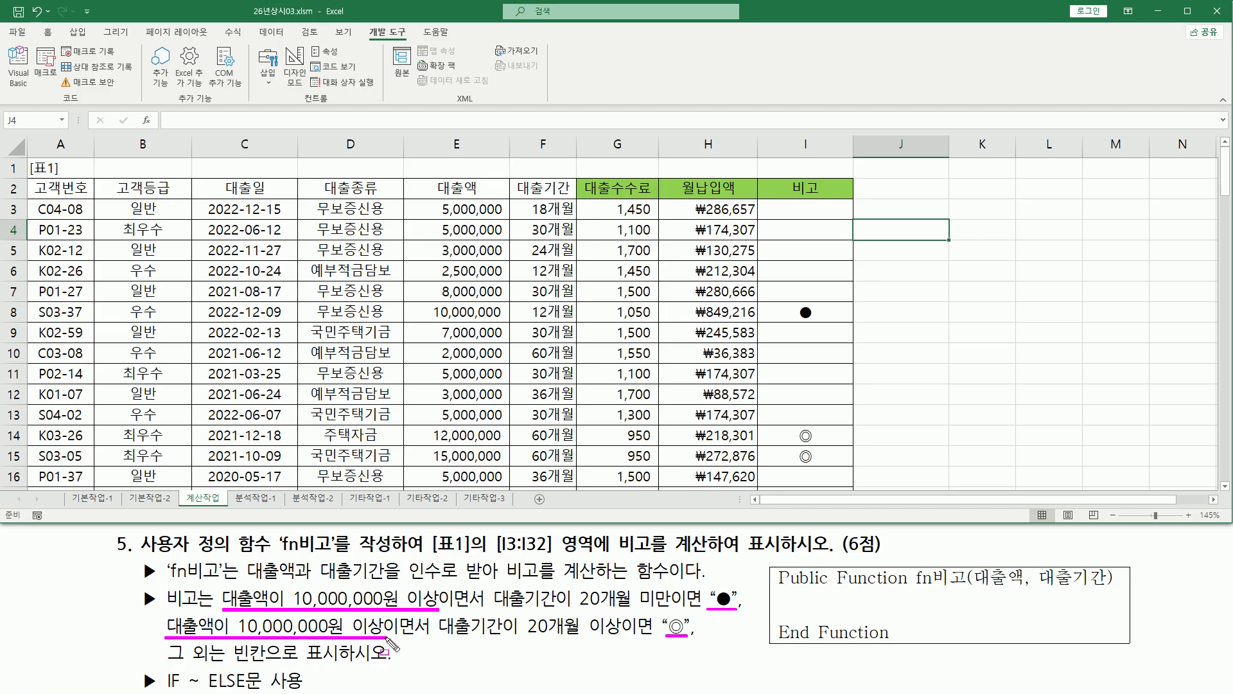
pyautogui.moveTo(427, 200)
pyautogui.mouseDown()
pyautogui.moveTo(429, 300)
pyautogui.moveTo(827, 300)
pyautogui.mouseUp()
pyautogui.moveTo(429, 325)
pyautogui.mouseDown()
pyautogui.moveTo(828, 405)
pyautogui.moveTo(826, 424)
pyautogui.mouseUp()
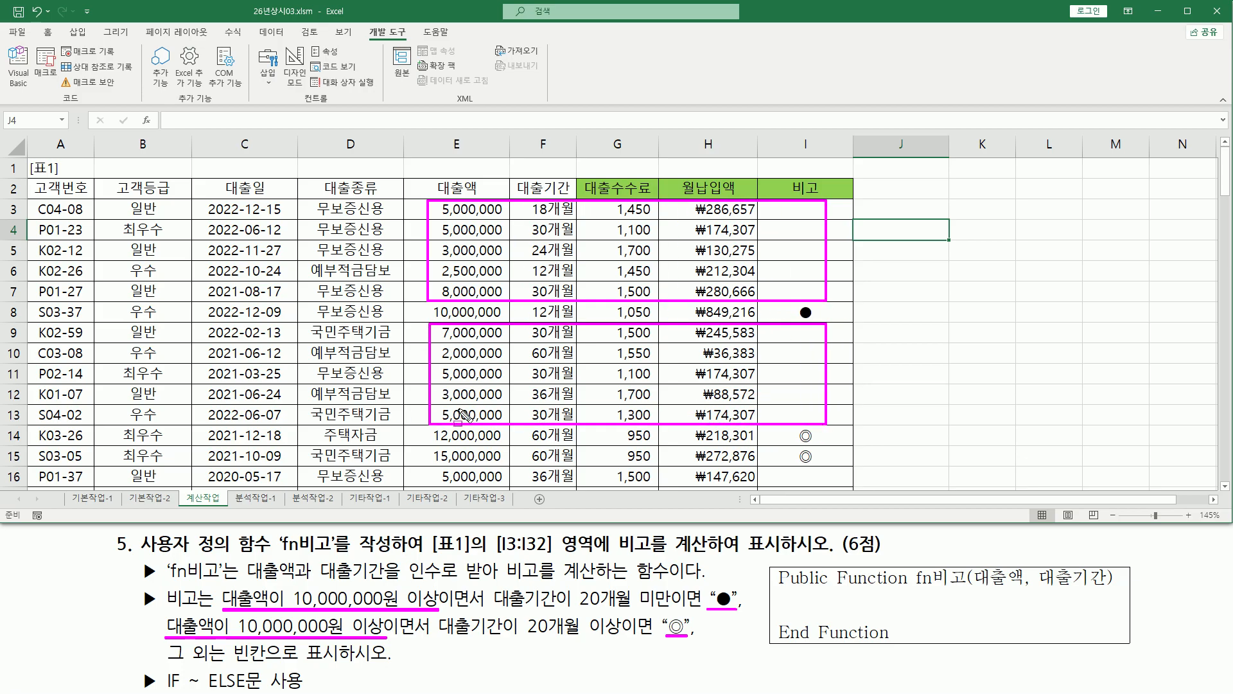
pyautogui.moveTo(429, 462); pyautogui.dragTo(486, 490)
pyautogui.moveTo(572, 490); pyautogui.dragTo(836, 489)
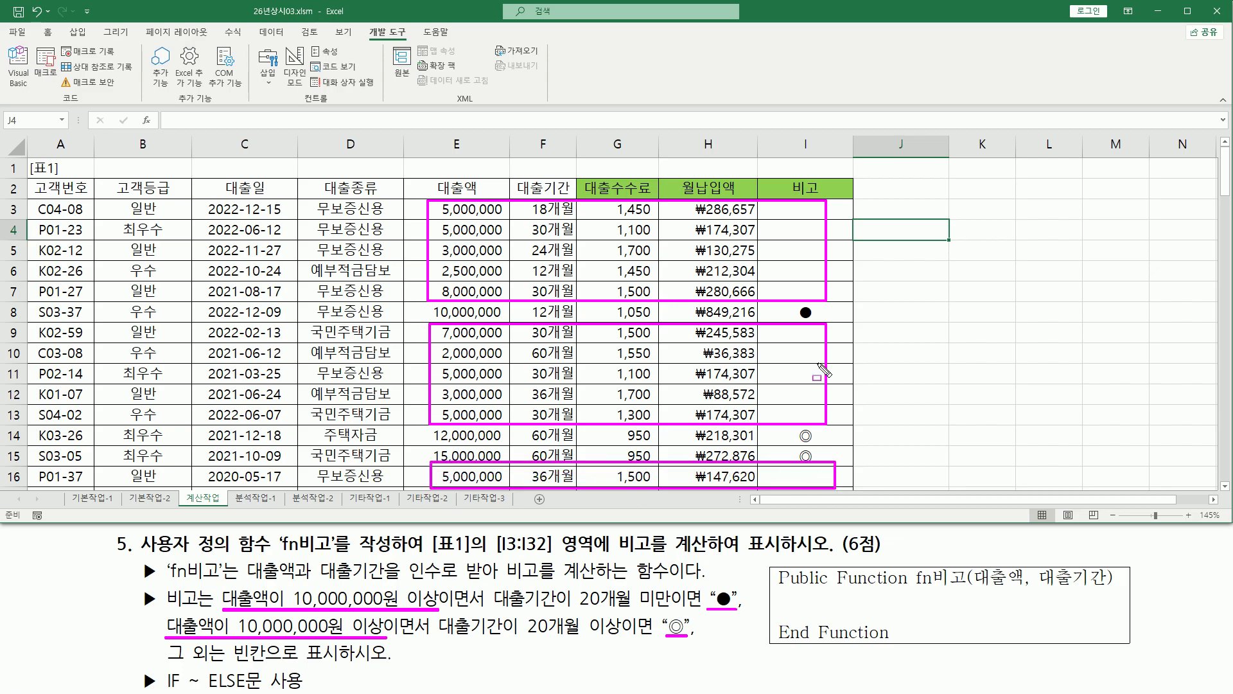
# Check 대출액 and 대출기간 in rows 8, 14 and 15 against the task's conditions for ● and ◎.
pyautogui.press('Escape')
pyautogui.moveTo(414, 297); pyautogui.dragTo(838, 325)
pyautogui.moveTo(292, 607)
pyautogui.mouseDown()
pyautogui.moveTo(631, 608)
pyautogui.moveTo(679, 622)
pyautogui.mouseUp()
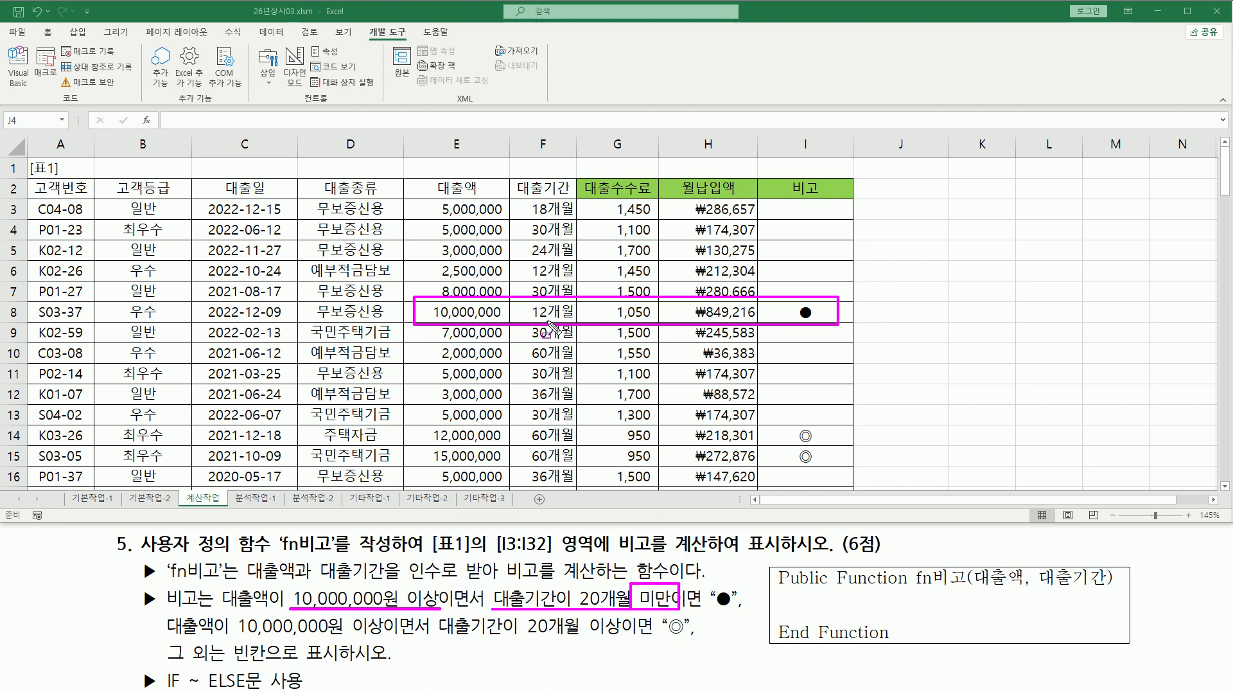
pyautogui.moveTo(526, 314)
pyautogui.mouseDown()
pyautogui.moveTo(580, 315)
pyautogui.moveTo(526, 309)
pyautogui.mouseUp()
pyautogui.moveTo(797, 301); pyautogui.dragTo(821, 300)
pyautogui.moveTo(460, 425)
pyautogui.mouseDown()
pyautogui.moveTo(425, 431)
pyautogui.moveTo(425, 457)
pyautogui.moveTo(505, 449)
pyautogui.moveTo(505, 465)
pyautogui.moveTo(520, 437)
pyautogui.moveTo(570, 465)
pyautogui.moveTo(576, 427)
pyautogui.mouseUp()
pyautogui.moveTo(525, 634); pyautogui.dragTo(628, 634)
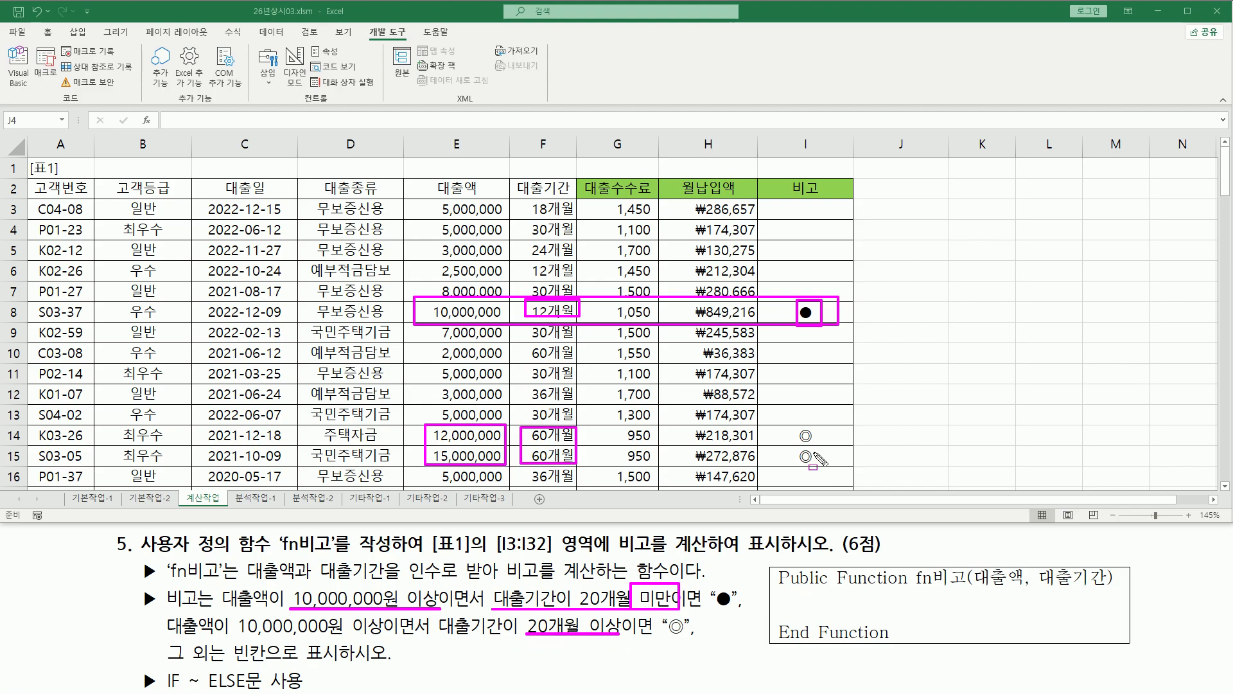
pyautogui.moveTo(813, 427); pyautogui.dragTo(823, 469)
pyautogui.press('Escape')
# Check 대출액, 대출기간 and 비고 in rows 20 and 22 against the task's condition for ◎.
pyautogui.scroll(-5, 720, 448)
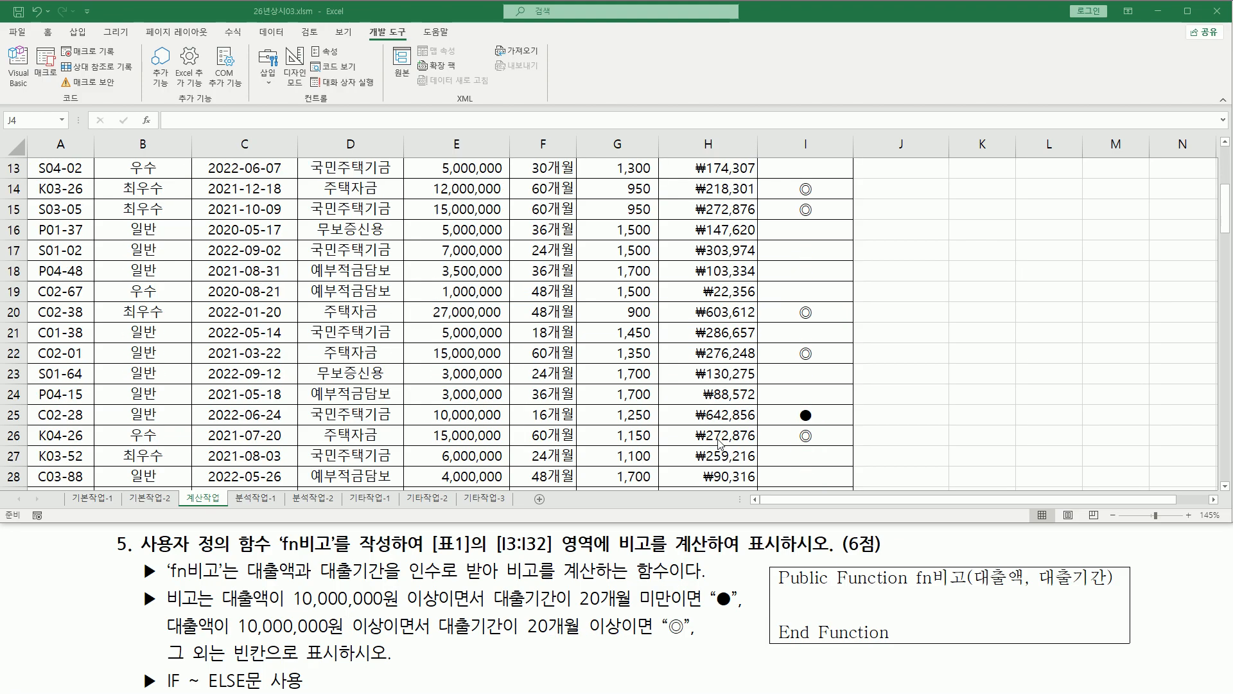
pyautogui.hotkey('ctrl', '2')
pyautogui.moveTo(421, 238)
pyautogui.mouseDown()
pyautogui.moveTo(518, 260)
pyautogui.moveTo(854, 266)
pyautogui.mouseUp()
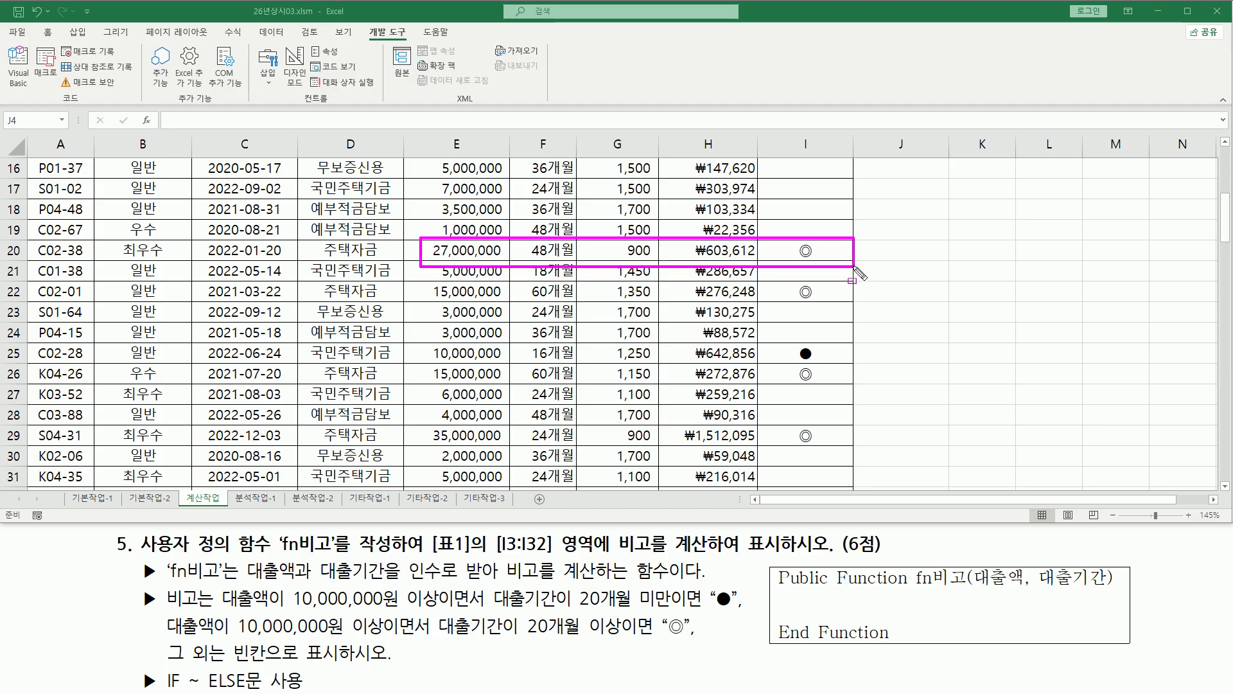
pyautogui.moveTo(529, 256); pyautogui.dragTo(574, 254)
pyautogui.moveTo(421, 280)
pyautogui.mouseDown()
pyautogui.moveTo(445, 298)
pyautogui.moveTo(579, 300)
pyautogui.mouseUp()
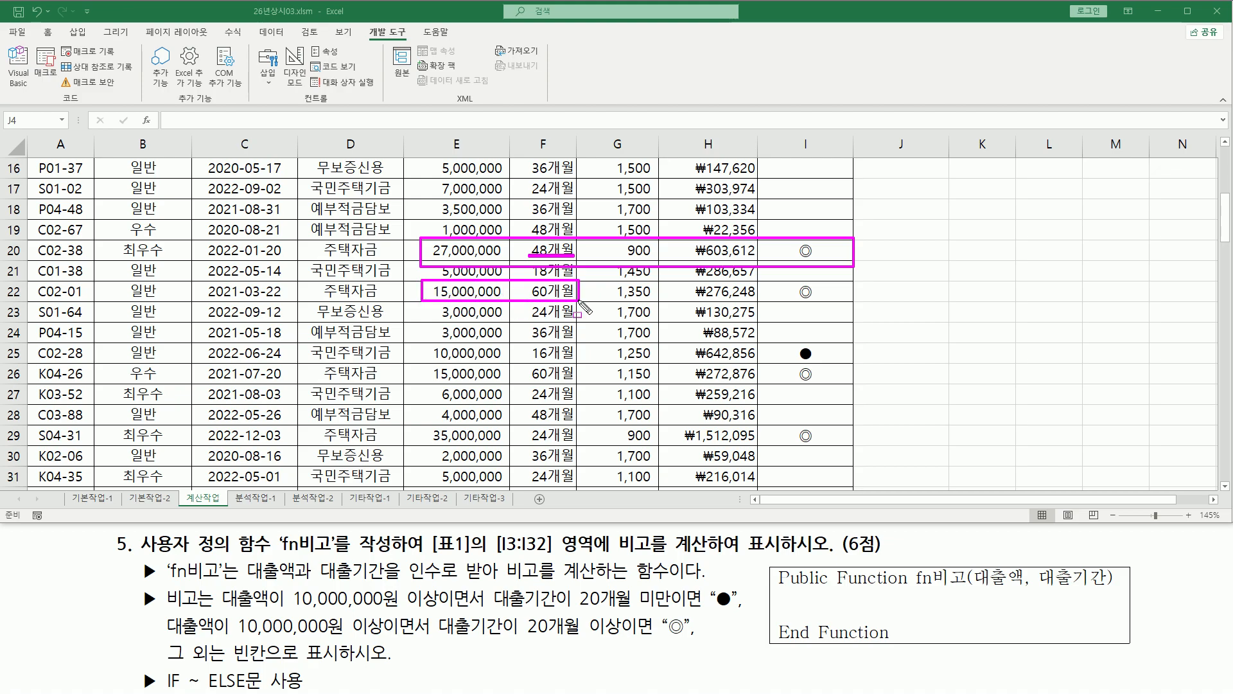
pyautogui.moveTo(789, 298); pyautogui.dragTo(827, 297)
# Compare the loan amounts, periods and 비고 marks of rows 26 and 29 with the task's ◎ condition.
pyautogui.moveTo(427, 380)
pyautogui.mouseDown()
pyautogui.moveTo(501, 380)
pyautogui.moveTo(511, 363)
pyautogui.mouseUp()
pyautogui.moveTo(422, 424); pyautogui.dragTo(507, 442)
pyautogui.moveTo(524, 382); pyautogui.dragTo(585, 382)
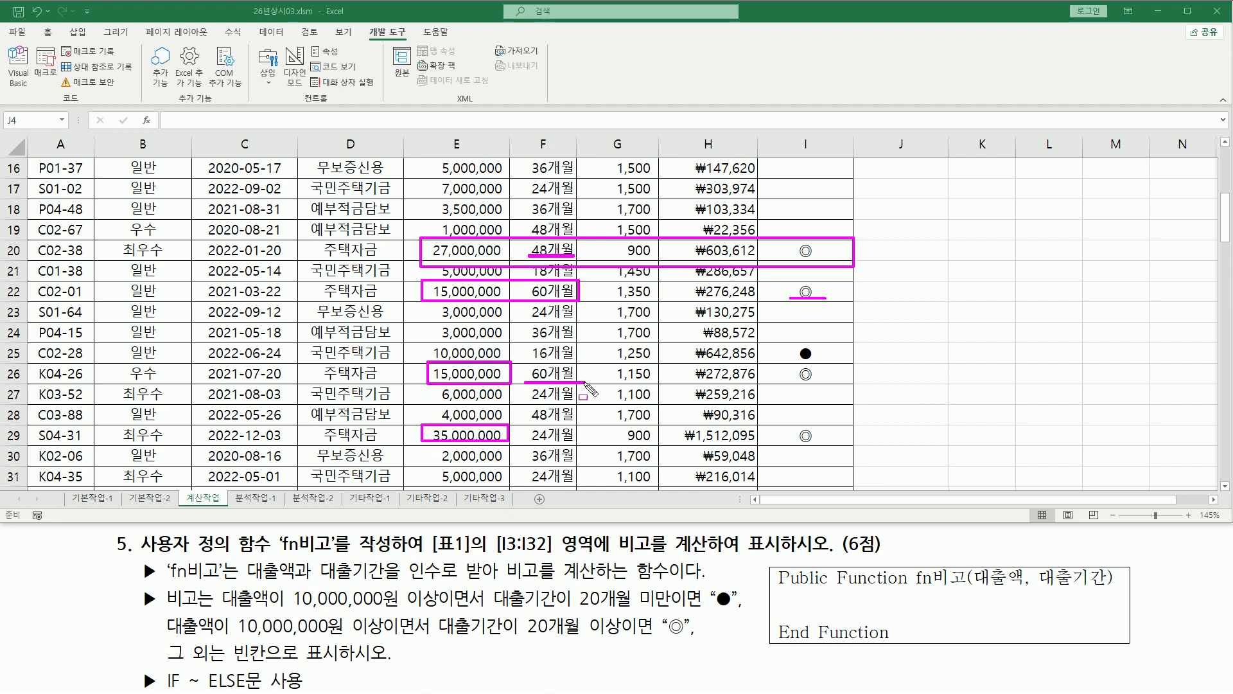
pyautogui.moveTo(526, 442); pyautogui.dragTo(581, 439)
pyautogui.moveTo(796, 367); pyautogui.dragTo(813, 382)
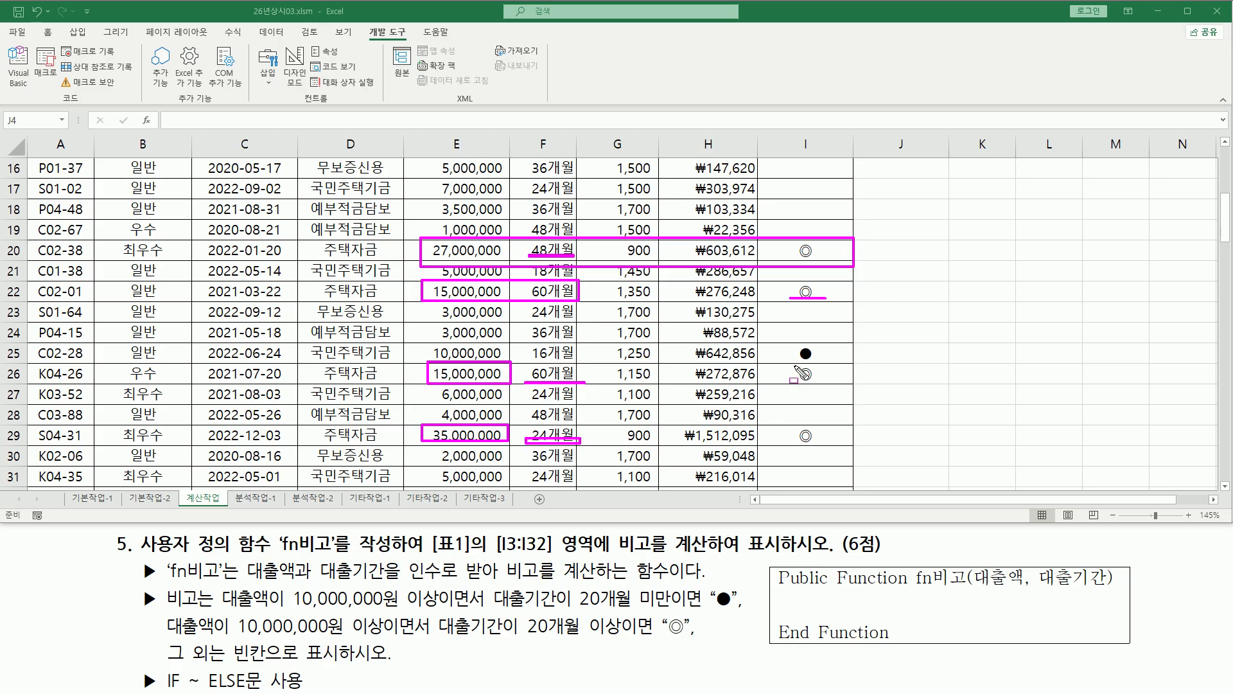
pyautogui.moveTo(796, 429); pyautogui.dragTo(817, 442)
# Check row 25's 대출액, 대출기간 and 비고 against the task's condition for ●, and return to cell A1.
pyautogui.moveTo(431, 344)
pyautogui.mouseDown()
pyautogui.moveTo(411, 357)
pyautogui.moveTo(510, 360)
pyautogui.mouseUp()
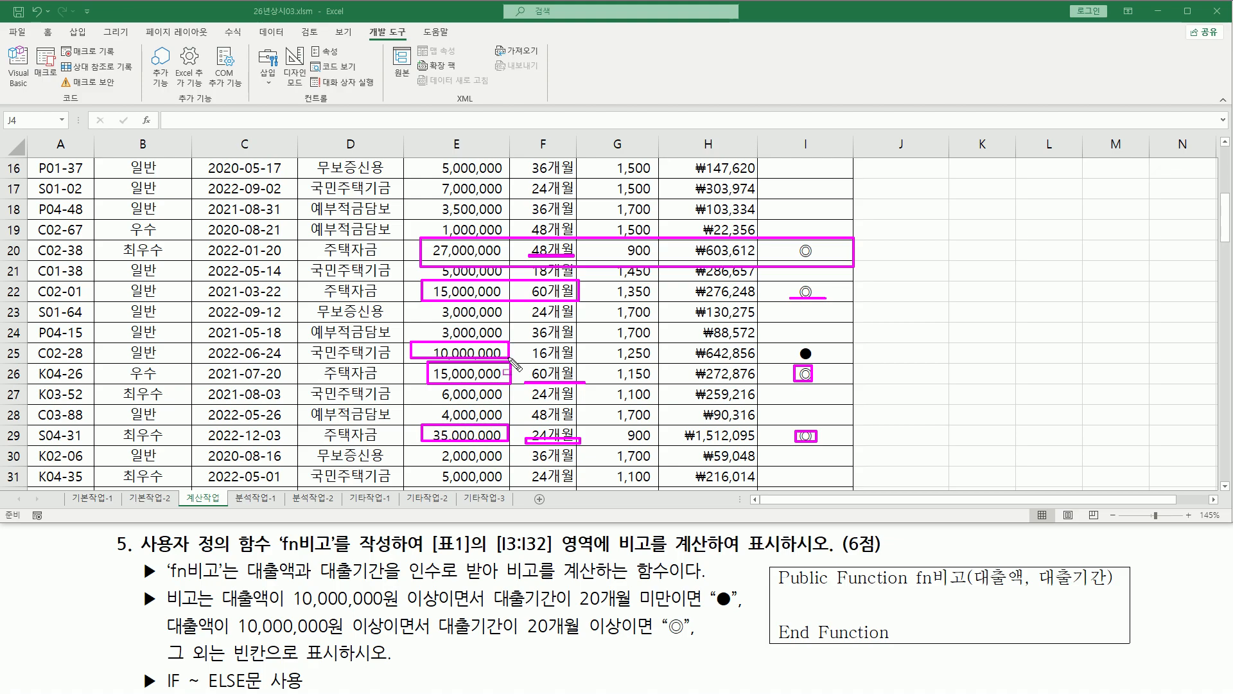
pyautogui.moveTo(532, 358); pyautogui.dragTo(573, 357)
pyautogui.moveTo(785, 342); pyautogui.dragTo(828, 363)
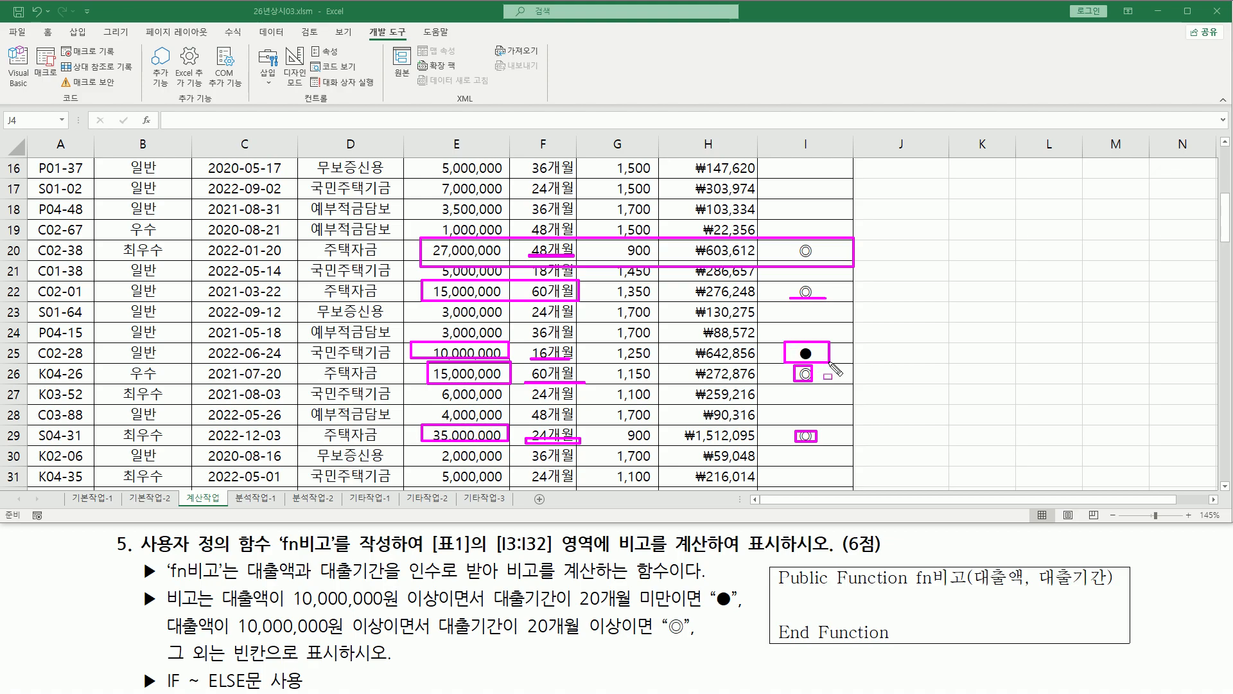
pyautogui.press('Escape')
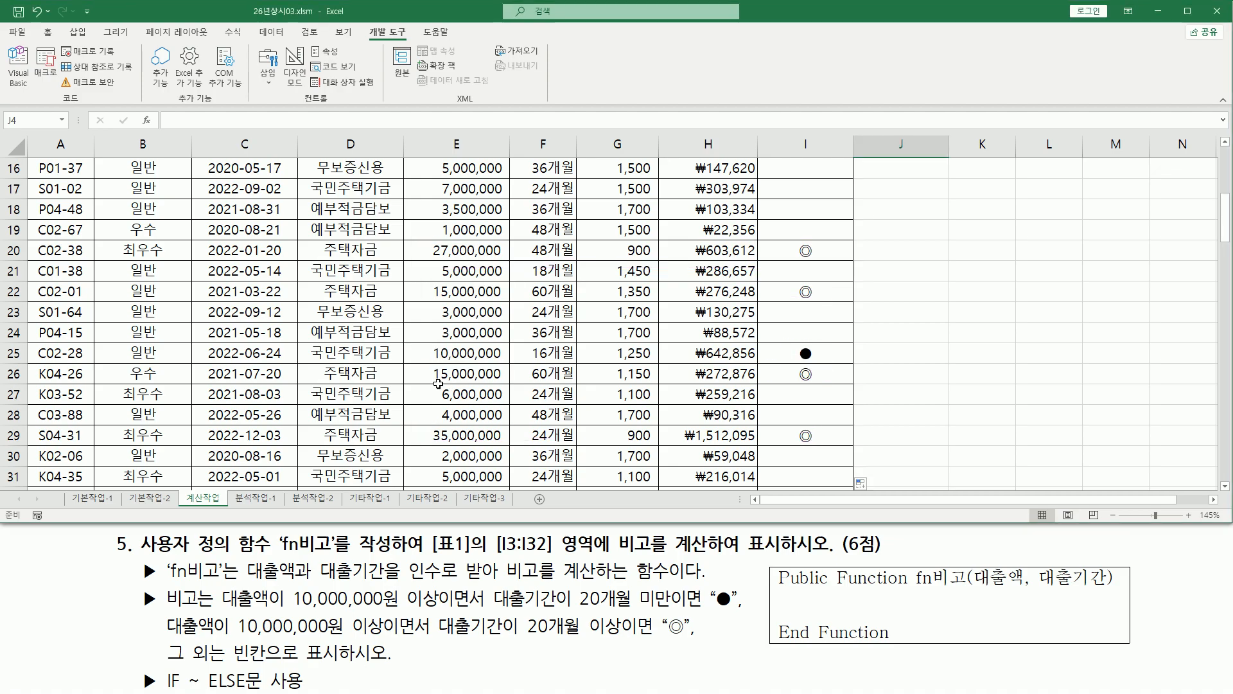
pyautogui.scroll(5, 434, 373)
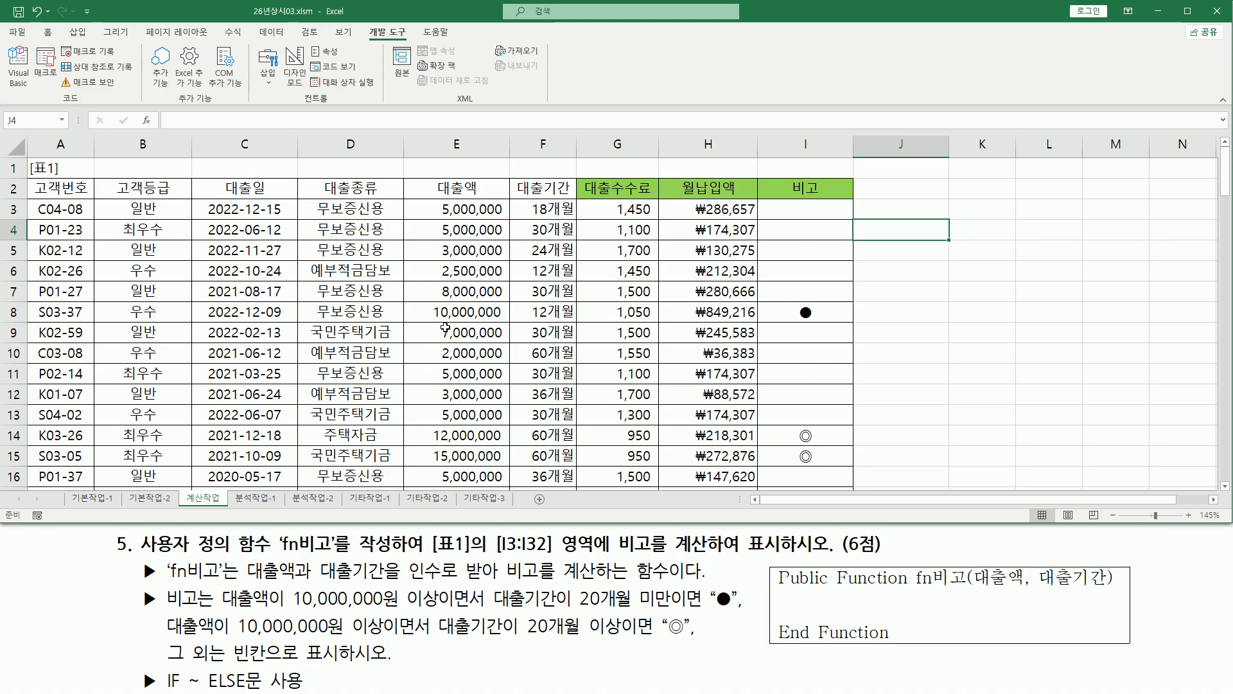
pyautogui.click(61, 171)
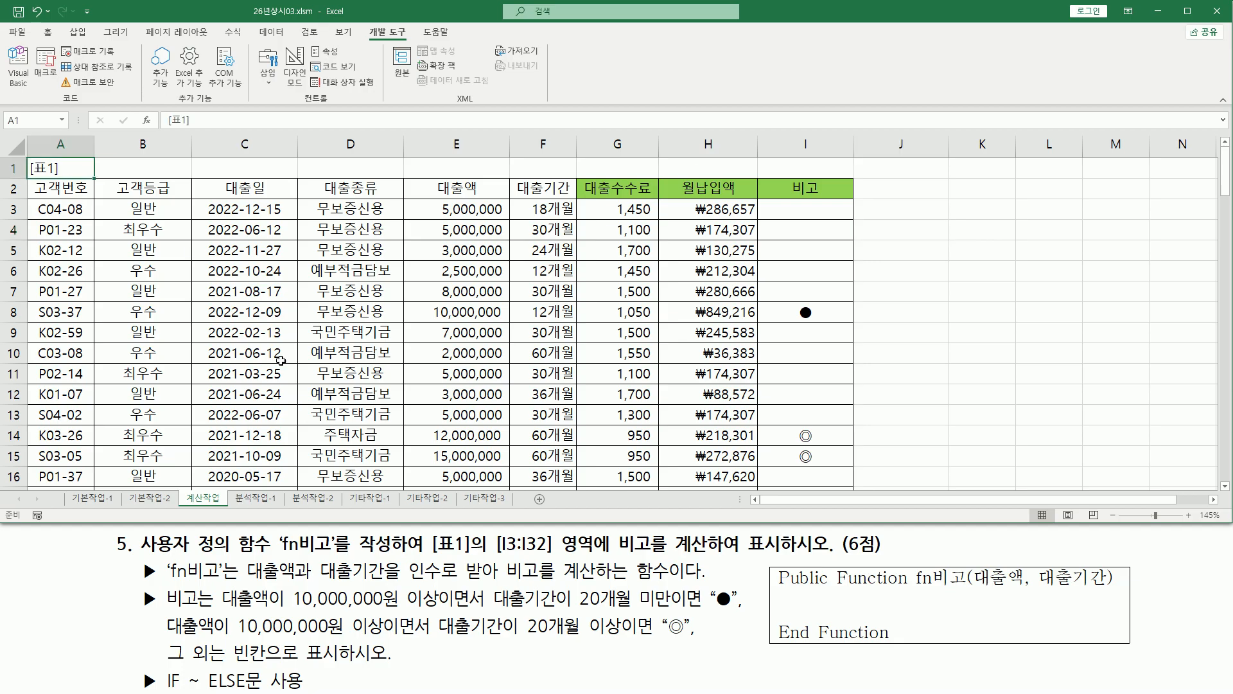